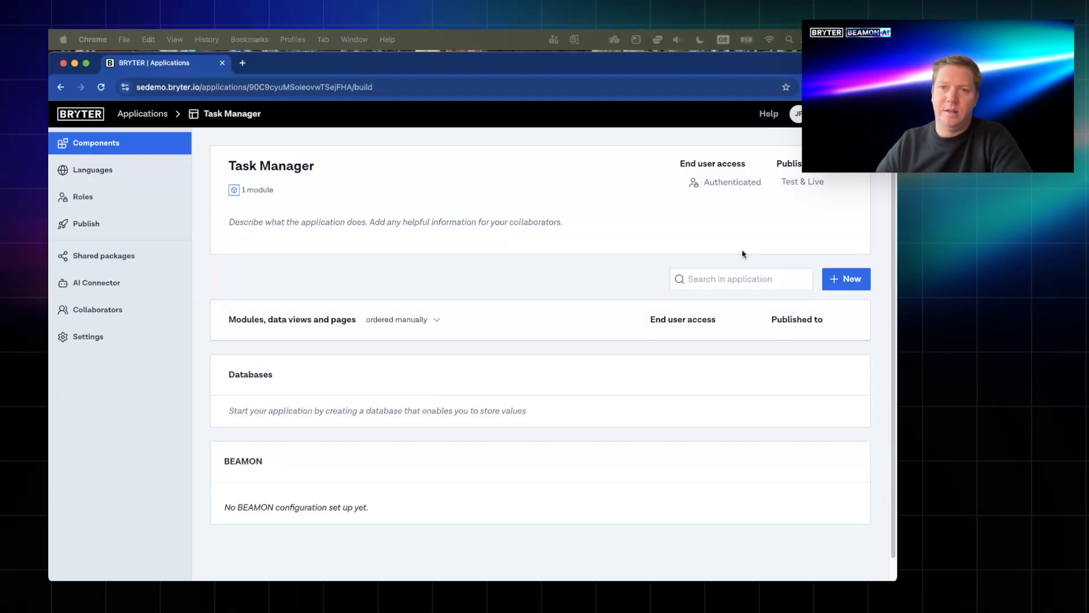
# - Create a new module named "New Task" in the Task Manager application
pyautogui.click(845, 281)
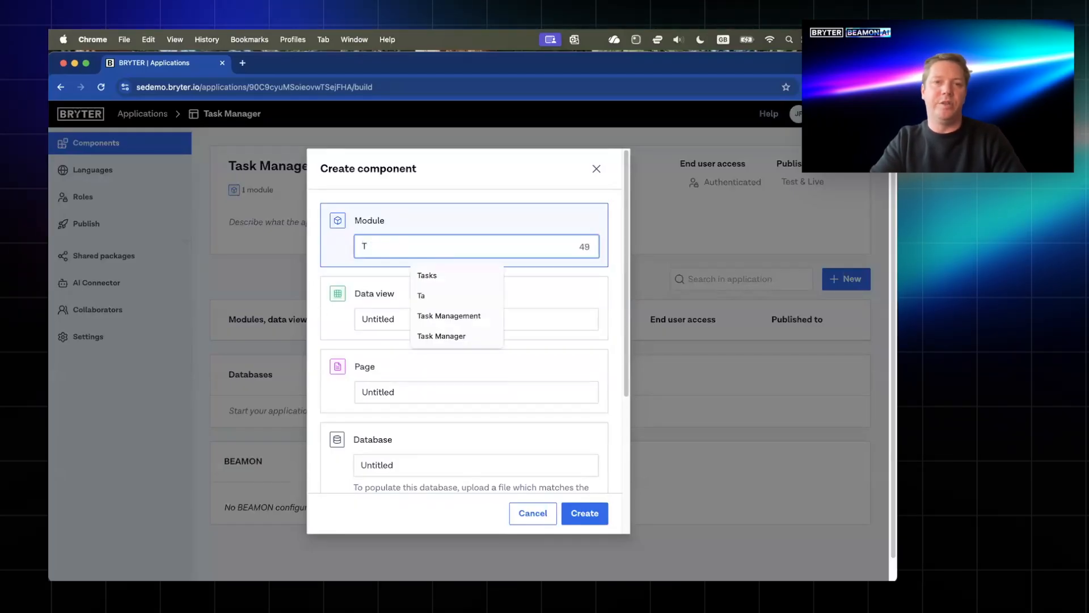
pyautogui.write('New Task')
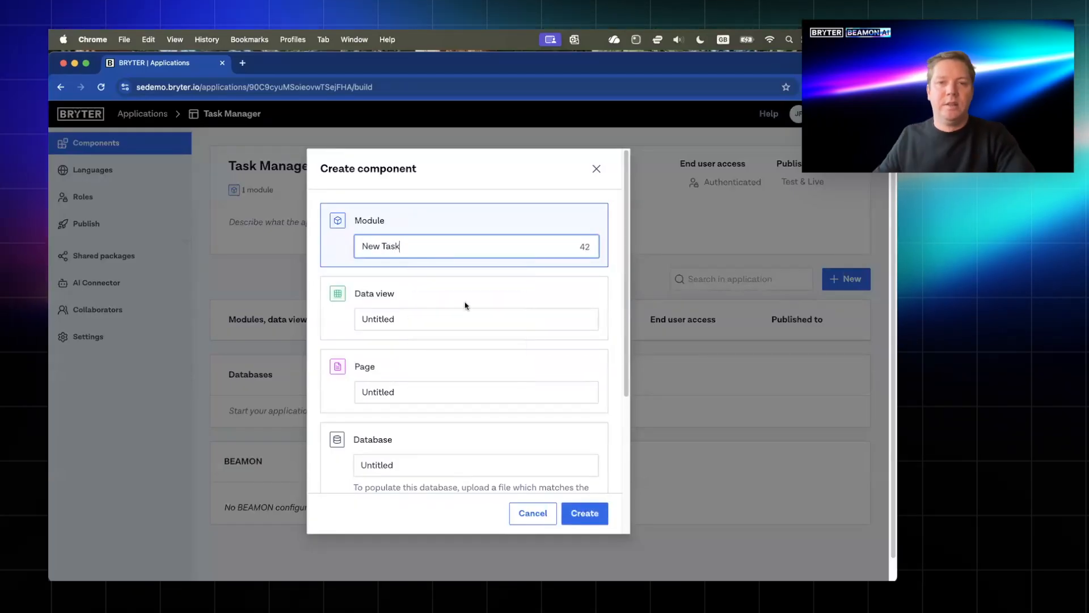
pyautogui.click(570, 512)
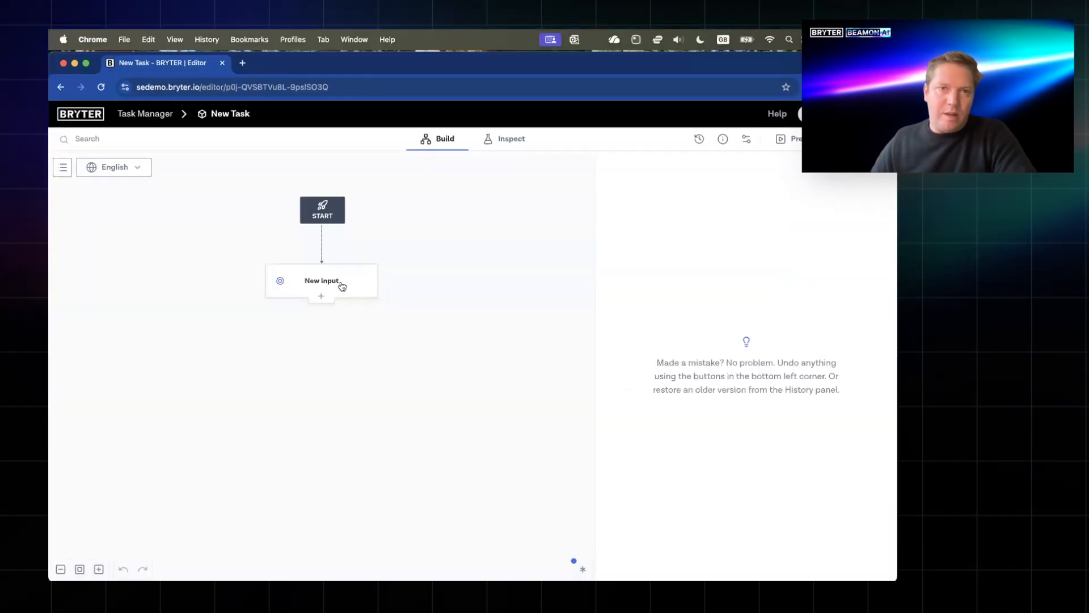
# - Enter "New Task" as the content of the first input node and format it as Heading Large
pyautogui.click(342, 286)
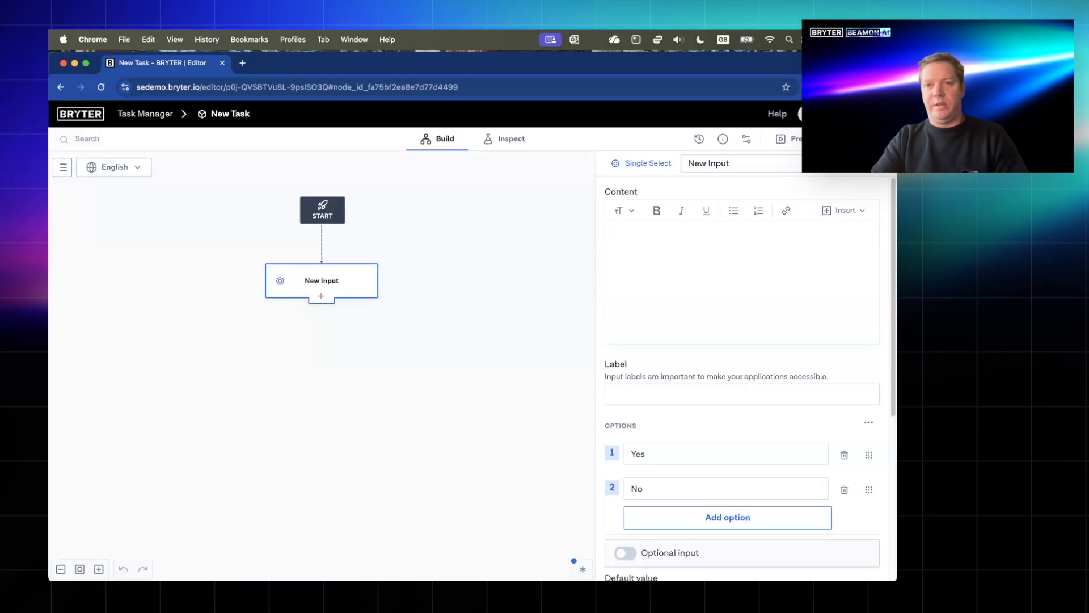
pyautogui.click(611, 251)
pyautogui.write('New Tas')
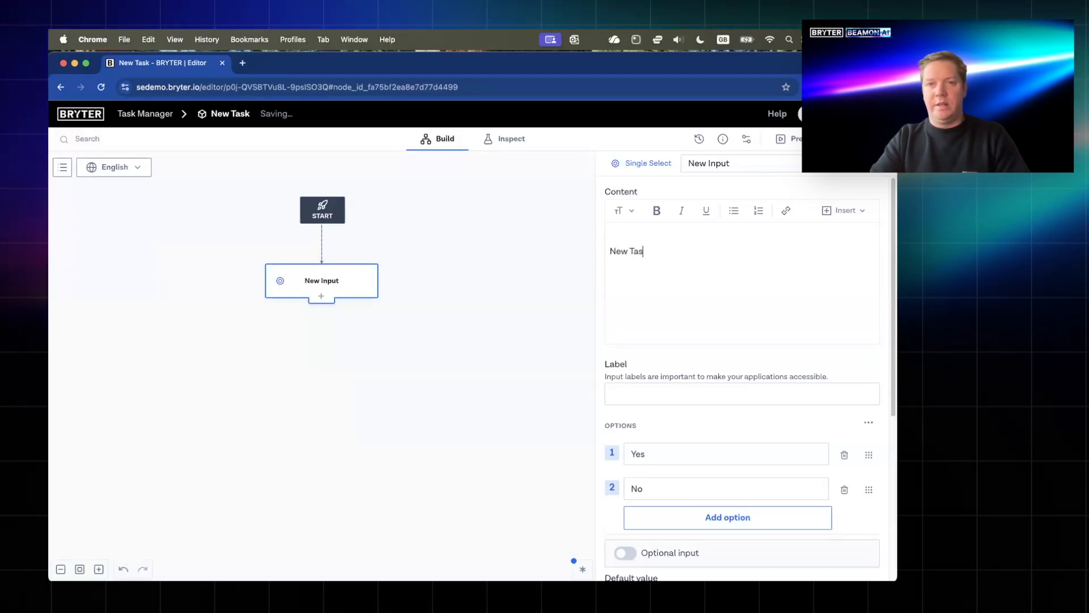
pyautogui.write('k')
pyautogui.click(624, 211)
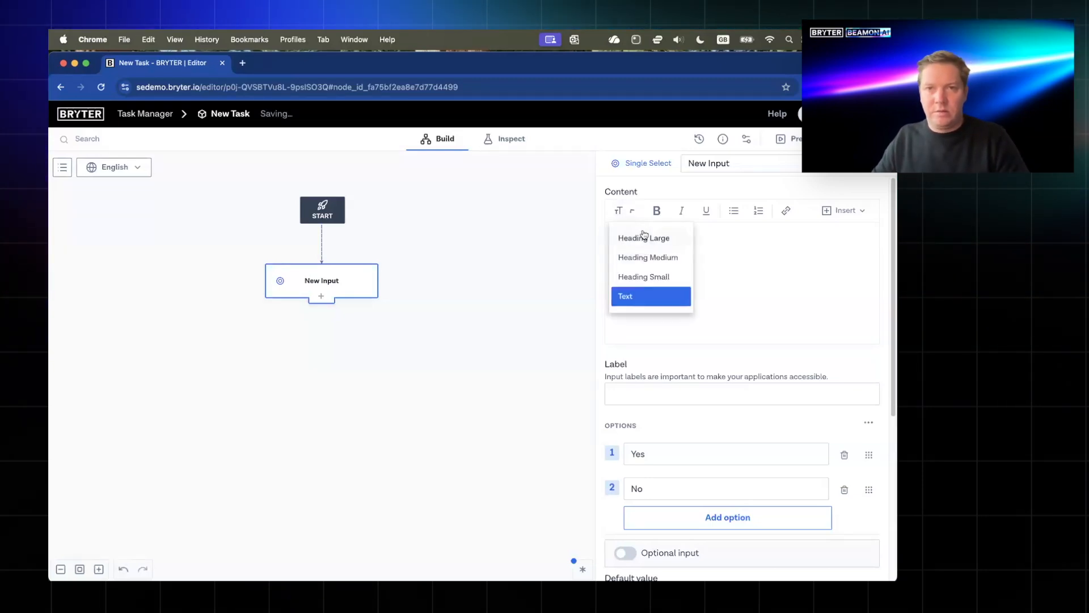
pyautogui.click(641, 236)
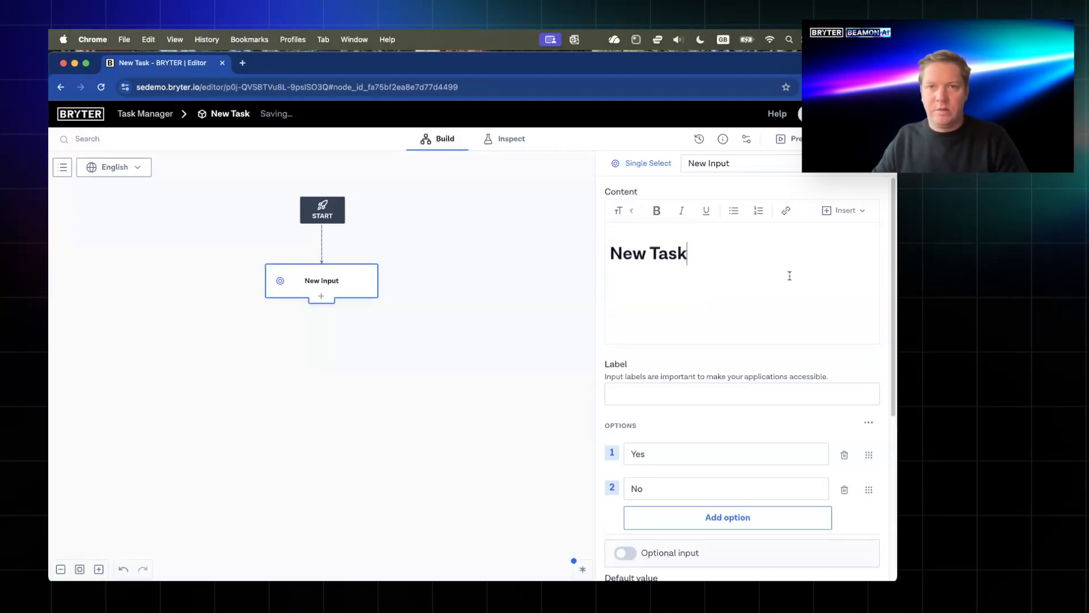
# - Change the node's type to Multi-Input and set its first sub-input to the Text type
pyautogui.click(614, 166)
pyautogui.click(662, 449)
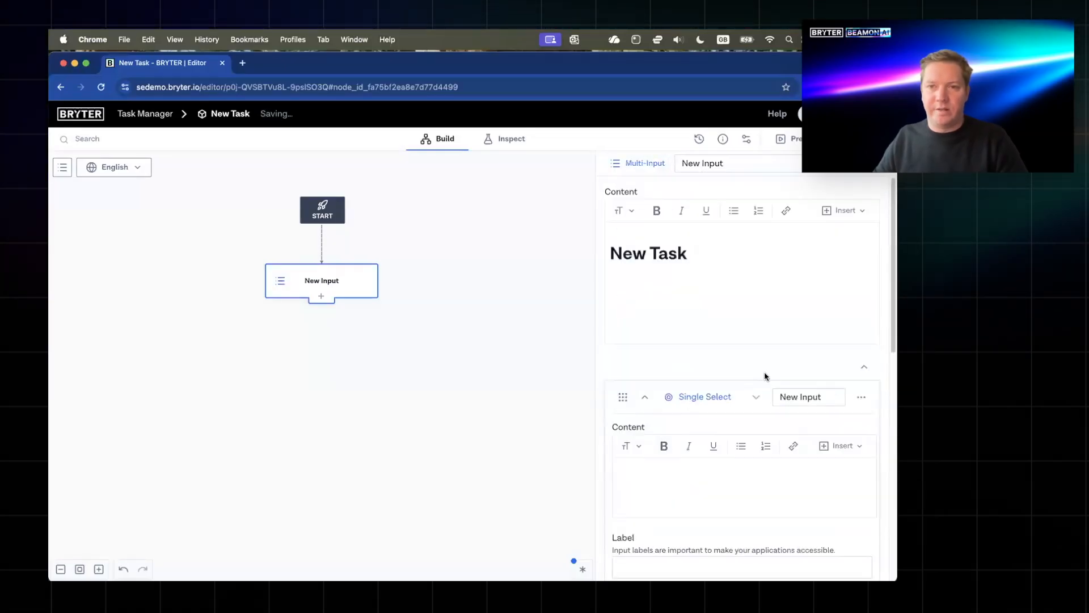
pyautogui.scroll(-5, 794, 371)
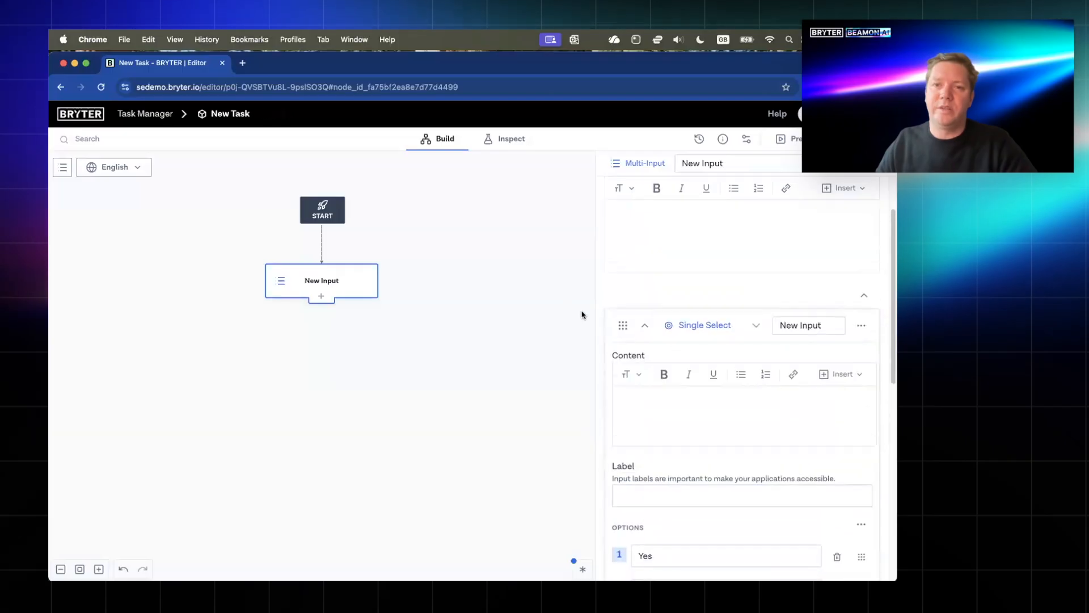
pyautogui.scroll(-2, 736, 357)
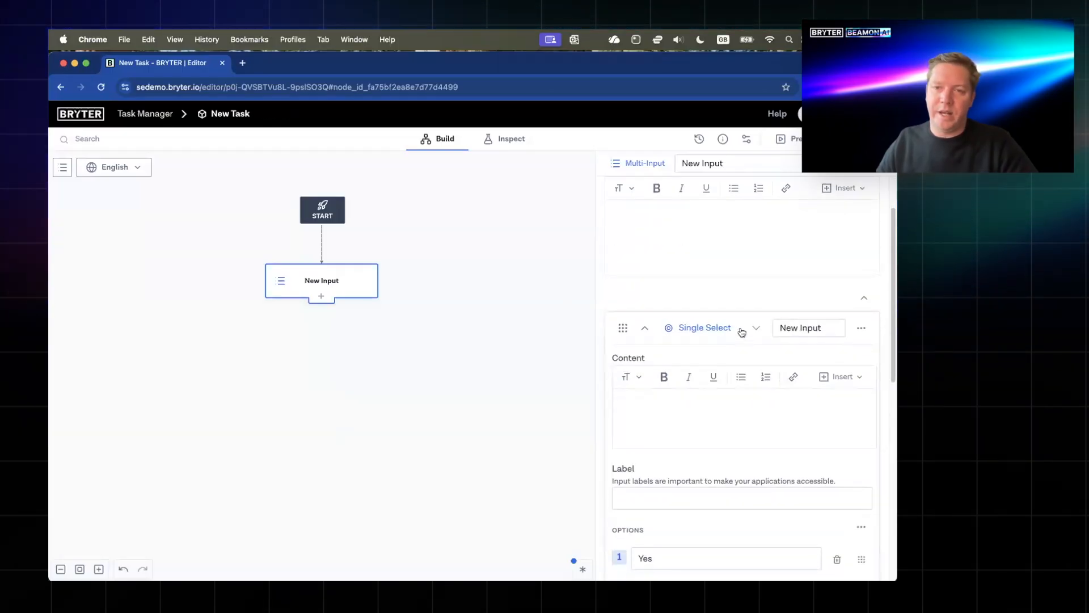
pyautogui.click(707, 329)
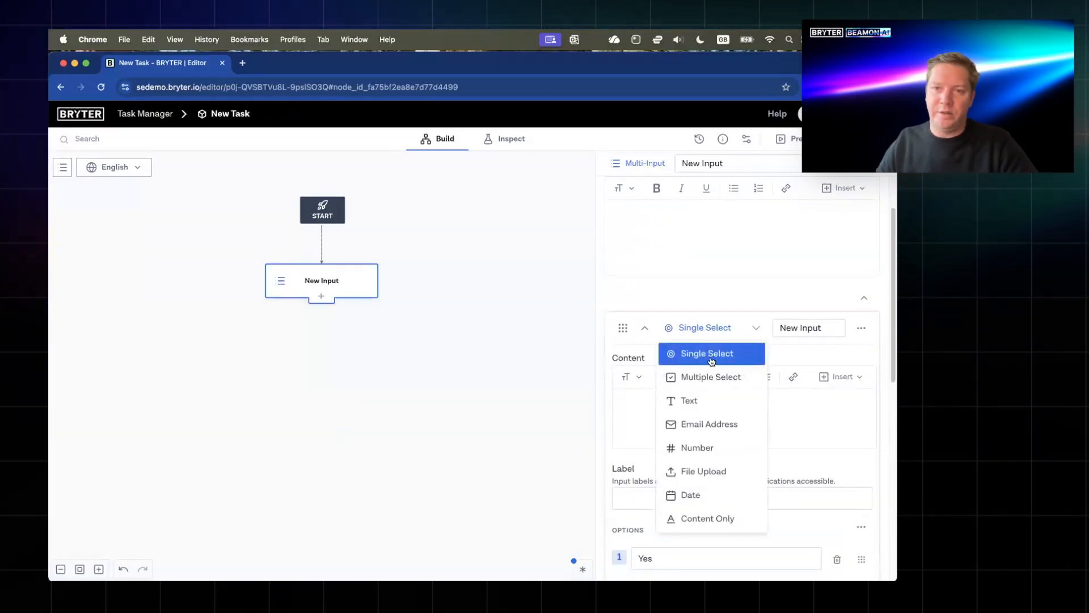
pyautogui.click(690, 401)
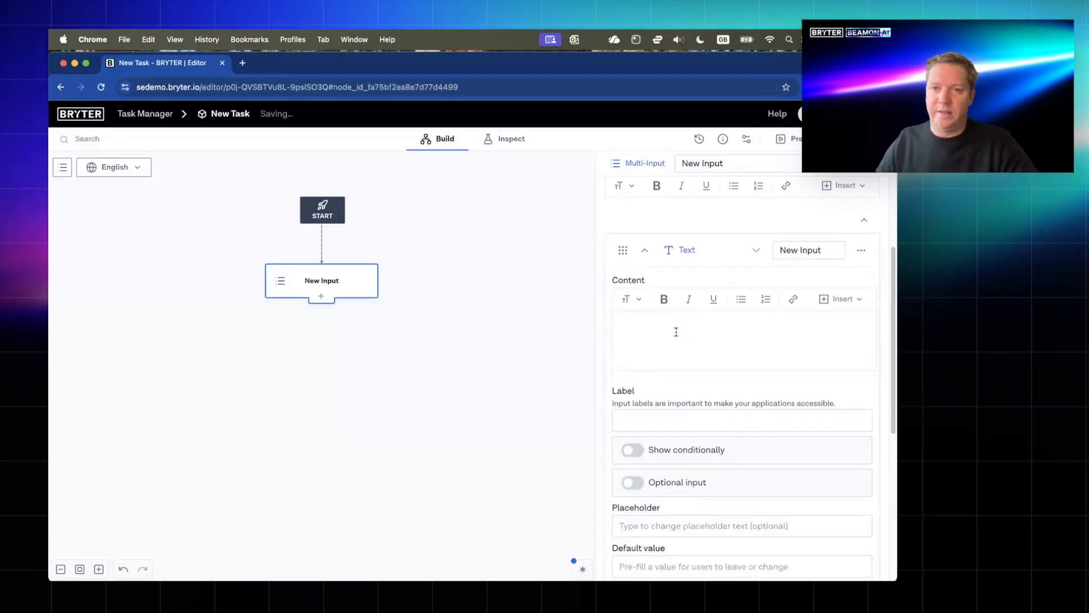
pyautogui.click(675, 247)
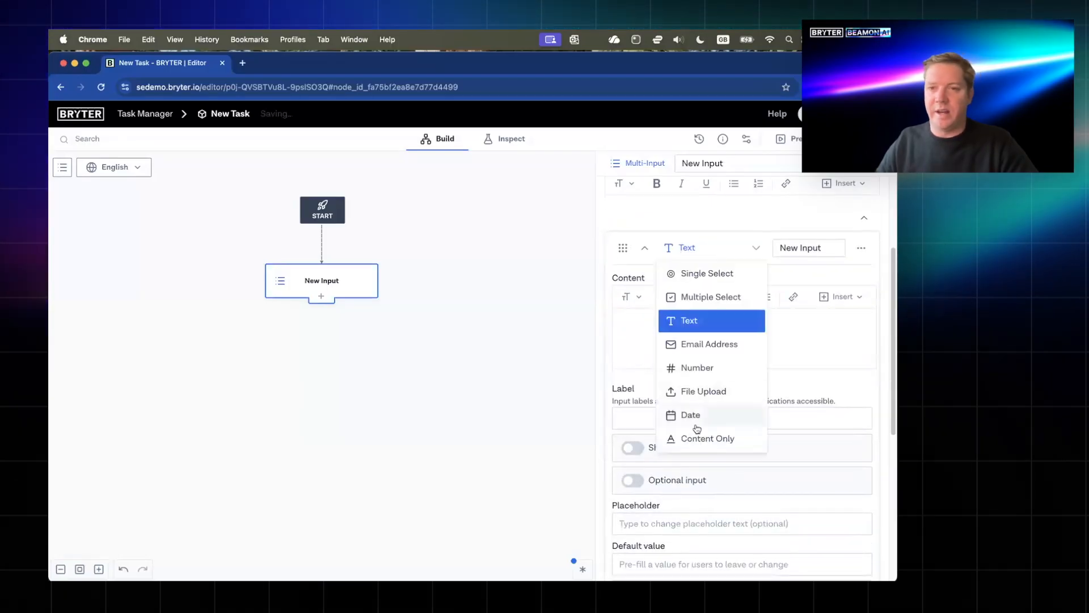
pyautogui.click(693, 325)
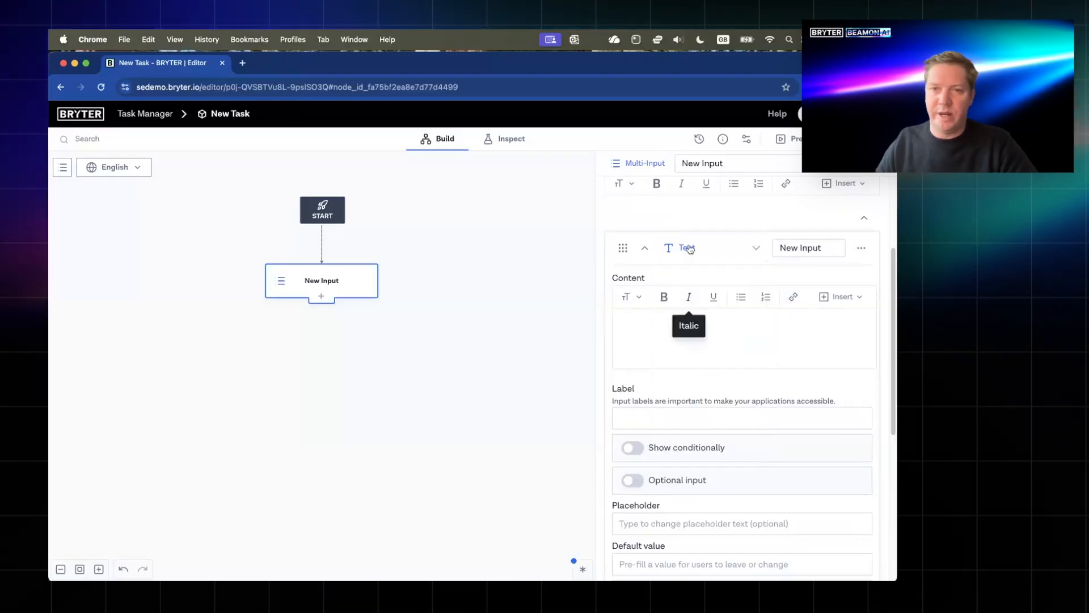
# - Label the text sub-input "Describe your task" and allow linebreaks in it
pyautogui.click(679, 396)
pyautogui.scroll(1, 681, 391)
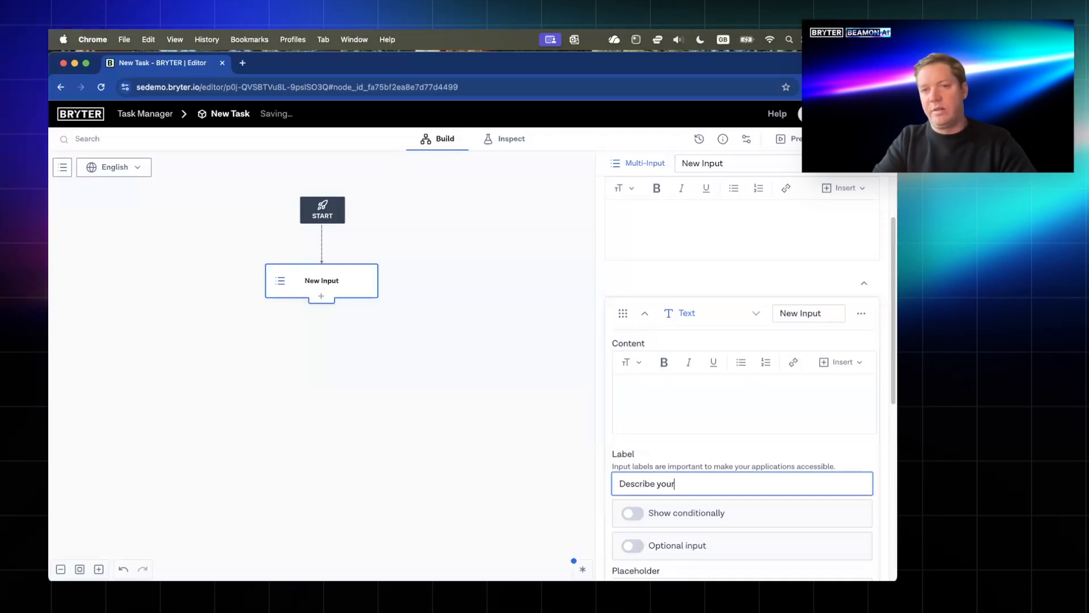
pyautogui.write('your tasek')
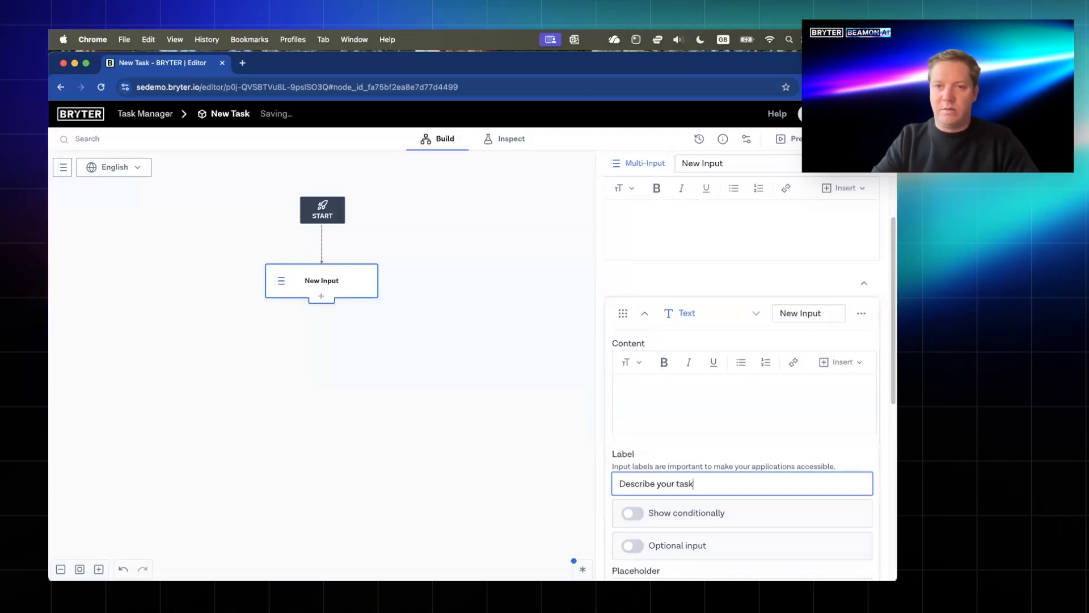
pyautogui.scroll(-3, 709, 317)
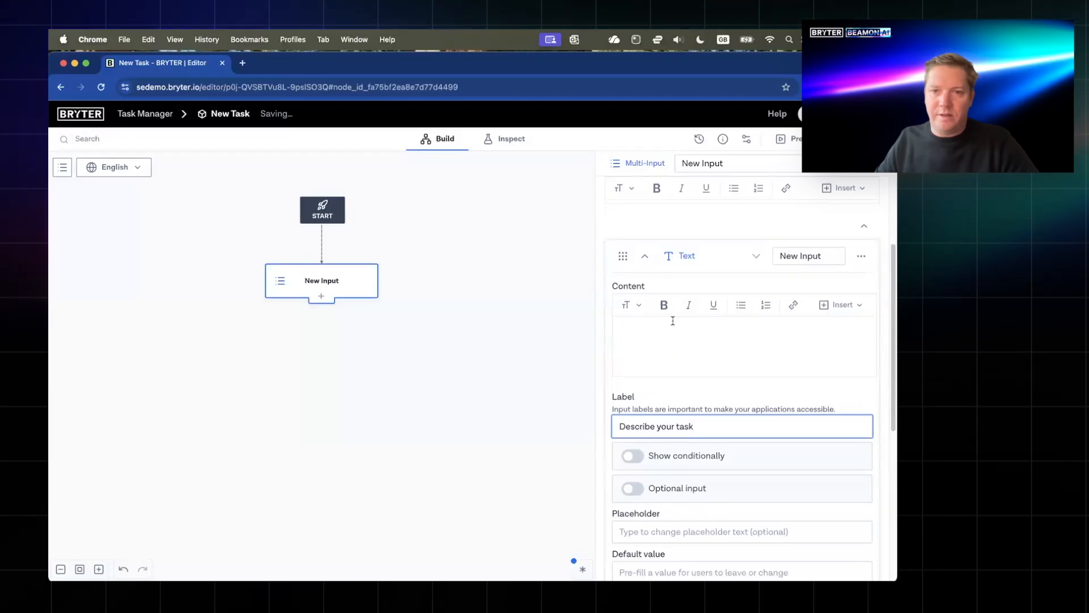
pyautogui.scroll(-5, 624, 471)
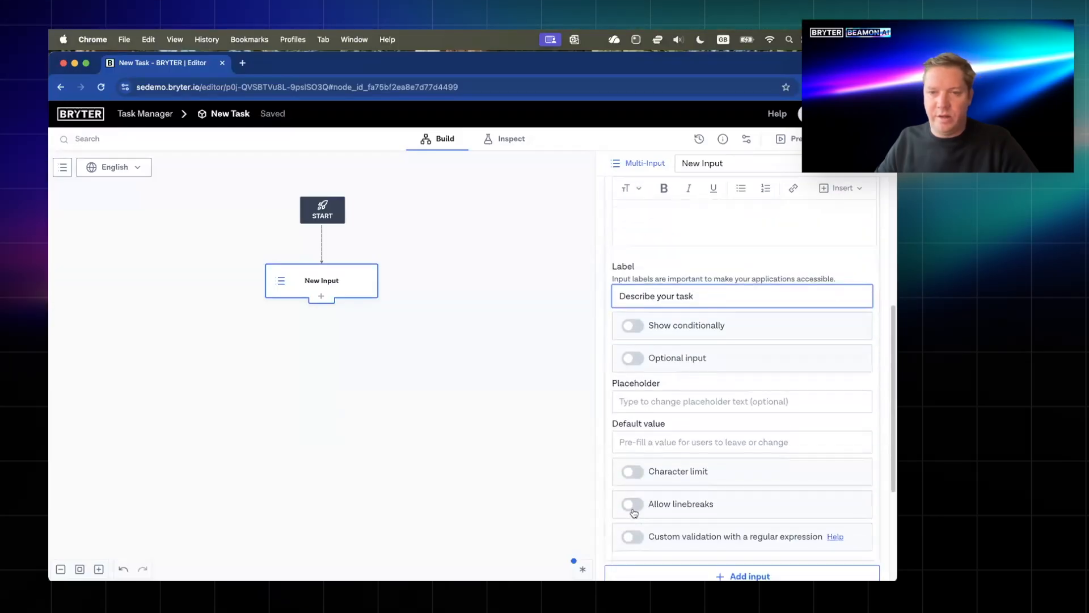
pyautogui.click(633, 504)
# - Rename the text sub-input to "Description" and collapse its settings
pyautogui.scroll(4, 647, 284)
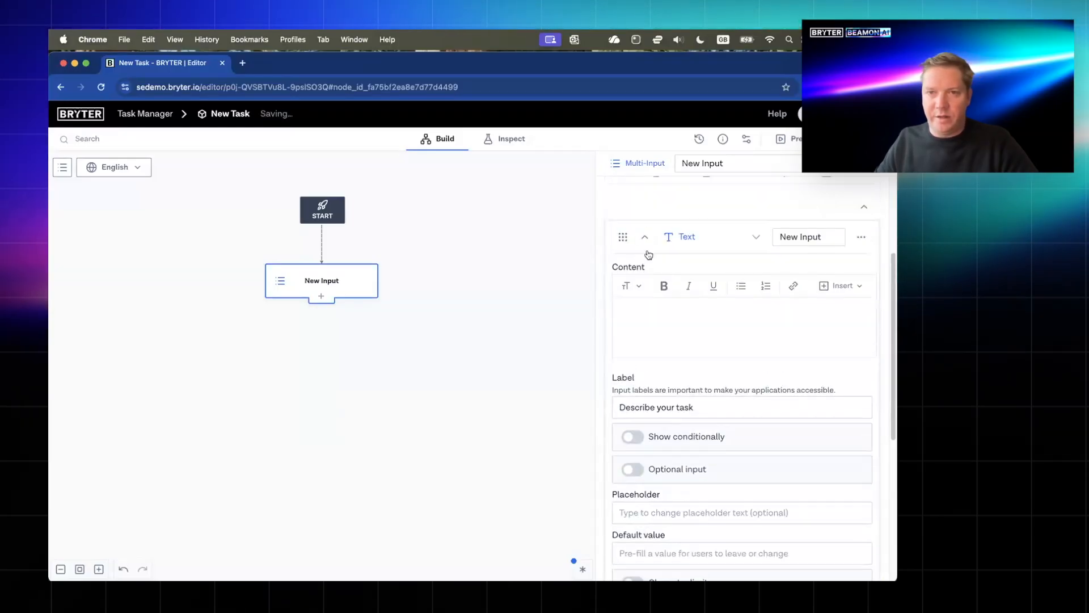
pyautogui.click(794, 237)
pyautogui.write('Des')
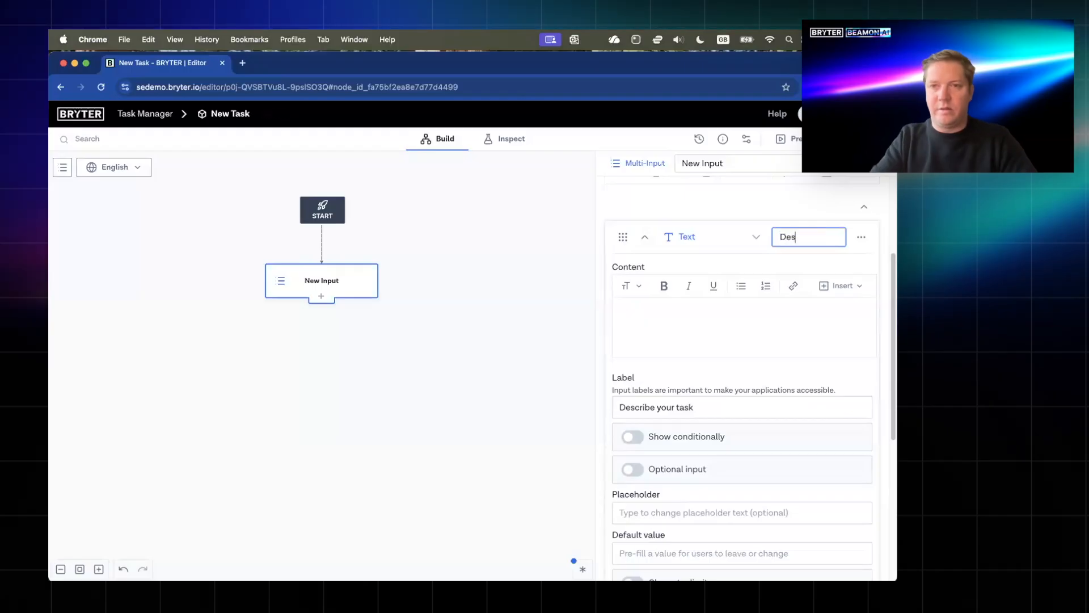
pyautogui.write('cription')
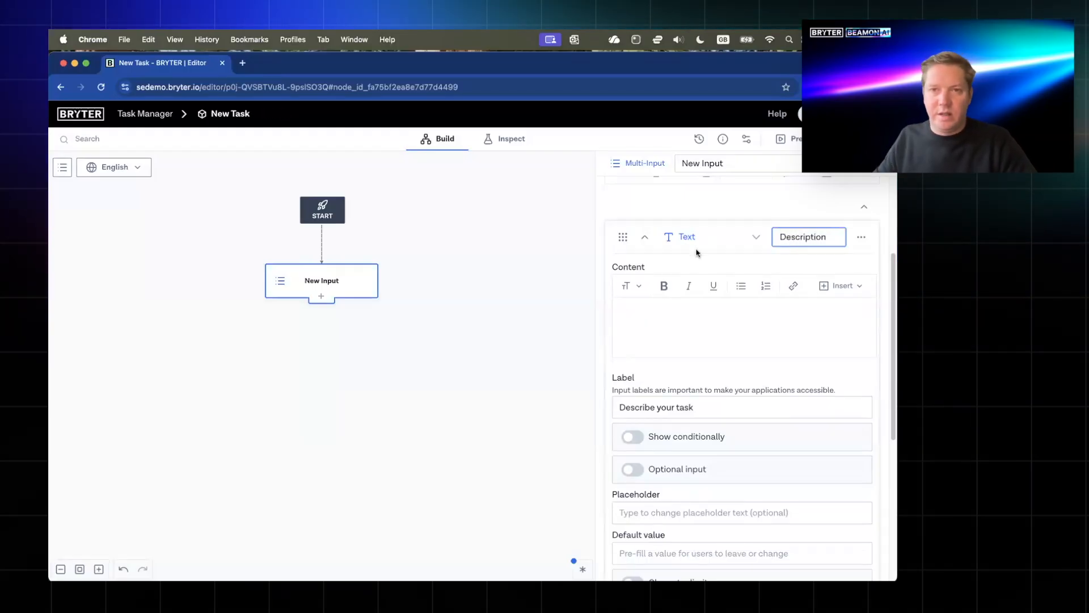
pyautogui.click(642, 241)
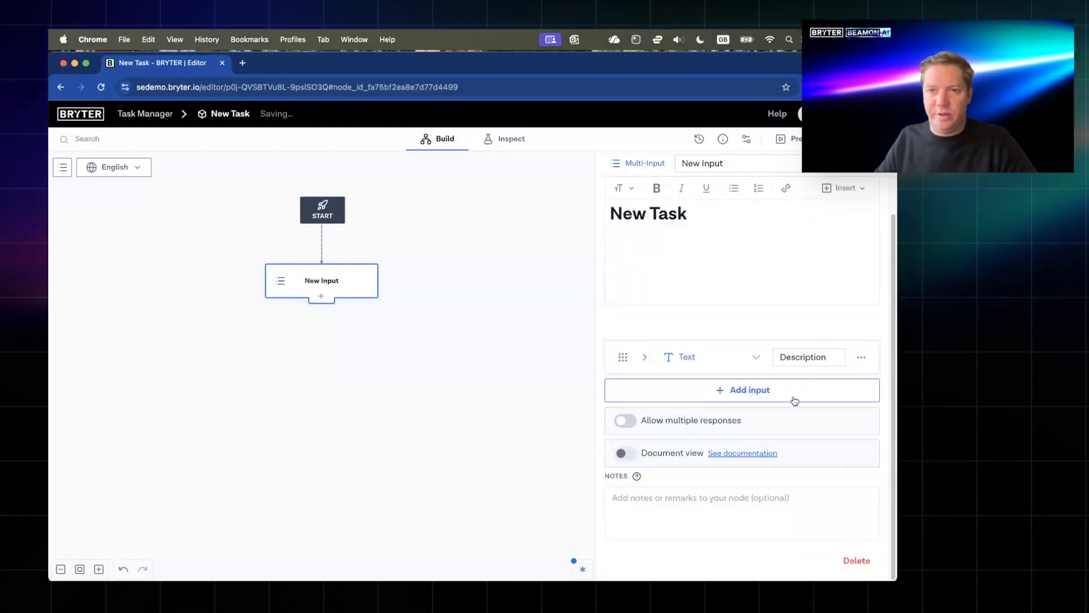
# - Add a second sub-input of type Date, with both its name and label set to "Due Date"
pyautogui.click(794, 398)
pyautogui.click(734, 195)
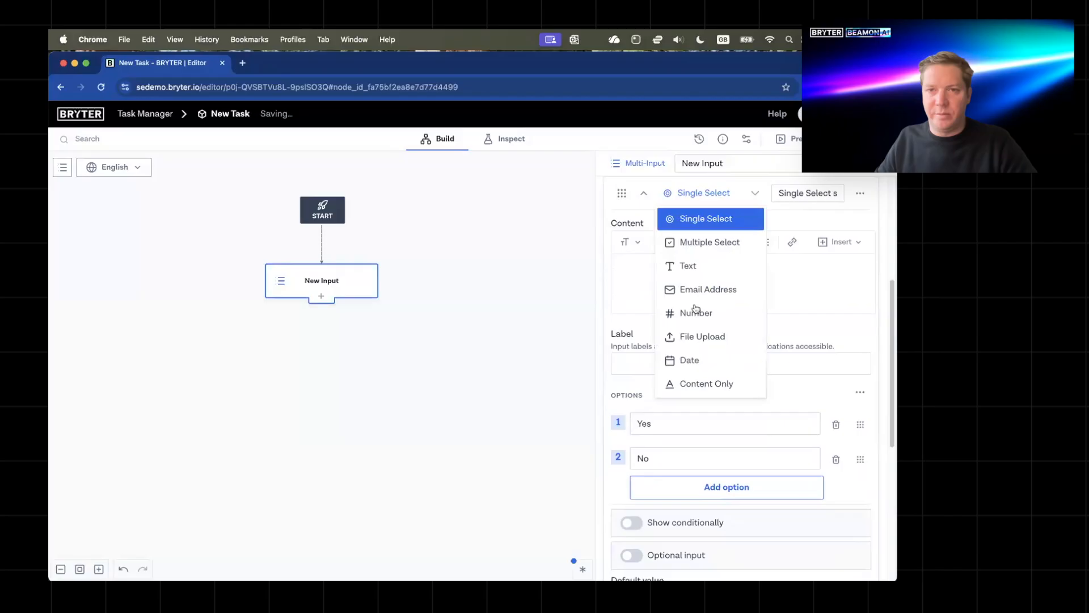
pyautogui.click(693, 356)
pyautogui.click(807, 193)
pyautogui.write('Due Date')
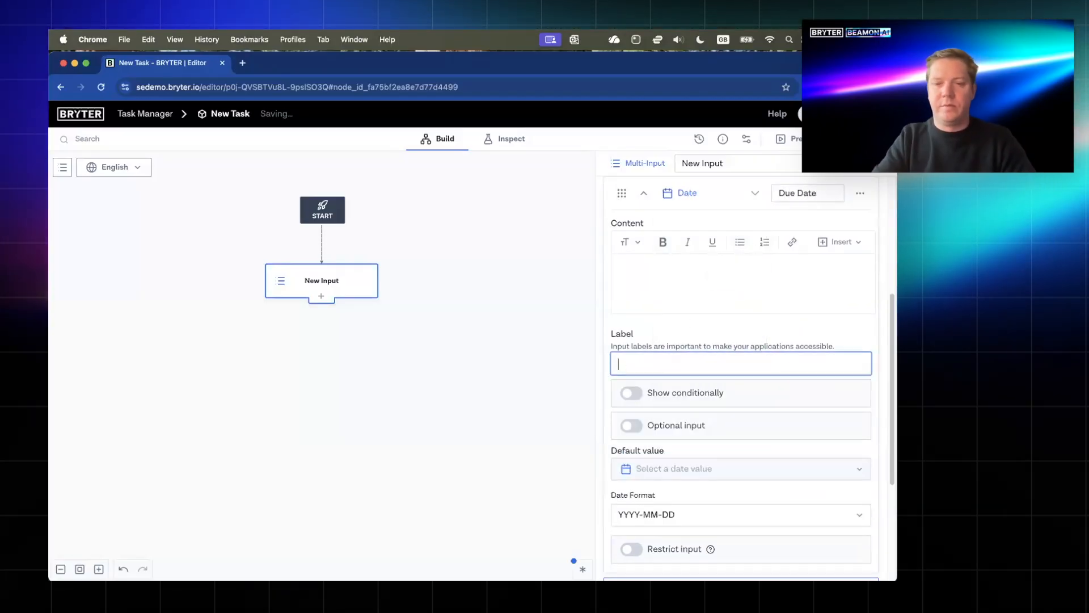
pyautogui.click(646, 359)
pyautogui.write('Due Date')
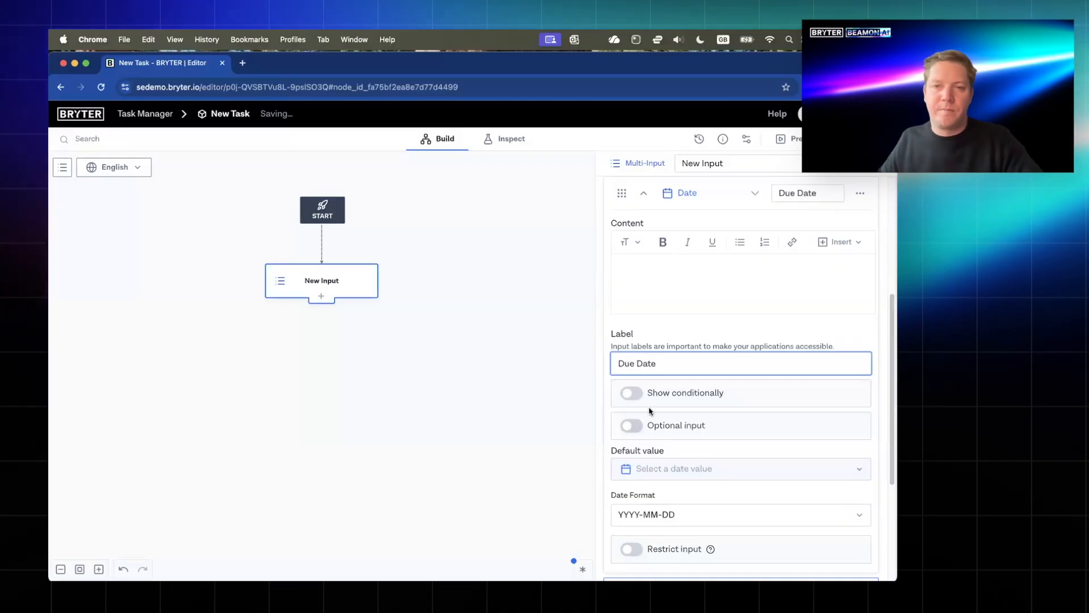
# - Set the Due Date sub-input's date format to DD-MM-YYYY and collapse its settings
pyautogui.click(676, 469)
pyautogui.scroll(-1, 662, 495)
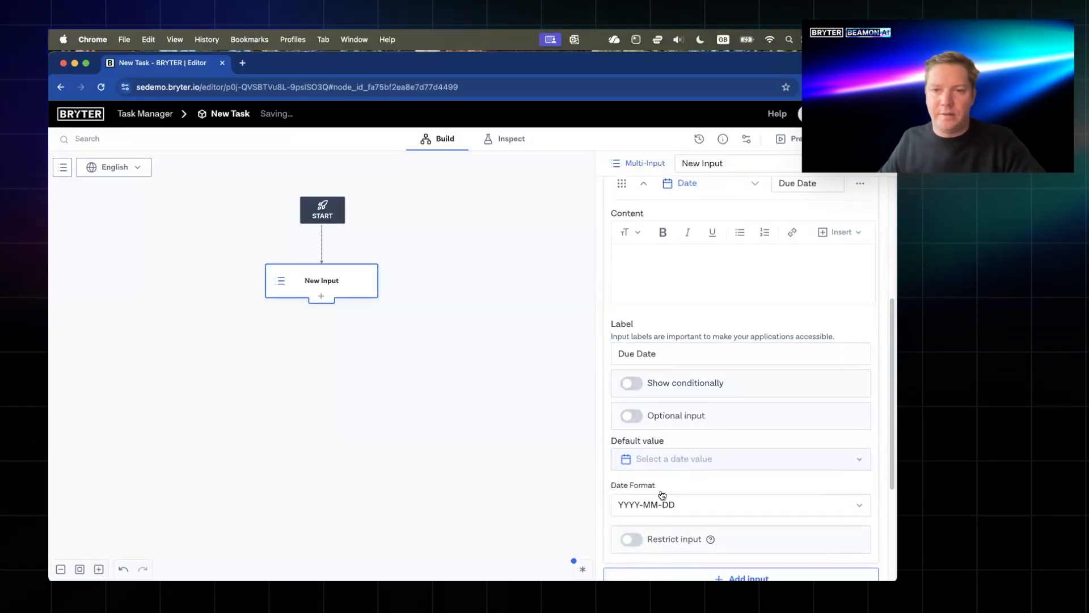
pyautogui.click(662, 502)
pyautogui.click(646, 318)
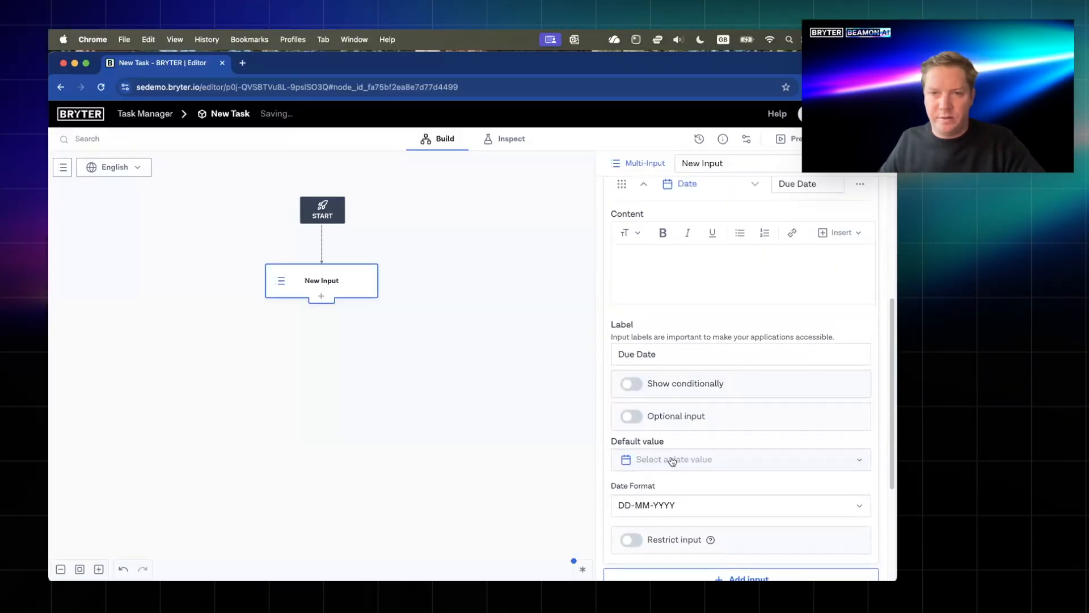
pyautogui.scroll(2, 647, 236)
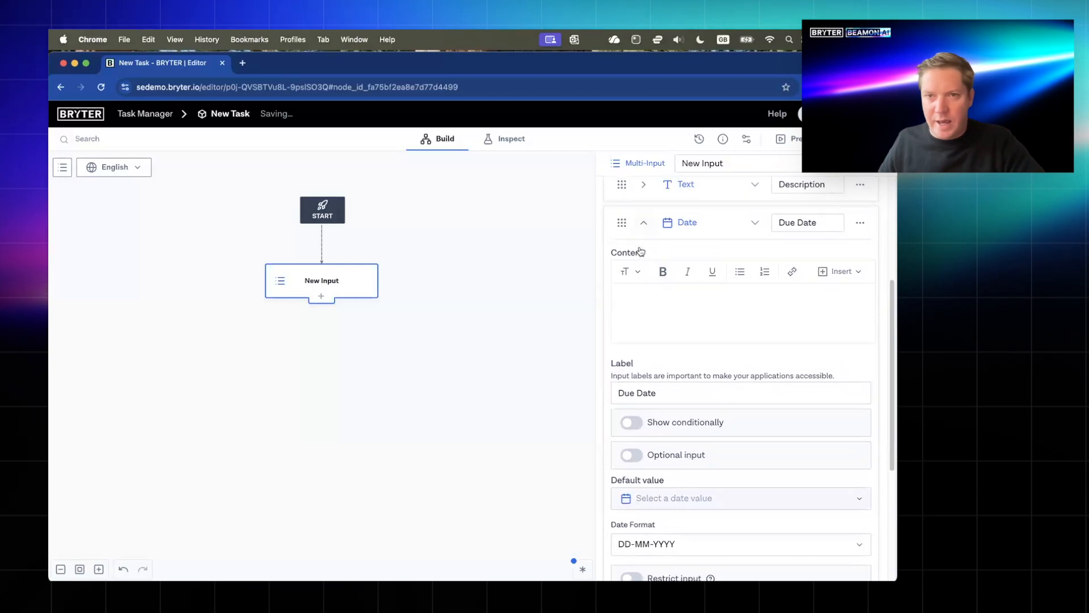
pyautogui.click(644, 223)
# - Add a third sub-input of type File Upload, with both its name and label set to "Attachment"
pyautogui.click(741, 388)
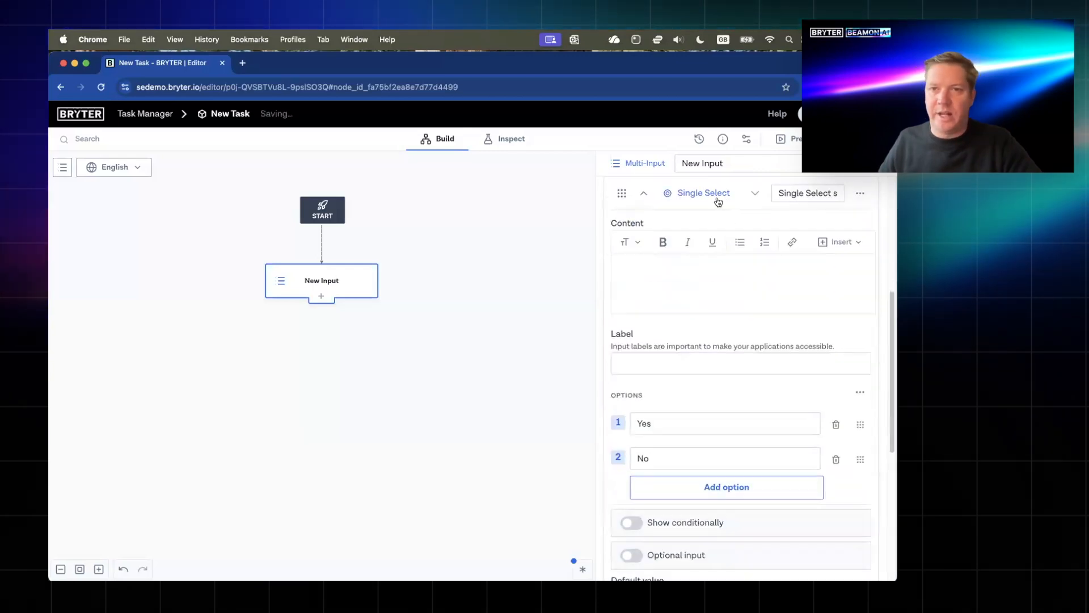
pyautogui.click(716, 200)
pyautogui.click(698, 335)
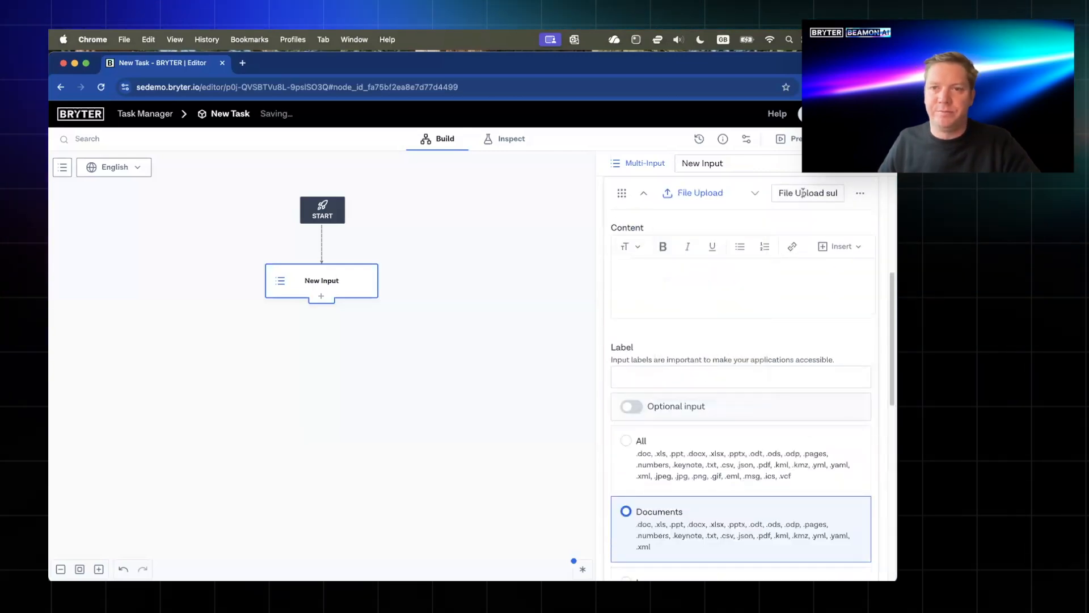
pyautogui.click(803, 193)
pyautogui.write('Attachment')
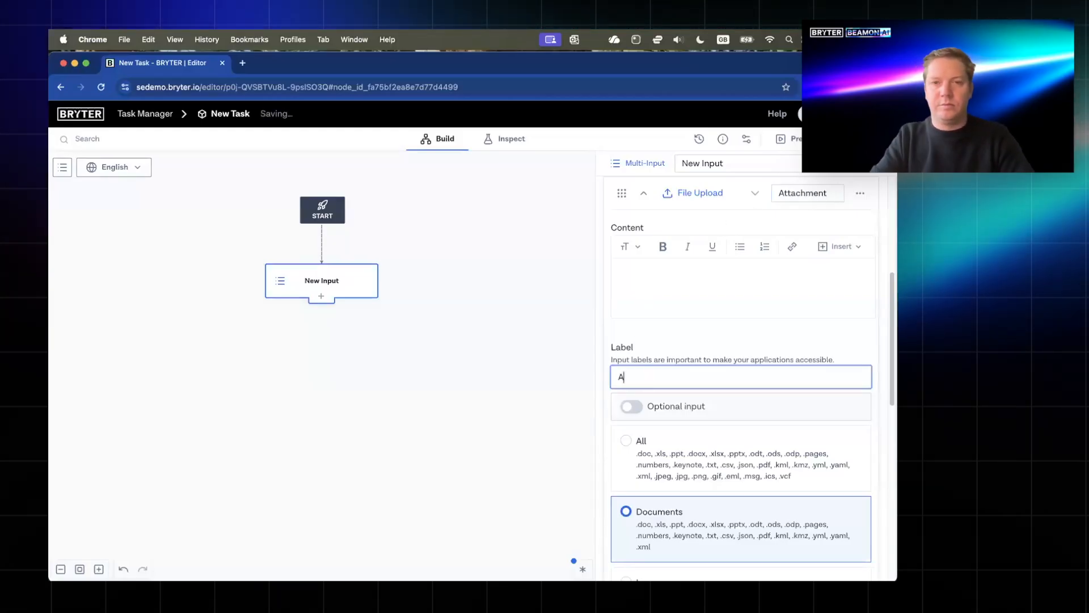
pyautogui.write('Attachment')
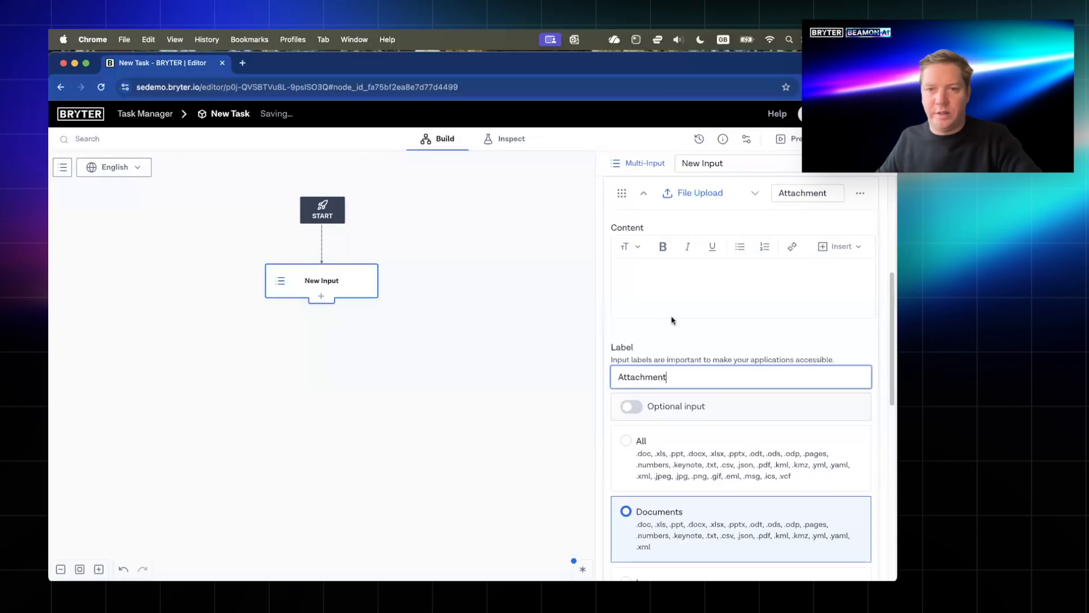
# - Make the Attachment file upload an optional input and collapse its settings
pyautogui.click(644, 398)
pyautogui.scroll(3, 638, 272)
pyautogui.click(642, 273)
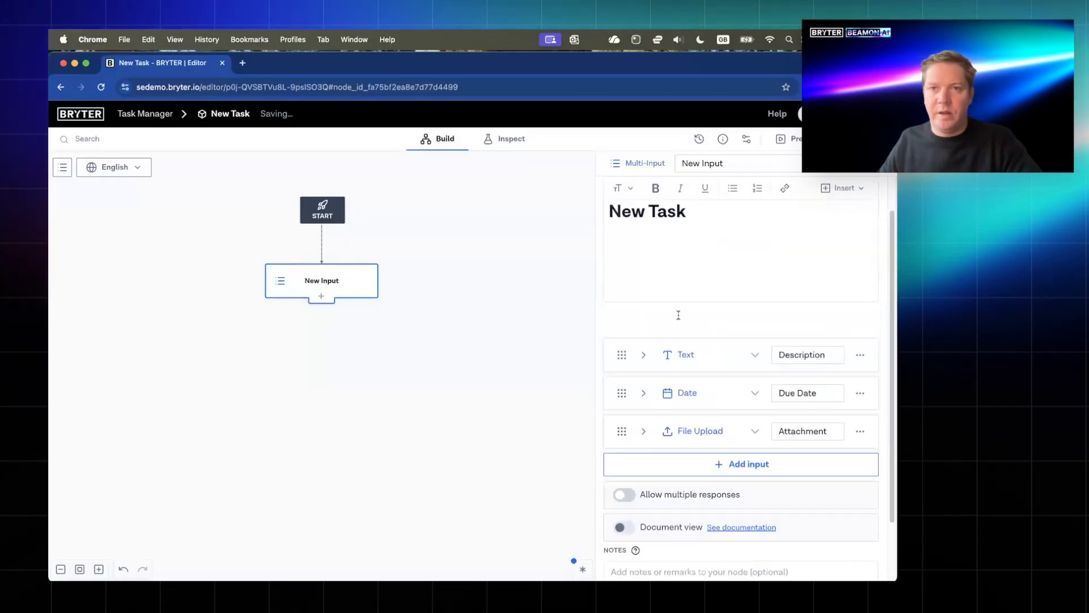
# - Add the text "Create a task to be managed in the task management workflow" below the New Task heading
pyautogui.scroll(1, 714, 264)
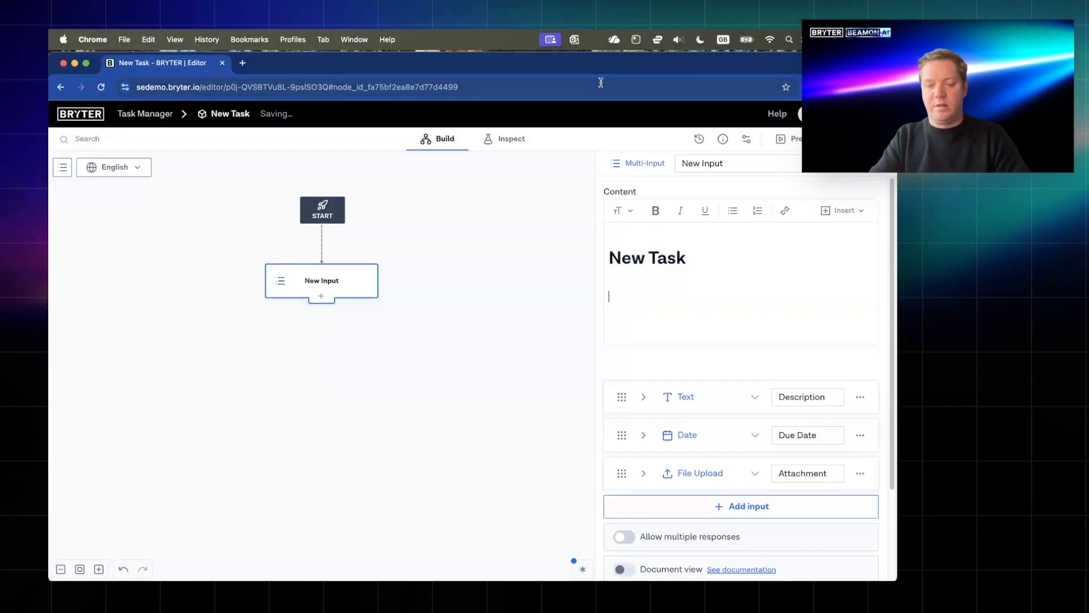
pyautogui.write('Create a tqas')
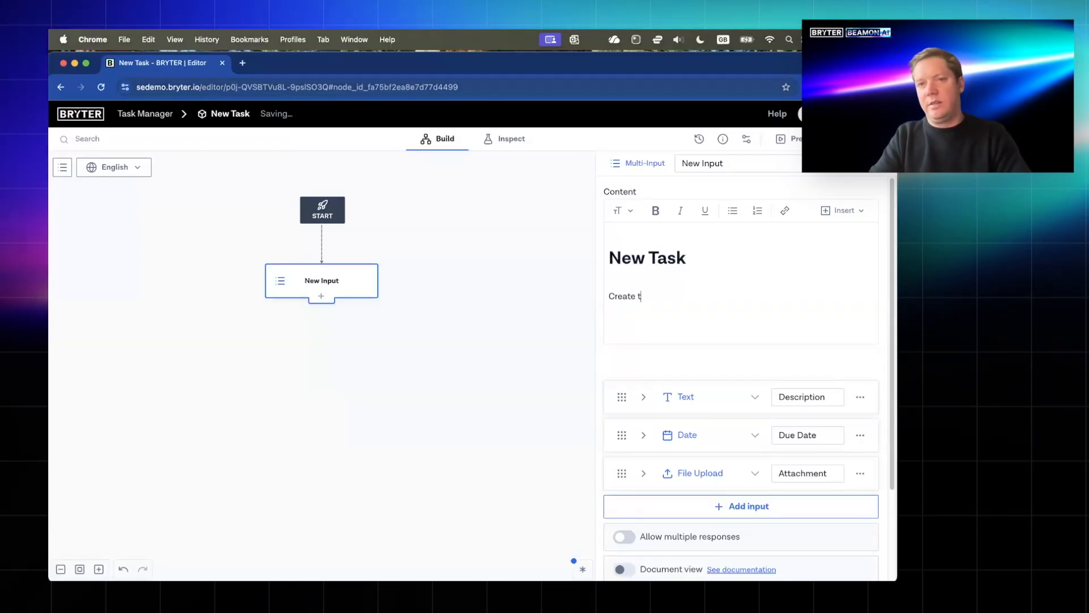
pyautogui.press('BackSpace')
pyautogui.press('BackSpace')
pyautogui.press('BackSpace')
pyautogui.write('ask ')
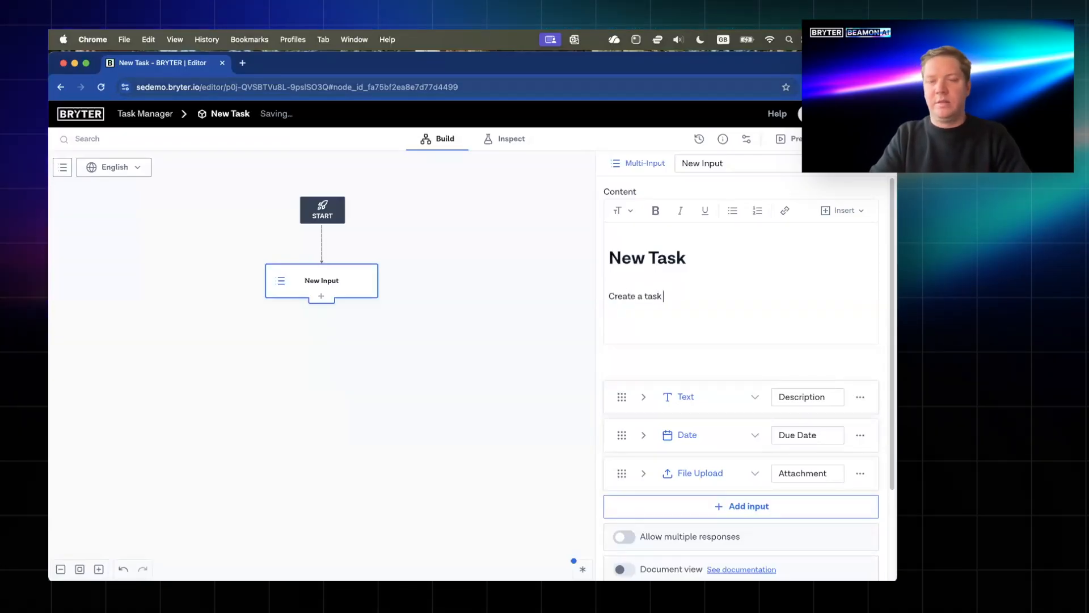
pyautogui.write('to')
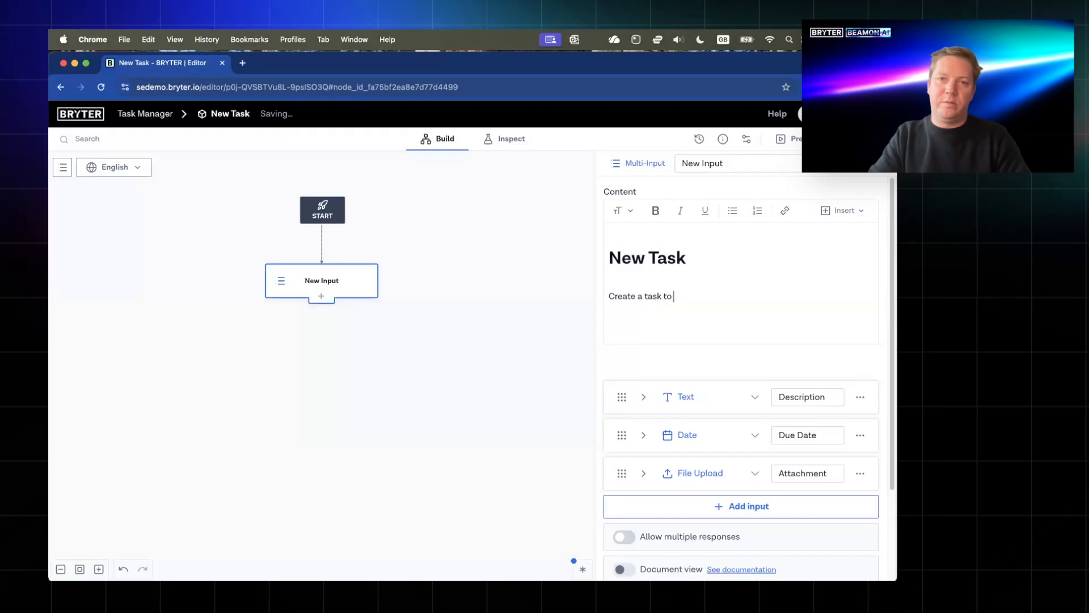
pyautogui.write(' be managed in the task management workflow')
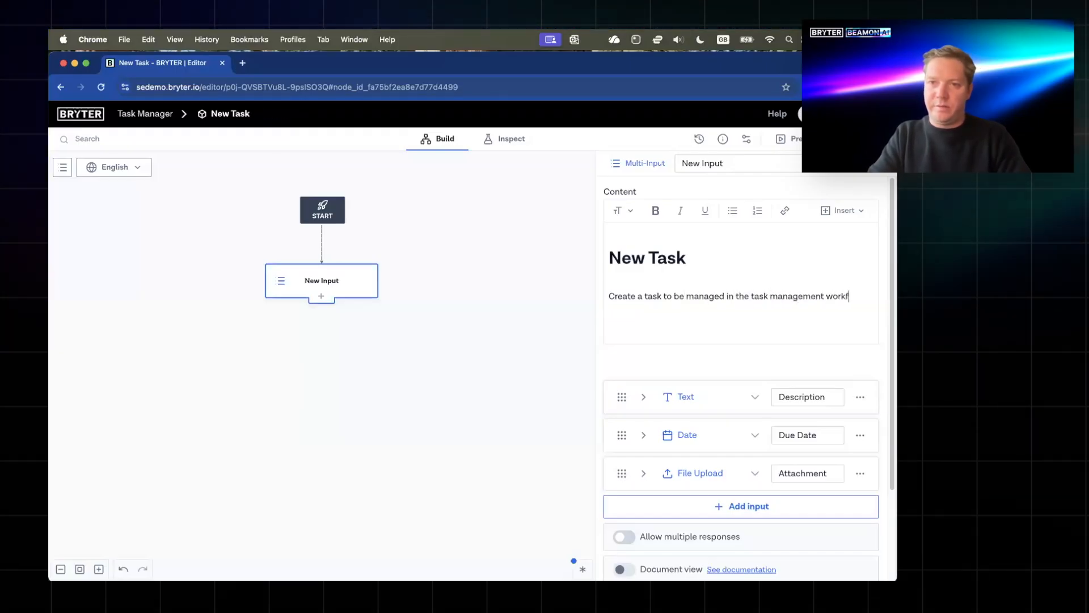
# - Preview the module, switch its theme to BEAMON theme, and leave the preview
pyautogui.click(782, 138)
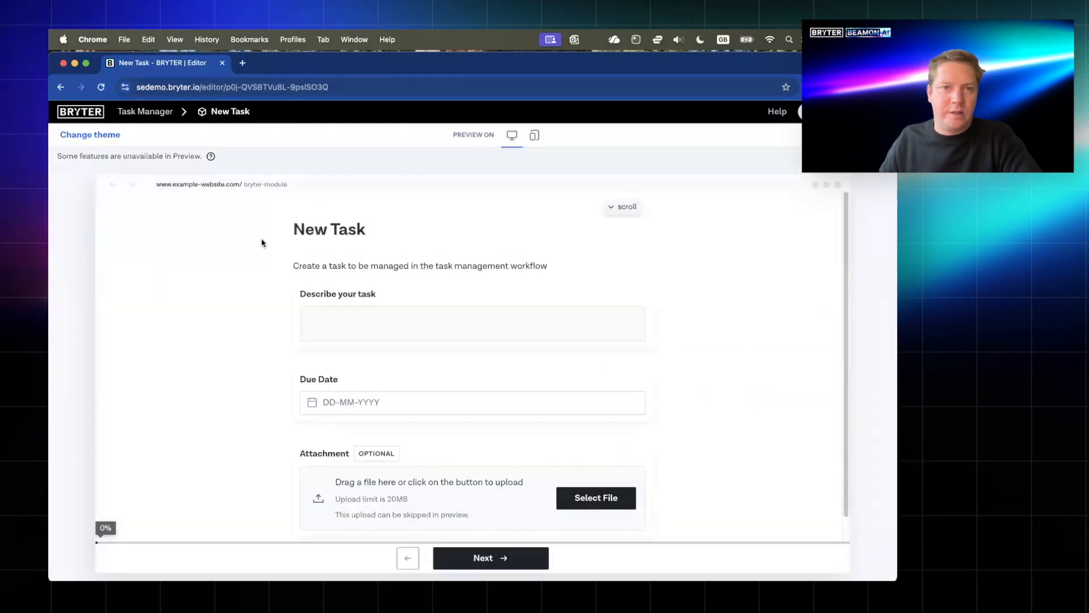
pyautogui.click(105, 139)
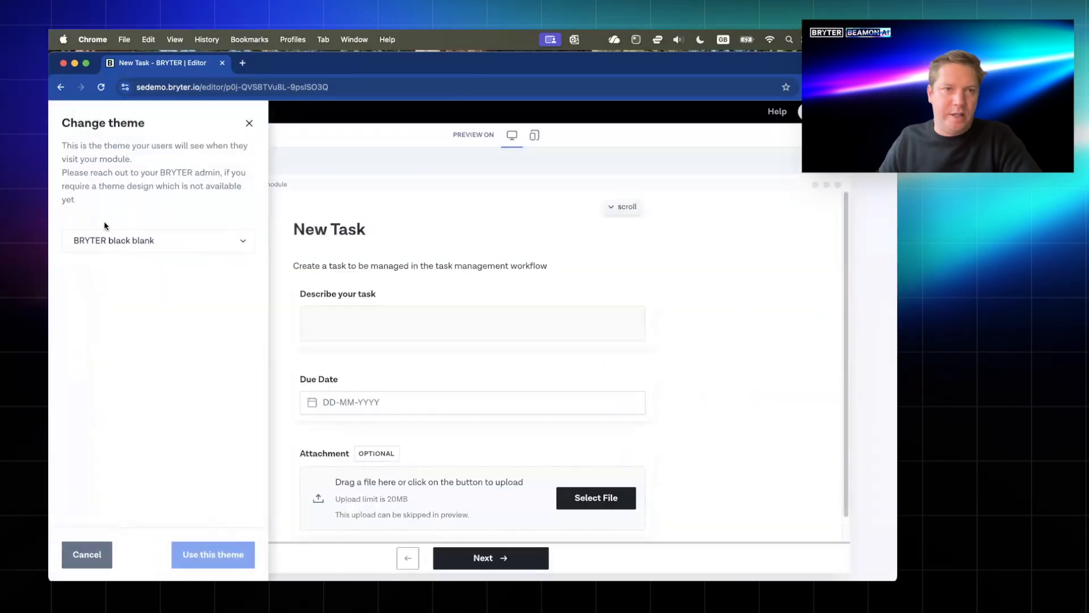
pyautogui.click(116, 248)
pyautogui.click(107, 312)
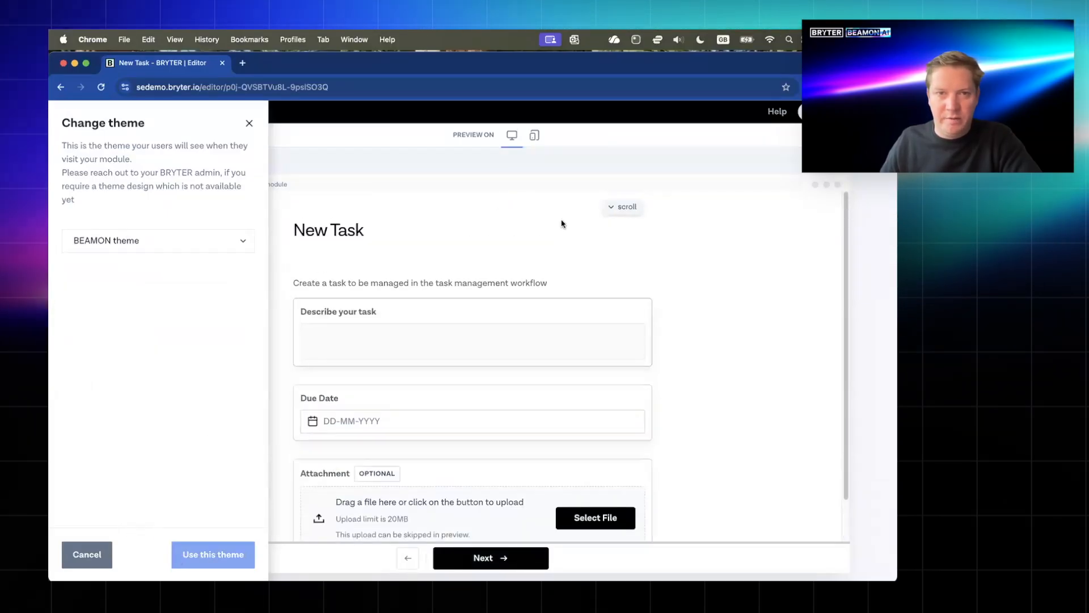
pyautogui.click(822, 111)
# - Publish the module to Test with the custom theme set to BEAMON theme
pyautogui.click(828, 138)
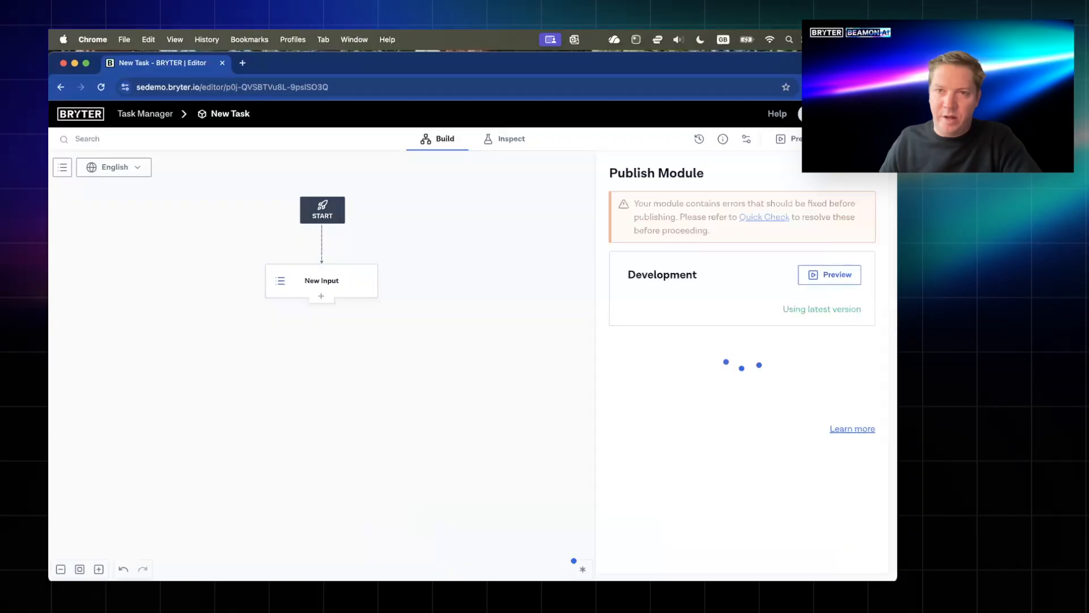
pyautogui.click(742, 348)
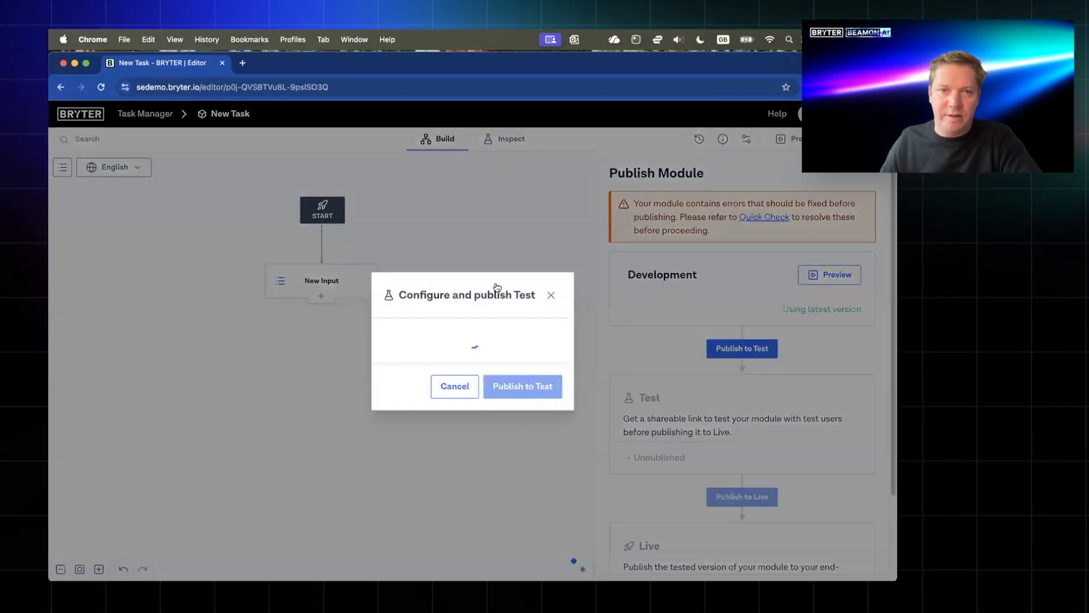
pyautogui.click(347, 373)
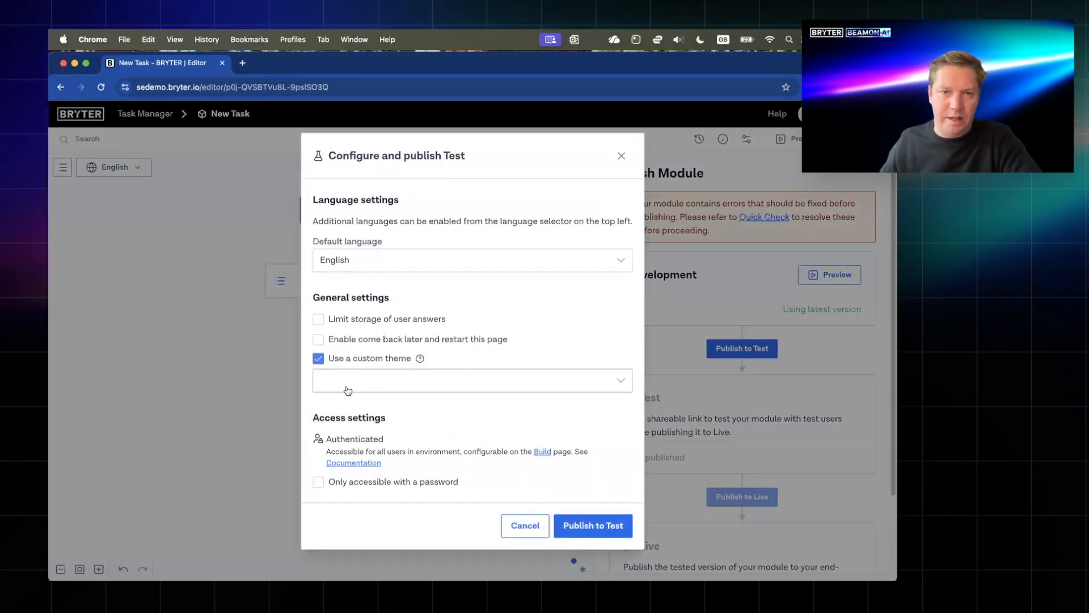
pyautogui.click(387, 386)
pyautogui.click(386, 451)
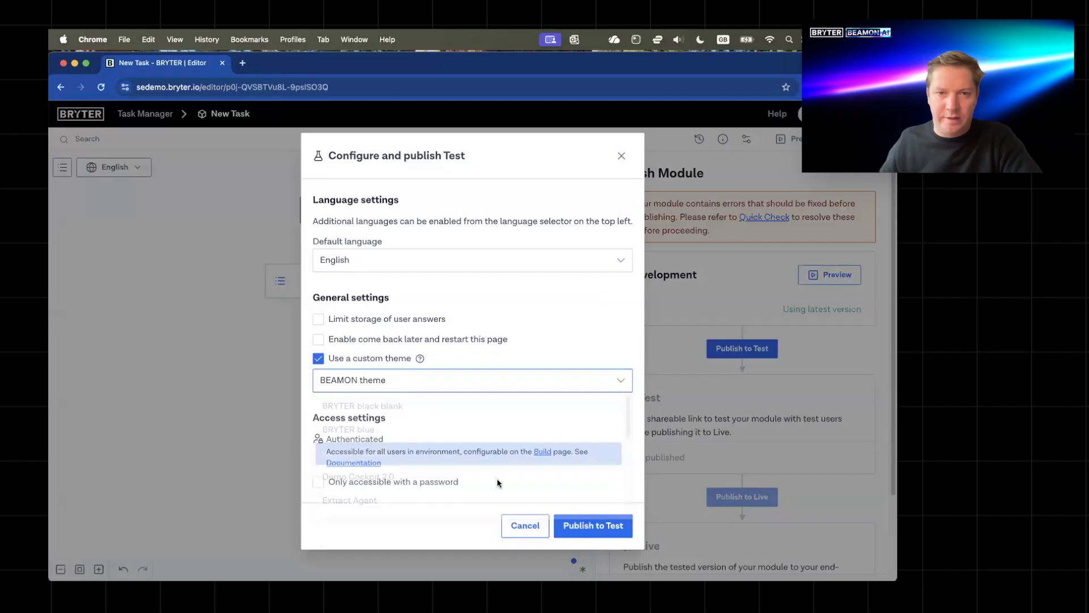
pyautogui.click(592, 525)
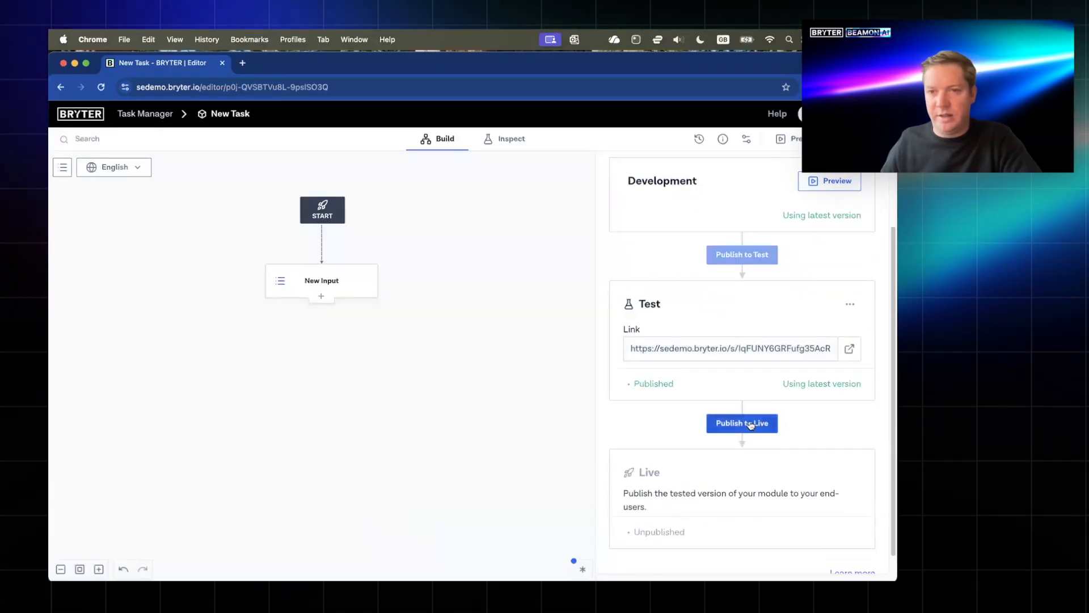
# - Publish the module to Live with BEAMON theme as its custom theme and return to the module
pyautogui.click(748, 423)
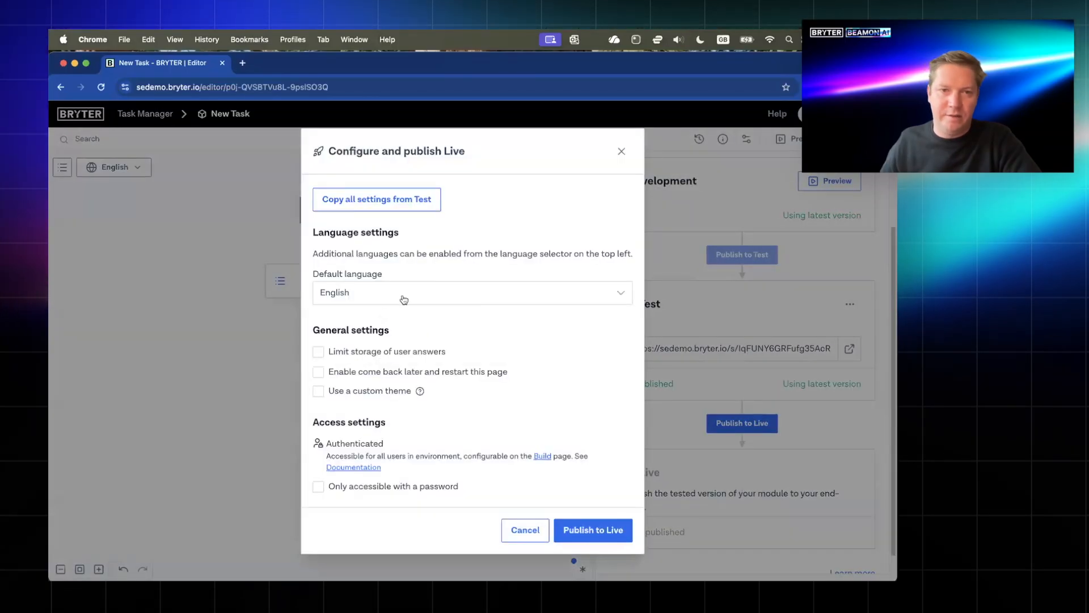
pyautogui.click(356, 390)
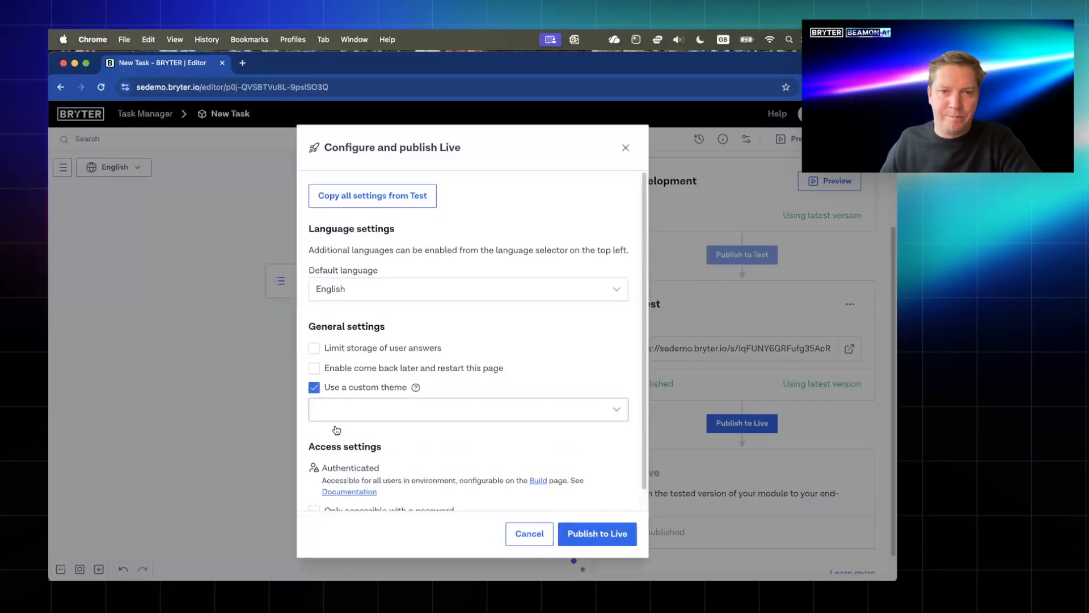
pyautogui.click(387, 483)
pyautogui.click(593, 532)
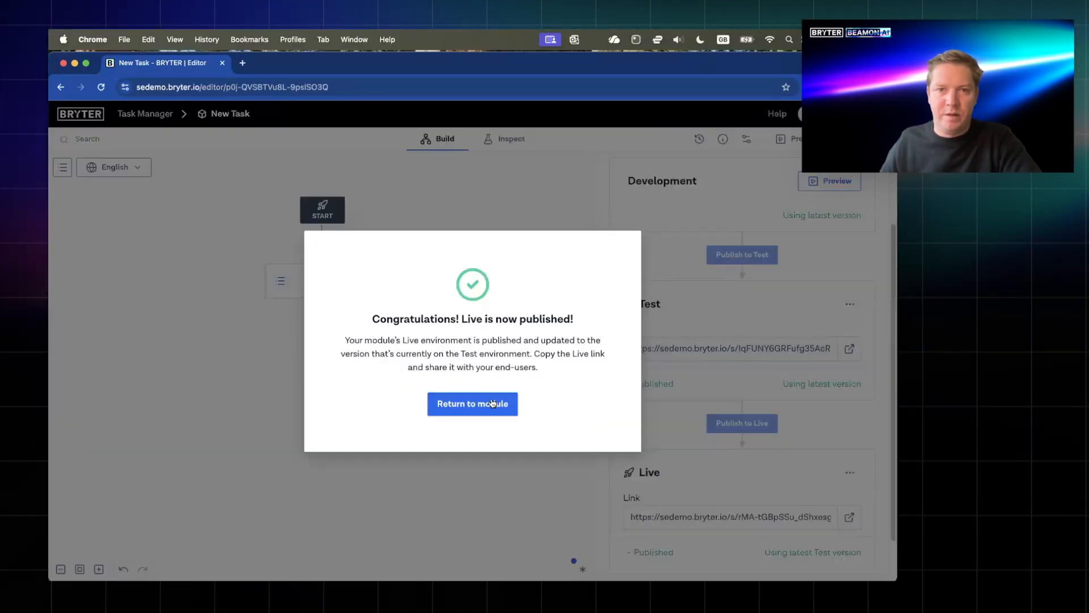
pyautogui.click(471, 403)
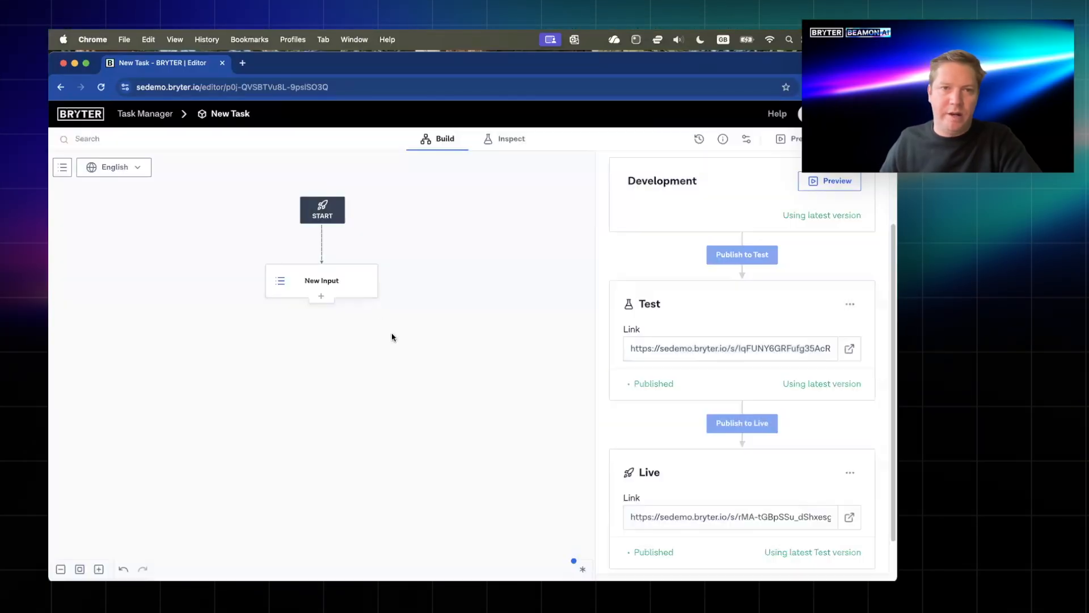
# - Rename the multi-input node to "New Task"
pyautogui.click(321, 280)
pyautogui.click(753, 163)
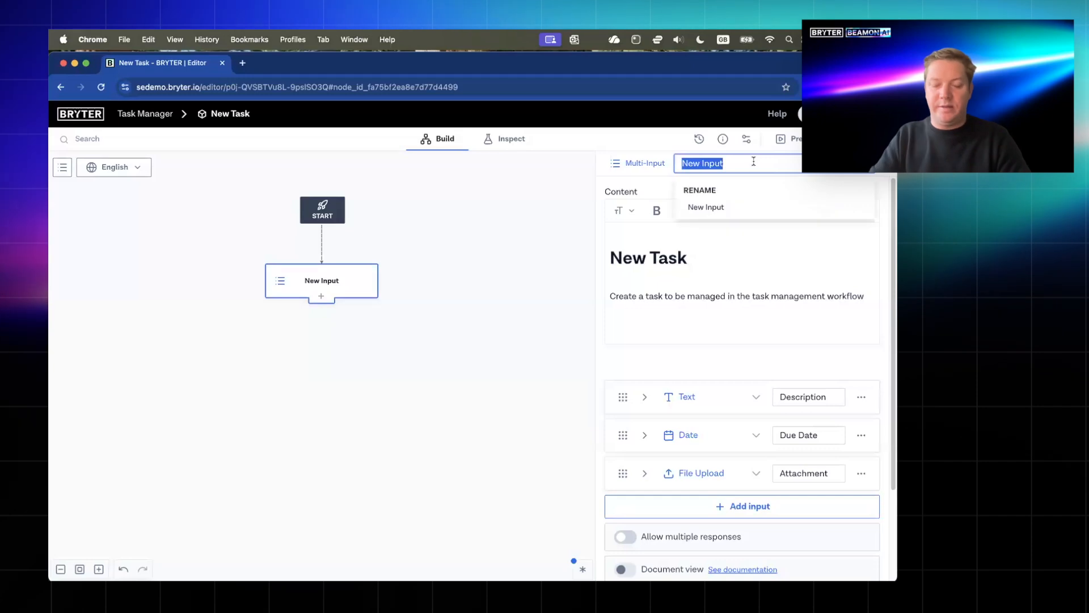
pyautogui.write('New Task')
pyautogui.press('Return')
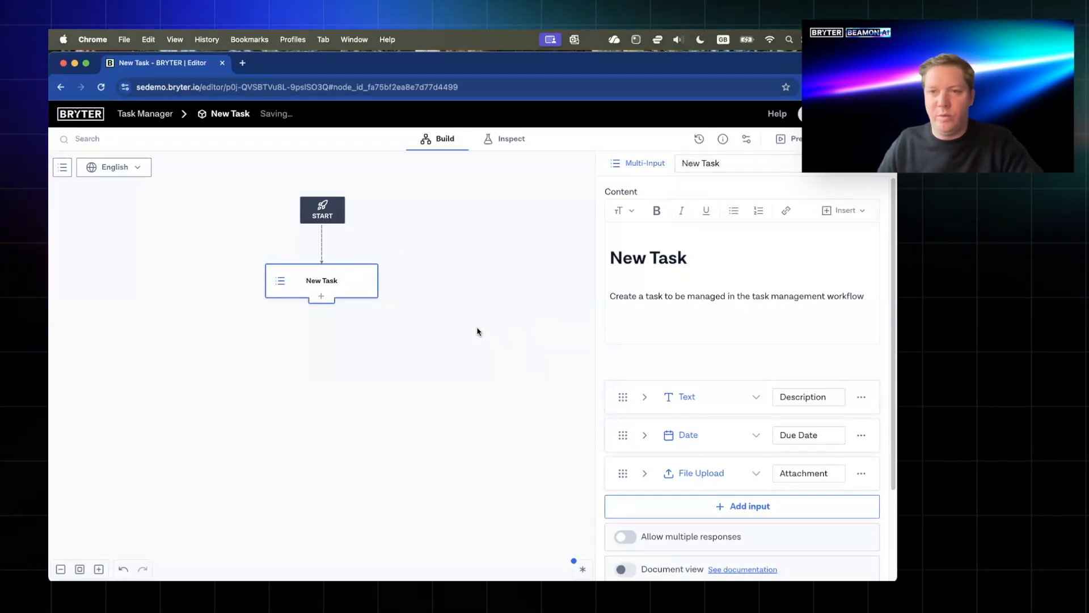
# - Add an action node named "Save Task" after the New Task node and make it a "Write to a database" action
pyautogui.click(321, 296)
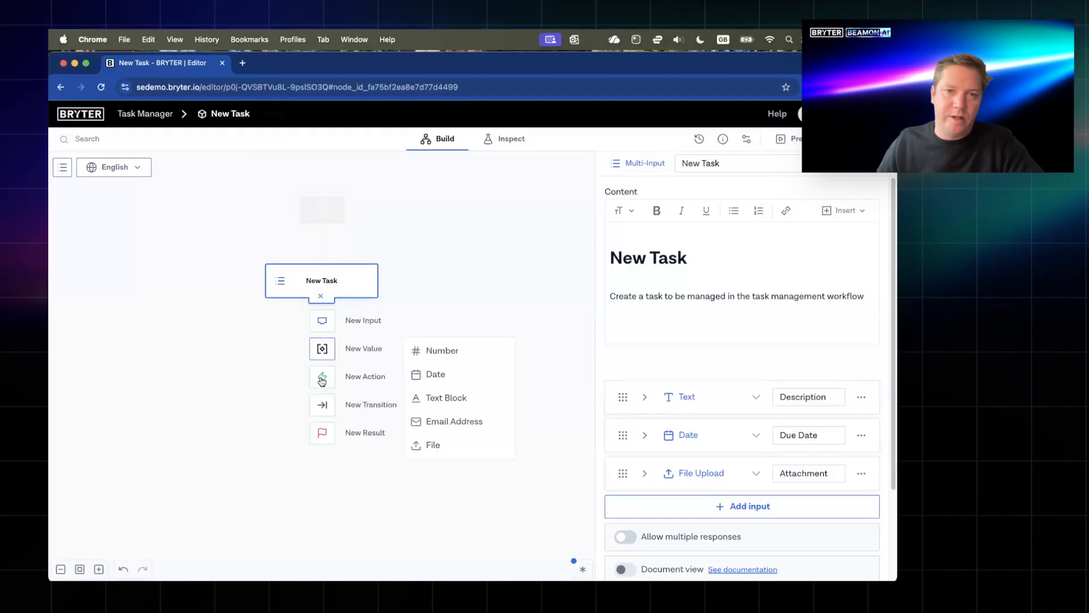
pyautogui.click(326, 381)
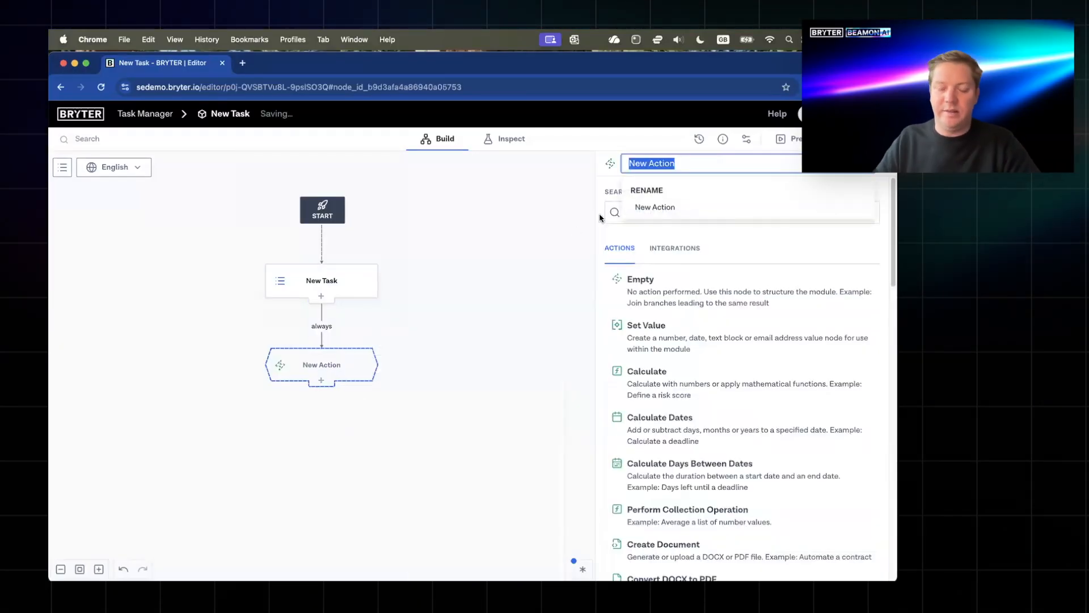
pyautogui.write('Save Task')
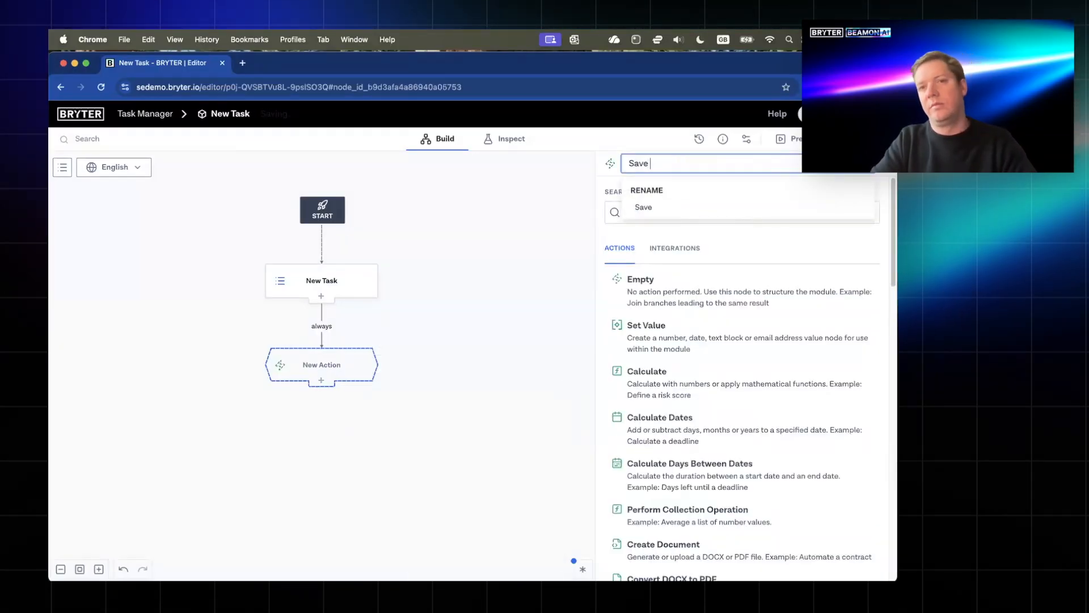
pyautogui.click(610, 218)
pyautogui.write('wr')
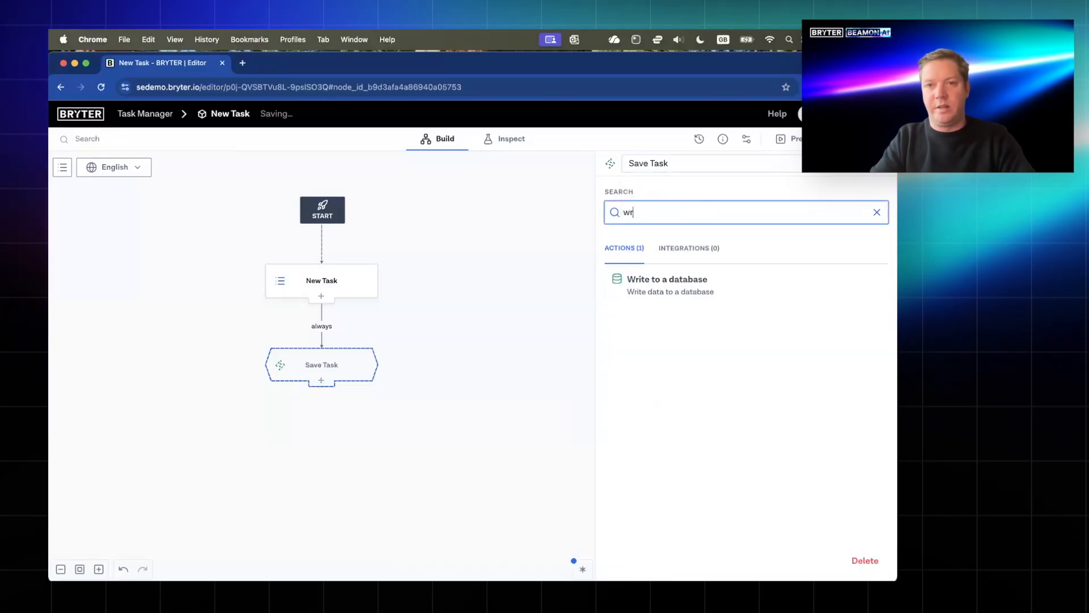
pyautogui.write('ite')
pyautogui.click(678, 287)
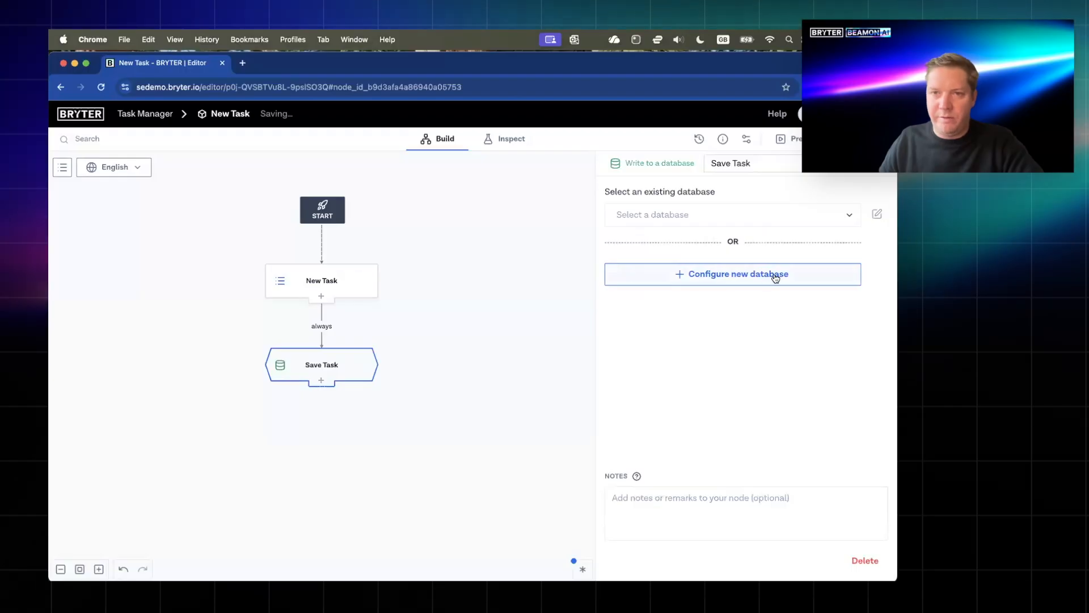
# - Configure a new database named "Tasks" with fields generated from the task's Description, Due Date and Attachment plus the user's Full name and Email
pyautogui.click(774, 275)
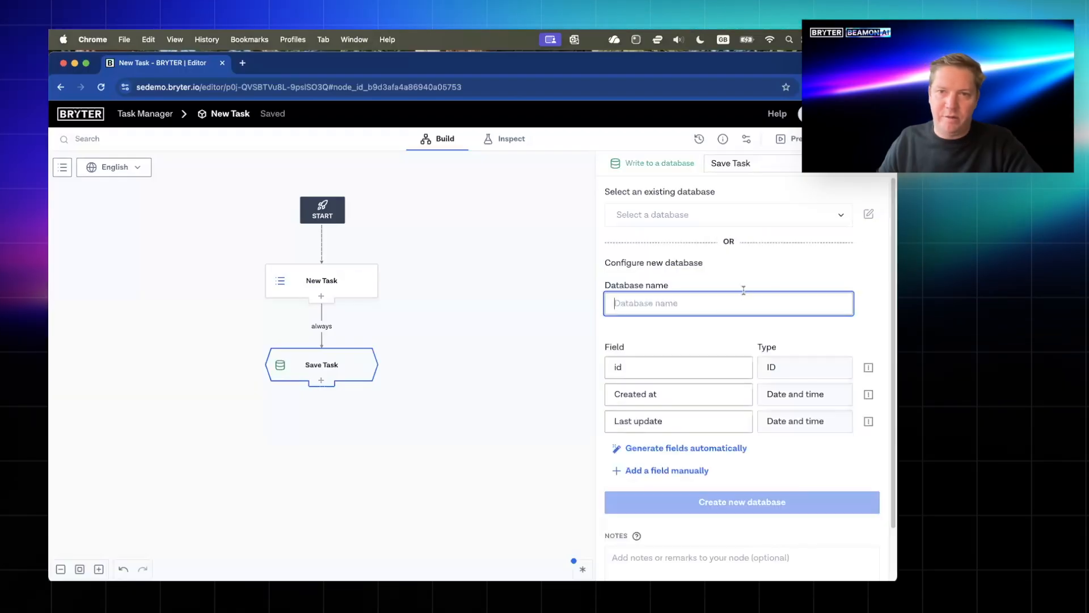
pyautogui.write('Tasks')
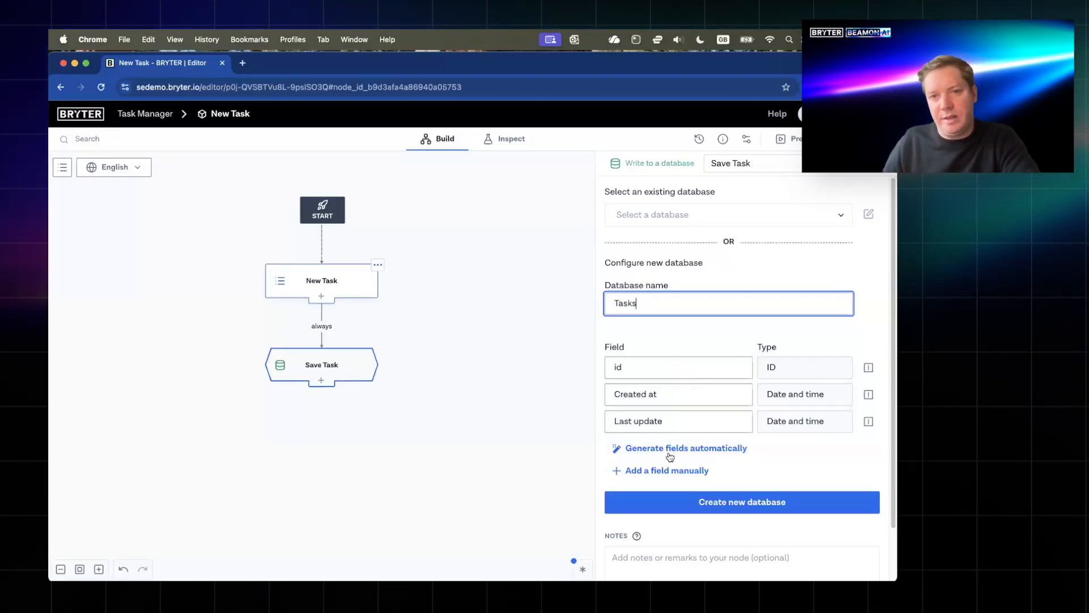
pyautogui.click(686, 448)
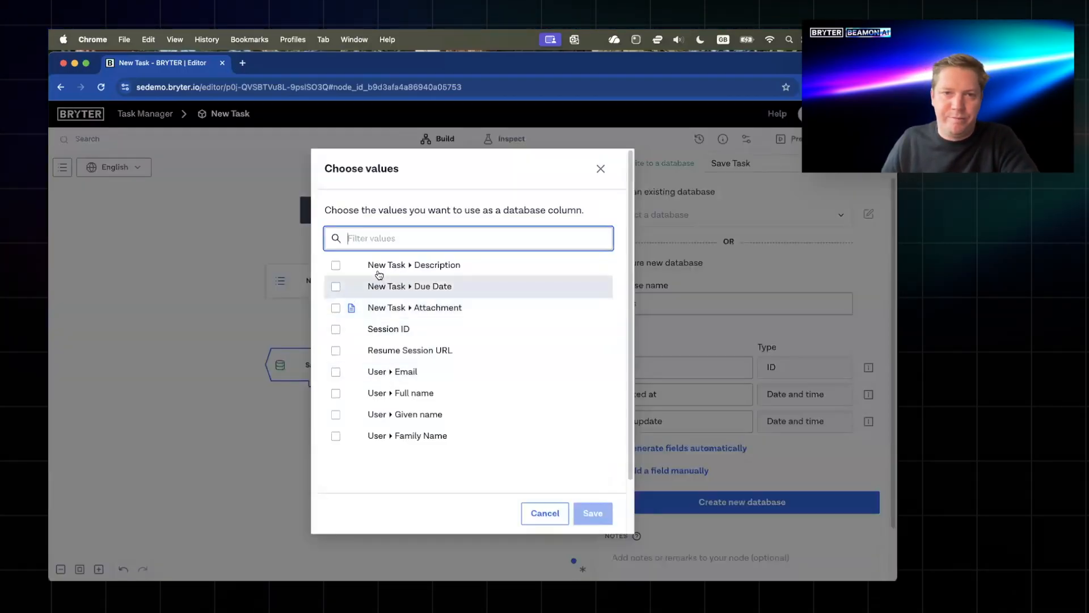
pyautogui.click(338, 266)
pyautogui.click(336, 287)
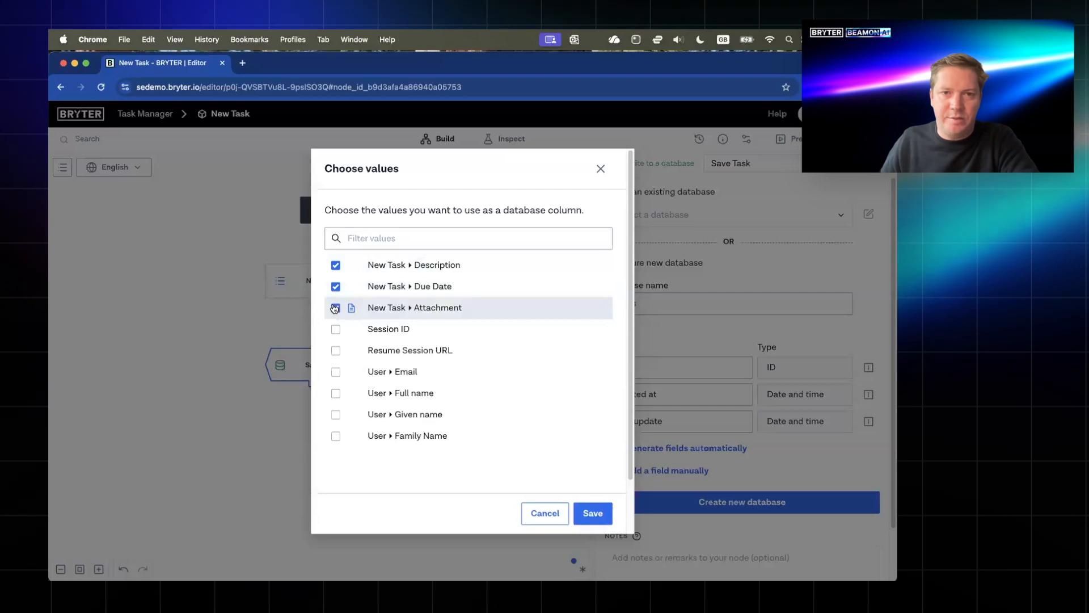
pyautogui.click(336, 393)
pyautogui.click(336, 371)
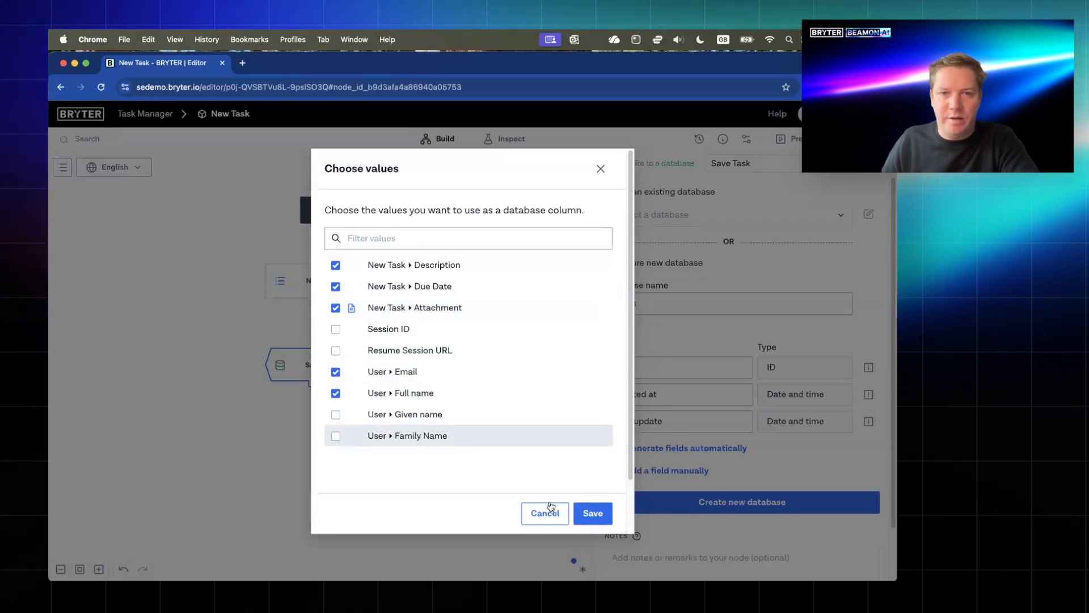
pyautogui.click(593, 513)
# - Create the Tasks database from the configured fields and review the input and output mapping in the Save Task node
pyautogui.scroll(-3, 735, 438)
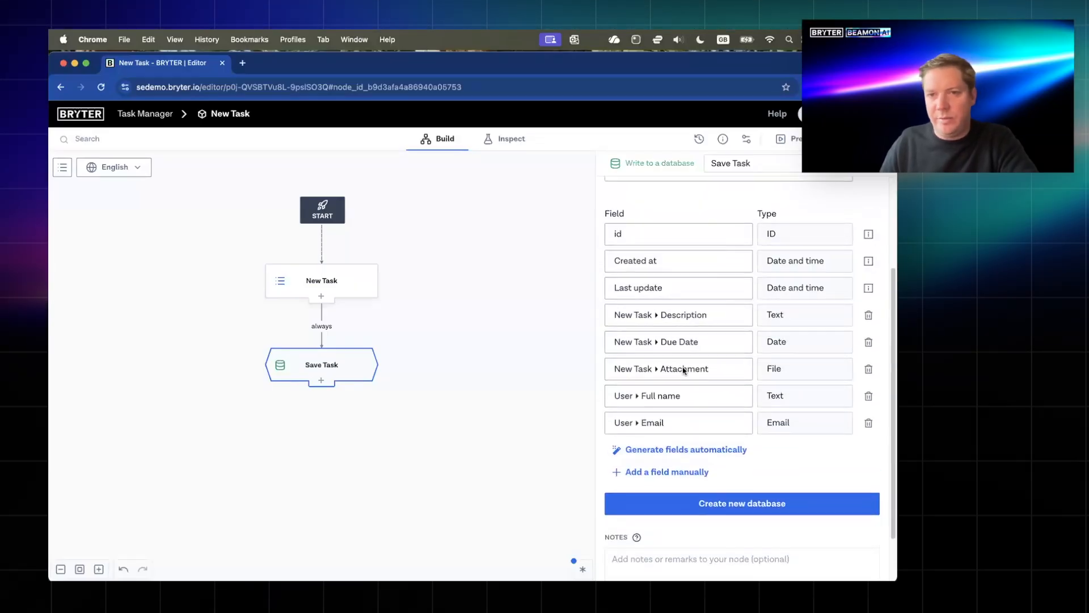
pyautogui.scroll(1, 717, 260)
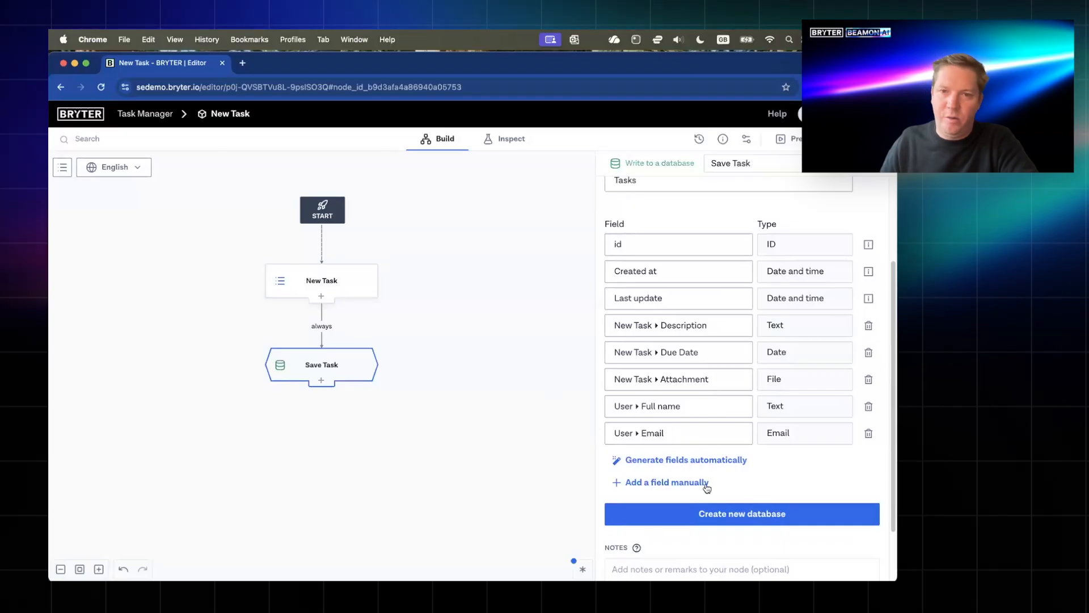
pyautogui.click(748, 514)
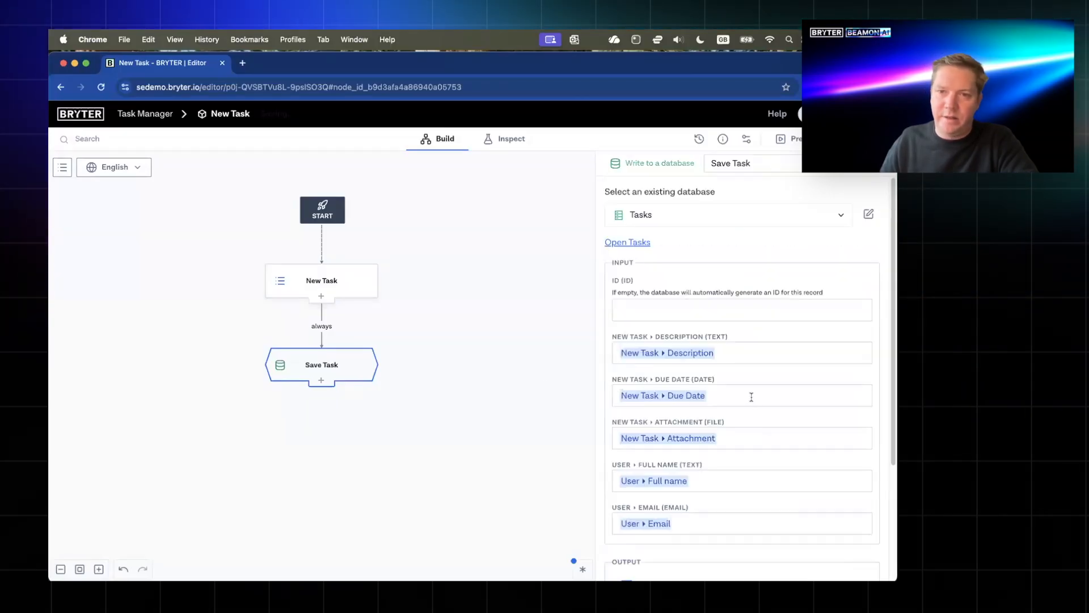
pyautogui.scroll(-3, 714, 431)
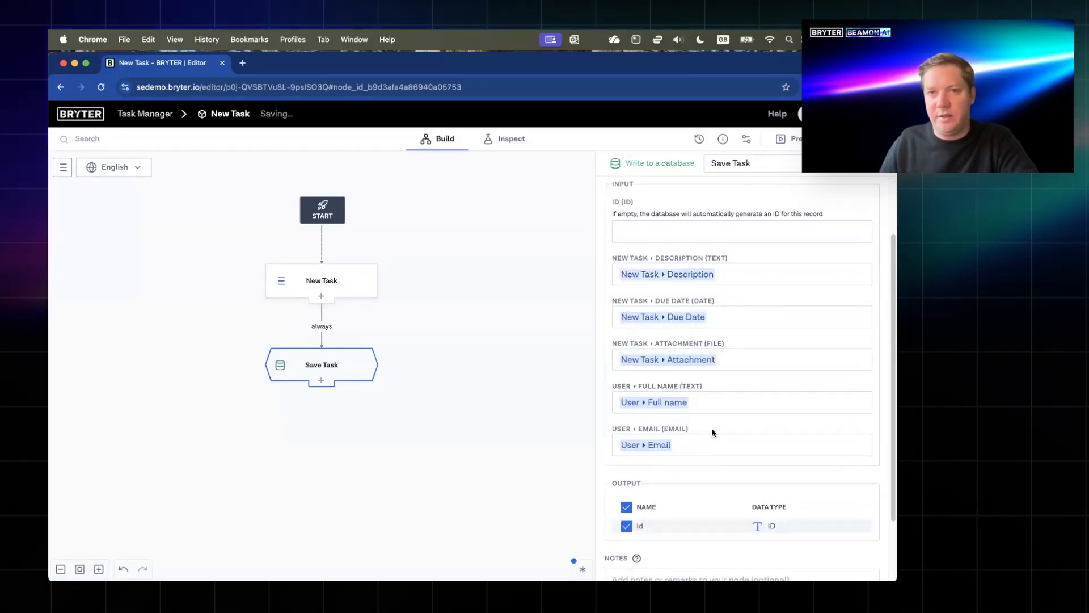
pyautogui.scroll(1, 711, 431)
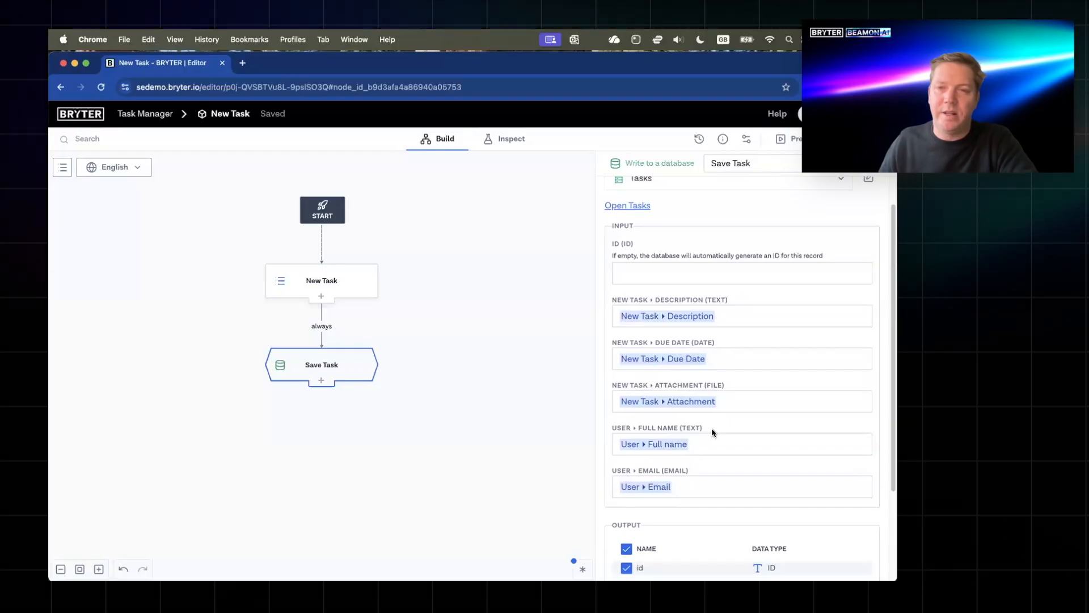
pyautogui.scroll(1, 732, 367)
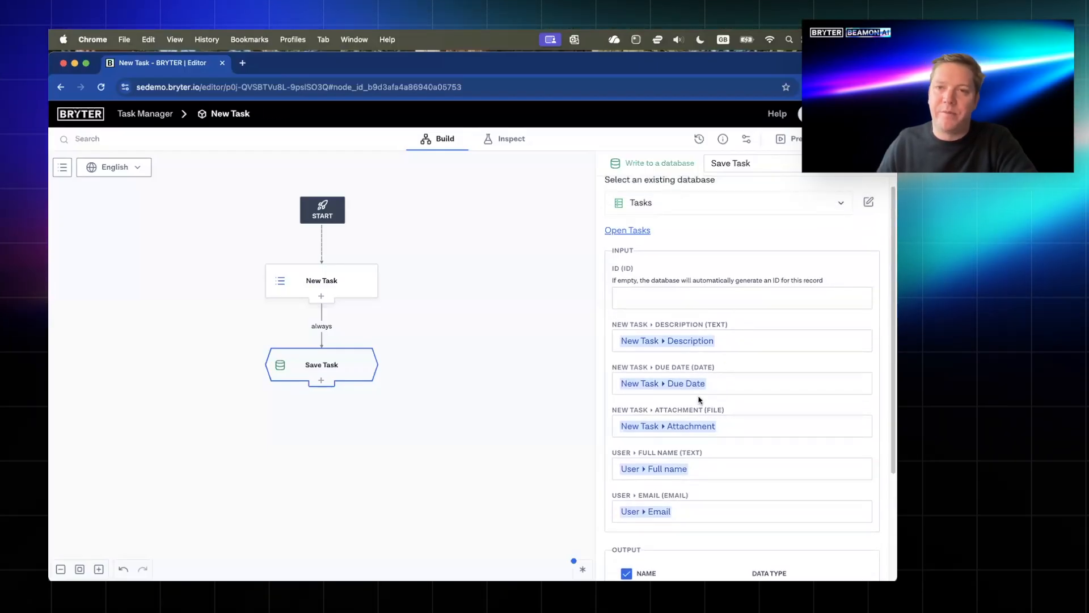
# - Open the Tasks database for editing from the Save Task node and add a Text field named "Name"
pyautogui.scroll(-1, 652, 493)
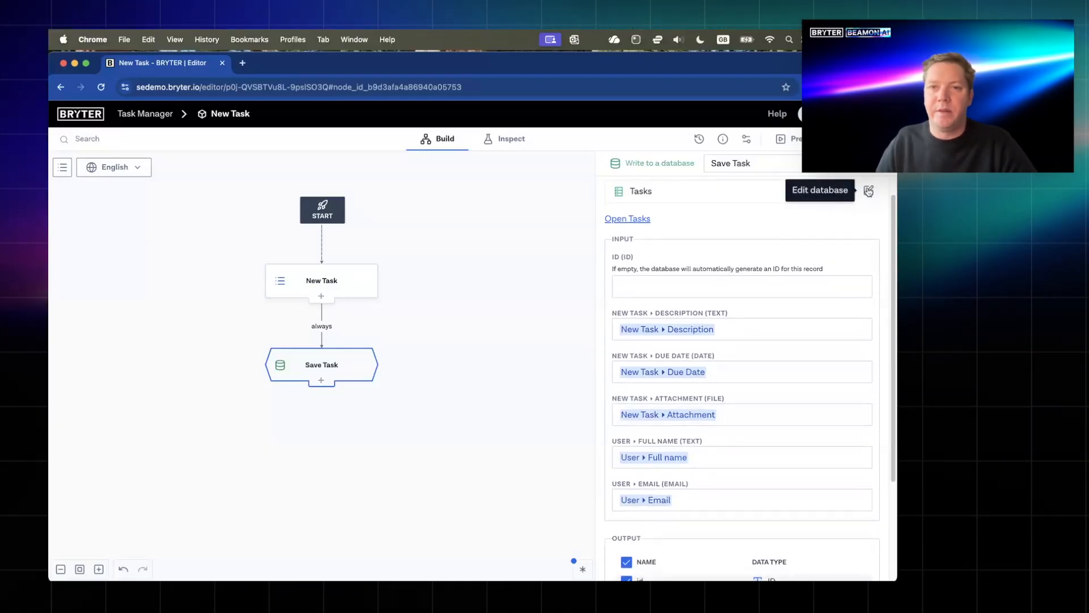
pyautogui.scroll(1, 866, 198)
pyautogui.click(867, 216)
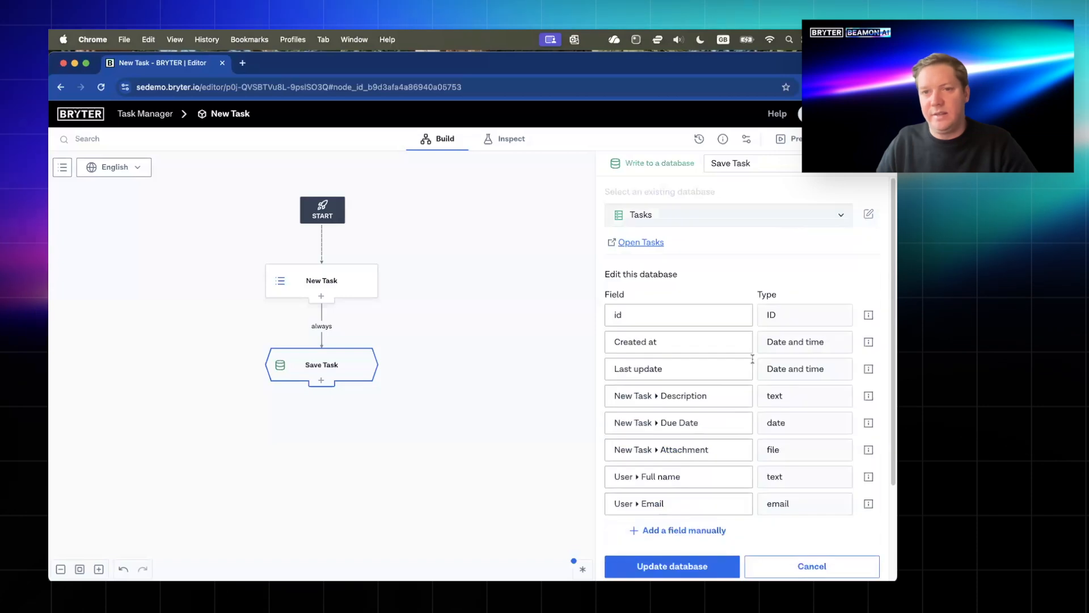
pyautogui.scroll(-3, 690, 443)
pyautogui.click(688, 438)
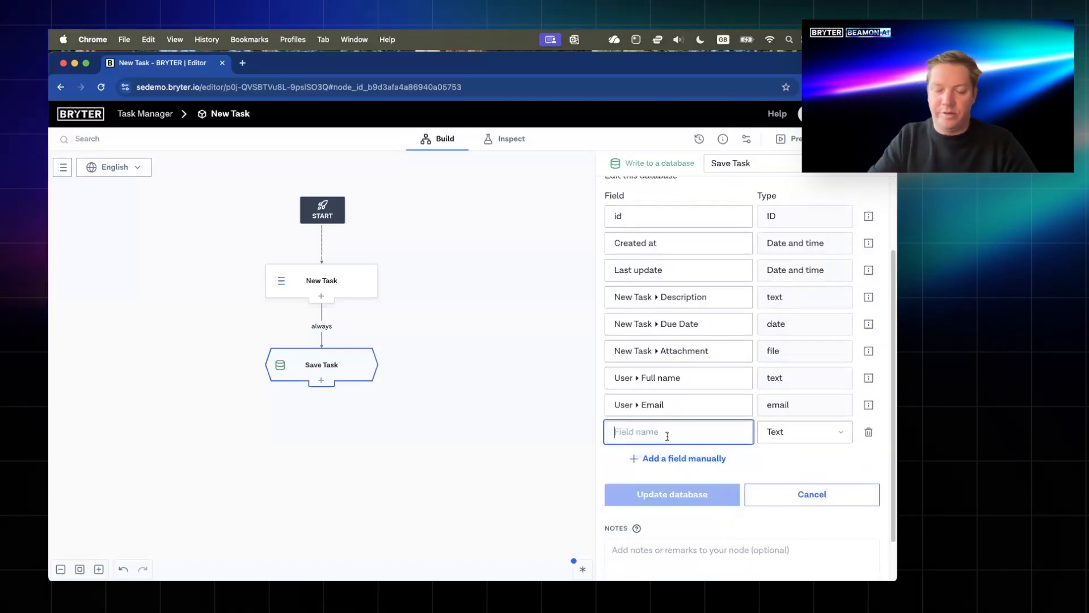
pyautogui.write('Name')
# - Rename the database's user full name field to "Requester" and the user email field to "Requester Email"
pyautogui.scroll(1, 652, 419)
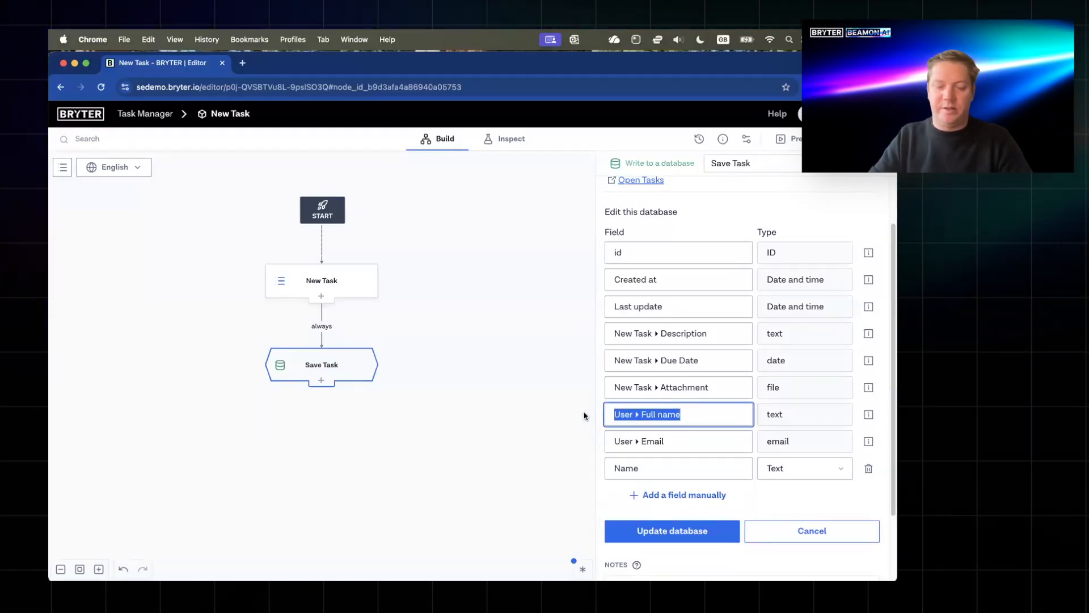
pyautogui.write('Requester')
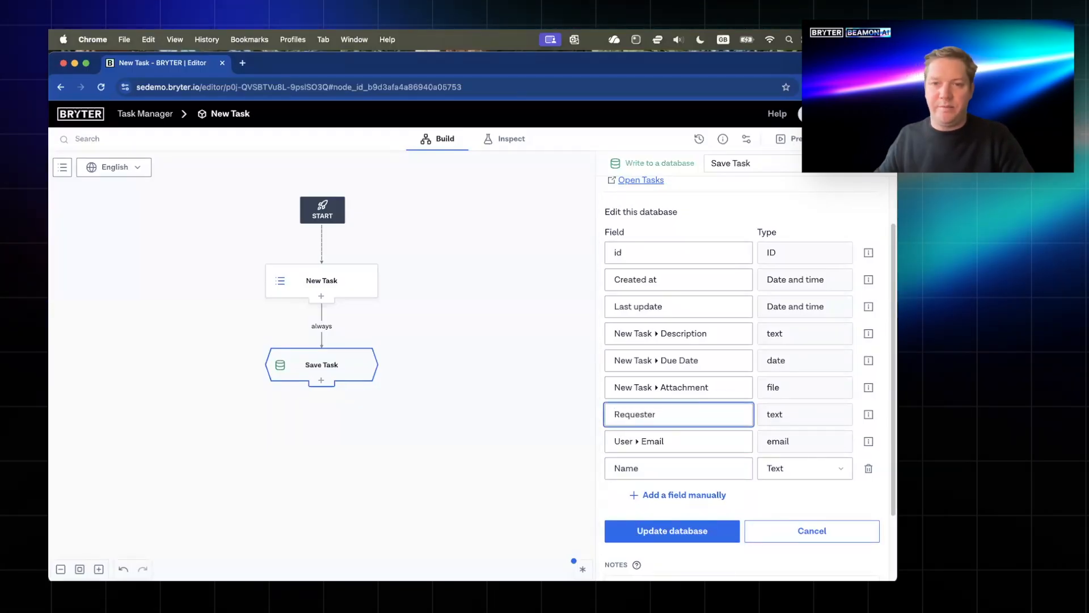
pyautogui.click(683, 441)
pyautogui.write('Reque')
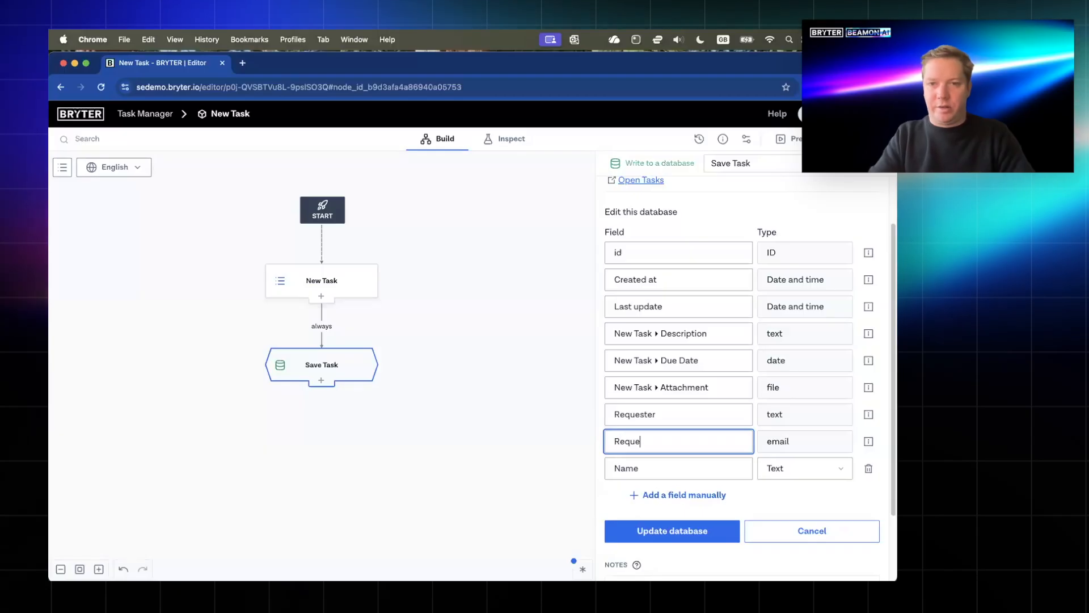
pyautogui.write('ster Email')
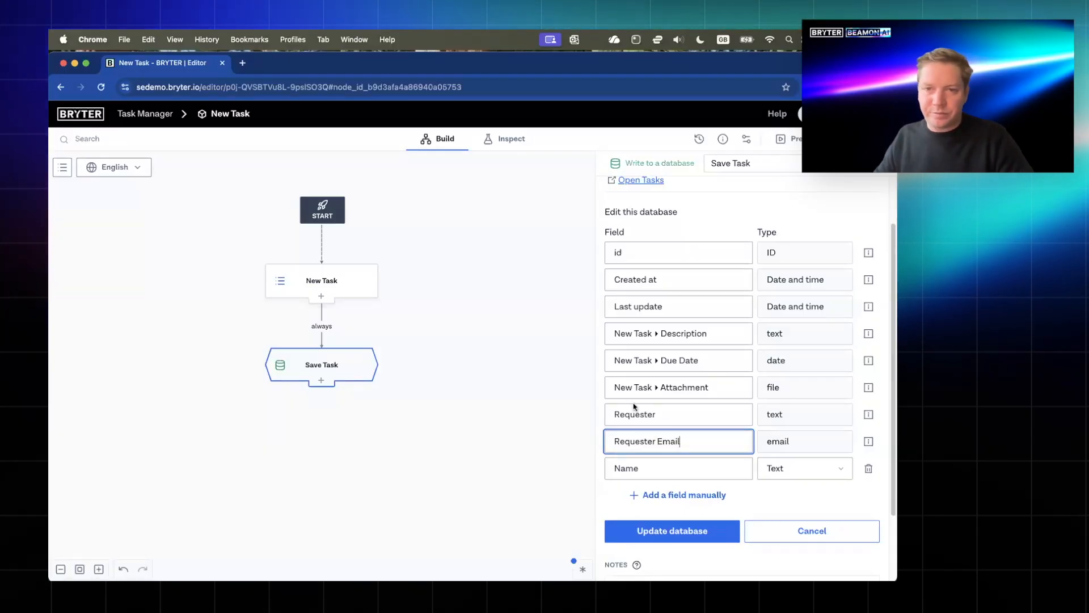
# - Shorten the task field names to "Attachment", "Due Date" and "Description" by removing their New Task prefix, and update the database
pyautogui.moveTo(663, 387); pyautogui.dragTo(592, 387)
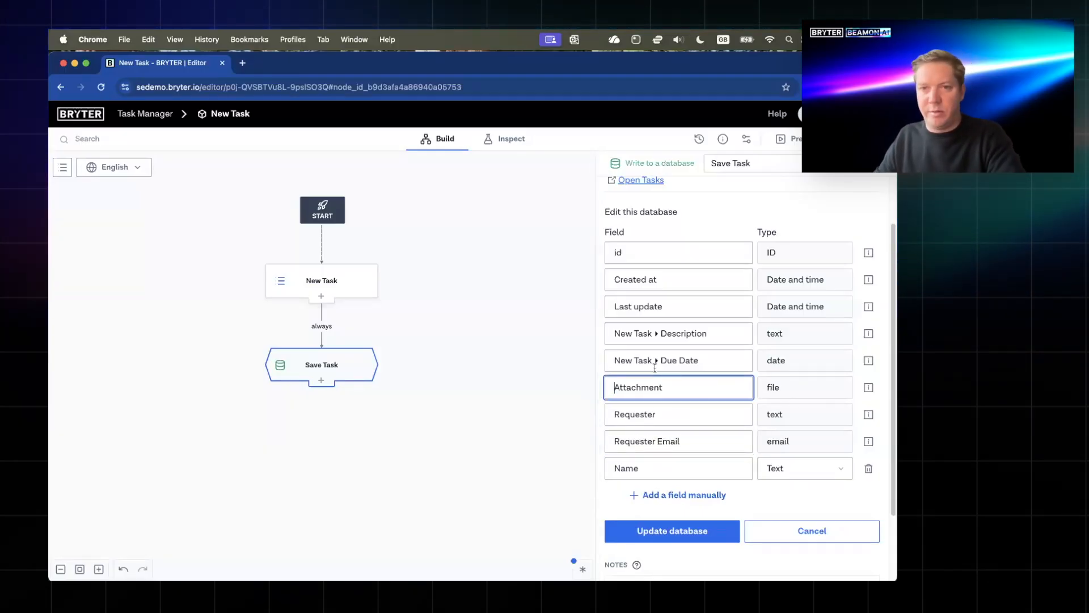
pyautogui.moveTo(658, 361); pyautogui.dragTo(612, 361)
pyautogui.press('BackSpace')
pyautogui.moveTo(658, 333); pyautogui.dragTo(610, 333)
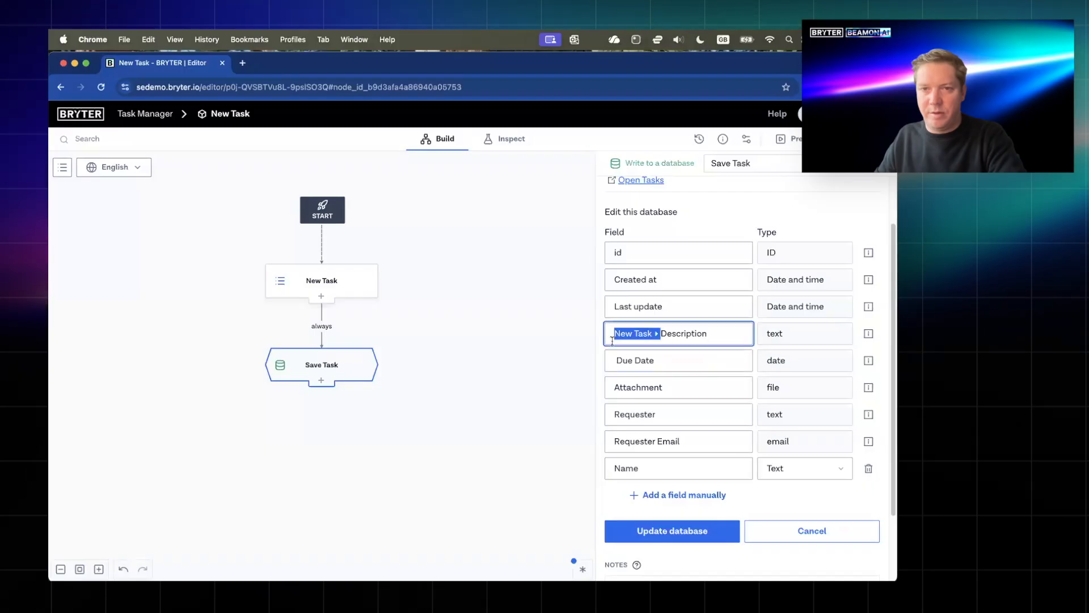
pyautogui.press('BackSpace')
pyautogui.click(613, 353)
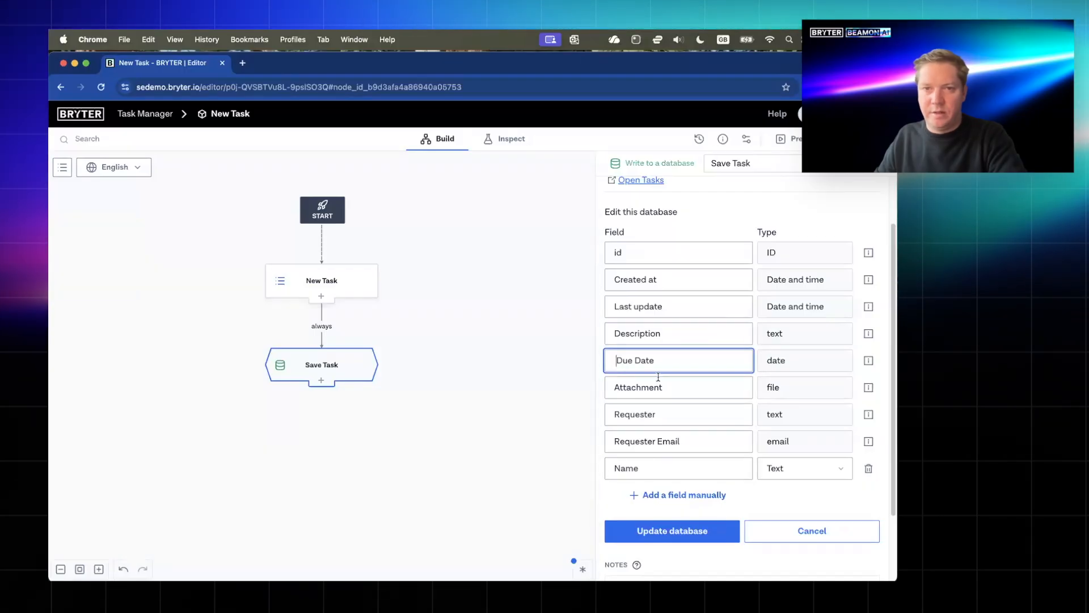
pyautogui.press('Delete')
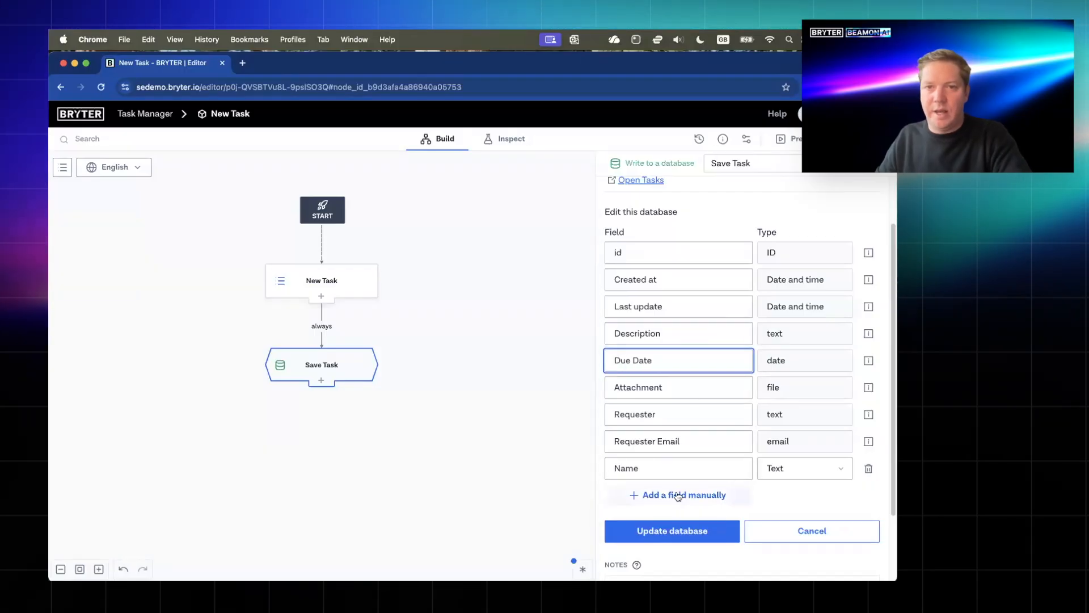
pyautogui.click(706, 539)
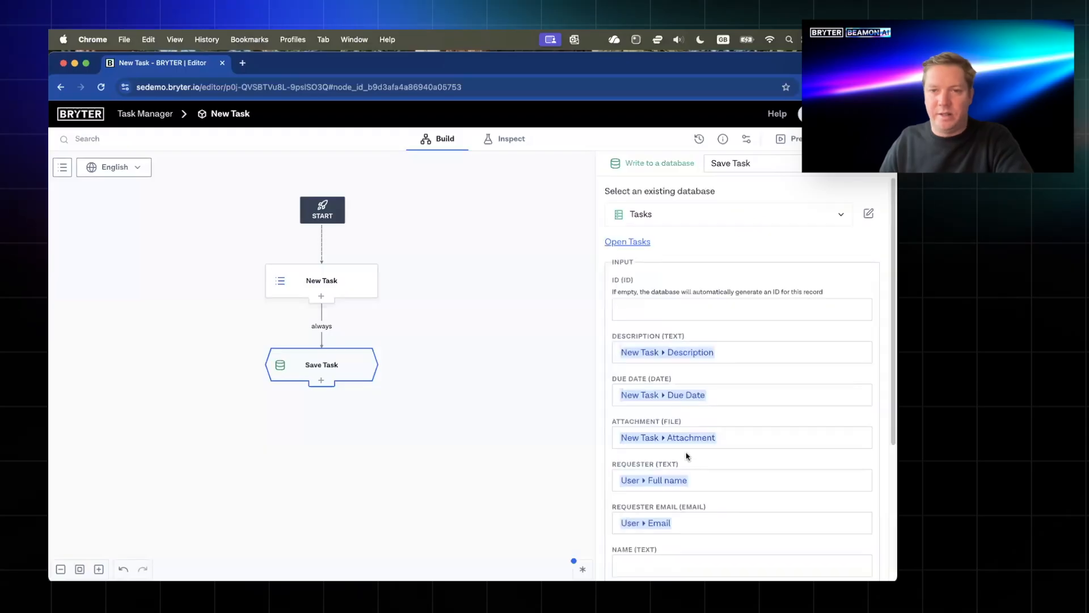
# - Check the Save Task node's input mapping, including the empty Name field, and the inputs collected by the New Task node
pyautogui.scroll(-3, 687, 453)
pyautogui.click(669, 408)
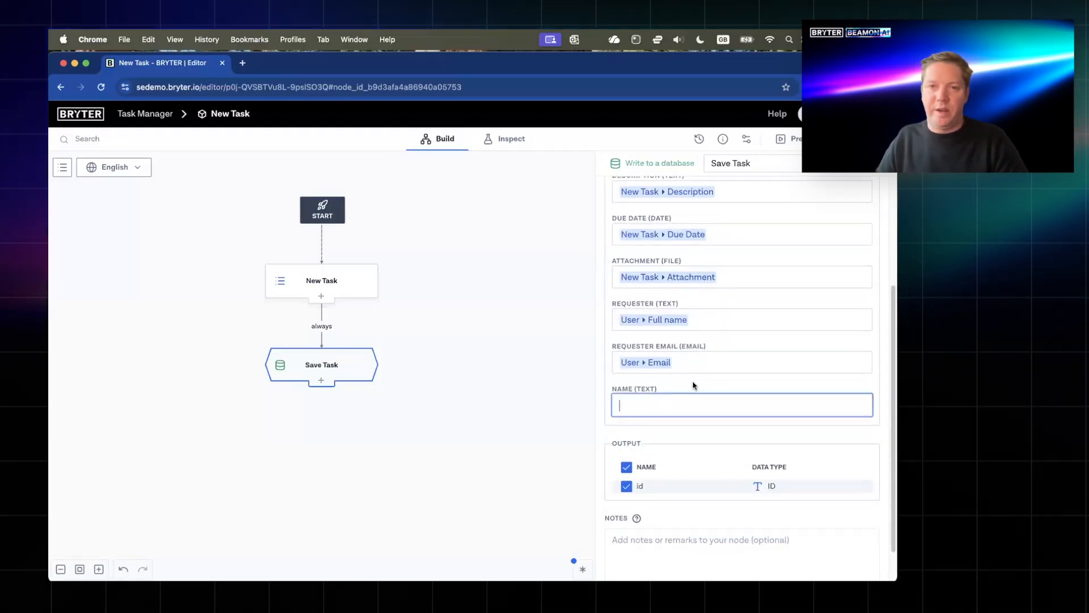
pyautogui.scroll(2, 692, 385)
pyautogui.write('@')
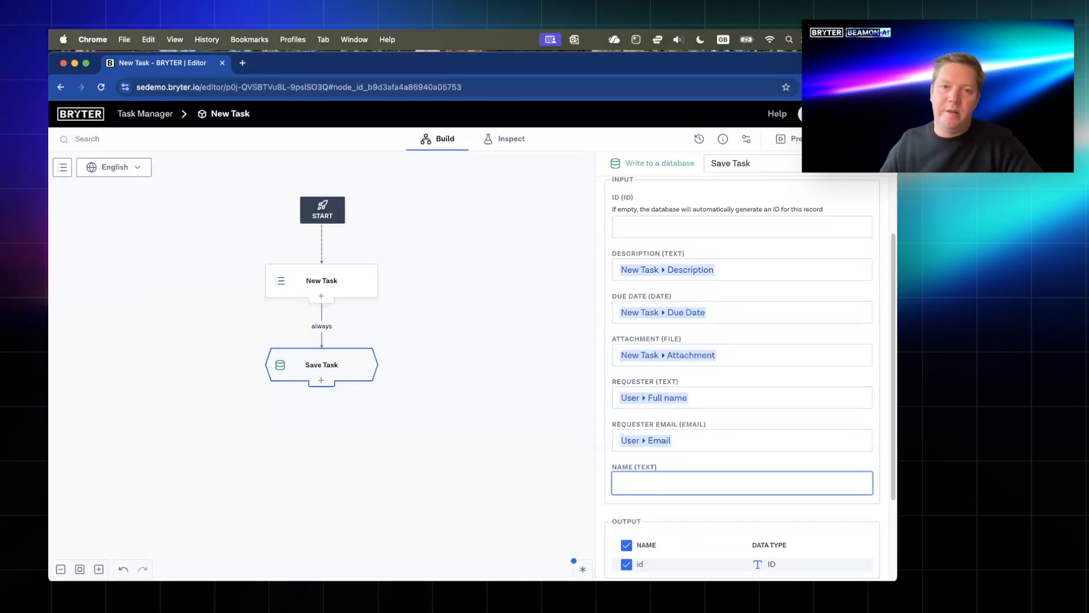
pyautogui.click(368, 286)
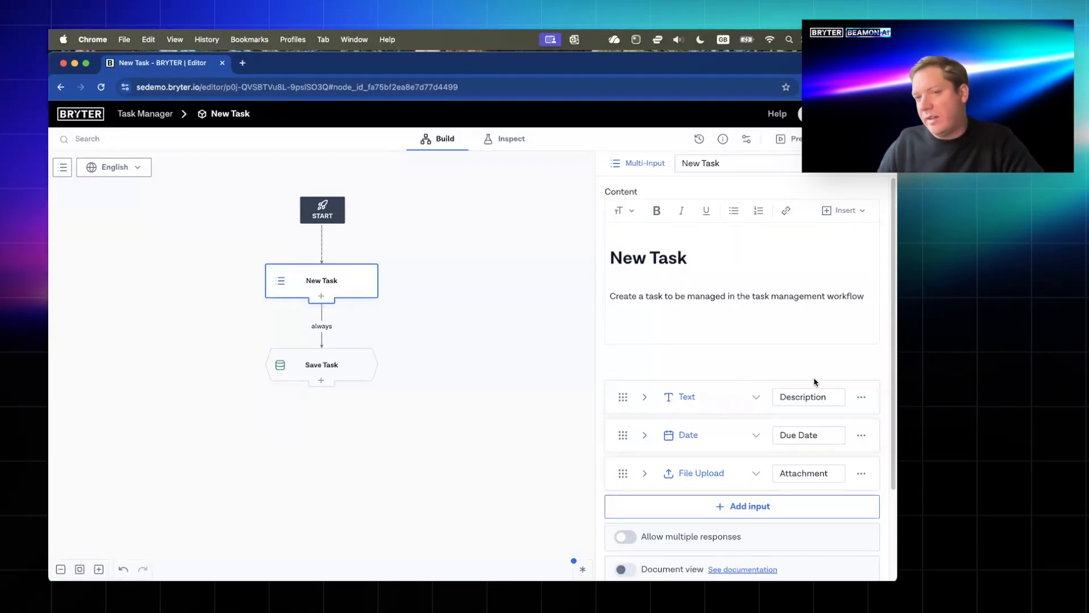
# - Insert an action between New Task and Save Task and make it an "AI general prompt with text input"
pyautogui.click(324, 328)
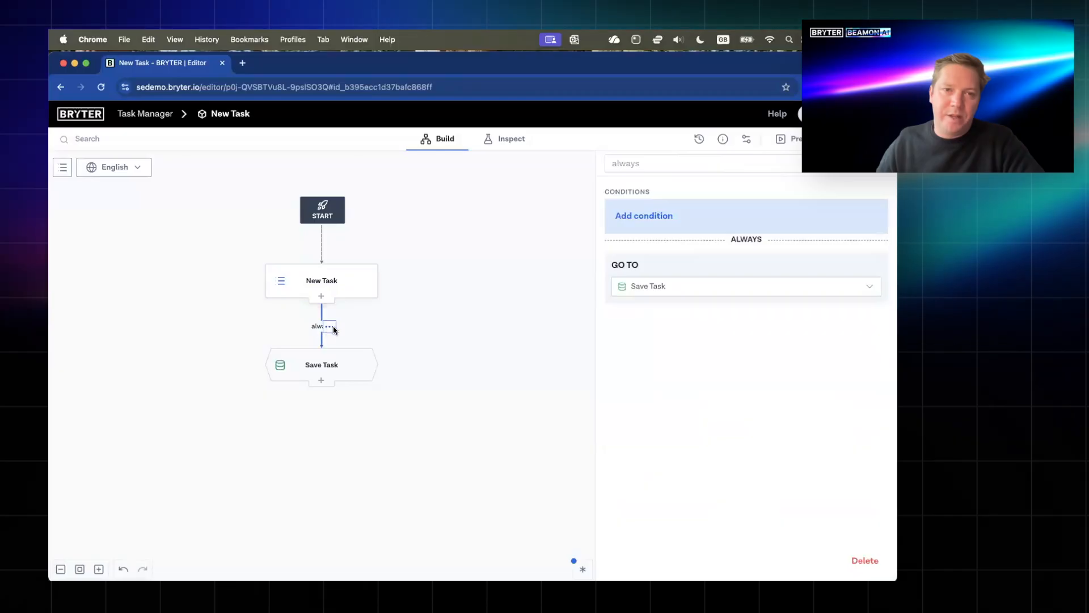
pyautogui.click(330, 328)
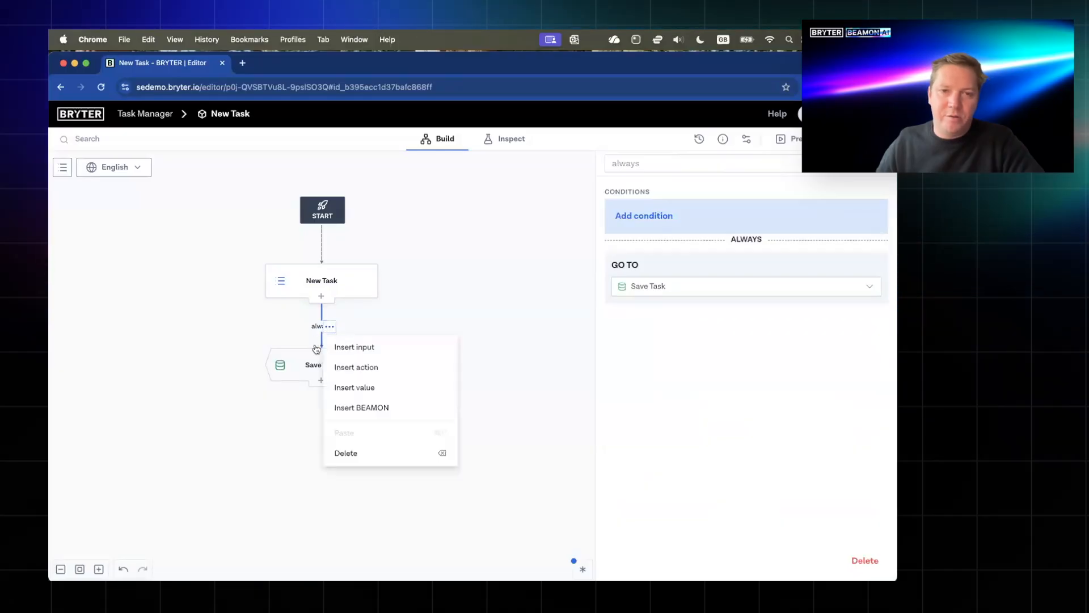
pyautogui.click(357, 369)
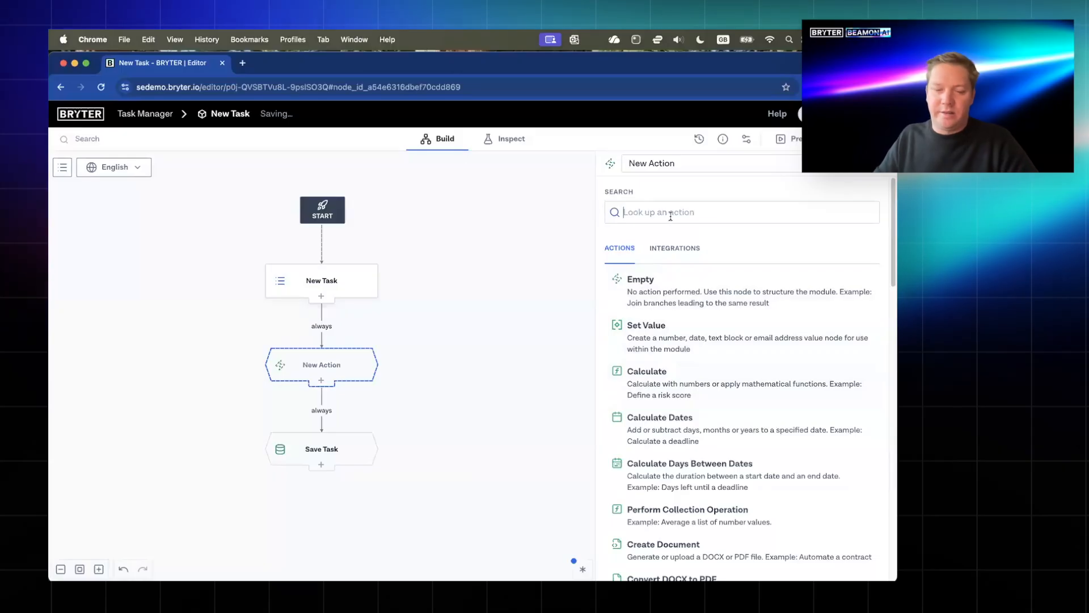
pyautogui.click(698, 212)
pyautogui.write('genera')
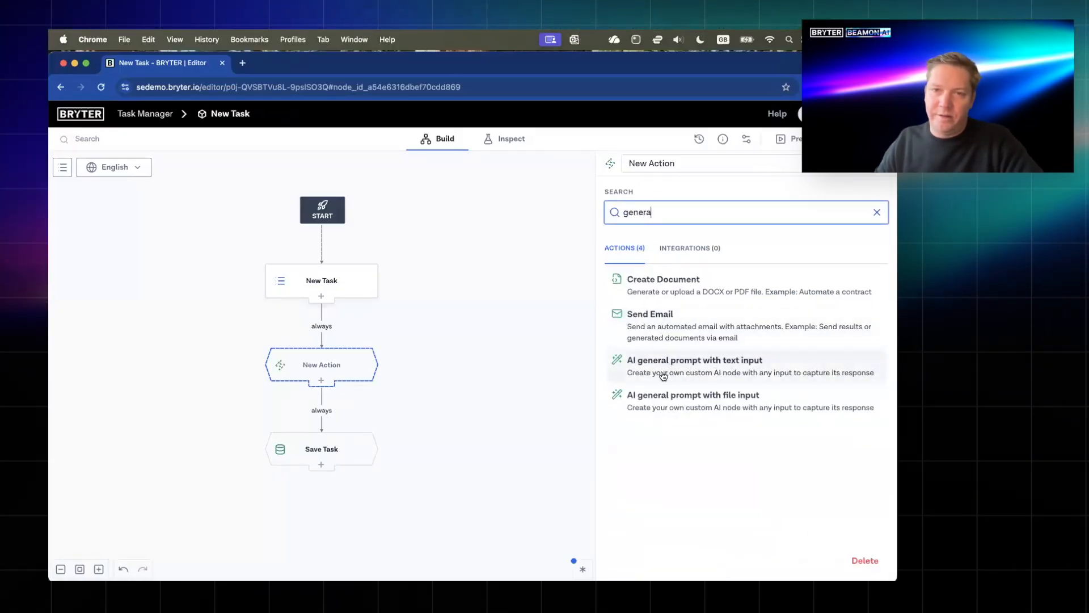
pyautogui.click(699, 371)
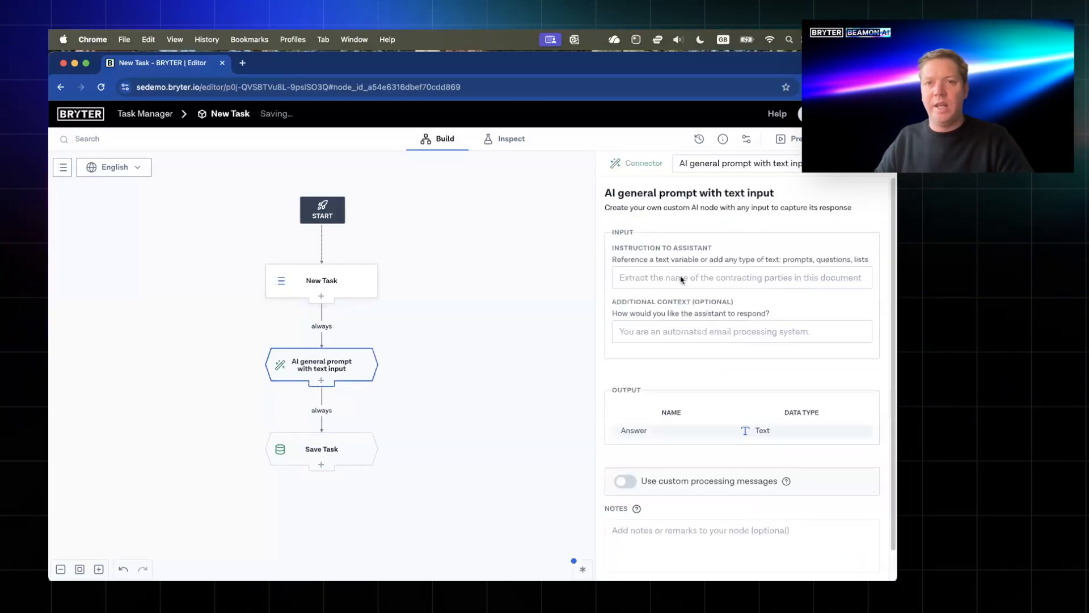
pyautogui.click(717, 278)
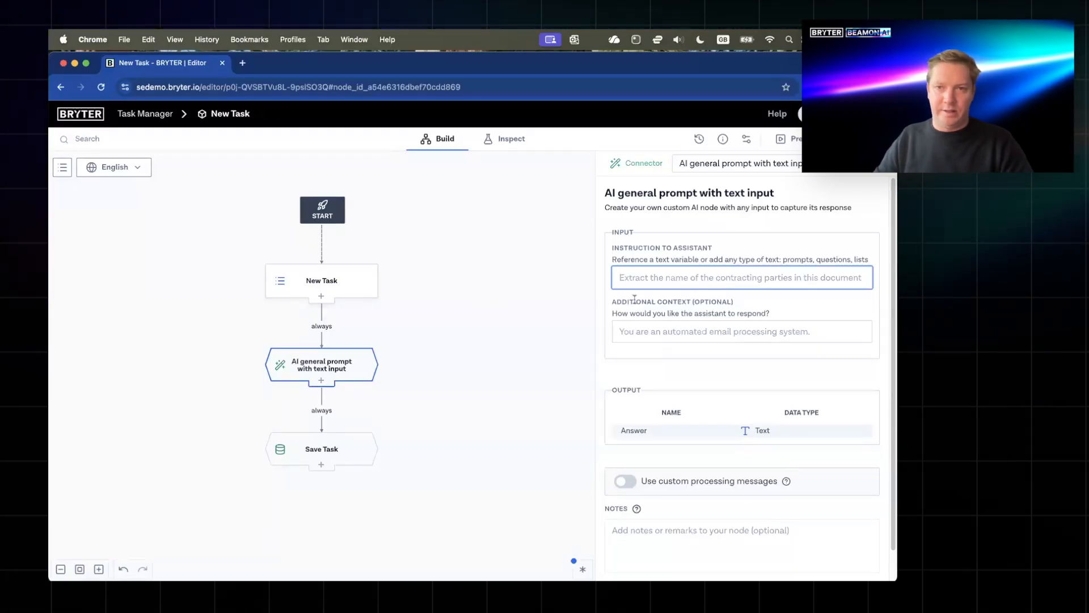
# - Insert a Text Block value node between the New Task node and the AI general prompt node
pyautogui.click(324, 327)
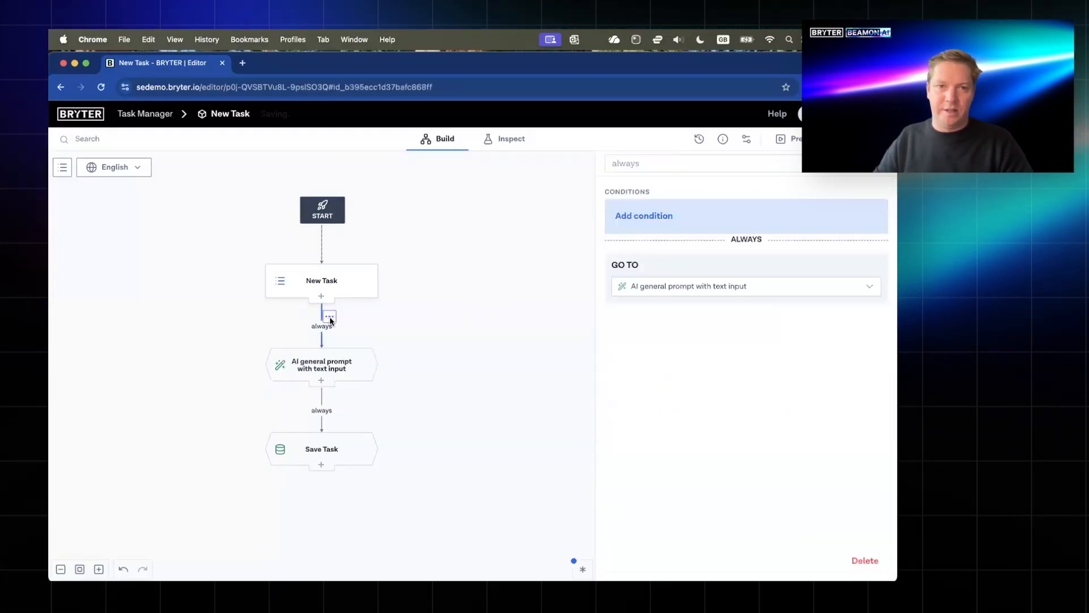
pyautogui.rightClick(324, 328)
pyautogui.click(369, 377)
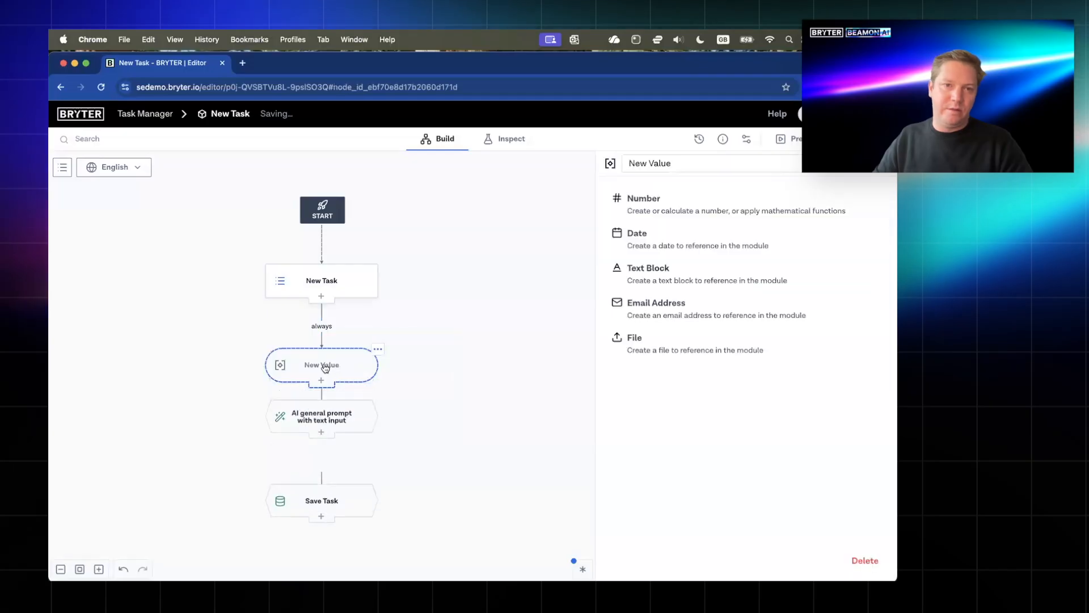
pyautogui.click(647, 271)
# - Rename the text block node to "AI instructions for task name"
pyautogui.click(732, 163)
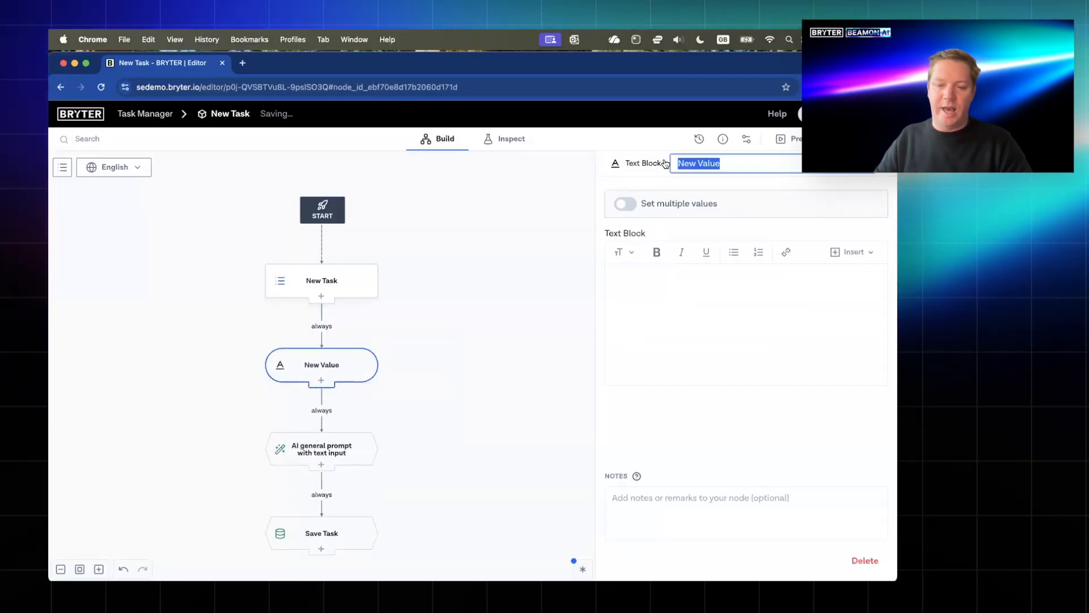
pyautogui.write('AI ins')
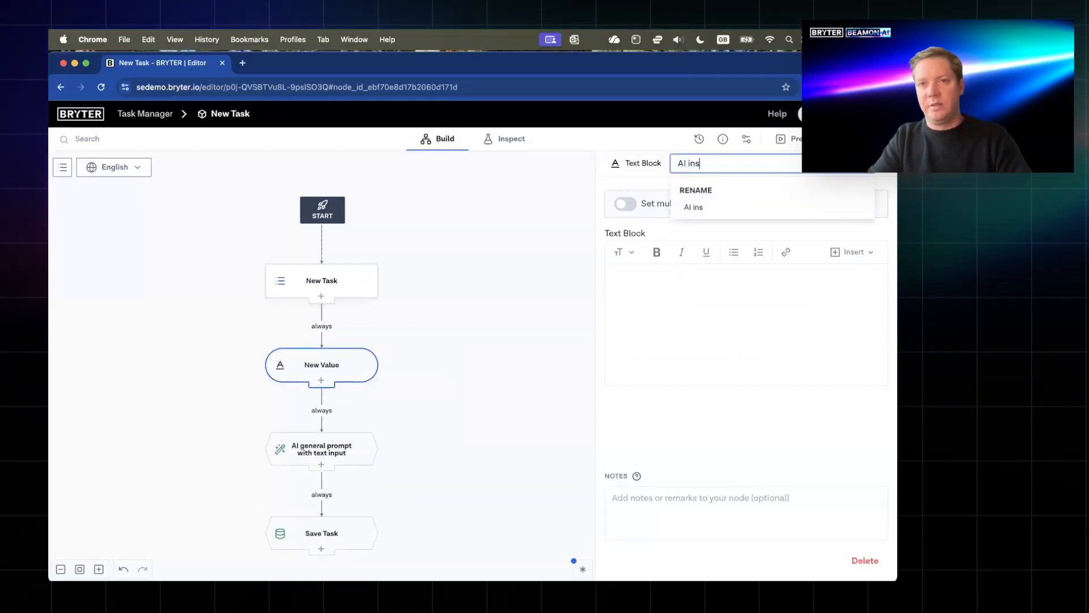
pyautogui.write('tructions for tasknam')
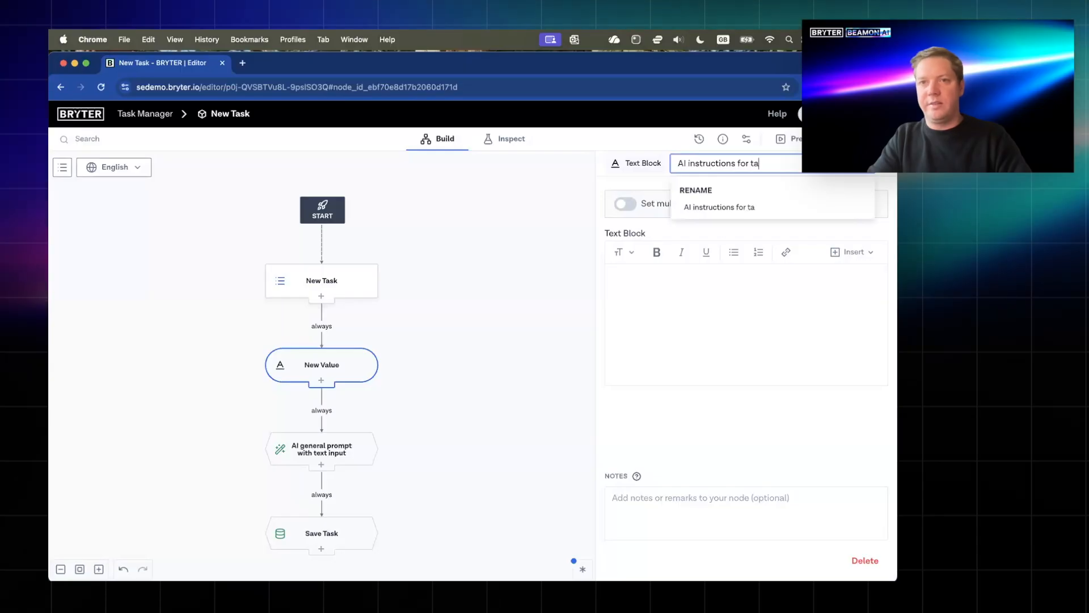
pyautogui.press('BackSpace')
pyautogui.press('BackSpace')
pyautogui.press('BackSpace')
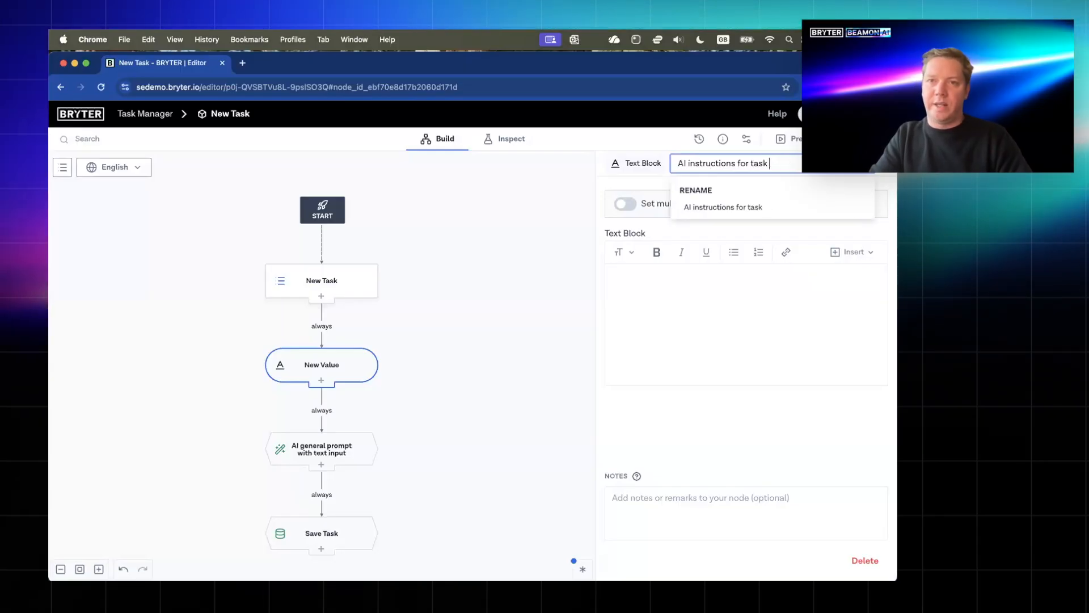
pyautogui.write('name')
pyautogui.press('Return')
# - Write the text block: "Please read the following description for a task and give it a sensible name of no more than 5 words."
pyautogui.click(658, 281)
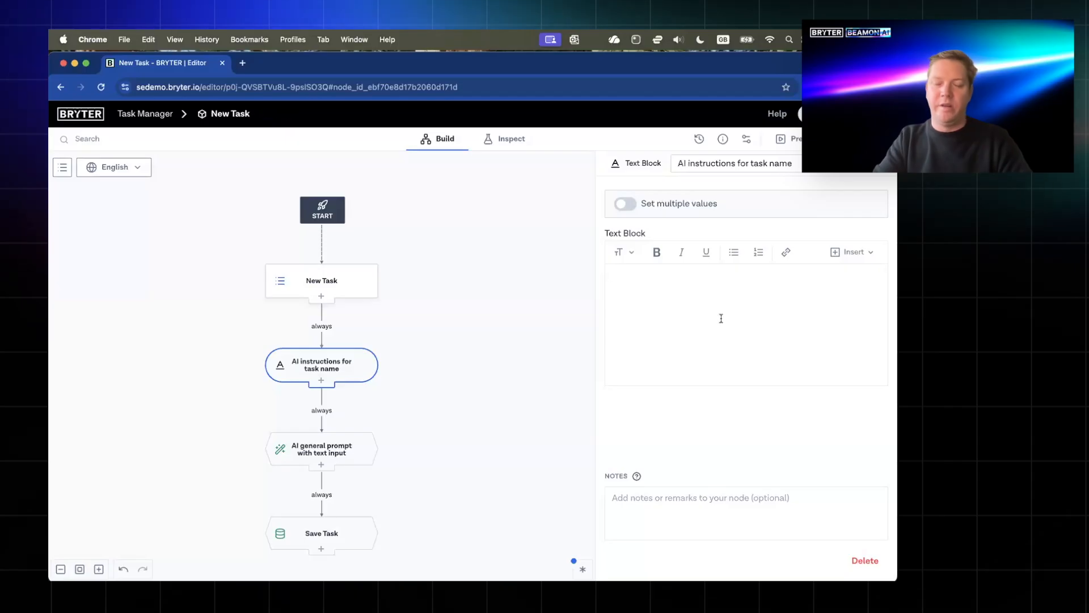
pyautogui.write('Please')
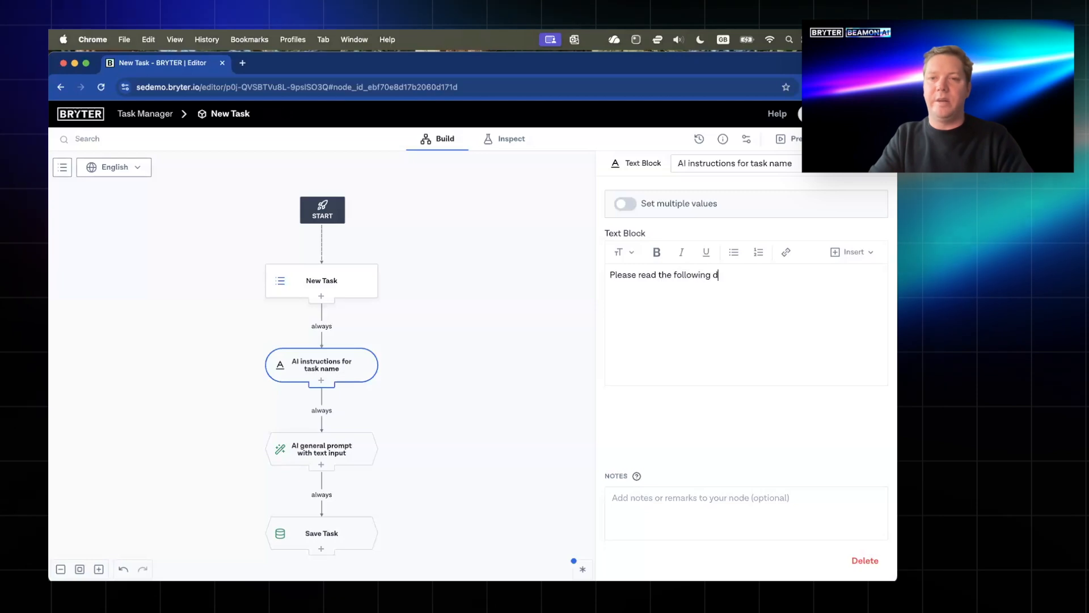
pyautogui.write('read the following description for')
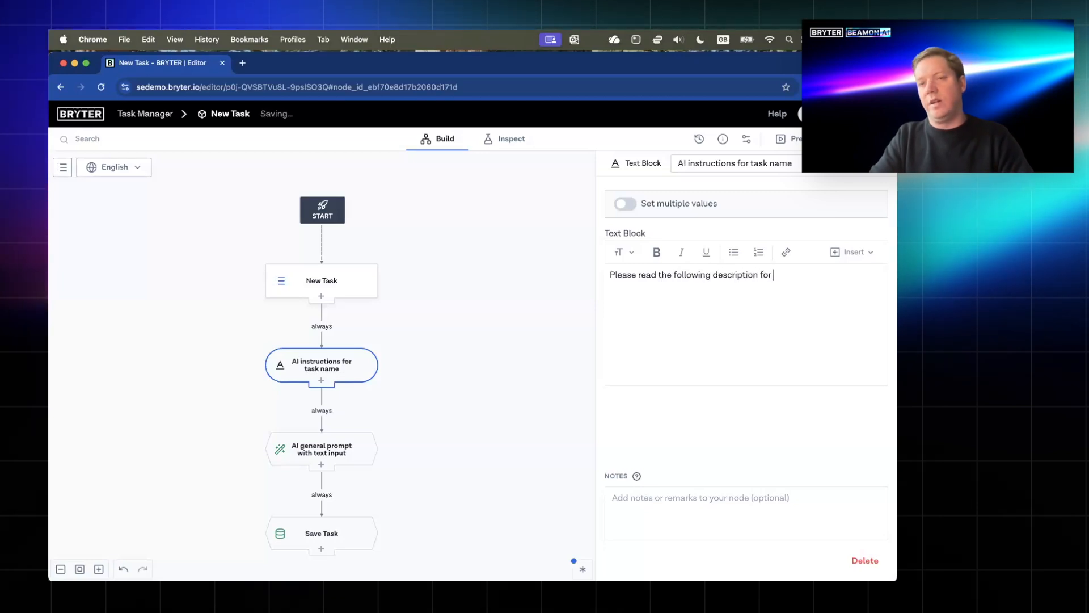
pyautogui.write(' a t')
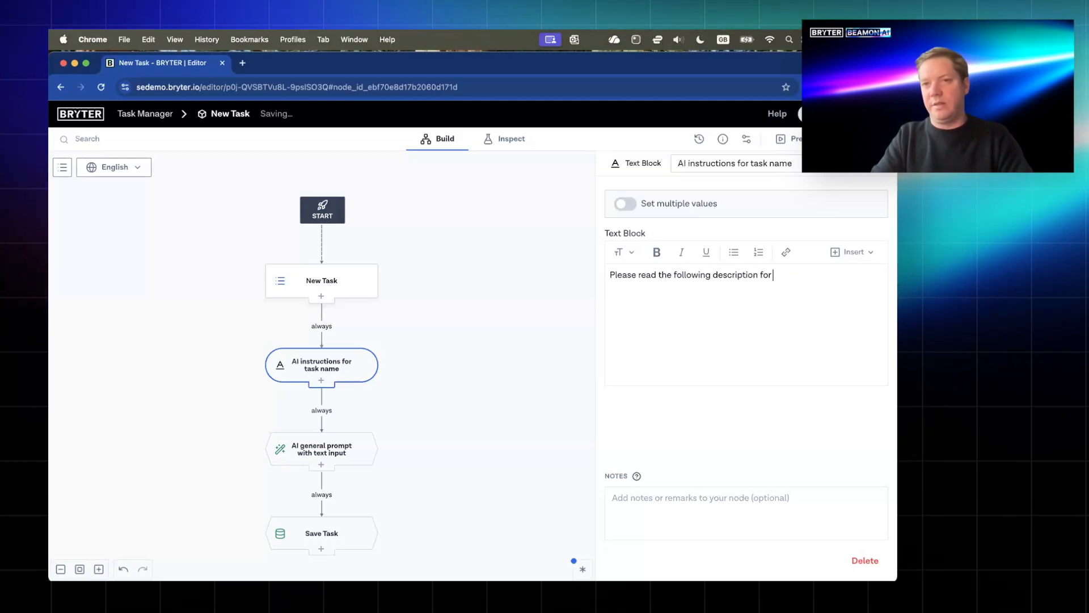
pyautogui.write(' a tas')
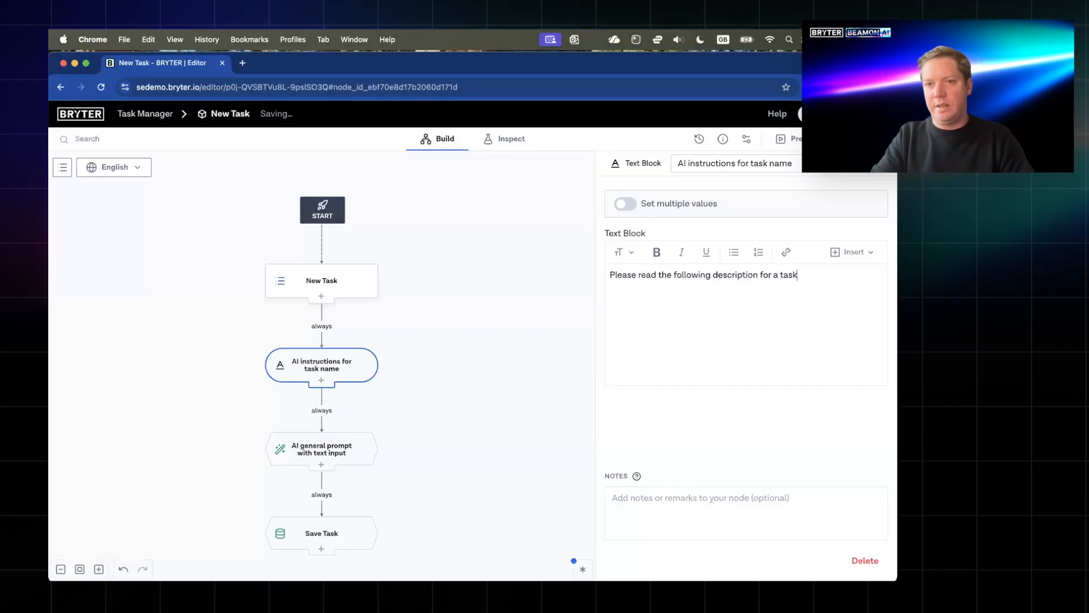
pyautogui.write('k and')
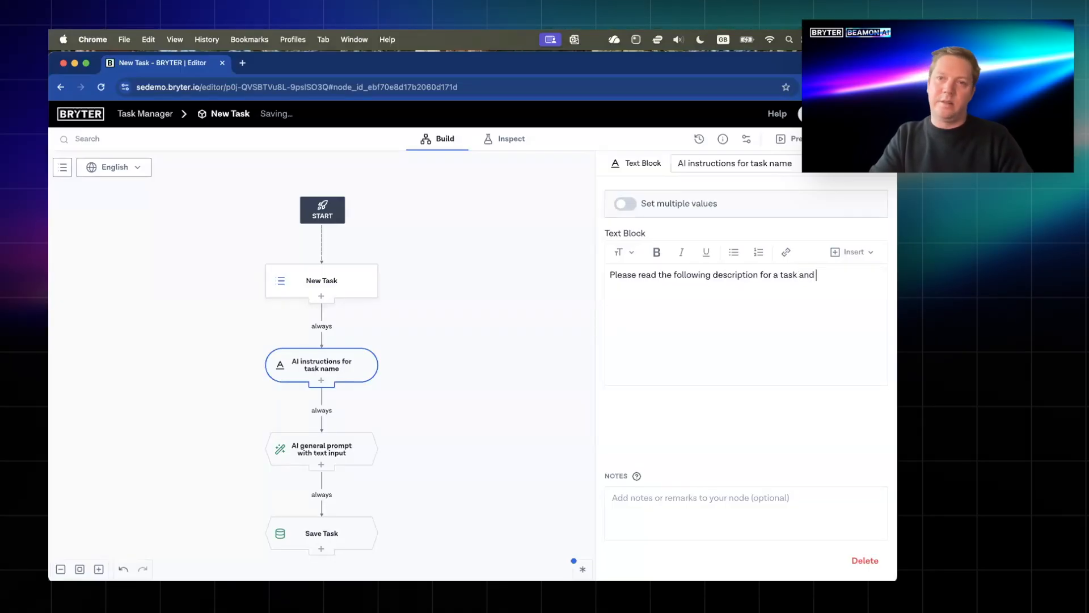
pyautogui.write(' give it a se')
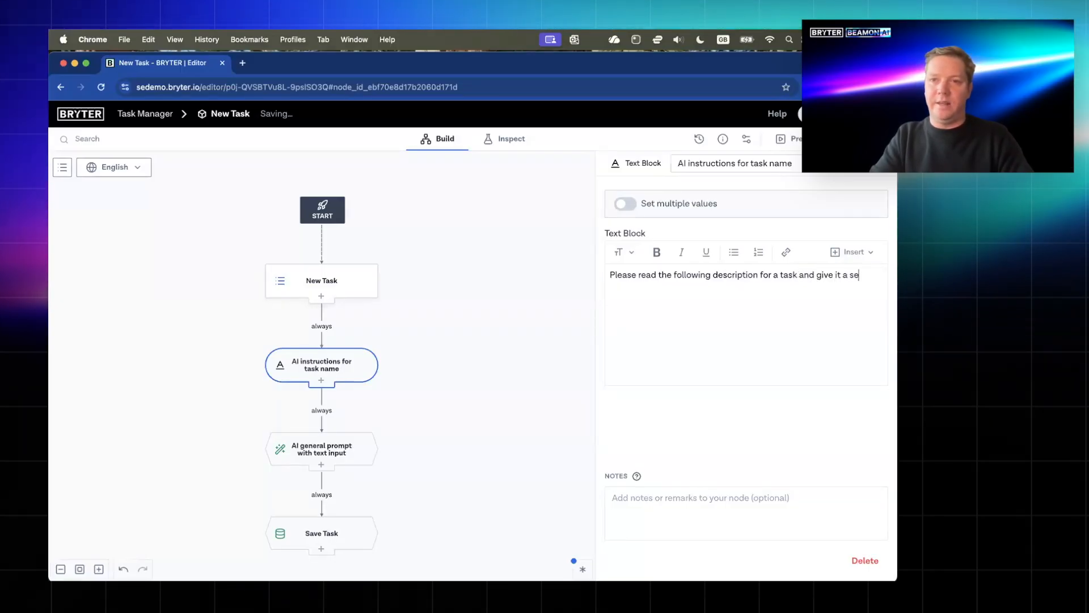
pyautogui.write('nsible na')
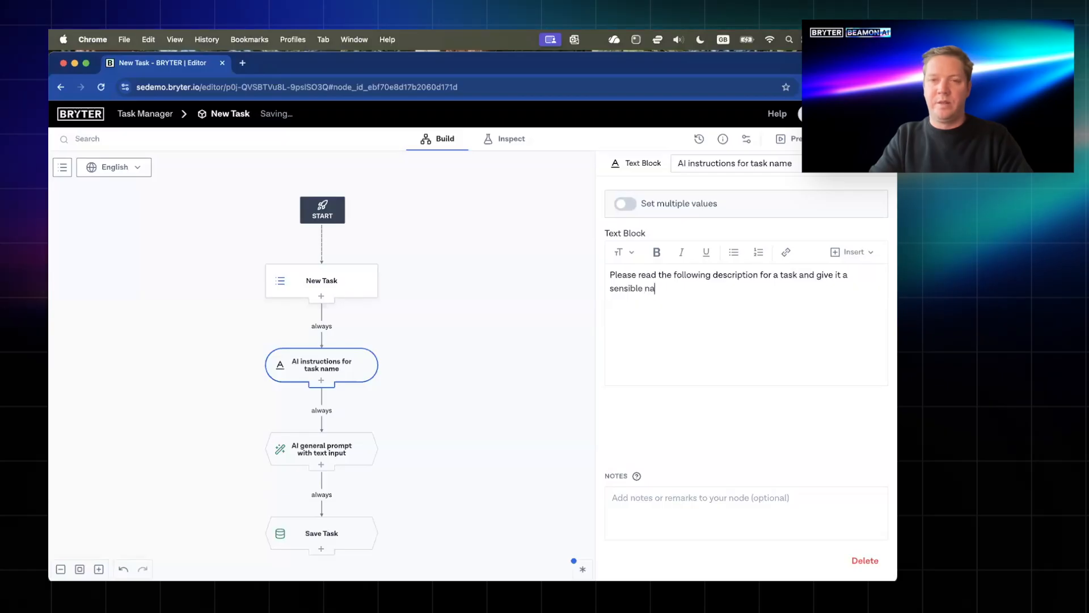
pyautogui.write('me o')
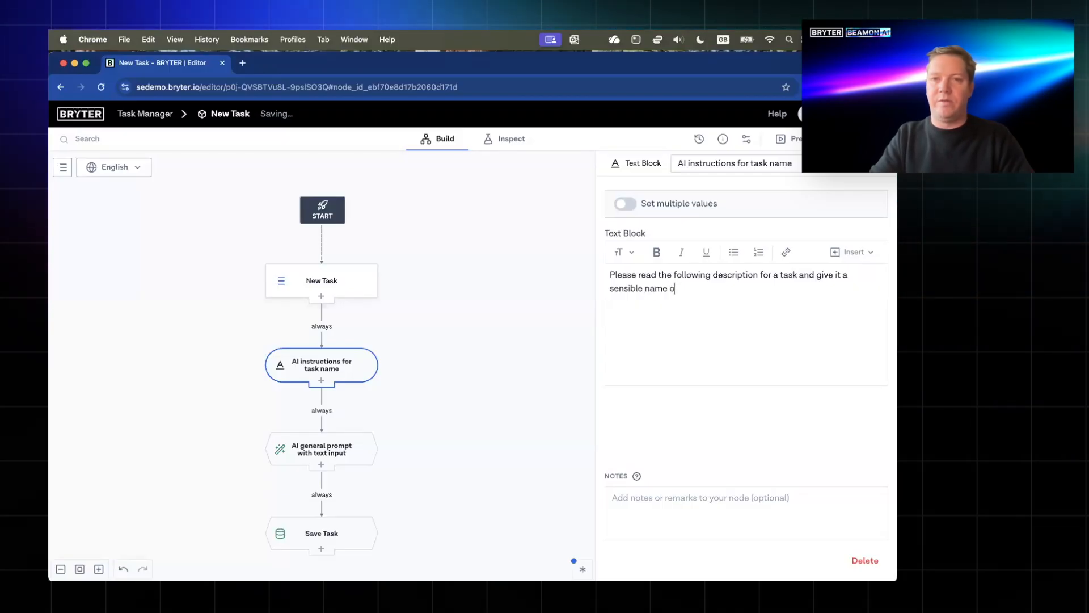
pyautogui.write('f no more han 3')
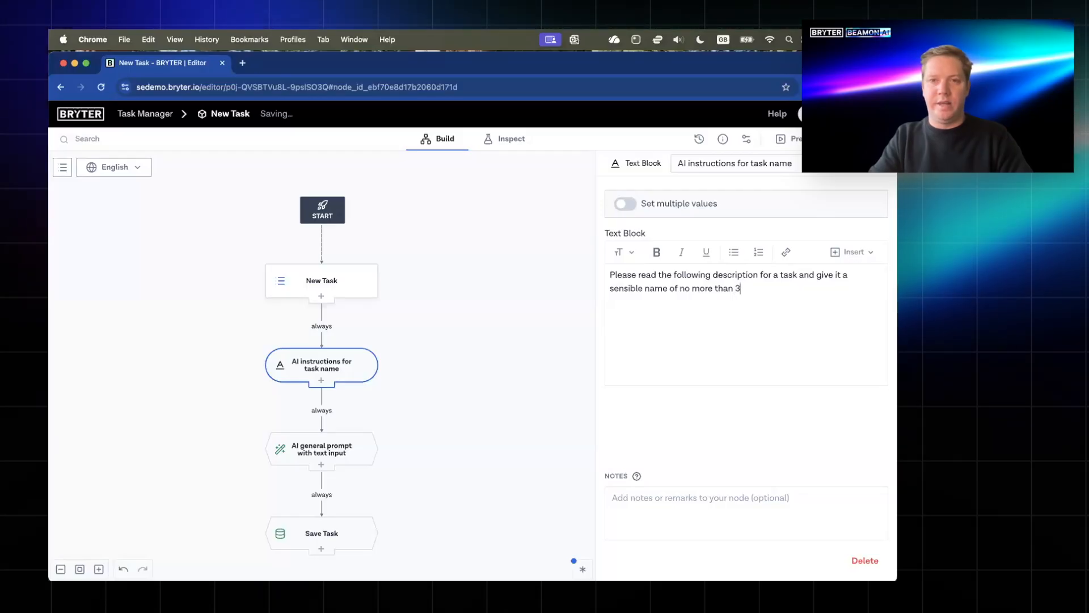
pyautogui.press('BackSpace')
pyautogui.write('5 wo')
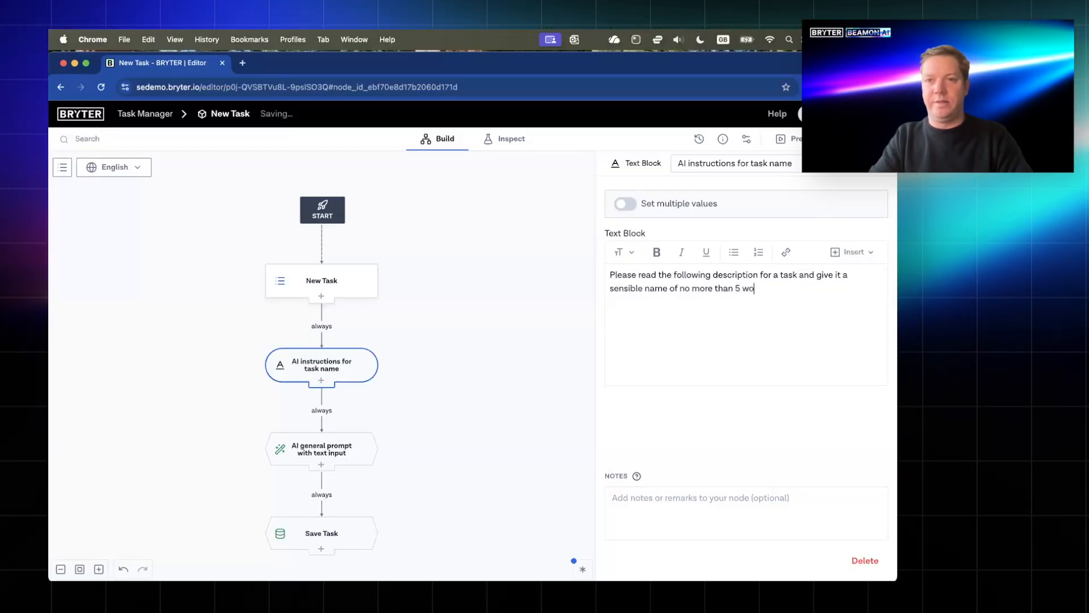
pyautogui.write('rds.')
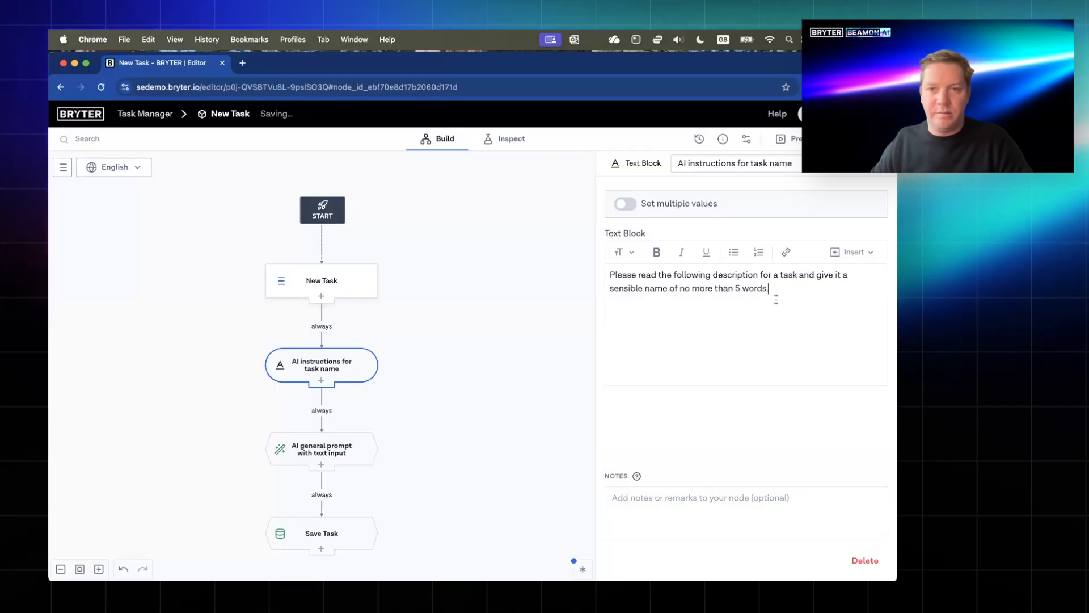
# - Insert the New Task > Description value on a new line below the instruction text
pyautogui.press('Return')
pyautogui.write('@')
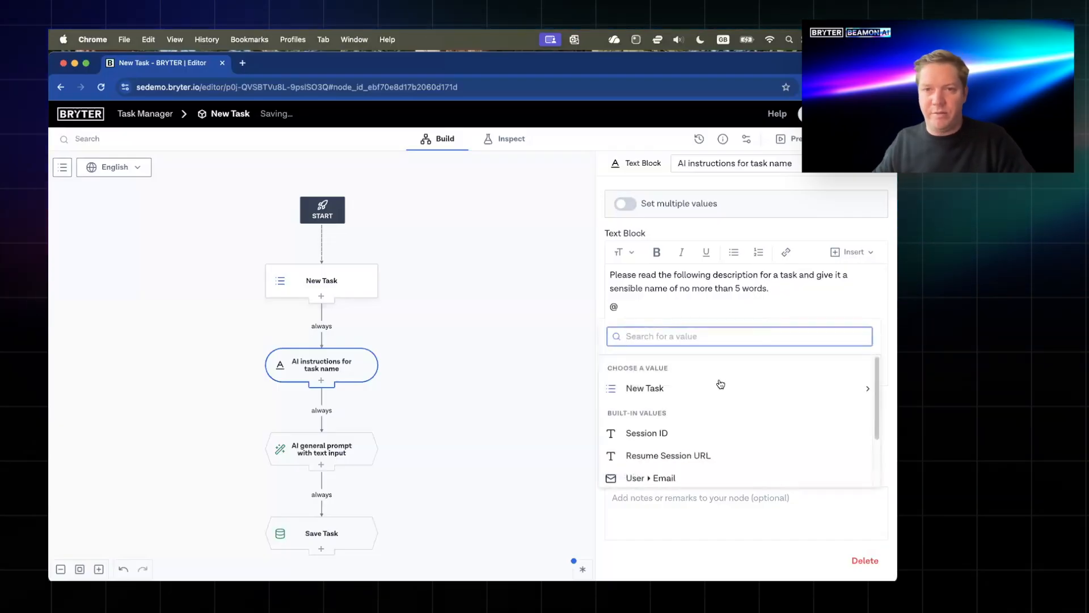
pyautogui.click(720, 388)
pyautogui.click(678, 383)
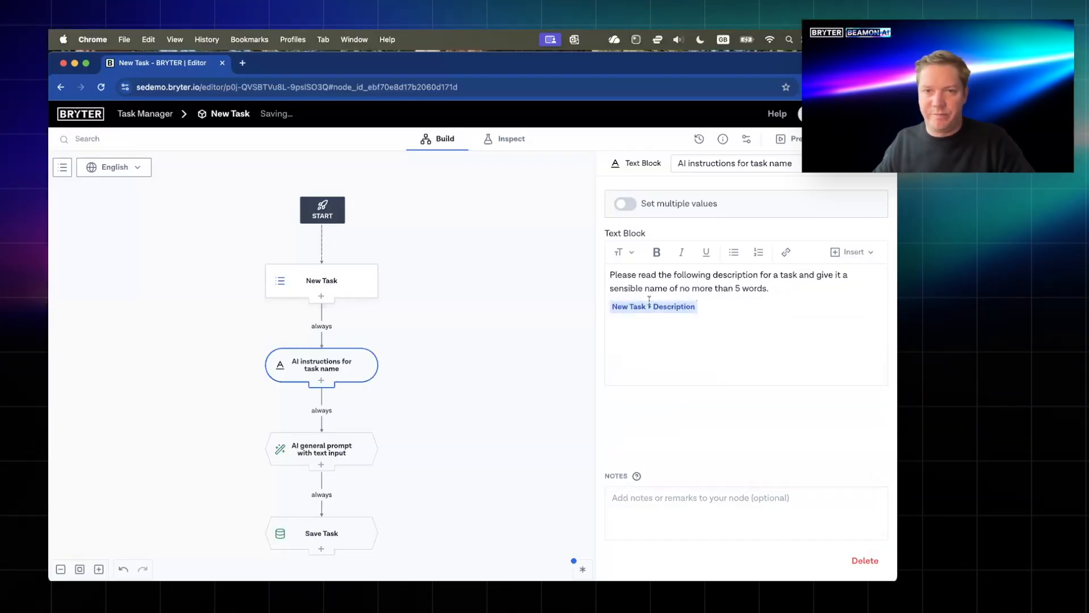
# - Use the "AI instructions for task name" value as the AI general prompt node's instruction to assistant and rename the node "Task Name"
pyautogui.click(342, 448)
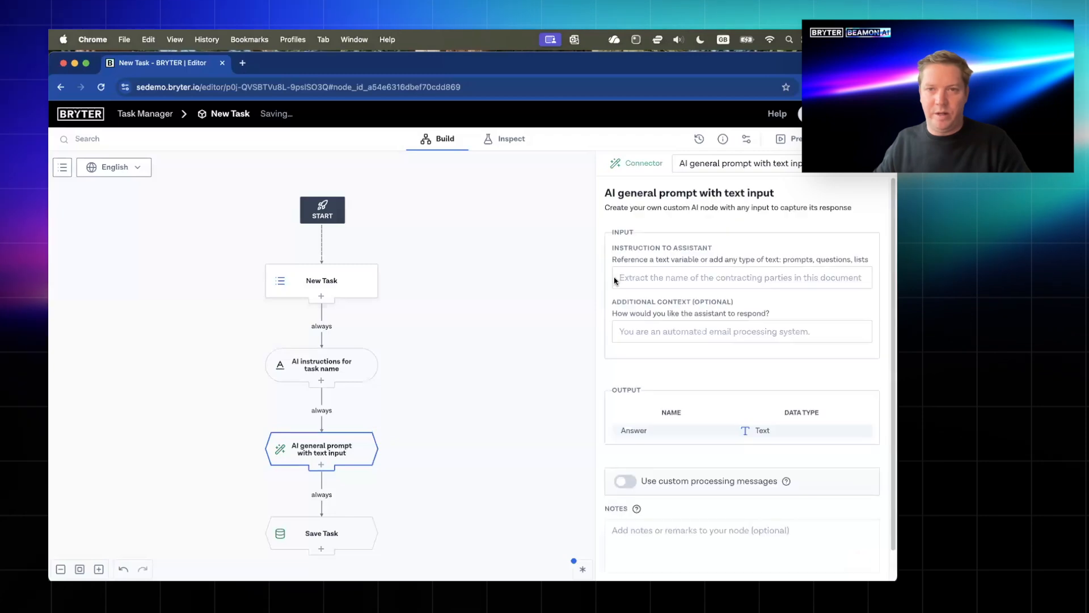
pyautogui.click(615, 281)
pyautogui.write('@')
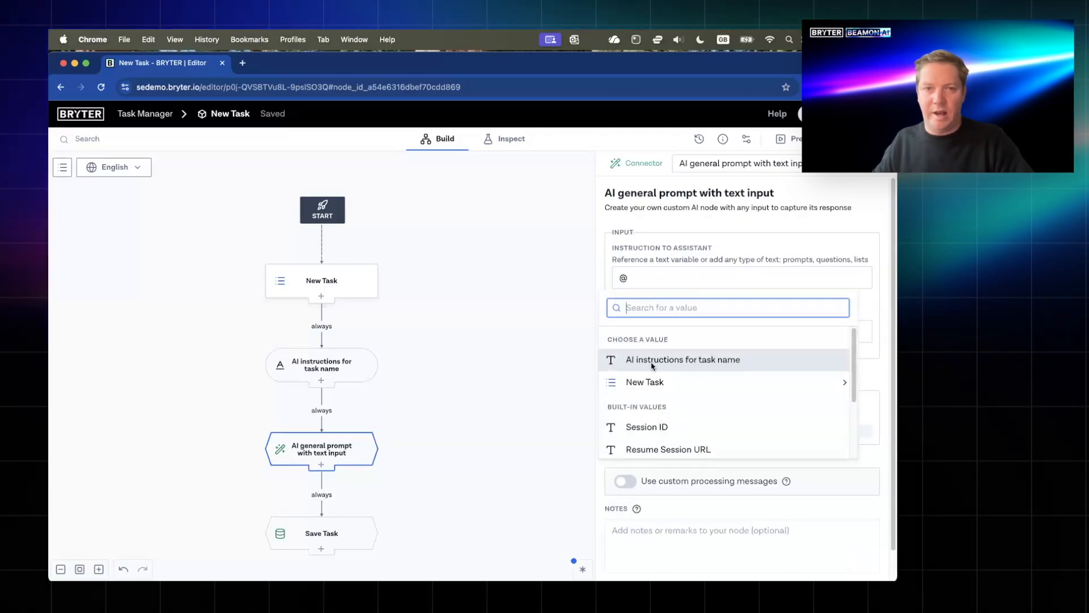
pyautogui.click(652, 365)
pyautogui.click(748, 163)
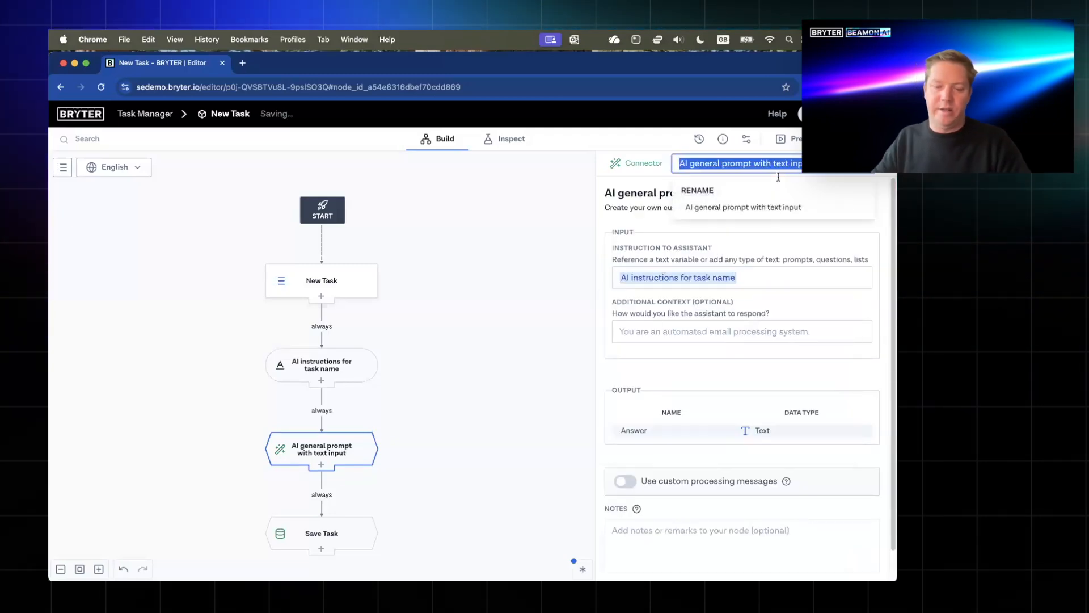
pyautogui.write('Task')
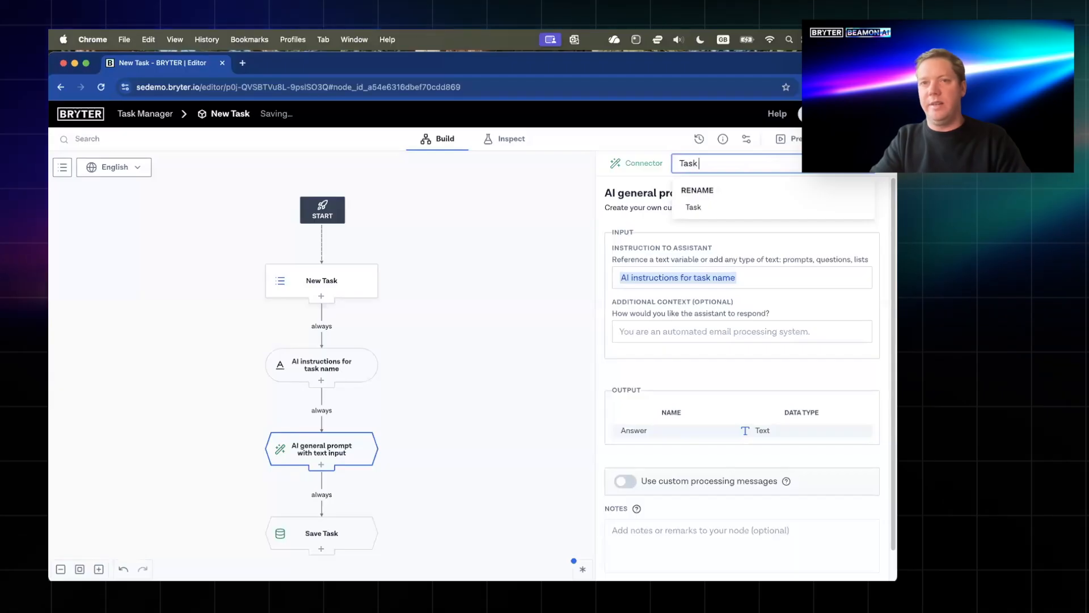
pyautogui.press('Return')
# - Map the Save Task node's Name field to Task Name > Answer and review the other input mappings
pyautogui.scroll(-2, 350, 414)
pyautogui.click(342, 433)
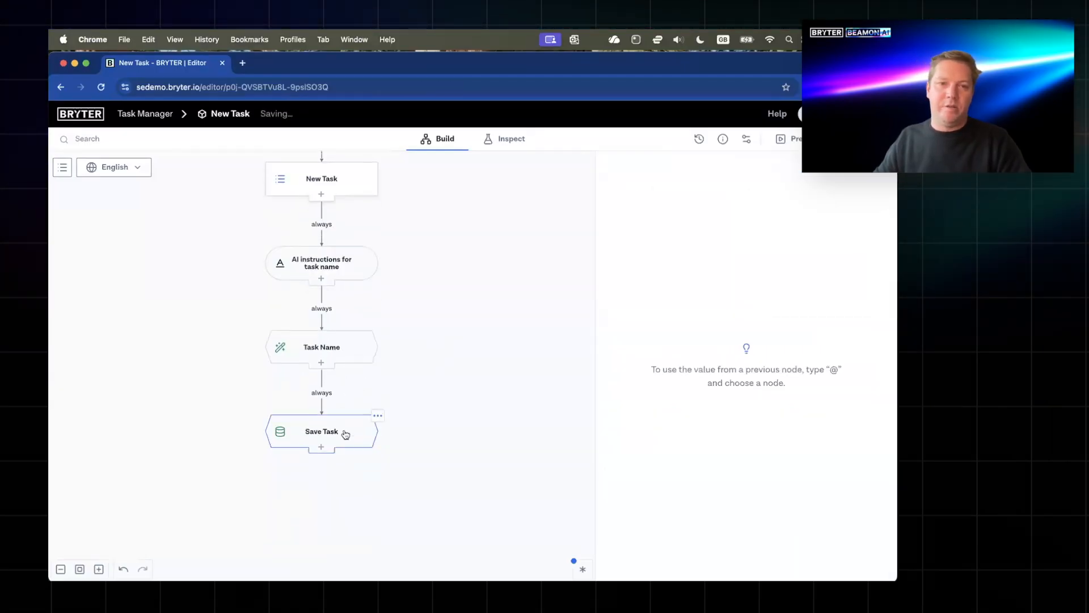
pyautogui.scroll(-5, 690, 437)
pyautogui.click(666, 365)
pyautogui.write('@')
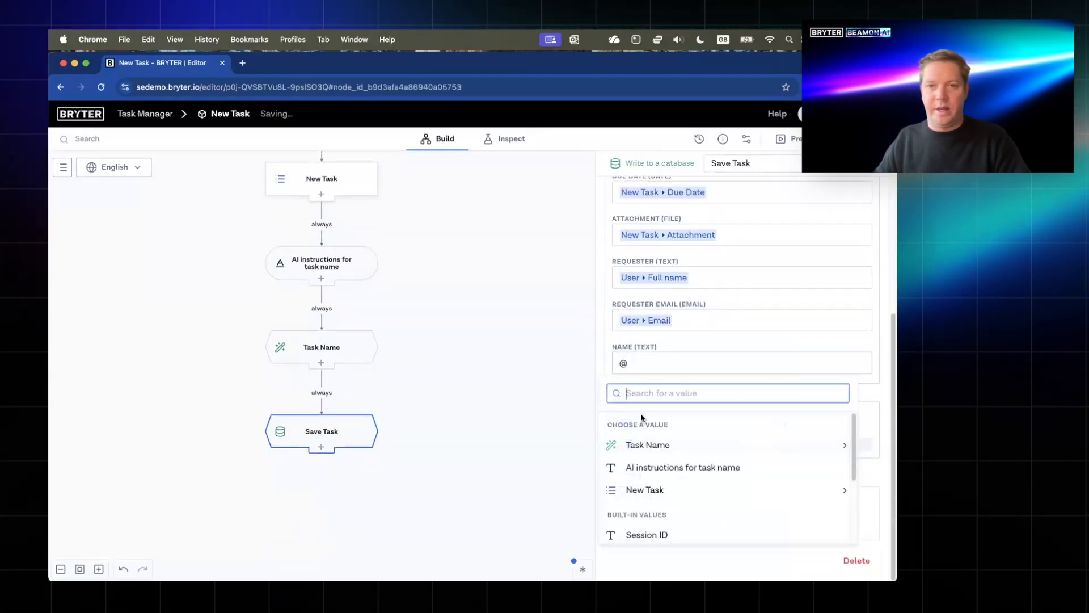
pyautogui.click(660, 448)
pyautogui.click(645, 444)
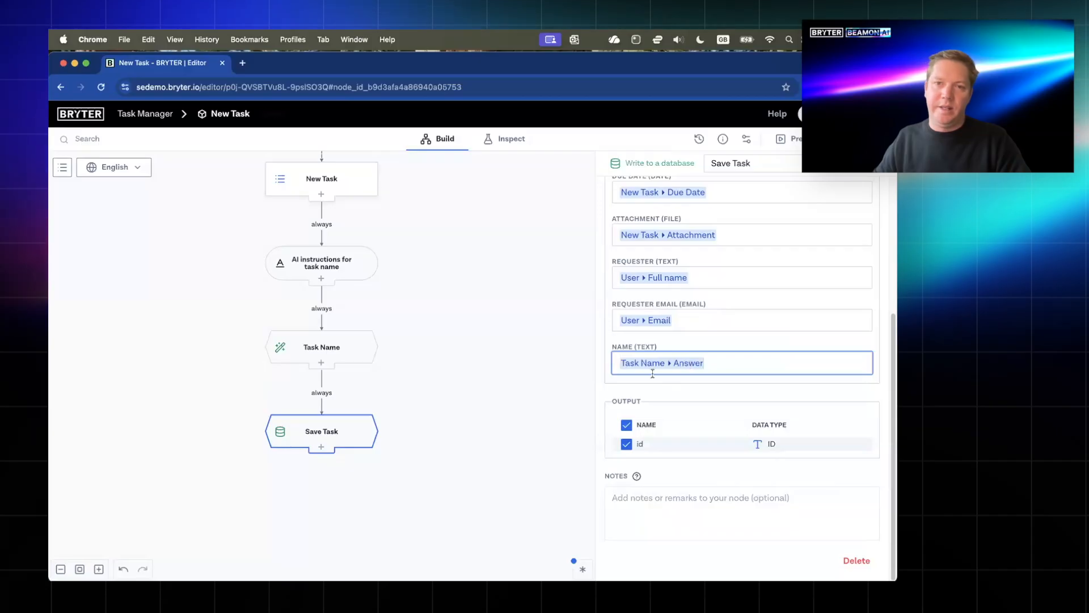
pyautogui.scroll(2, 741, 335)
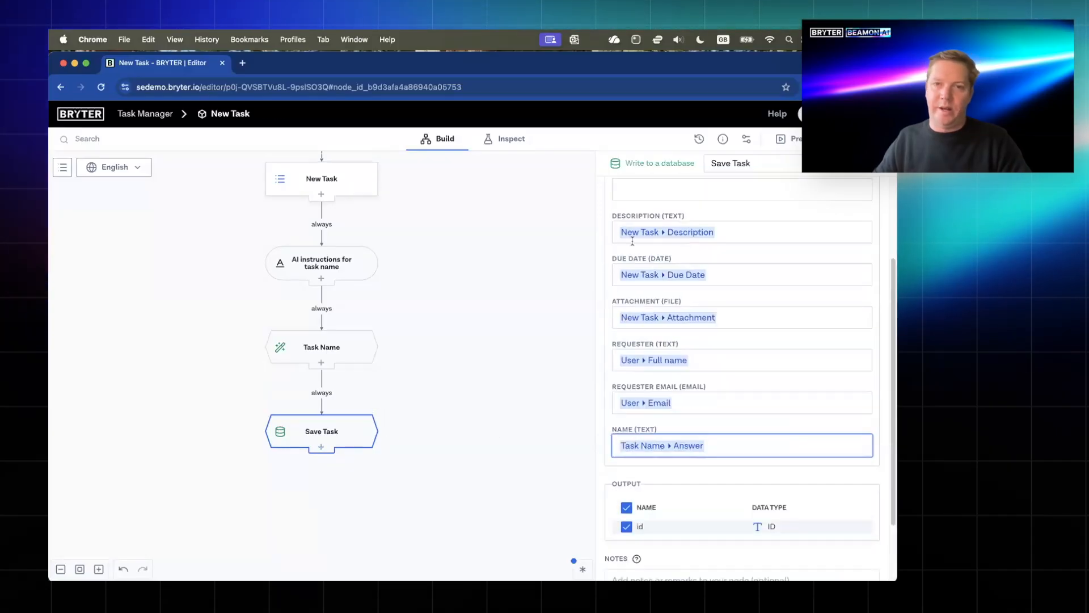
pyautogui.scroll(2, 622, 321)
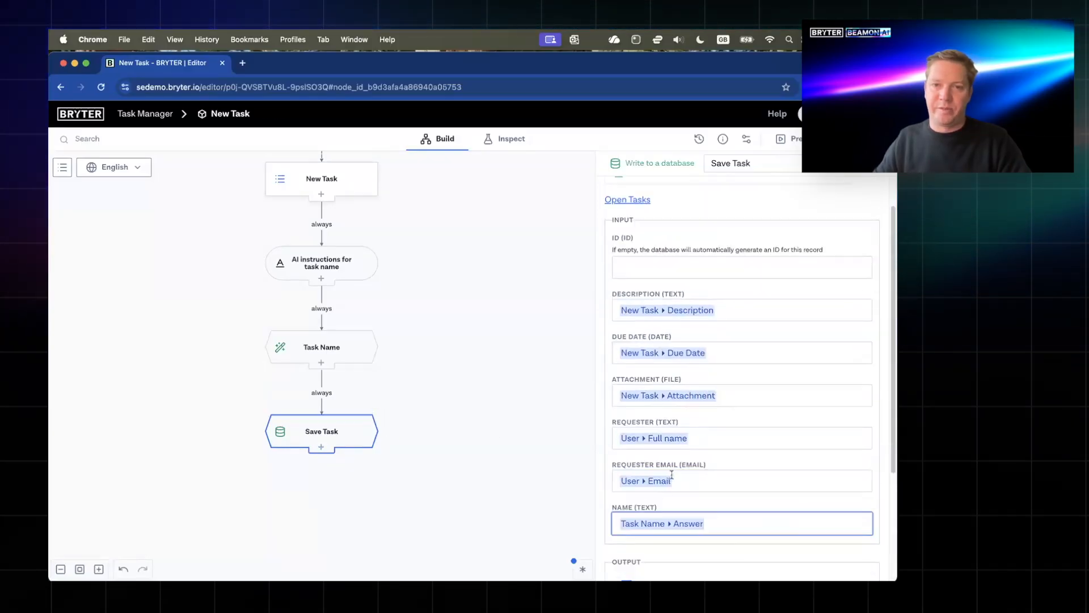
pyautogui.scroll(-2, 675, 459)
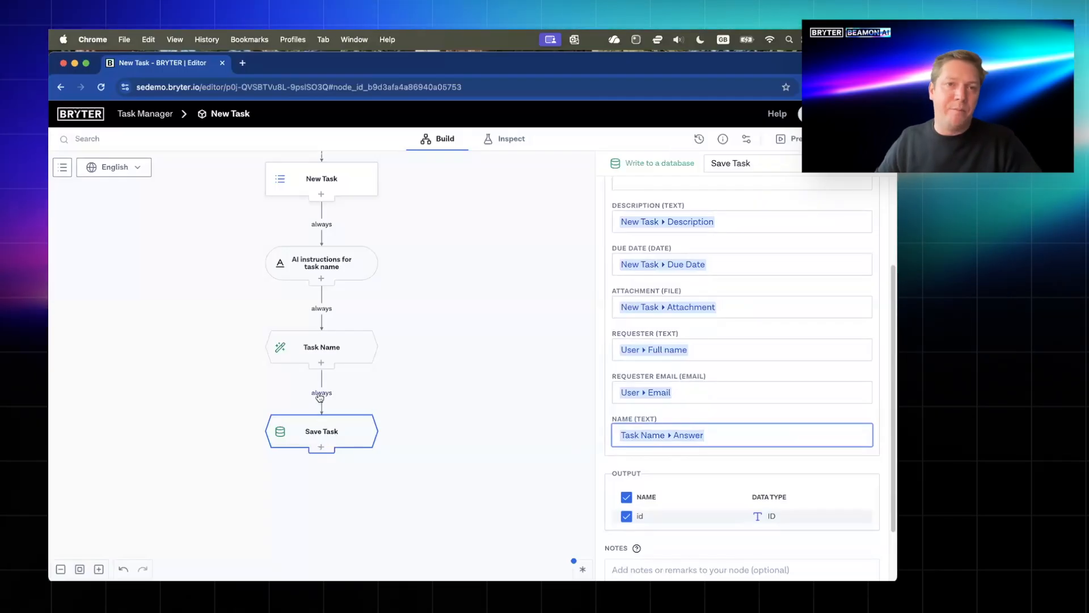
pyautogui.click(316, 457)
pyautogui.moveTo(323, 463)
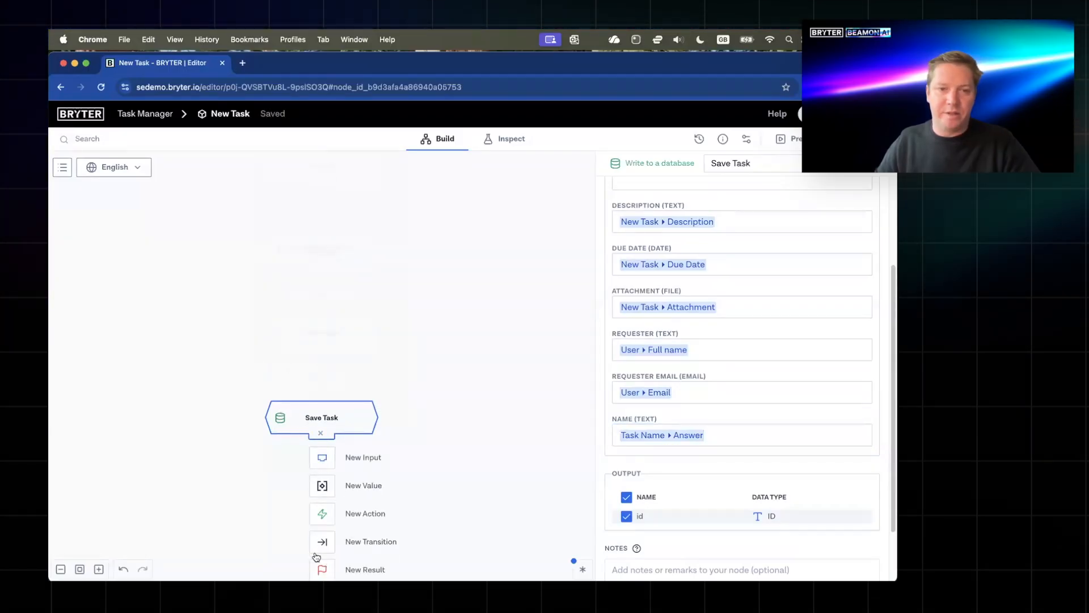
pyautogui.press('Escape')
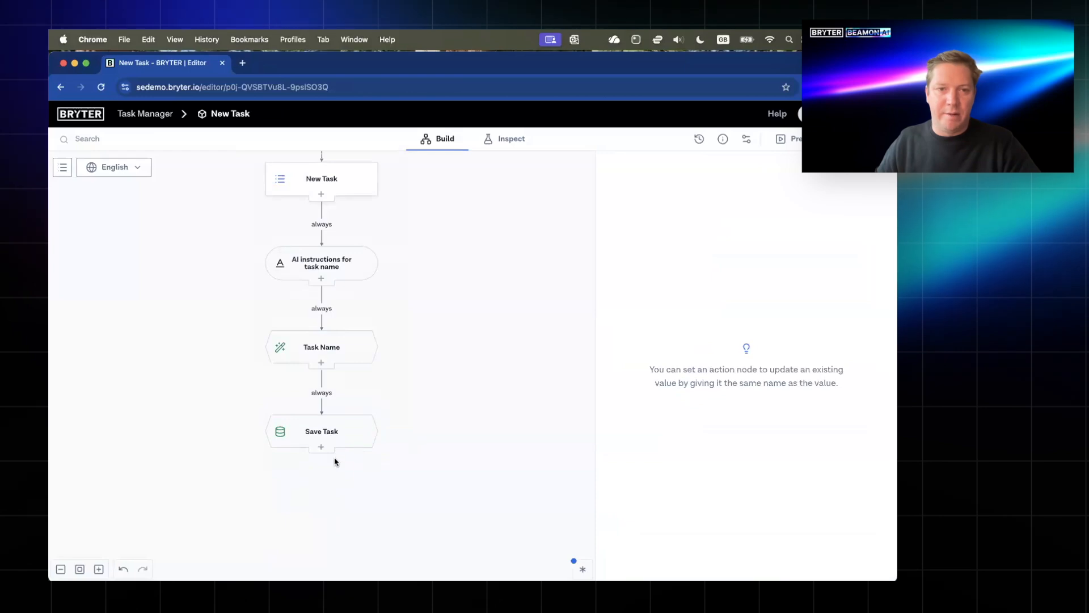
# - Add a Result node after Save Task and name it "Task Submitted"
pyautogui.click(324, 452)
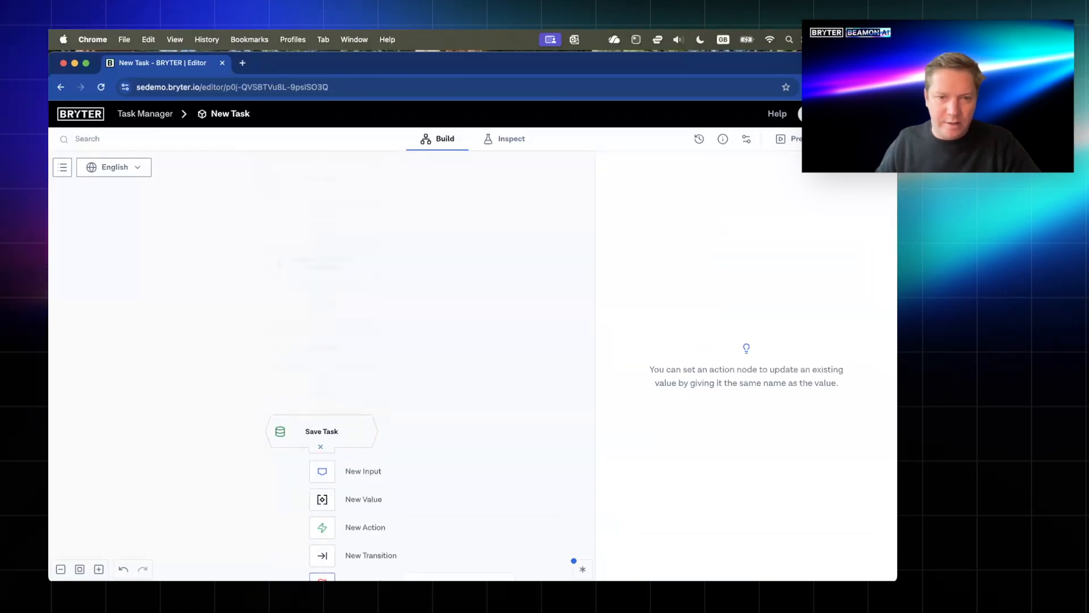
pyautogui.click(351, 577)
pyautogui.write('T')
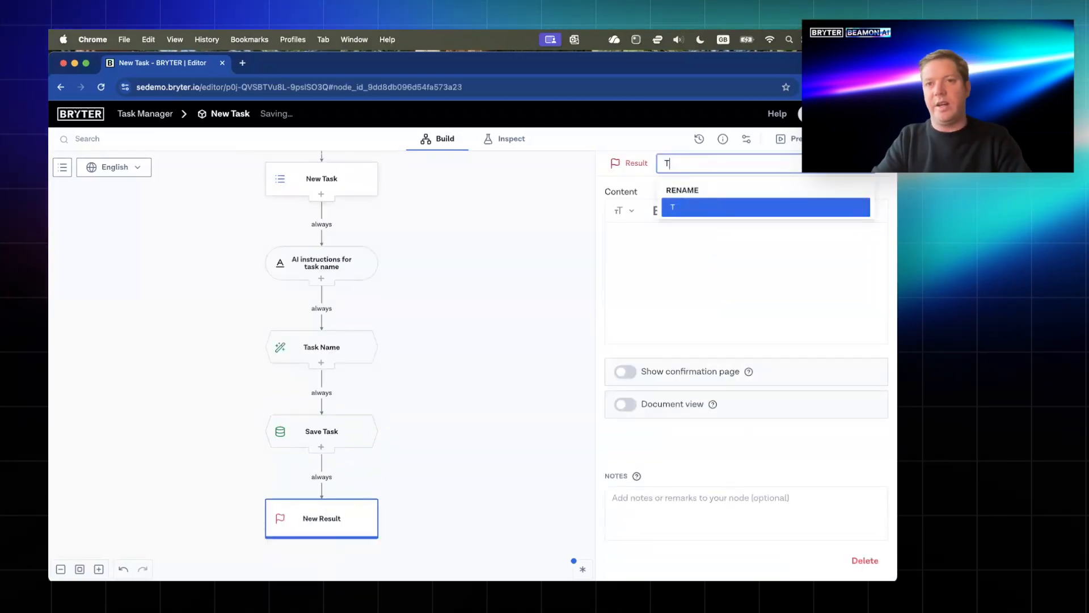
pyautogui.write('ask Su')
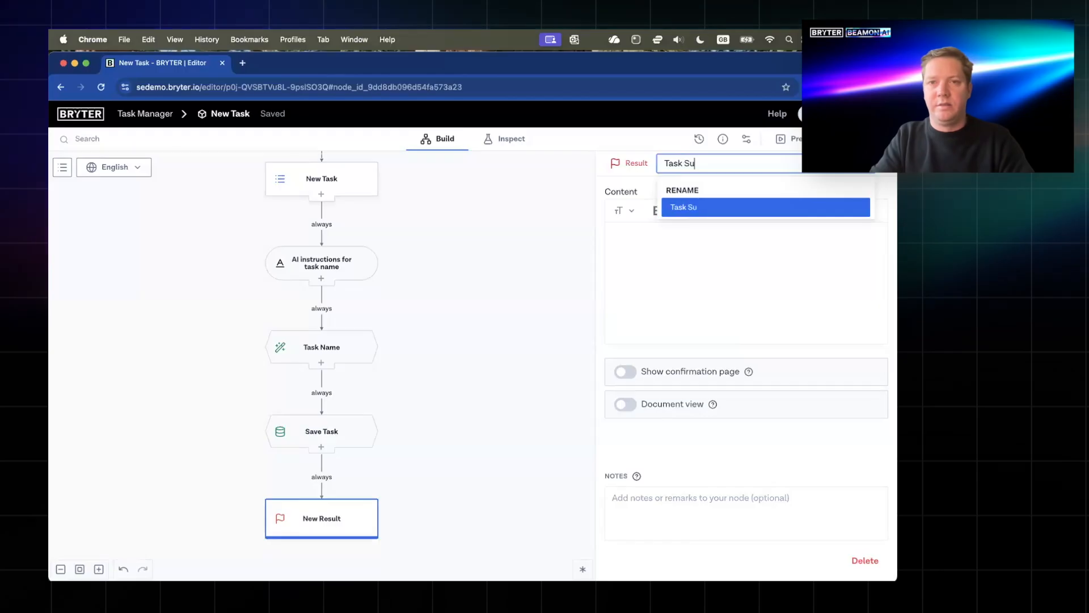
pyautogui.write('bmitted')
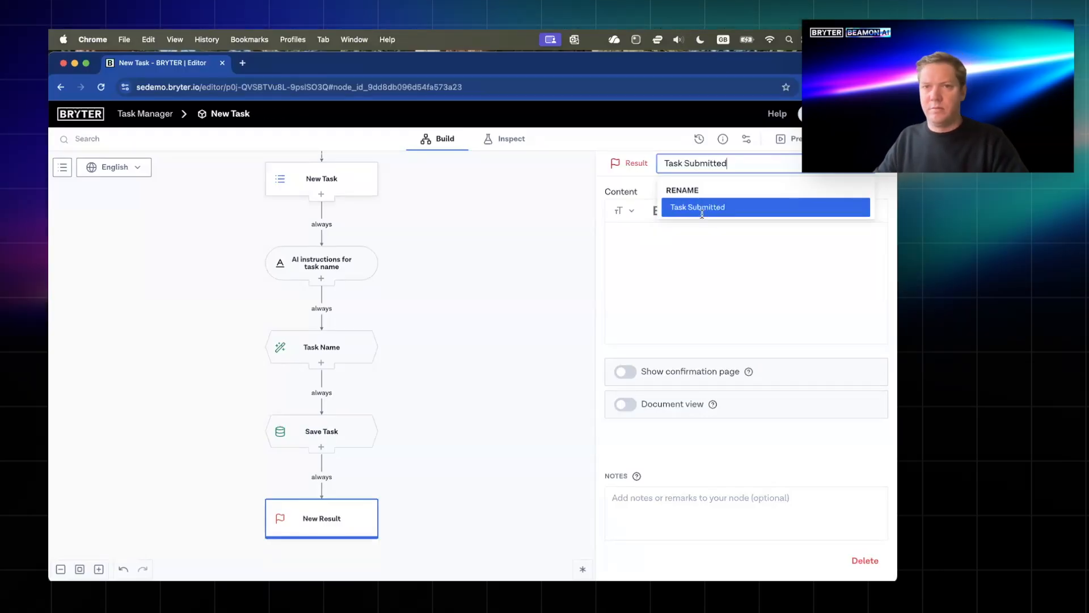
# - Write the result content as "Task Submitted" and, after a blank line, "You will be notified of next steps via email"
pyautogui.click(687, 246)
pyautogui.press('Return')
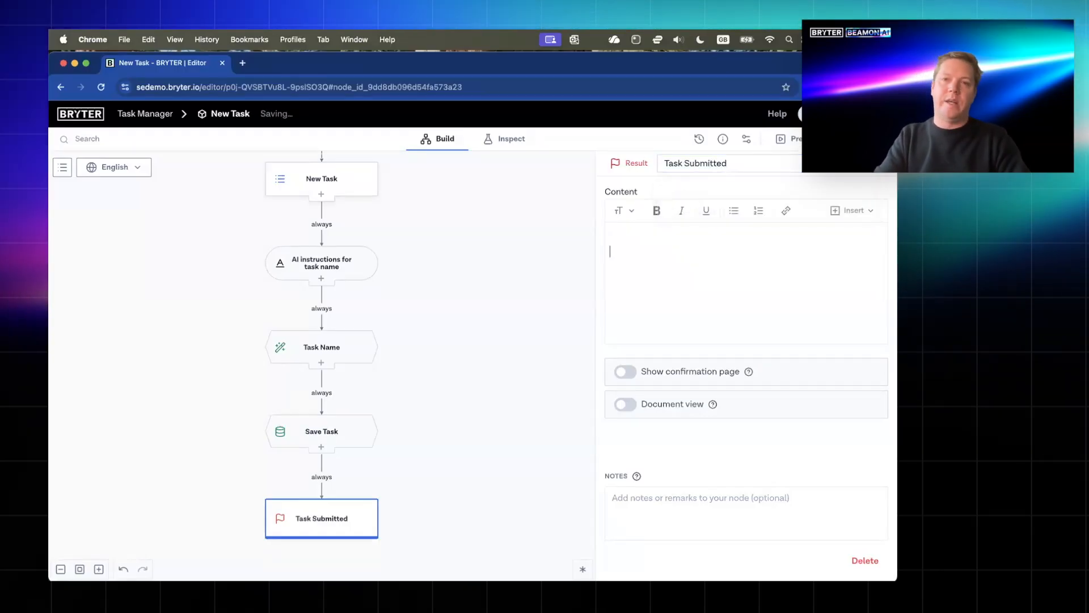
pyautogui.write('Task Submitted')
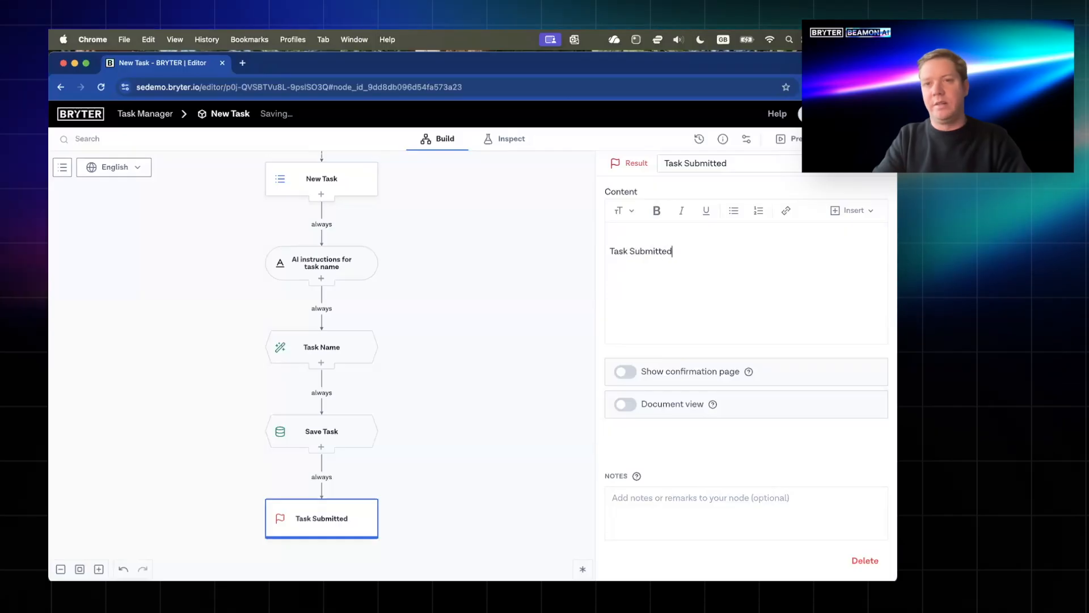
pyautogui.press('Return')
pyautogui.press('Return')
pyautogui.write('You will be not')
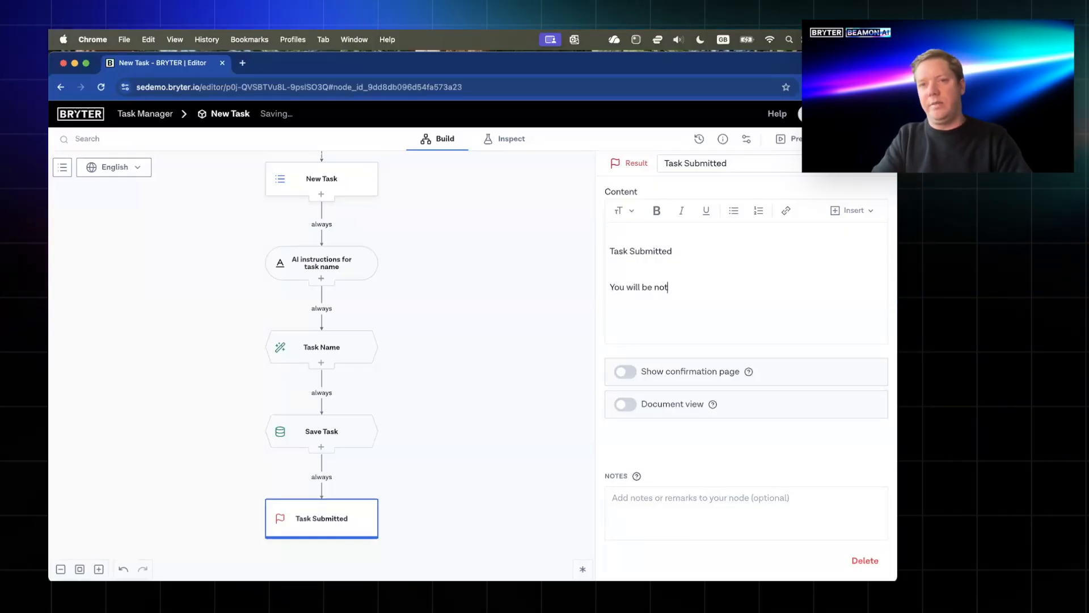
pyautogui.write('ified of next steps via email')
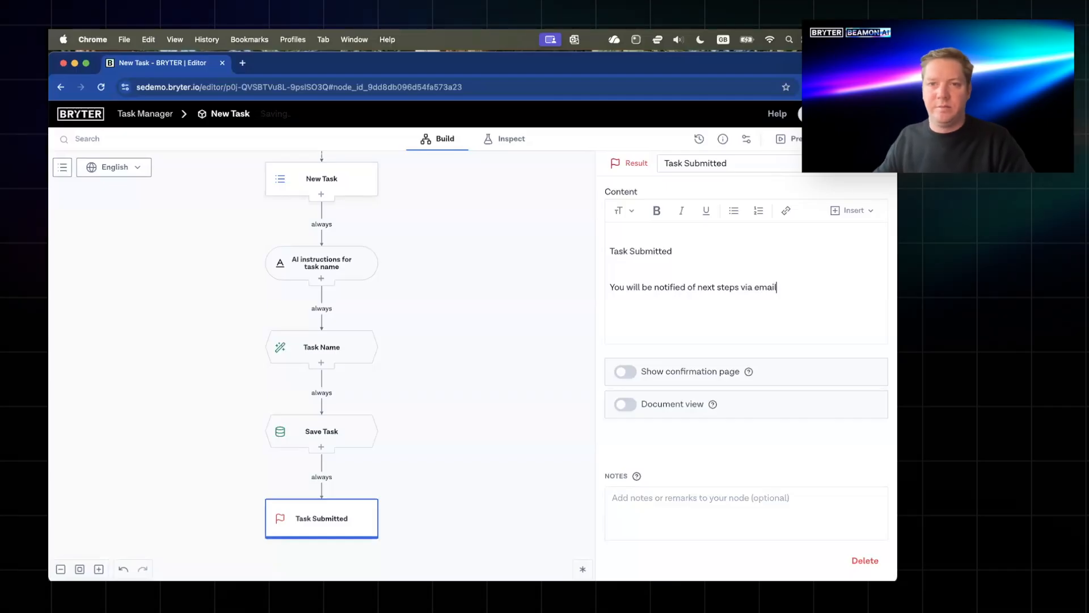
# - Format the "Task Submitted" line of the result content as Heading Medium
pyautogui.click(627, 211)
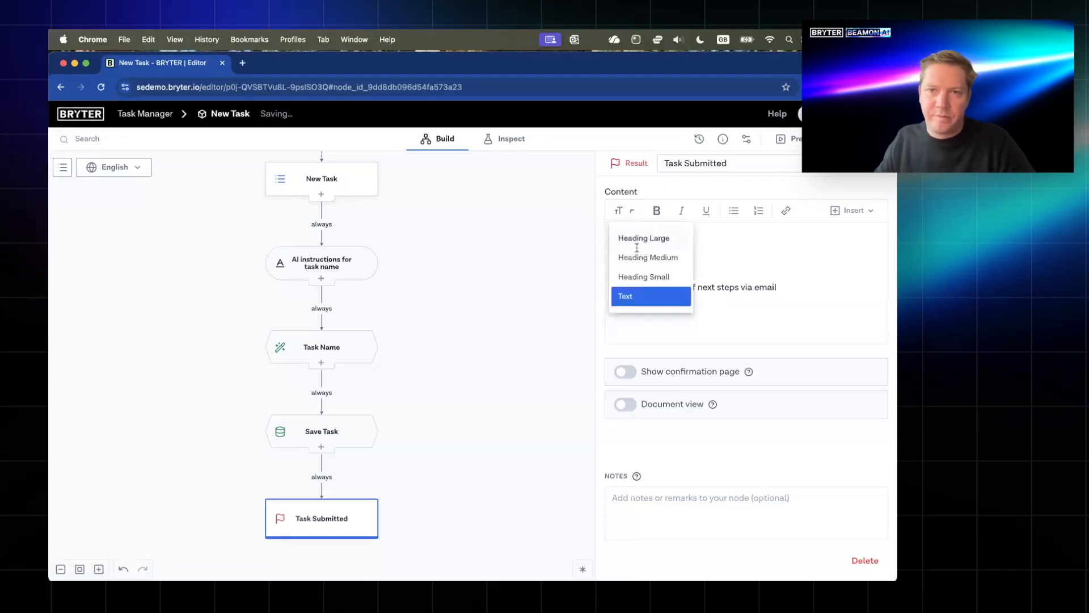
pyautogui.click(636, 254)
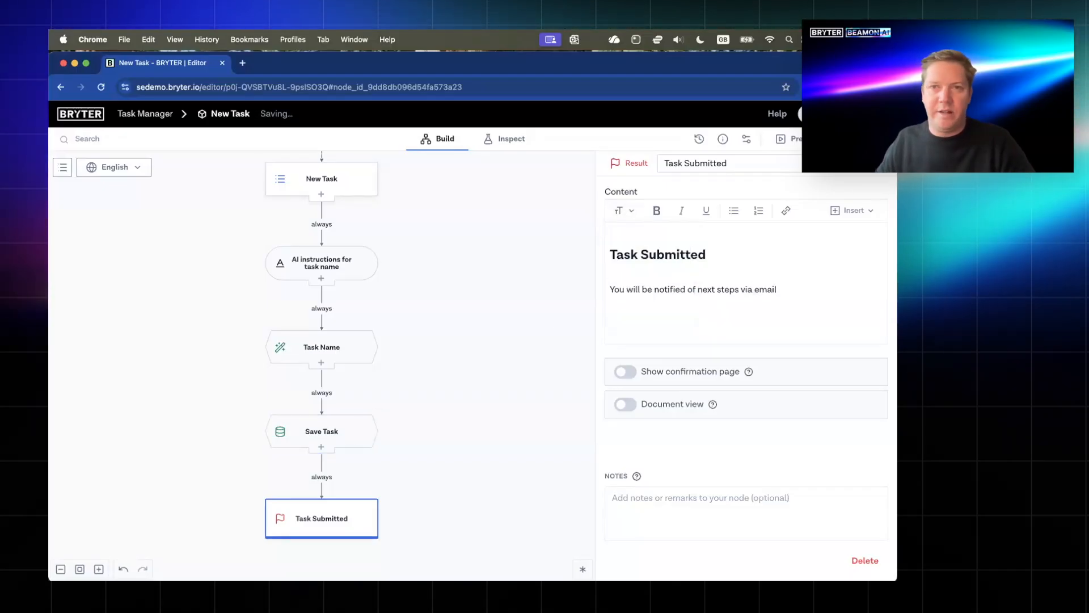
# - Publish the New Task module to Test and to Live
pyautogui.click(862, 139)
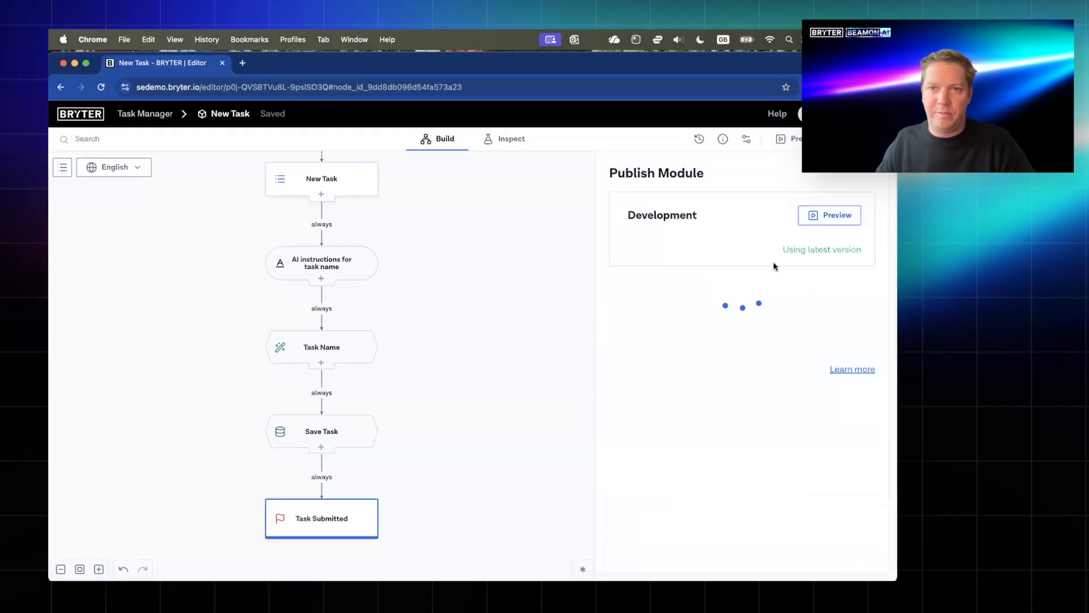
pyautogui.click(737, 287)
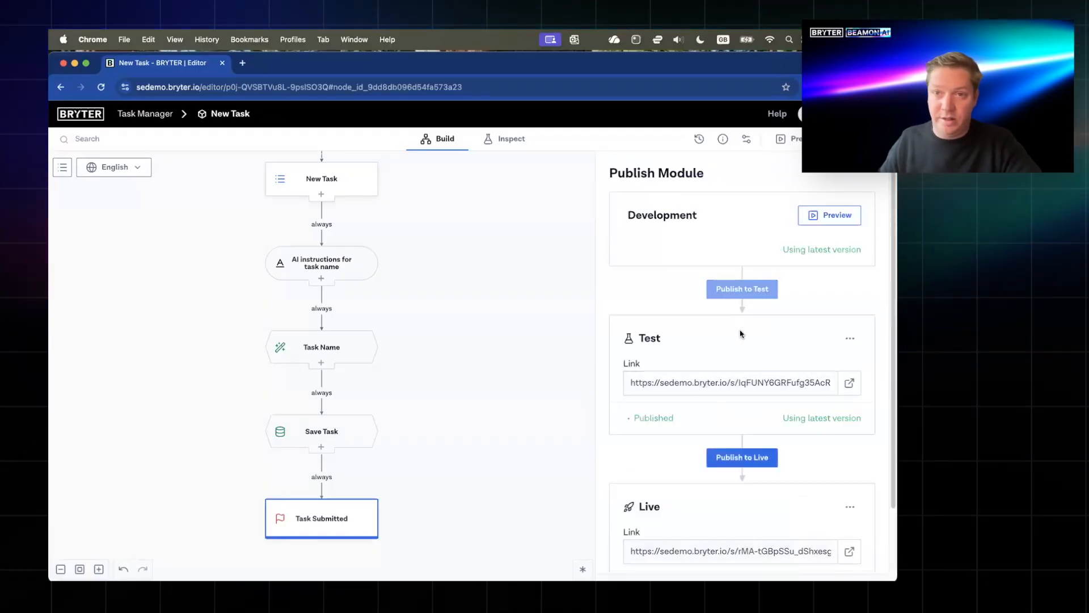
pyautogui.scroll(-2, 741, 340)
pyautogui.click(742, 392)
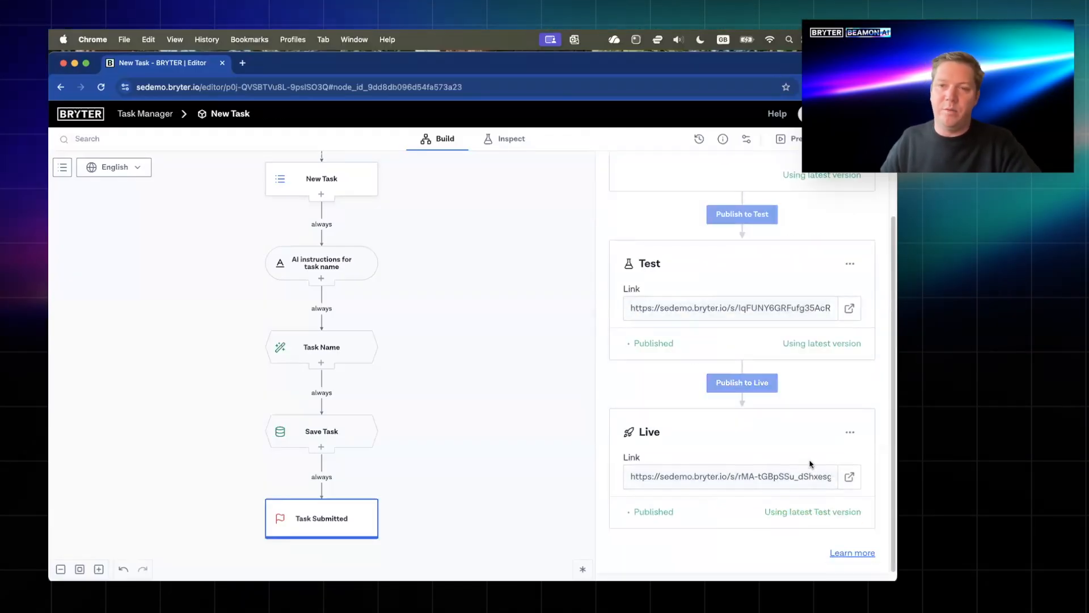
pyautogui.scroll(-2, 555, 381)
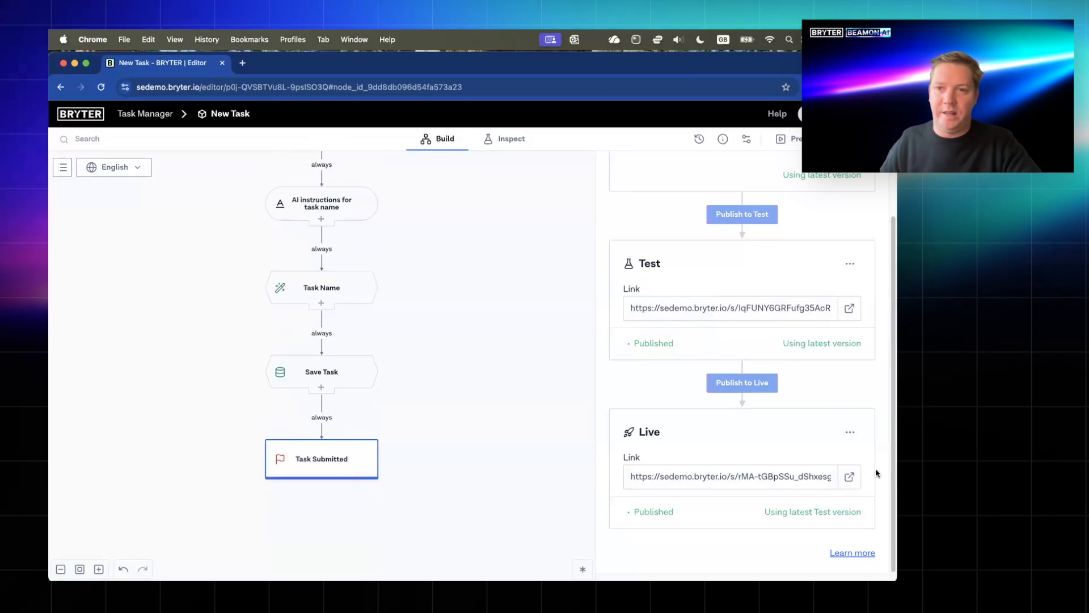
# - Open the live module and describe the task as needing a use case for a live build, such as task management or document review
pyautogui.click(850, 478)
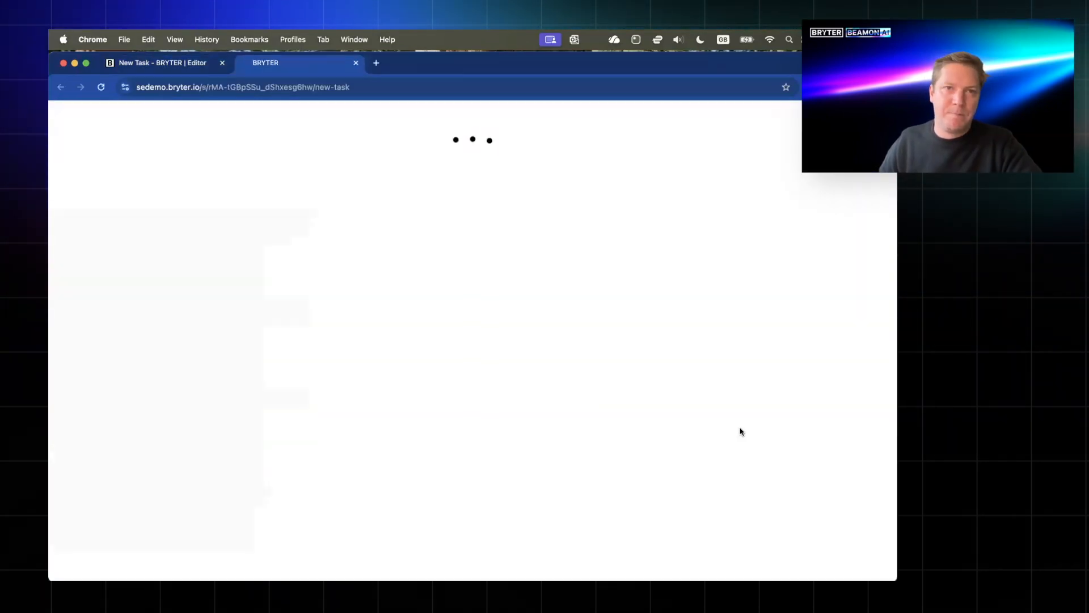
pyautogui.click(430, 258)
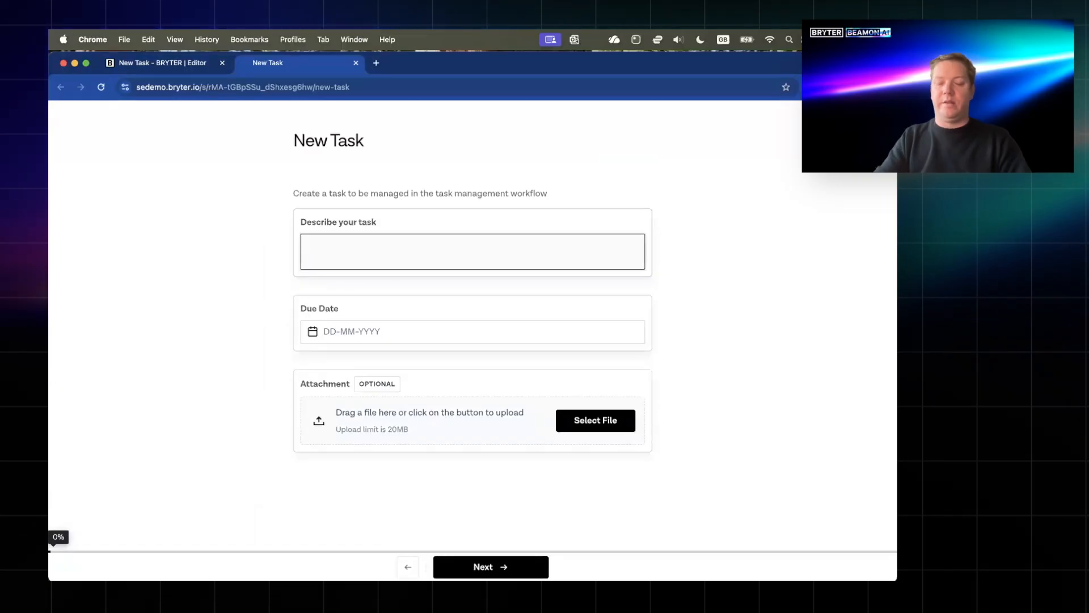
pyautogui.write('I am preparing for a')
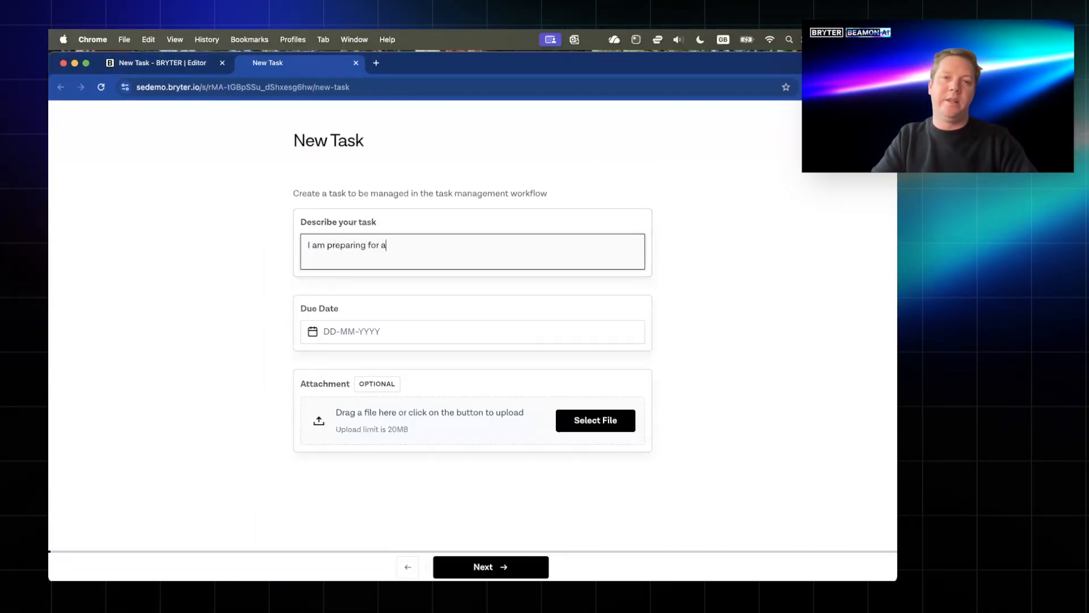
pyautogui.write(' live ')
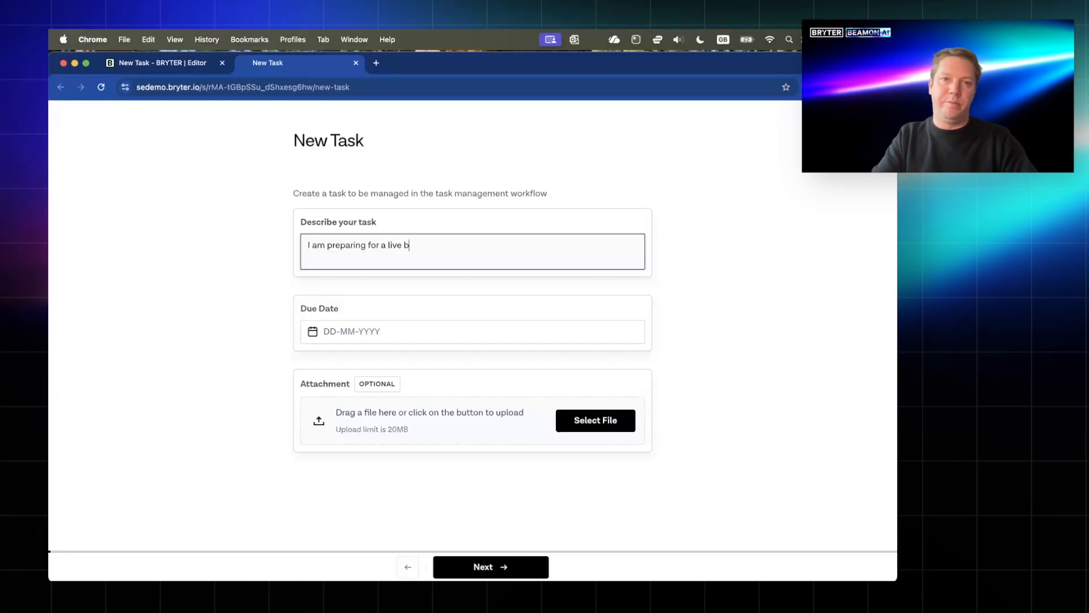
pyautogui.write('build and ')
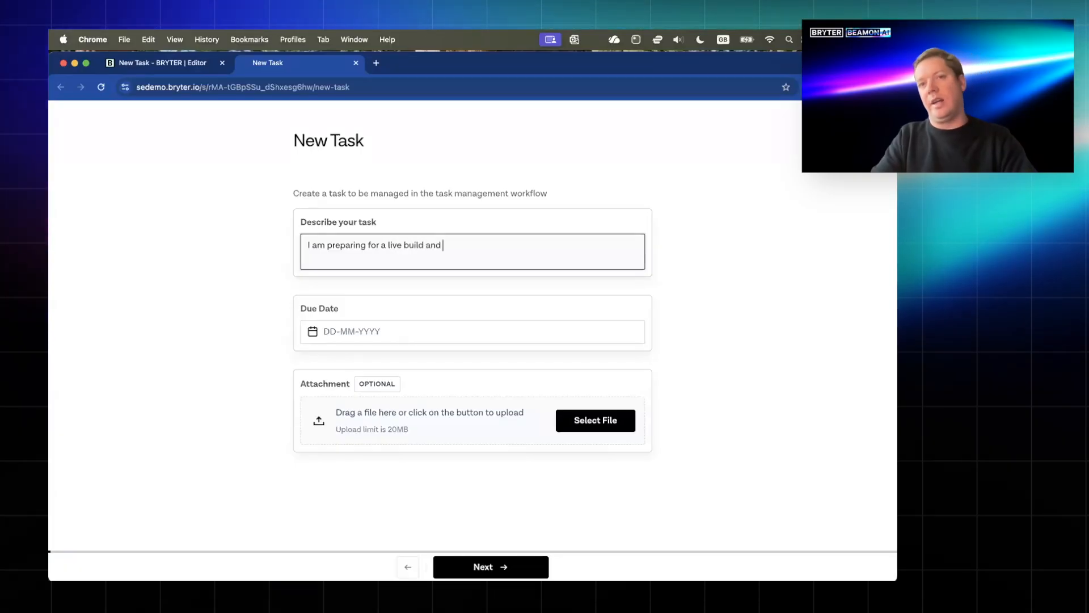
pyautogui.write('I need a use case')
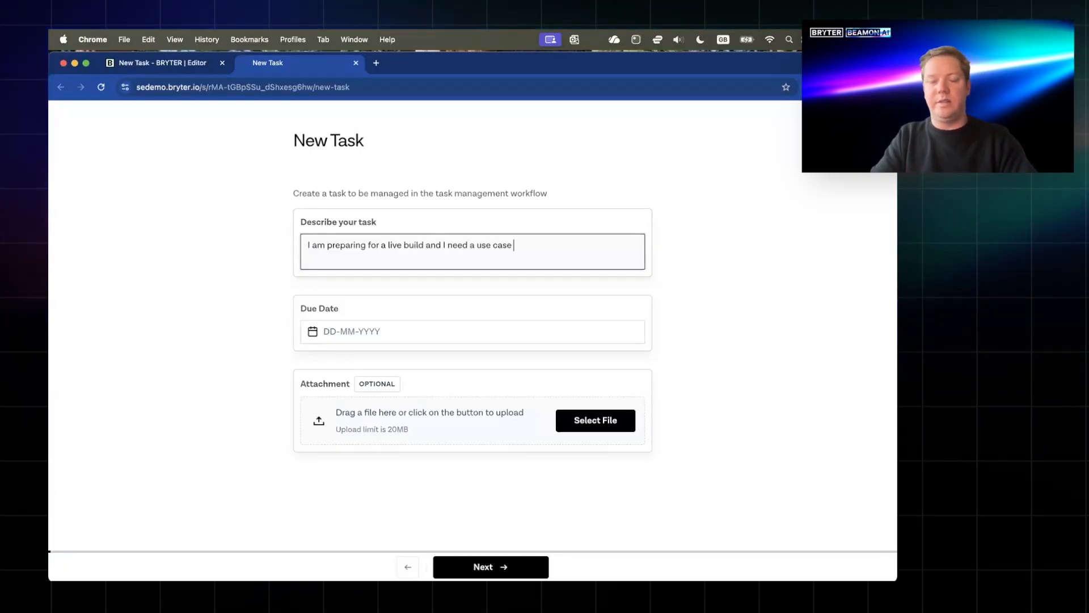
pyautogui.write(' to demo')
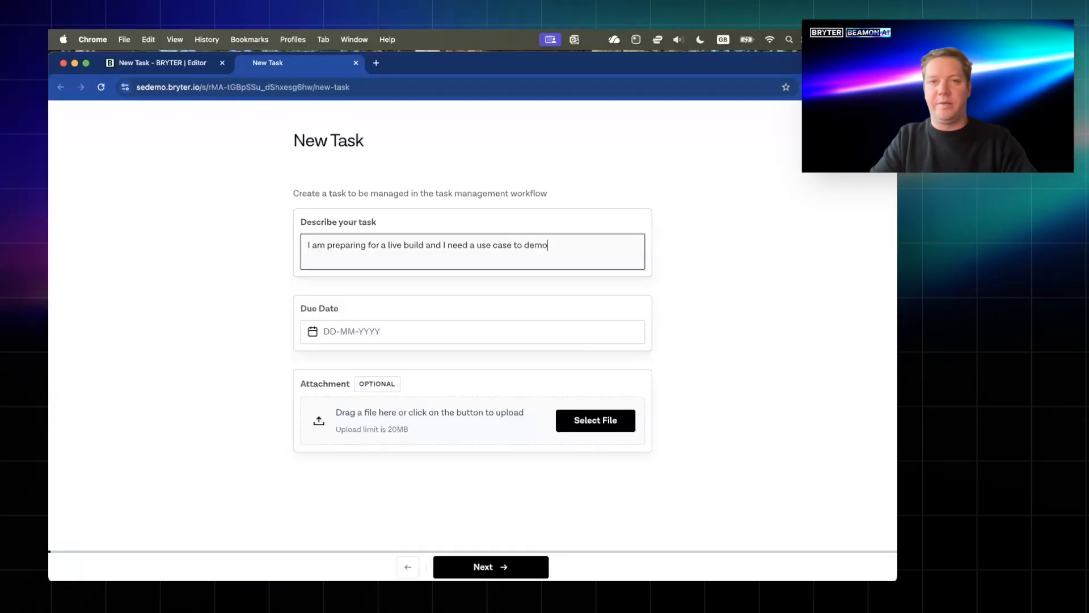
pyautogui.write('nstrate. I wass')
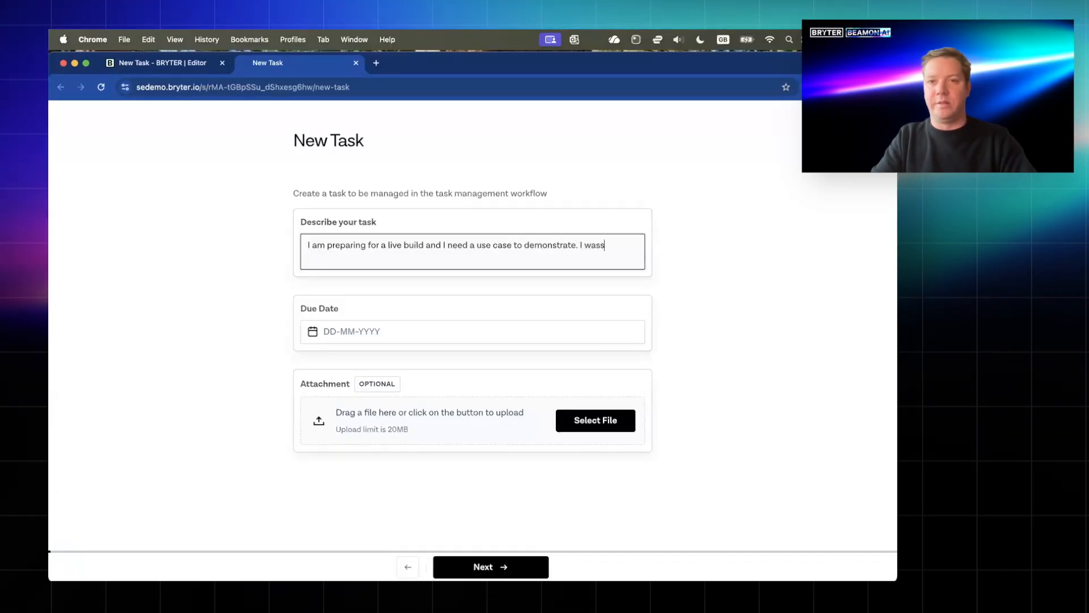
pyautogui.press('BackSpace')
pyautogui.write('think')
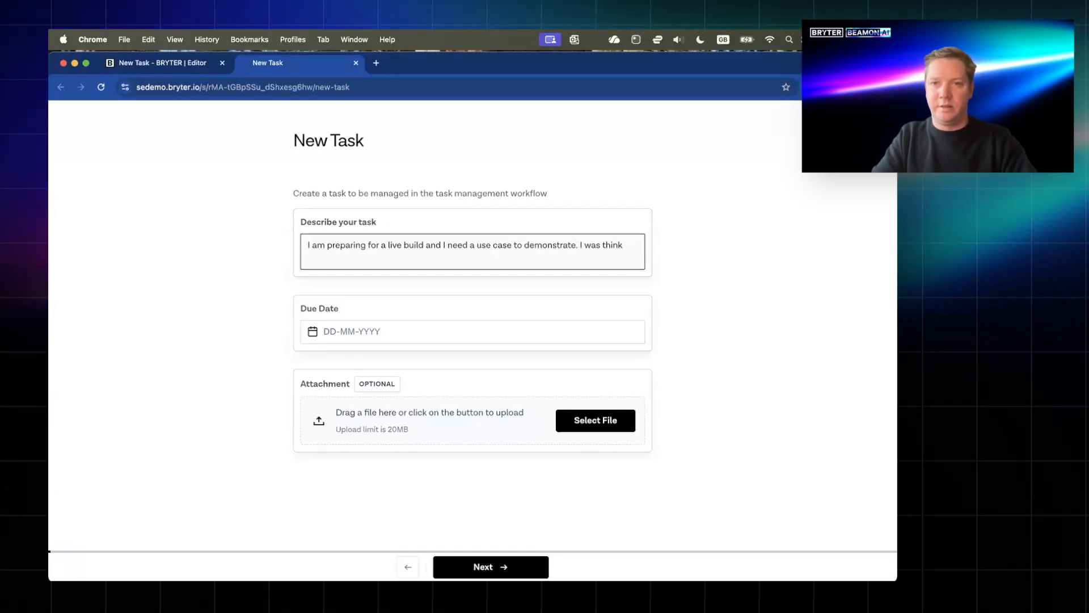
pyautogui.write('ing of something like task management or document review.')
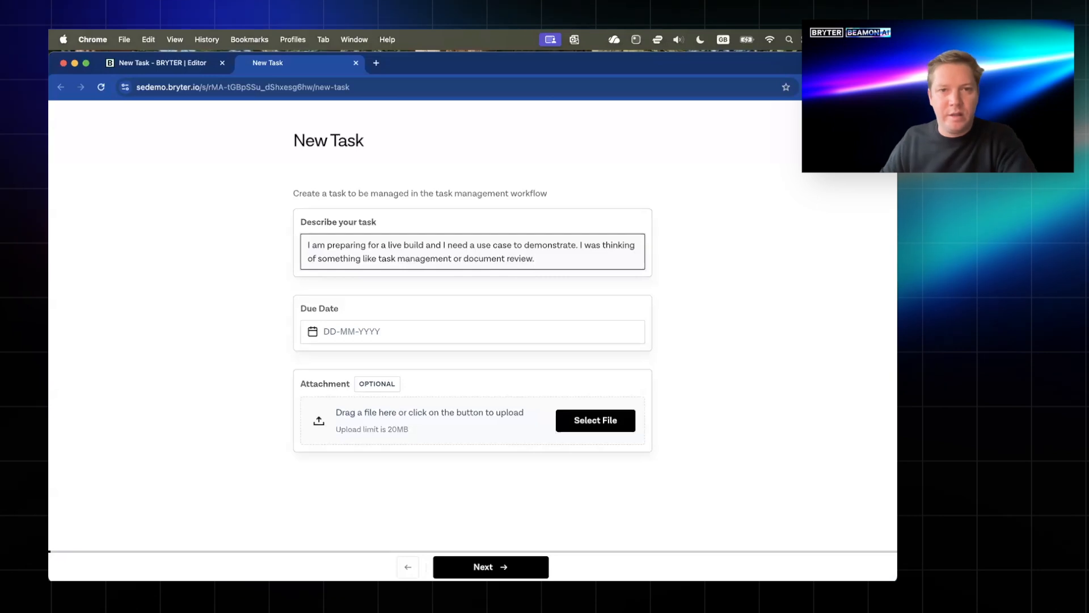
# - Set the due date to 26-11-2025 and submit the task without an attachment
pyautogui.click(385, 328)
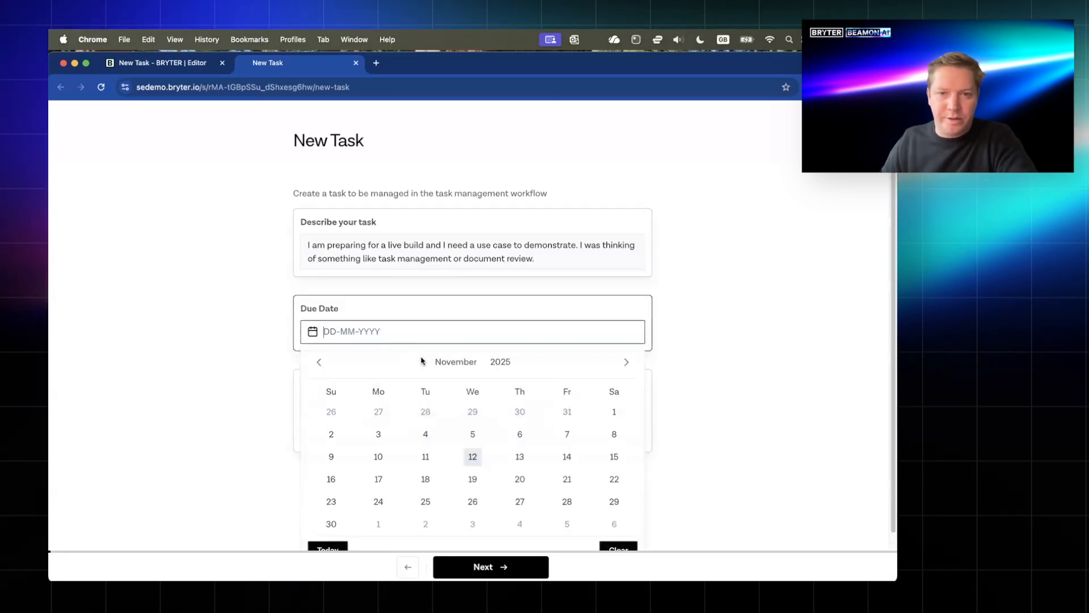
pyautogui.click(472, 500)
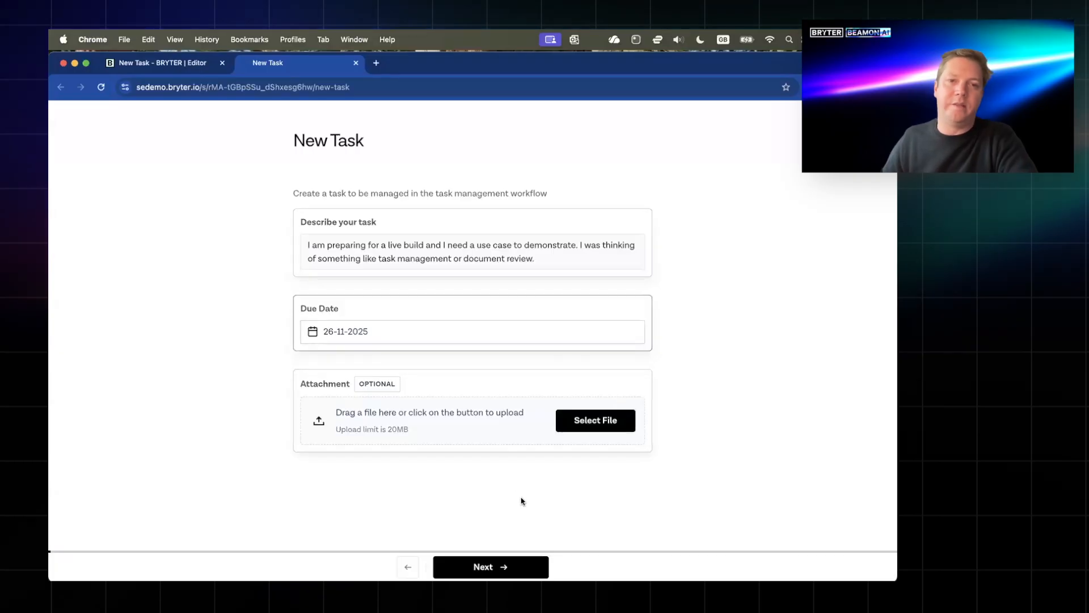
pyautogui.click(507, 566)
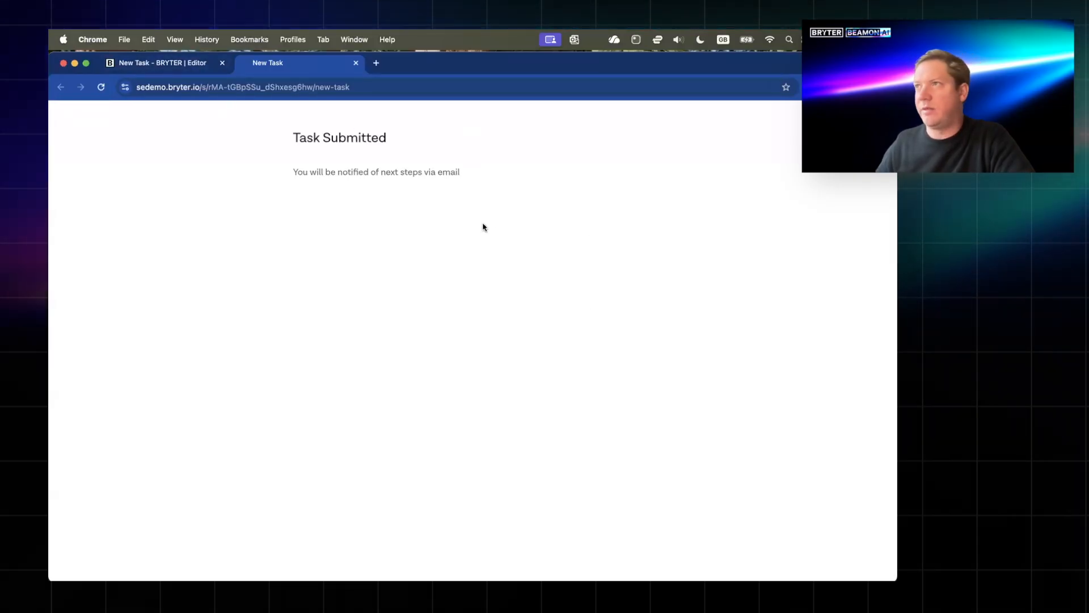
# - Return to the Task Manager application in the editor and create a data view named "All Tasks"
pyautogui.click(174, 65)
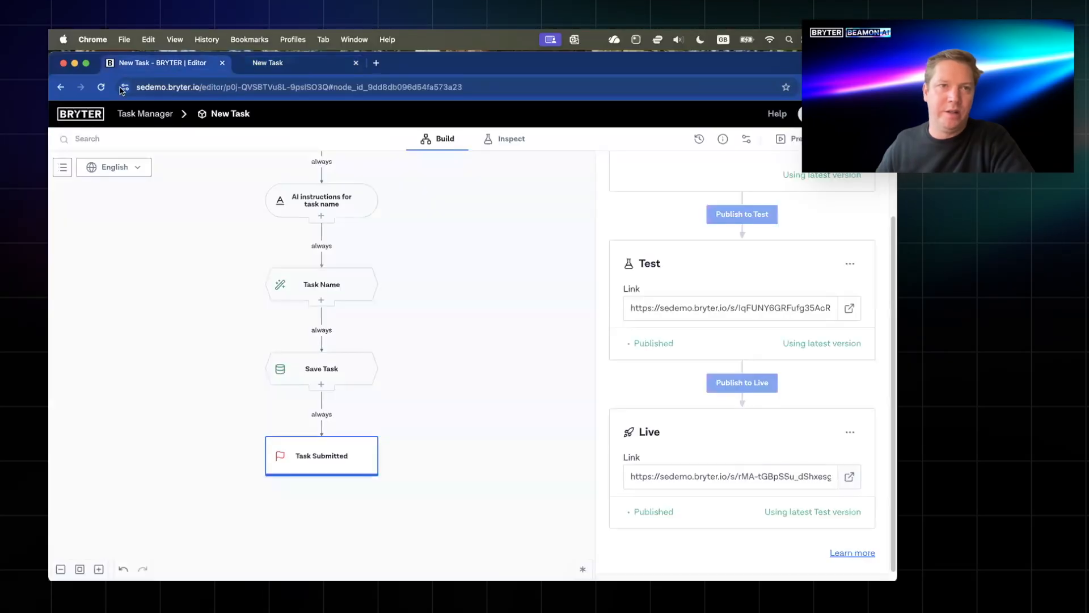
pyautogui.click(130, 116)
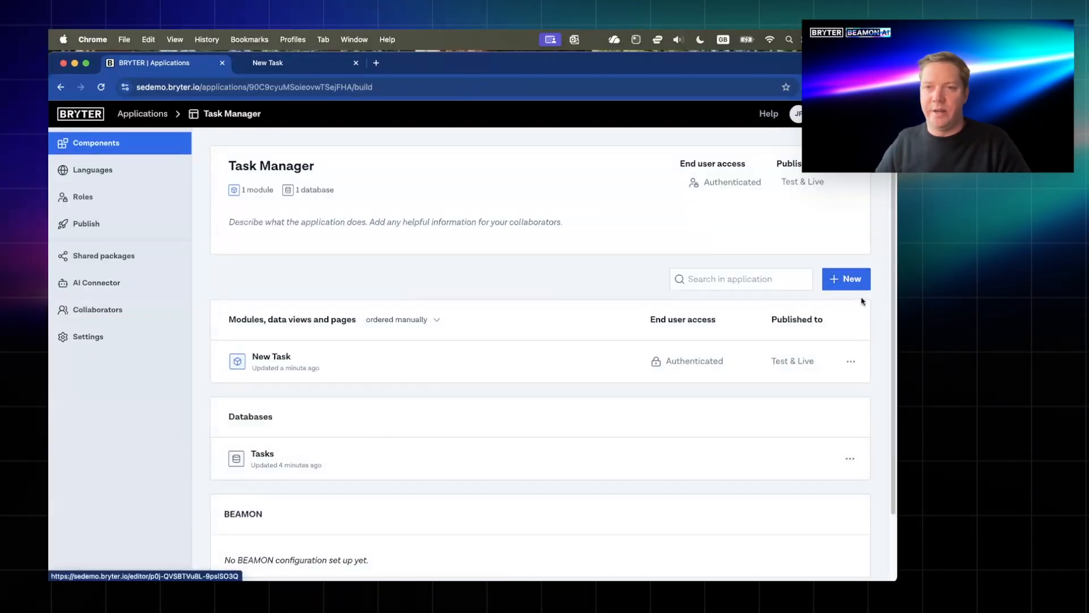
pyautogui.click(846, 279)
pyautogui.doubleClick(420, 313)
pyautogui.write('Tak')
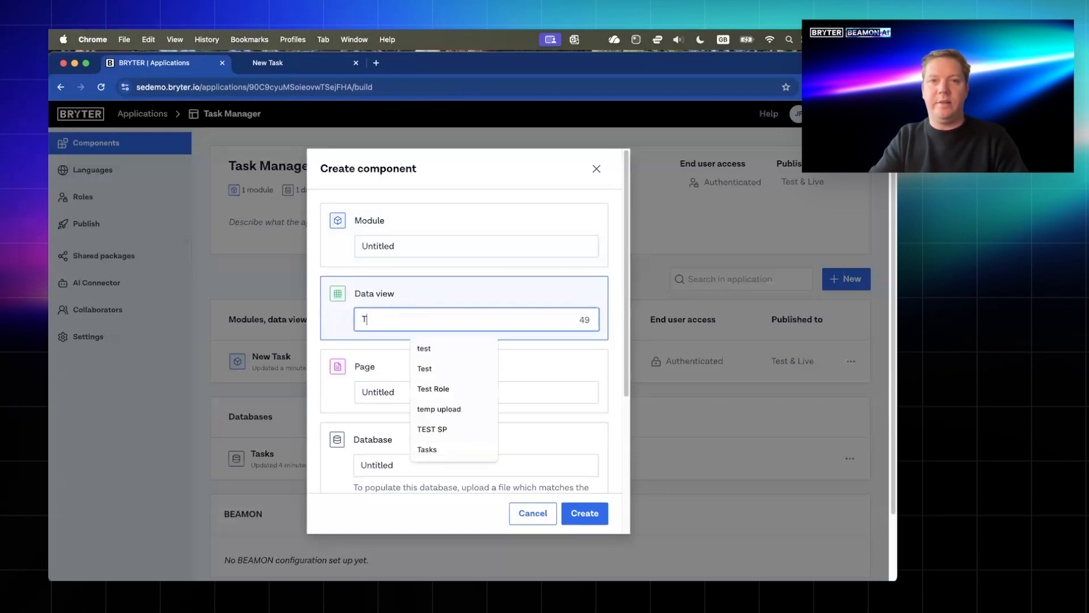
pyautogui.press('BackSpace')
pyautogui.press('BackSpace')
pyautogui.press('BackSpace')
pyautogui.write('All t')
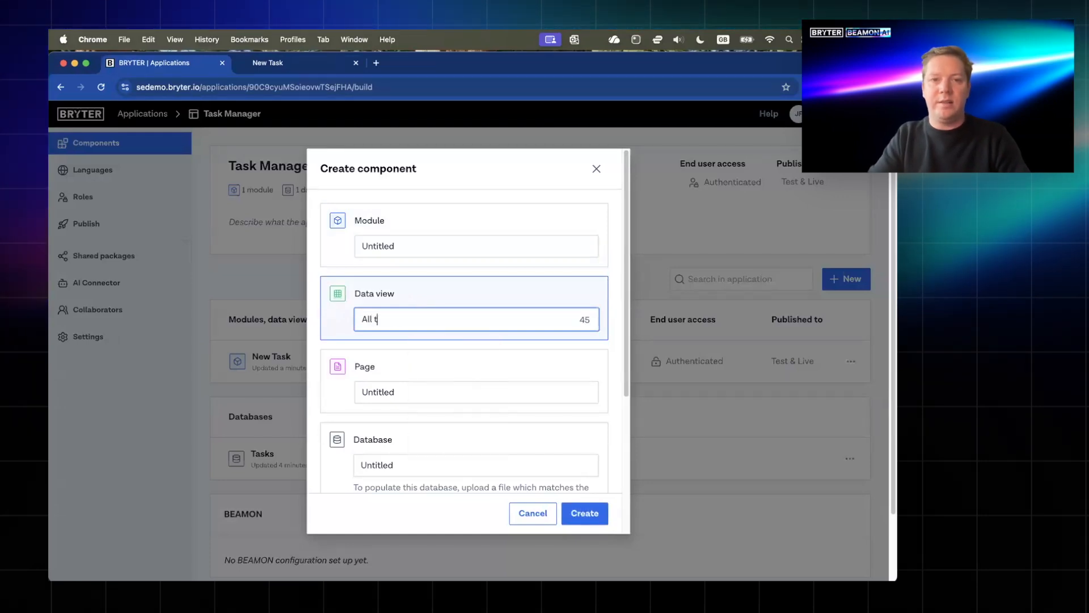
pyautogui.write('ask T')
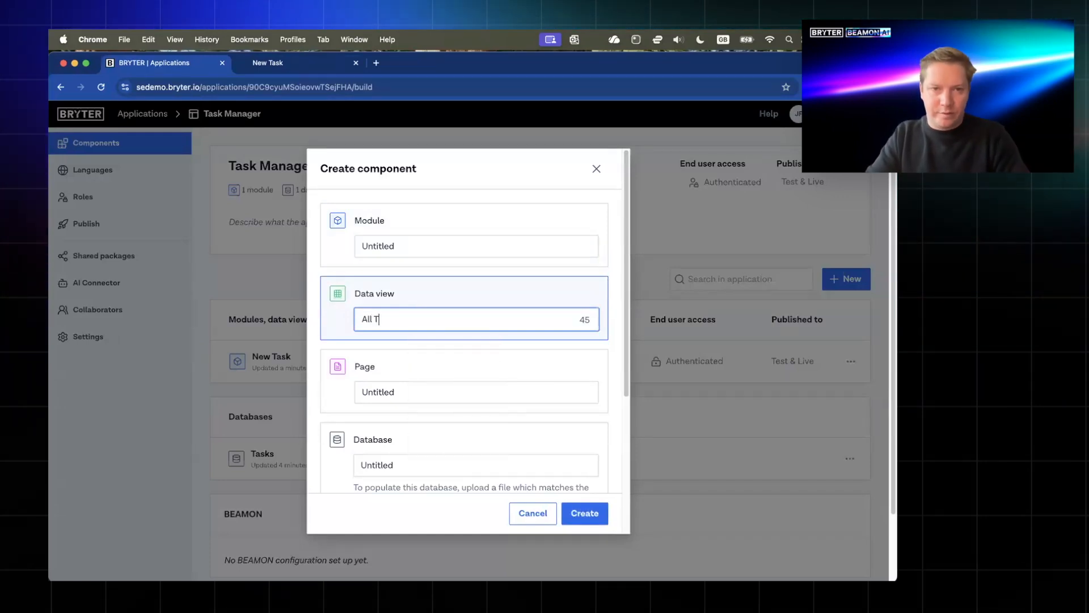
pyautogui.write('asks')
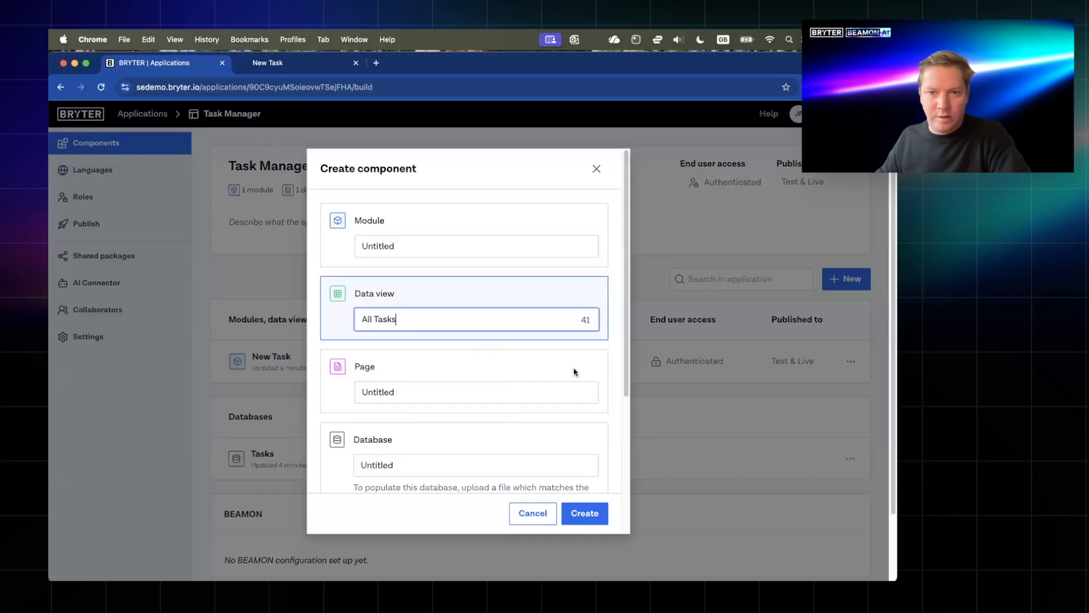
pyautogui.click(584, 513)
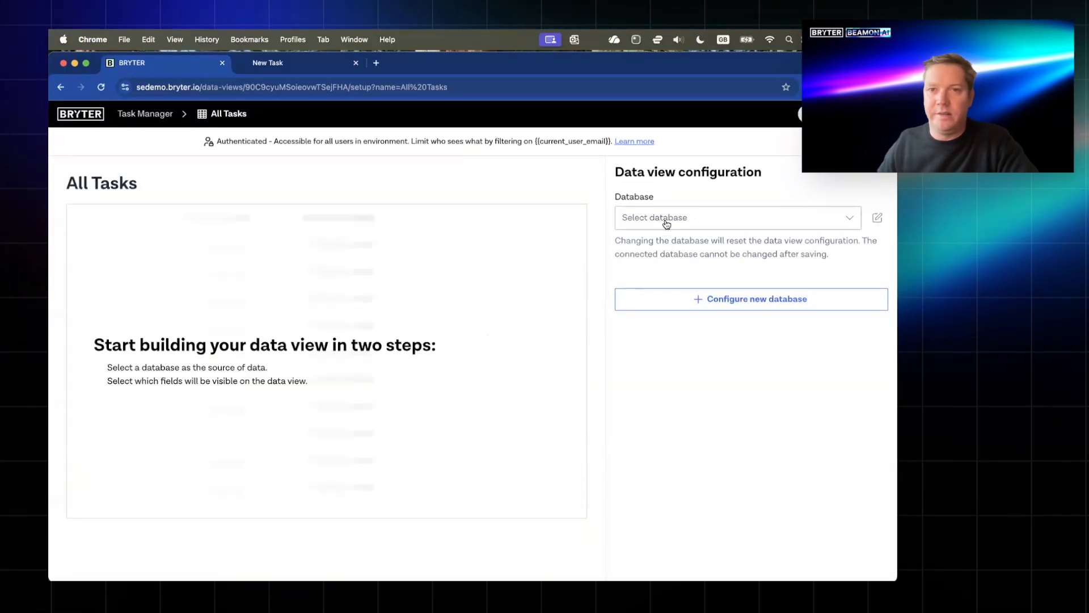
# - Connect the data view to the Tasks database and show the Last update, Name, Description, Due Date and Requester fields
pyautogui.click(666, 224)
pyautogui.click(658, 250)
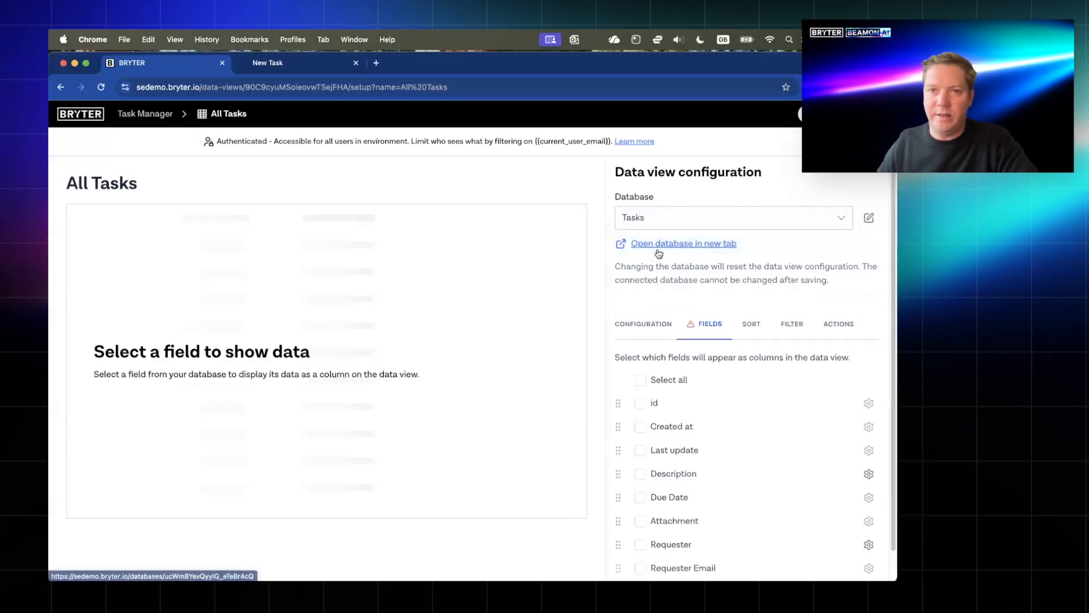
pyautogui.scroll(-1, 718, 385)
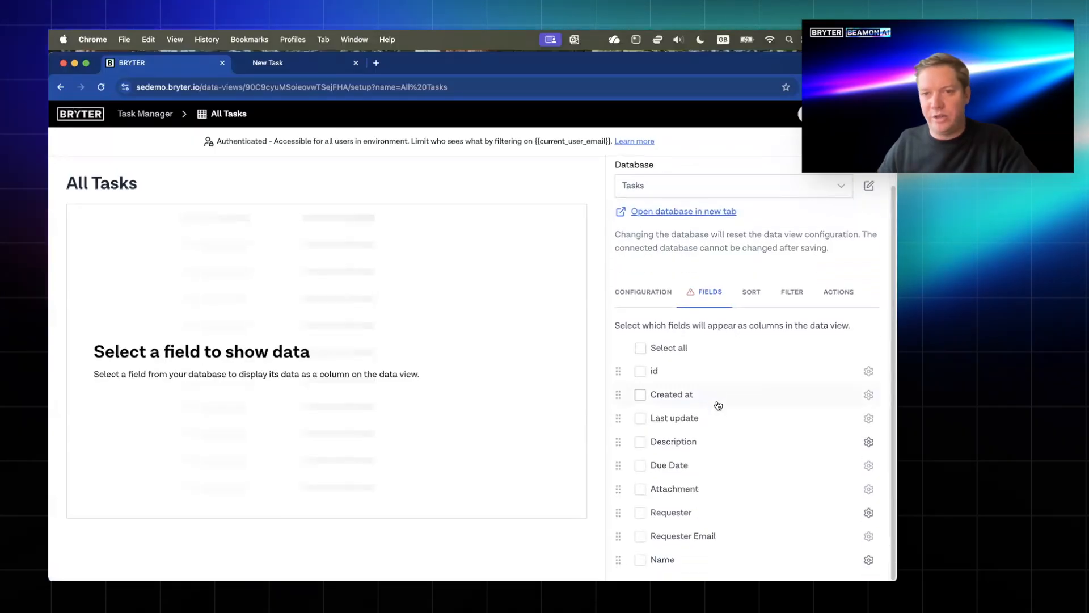
pyautogui.click(642, 421)
pyautogui.click(642, 561)
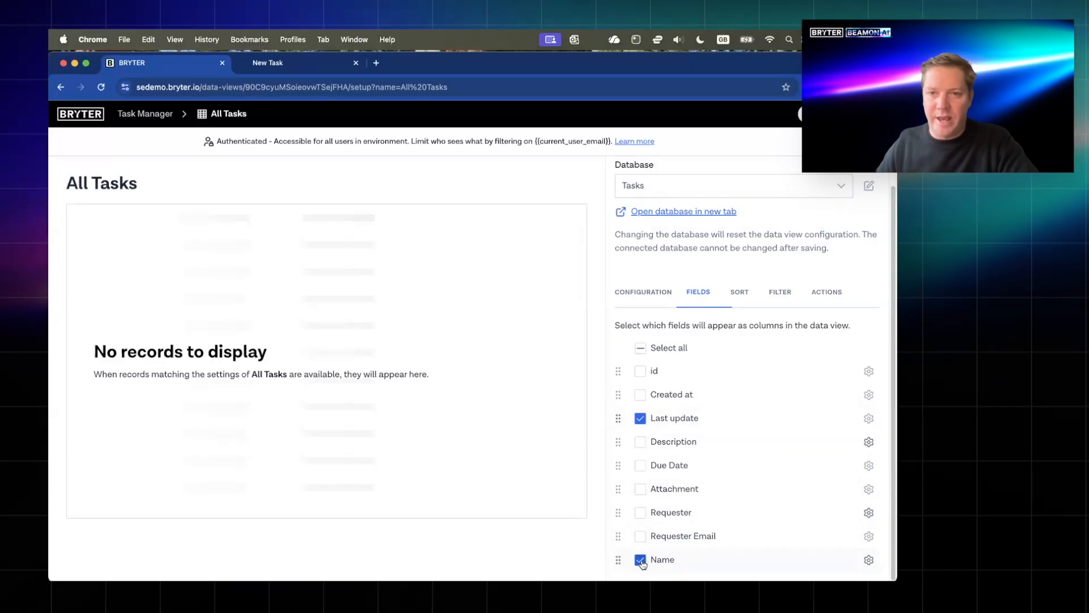
pyautogui.click(640, 443)
pyautogui.click(642, 466)
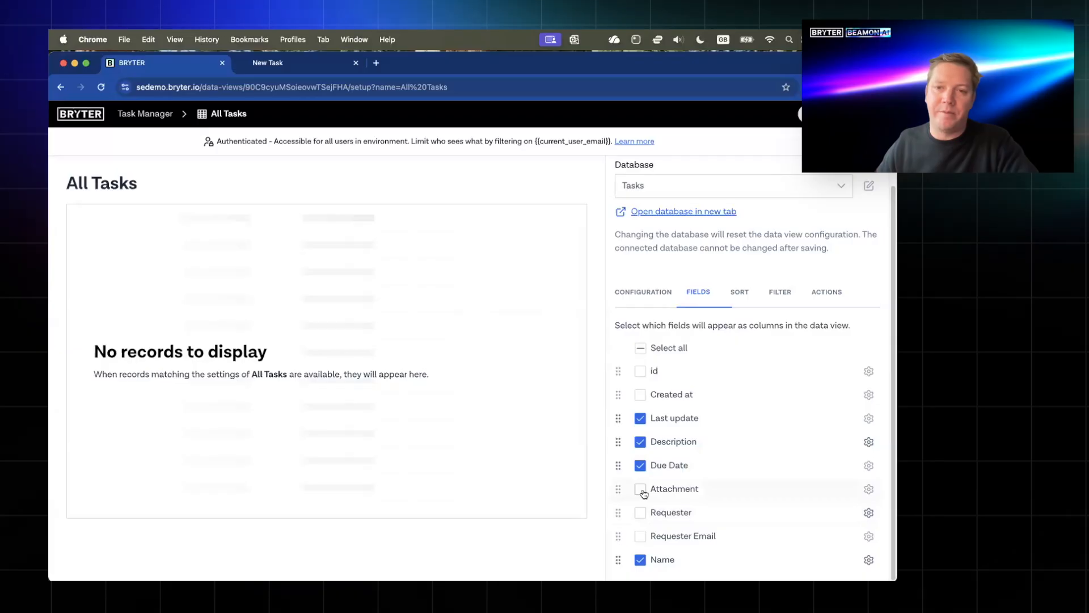
pyautogui.click(636, 512)
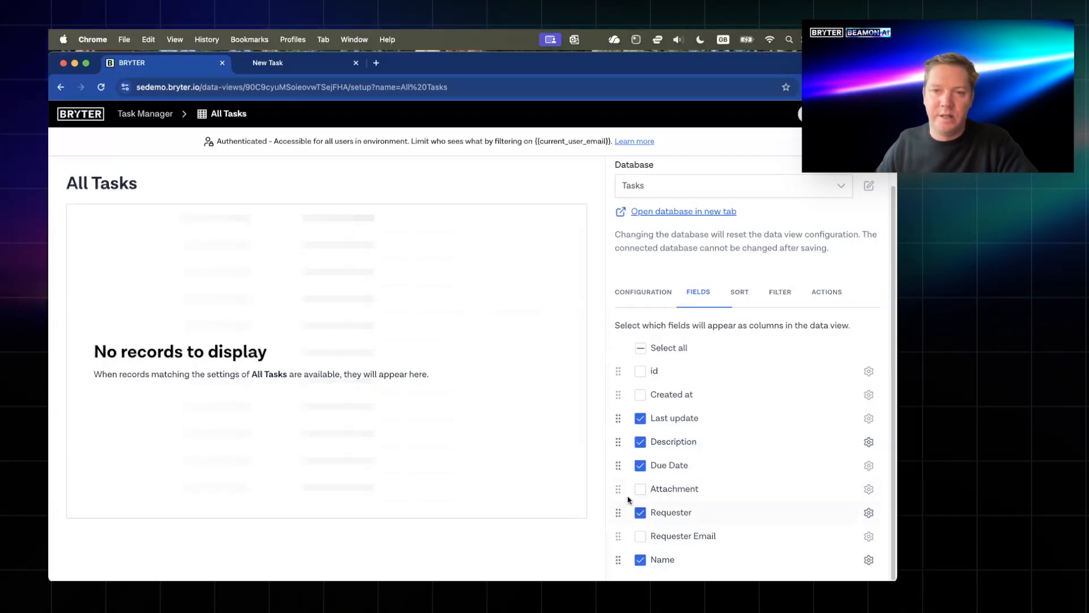
# - Include Attachment as the last visible column and place Name directly after Last update
pyautogui.moveTo(621, 490); pyautogui.dragTo(620, 562)
pyautogui.click(644, 292)
pyautogui.click(699, 291)
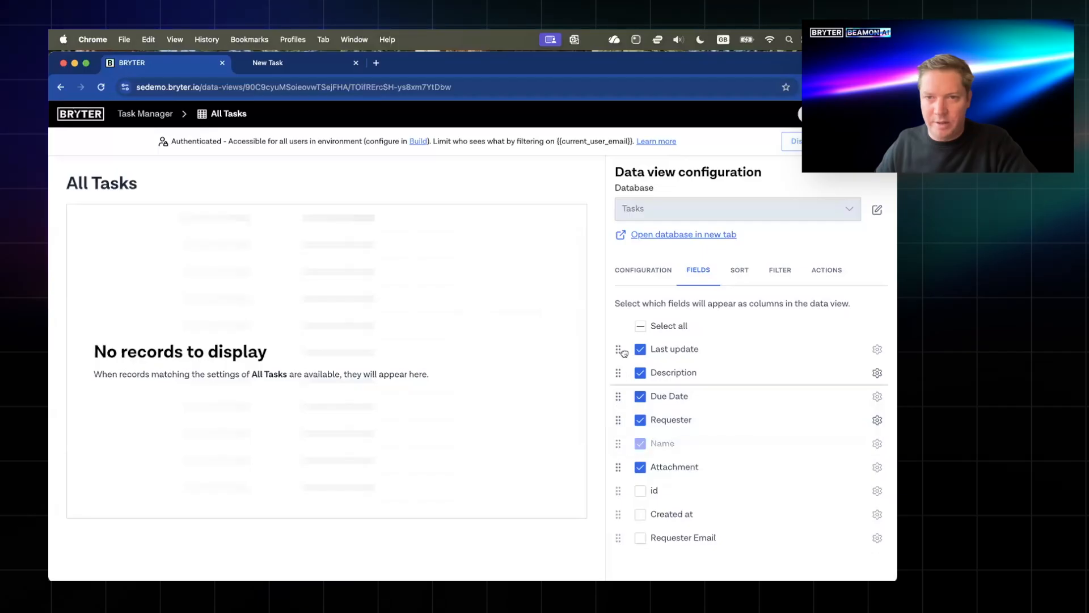
pyautogui.moveTo(650, 383); pyautogui.dragTo(652, 377)
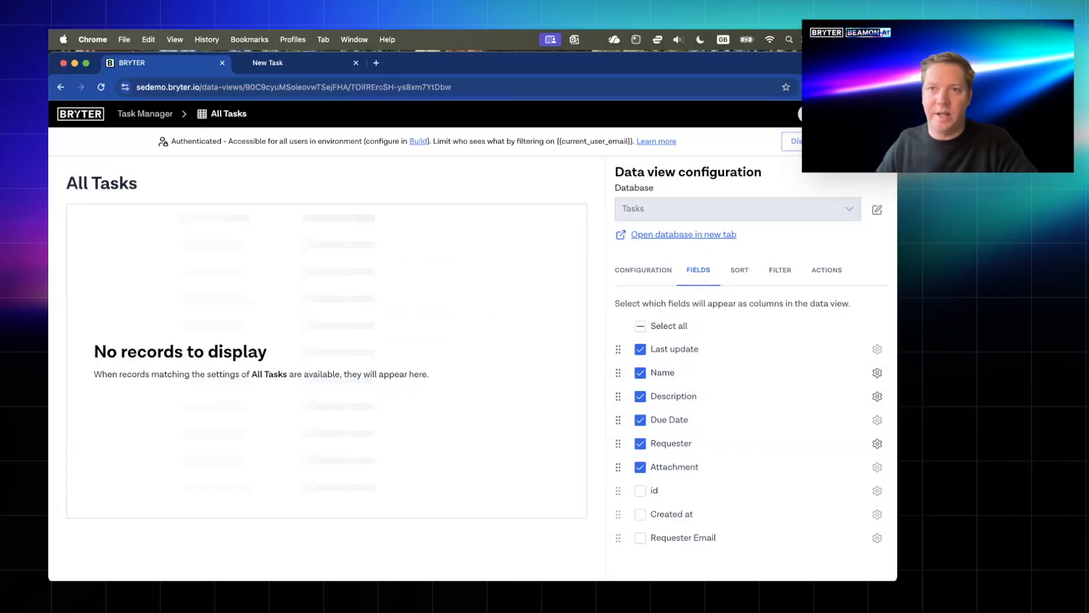
# - Open the All Tasks data view in the portal and review the submitted task's name and full description
pyautogui.click(830, 184)
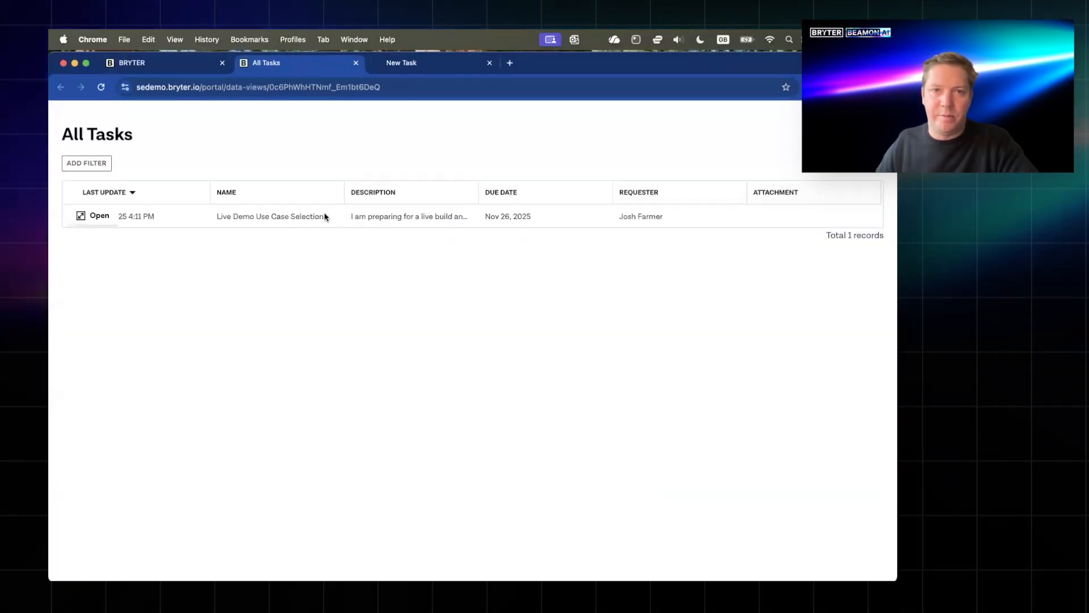
pyautogui.moveTo(532, 248)
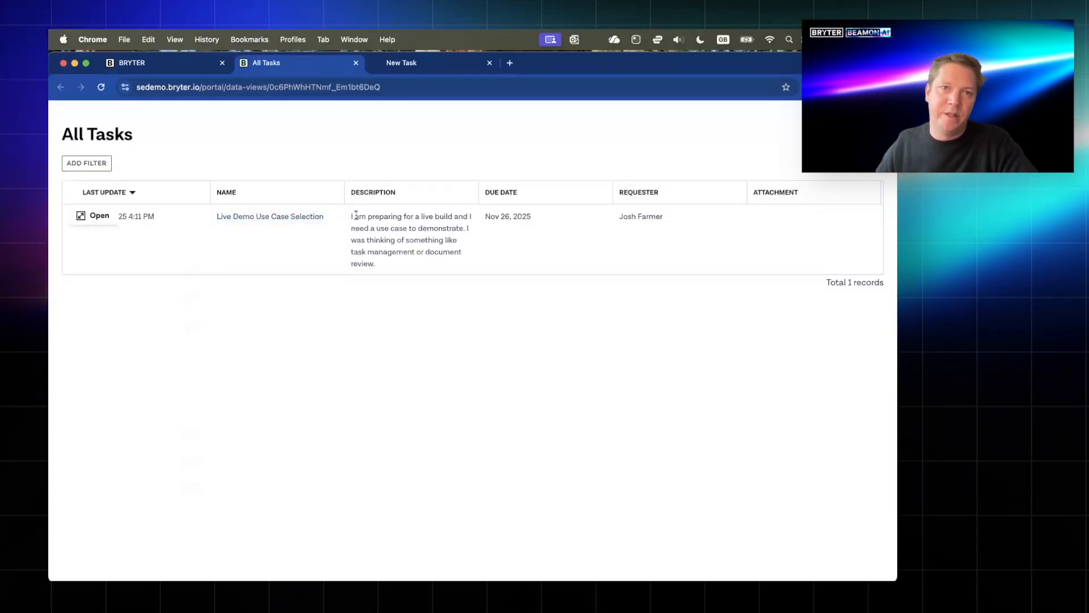
# - Check the submitted task's description text in the portal's All Tasks view
pyautogui.moveTo(355, 216); pyautogui.dragTo(407, 252)
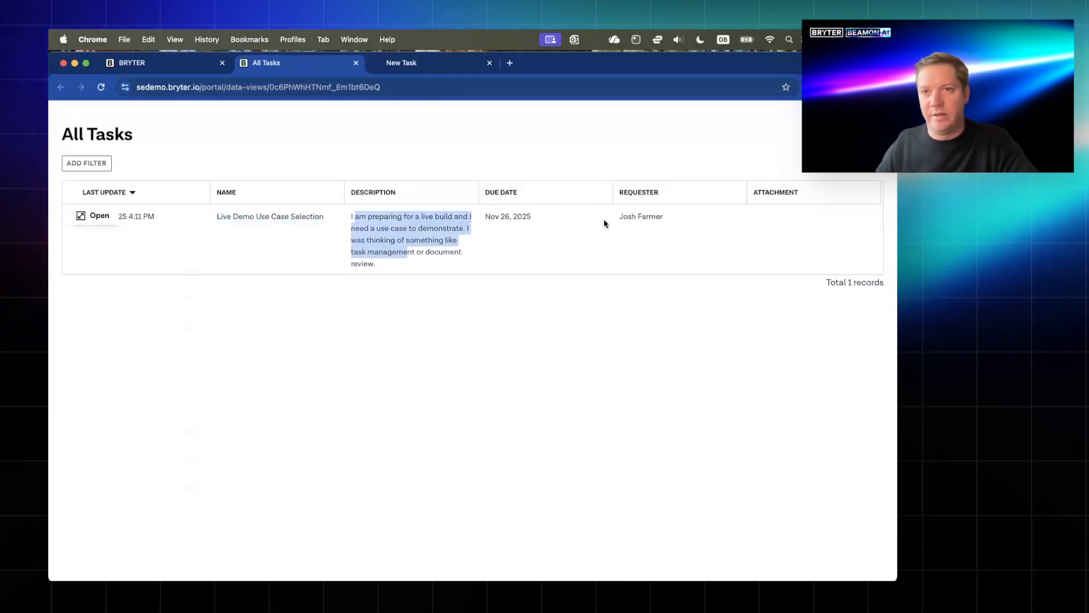
pyautogui.click(586, 135)
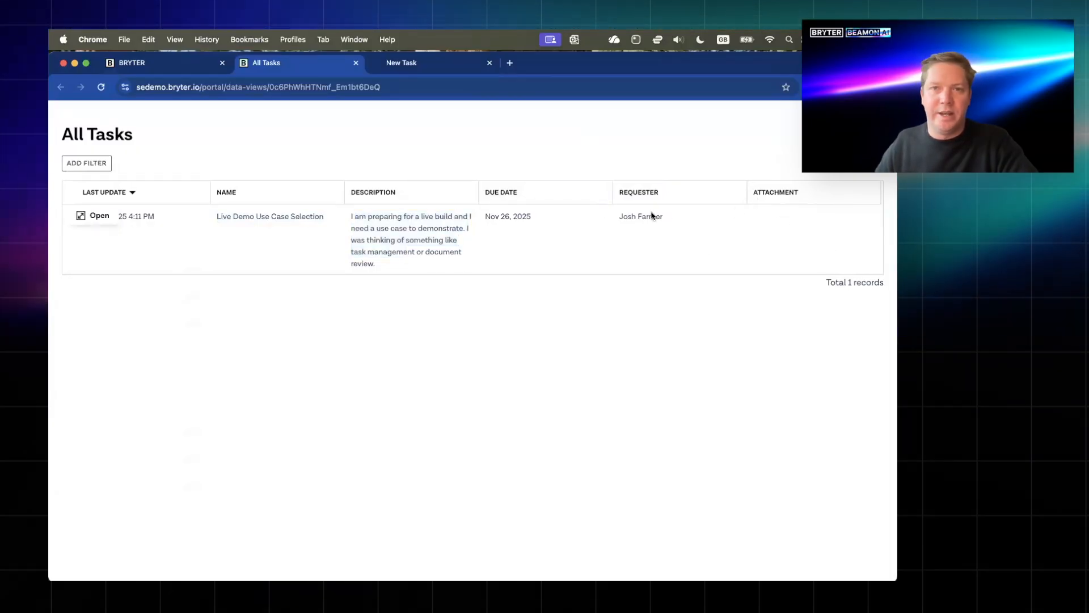
# - Add the New Task module and the All Tasks data view to the Task Manager application's sidebar and save the changes
pyautogui.click(187, 63)
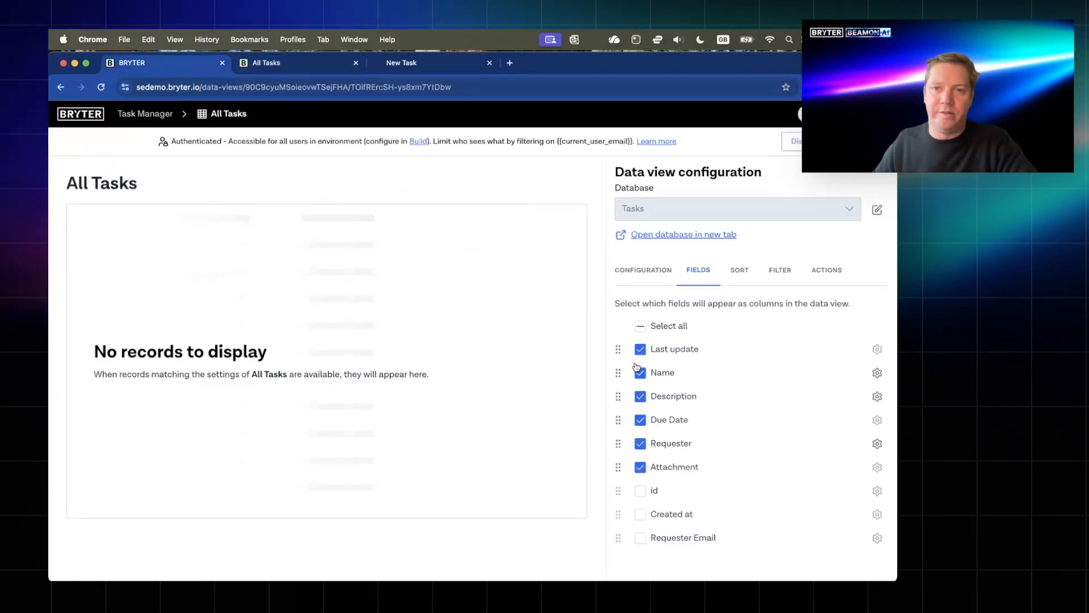
pyautogui.click(164, 120)
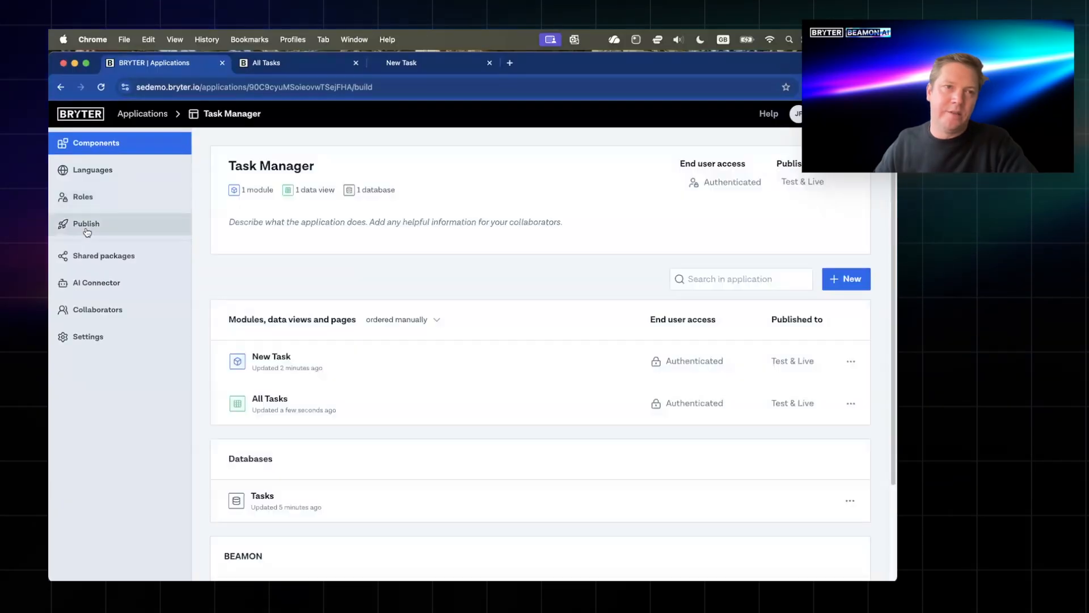
pyautogui.click(86, 227)
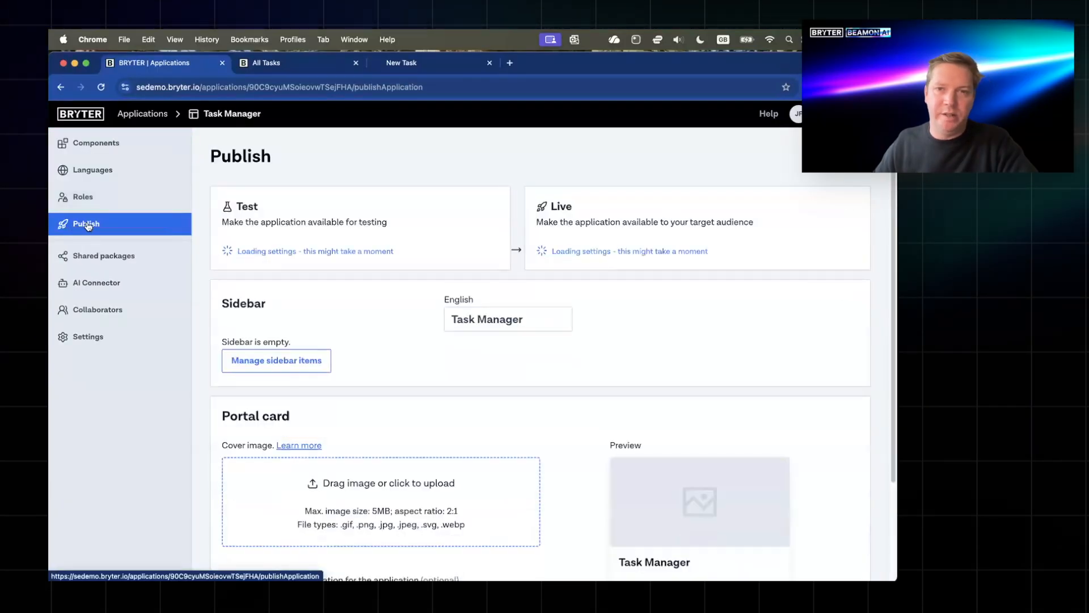
pyautogui.scroll(-2, 363, 414)
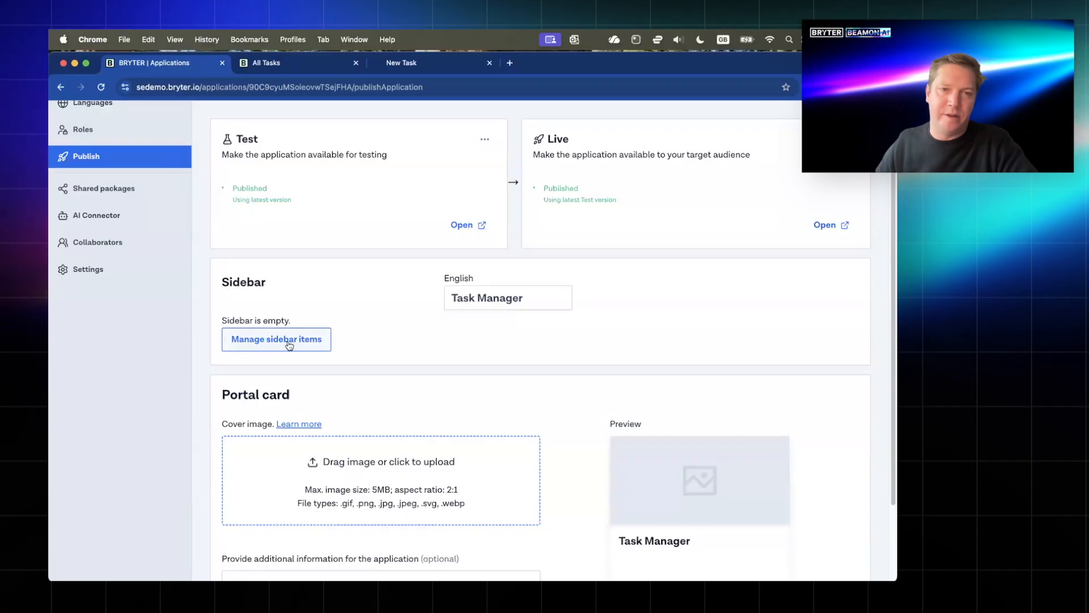
pyautogui.click(290, 341)
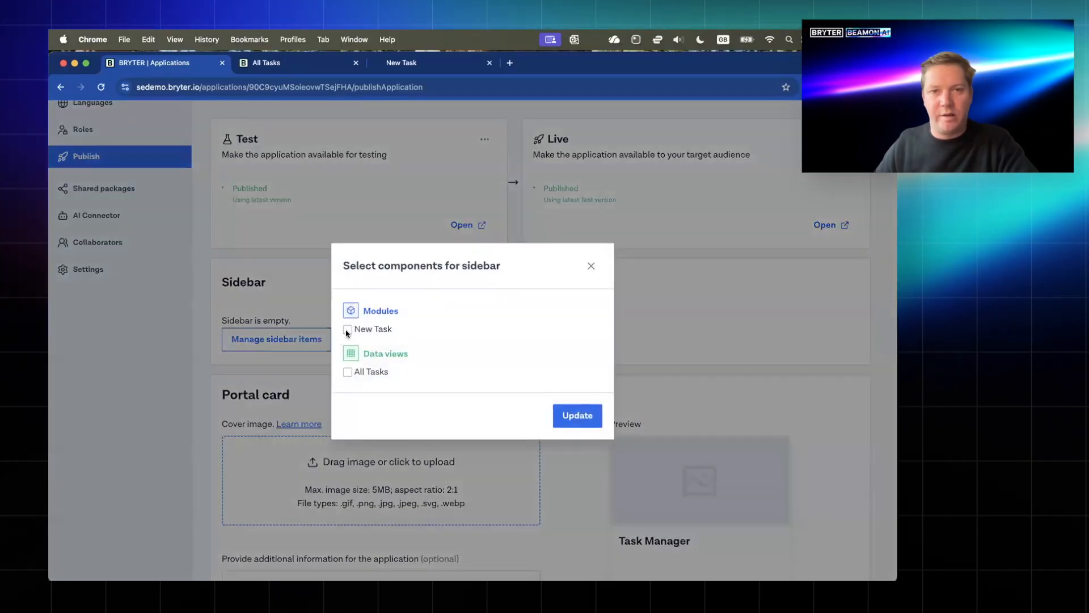
pyautogui.click(347, 329)
pyautogui.click(347, 373)
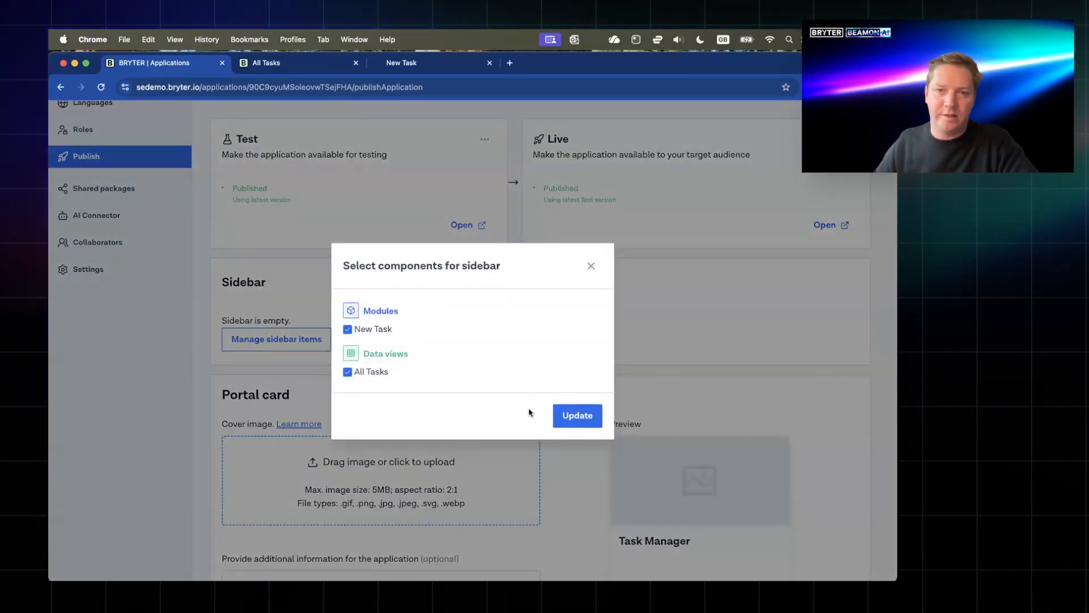
pyautogui.click(585, 418)
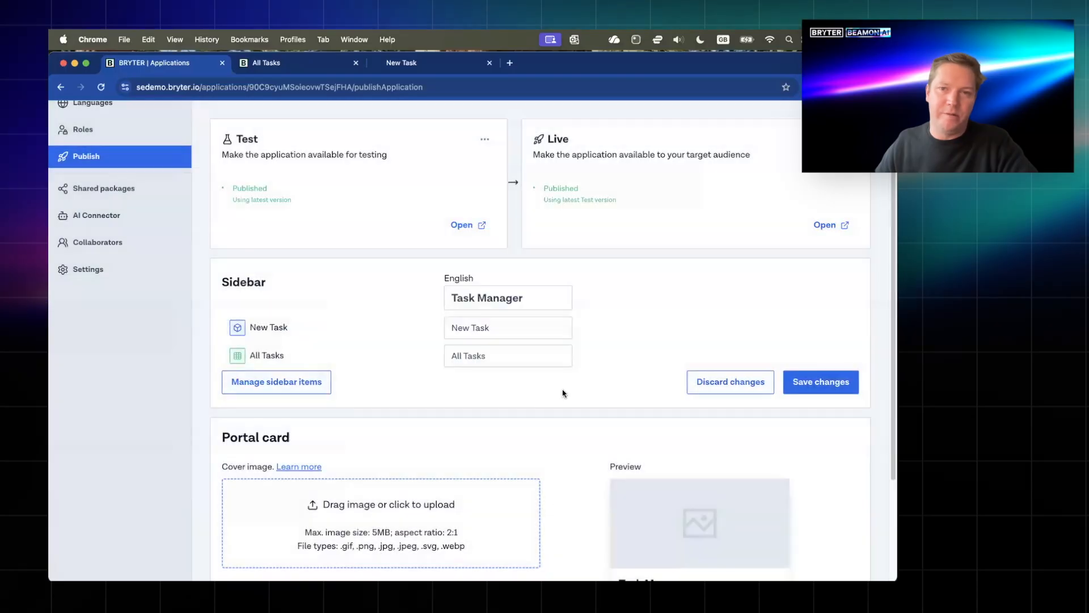
pyautogui.click(819, 382)
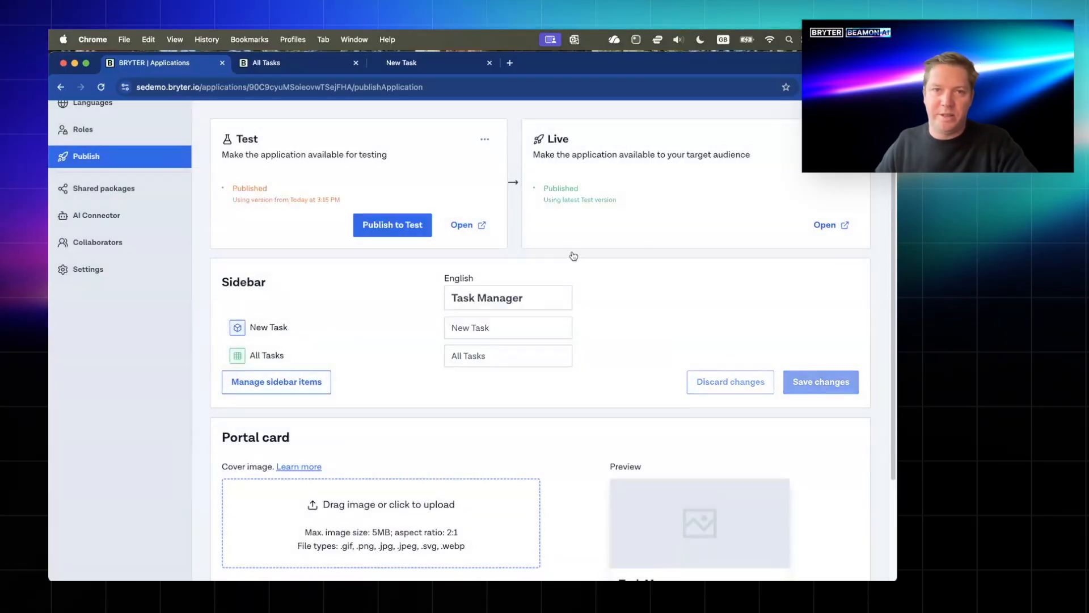
# - Publish the updated Task Manager application to Test and Live, and open its Live version
pyautogui.click(415, 226)
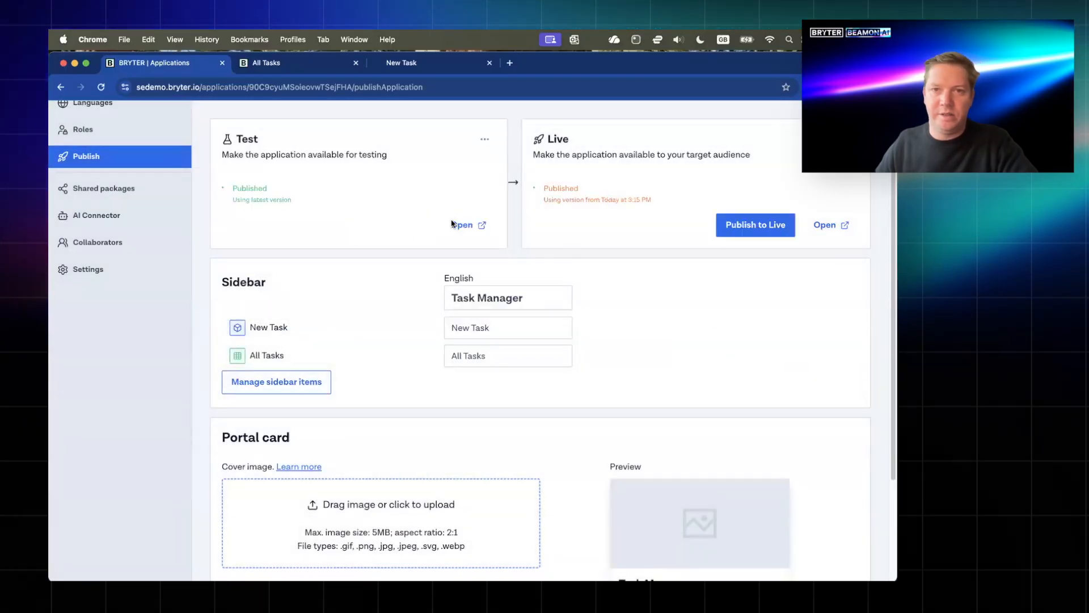
pyautogui.click(752, 226)
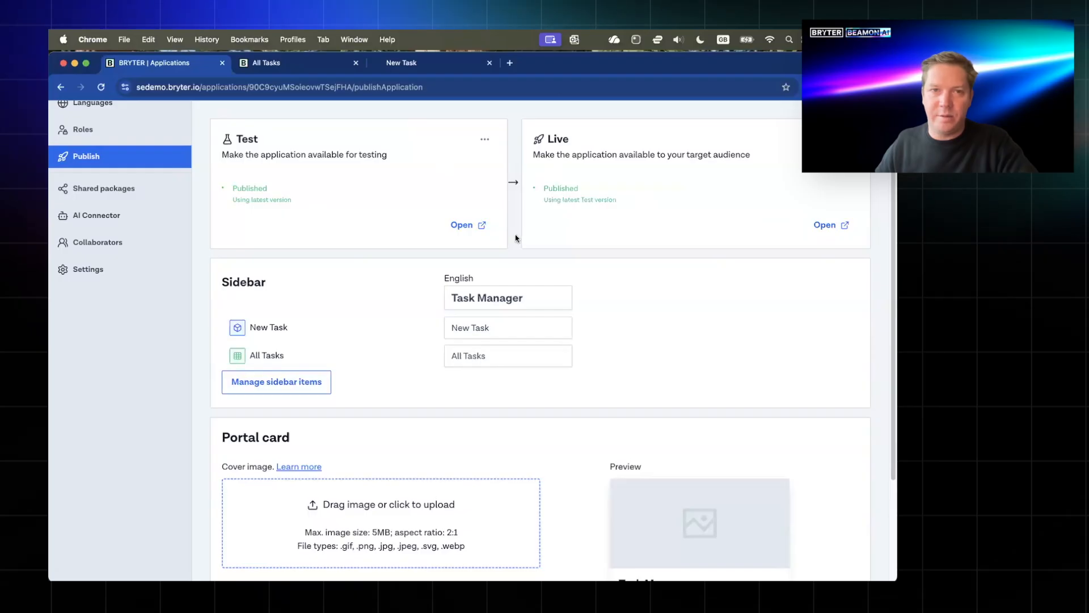
pyautogui.click(827, 226)
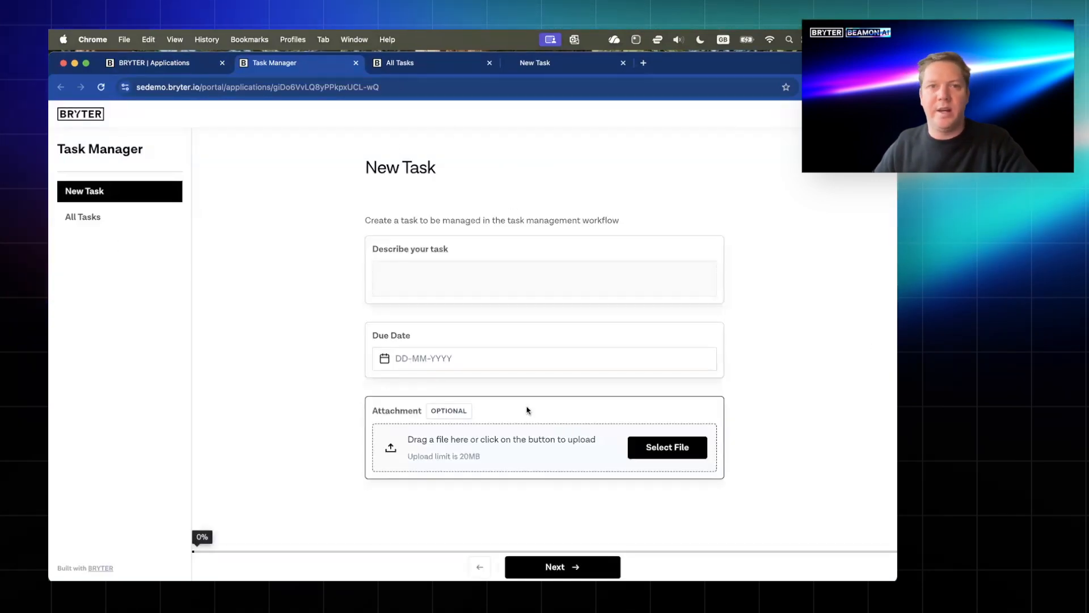
# - Show All Tasks in the live Task Manager application and review the columns of the listed task
pyautogui.click(81, 219)
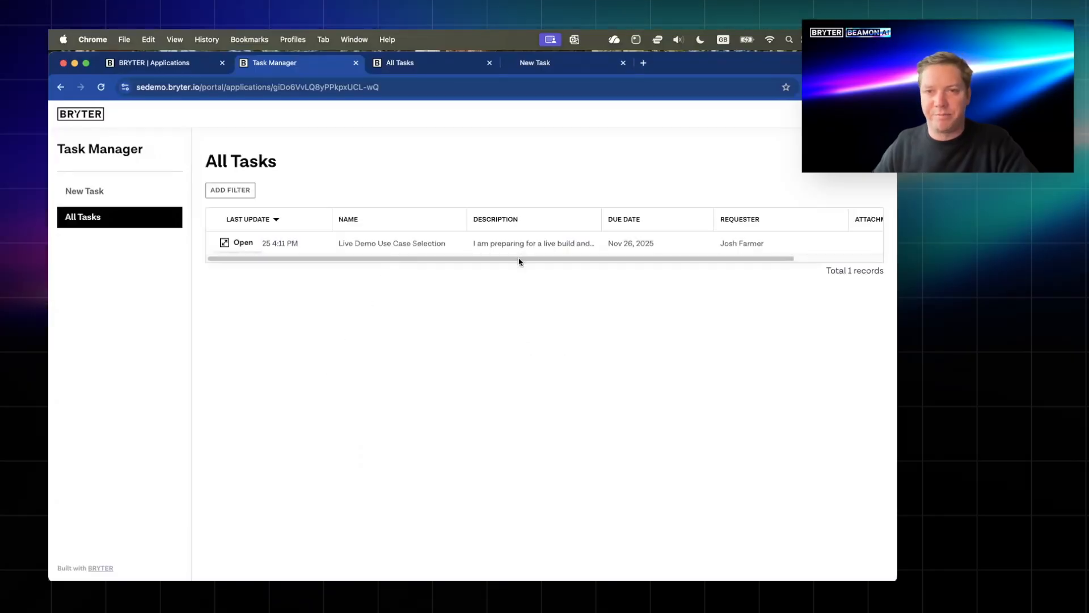
pyautogui.moveTo(520, 261); pyautogui.dragTo(382, 261)
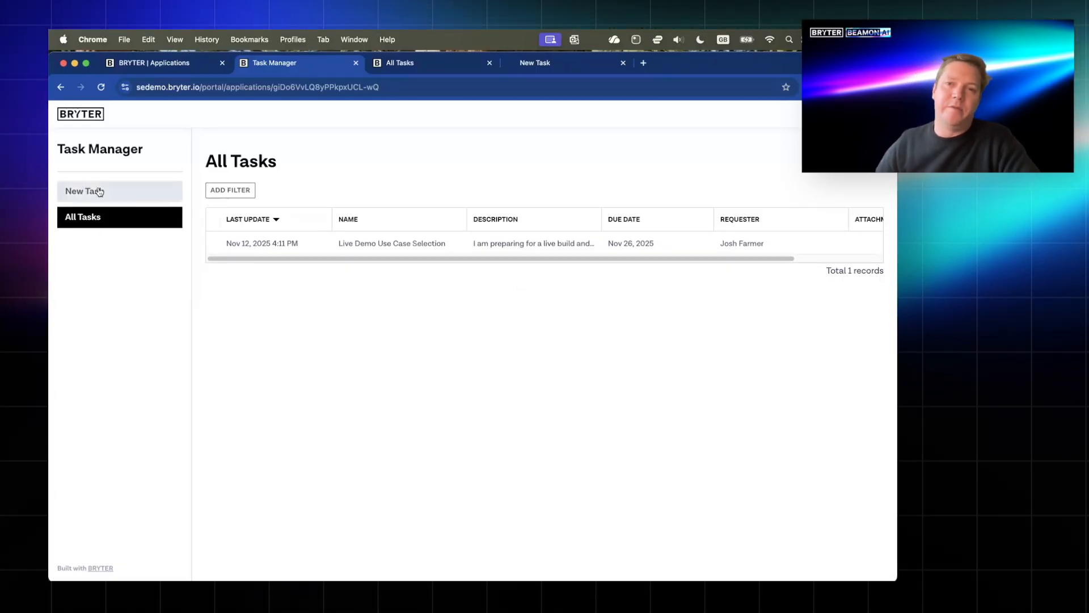
pyautogui.moveTo(734, 252)
pyautogui.moveTo(716, 248); pyautogui.dragTo(788, 249)
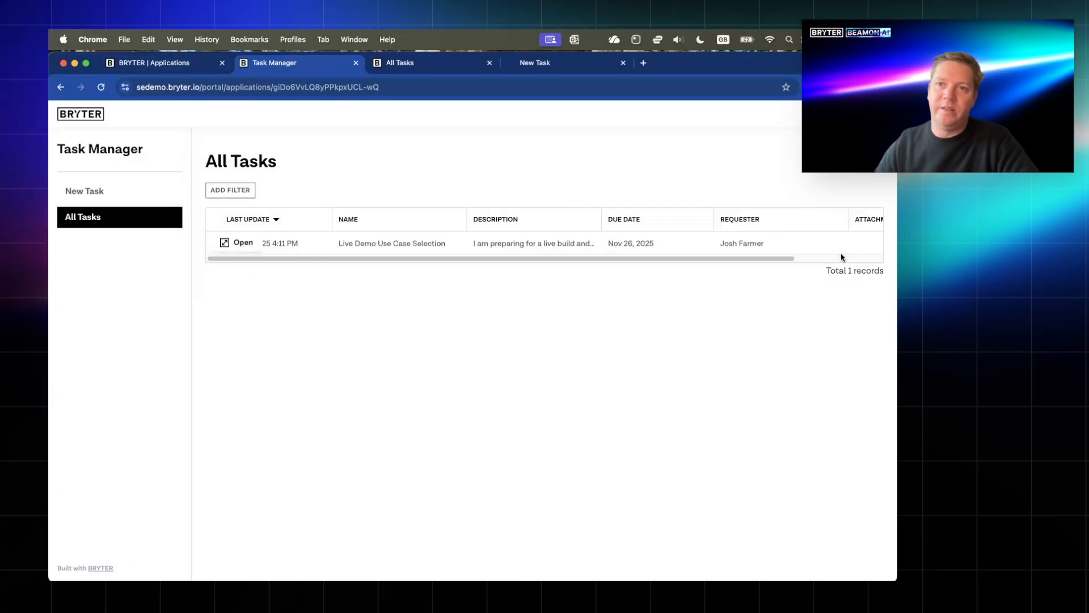
# - Return to the Task Manager application's components in the editor and create a module named "Review Task"
pyautogui.click(177, 63)
pyautogui.scroll(2, 283, 227)
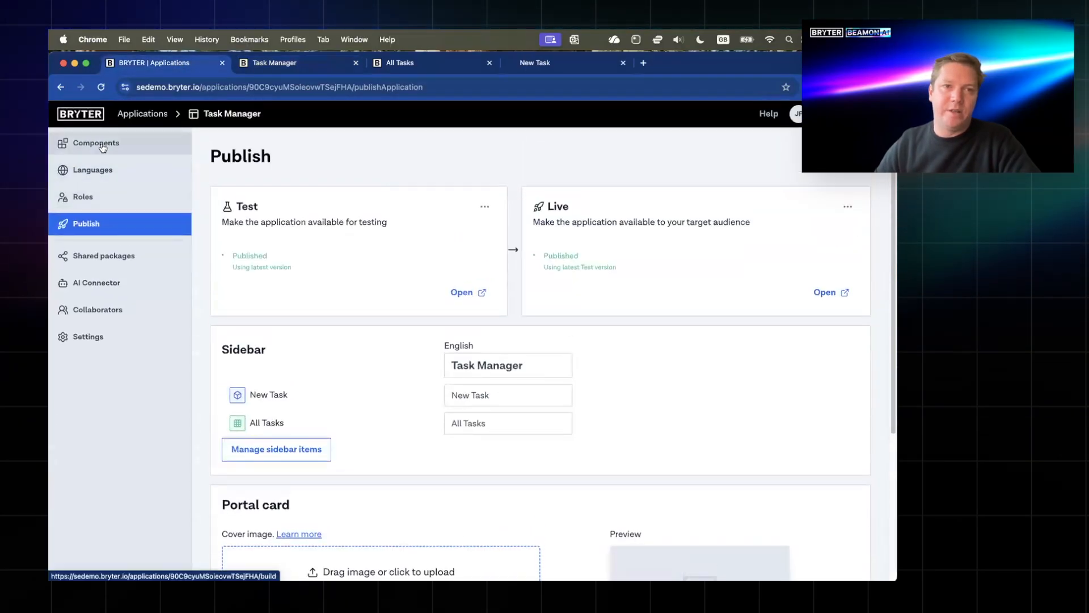
pyautogui.click(102, 148)
pyautogui.click(847, 278)
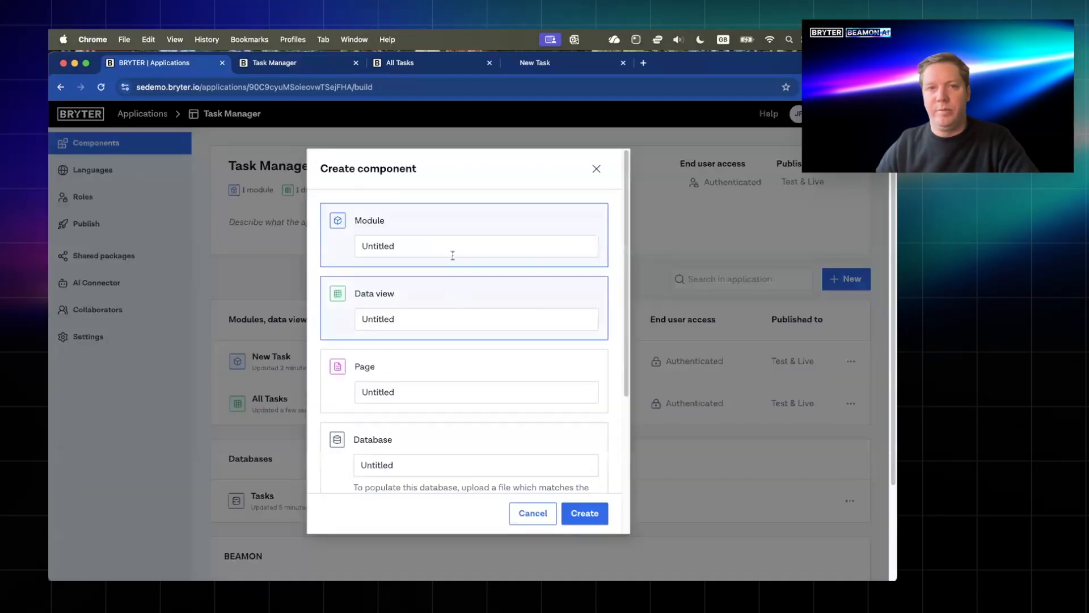
pyautogui.click(450, 248)
pyautogui.write('Review T')
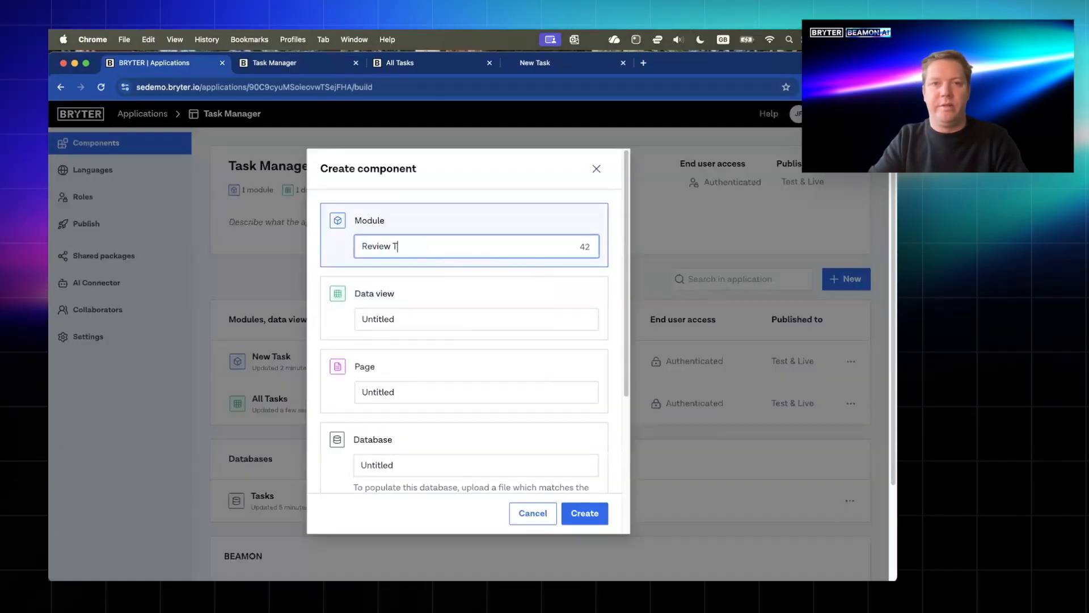
pyautogui.write('ask')
pyautogui.click(577, 510)
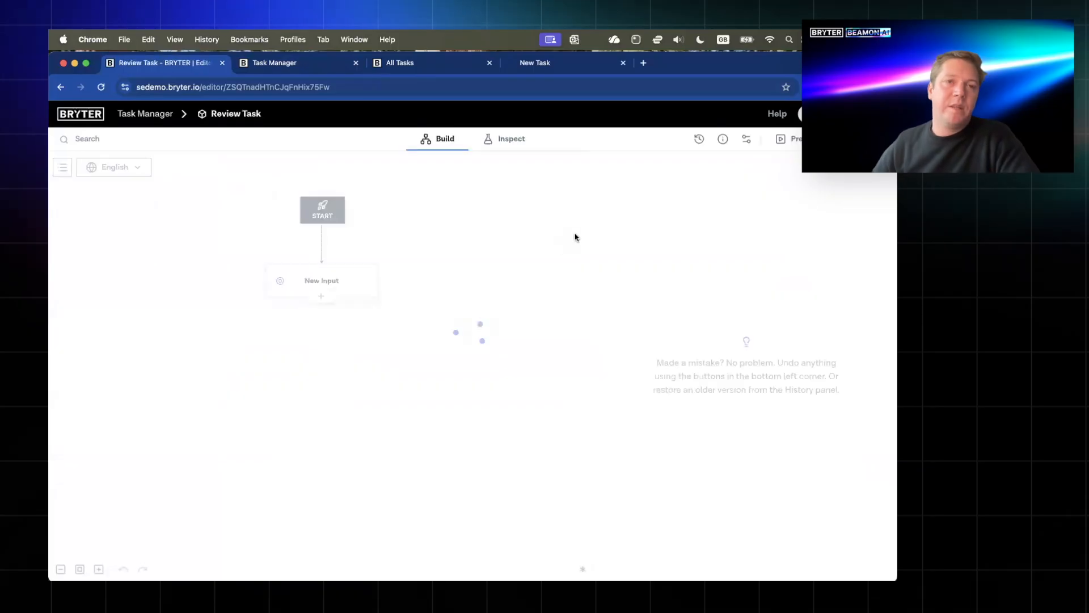
# - Insert a "Read from a database" action directly after Start and connect it to the Tasks database
pyautogui.click(330, 238)
pyautogui.click(355, 278)
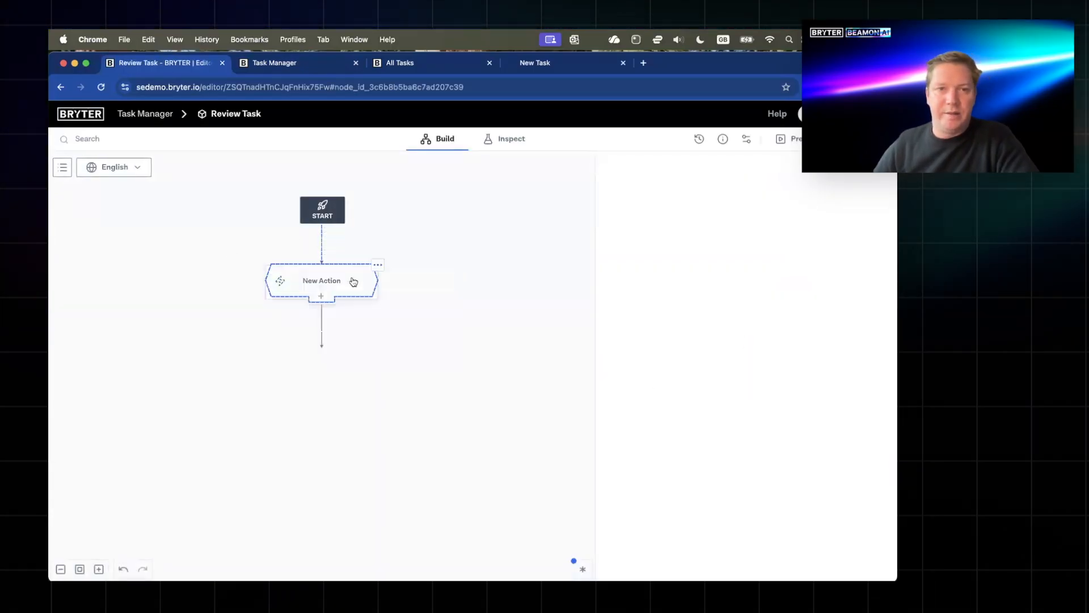
pyautogui.write('read')
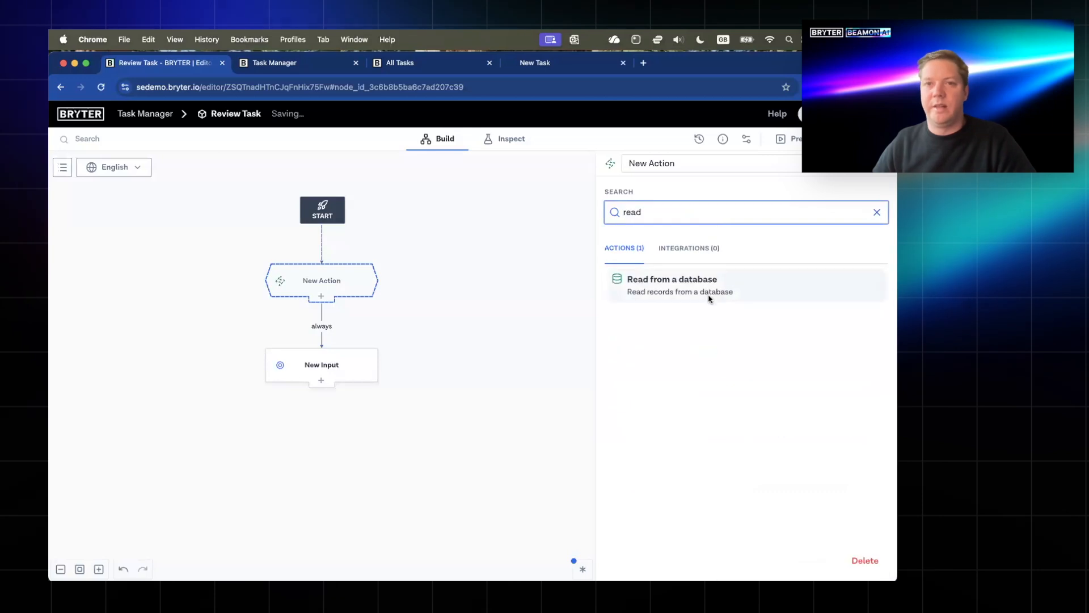
pyautogui.click(707, 290)
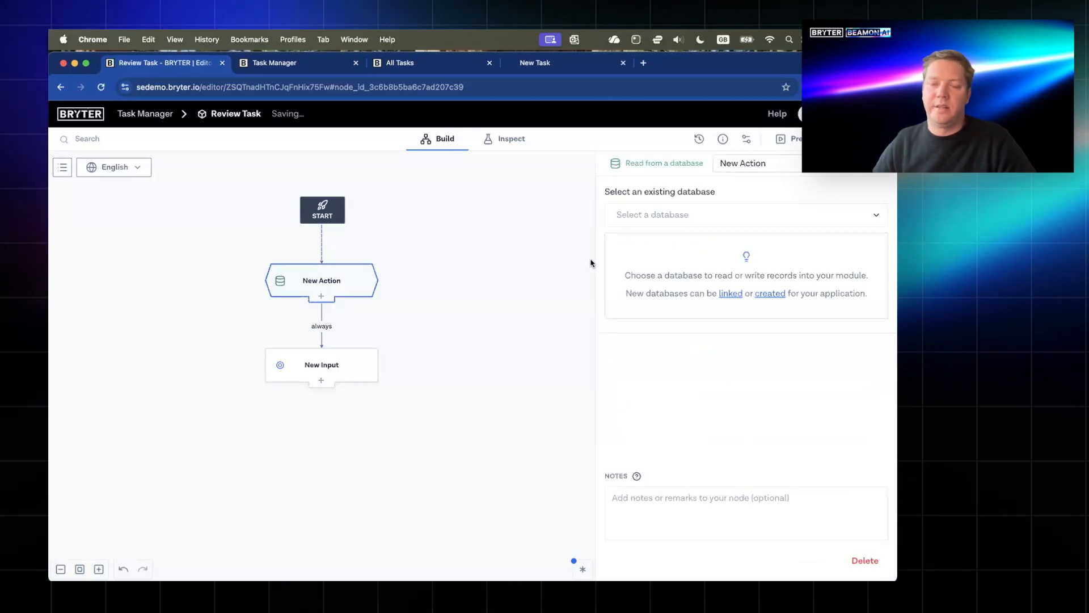
pyautogui.click(724, 215)
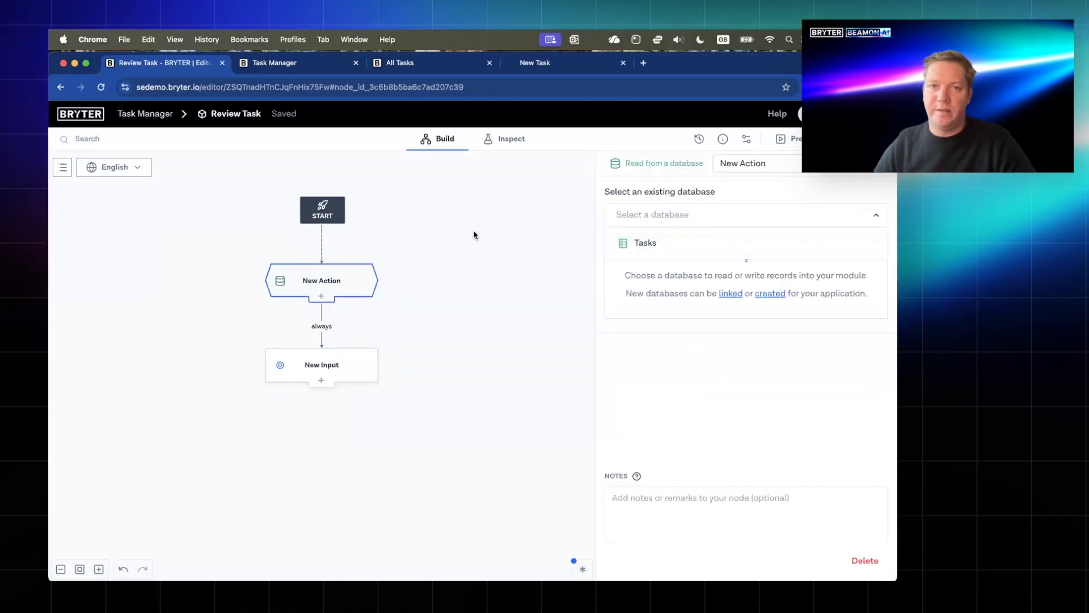
pyautogui.click(667, 243)
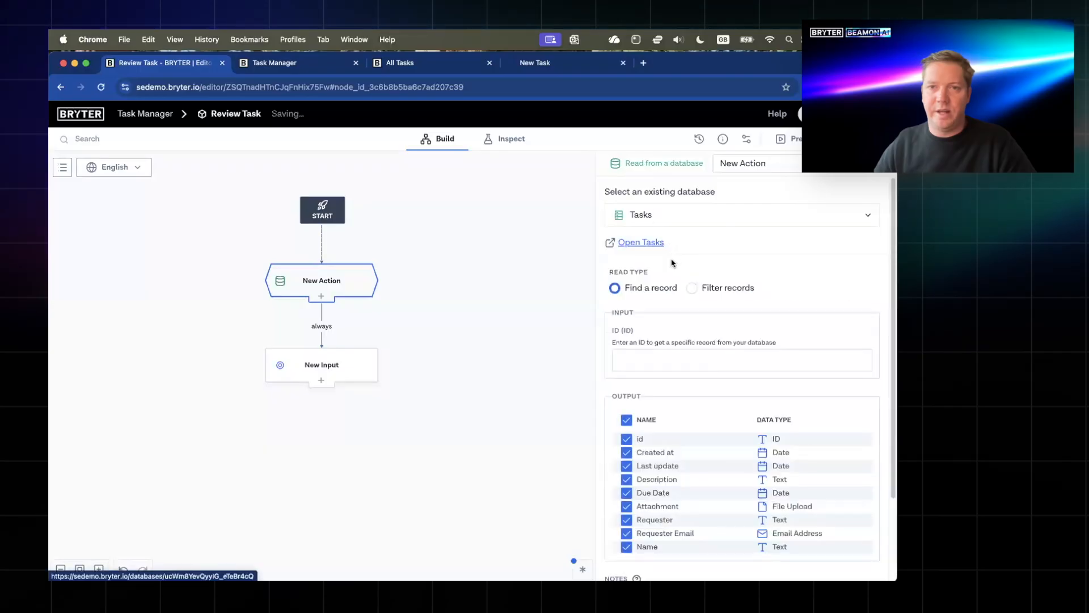
# - Rename the database read action as "Get Task Information"
pyautogui.click(748, 162)
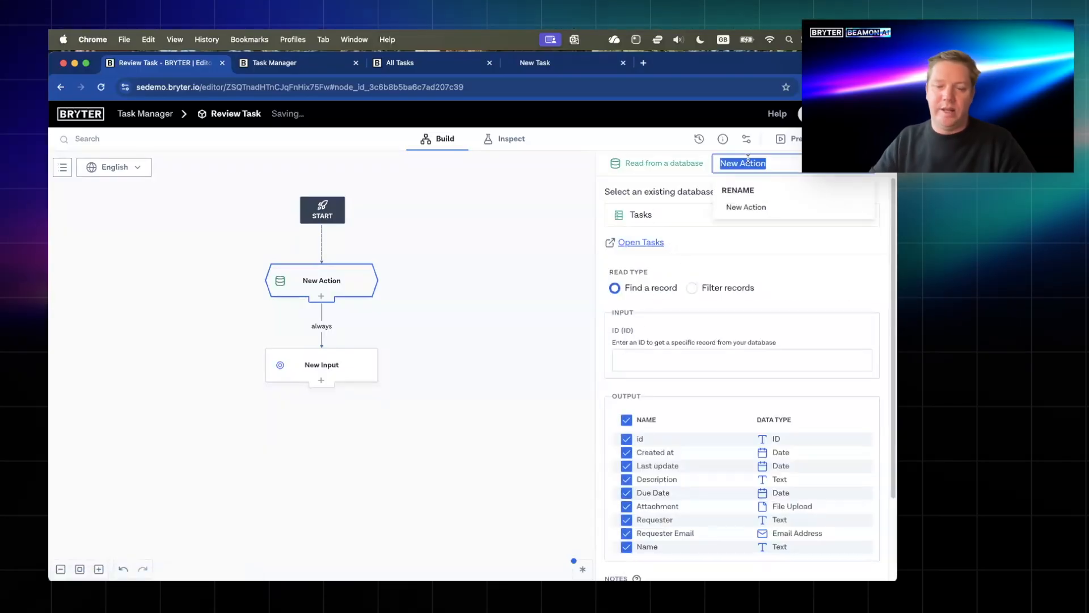
pyautogui.write('Get Task')
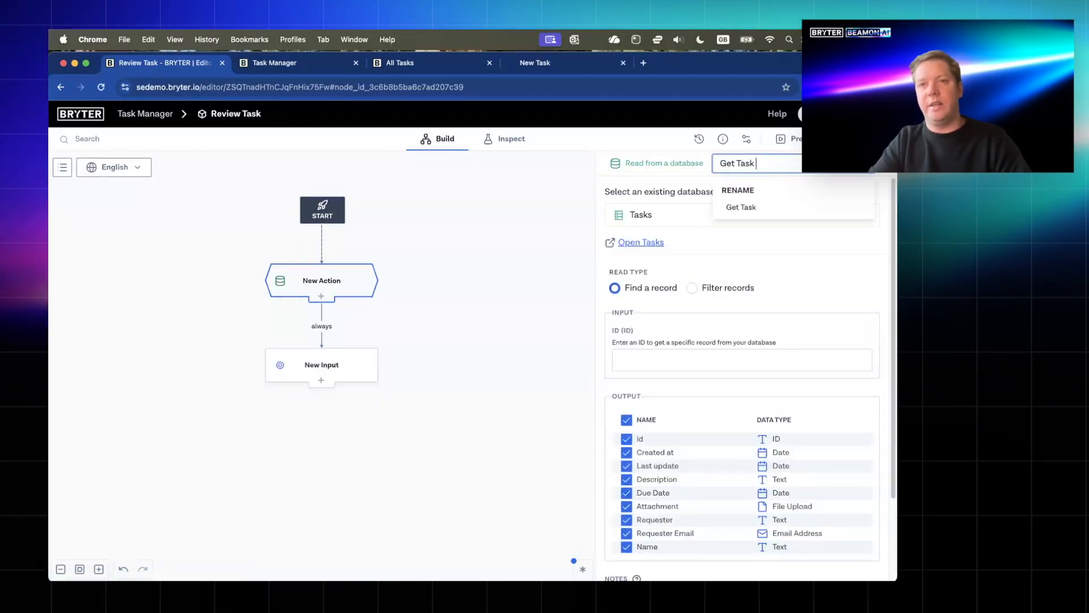
pyautogui.write(' Information')
pyautogui.press('Return')
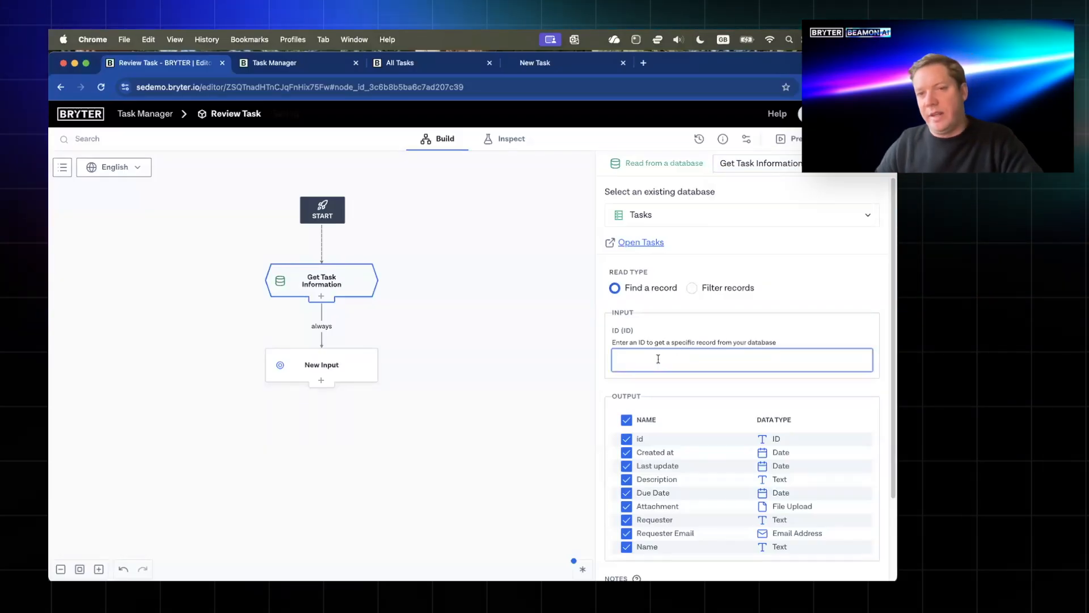
pyautogui.click(638, 361)
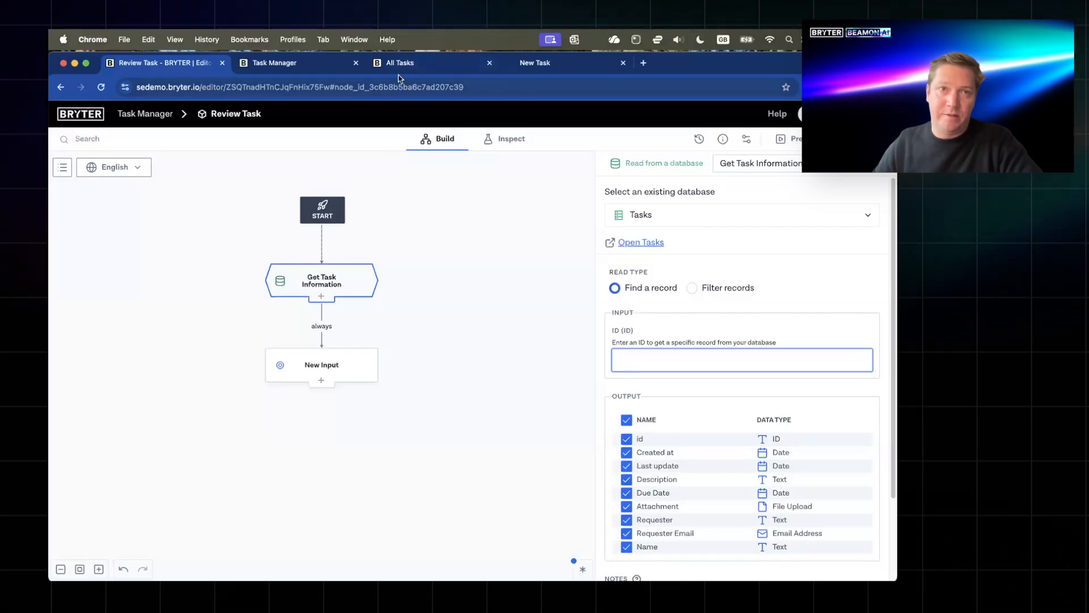
# - Open the Task Manager application's overview in a separate browser tab, and return to the Review Task module
pyautogui.click(281, 64)
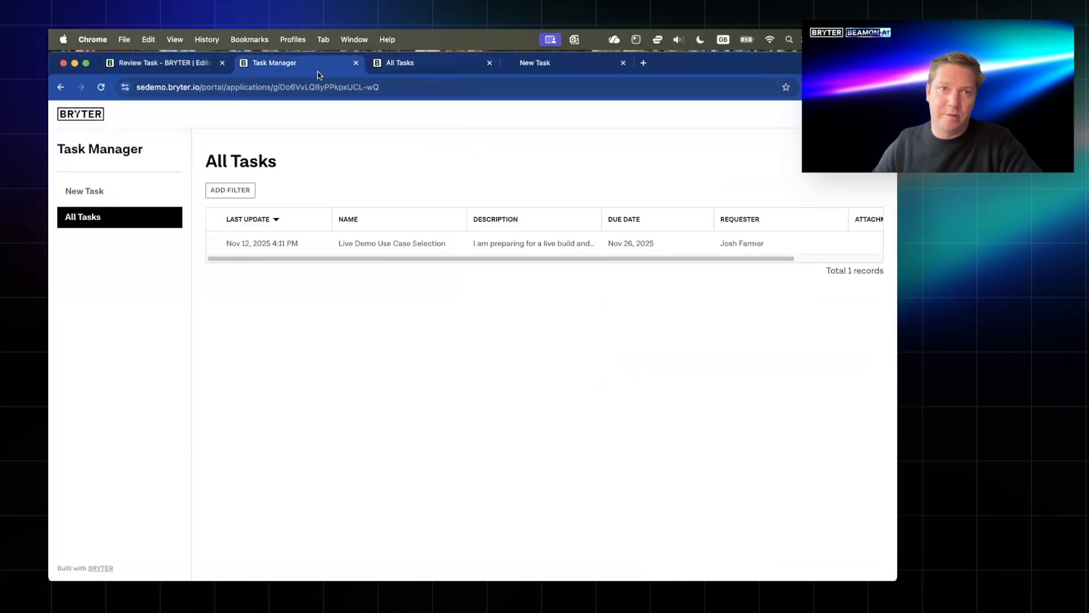
pyautogui.click(398, 64)
pyautogui.click(535, 64)
pyautogui.click(156, 65)
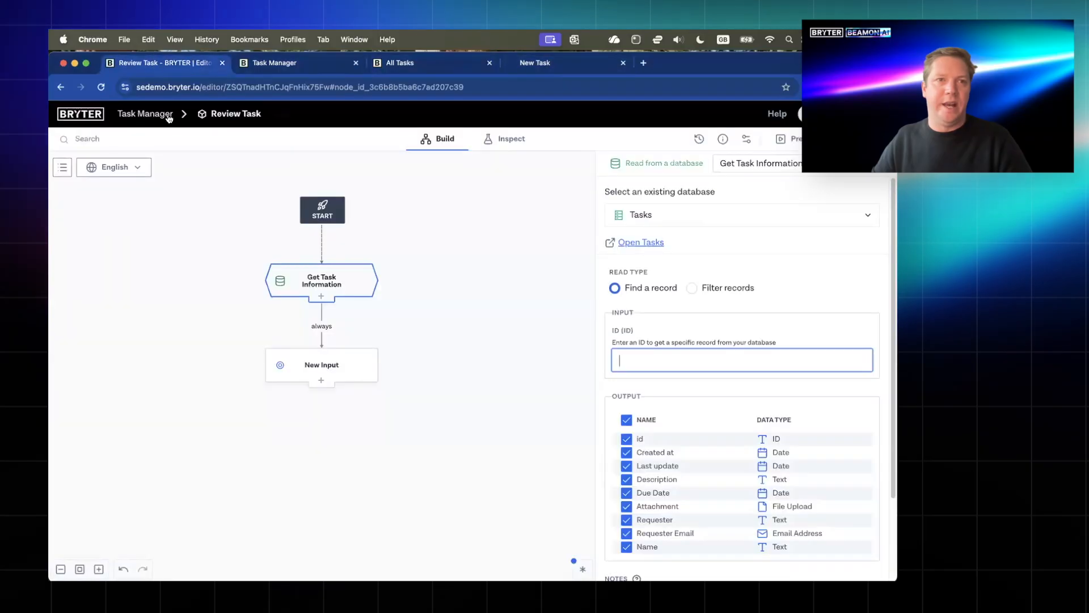
pyautogui.keyDown('super'); pyautogui.click(167, 116); pyautogui.keyUp('super')
pyautogui.click(273, 65)
pyautogui.click(183, 60)
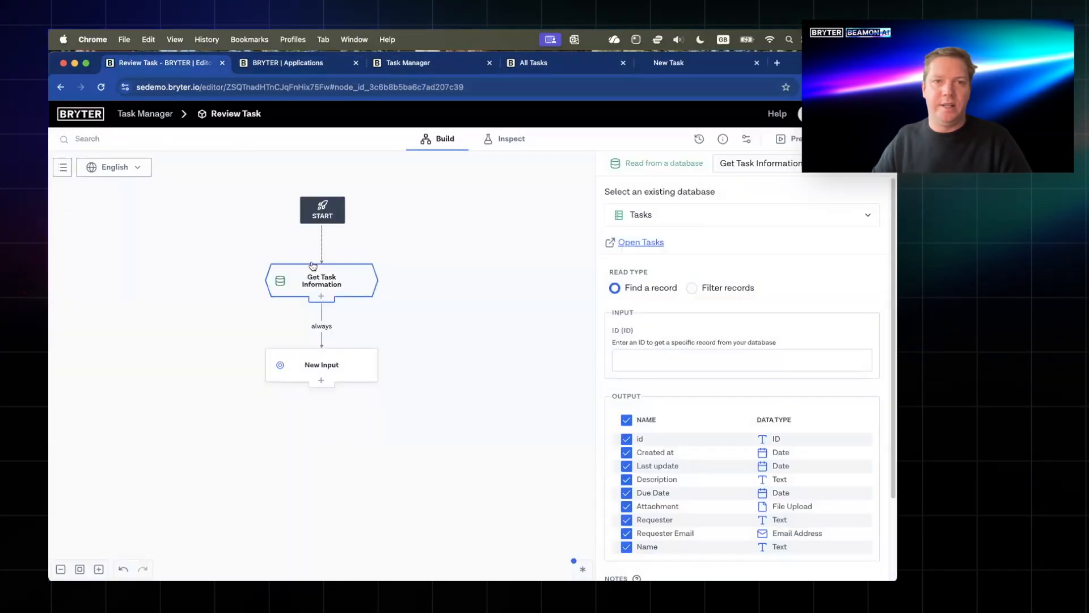
# - Open the Tasks database from the read action, switch it to the Live environment and highlight the saved record's ID
pyautogui.click(639, 243)
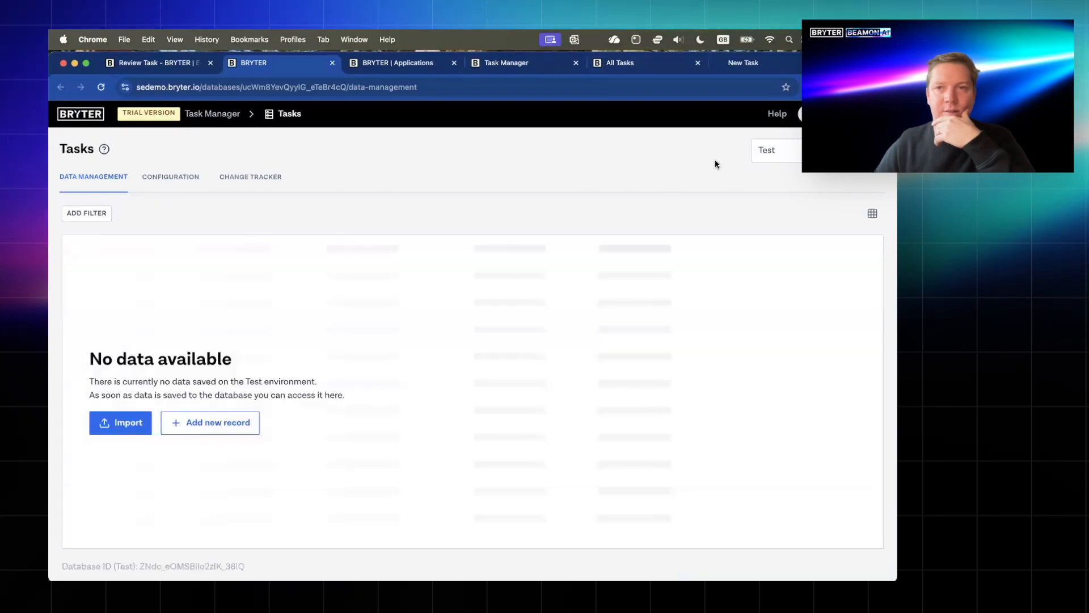
pyautogui.click(768, 151)
pyautogui.click(763, 198)
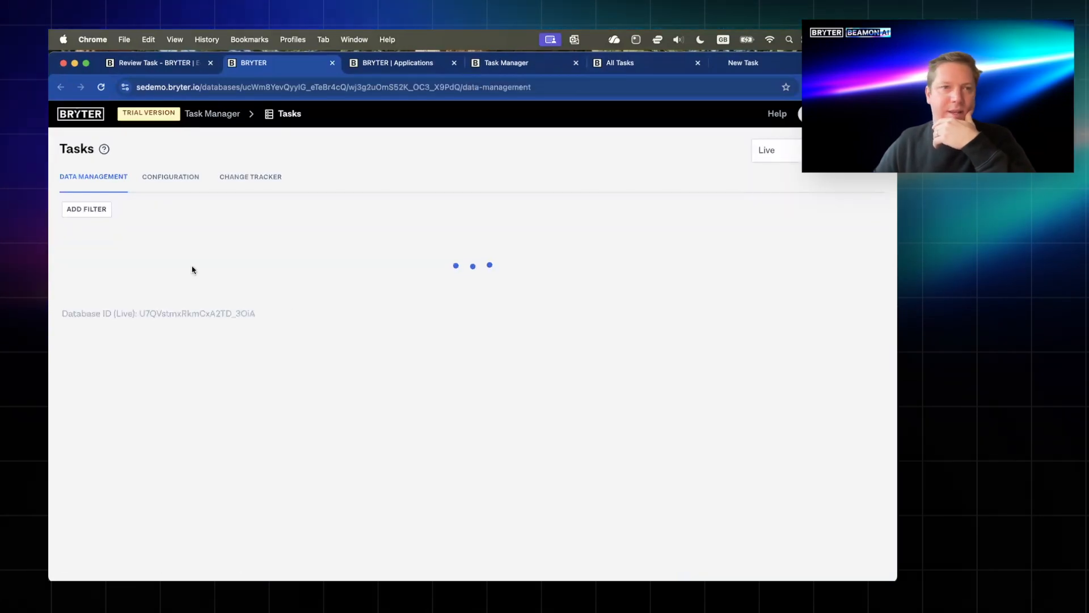
pyautogui.tripleClick(113, 271)
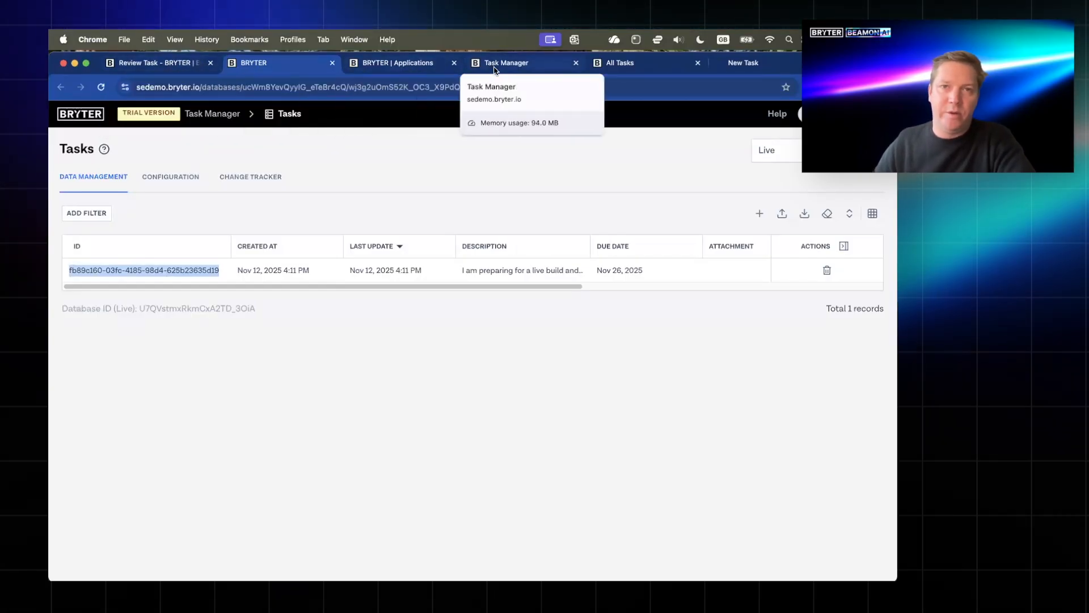
# - Add a start parameter to the Review Task module with both its name and API parameter name set to "id"
pyautogui.click(165, 66)
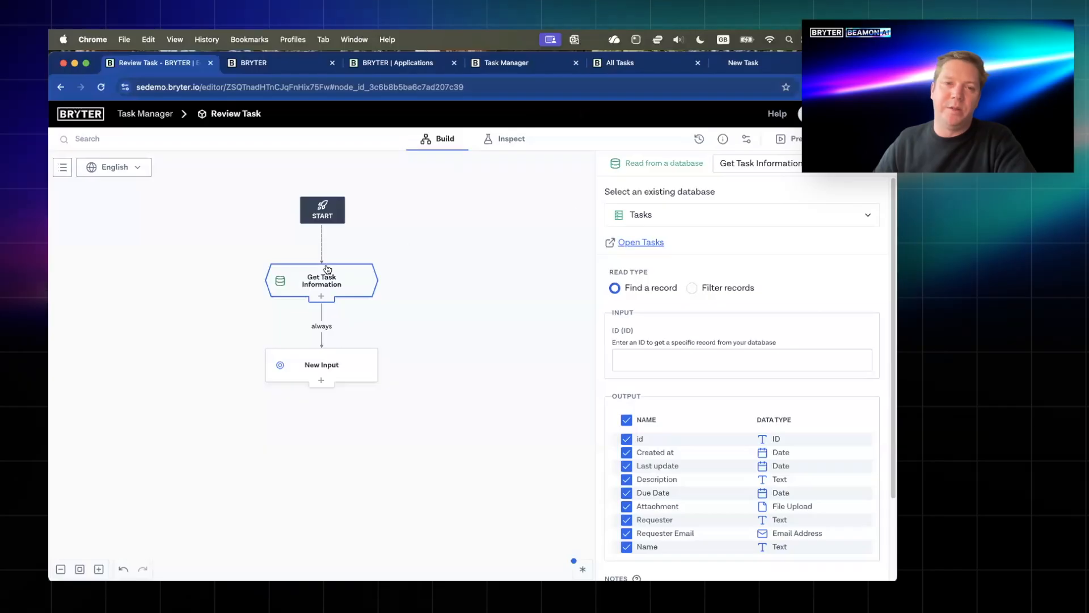
pyautogui.click(313, 219)
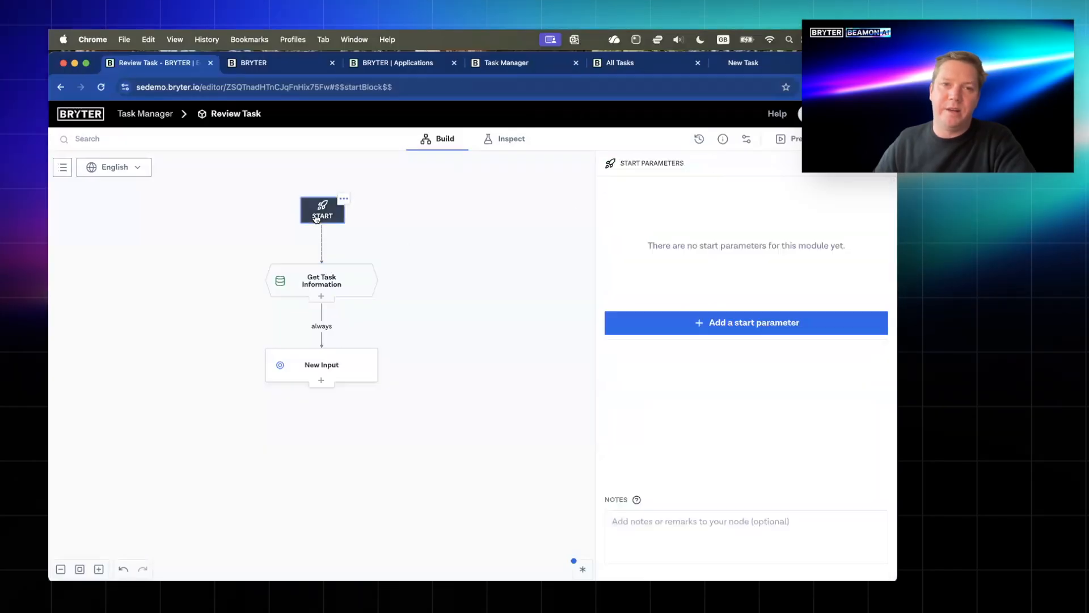
pyautogui.click(703, 321)
pyautogui.tripleClick(702, 265)
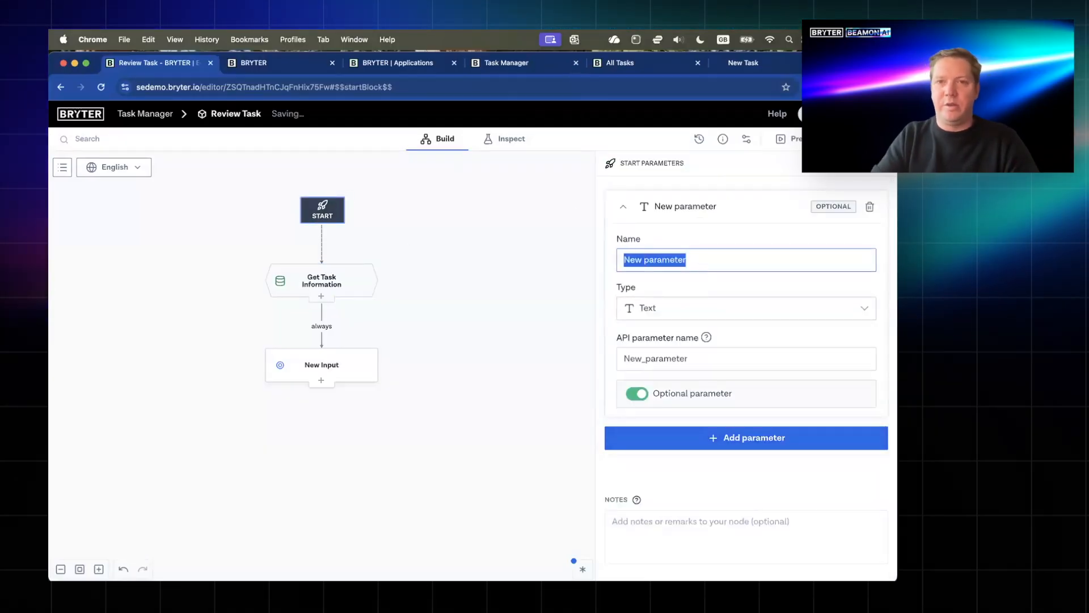
pyautogui.write('id')
pyautogui.doubleClick(668, 358)
pyautogui.write('id')
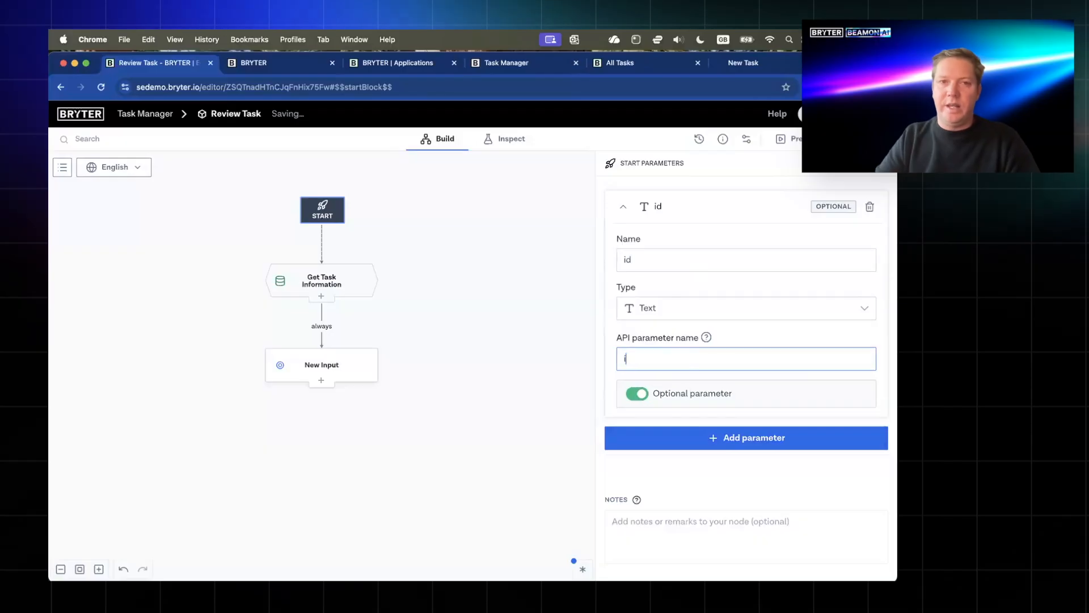
# - Set the record ID input of the Get Task Information read action to the start parameter "id"
pyautogui.click(342, 286)
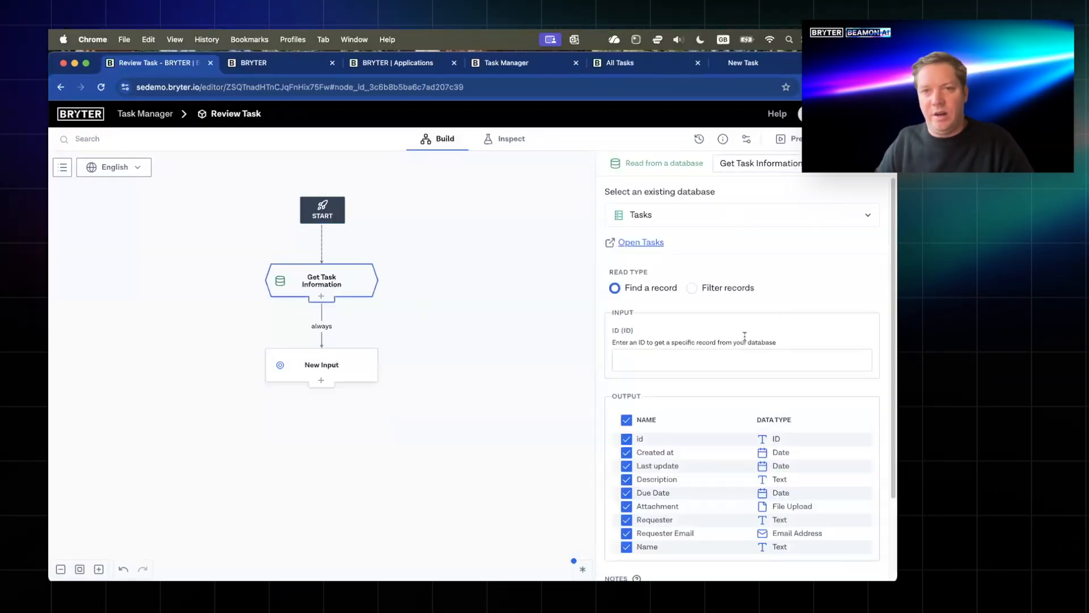
pyautogui.click(703, 362)
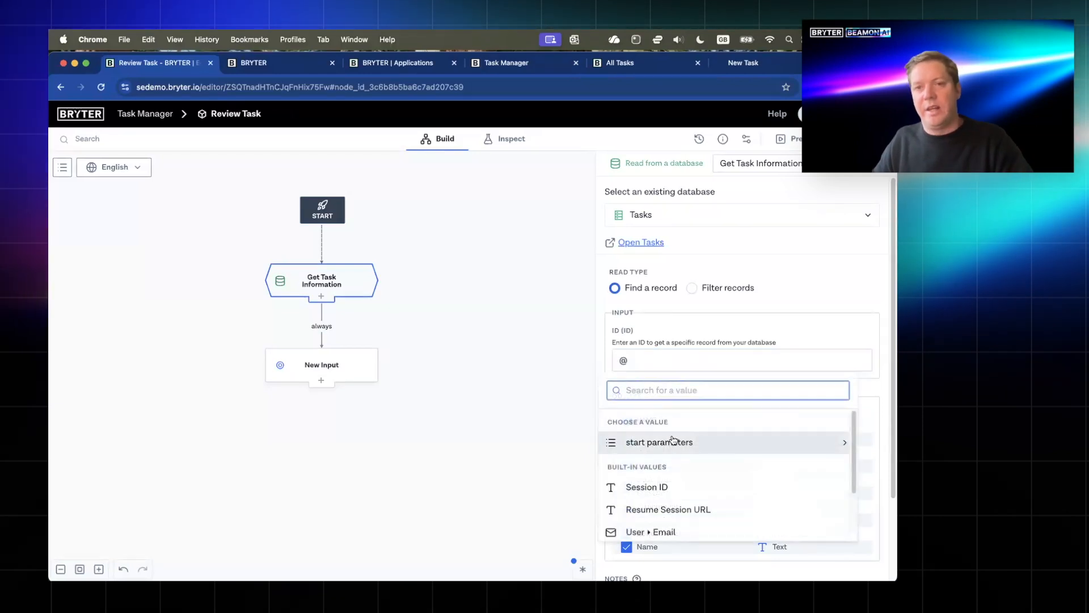
pyautogui.click(651, 440)
pyautogui.click(641, 438)
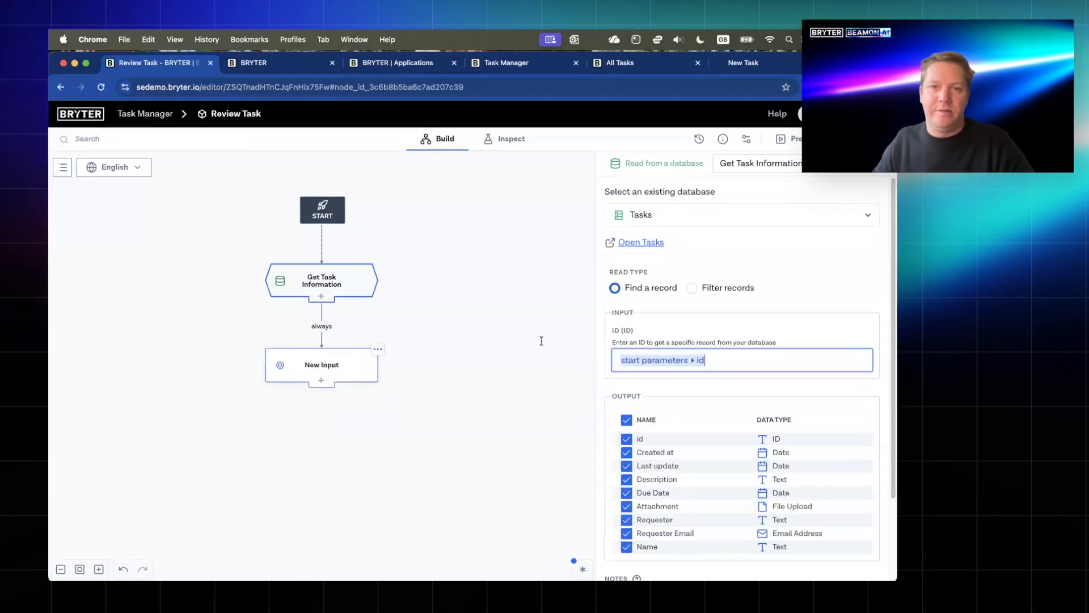
# - Insert the Get Task Information Name value into the New Input node's content and format it as Heading Large
pyautogui.click(344, 365)
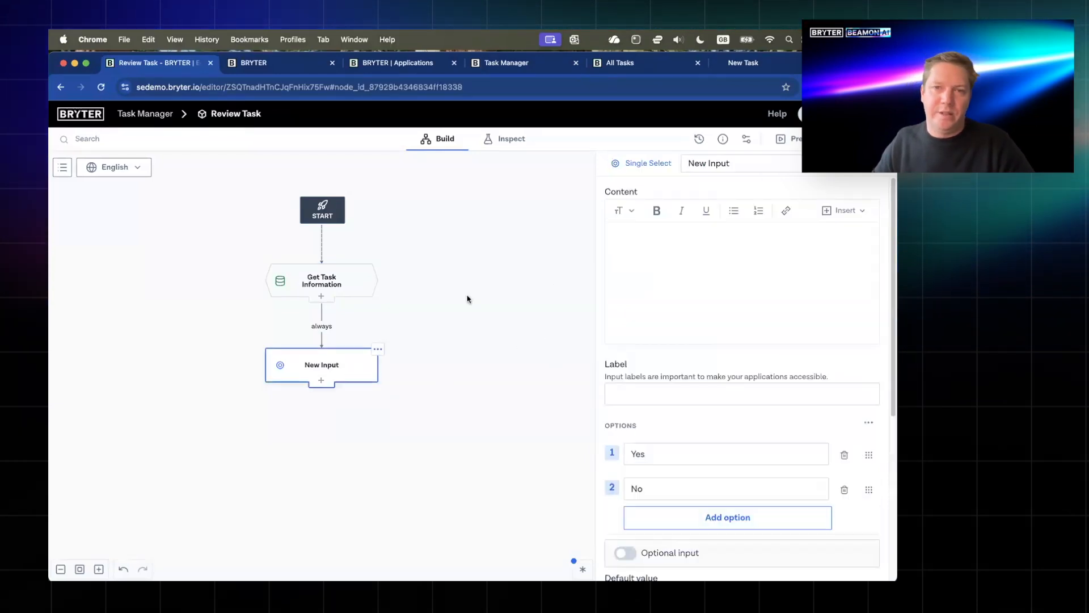
pyautogui.click(742, 246)
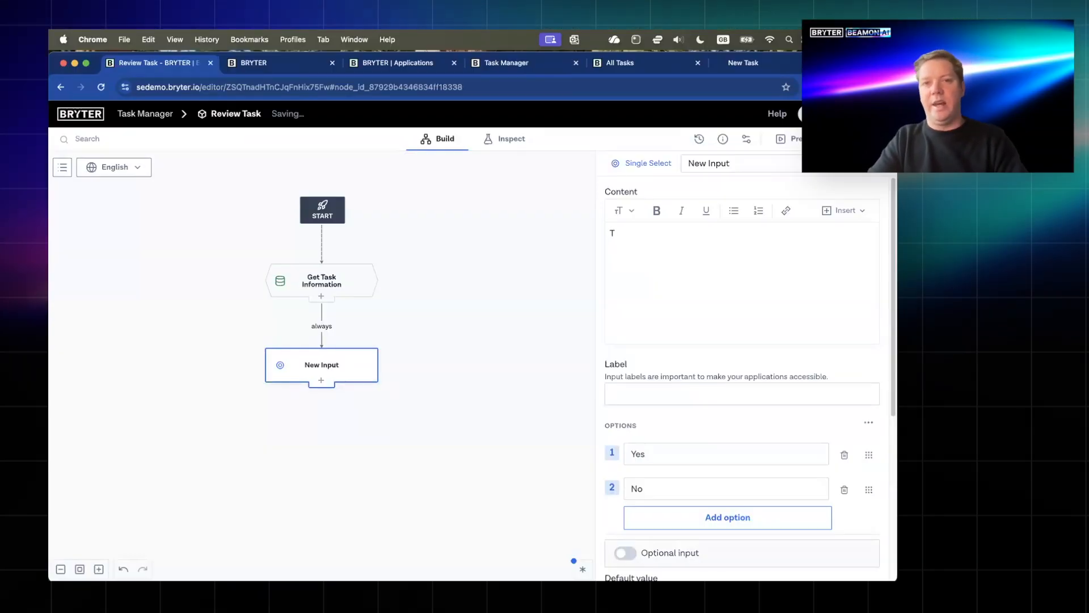
pyautogui.write('@')
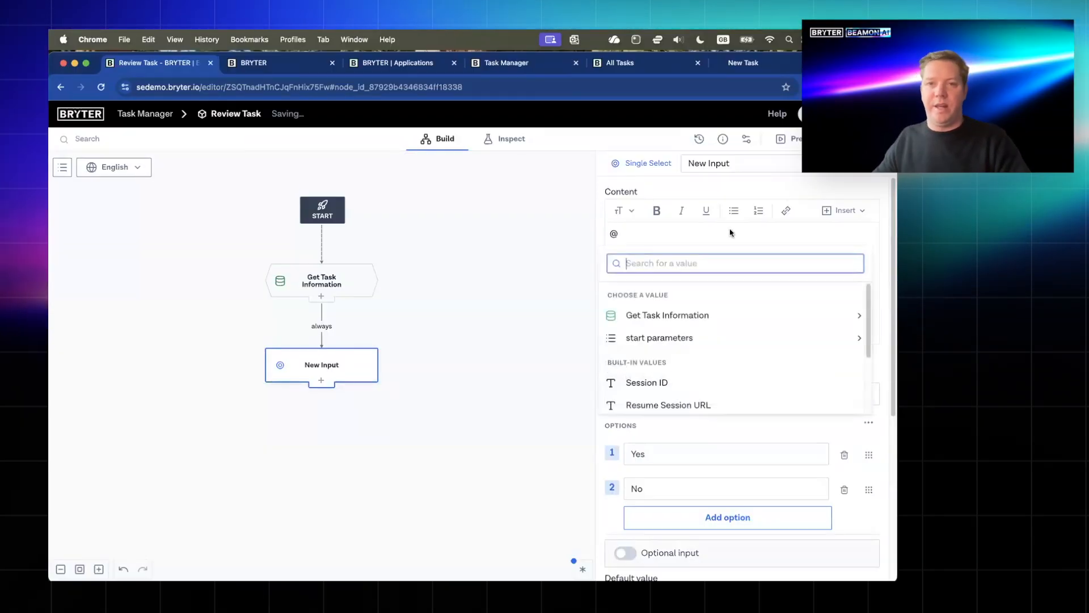
pyautogui.click(709, 315)
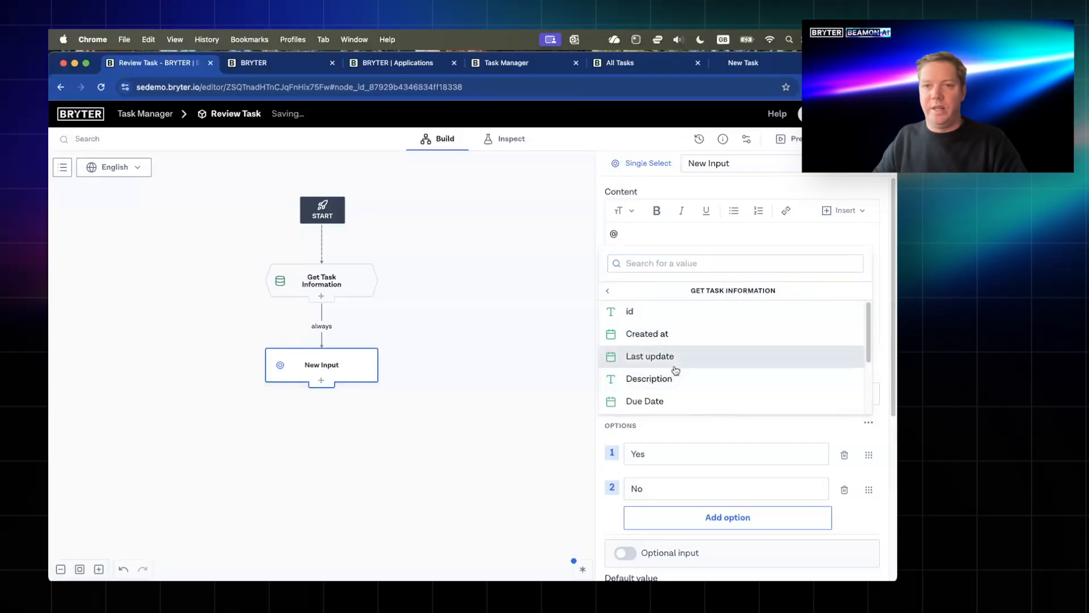
pyautogui.scroll(-4, 675, 372)
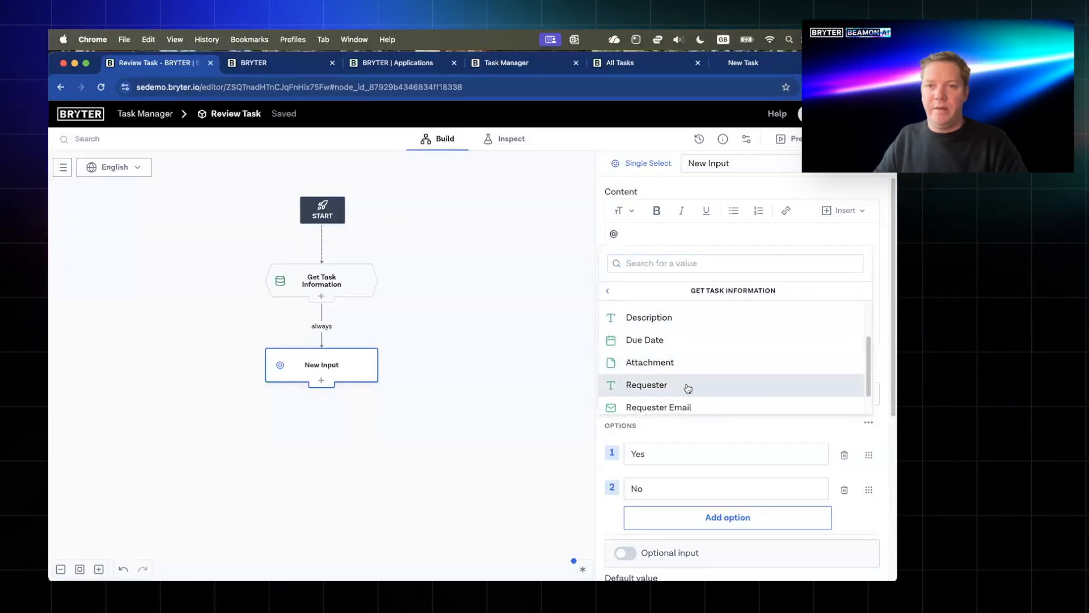
pyautogui.click(674, 403)
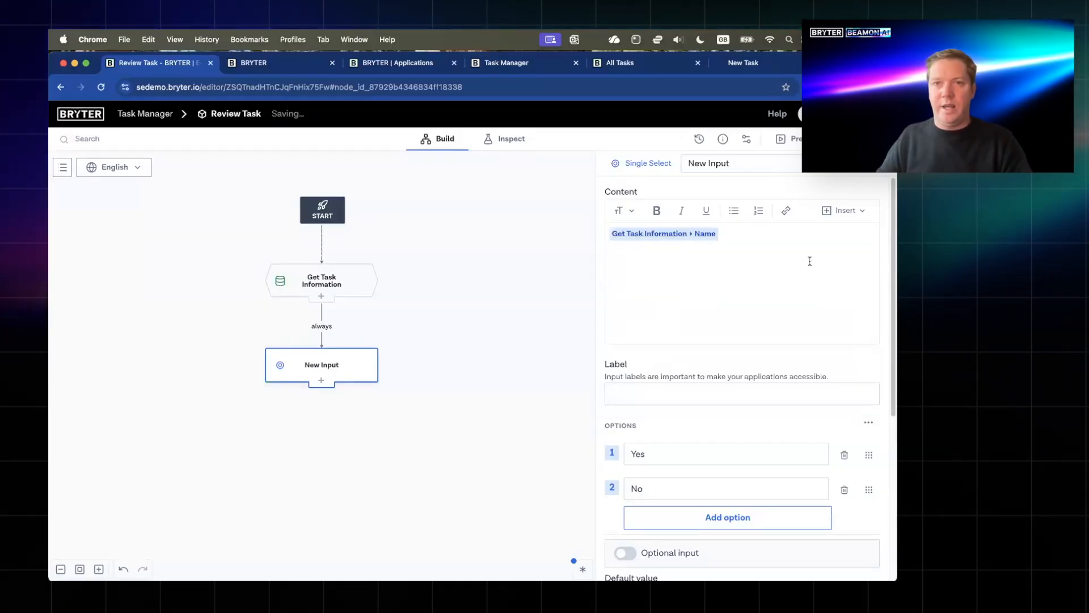
pyautogui.click(626, 210)
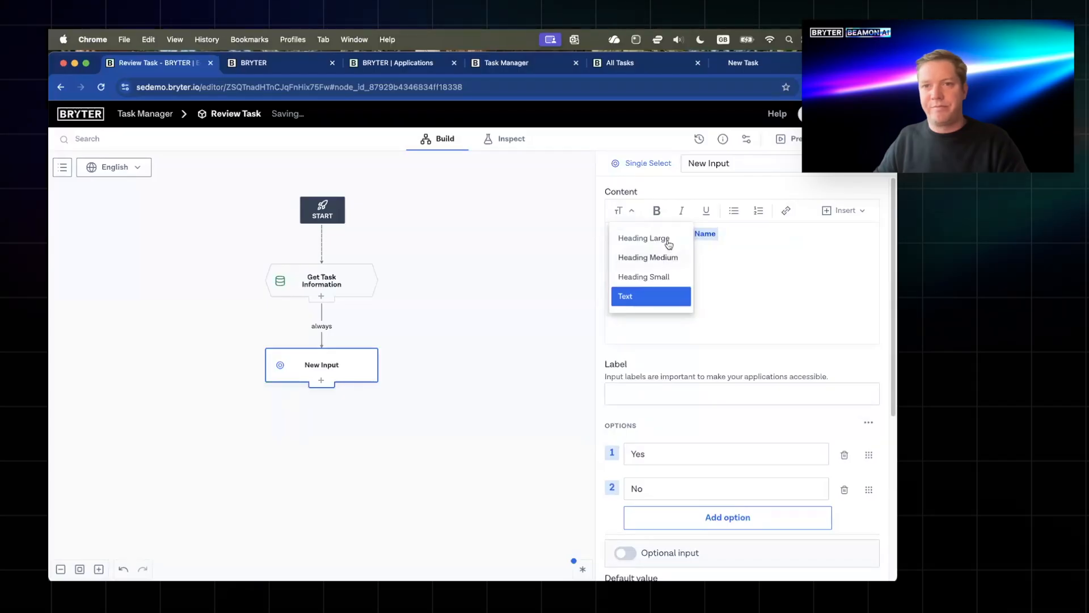
pyautogui.click(663, 239)
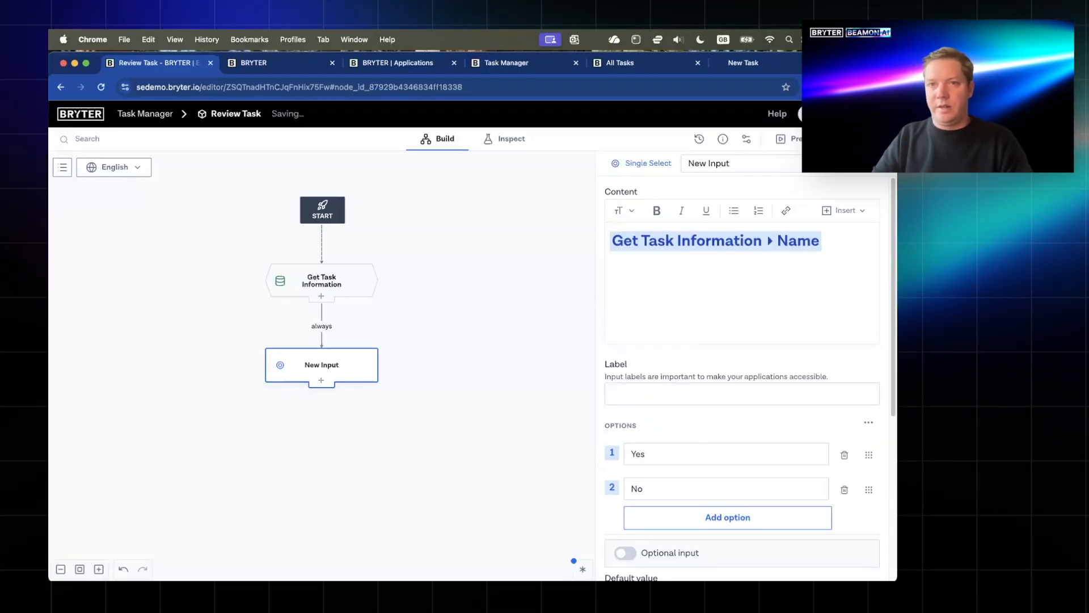
# - Add a "Description:" label below the name heading, with the Get Task Information Description value on the line beneath it
pyautogui.press('Return')
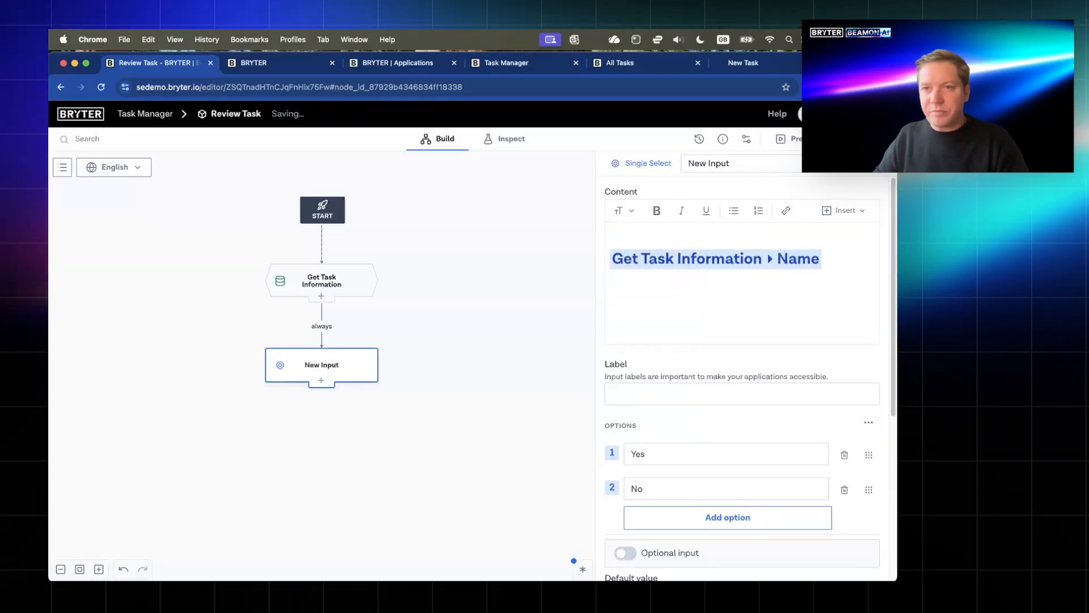
pyautogui.write('Des')
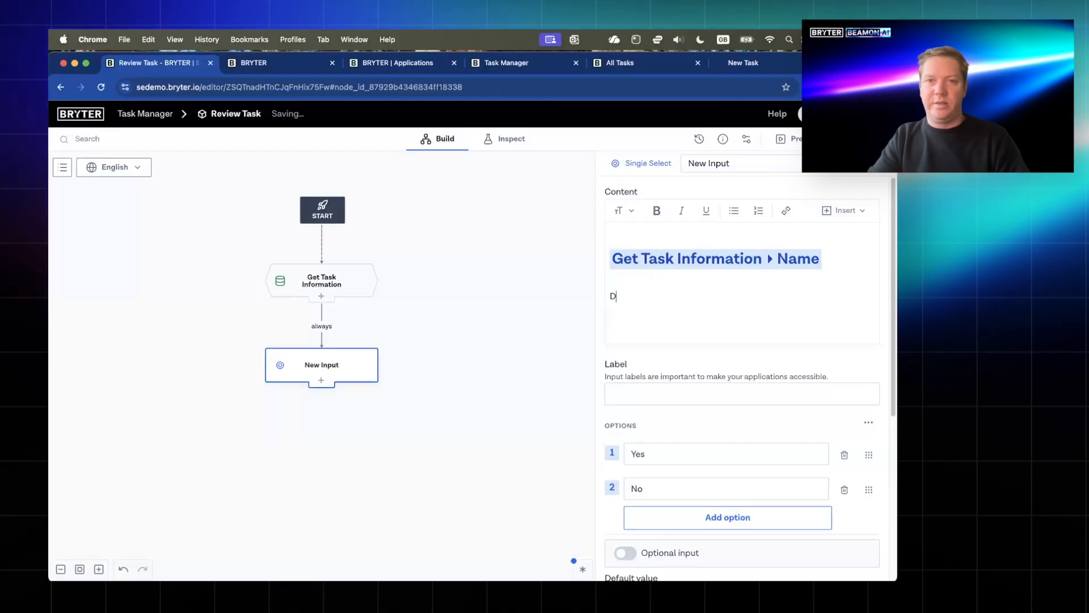
pyautogui.press('BackSpace')
pyautogui.press('BackSpace')
pyautogui.press('BackSpace')
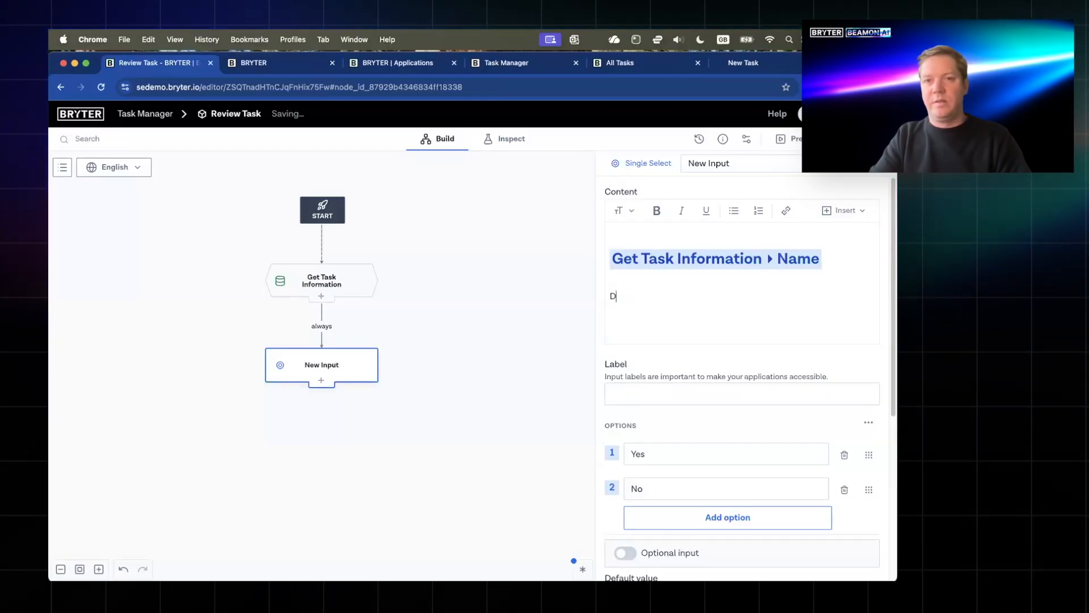
pyautogui.write('Description:')
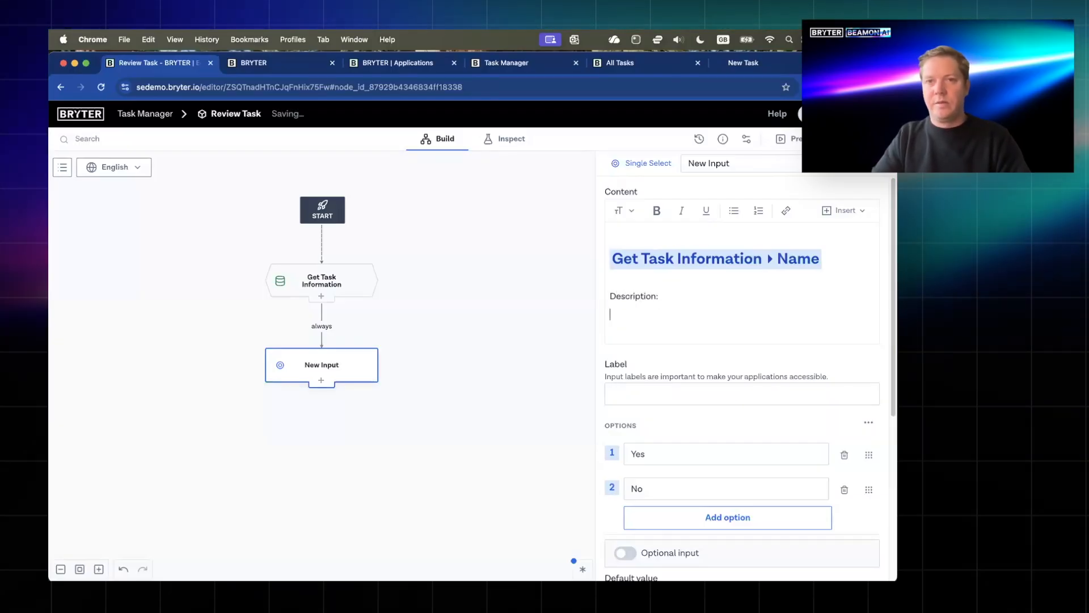
pyautogui.press('Return')
pyautogui.write('@des')
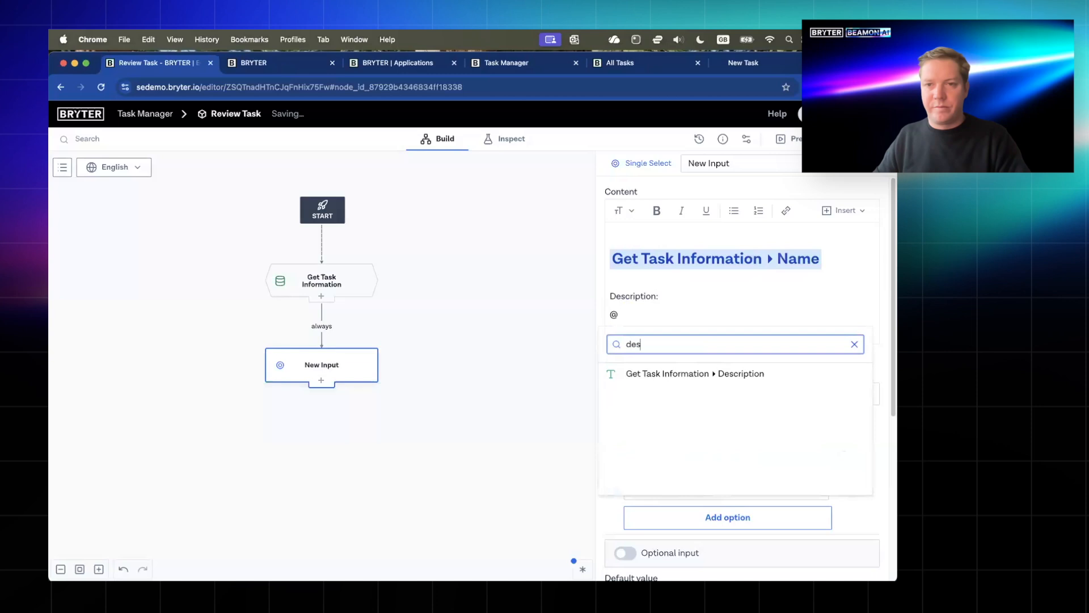
pyautogui.click(712, 374)
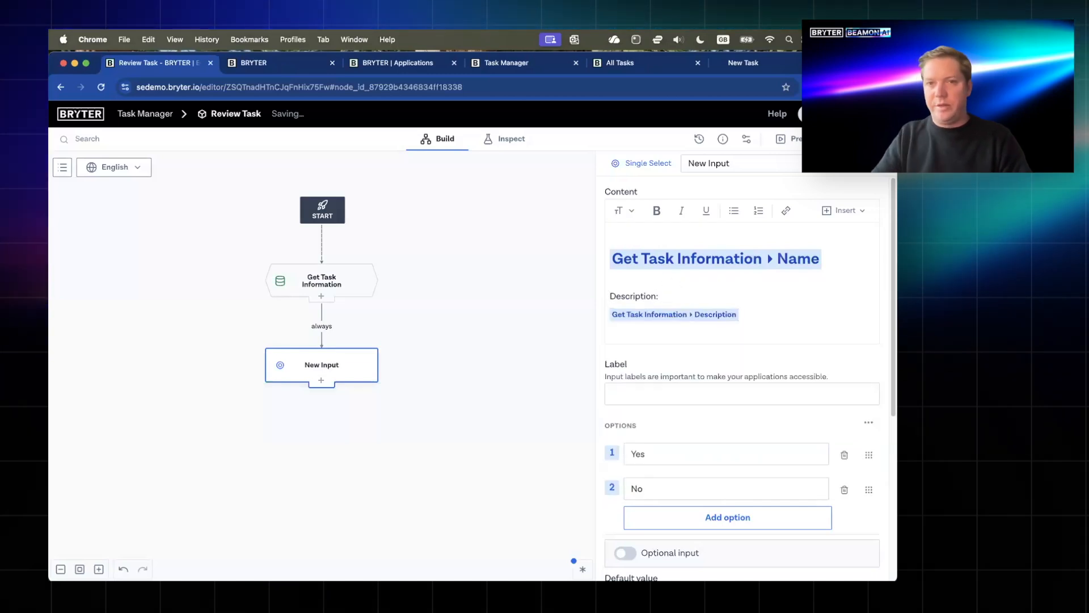
# - Add a "Due Date:" line with the Get Task Information Due Date value between the name heading and the description
pyautogui.write('Due D')
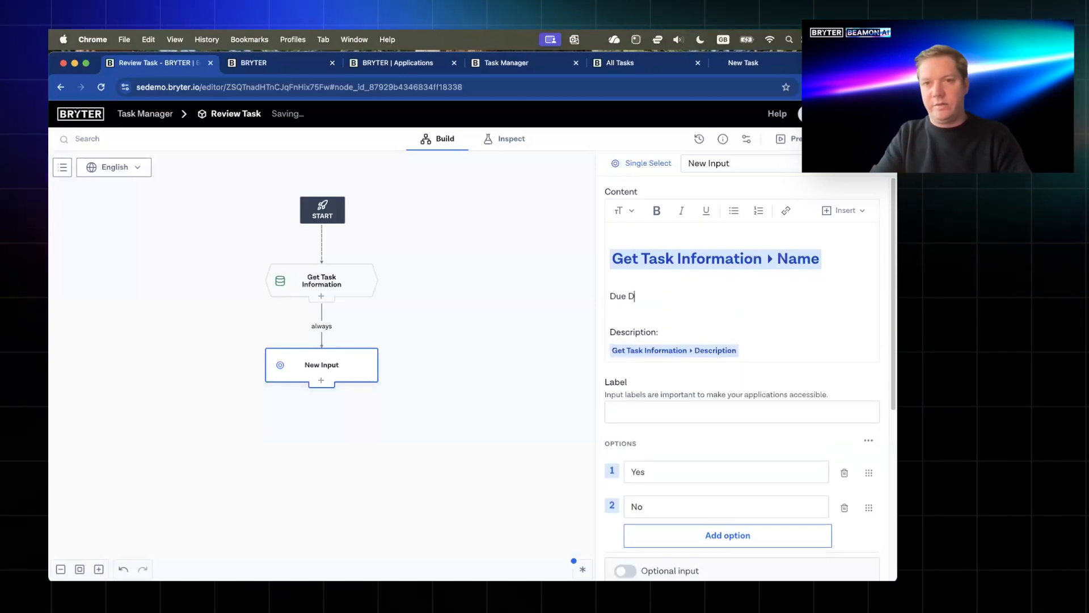
pyautogui.write('ate: @due')
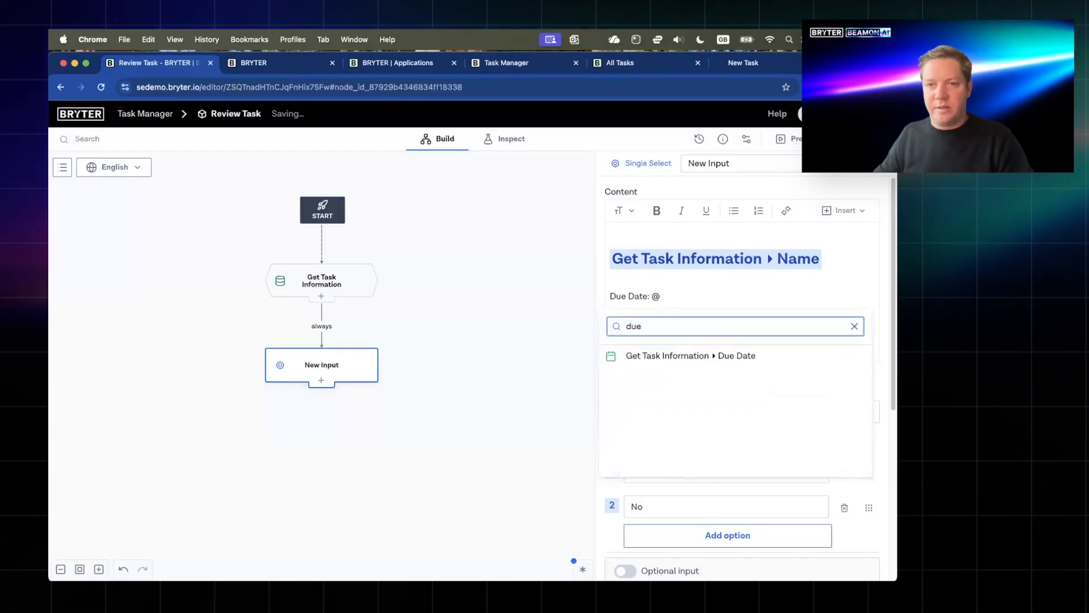
pyautogui.click(673, 356)
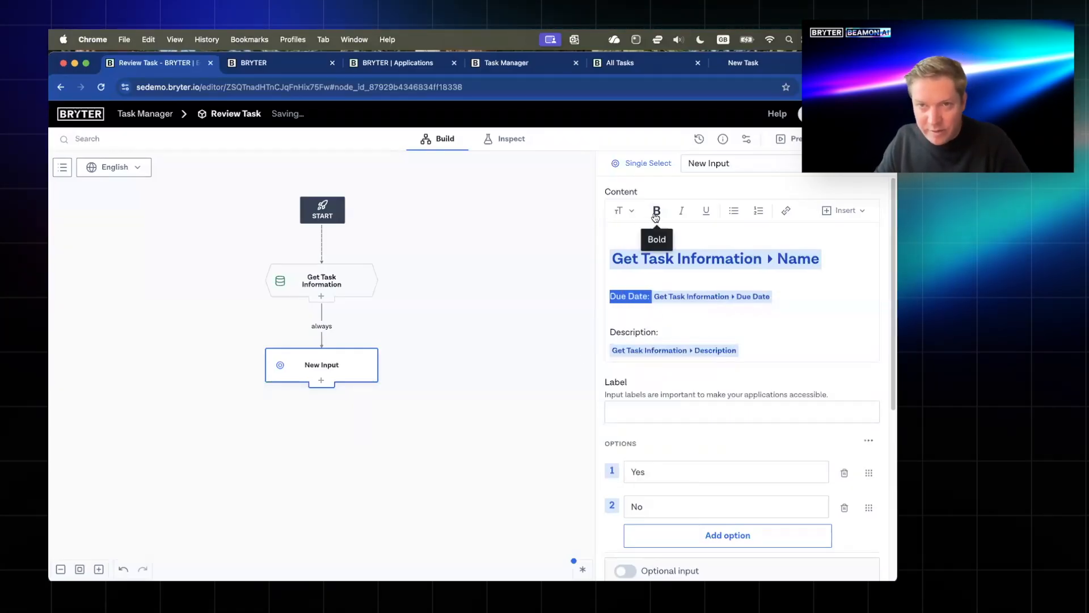
# - Make the "Due Date:" and "Description:" labels in the content bold
pyautogui.moveTo(663, 329); pyautogui.dragTo(610, 330)
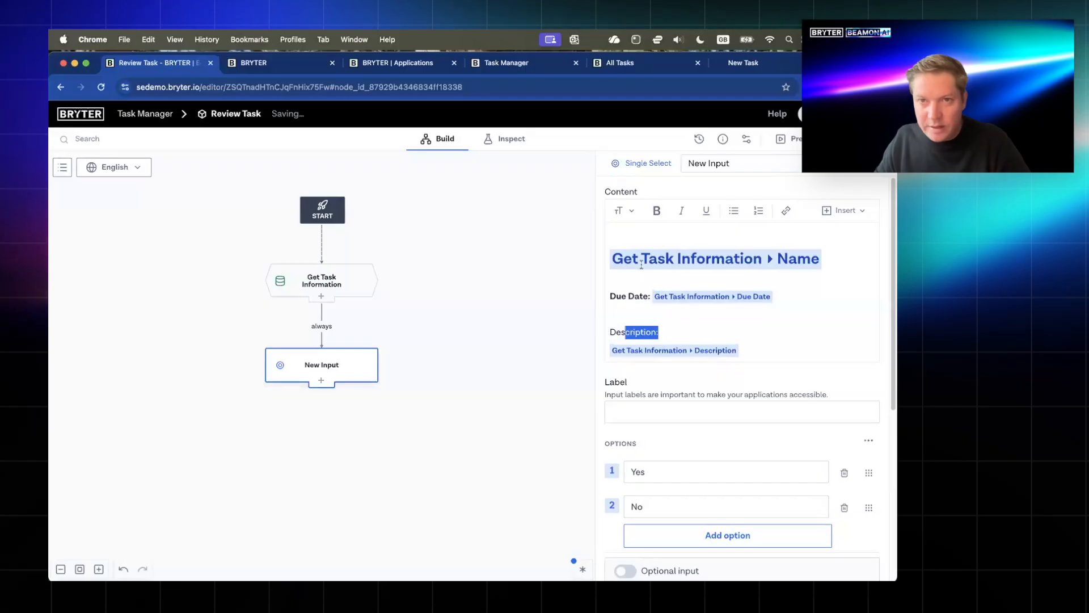
pyautogui.click(657, 210)
pyautogui.scroll(-1, 778, 340)
pyautogui.click(782, 331)
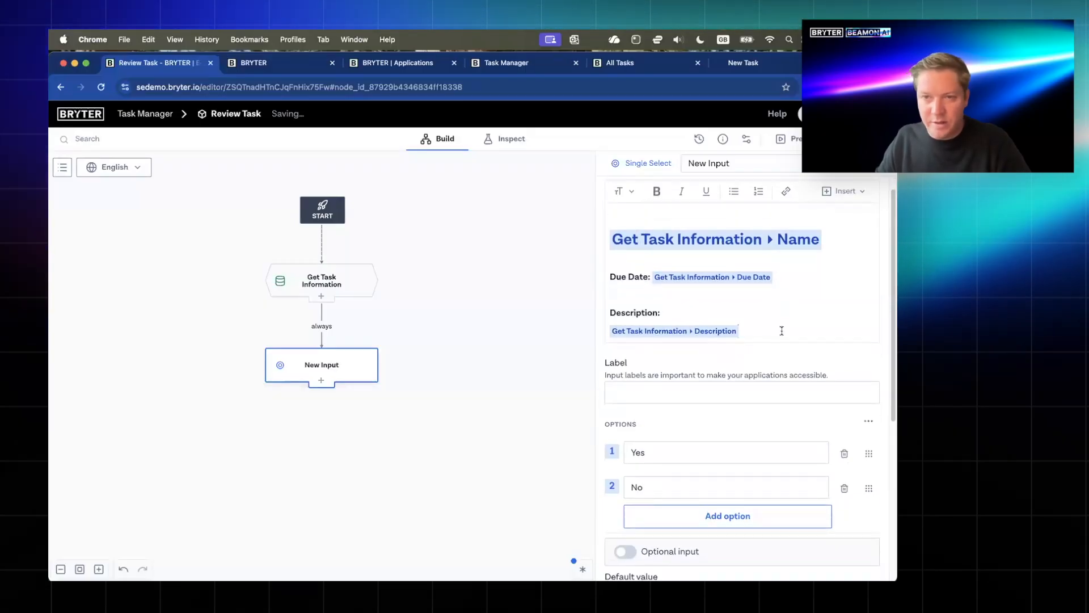
# - Add a "Requested by:" line with the Get Task Information Requester value directly under the due date
pyautogui.click(635, 290)
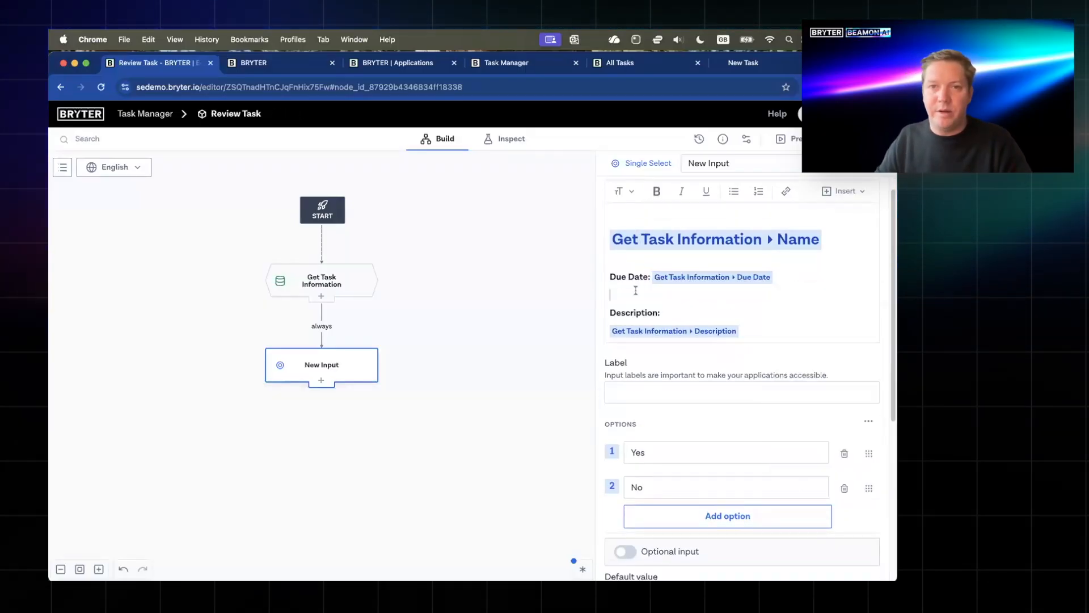
pyautogui.write('Requested ')
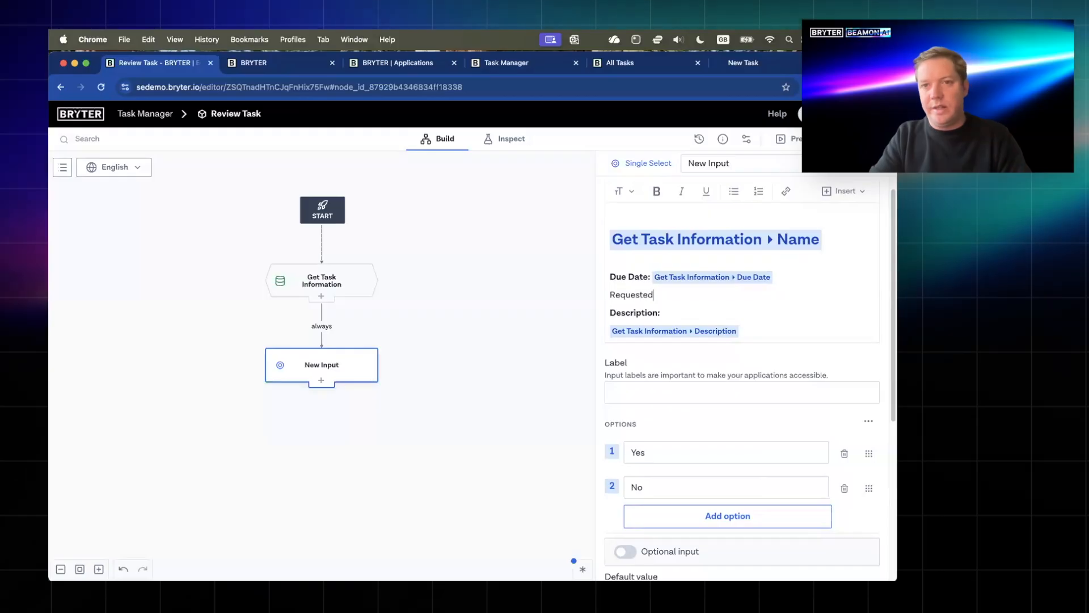
pyautogui.write('by: @')
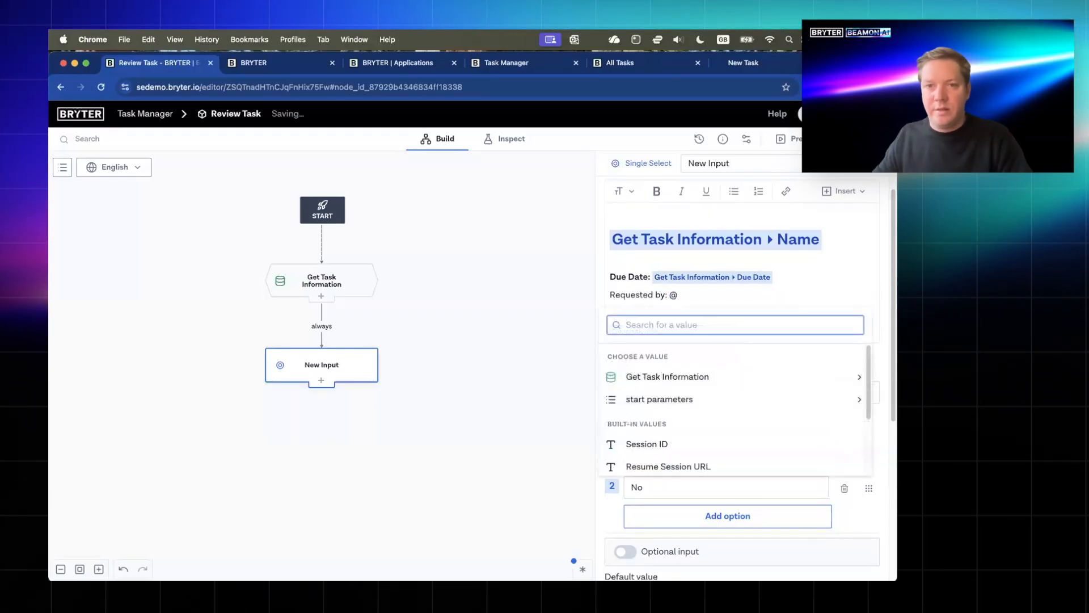
pyautogui.click(674, 382)
pyautogui.scroll(-3, 675, 419)
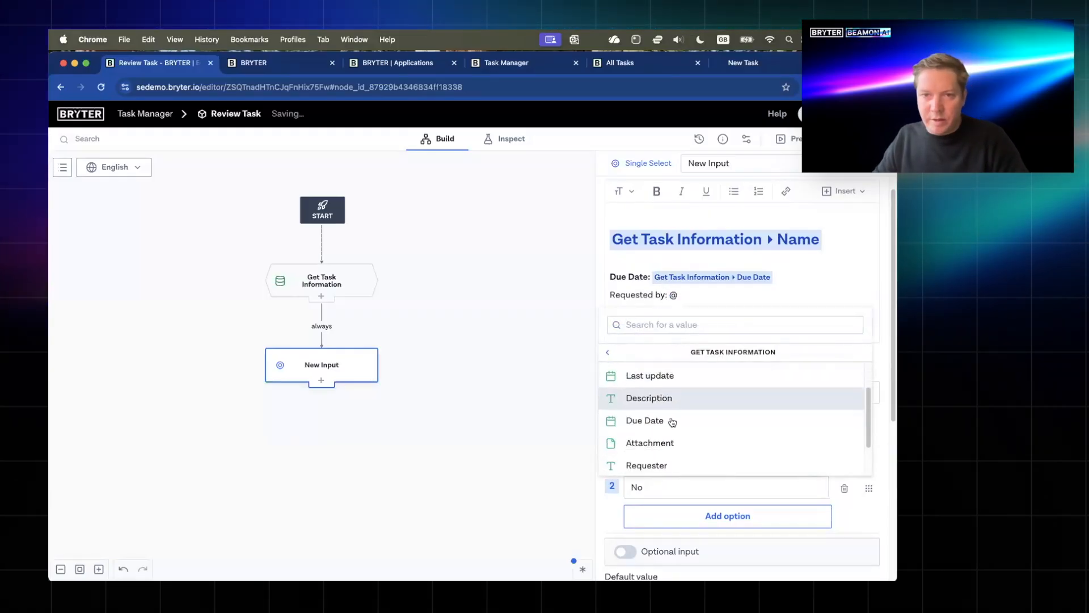
pyautogui.click(679, 422)
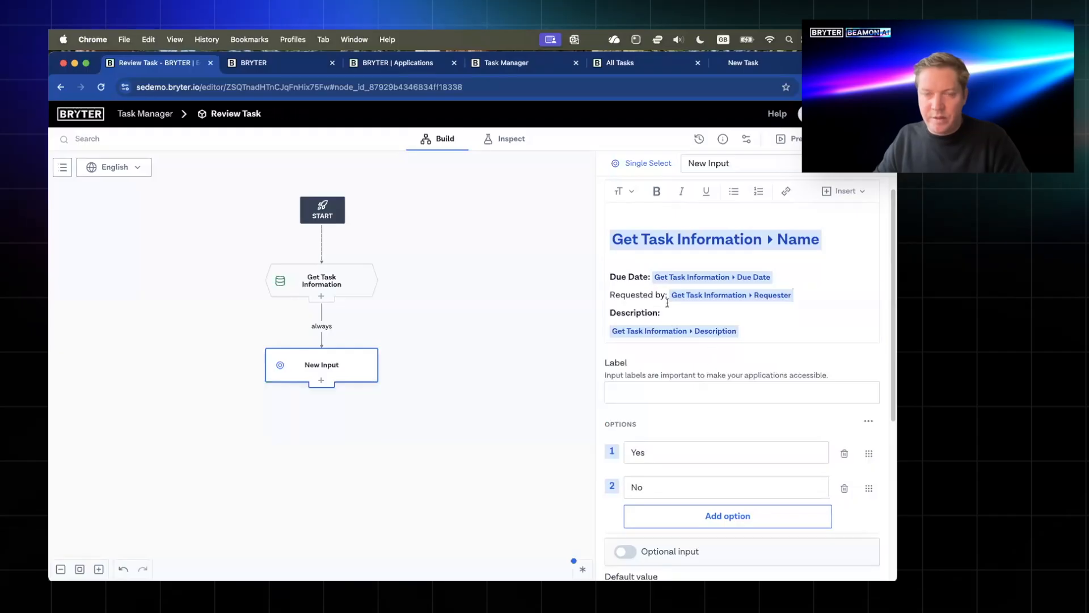
# - Make the "Requested by:" label bold and add blank lines below the description value
pyautogui.press('Return')
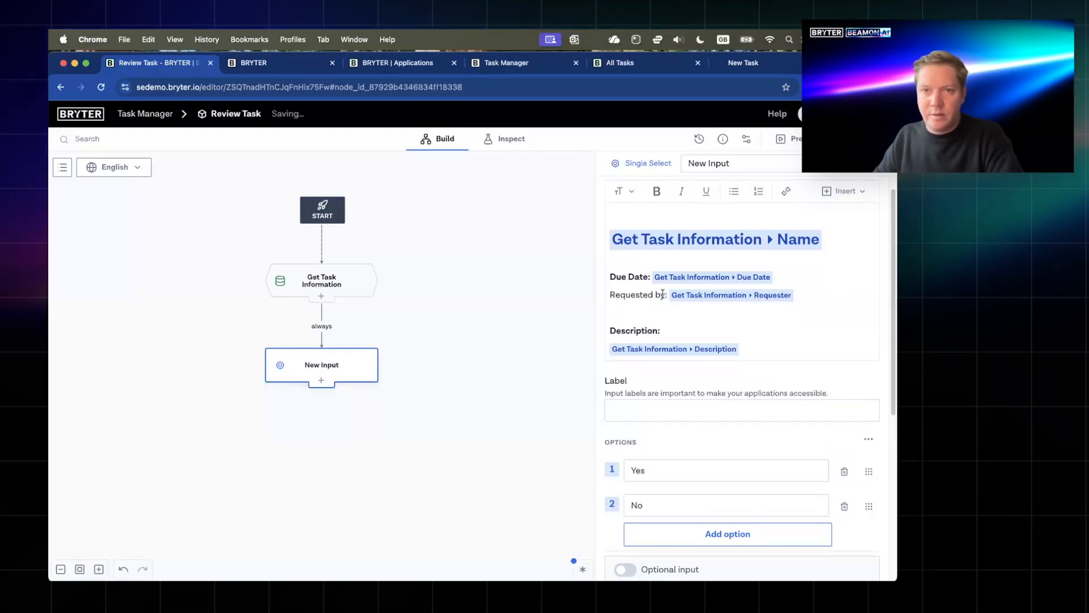
pyautogui.moveTo(603, 299); pyautogui.dragTo(606, 296)
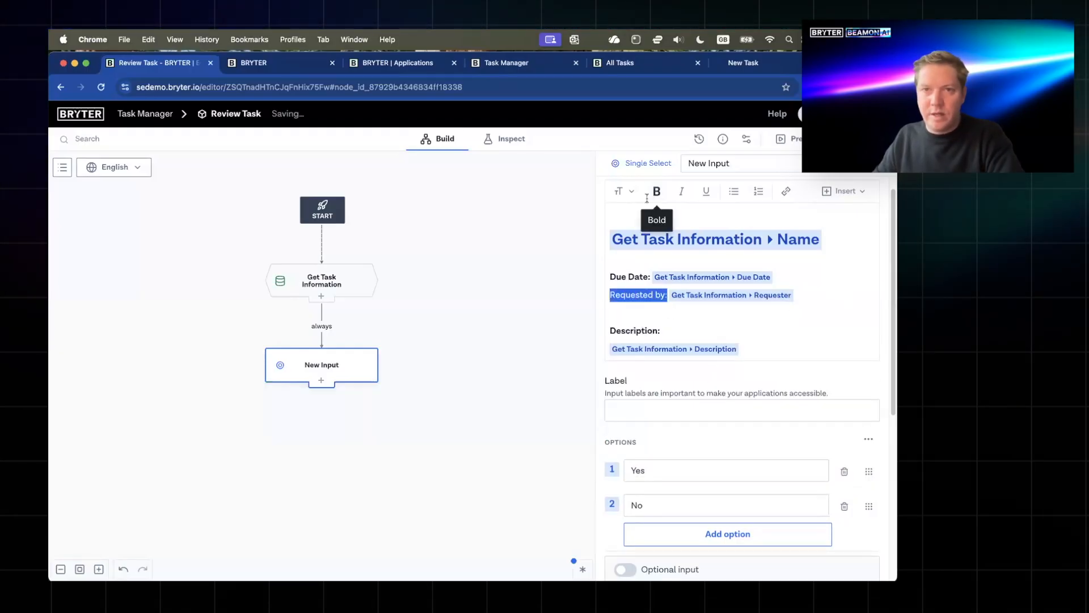
pyautogui.click(656, 191)
pyautogui.click(641, 309)
pyautogui.press('BackSpace')
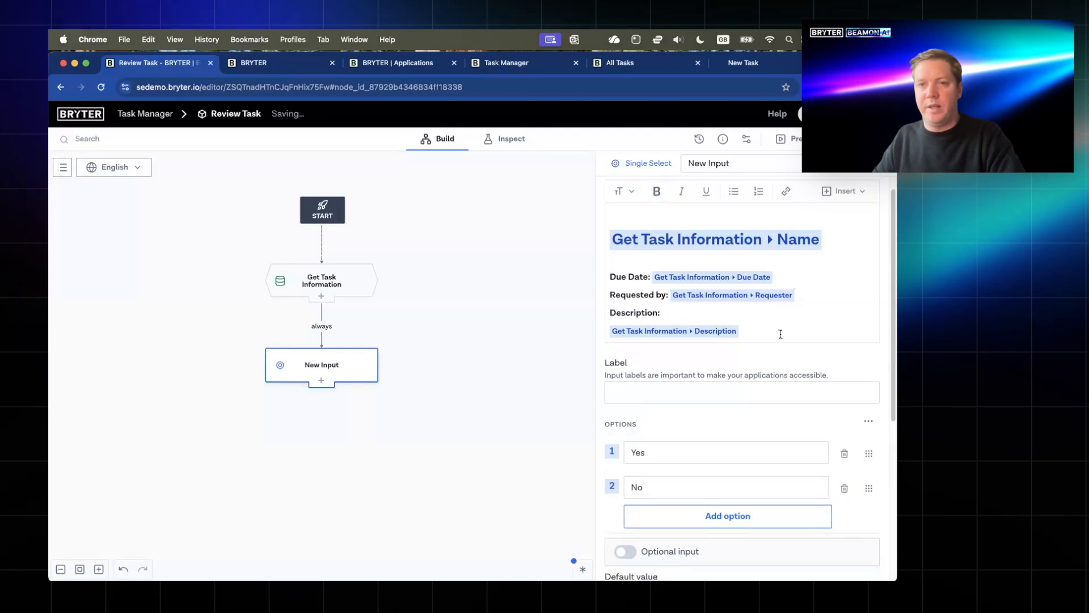
pyautogui.press('Return')
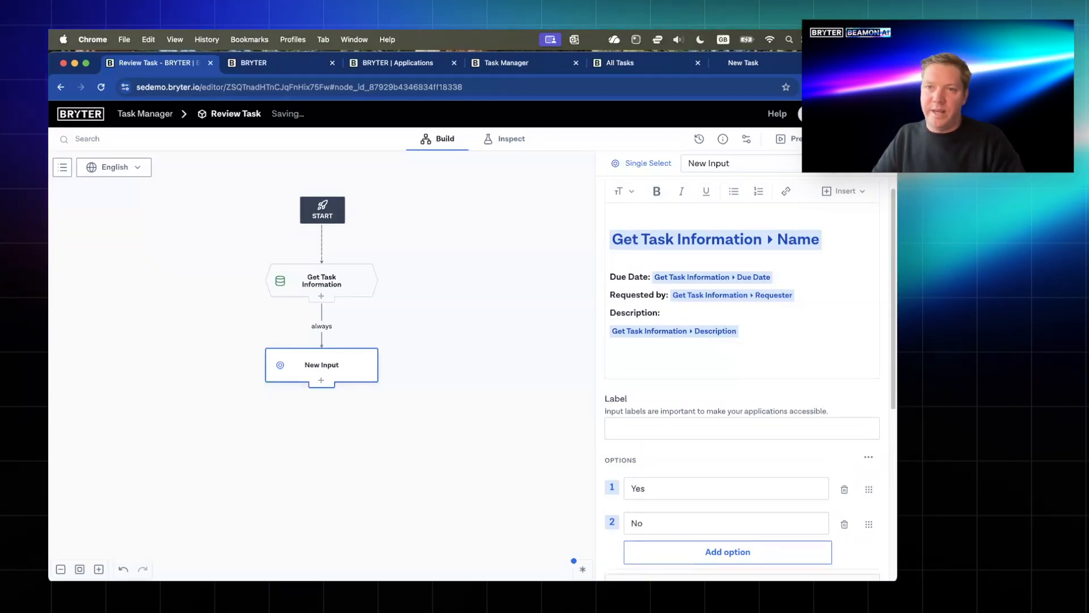
# - Add an "Attachment:" line with the Get Task Information Attachment value below the description and make its label bold
pyautogui.click(843, 190)
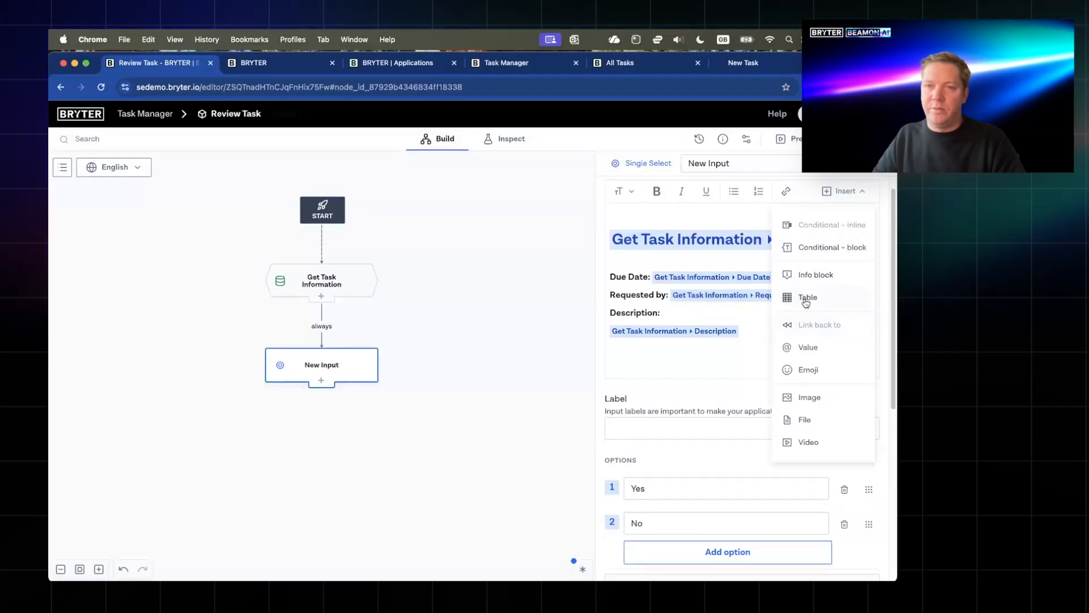
pyautogui.click(609, 363)
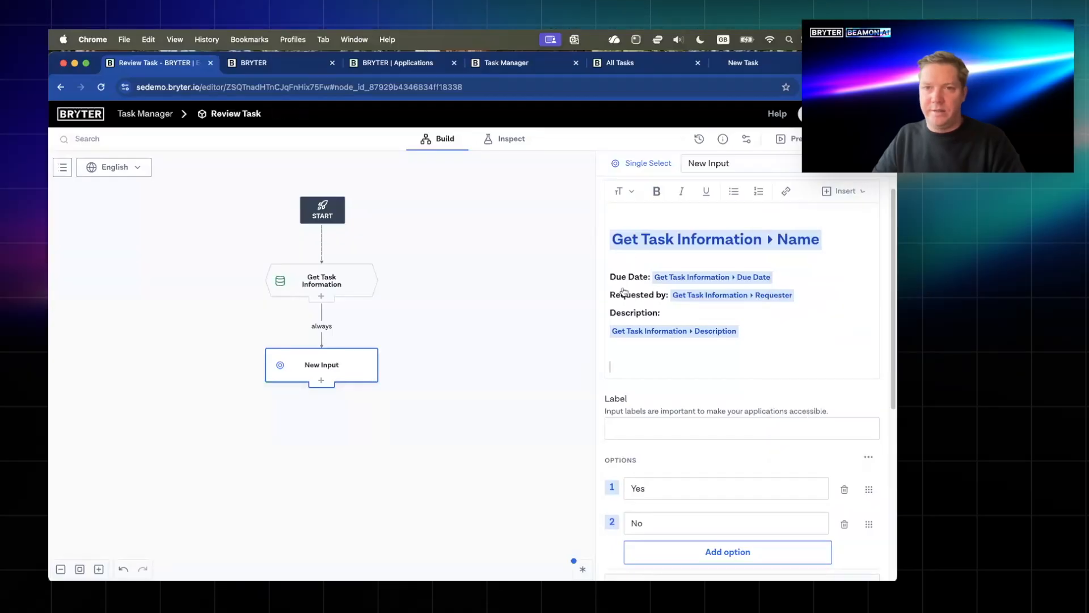
pyautogui.write('Att')
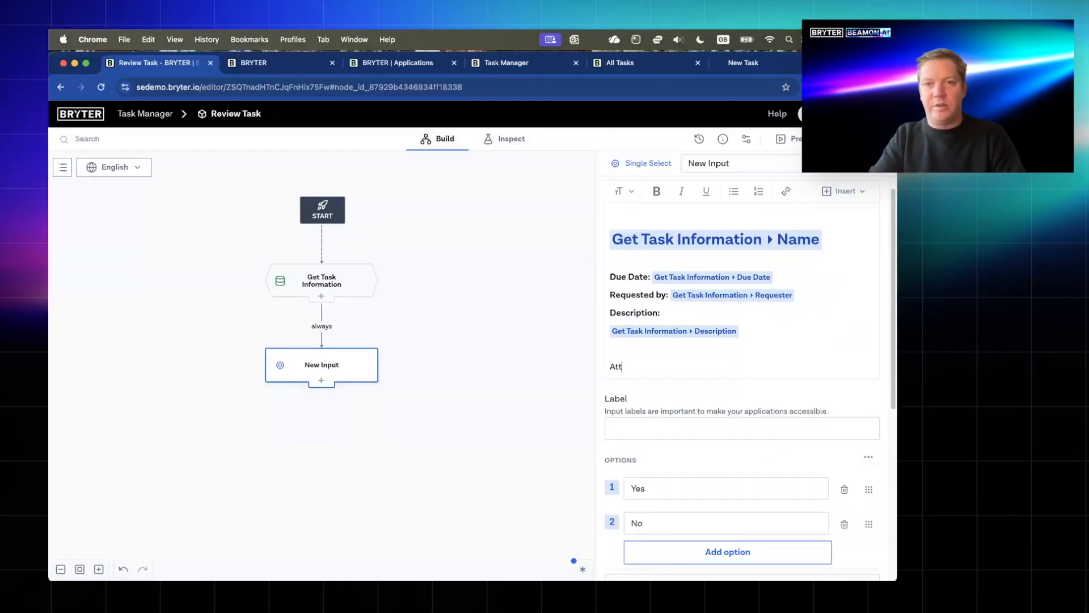
pyautogui.write('achment')
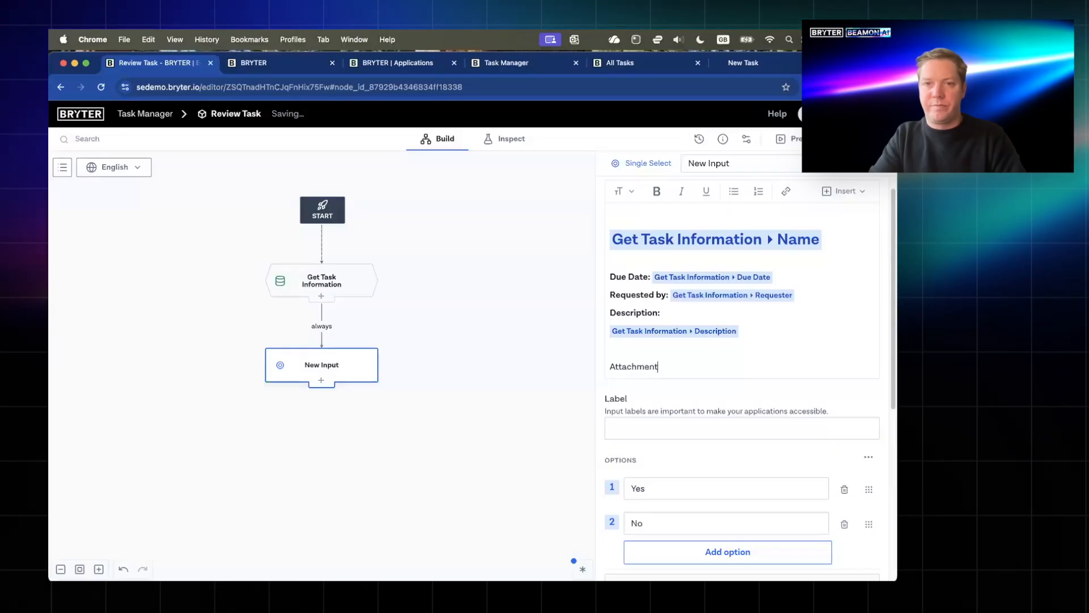
pyautogui.write('attac')
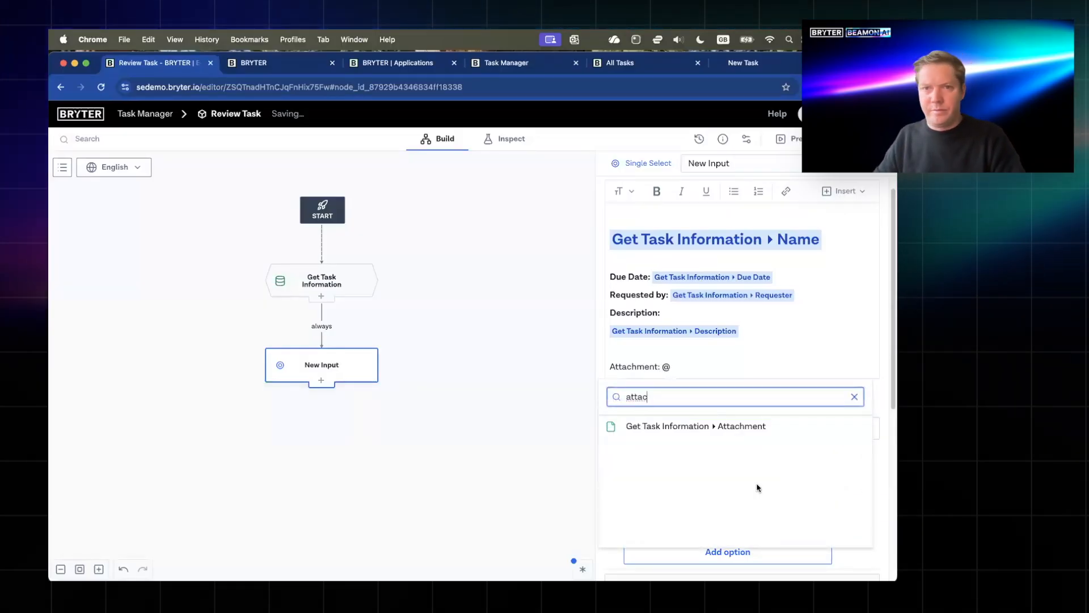
pyautogui.click(725, 427)
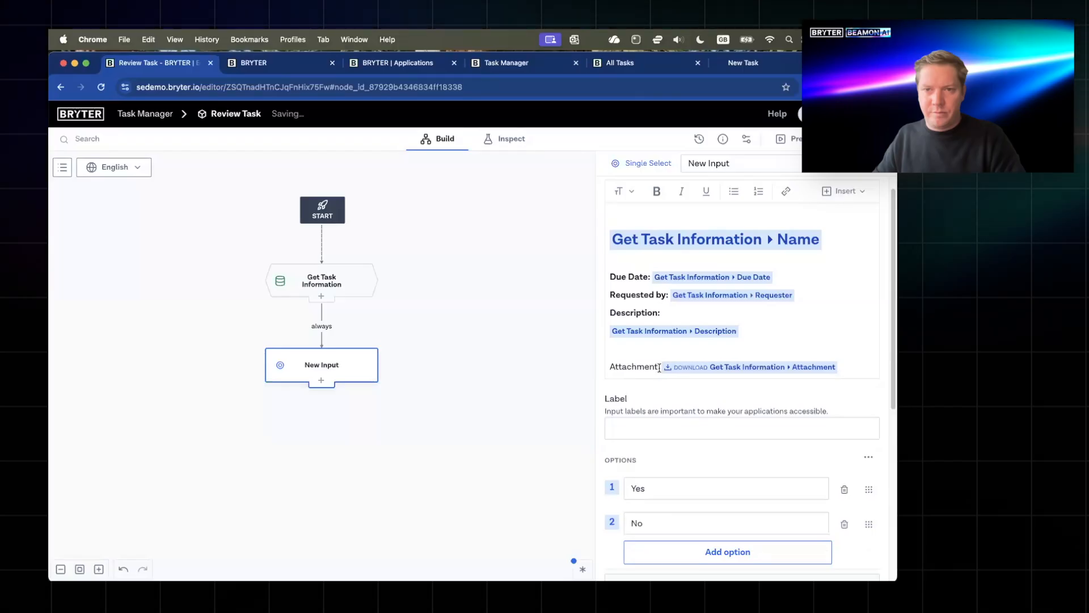
pyautogui.moveTo(659, 368); pyautogui.dragTo(604, 369)
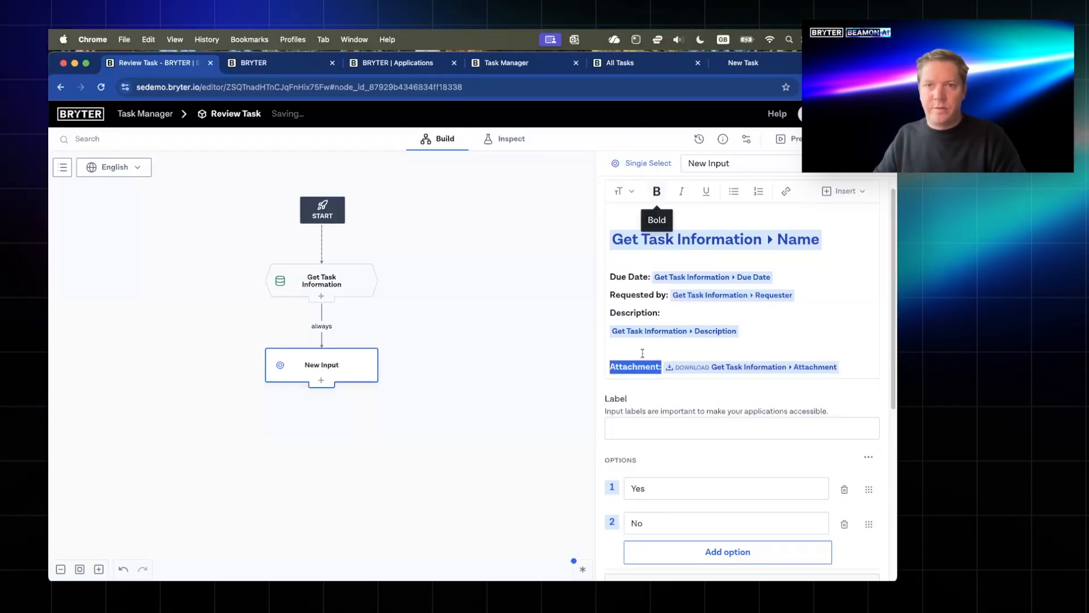
# - Rename the New Input node as "Review Task"
pyautogui.scroll(-2, 655, 344)
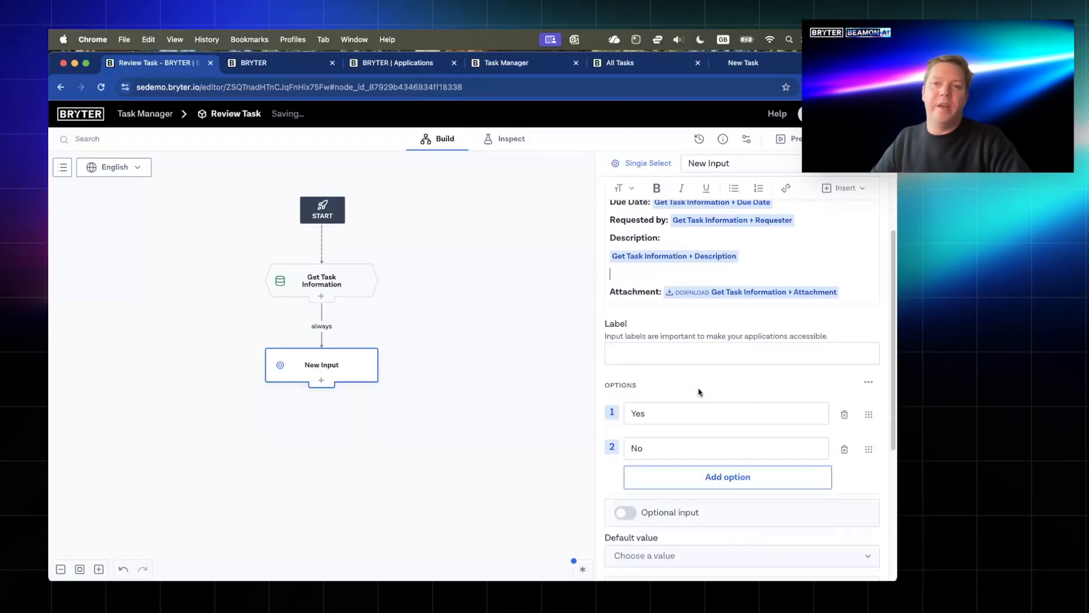
pyautogui.scroll(3, 698, 391)
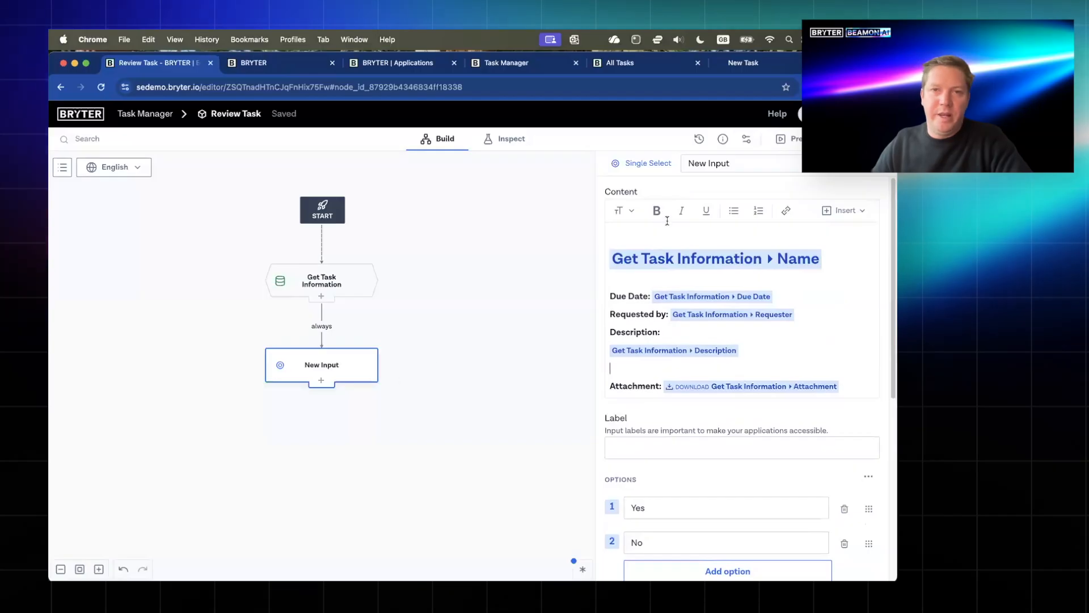
pyautogui.click(709, 163)
pyautogui.write('Revi')
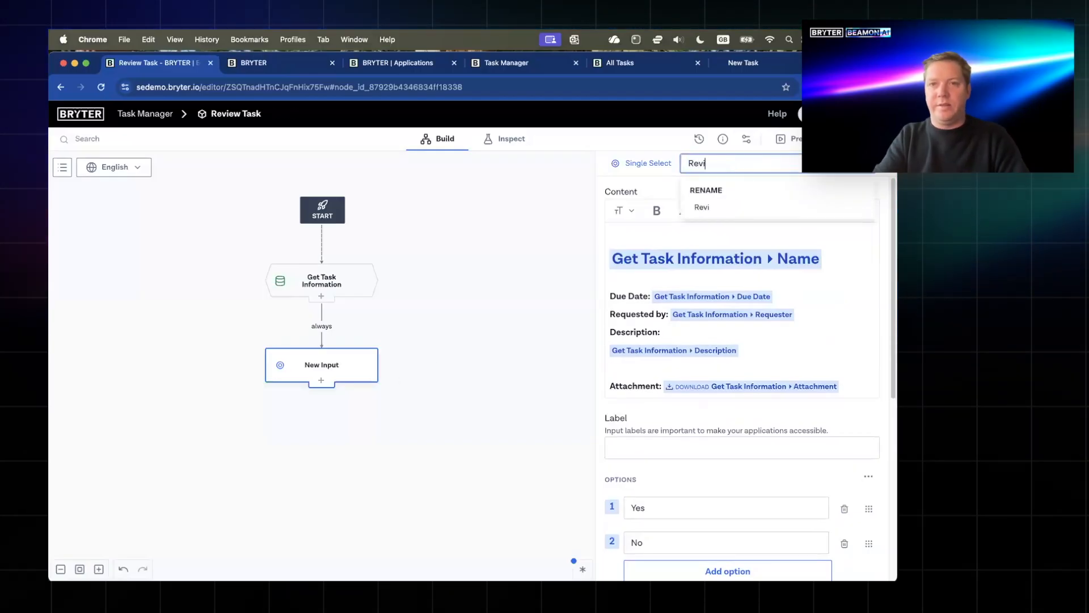
pyautogui.write('ew Task')
pyautogui.press('Return')
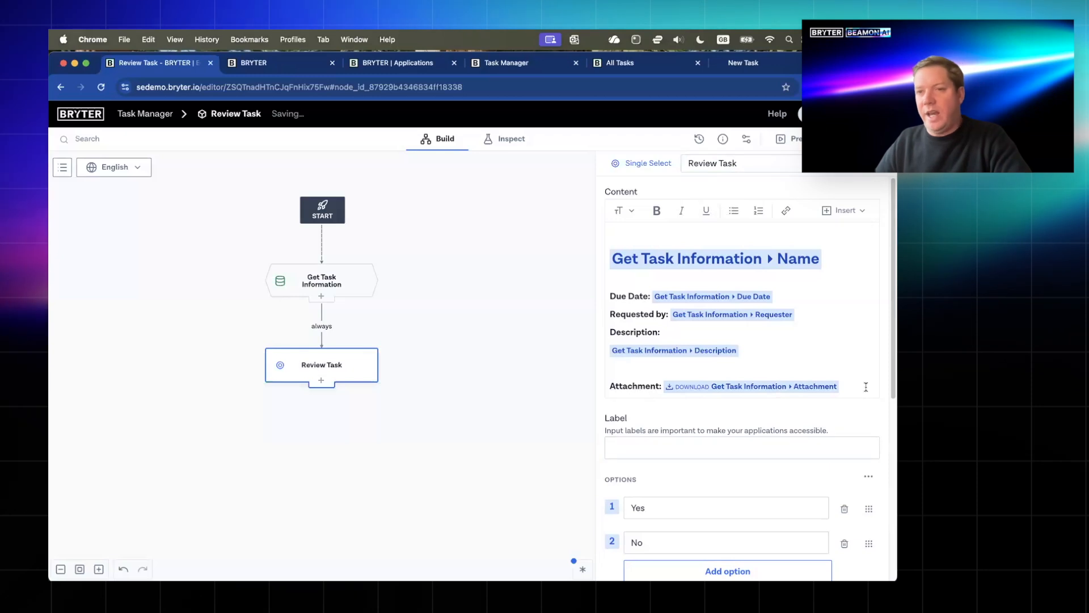
# - Set the label of the Review Task single-select input to "Action"
pyautogui.click(837, 448)
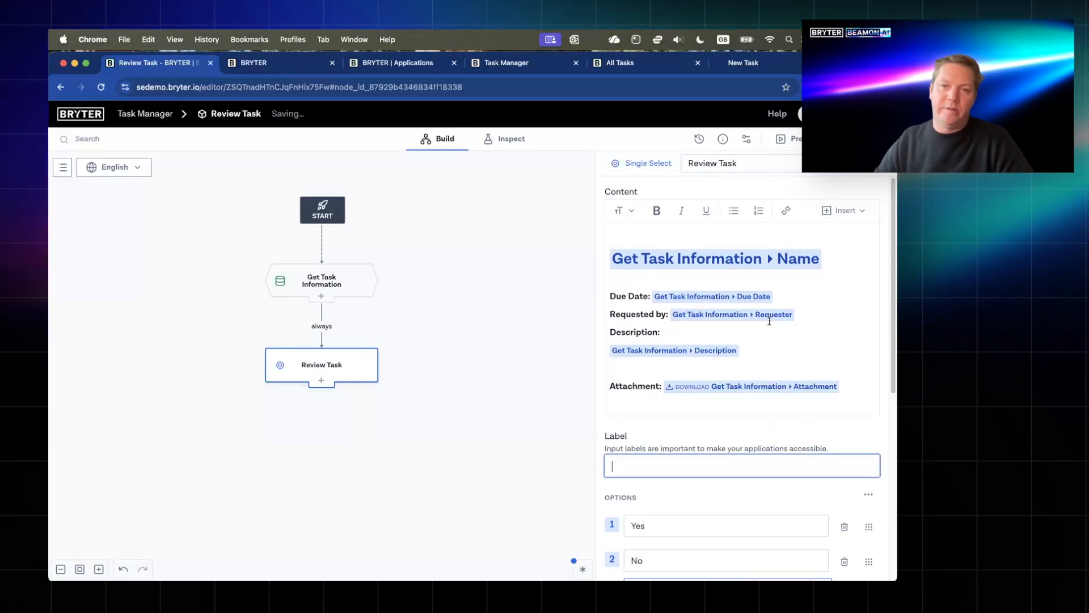
pyautogui.scroll(-2, 701, 317)
pyautogui.write('A')
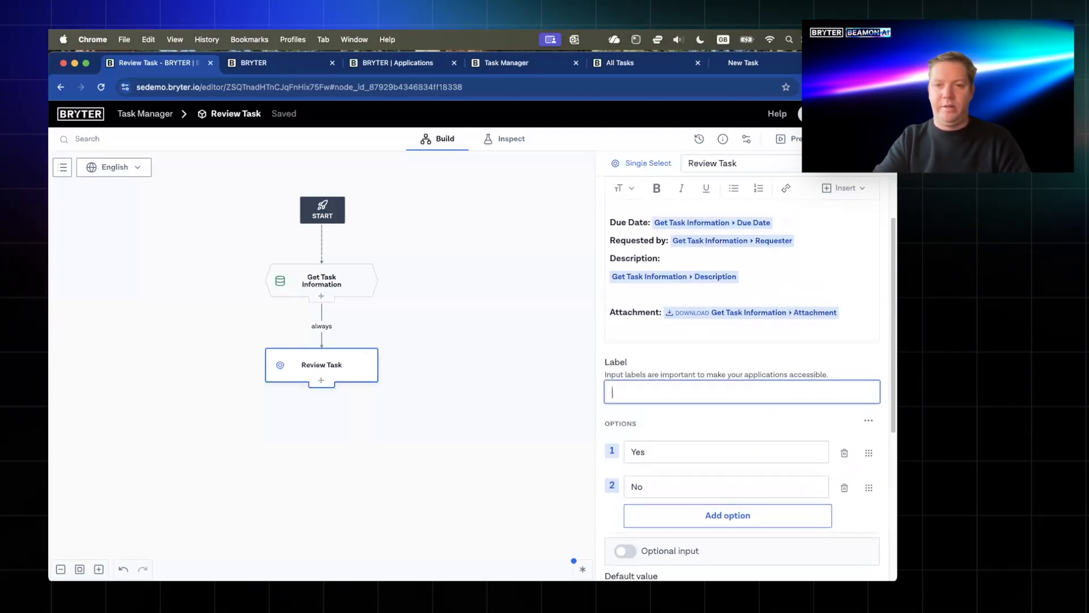
pyautogui.write('ction')
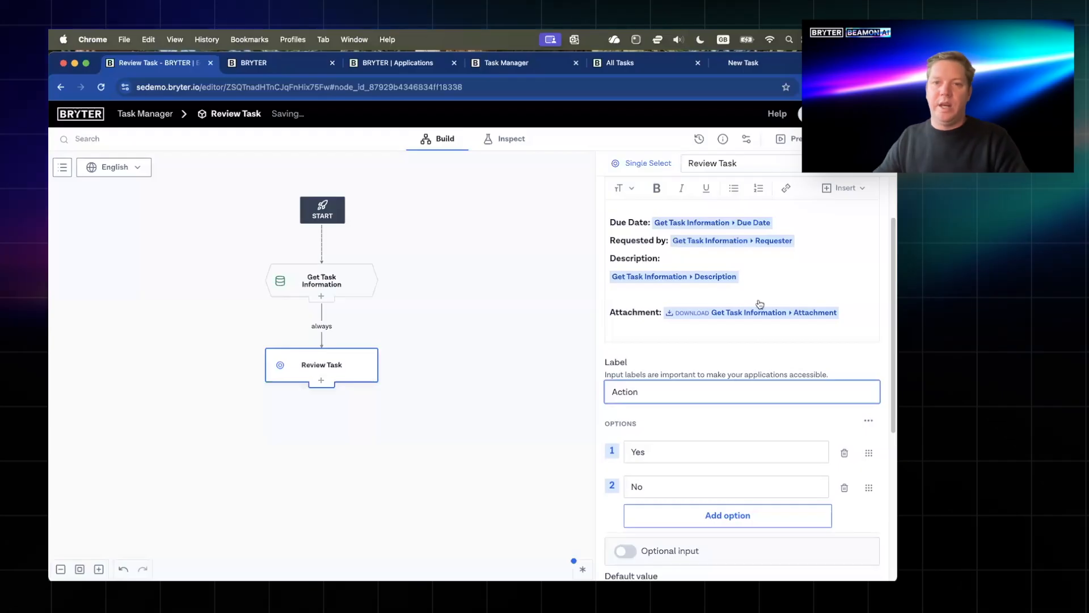
# - Replace the Yes and No options with "Assign Task" and "Add Information"
pyautogui.press('Tab')
pyautogui.write('Ass')
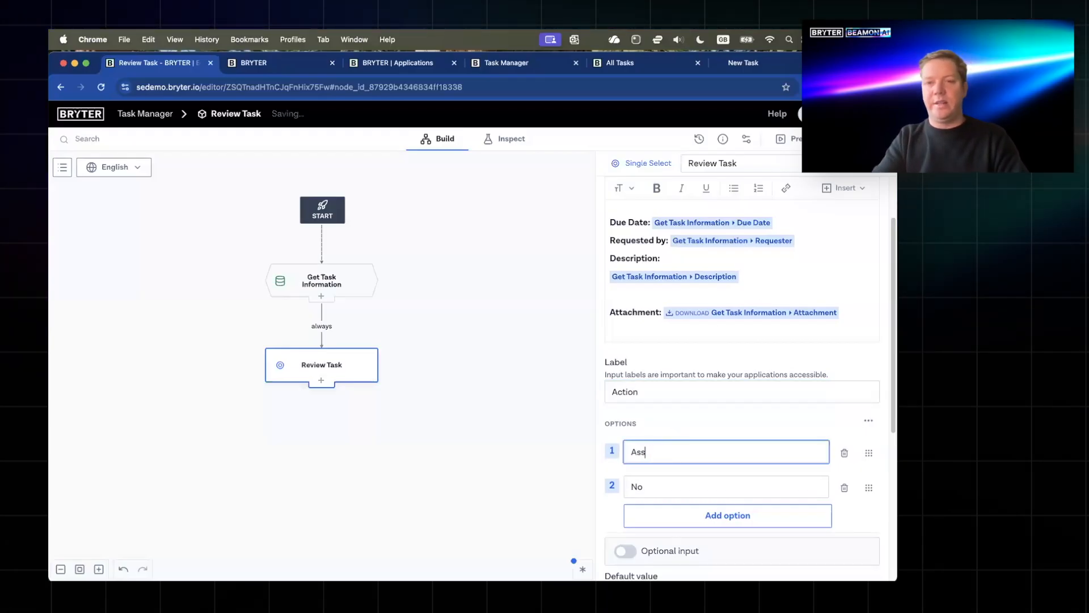
pyautogui.write('ign Task')
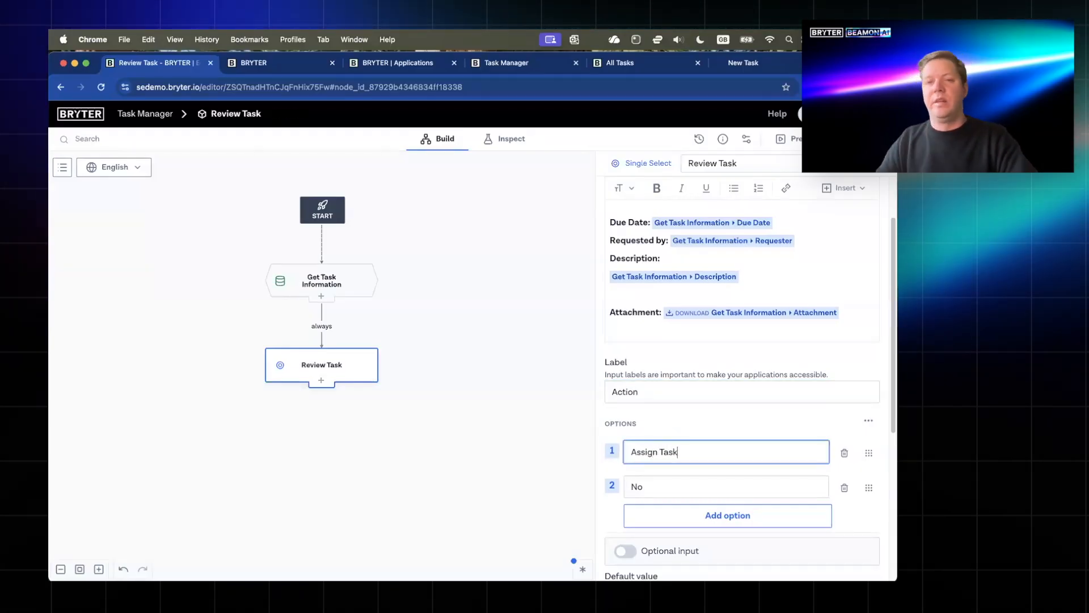
pyautogui.scroll(-2, 703, 368)
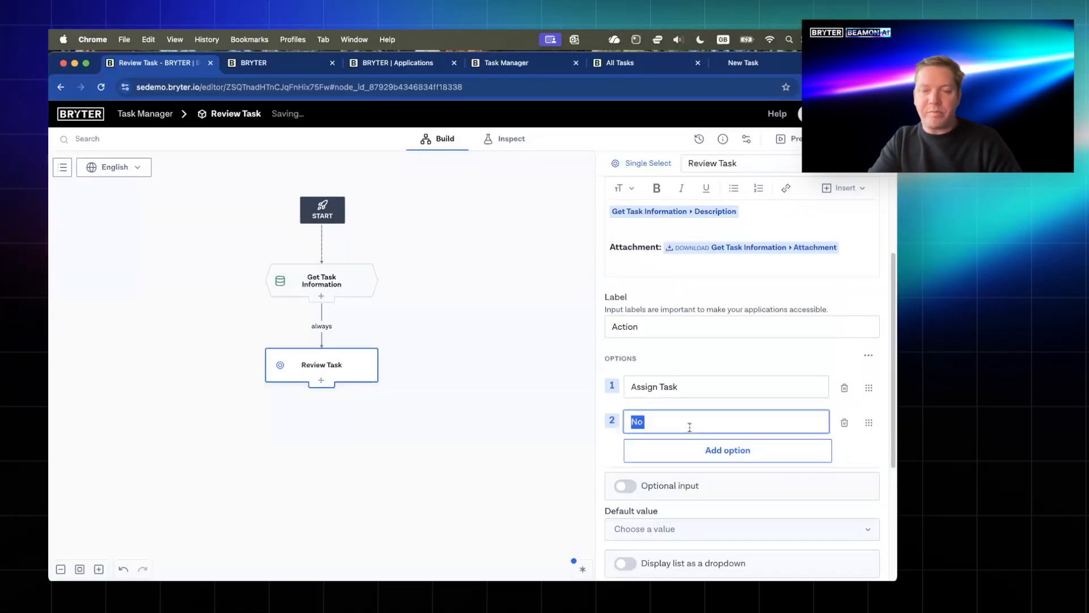
pyautogui.write('Add In')
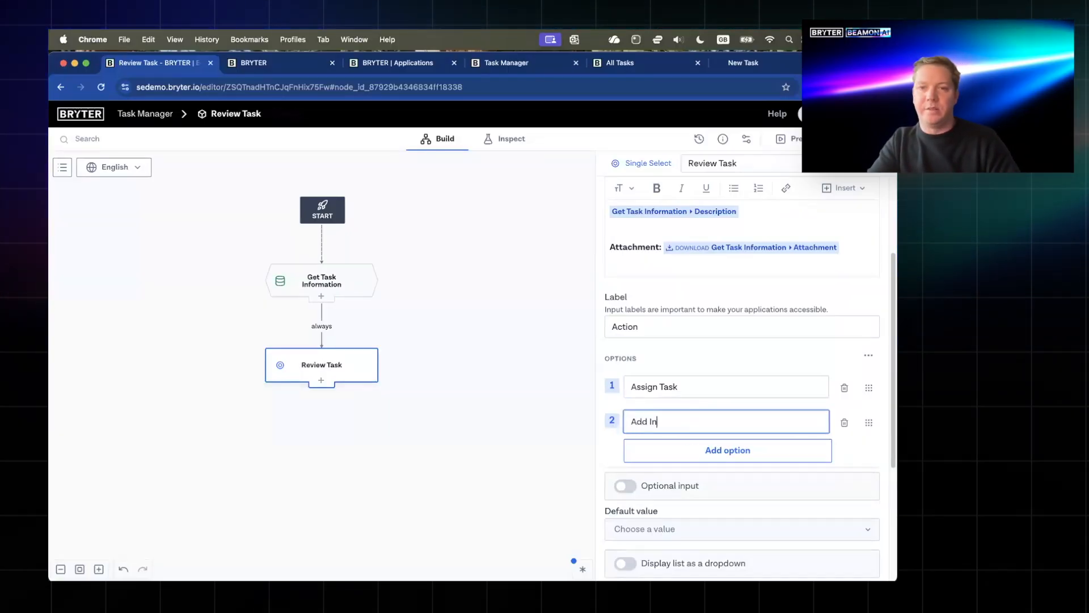
pyautogui.write('formation')
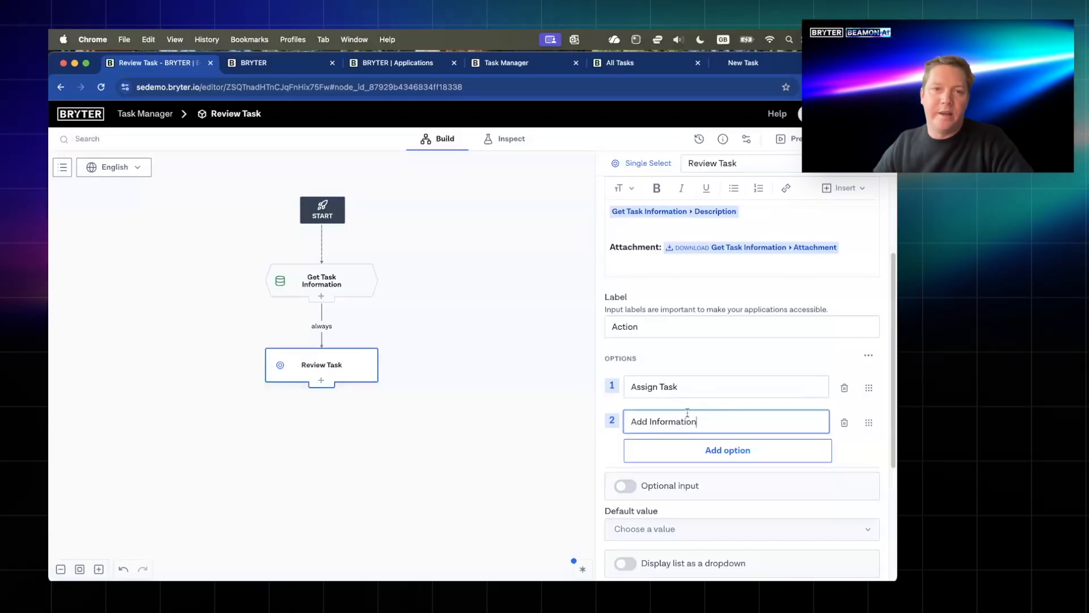
# - Convert the Review Task node to a Multi-Input, name its single-select input "Action" and collapse that input
pyautogui.click(641, 163)
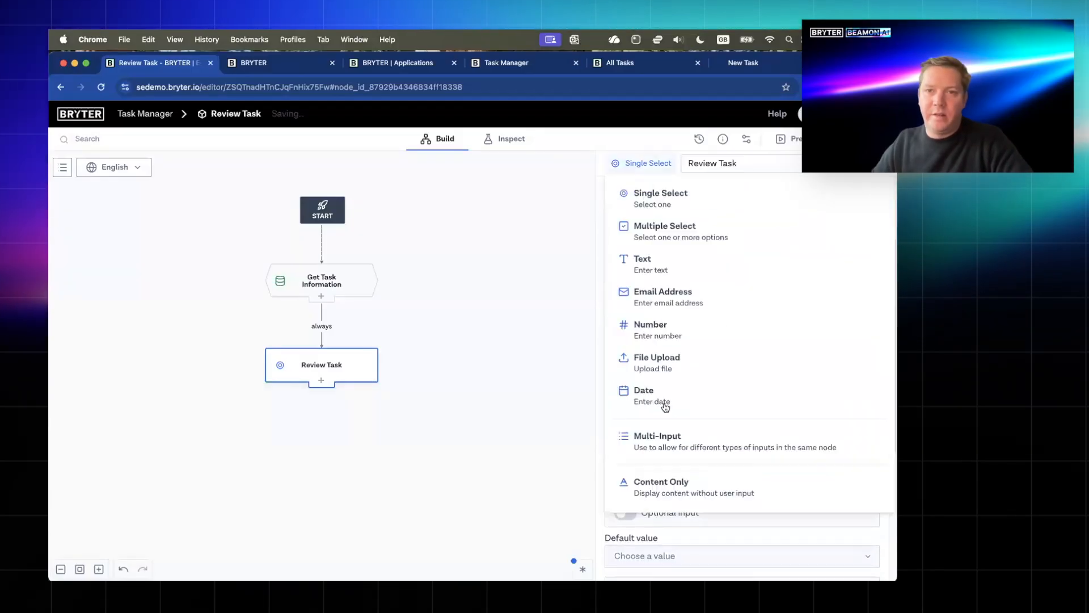
pyautogui.click(658, 440)
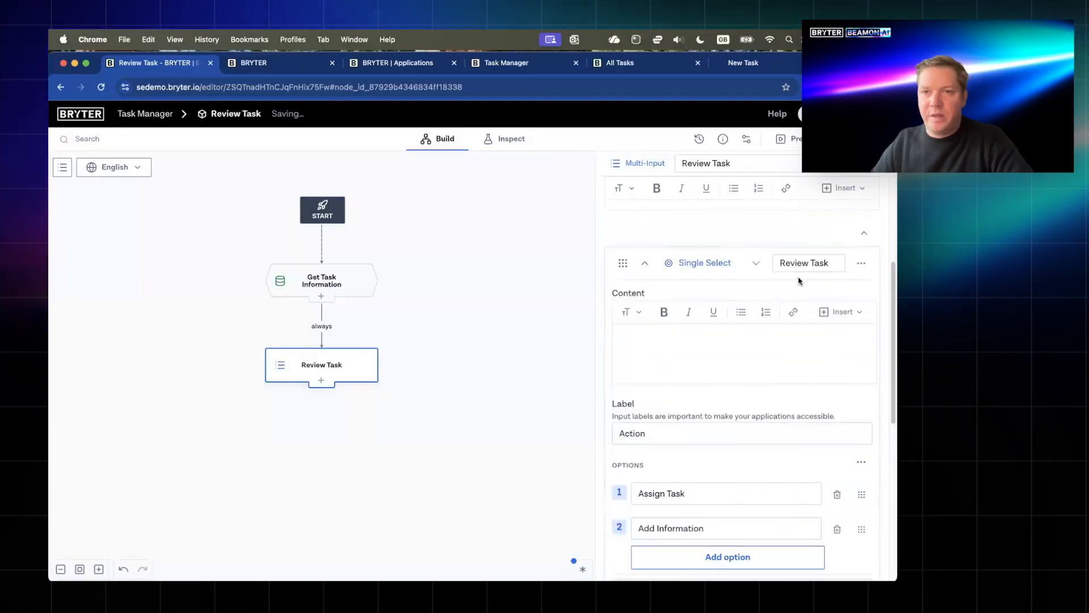
pyautogui.tripleClick(819, 264)
pyautogui.write('Action')
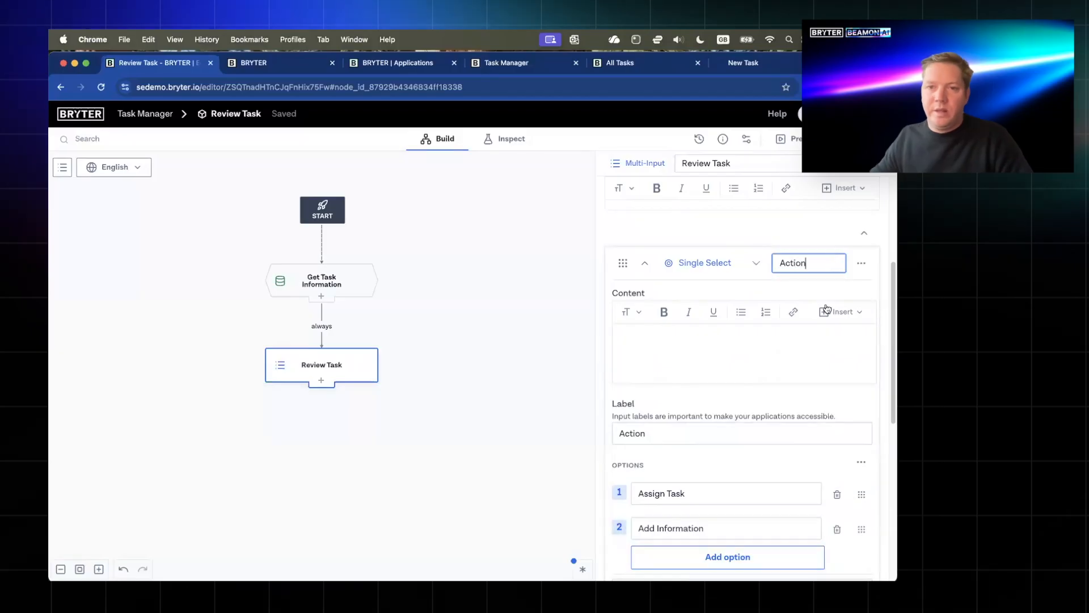
pyautogui.scroll(-1, 744, 401)
pyautogui.tripleClick(661, 470)
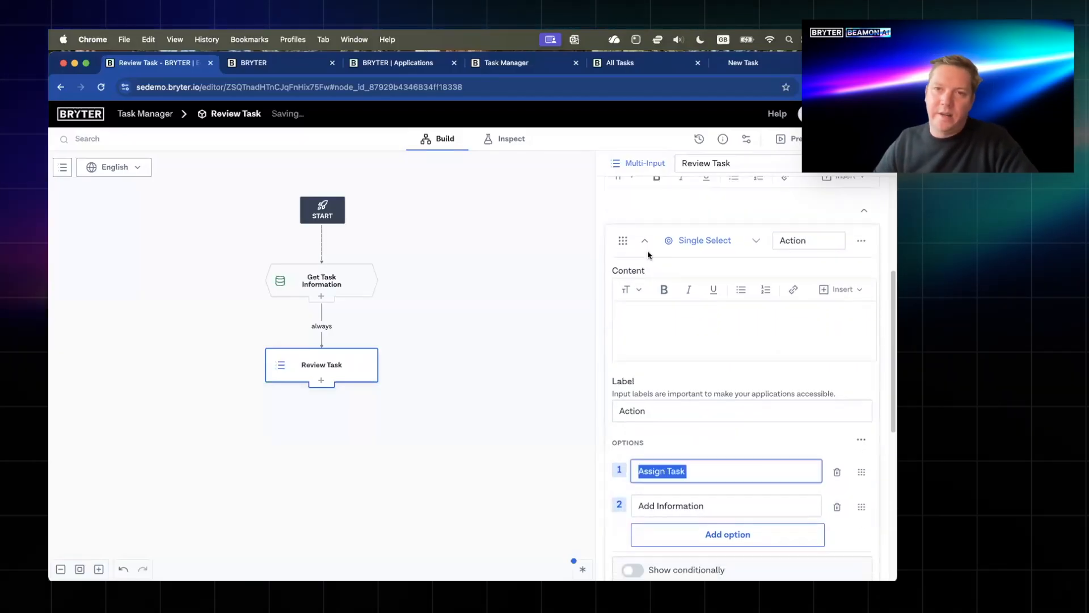
pyautogui.click(645, 241)
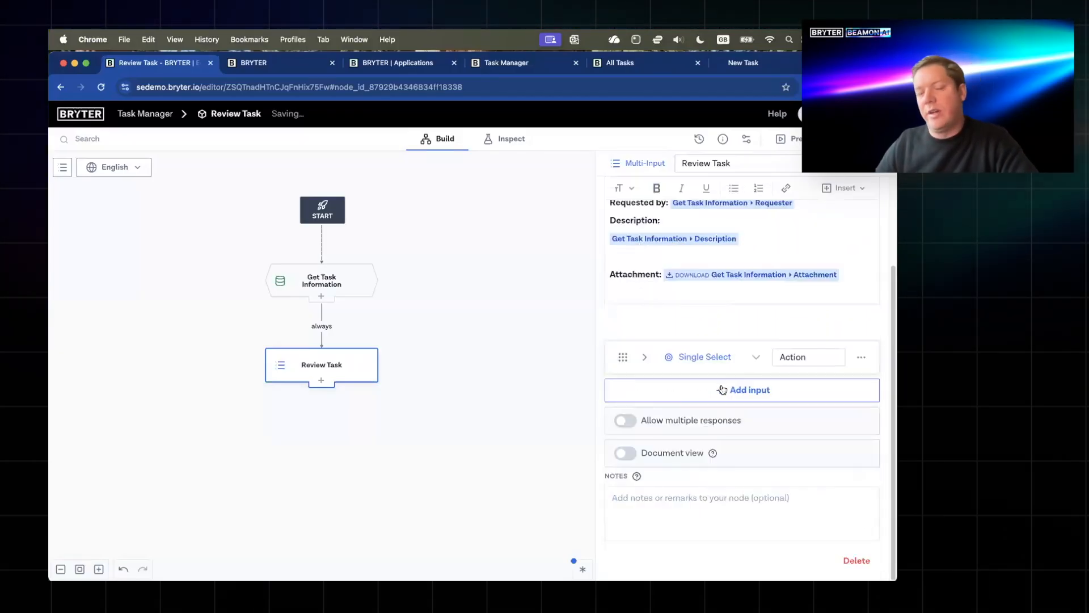
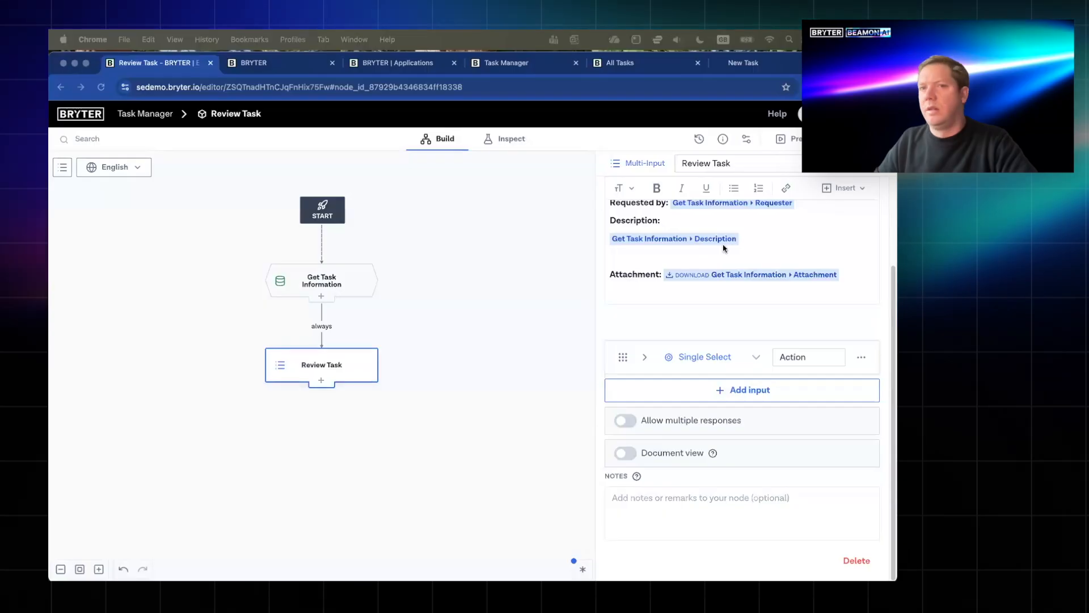
# - Switch to Excel and examine the id, Name, First Name and Email columns of the Fictional Employees workbook
pyautogui.moveTo(722, 246); pyautogui.dragTo(590, 146)
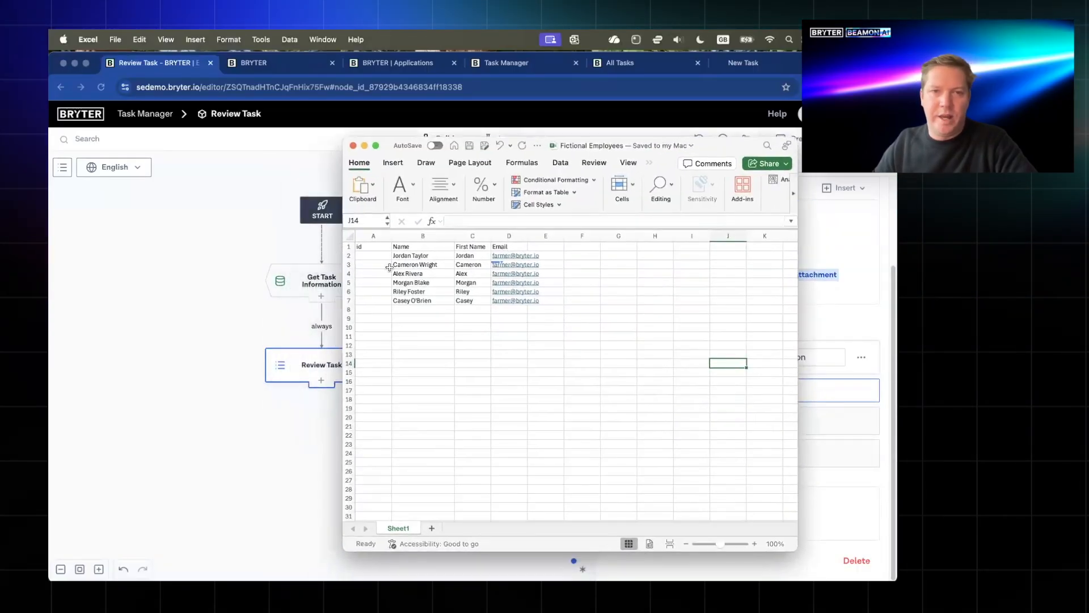
pyautogui.click(374, 264)
pyautogui.moveTo(380, 250); pyautogui.dragTo(475, 302)
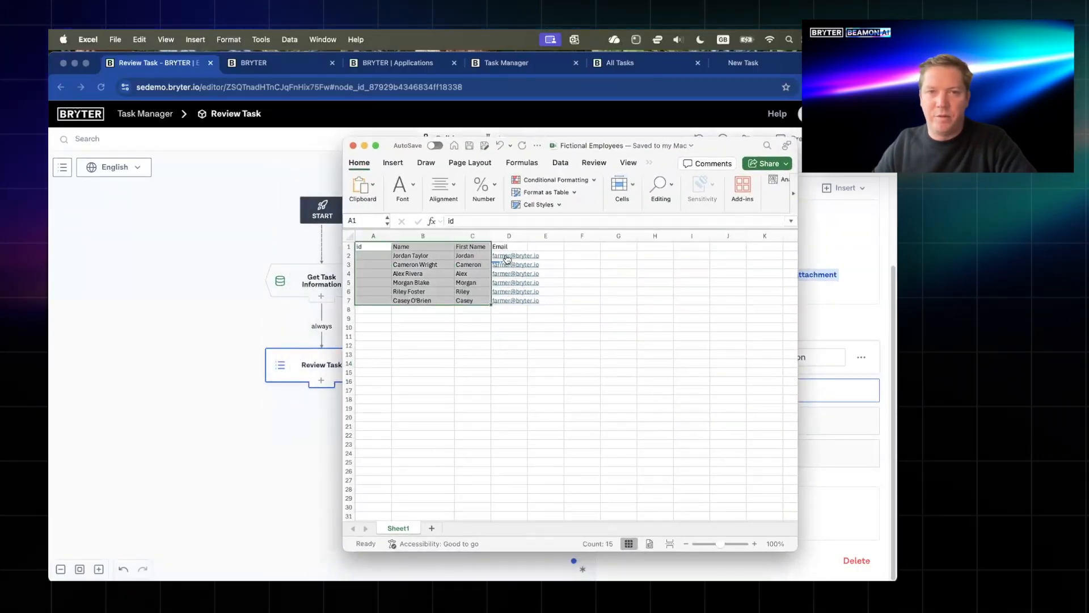
pyautogui.scroll(3, 514, 277)
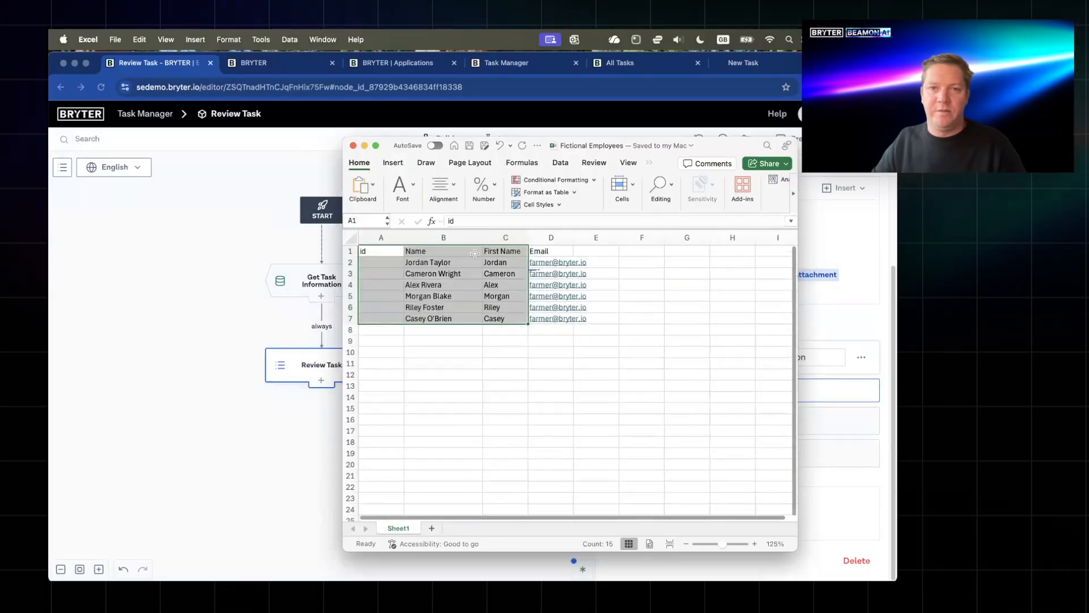
pyautogui.press('Right')
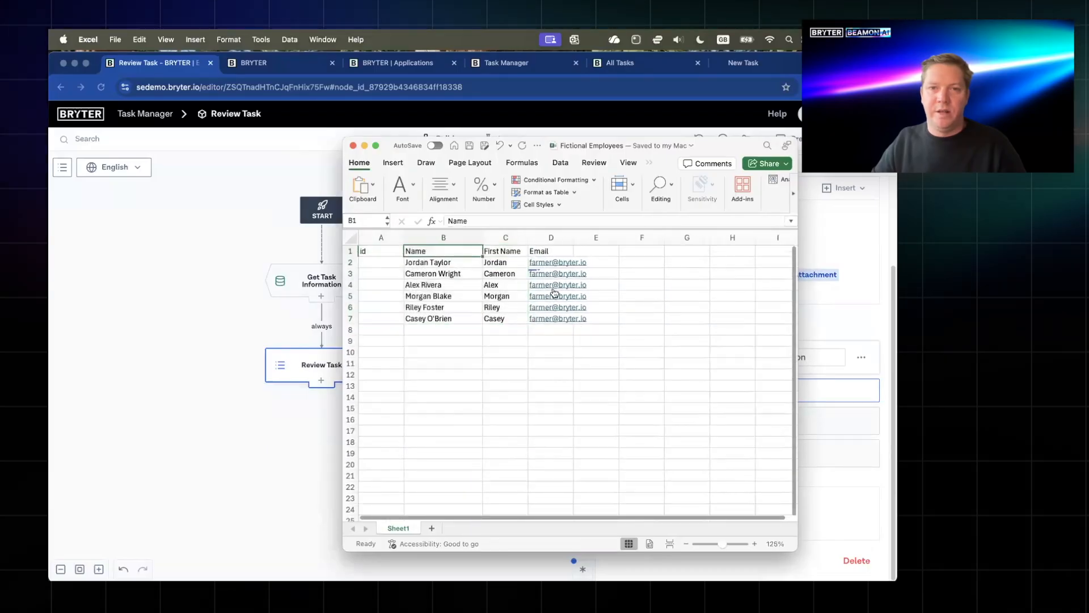
pyautogui.click(598, 146)
pyautogui.click(716, 147)
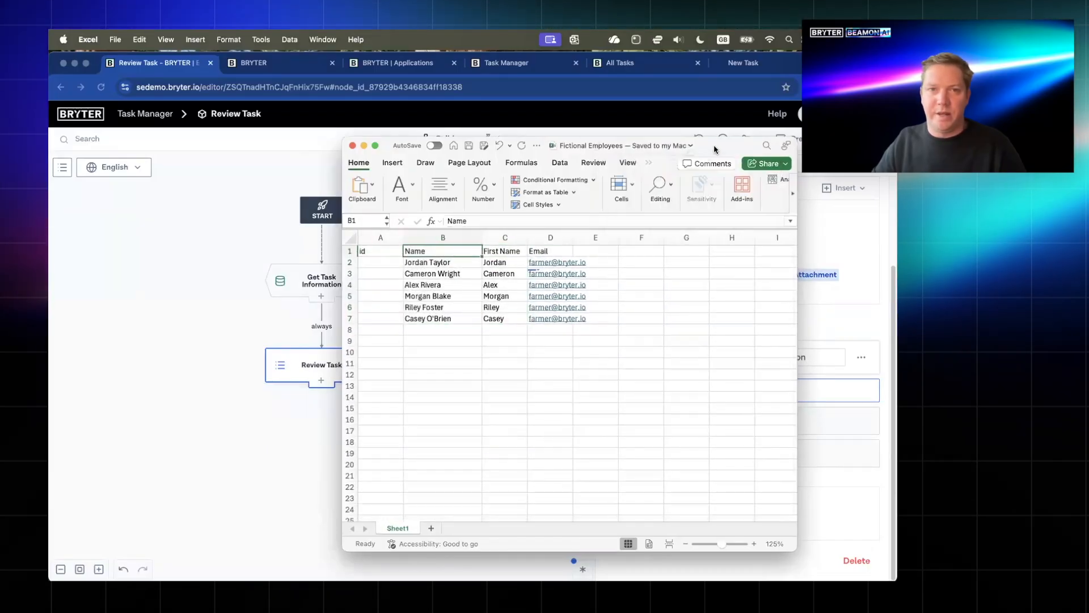
pyautogui.moveTo(723, 146); pyautogui.dragTo(895, 140)
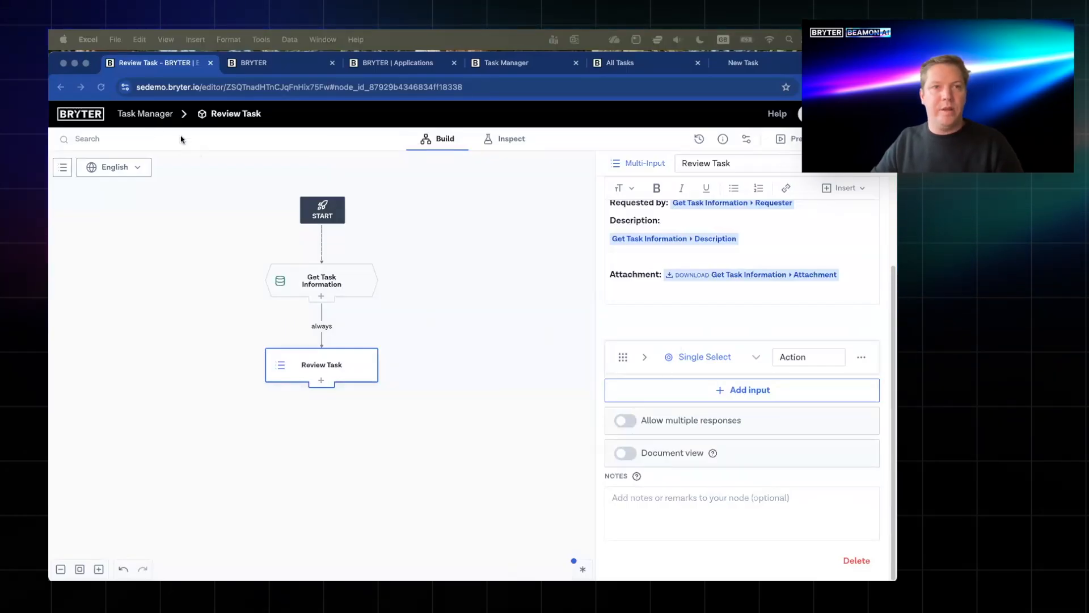
# - Switch to the browser's Tasks database page and open the Task Manager application overview from there
pyautogui.click(272, 64)
pyautogui.click(205, 72)
pyautogui.click(272, 64)
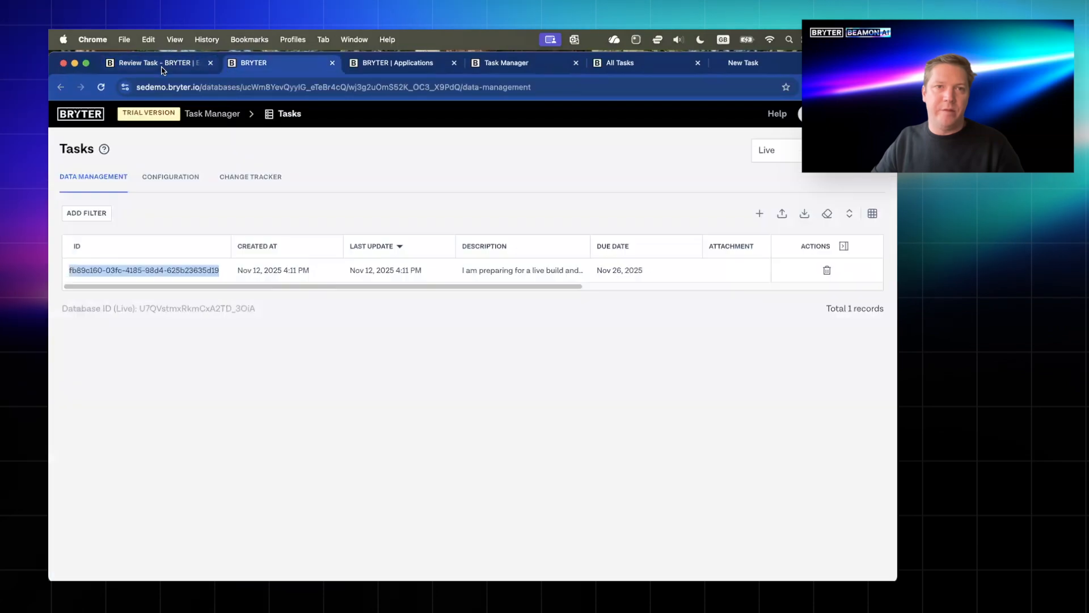
pyautogui.click(201, 66)
pyautogui.click(260, 64)
pyautogui.click(178, 66)
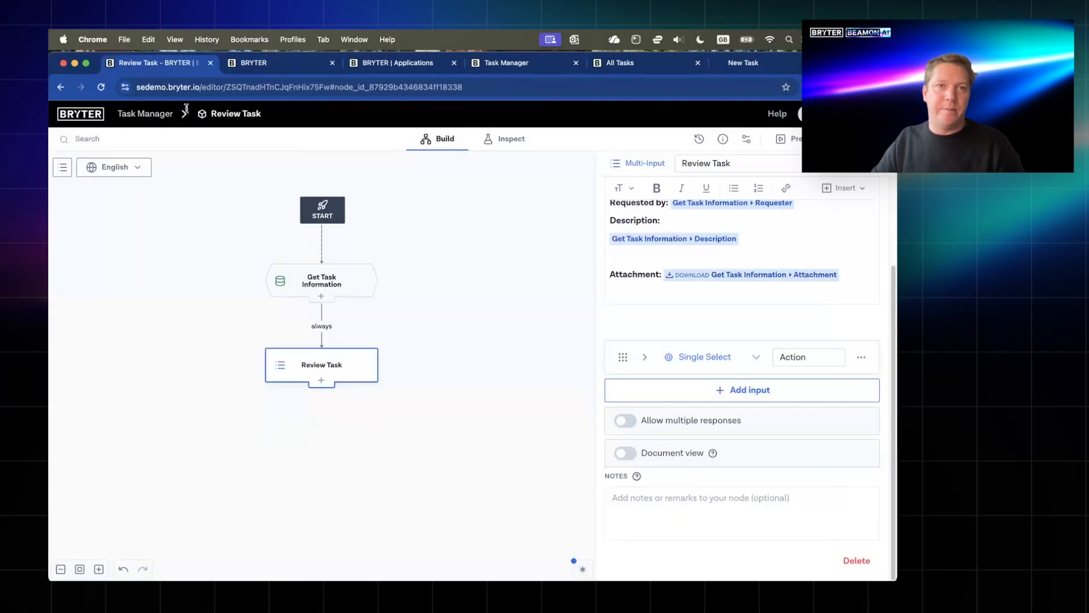
pyautogui.click(252, 64)
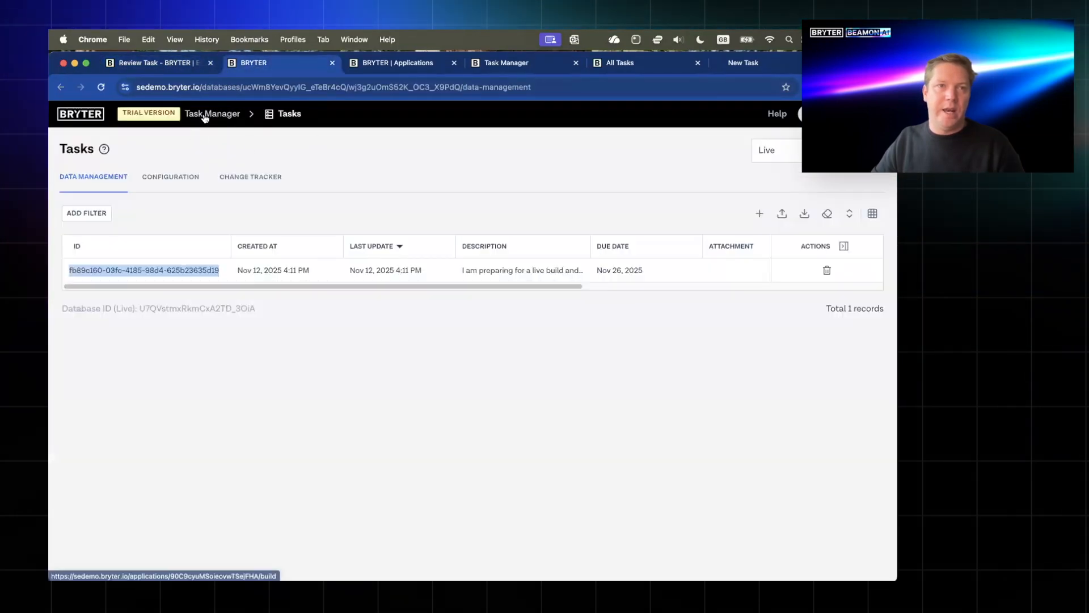
pyautogui.click(205, 116)
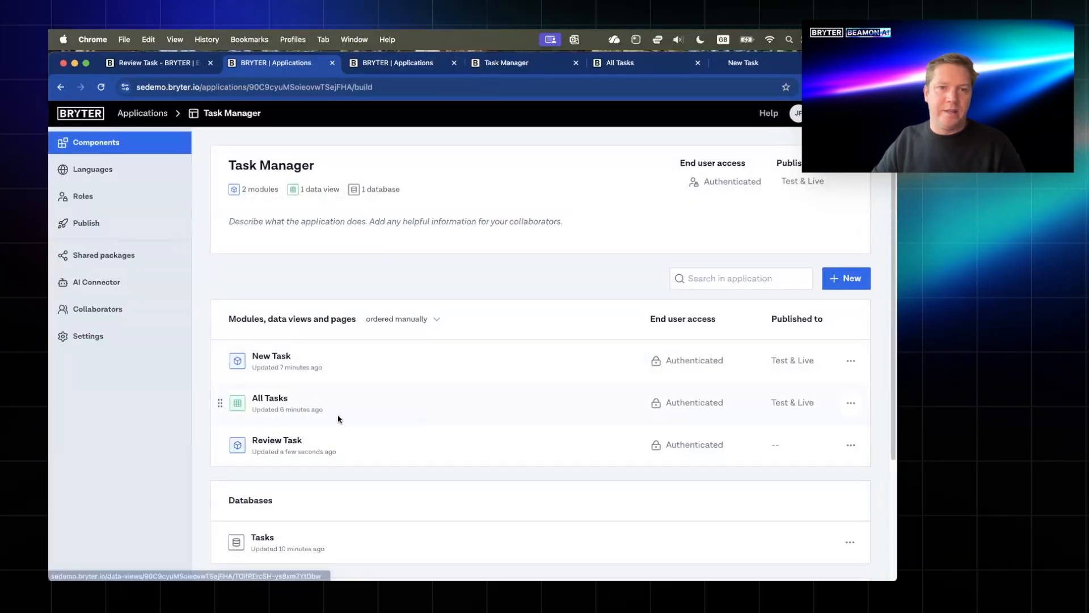
# - Create a new database component named "Employees" in the Task Manager application without uploading a data file
pyautogui.scroll(-3, 384, 407)
pyautogui.click(832, 119)
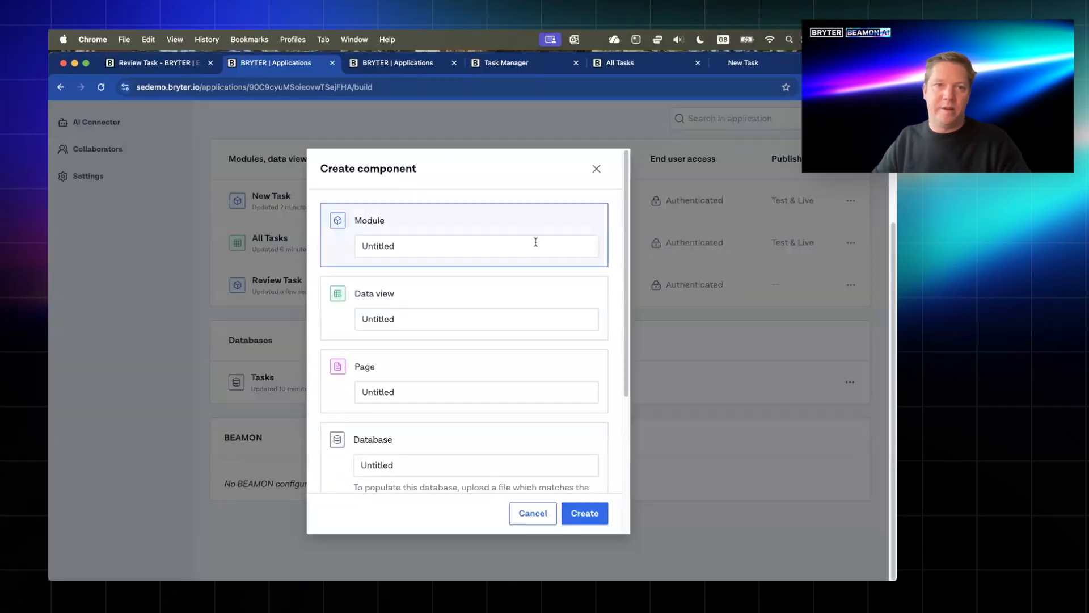
pyautogui.click(431, 461)
pyautogui.scroll(-3, 448, 442)
pyautogui.scroll(-1, 449, 440)
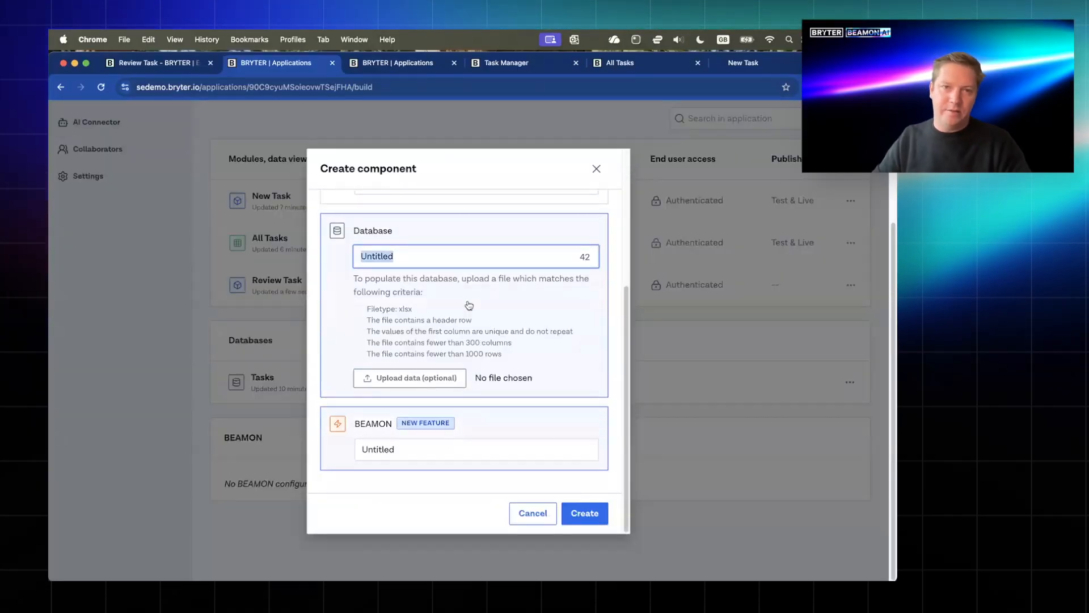
pyautogui.click(456, 308)
pyautogui.scroll(3, 455, 308)
pyautogui.scroll(-3, 454, 308)
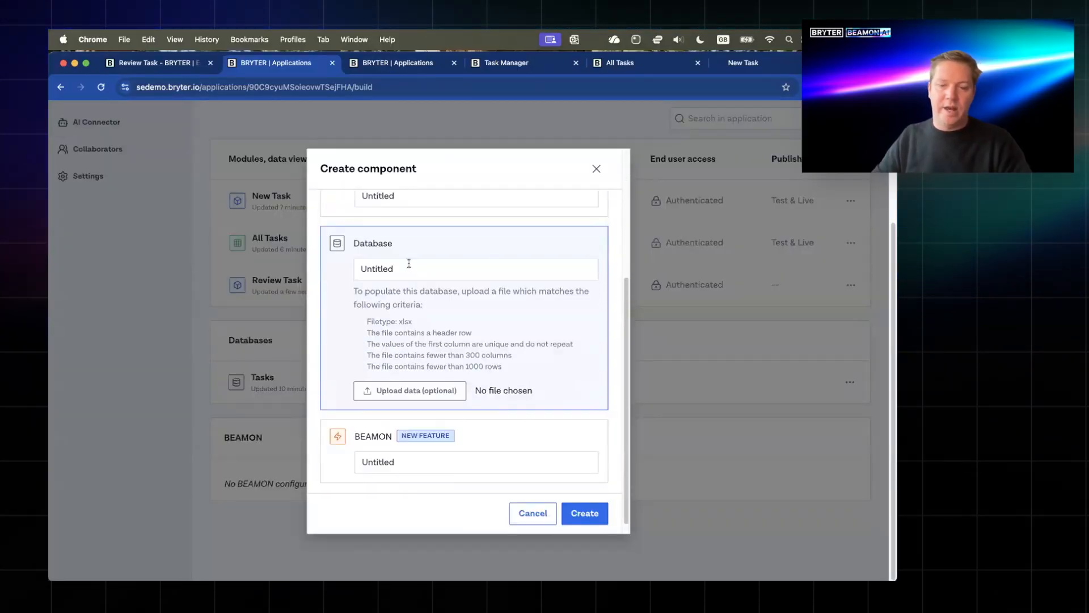
pyautogui.click(408, 263)
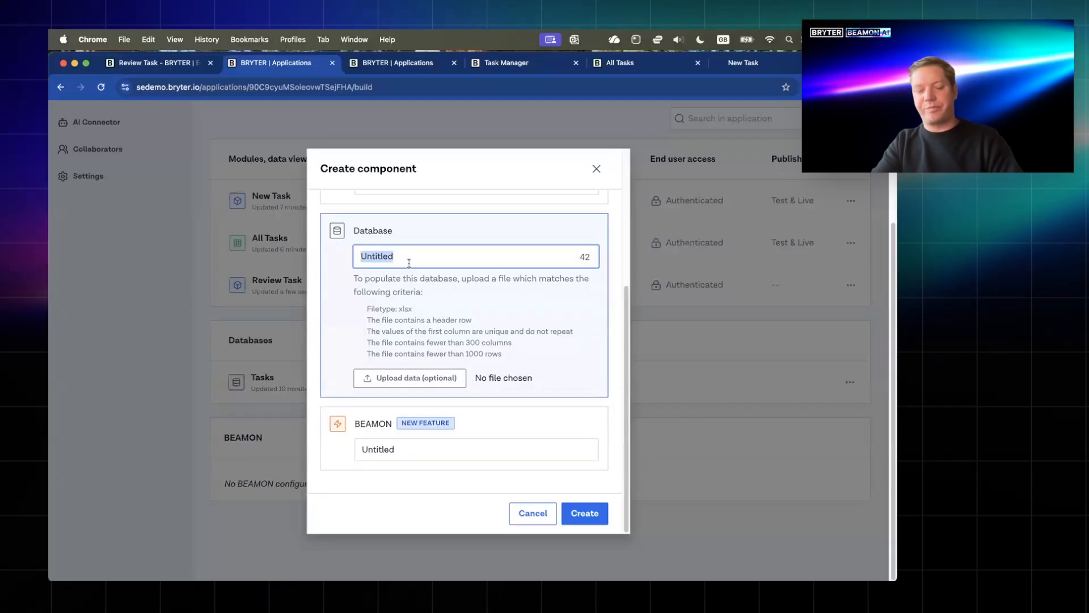
pyautogui.write('E')
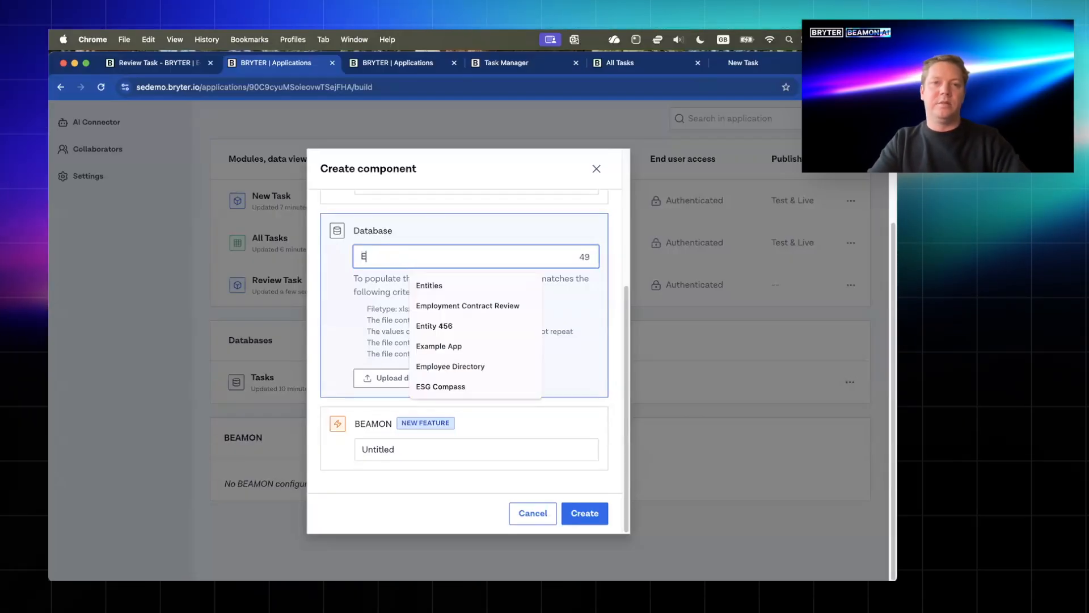
pyautogui.write('mployee')
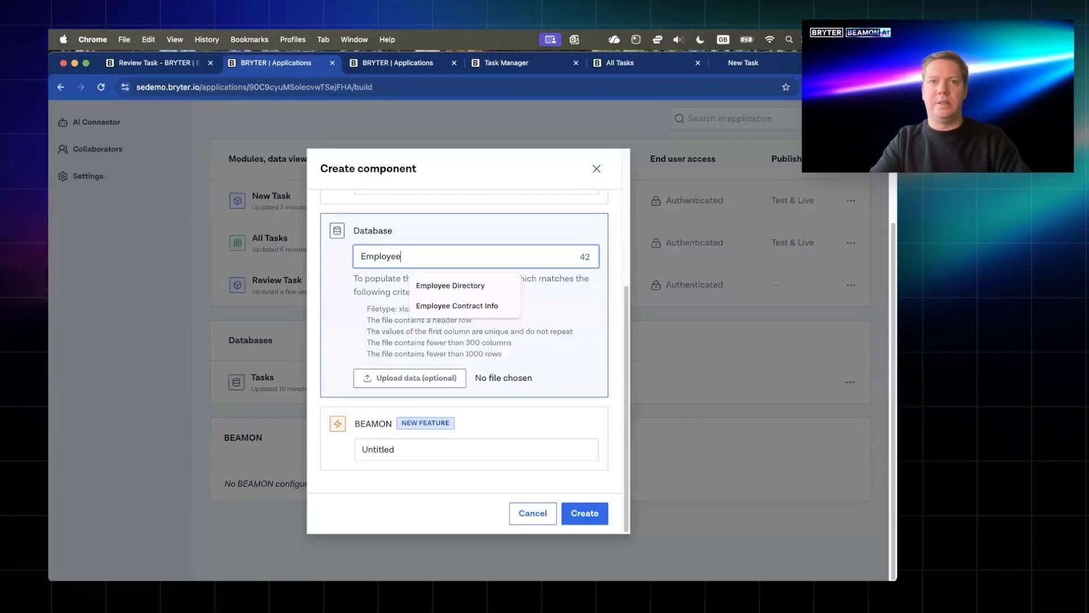
pyautogui.write('s')
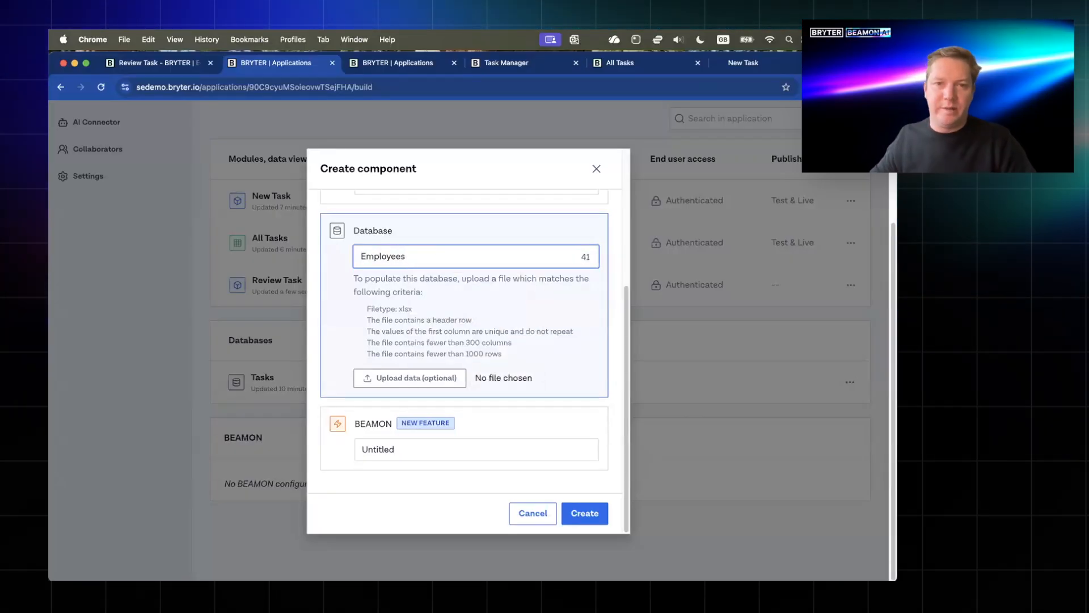
pyautogui.click(573, 522)
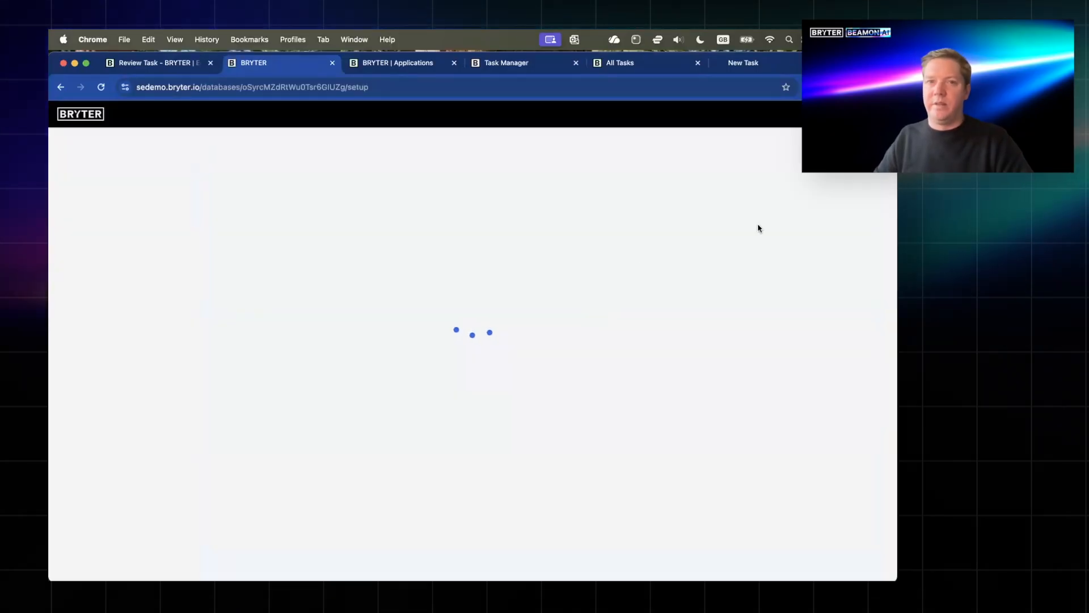
# - Define the Employees database's text fields "Name" and "First Name"
pyautogui.scroll(-2, 221, 480)
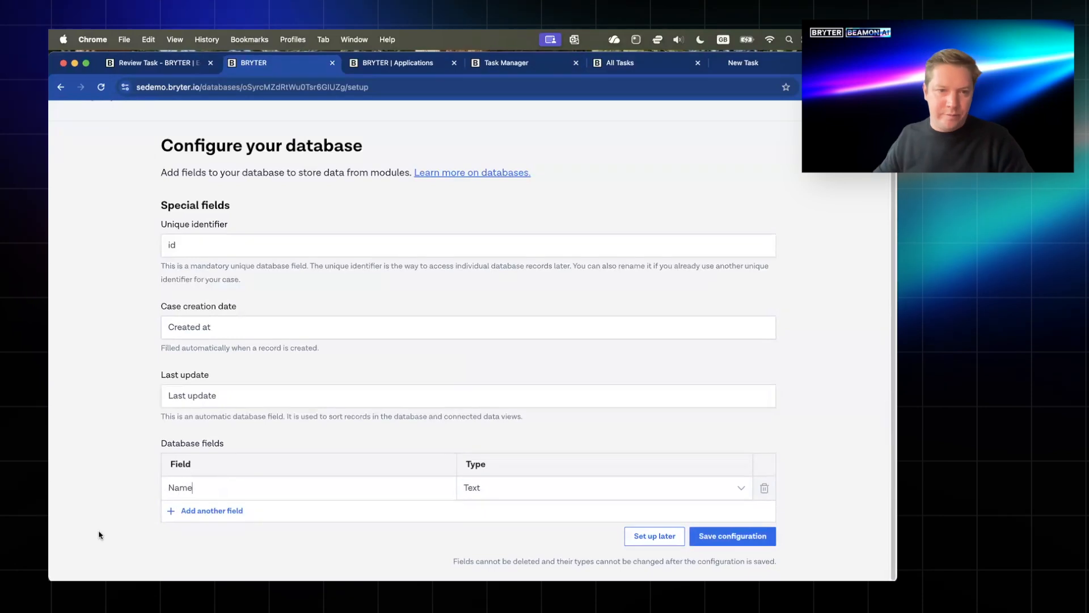
pyautogui.click(192, 511)
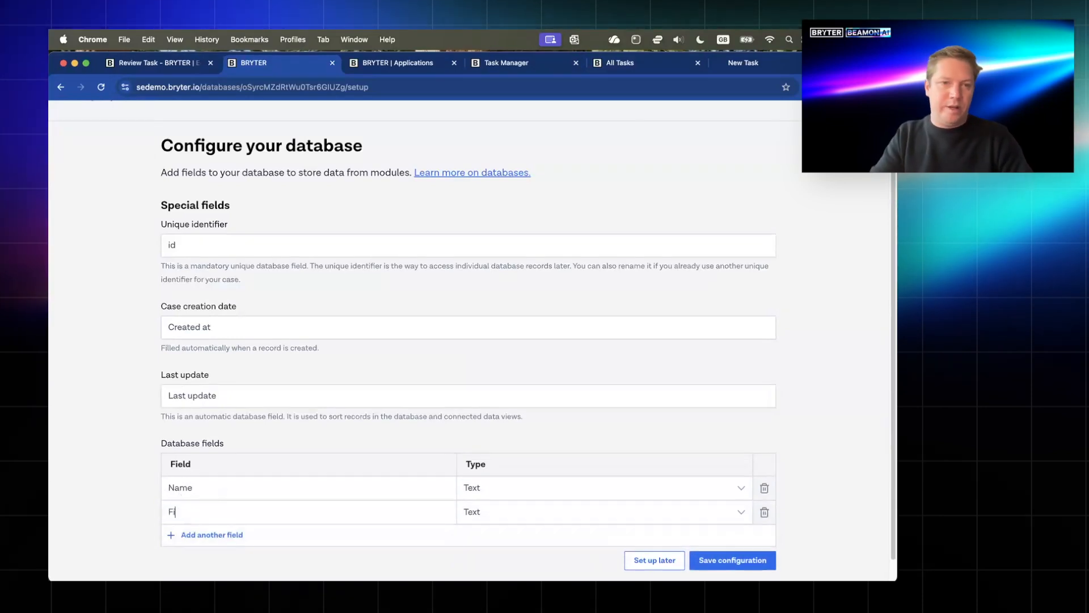
pyautogui.write('First N')
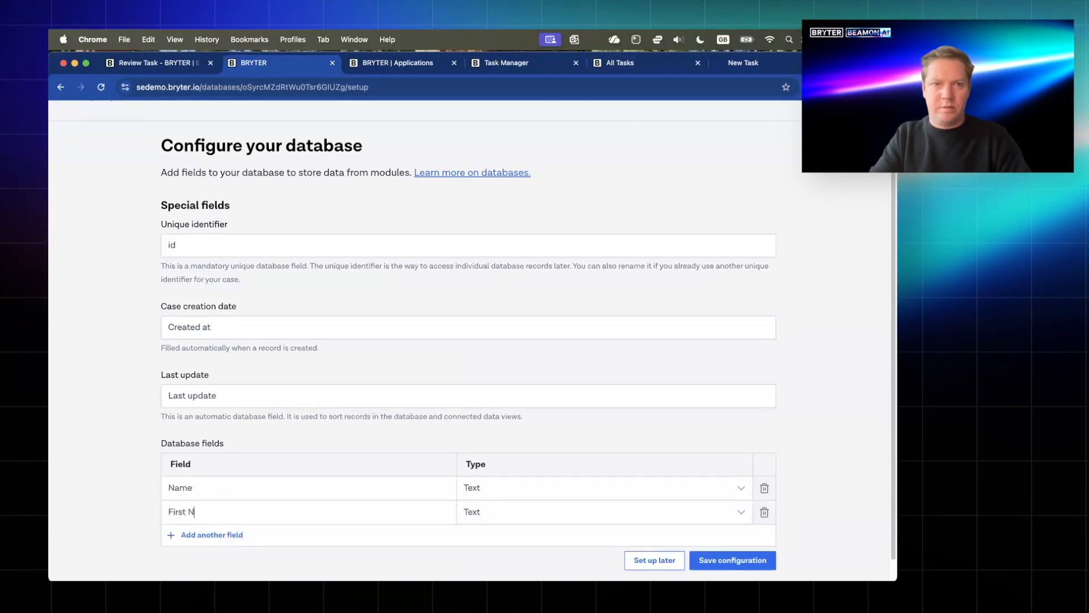
pyautogui.write('ame')
# - Add an "Email" field of type Email to the Employees database and save the configuration
pyautogui.click(194, 535)
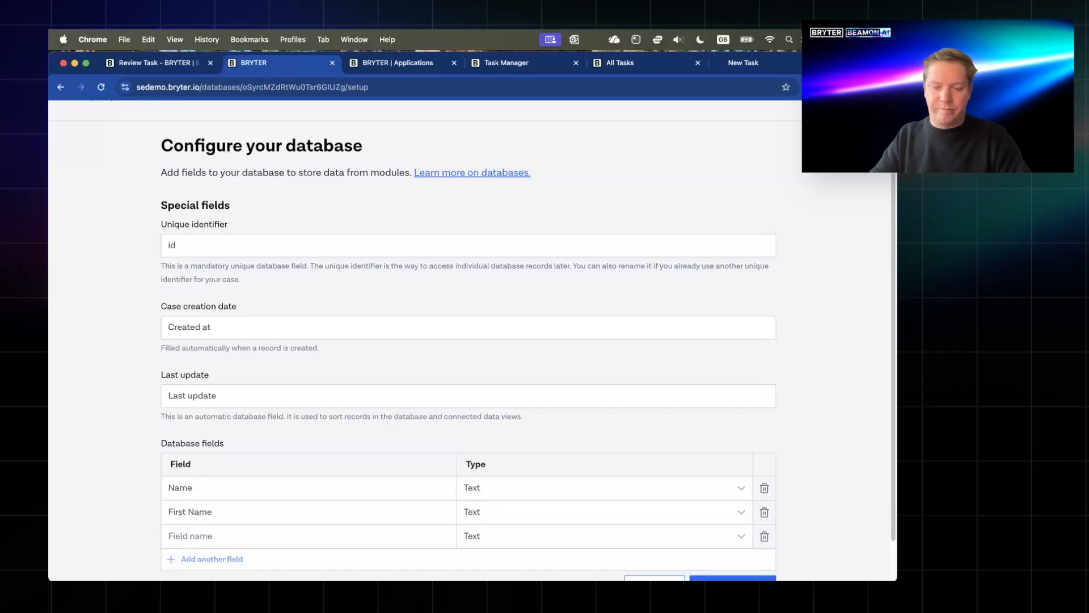
pyautogui.write('Email')
pyautogui.click(476, 535)
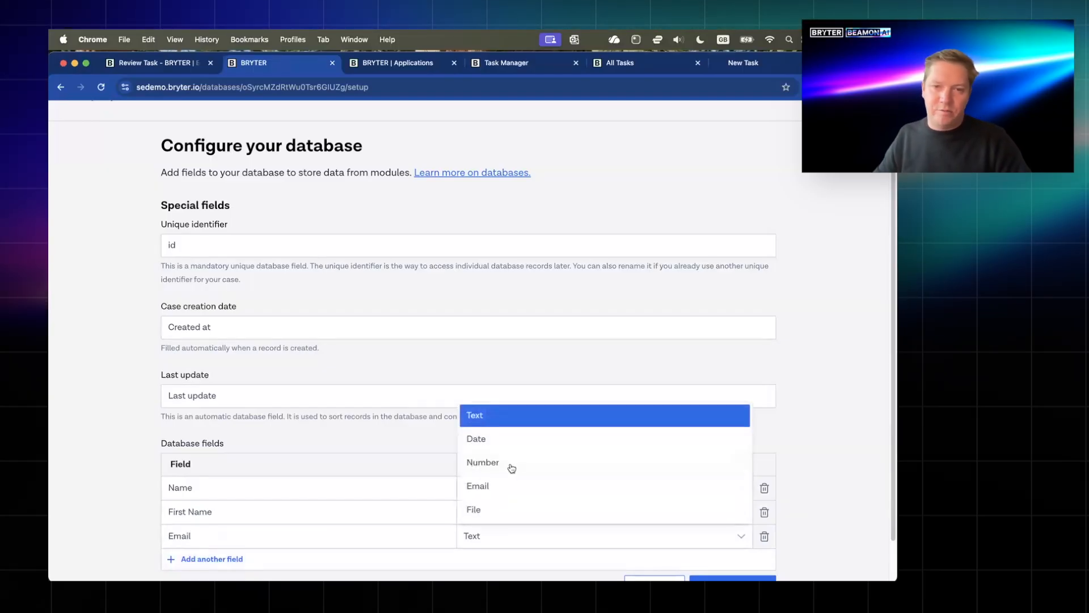
pyautogui.click(492, 489)
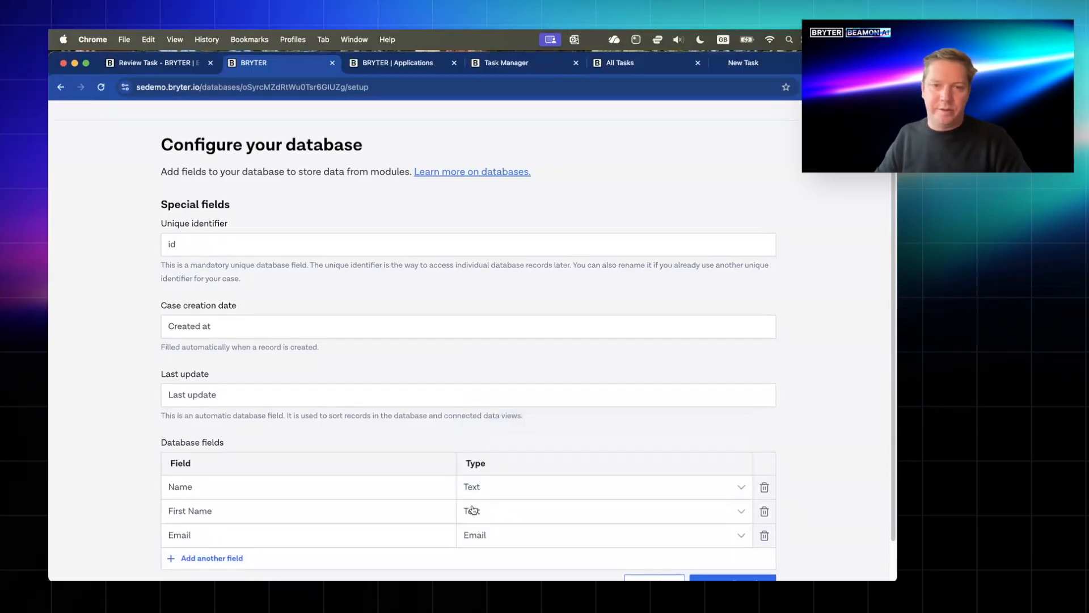
pyautogui.scroll(-2, 397, 465)
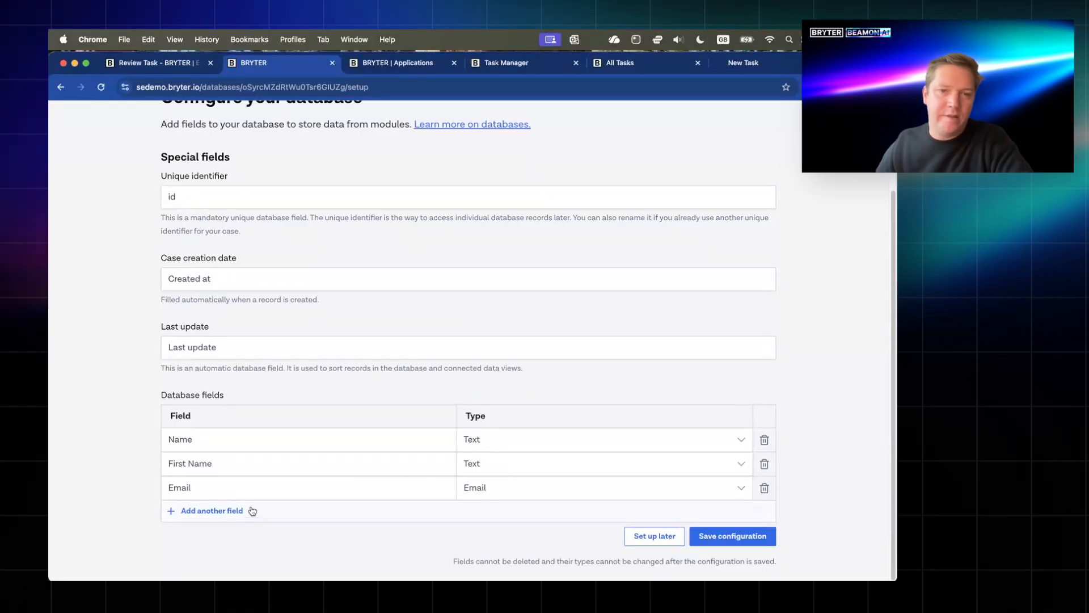
pyautogui.click(735, 536)
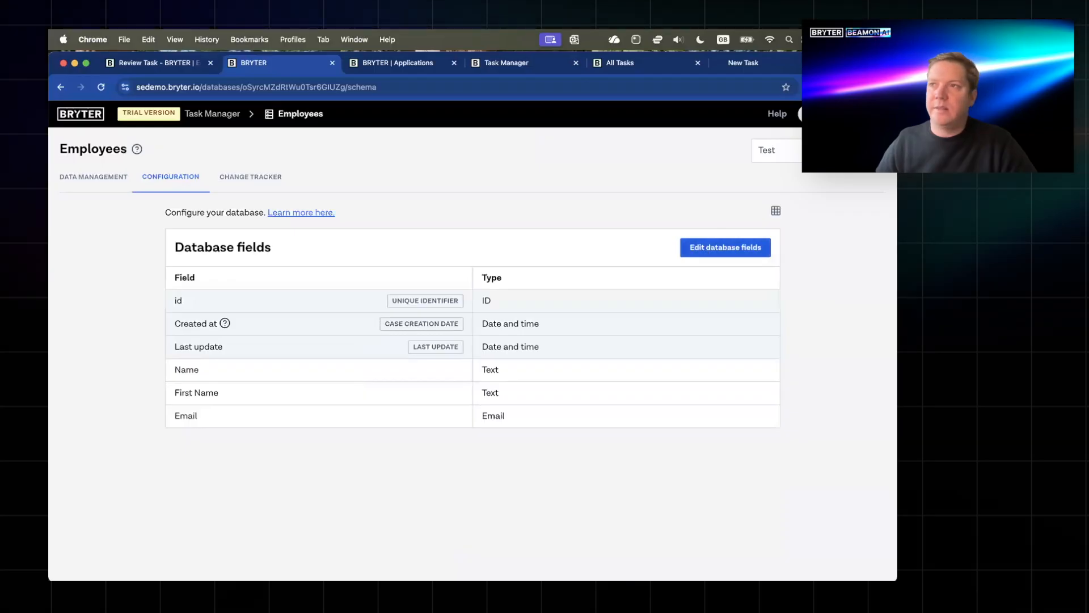
# - Import the comma-separated file Fictional Employees.csv from Downloads into the Live environment of the Employees database
pyautogui.click(121, 185)
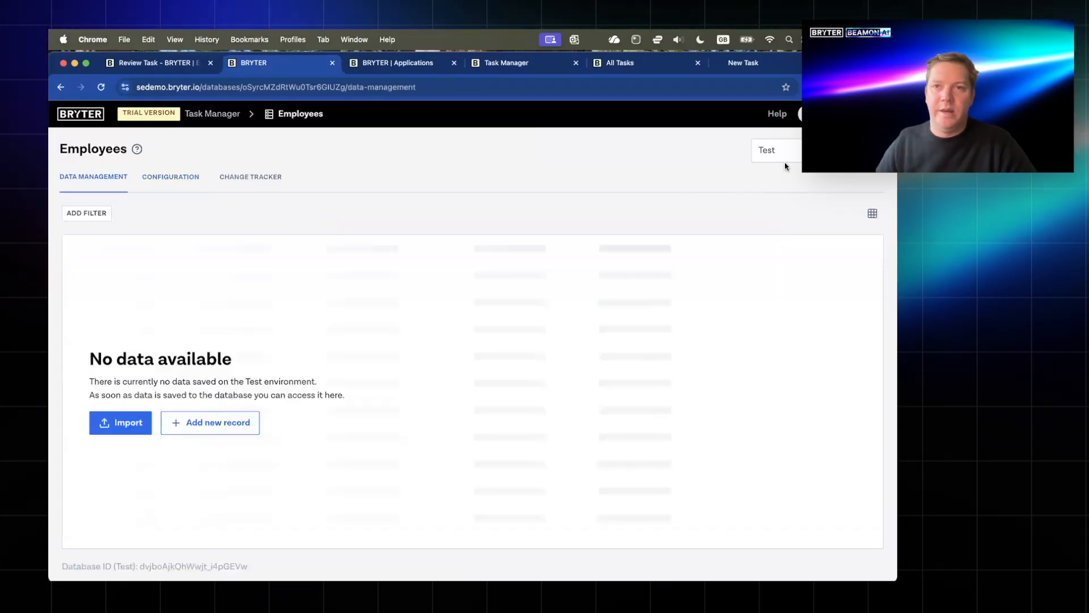
pyautogui.click(775, 151)
pyautogui.click(797, 199)
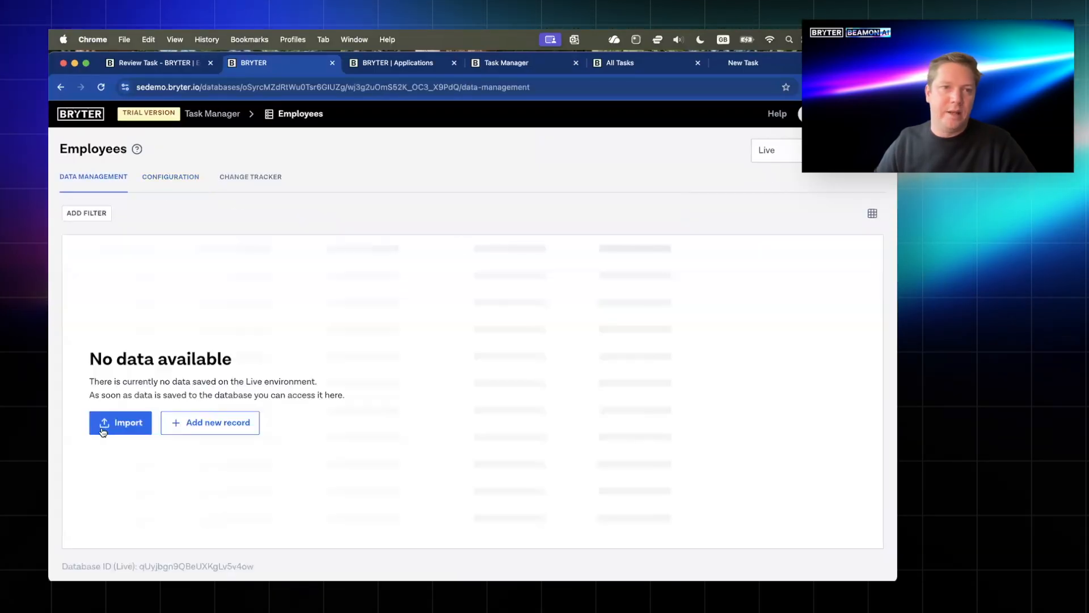
pyautogui.click(131, 424)
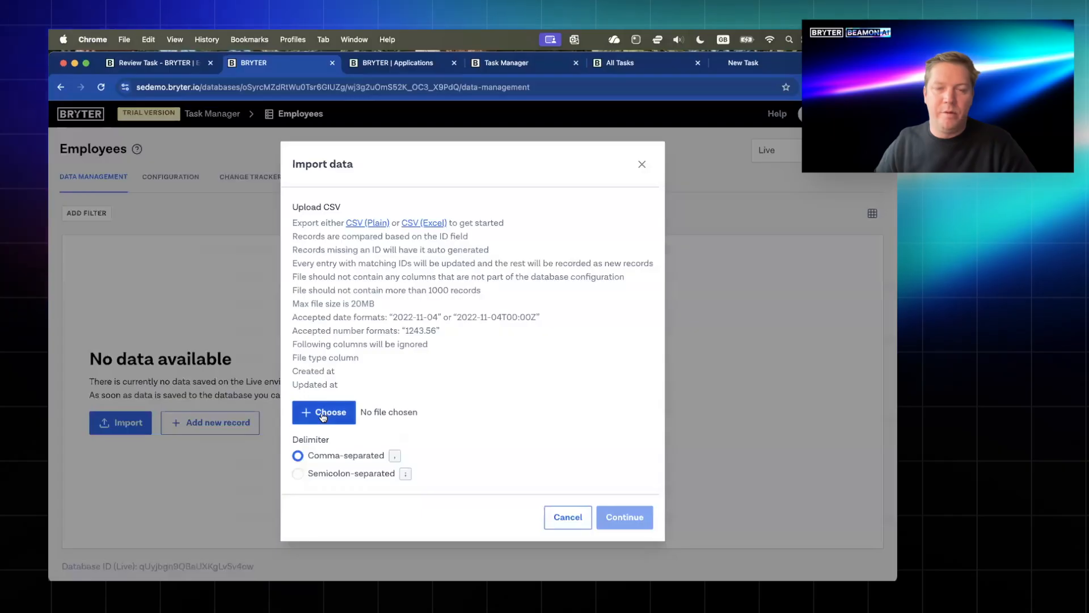
pyautogui.click(322, 416)
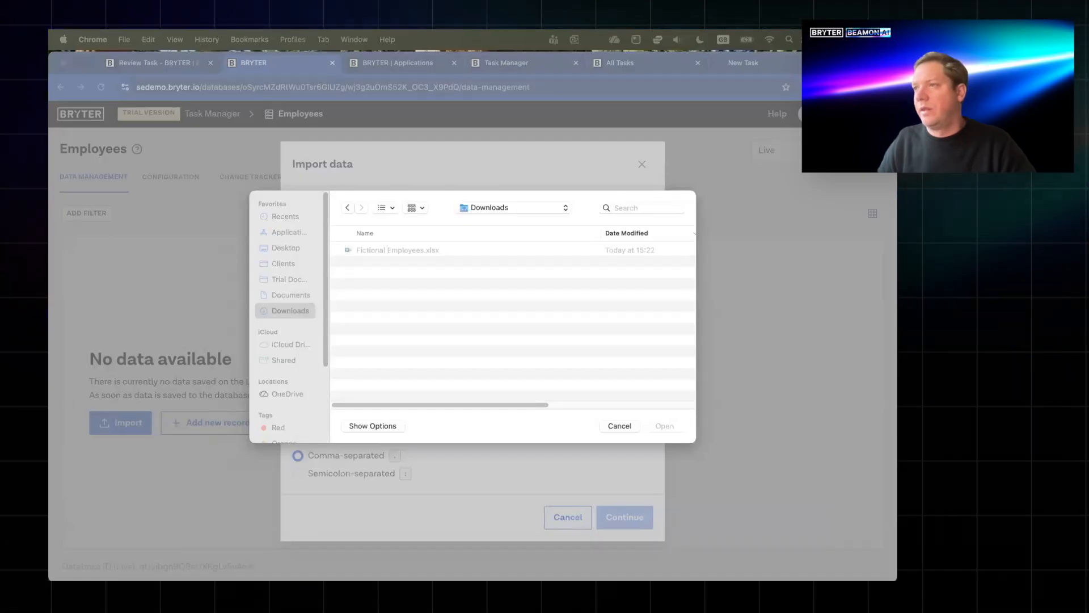
pyautogui.click(688, 433)
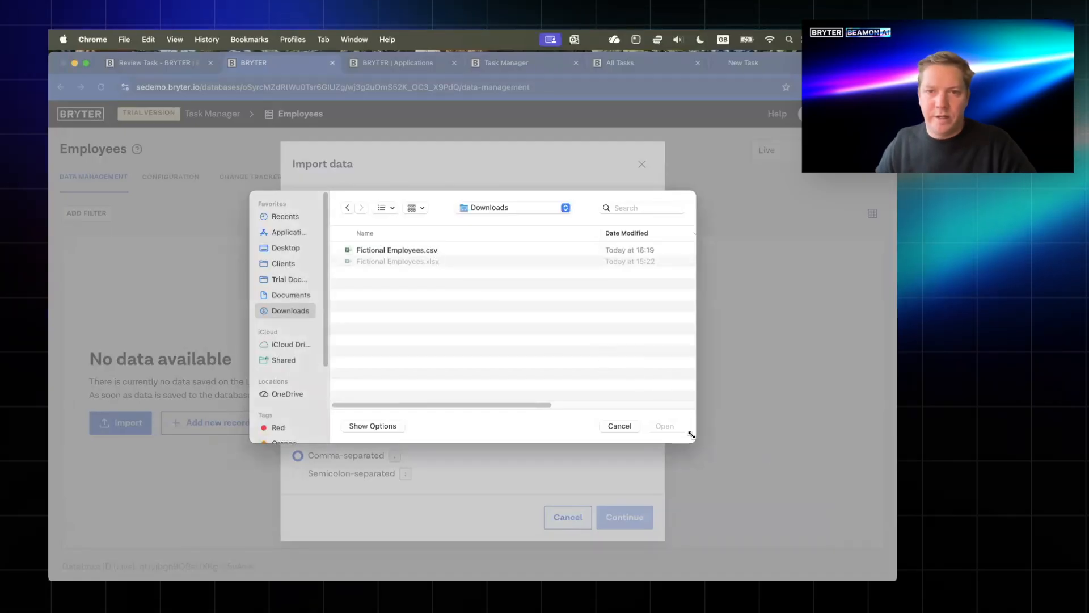
pyautogui.click(387, 250)
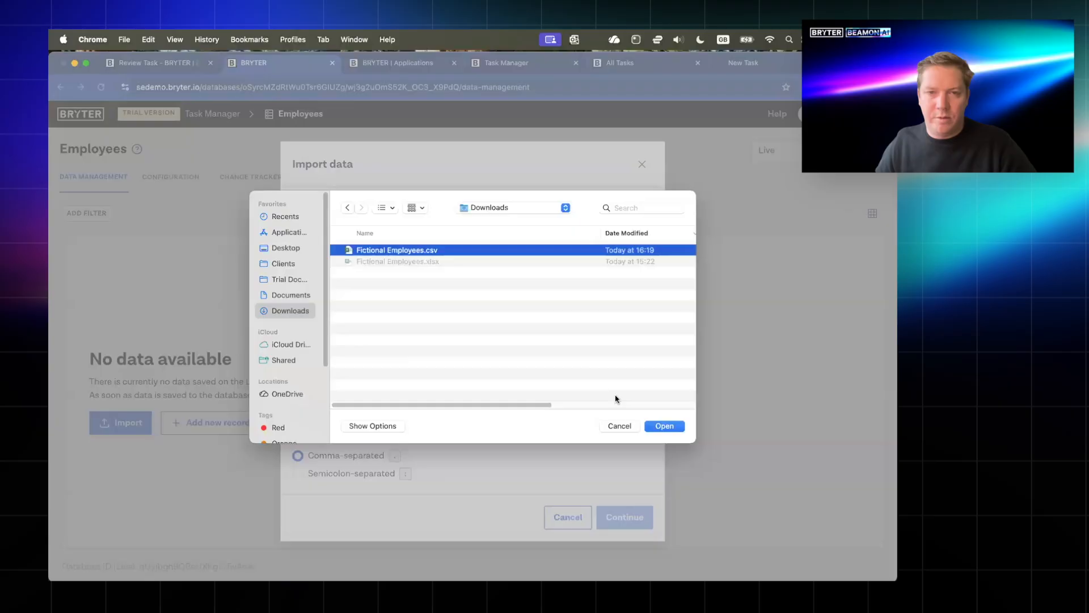
pyautogui.click(665, 425)
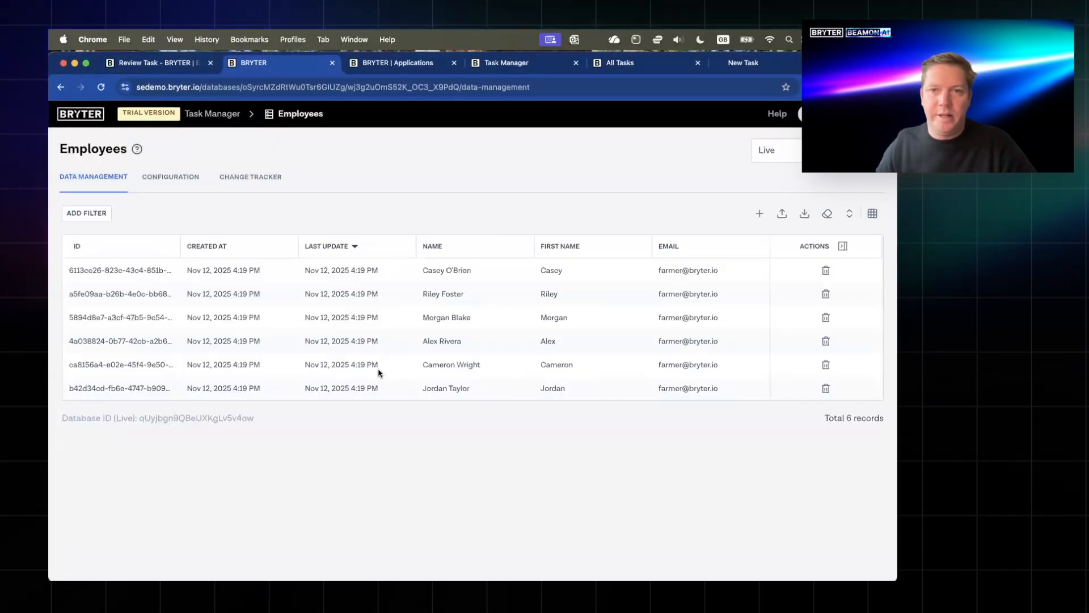
# - In the Review Task module, insert a "Read from a database" action between Get Task Information and Review Task, reading from Employees
pyautogui.click(142, 63)
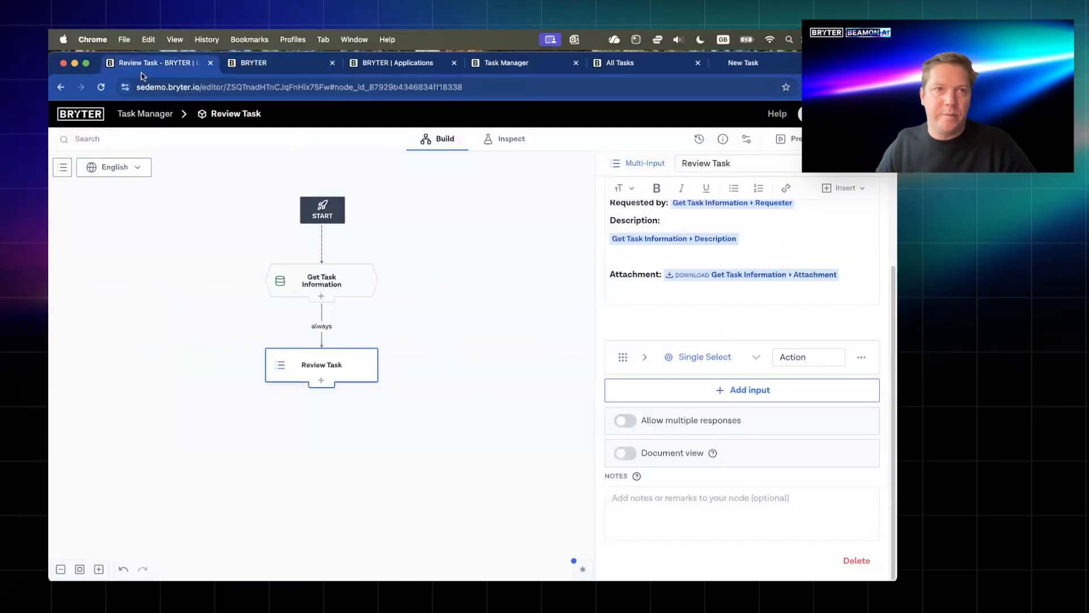
pyautogui.click(297, 290)
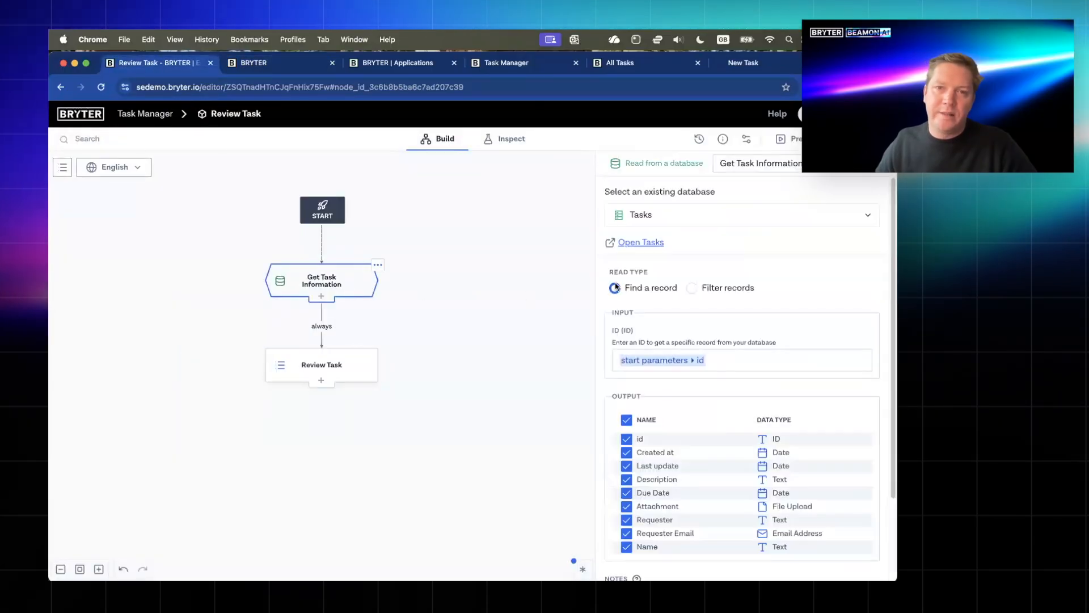
pyautogui.click(321, 317)
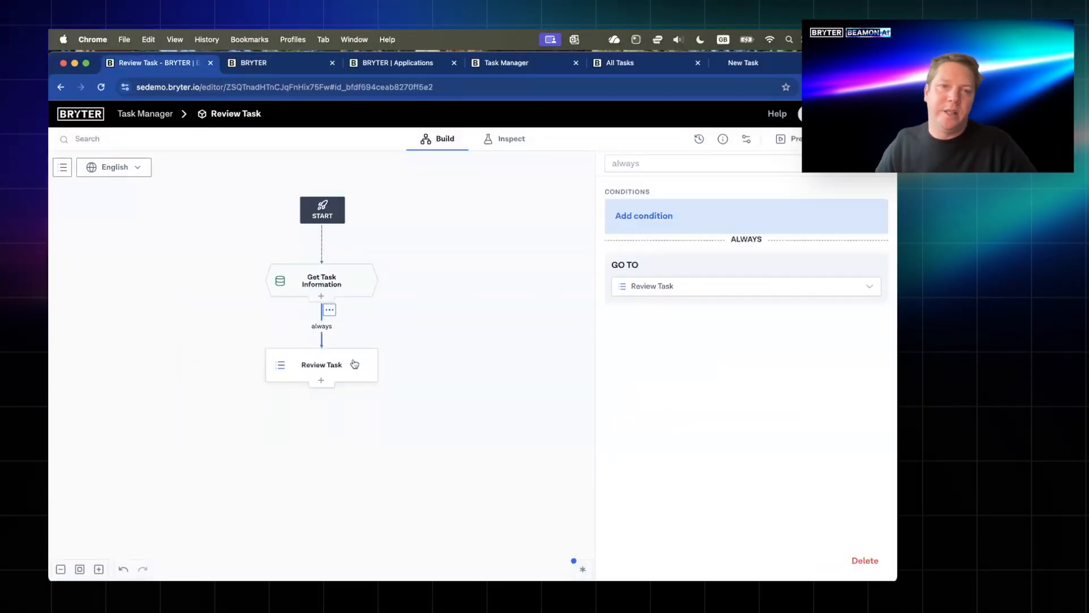
pyautogui.click(329, 309)
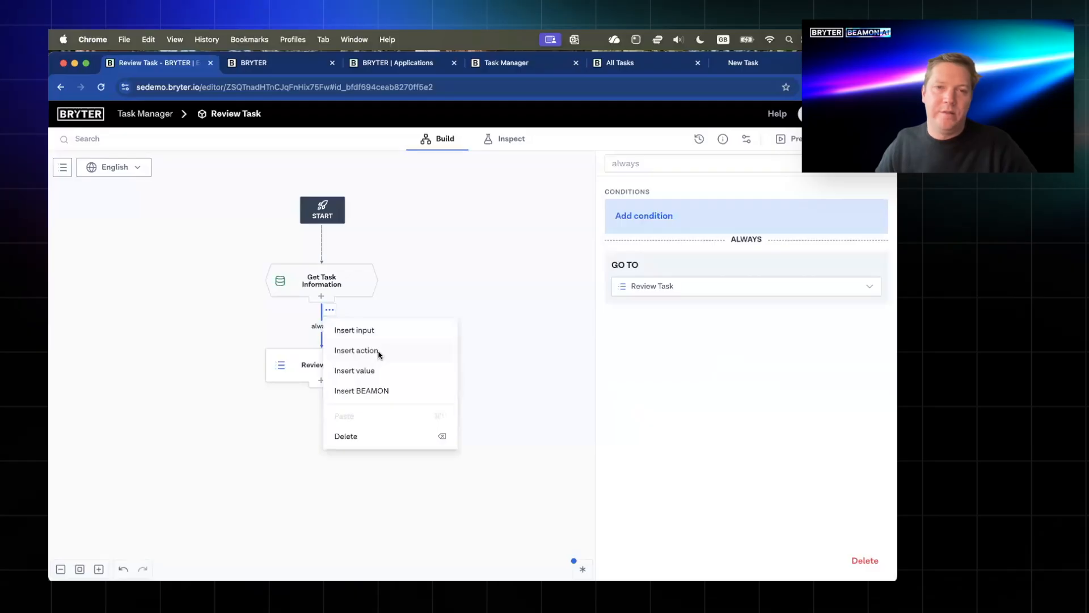
pyautogui.click(377, 351)
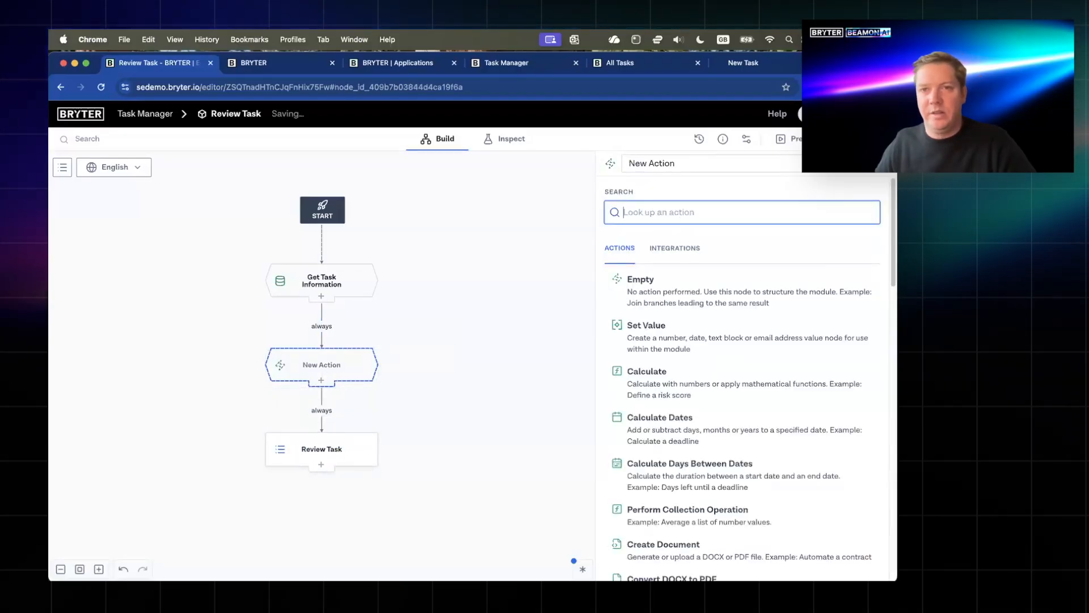
pyautogui.write('read')
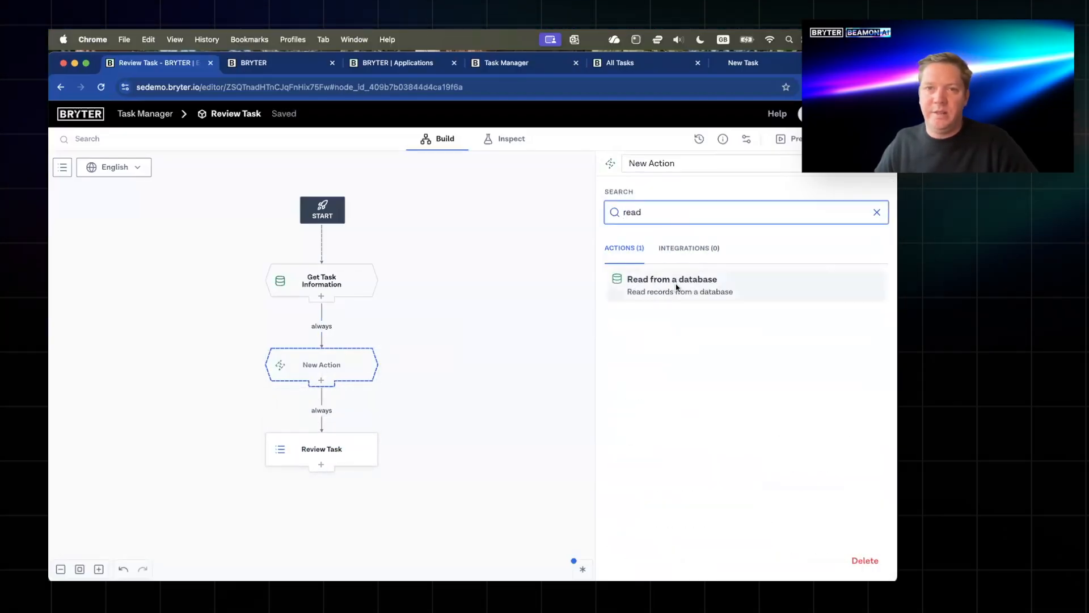
pyautogui.click(676, 287)
pyautogui.click(670, 216)
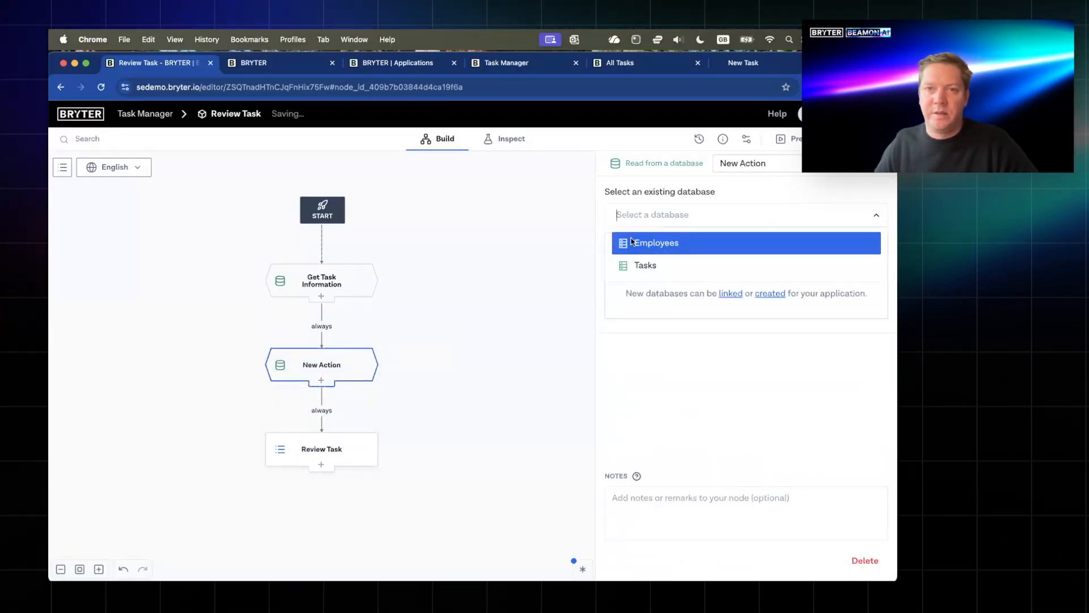
pyautogui.click(668, 244)
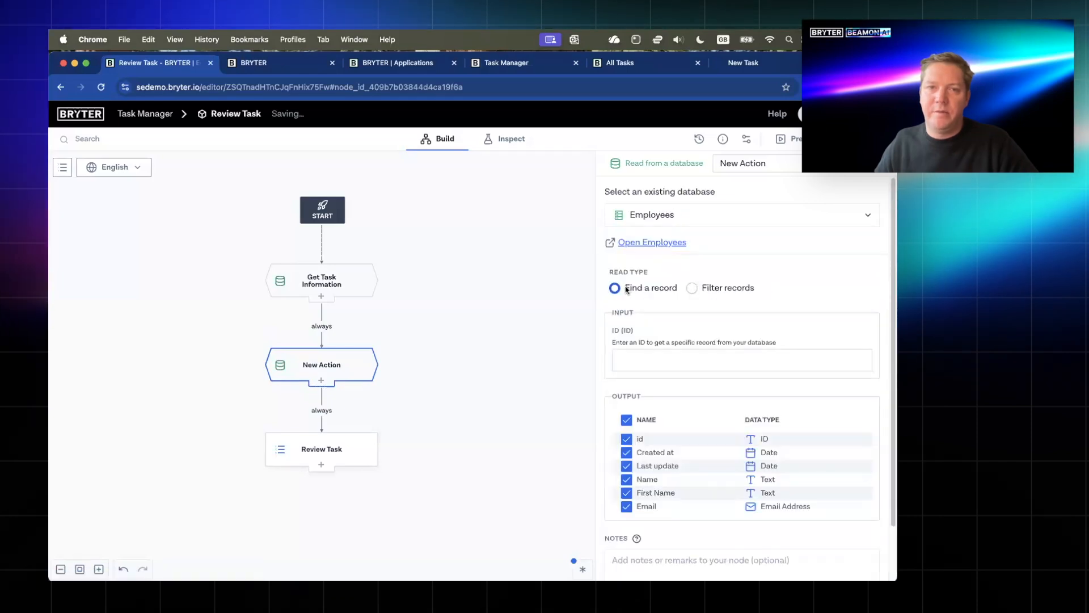
# - Convert the new Employees read action to Filter records and remove its default id condition
pyautogui.click(346, 274)
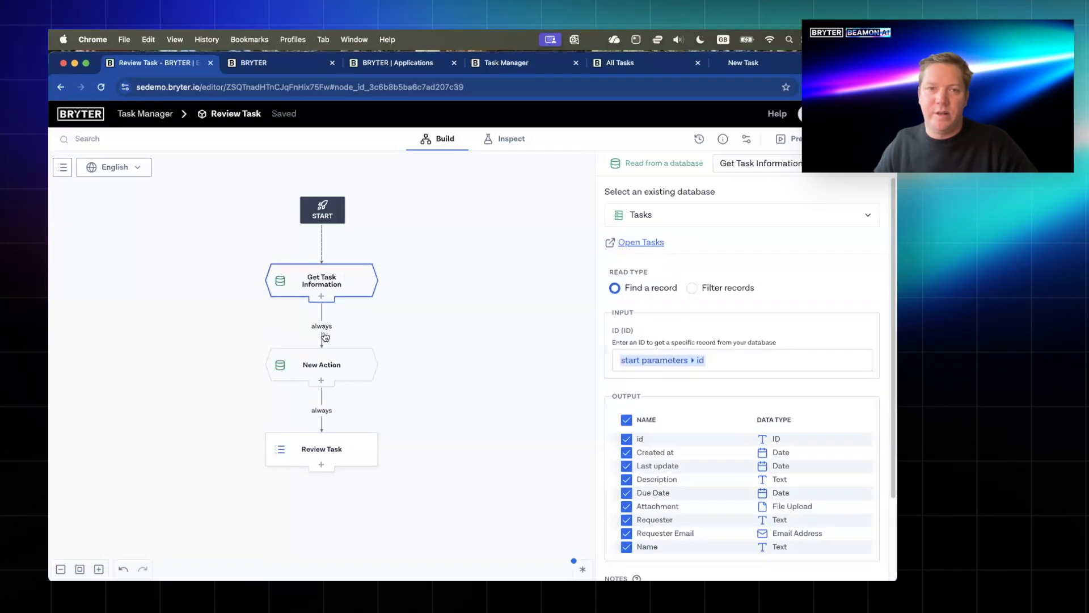
pyautogui.click(322, 366)
pyautogui.click(692, 288)
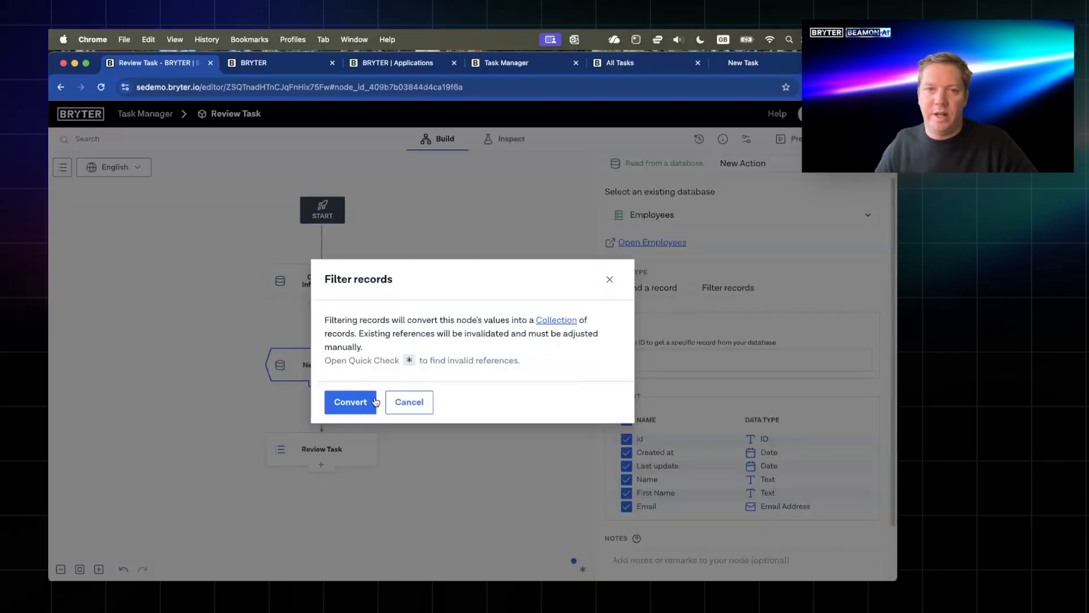
pyautogui.click(350, 401)
pyautogui.scroll(-2, 794, 295)
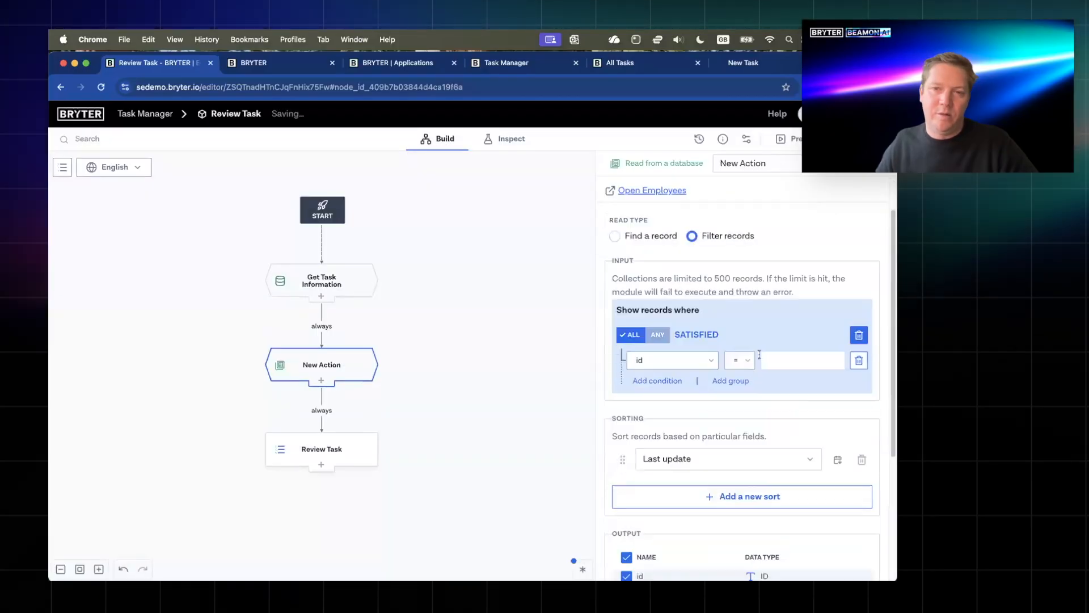
pyautogui.click(859, 305)
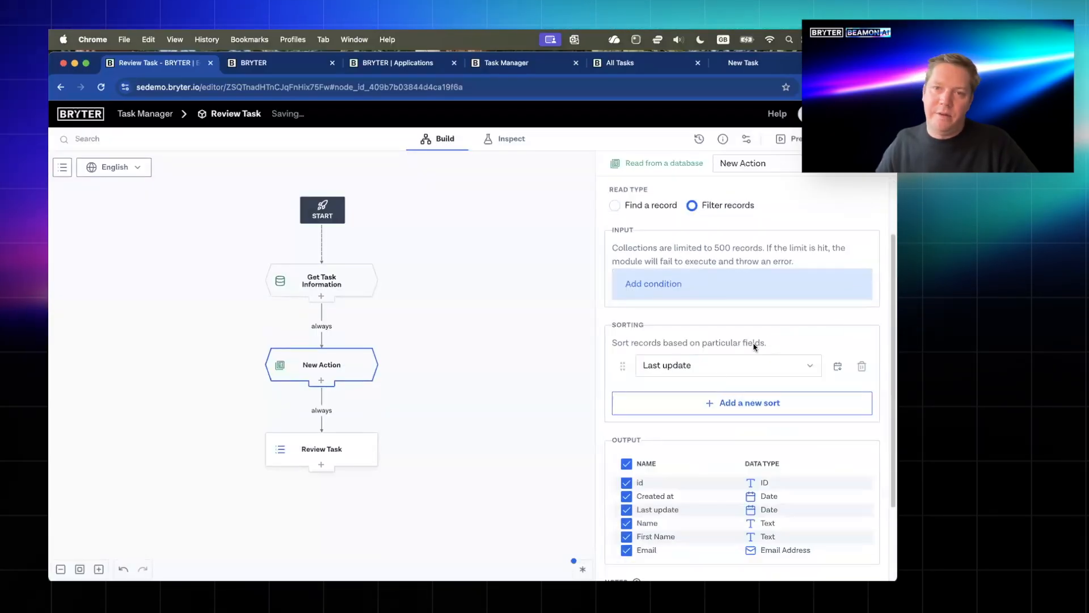
# - Sort the new Employees database read action's records by Name and rename the action Employees
pyautogui.click(713, 370)
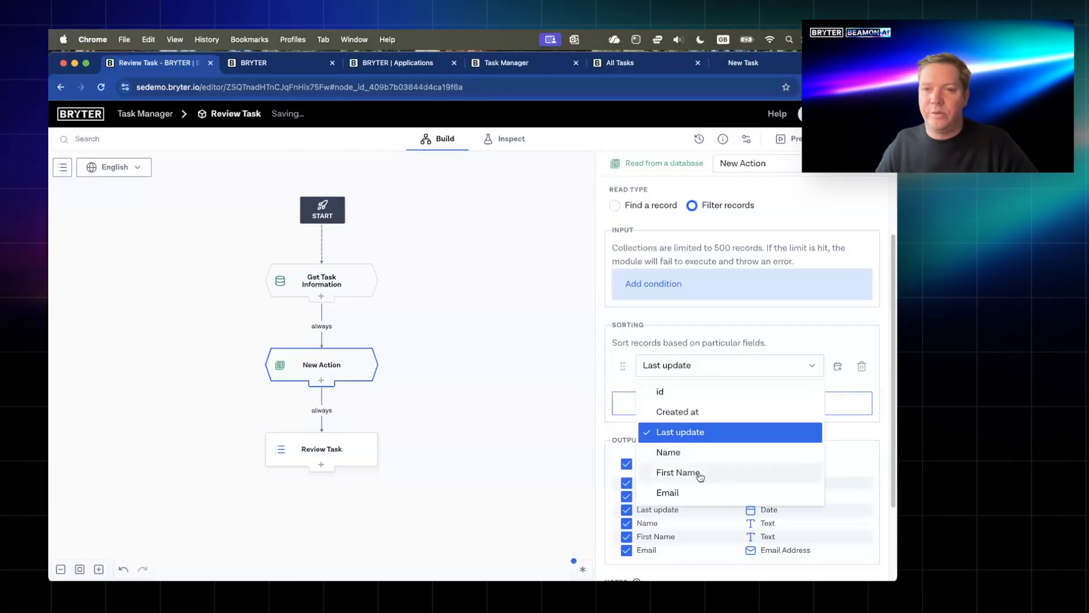
pyautogui.click(681, 441)
pyautogui.click(688, 369)
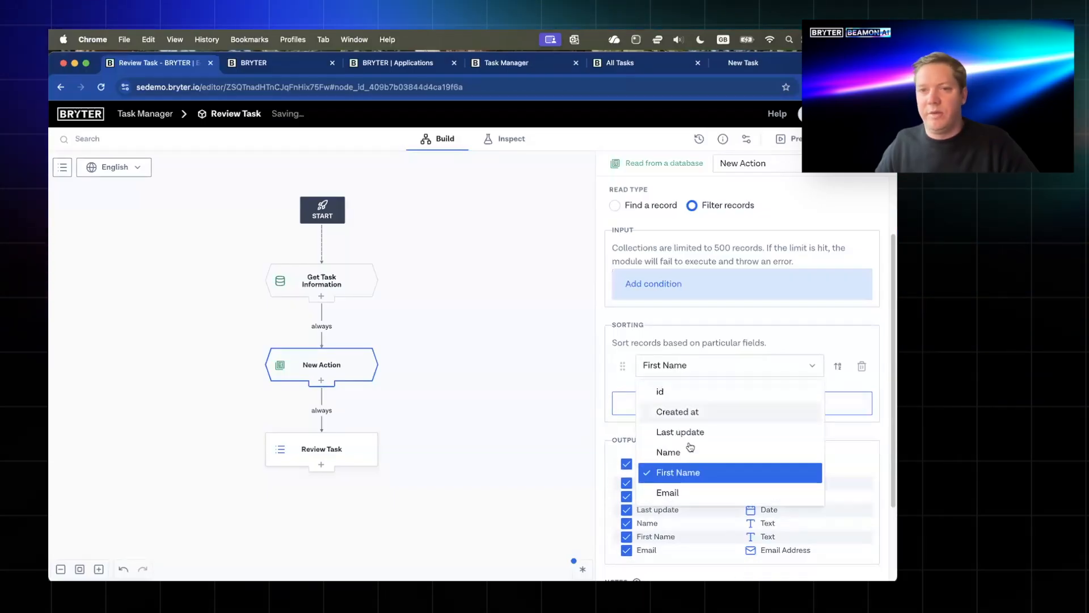
pyautogui.click(690, 448)
pyautogui.click(726, 366)
pyautogui.click(688, 453)
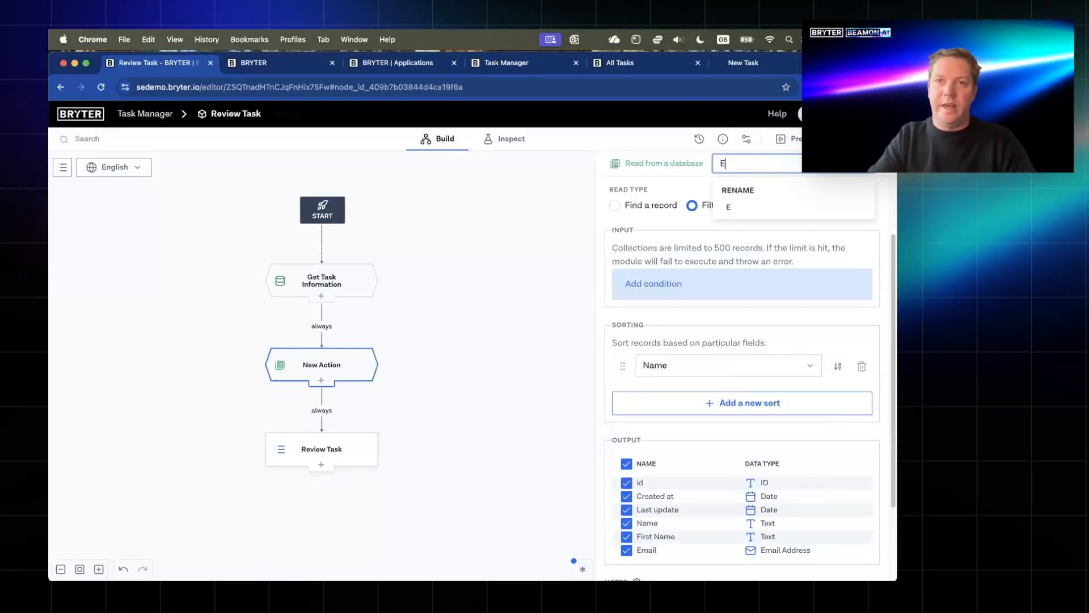
pyautogui.write('Employees')
pyautogui.press('Return')
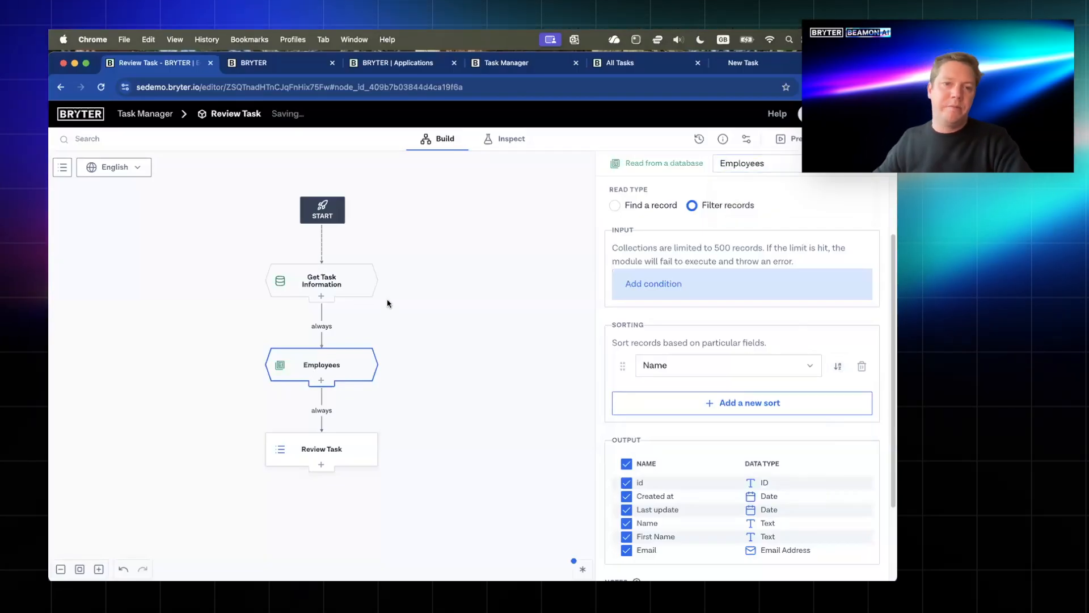
# - Add a second Single Select input to the Review Task node, with both its name and label set to Assign Task
pyautogui.click(324, 439)
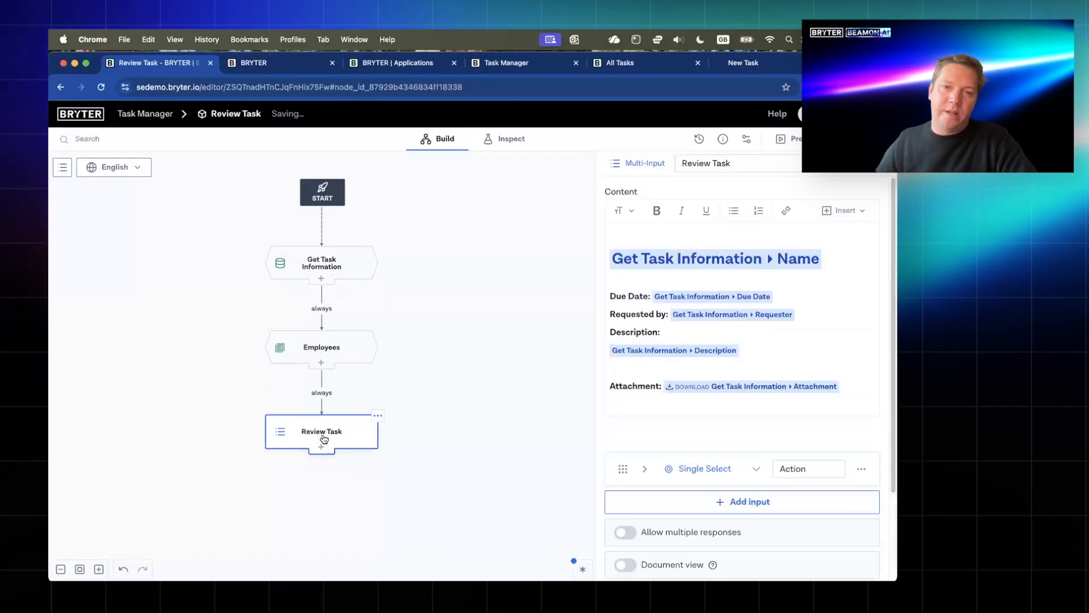
pyautogui.scroll(-2, 738, 425)
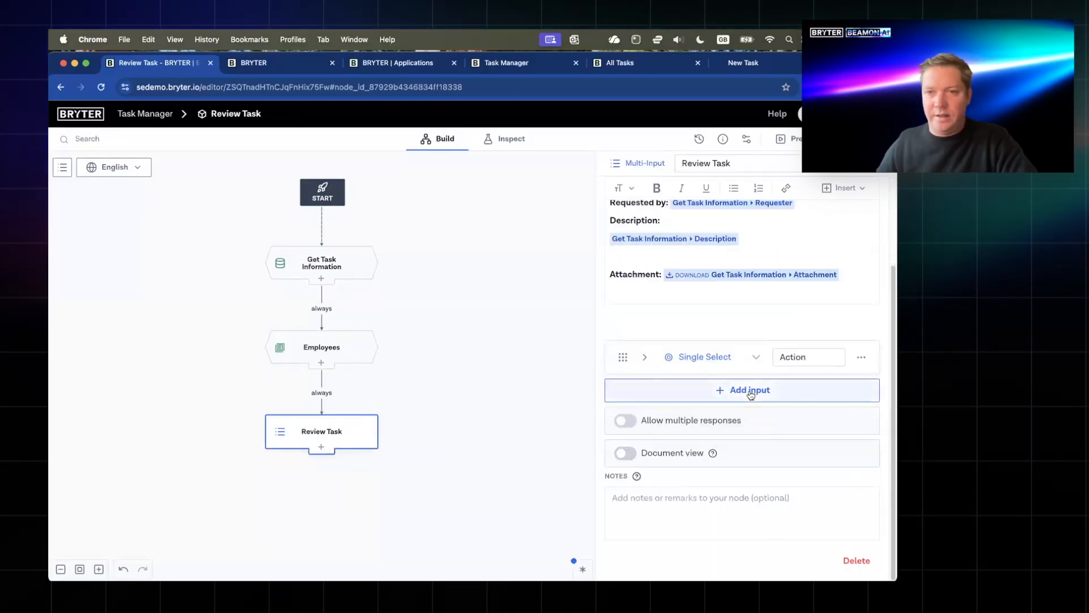
pyautogui.click(750, 391)
pyautogui.scroll(3, 737, 306)
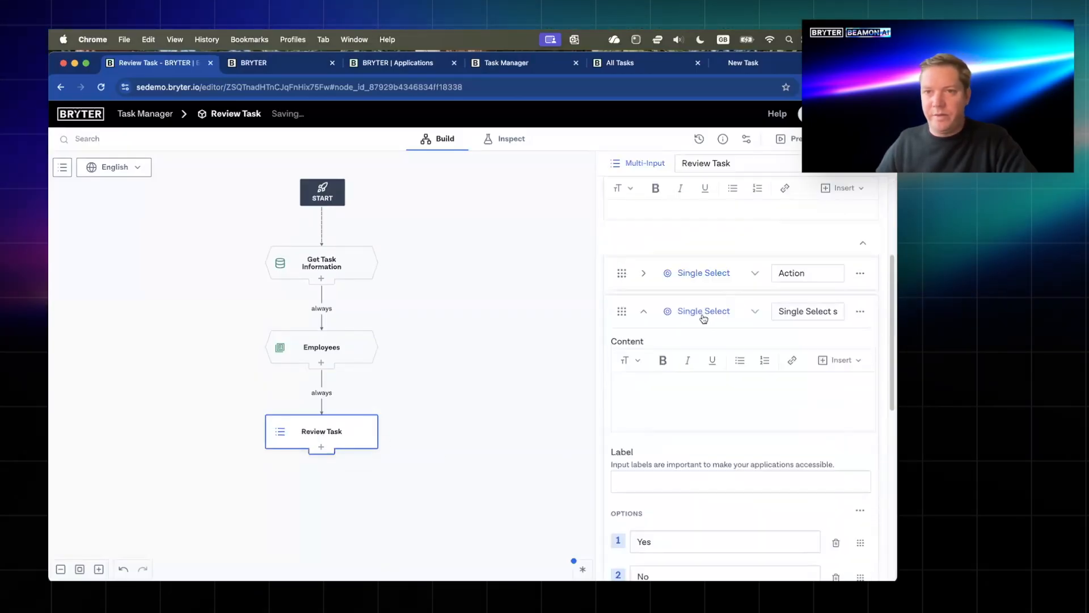
pyautogui.click(797, 312)
pyautogui.write('As')
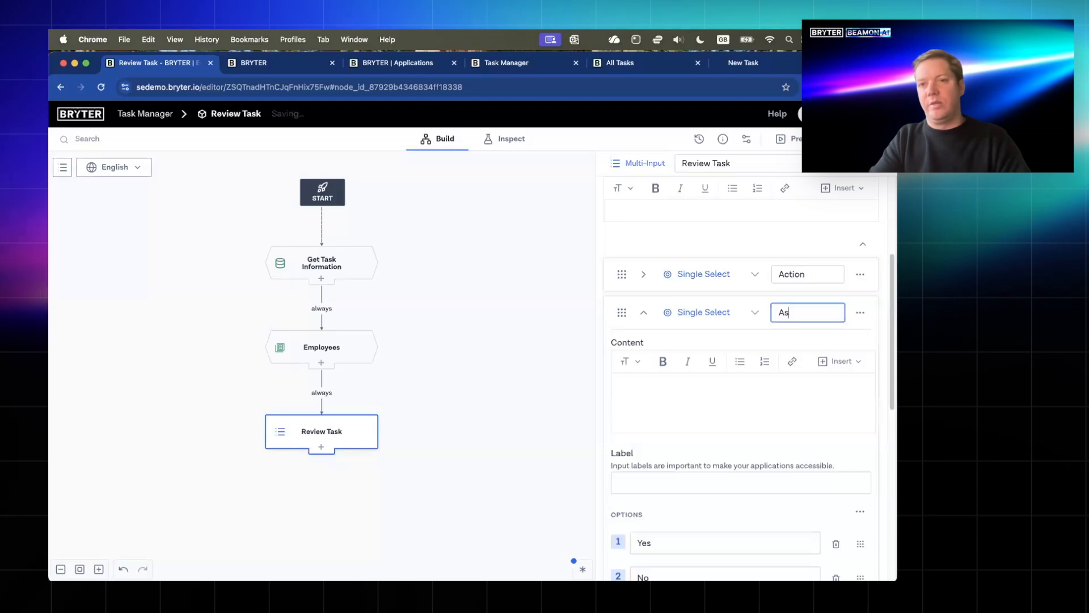
pyautogui.write('sign Task')
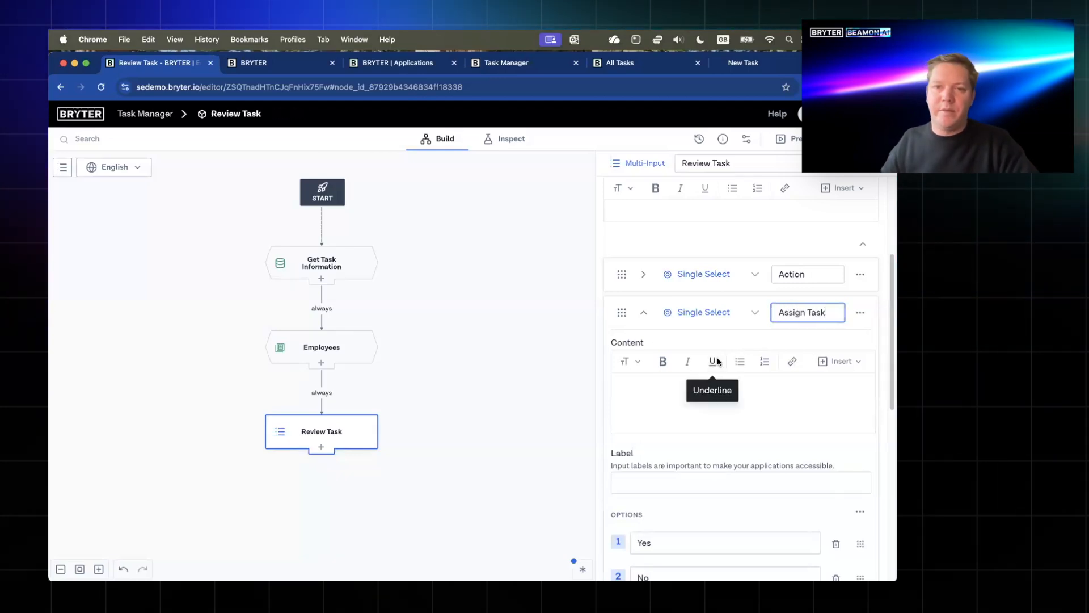
pyautogui.scroll(-5, 712, 363)
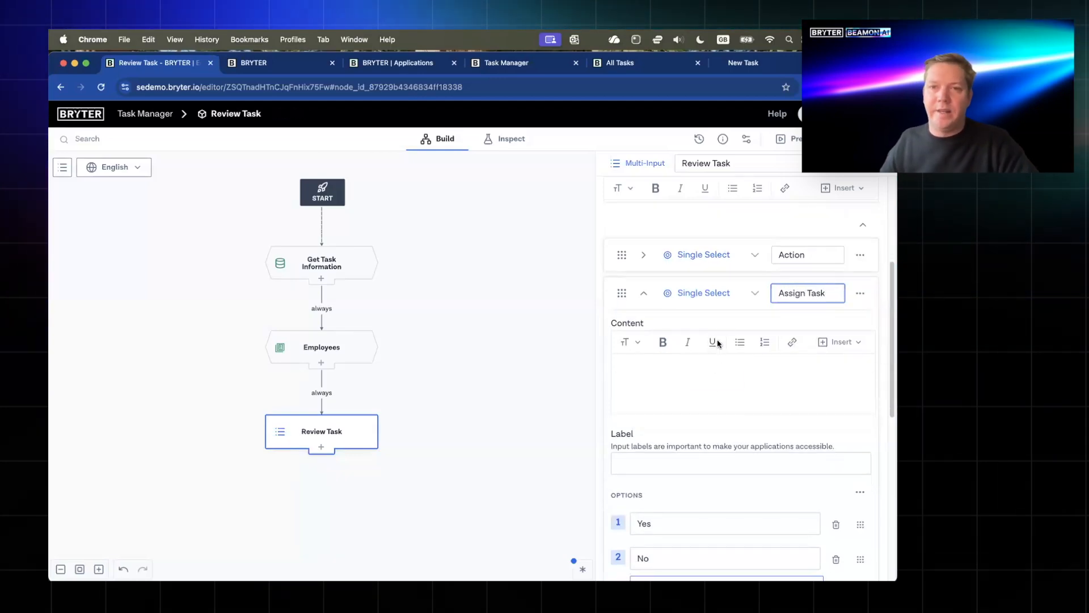
pyautogui.scroll(-2, 679, 297)
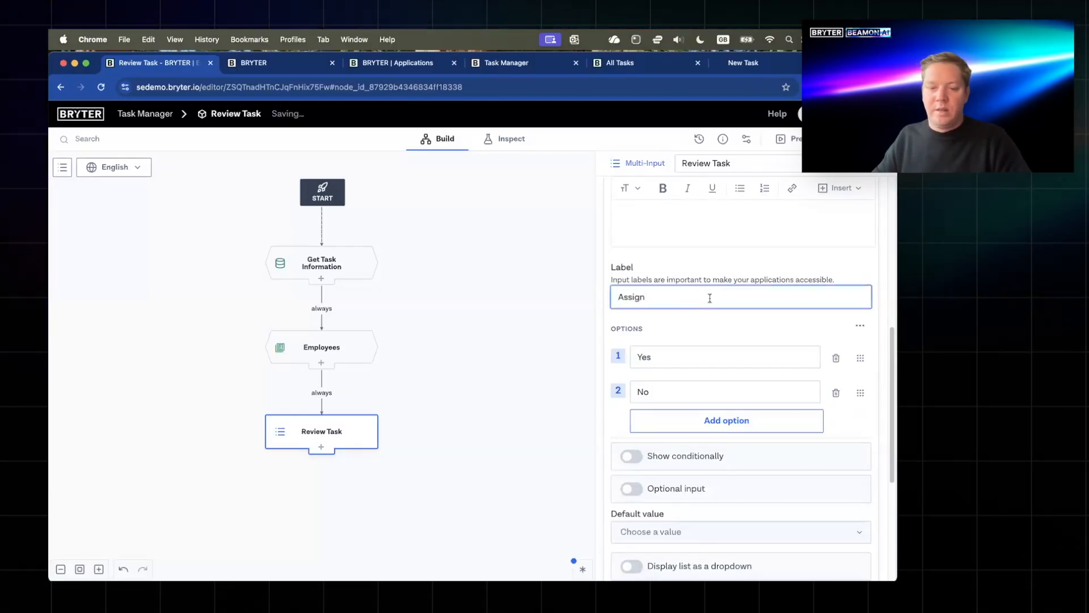
# - Source the Assign Task input's options from the Employees collection and present each option as Employees Name
pyautogui.click(858, 328)
pyautogui.click(785, 375)
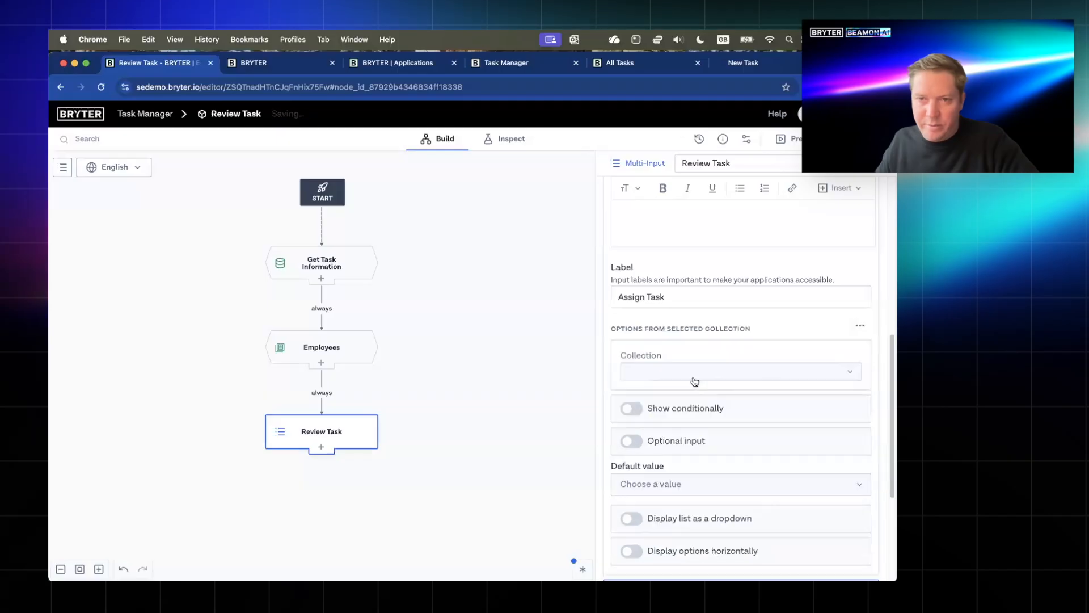
pyautogui.click(692, 374)
pyautogui.click(659, 458)
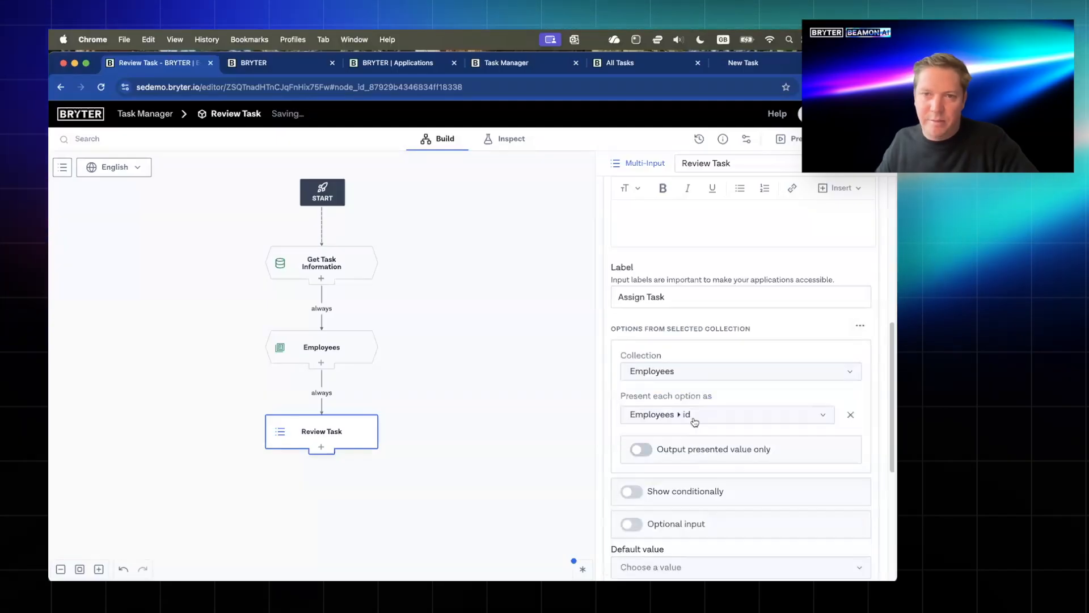
pyautogui.click(703, 416)
pyautogui.click(721, 504)
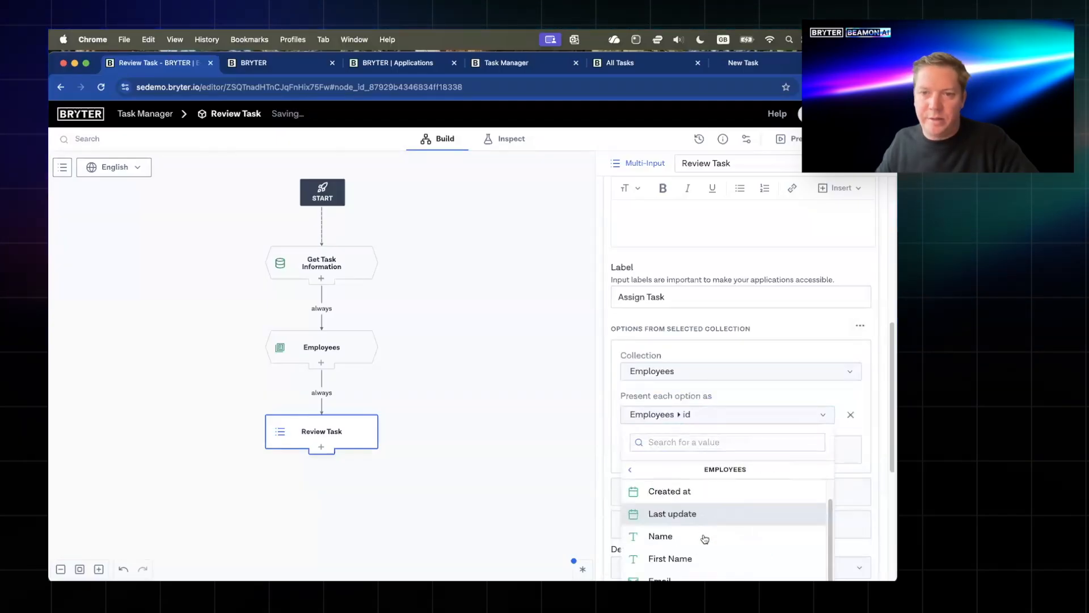
pyautogui.click(703, 537)
# - Display the Assign Task options as a dropdown and show the input only if the Review Task action equals Assign Task
pyautogui.scroll(-3, 682, 468)
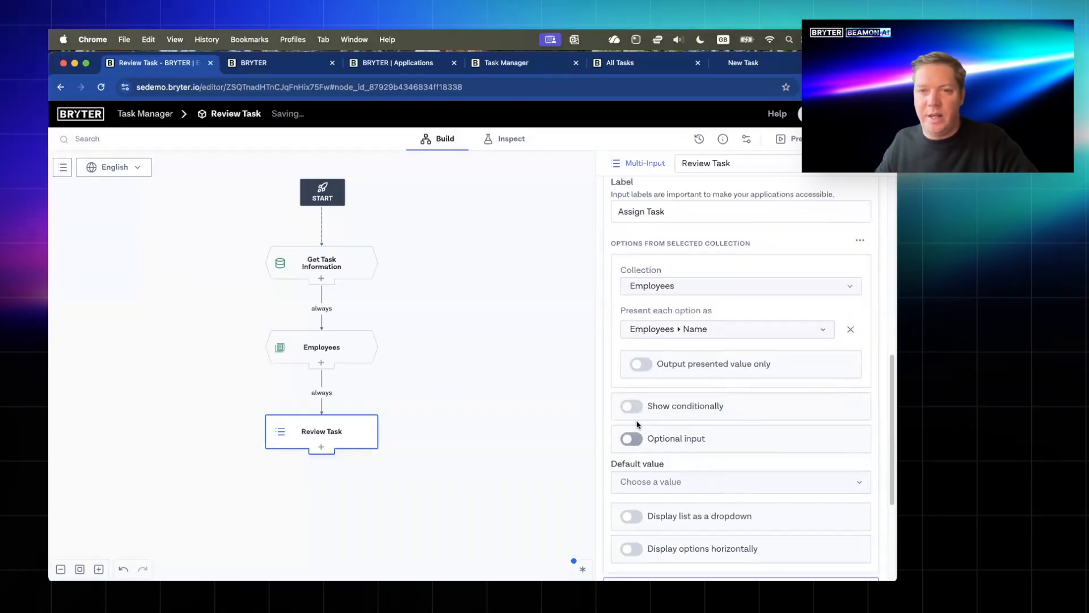
pyautogui.scroll(-1, 643, 464)
pyautogui.click(634, 497)
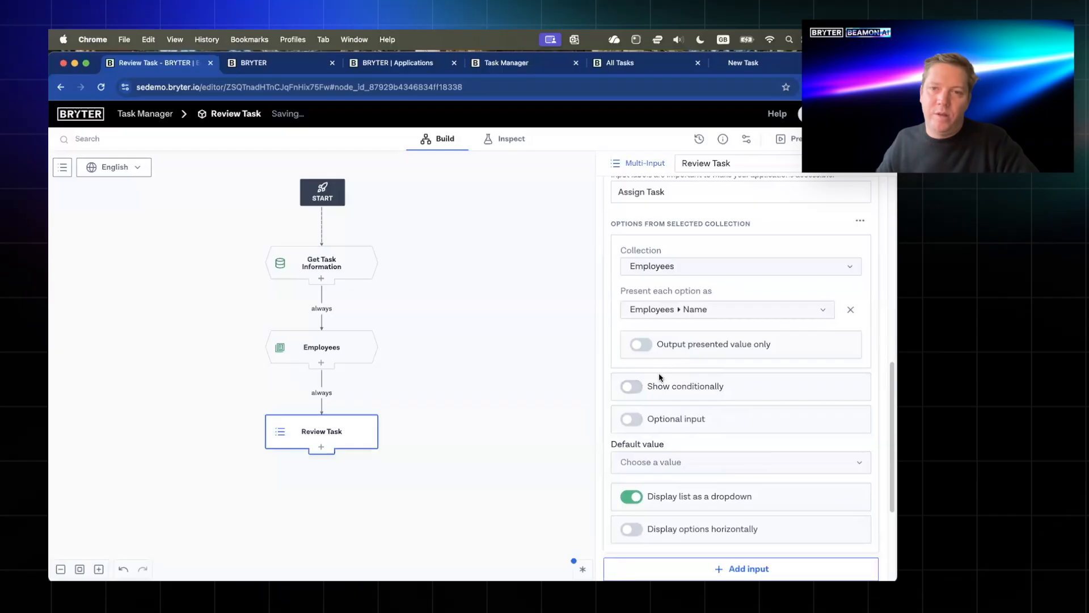
pyautogui.click(633, 387)
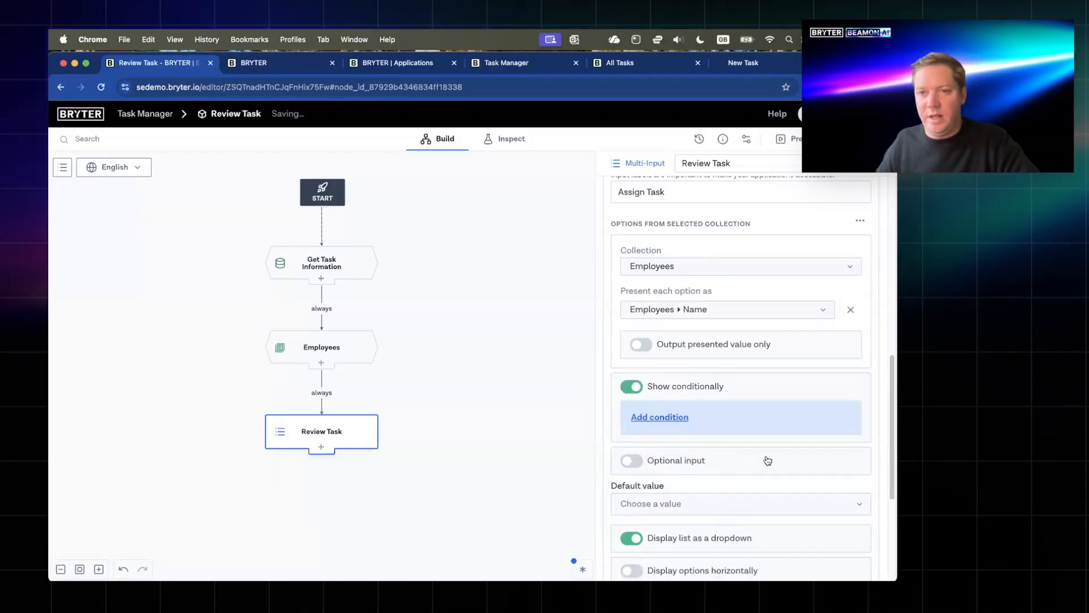
pyautogui.click(790, 485)
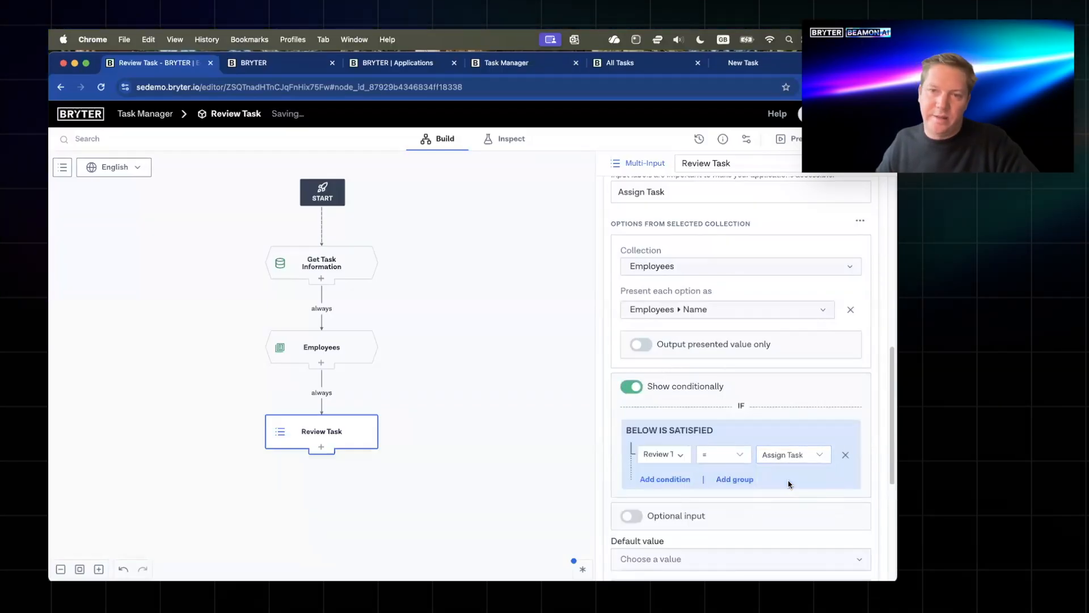
pyautogui.scroll(5, 721, 455)
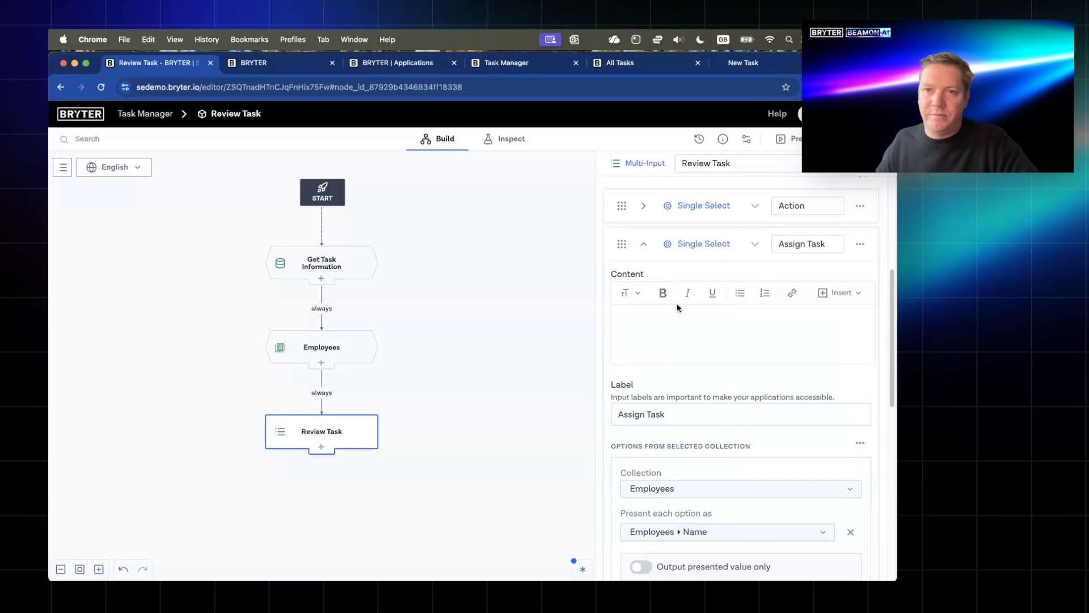
pyautogui.scroll(-10, 678, 289)
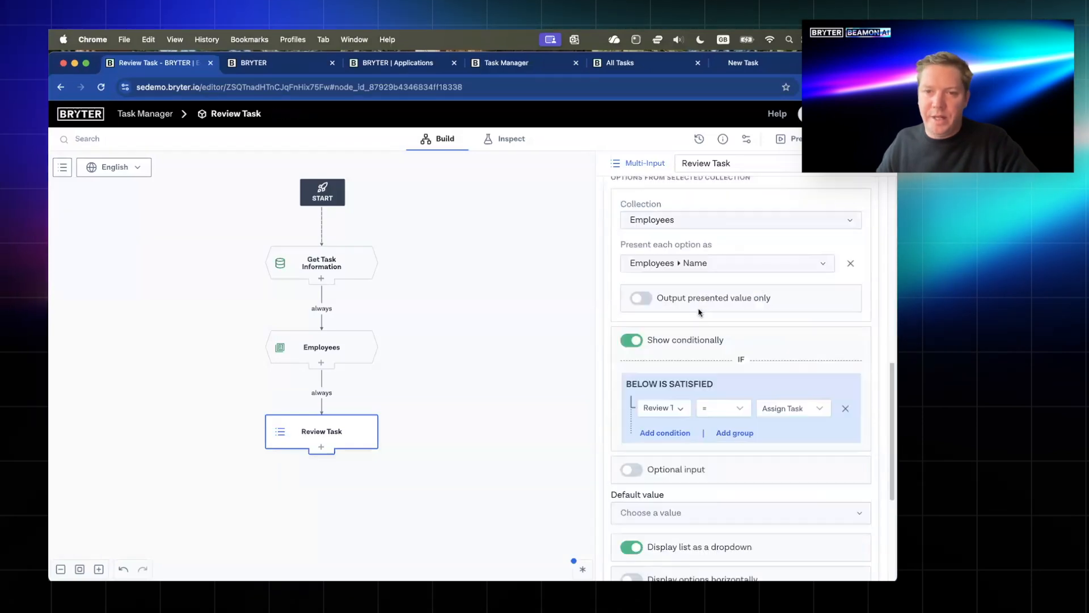
pyautogui.scroll(-1, 686, 345)
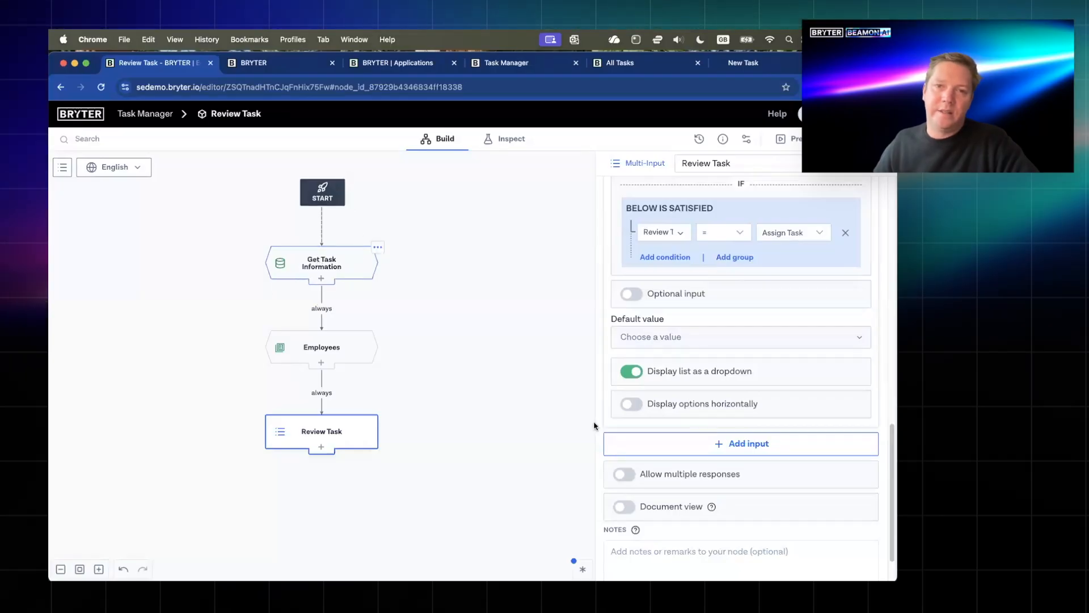
# - Examine which Get Task Information fields are offered as a default value for the Assign Task input
pyautogui.click(710, 339)
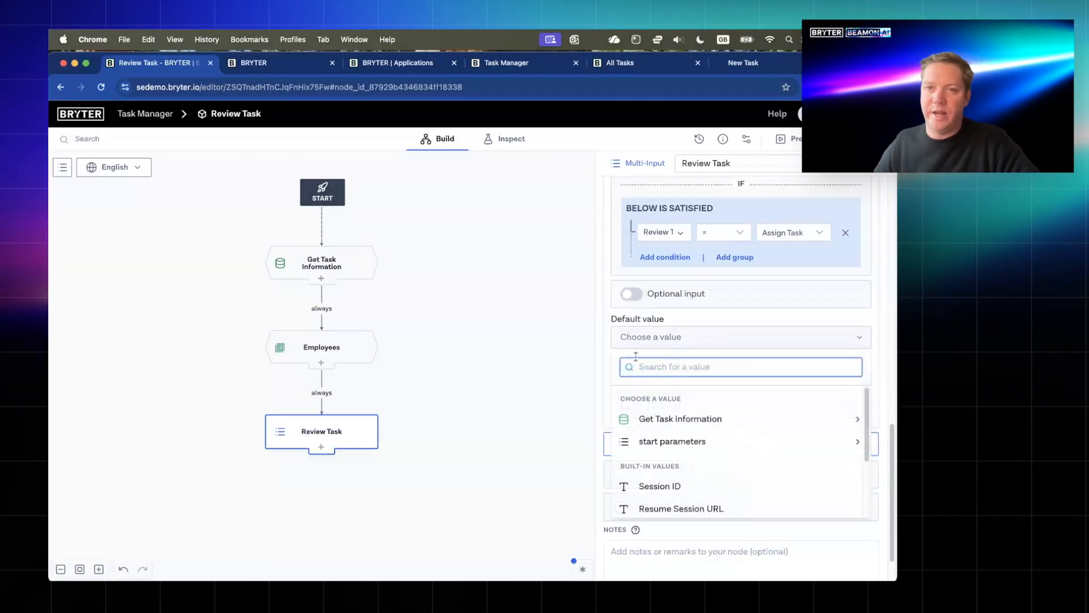
pyautogui.click(713, 420)
pyautogui.scroll(-4, 716, 437)
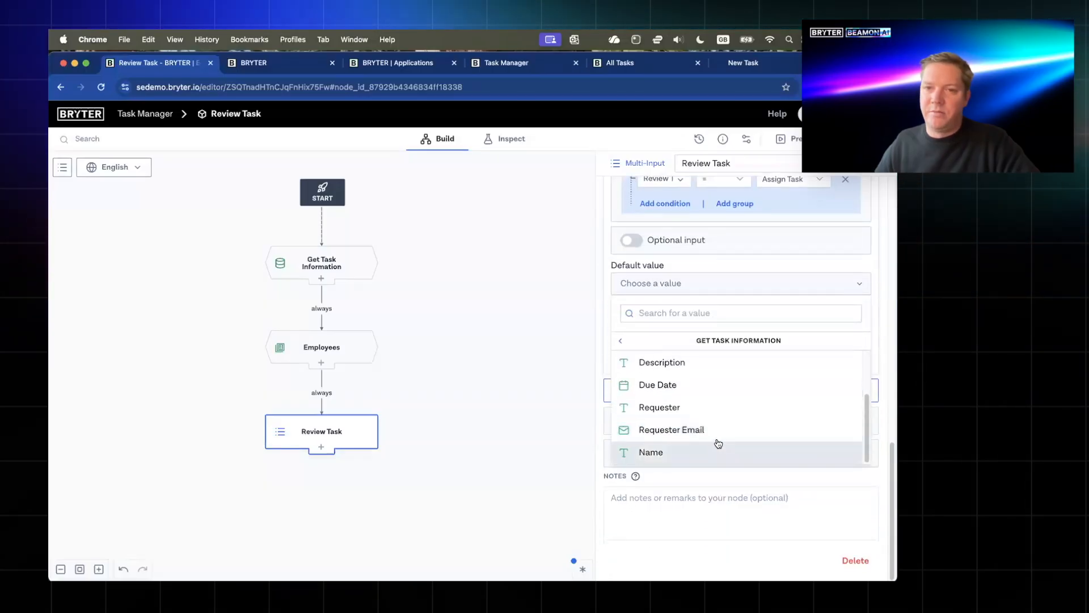
pyautogui.scroll(3, 719, 442)
pyautogui.scroll(-3, 719, 433)
pyautogui.scroll(2, 719, 435)
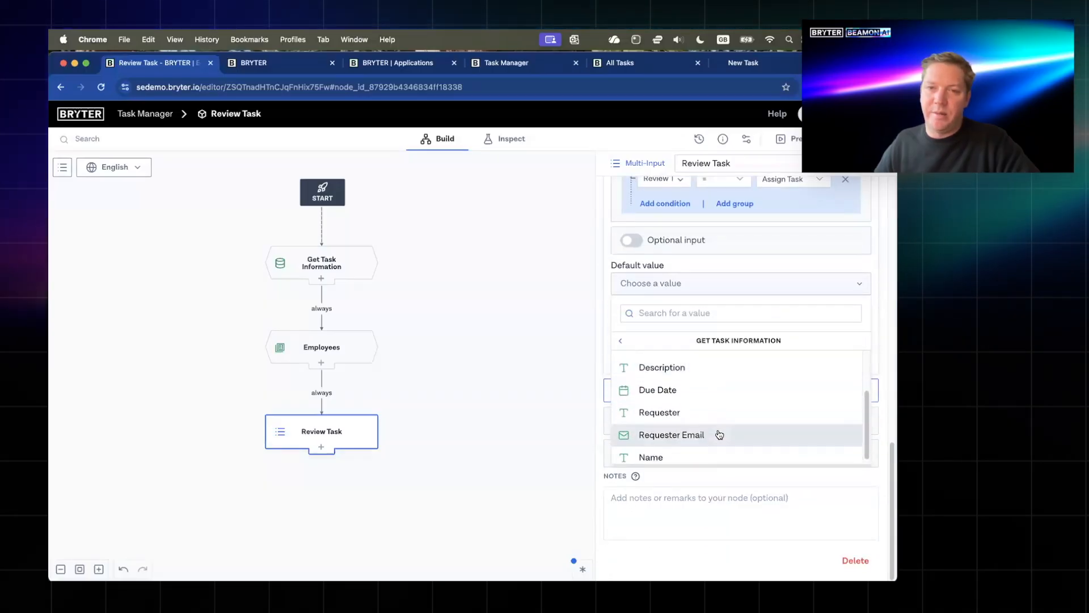
pyautogui.scroll(-1, 692, 438)
pyautogui.scroll(-1, 712, 445)
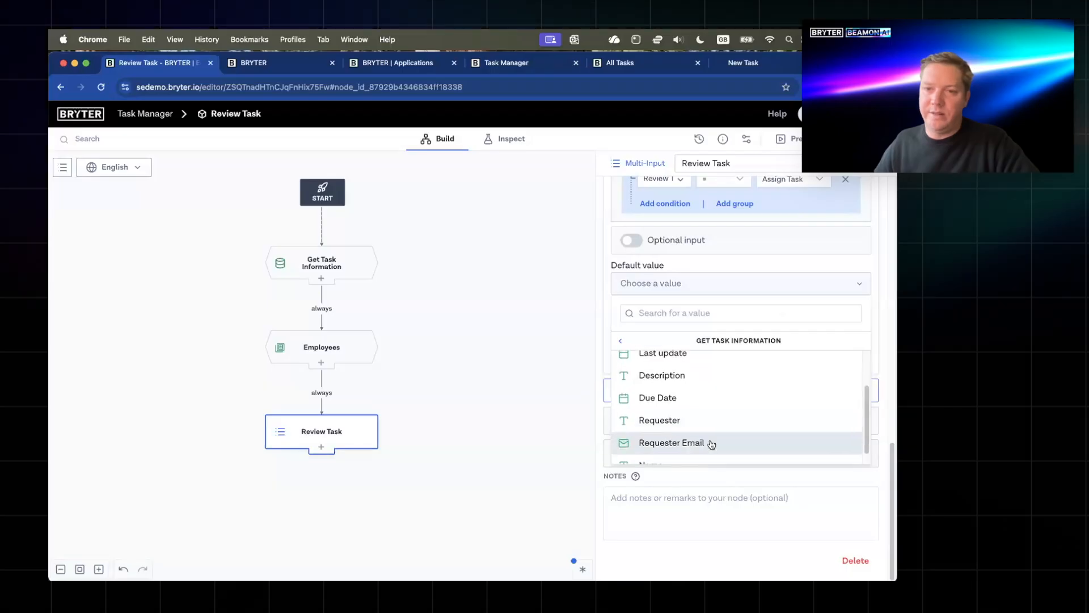
pyautogui.click(620, 341)
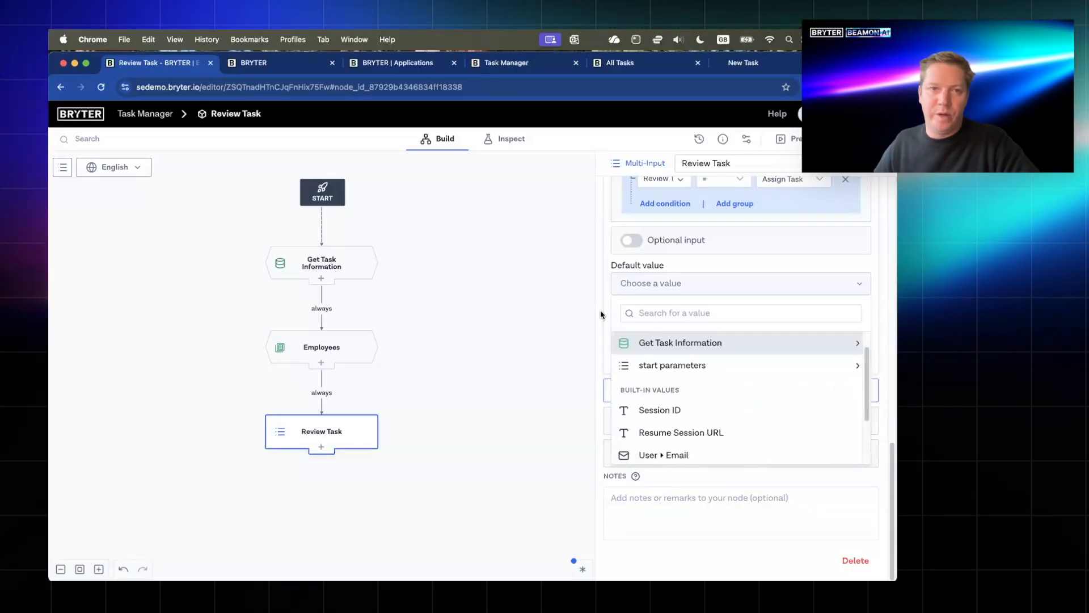
# - Open the configuration of the Tasks database that the Get Task Information action reads from
pyautogui.click(353, 286)
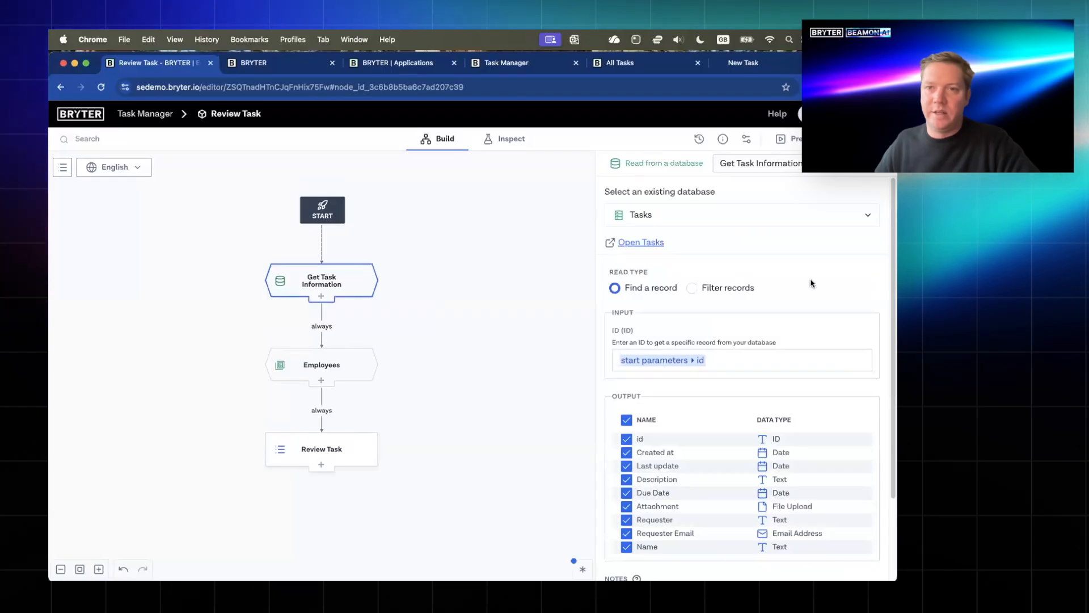
pyautogui.scroll(-3, 665, 418)
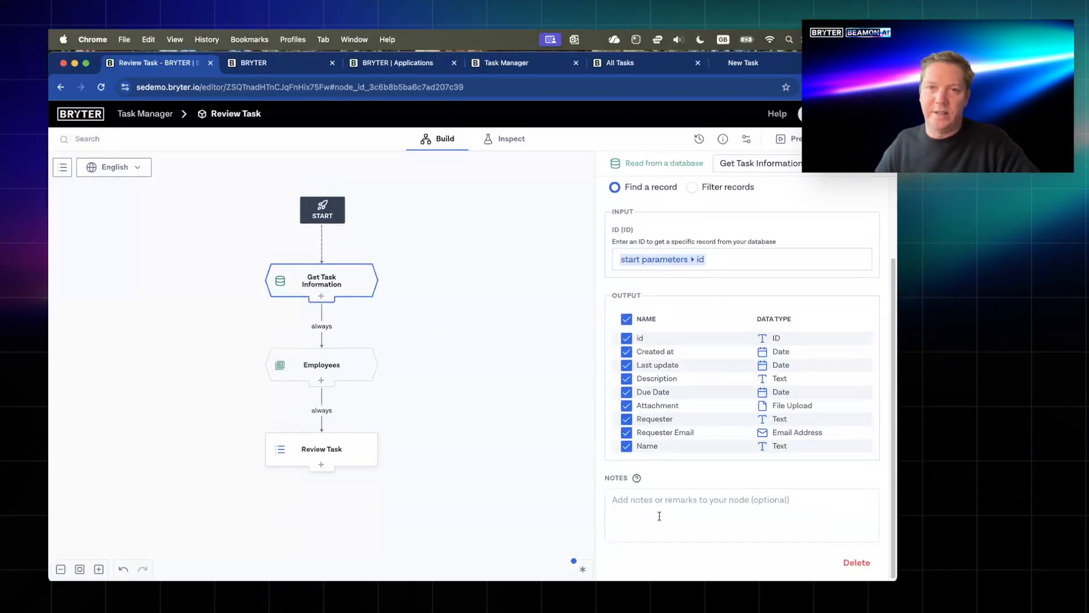
pyautogui.scroll(2, 703, 454)
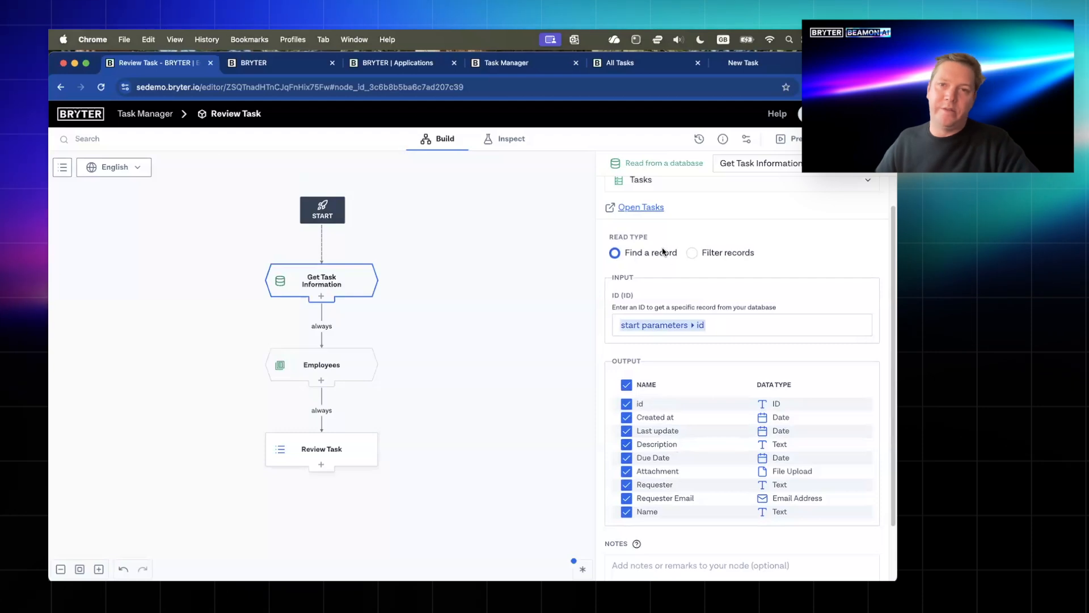
pyautogui.click(641, 208)
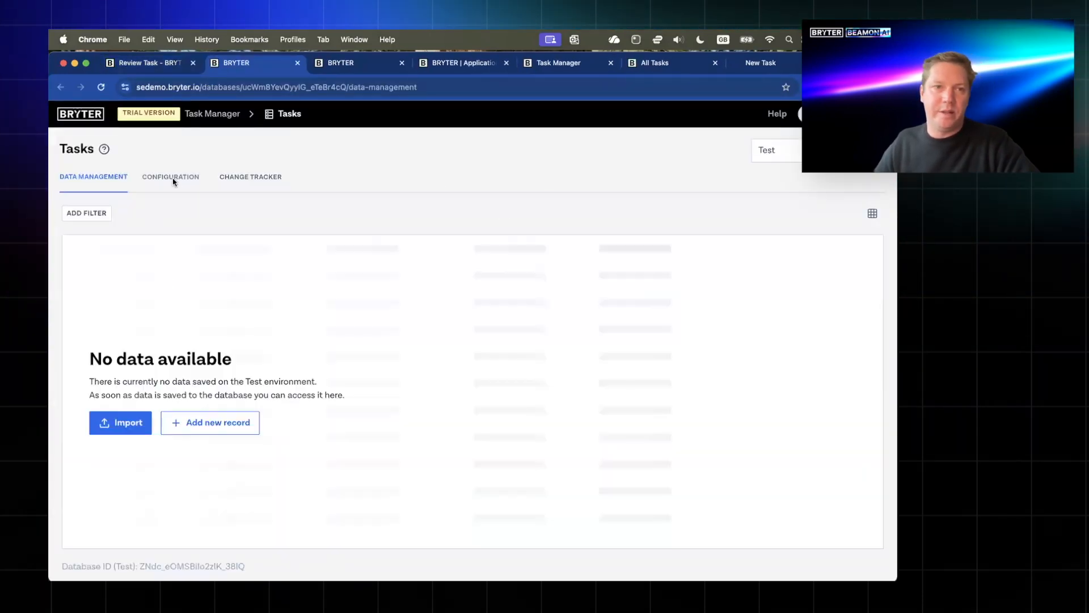
pyautogui.click(170, 177)
# - Add the fields Assignee and Assignee Email to the Tasks database
pyautogui.click(726, 247)
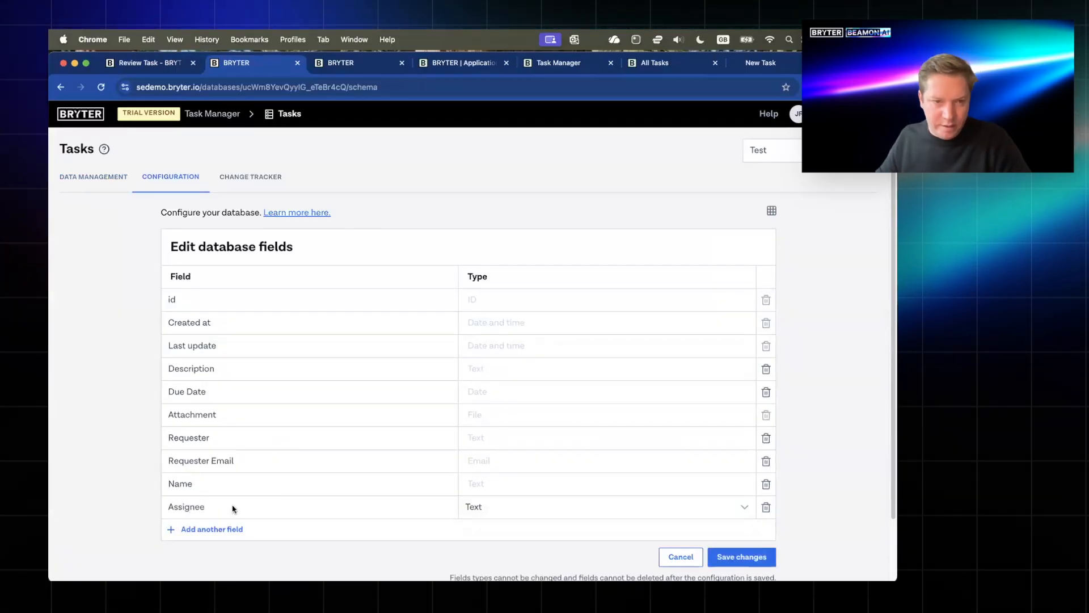
pyautogui.click(205, 527)
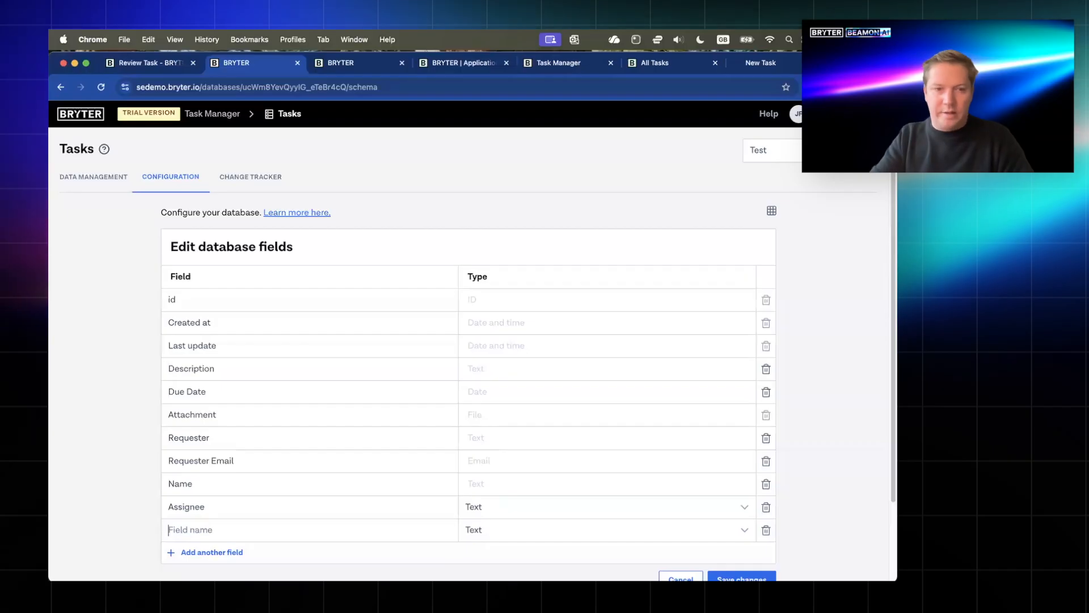
pyautogui.write('Assigne')
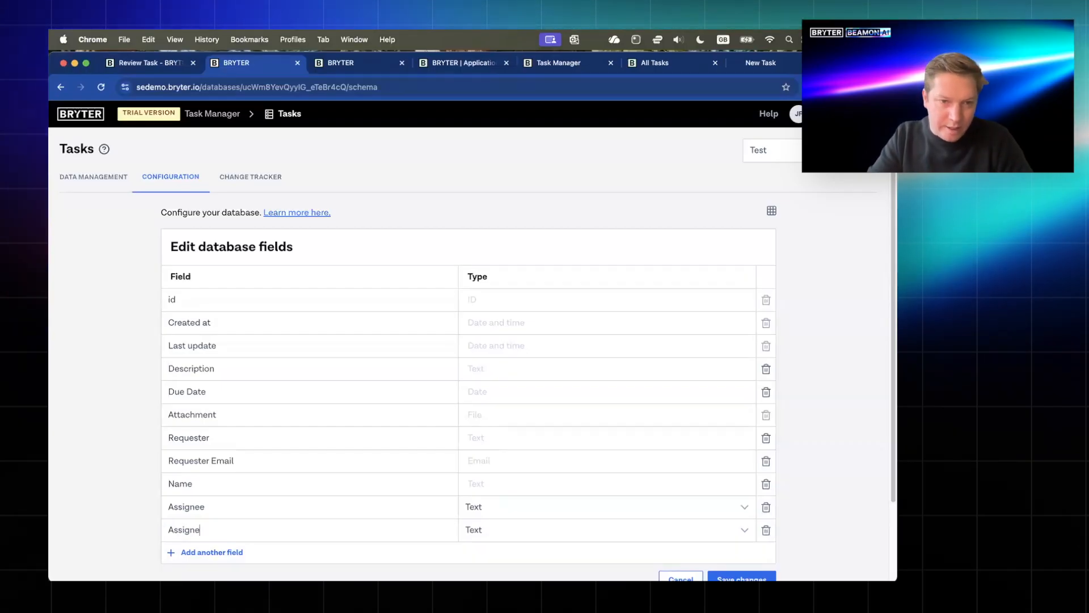
pyautogui.write('e Email')
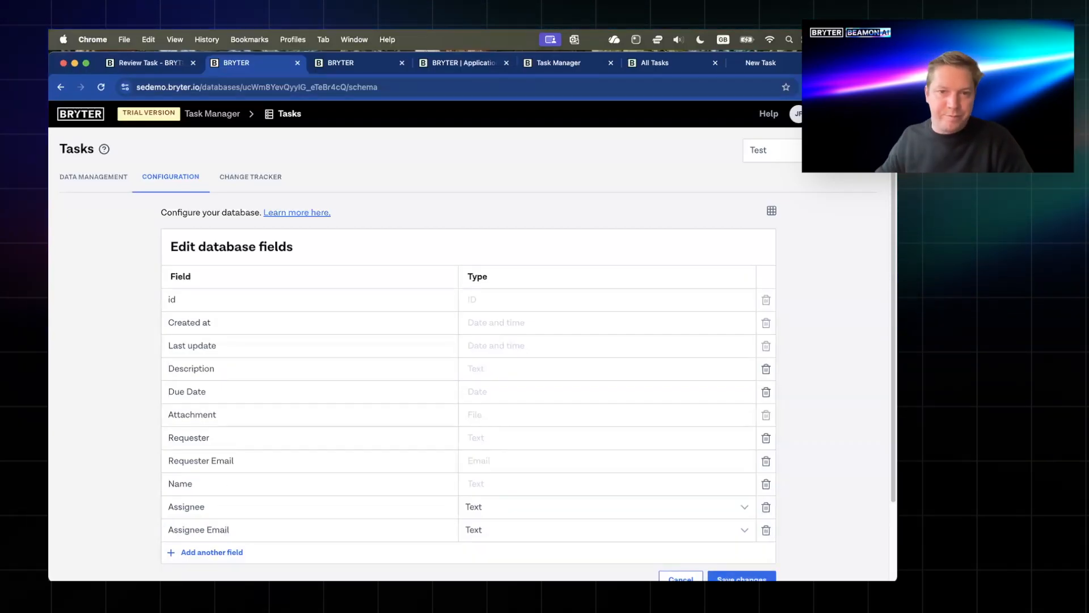
# - Add another text field named Assignee First Name to the Tasks database
pyautogui.scroll(-3, 391, 493)
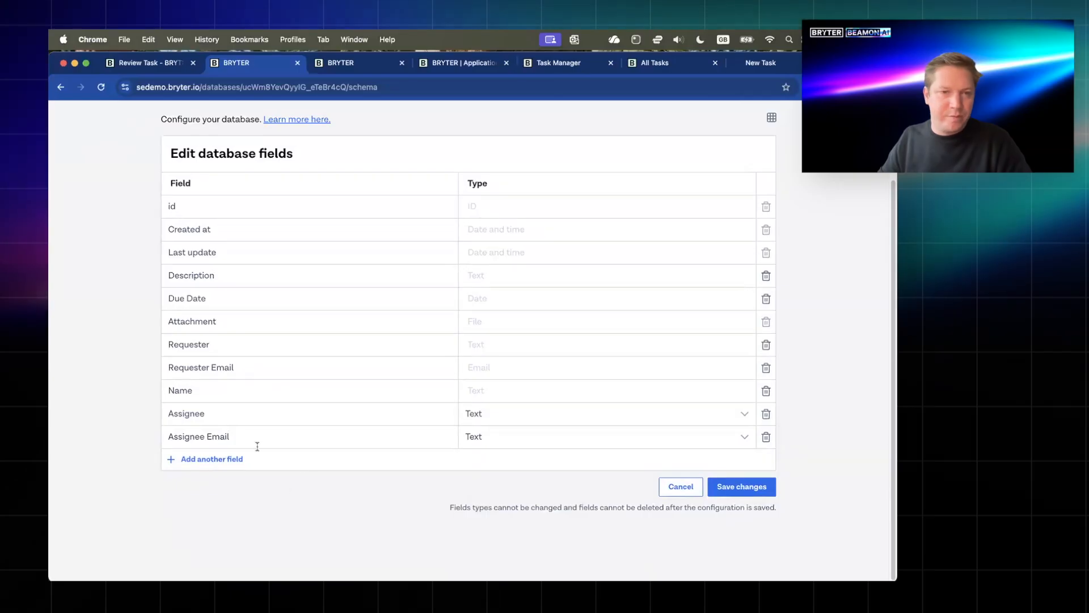
pyautogui.click(218, 459)
pyautogui.write('A')
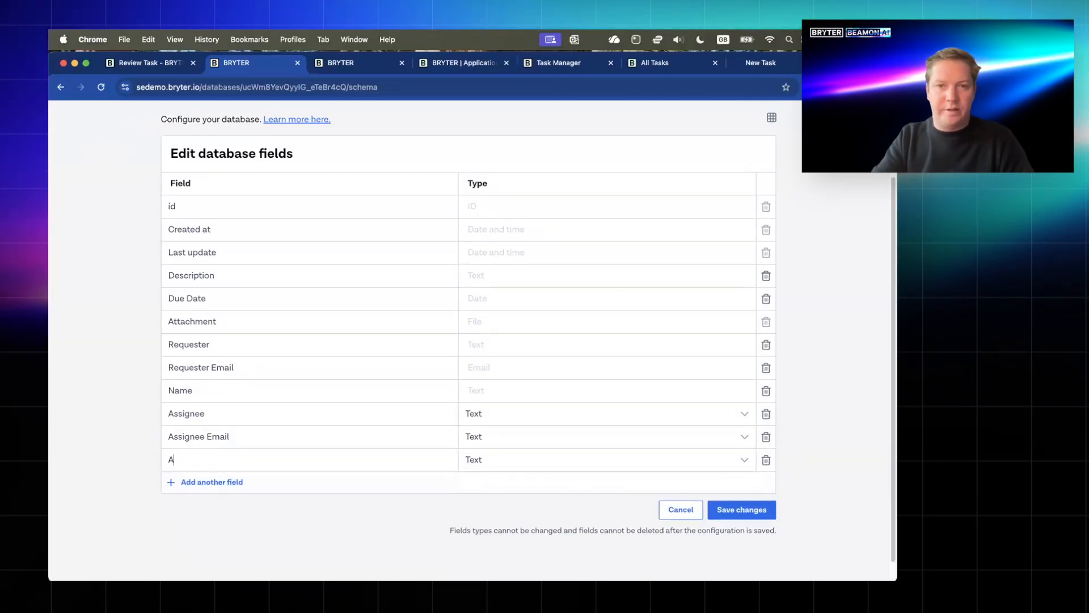
pyautogui.write('ssigne')
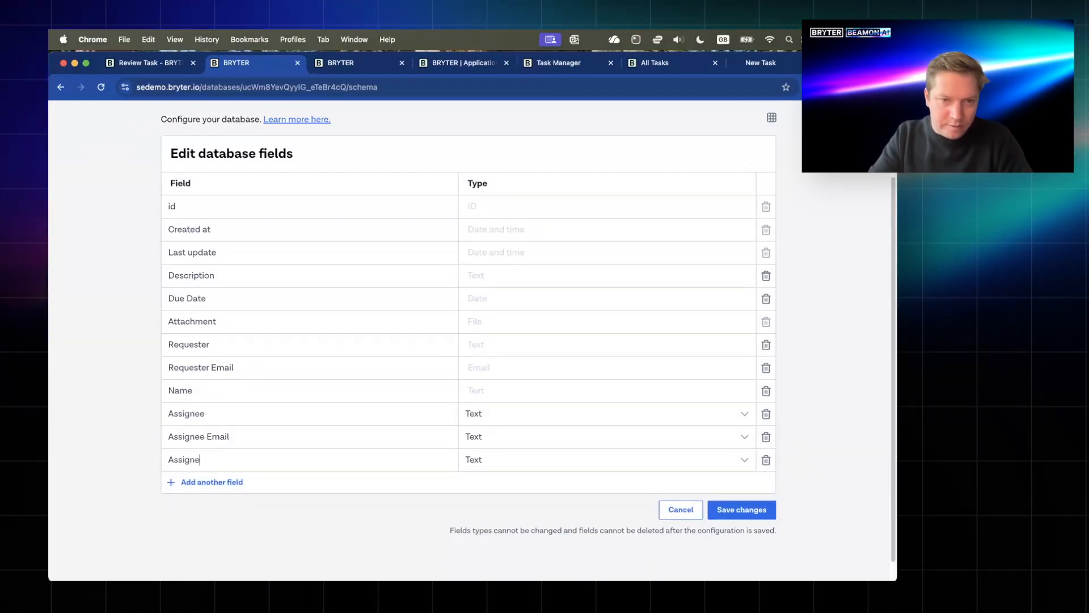
pyautogui.write('e First Name')
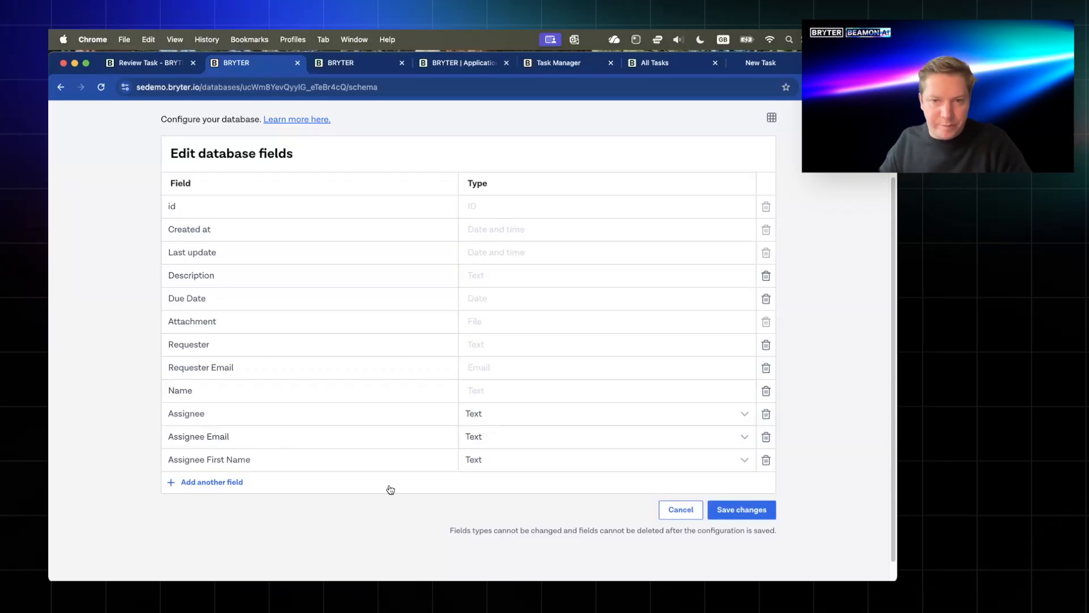
# - Set the Assignee Email field's type to Email and save the database field changes
pyautogui.click(565, 457)
pyautogui.click(505, 531)
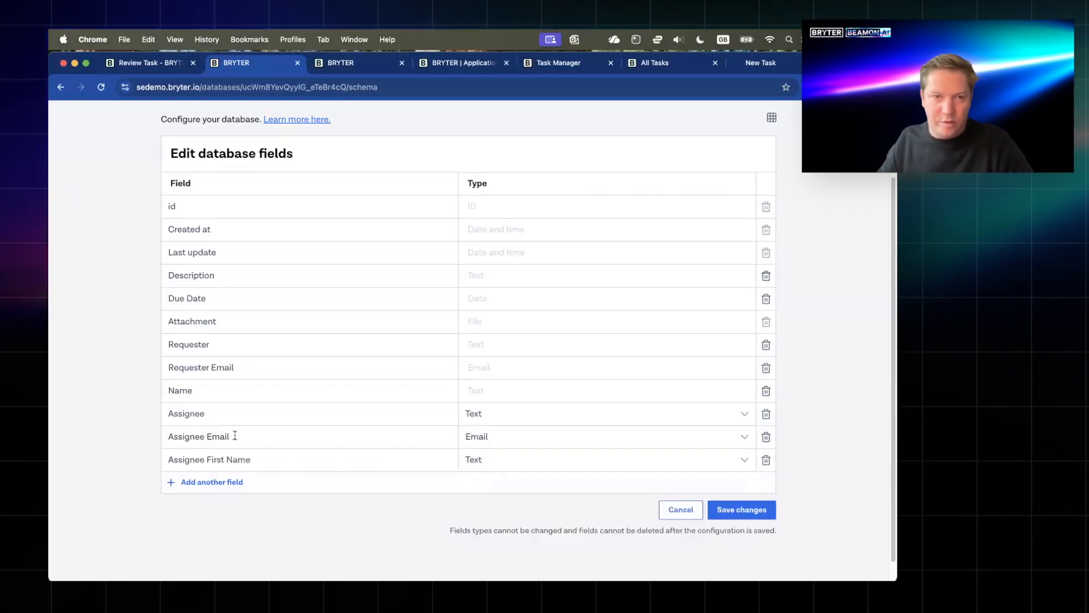
pyautogui.click(736, 510)
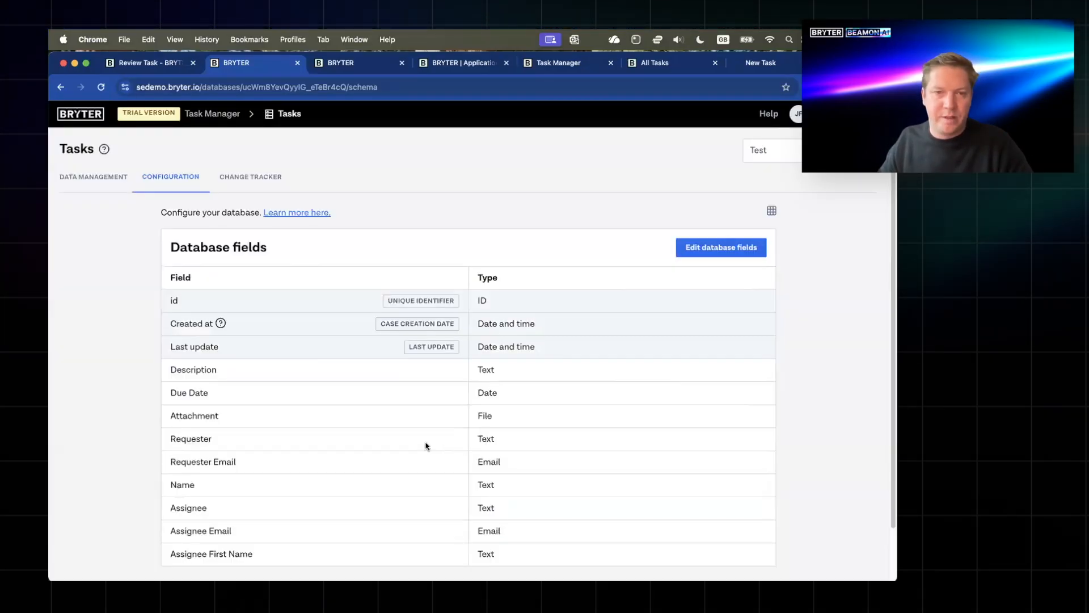
pyautogui.scroll(-1, 344, 281)
pyautogui.scroll(1, 343, 280)
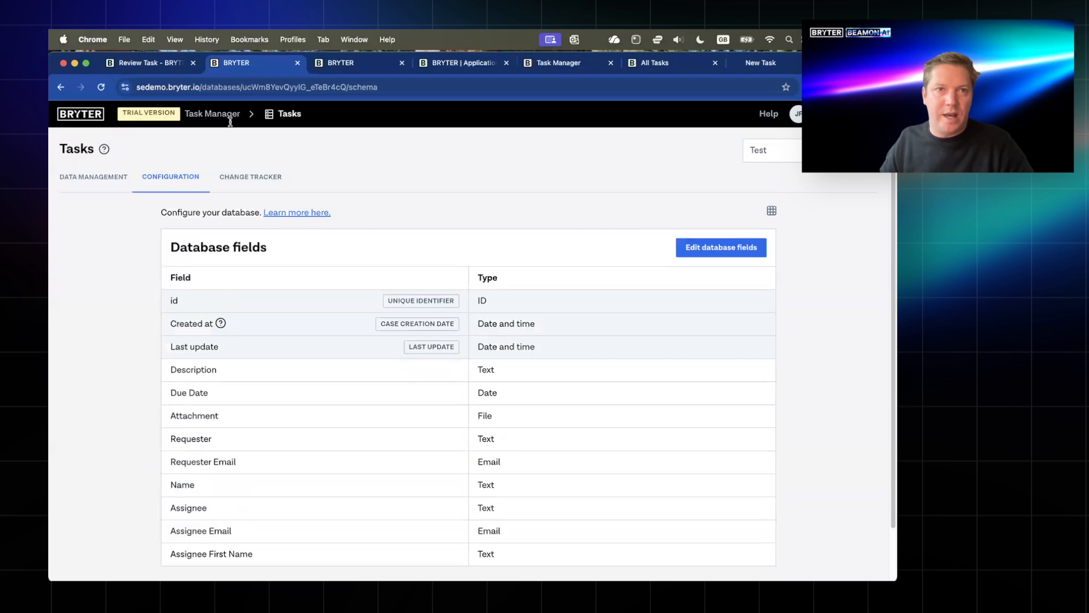
# - Return to the Review Task module and include Assignee, Assignee Email and Assignee First Name in the Get Task Information output
pyautogui.click(161, 67)
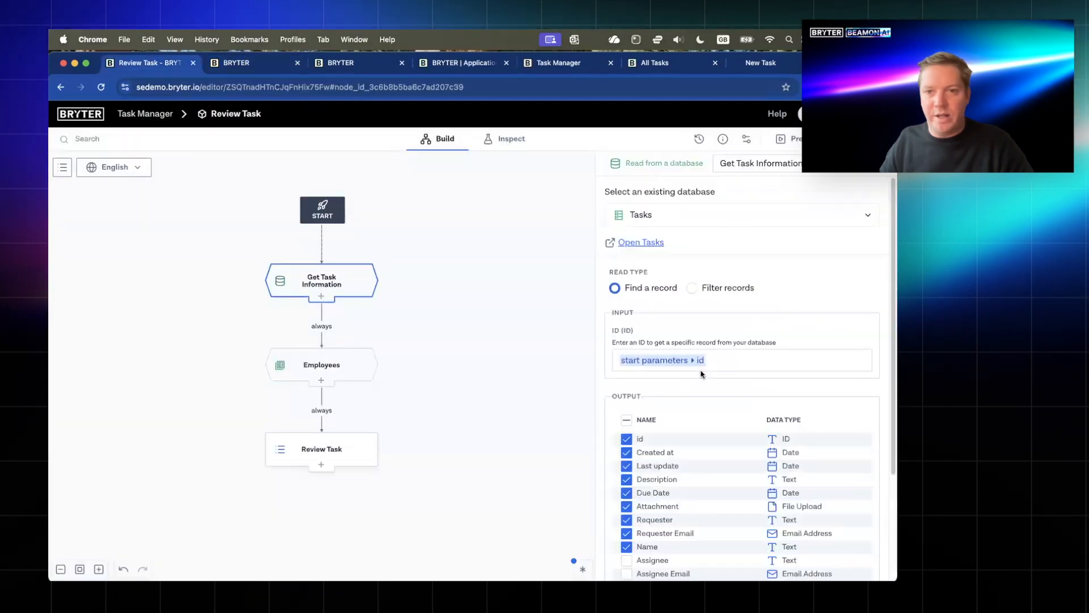
pyautogui.scroll(-2, 637, 418)
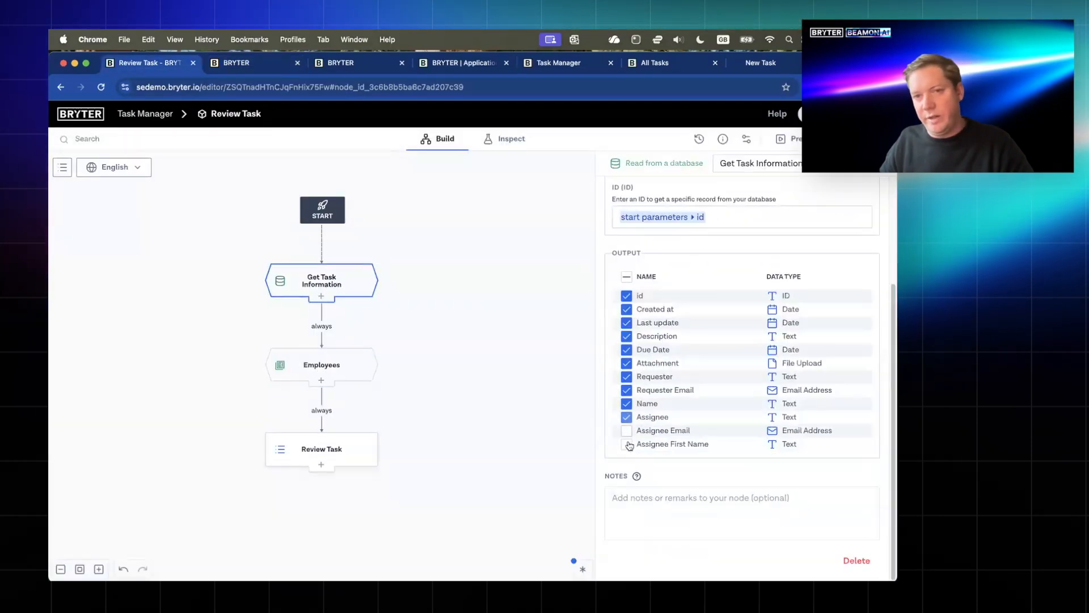
# - Set the default value of the Review Task node's Assign Task input to Get Task Information Assignee
pyautogui.click(327, 451)
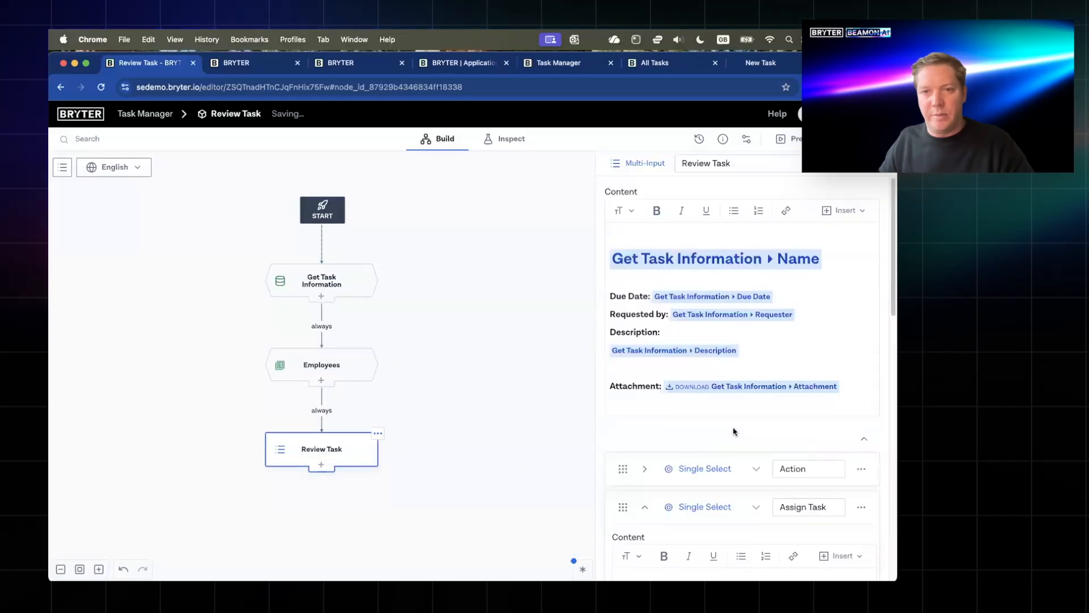
pyautogui.scroll(-8, 734, 431)
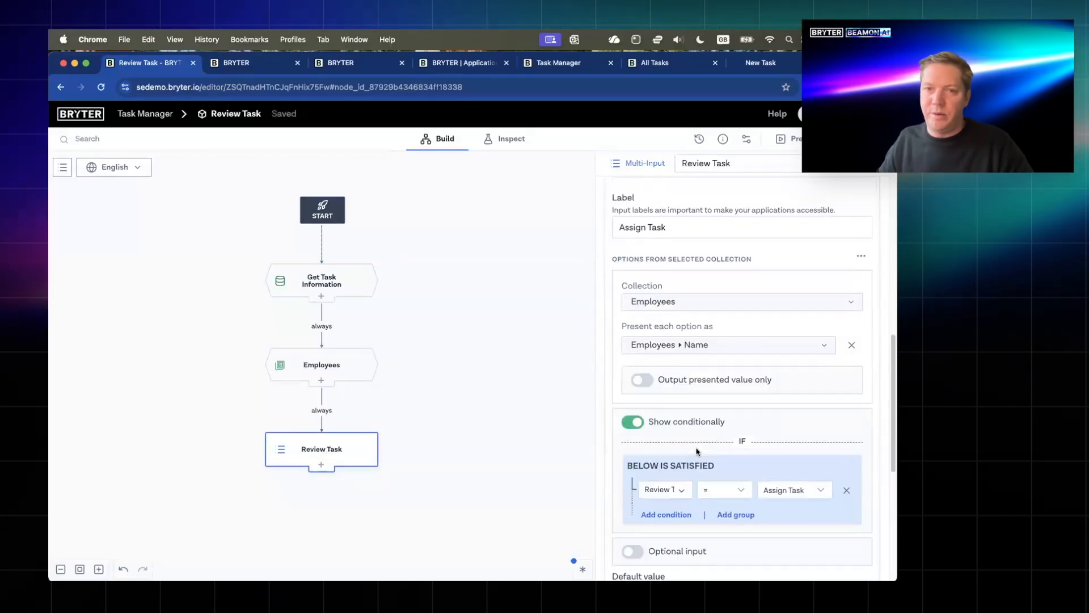
pyautogui.scroll(-3, 687, 448)
pyautogui.click(684, 495)
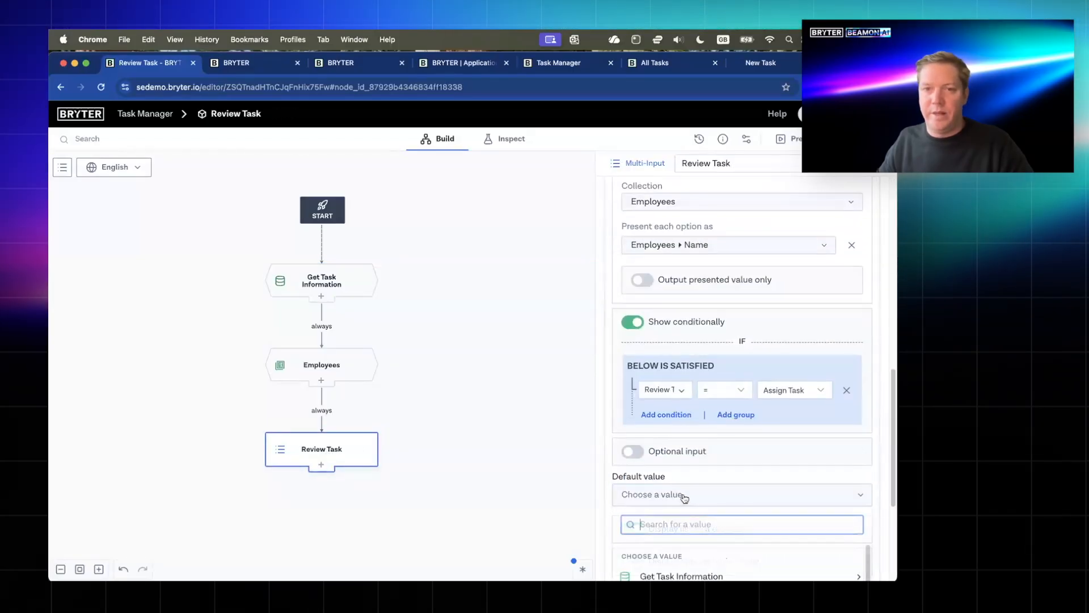
pyautogui.click(696, 449)
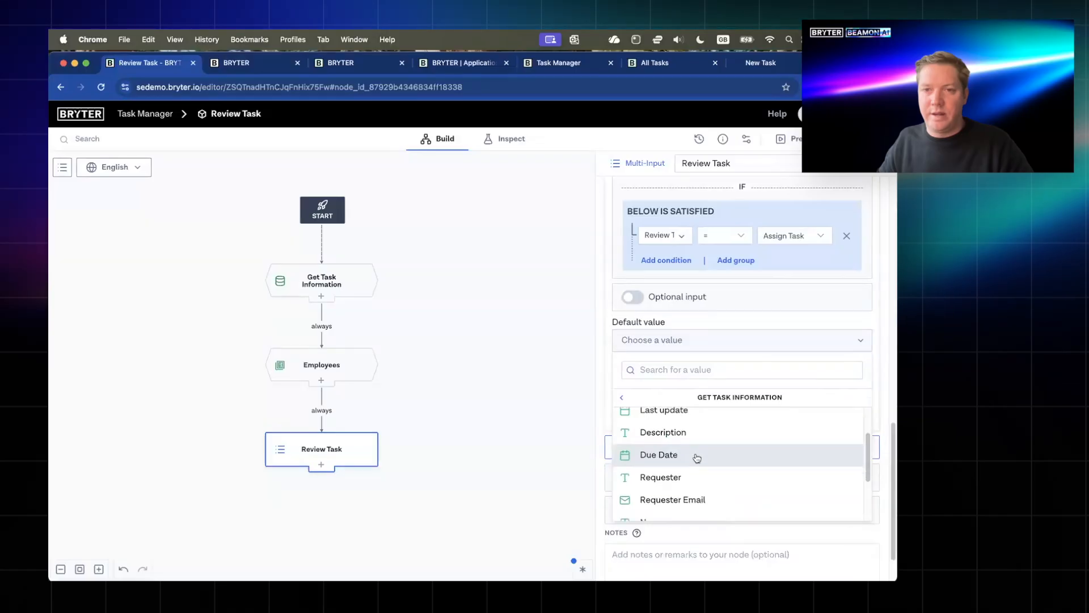
pyautogui.scroll(-3, 704, 467)
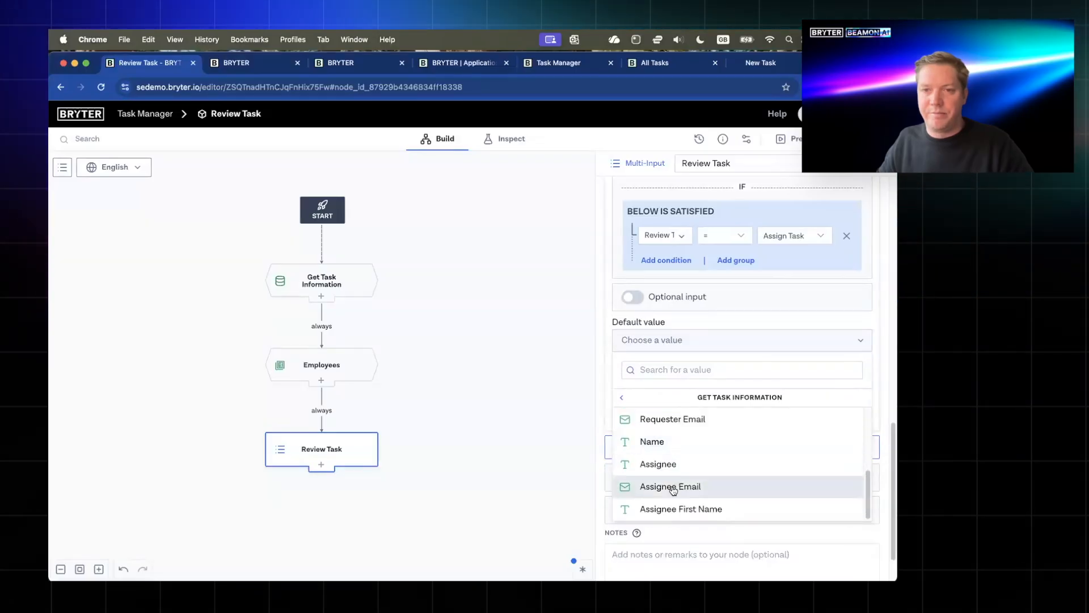
pyautogui.scroll(-1, 700, 467)
pyautogui.click(681, 450)
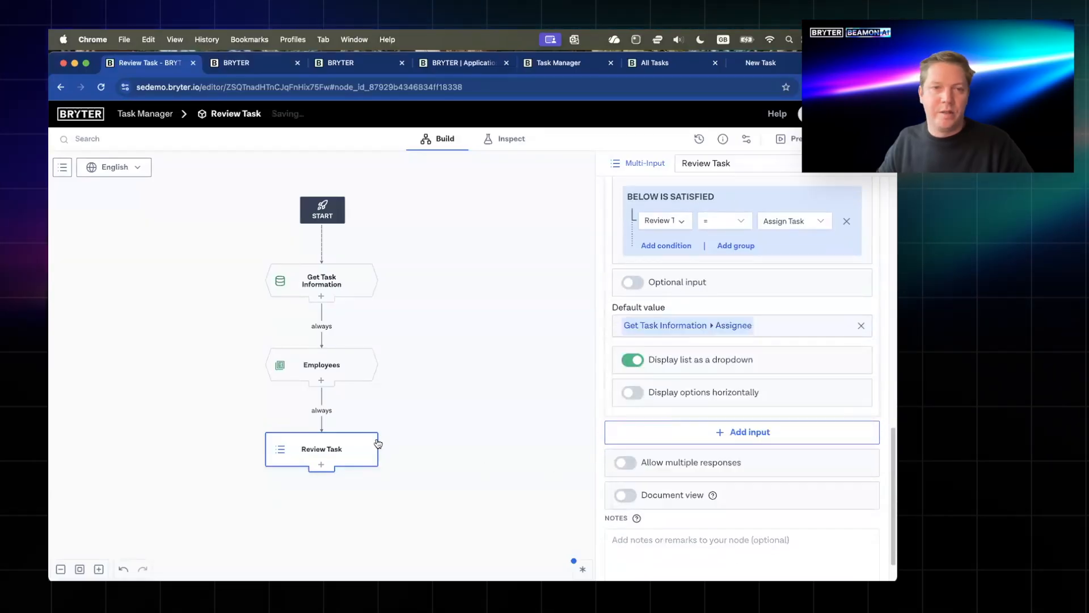
# - Collapse the Assign Task input and add a new Text input below it in the Review Task node
pyautogui.scroll(10, 652, 375)
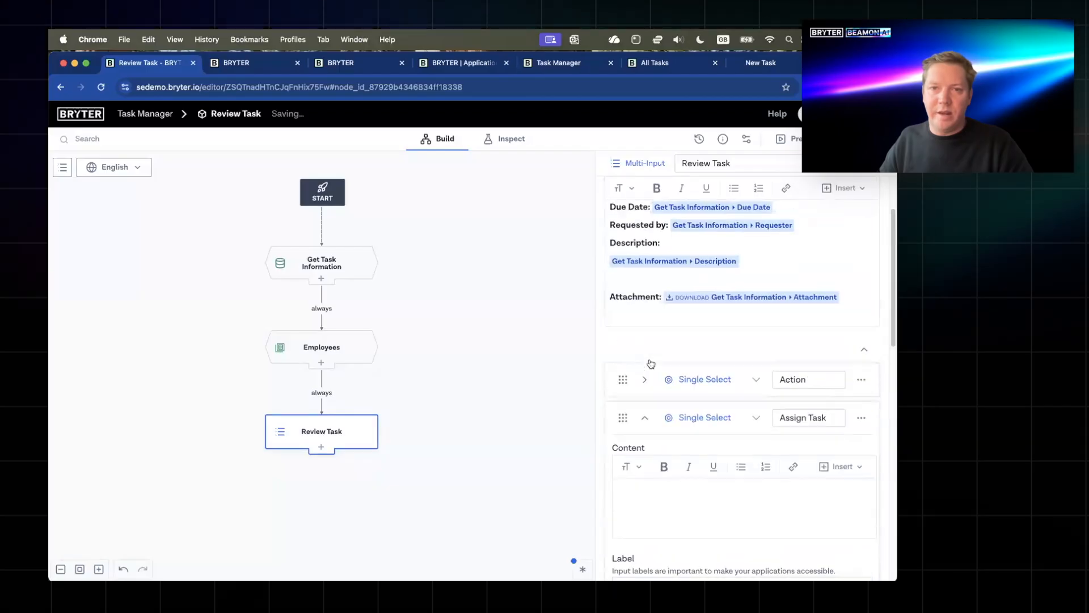
pyautogui.click(633, 424)
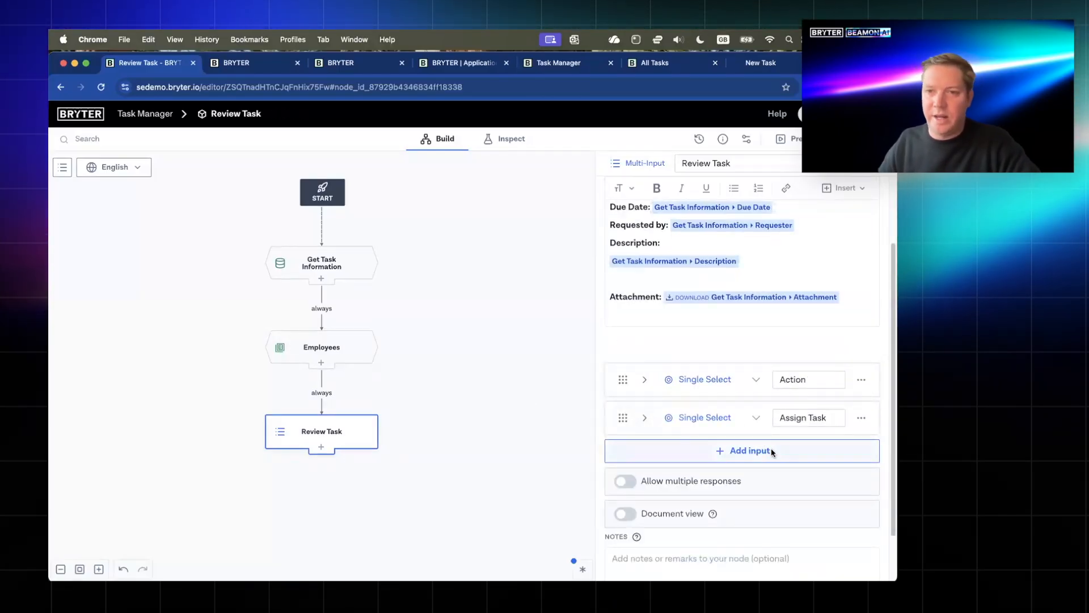
pyautogui.click(738, 452)
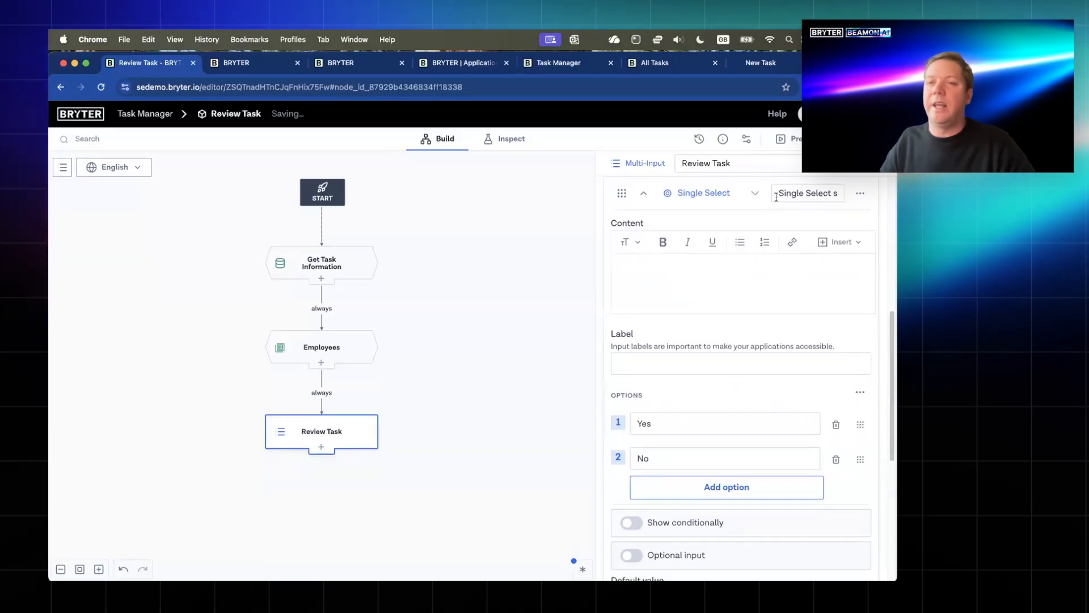
pyautogui.click(755, 194)
pyautogui.click(706, 269)
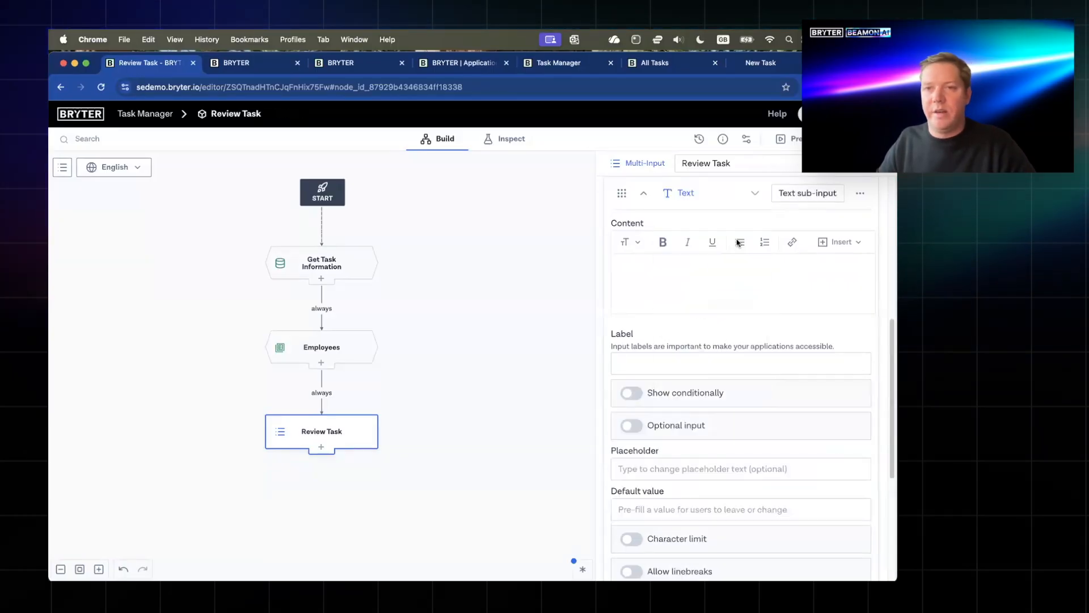
# - Name the new text input Add Comments and use the same text as its label
pyautogui.click(808, 196)
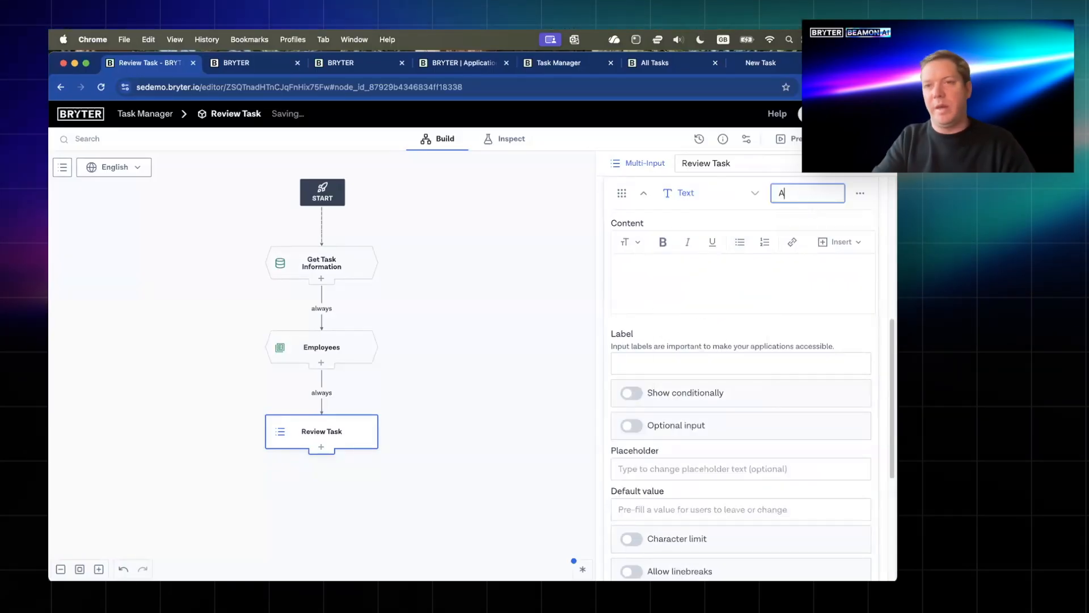
pyautogui.write('Add')
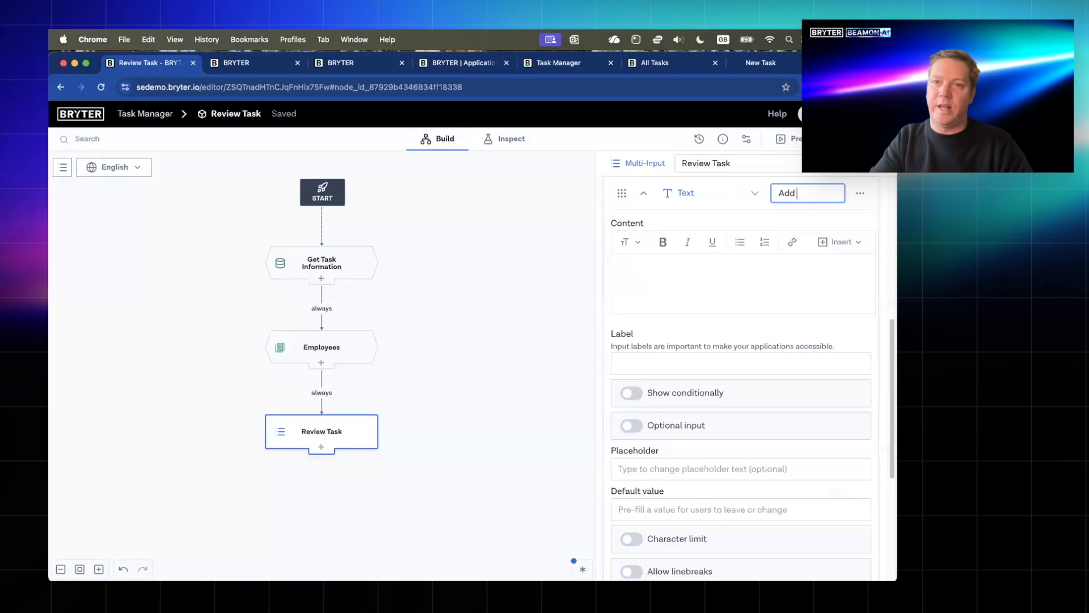
pyautogui.write(' Comments')
pyautogui.press('super+a')
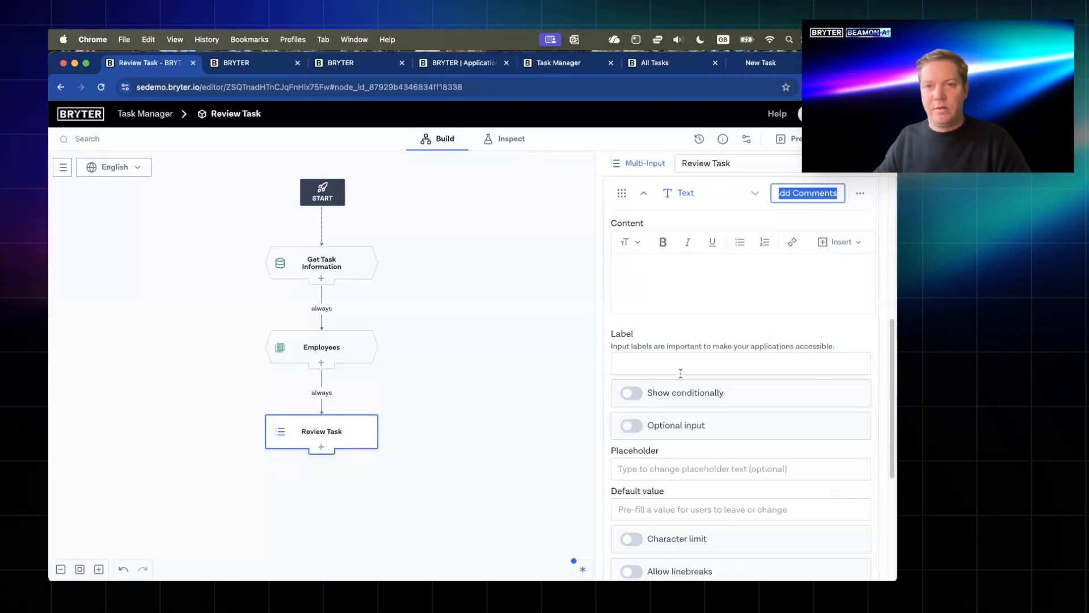
pyautogui.scroll(-1, 670, 386)
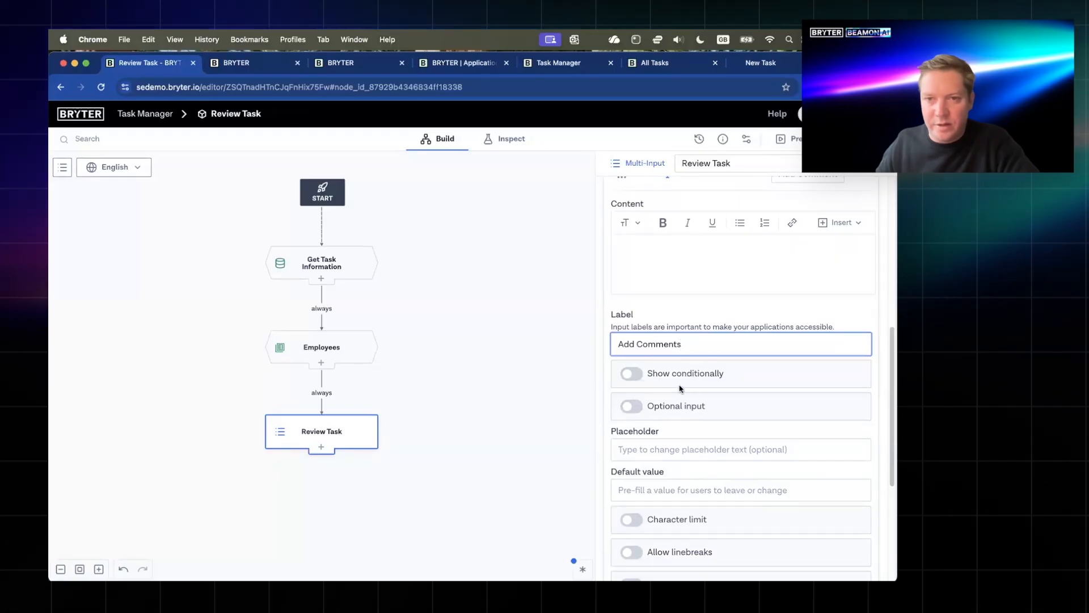
# - Show the Add Comments input only if the Review Task action equals Add Information, and collapse the input
pyautogui.click(629, 379)
pyautogui.click(688, 408)
pyautogui.click(794, 441)
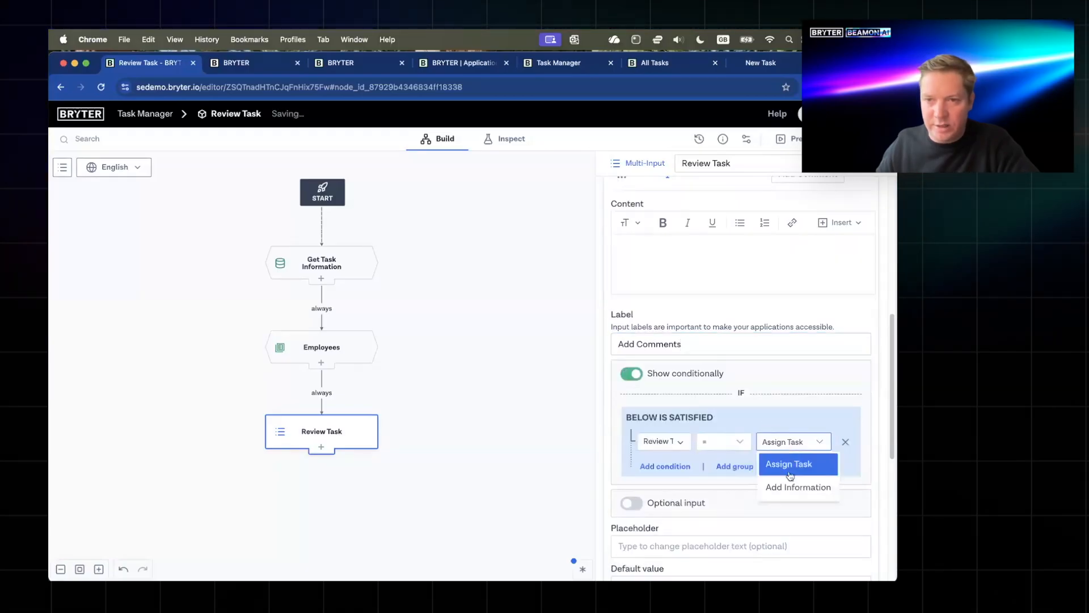
pyautogui.click(793, 487)
pyautogui.scroll(3, 645, 435)
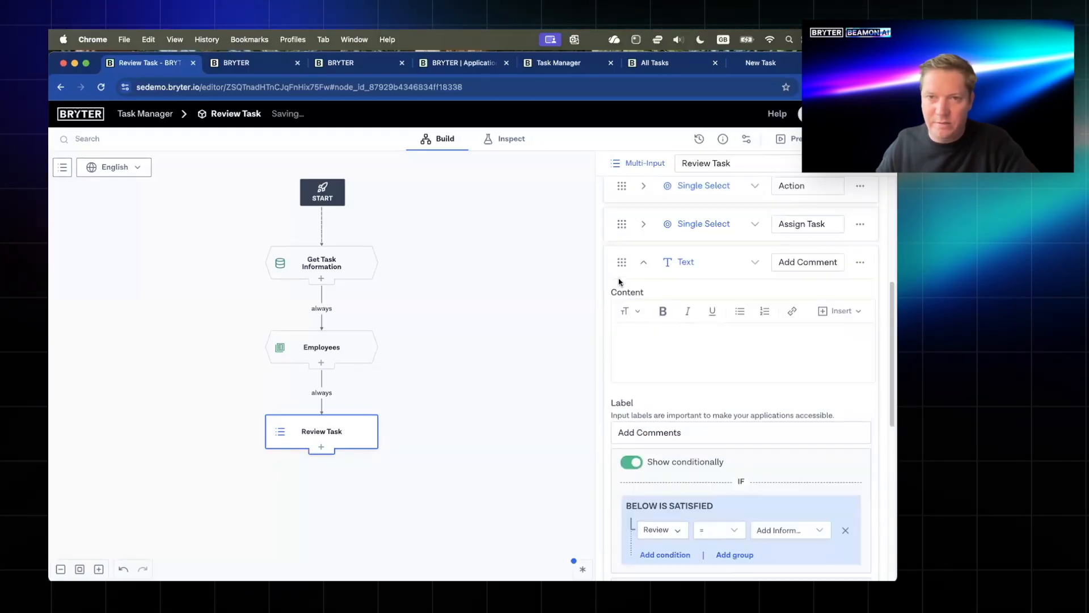
pyautogui.click(642, 266)
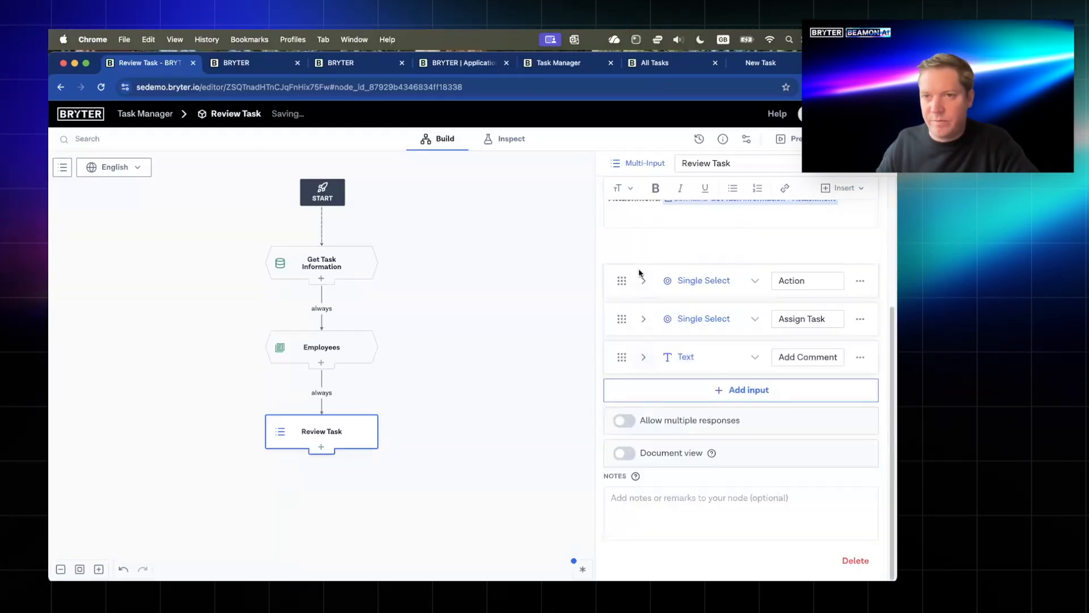
# - Duplicate the Add Comments input and change the copy's type to File Upload
pyautogui.click(862, 358)
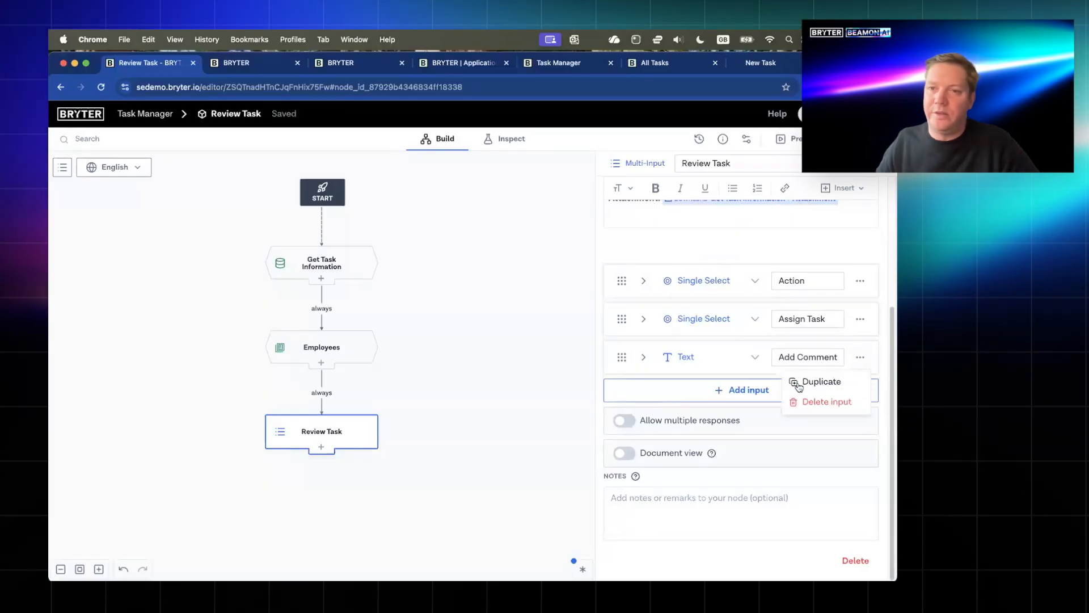
pyautogui.click(837, 386)
pyautogui.click(672, 398)
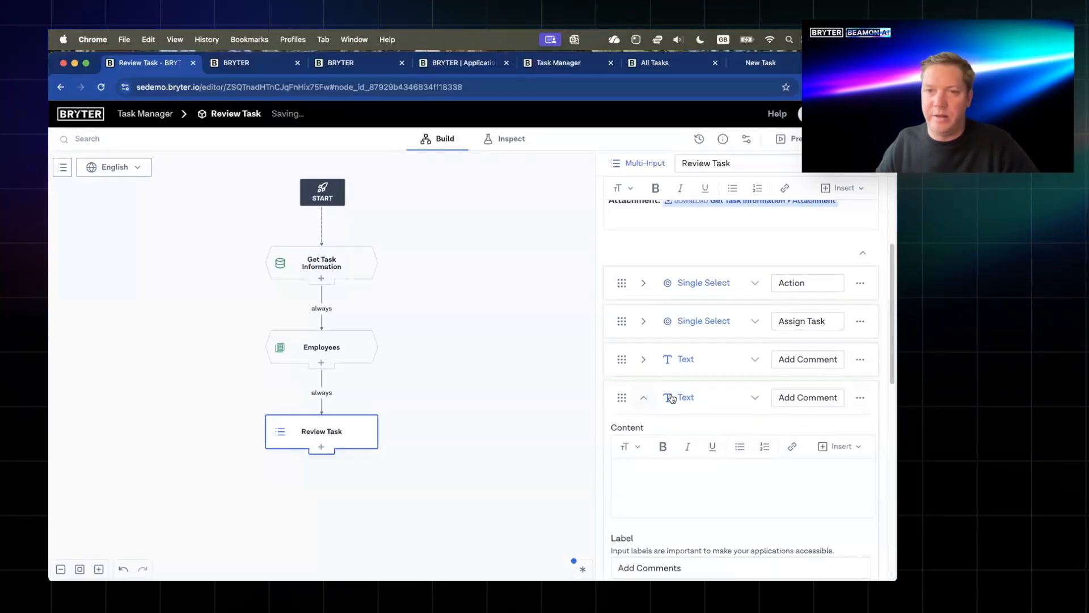
pyautogui.click(671, 399)
pyautogui.click(691, 321)
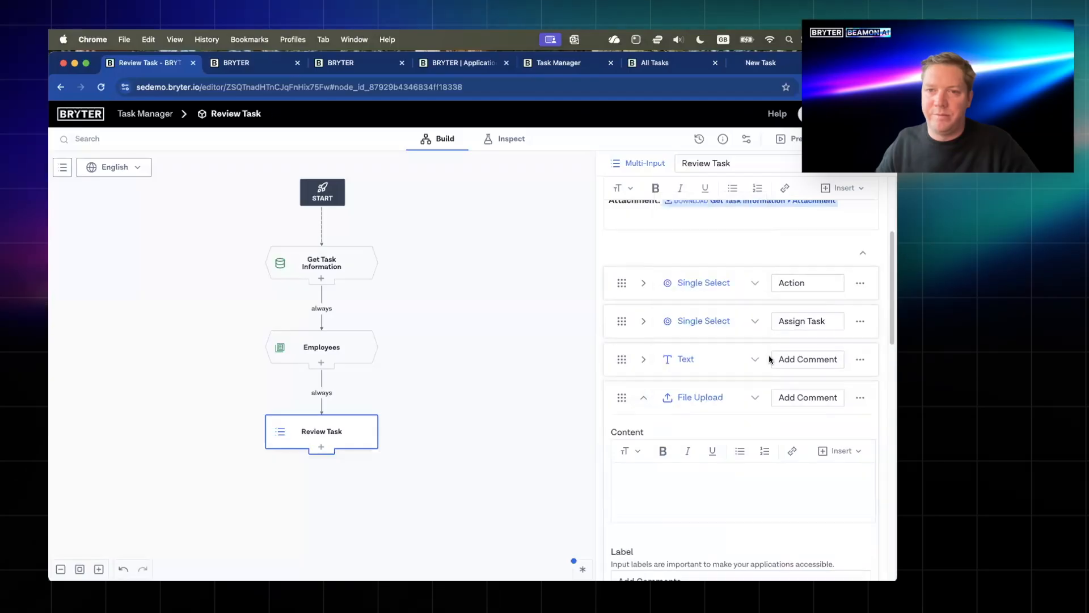
# - Name the File Upload input Upload Attachment and use the same text as its label
pyautogui.scroll(-4, 794, 318)
pyautogui.scroll(2, 809, 291)
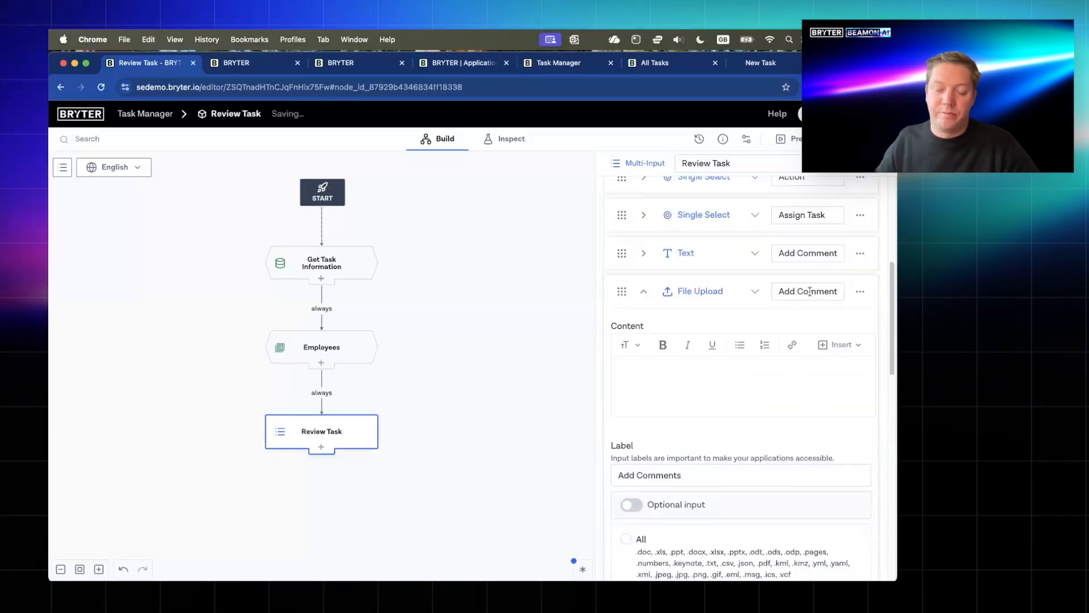
pyautogui.tripleClick(809, 291)
pyautogui.write('Upload At')
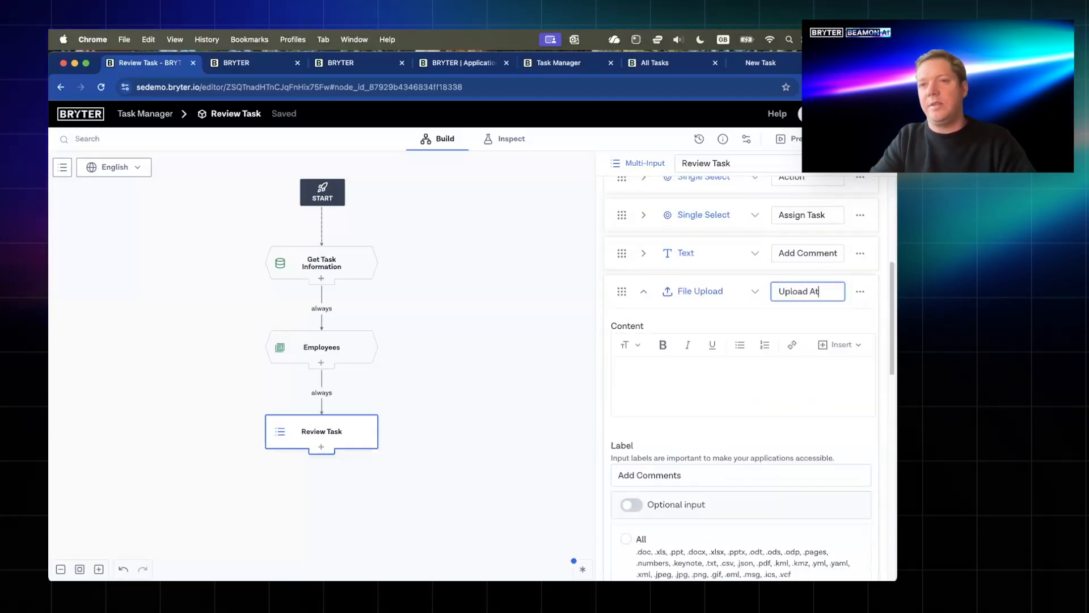
pyautogui.write('tachment')
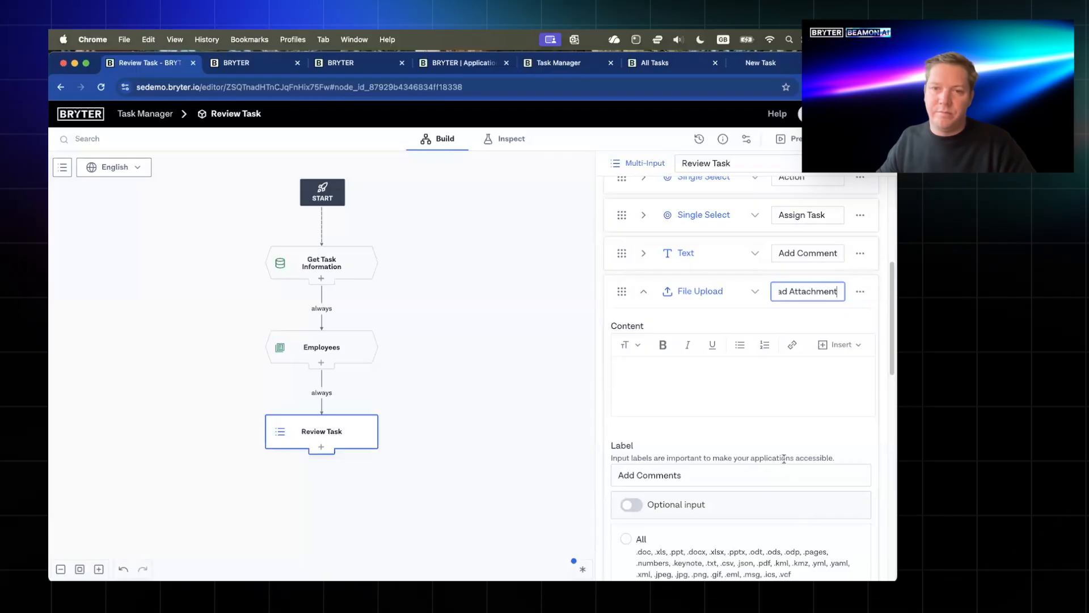
pyautogui.tripleClick(764, 473)
pyautogui.write('UP')
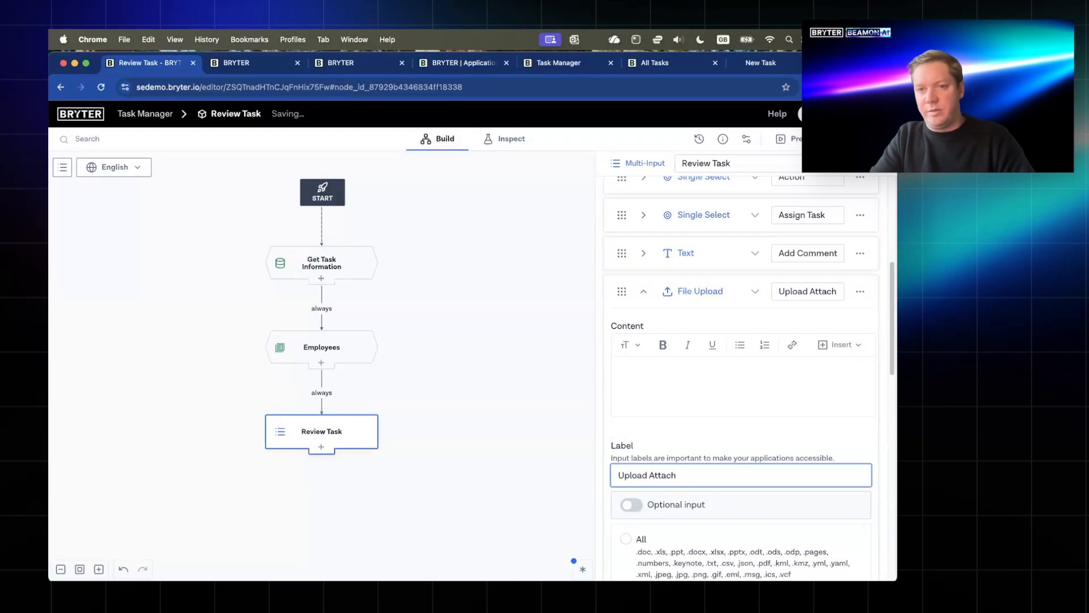
# - Make the Upload Attachment input optional, check its Add Information display condition, and collapse the input
pyautogui.scroll(-1, 629, 504)
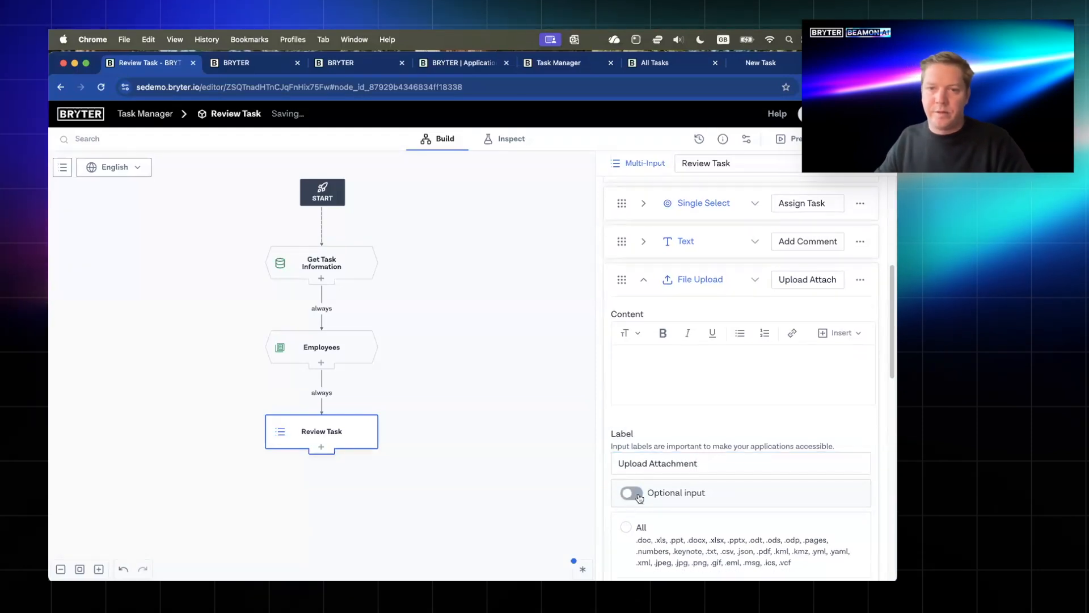
pyautogui.click(631, 493)
pyautogui.scroll(-10, 644, 482)
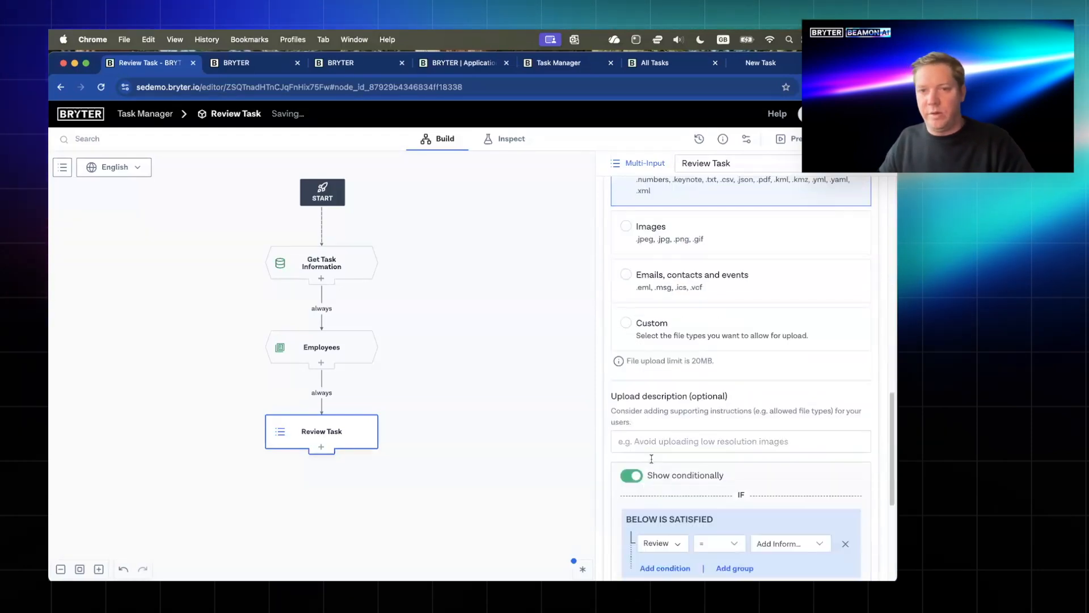
pyautogui.scroll(-3, 651, 458)
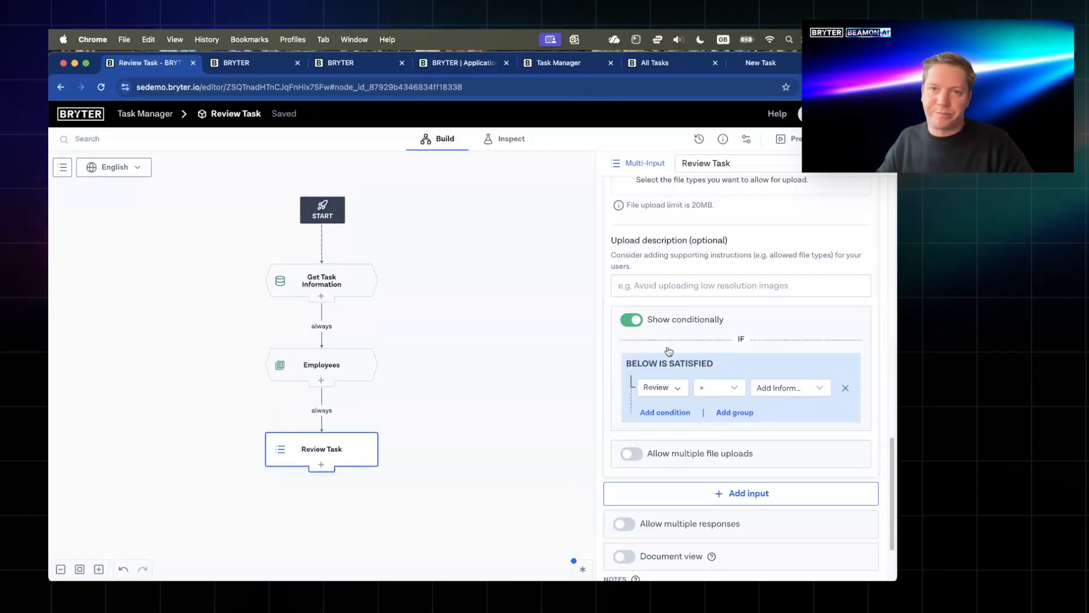
pyautogui.scroll(10, 669, 351)
pyautogui.click(641, 287)
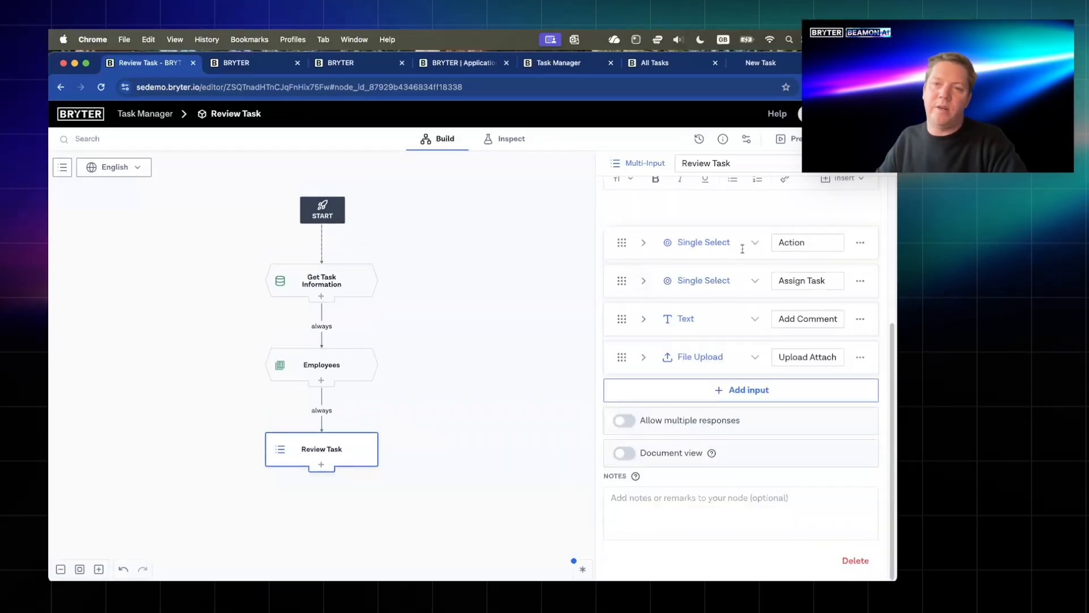
# - Expand the Action input to review its Assign Task and Add Information options, and collapse it
pyautogui.click(644, 243)
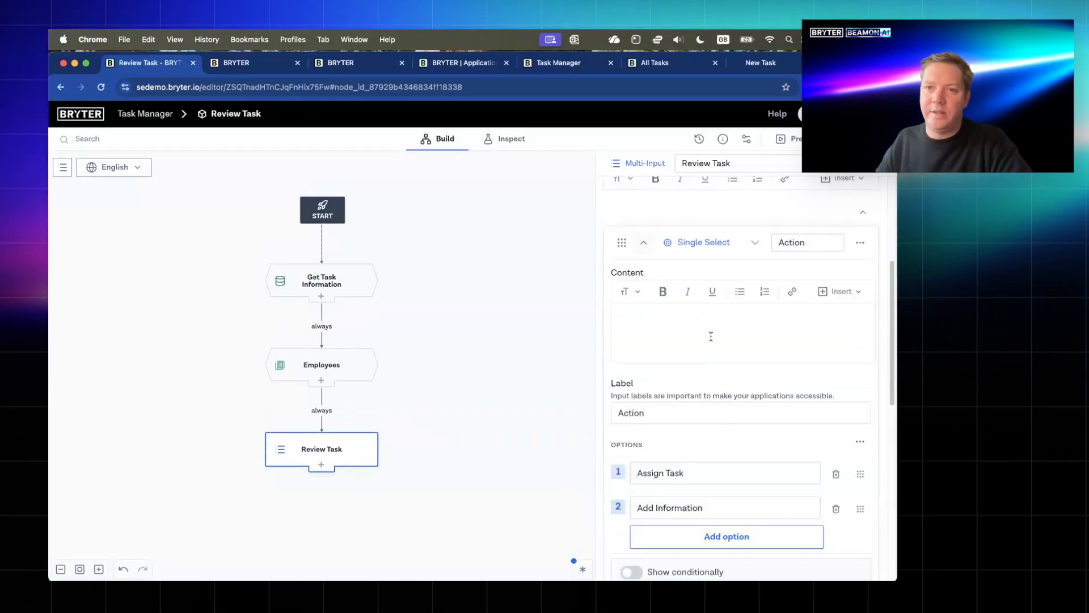
pyautogui.scroll(-1, 711, 337)
pyautogui.click(652, 451)
pyautogui.click(683, 486)
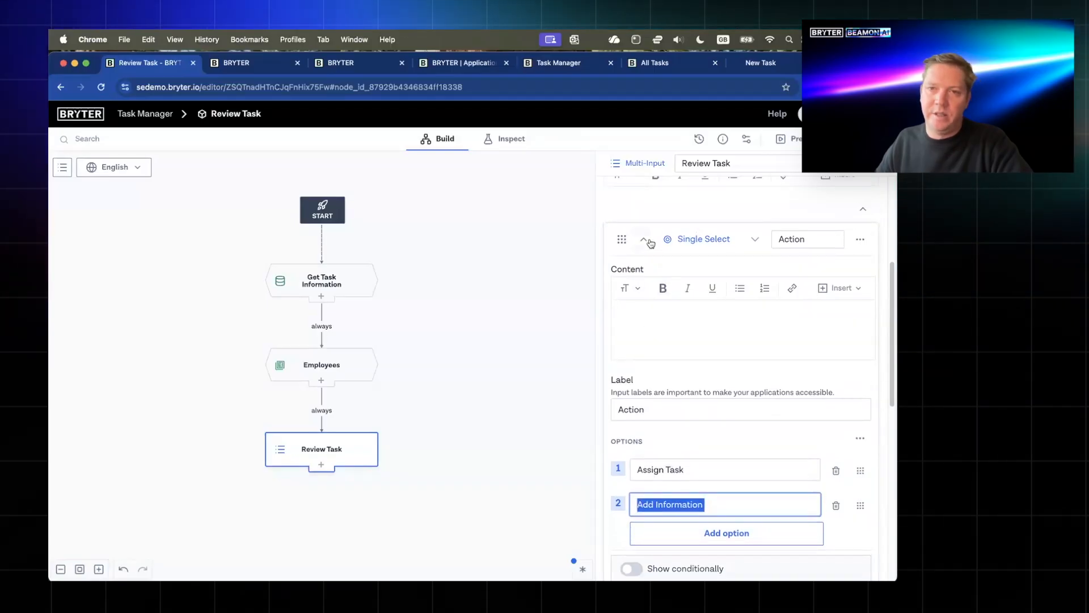
pyautogui.click(643, 221)
# - Add a new action node of type Empty below the Review Task node
pyautogui.scroll(-1, 443, 414)
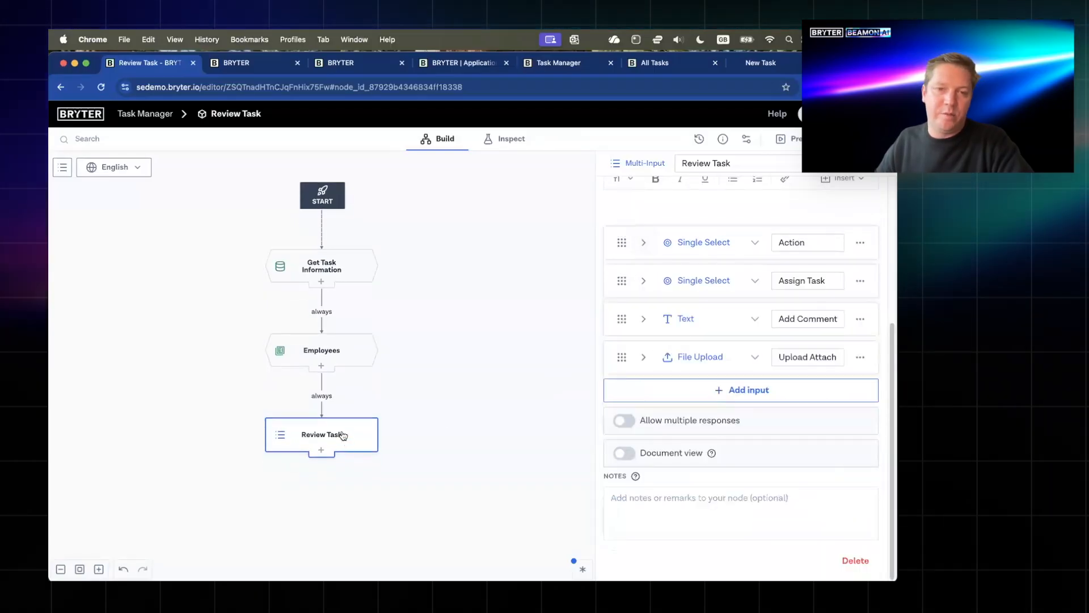
pyautogui.click(321, 450)
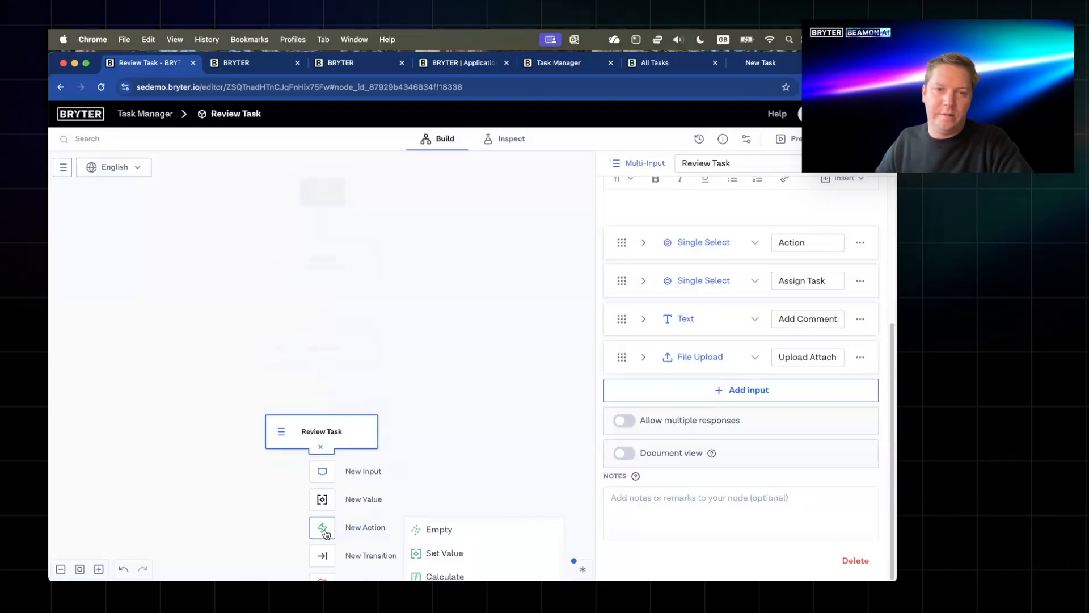
pyautogui.click(322, 528)
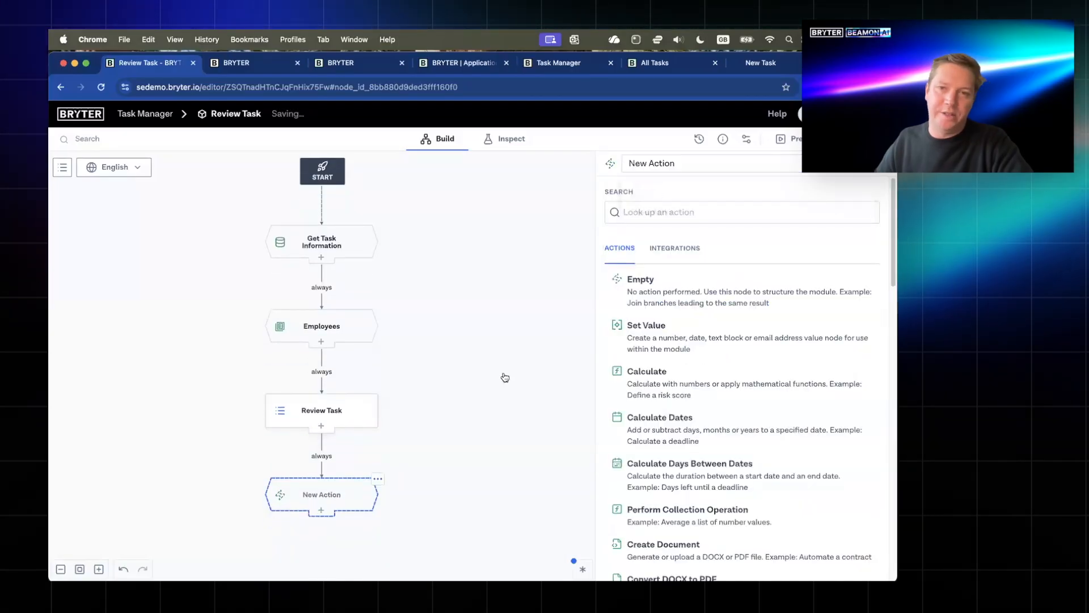
pyautogui.click(634, 281)
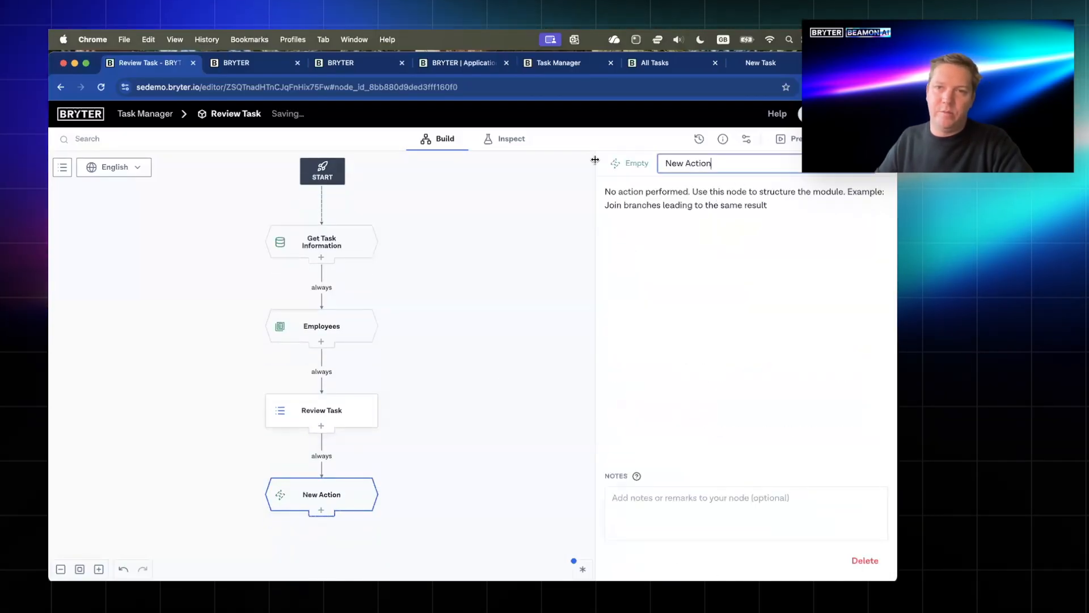
# - Rename the new Empty node as Action
pyautogui.press('super+a')
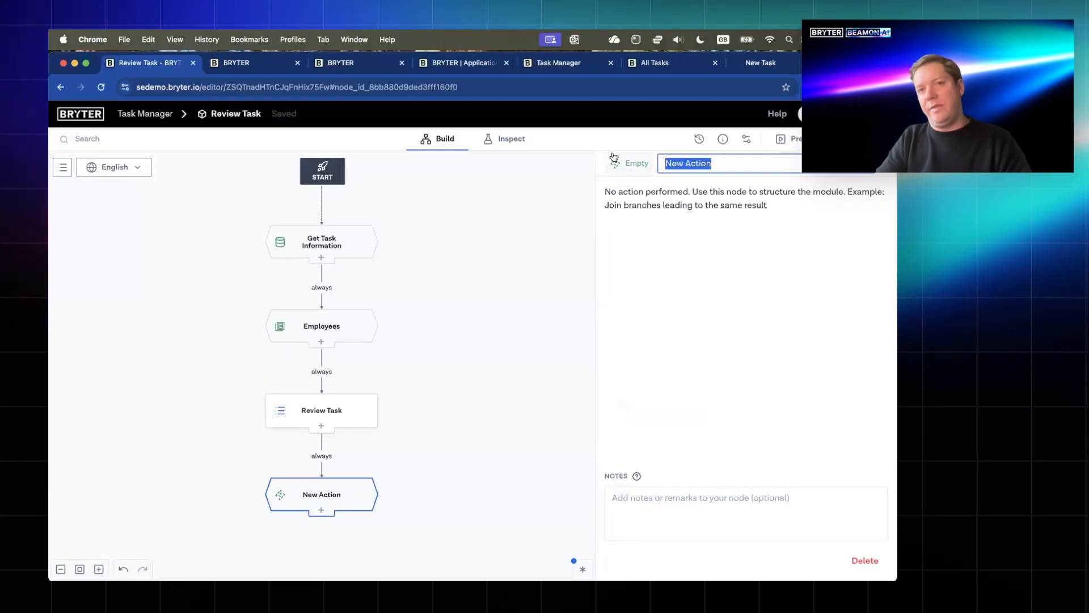
pyautogui.click(623, 162)
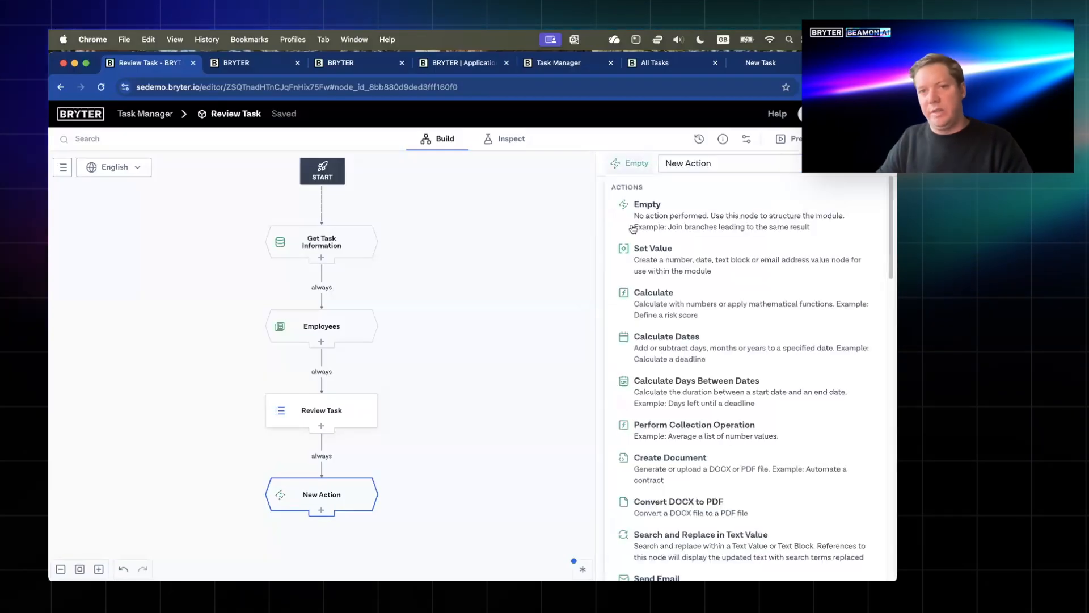
pyautogui.click(745, 161)
pyautogui.press('super+a')
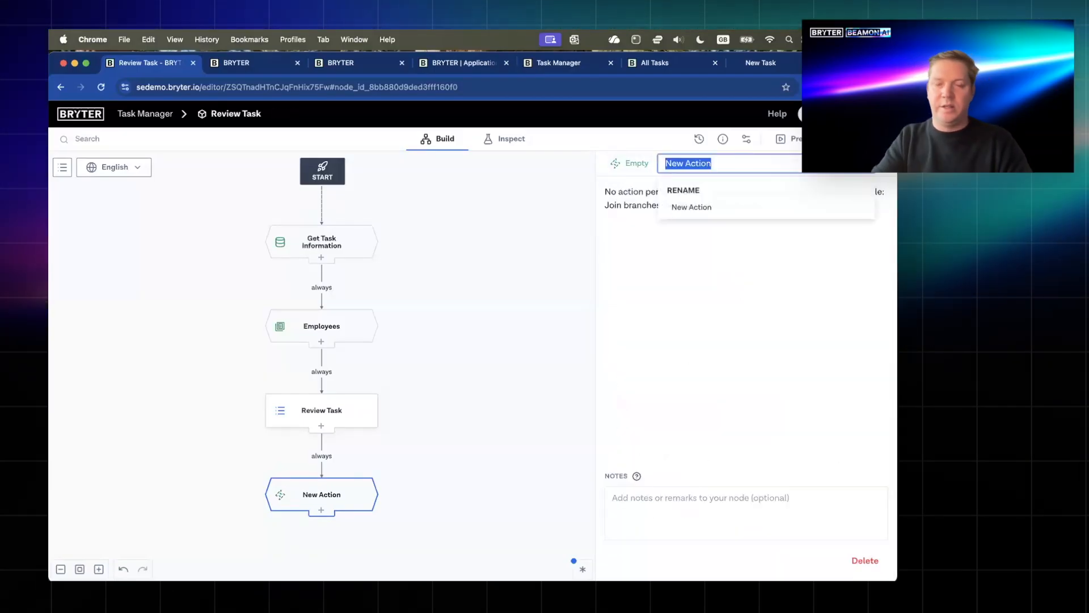
pyautogui.write('Action')
pyautogui.press('Return')
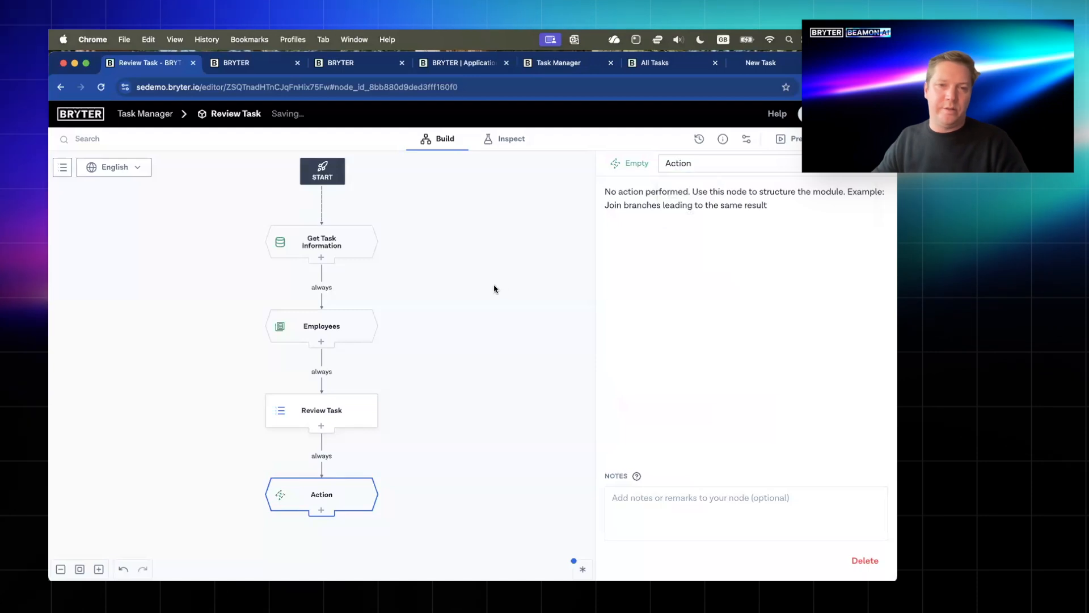
pyautogui.scroll(-2, 494, 288)
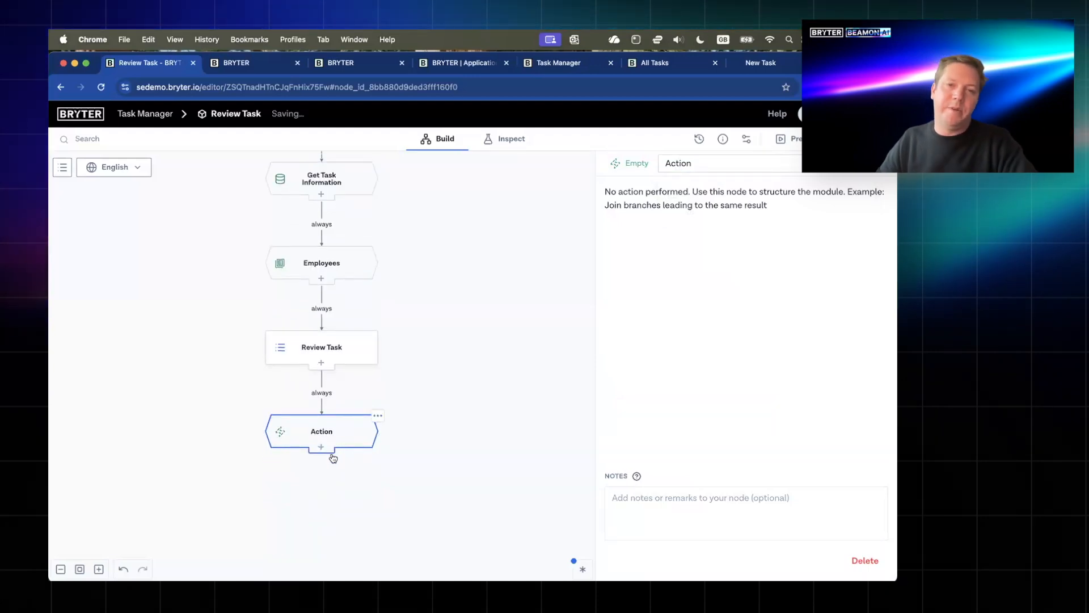
pyautogui.scroll(1, 372, 391)
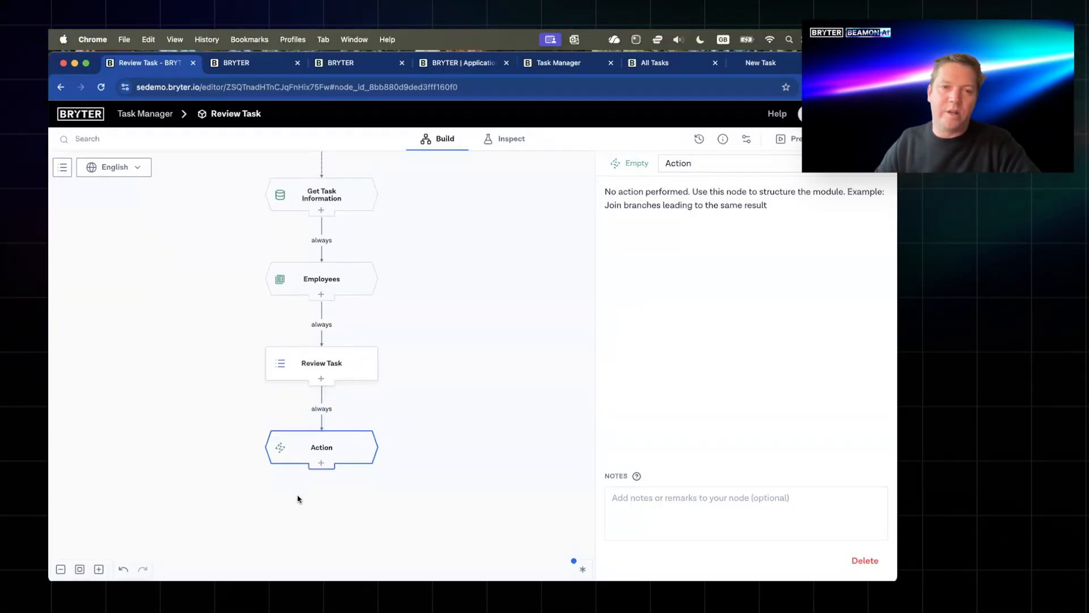
pyautogui.scroll(-1, 296, 476)
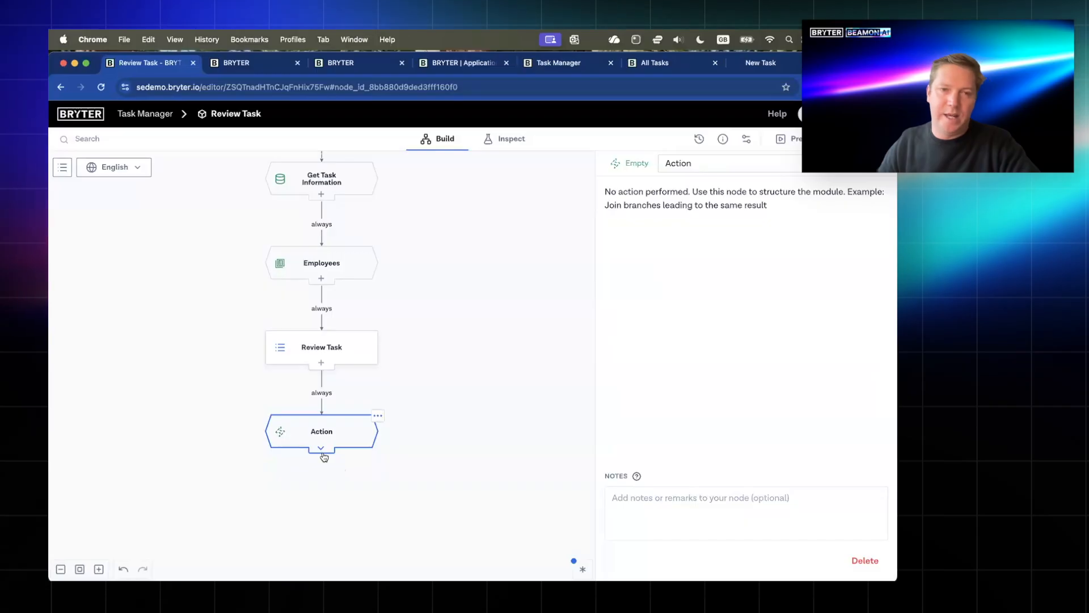
pyautogui.scroll(1, 316, 467)
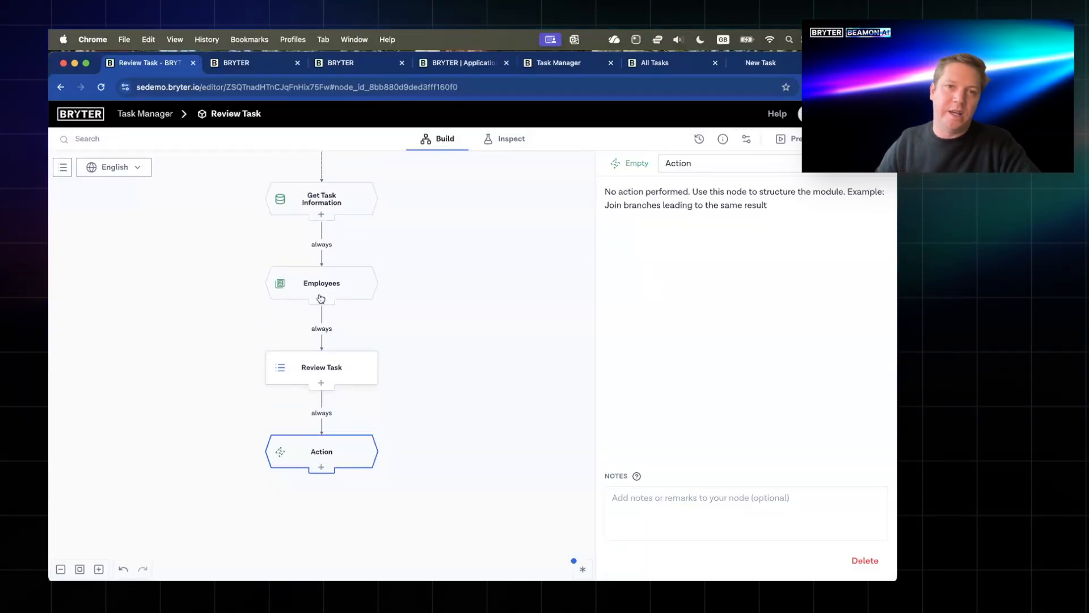
# - Insert a Text Block value named Status between the Employees and Review Task nodes
pyautogui.scroll(4, 322, 278)
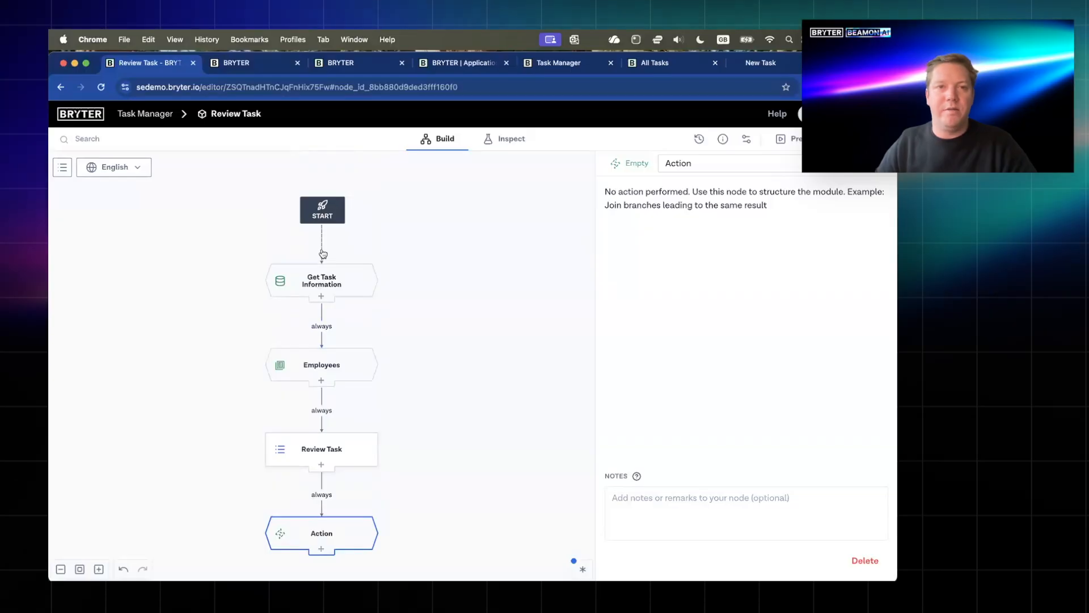
pyautogui.click(330, 243)
pyautogui.click(301, 283)
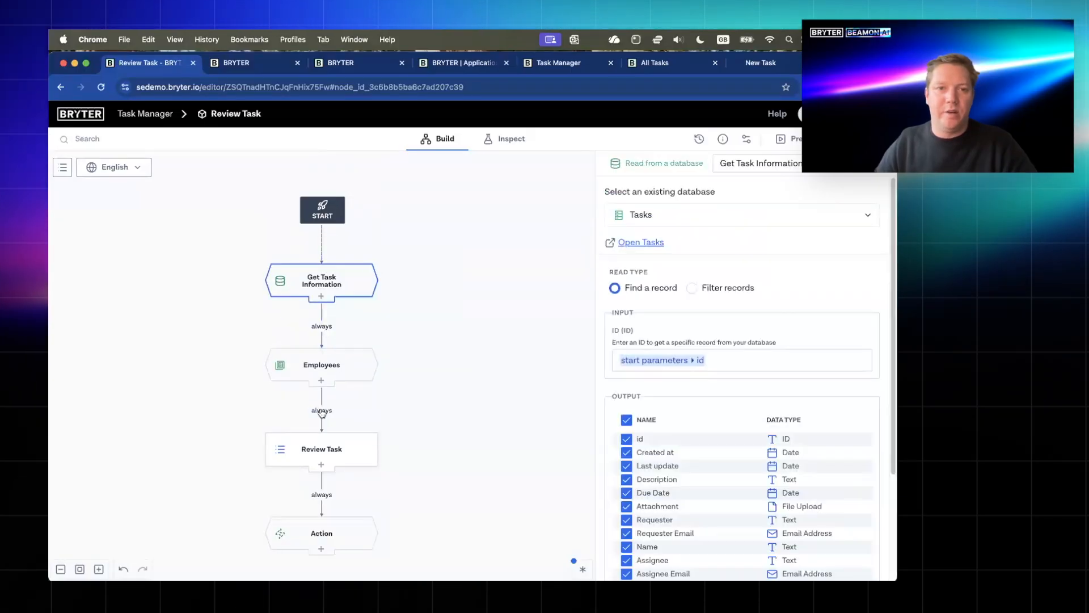
pyautogui.click(329, 402)
pyautogui.click(329, 401)
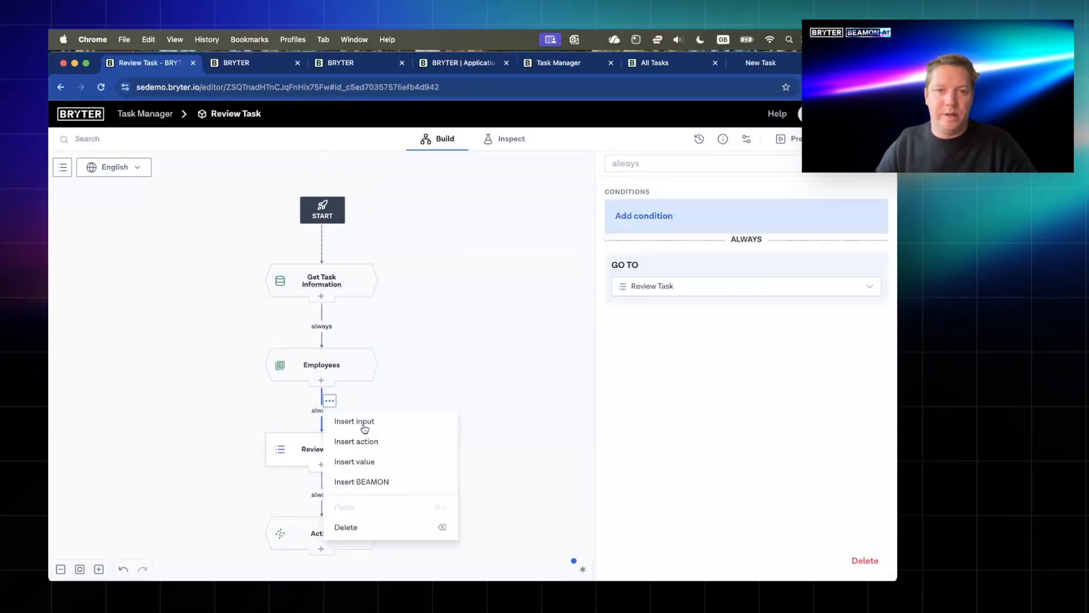
pyautogui.click(368, 462)
pyautogui.click(680, 269)
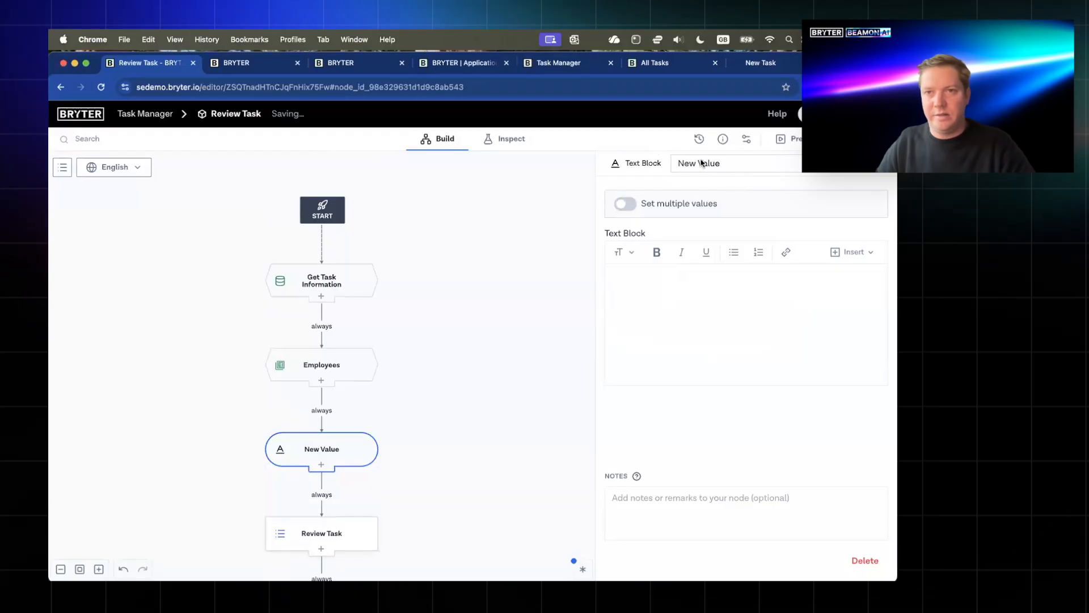
pyautogui.click(740, 171)
pyautogui.write('Status')
pyautogui.press('Return')
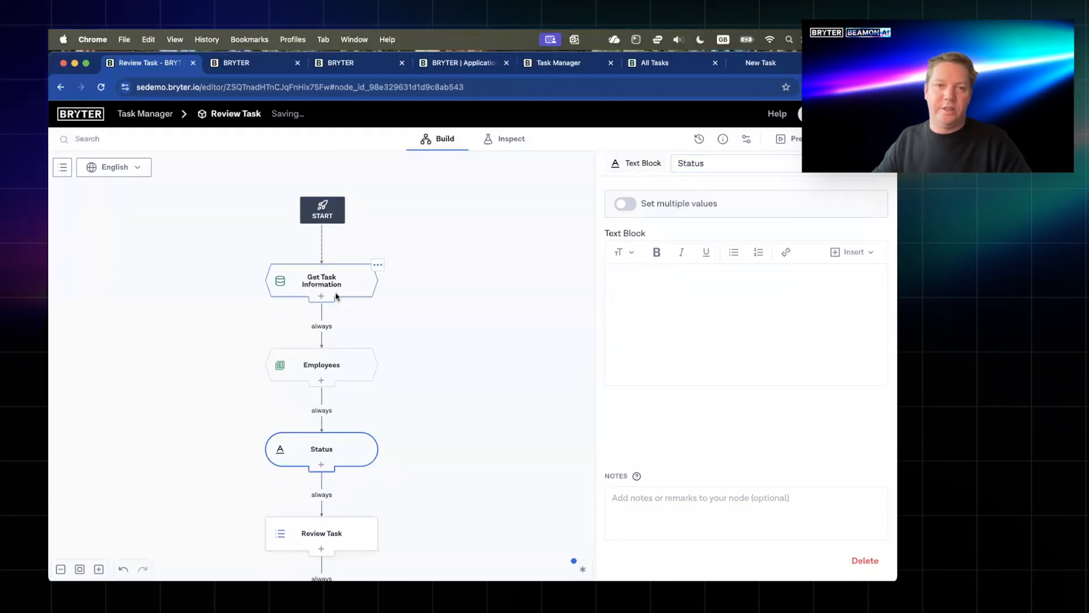
# - Add a copy of the Status text block after the Action node and set it to update the existing Status value
pyautogui.scroll(-3, 341, 283)
pyautogui.click(349, 429)
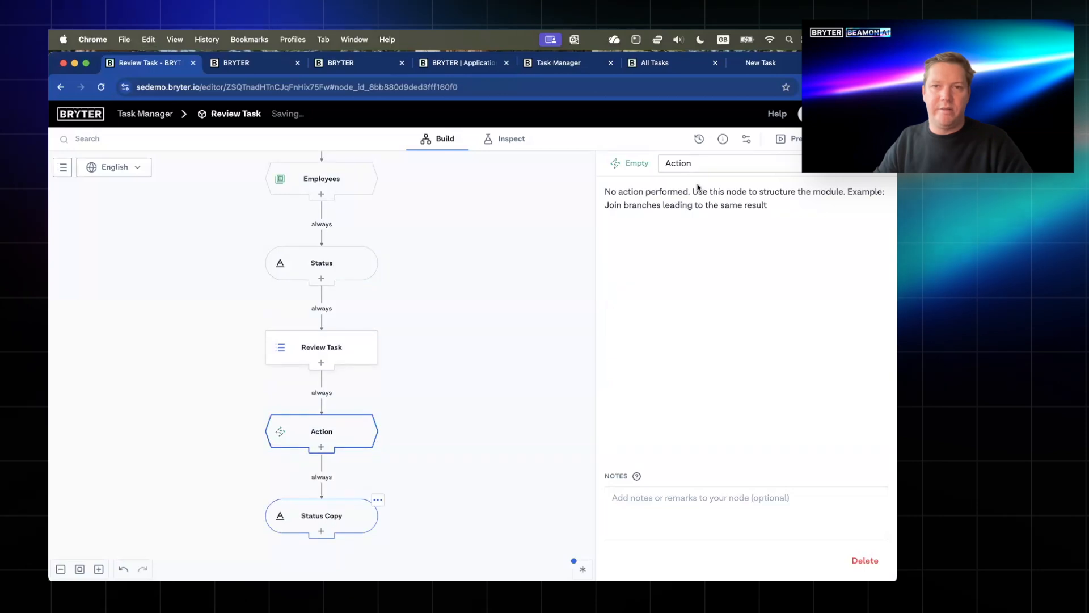
pyautogui.click(717, 165)
pyautogui.click(718, 164)
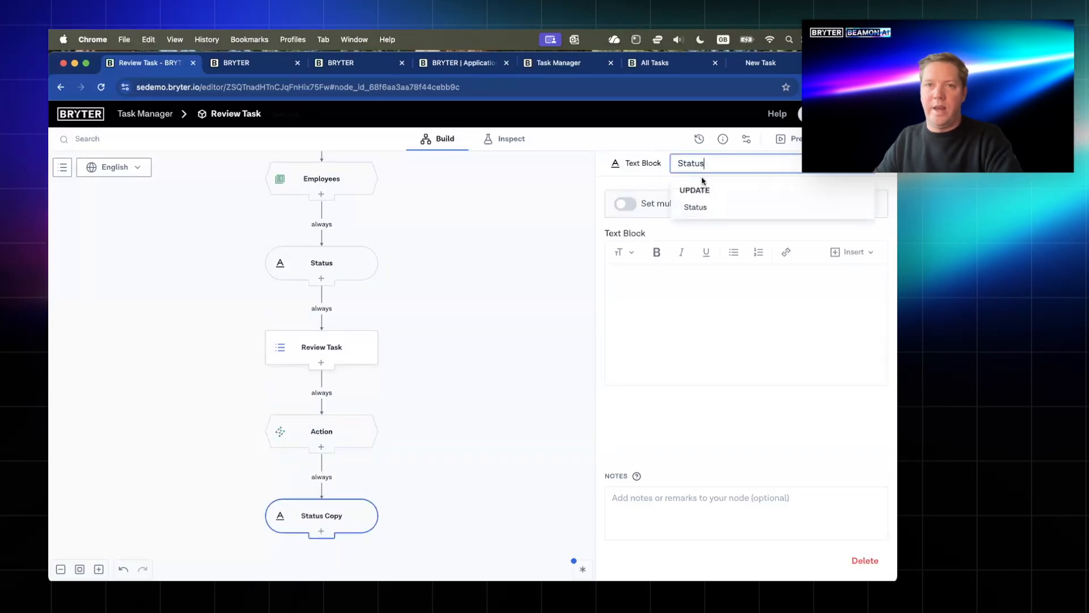
pyautogui.click(695, 208)
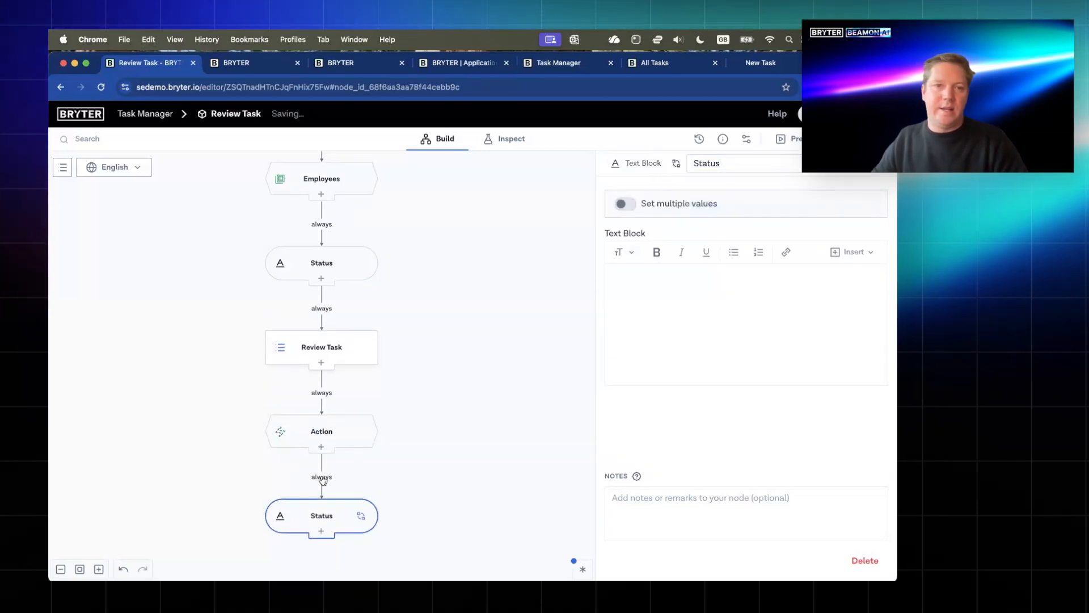
# - Add a condition on the connection from Action to the copied Status node requiring the Review Task choice to equal Assign Task
pyautogui.click(321, 478)
pyautogui.click(643, 221)
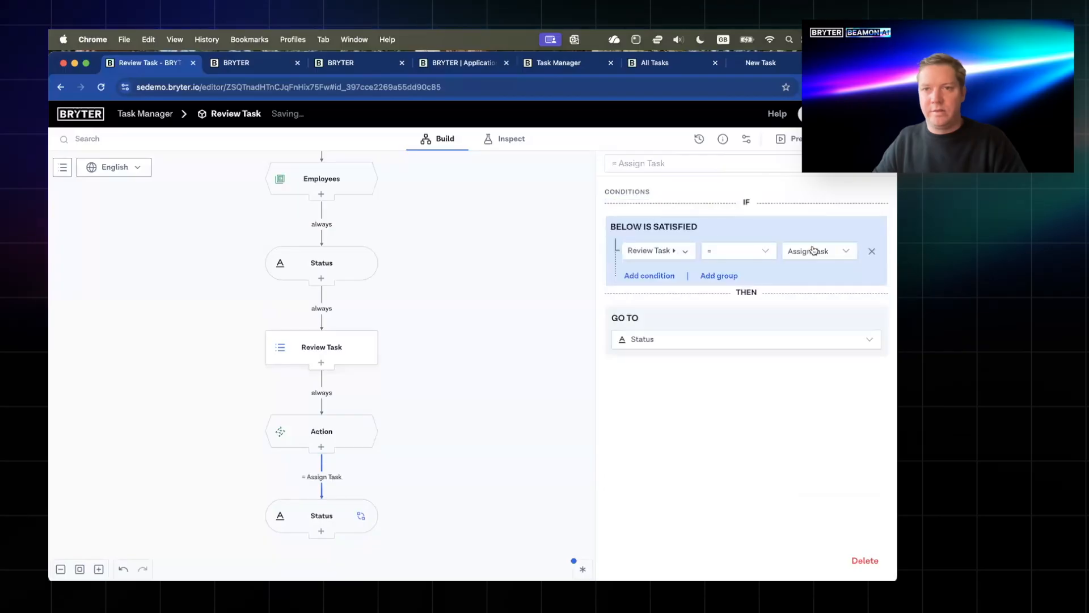
pyautogui.click(812, 250)
pyautogui.click(827, 273)
# - Set the text of the Status node on the Assign Task branch to "Assigned"
pyautogui.scroll(-2, 386, 442)
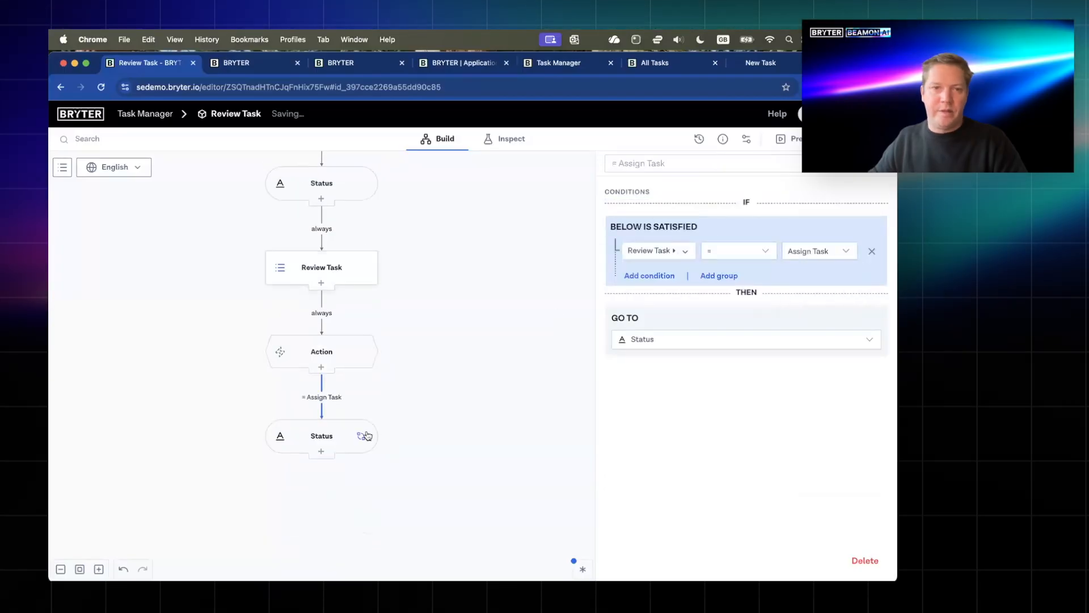
pyautogui.click(368, 436)
pyautogui.click(676, 318)
pyautogui.write('Assigne')
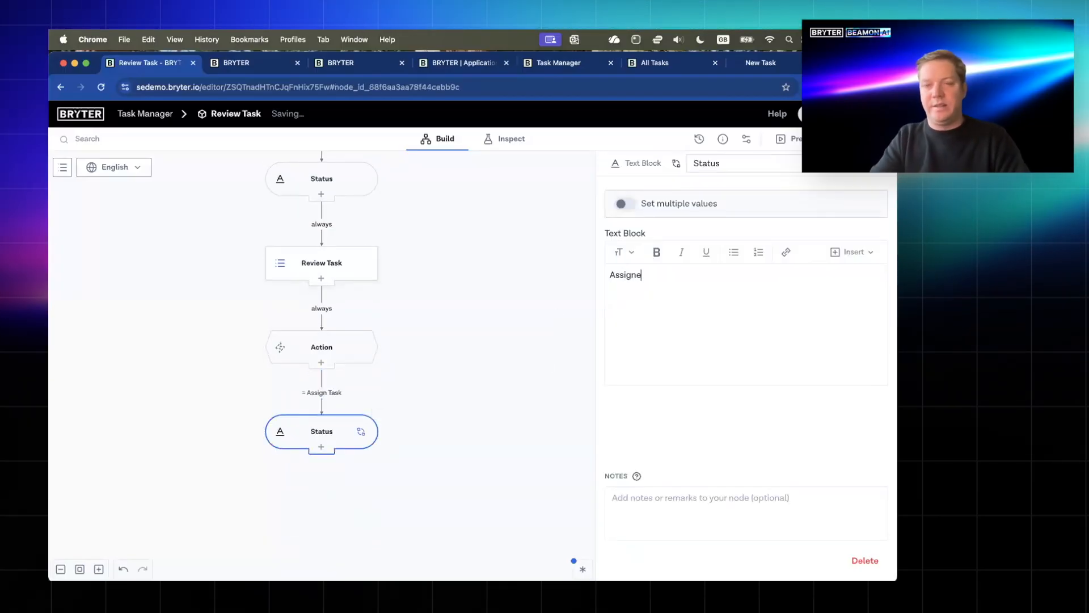
pyautogui.write('d')
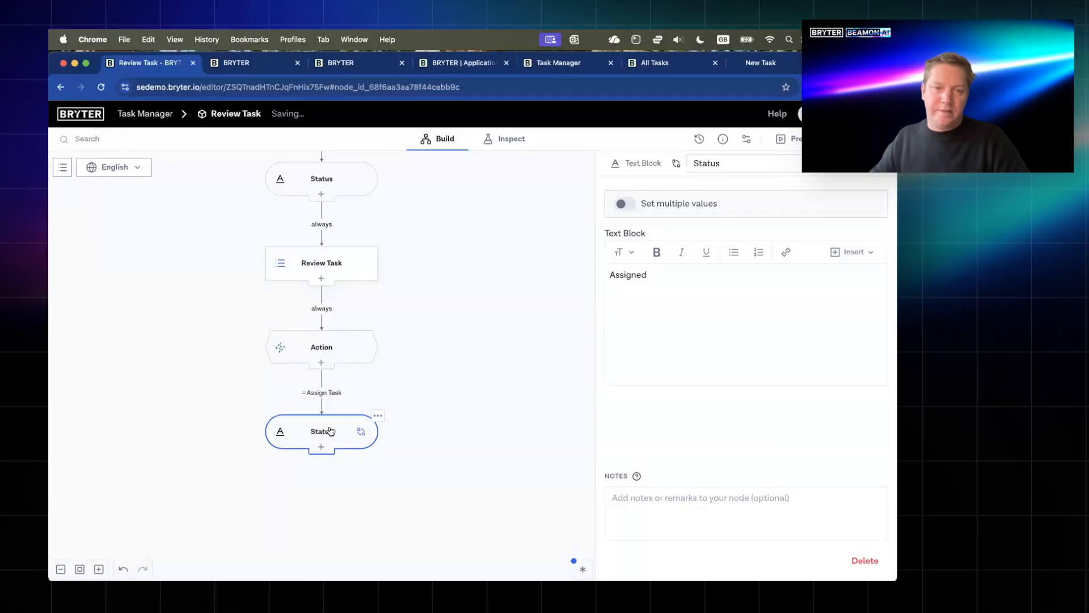
# - Paste a second Status update node as a new branch under Action and set its text to "In Progress"
pyautogui.click(318, 348)
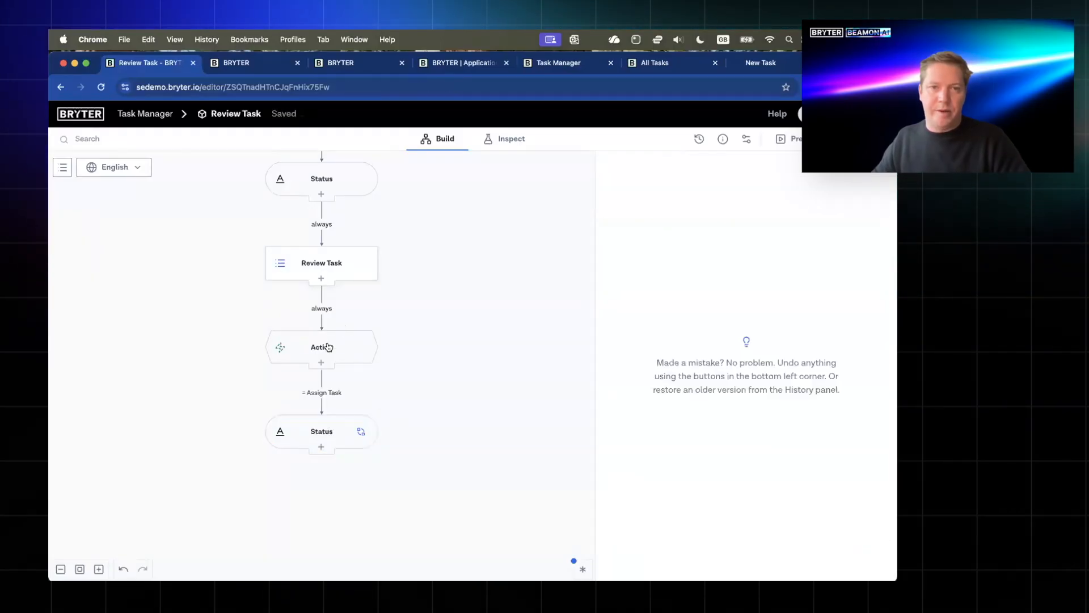
pyautogui.hotkey('ctrl', 'v')
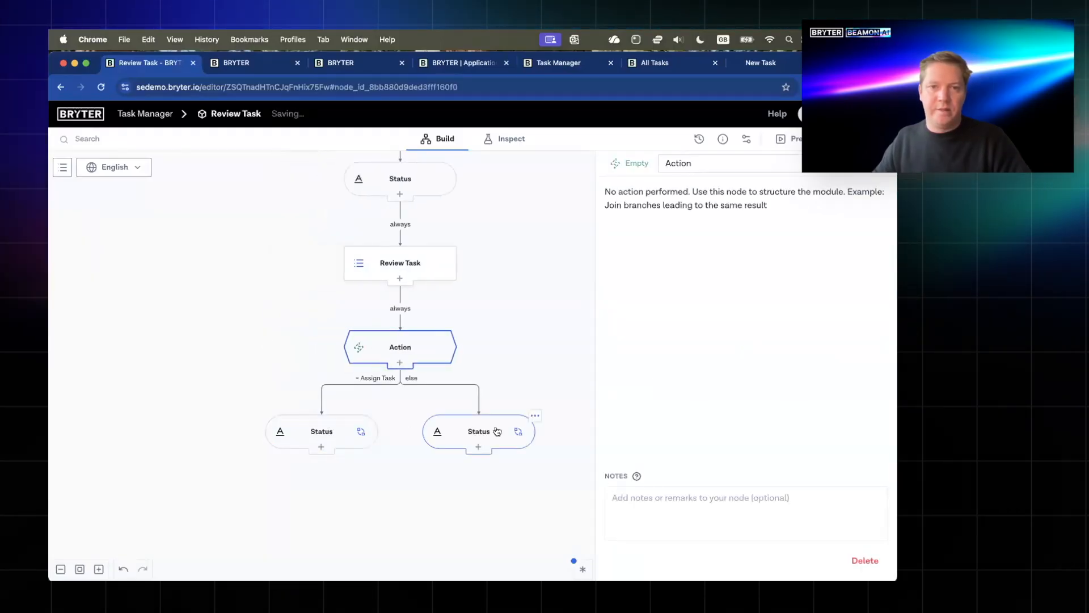
pyautogui.doubleClick(636, 276)
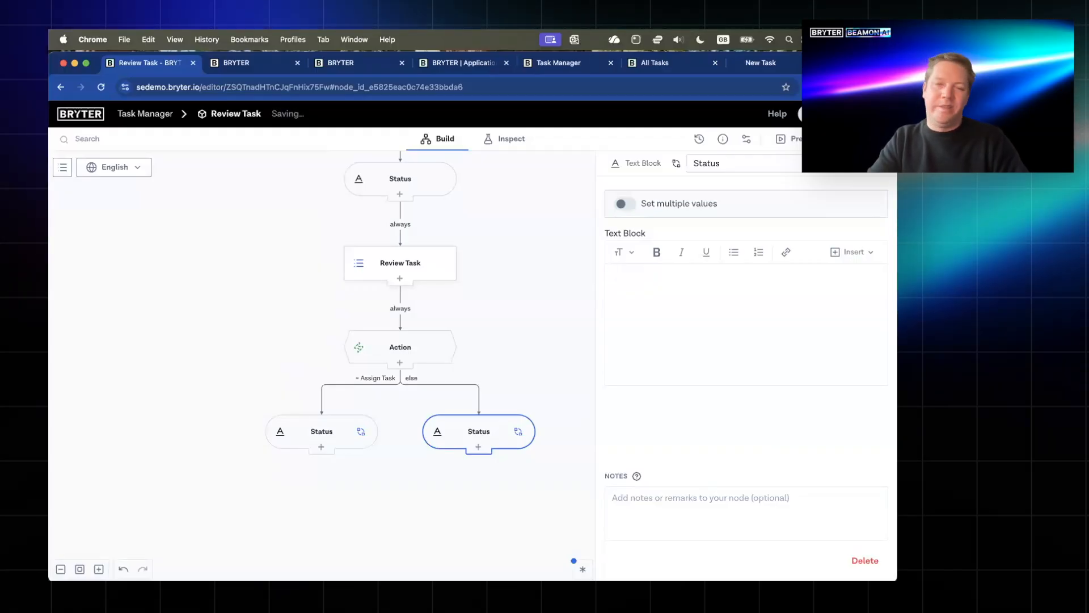
pyautogui.write('In Pr')
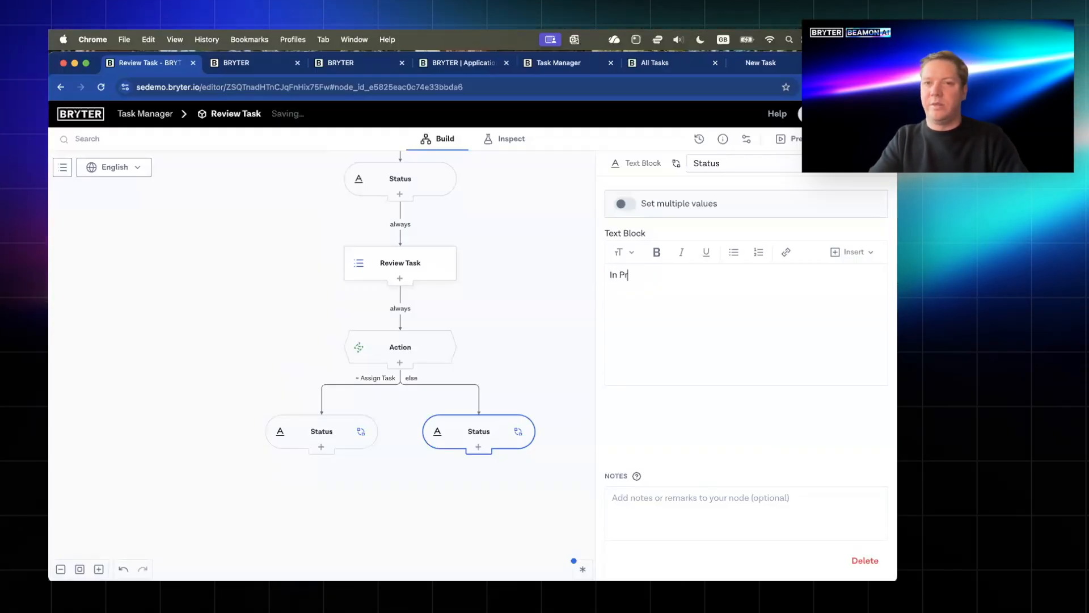
pyautogui.write('ogress')
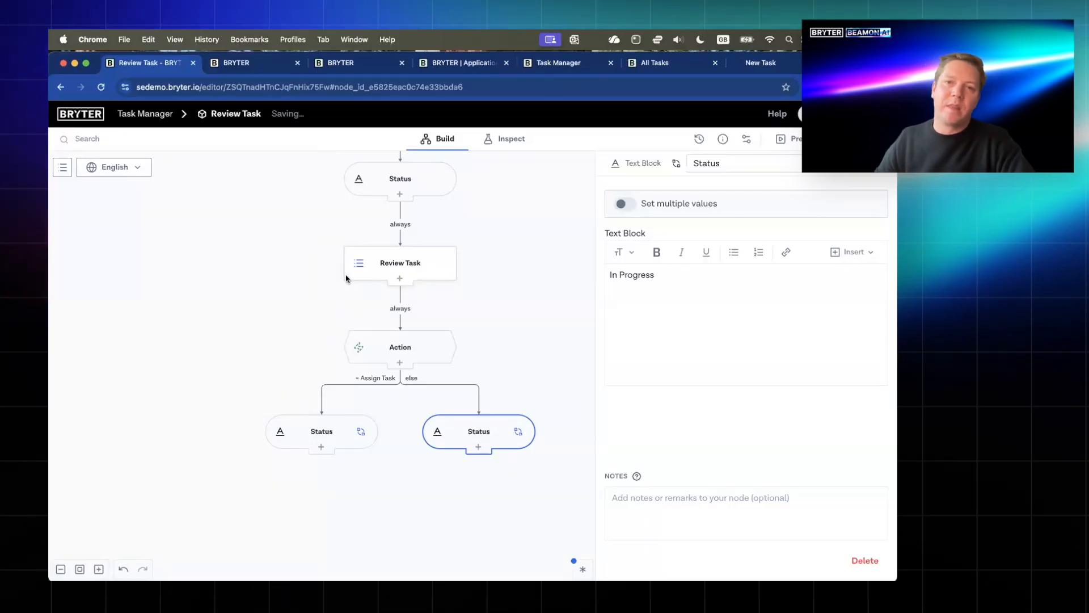
# - Label the Status node on the Assign Task branch by copying its text "Assigned" into its notes
pyautogui.click(418, 355)
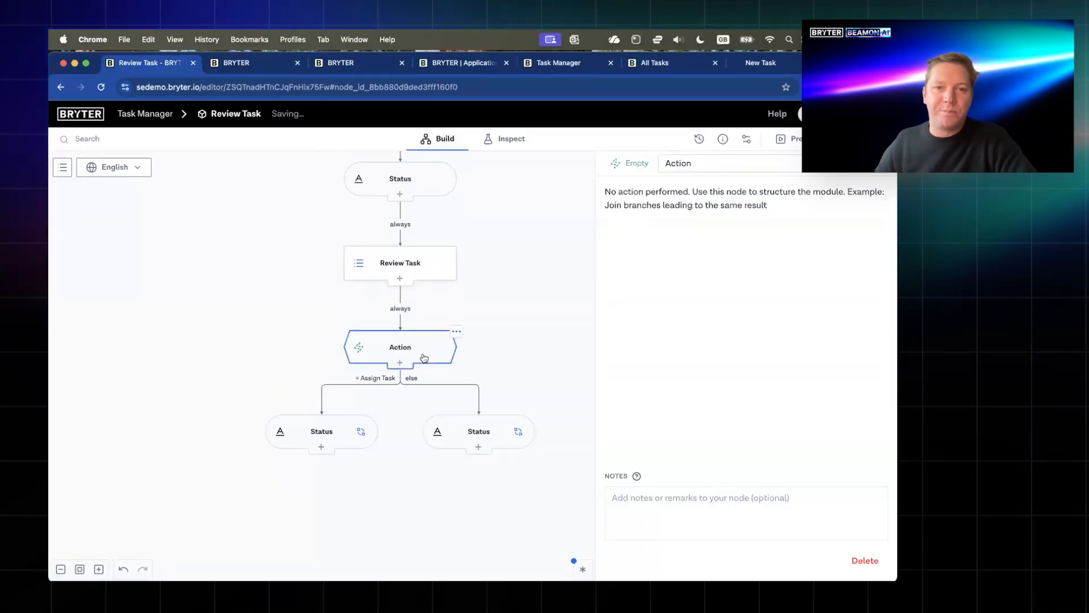
pyautogui.click(324, 442)
pyautogui.click(652, 501)
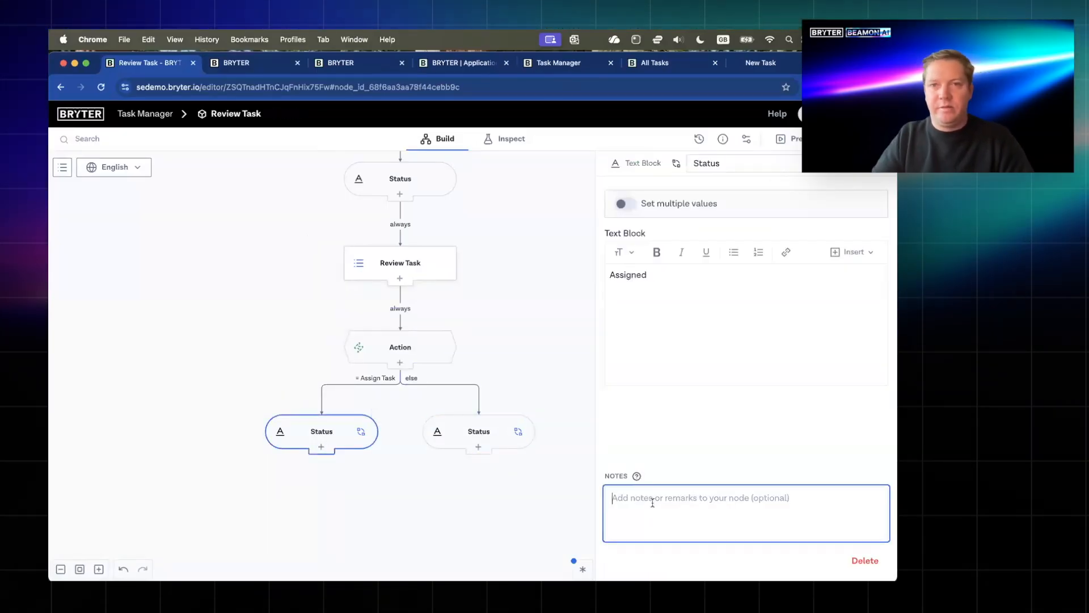
pyautogui.doubleClick(628, 274)
pyautogui.press('super+c')
pyautogui.click(647, 508)
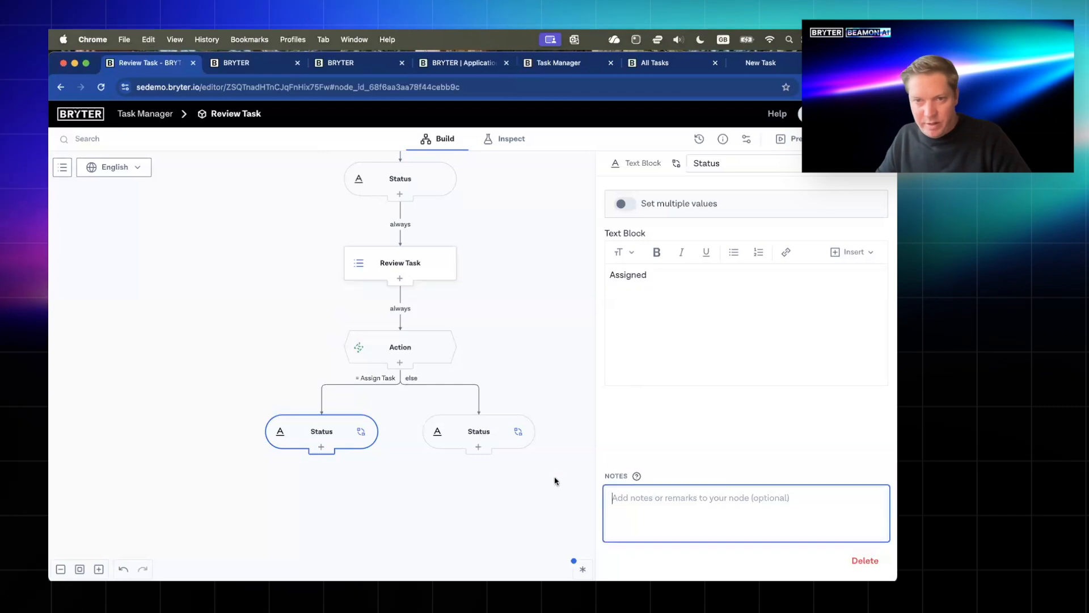
pyautogui.press('super+v')
# - Add the note "In Progress" to the Status node on the else branch
pyautogui.click(488, 434)
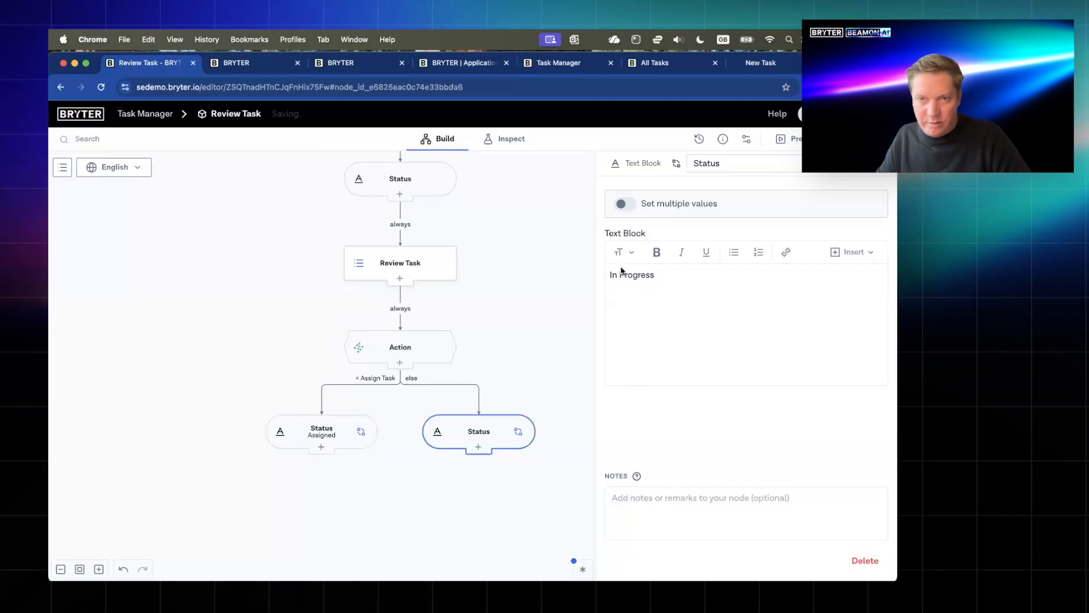
pyautogui.click(671, 489)
pyautogui.write('In Progress')
pyautogui.click(322, 432)
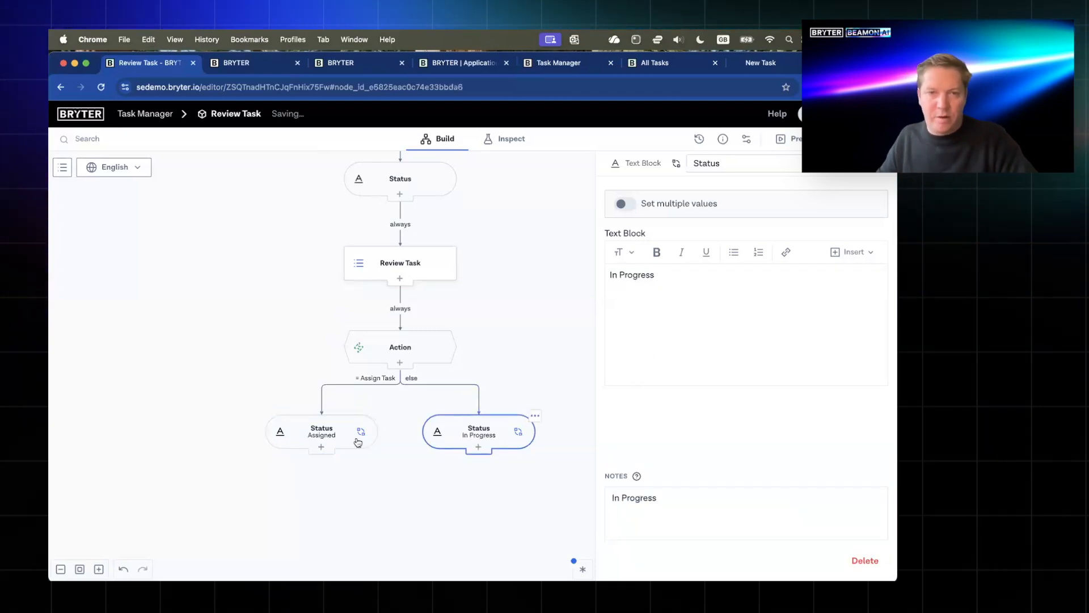
pyautogui.click(452, 435)
# - Add a condition on the connection to the In Progress node requiring the Review Task choice to equal Add Information
pyautogui.click(435, 386)
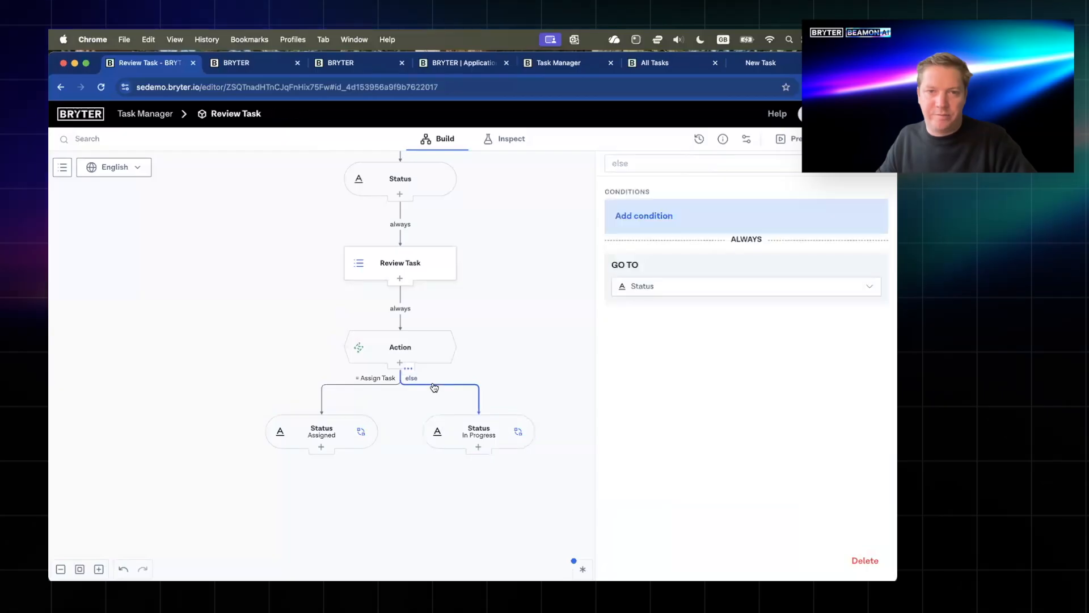
pyautogui.click(635, 216)
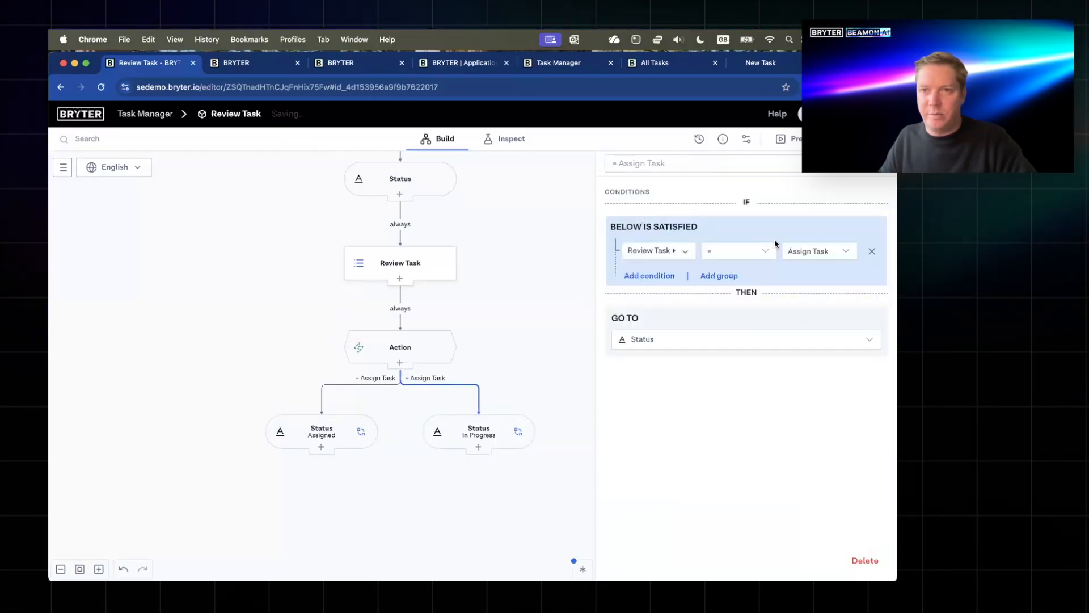
pyautogui.click(803, 299)
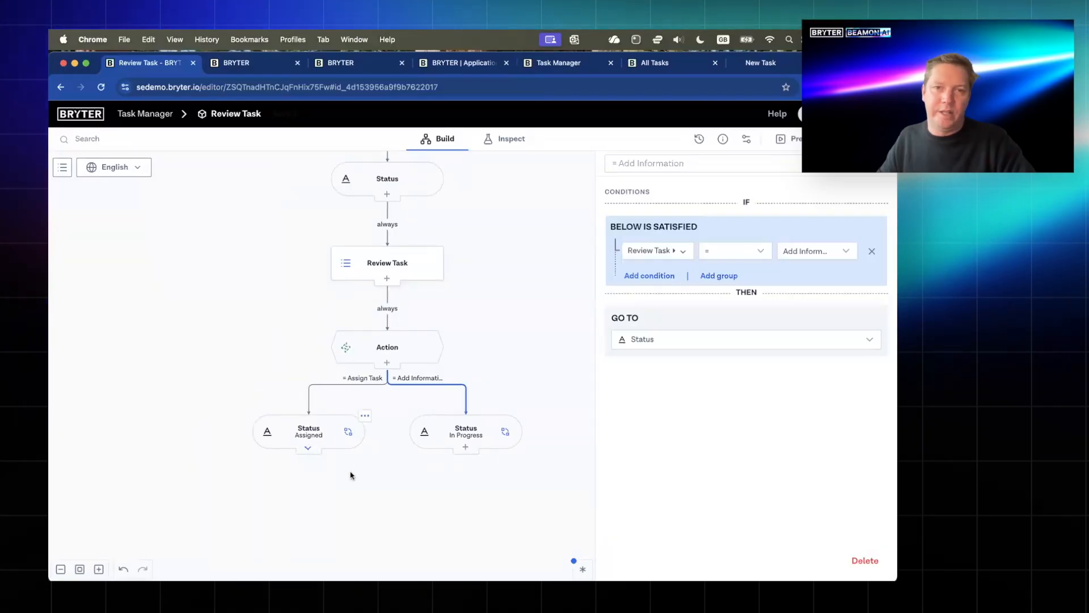
# - Add a new action after the Assigned status node and name it Update Task
pyautogui.click(308, 450)
pyautogui.moveTo(311, 527)
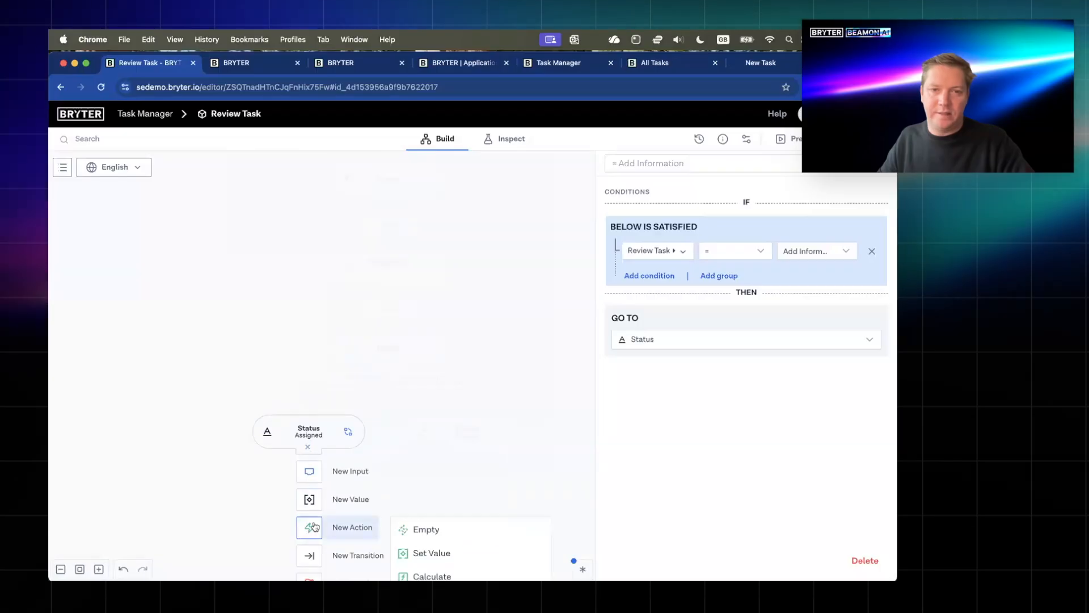
pyautogui.click(423, 530)
pyautogui.write('Upda')
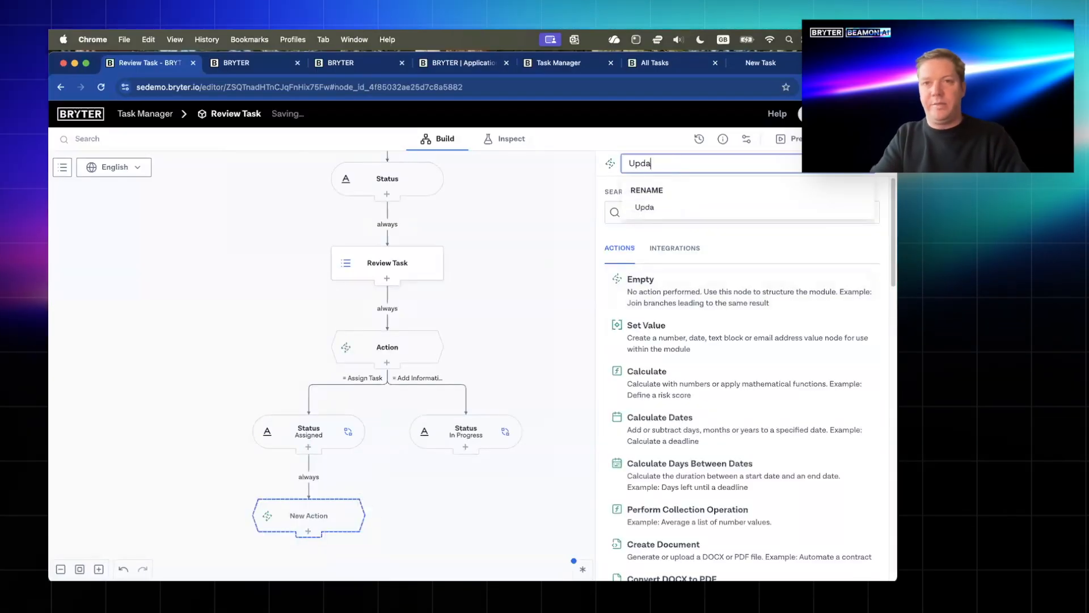
pyautogui.write('te Task')
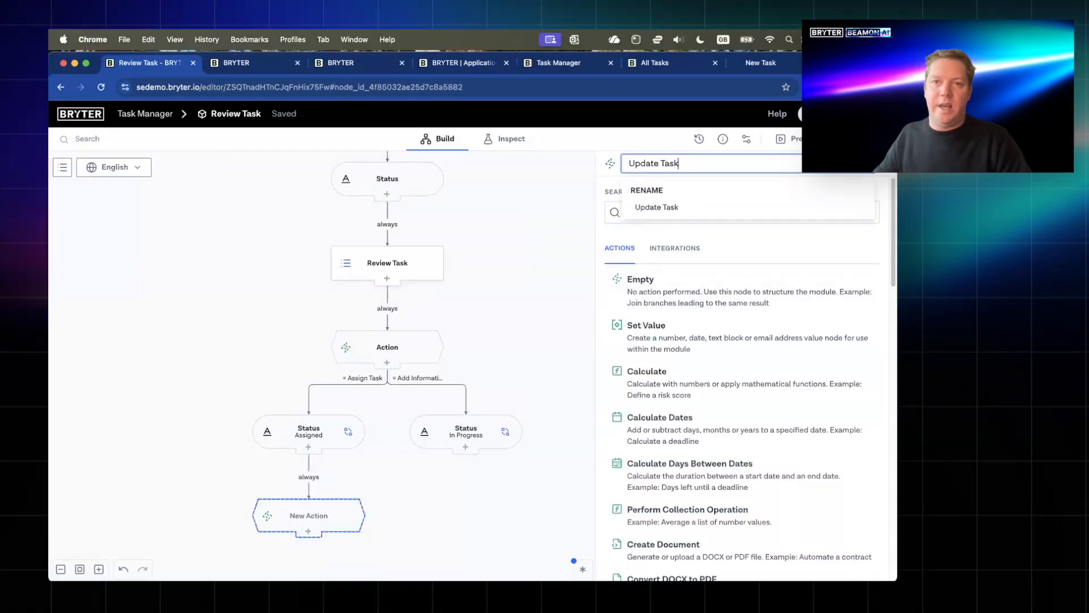
pyautogui.press('Return')
# - Search the actions for "write" and make Update Task a Write to a database action
pyautogui.click(681, 212)
pyautogui.write('write')
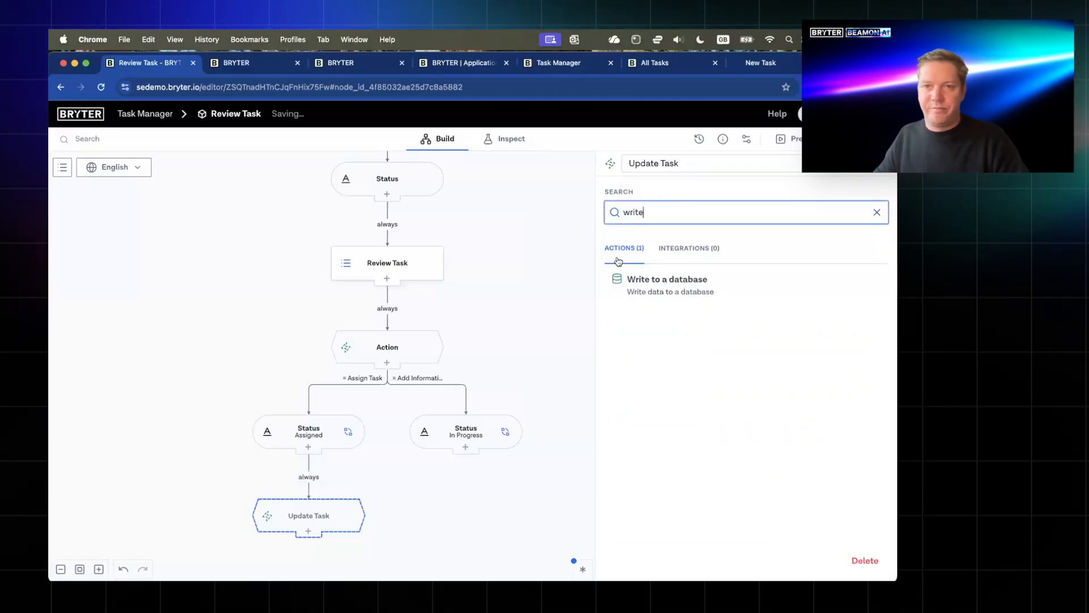
pyautogui.click(680, 283)
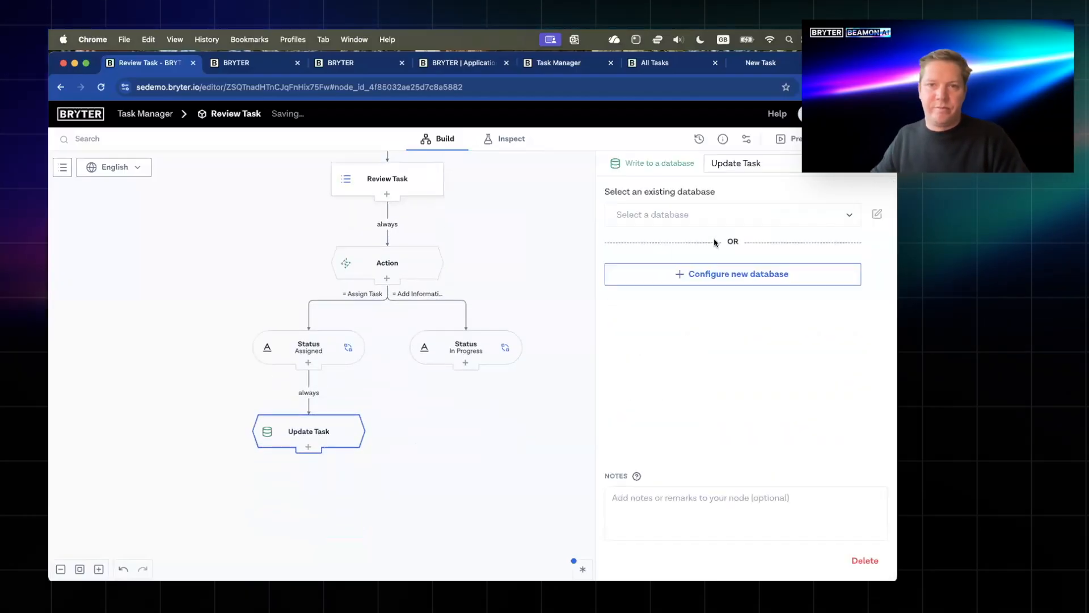
# - Select the Tasks database for Update Task and map its ID field to start parameters > id
pyautogui.click(752, 214)
pyautogui.click(660, 269)
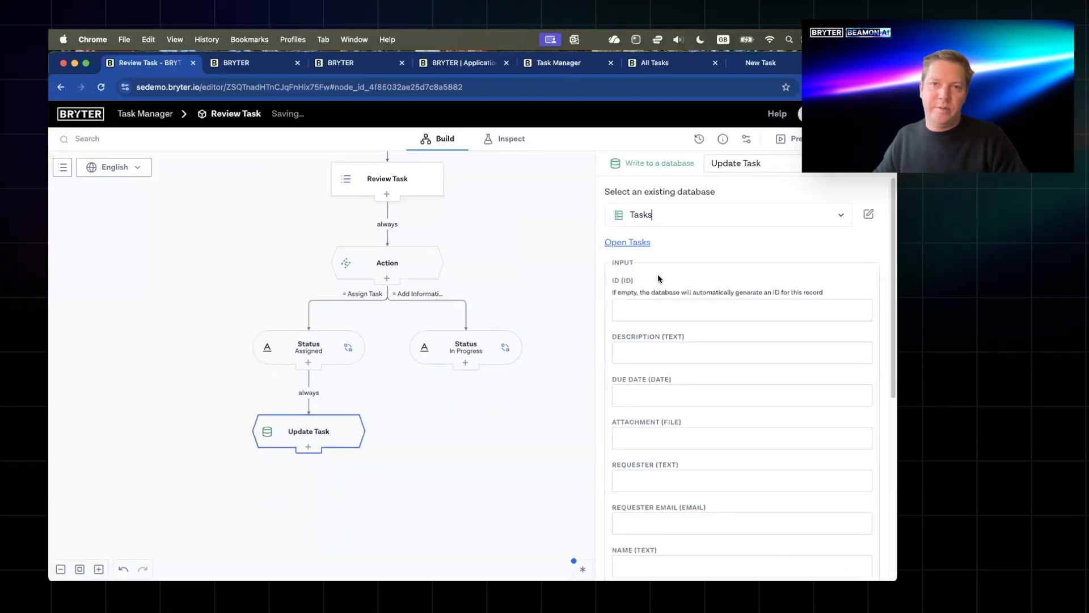
pyautogui.write('@')
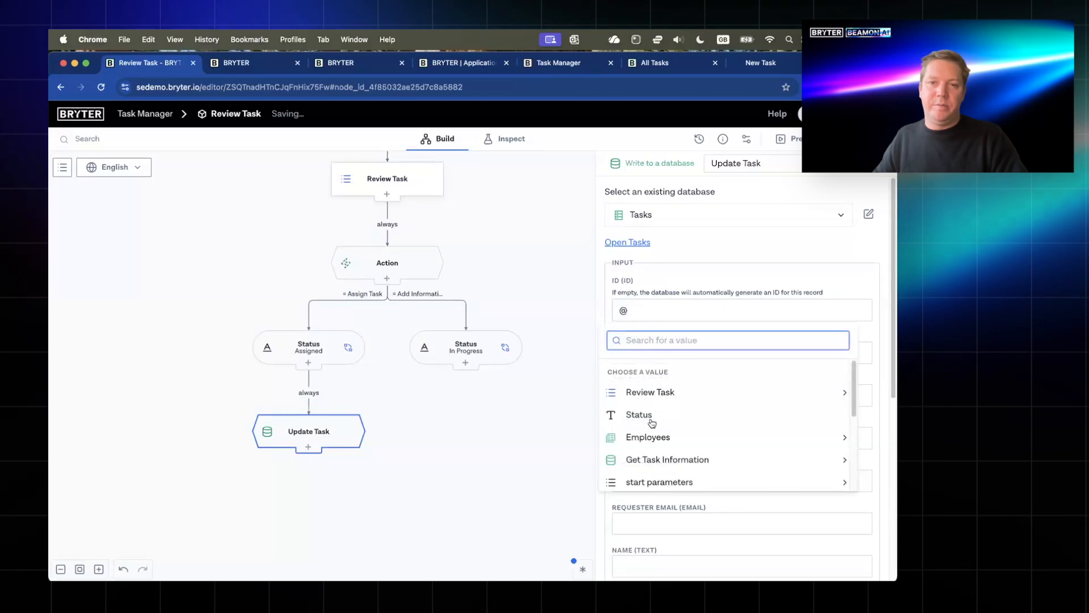
pyautogui.click(682, 466)
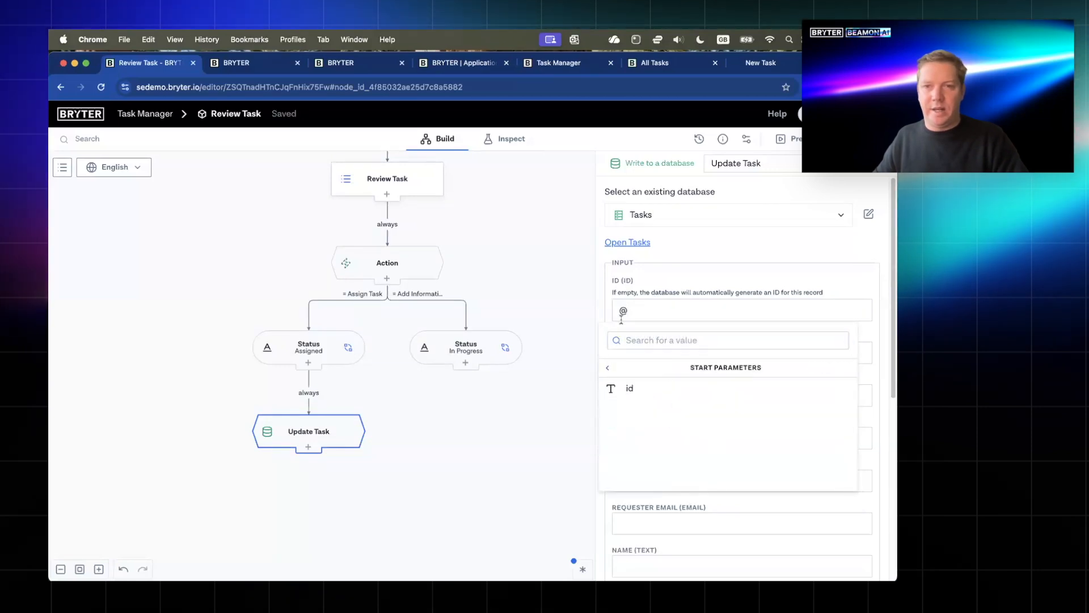
pyautogui.click(630, 388)
pyautogui.scroll(5, 447, 329)
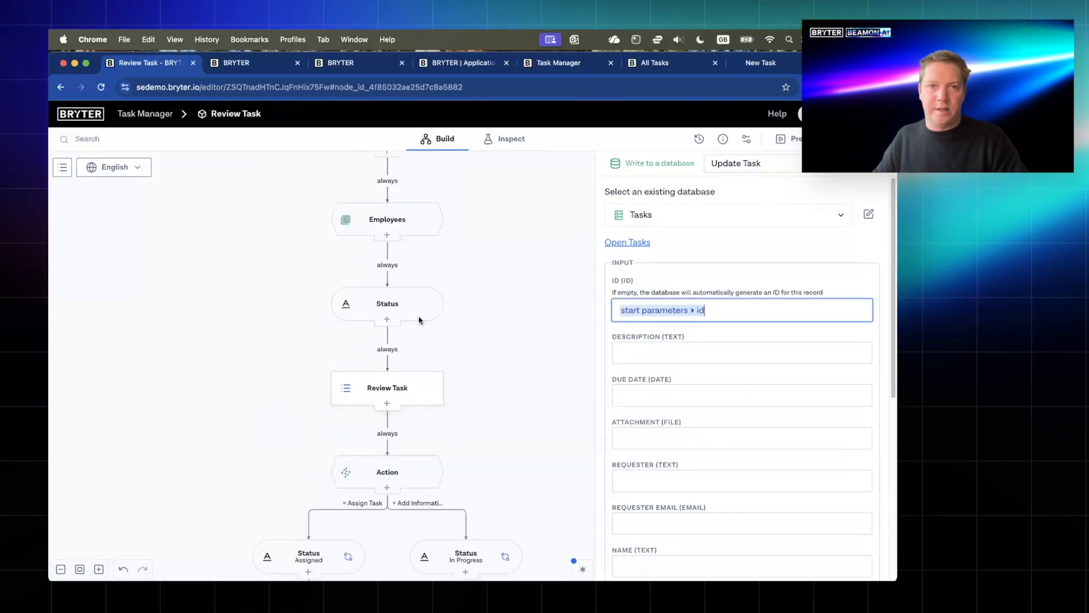
pyautogui.scroll(-5, 420, 321)
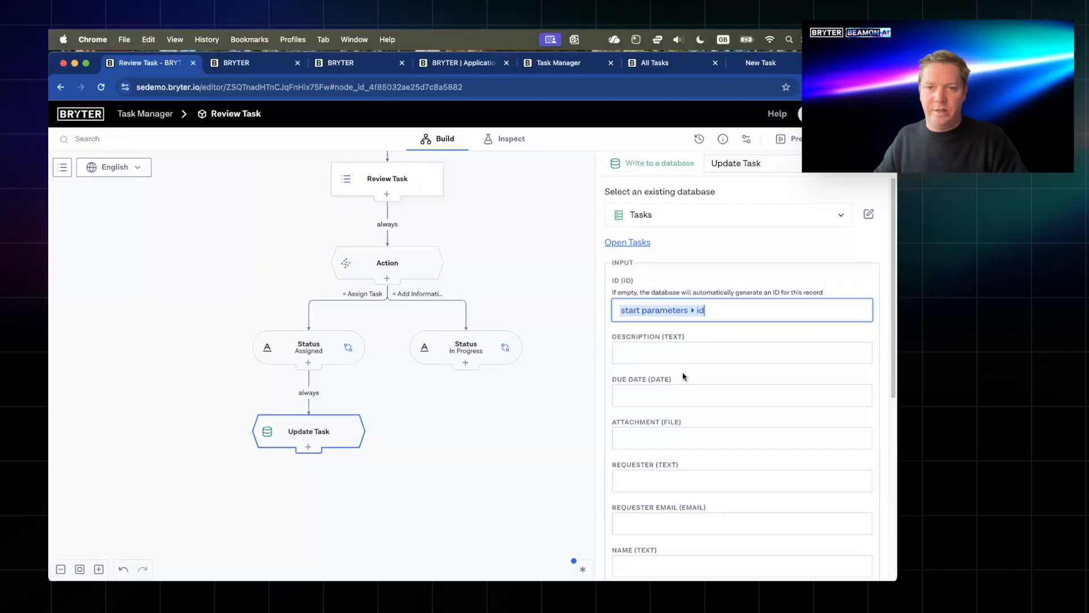
# - Map the Assignee field of Update Task to Review Task > Assign Task > Selected collection item > Name
pyautogui.scroll(-5, 682, 376)
pyautogui.scroll(2, 666, 386)
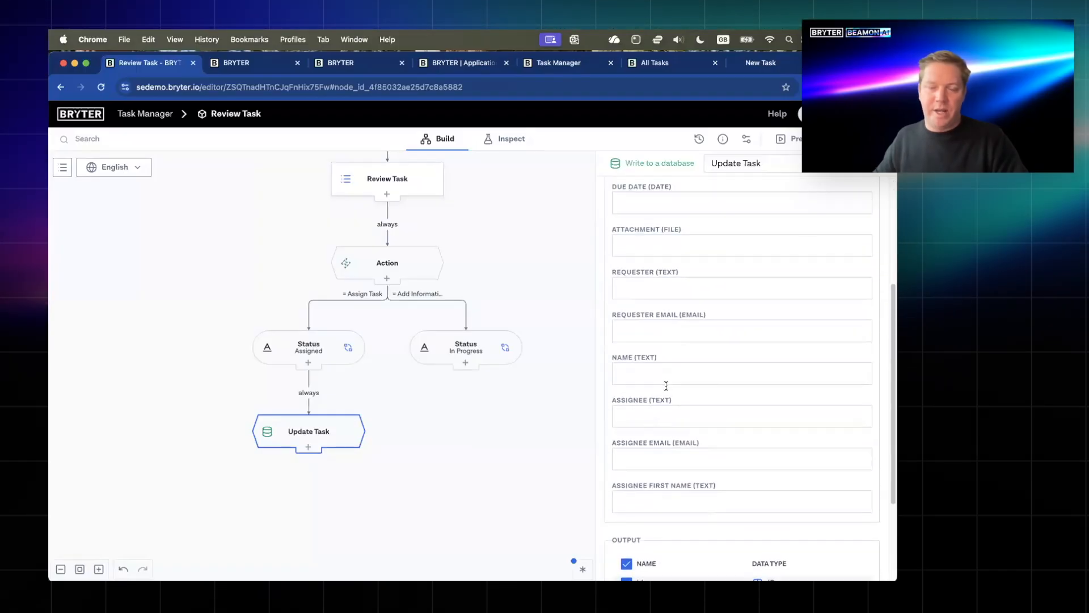
pyautogui.click(678, 417)
pyautogui.write('@')
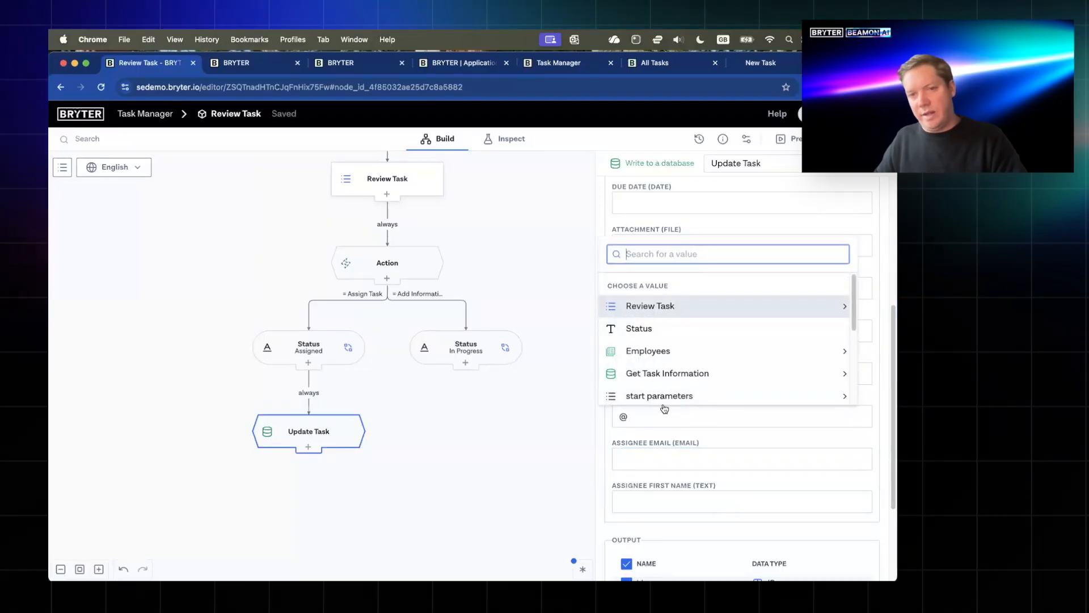
pyautogui.click(652, 308)
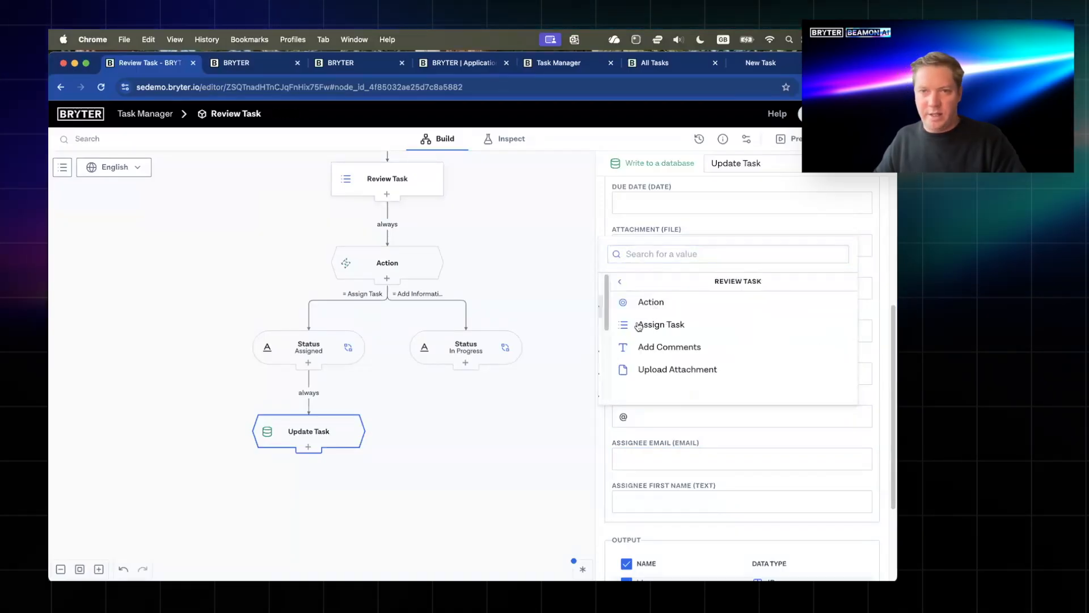
pyautogui.click(634, 327)
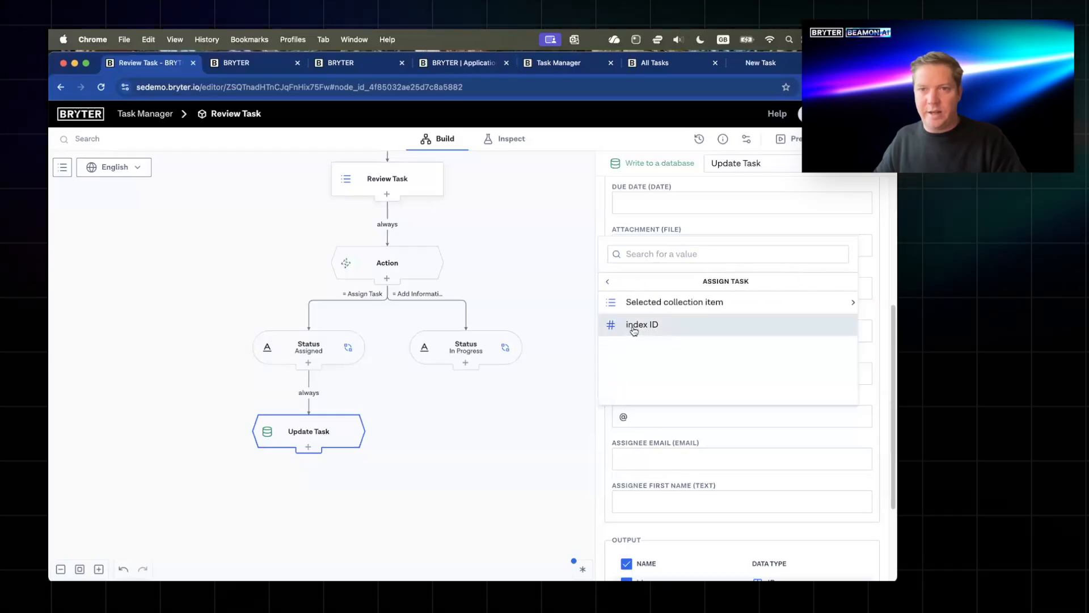
pyautogui.click(662, 311)
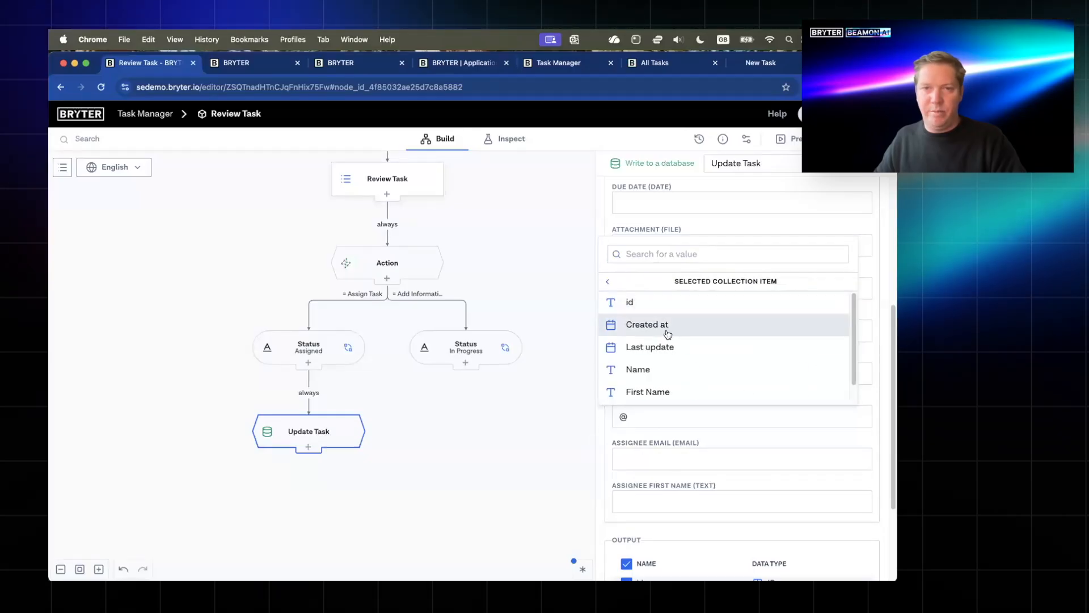
pyautogui.scroll(-1, 672, 349)
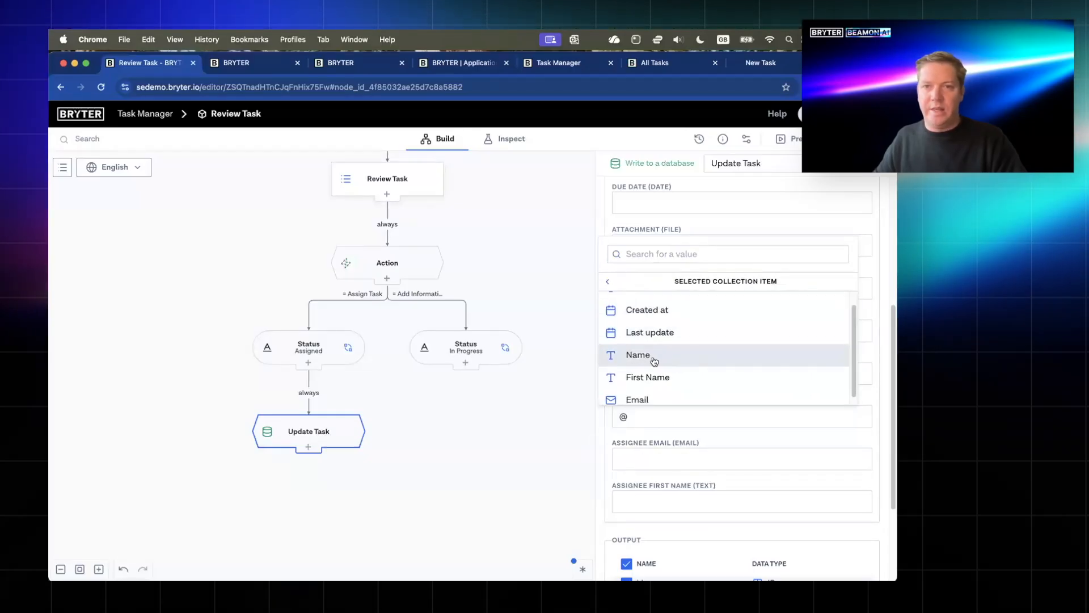
pyautogui.click(652, 357)
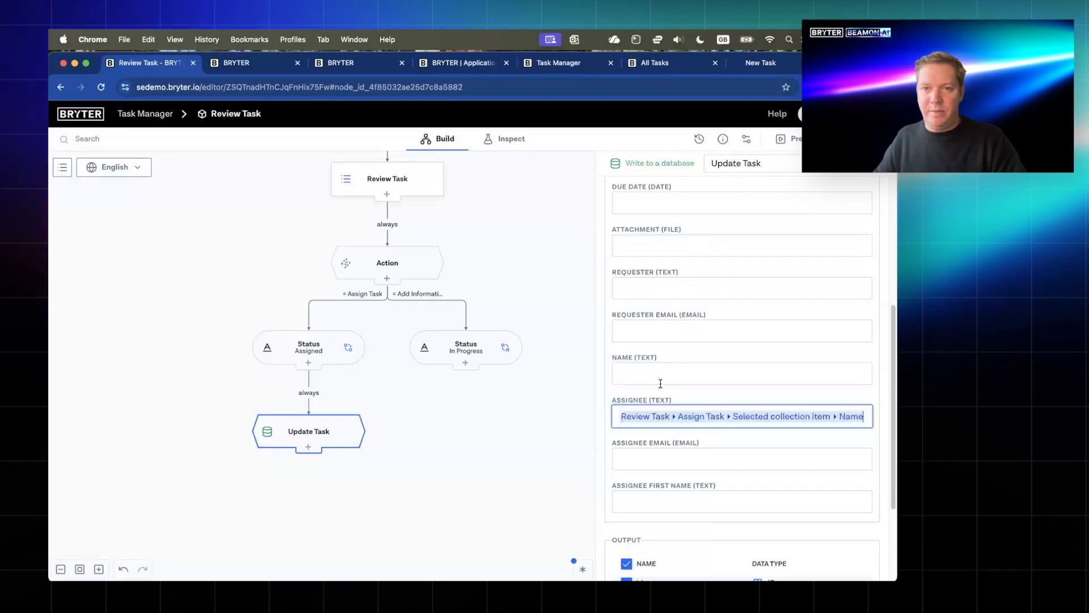
# - Map the Assignee Email field to Review Task > Assign Task > Selected collection item > Email
pyautogui.click(679, 458)
pyautogui.write('@')
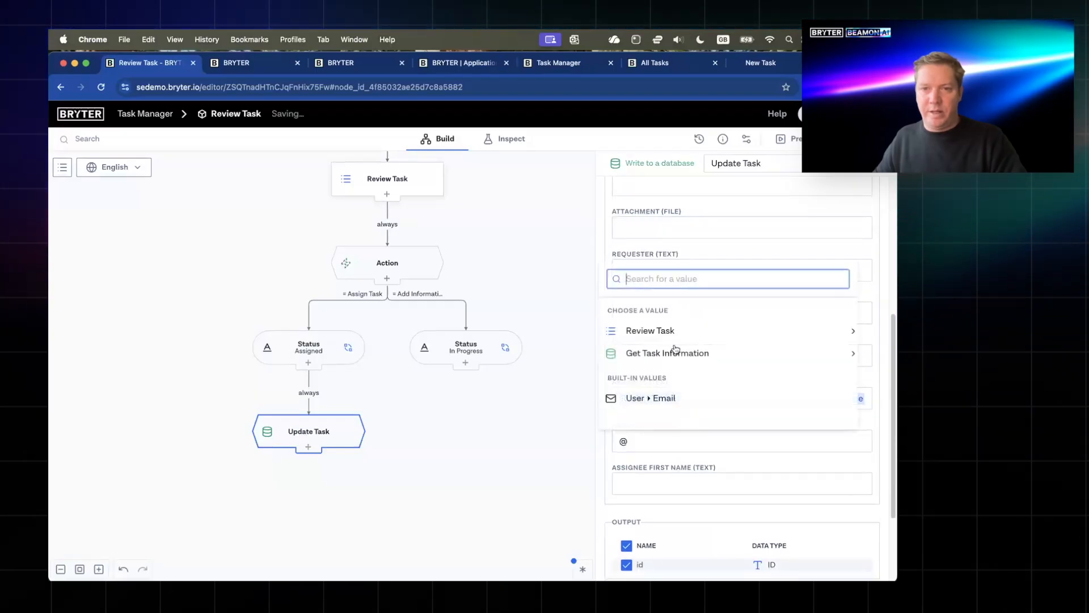
pyautogui.click(671, 332)
pyautogui.click(668, 328)
pyautogui.click(668, 328)
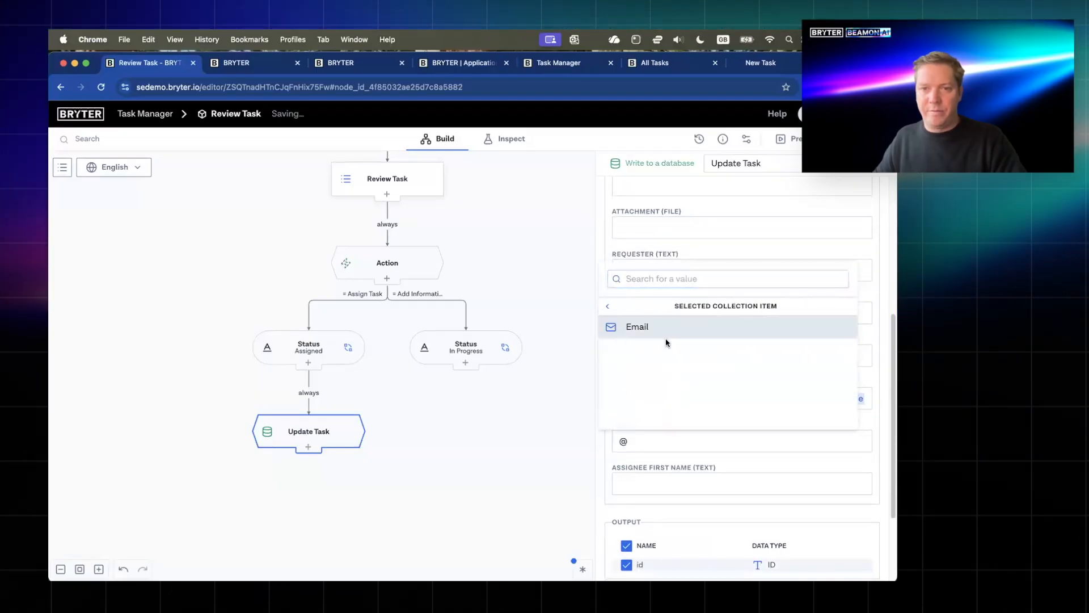
pyautogui.click(666, 329)
# - Search the values for "first" and map Assignee First Name to the assigned collection item's First Name
pyautogui.click(709, 483)
pyautogui.write('@')
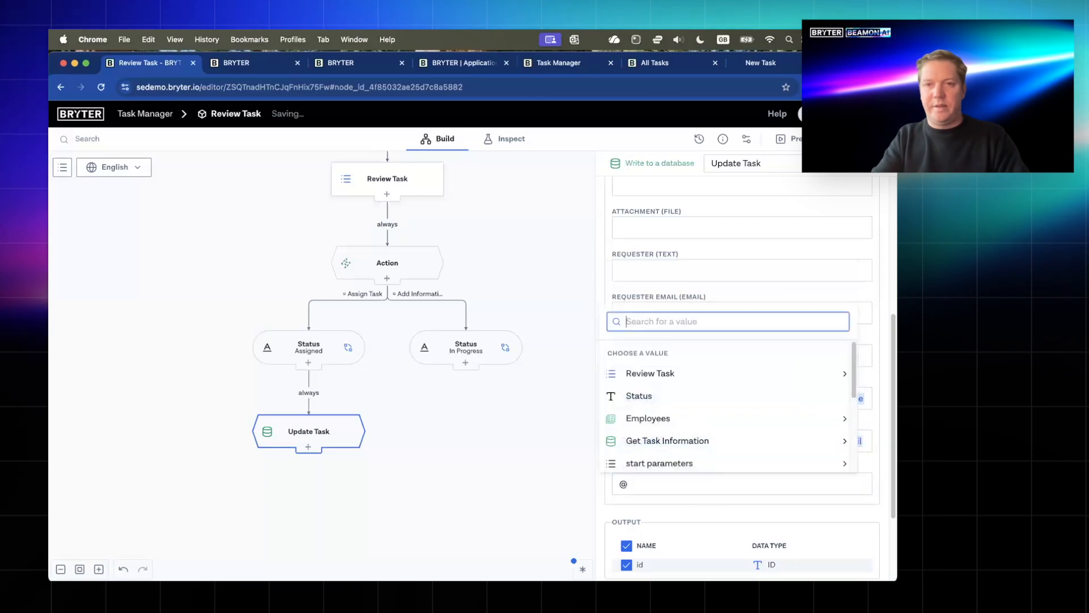
pyautogui.write('first')
pyautogui.click(652, 353)
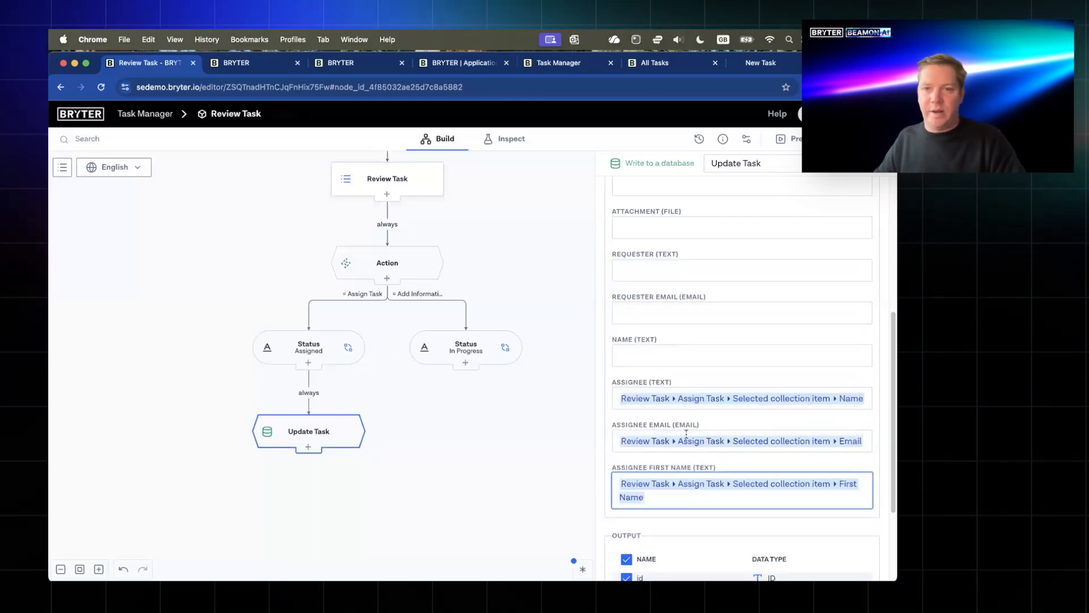
# - Edit the Tasks database to add a text field named Status and update the database
pyautogui.scroll(-1, 709, 510)
pyautogui.scroll(2, 721, 476)
pyautogui.scroll(10, 721, 477)
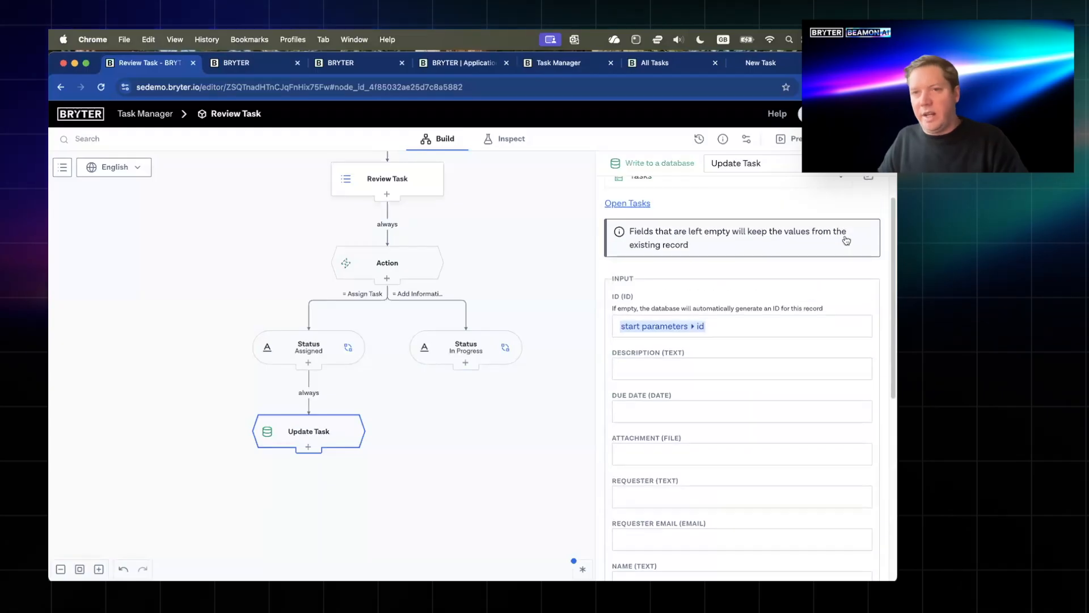
pyautogui.scroll(-5, 702, 437)
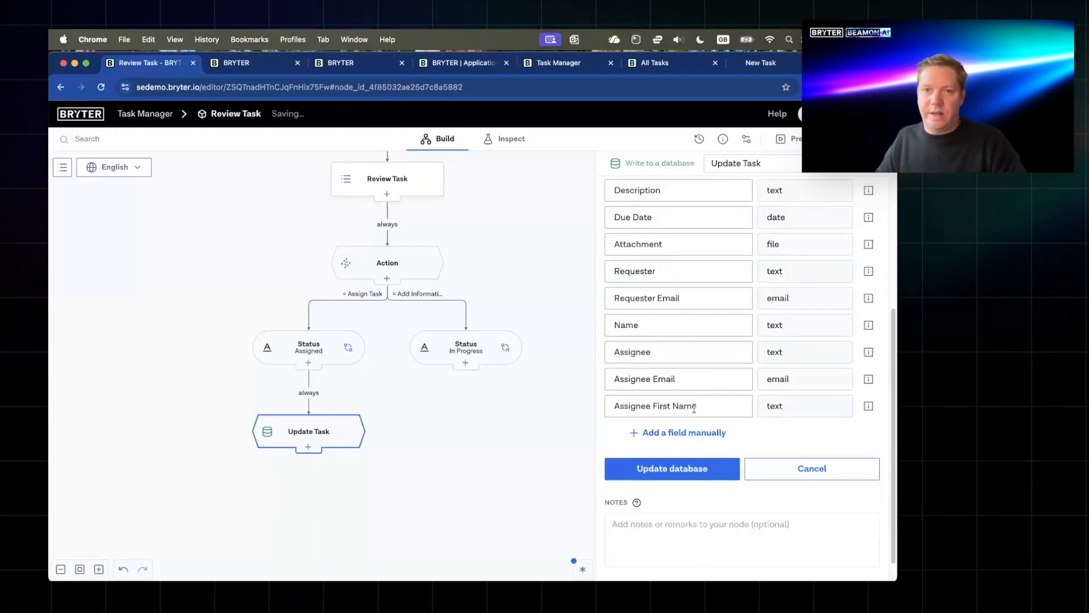
pyautogui.click(684, 432)
pyautogui.write('Status')
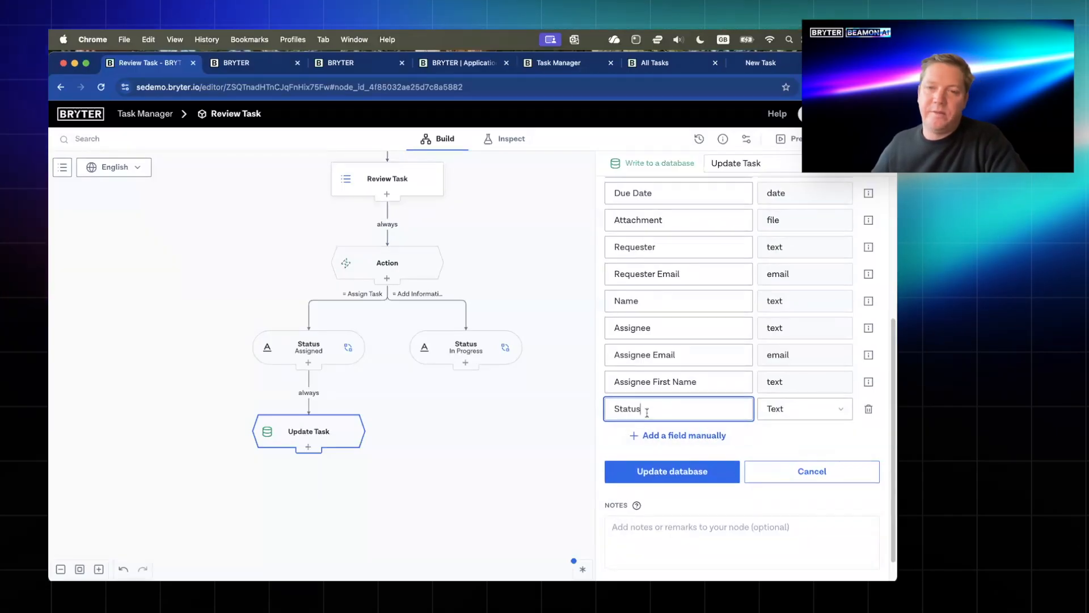
pyautogui.click(700, 473)
# - Map the new Status field of Update Task to the Status value
pyautogui.scroll(-3, 693, 451)
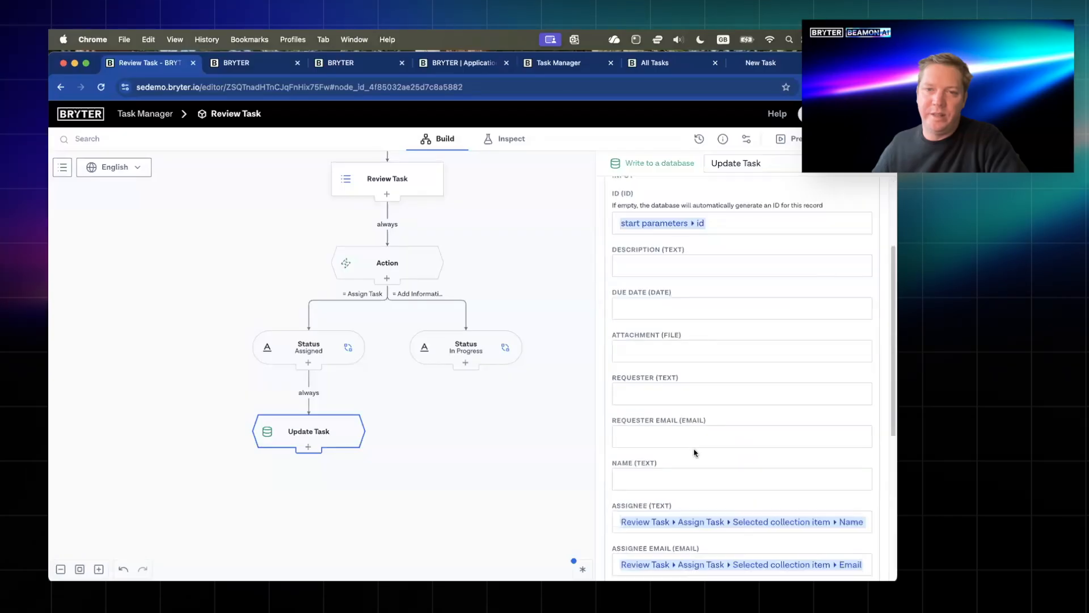
pyautogui.scroll(-5, 673, 371)
pyautogui.click(658, 368)
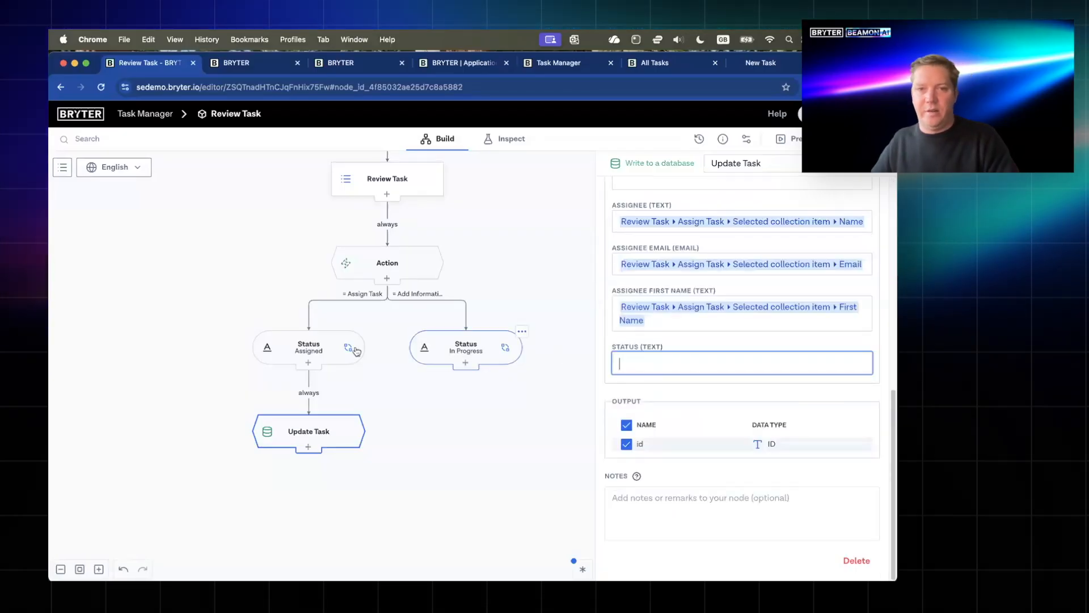
pyautogui.write('@')
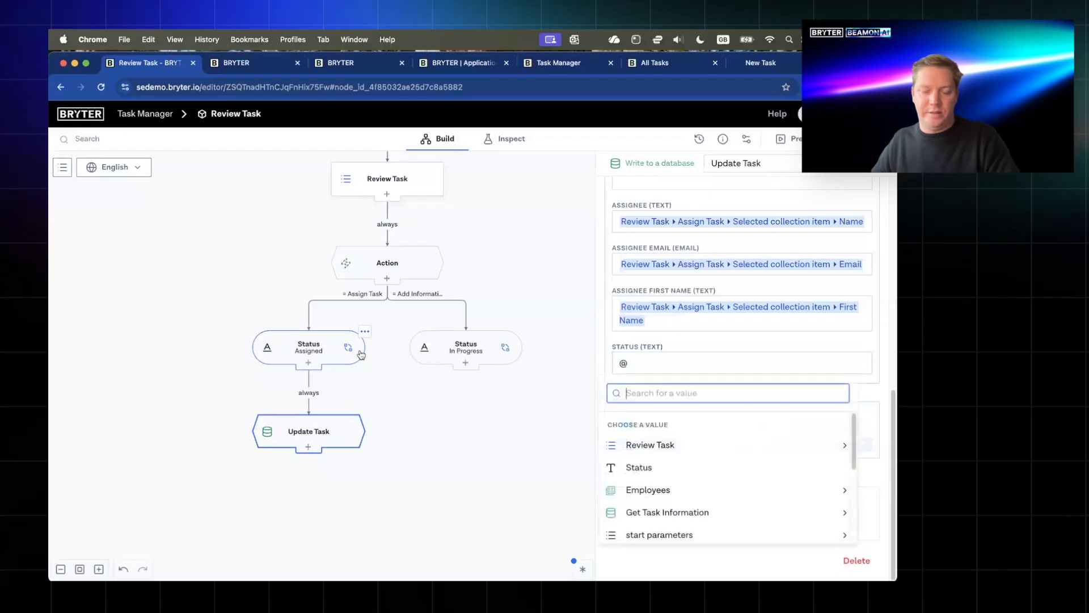
pyautogui.write('stat')
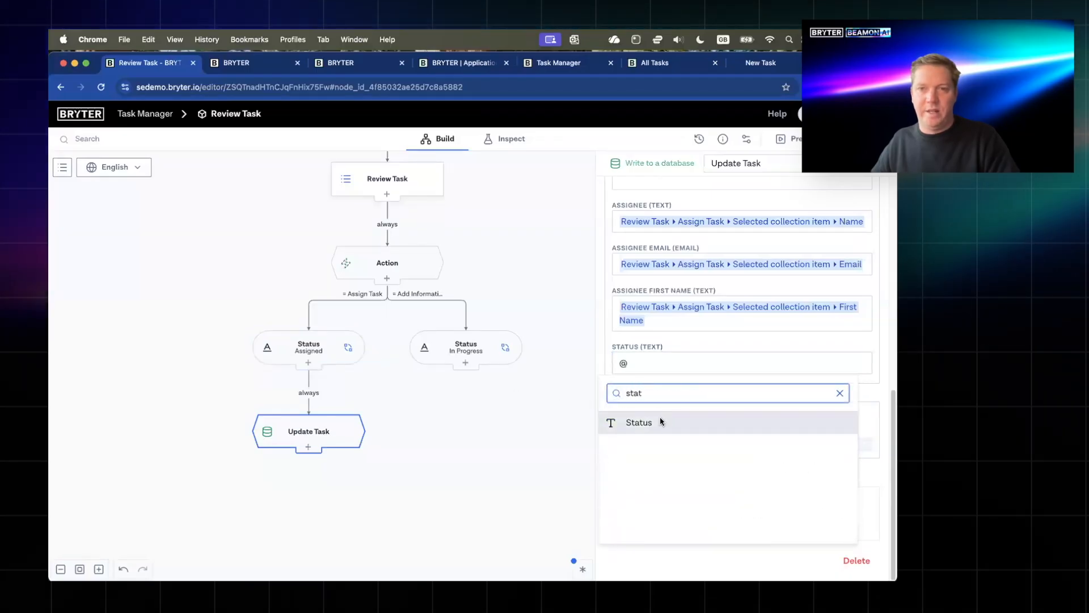
pyautogui.click(659, 416)
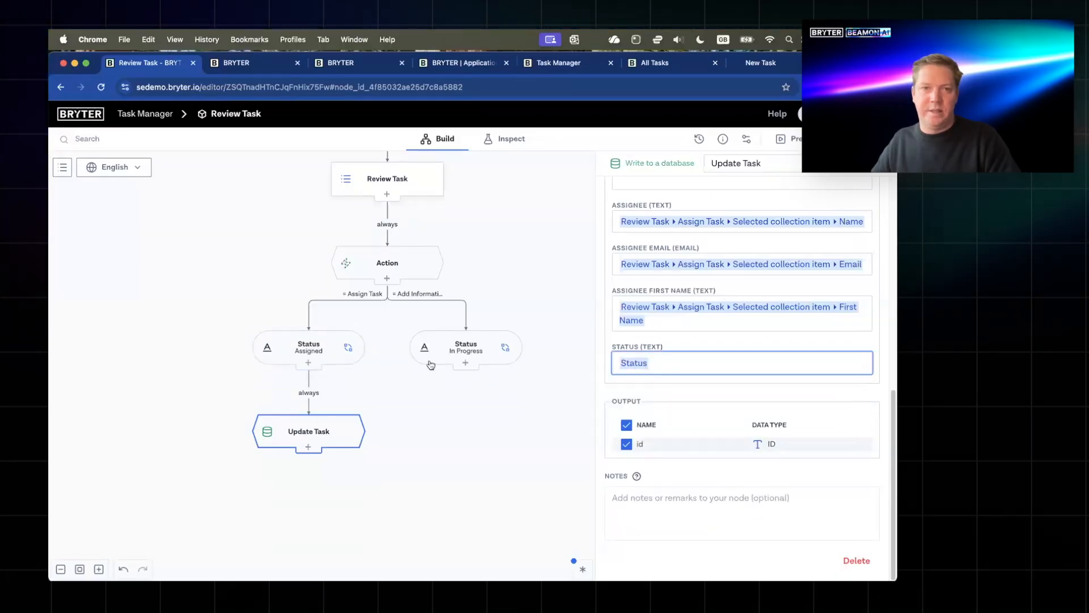
# - Add a new Result node after the Update Task node
pyautogui.scroll(1, 432, 315)
pyautogui.click(433, 309)
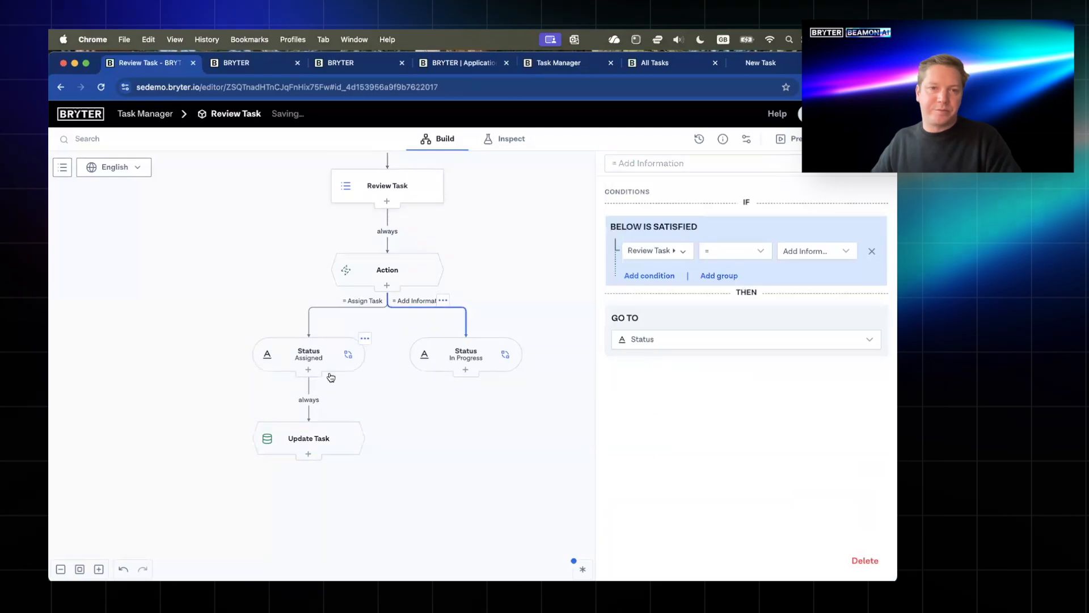
pyautogui.click(308, 454)
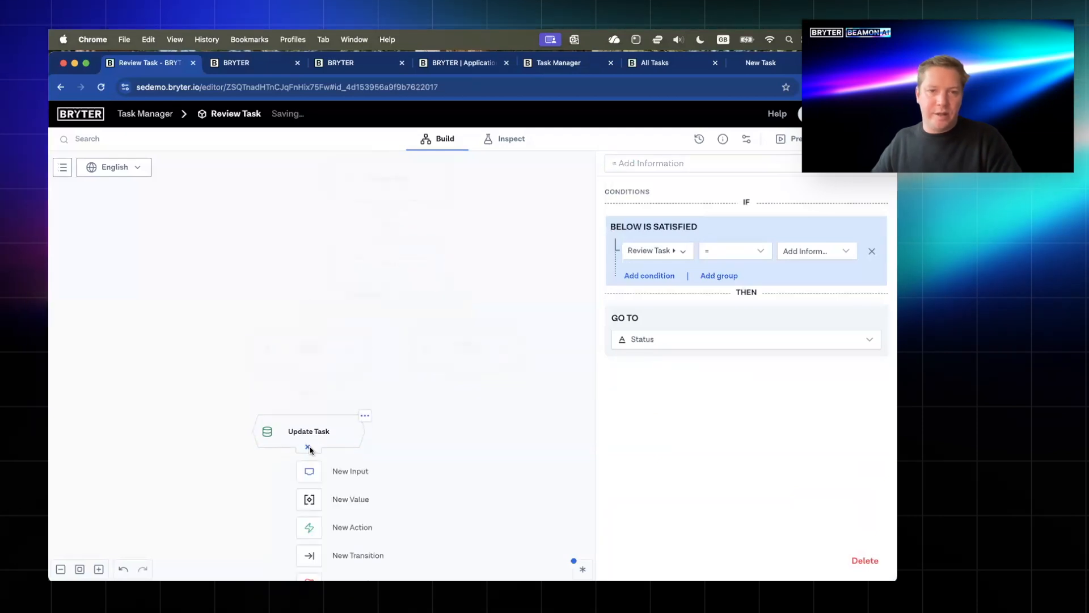
pyautogui.moveTo(310, 574)
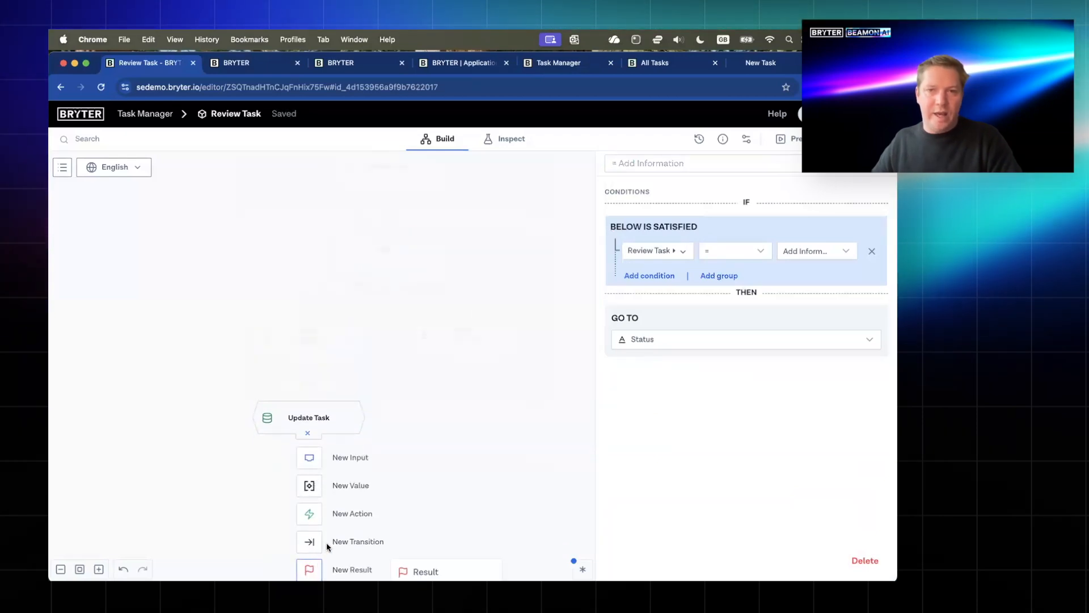
pyautogui.click(423, 572)
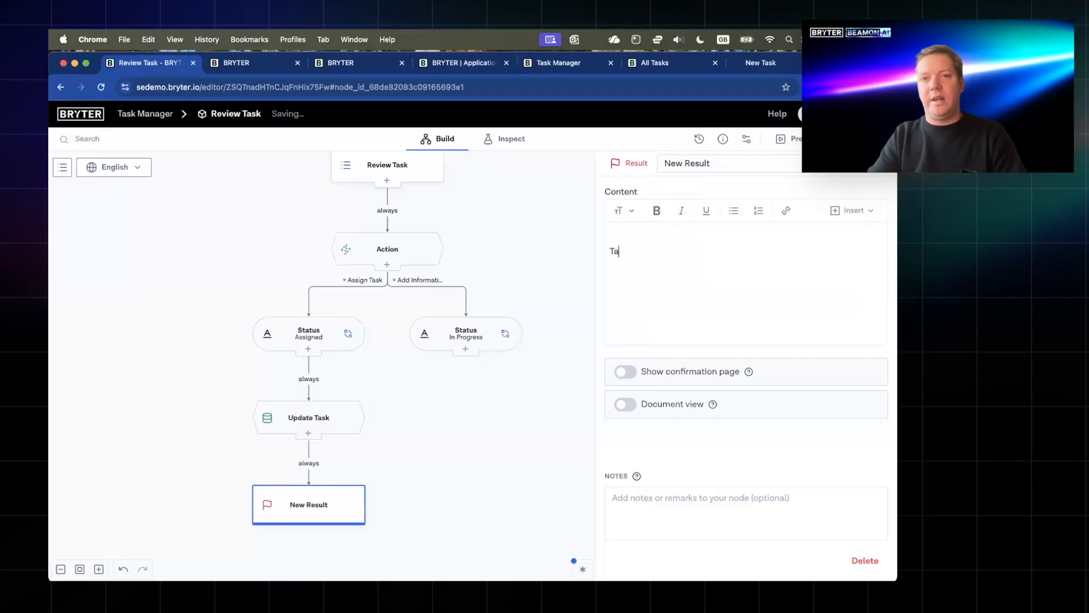
# - Enter "Task Assigned" as the result's content and format it as a heading
pyautogui.write('Task Assigned')
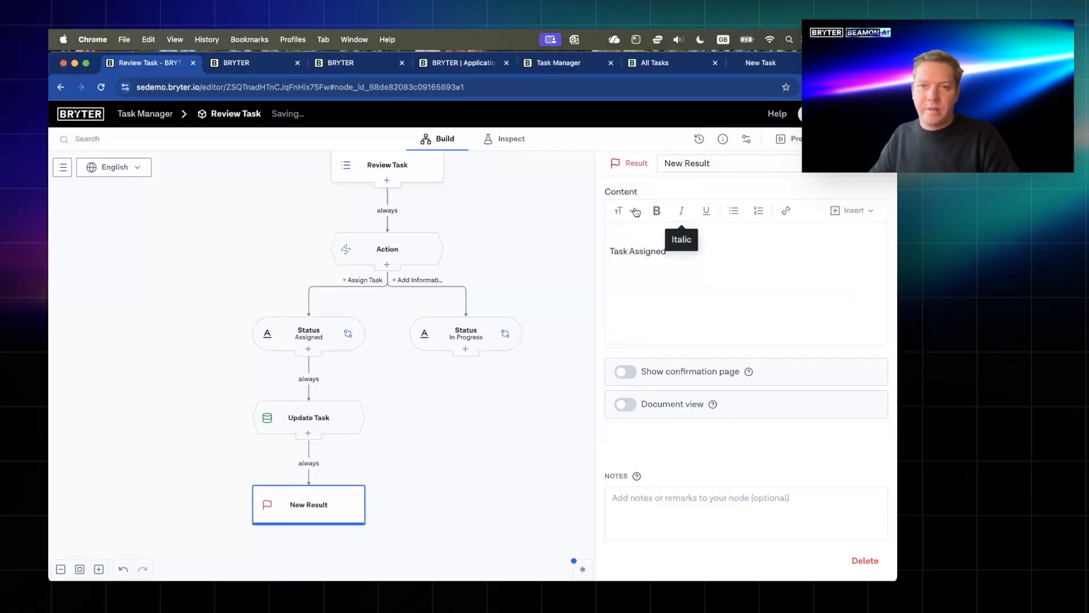
pyautogui.click(624, 211)
pyautogui.click(674, 238)
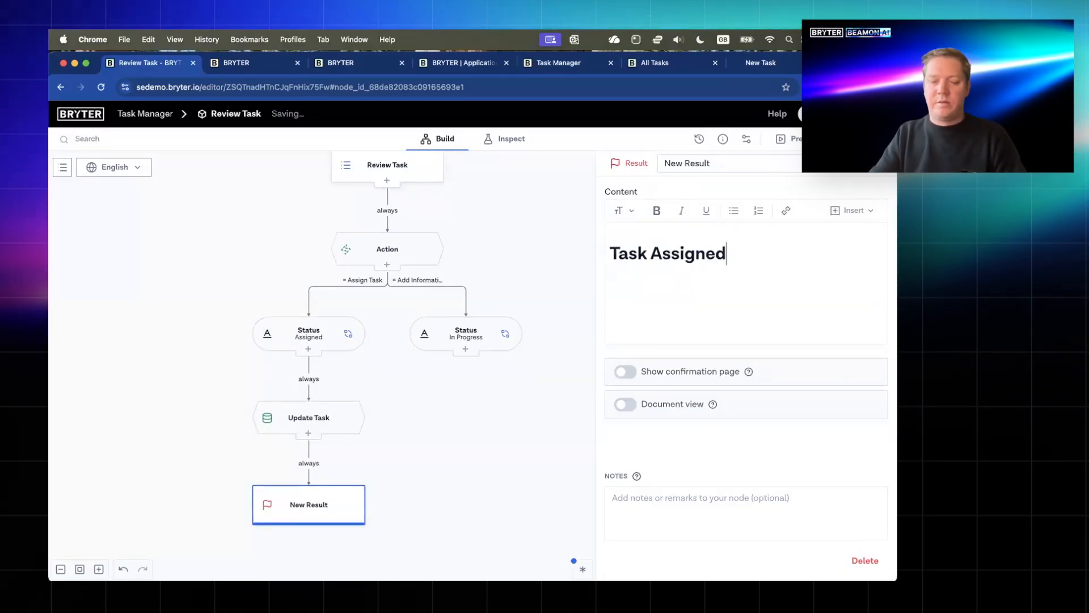
# - Add a line below the result's heading with the assigned collection item's Name value followed by "has been informed by email."
pyautogui.press('Return')
pyautogui.write('@')
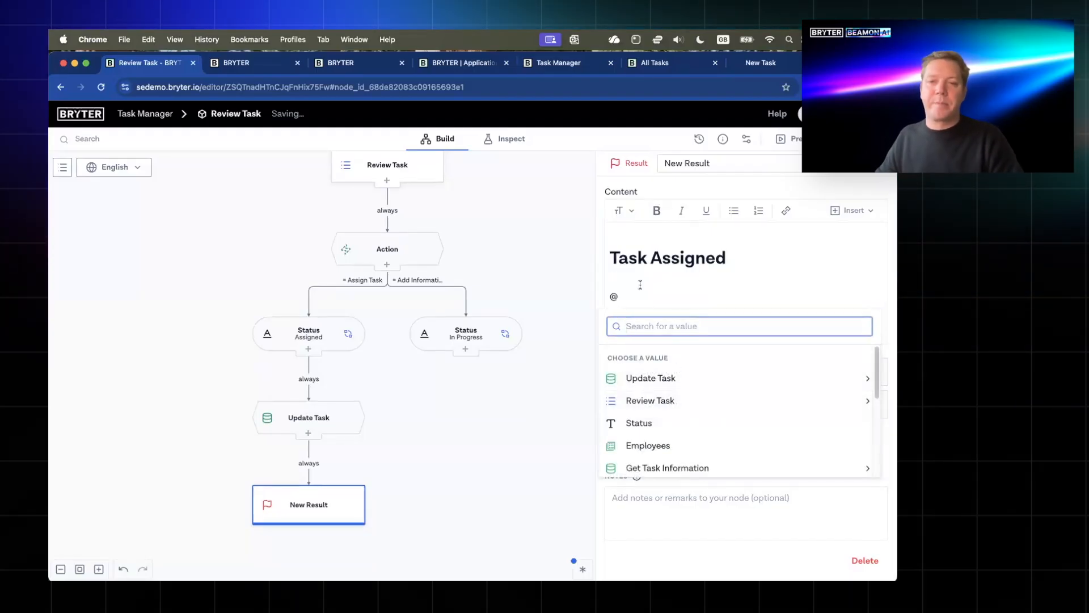
pyautogui.click(652, 400)
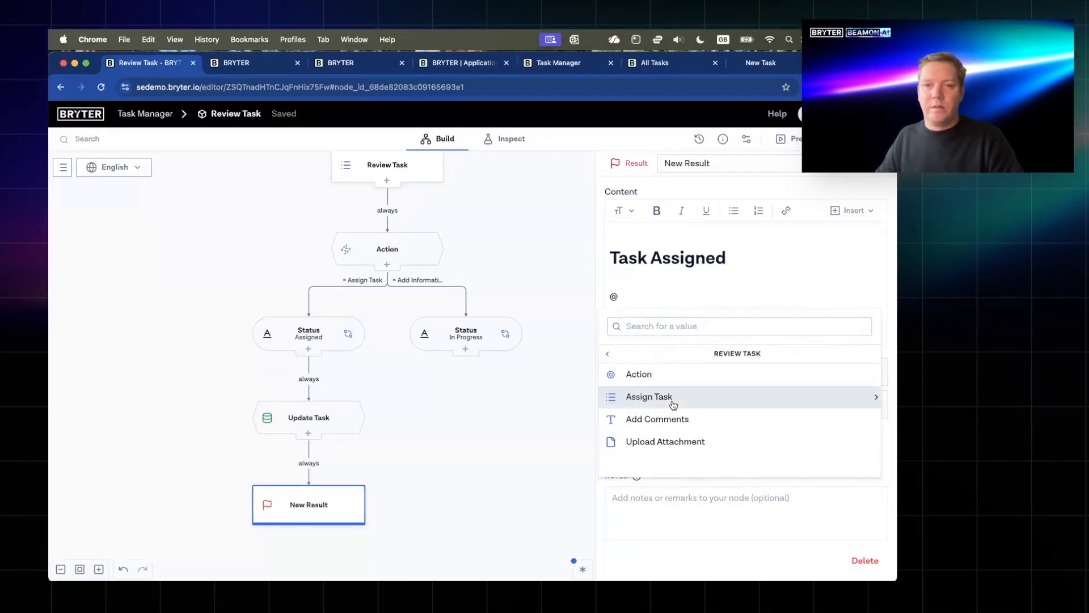
pyautogui.click(674, 399)
pyautogui.click(686, 380)
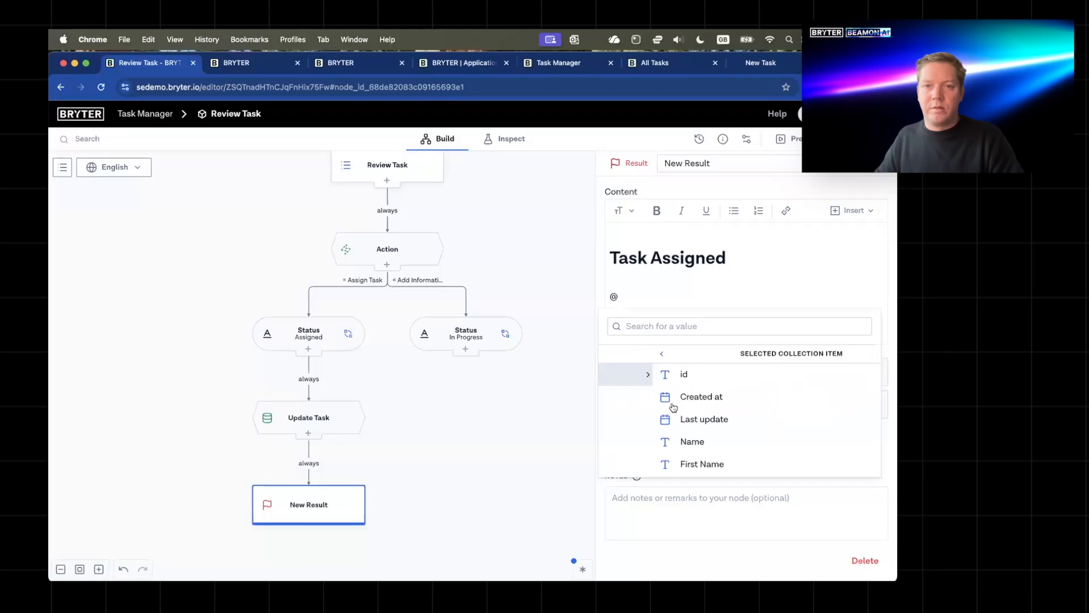
pyautogui.click(665, 440)
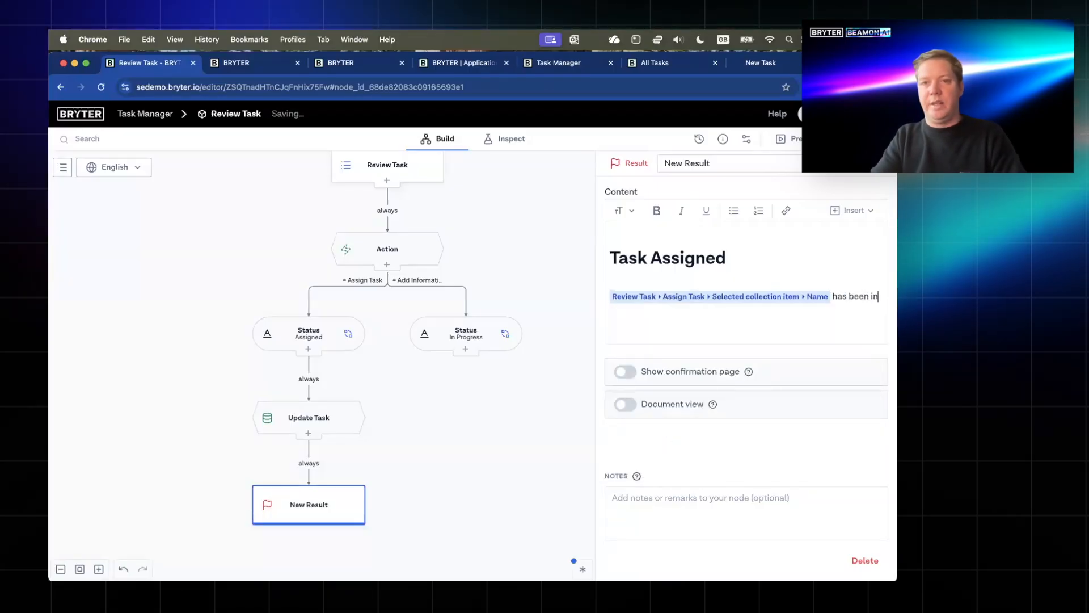
pyautogui.press('BackSpace')
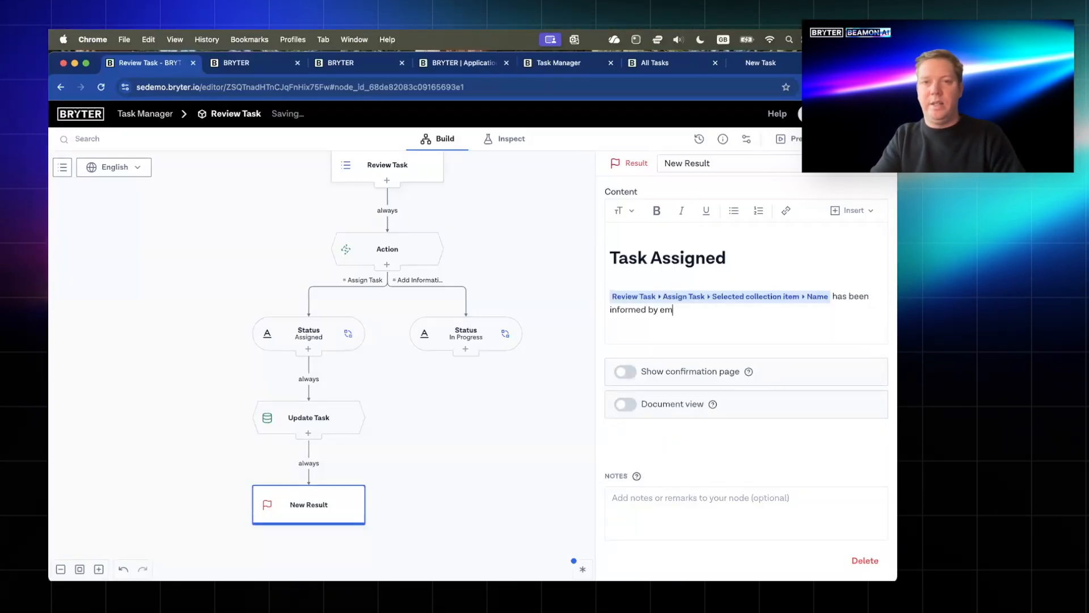
pyautogui.write('y email.')
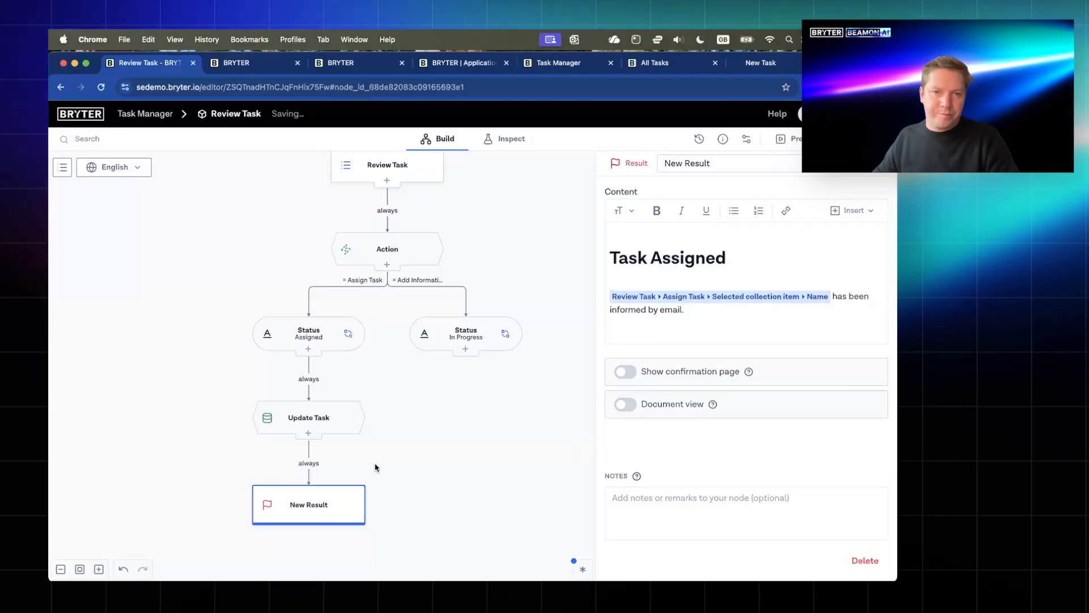
# - Insert a Send Email action between the Update Task and New Result nodes
pyautogui.scroll(-1, 309, 456)
pyautogui.click(316, 443)
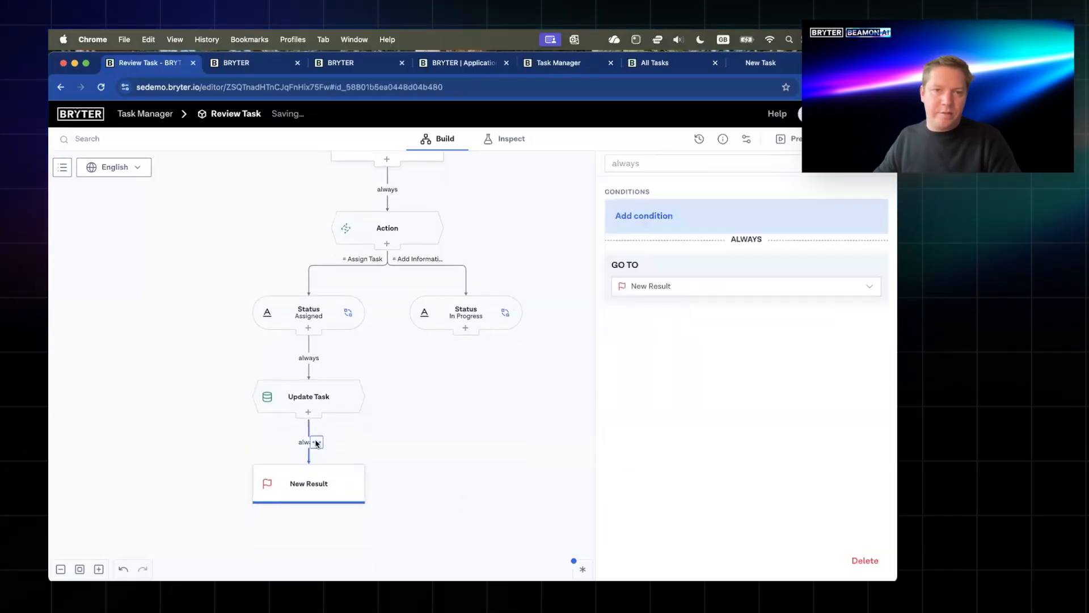
pyautogui.click(354, 482)
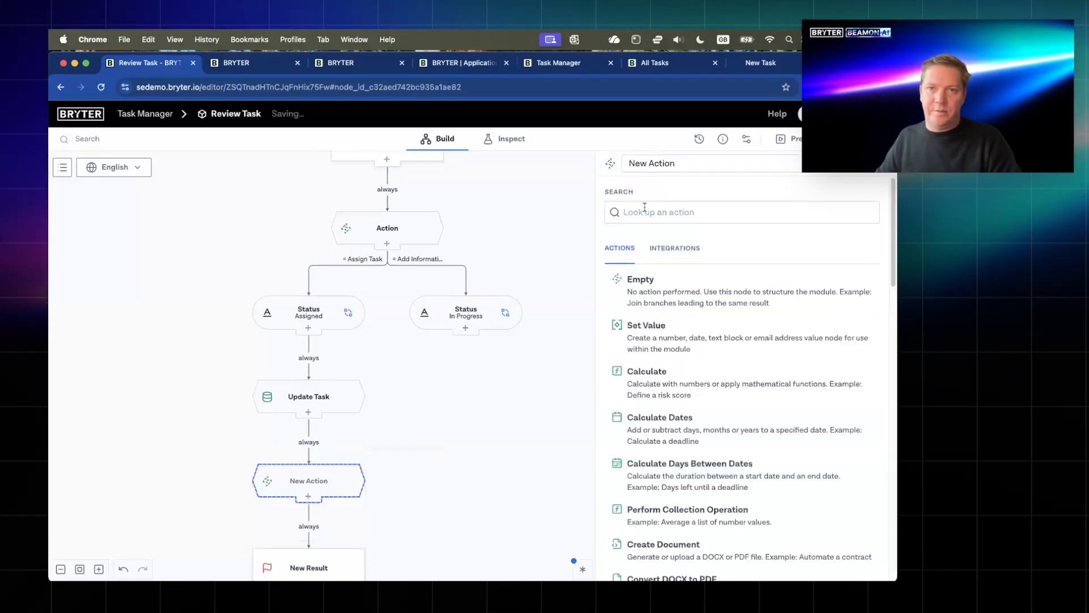
pyautogui.write('send')
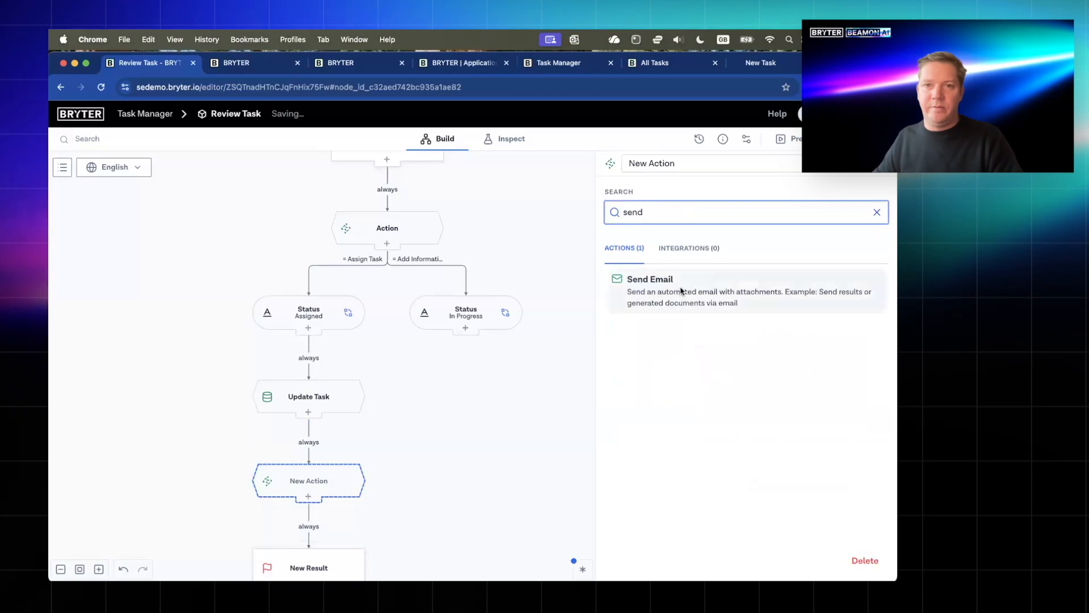
pyautogui.click(679, 284)
# - Set the email's recipient to the Email value of the collection item selected in Review Task's Assign Task
pyautogui.click(703, 209)
pyautogui.write('@')
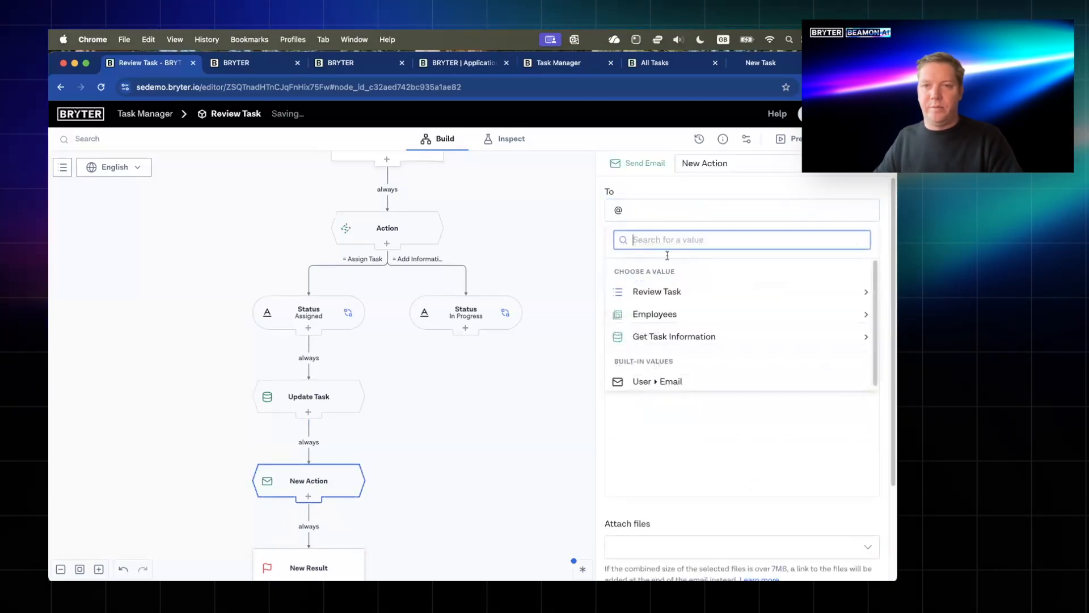
pyautogui.click(685, 292)
pyautogui.click(669, 293)
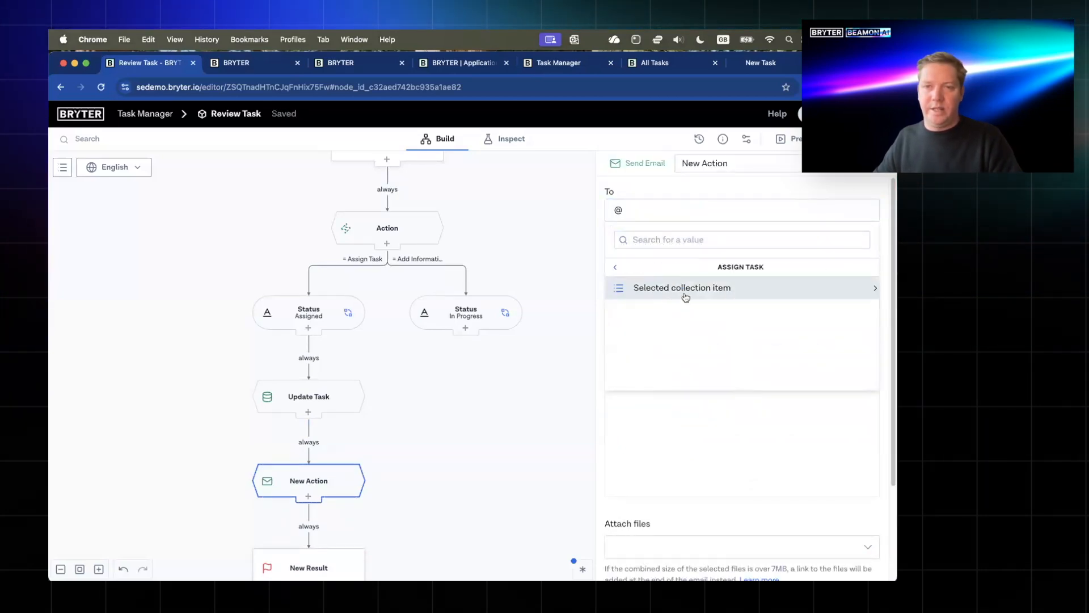
pyautogui.click(686, 294)
pyautogui.click(689, 294)
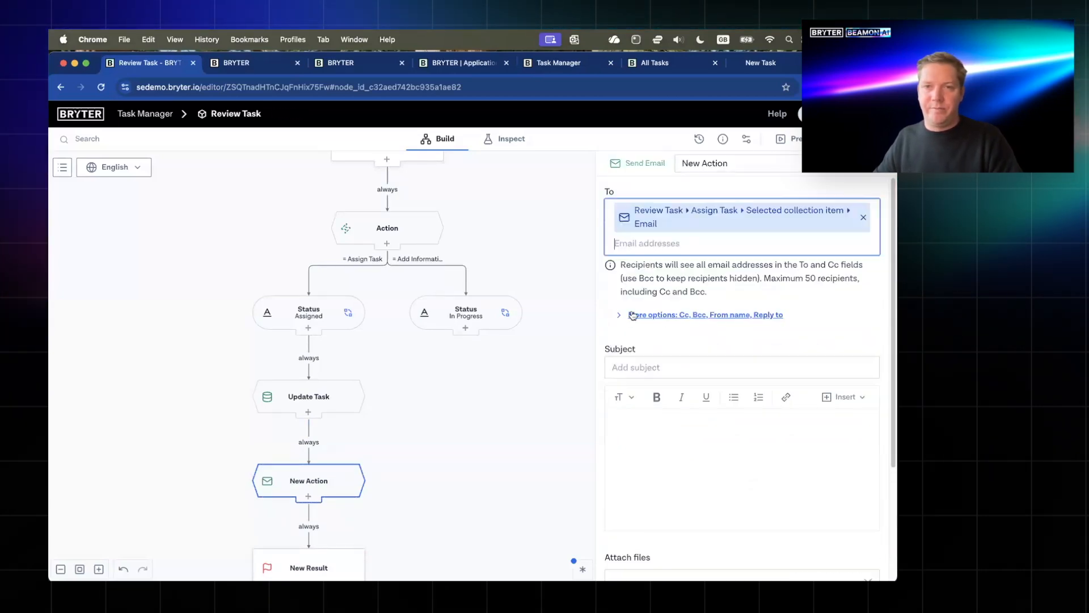
# - Set the email subject to "New Task Assigned - " followed by the Get Task Information Name value
pyautogui.click(668, 366)
pyautogui.write('New Task Assigned -')
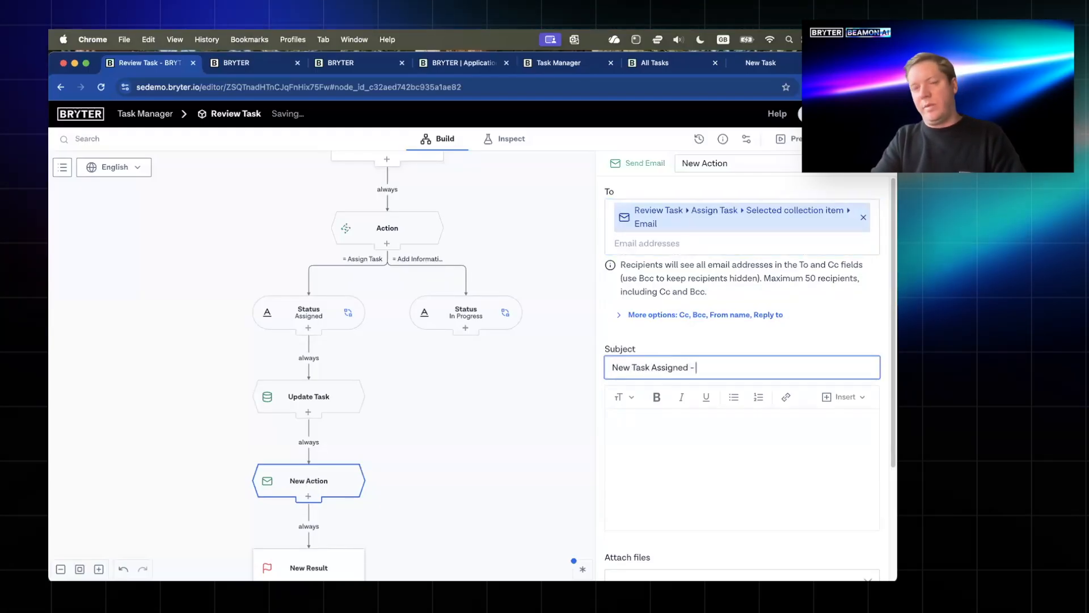
pyautogui.write(' @')
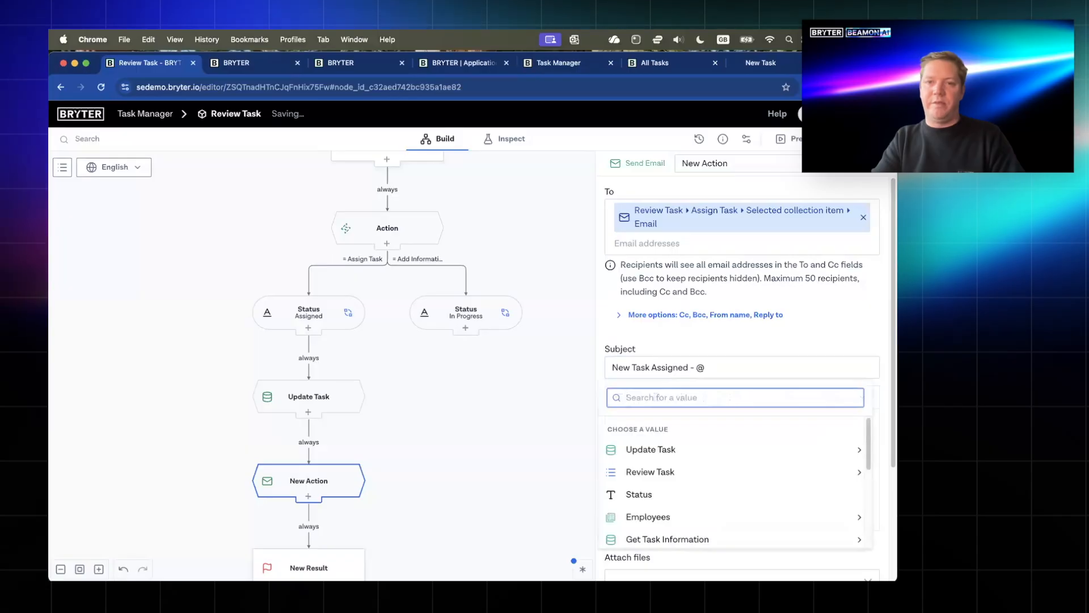
pyautogui.write('name')
pyautogui.scroll(-2, 671, 475)
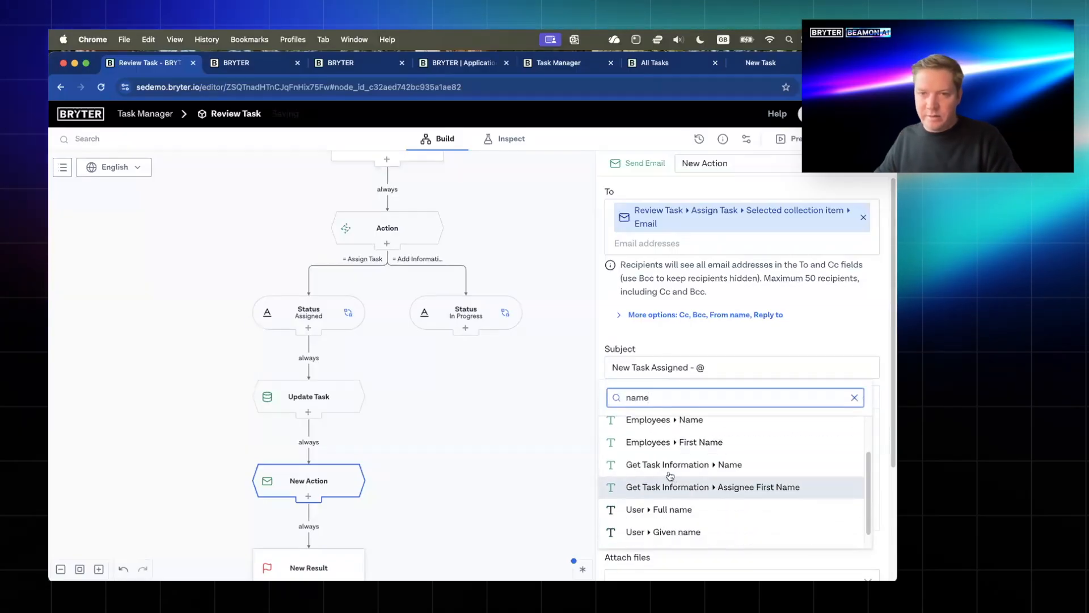
pyautogui.click(670, 465)
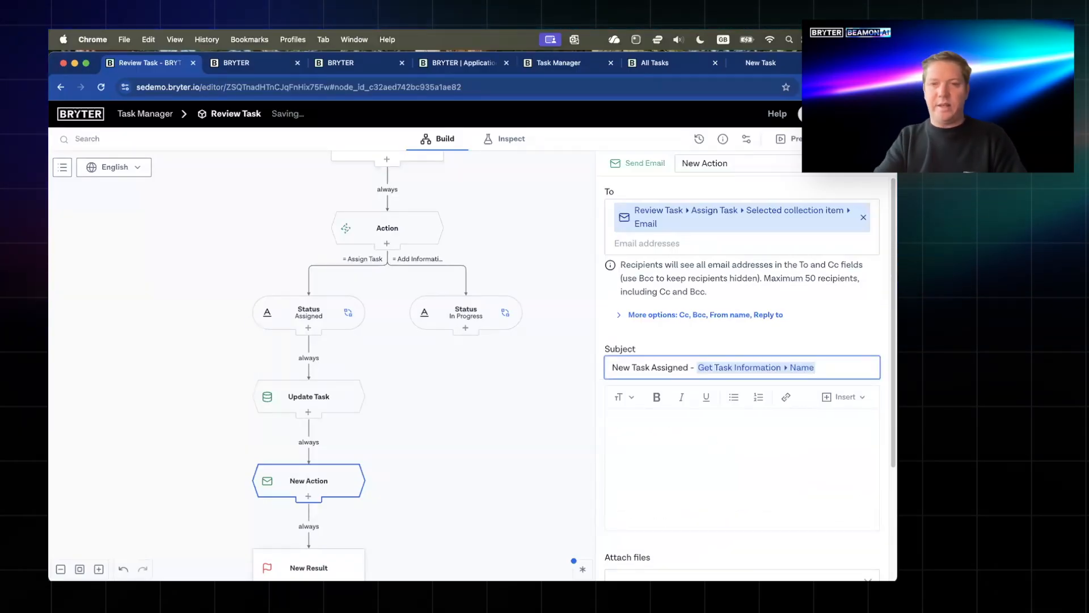
# - Begin the email body with "Dear" and the First Name value of the item selected in Assign Task, followed by a new line
pyautogui.click(613, 417)
pyautogui.write('Dear @')
pyautogui.write('as')
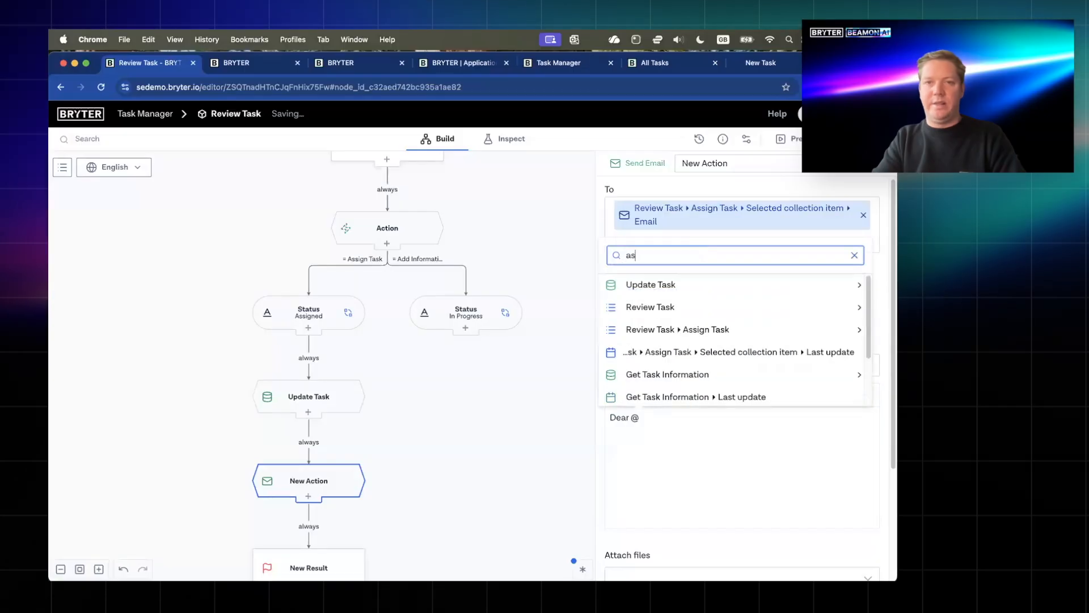
pyautogui.press('BackSpace')
pyautogui.press('BackSpace')
pyautogui.write('first')
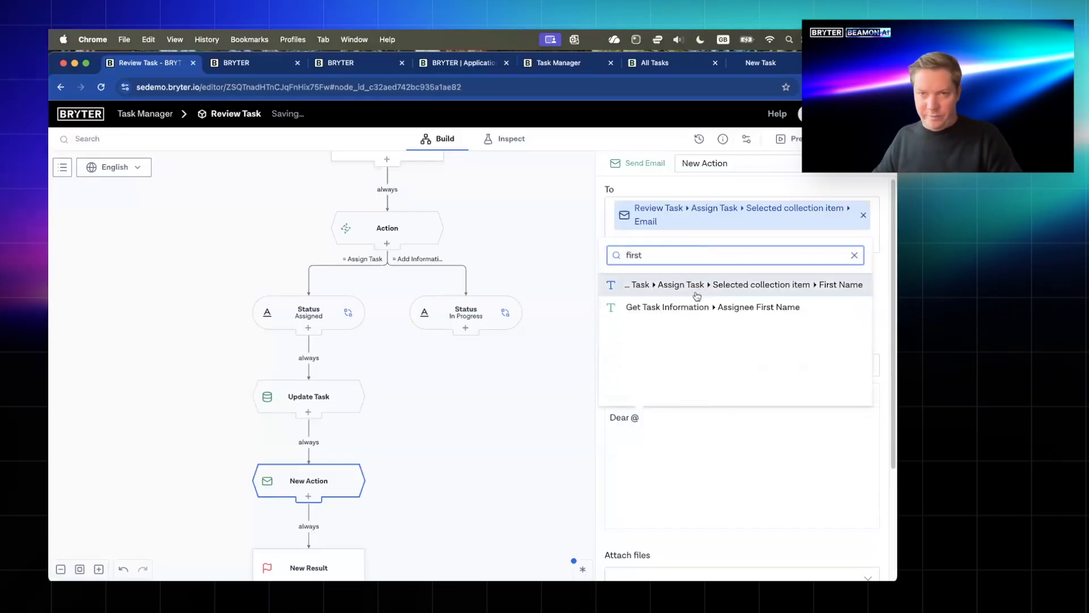
pyautogui.click(697, 295)
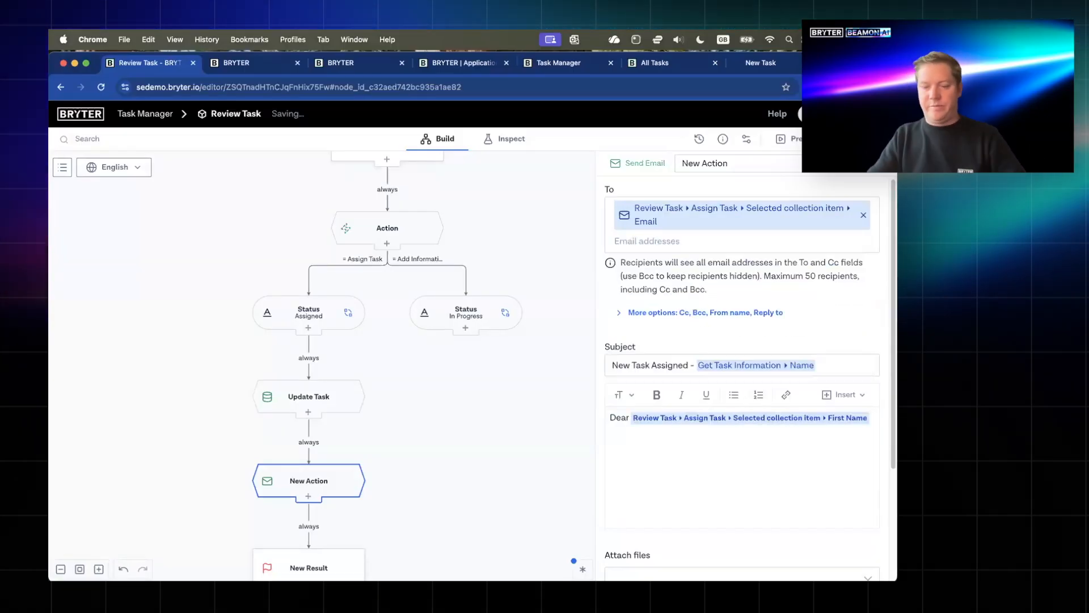
pyautogui.press('BackSpace')
pyautogui.press('BackSpace')
pyautogui.press('BackSpace')
pyautogui.press('BackSpace')
pyautogui.press('BackSpace')
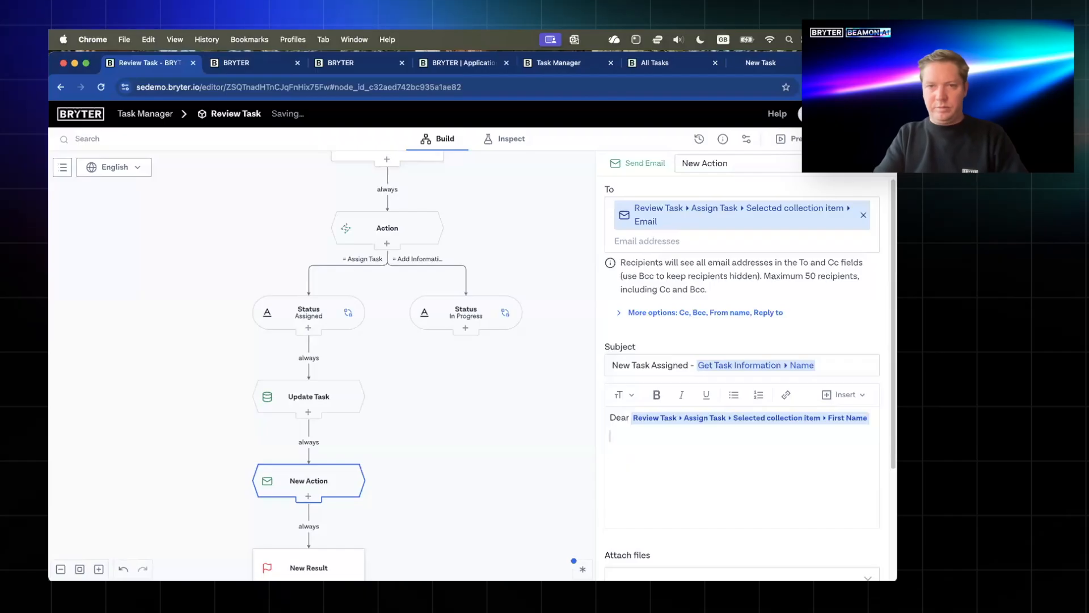
# - Add the body text "You have been assigned a new task. Please see the task management application."
pyautogui.write('You have been assi')
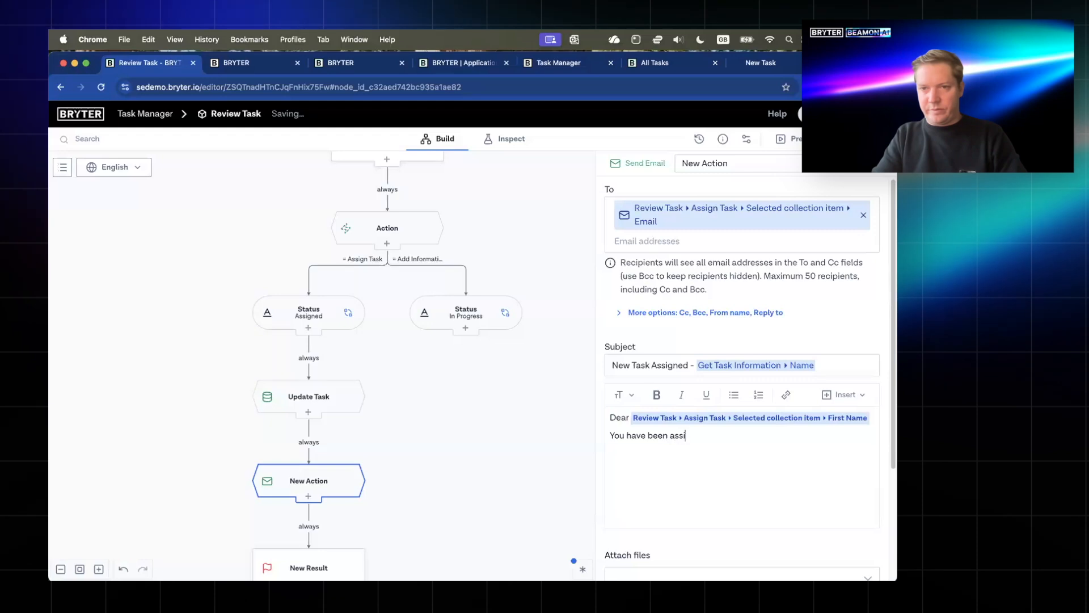
pyautogui.write('gned a new task')
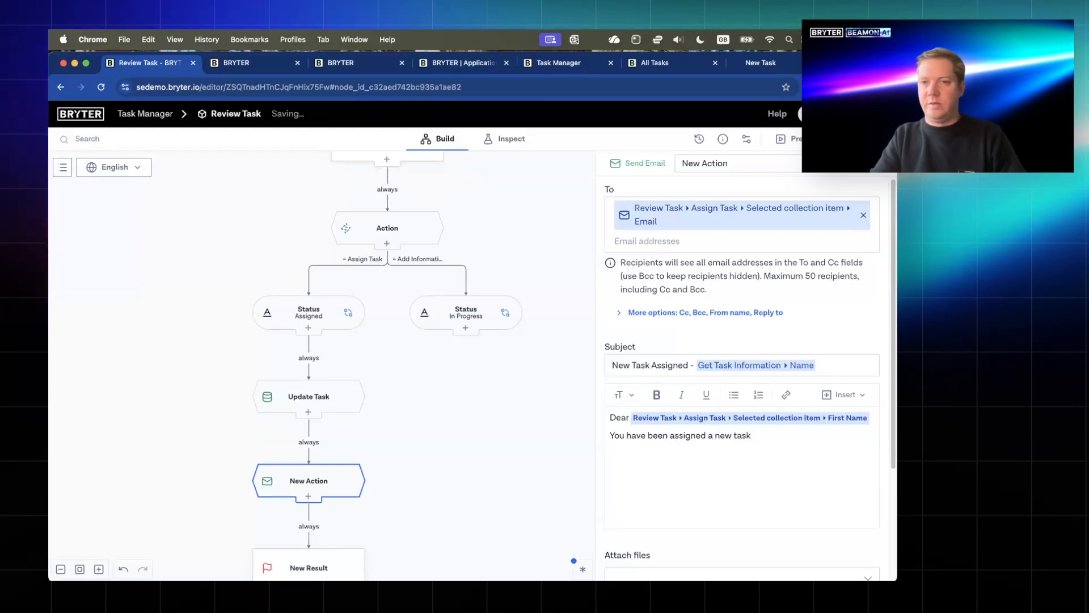
pyautogui.write('. Please')
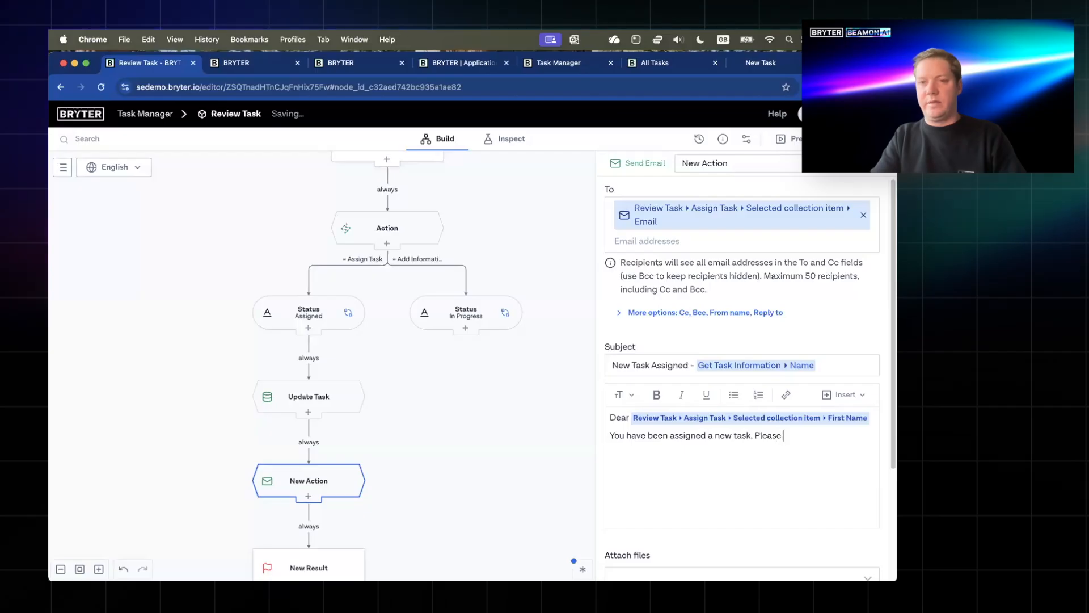
pyautogui.write(' see the tas')
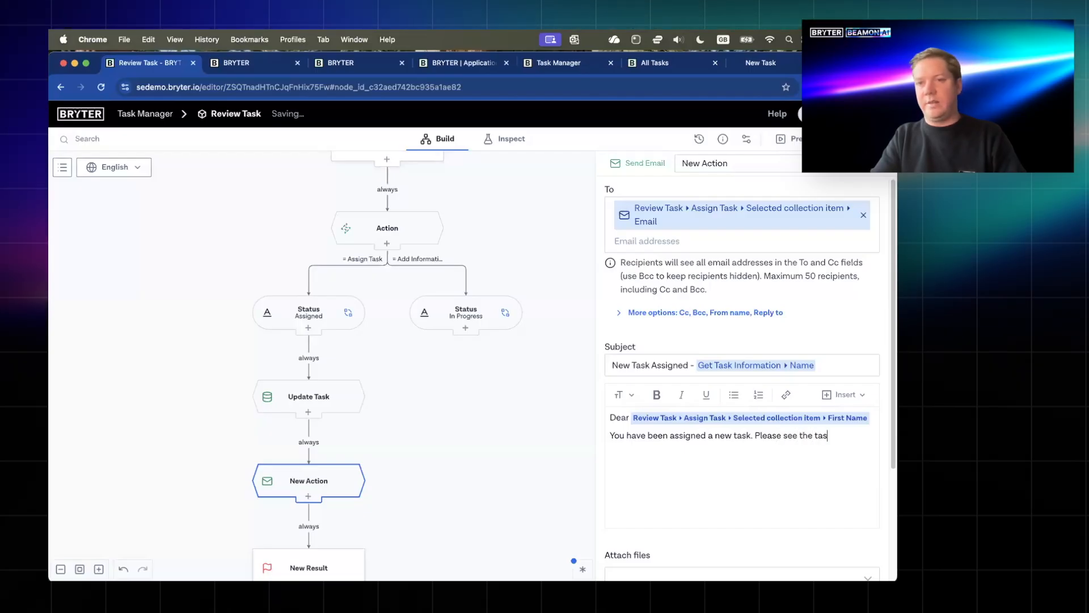
pyautogui.write('k management ap')
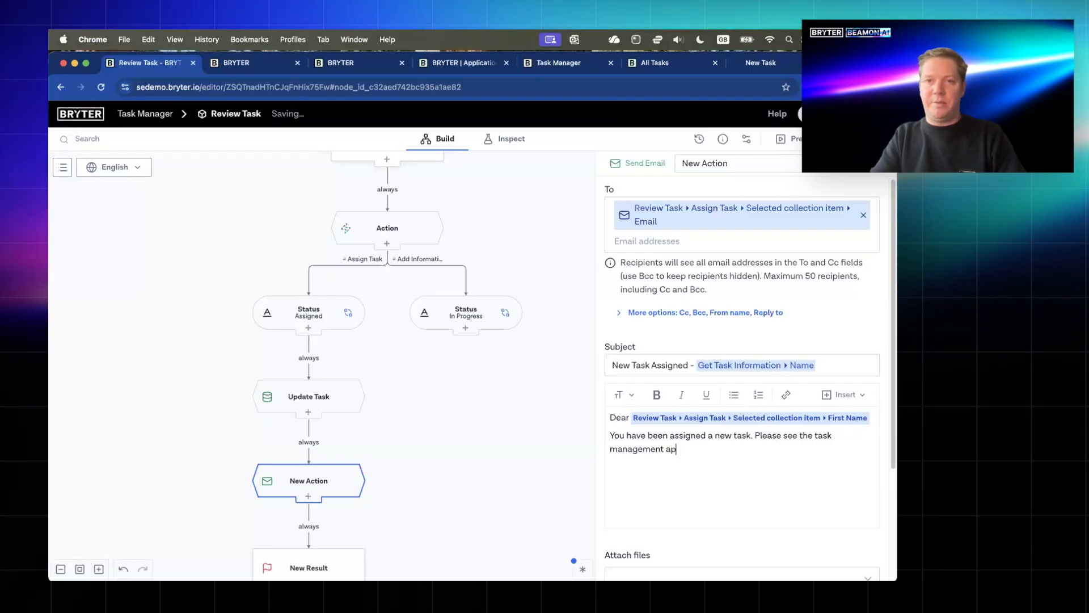
pyautogui.write('plication.')
pyautogui.press('Return')
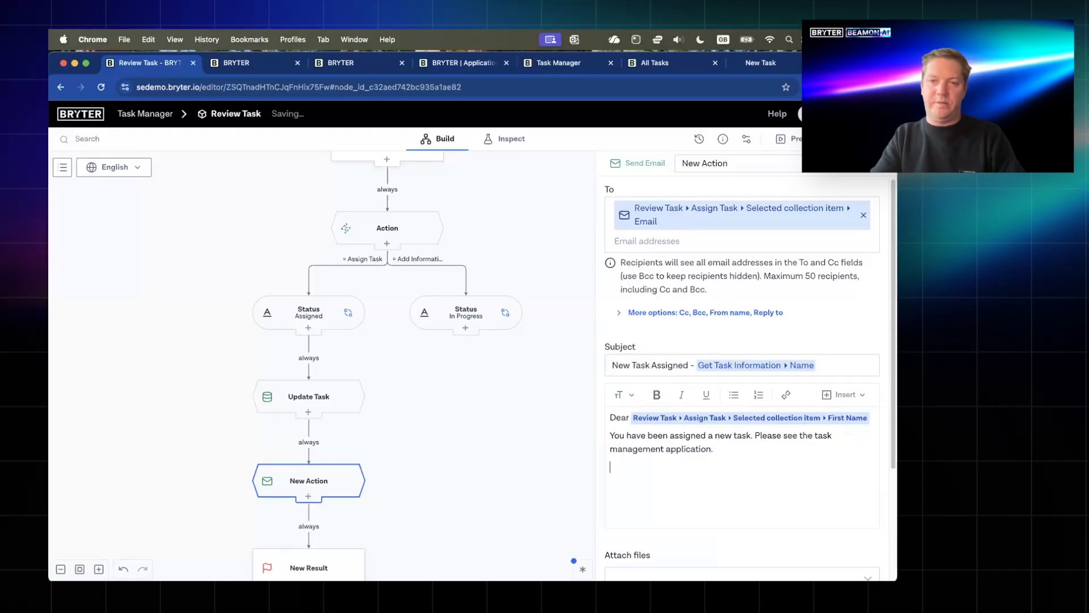
# - Close the email body with "Thanks" and "Task Management" on separate lines
pyautogui.write('Thanks')
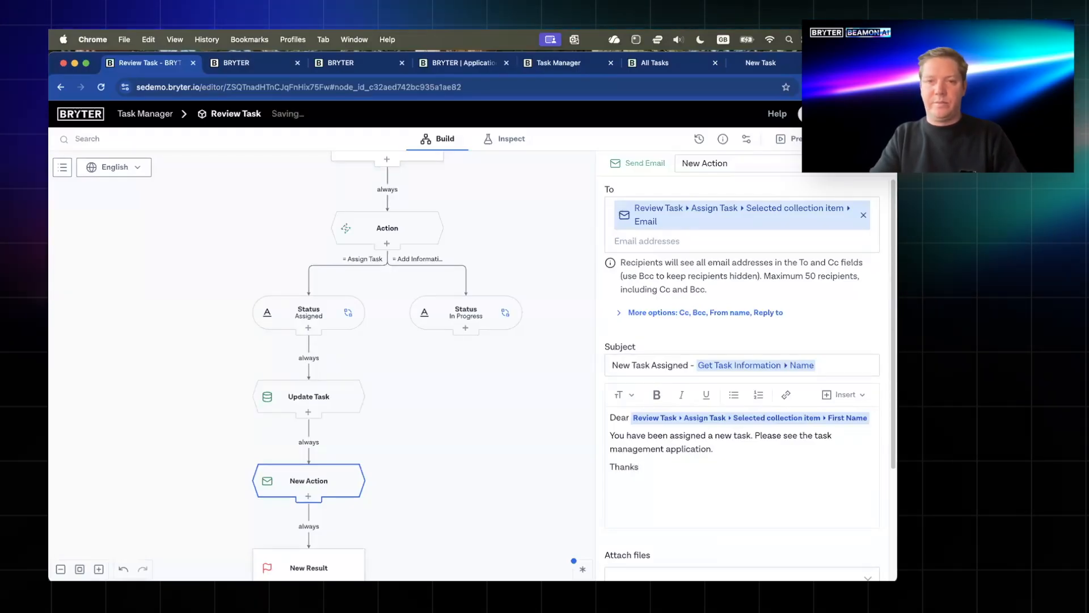
pyautogui.press('Return')
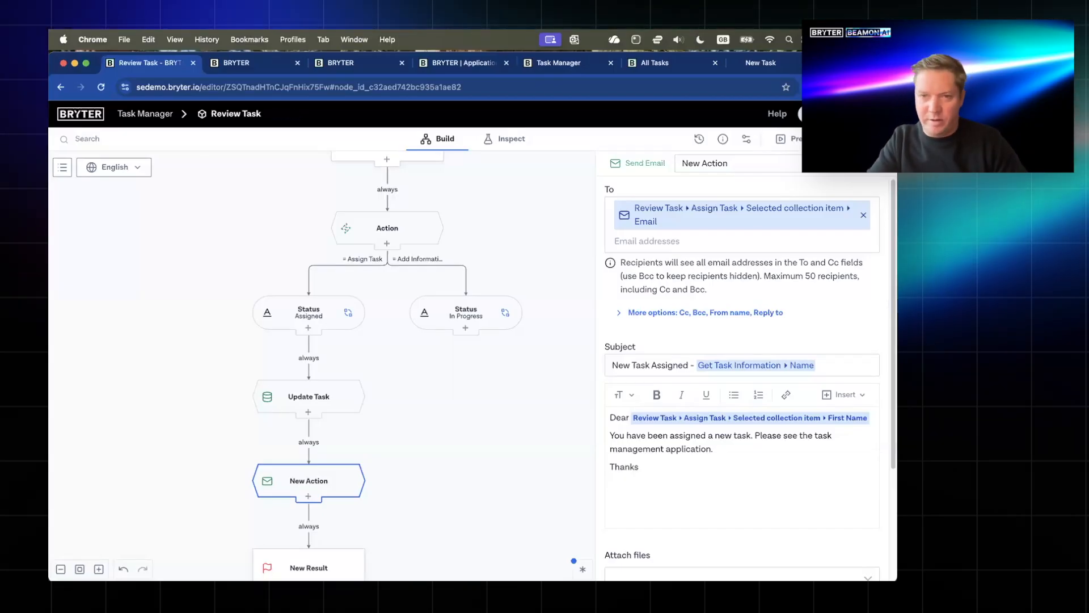
pyautogui.write('Task')
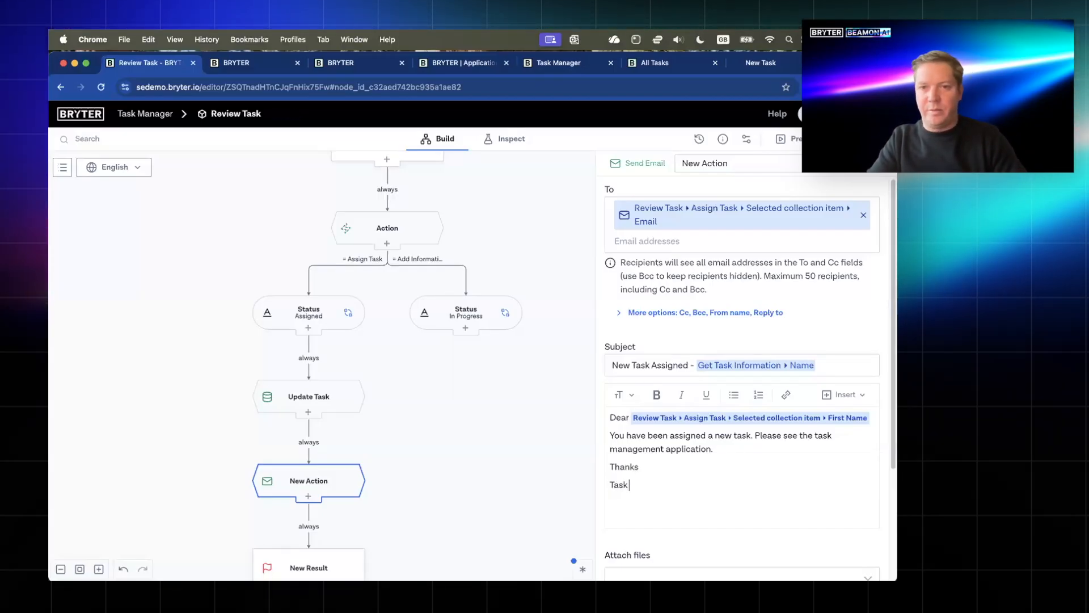
pyautogui.write(' management')
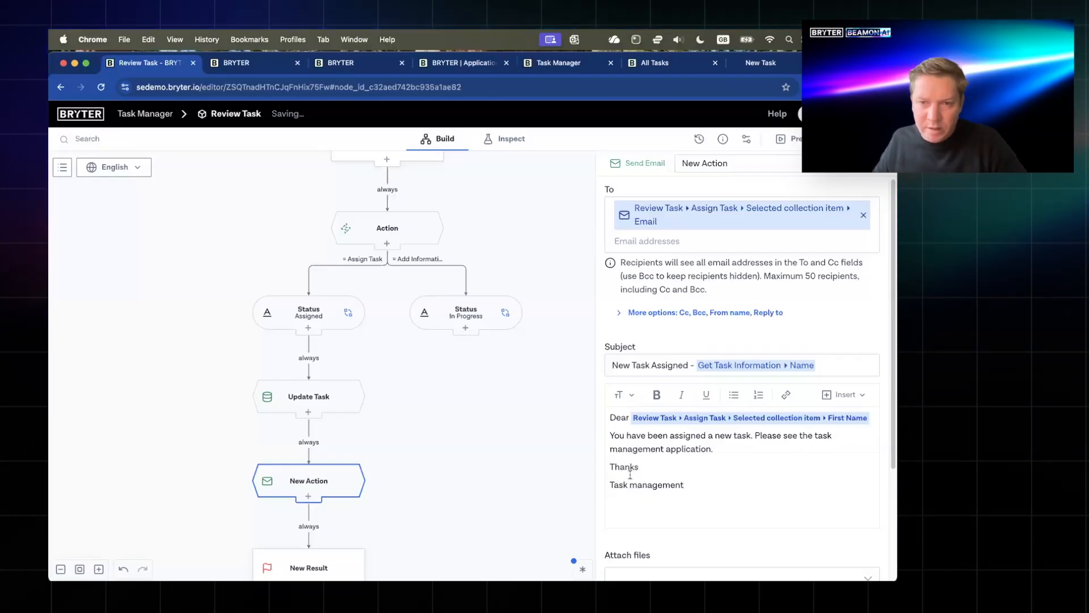
pyautogui.moveTo(630, 485); pyautogui.dragTo(638, 485)
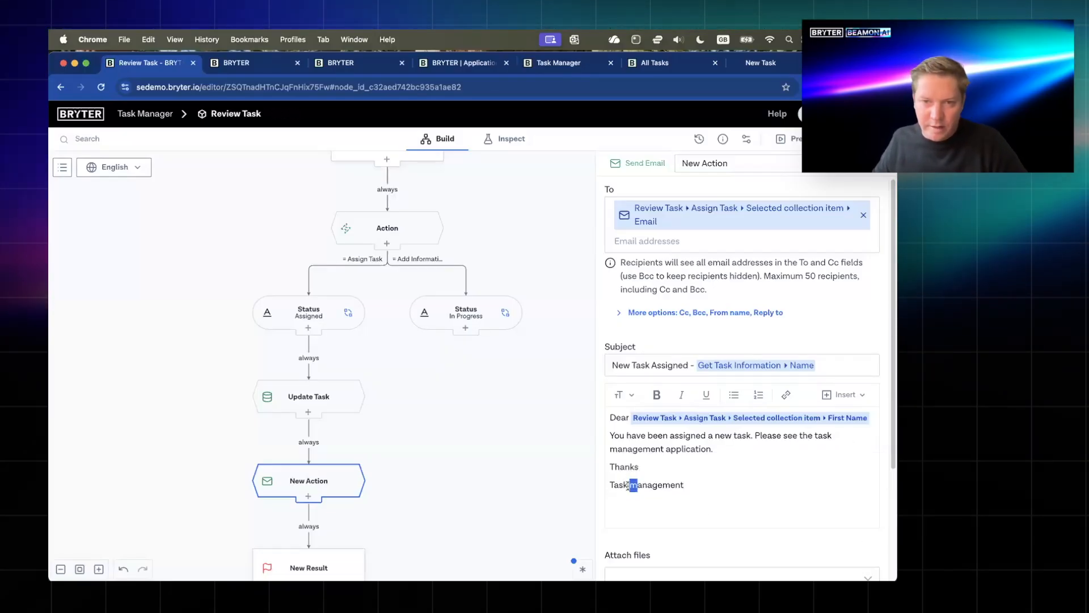
pyautogui.write('M')
# - Begin adding a link on "Please see the task management application." in the email body and copy the Task Manager application's web address
pyautogui.scroll(-3, 624, 420)
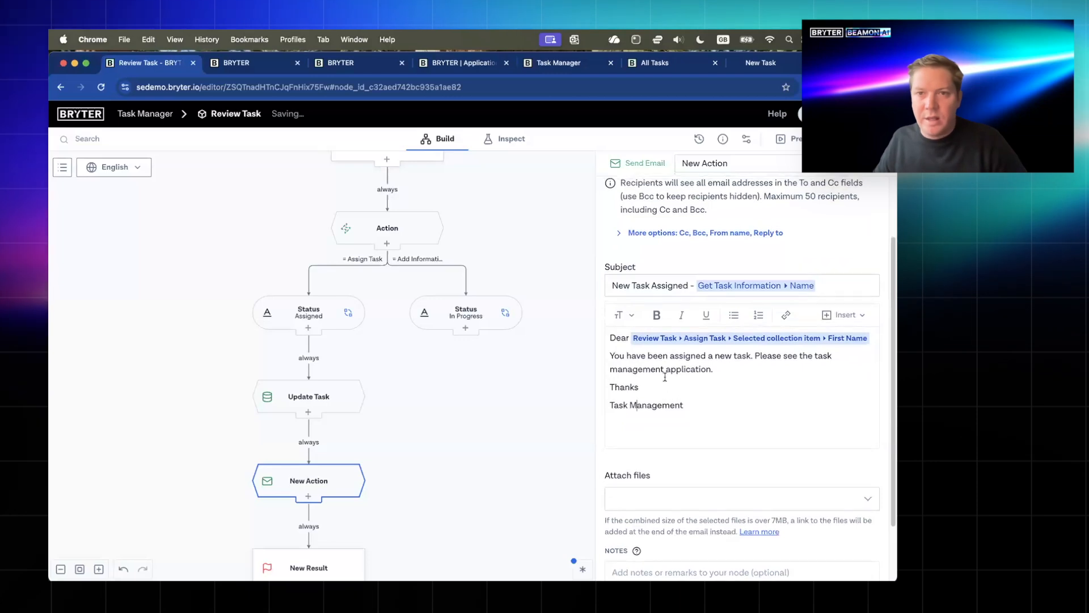
pyautogui.moveTo(713, 382); pyautogui.dragTo(755, 368)
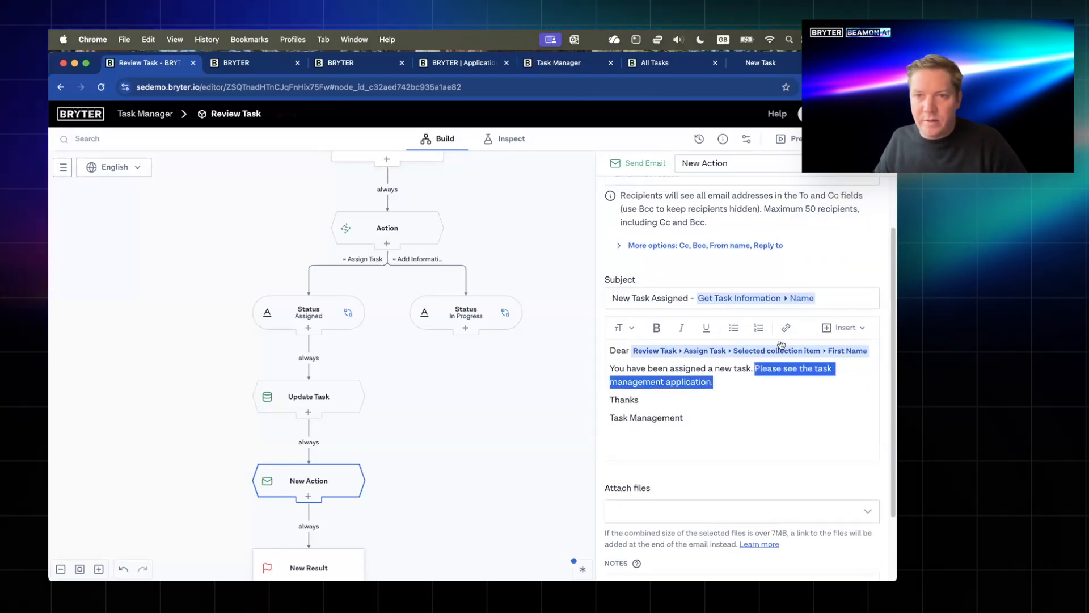
pyautogui.press('super+k')
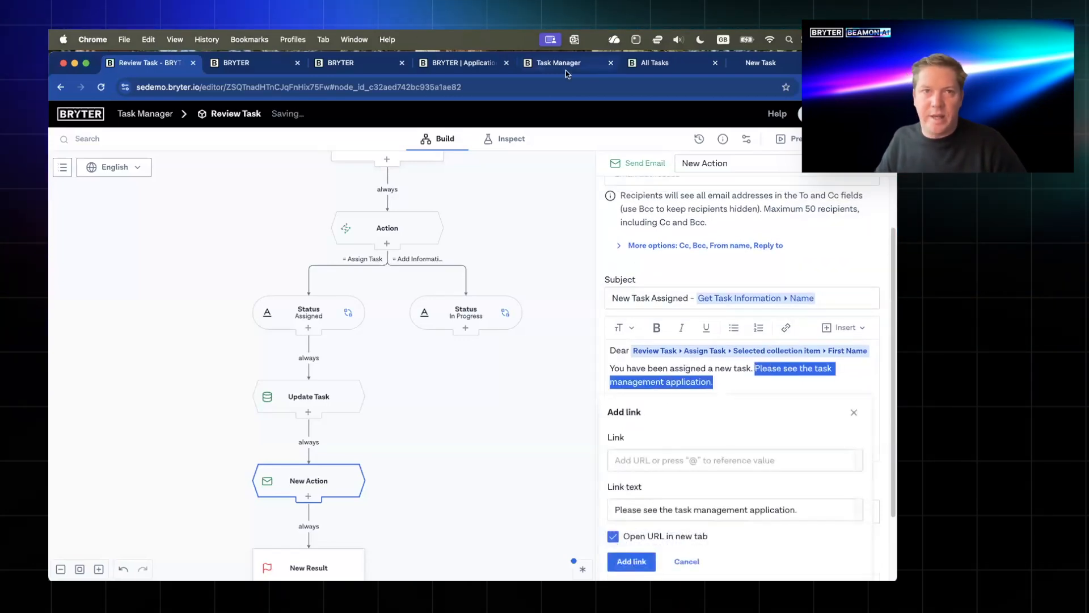
pyautogui.click(561, 66)
pyautogui.click(485, 88)
pyautogui.press('super+c')
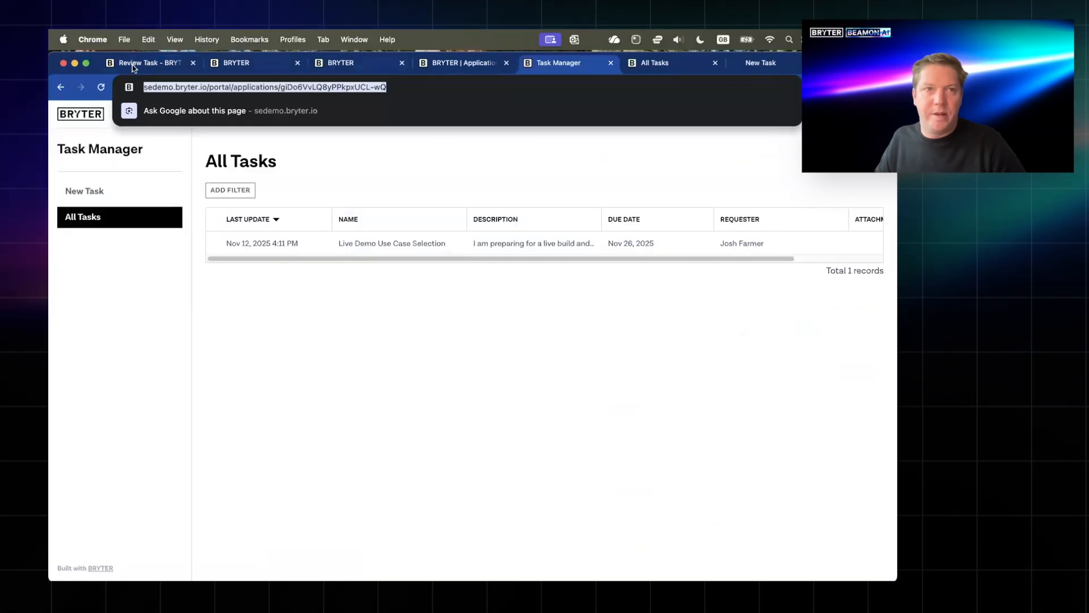
# - Link the selected sentence to the copied Task Manager address, with the URL opening in a new tab
pyautogui.click(150, 66)
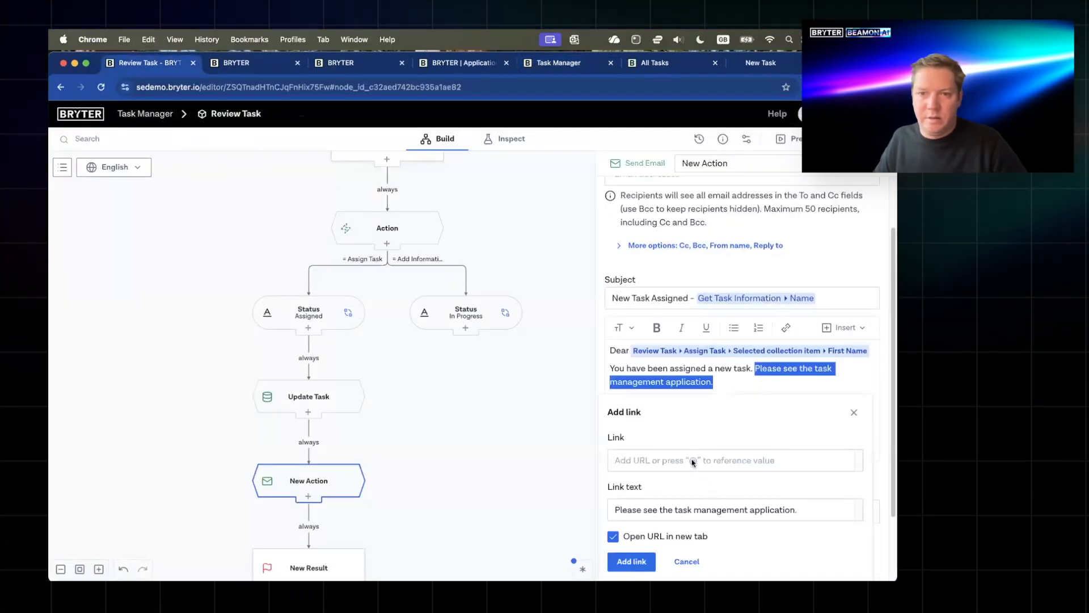
pyautogui.press('super+f')
pyautogui.click(692, 461)
pyautogui.press('super+v')
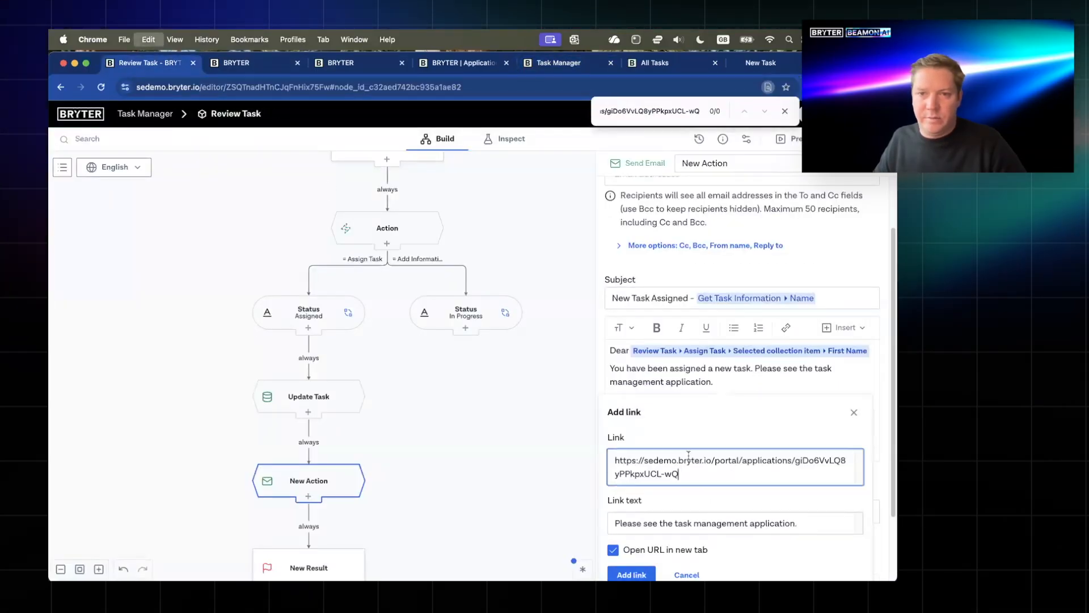
pyautogui.click(783, 112)
pyautogui.scroll(-2, 722, 453)
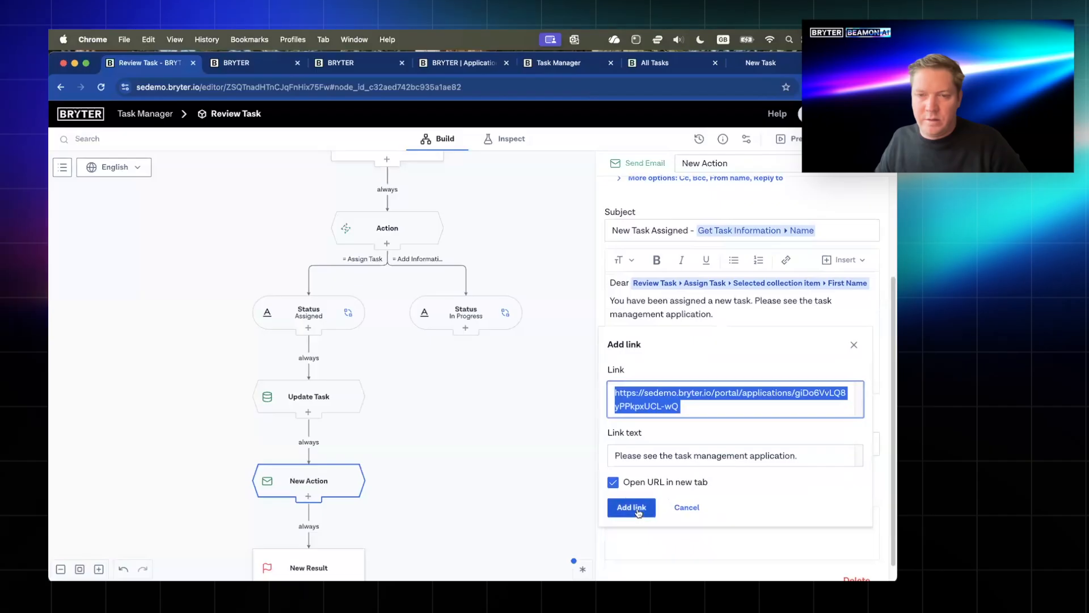
pyautogui.click(638, 508)
pyautogui.moveTo(714, 315); pyautogui.dragTo(754, 295)
pyautogui.click(689, 339)
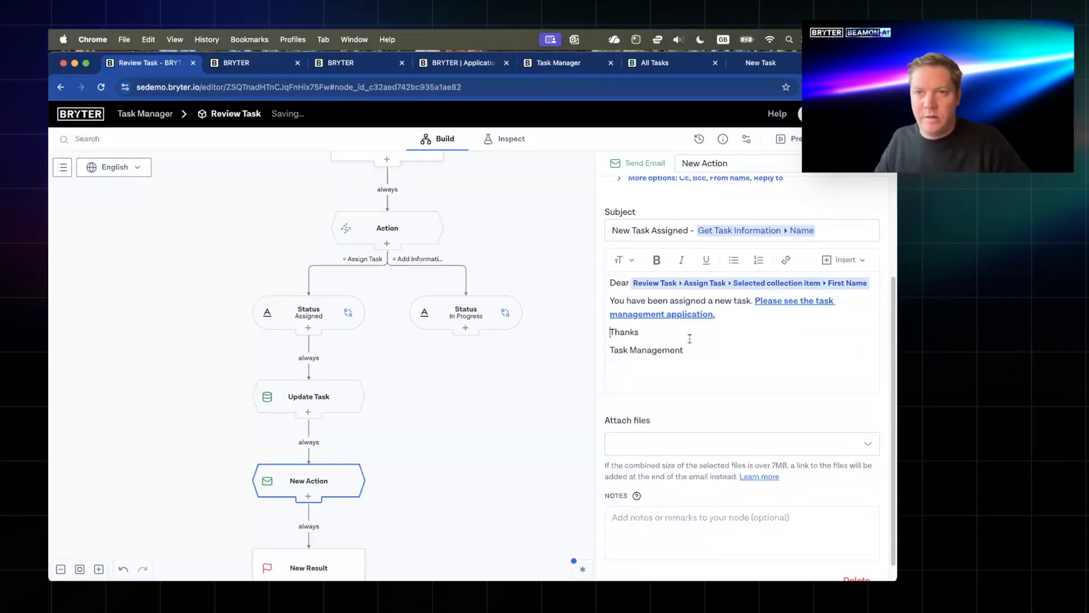
# - Rename the Send Email action to "Notification"
pyautogui.scroll(2, 699, 339)
pyautogui.scroll(-2, 372, 408)
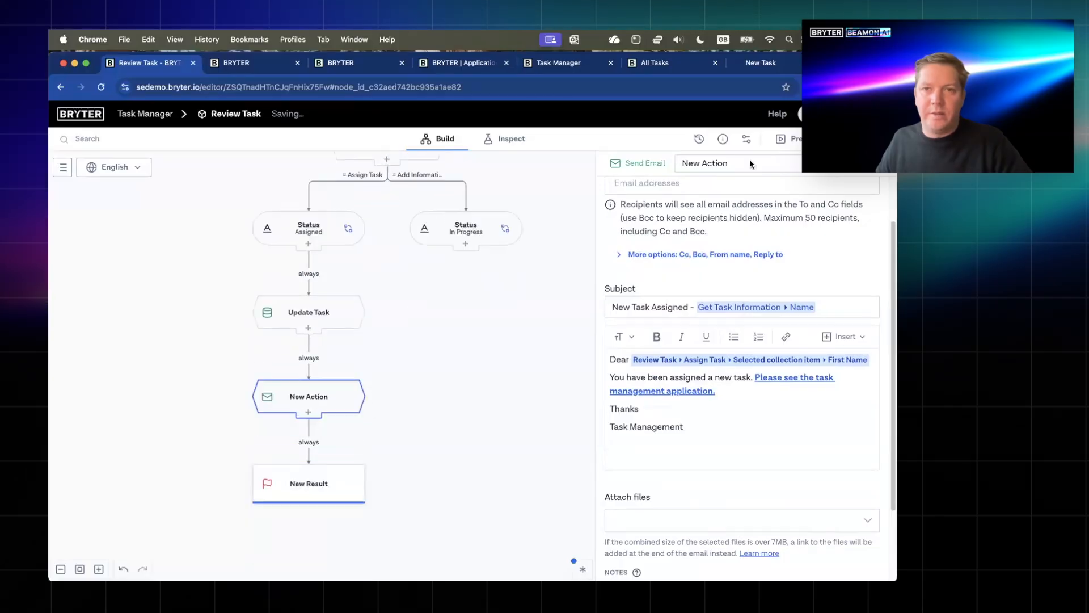
pyautogui.click(742, 163)
pyautogui.write('Notifc')
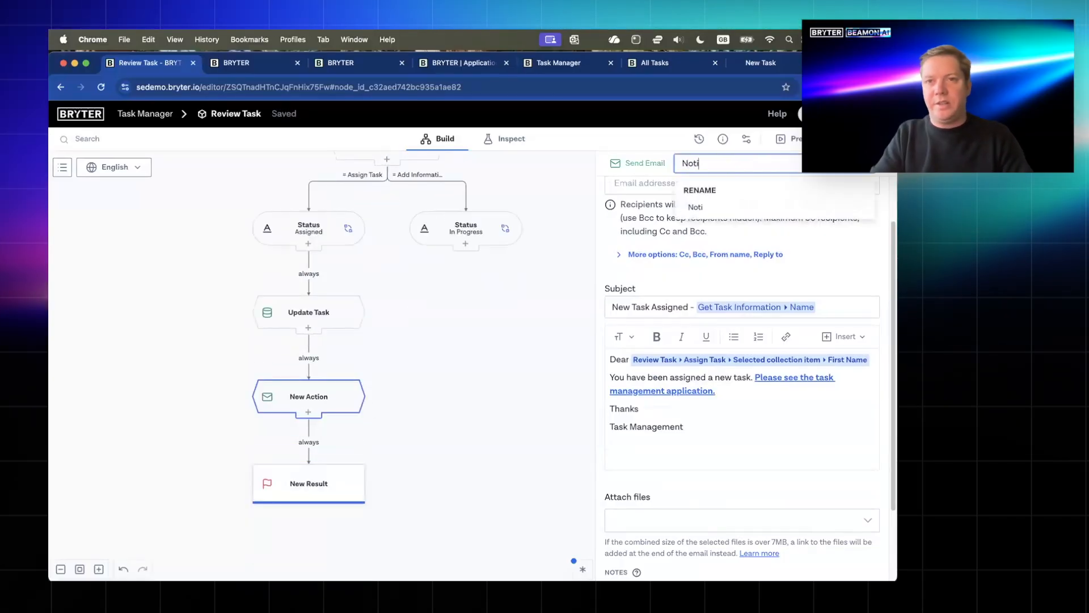
pyautogui.press('BackSpace')
pyautogui.write('ication')
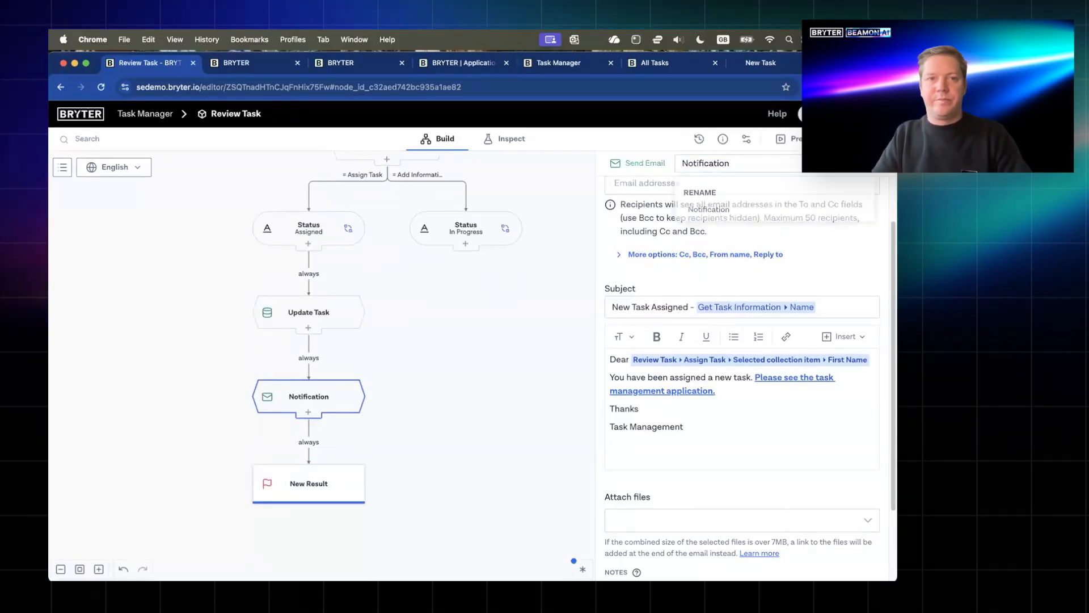
pyautogui.press('Return')
# - Examine the Add Information branch with its In Progress status and the inputs of the Review Task node
pyautogui.scroll(4, 430, 420)
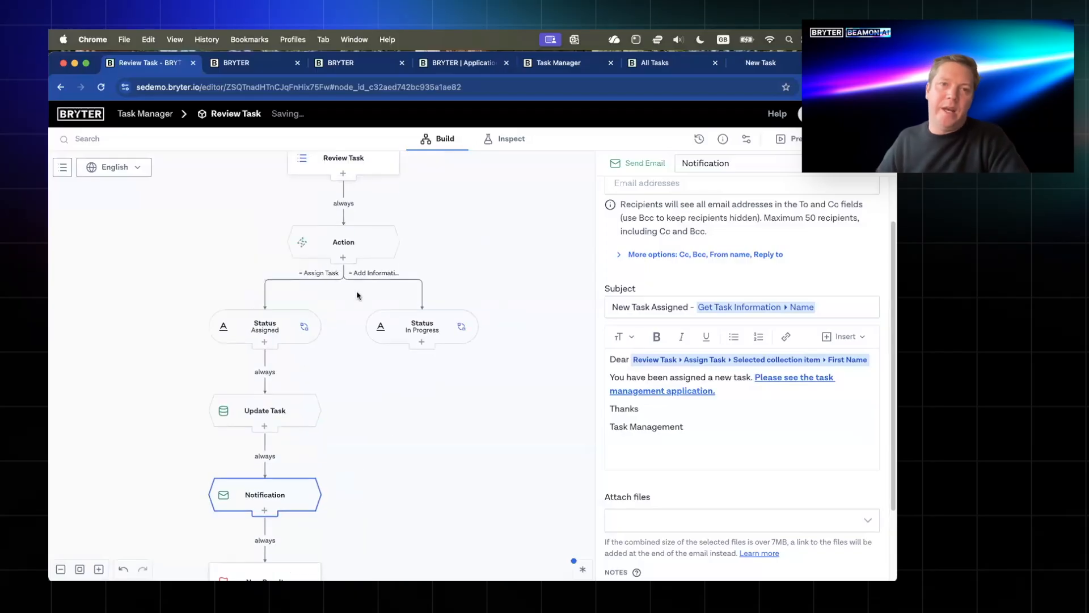
pyautogui.click(418, 329)
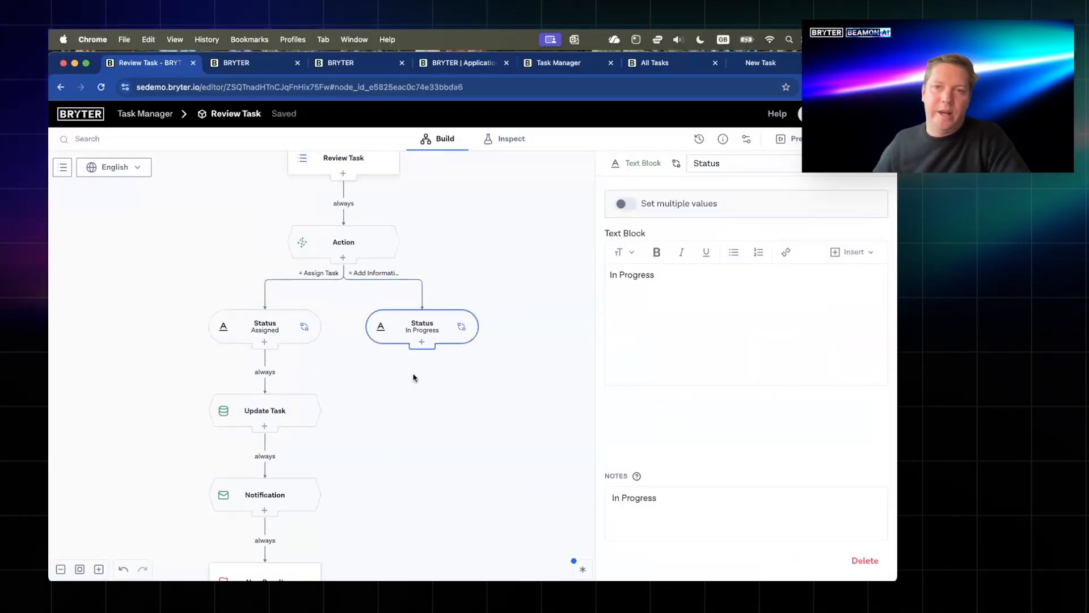
pyautogui.scroll(-2, 383, 420)
pyautogui.moveTo(389, 399); pyautogui.dragTo(385, 408)
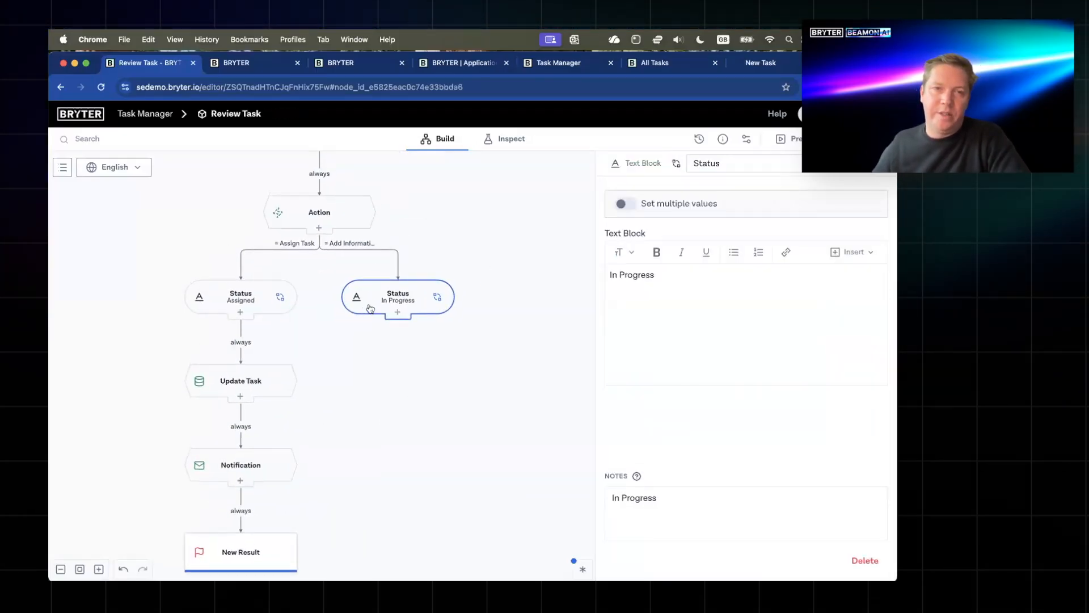
pyautogui.click(366, 255)
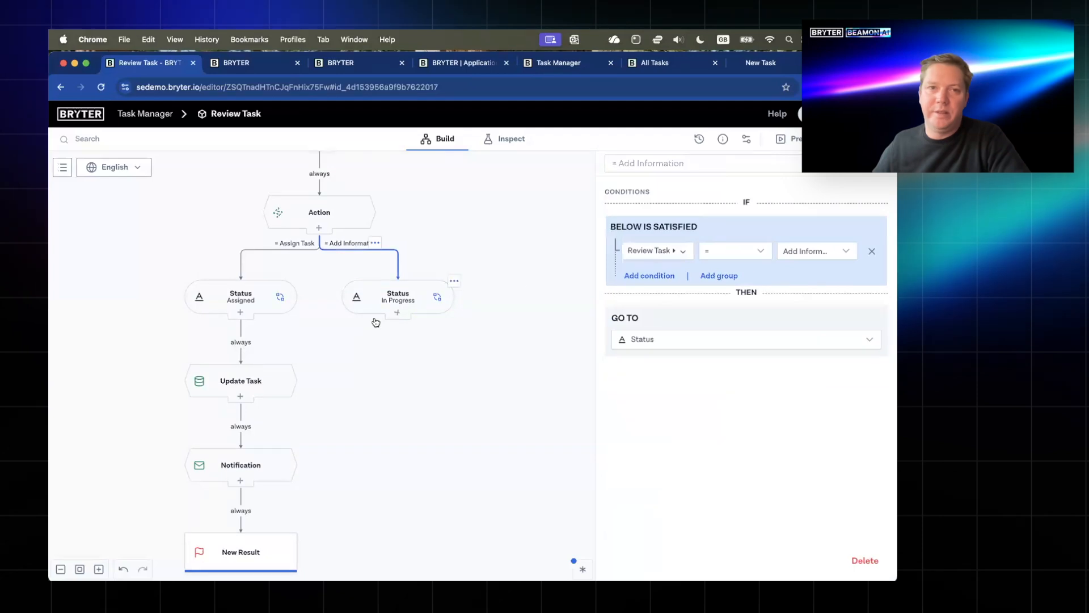
pyautogui.scroll(5, 363, 307)
pyautogui.scroll(-3, 499, 326)
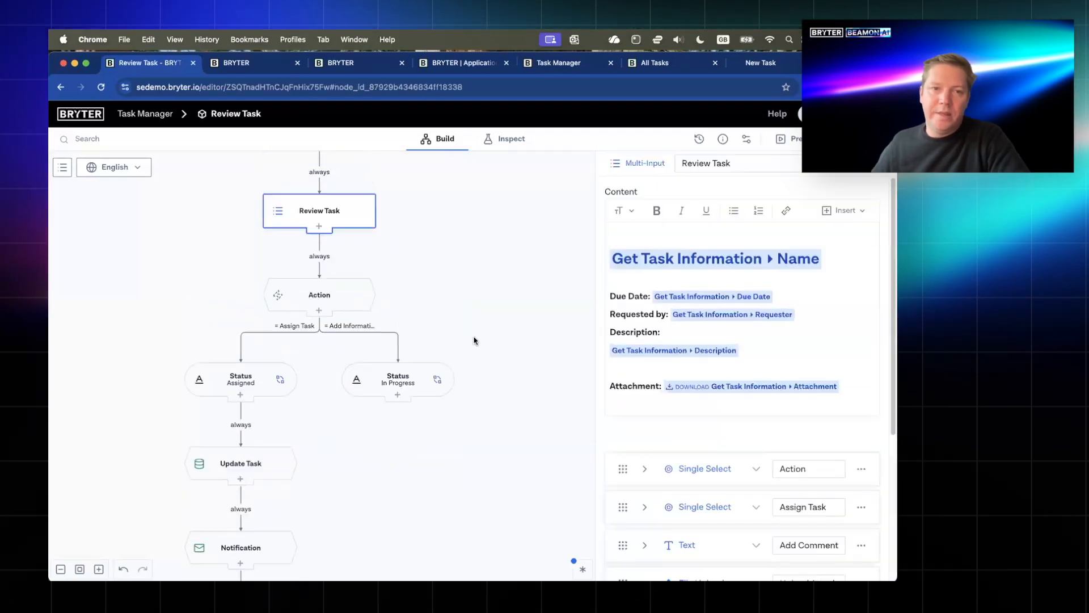
pyautogui.scroll(-5, 630, 380)
pyautogui.scroll(1, 642, 393)
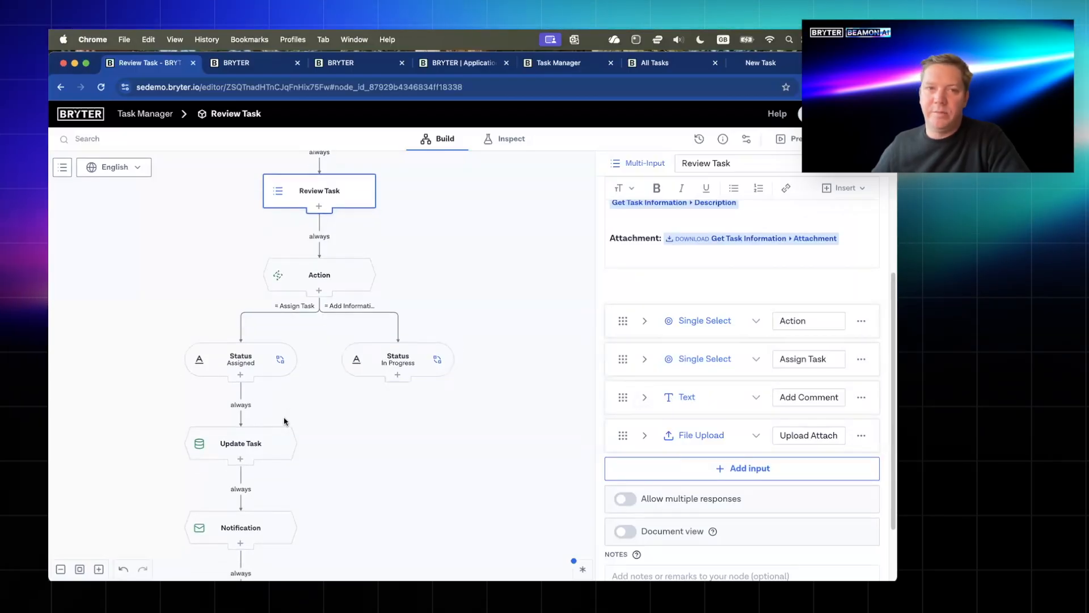
# - Review the output fields of the Get Task Information node, including Attachment and Description
pyautogui.scroll(5, 319, 255)
pyautogui.scroll(4, 323, 279)
pyautogui.click(323, 280)
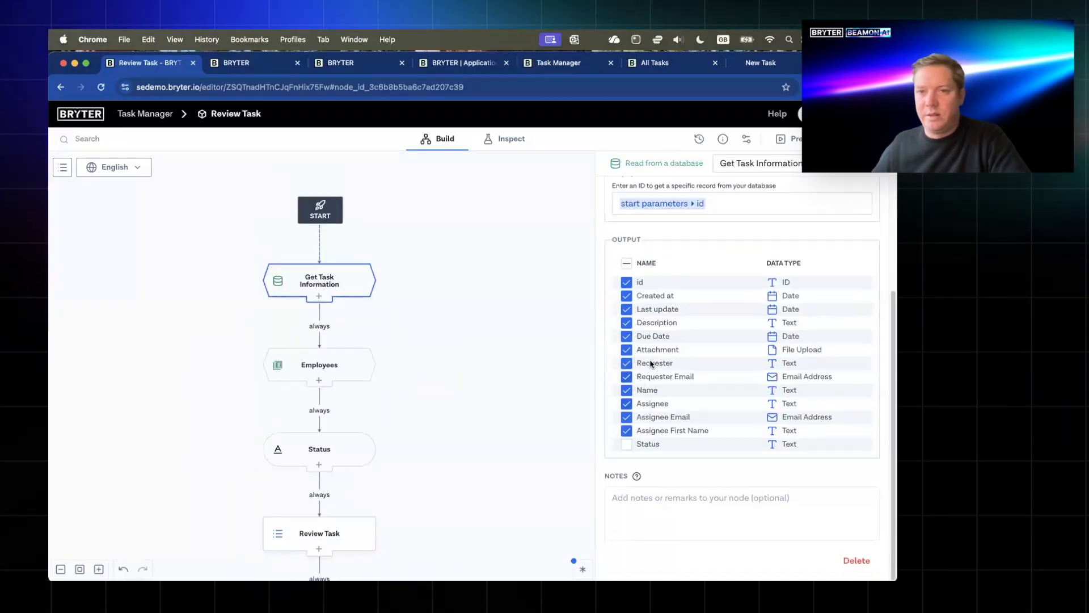
pyautogui.moveTo(637, 324); pyautogui.dragTo(679, 324)
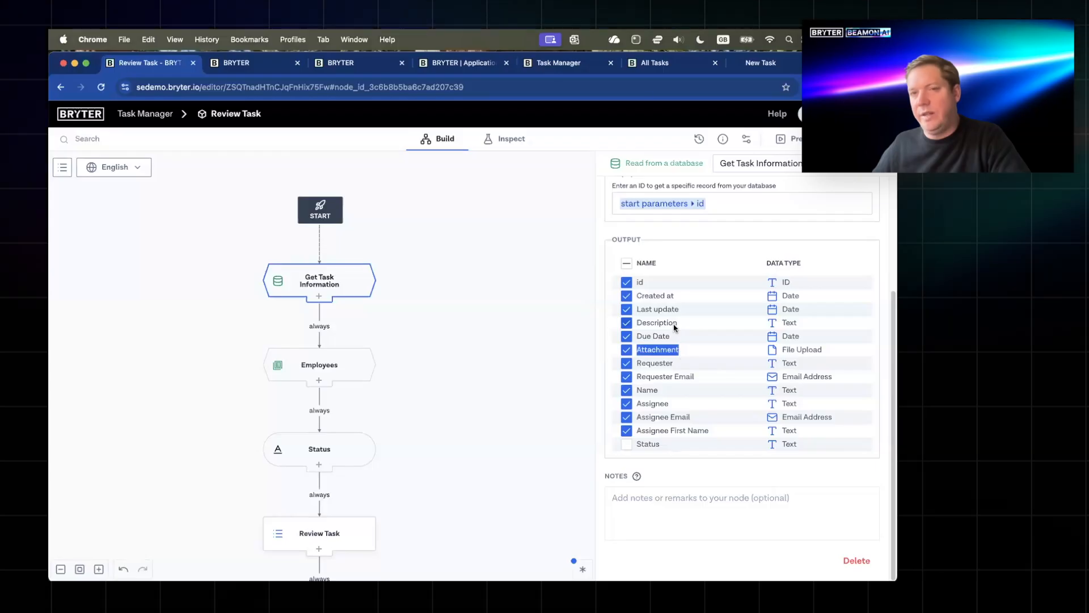
pyautogui.scroll(1, 667, 393)
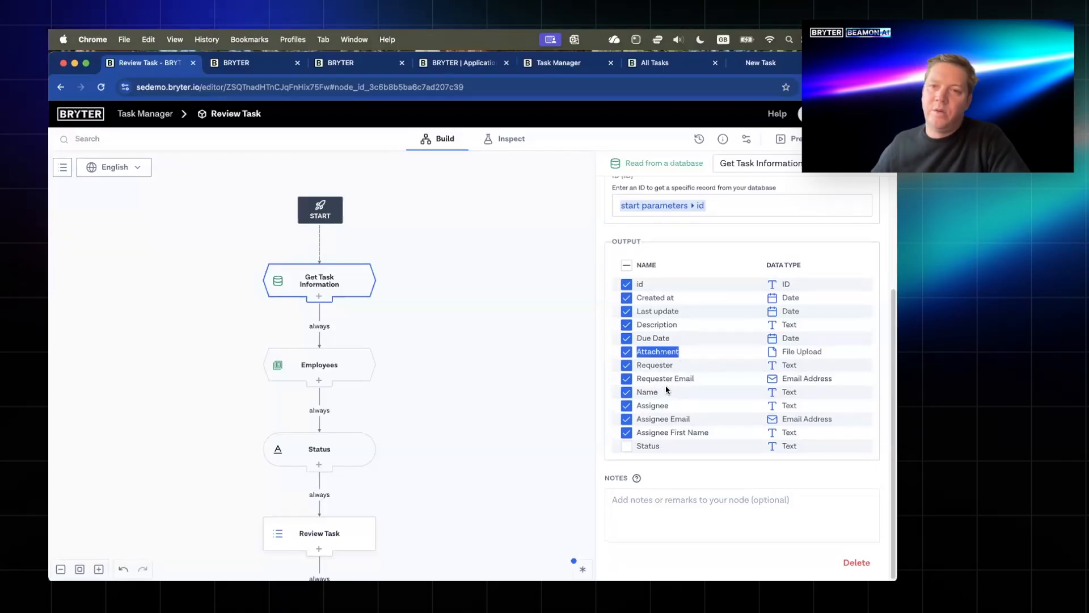
pyautogui.scroll(2, 667, 390)
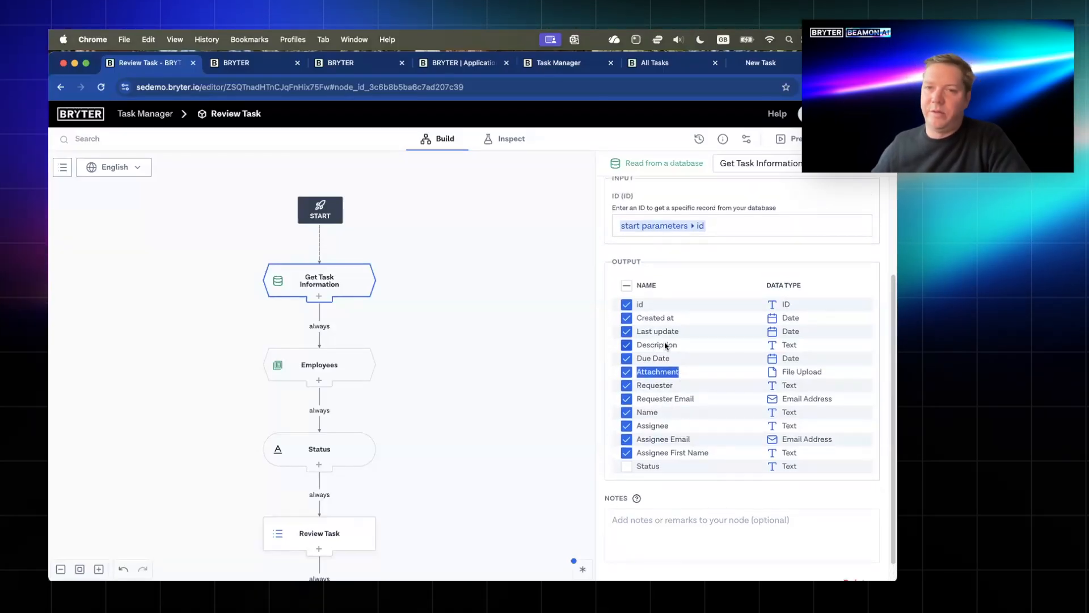
pyautogui.scroll(-1, 660, 372)
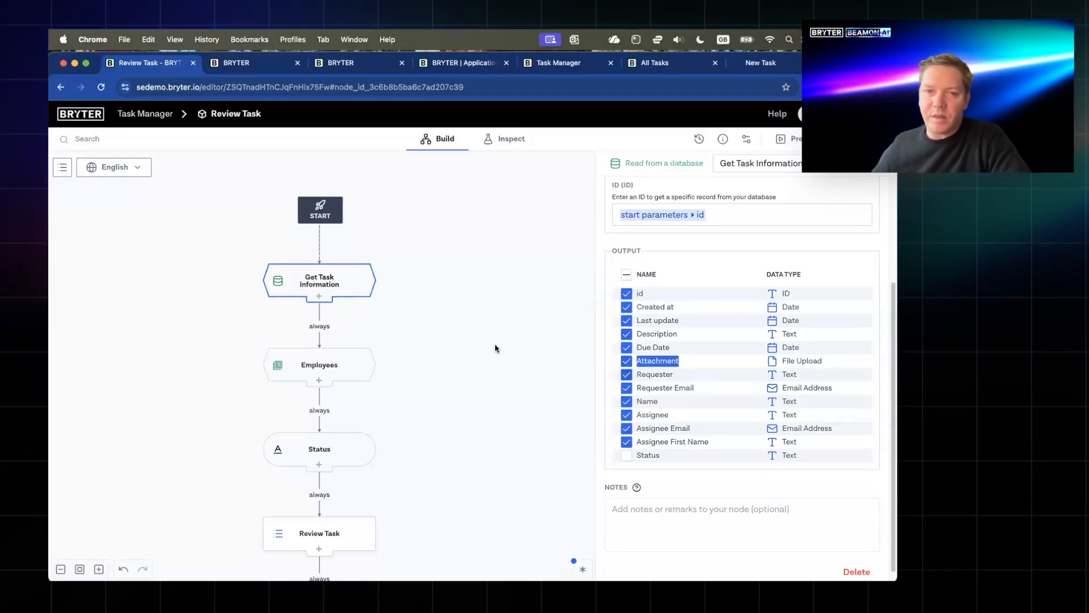
# - Add a new action after the In Progress status and name it "Save Action"
pyautogui.scroll(-10, 495, 348)
pyautogui.click(423, 290)
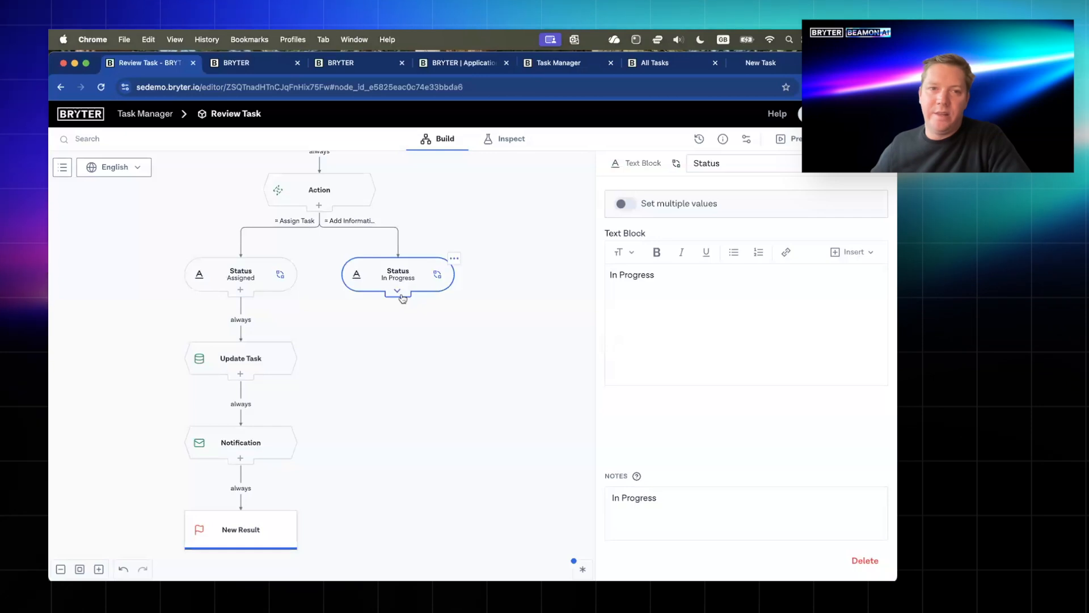
pyautogui.click(401, 296)
pyautogui.moveTo(404, 372)
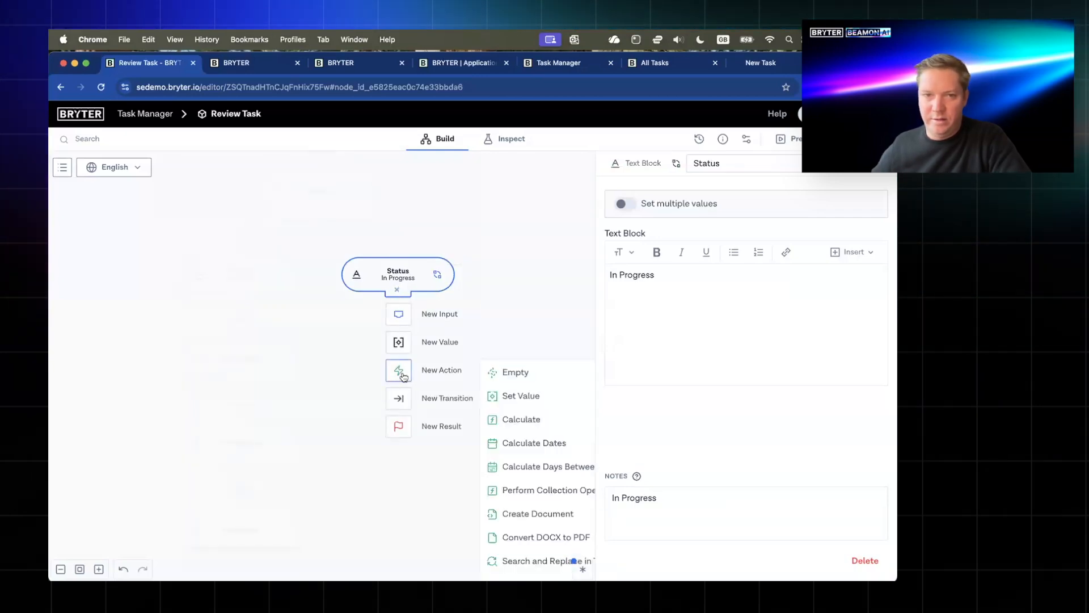
pyautogui.click(418, 374)
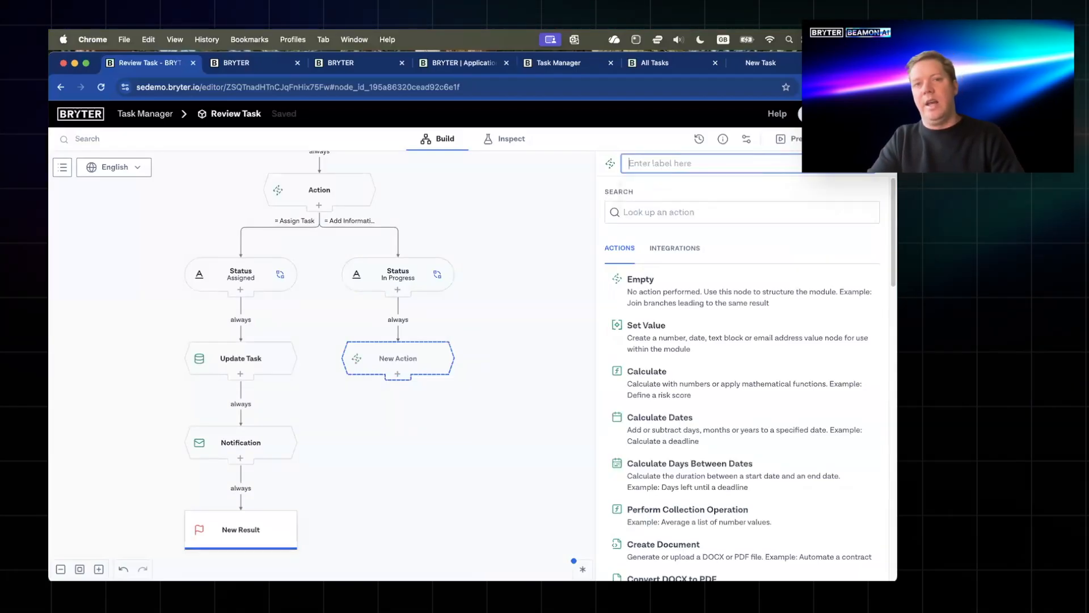
pyautogui.write('C')
pyautogui.press('BackSpace')
pyautogui.write('Save')
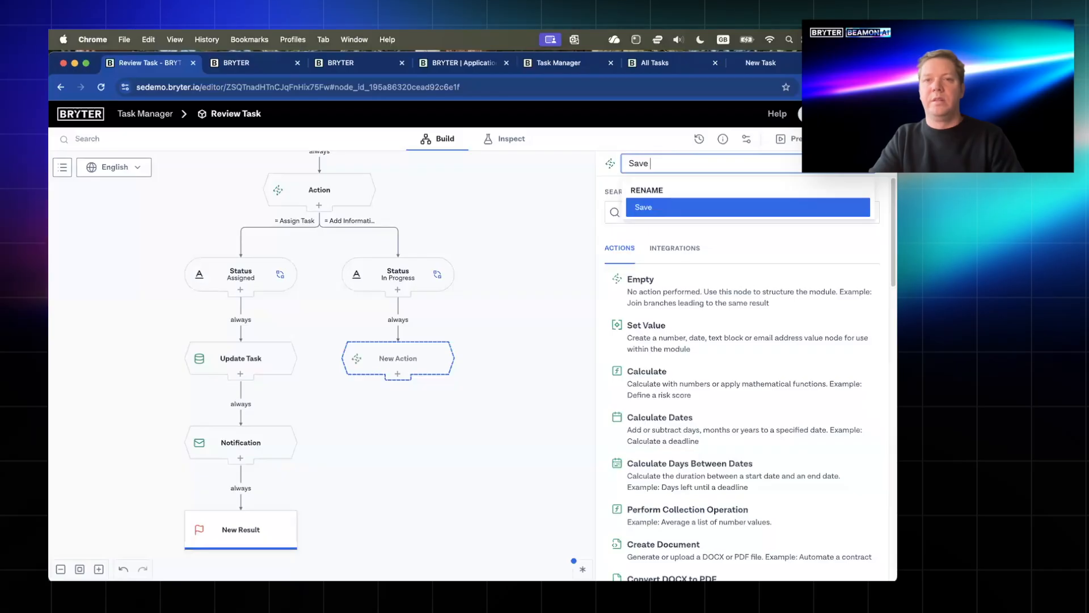
pyautogui.write(' Action')
pyautogui.press('Return')
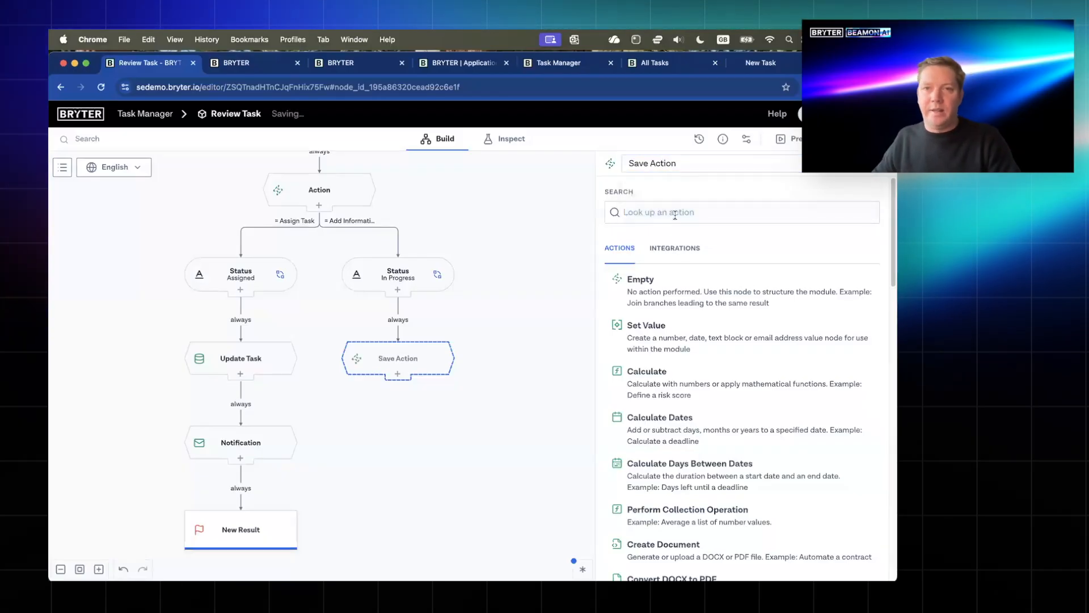
# - Make Save Action write to a database and name the new database "Tasks > Actions"
pyautogui.write('write')
pyautogui.click(699, 285)
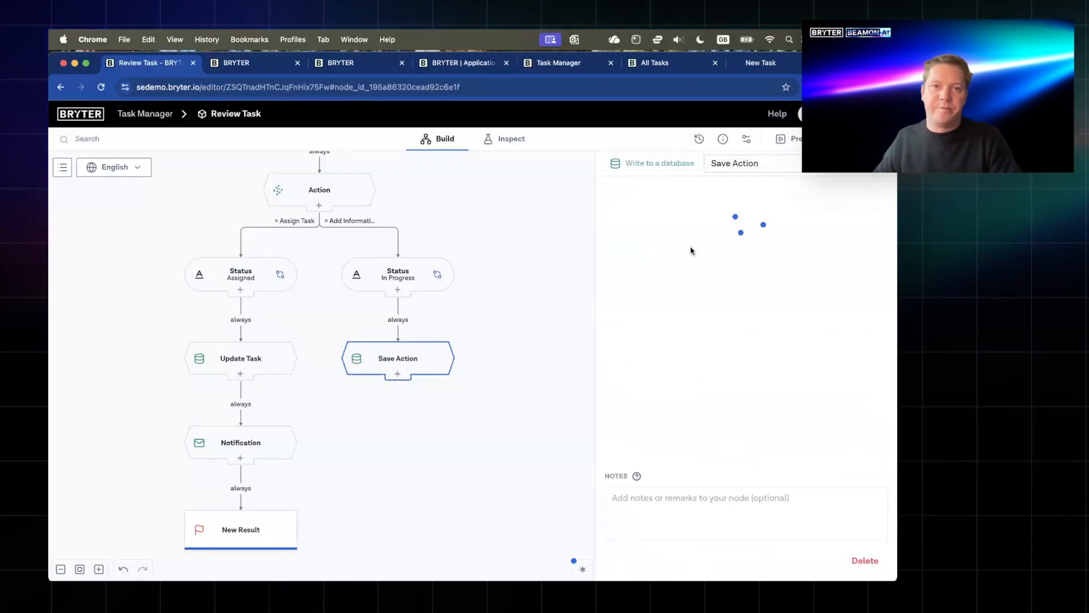
pyautogui.click(719, 275)
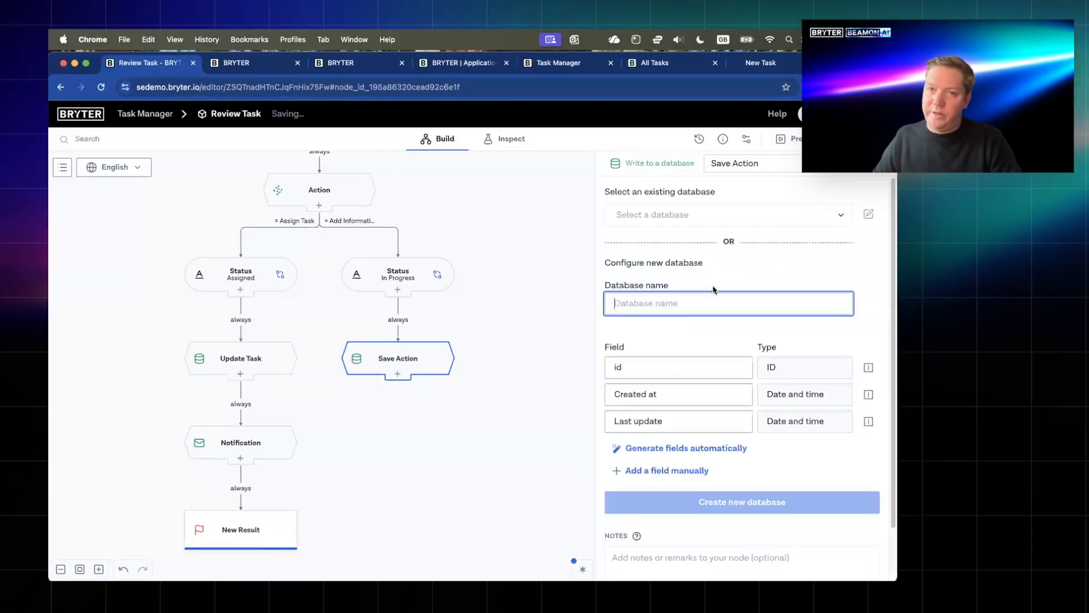
pyautogui.write('Task')
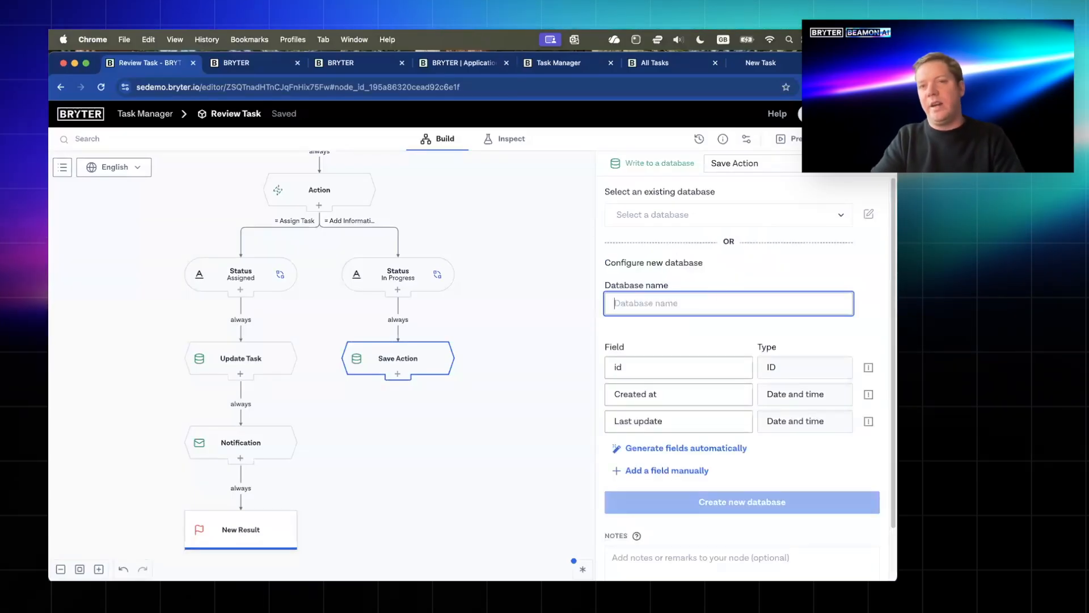
pyautogui.write('s >')
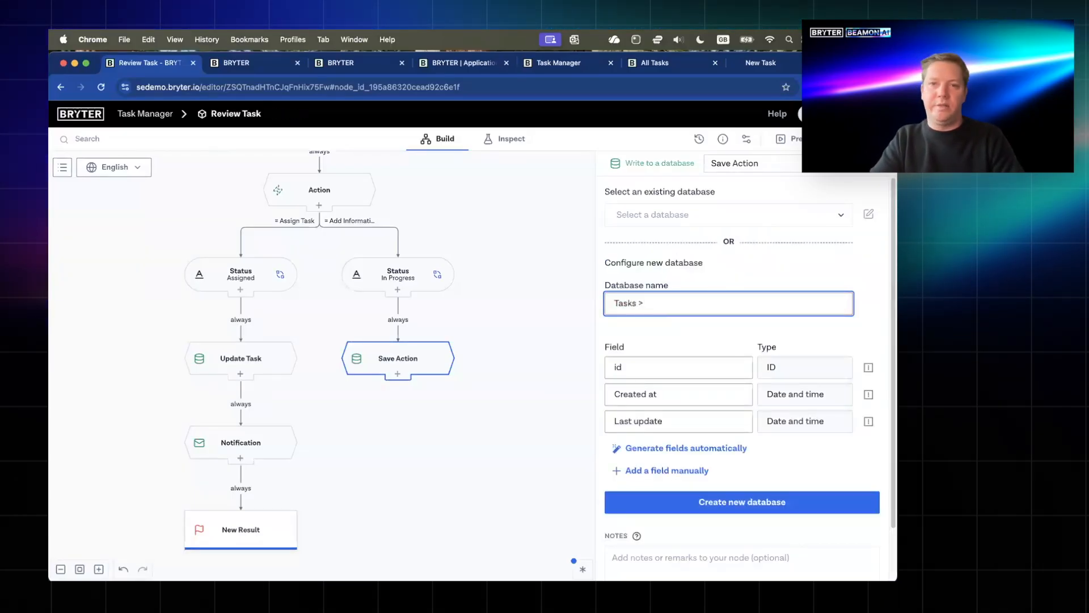
pyautogui.write(' Actions')
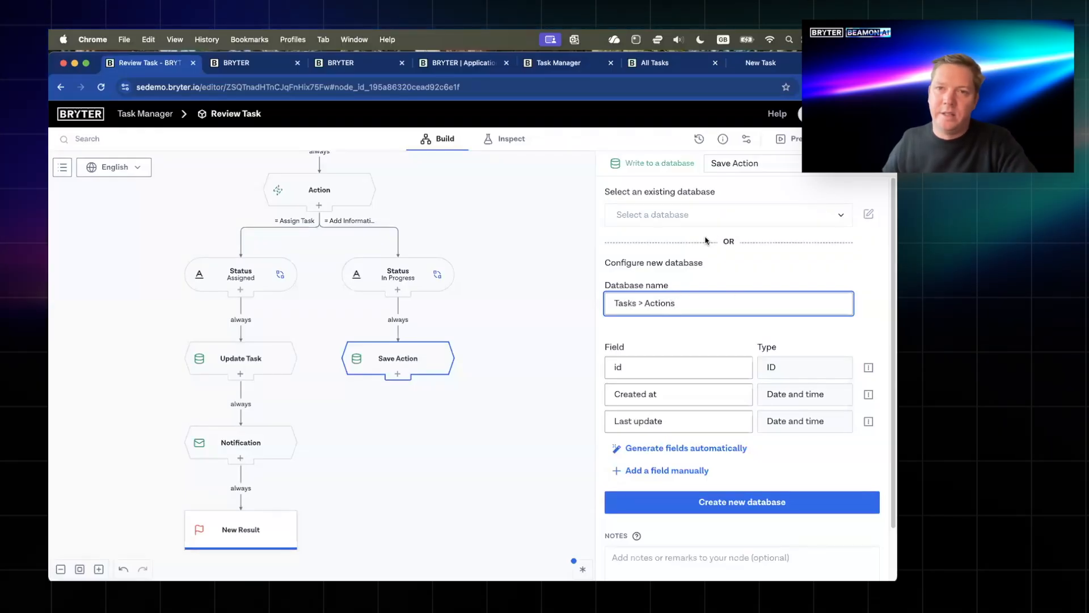
# - Add a Text field named "Action" to the new database
pyautogui.scroll(-1, 668, 413)
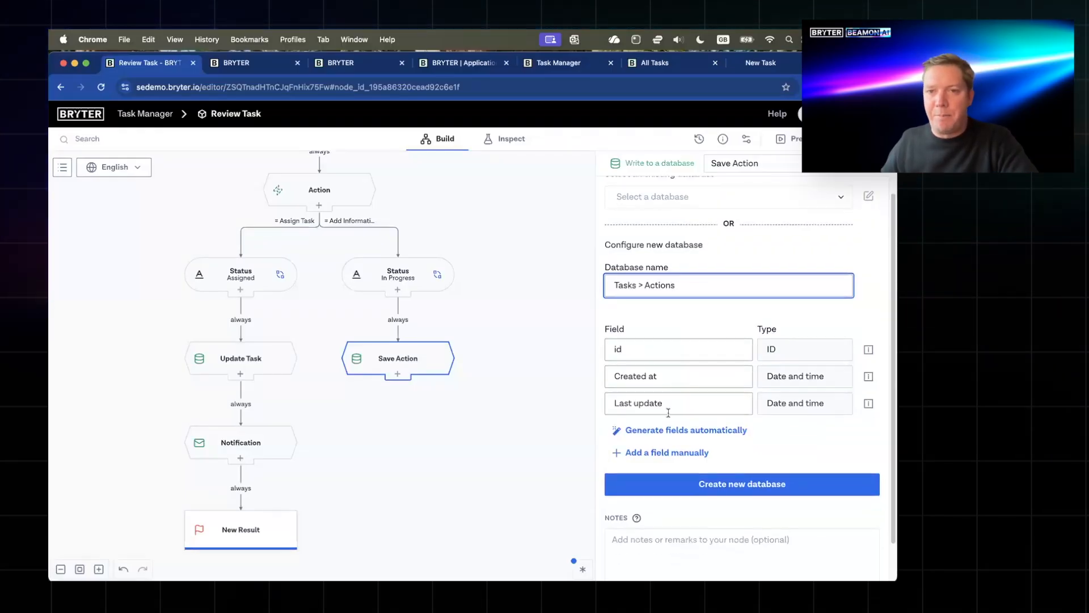
pyautogui.click(663, 453)
pyautogui.scroll(-1, 672, 425)
pyautogui.click(678, 412)
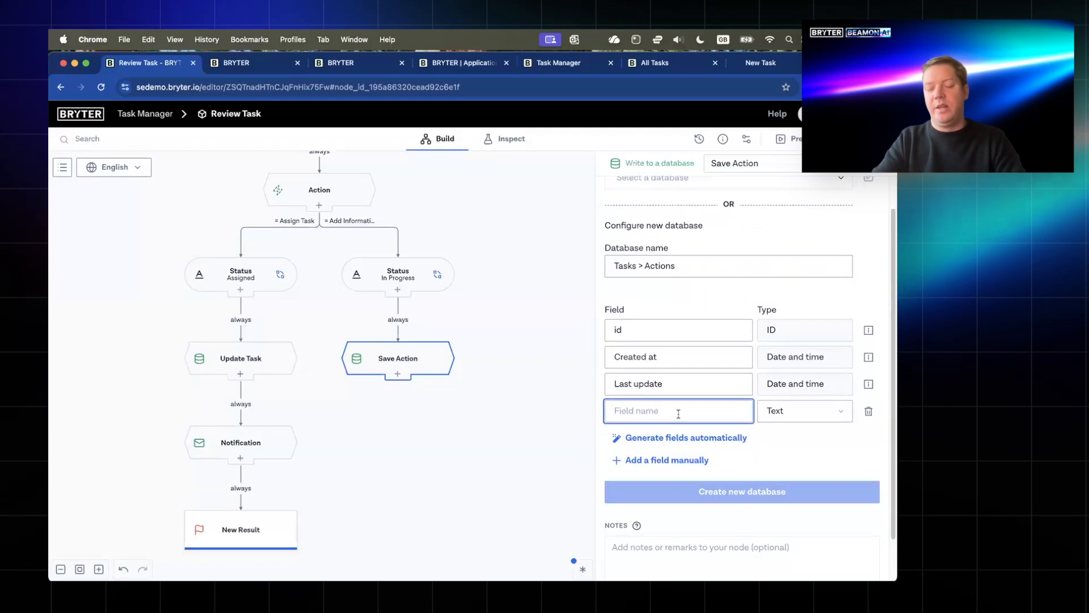
pyautogui.write('Acti')
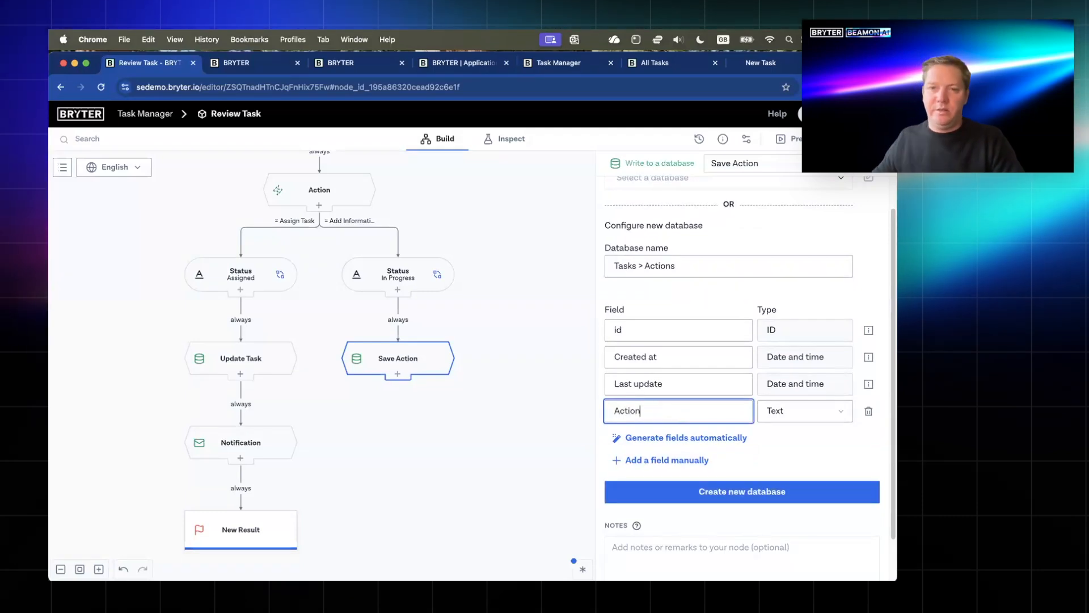
# - Finish naming the "Action" field and add a Text field named "Comments" to the new database
pyautogui.write('on')
pyautogui.click(684, 460)
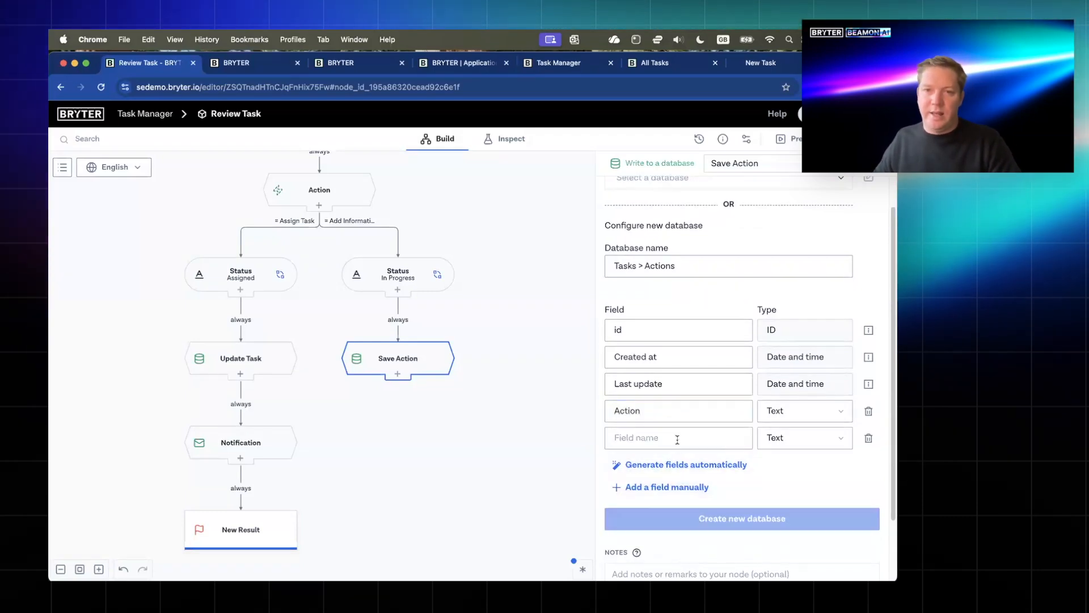
pyautogui.click(677, 440)
pyautogui.write('Comments')
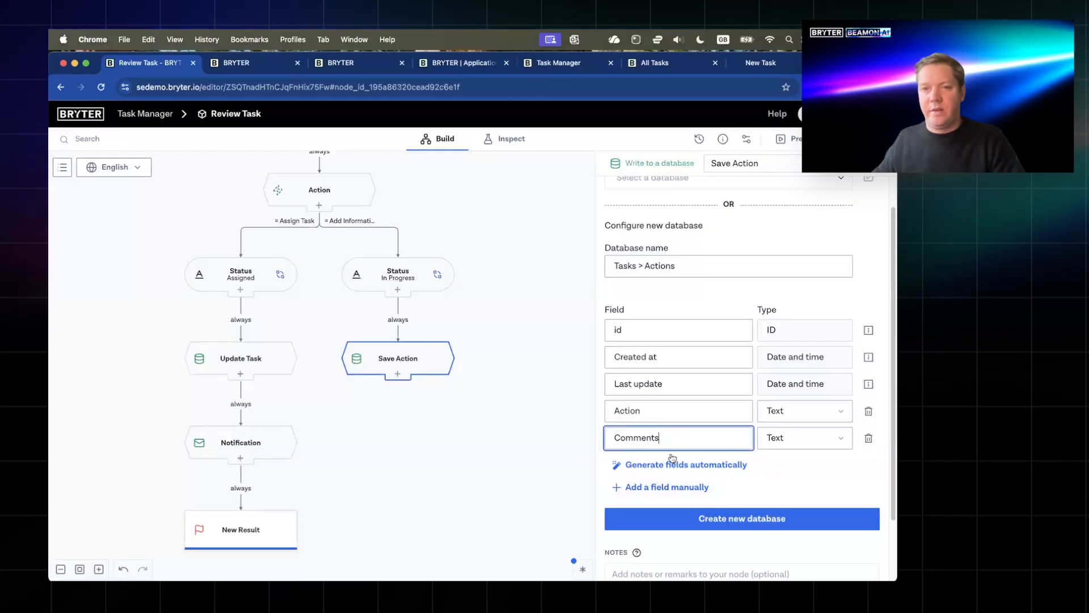
# - Add a field named "Attachment" to the new database and set its type to File
pyautogui.click(641, 487)
pyautogui.click(670, 464)
pyautogui.write('At')
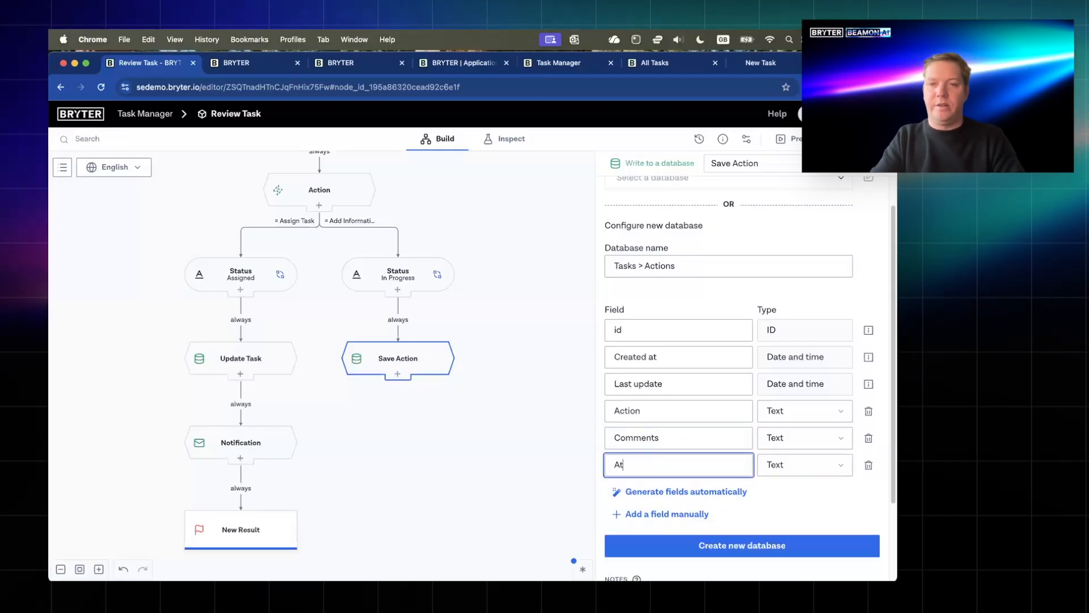
pyautogui.write('tachment')
pyautogui.click(775, 464)
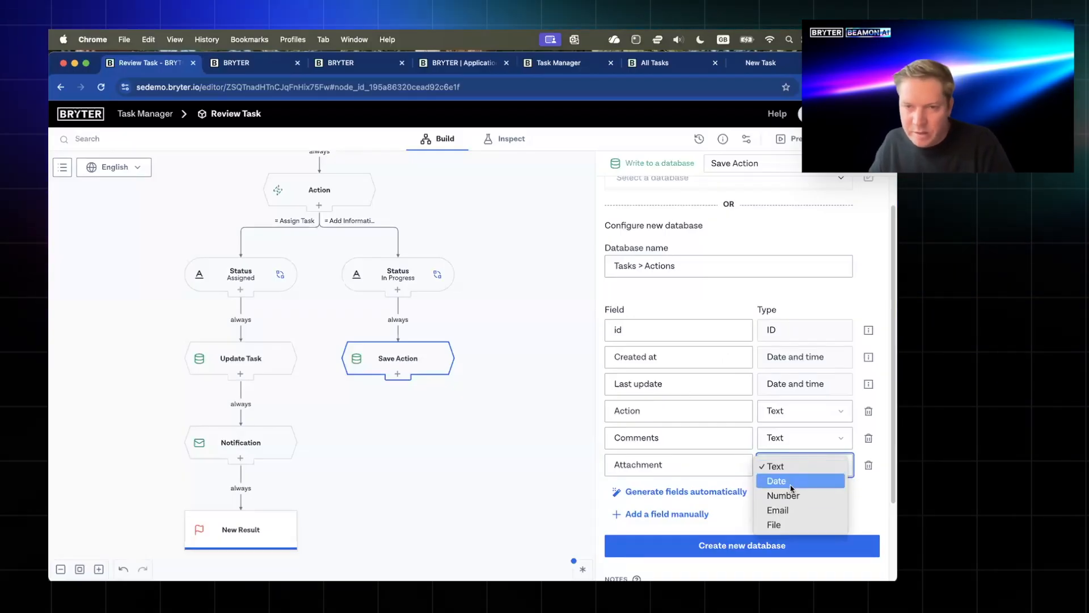
pyautogui.click(785, 525)
# - Add a Text field named "User" and a field named "User Email" of type Email to the new database
pyautogui.scroll(-1, 669, 485)
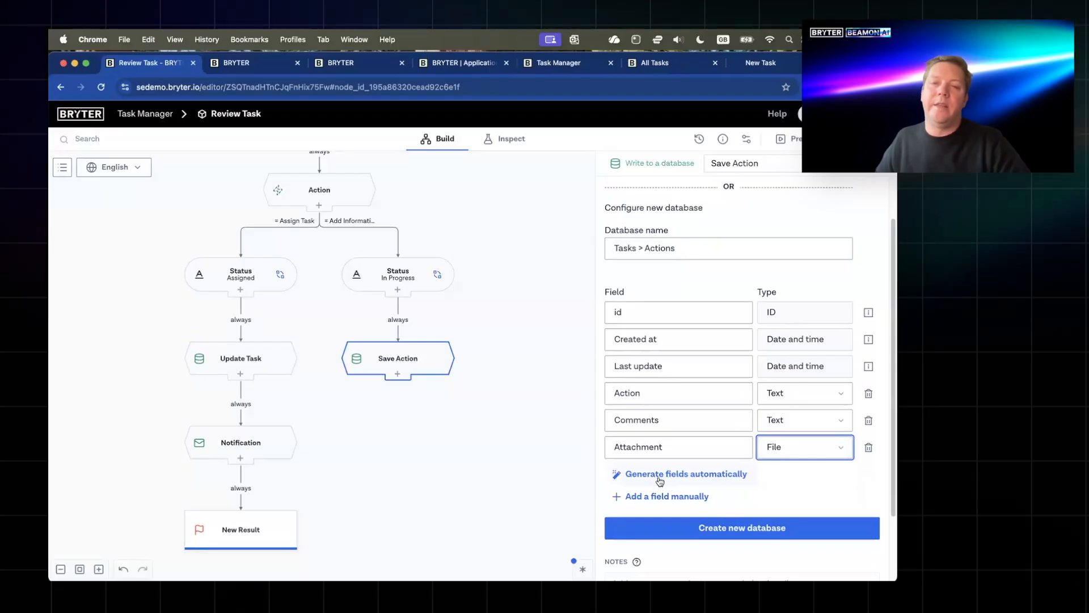
pyautogui.click(667, 496)
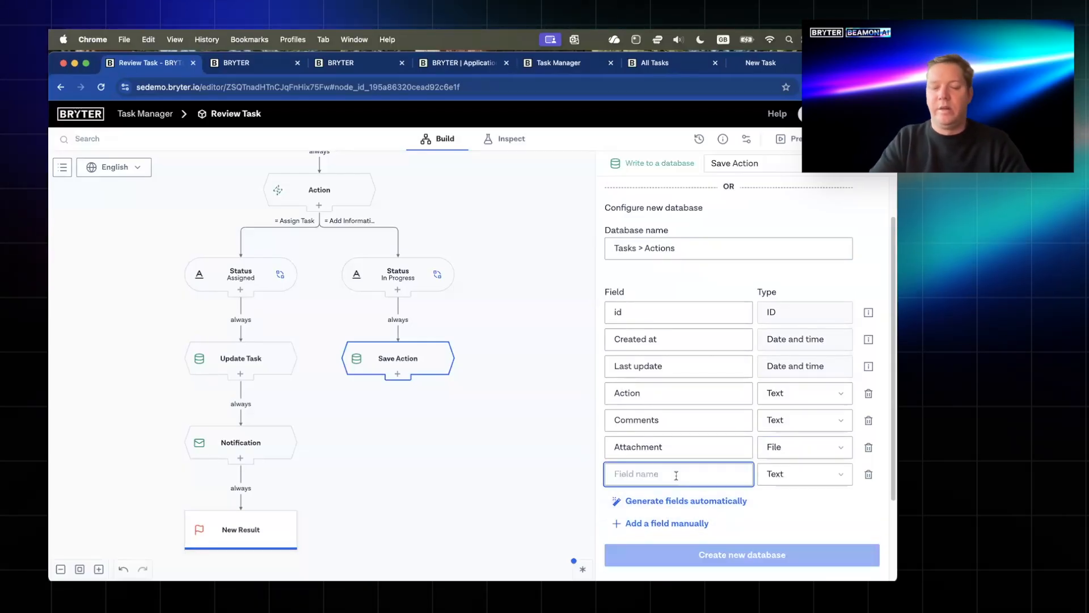
pyautogui.write('User')
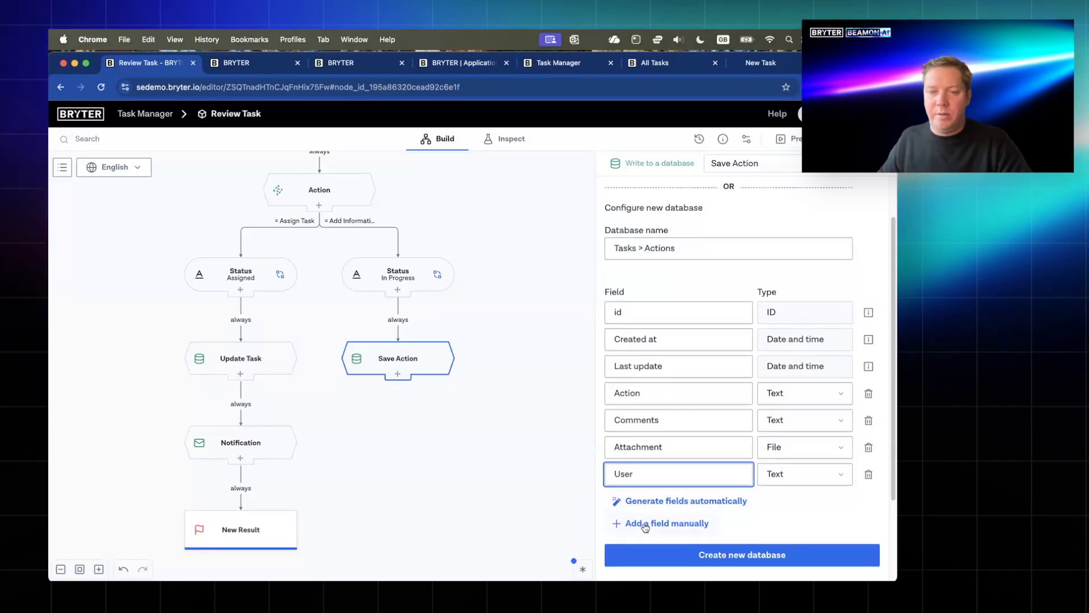
pyautogui.click(645, 525)
pyautogui.write('Us')
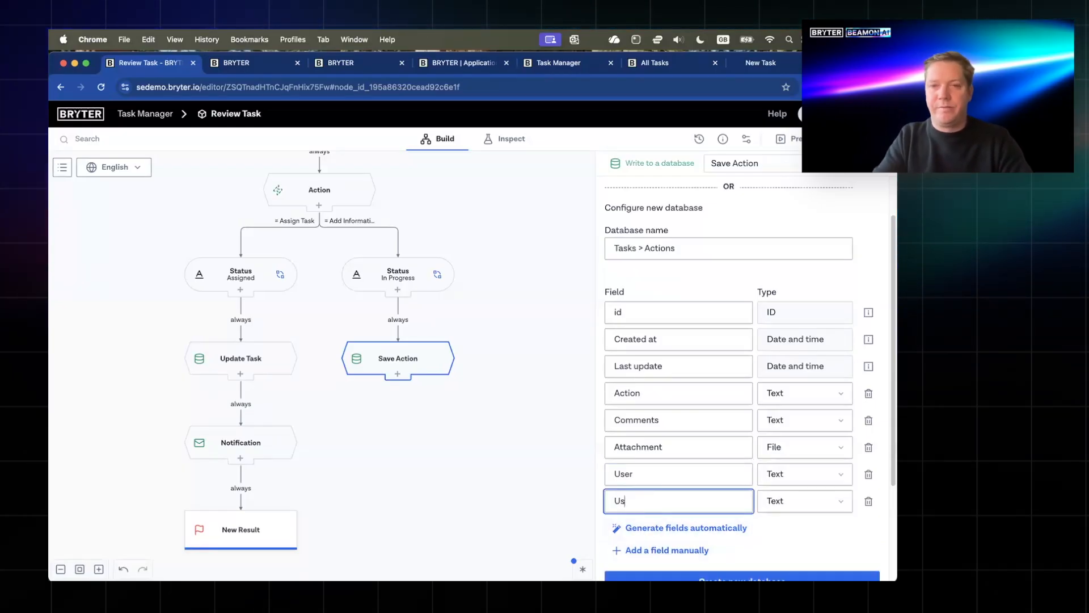
pyautogui.write('er Email')
pyautogui.click(796, 500)
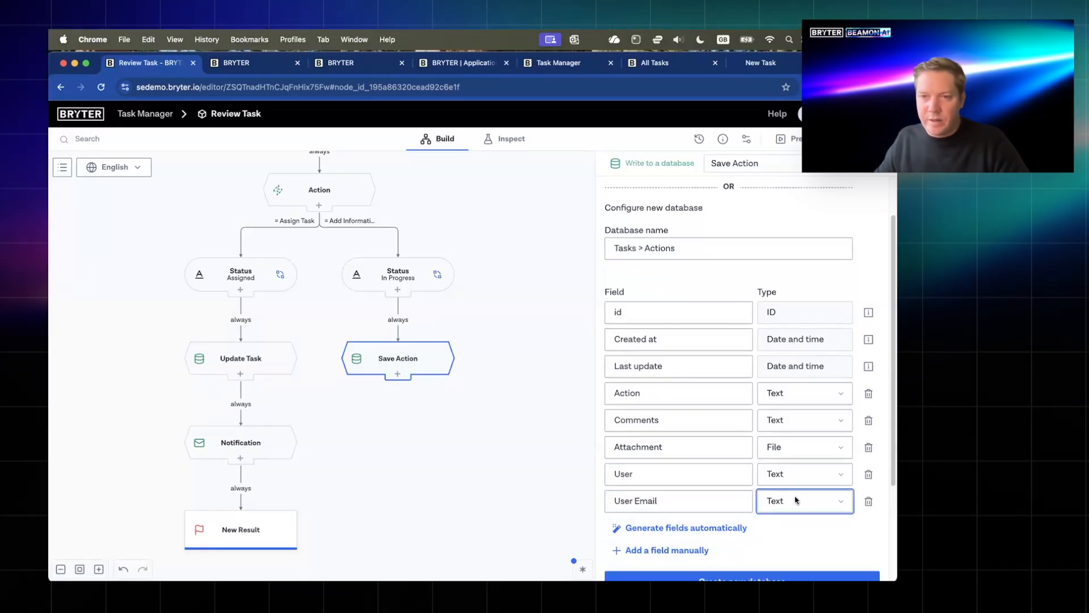
pyautogui.click(790, 545)
# - Add a Text field named "Task ID" and create the Tasks > Actions database
pyautogui.scroll(-1, 673, 453)
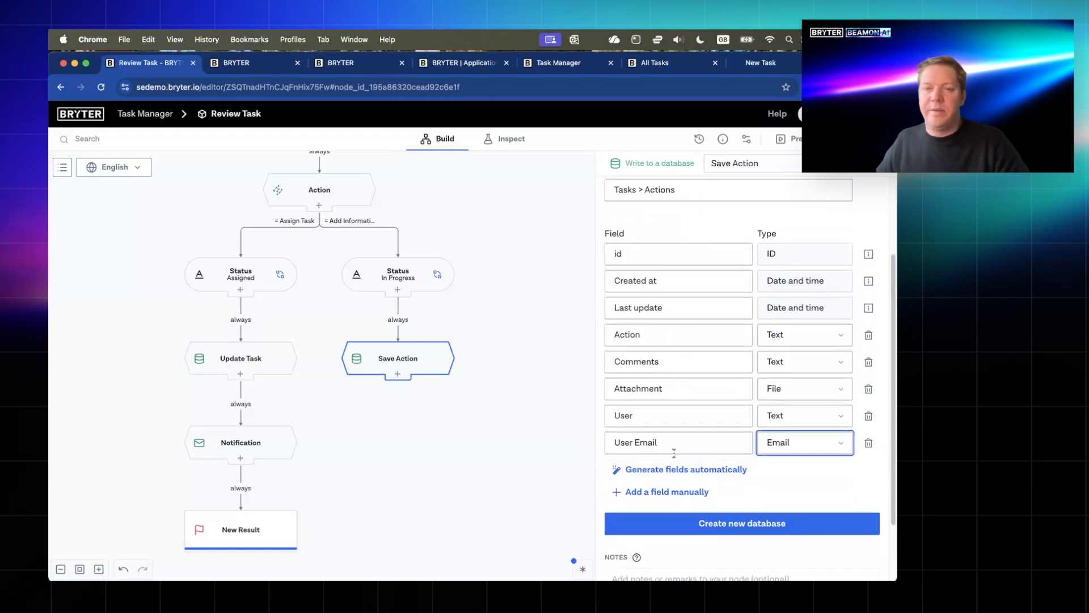
pyautogui.scroll(1, 641, 227)
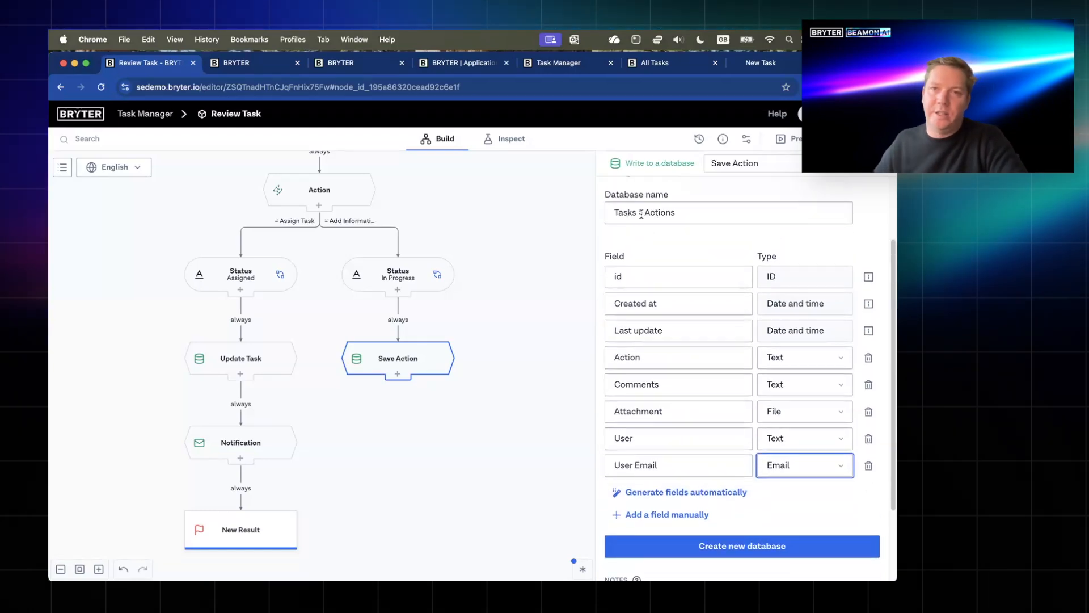
pyautogui.moveTo(433, 349)
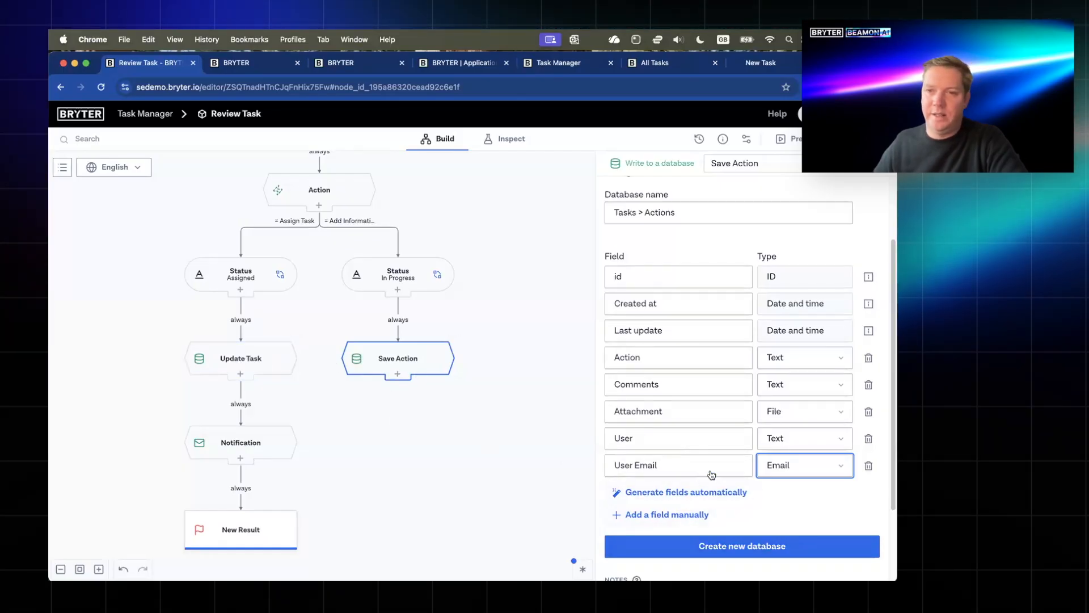
pyautogui.click(656, 513)
pyautogui.write('Task I')
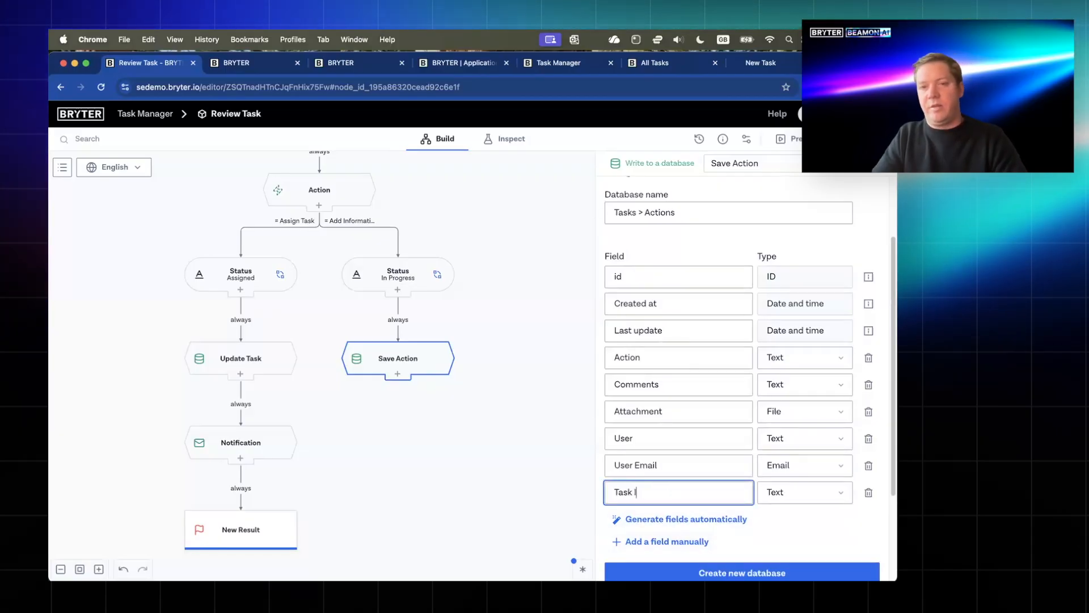
pyautogui.write('D')
pyautogui.scroll(-1, 767, 489)
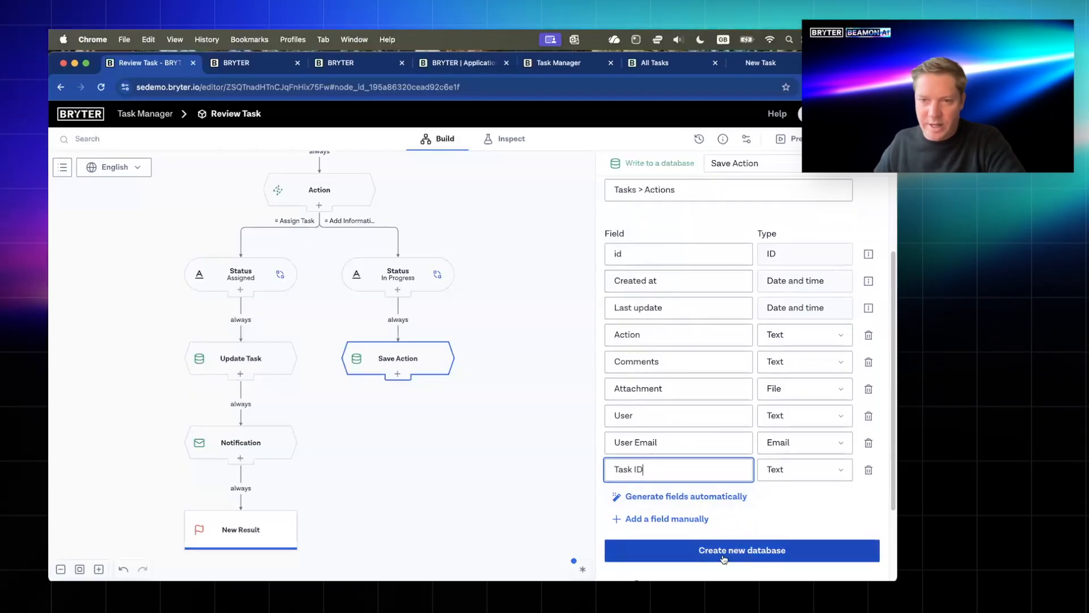
pyautogui.click(706, 551)
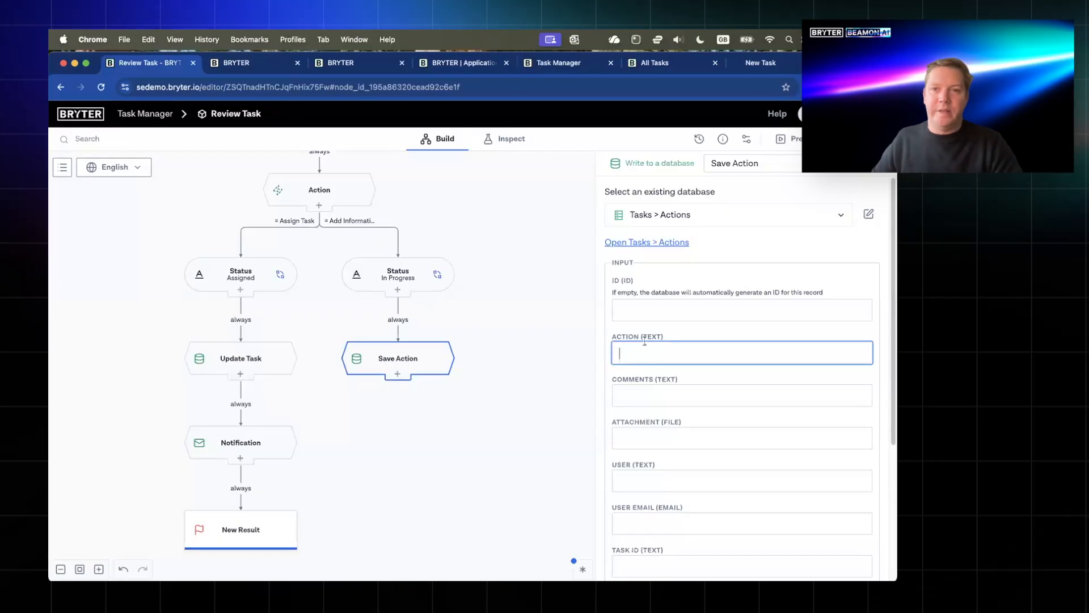
# - Duplicate the empty Status text block above the Review Task node and rename the copy "Action"
pyautogui.scroll(1, 342, 344)
pyautogui.scroll(1, 318, 349)
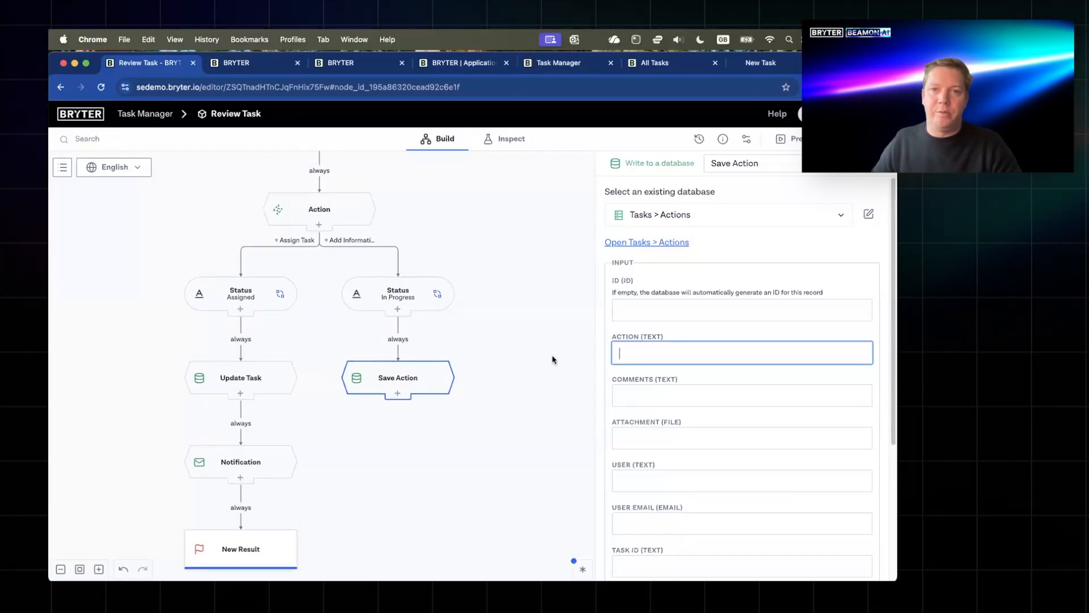
pyautogui.scroll(5, 249, 369)
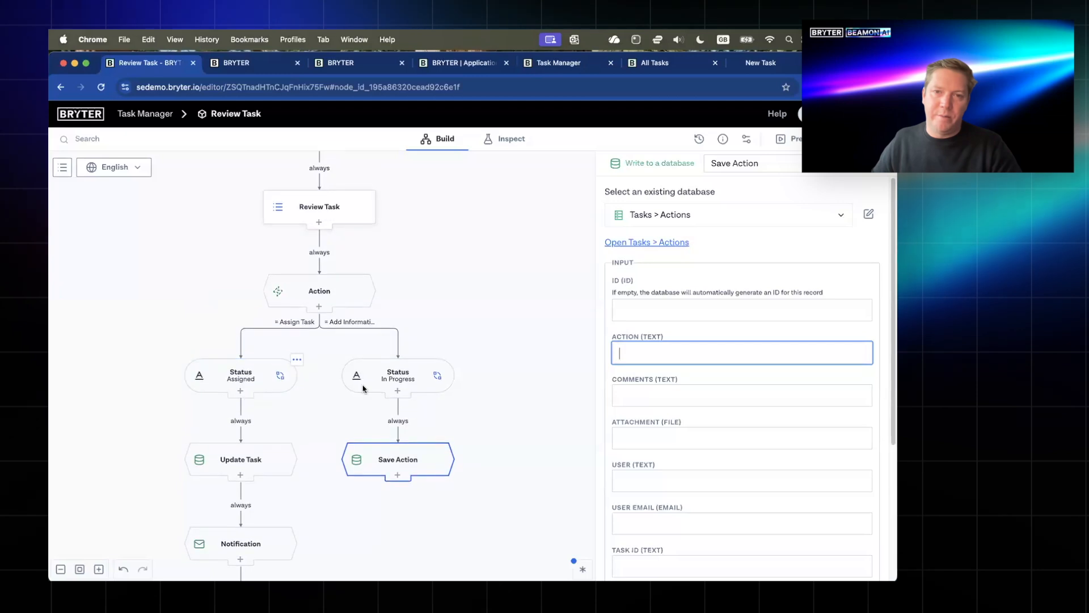
pyautogui.scroll(-1, 539, 374)
pyautogui.scroll(-1, 528, 375)
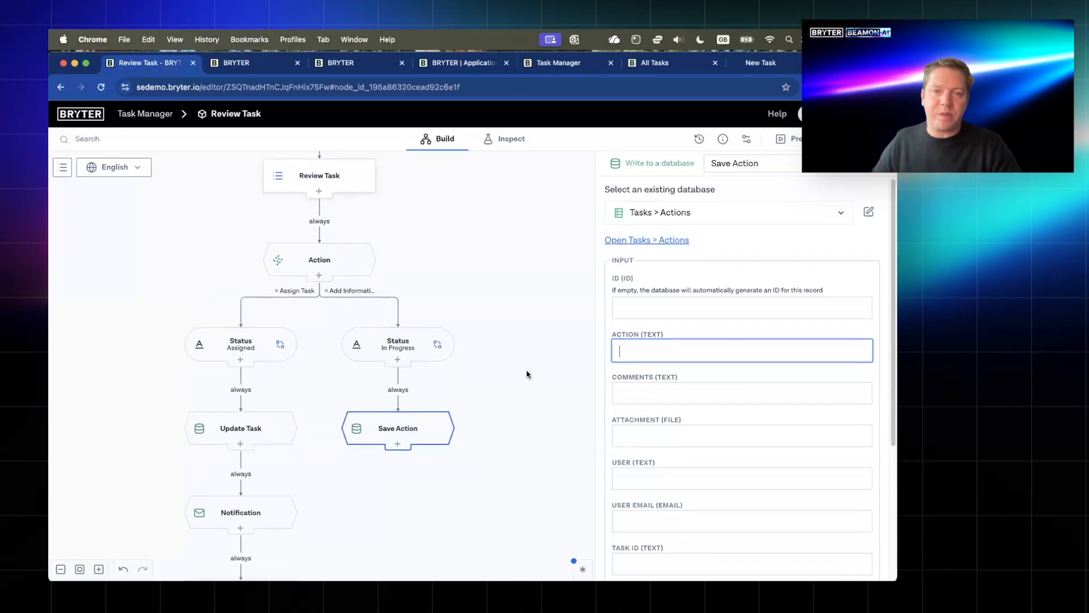
pyautogui.scroll(12, 348, 311)
pyautogui.click(340, 292)
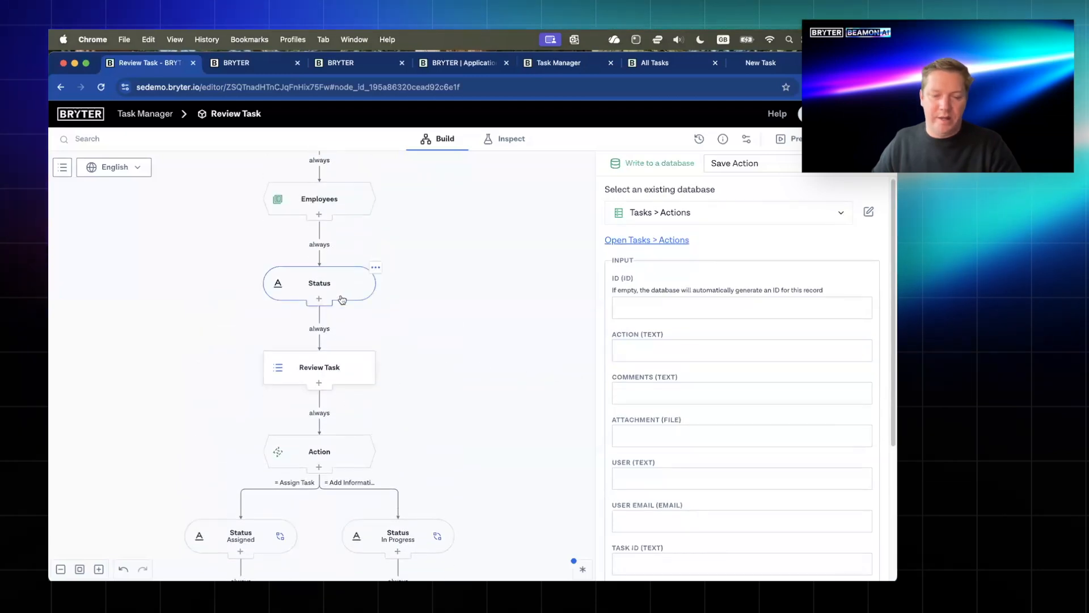
pyautogui.press('super+d')
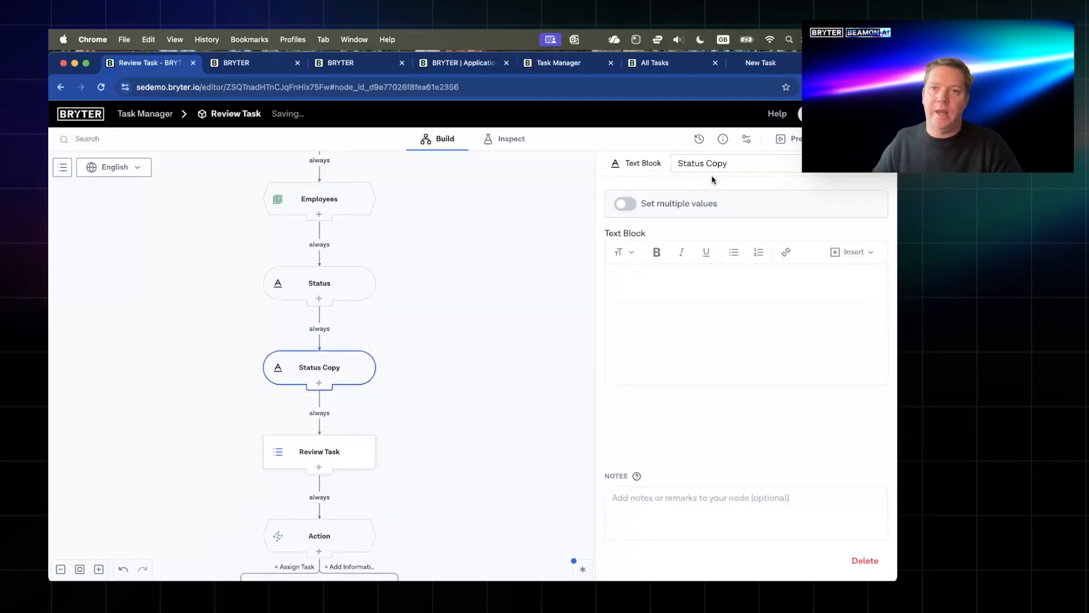
pyautogui.tripleClick(719, 171)
pyautogui.write('Action')
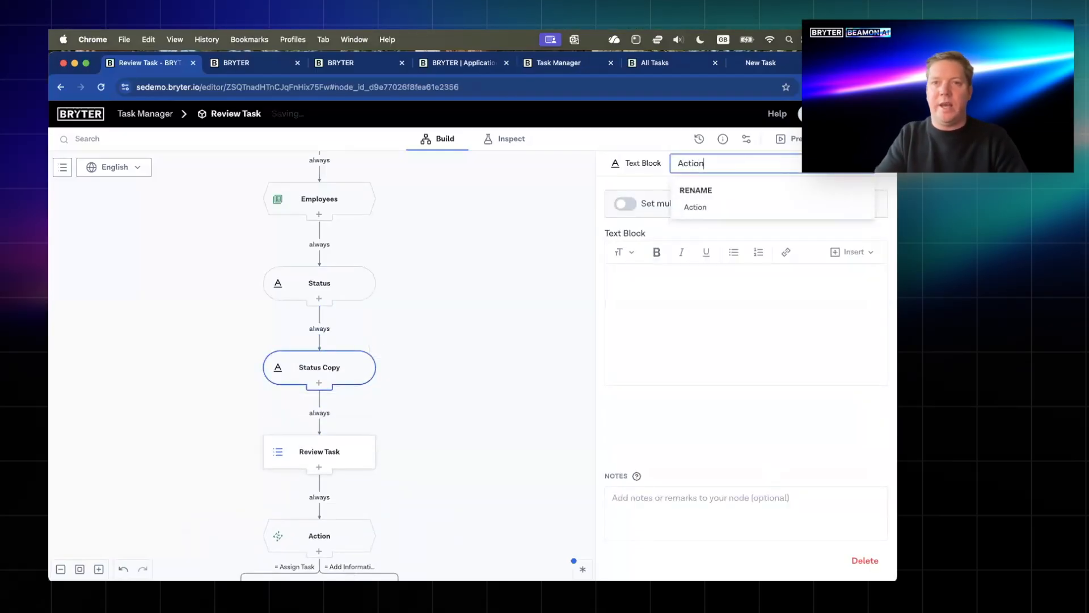
pyautogui.press('Return')
# - Paste the Action text block after the In Progress status as an override of Action with the text "Added Information"
pyautogui.scroll(-10, 338, 253)
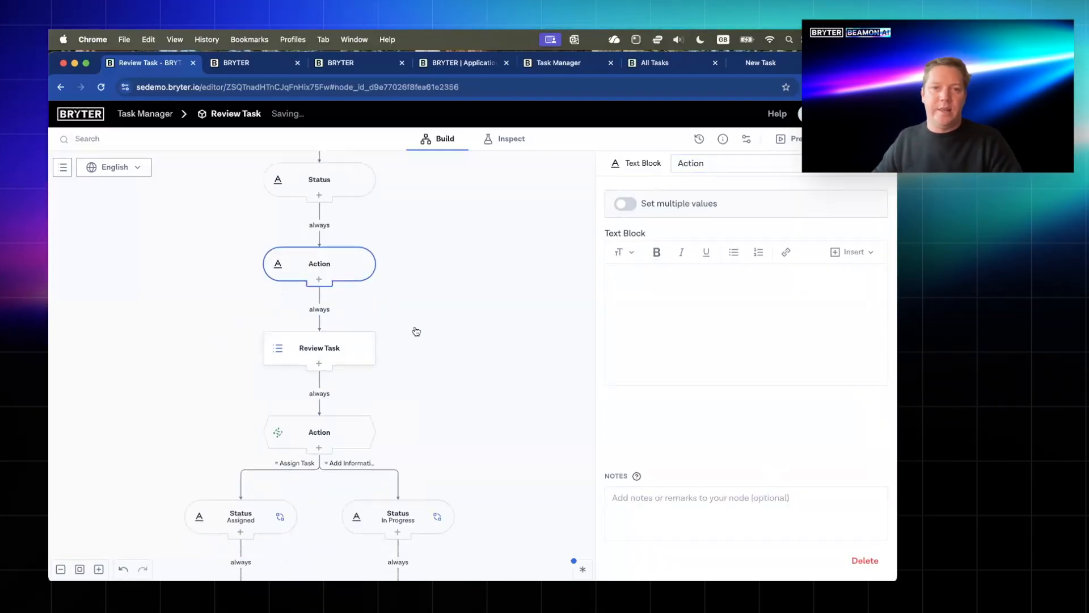
pyautogui.click(397, 357)
pyautogui.press('super+v')
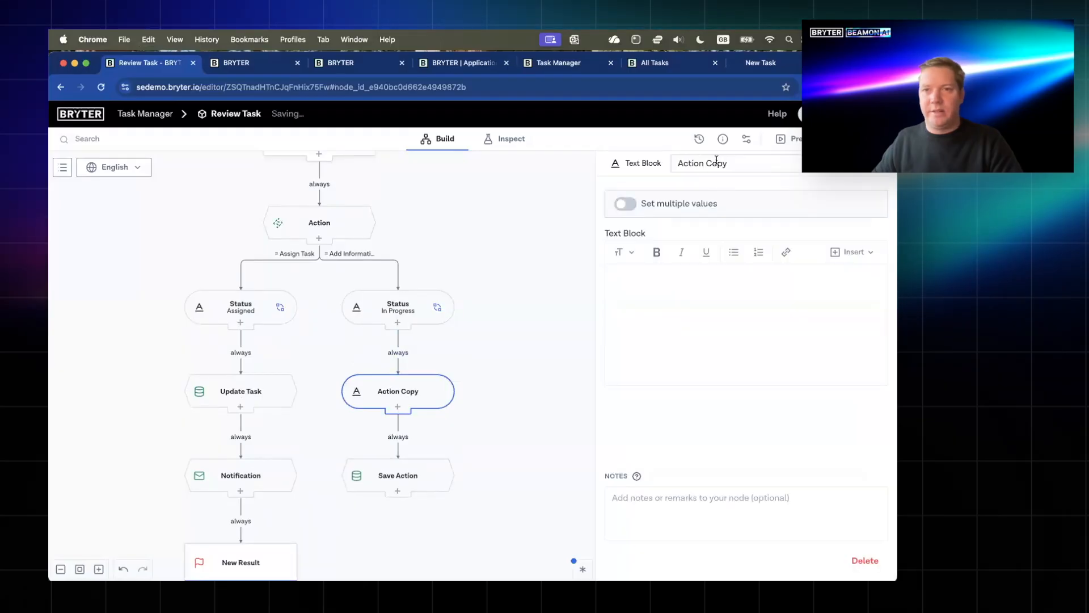
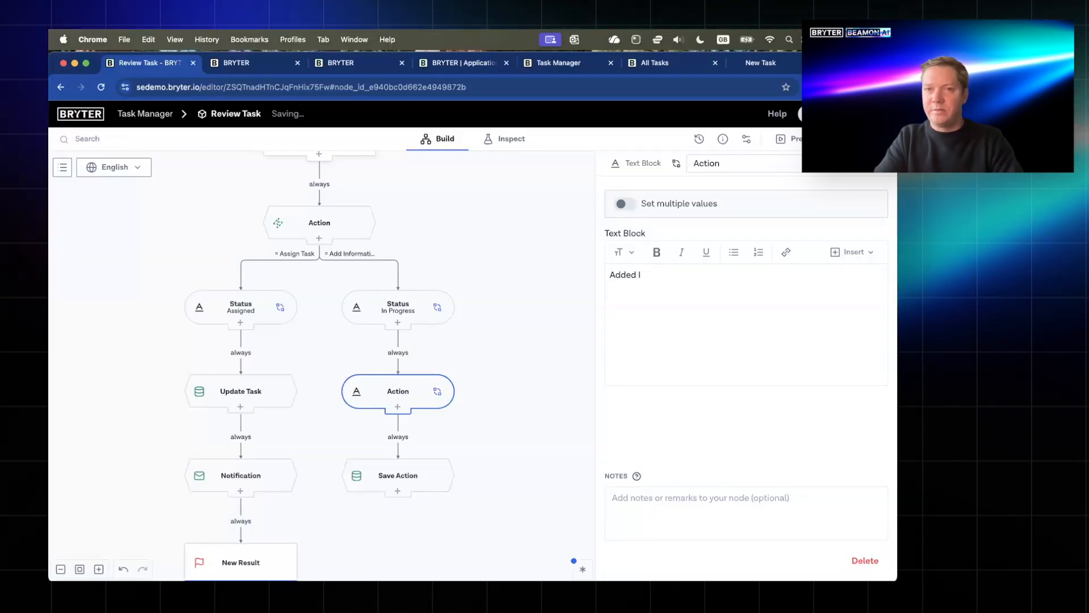
# - Paste a copy of the Action override after the Assigned status and set its text to "Assigned Task"
pyautogui.click(241, 352)
pyautogui.hotkey('ctrl', 'v')
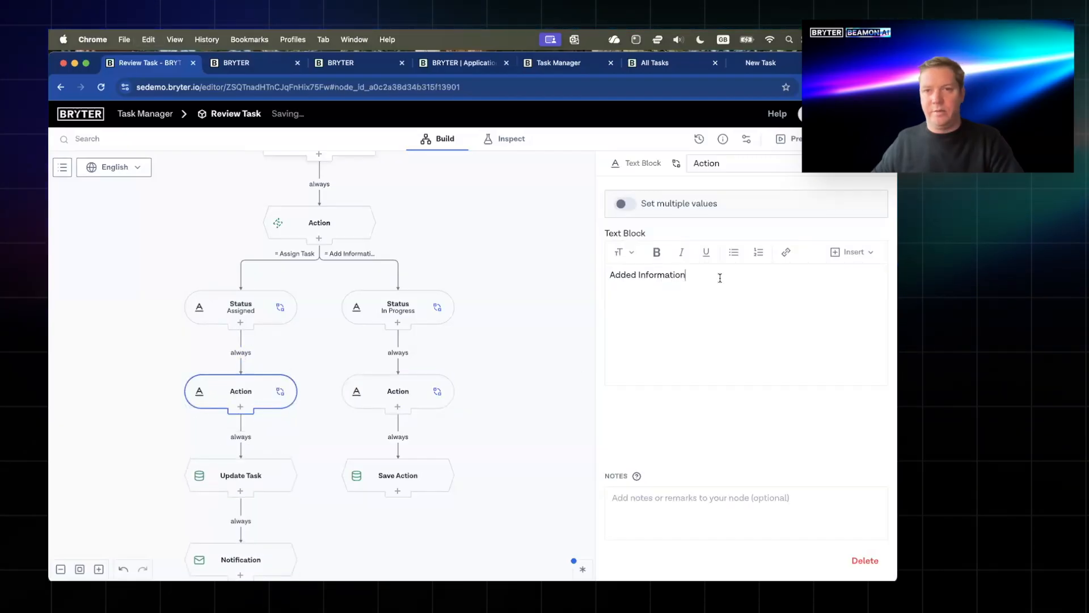
pyautogui.write('Assigned ')
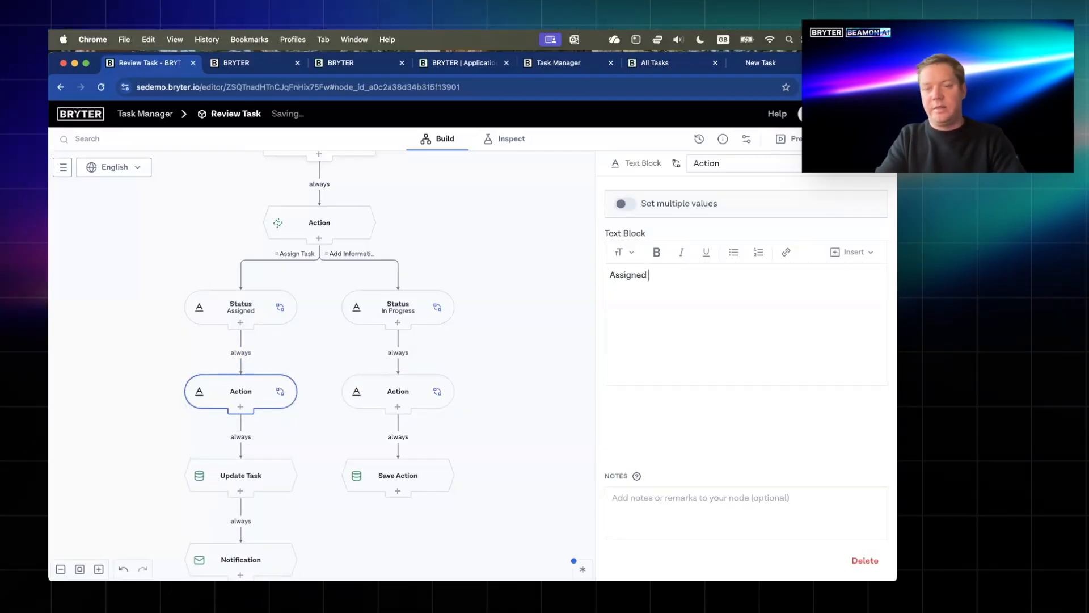
pyautogui.write('Task')
# - Map the Action input of the Save Action node to the Action text block value
pyautogui.scroll(-3, 482, 376)
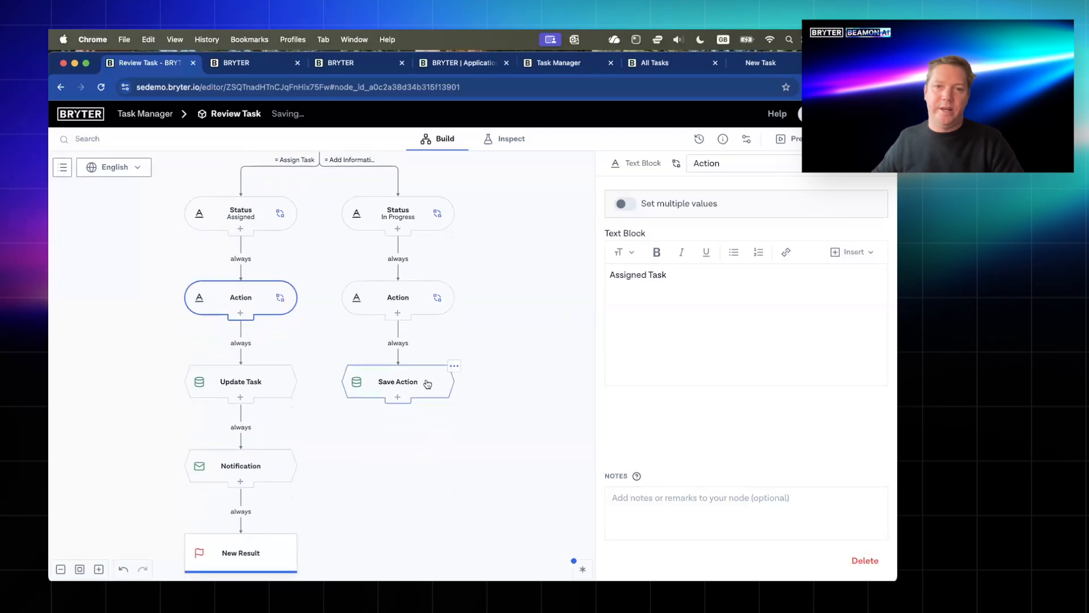
pyautogui.click(423, 381)
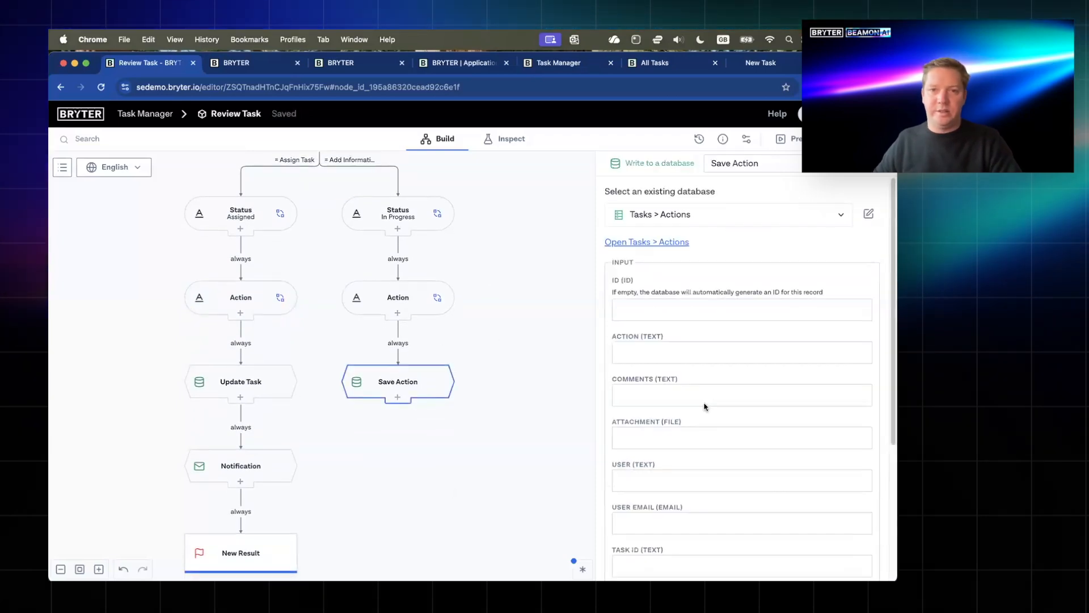
pyautogui.scroll(-2, 705, 406)
pyautogui.scroll(2, 430, 310)
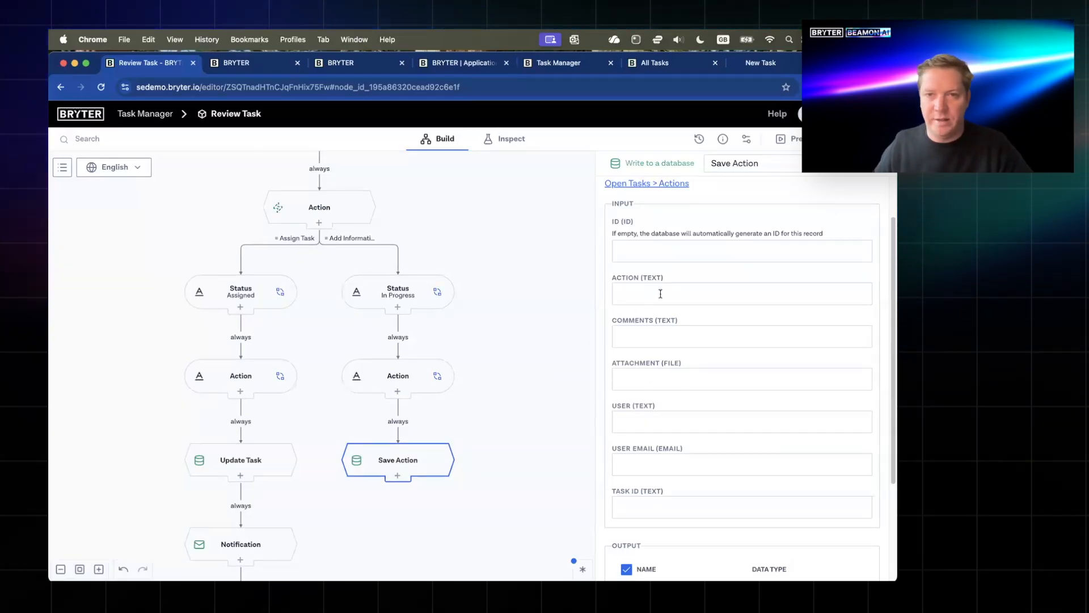
pyautogui.click(627, 293)
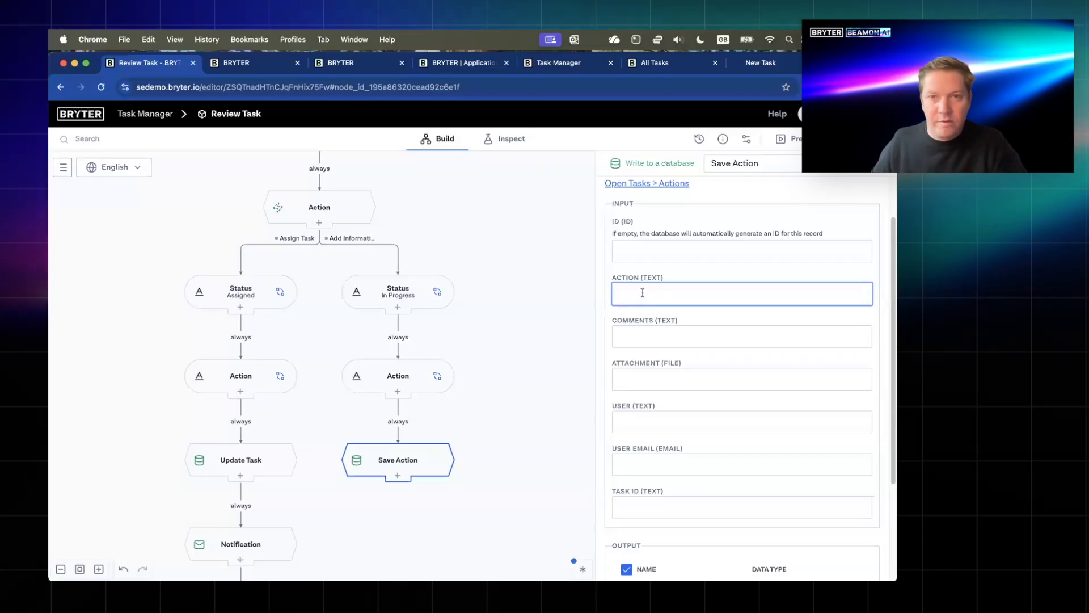
pyautogui.click(653, 400)
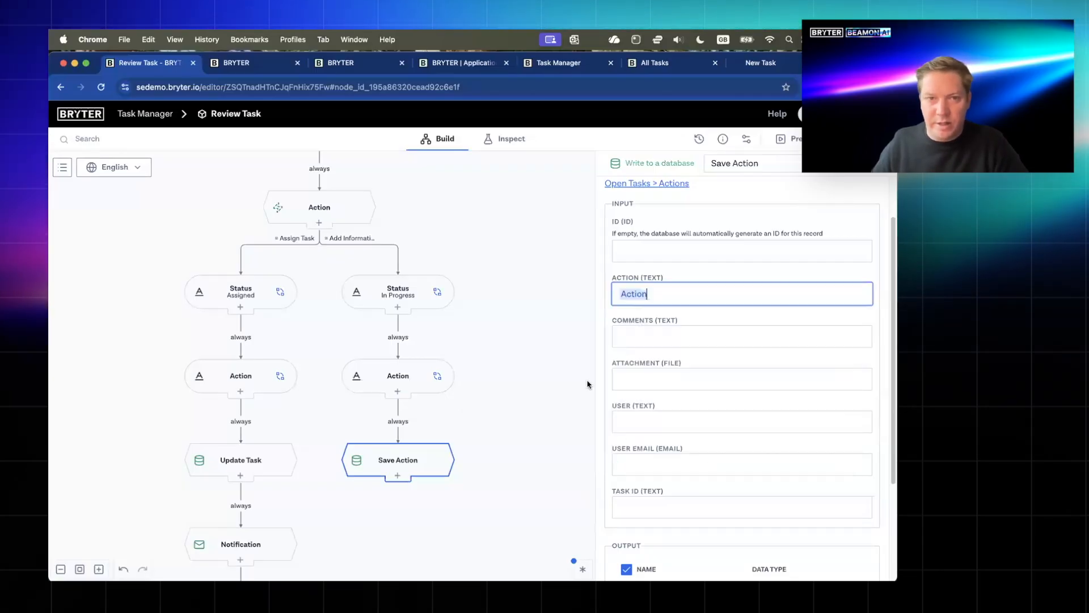
# - Check the In Progress branch's Action text, and map Save Action's Comments input to Add Comments from Review Task
pyautogui.click(409, 382)
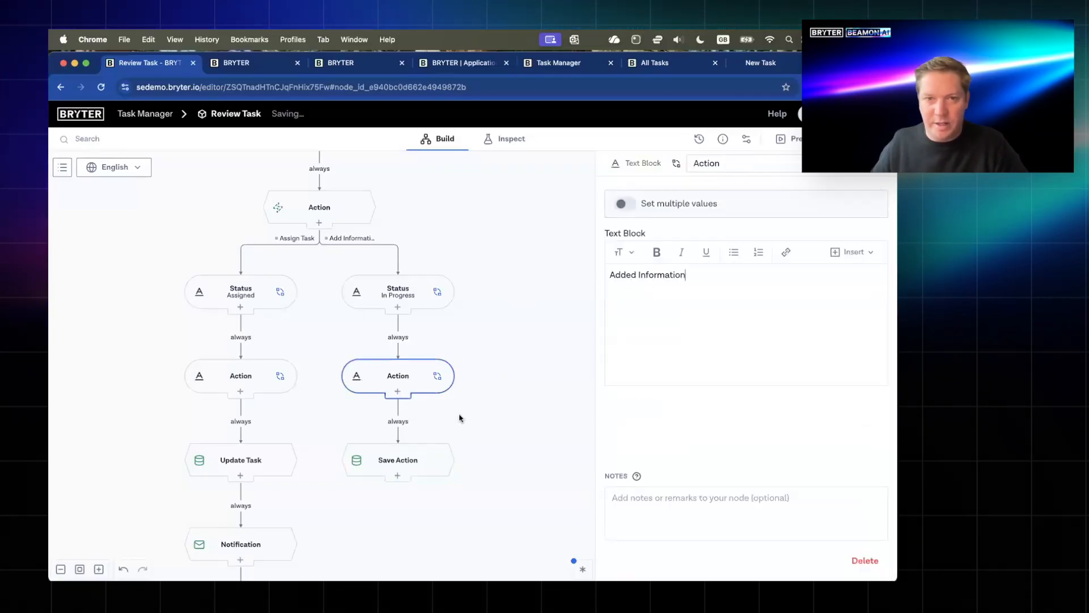
pyautogui.click(410, 458)
pyautogui.click(681, 392)
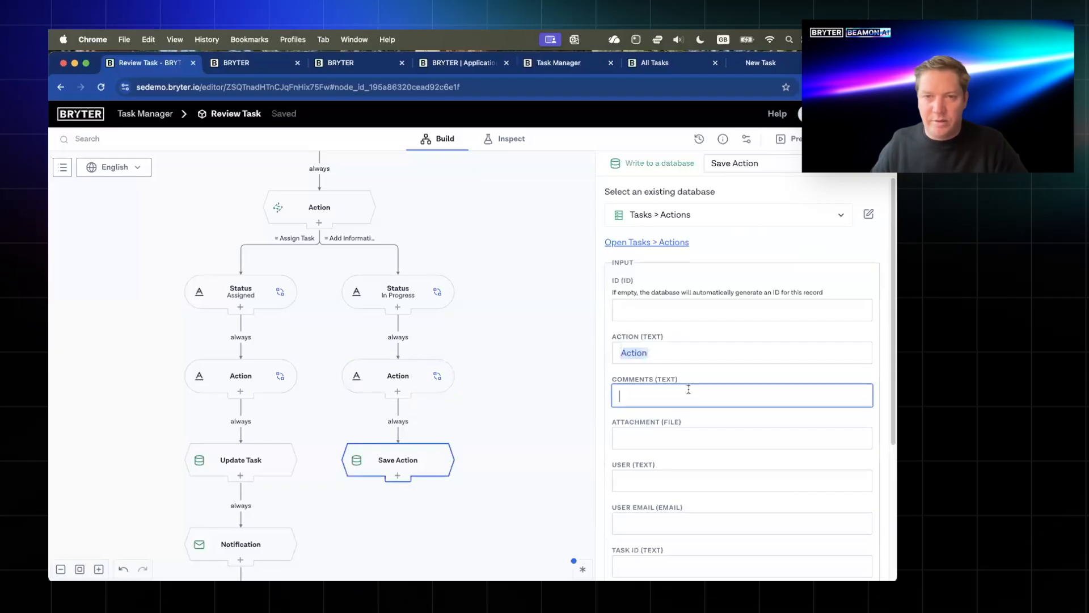
pyautogui.write('@')
pyautogui.click(650, 477)
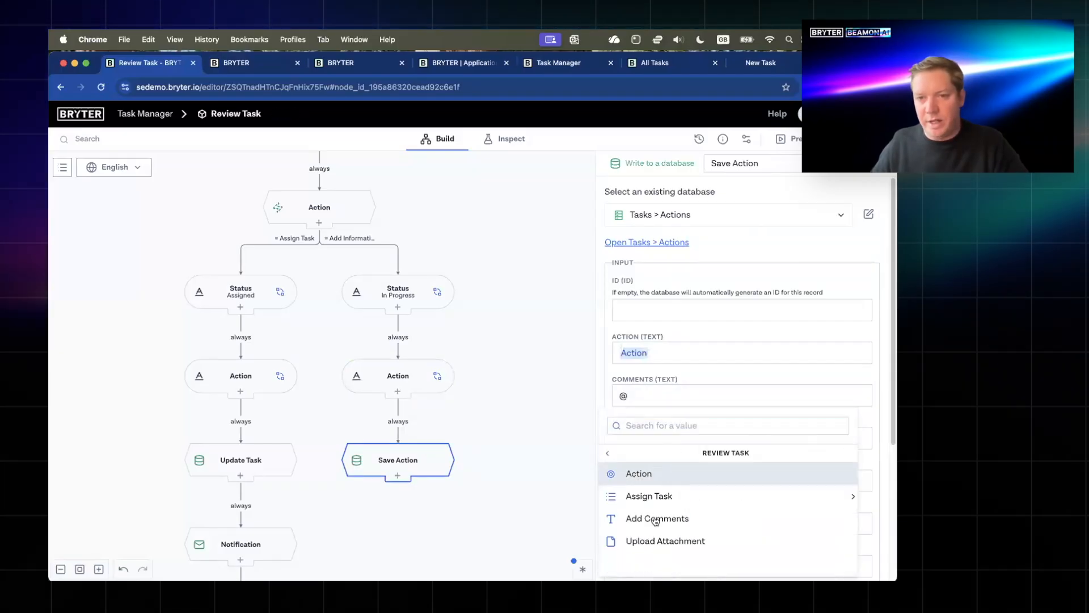
pyautogui.click(650, 521)
# - Map Save Action's Attachment input to Upload Attachment from Review Task
pyautogui.click(656, 436)
pyautogui.write('@')
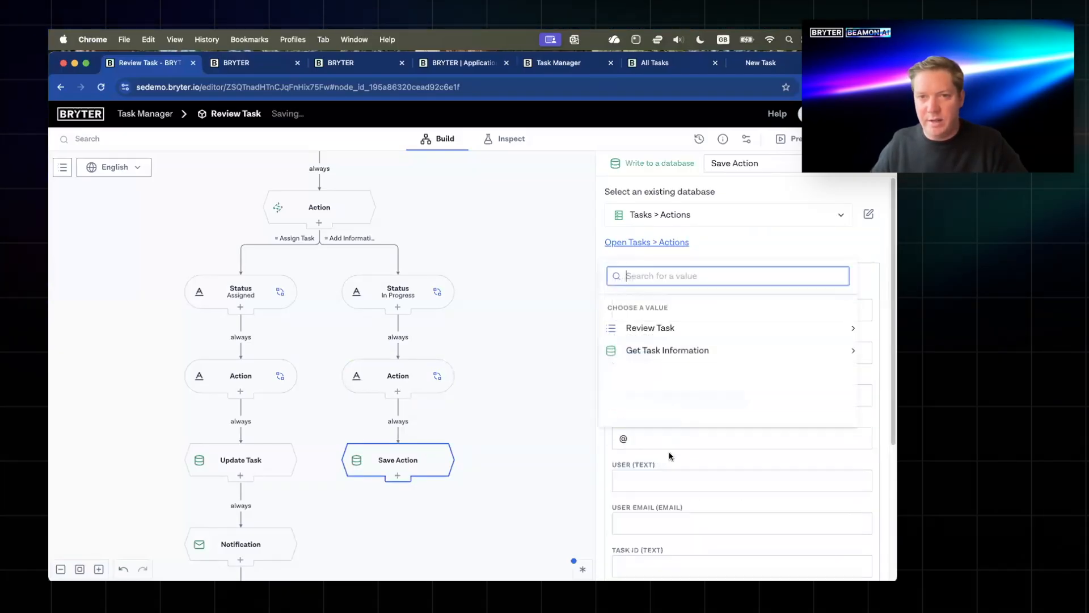
pyautogui.click(679, 329)
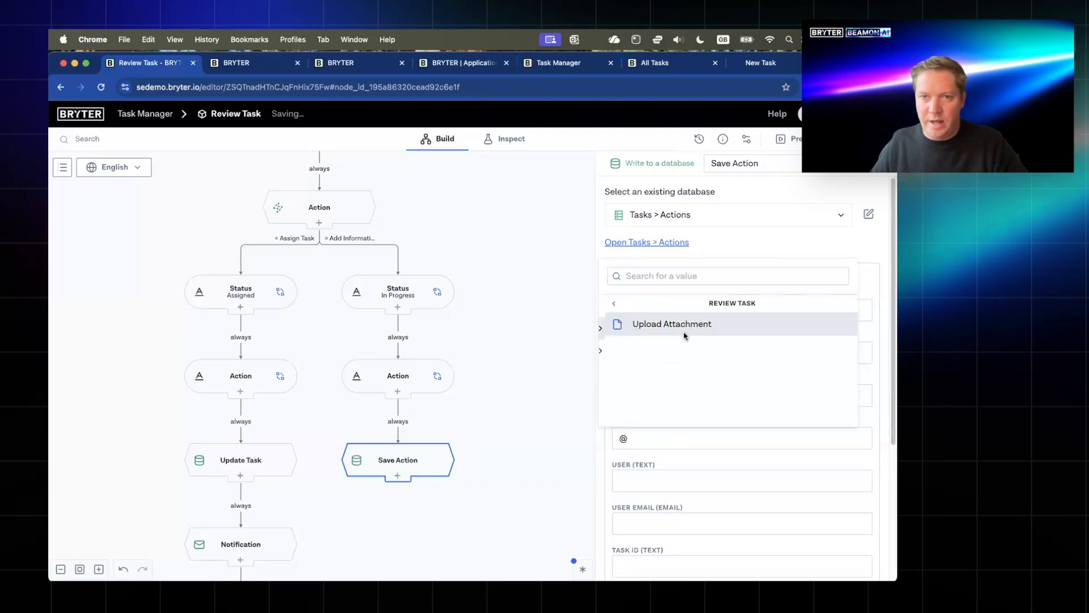
pyautogui.click(684, 324)
# - Map Save Action's User input to User > Full name and its User Email input to User > Email
pyautogui.click(684, 384)
pyautogui.write('@')
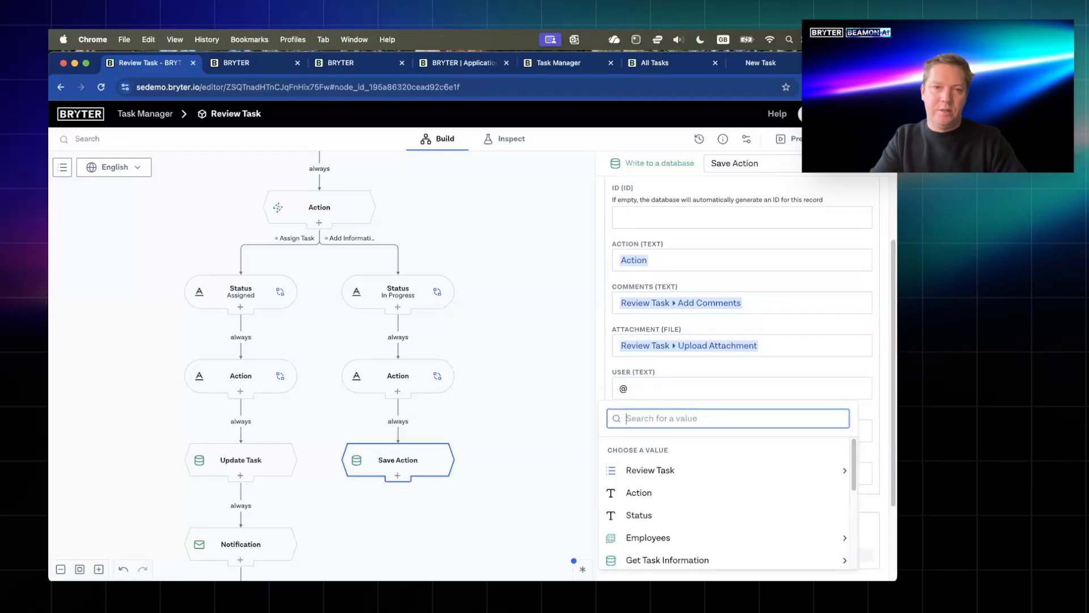
pyautogui.write('user')
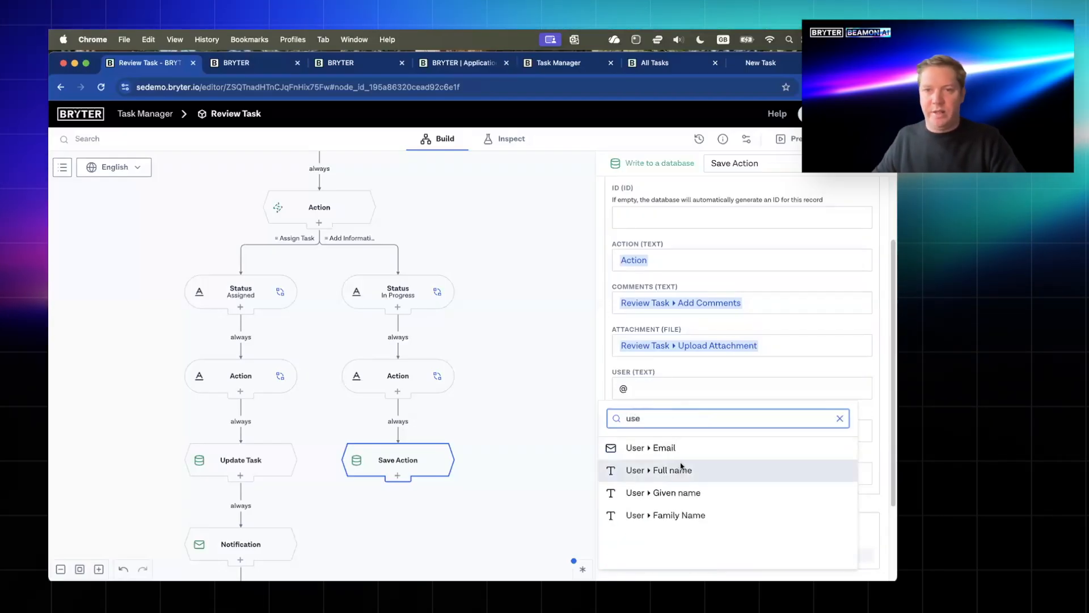
pyautogui.click(684, 469)
pyautogui.click(713, 430)
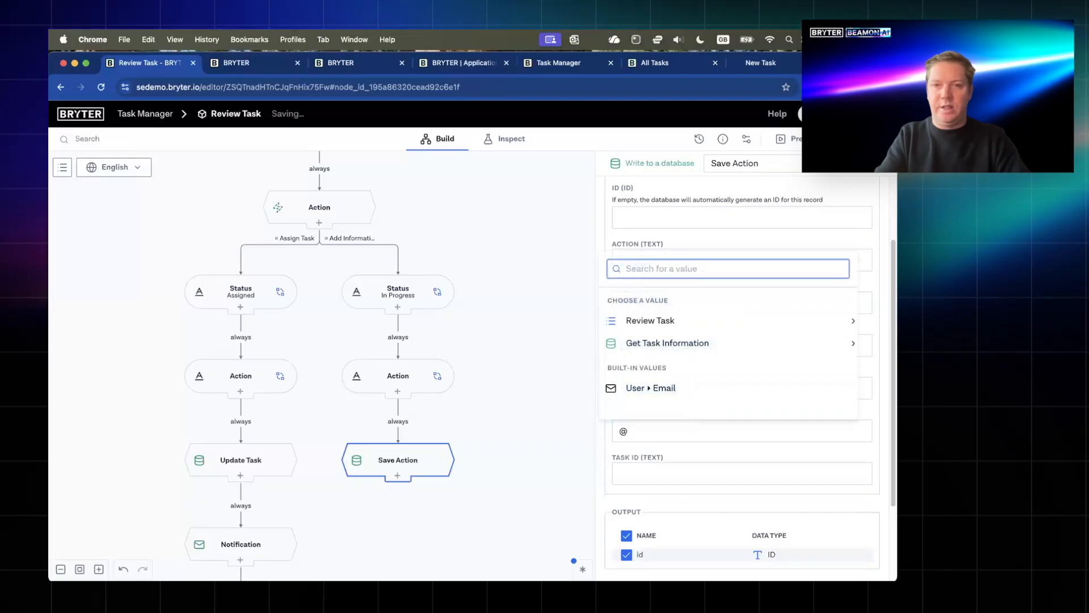
pyautogui.write('user')
pyautogui.click(672, 299)
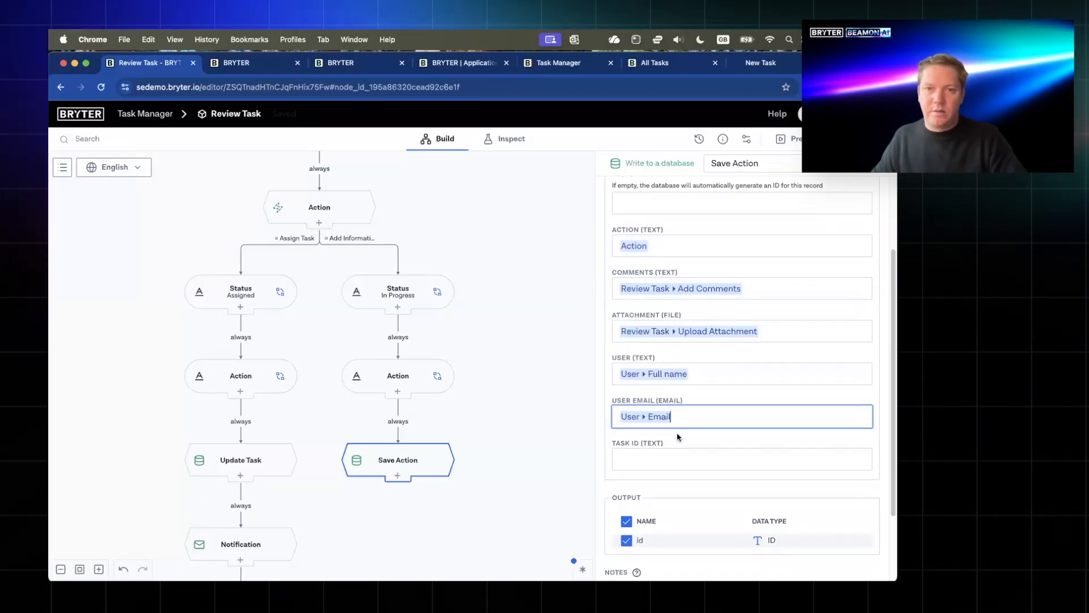
# - Map Save Action's Task ID input to the id from the start parameters
pyautogui.click(674, 452)
pyautogui.write('@')
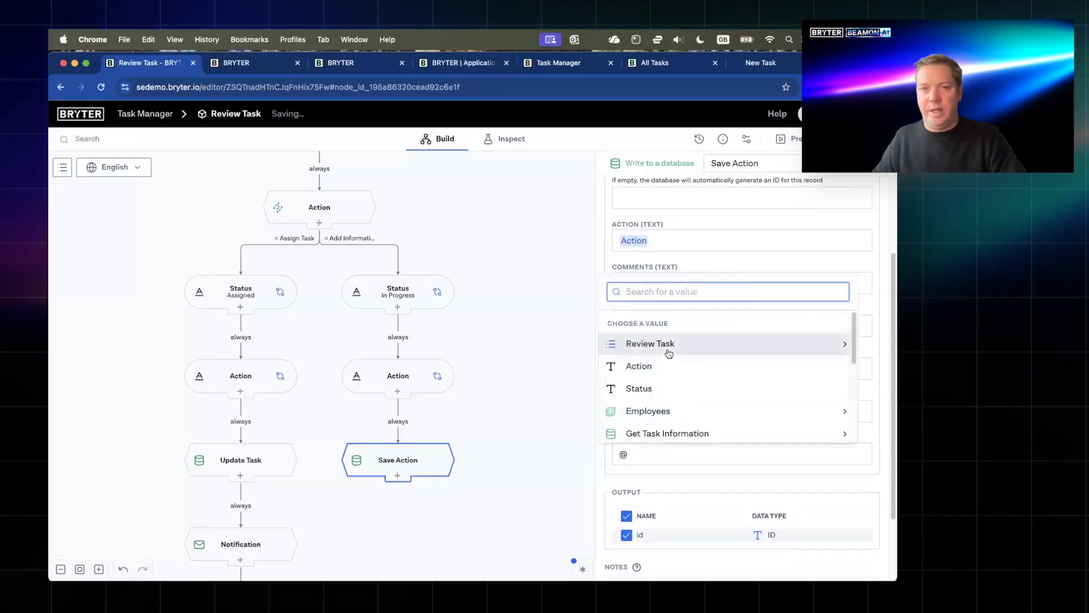
pyautogui.scroll(-3, 665, 393)
pyautogui.click(761, 359)
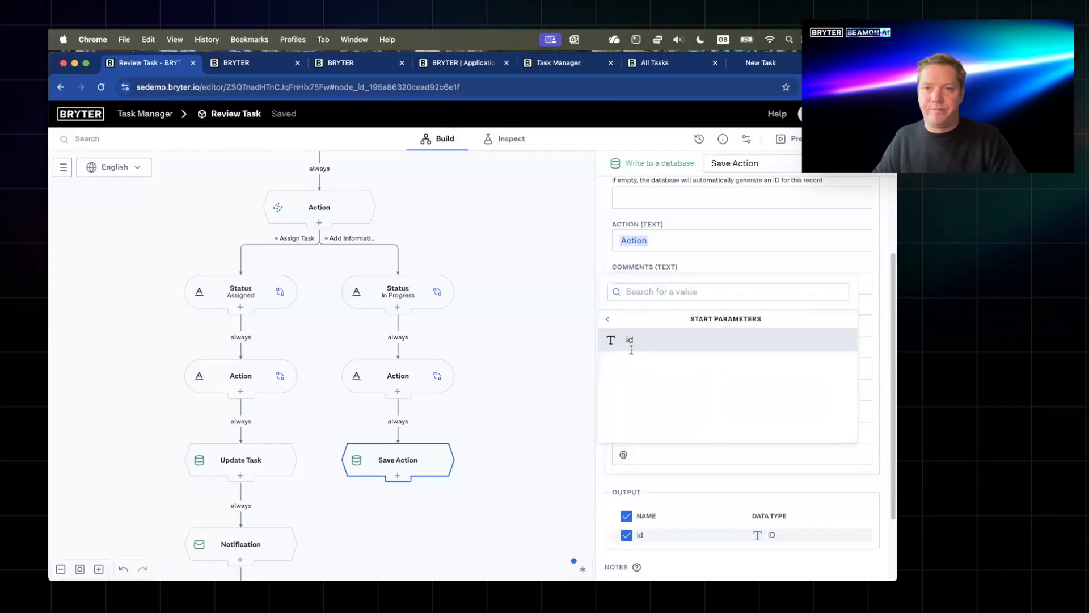
pyautogui.click(641, 341)
pyautogui.scroll(2, 644, 434)
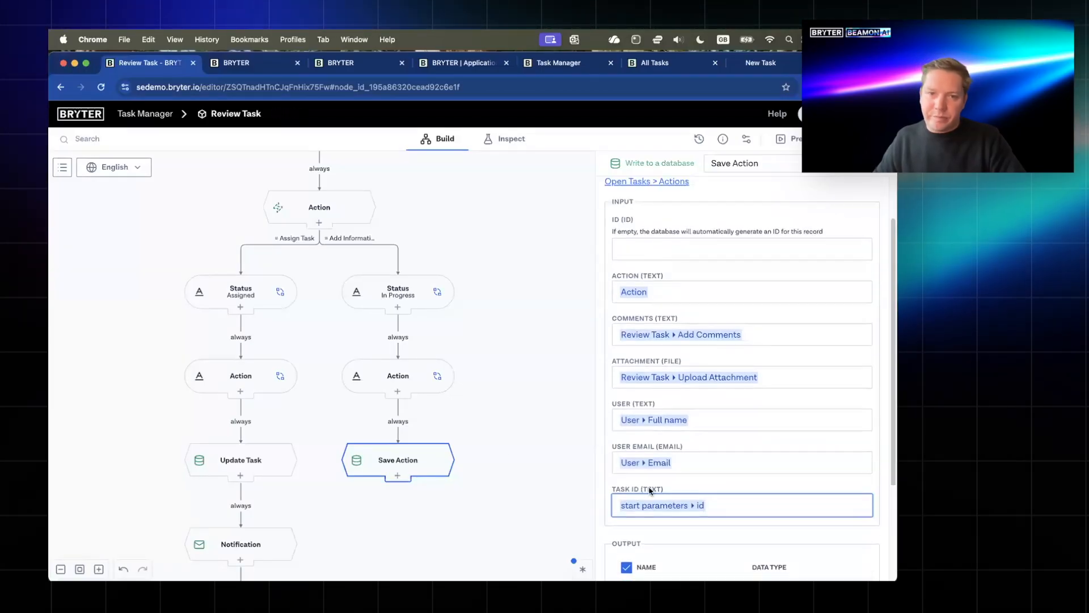
# - Paste a copy of the New Result node after Save Action in the Add Information branch
pyautogui.scroll(-3, 421, 442)
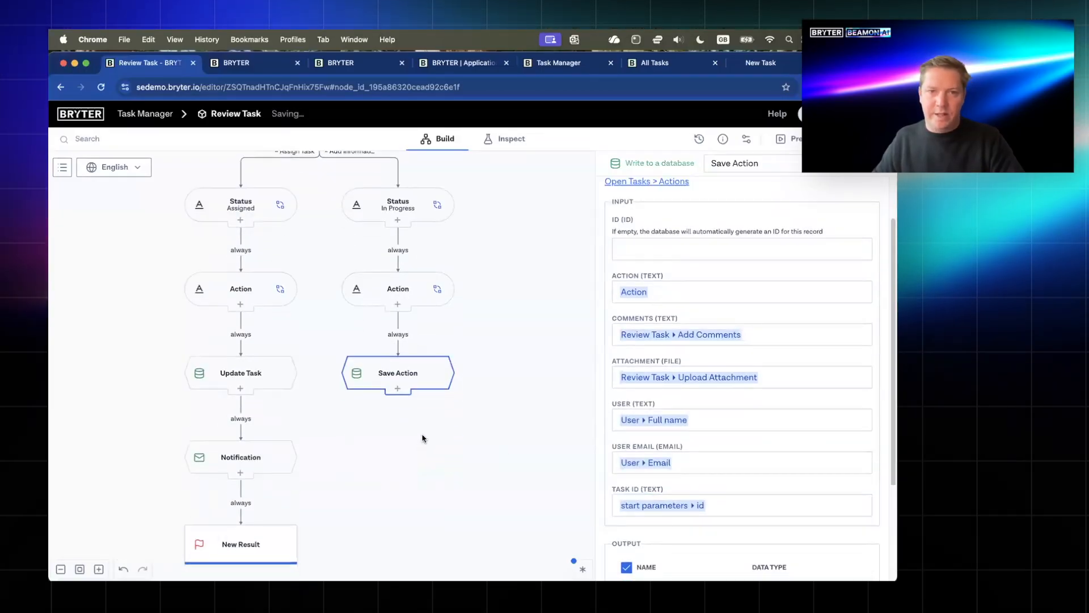
pyautogui.scroll(1, 434, 250)
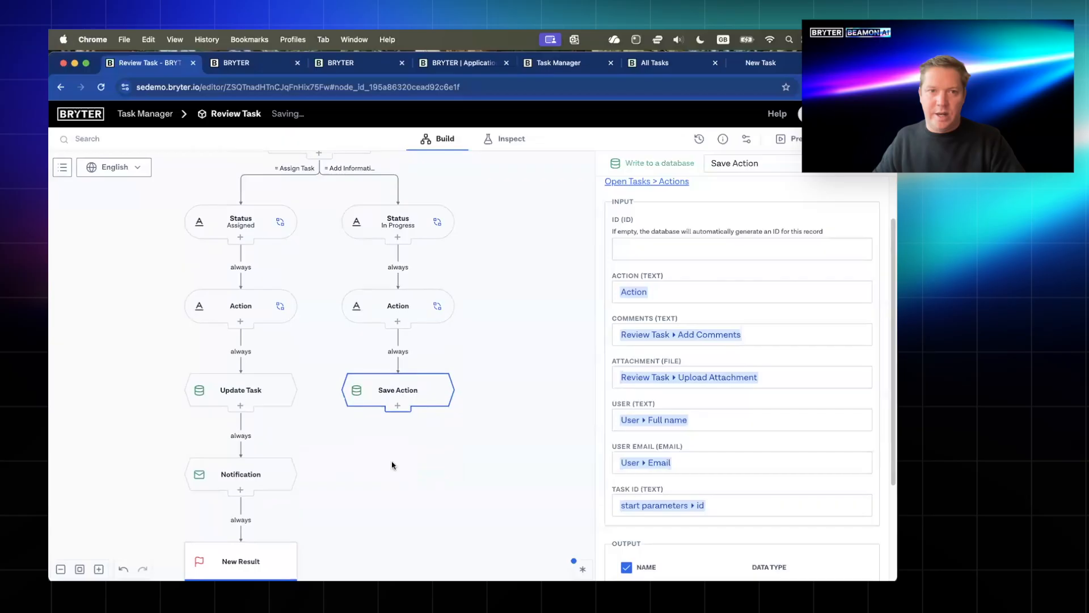
pyautogui.click(260, 561)
pyautogui.press('super+c')
pyautogui.click(418, 385)
pyautogui.press('super+v')
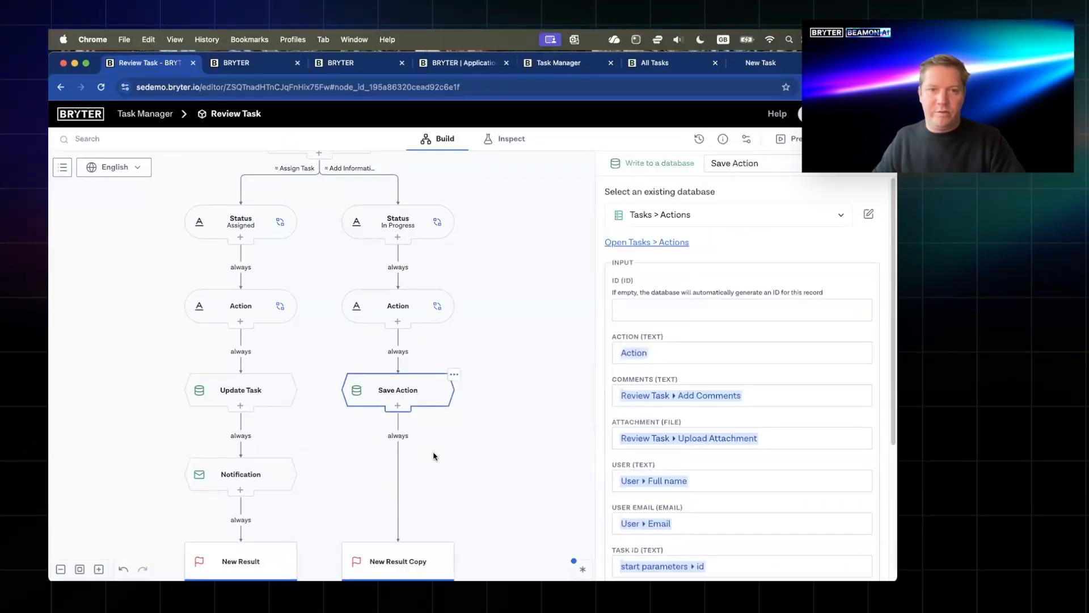
# - Replace the heading of the copied result node with "Information Added"
pyautogui.click(391, 561)
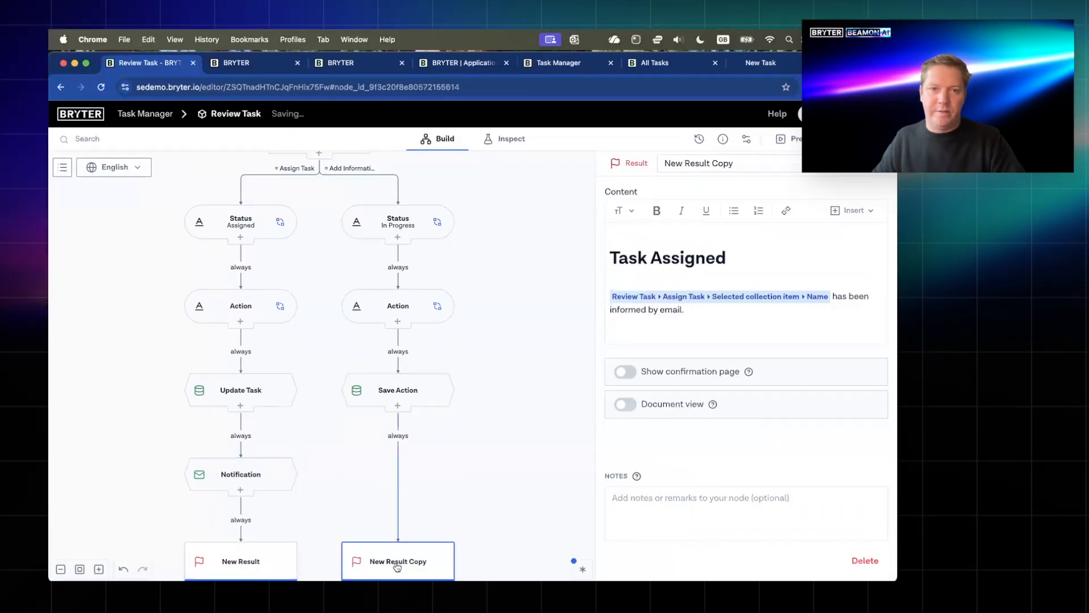
pyautogui.doubleClick(668, 256)
pyautogui.tripleClick(668, 256)
pyautogui.write('Informatio')
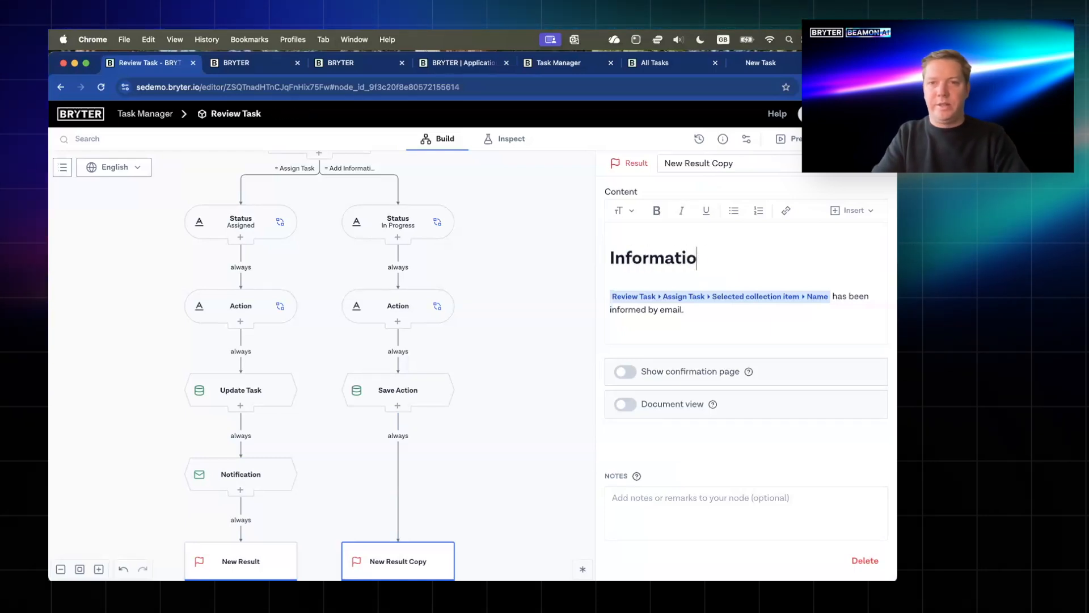
pyautogui.write('n Added')
# - Replace the result's body with "Thank you. The information has been added to task" plus the Get Task Information > Name value in single quotes
pyautogui.moveTo(686, 310); pyautogui.dragTo(595, 290)
pyautogui.write('Th')
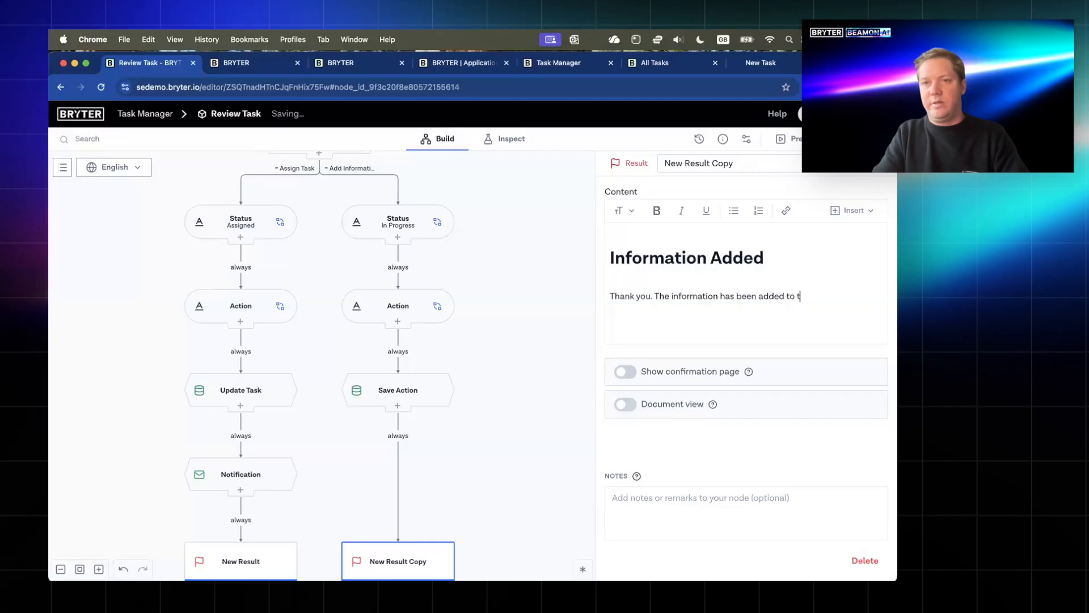
pyautogui.write("ask '@")
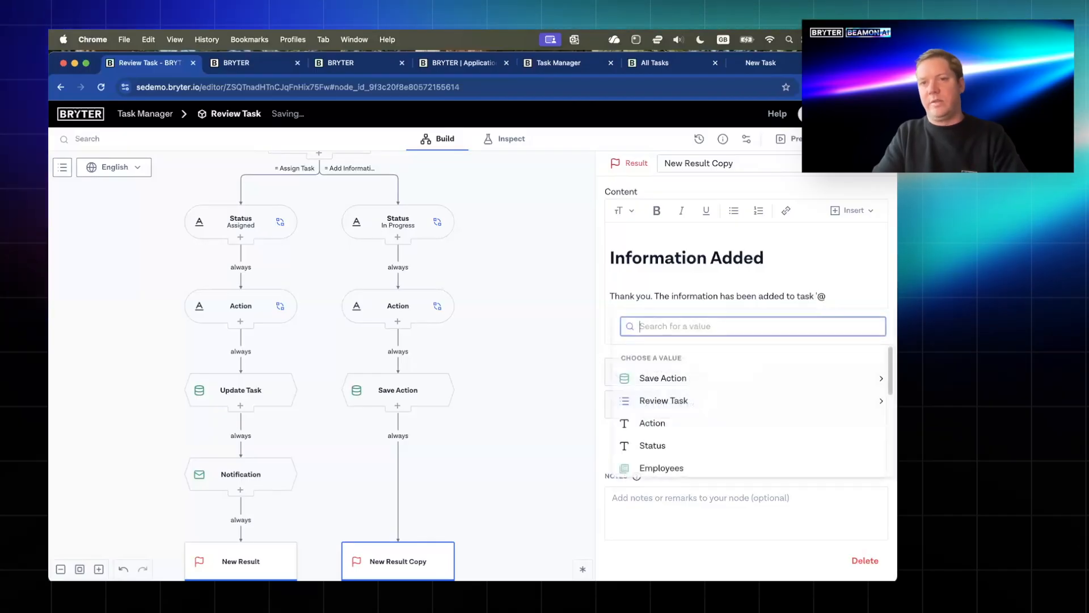
pyautogui.write('name')
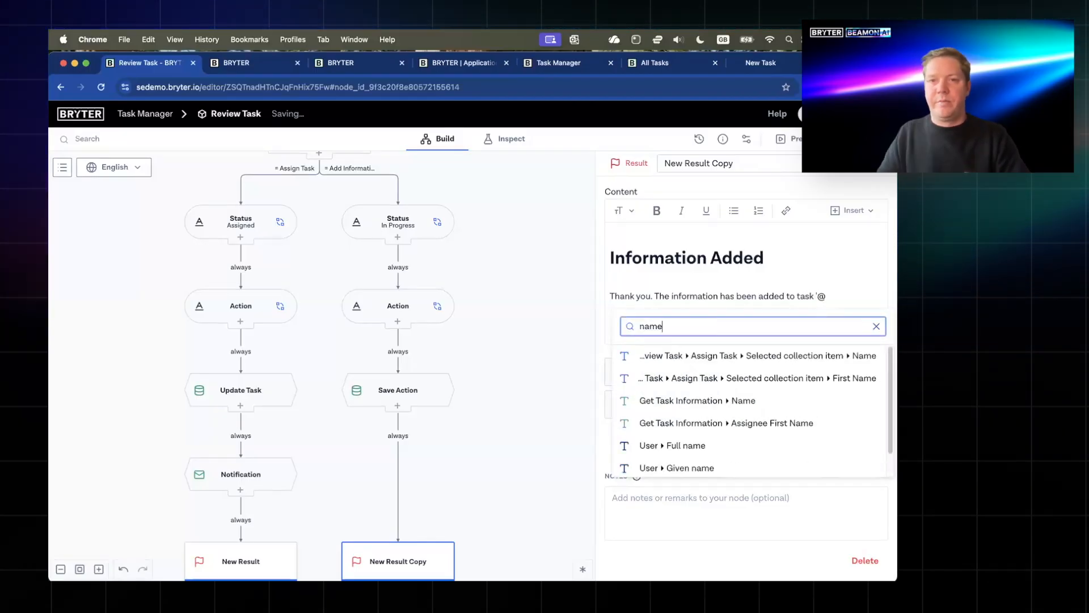
pyautogui.click(740, 402)
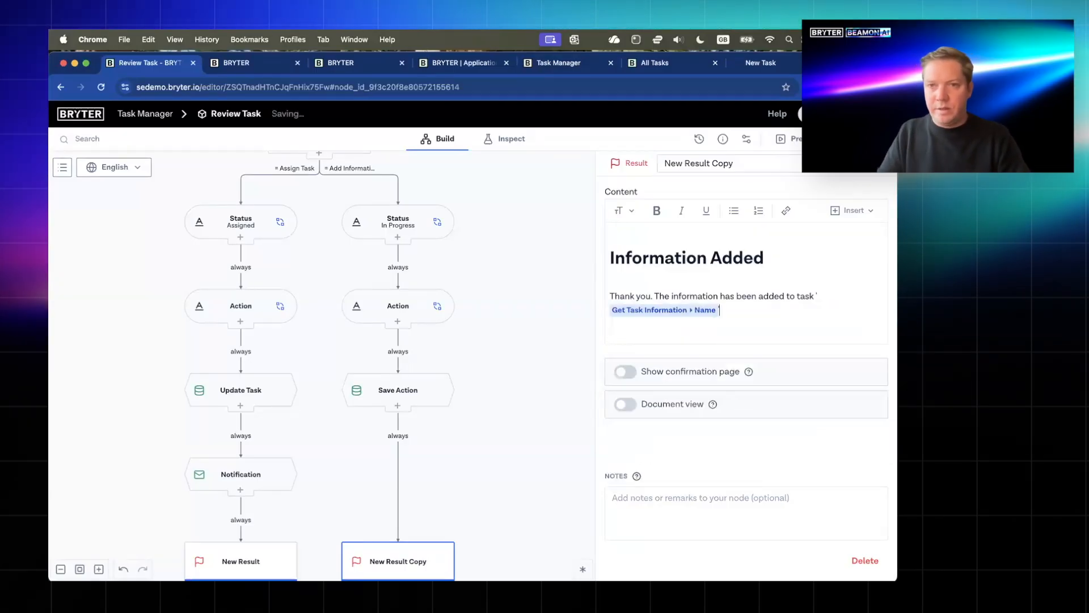
pyautogui.write("'")
# - Insert the User > Given name value after "Thank you" in the Information Added result text
pyautogui.click(650, 296)
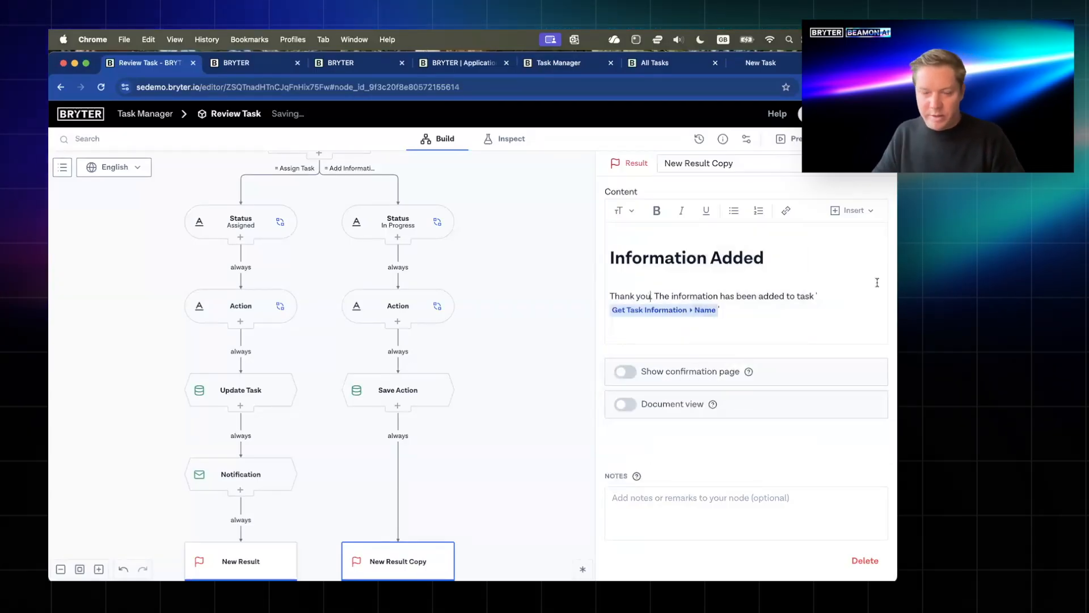
pyautogui.write('@user')
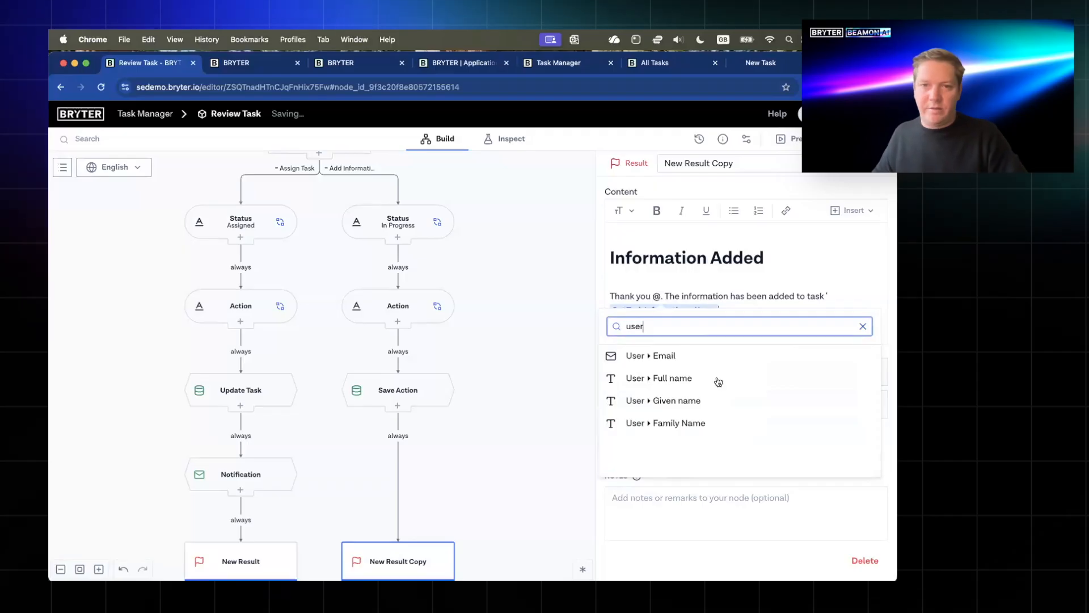
pyautogui.click(715, 398)
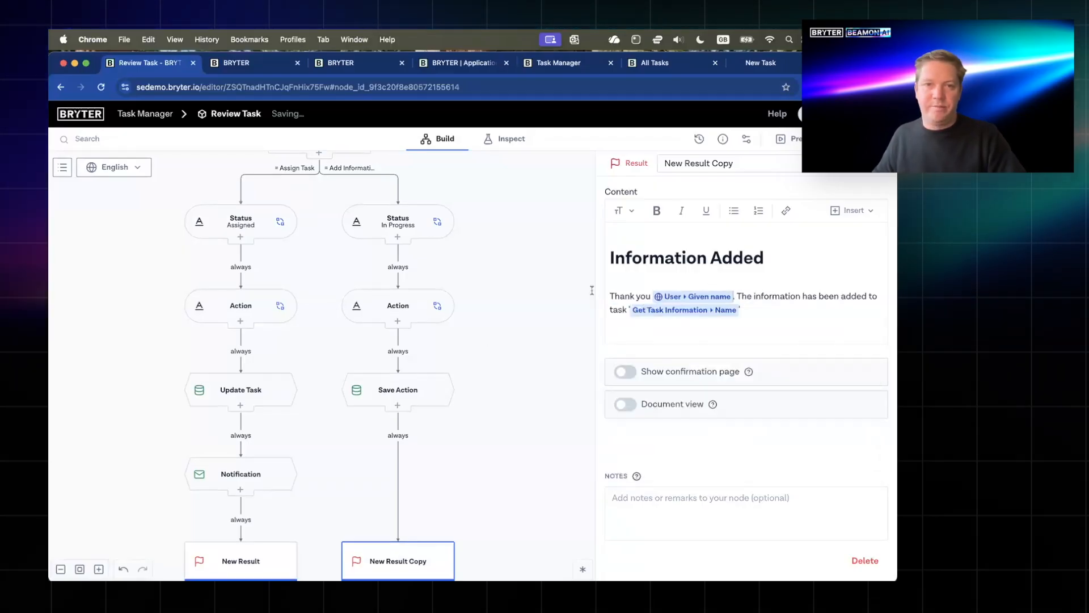
# - Copy the result's heading and rename the New Result Copy node as "Information Added"
pyautogui.tripleClick(665, 257)
pyautogui.press('super+c')
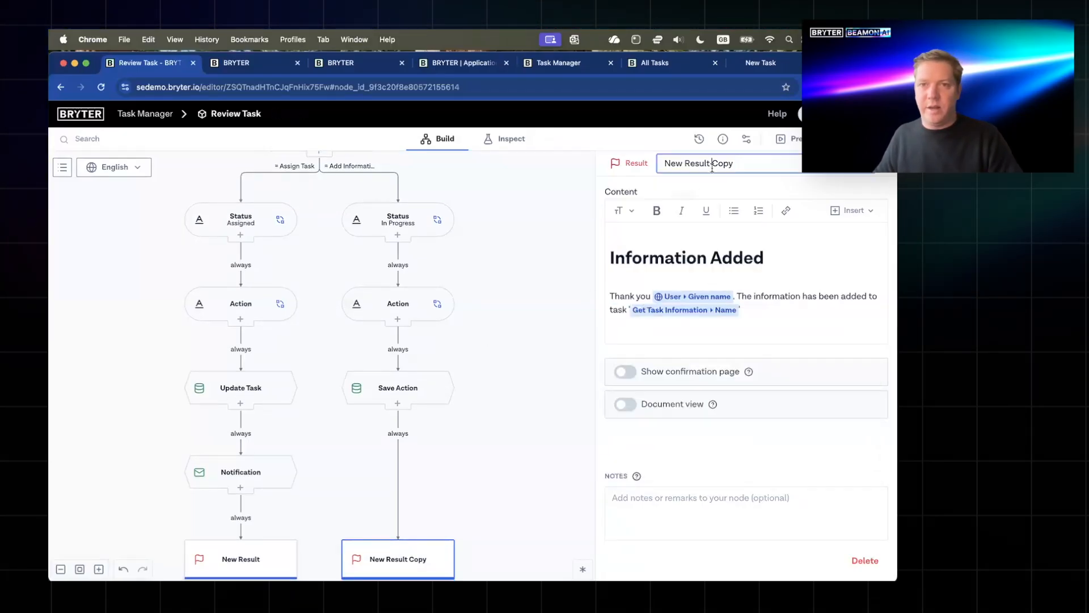
pyautogui.tripleClick(710, 163)
pyautogui.press('super+v')
pyautogui.scroll(-3, 444, 353)
# - Rename the New Result node in the Assign Task branch as "Task Assigned"
pyautogui.click(263, 437)
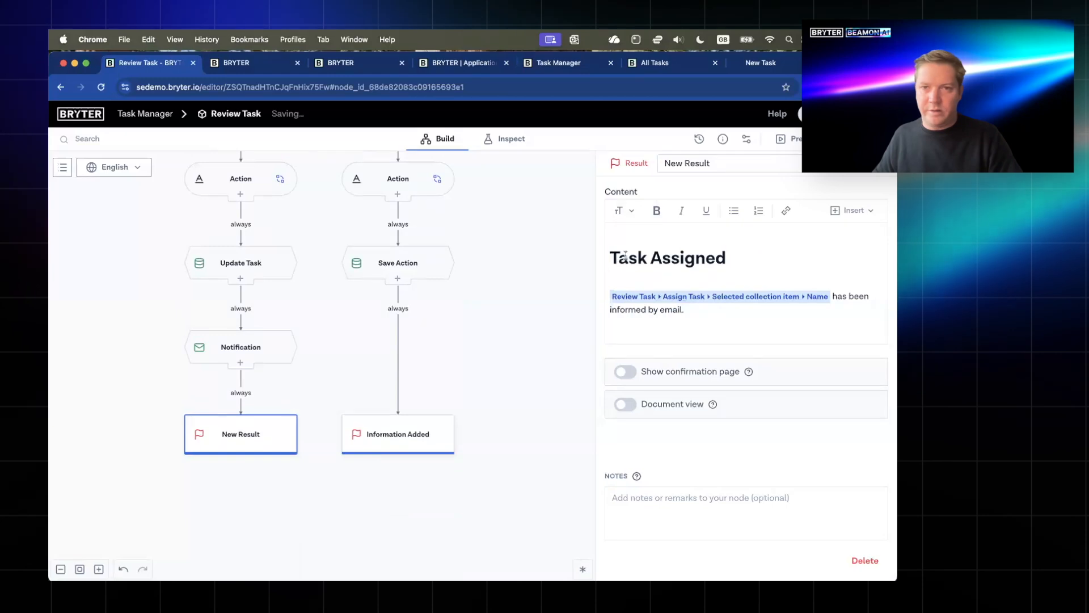
pyautogui.tripleClick(722, 159)
pyautogui.press('super+v')
pyautogui.click(389, 394)
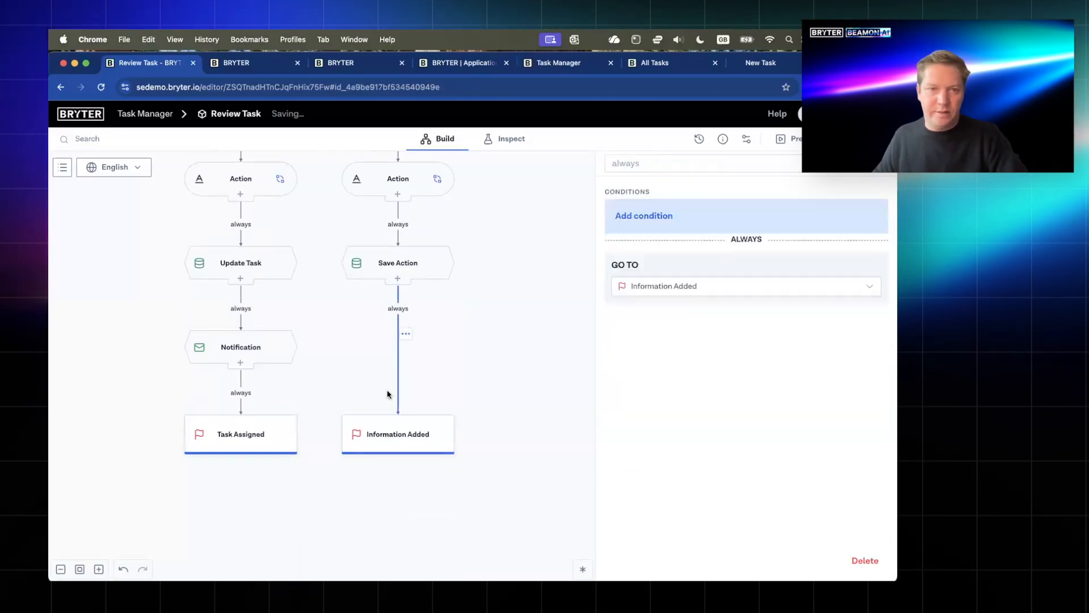
pyautogui.click(274, 443)
pyautogui.click(389, 423)
pyautogui.scroll(4, 397, 397)
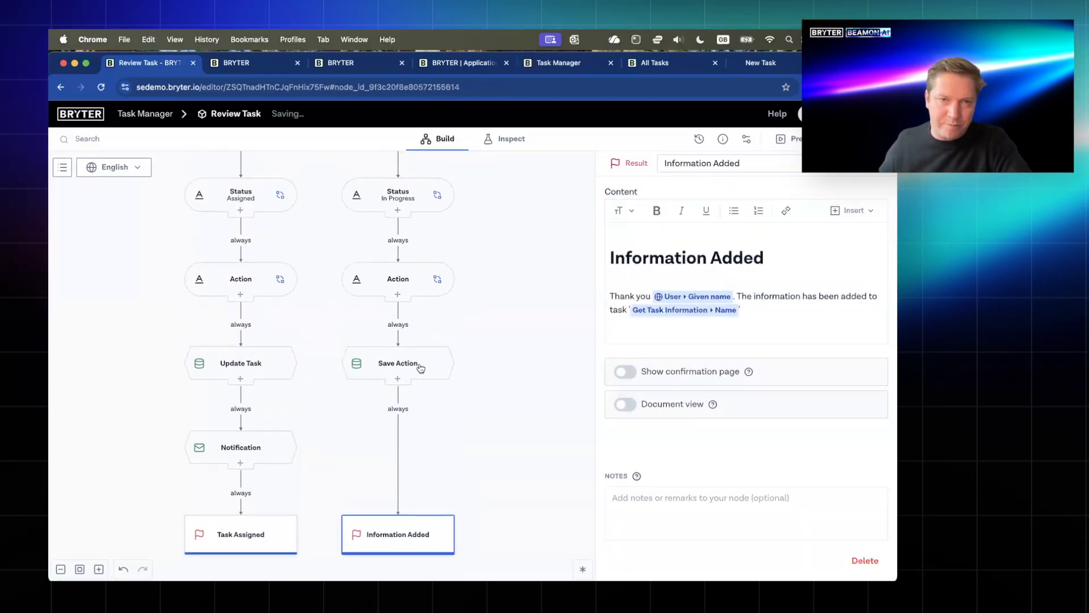
# - Paste a copy of the Save Action node after Update Task and rename the copy as "Save Action"
pyautogui.click(434, 356)
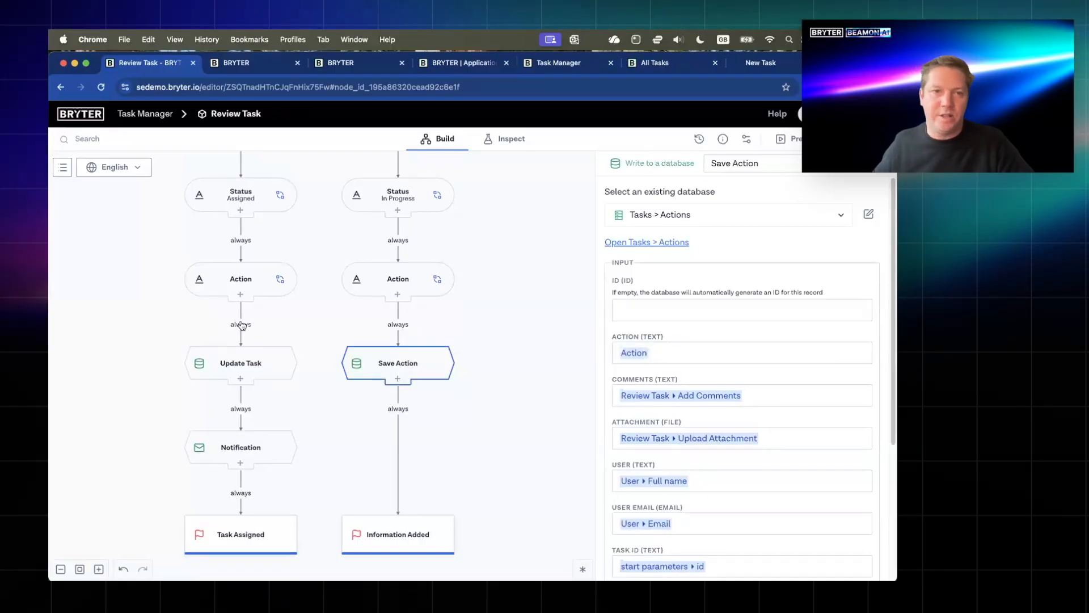
pyautogui.click(241, 409)
pyautogui.hotkey('ctrl', 'v')
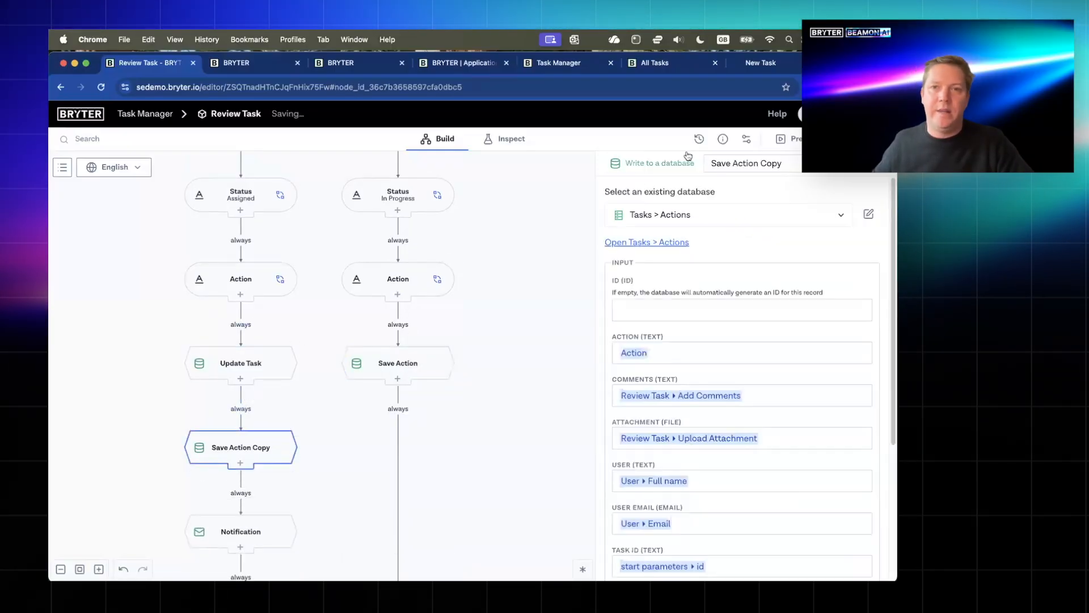
pyautogui.doubleClick(772, 163)
pyautogui.press('BackSpace')
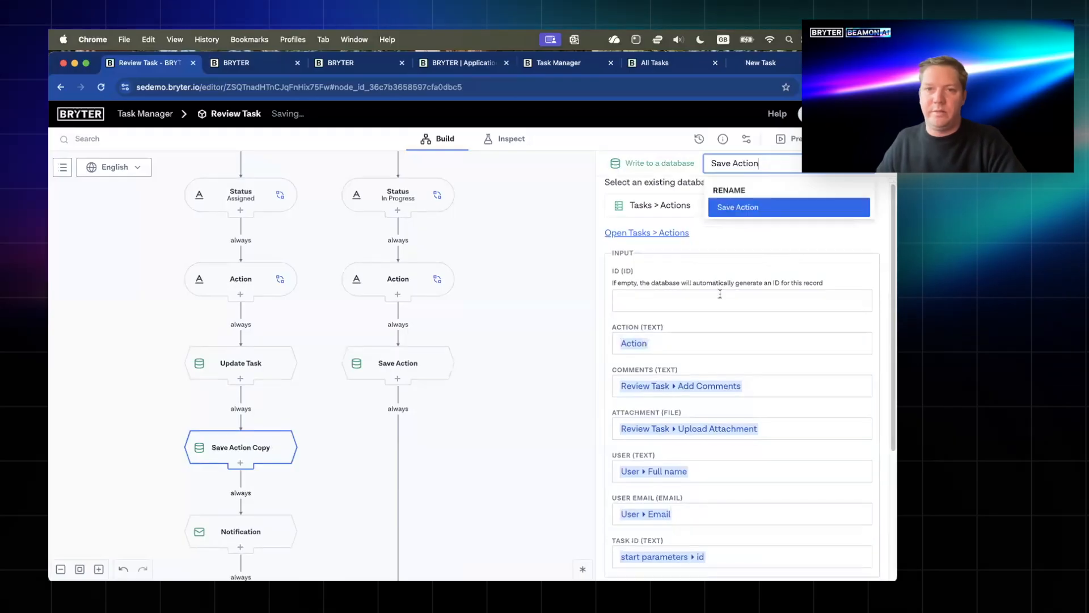
pyautogui.click(659, 310)
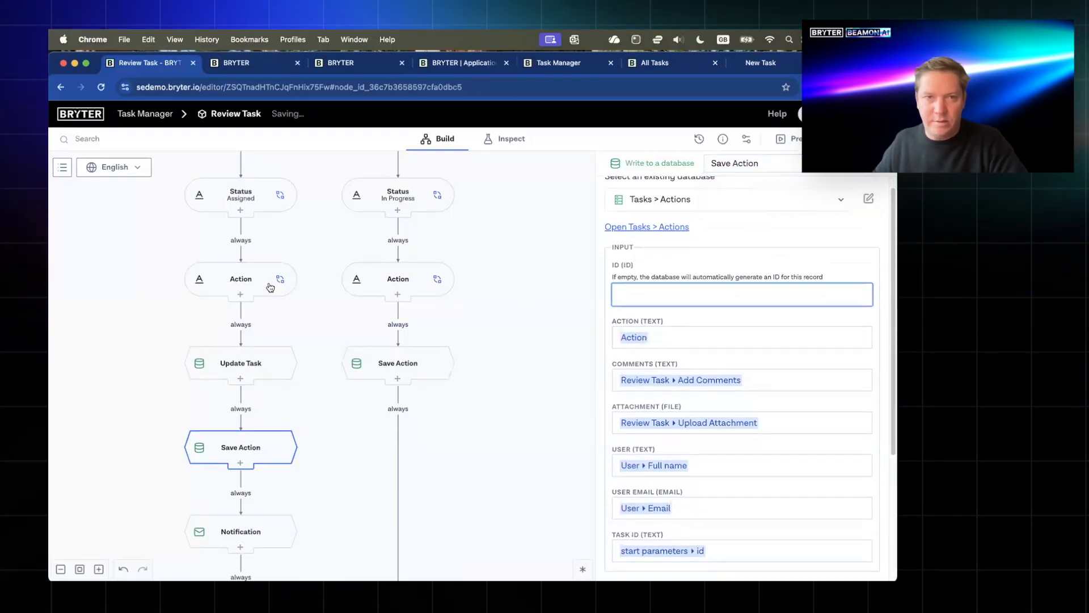
# - Check the Assign Task branch's Action text, and clear the Comments and Attachment inputs of that branch's Save Action
pyautogui.click(240, 280)
pyautogui.click(645, 275)
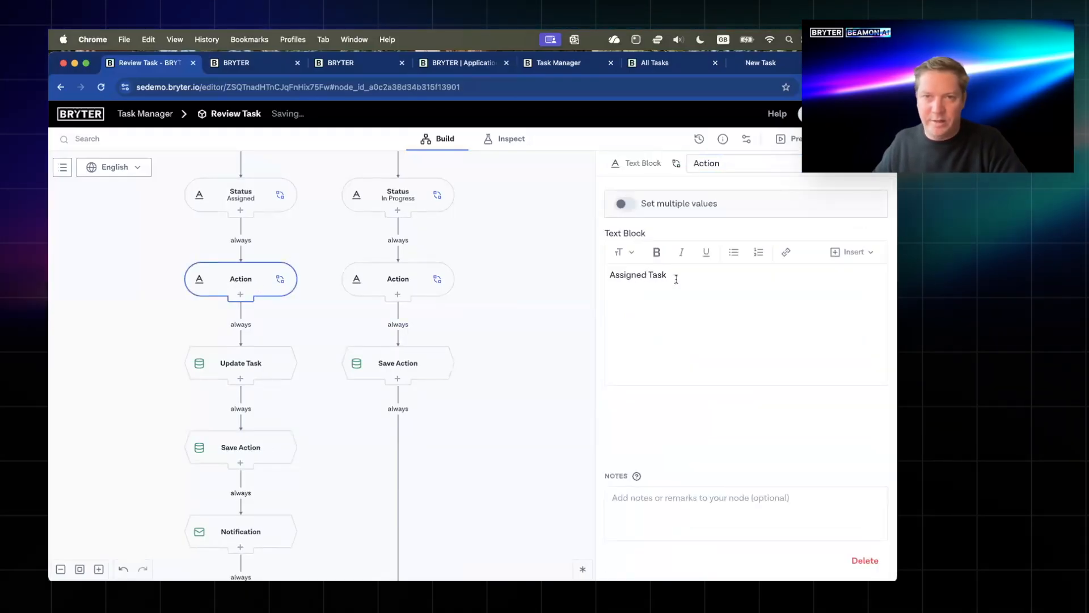
pyautogui.click(262, 446)
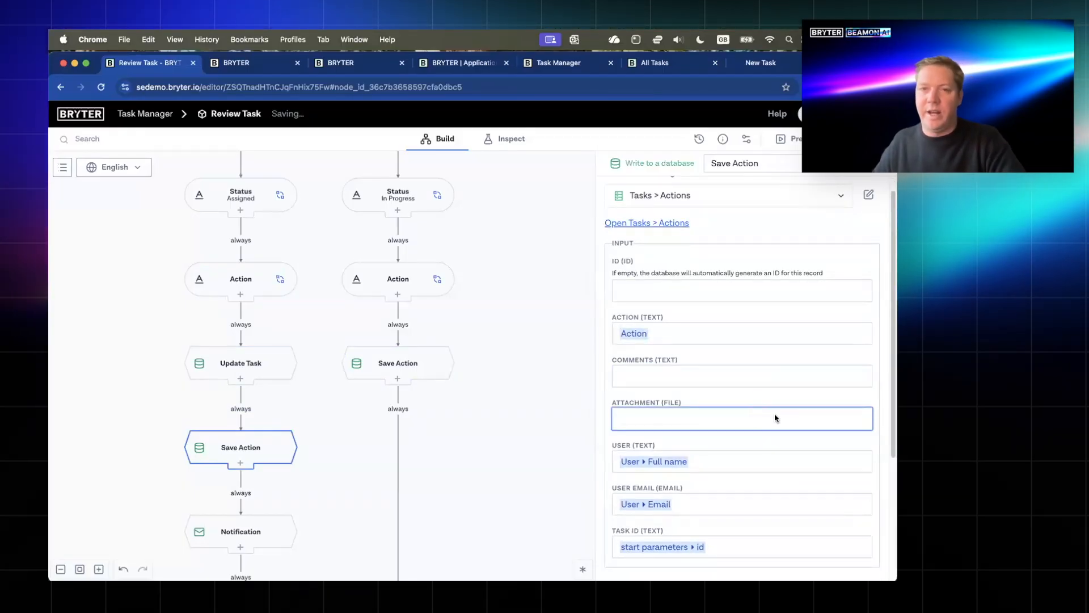
# - Fill the Comments input of the Assign Task branch's Save Action with "Assigned task to" and the selected Assign Task item's Name
pyautogui.click(703, 371)
pyautogui.scroll(-1, 709, 374)
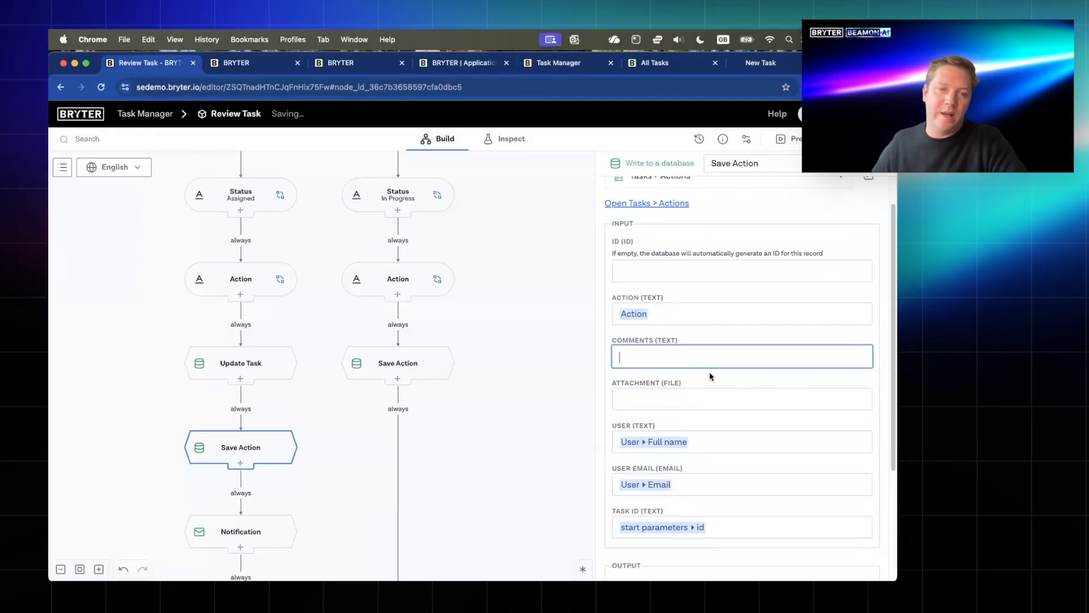
pyautogui.scroll(-1, 711, 366)
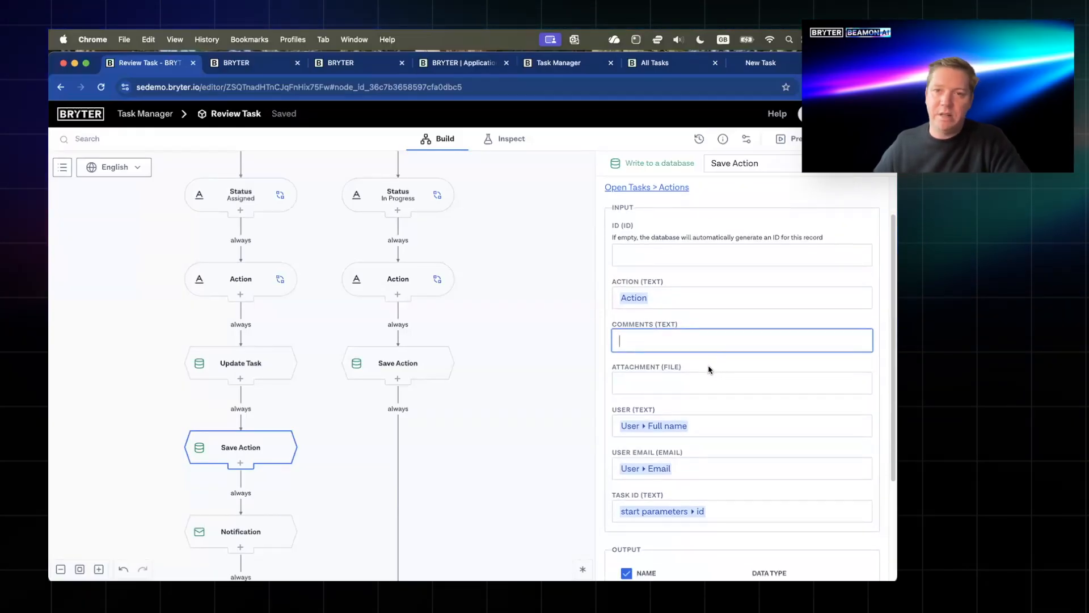
pyautogui.scroll(1, 708, 369)
pyautogui.scroll(3, 425, 340)
pyautogui.scroll(-5, 236, 467)
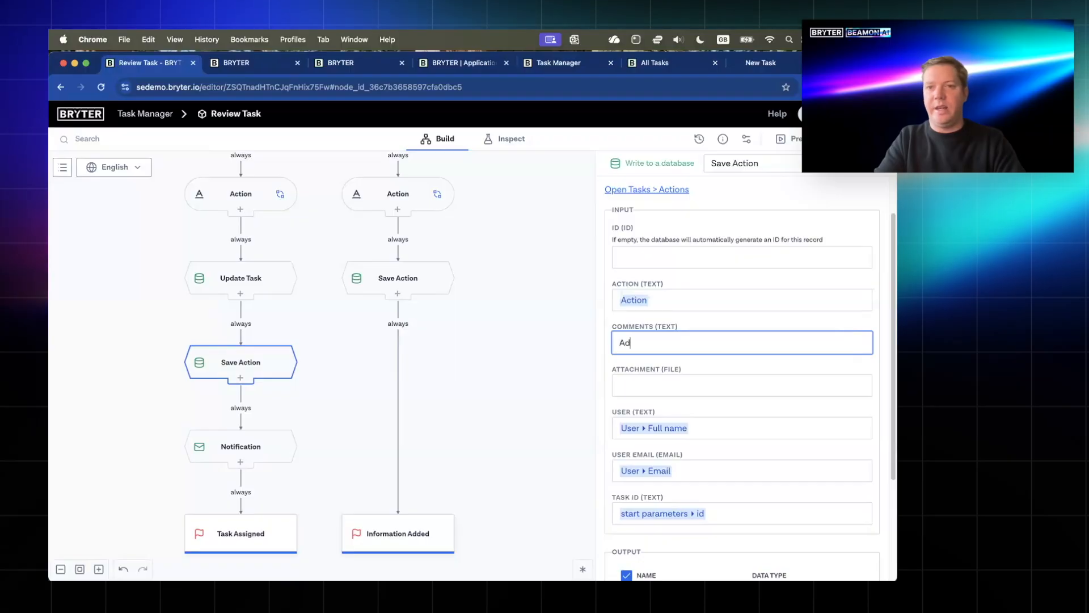
pyautogui.write('signed task')
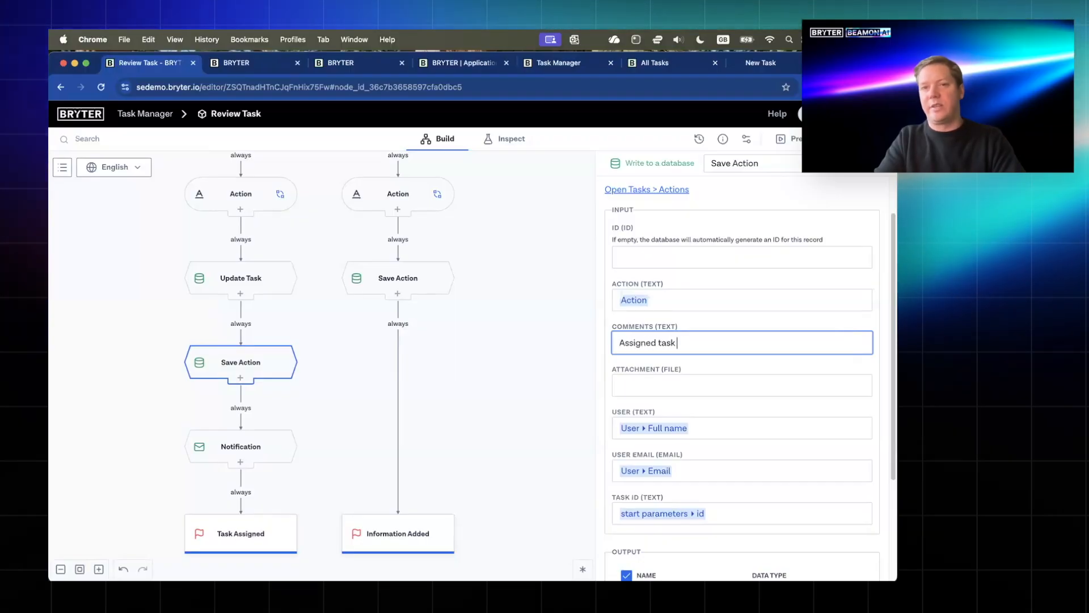
pyautogui.write(' to @assi')
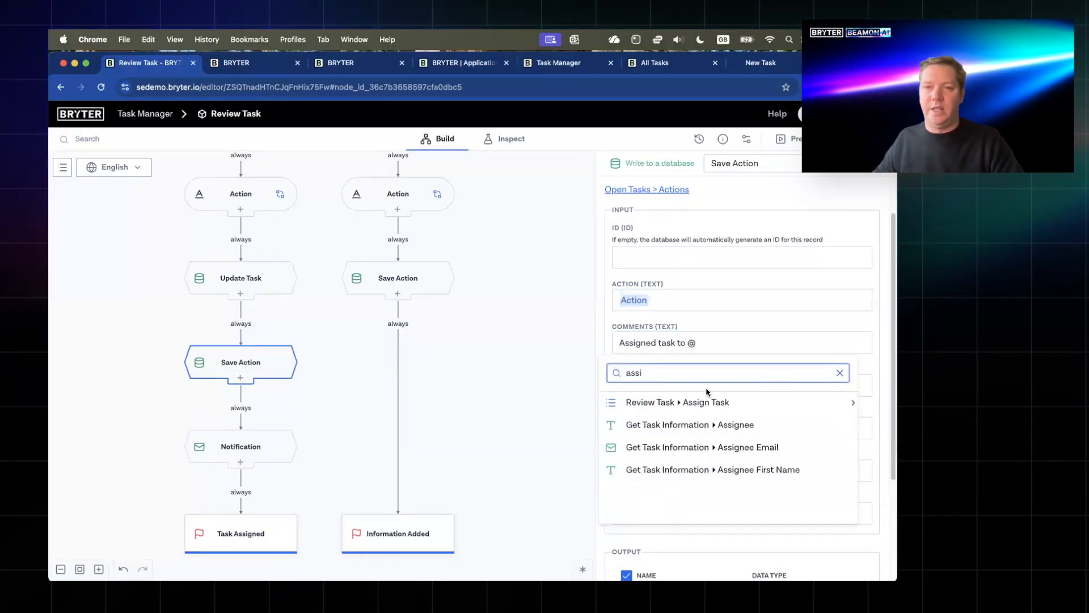
pyautogui.click(688, 401)
pyautogui.click(688, 422)
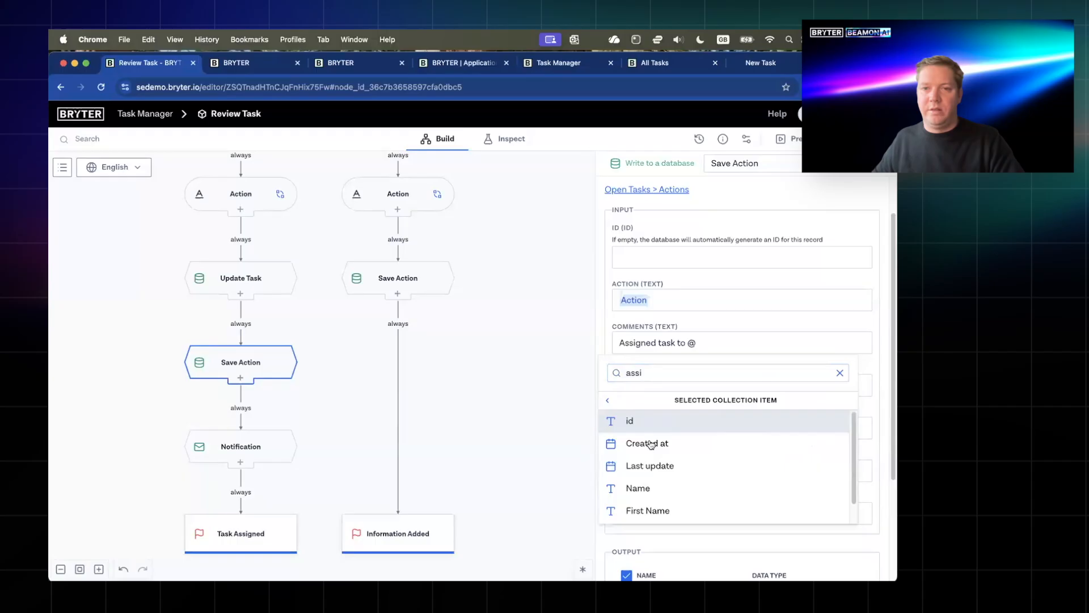
pyautogui.click(667, 489)
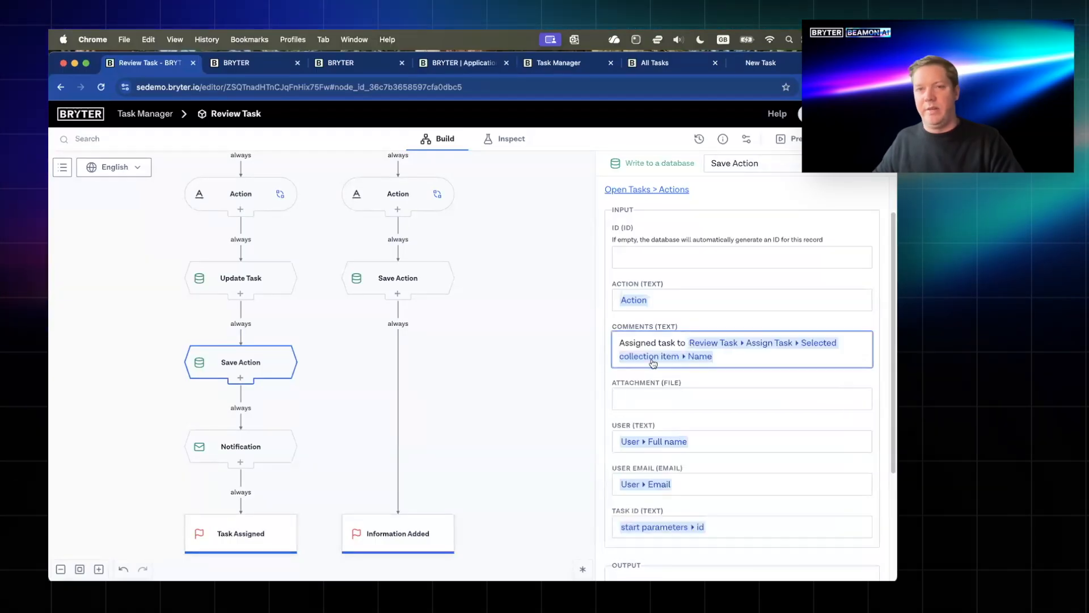
pyautogui.scroll(-3, 691, 447)
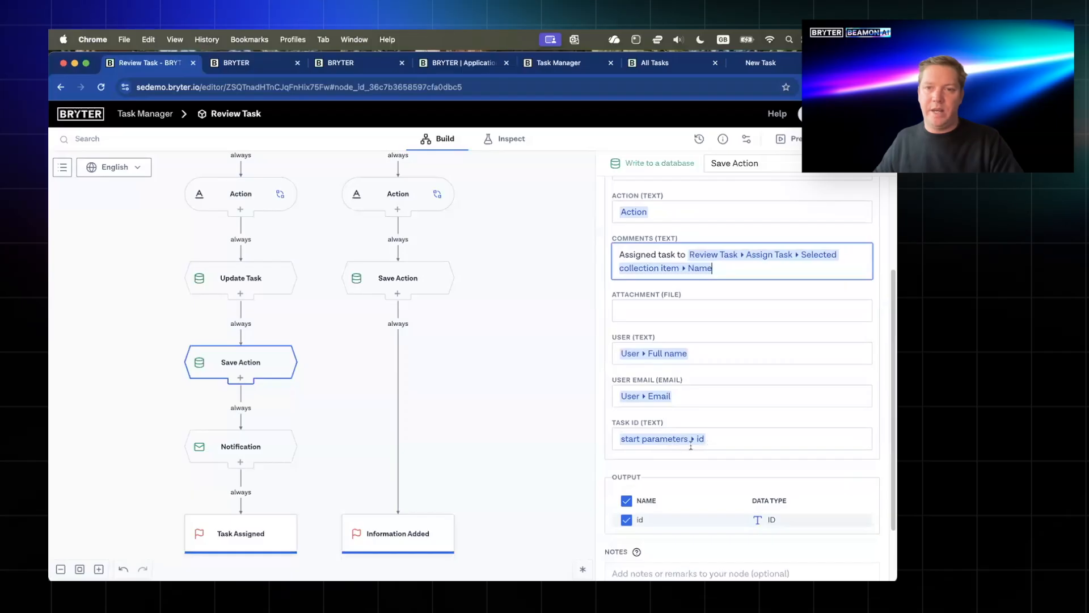
# - Examine the Save Action inputs in the Add Information branch and the flow of both branches
pyautogui.click(355, 286)
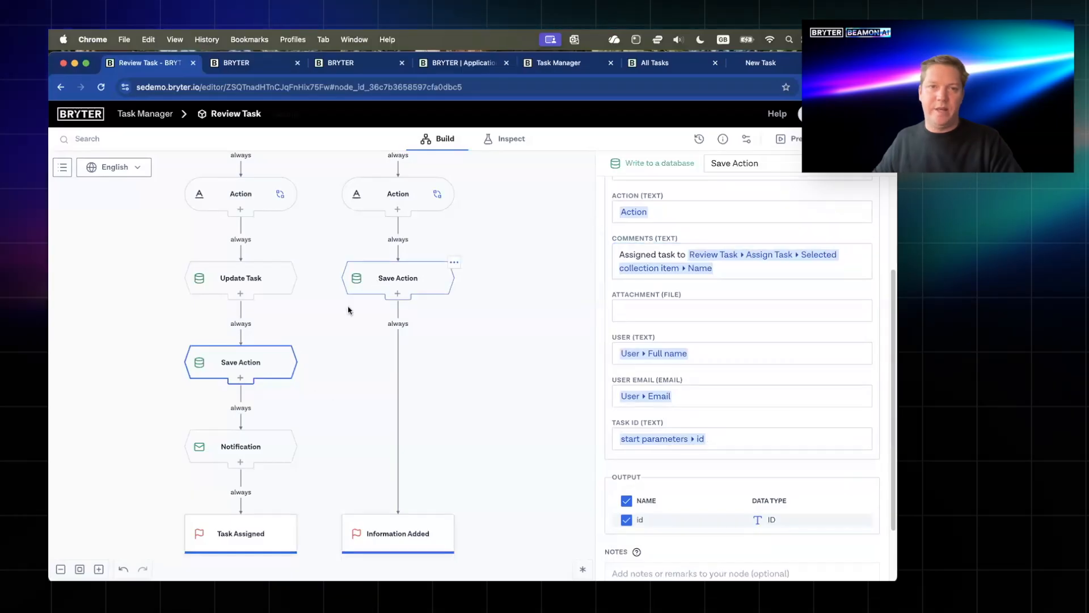
pyautogui.click(258, 369)
pyautogui.click(453, 316)
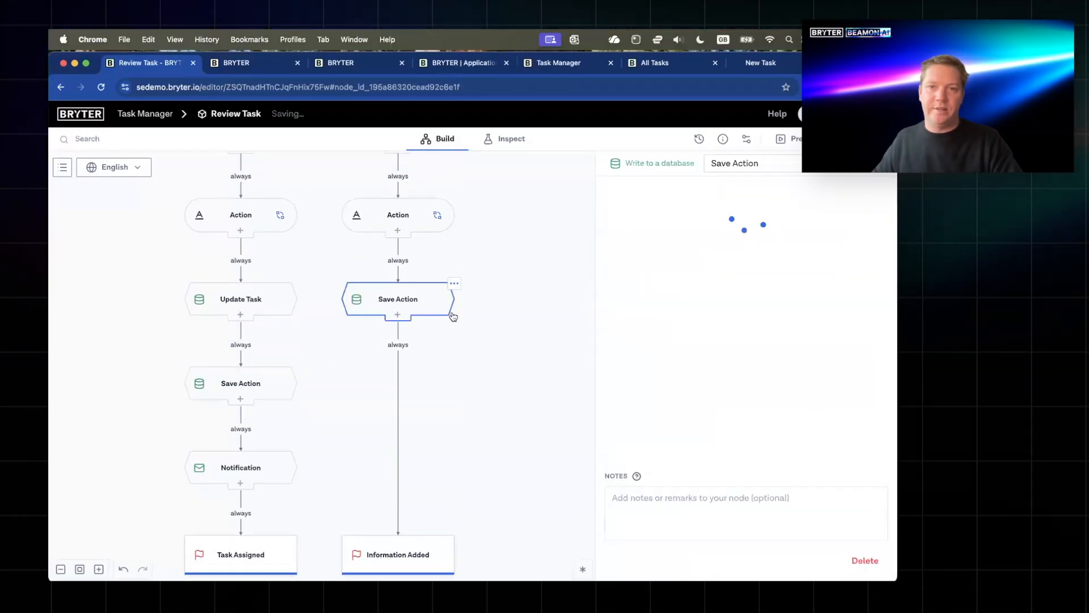
pyautogui.scroll(5, 455, 321)
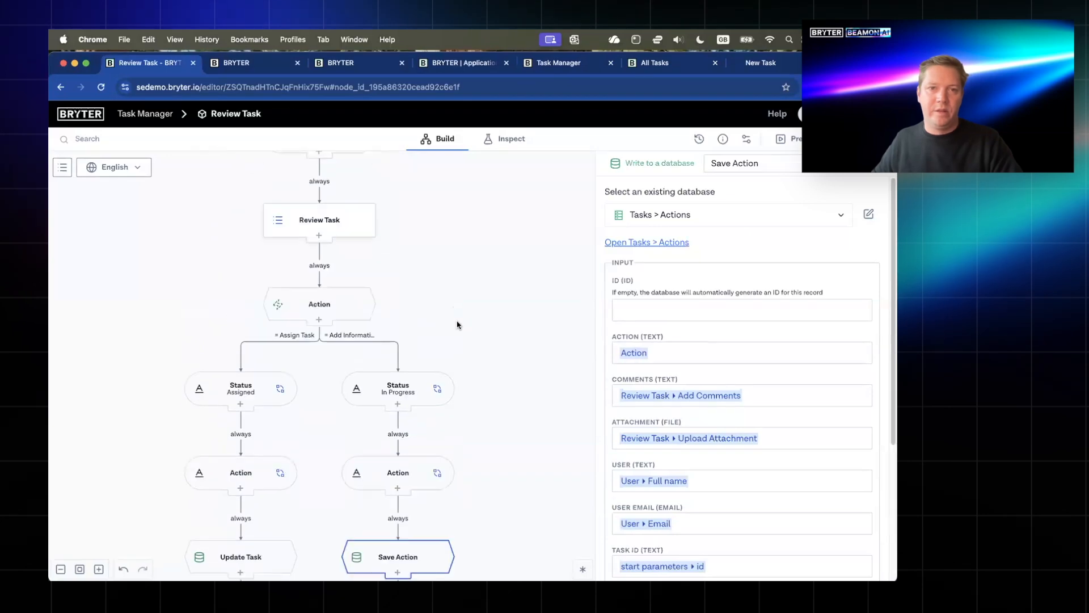
pyautogui.scroll(-7, 458, 325)
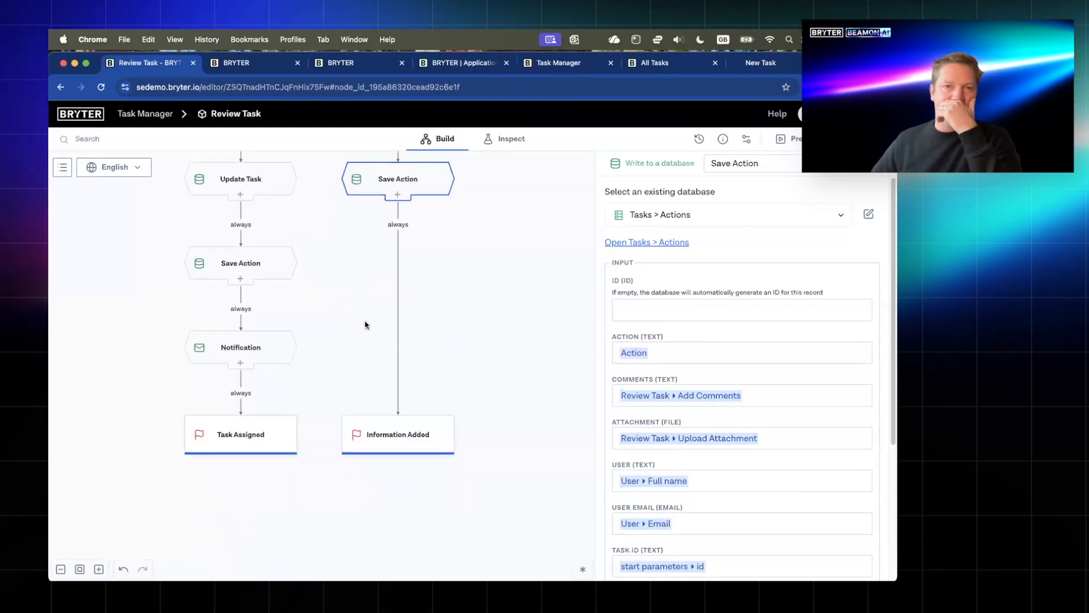
pyautogui.scroll(3, 364, 320)
pyautogui.scroll(5, 291, 302)
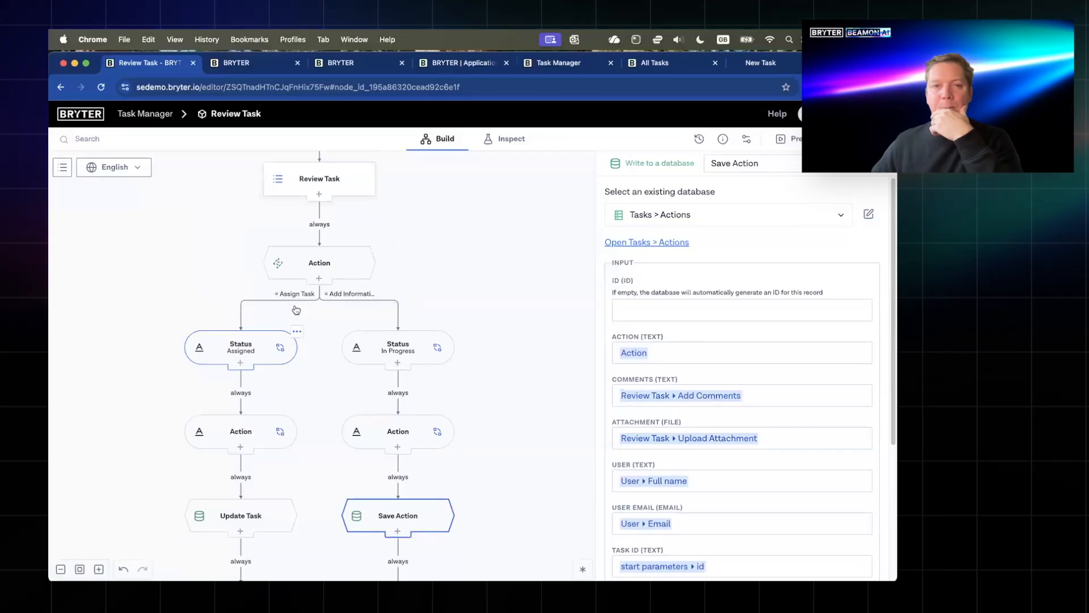
pyautogui.scroll(5, 318, 317)
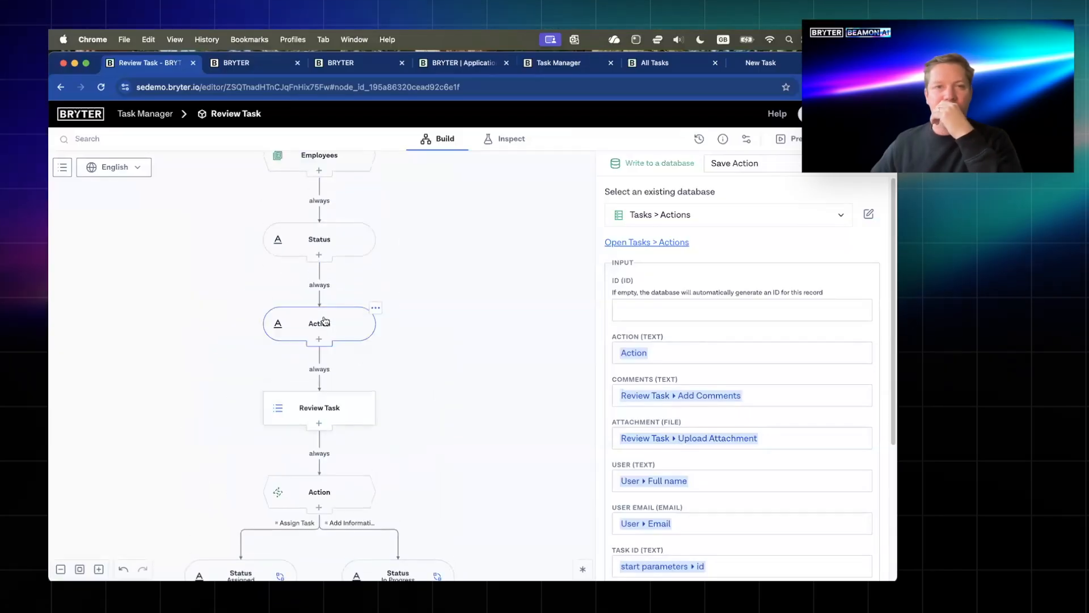
# - Add a third option "Update Status" to the Action single select in the Review Task node
pyautogui.scroll(-2, 356, 322)
pyautogui.click(356, 322)
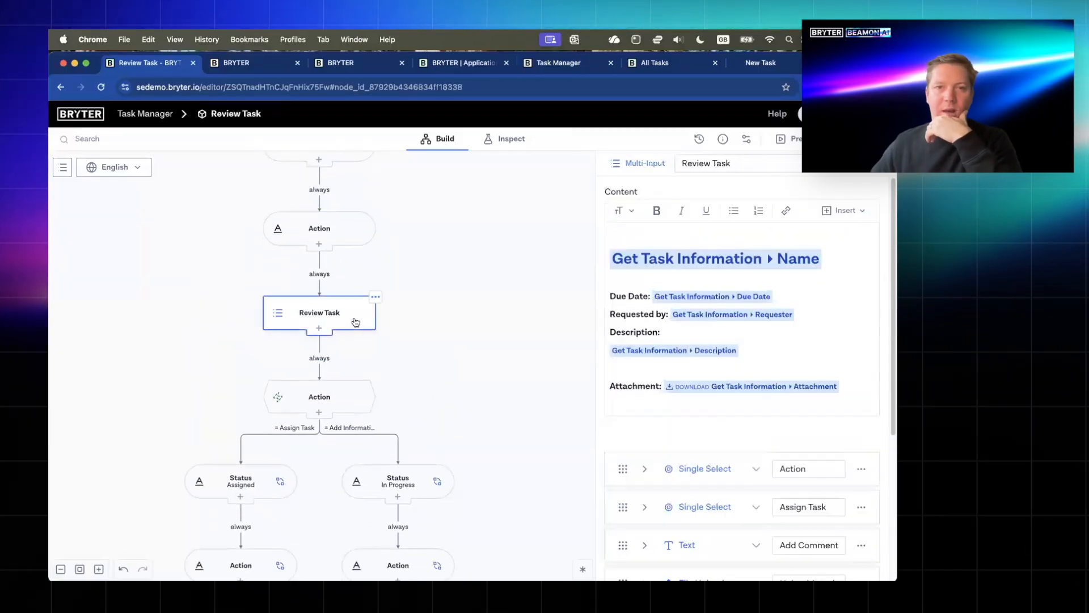
pyautogui.scroll(-2, 697, 384)
pyautogui.click(678, 386)
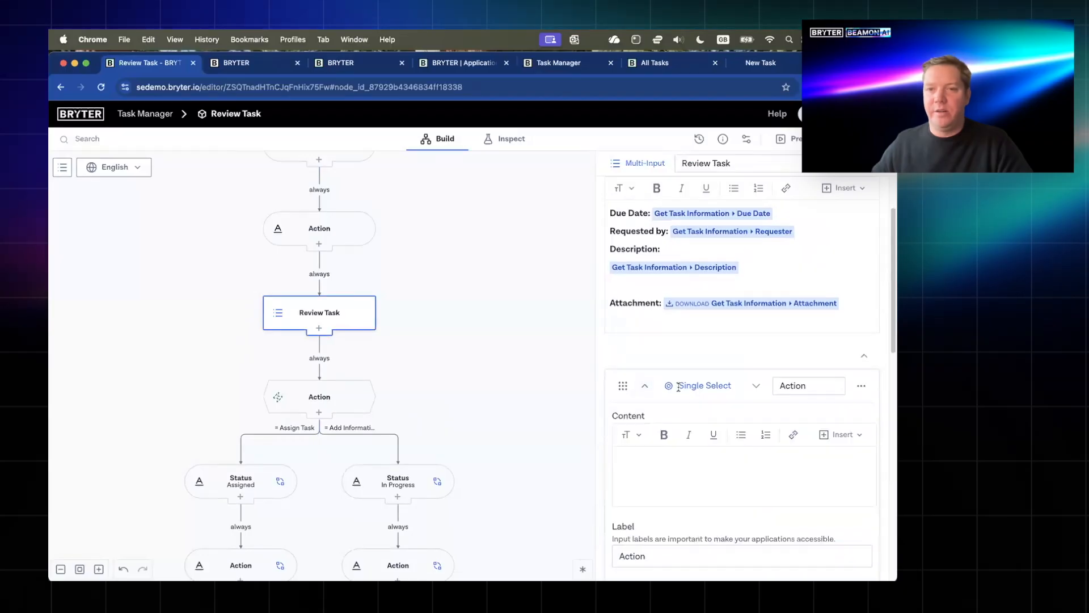
pyautogui.scroll(-4, 716, 492)
pyautogui.click(718, 501)
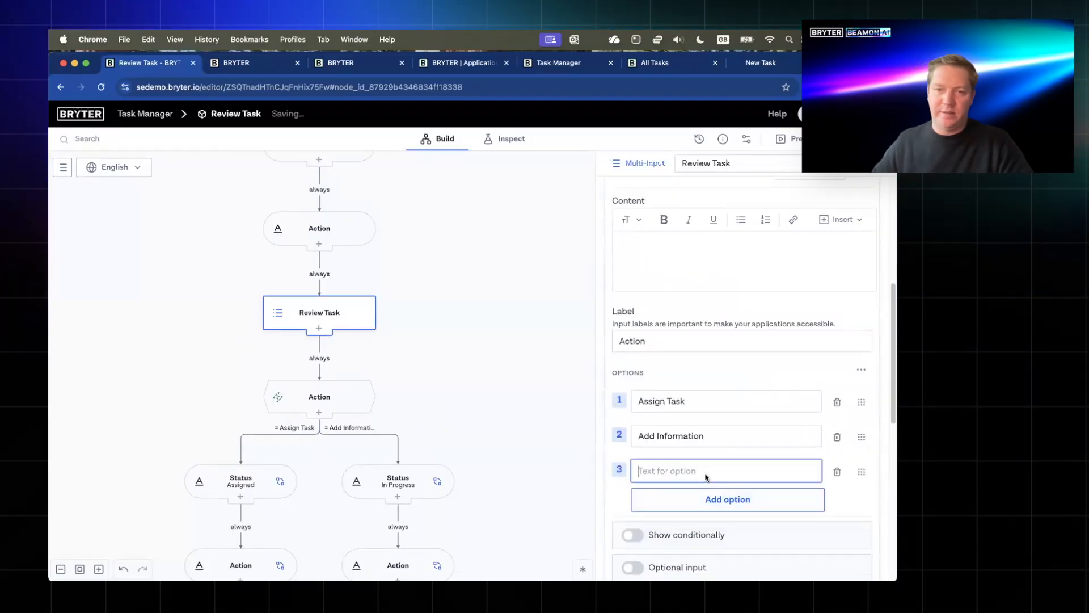
pyautogui.write('Update Status')
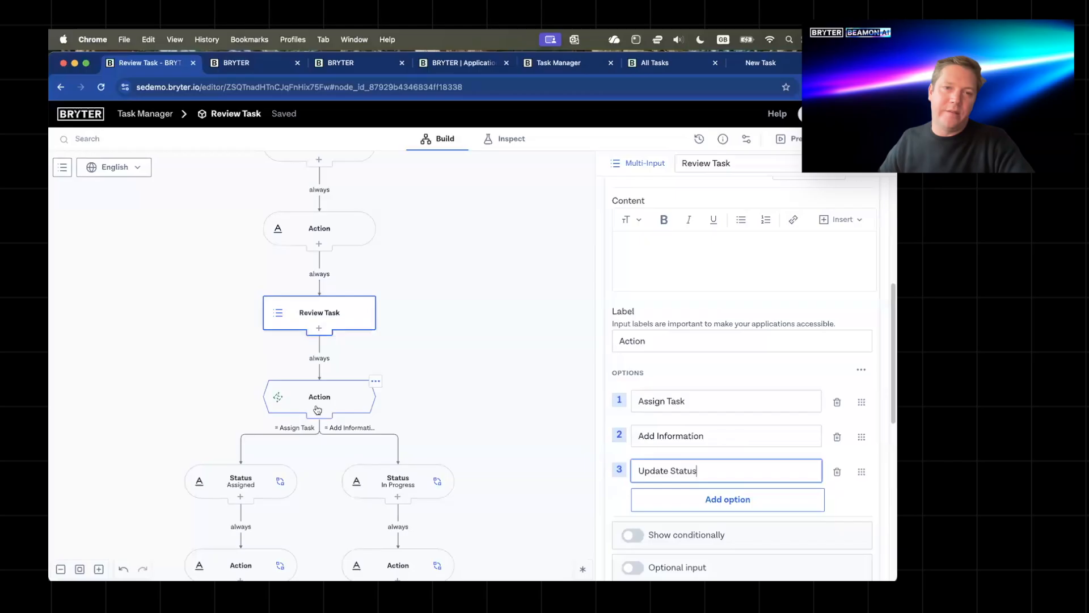
# - Collapse the Action input and add a new Single Select input to the Review Task node
pyautogui.scroll(-2, 427, 421)
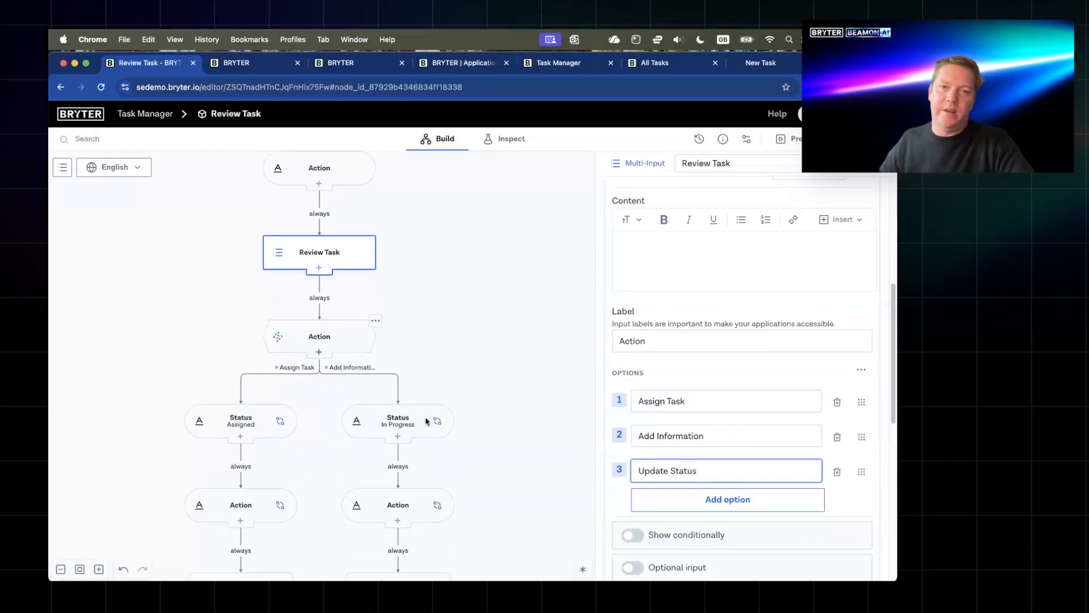
pyautogui.scroll(5, 658, 381)
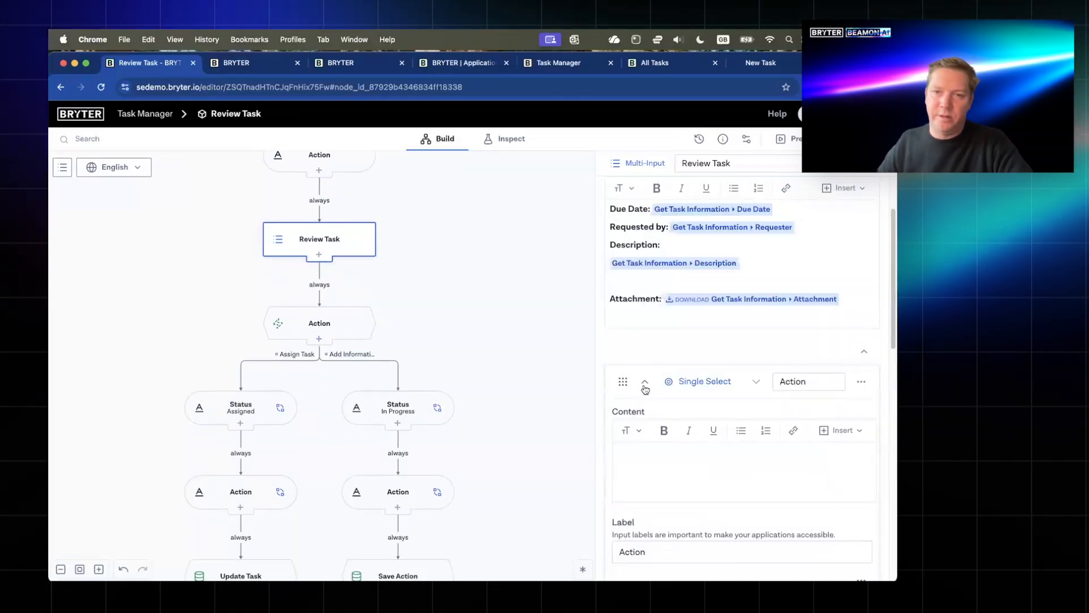
pyautogui.click(645, 381)
pyautogui.scroll(-2, 693, 359)
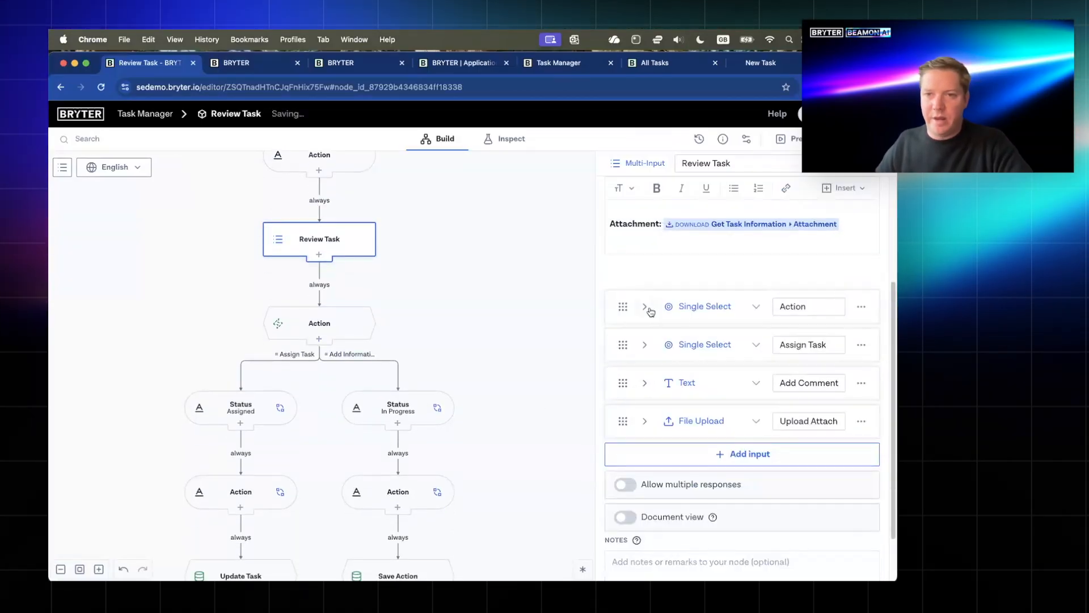
pyautogui.click(645, 308)
pyautogui.scroll(-2, 688, 426)
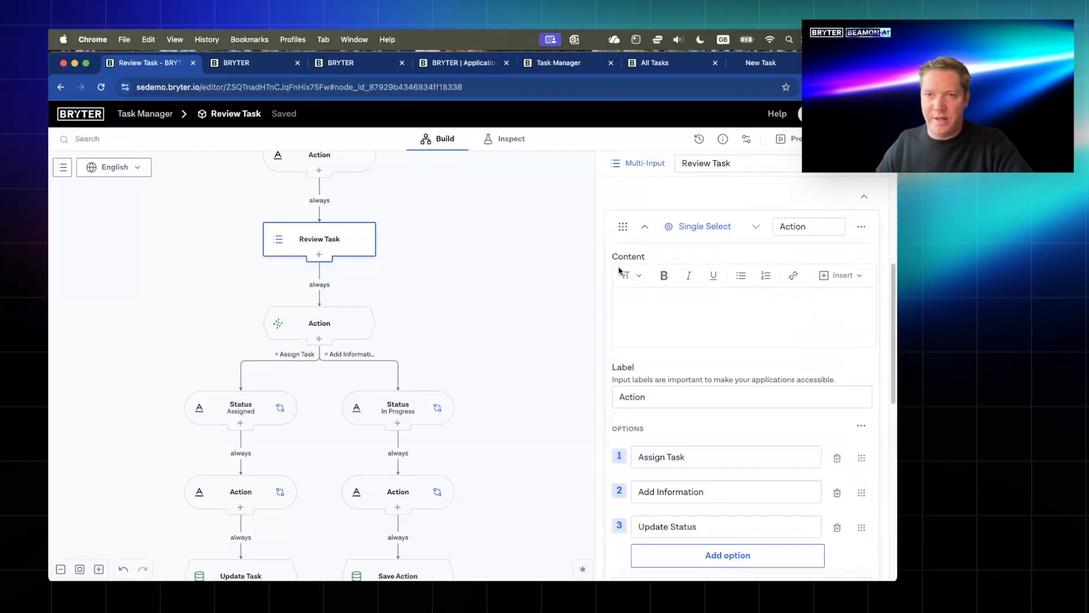
pyautogui.click(645, 227)
pyautogui.click(761, 391)
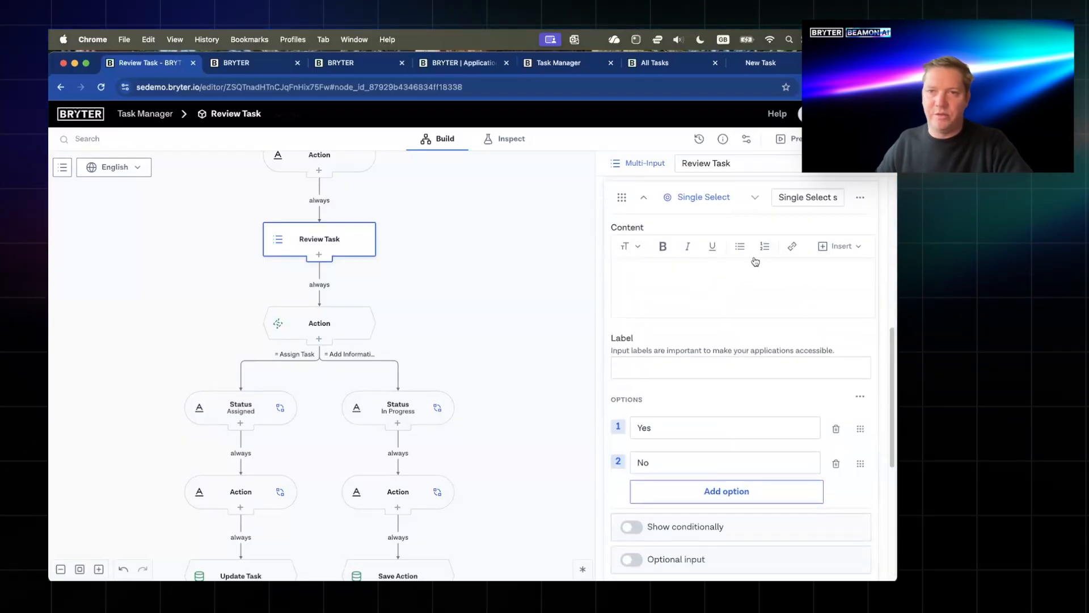
# - Name the new single select "Update Status" and give it the label "Status"
pyautogui.click(807, 197)
pyautogui.write('UP')
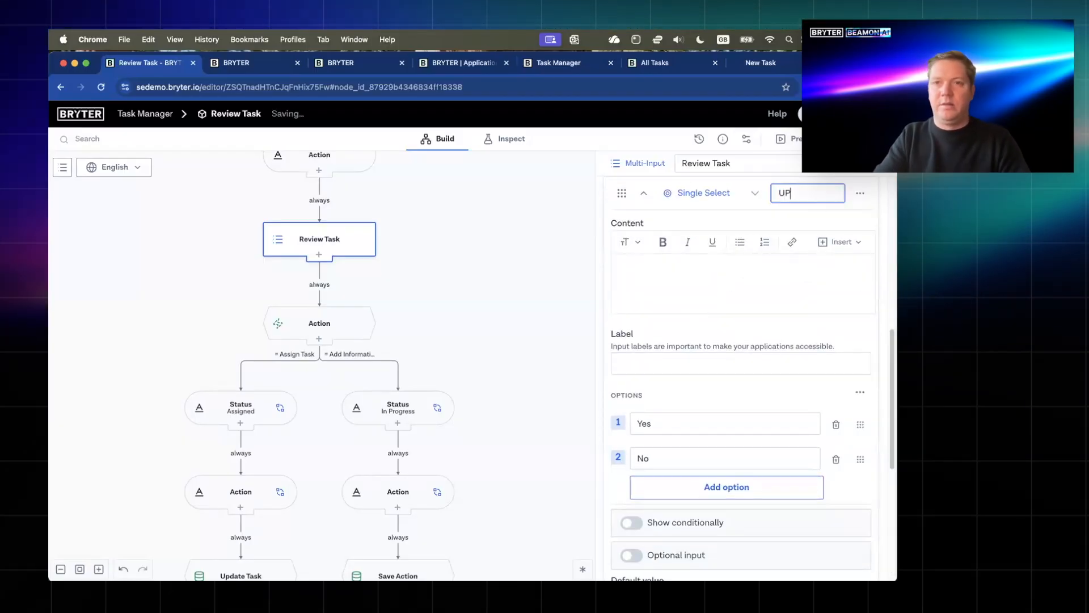
pyautogui.write('date')
pyautogui.press('BackSpace')
pyautogui.press('BackSpace')
pyautogui.press('BackSpace')
pyautogui.press('BackSpace')
pyautogui.press('BackSpace')
pyautogui.write('pdate ')
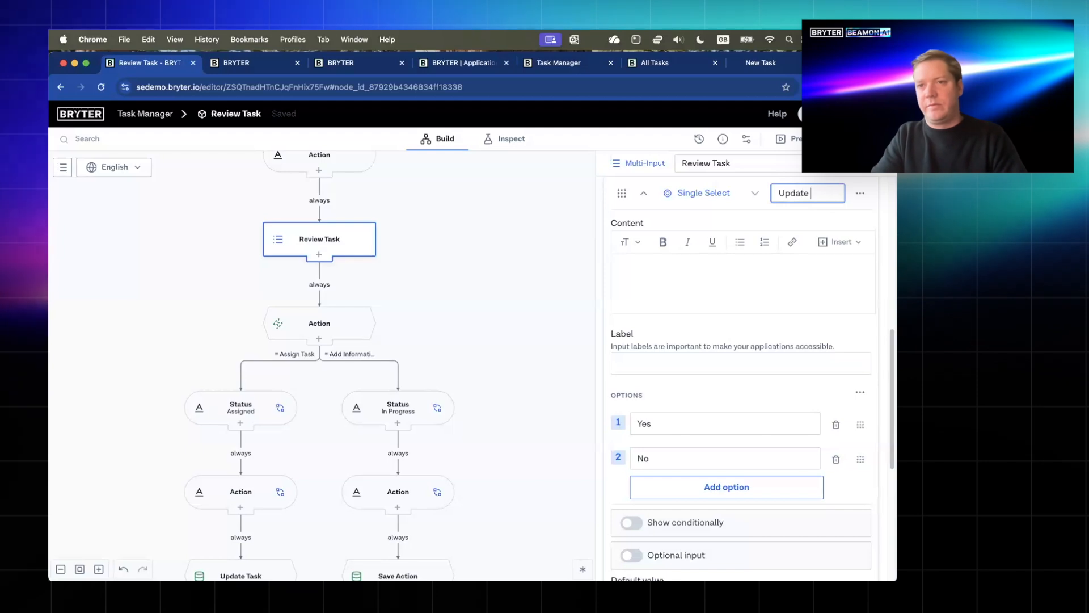
pyautogui.write('Status')
pyautogui.click(695, 362)
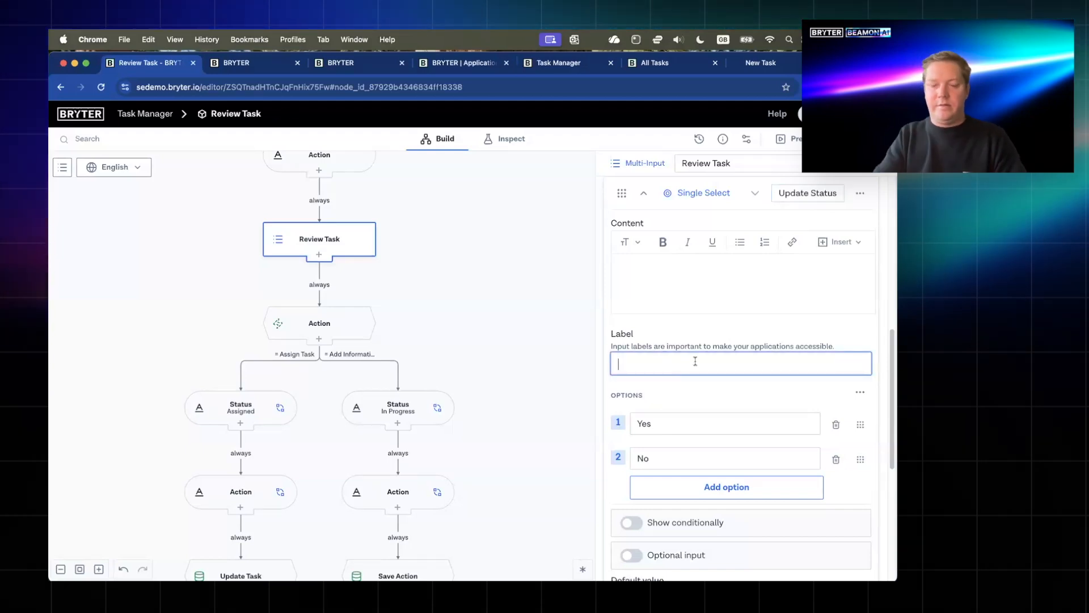
pyautogui.write('Status')
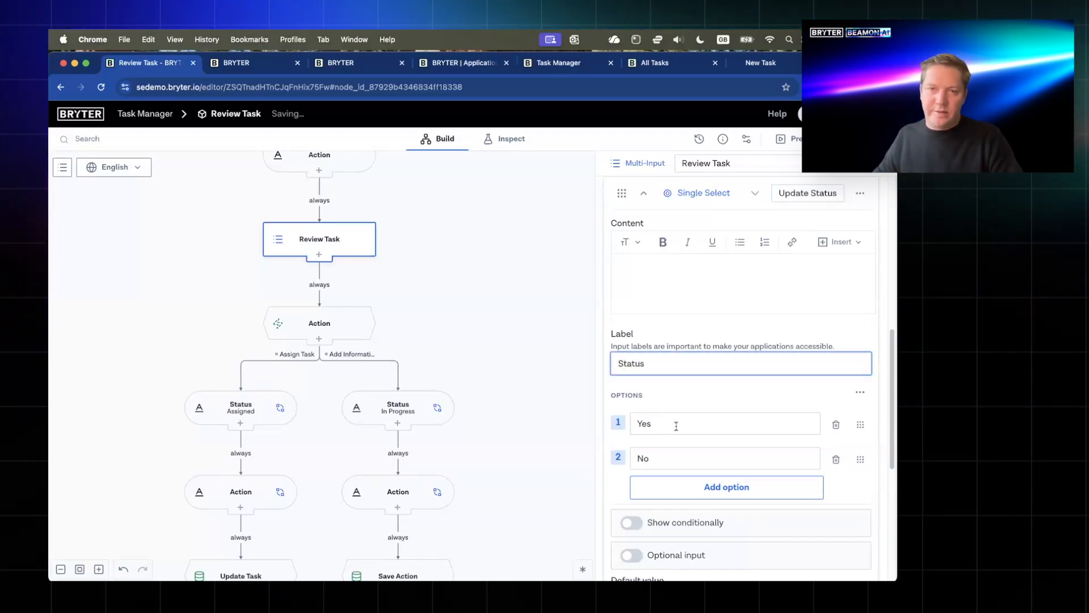
# - Set the Update Status options to "New", "In Progress" and "Completed"
pyautogui.click(677, 426)
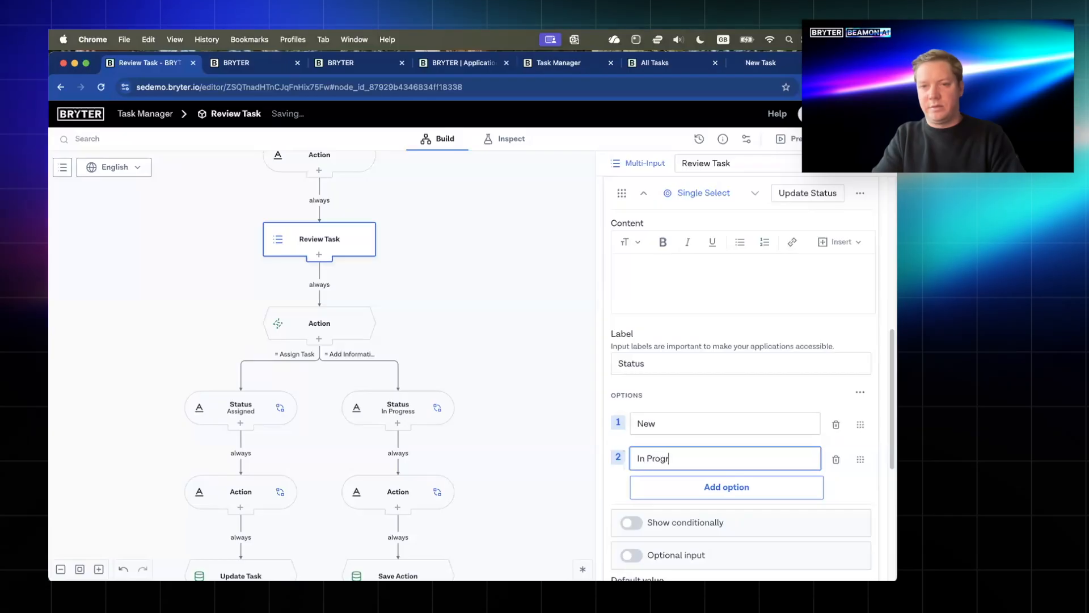
pyautogui.click(688, 482)
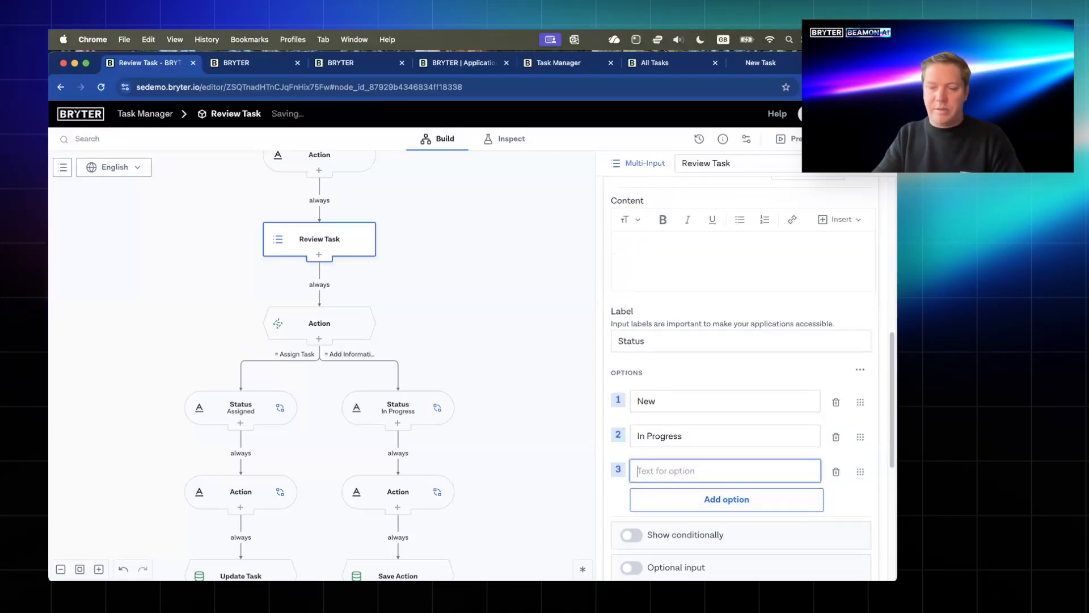
pyautogui.write('Completed')
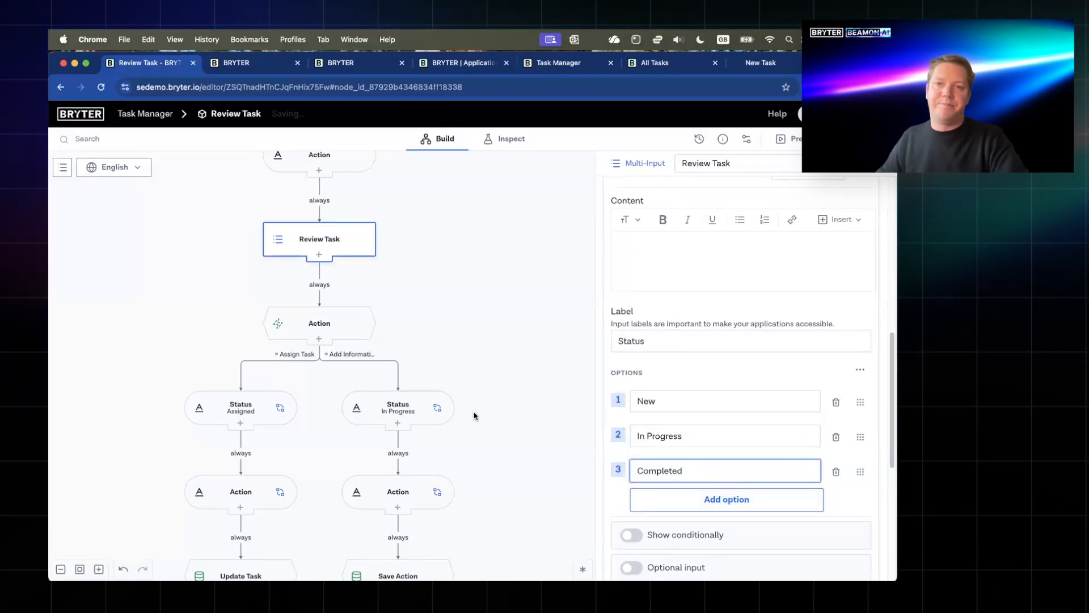
pyautogui.scroll(-3, 431, 414)
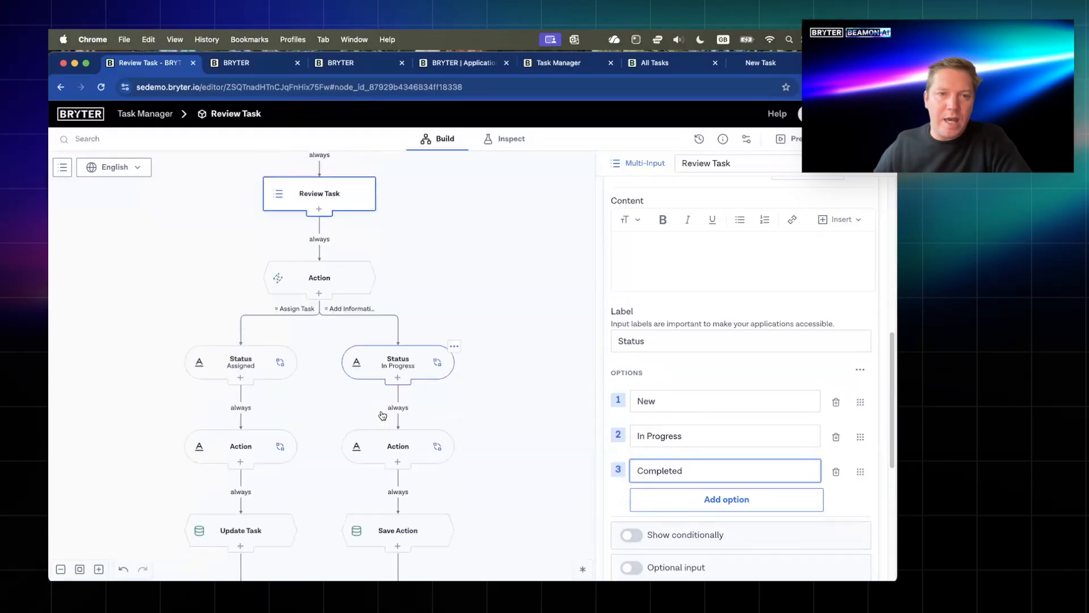
pyautogui.scroll(-5, 527, 384)
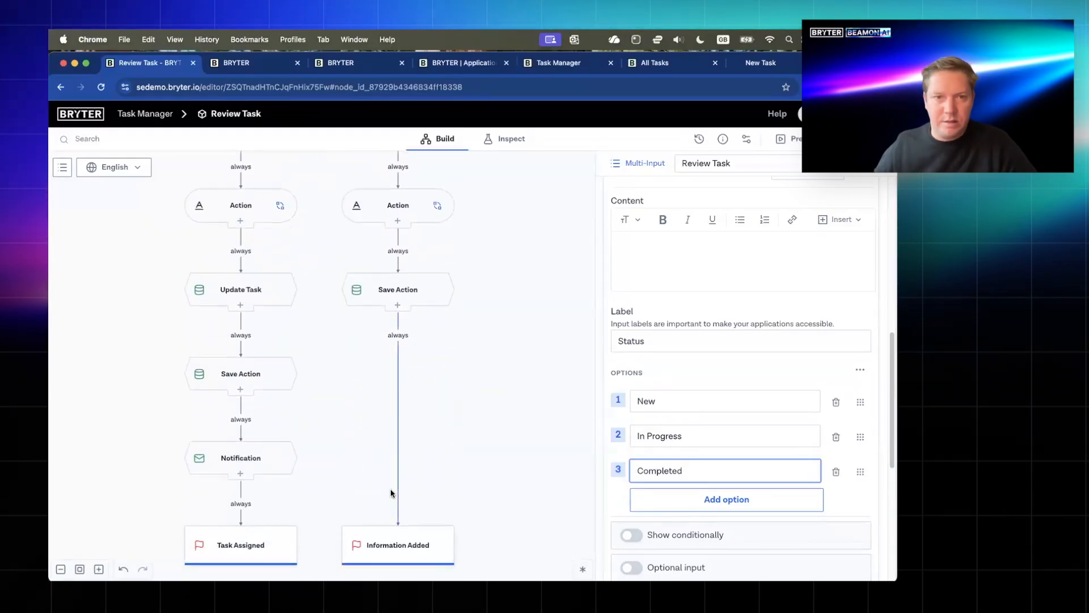
pyautogui.scroll(3, 475, 381)
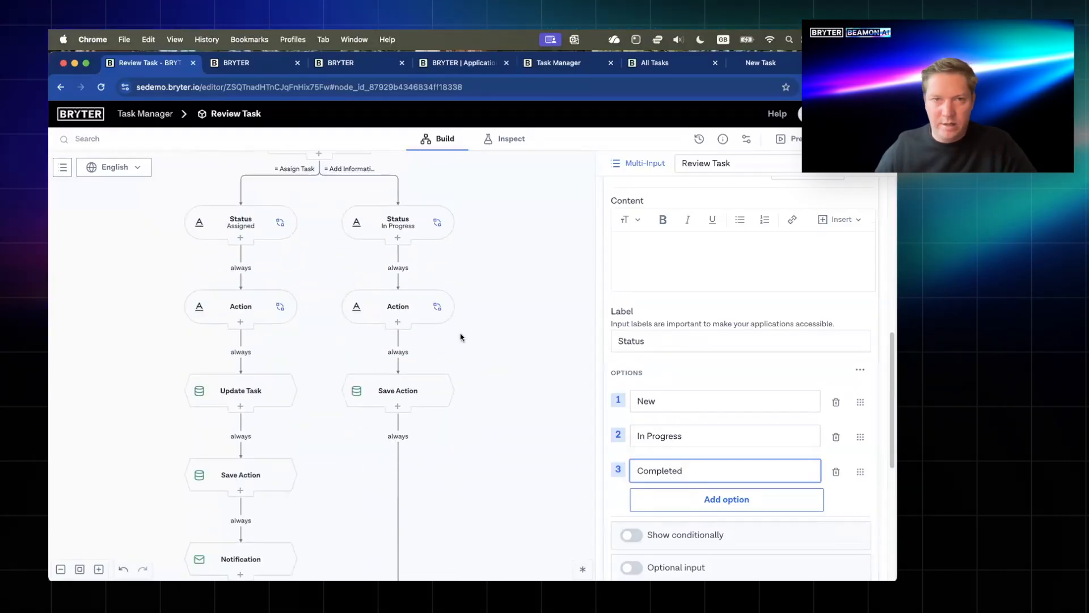
pyautogui.click(422, 228)
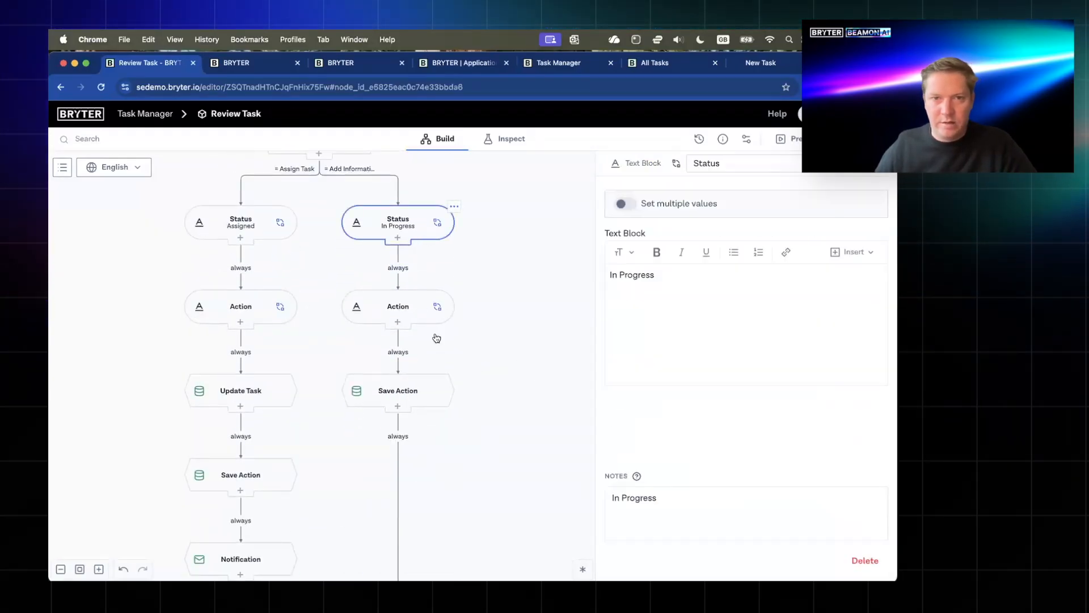
pyautogui.click(423, 389)
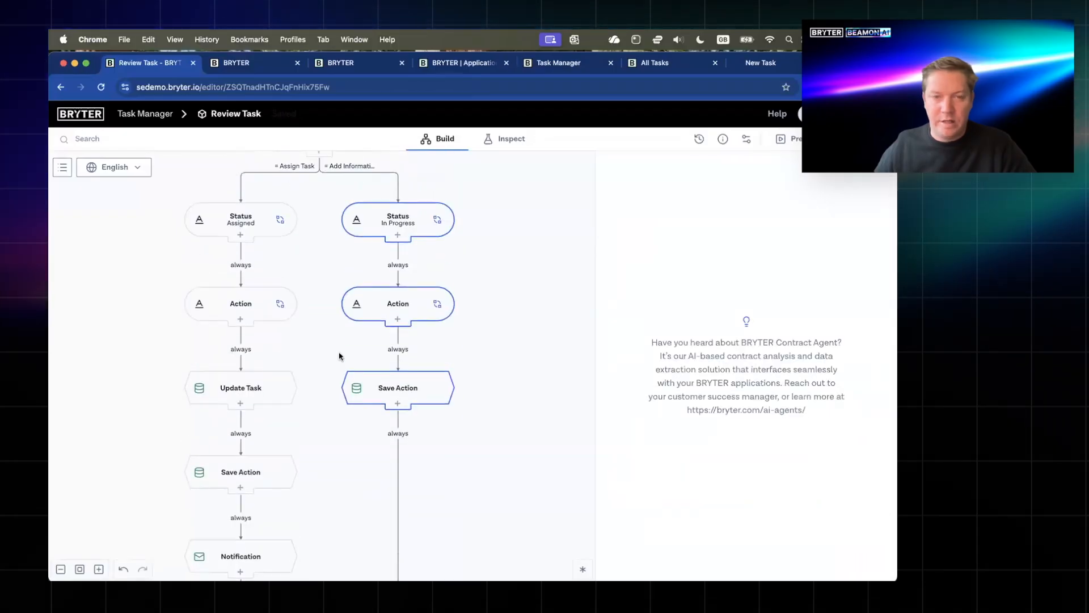
pyautogui.scroll(1, 374, 340)
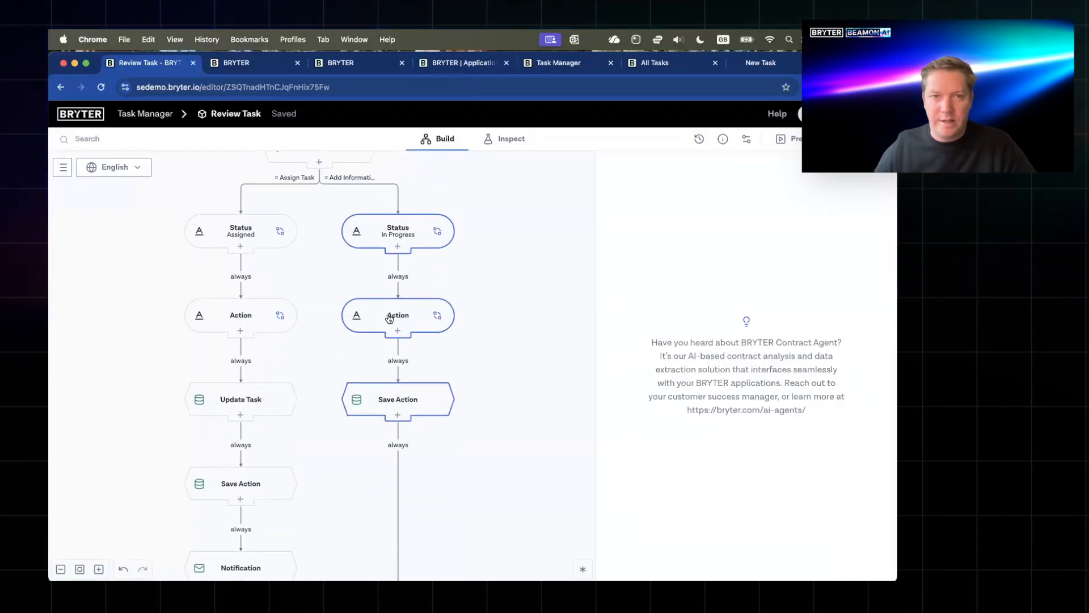
# - Copy the Assign Task branch nodes from Status through Save Action and paste them as a third branch under the Action node
pyautogui.click(265, 239)
pyautogui.keyDown('shift'); pyautogui.click(265, 488); pyautogui.keyUp('shift')
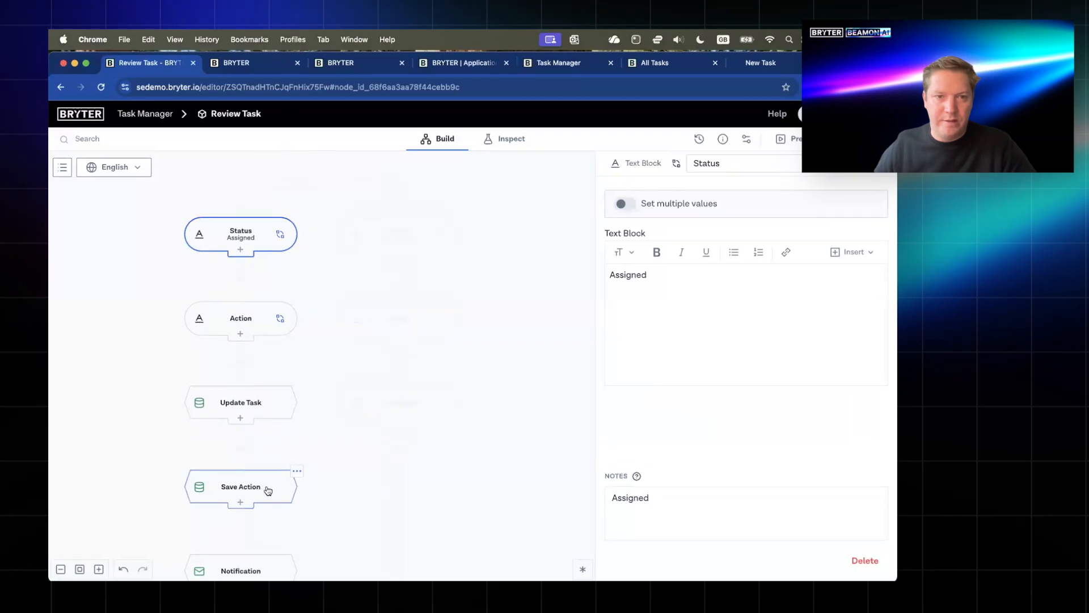
pyautogui.scroll(5, 340, 340)
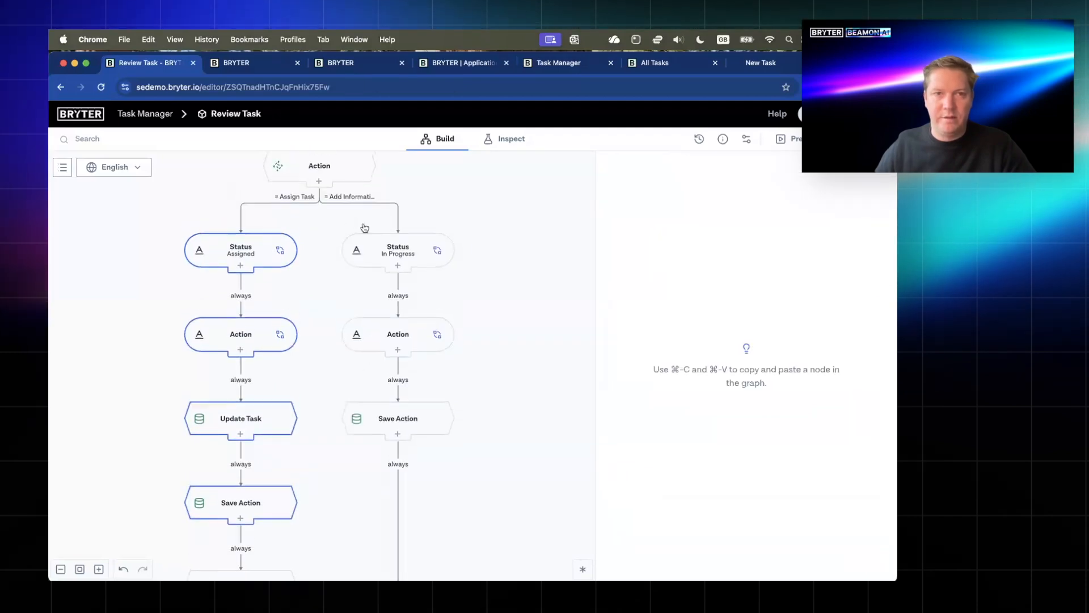
pyautogui.keyDown('shift'); pyautogui.click(375, 227); pyautogui.keyUp('shift')
pyautogui.click(378, 229)
pyautogui.press('super+v')
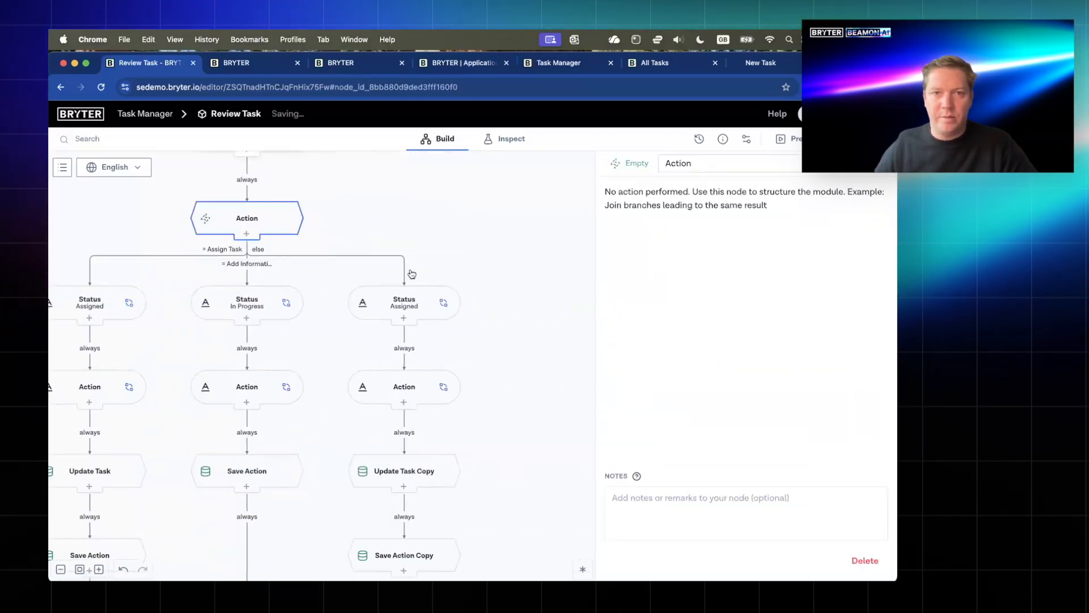
# - Clear the text "Assigned" from the text block of the pasted branch's Status node
pyautogui.click(411, 315)
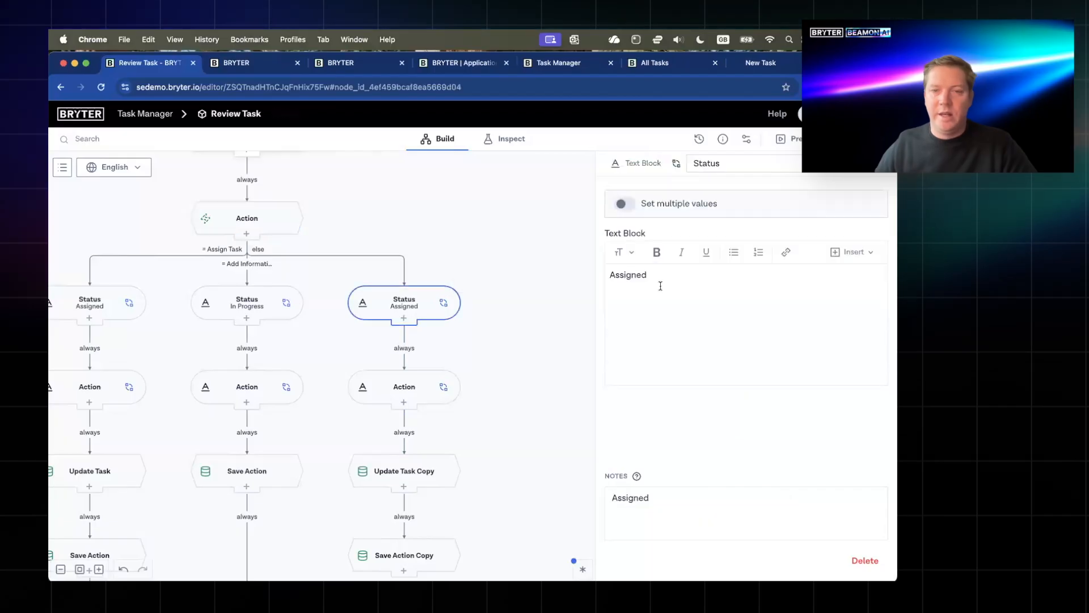
pyautogui.doubleClick(622, 274)
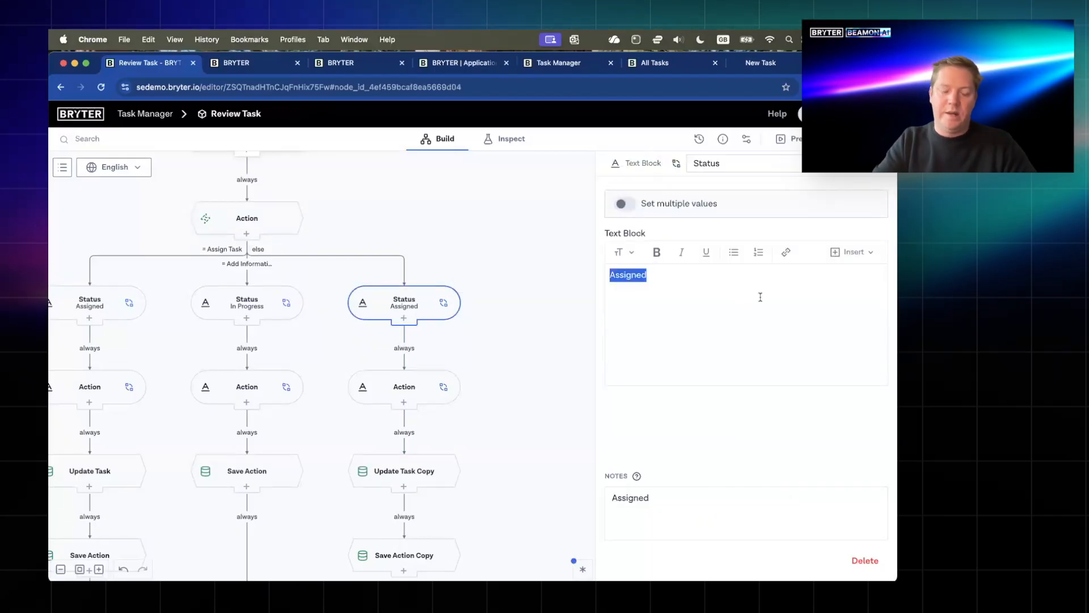
pyautogui.write('Pend')
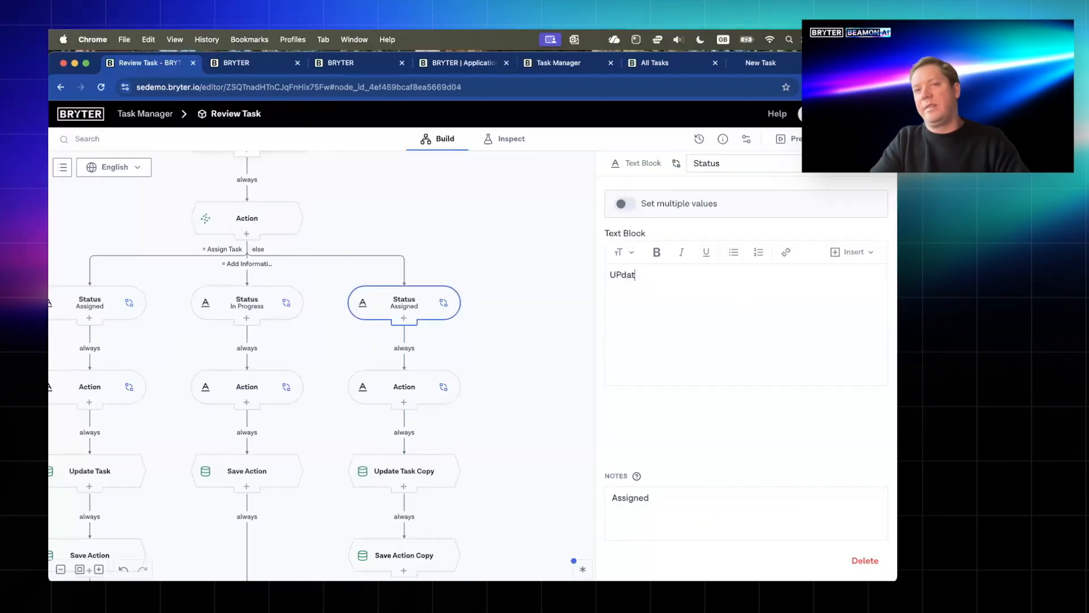
pyautogui.press('BackSpace')
pyautogui.press('BackSpace')
pyautogui.press('BackSpace')
pyautogui.press('BackSpace')
pyautogui.write('U')
pyautogui.press('BackSpace')
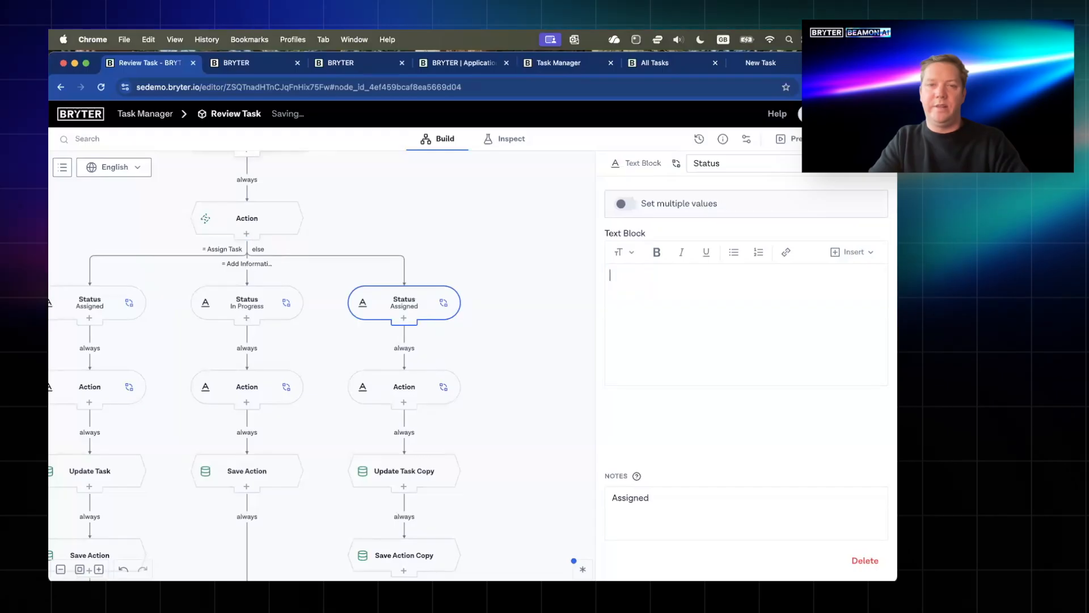
pyautogui.write('@')
pyautogui.click(681, 357)
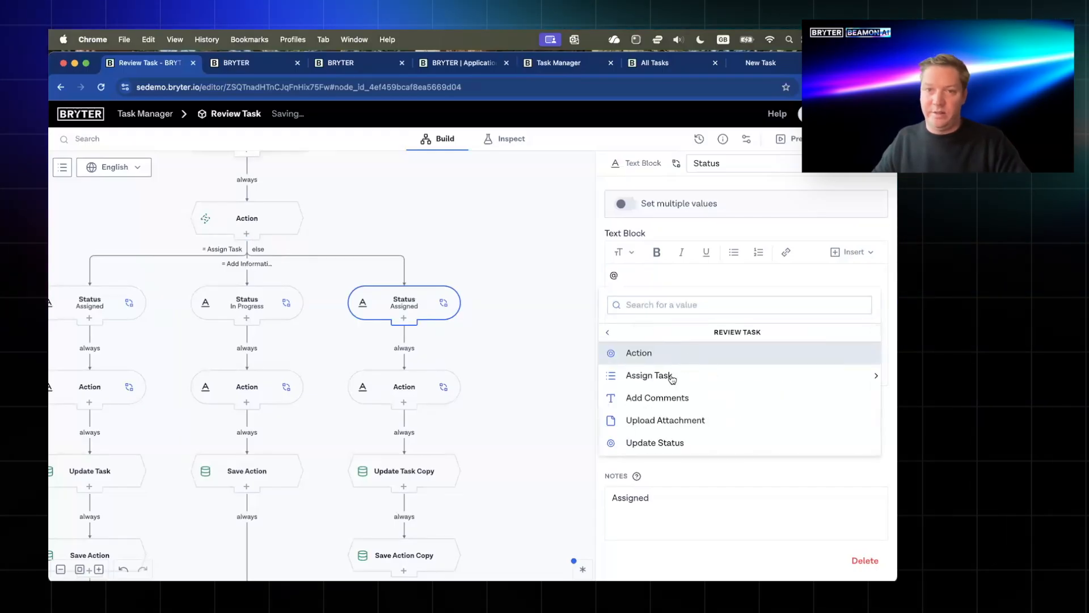
pyautogui.click(661, 373)
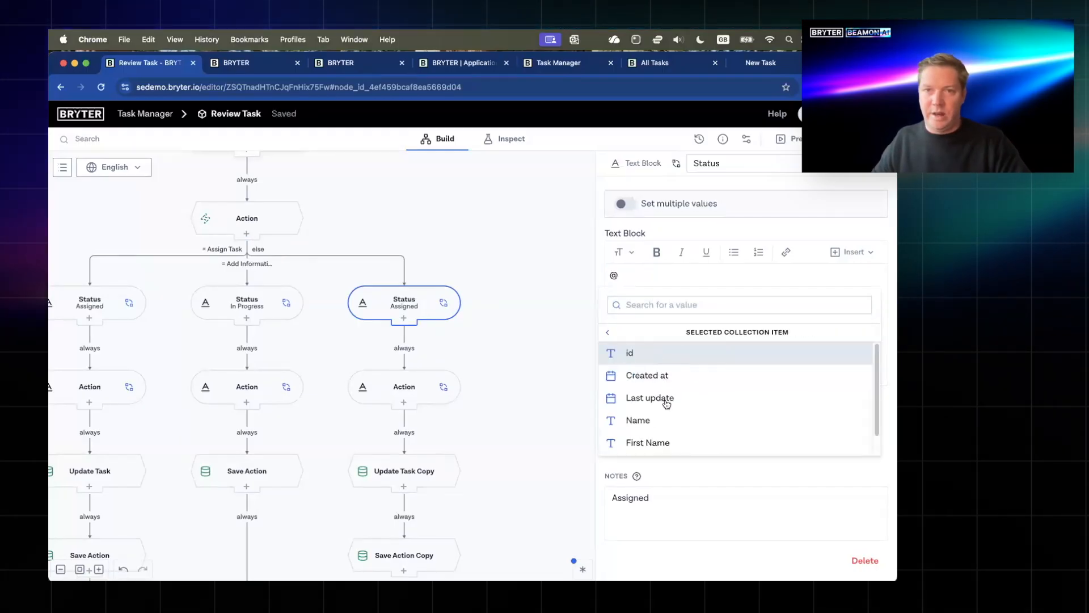
pyautogui.scroll(-1, 652, 426)
pyautogui.scroll(1, 661, 420)
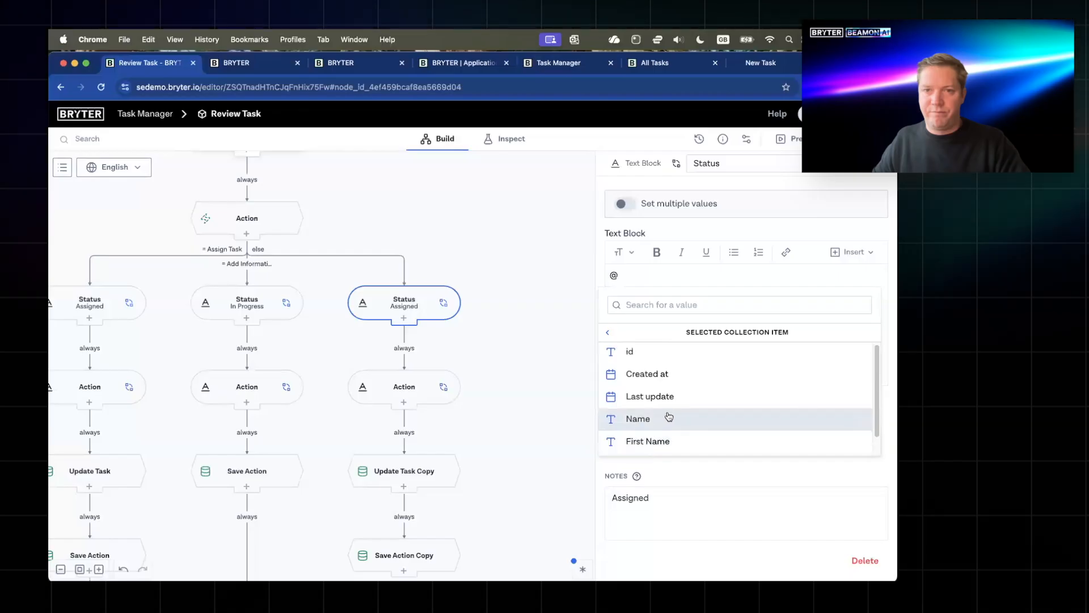
pyautogui.scroll(-1, 670, 417)
pyautogui.scroll(1, 688, 411)
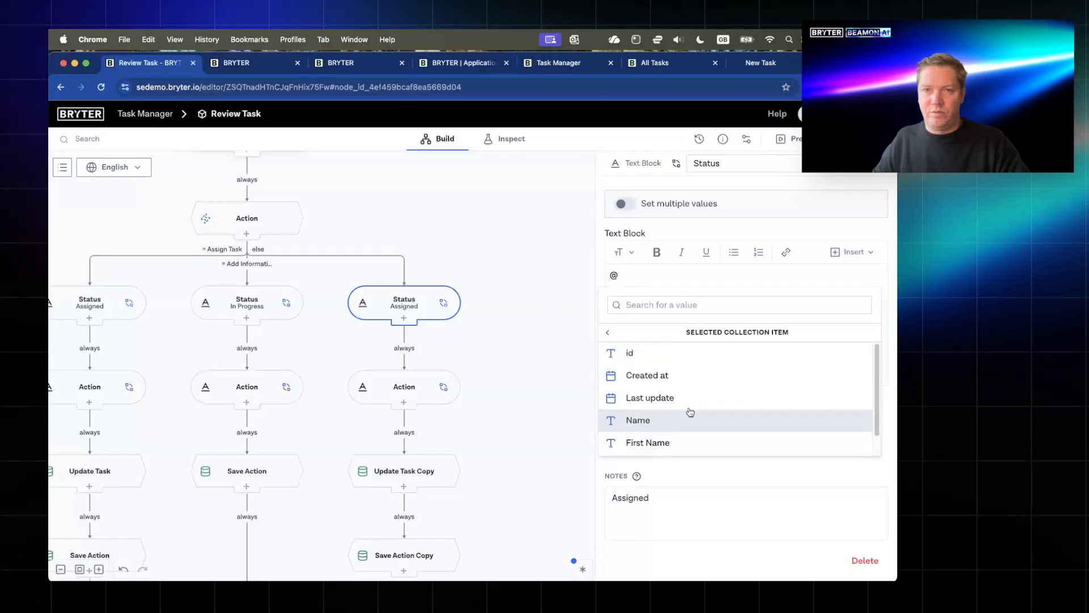
pyautogui.scroll(-1, 686, 420)
pyautogui.scroll(3, 287, 262)
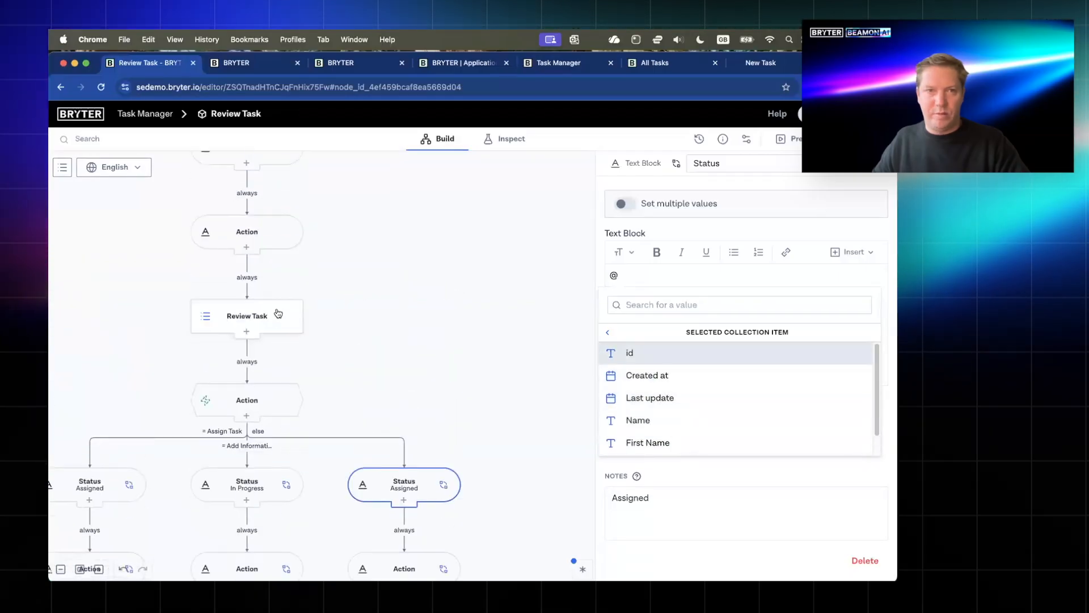
pyautogui.click(274, 316)
pyautogui.scroll(-6, 737, 385)
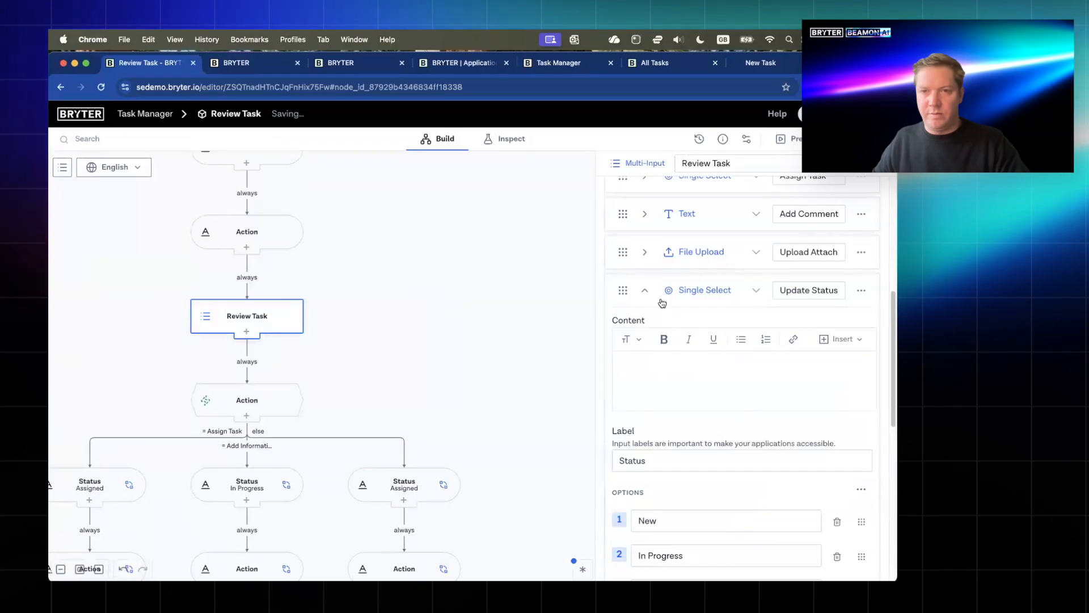
# - Insert the Review Task > Update Status value into the text block of the pasted branch's Status node
pyautogui.click(447, 483)
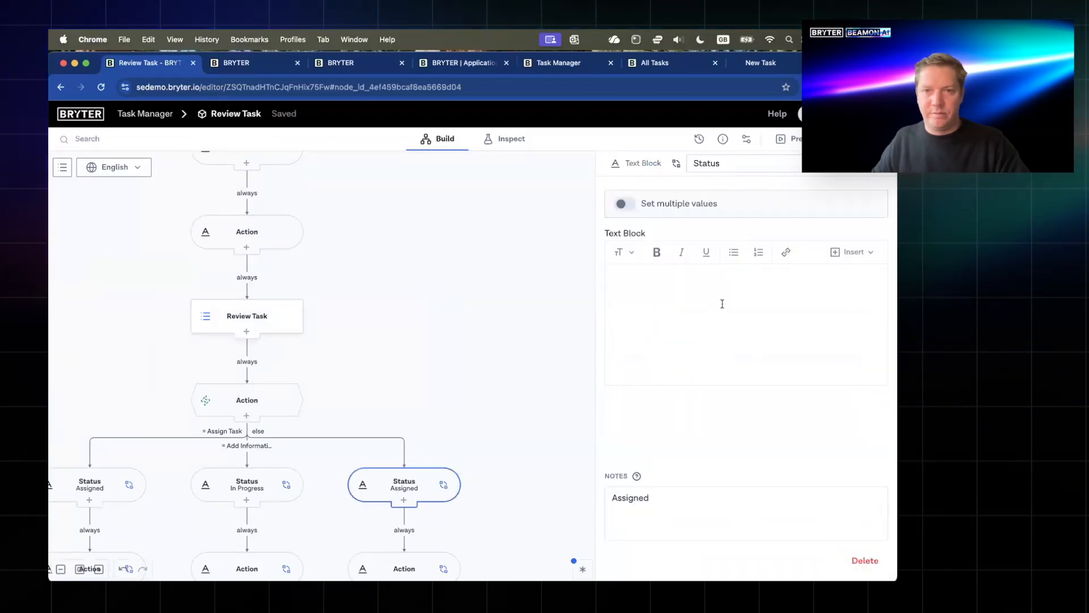
pyautogui.write('@update')
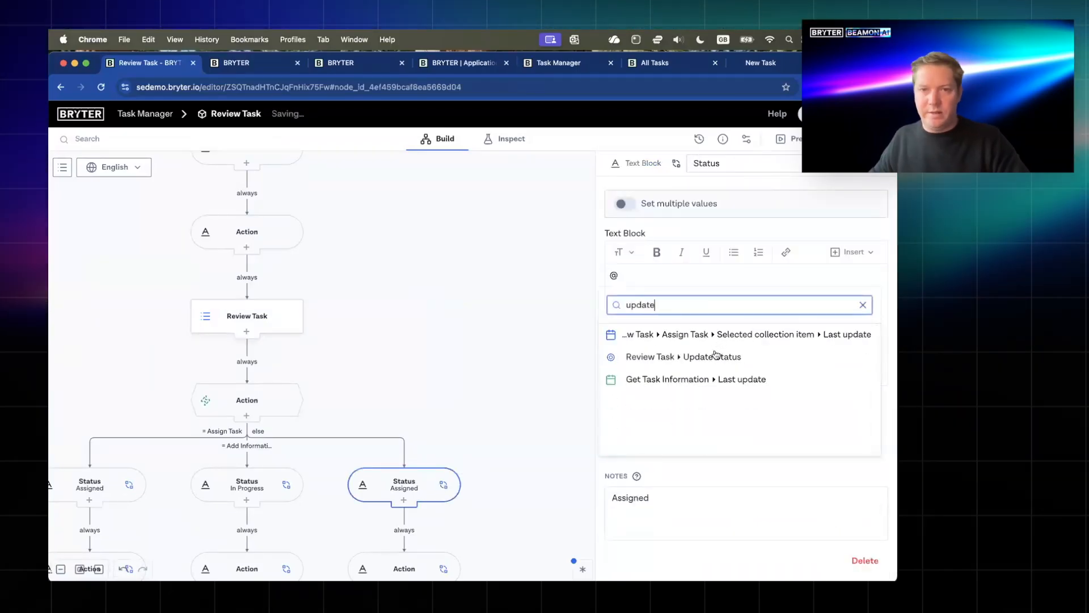
pyautogui.press('Return')
# - Replace the text of the pasted branch's Action text block with "Updated status from"
pyautogui.scroll(-3, 445, 467)
pyautogui.click(420, 385)
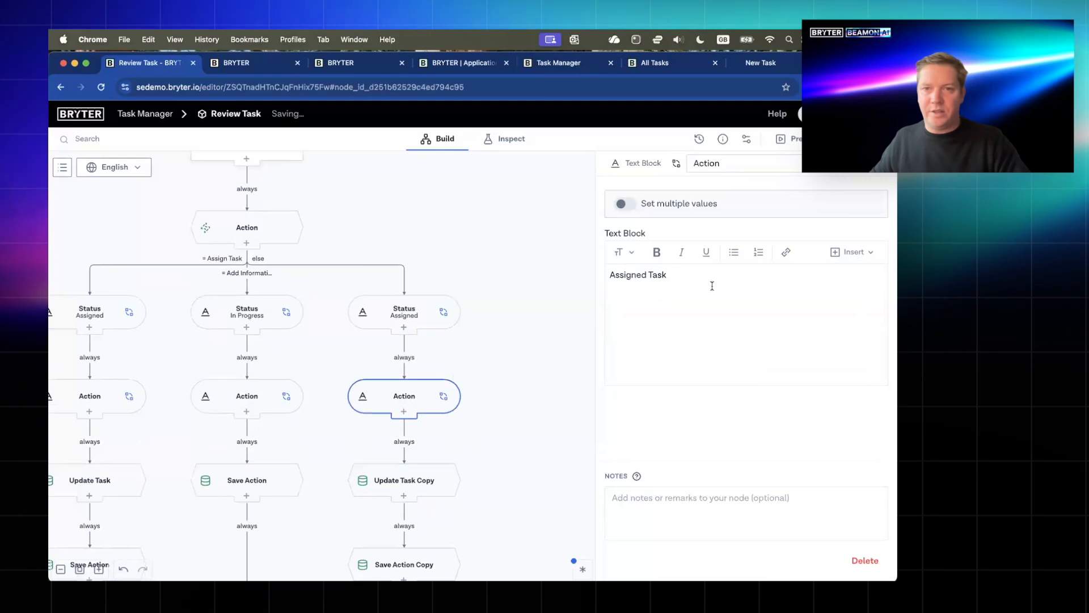
pyautogui.tripleClick(640, 278)
pyautogui.write('UPda')
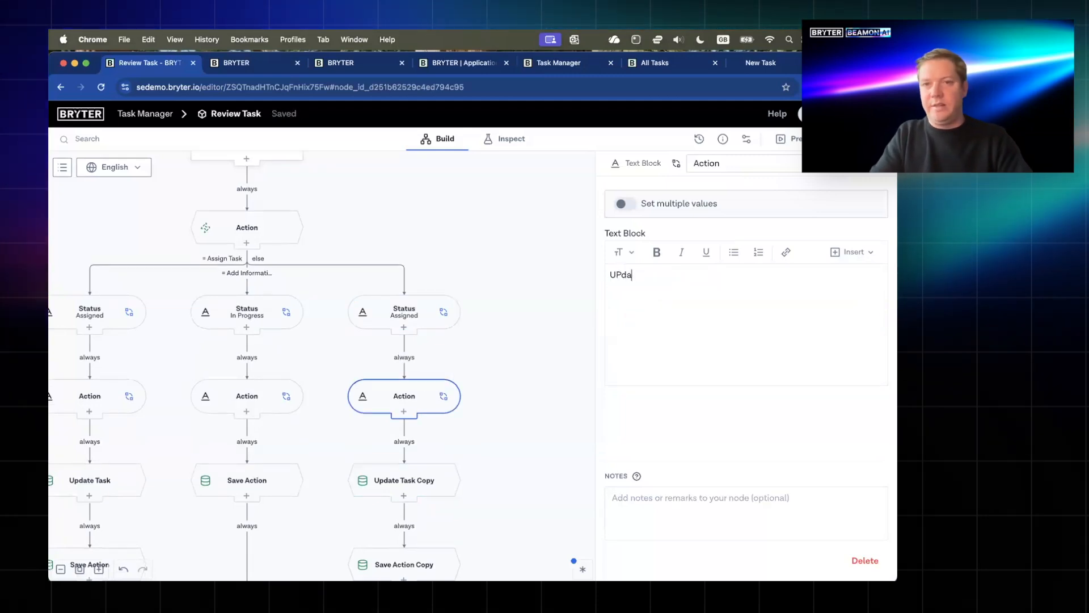
pyautogui.write('ted status ')
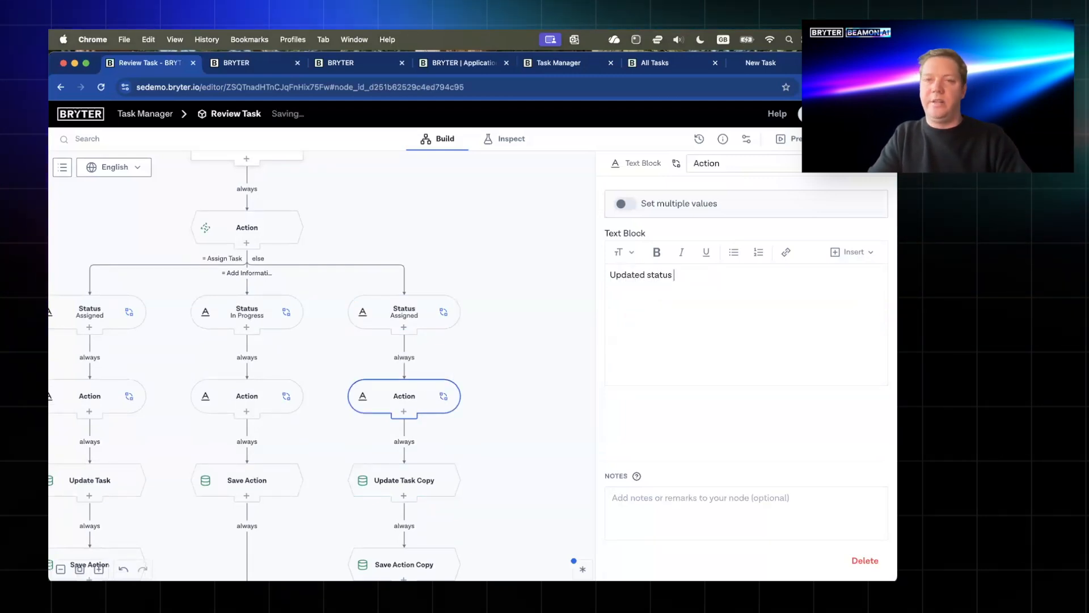
pyautogui.write('from @')
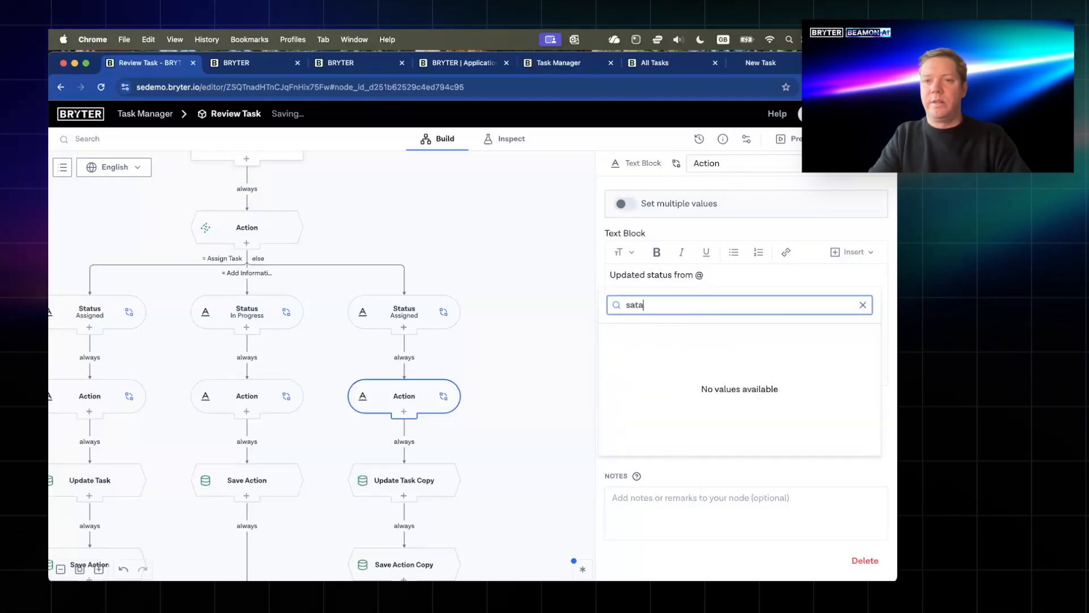
pyautogui.write('sata')
pyautogui.press('BackSpace')
pyautogui.press('BackSpace')
pyautogui.press('BackSpace')
pyautogui.write('tat')
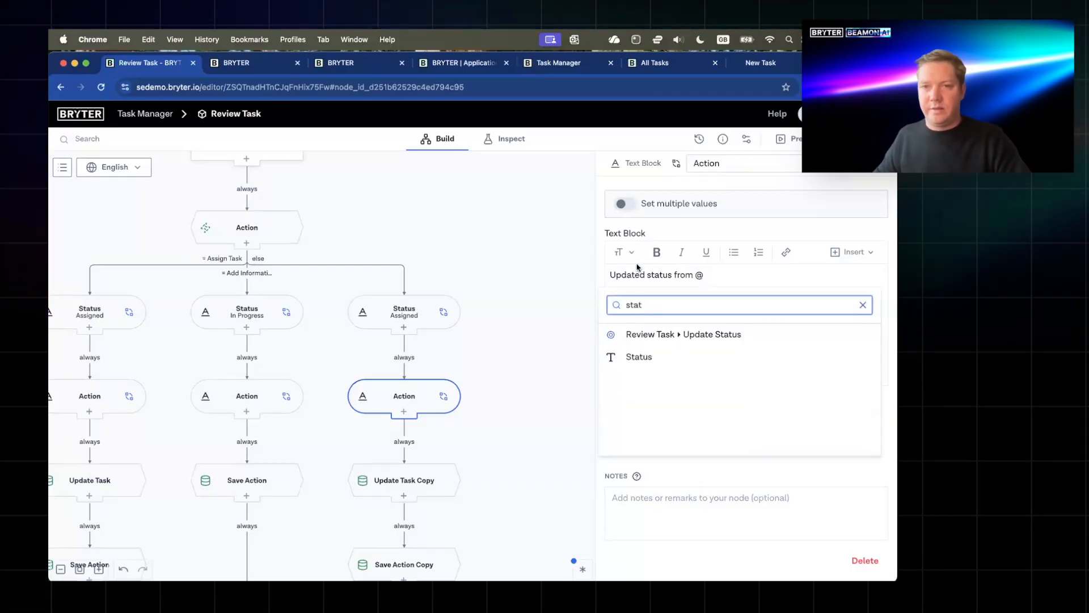
pyautogui.press('BackSpace')
pyautogui.press('BackSpace')
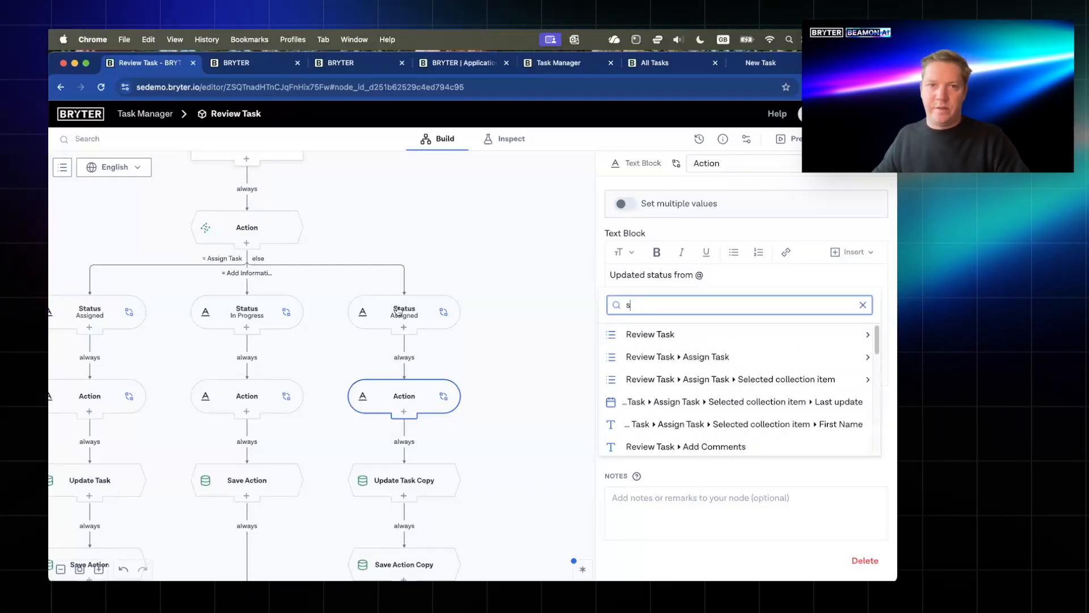
# - Include the Status field in the outputs of the Get Task Information database read
pyautogui.scroll(5, 271, 265)
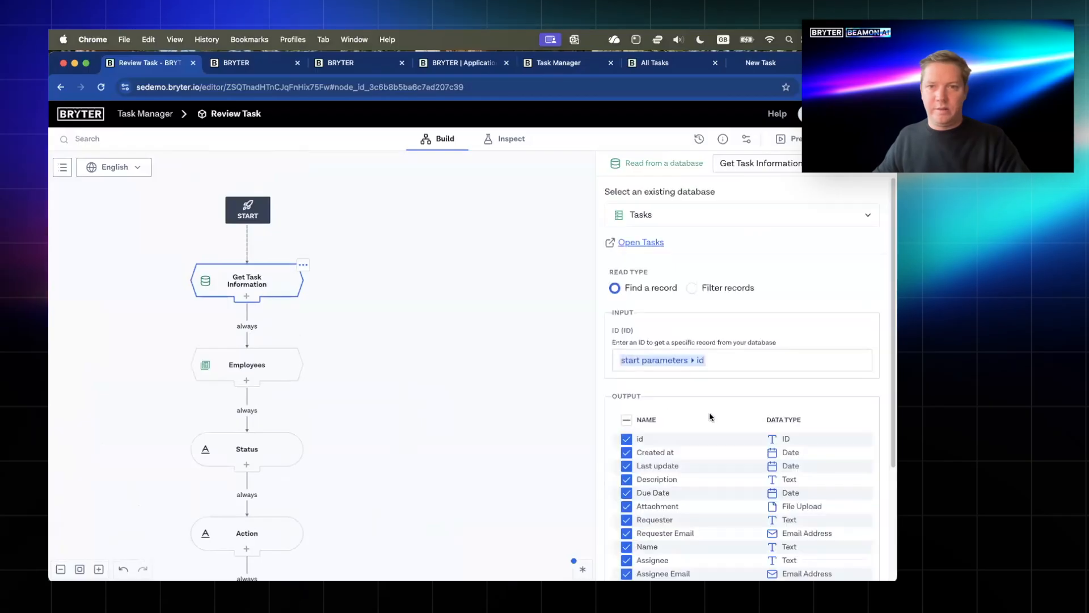
pyautogui.scroll(-3, 709, 418)
pyautogui.click(626, 443)
# - Complete the pasted branch's Action text with the Get Task Information > Status value, "to" and the Review Task > Update Status value
pyautogui.scroll(-10, 382, 446)
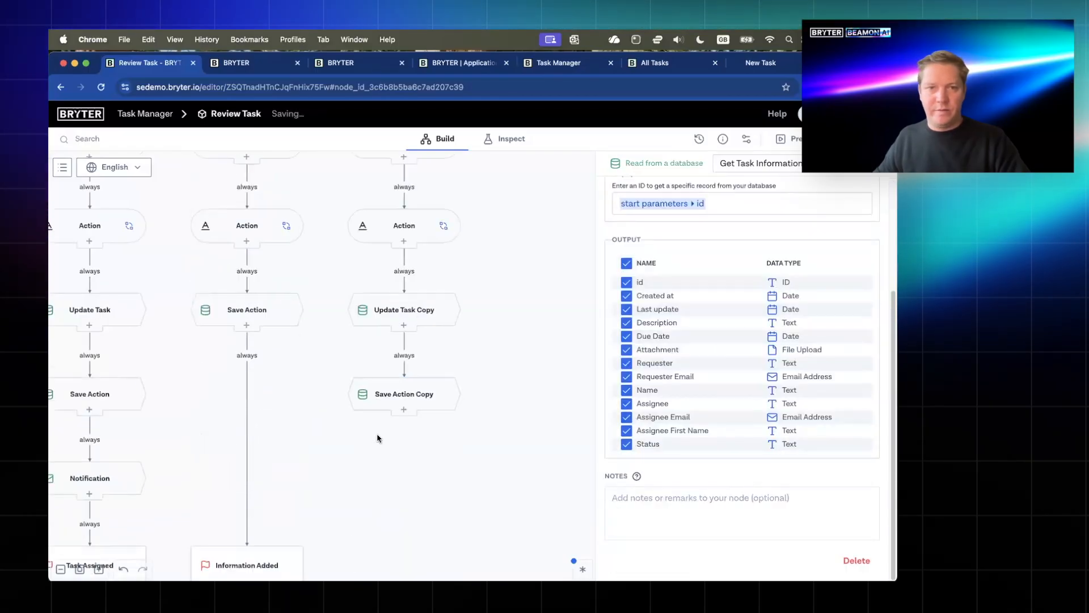
pyautogui.click(421, 282)
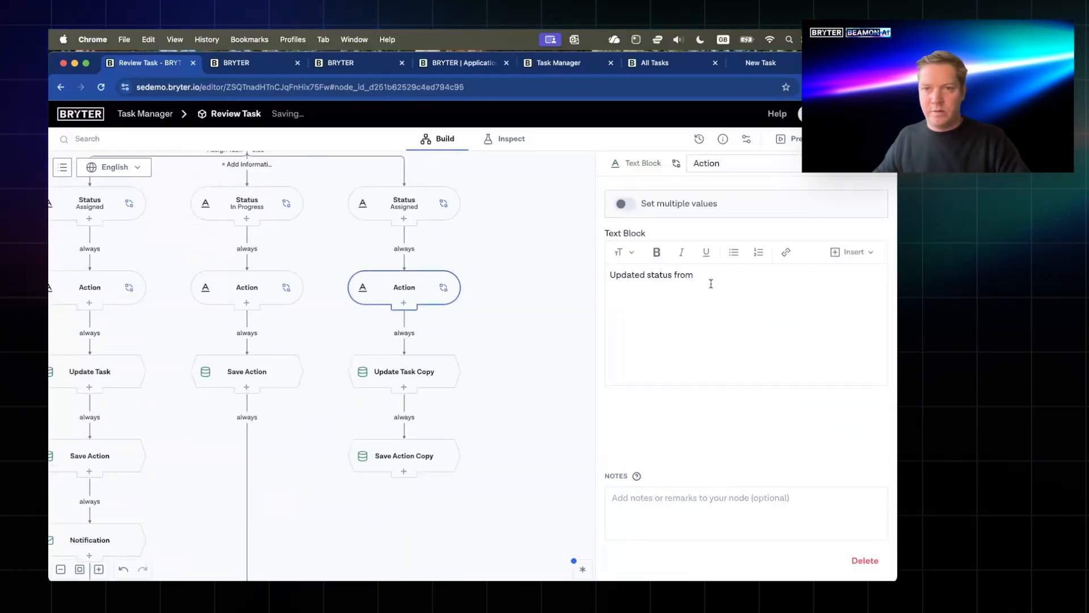
pyautogui.write('@status')
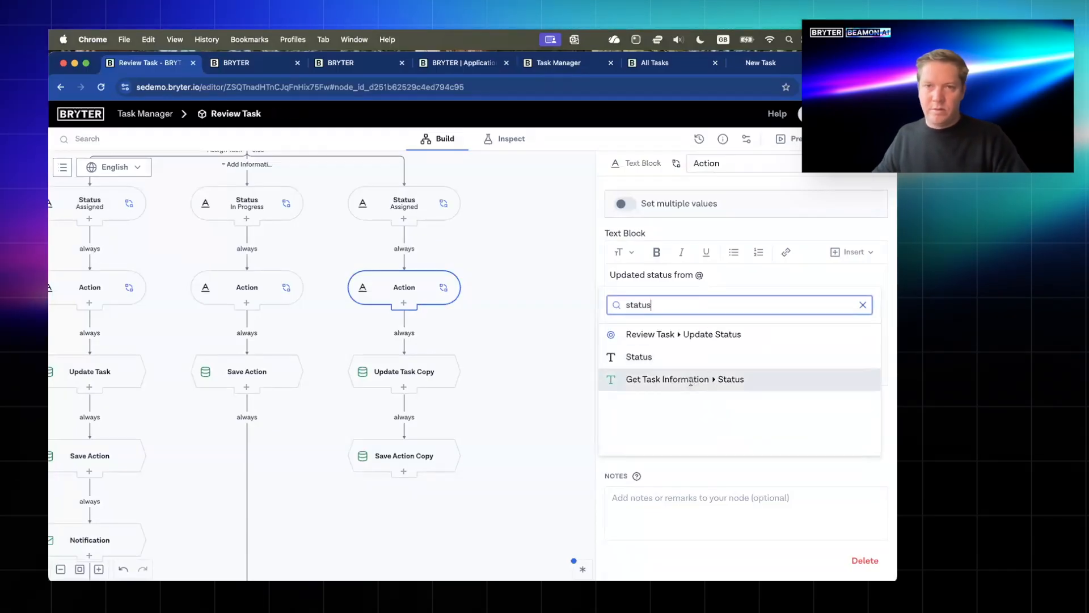
pyautogui.click(688, 379)
pyautogui.write('t Task Information ▸ Status t')
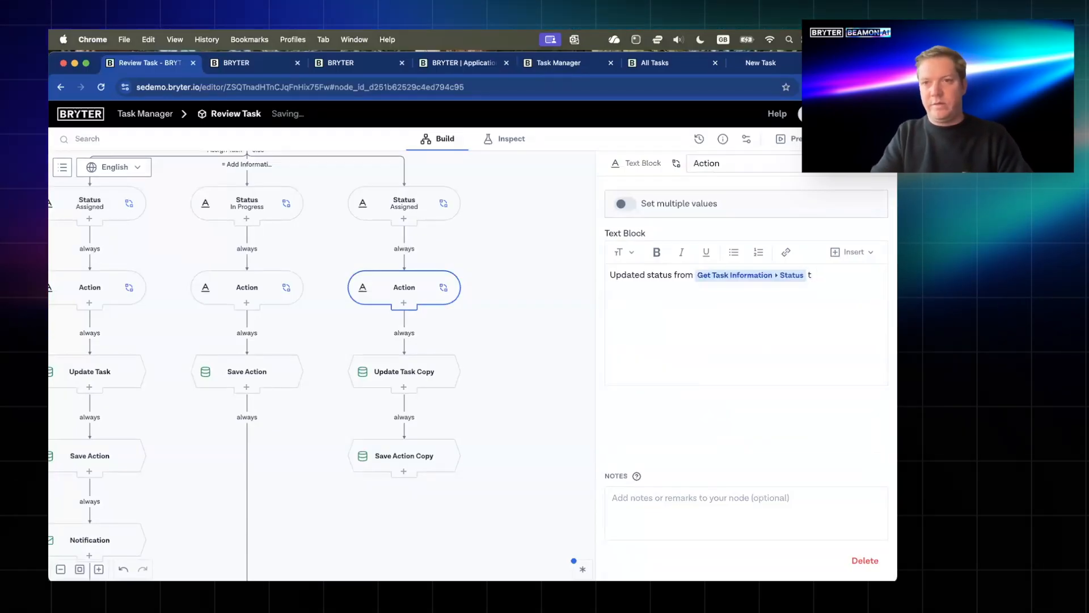
pyautogui.write('o @')
pyautogui.write('ste')
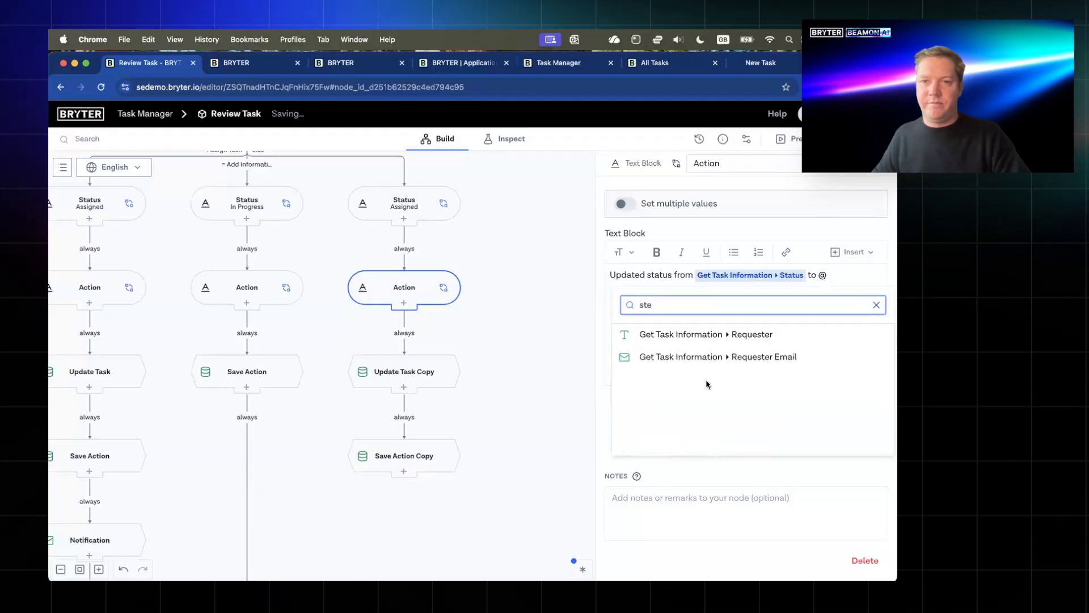
pyautogui.press('BackSpace')
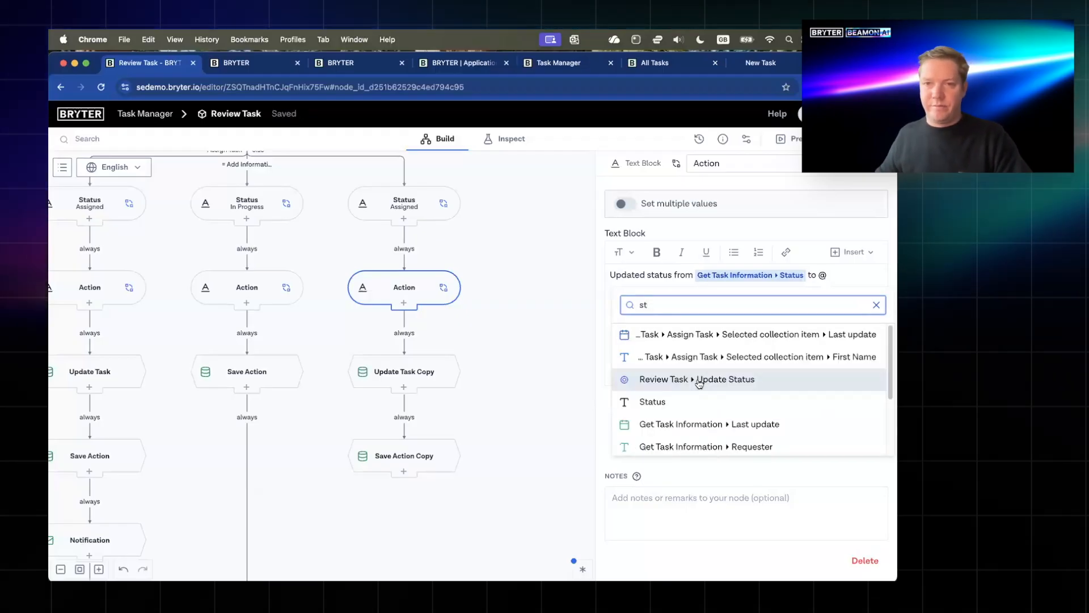
pyautogui.click(658, 379)
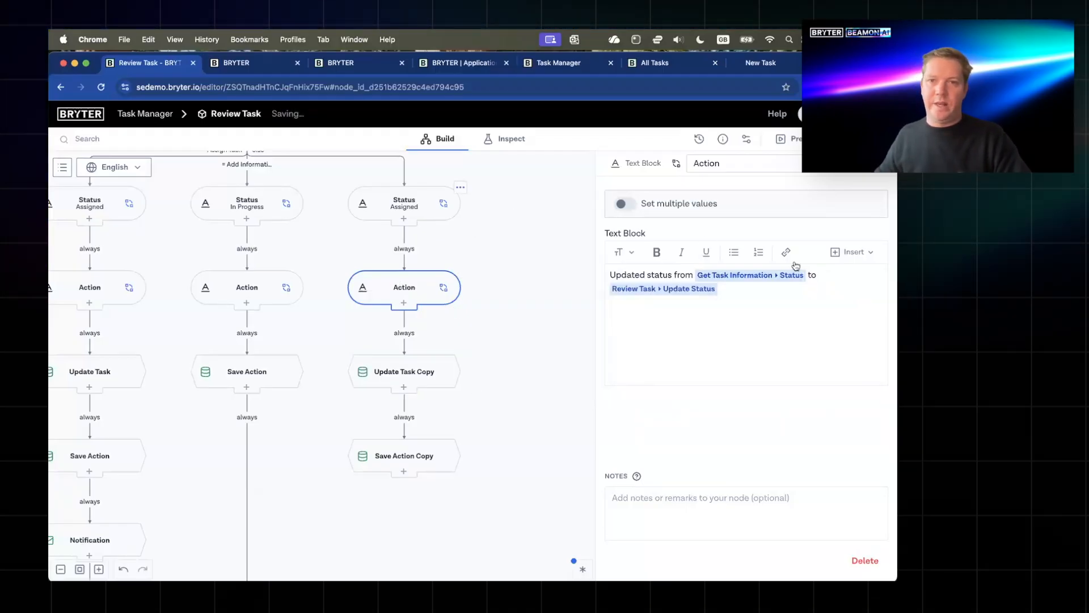
# - Rename the pasted branch's database nodes to "Update Task" and "Save Action", removing the word Copy from both names
pyautogui.click(448, 373)
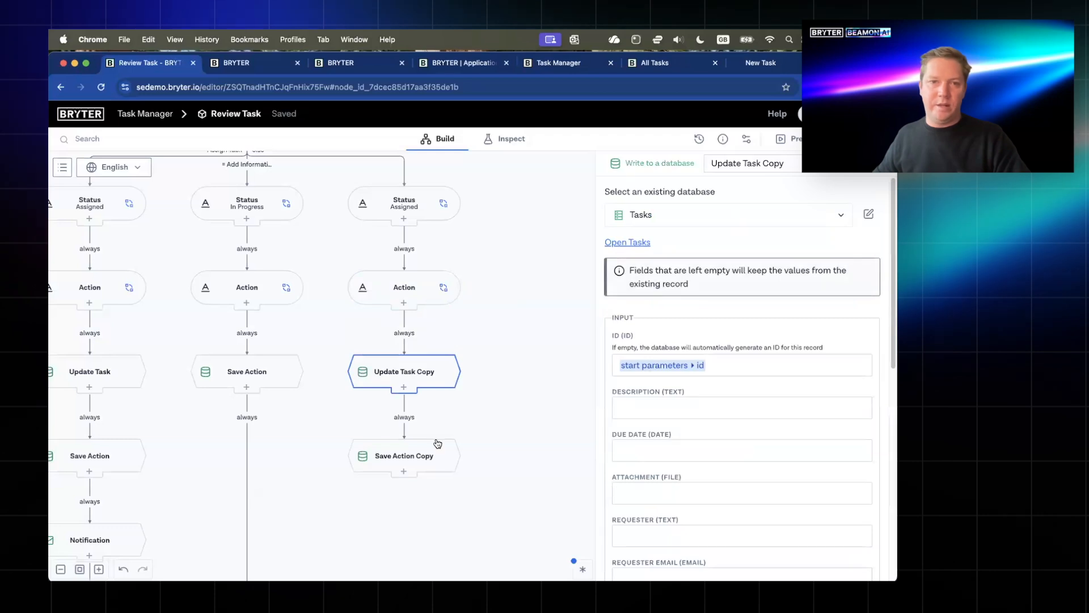
pyautogui.click(417, 454)
pyautogui.click(381, 369)
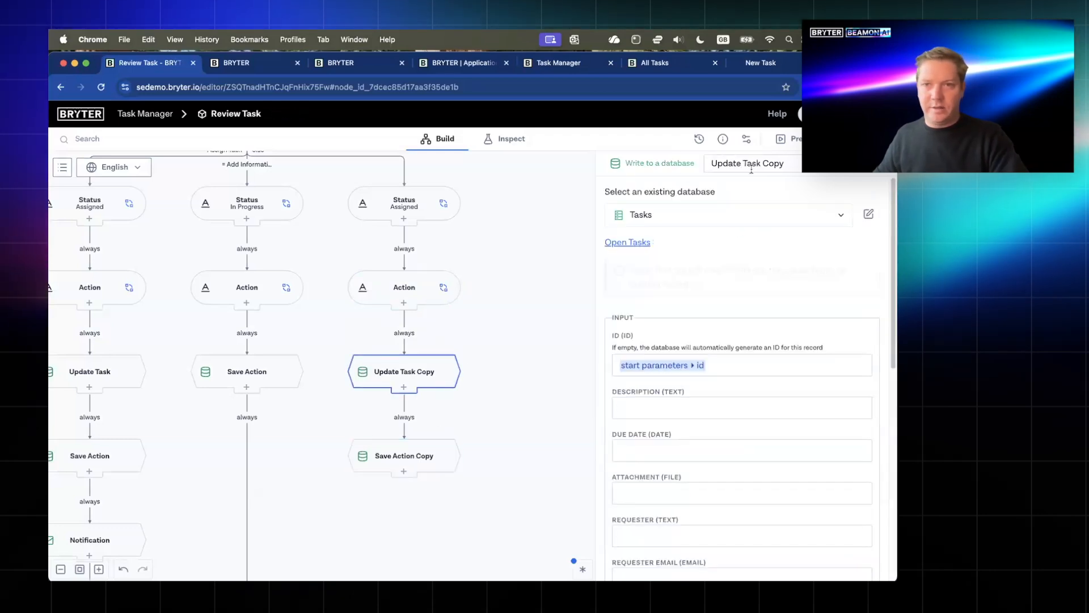
pyautogui.doubleClick(778, 163)
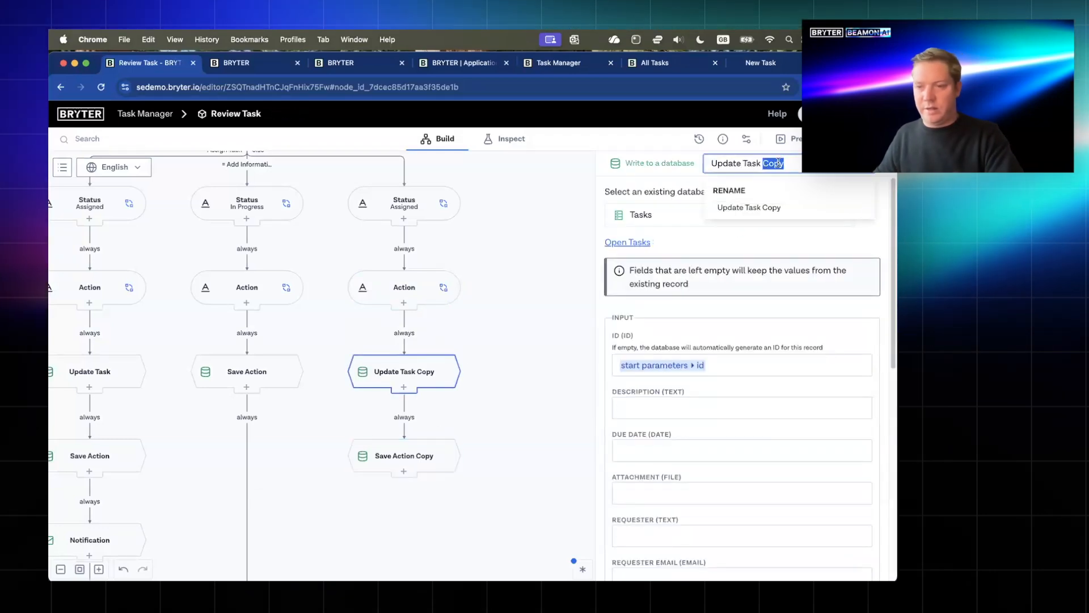
pyautogui.click(398, 464)
pyautogui.doubleClick(776, 163)
pyautogui.press('BackSpace')
pyautogui.click(406, 363)
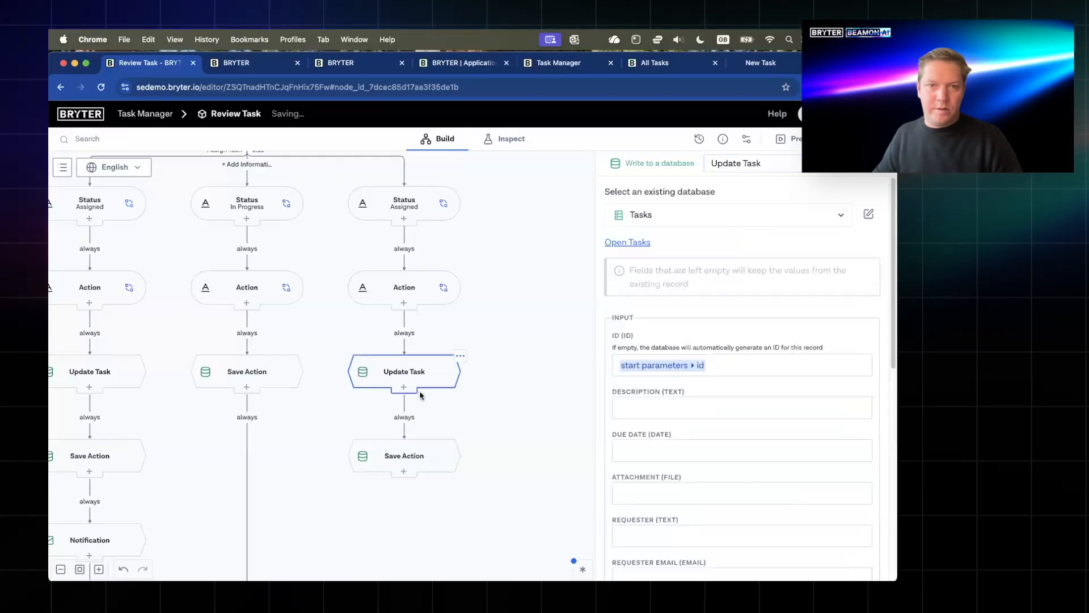
# - Paste a copy of the Information Added result node after the third branch's Save Action node
pyautogui.scroll(-3, 421, 395)
pyautogui.click(274, 538)
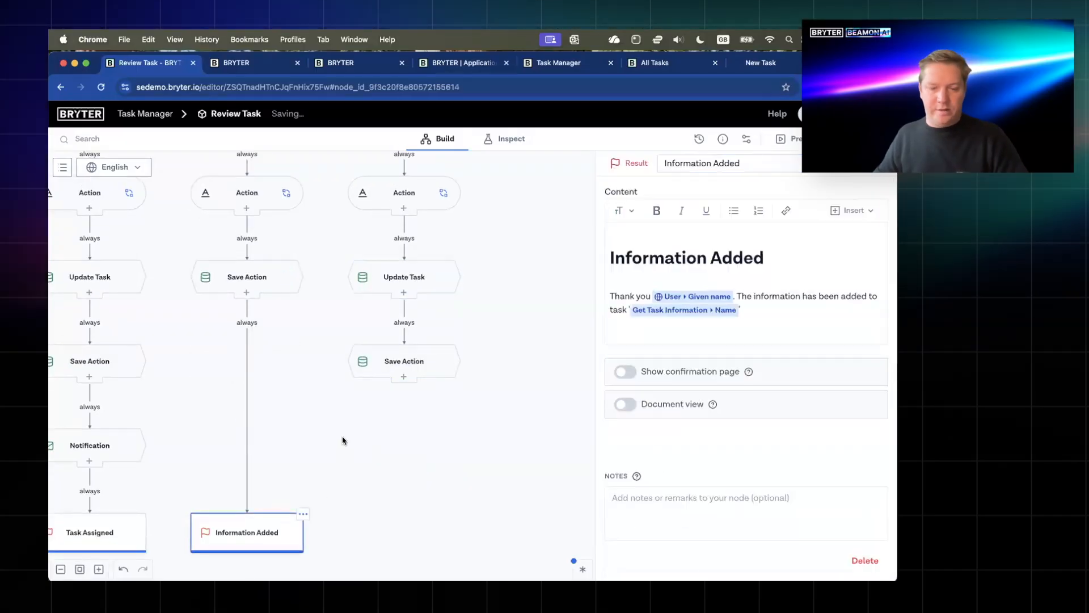
pyautogui.click(403, 341)
pyautogui.hotkey('ctrl', 'v')
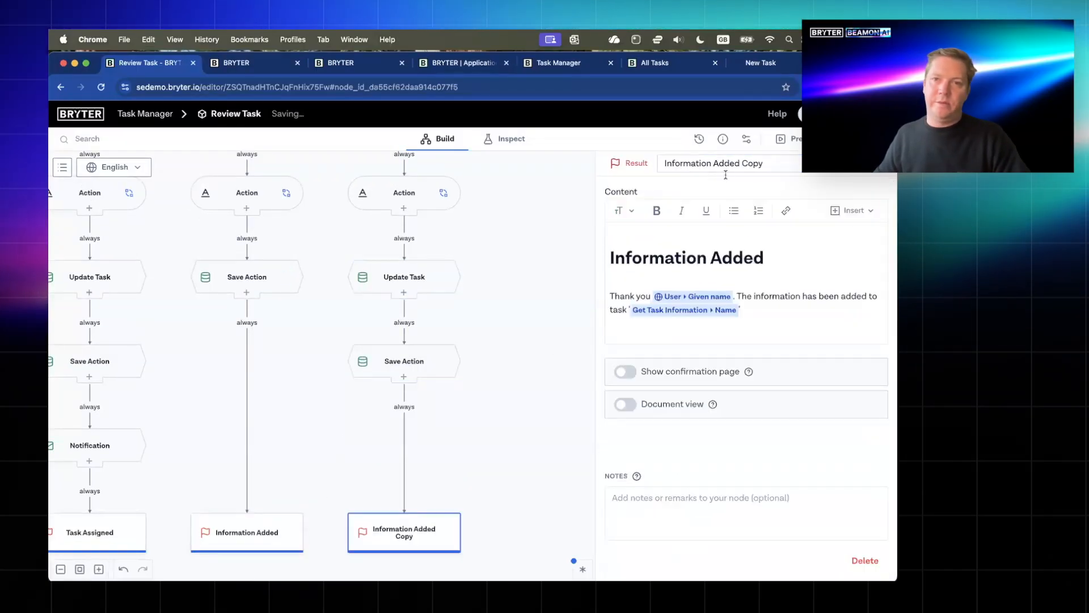
# - Change the copied result's heading to "Status Updated" and its message to "The status has been updated for task", keeping the inserted values
pyautogui.tripleClick(672, 253)
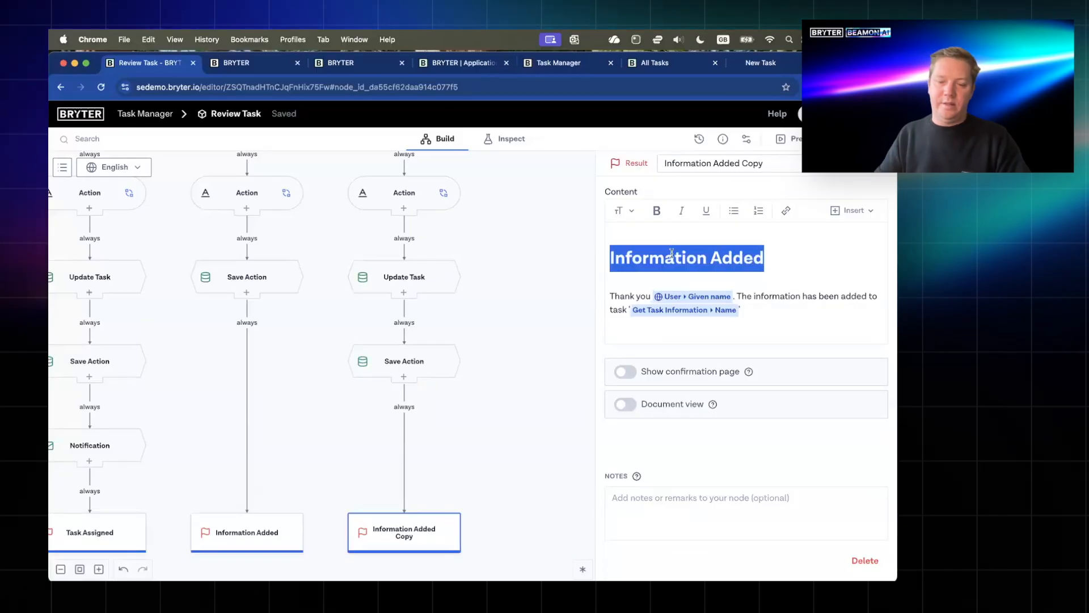
pyautogui.write('Status Updated')
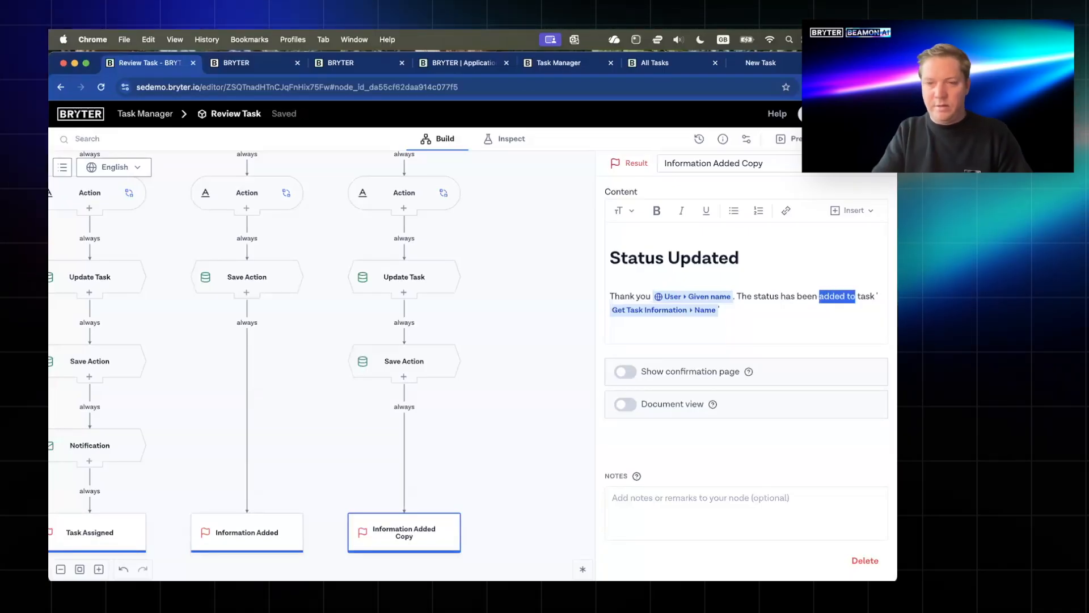
pyautogui.write('r')
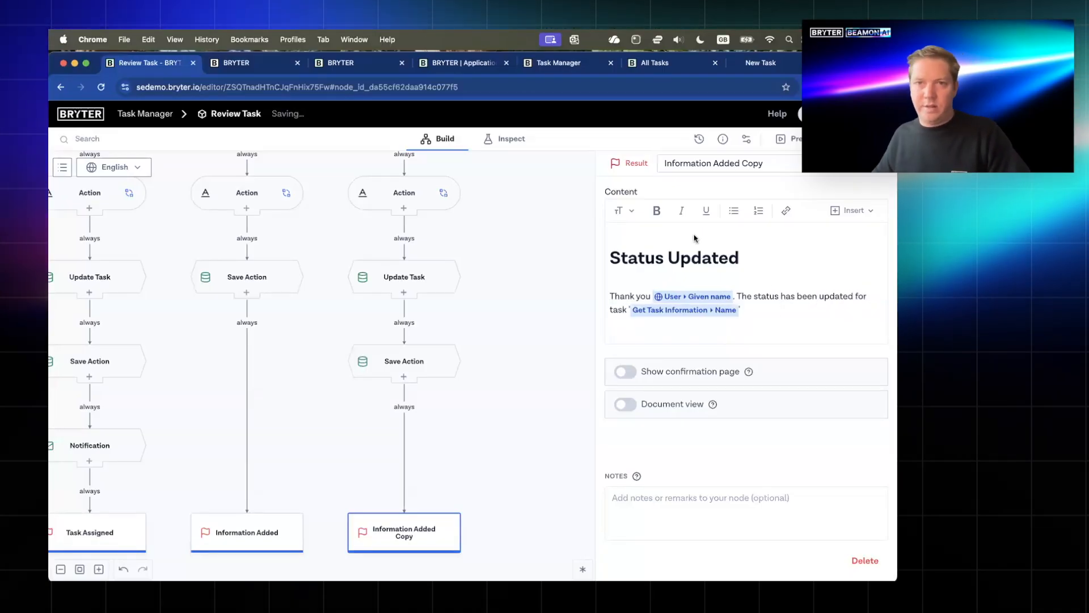
# - Rename the copied result node to "Status Updated", reusing its heading text
pyautogui.tripleClick(682, 257)
pyautogui.press('super+c')
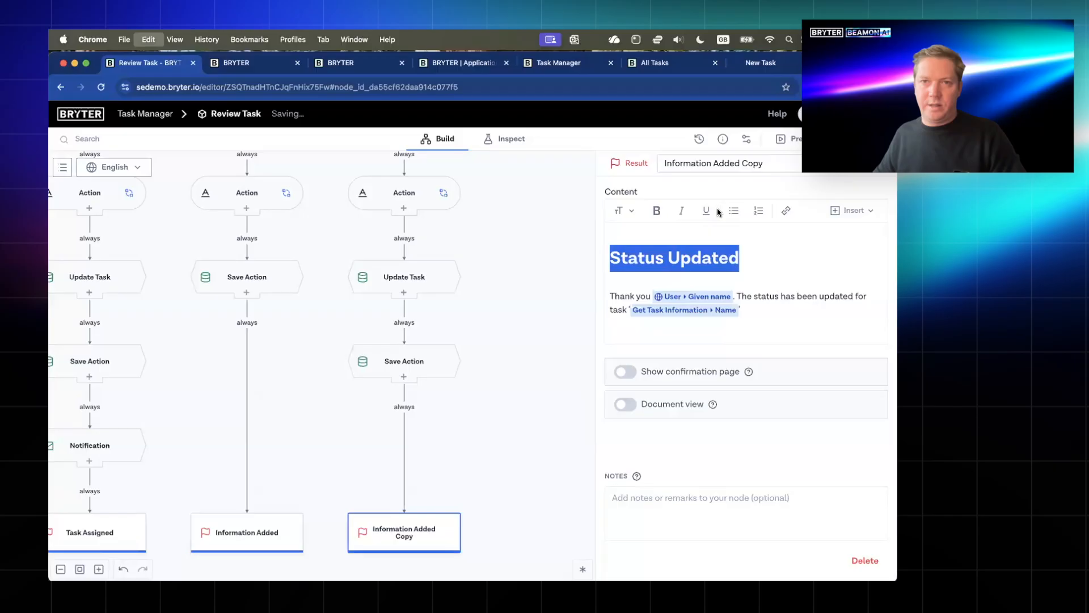
pyautogui.click(767, 163)
pyautogui.press('super+v')
pyautogui.click(403, 401)
# - Replace the third branch's else path with a condition requiring the Review Task action to equal Update Status
pyautogui.scroll(5, 329, 301)
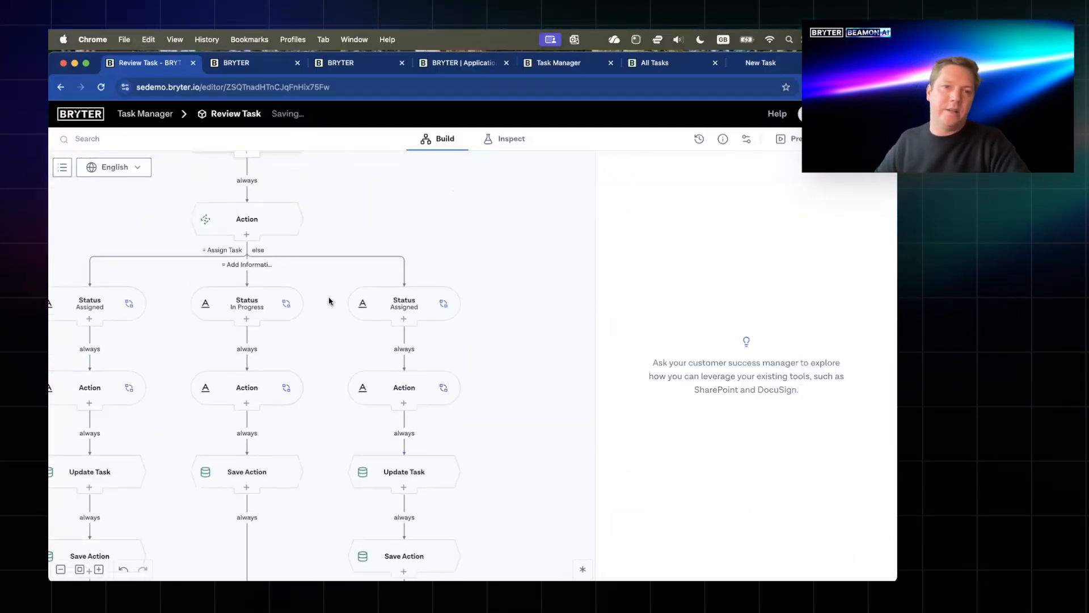
pyautogui.click(405, 271)
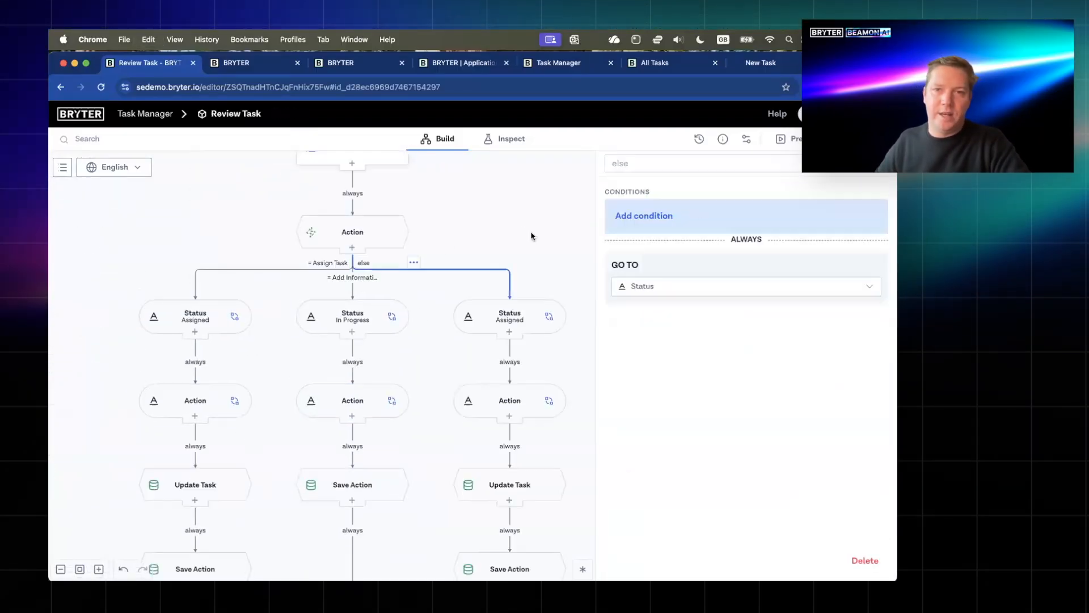
pyautogui.scroll(-3, 401, 250)
pyautogui.click(460, 278)
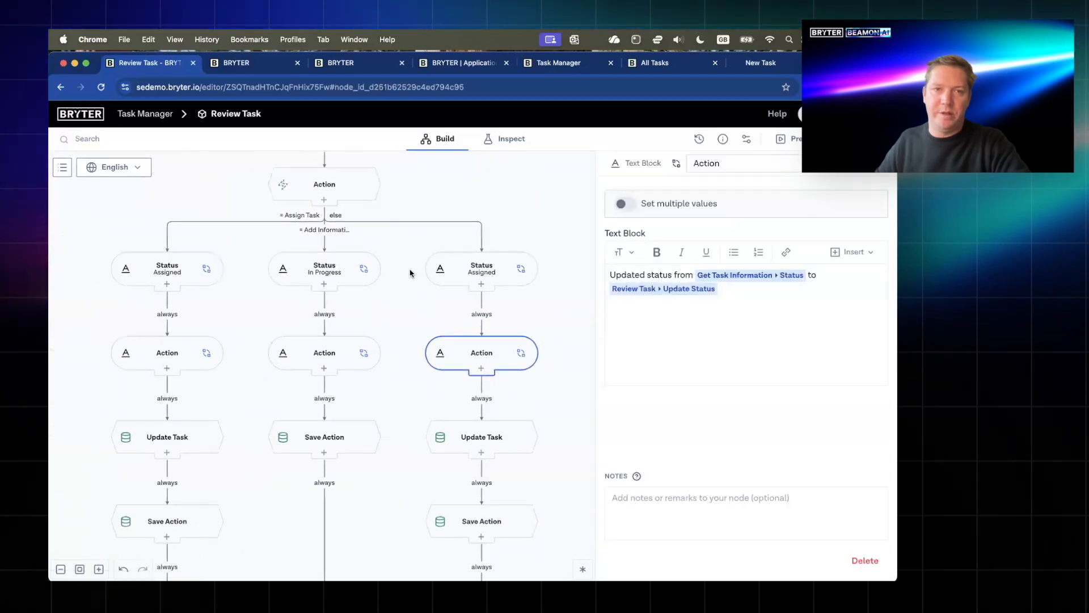
pyautogui.click(395, 222)
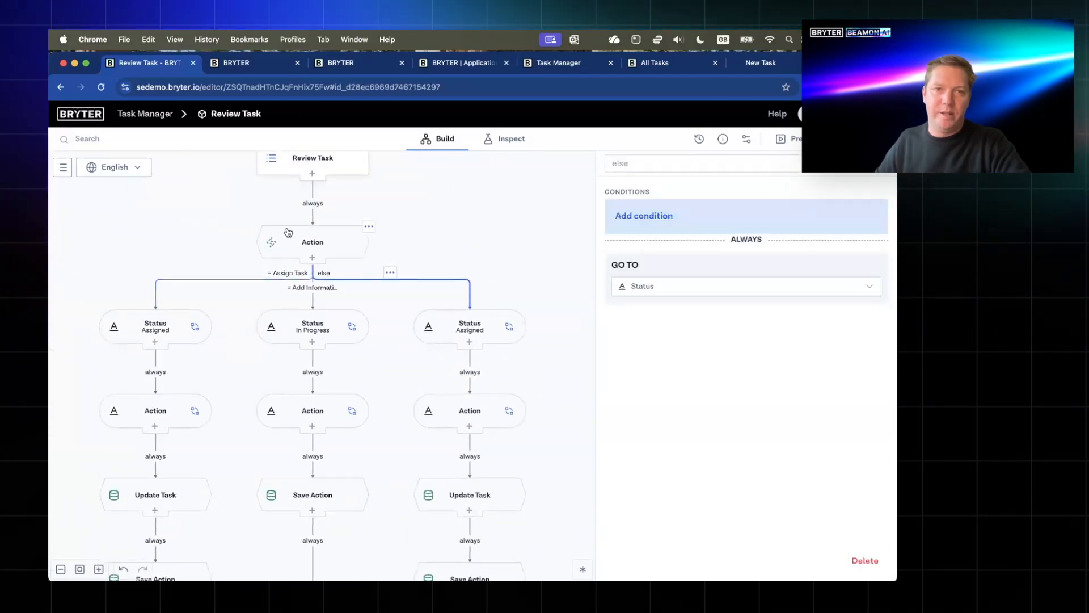
pyautogui.scroll(-3, 340, 244)
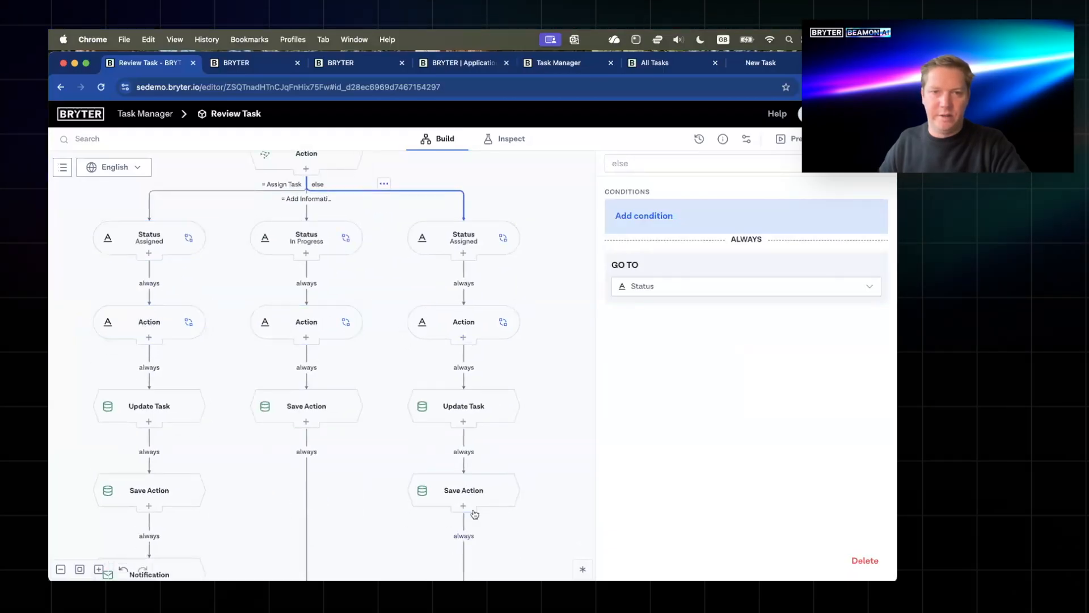
pyautogui.scroll(5, 247, 389)
pyautogui.click(669, 224)
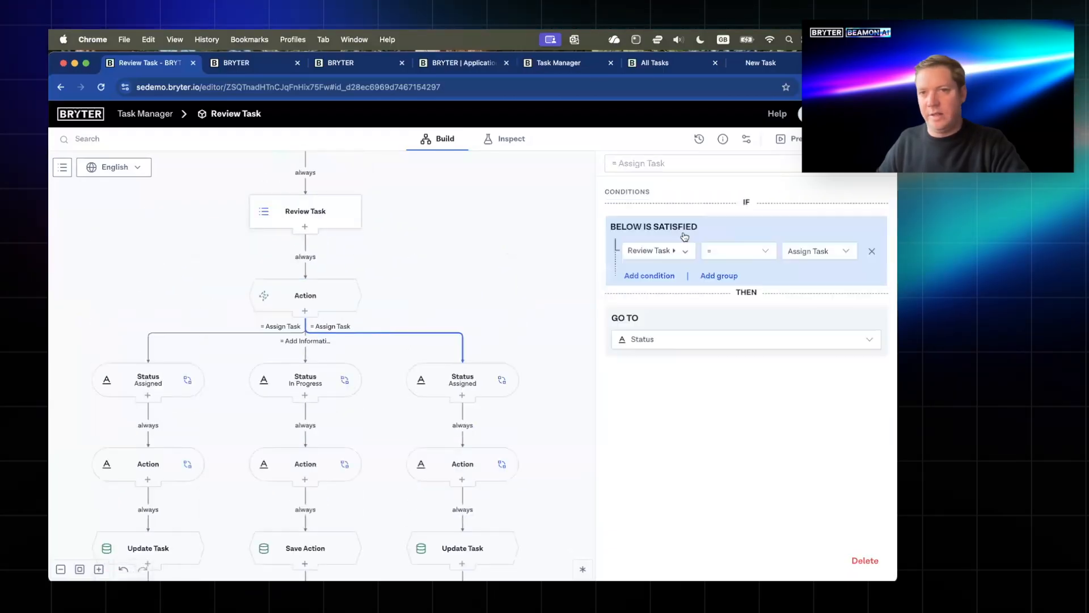
pyautogui.click(819, 255)
pyautogui.click(834, 316)
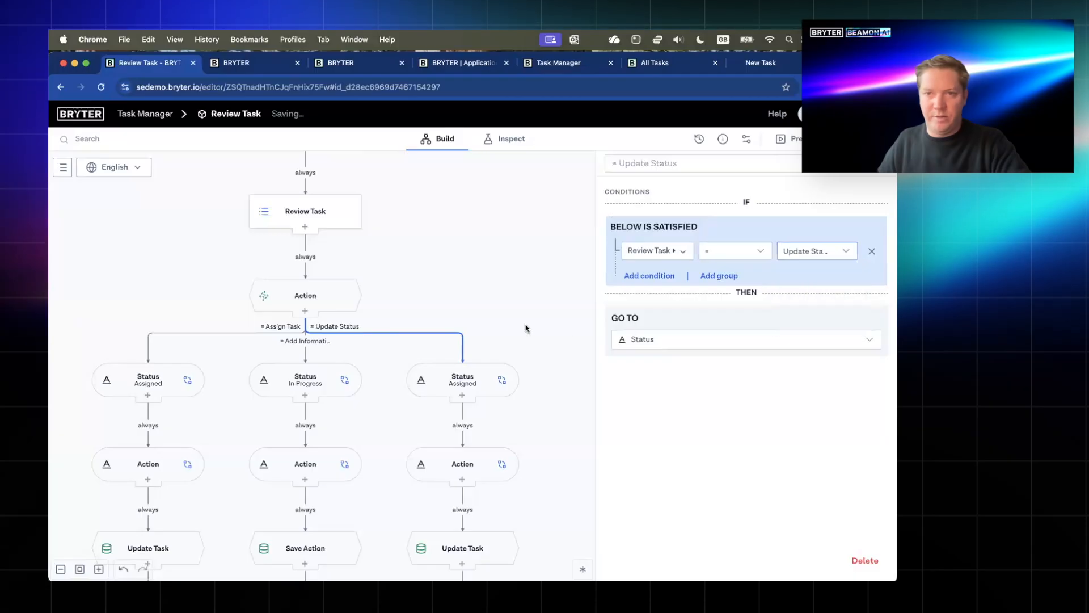
# - Publish the Review Task module to the Test environment
pyautogui.scroll(-5, 479, 219)
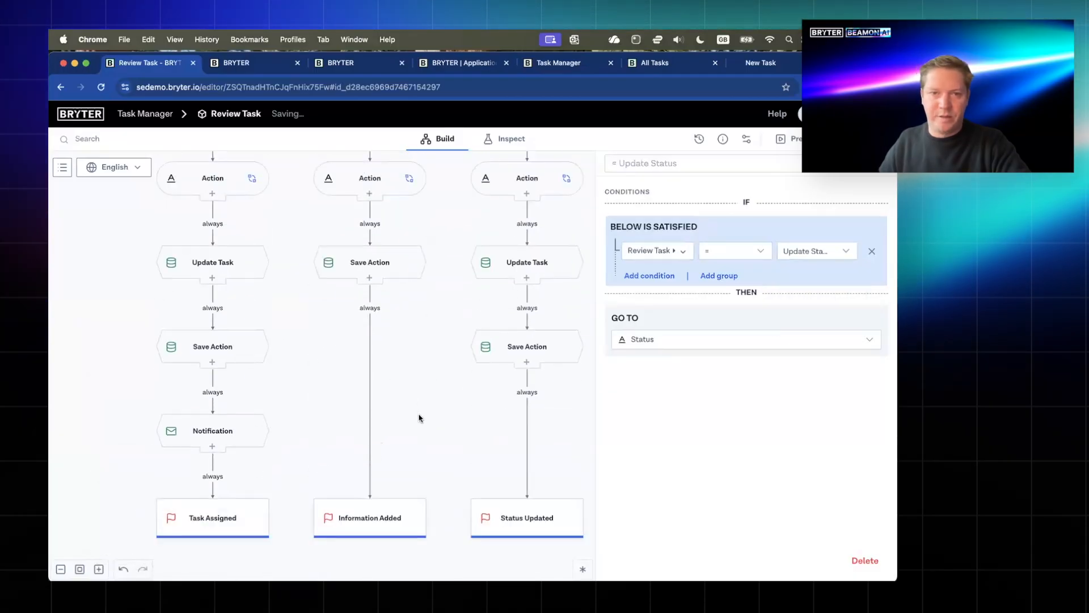
pyautogui.scroll(7, 446, 363)
pyautogui.click(860, 139)
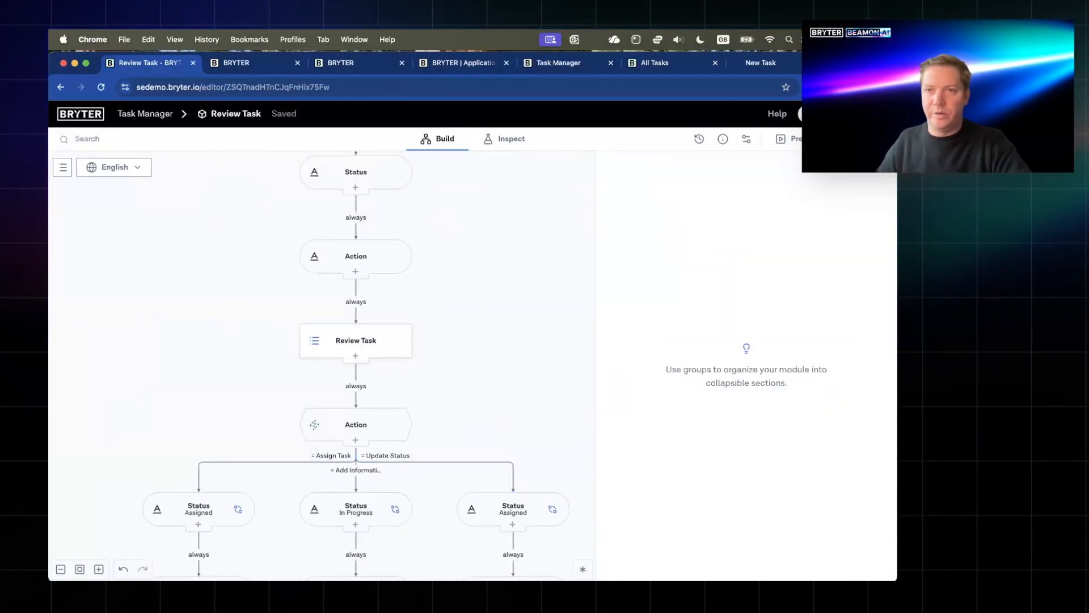
pyautogui.click(742, 289)
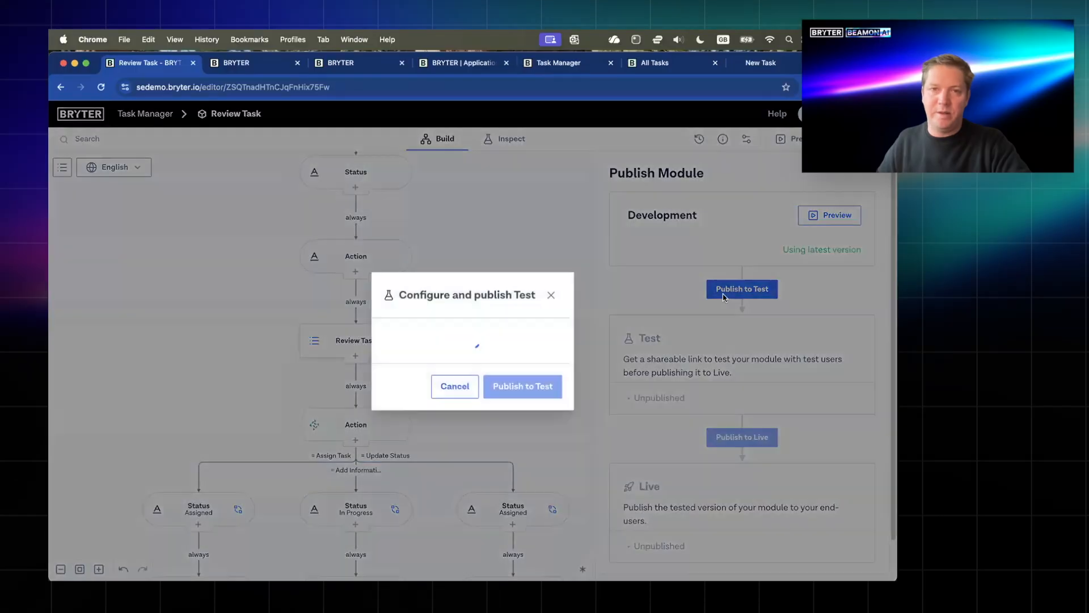
pyautogui.click(593, 511)
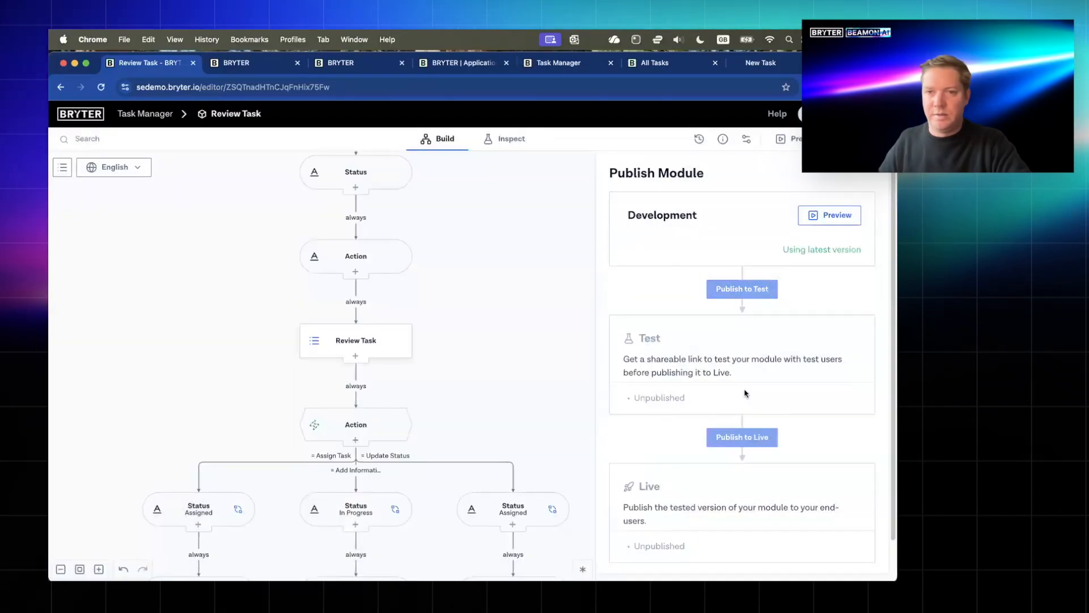
# - Publish the Review Task module to Live with the custom BEAMON theme and return to the module
pyautogui.click(722, 422)
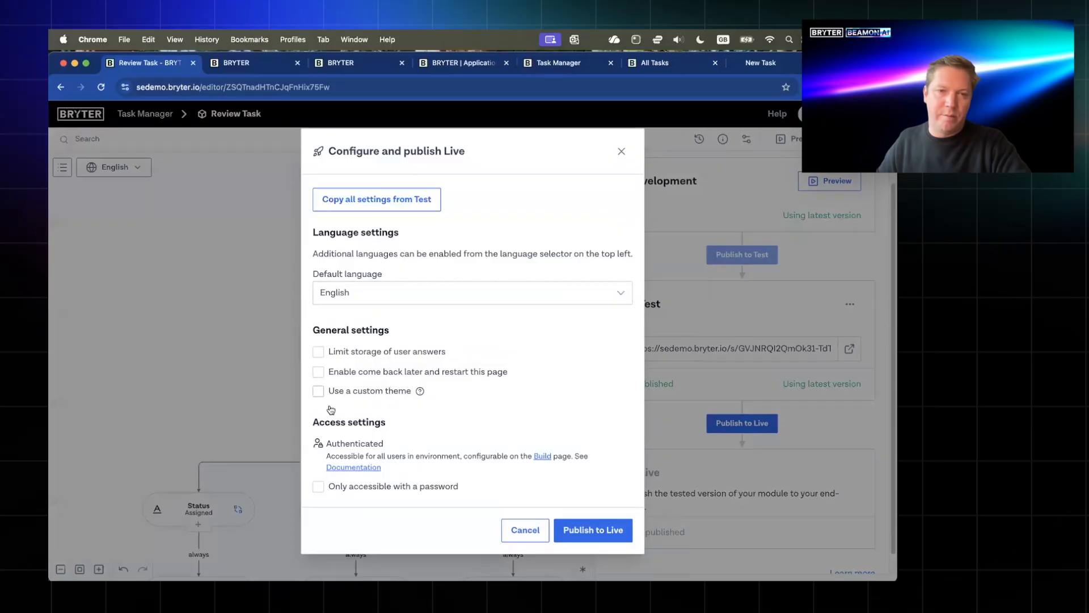
pyautogui.click(319, 391)
pyautogui.click(363, 413)
pyautogui.click(369, 477)
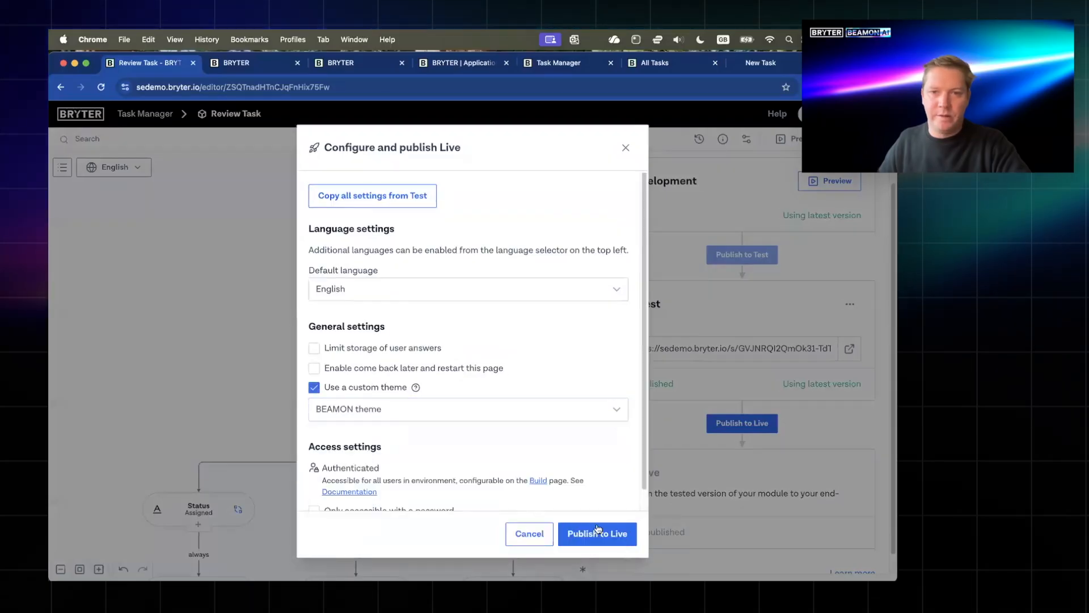
pyautogui.click(597, 531)
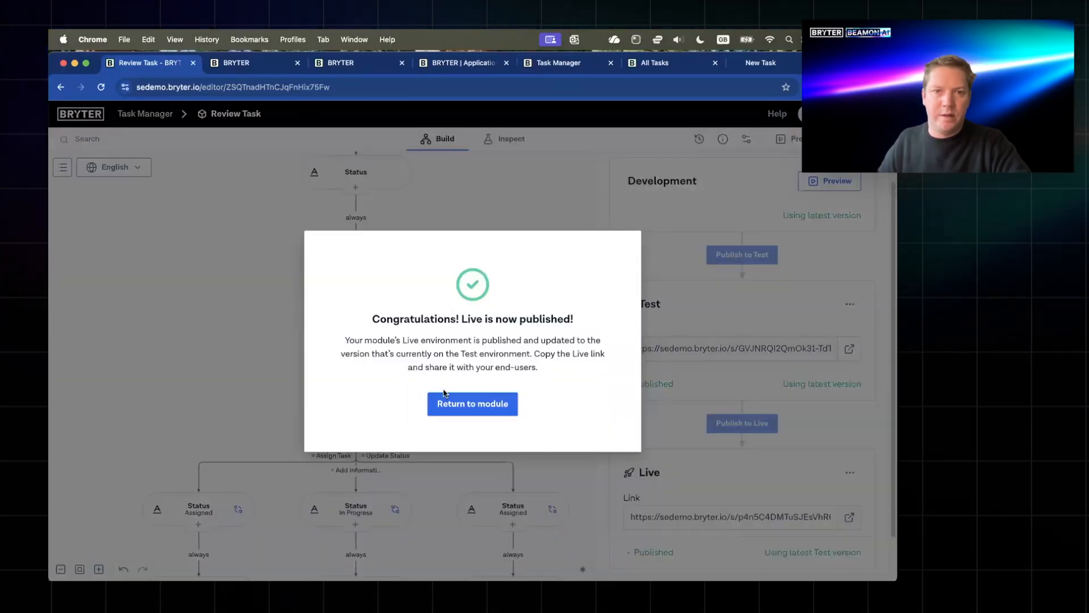
pyautogui.click(502, 403)
# - Open the All Tasks data view of the Task Manager application and add a record action named "Open"
pyautogui.scroll(-3, 539, 404)
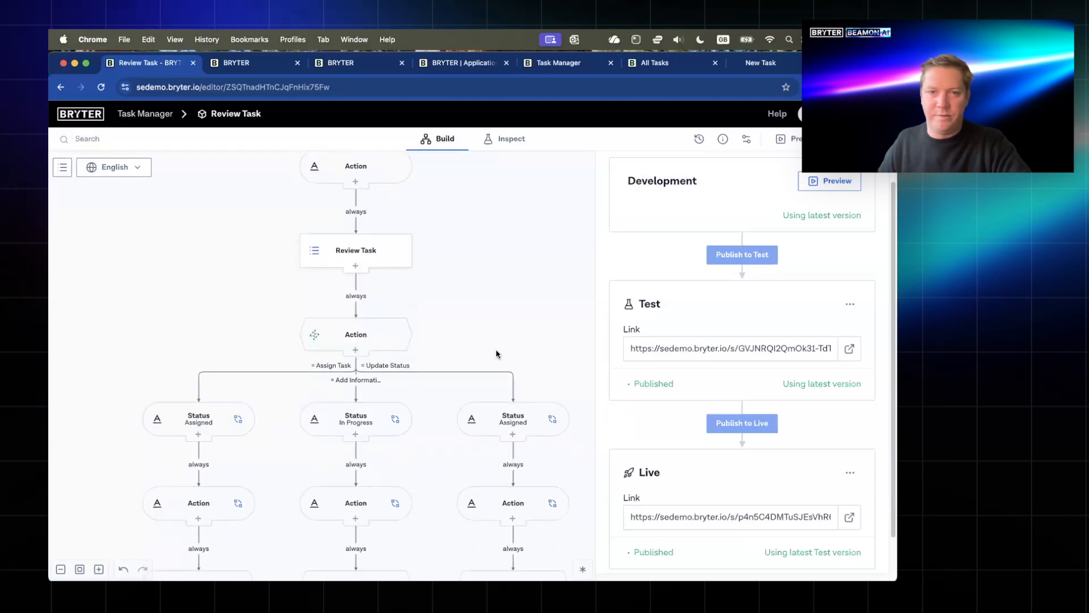
pyautogui.scroll(2, 158, 211)
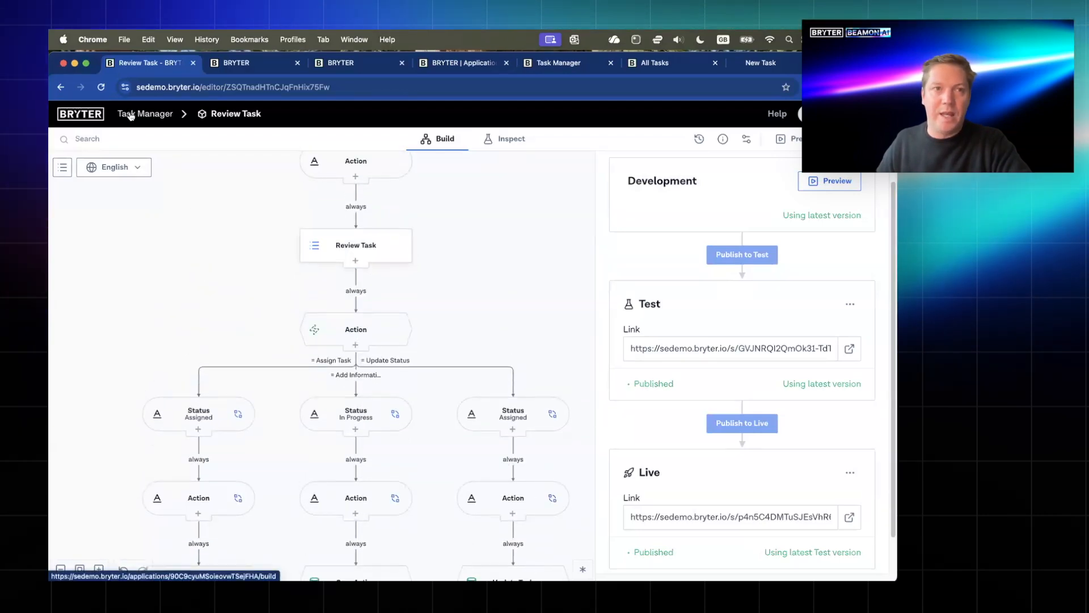
pyautogui.click(130, 115)
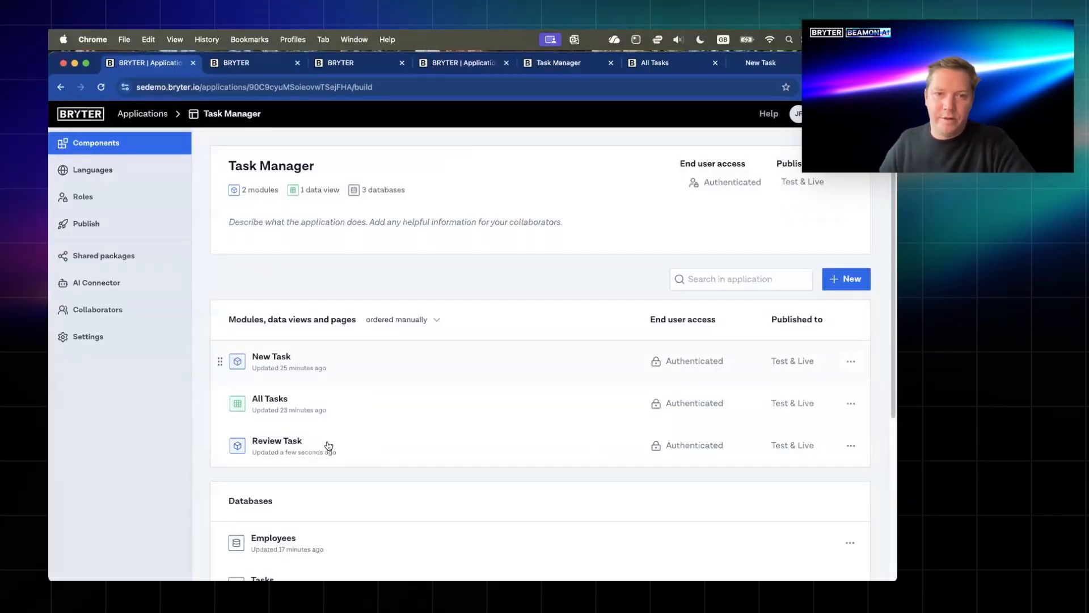
pyautogui.click(851, 404)
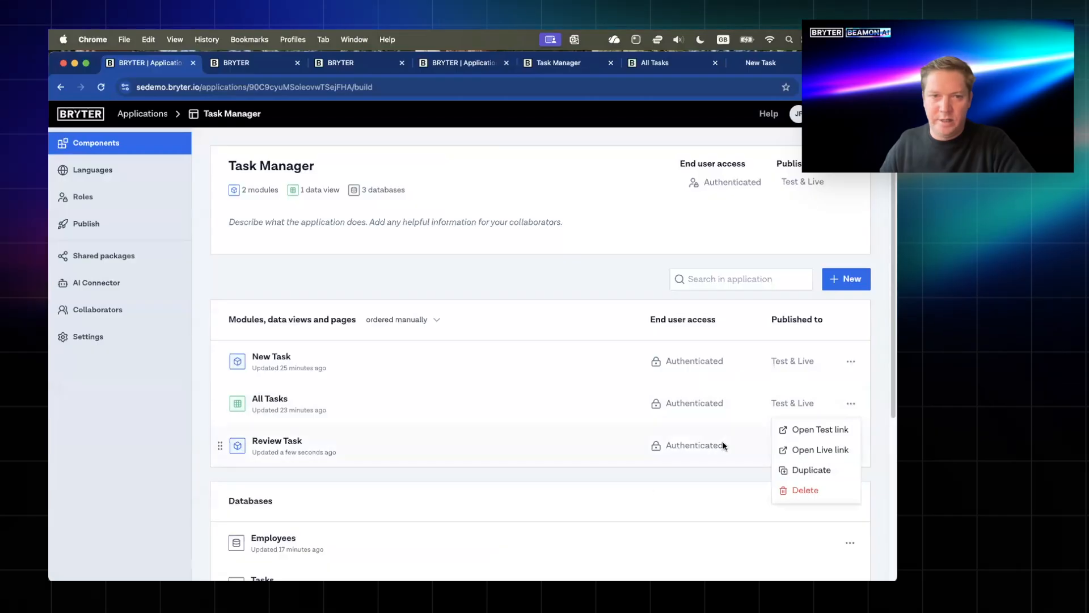
pyautogui.click(420, 410)
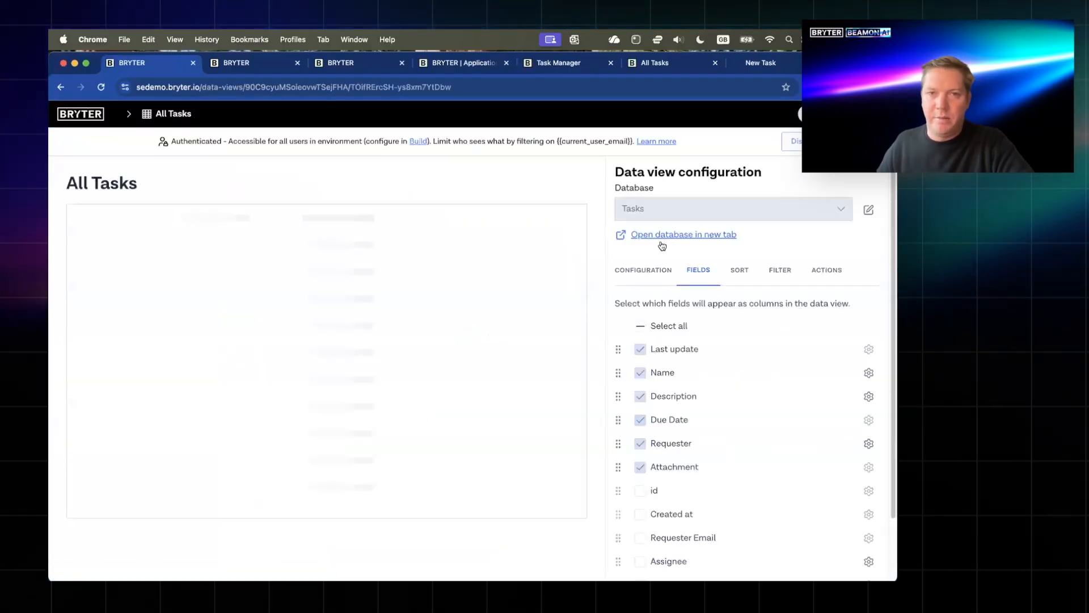
pyautogui.click(826, 271)
pyautogui.click(721, 356)
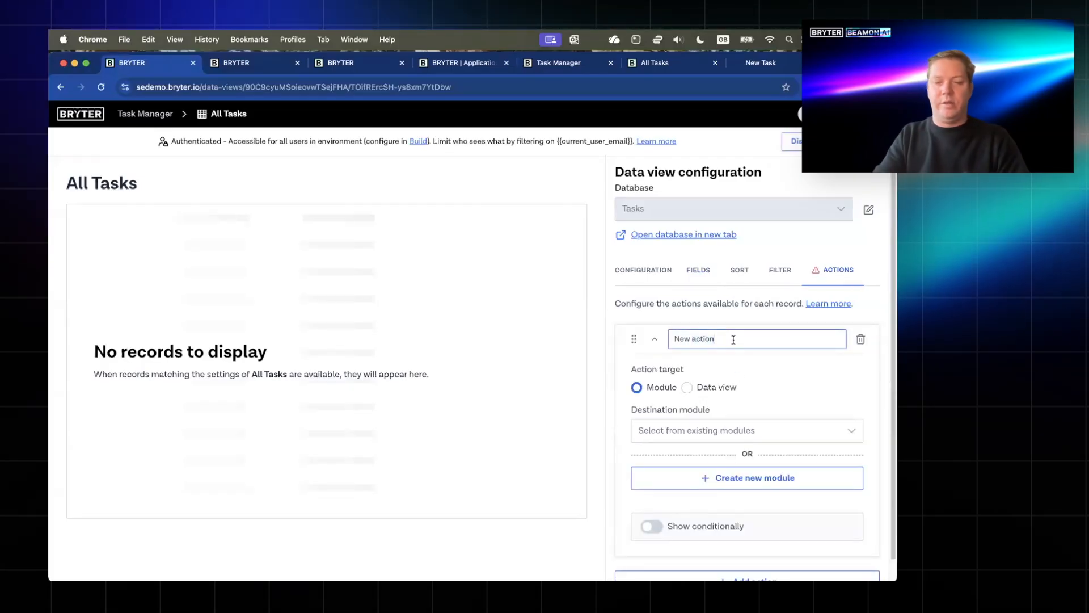
pyautogui.scroll(-1, 718, 355)
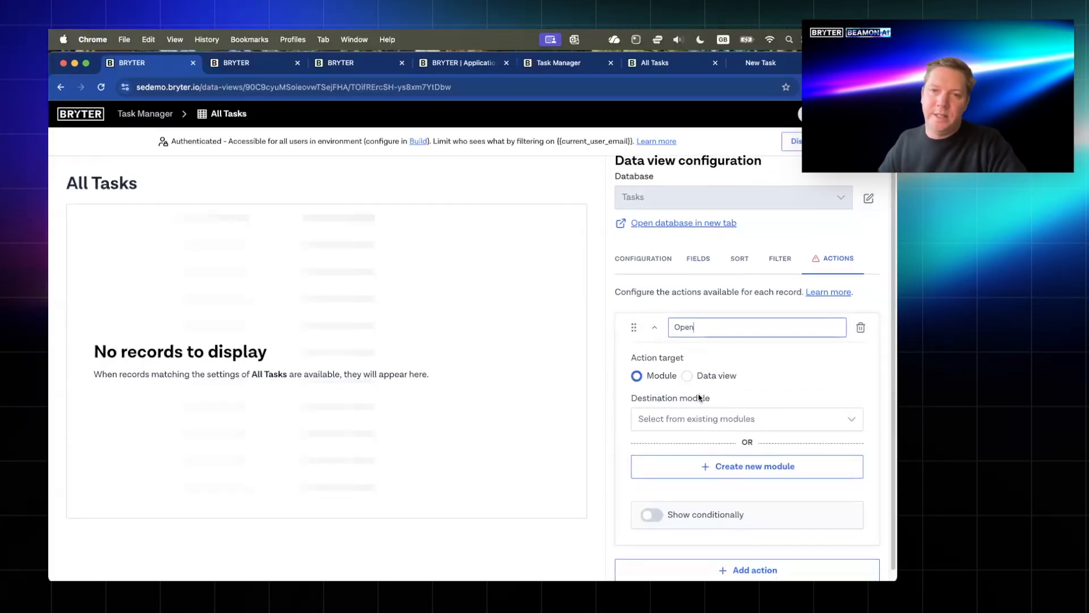
# - Set Review Task as the Open action's destination module and map its id start parameter to the id field
pyautogui.click(656, 418)
pyautogui.click(687, 454)
pyautogui.scroll(-3, 688, 455)
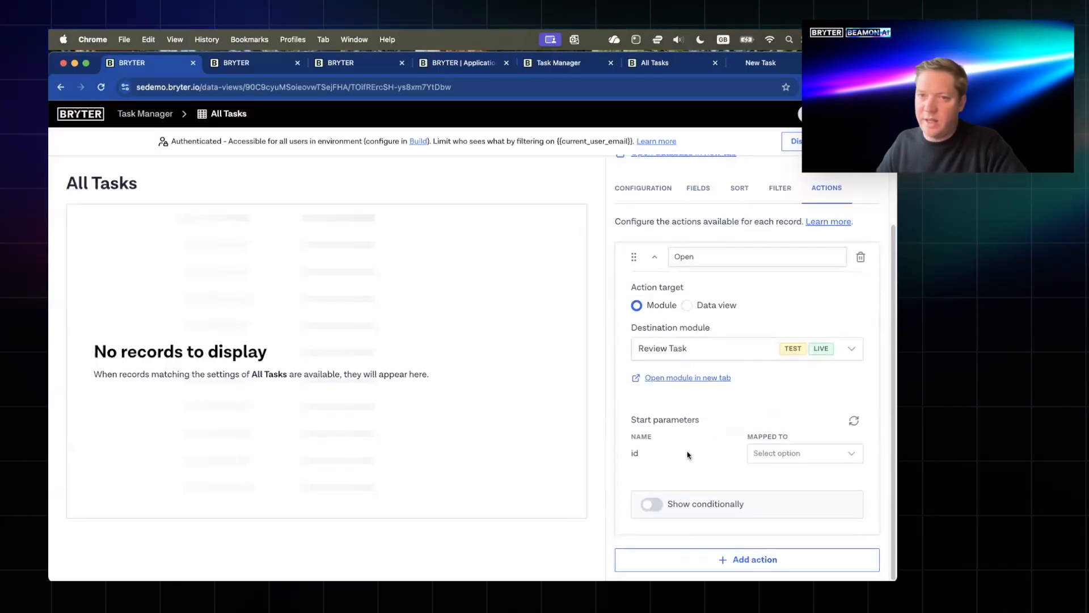
pyautogui.moveTo(644, 454)
pyautogui.mouseDown()
pyautogui.moveTo(628, 427)
pyautogui.moveTo(634, 456)
pyautogui.mouseUp()
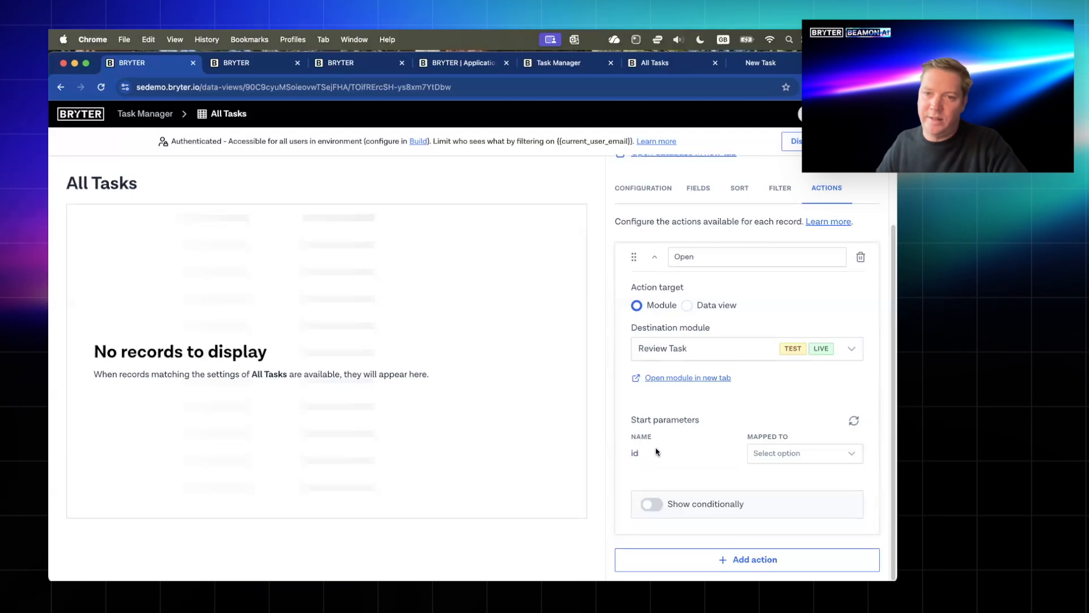
pyautogui.click(786, 453)
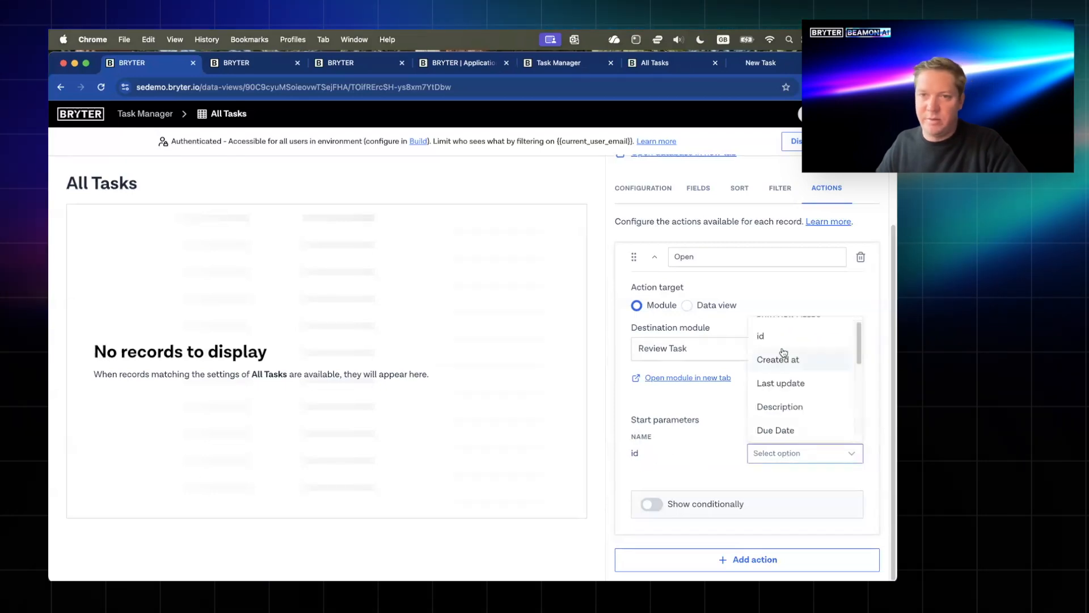
pyautogui.click(786, 338)
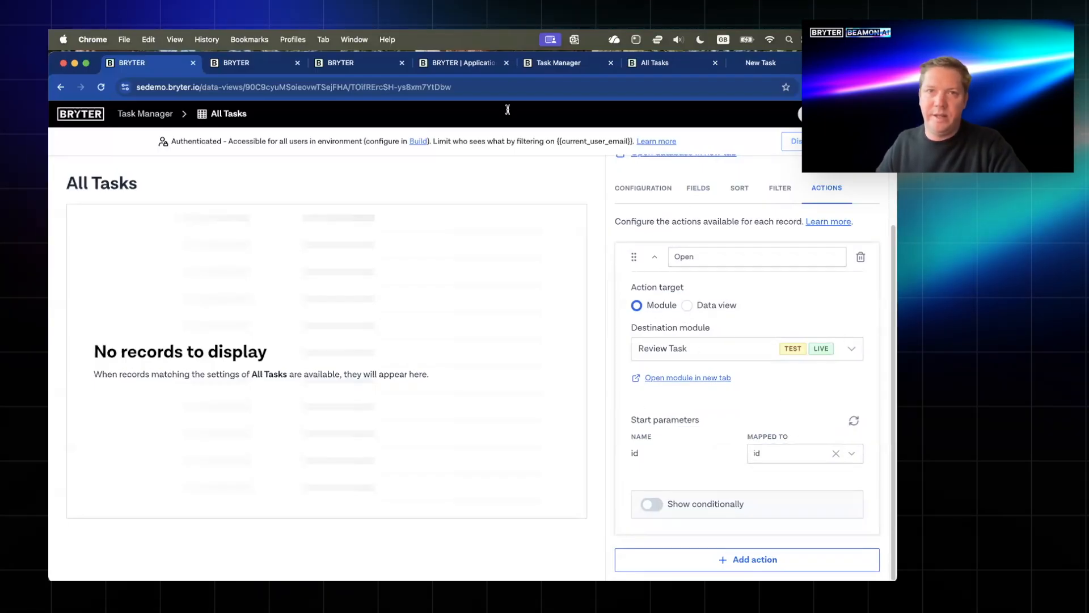
# - Open the Live Demo Use Case Selection record from All Tasks in the live Task Manager application
pyautogui.click(539, 64)
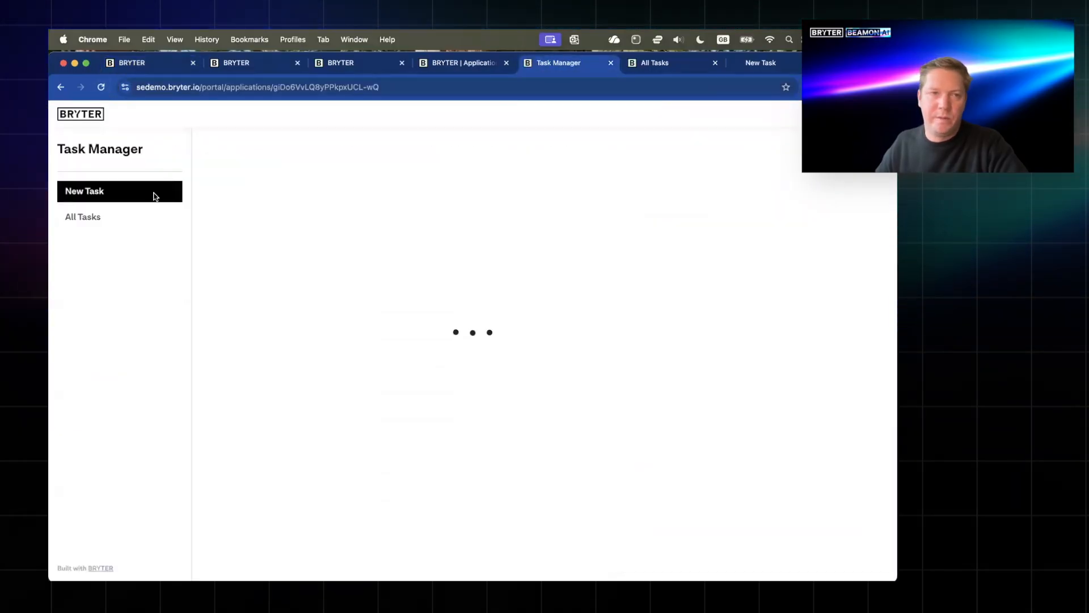
pyautogui.click(98, 225)
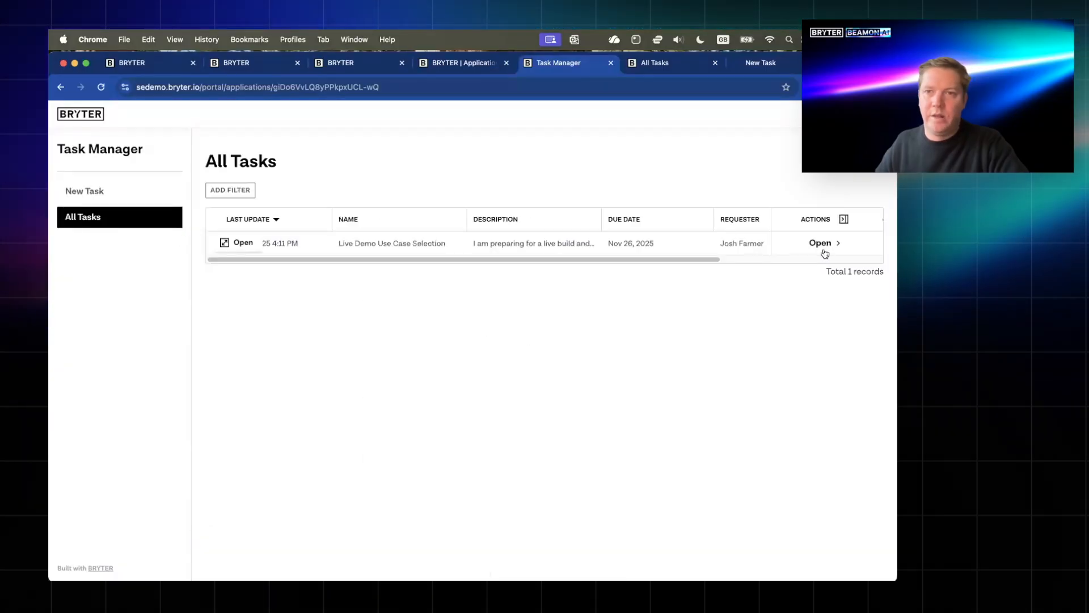
pyautogui.click(821, 243)
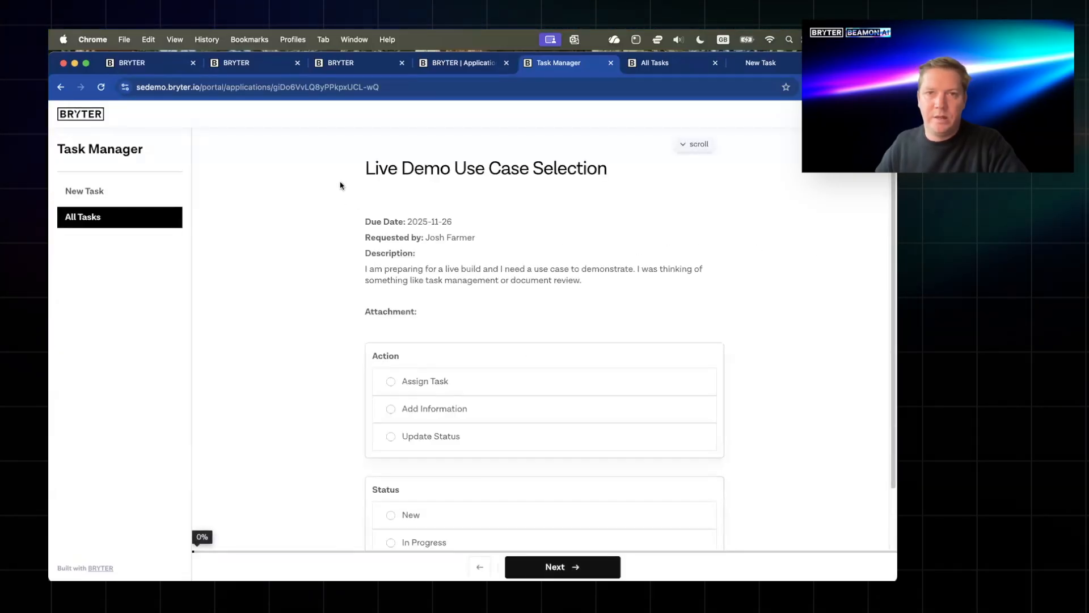
# - Examine the opened task's title, due date, description and attachment, plus the Action and Status inputs of the review form
pyautogui.moveTo(364, 171); pyautogui.dragTo(610, 176)
pyautogui.click(588, 185)
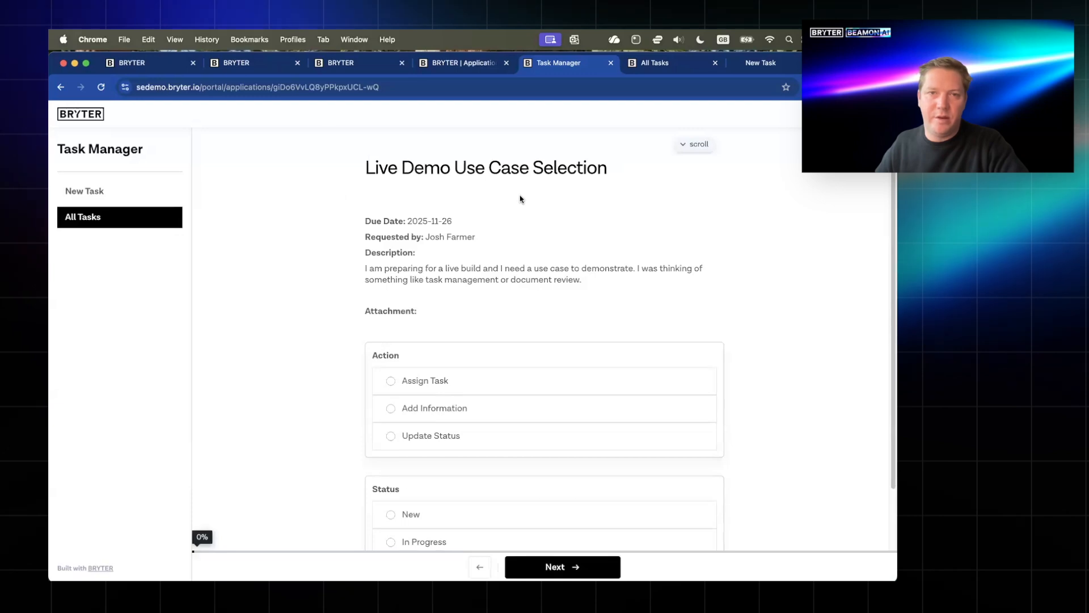
pyautogui.scroll(-1, 416, 176)
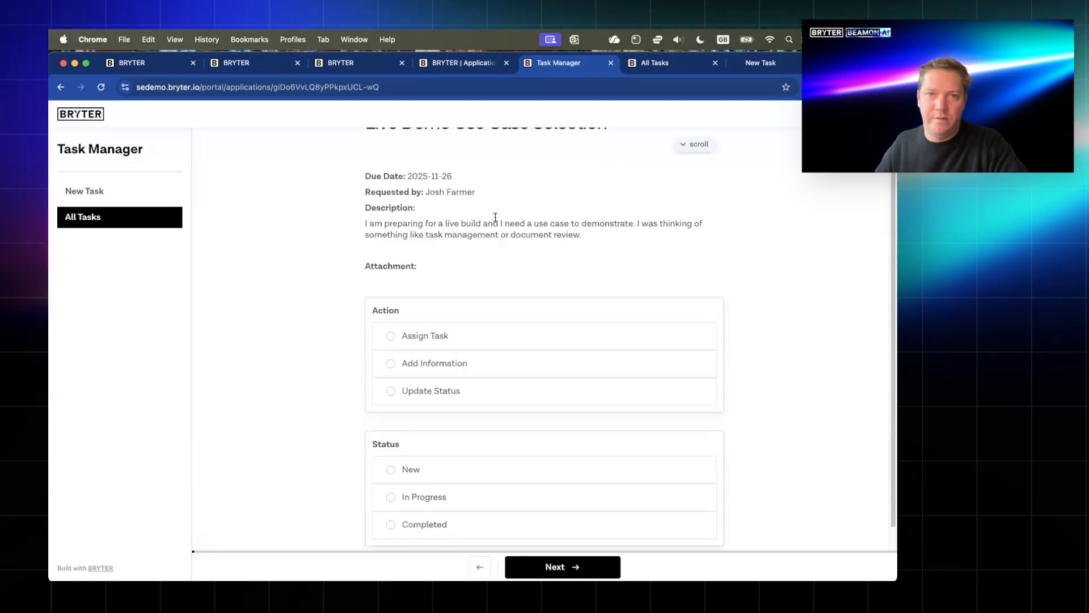
pyautogui.scroll(-1, 505, 241)
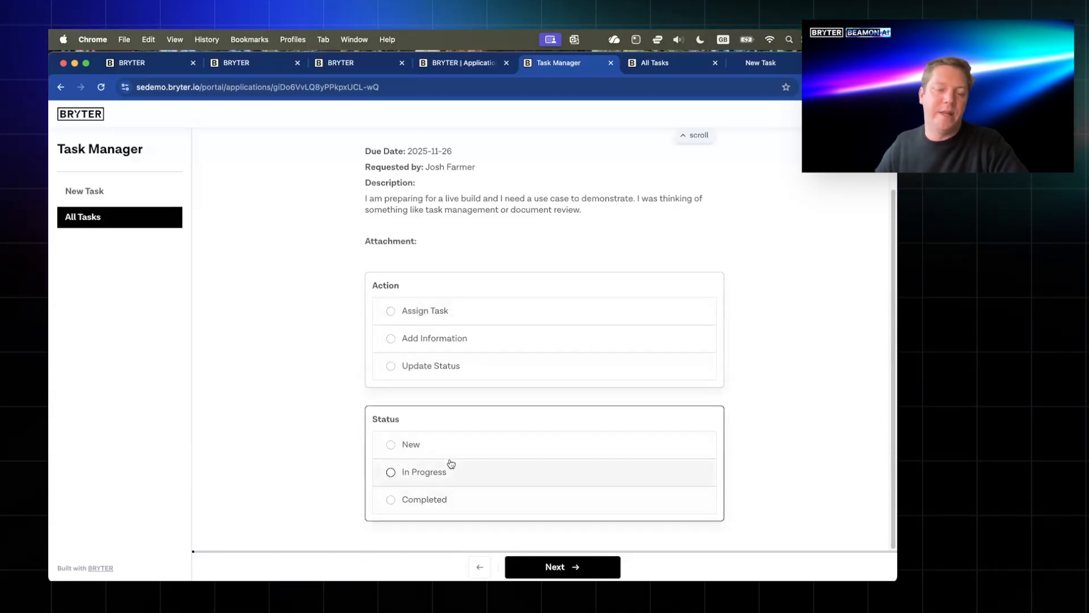
pyautogui.scroll(3, 422, 369)
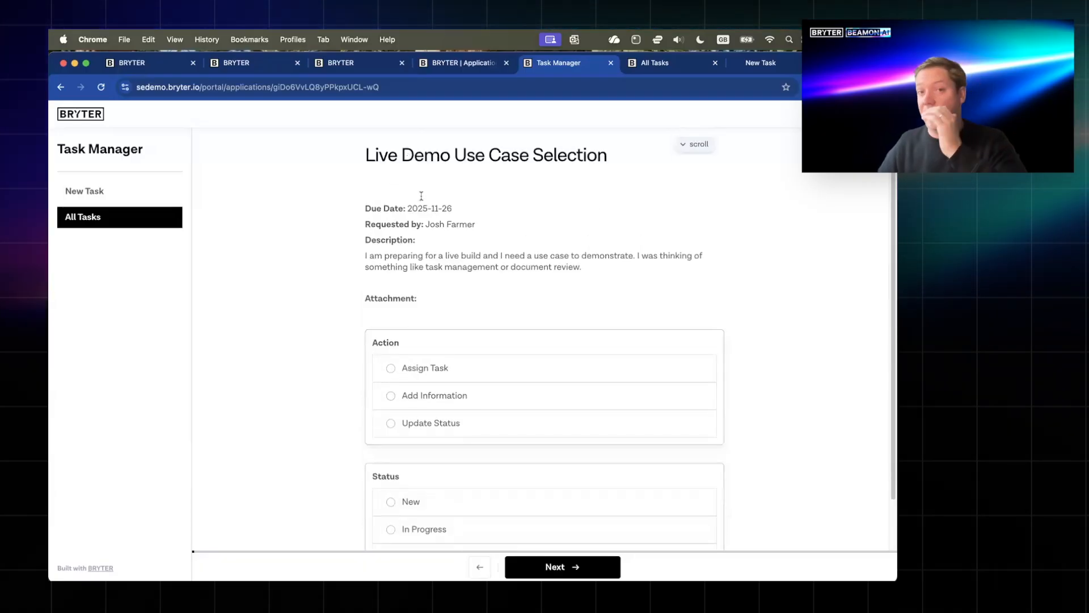
pyautogui.scroll(-3, 423, 369)
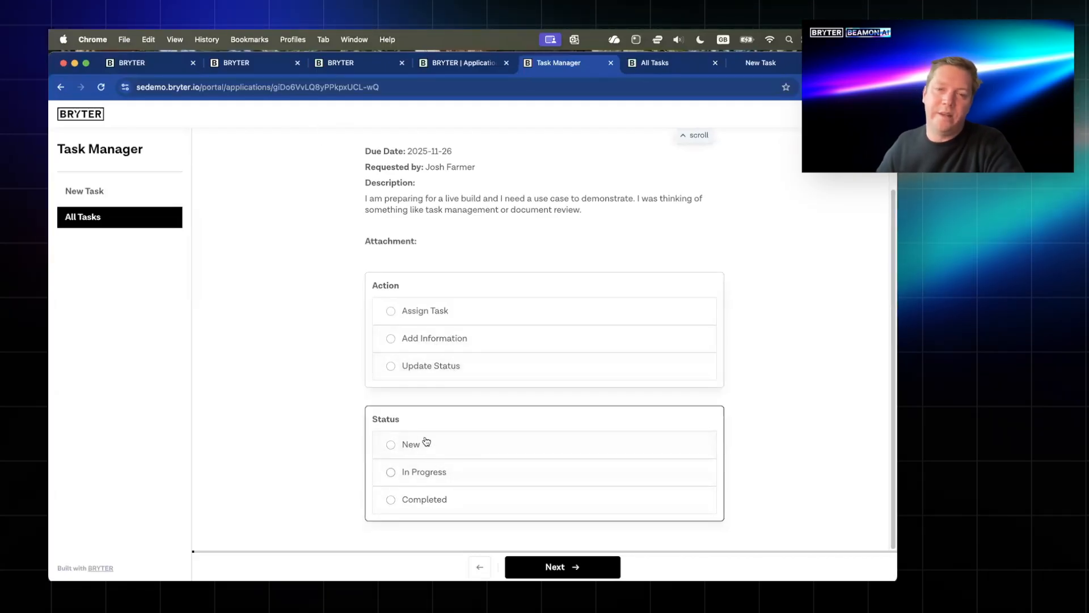
pyautogui.scroll(2, 471, 339)
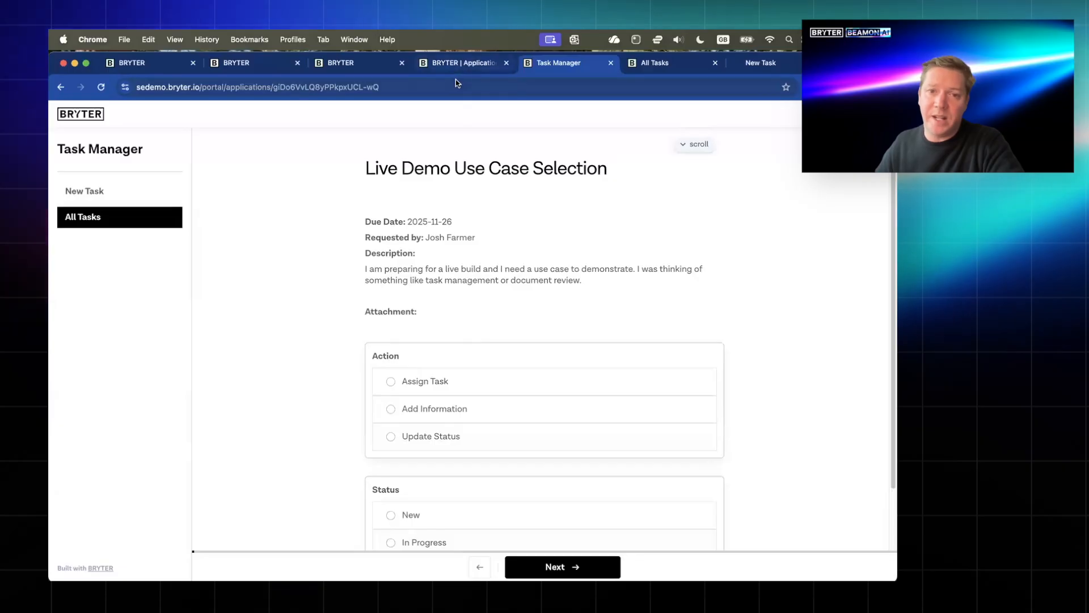
pyautogui.scroll(-2, 454, 377)
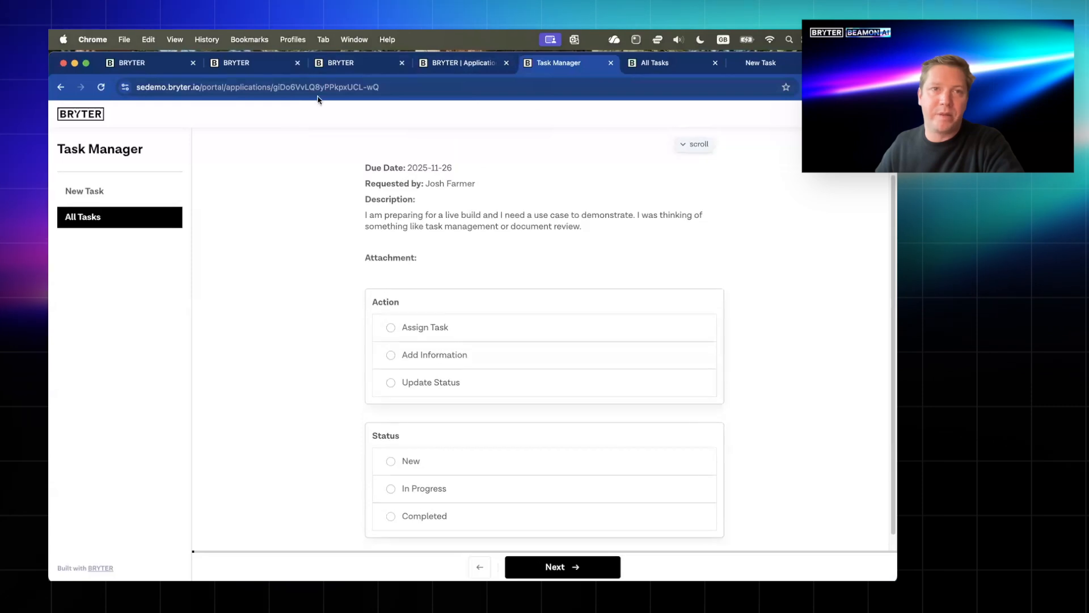
# - Open the Review Task module for editing and expand the Update Status input of its Review Task node
pyautogui.click(467, 63)
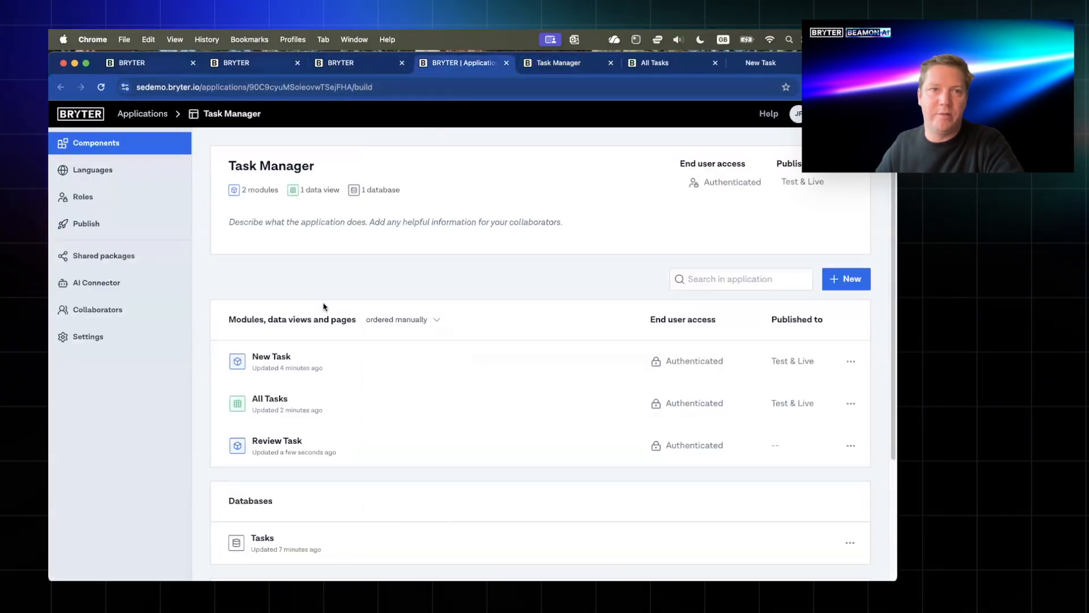
pyautogui.click(366, 450)
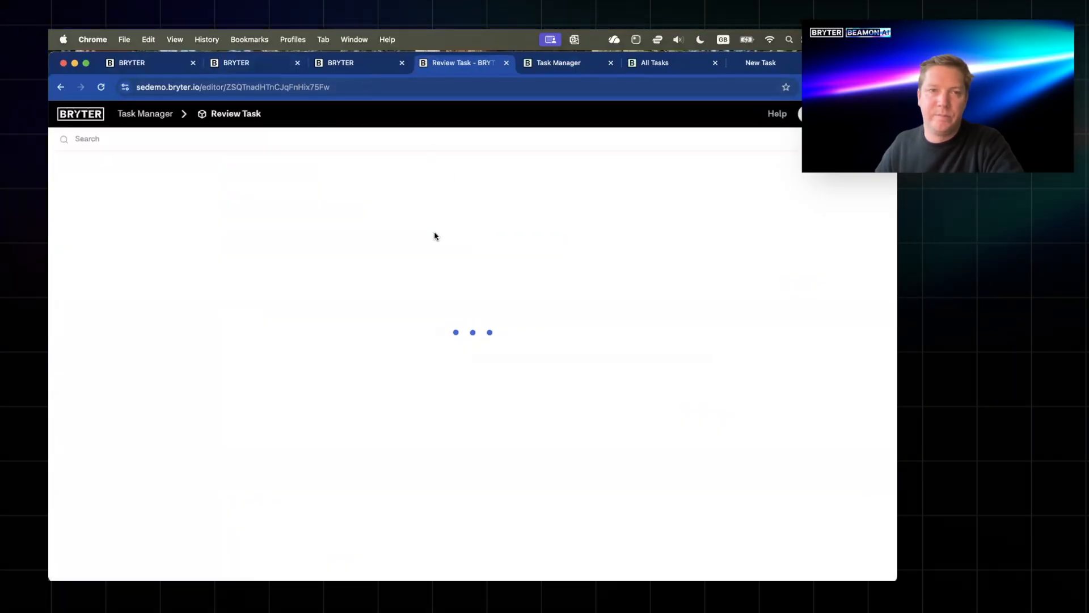
pyautogui.scroll(-5, 374, 256)
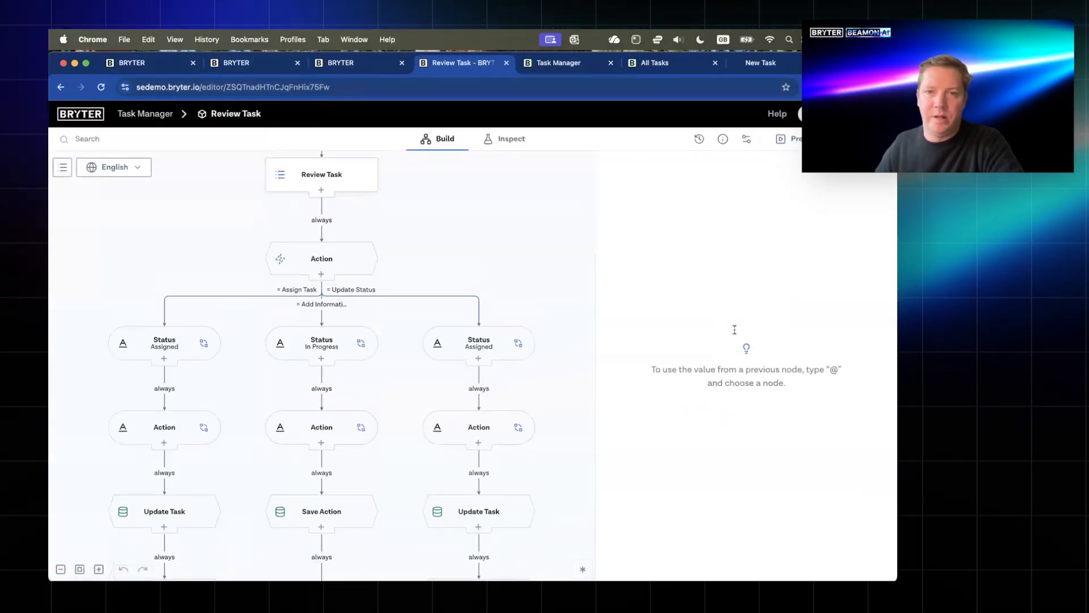
pyautogui.scroll(-6, 715, 363)
pyautogui.scroll(3, 692, 409)
pyautogui.scroll(-2, 658, 466)
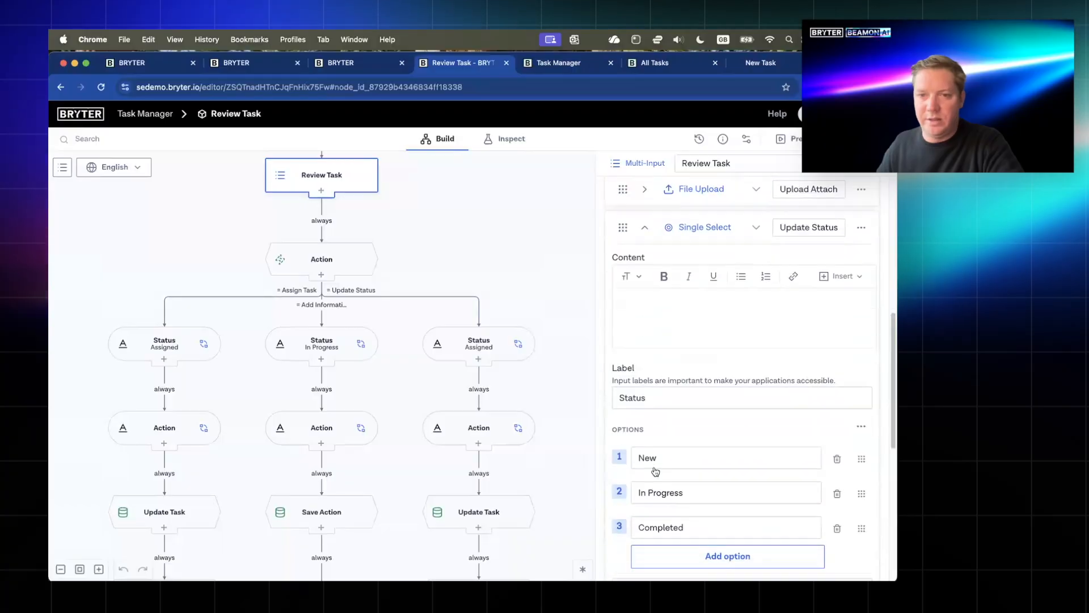
# - Show the Update Status input only when the review action equals Update Status, and republish the module to Test and Live
pyautogui.scroll(-3, 655, 472)
pyautogui.click(631, 395)
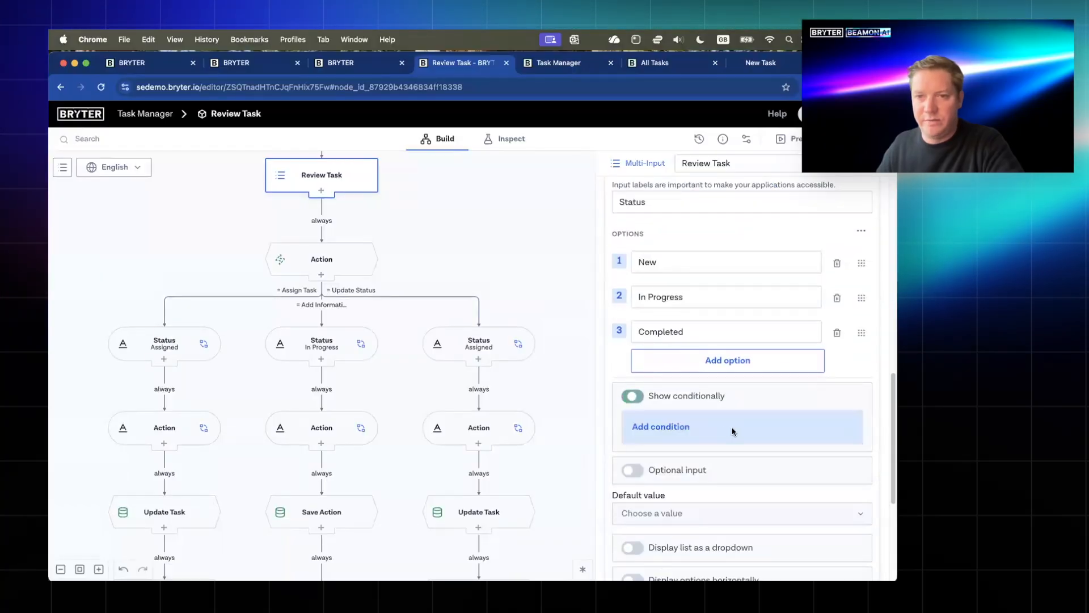
pyautogui.click(746, 440)
pyautogui.click(790, 532)
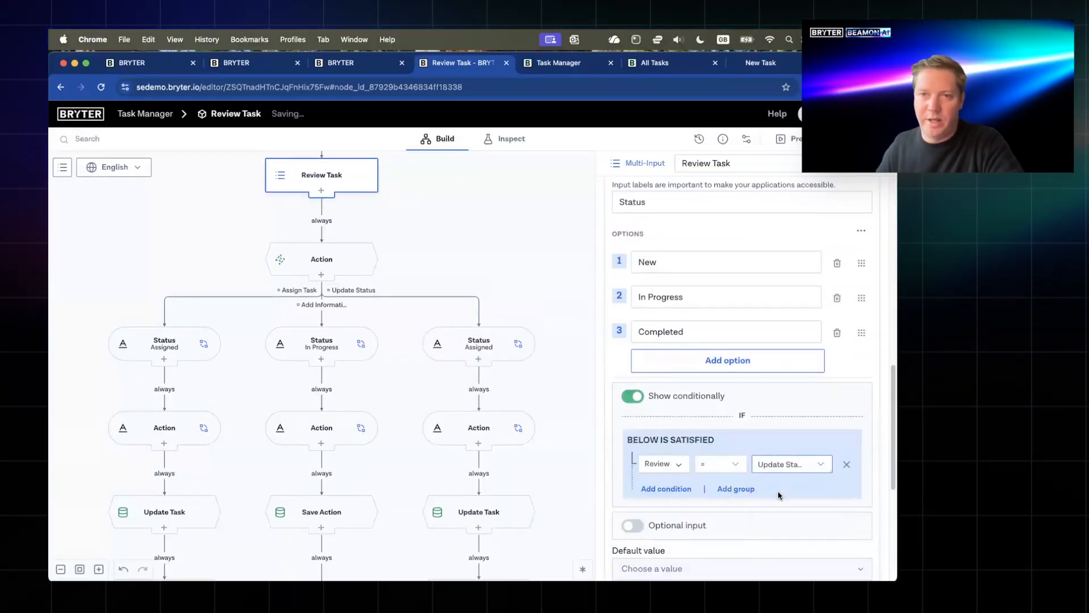
pyautogui.scroll(1, 778, 495)
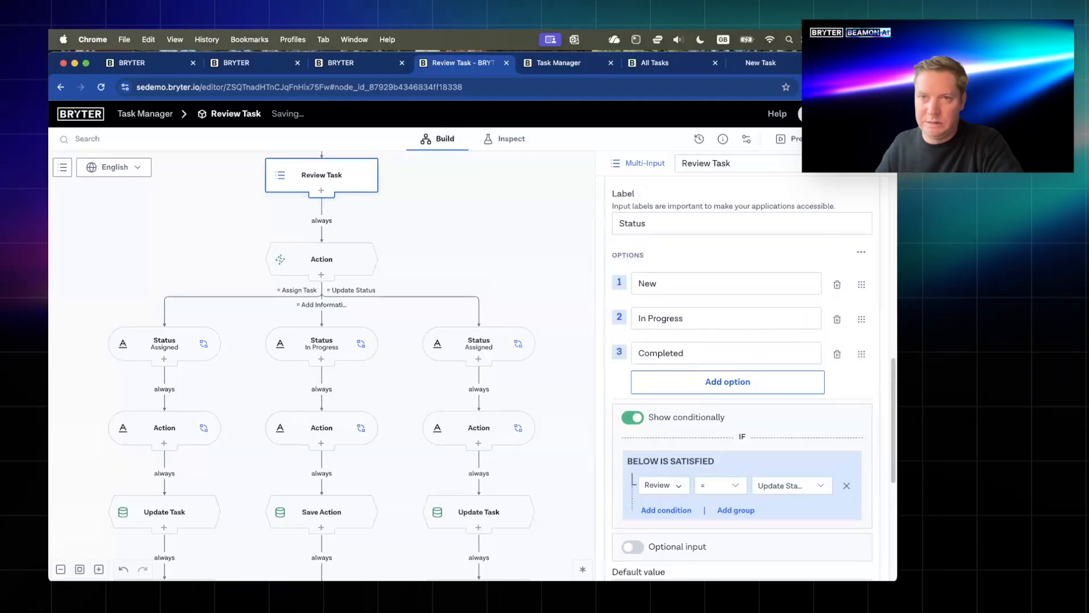
pyautogui.click(845, 138)
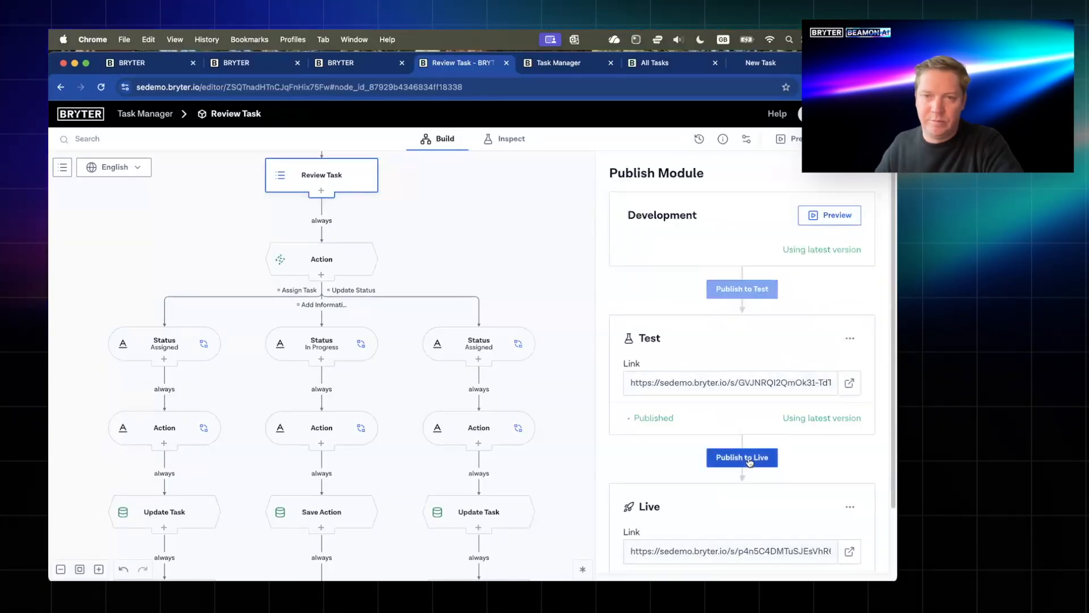
# - Return to the live task form and check which inputs appear for Assign Task, Add Information and Update Status
pyautogui.click(555, 63)
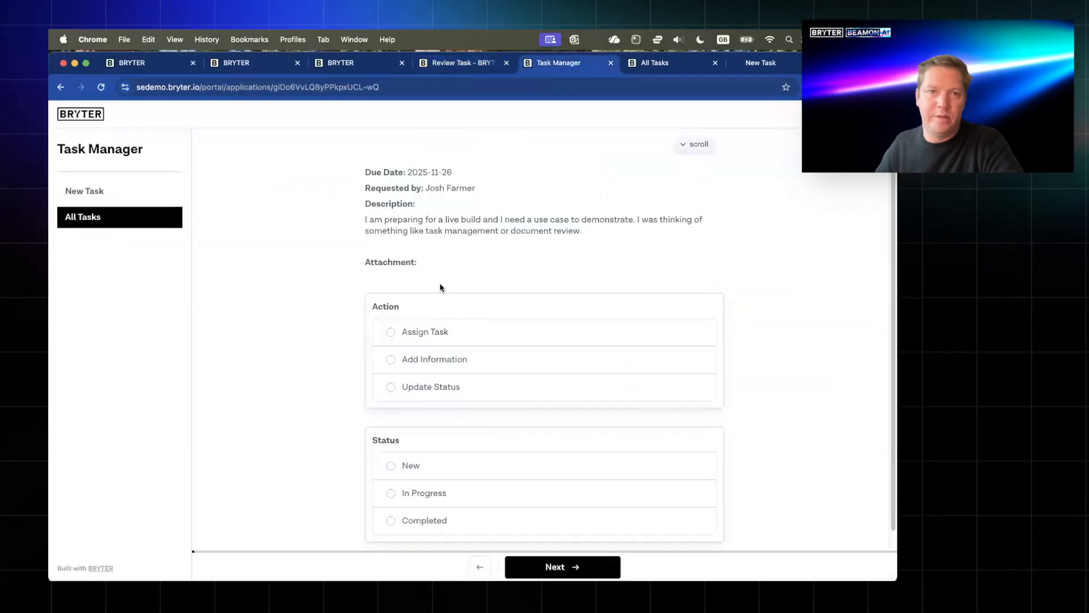
pyautogui.click(499, 334)
pyautogui.click(510, 398)
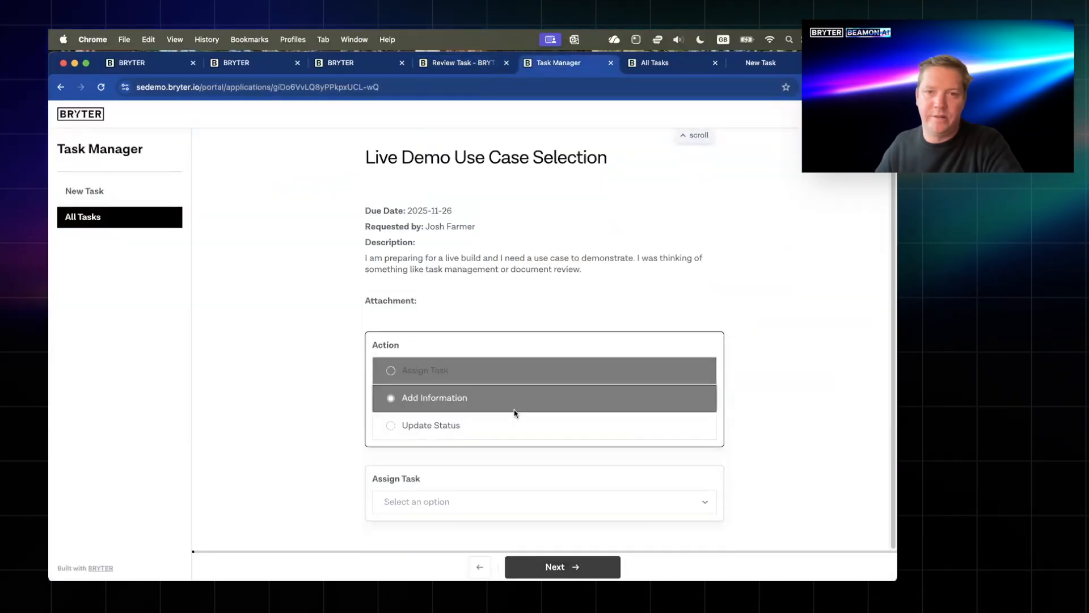
pyautogui.click(541, 339)
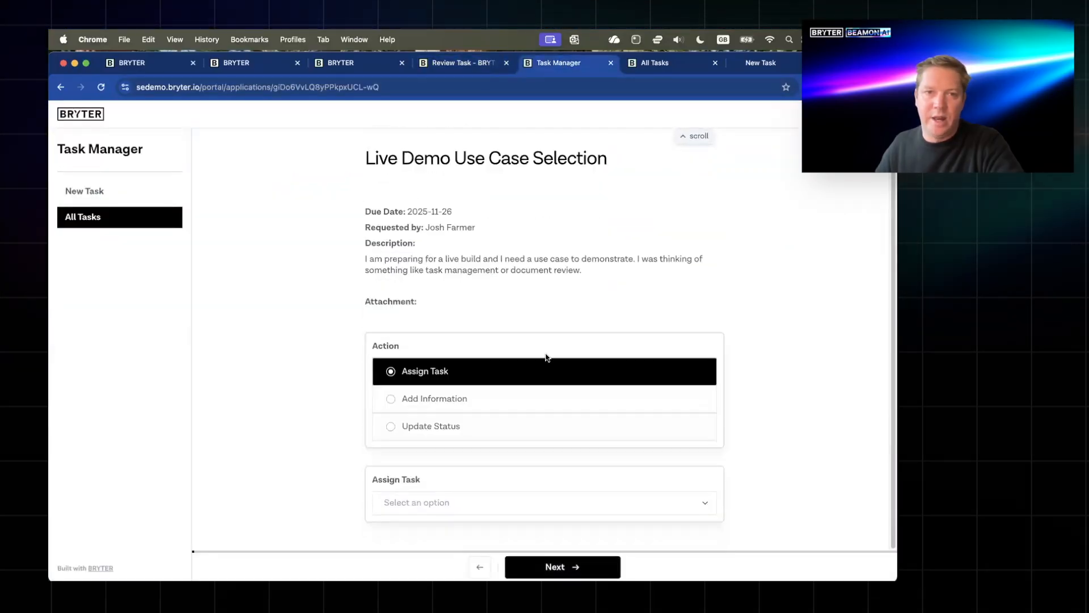
pyautogui.click(520, 405)
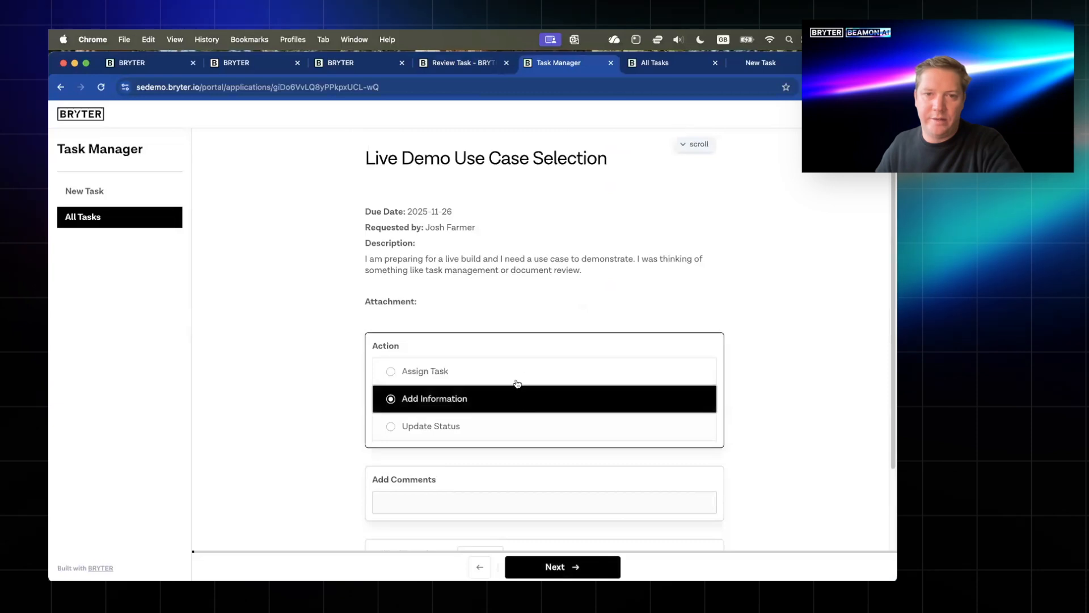
pyautogui.click(517, 381)
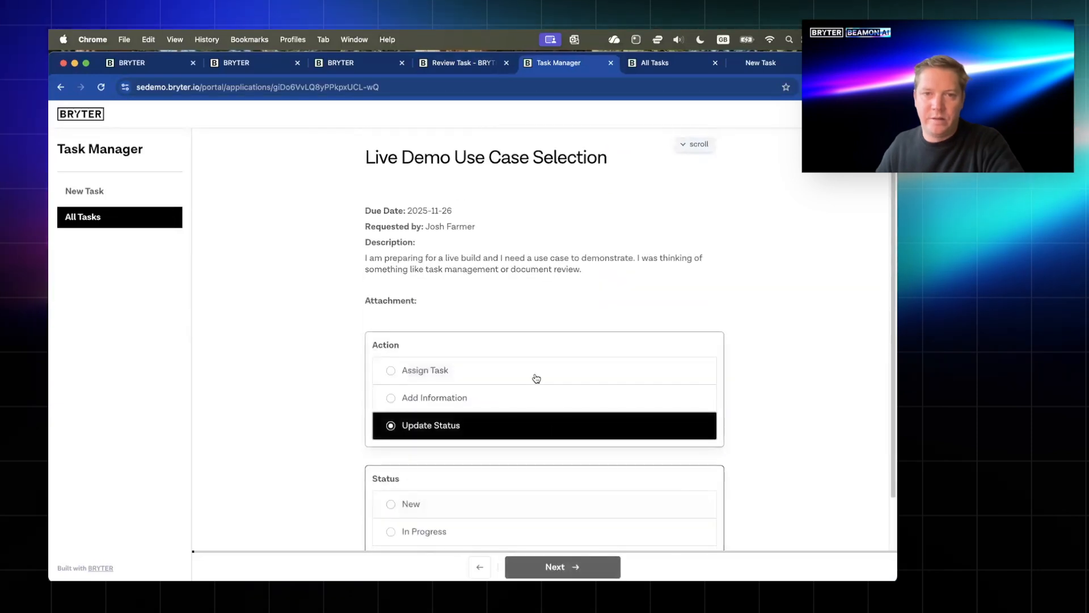
# - Inspect the assignee list under Assign Task and the comment and attachment inputs under Add Information
pyautogui.click(536, 373)
pyautogui.click(707, 511)
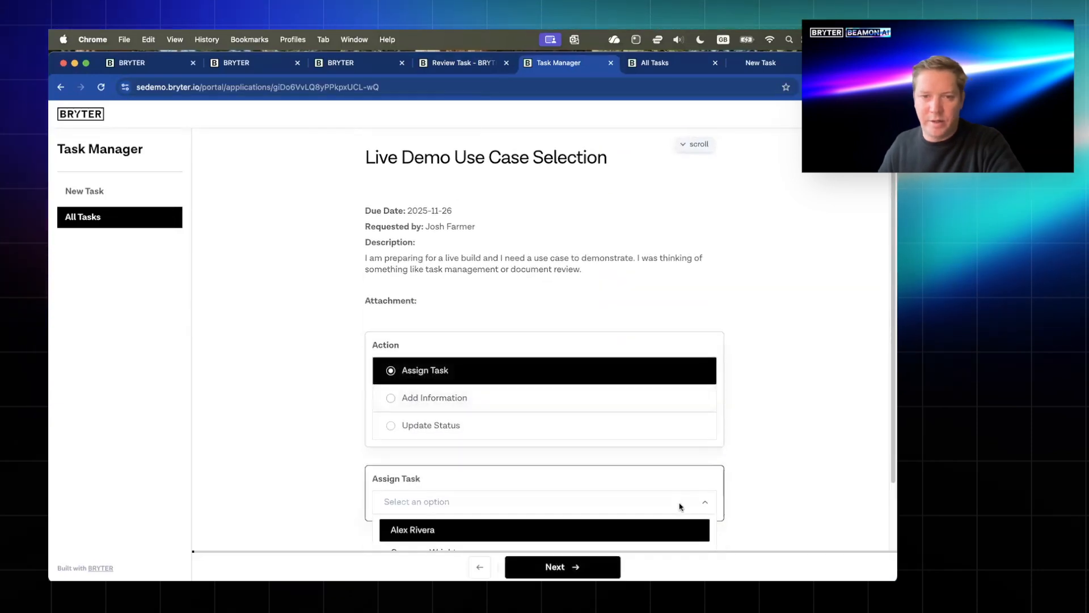
pyautogui.scroll(-3, 628, 508)
pyautogui.scroll(3, 461, 478)
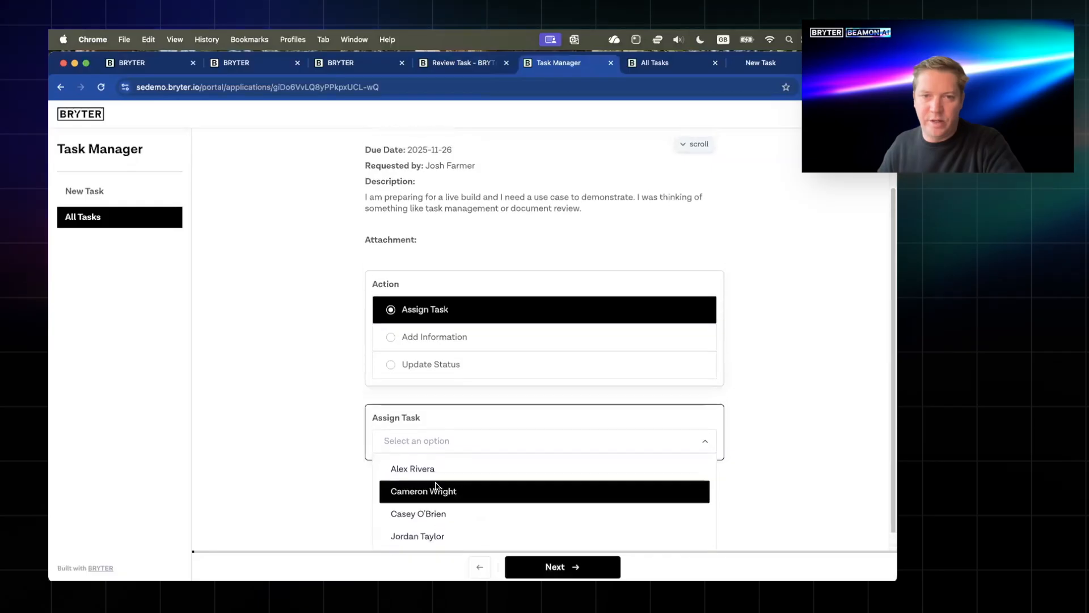
pyautogui.click(459, 403)
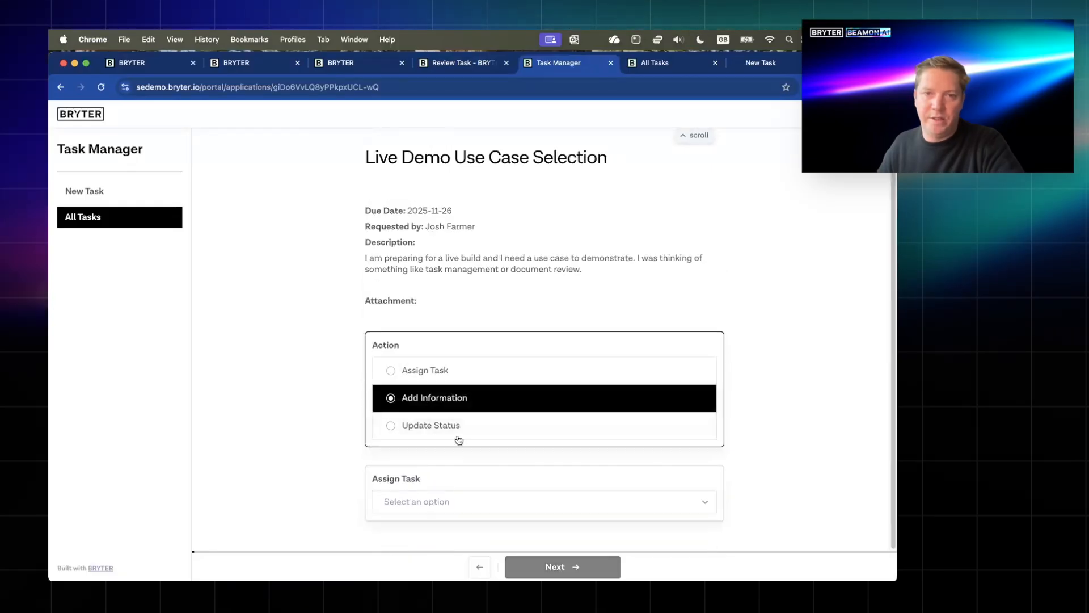
pyautogui.scroll(-3, 625, 431)
pyautogui.click(435, 410)
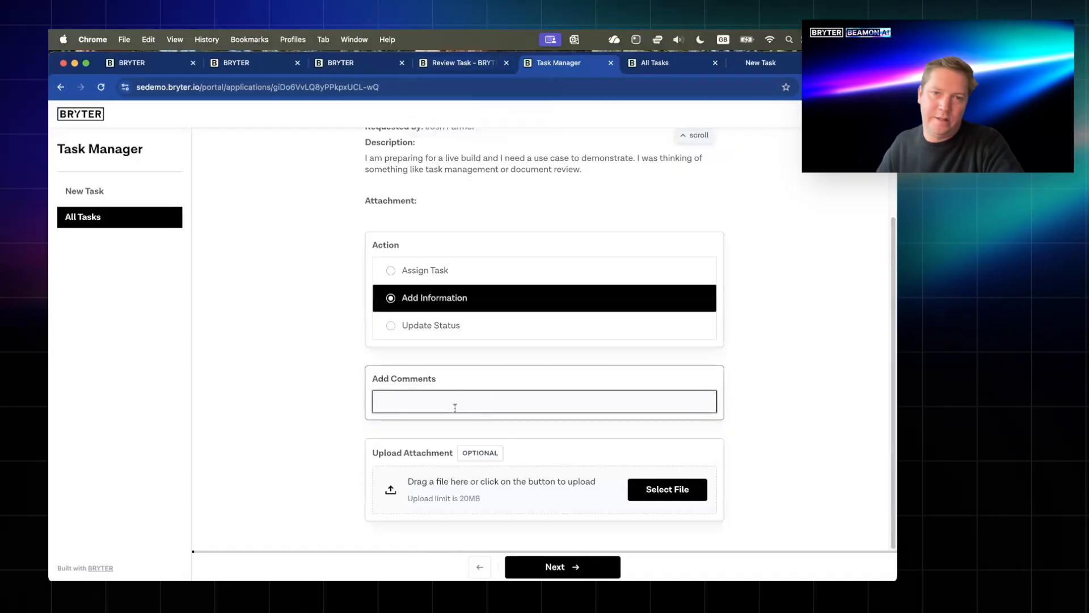
# - Allow linebreaks in the Add Comments text input of the Review Task node and republish the module
pyautogui.click(459, 63)
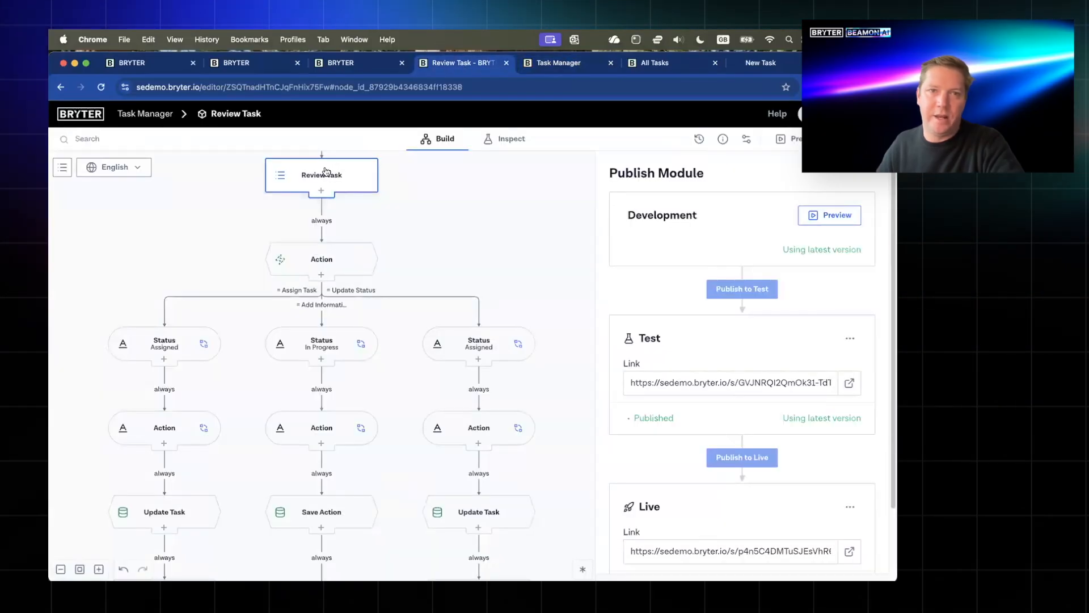
pyautogui.click(324, 173)
pyautogui.scroll(-2, 658, 377)
pyautogui.click(644, 366)
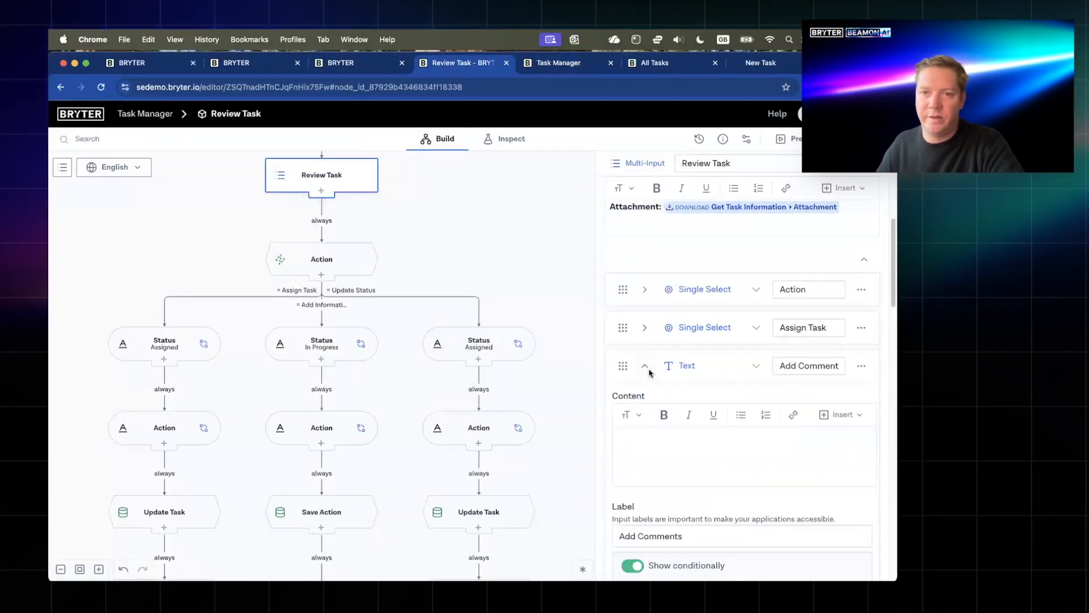
pyautogui.scroll(-5, 641, 397)
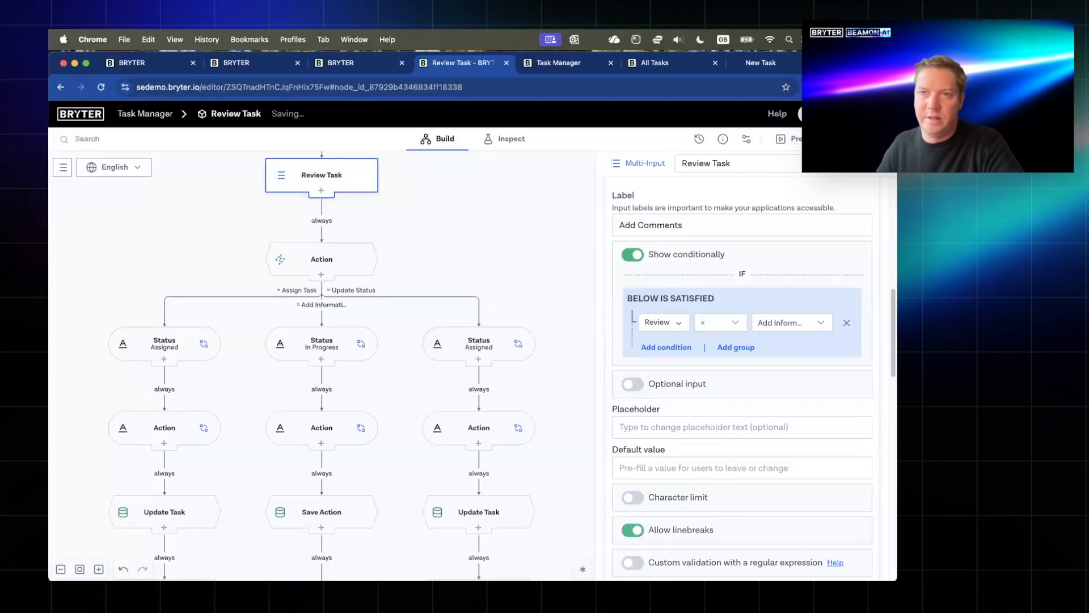
pyautogui.click(862, 139)
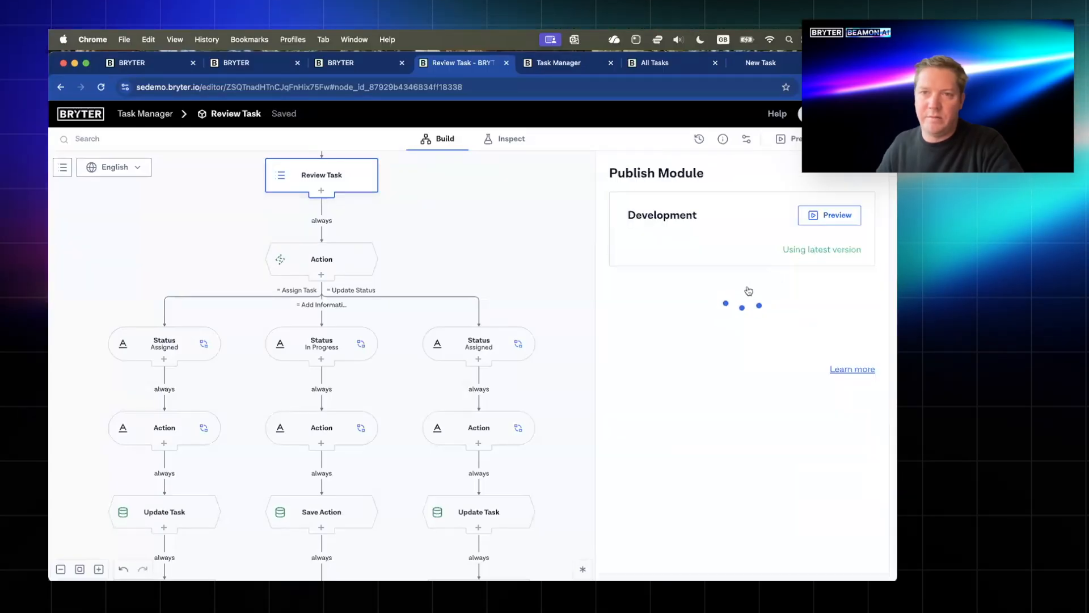
# - Recheck the Add Comments field under Add Information in the live form, and switch the action to Assign Task
pyautogui.click(578, 57)
pyautogui.click(505, 276)
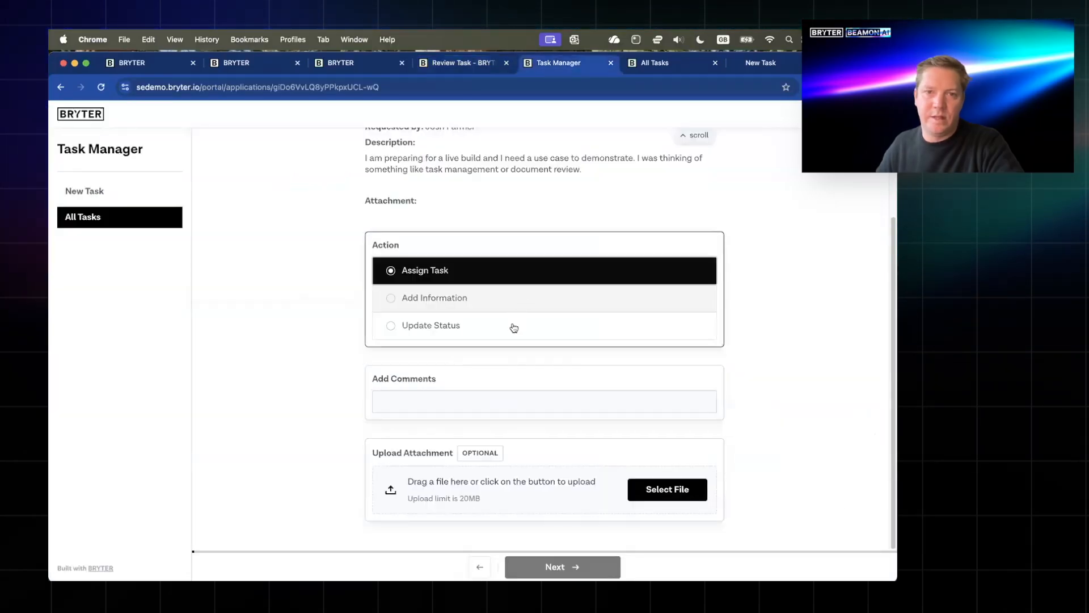
pyautogui.click(512, 388)
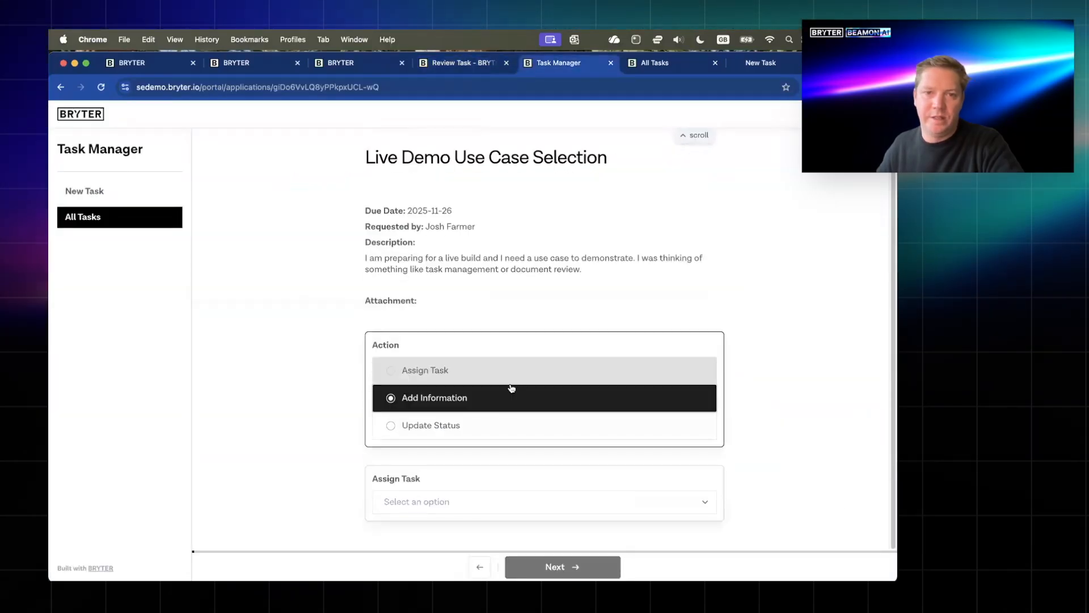
pyautogui.scroll(-3, 459, 406)
pyautogui.click(500, 394)
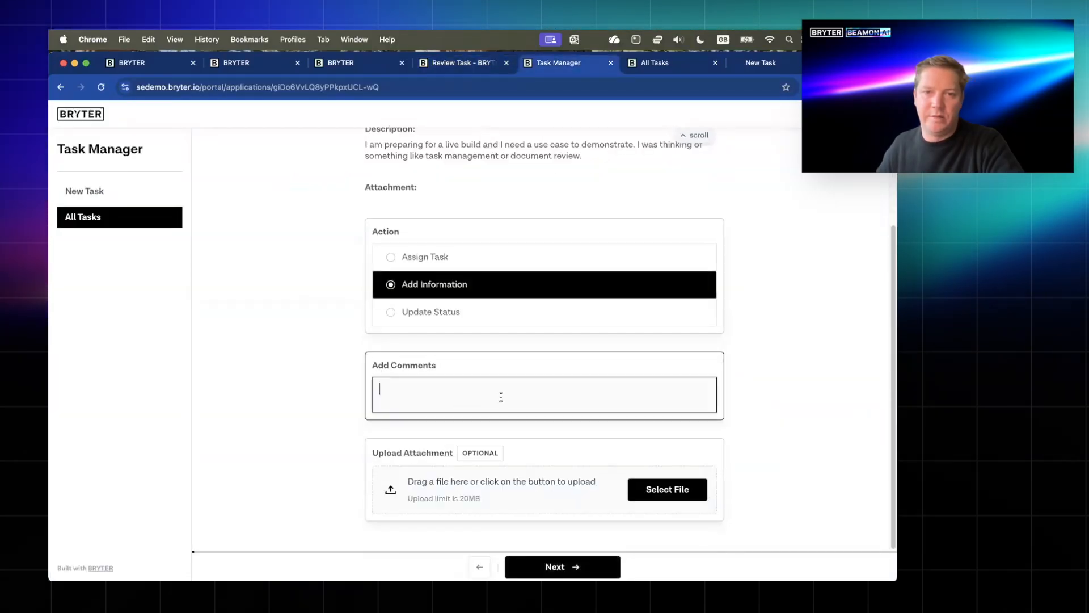
pyautogui.click(479, 265)
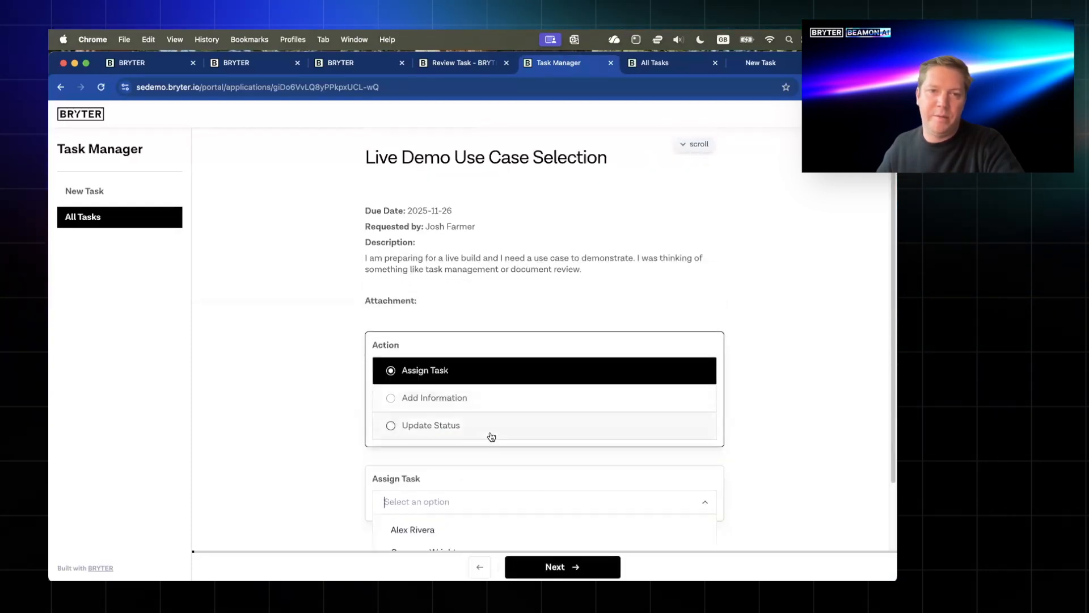
# - Choose Update Status as the action for the Live Demo Use Case Selection task, set its status to New and submit
pyautogui.click(488, 434)
pyautogui.scroll(-2, 602, 474)
pyautogui.click(389, 442)
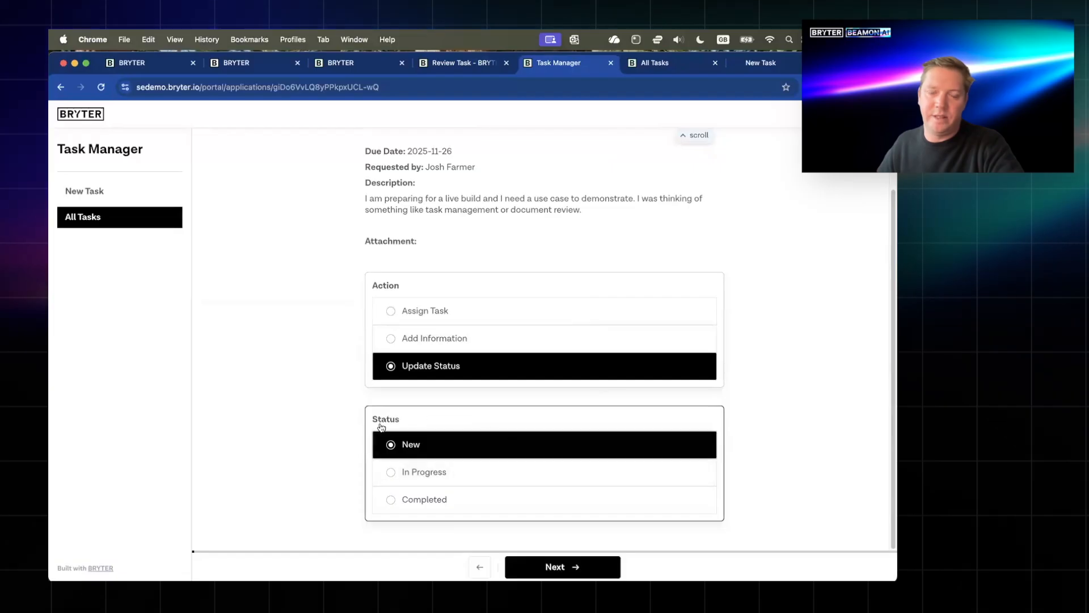
pyautogui.click(564, 566)
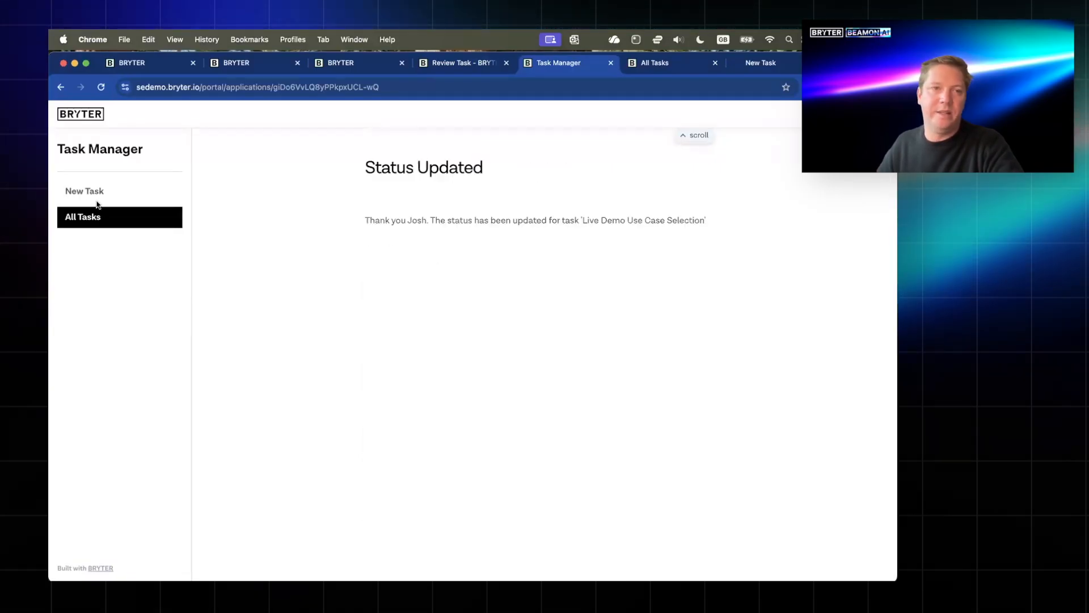
# - Include Status as a column in the All Tasks data view configuration and place it directly after Name
pyautogui.click(358, 63)
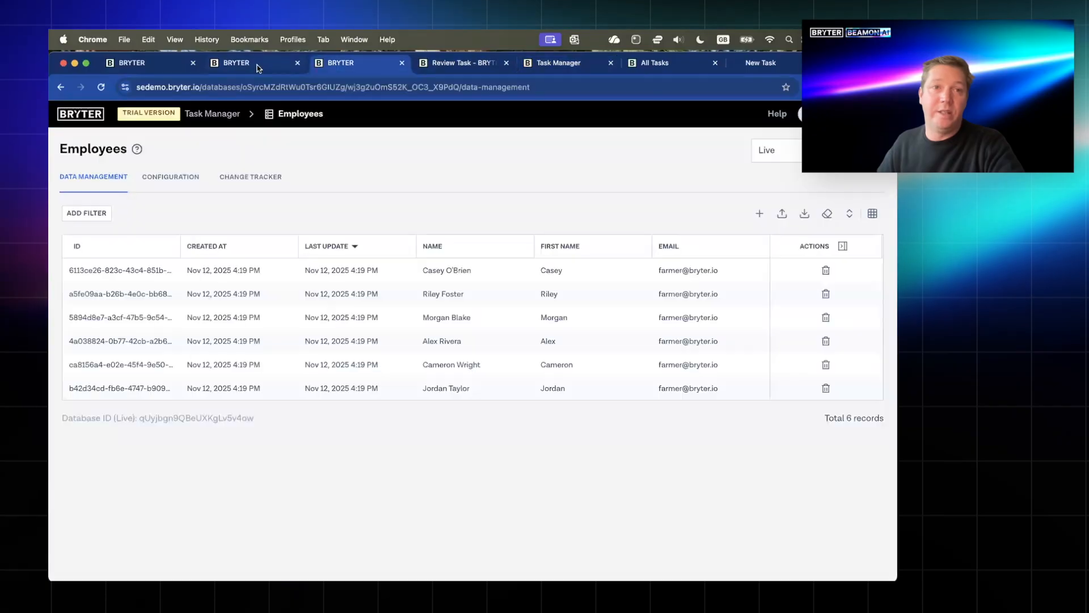
pyautogui.click(239, 63)
pyautogui.click(131, 67)
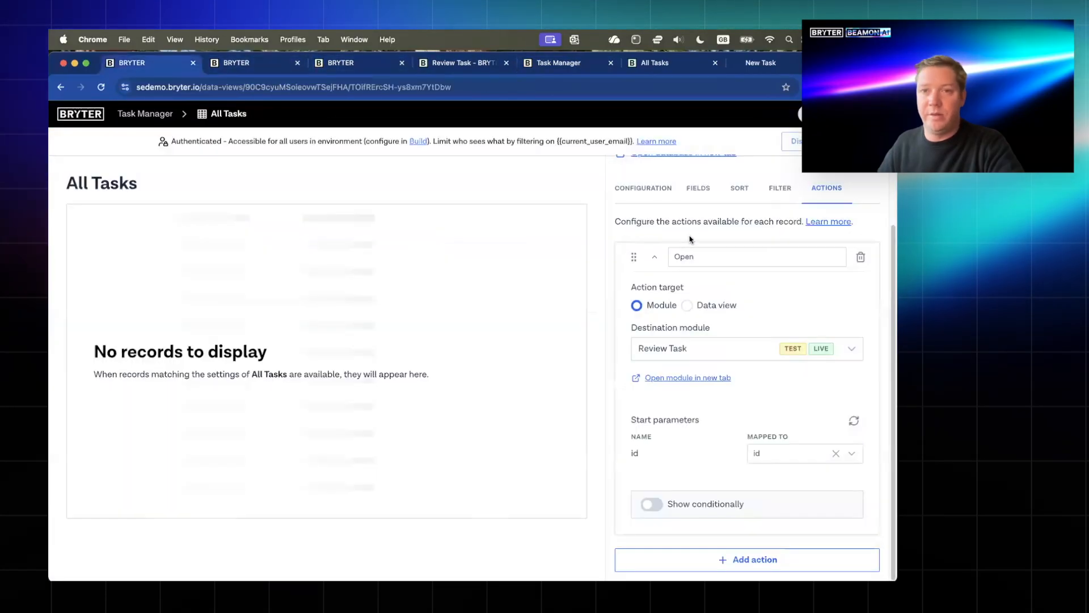
pyautogui.scroll(3, 690, 239)
pyautogui.click(704, 272)
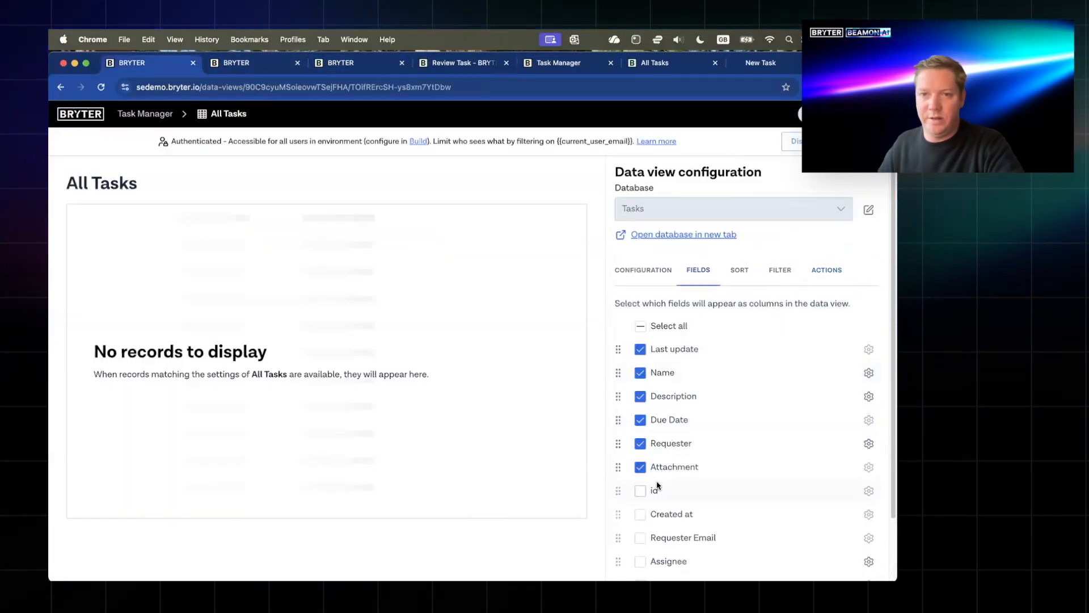
pyautogui.scroll(-3, 650, 527)
pyautogui.click(640, 559)
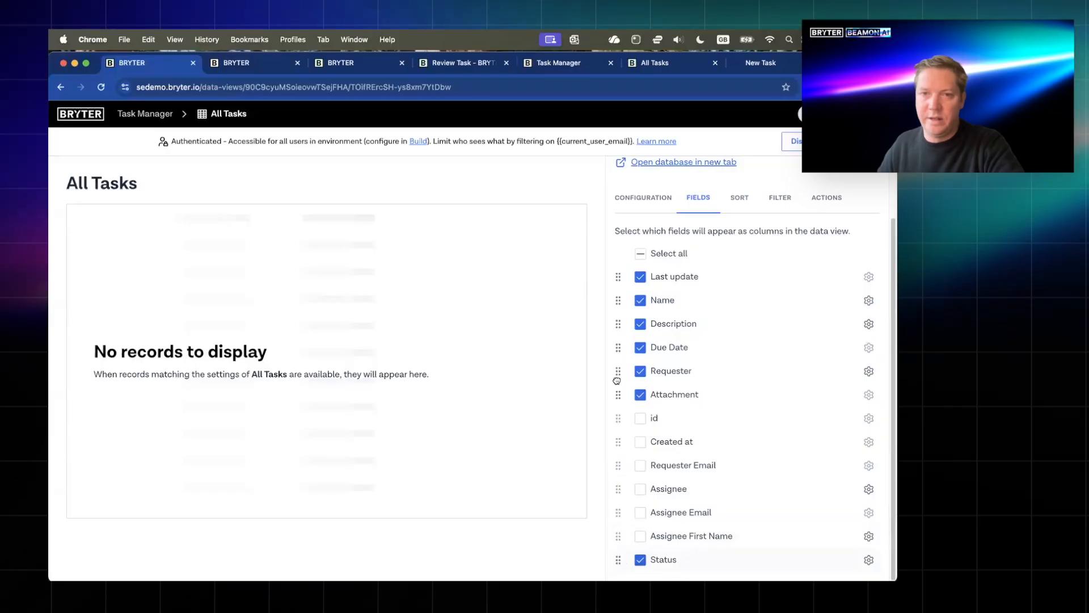
pyautogui.moveTo(617, 380); pyautogui.dragTo(617, 322)
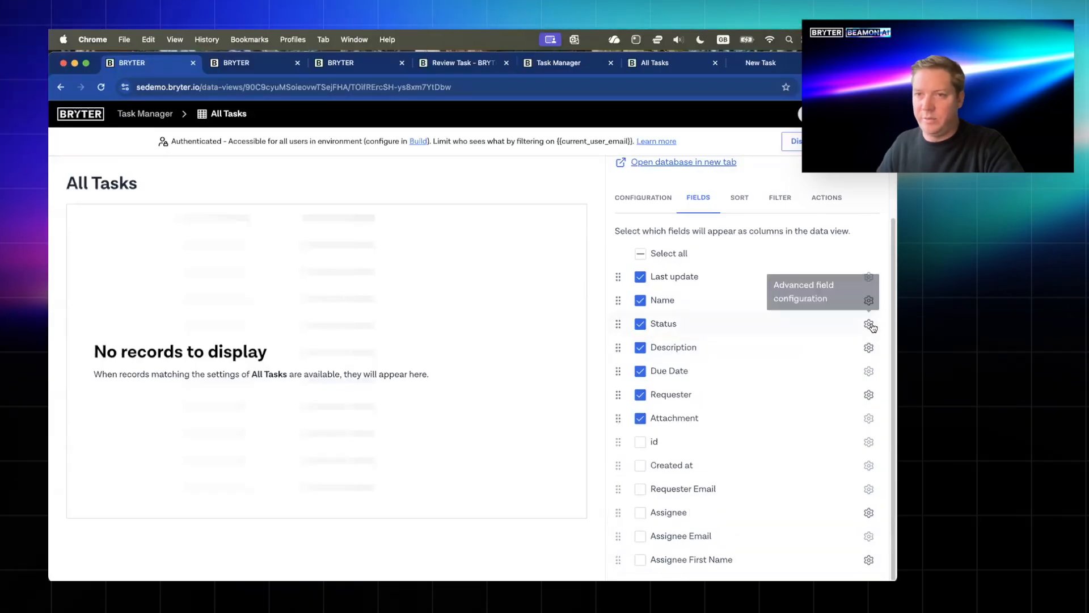
# - Open the Status field's advanced configuration and define the known value New with highlight color #B3E5FC
pyautogui.click(868, 324)
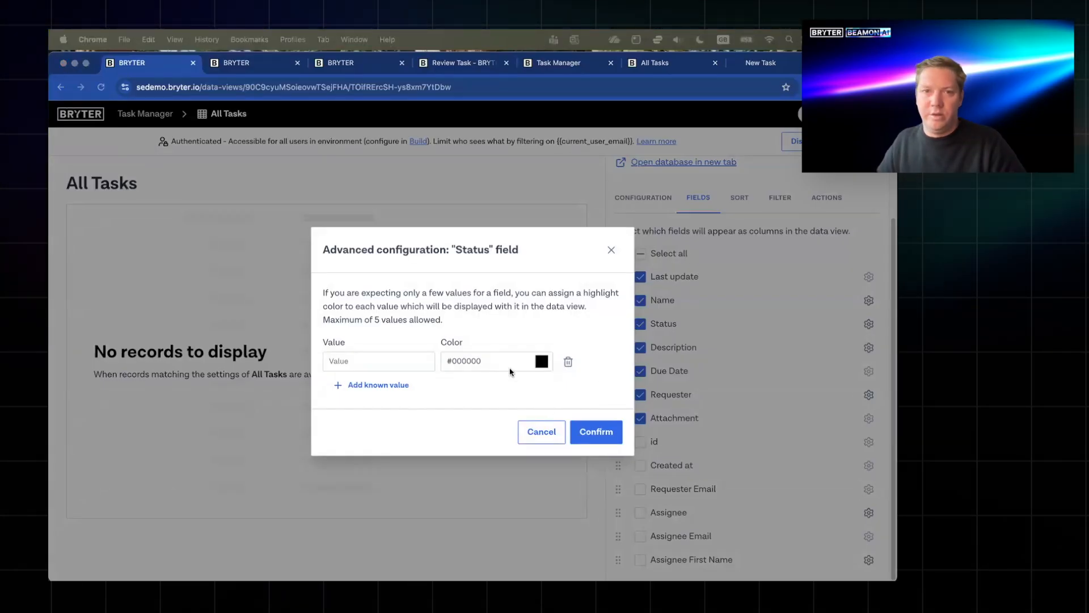
pyautogui.doubleClick(474, 367)
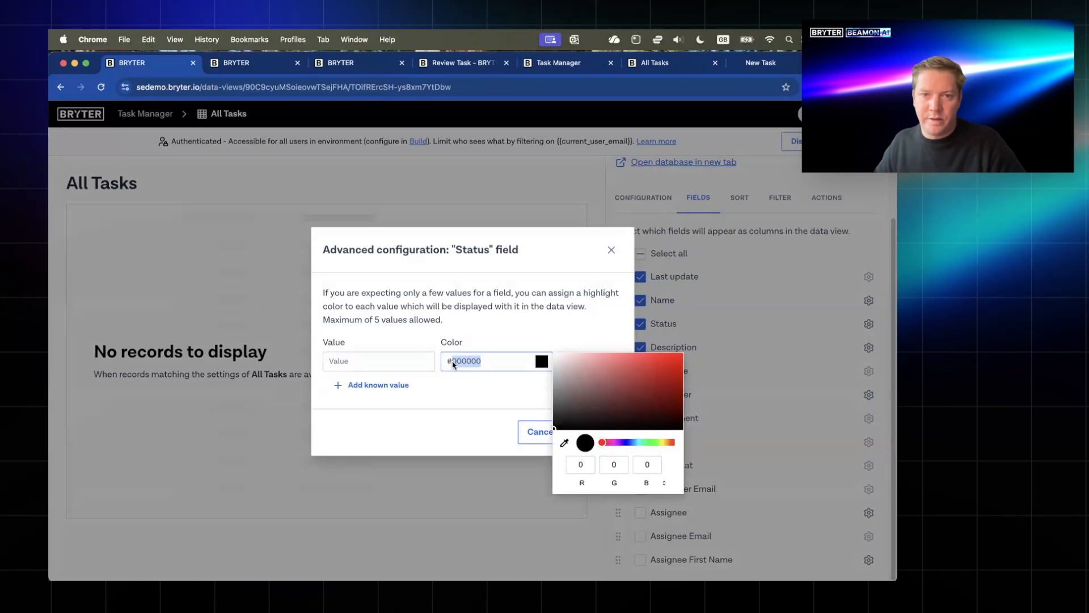
pyautogui.rightClick(454, 365)
pyautogui.click(485, 442)
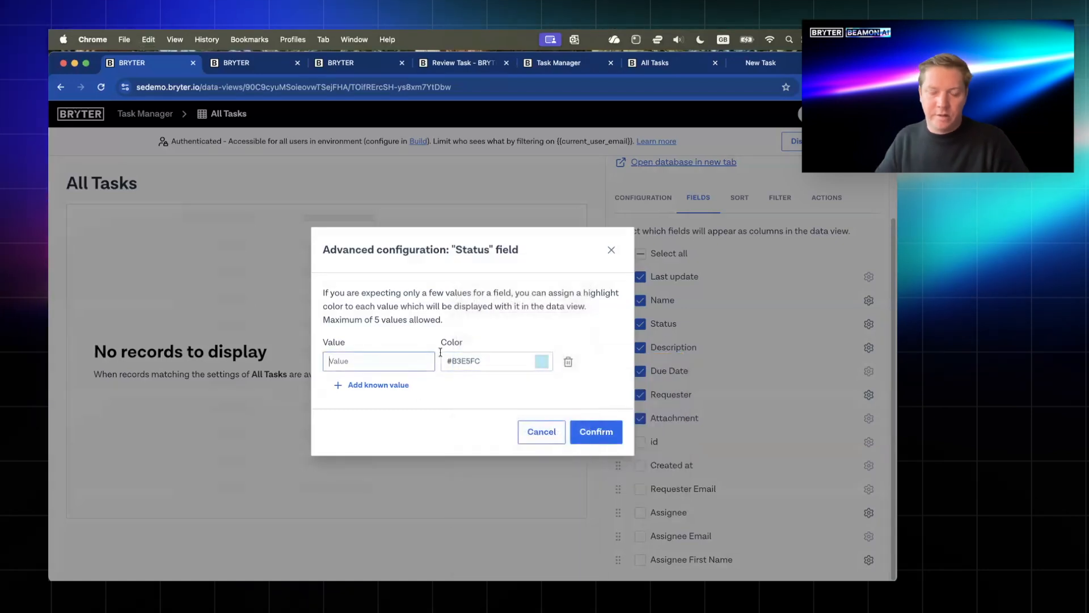
pyautogui.write('New')
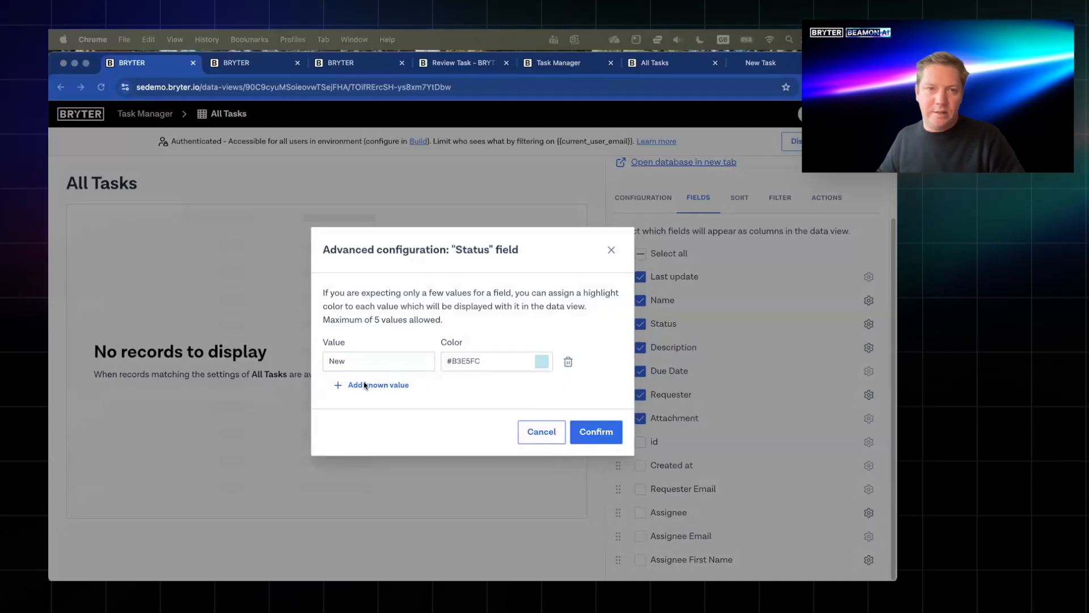
# - Add Assigned as a second known Status value and create a blank third value row
pyautogui.click(358, 384)
pyautogui.write('Assi')
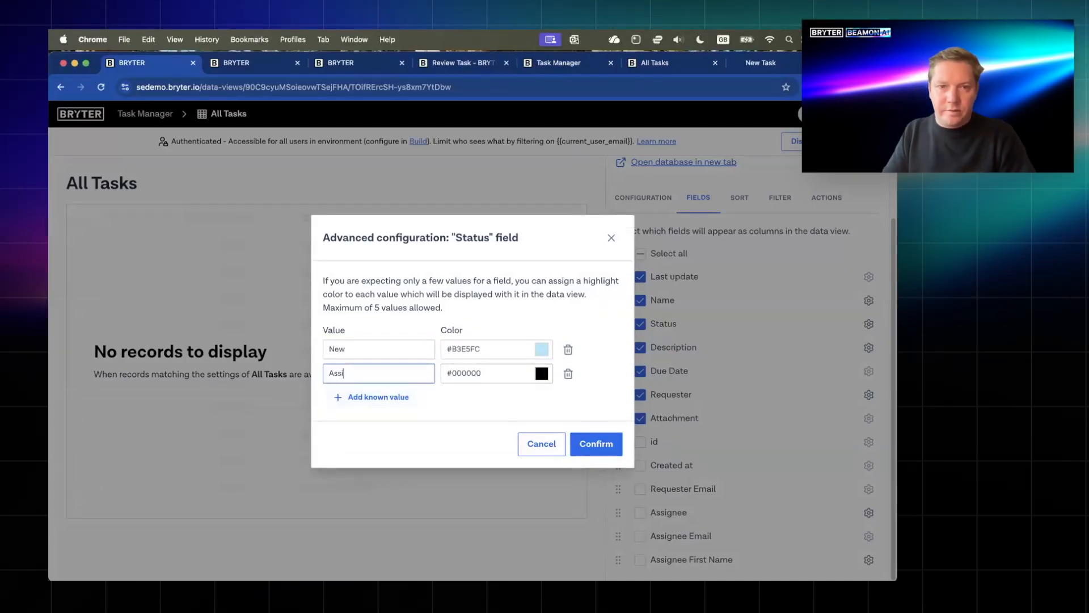
pyautogui.write('gned')
pyautogui.doubleClick(464, 374)
pyautogui.rightClick(465, 374)
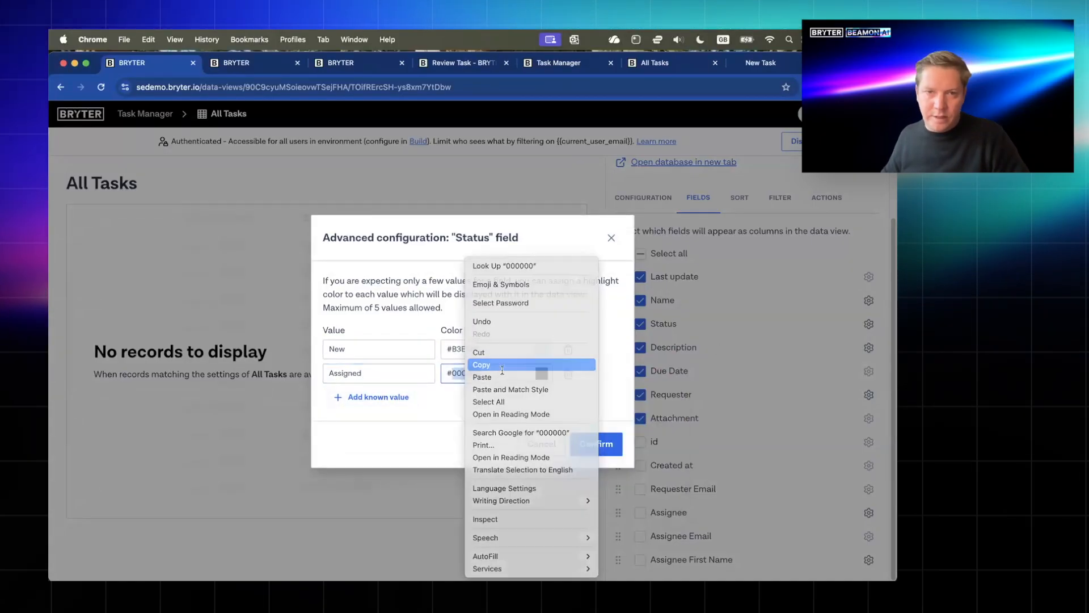
pyautogui.click(470, 377)
pyautogui.rightClick(470, 379)
pyautogui.click(366, 403)
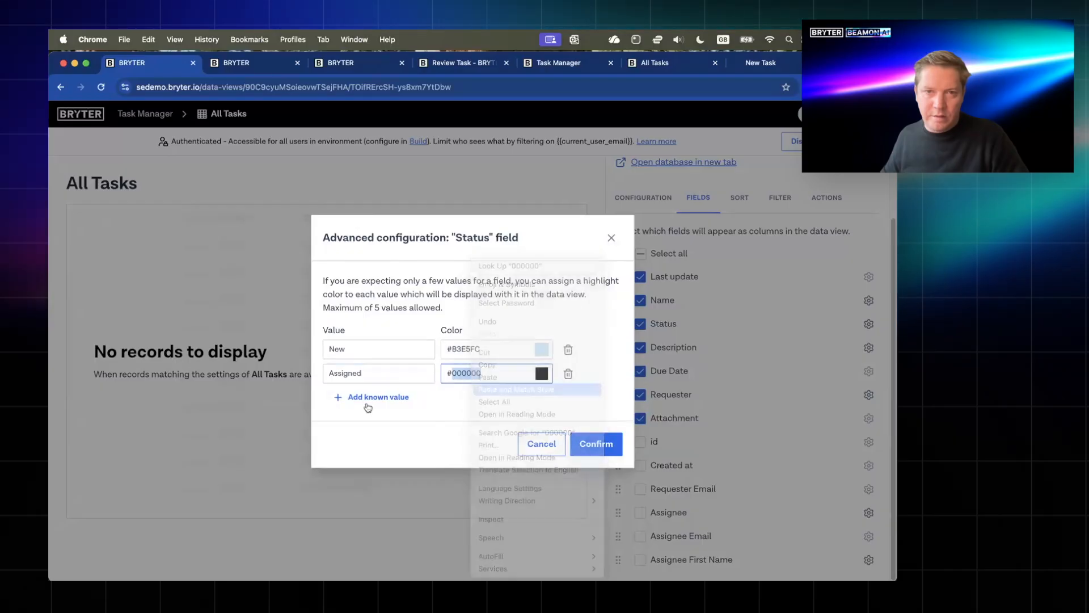
pyautogui.click(380, 397)
# - Set the highlight color of the Assigned status value to #FFF59D
pyautogui.doubleClick(471, 363)
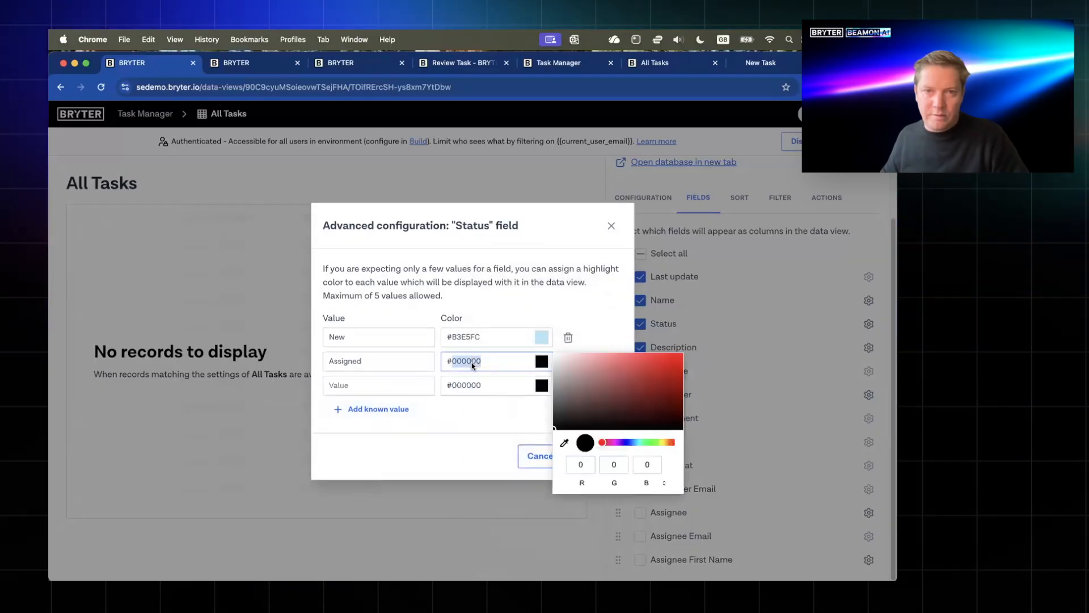
pyautogui.rightClick(498, 385)
pyautogui.click(498, 388)
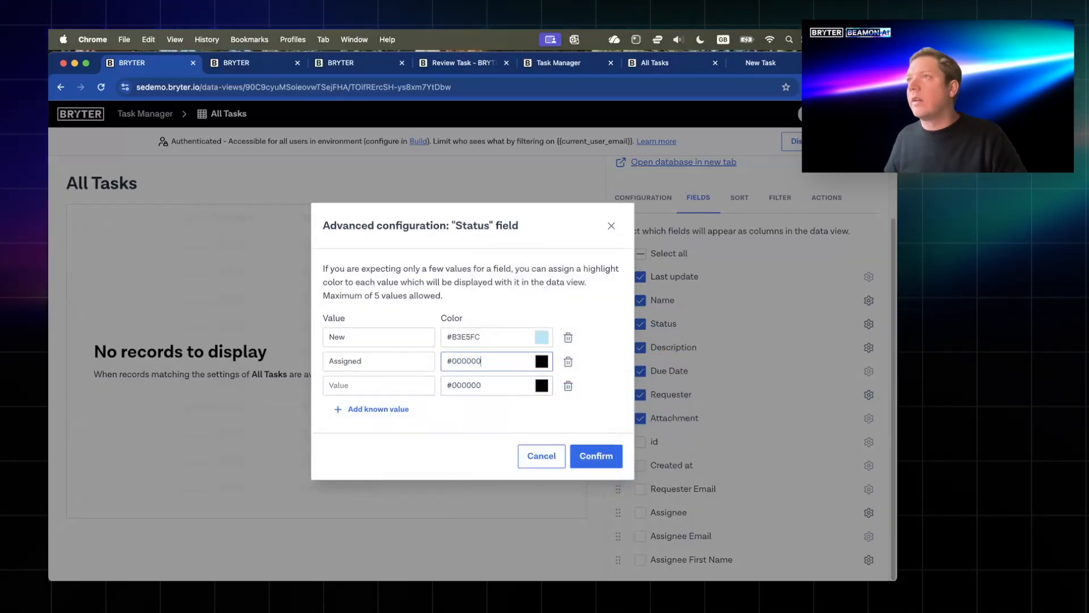
pyautogui.doubleClick(482, 363)
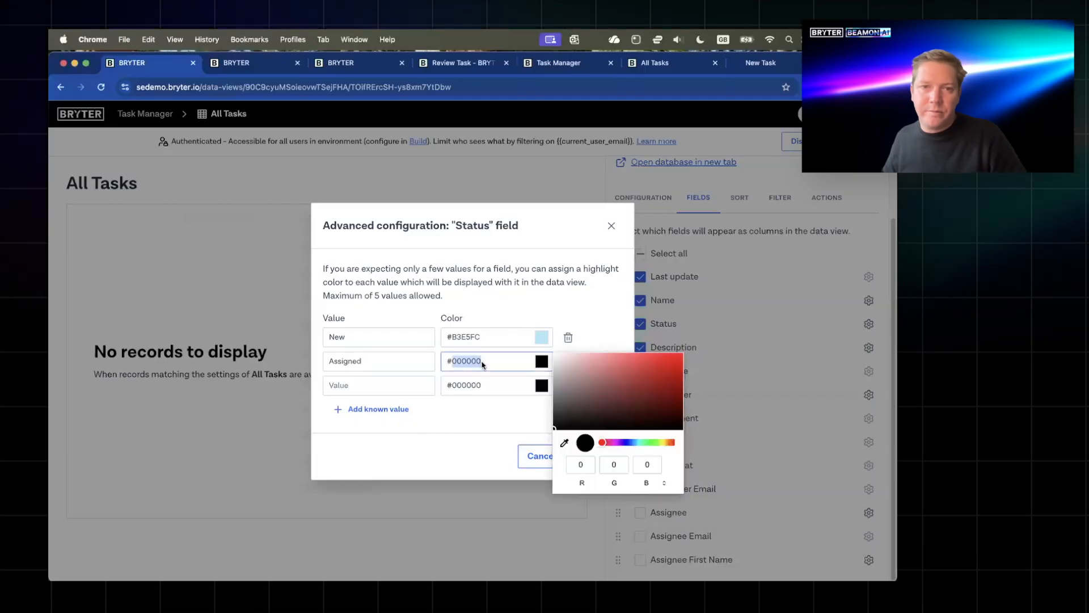
pyautogui.rightClick(484, 368)
pyautogui.click(495, 377)
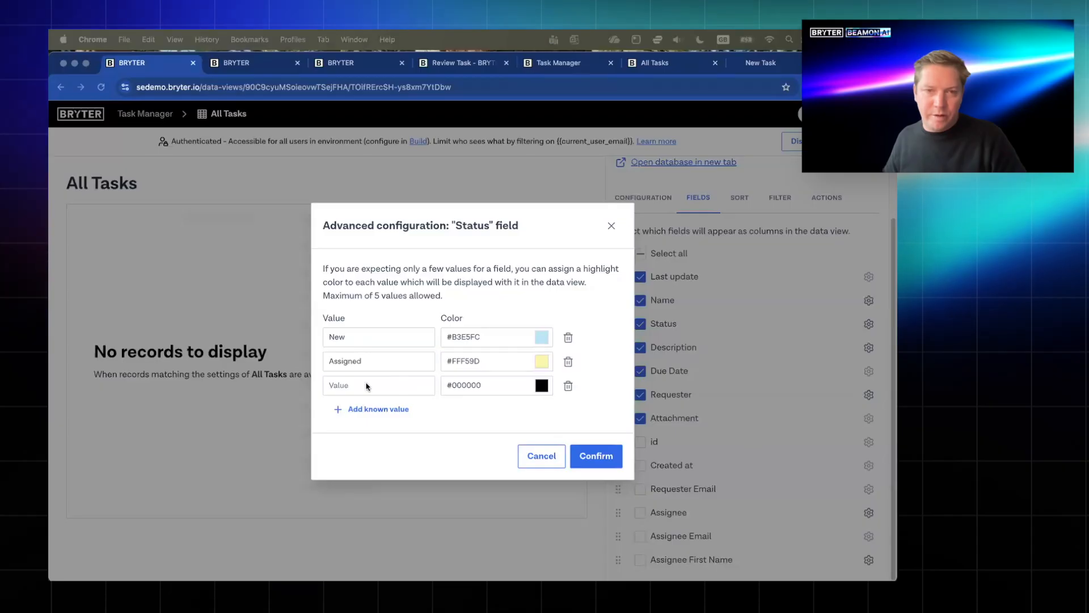
# - Define the third known Status value as In Progress with highlight color #FFCC80
pyautogui.doubleClick(464, 385)
pyautogui.rightClick(466, 386)
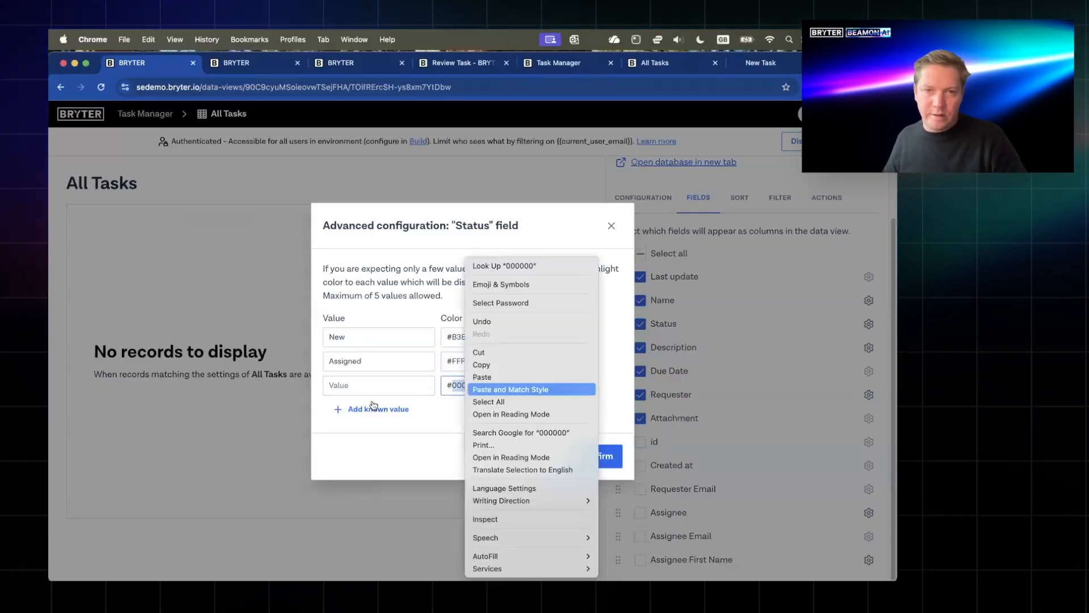
pyautogui.press('Return')
pyautogui.click(384, 384)
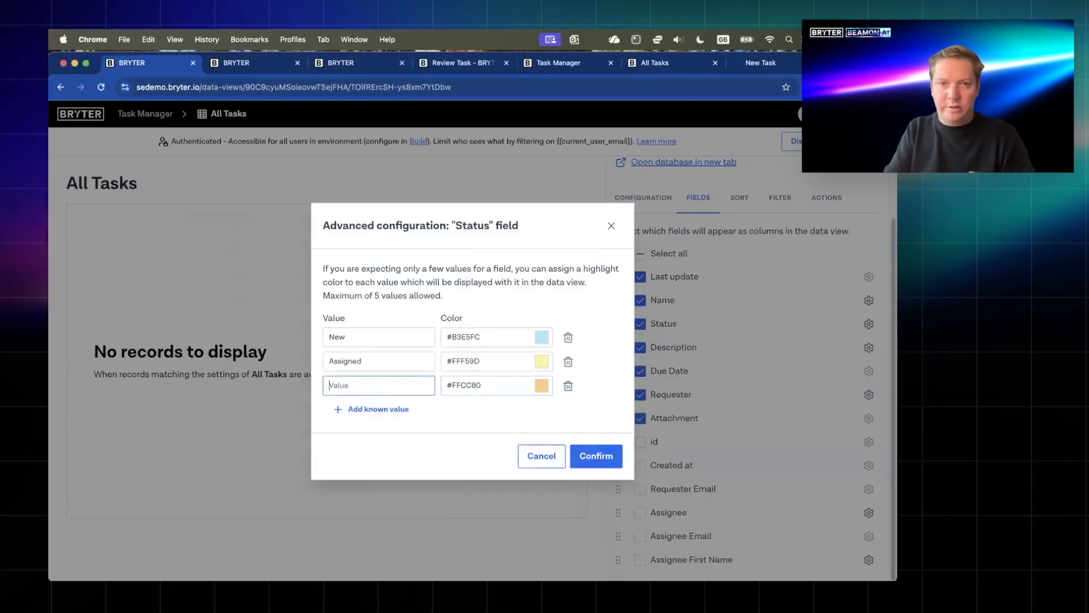
pyautogui.write('In Progress')
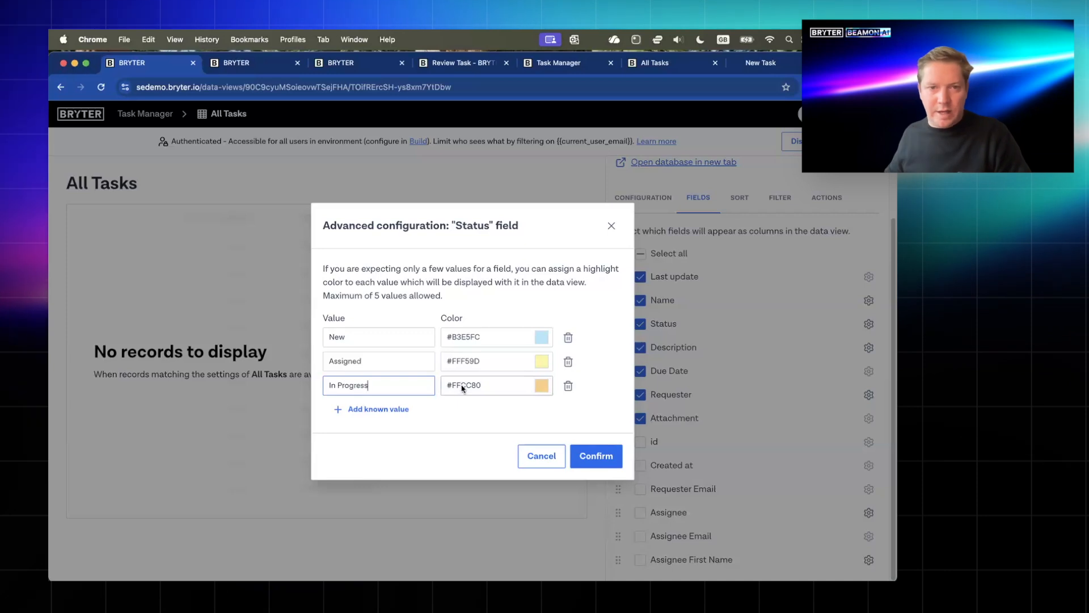
# - Add Completed and Overdue as known Status values and give Completed the highlight color #A5D6A7
pyautogui.click(378, 409)
pyautogui.write('Completed')
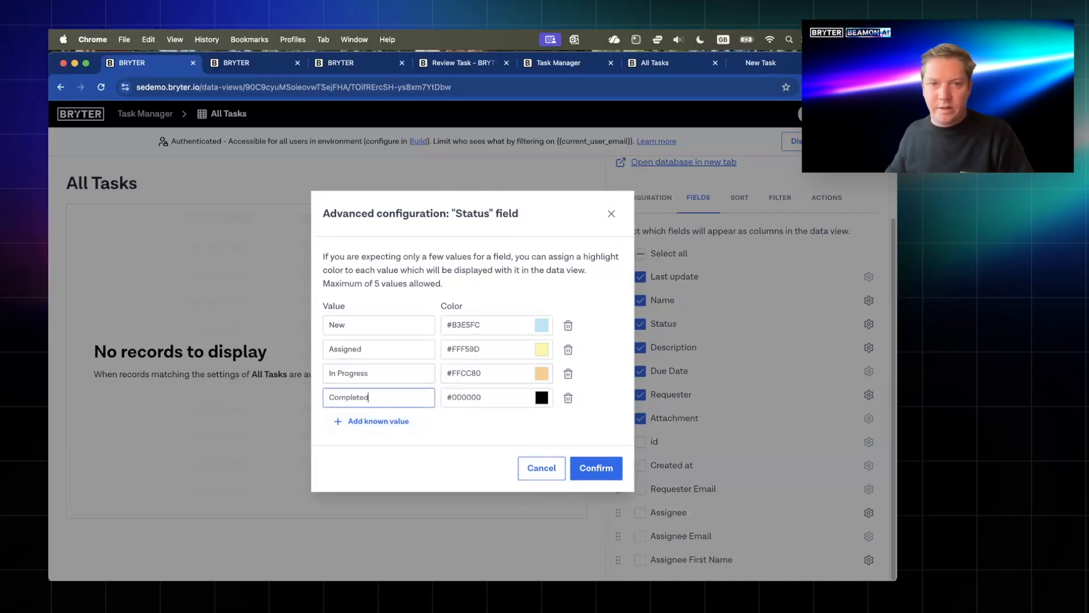
pyautogui.click(359, 421)
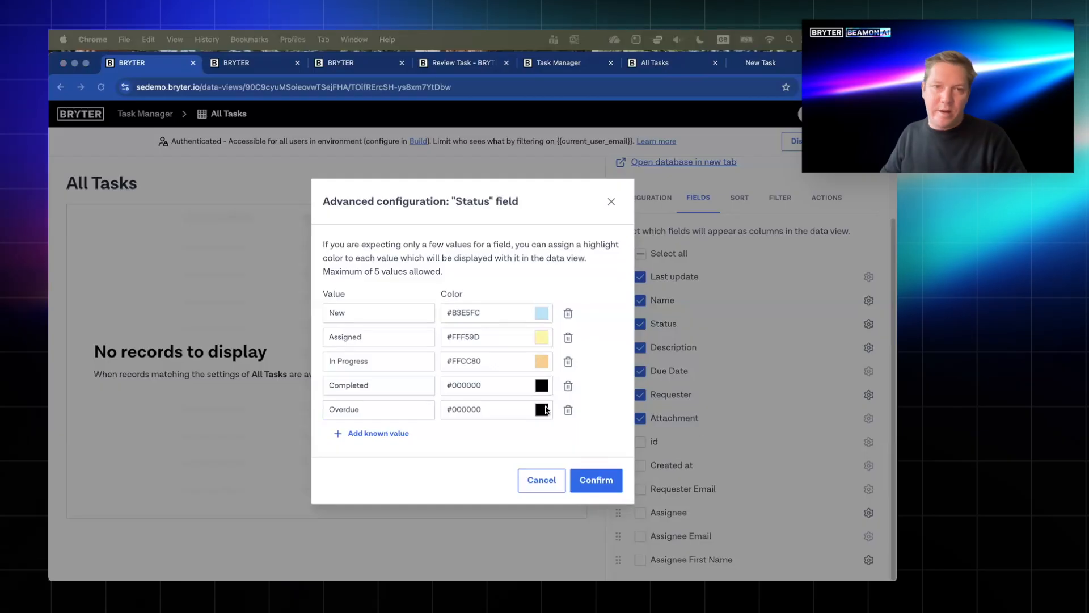
pyautogui.doubleClick(480, 386)
pyautogui.rightClick(479, 386)
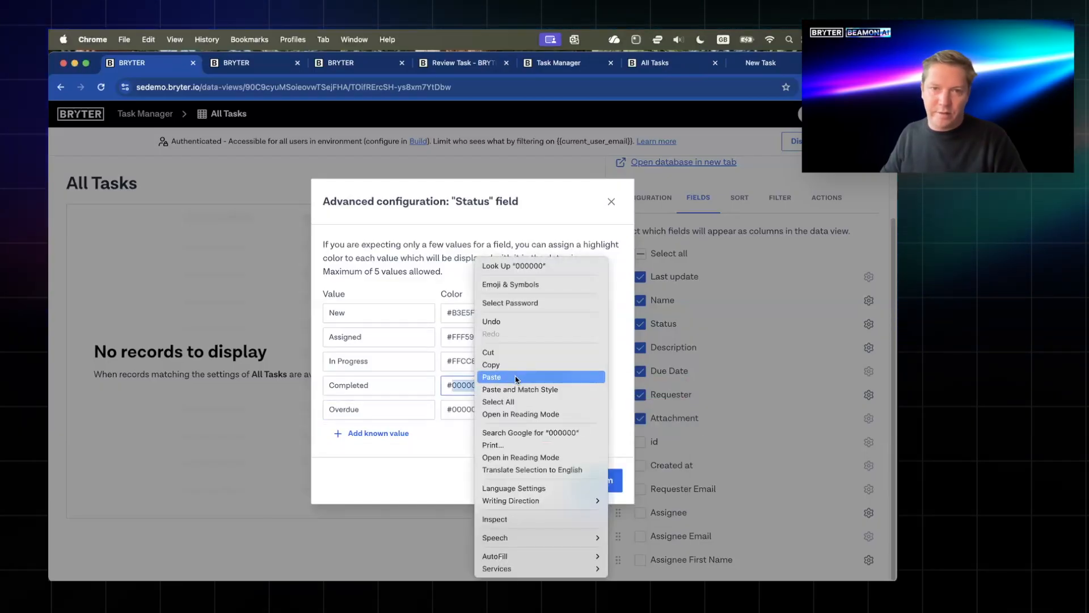
pyautogui.click(517, 378)
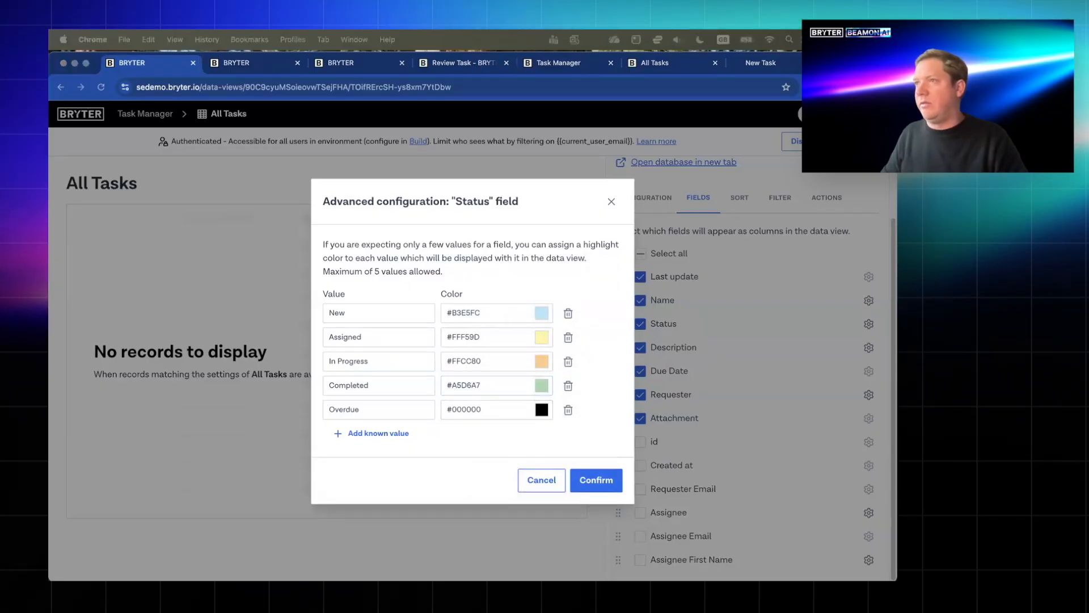
# - Paste a new highlight color for the Overdue value and confirm the Status field's advanced configuration
pyautogui.rightClick(470, 408)
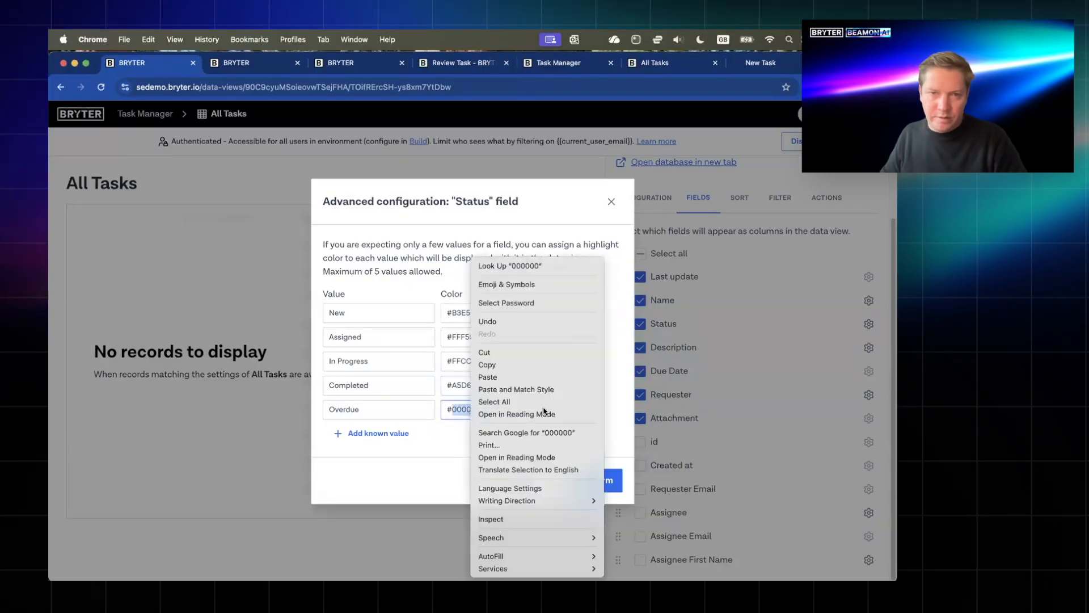
pyautogui.click(538, 389)
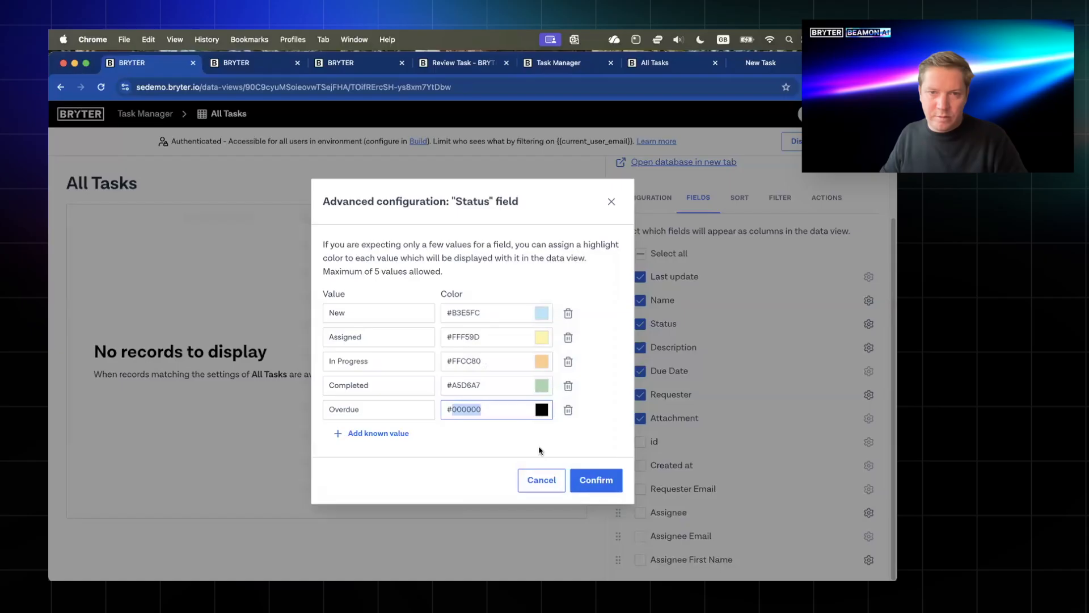
pyautogui.click(597, 481)
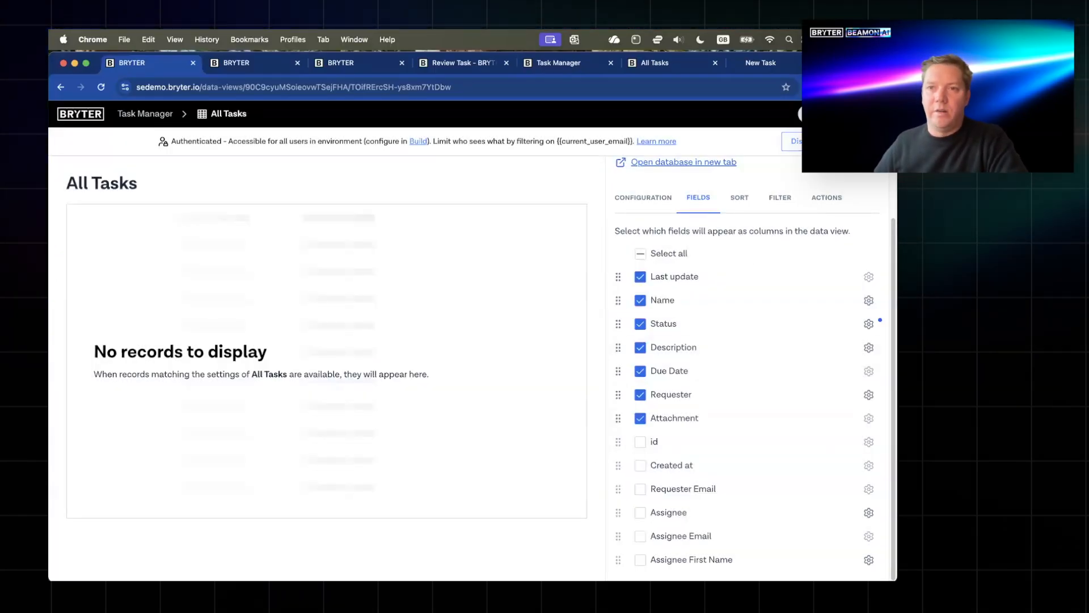
# - Check the Status highlight in the live All Tasks list and narrow the Status column
pyautogui.click(568, 65)
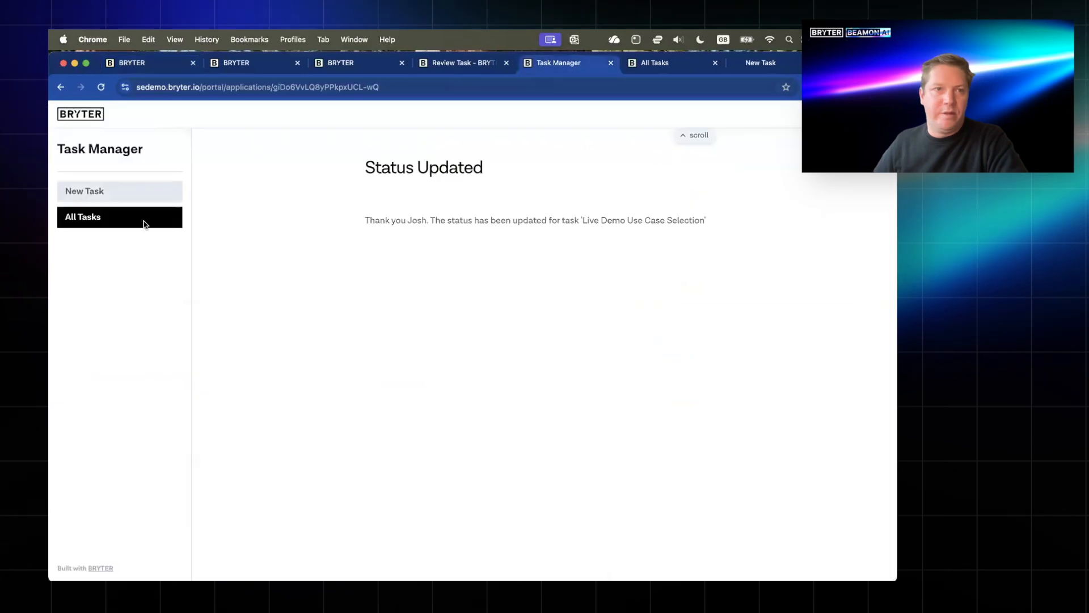
pyautogui.click(117, 227)
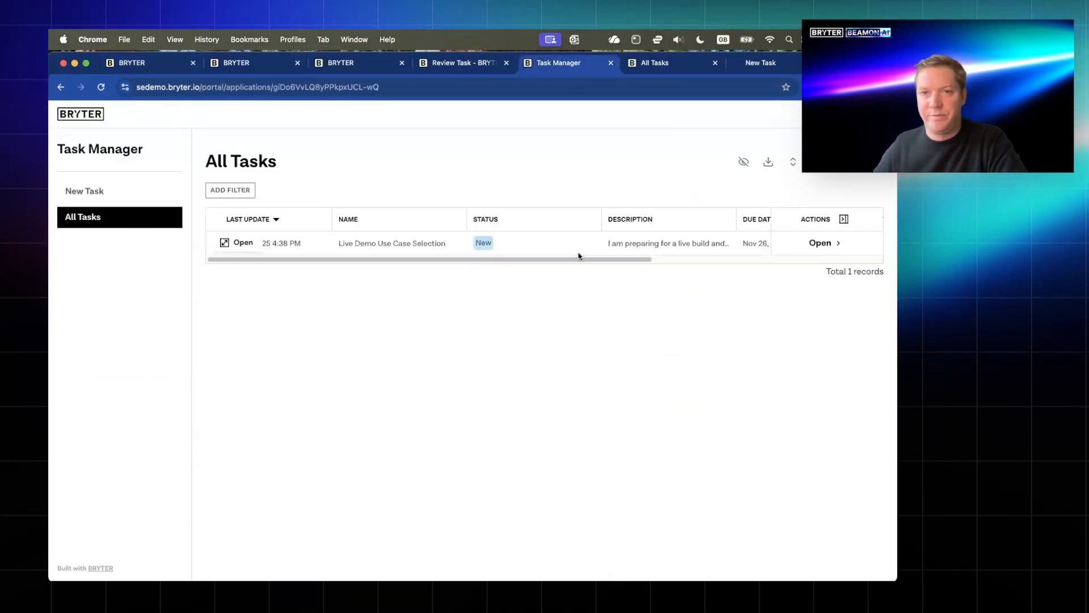
pyautogui.moveTo(601, 219); pyautogui.dragTo(528, 229)
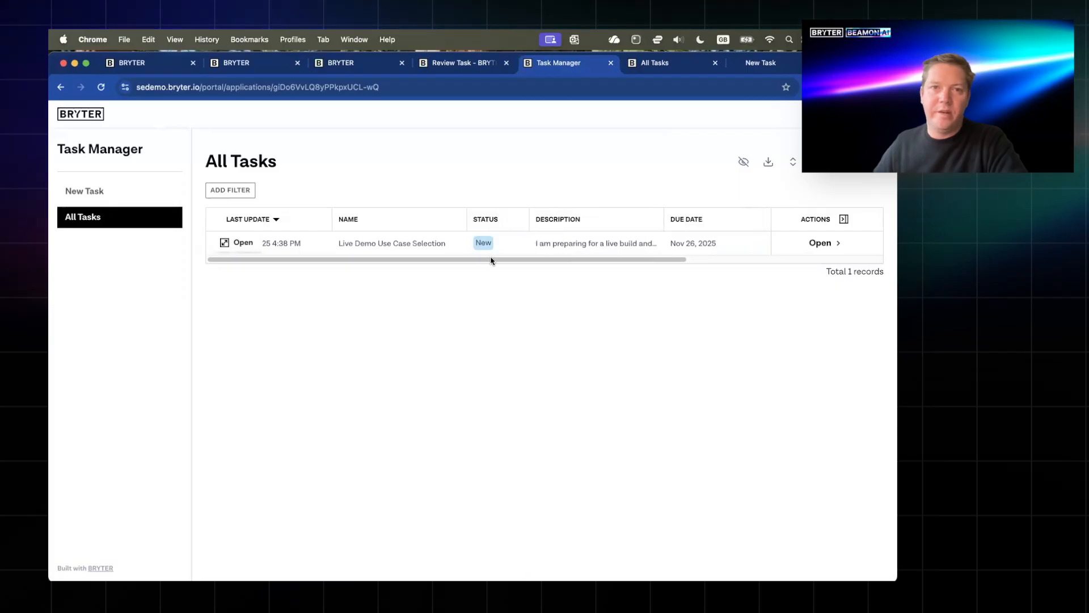
pyautogui.moveTo(492, 260); pyautogui.dragTo(462, 263)
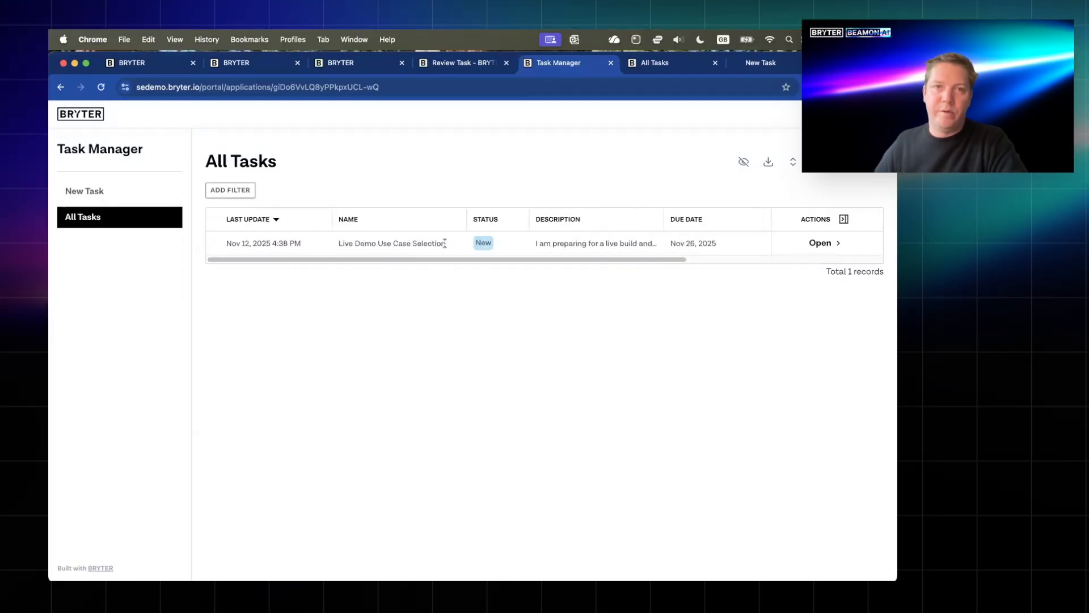
# - View the live New Task form, and open the Task Manager application's build page from the Tasks database
pyautogui.click(110, 192)
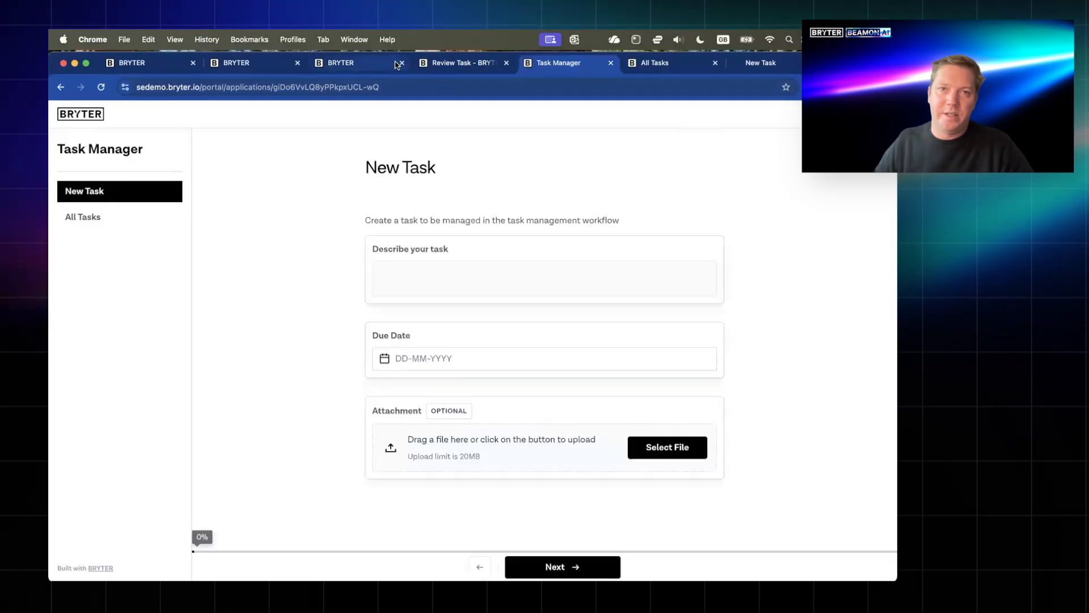
pyautogui.click(248, 62)
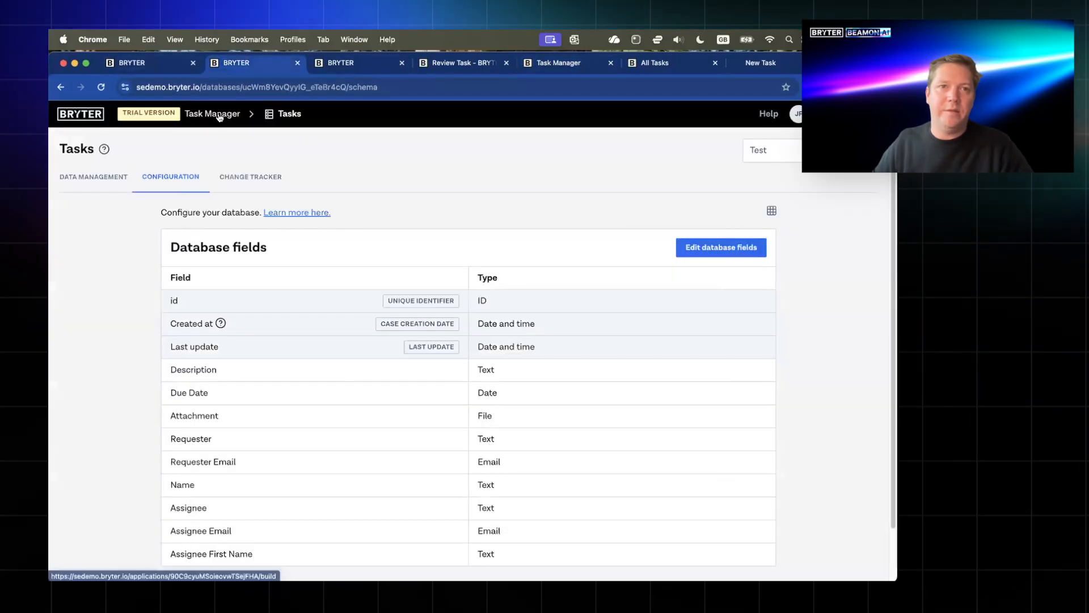
pyautogui.click(220, 115)
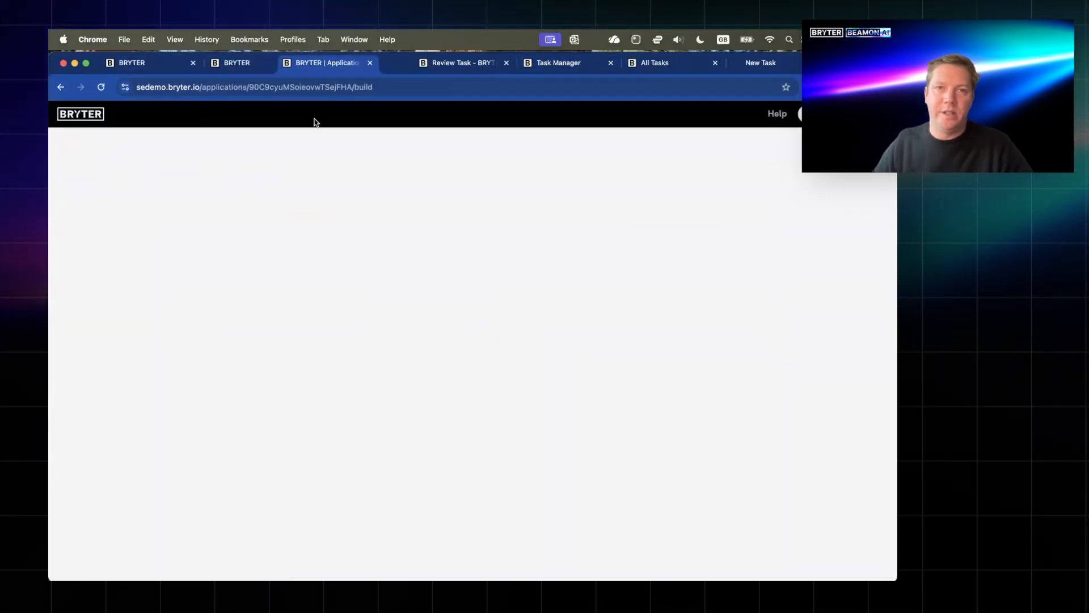
# - Open the New Task module from the Task Manager application's build page
pyautogui.click(446, 65)
pyautogui.click(349, 67)
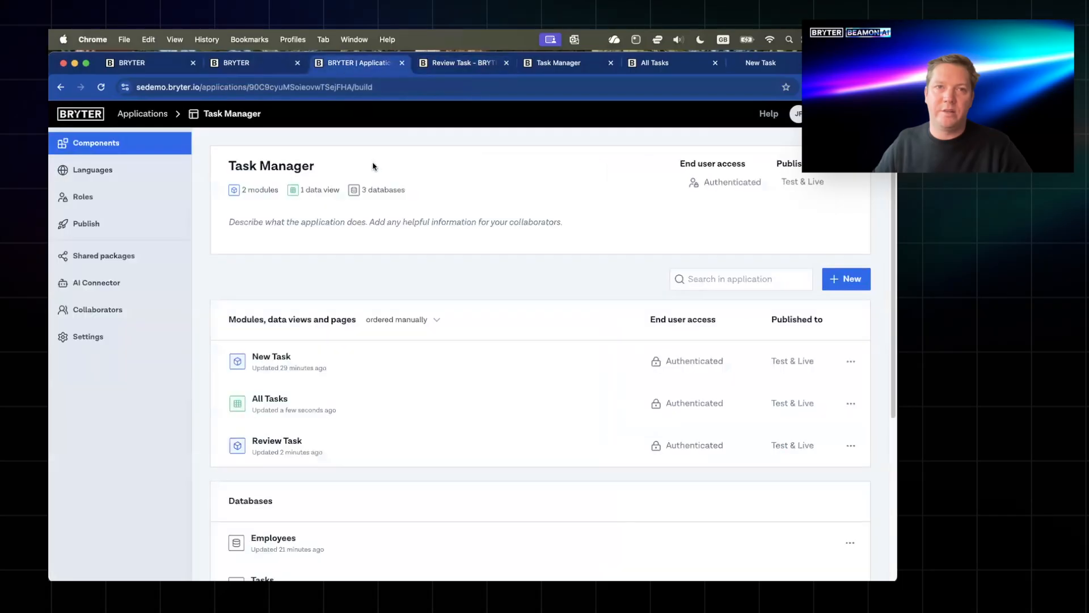
pyautogui.click(330, 354)
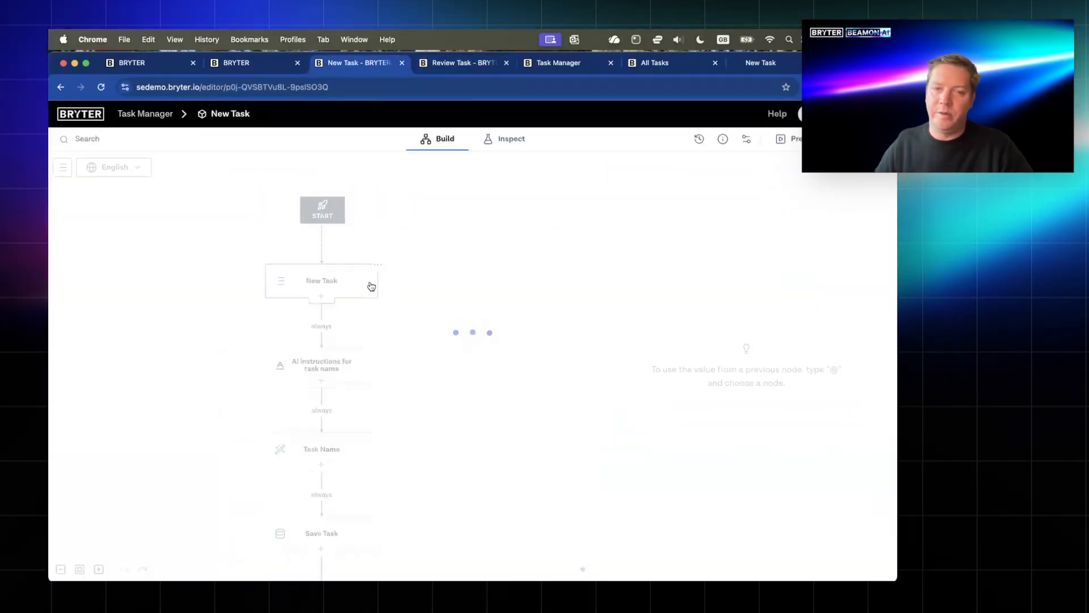
# - Duplicate the Save Task node, insert the copy between Save Task and Task Submitted, and open its settings
pyautogui.scroll(-3, 389, 416)
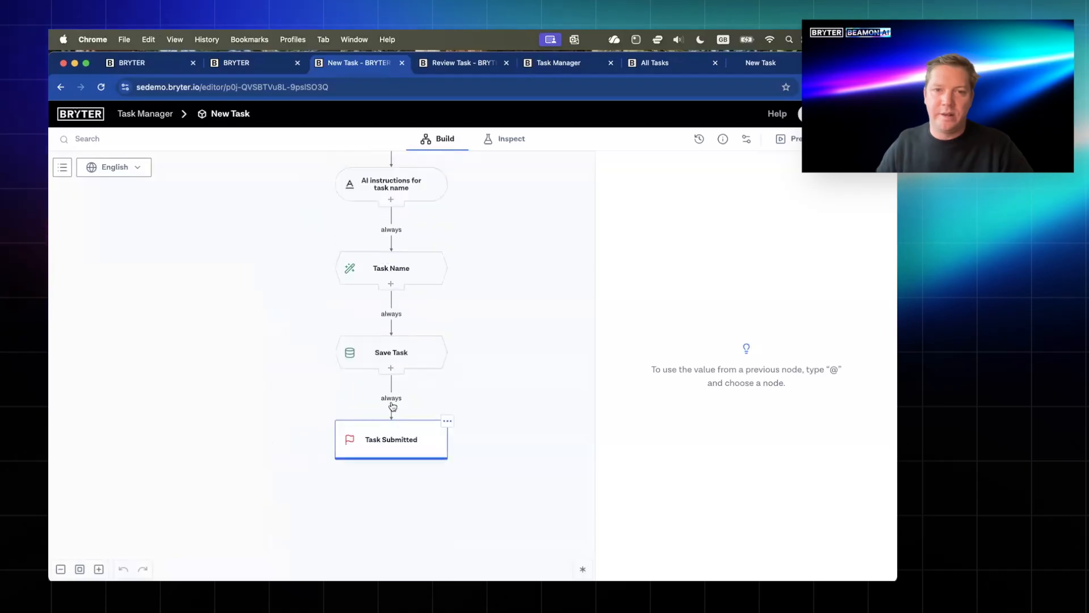
pyautogui.click(392, 392)
pyautogui.click(403, 345)
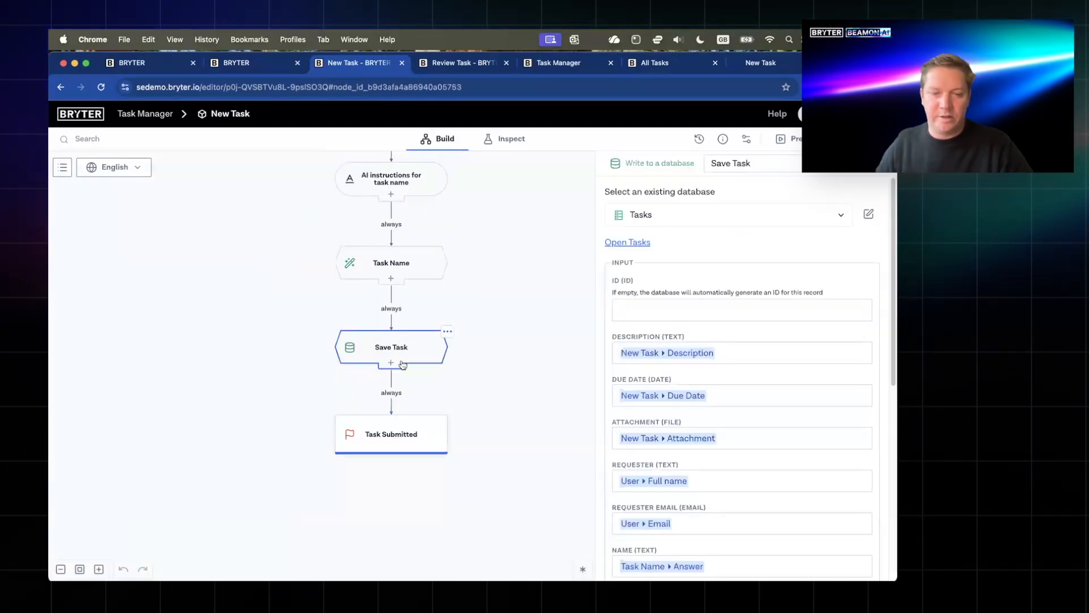
pyautogui.click(389, 396)
pyautogui.press('super+v')
pyautogui.click(394, 444)
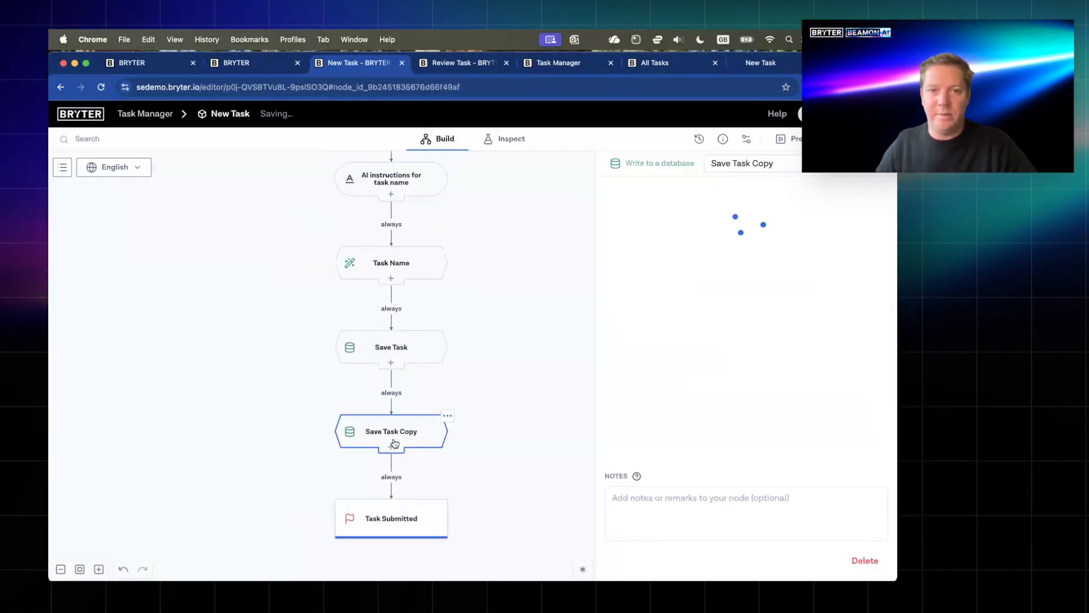
# - Set the copied node to write to the Tasks > Actions database with the Action value "Created Task"
pyautogui.click(691, 215)
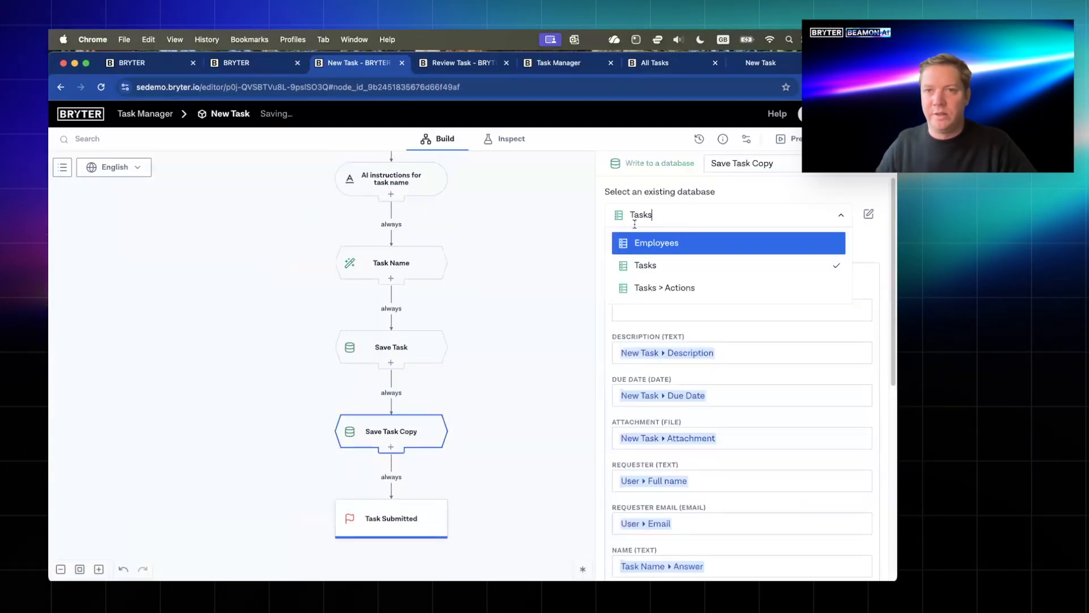
pyautogui.click(671, 288)
pyautogui.scroll(-1, 661, 306)
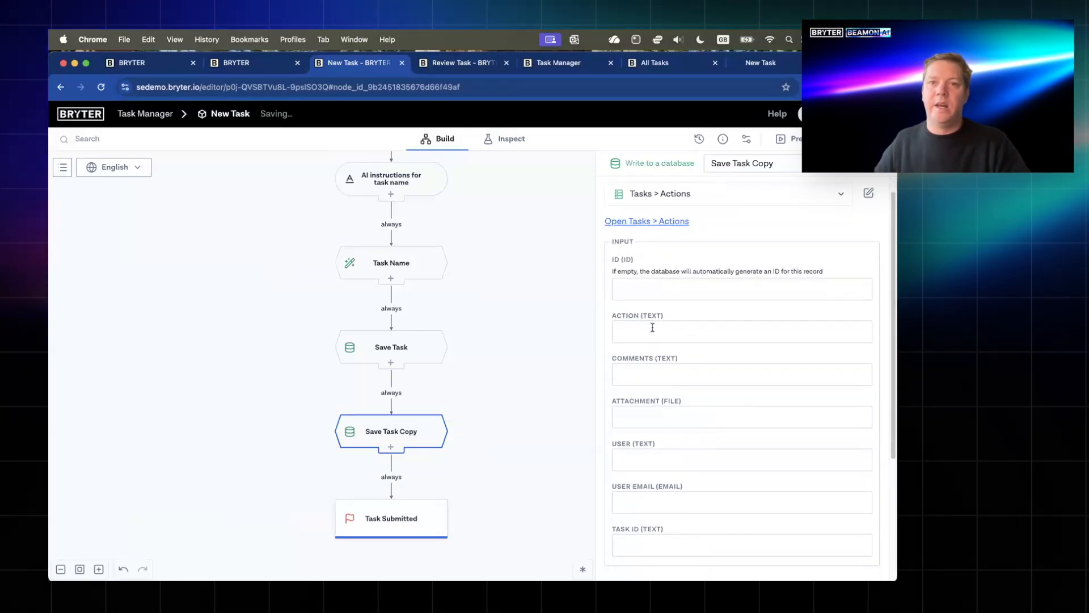
pyautogui.write('Create')
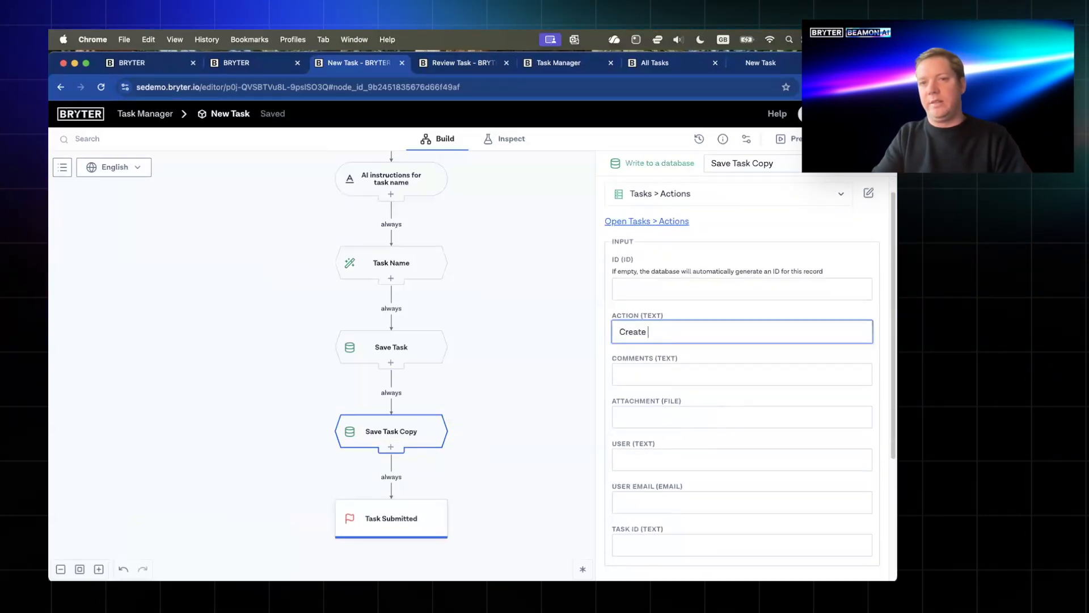
pyautogui.write('d Task')
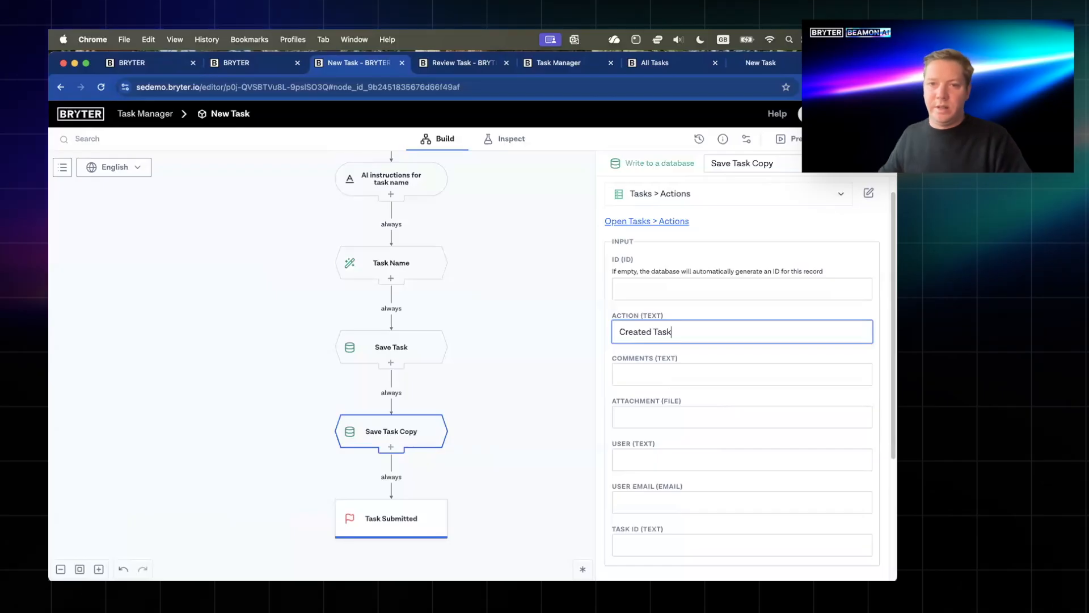
# - Map the node's Comments to New Task > Description and its Attachment to New Task > Attachment
pyautogui.click(656, 374)
pyautogui.write('@d')
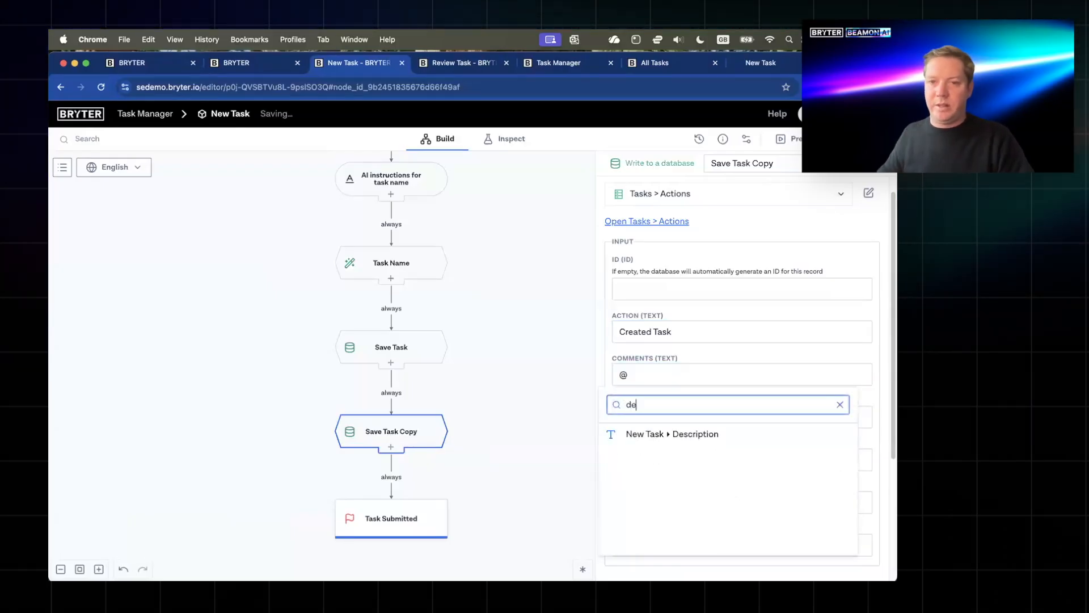
pyautogui.click(641, 432)
pyautogui.click(707, 421)
pyautogui.write('@')
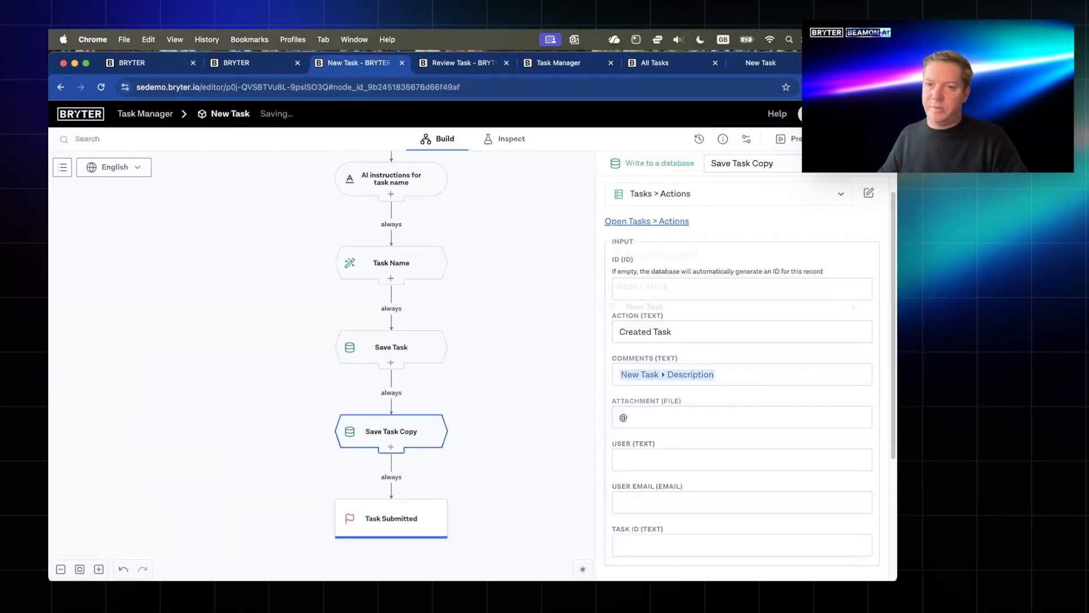
pyautogui.write('a')
pyautogui.click(652, 307)
# - Map the node's User to User > Full name and its User Email to User > Email
pyautogui.scroll(-2, 702, 375)
pyautogui.click(703, 375)
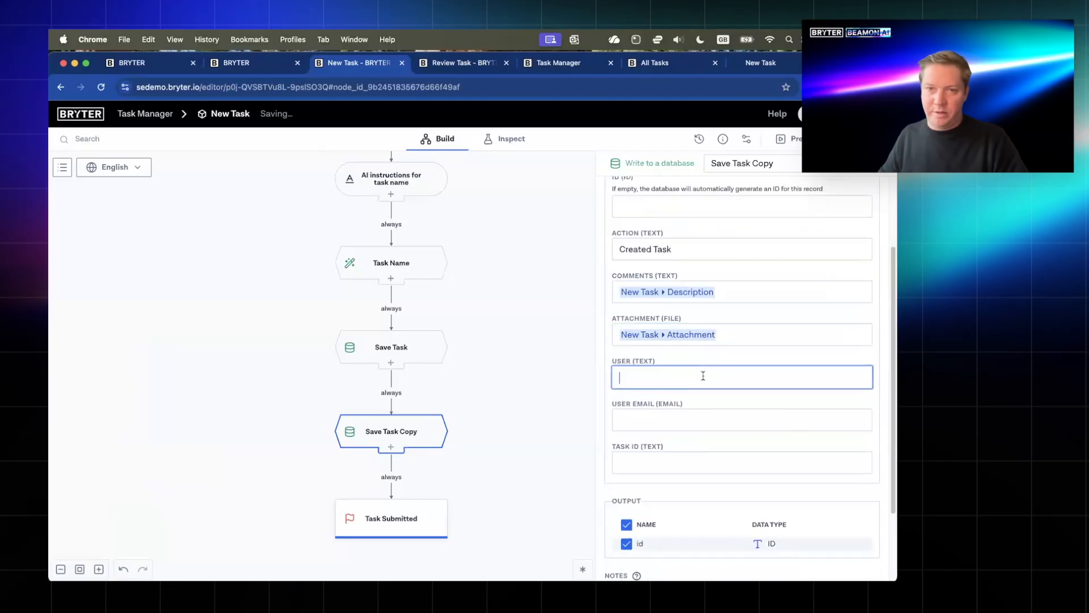
pyautogui.write('@user')
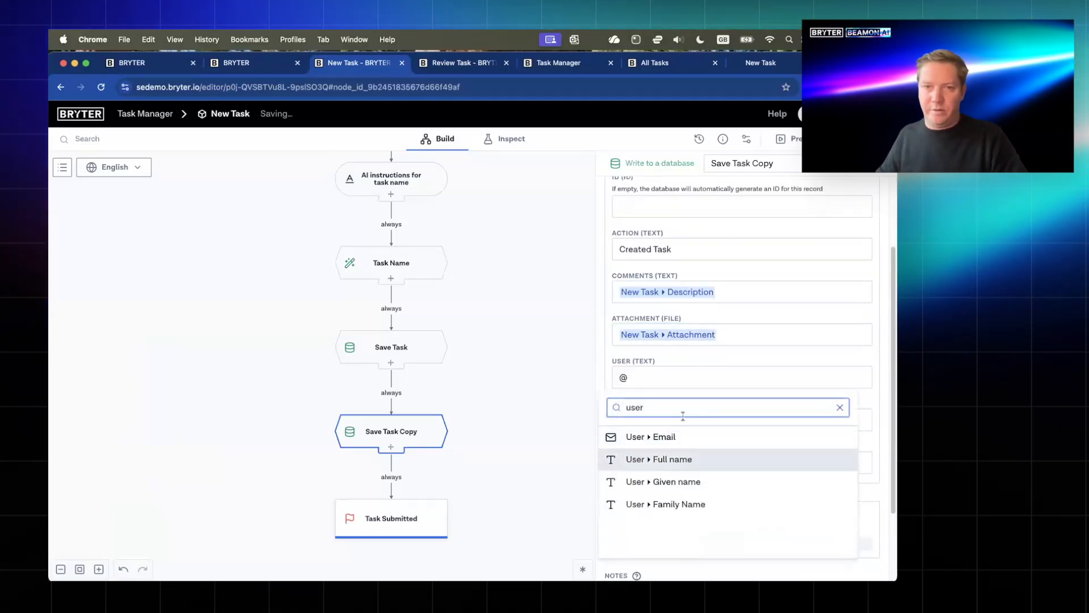
pyautogui.press('Return')
pyautogui.click(683, 417)
pyautogui.write('@user')
pyautogui.click(641, 287)
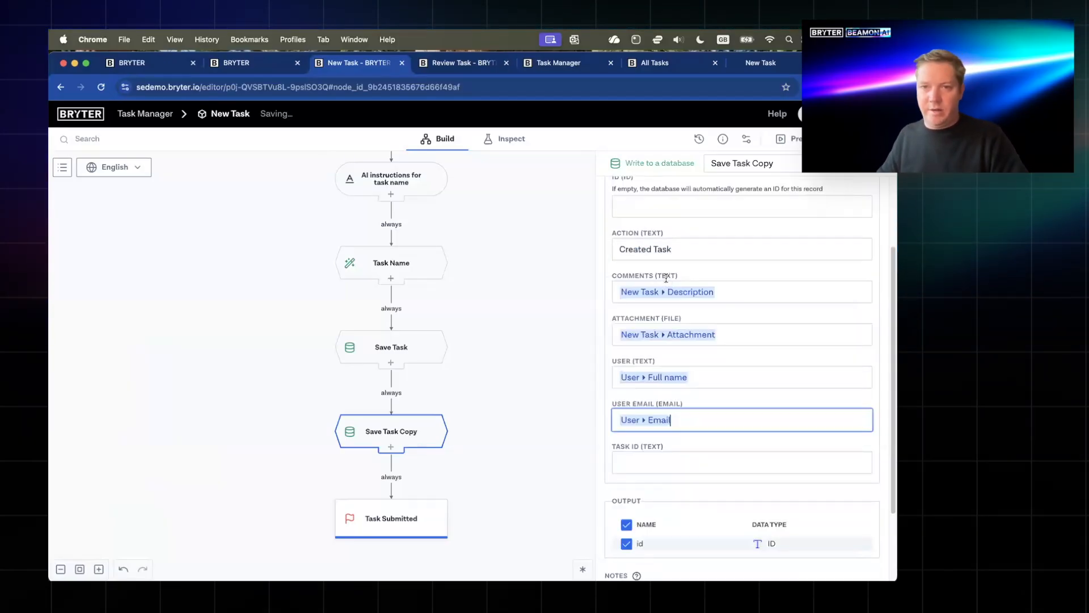
# - Map the node's Task ID to Save Task > id and rename the node "Save Action"
pyautogui.click(663, 462)
pyautogui.write('@')
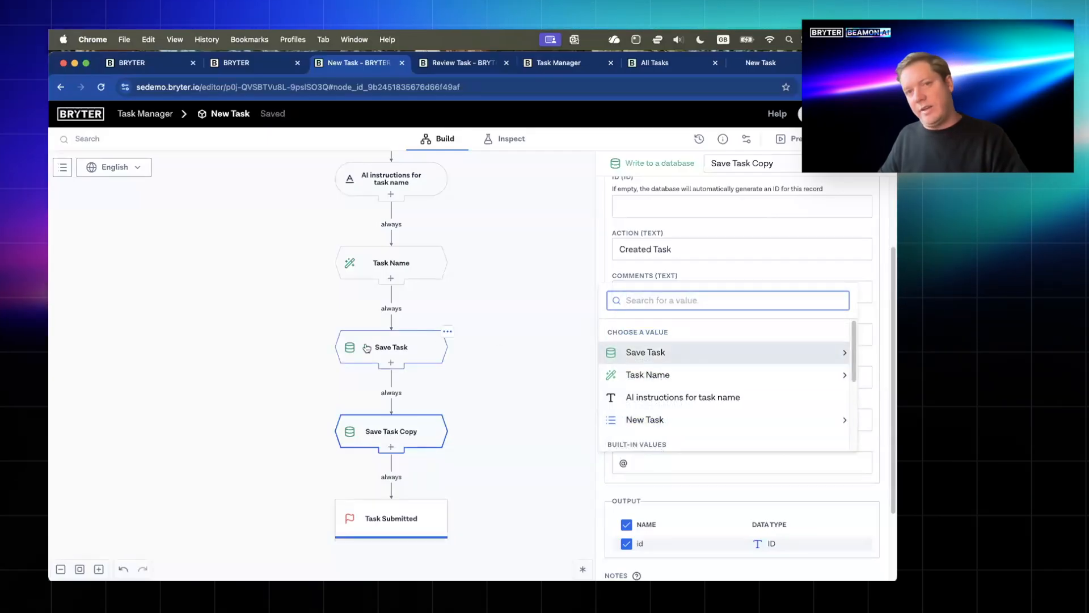
pyautogui.click(650, 351)
pyautogui.click(649, 349)
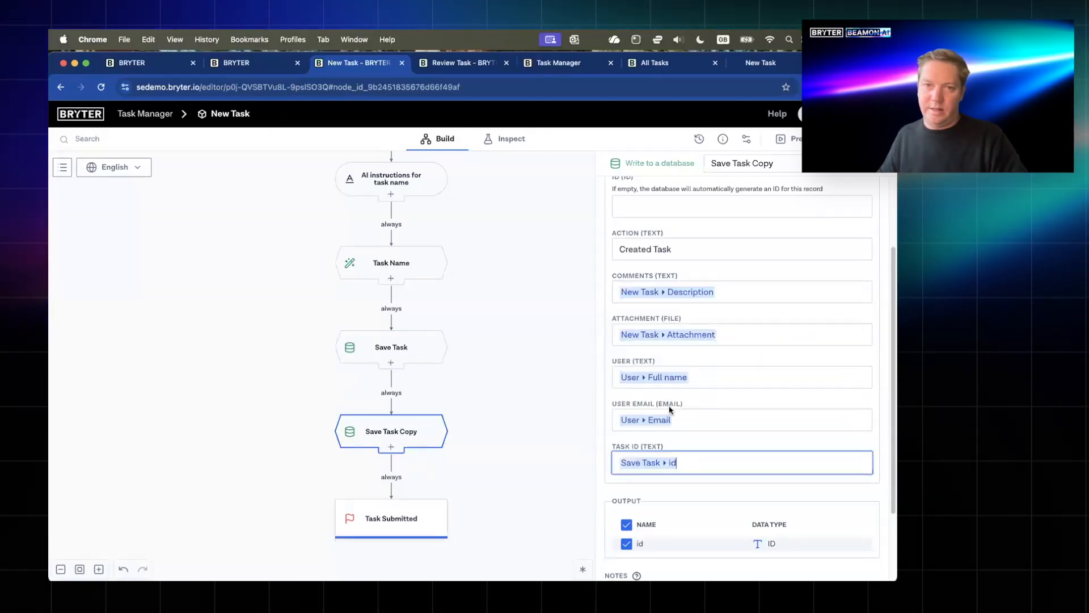
pyautogui.click(759, 165)
pyautogui.press('super+a')
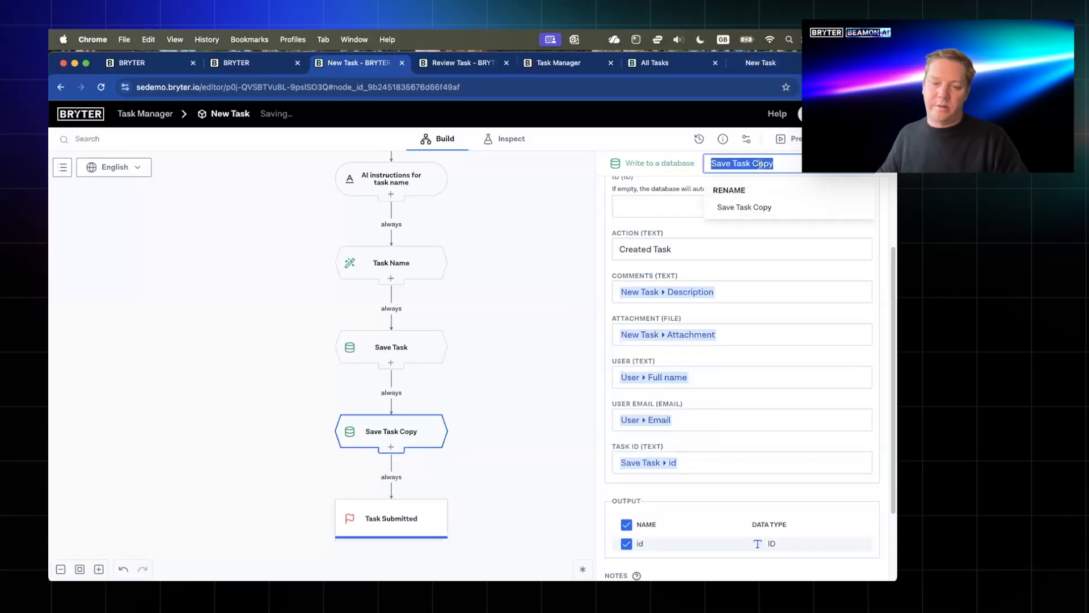
pyautogui.write('Save Action')
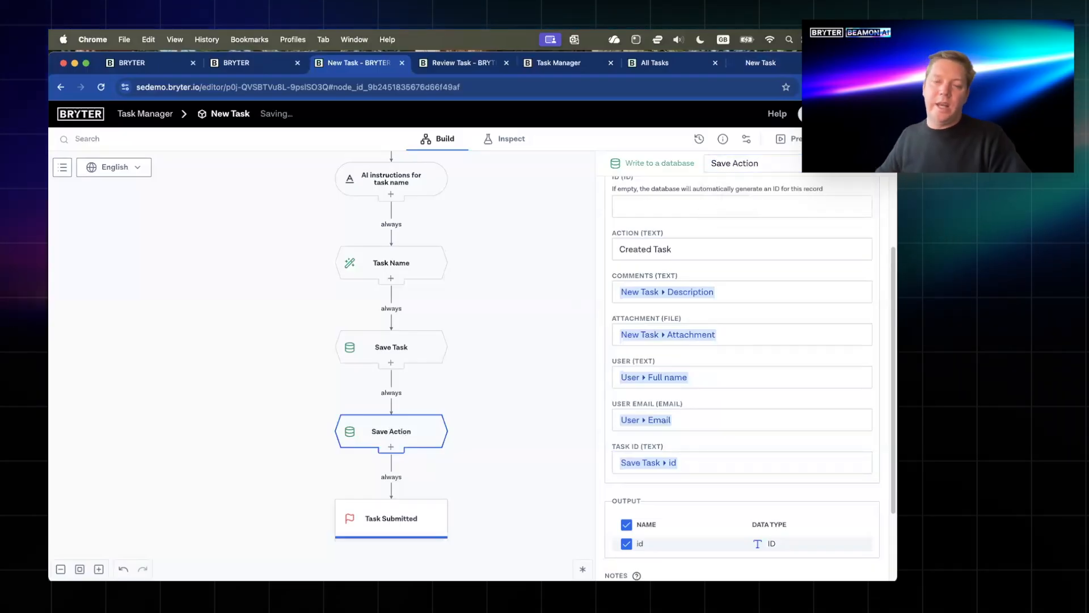
# - Publish the updated New Task module to Test and Live
pyautogui.scroll(3, 462, 323)
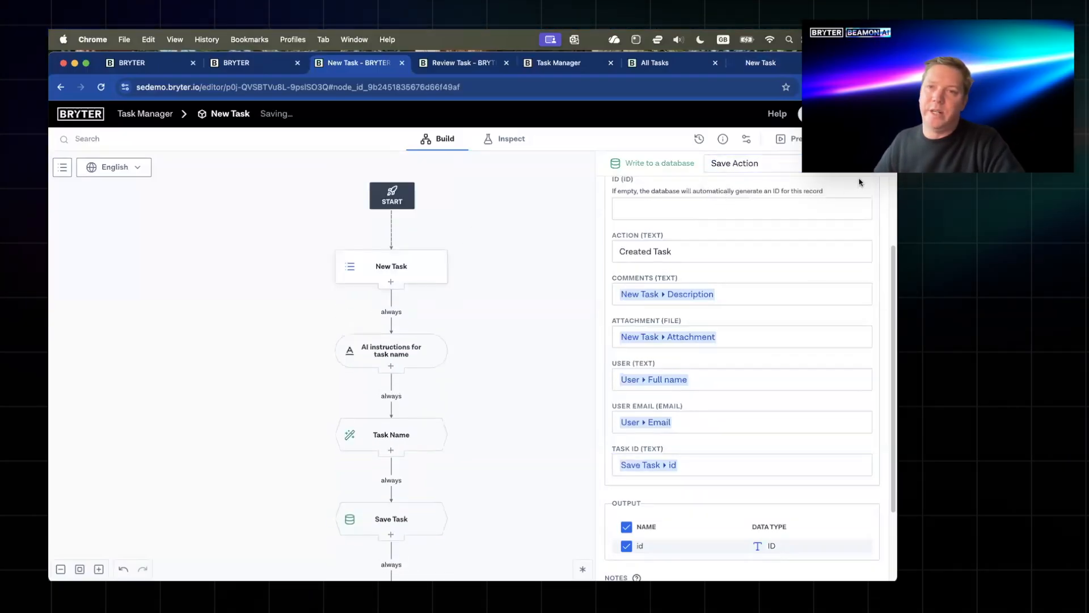
pyautogui.click(834, 138)
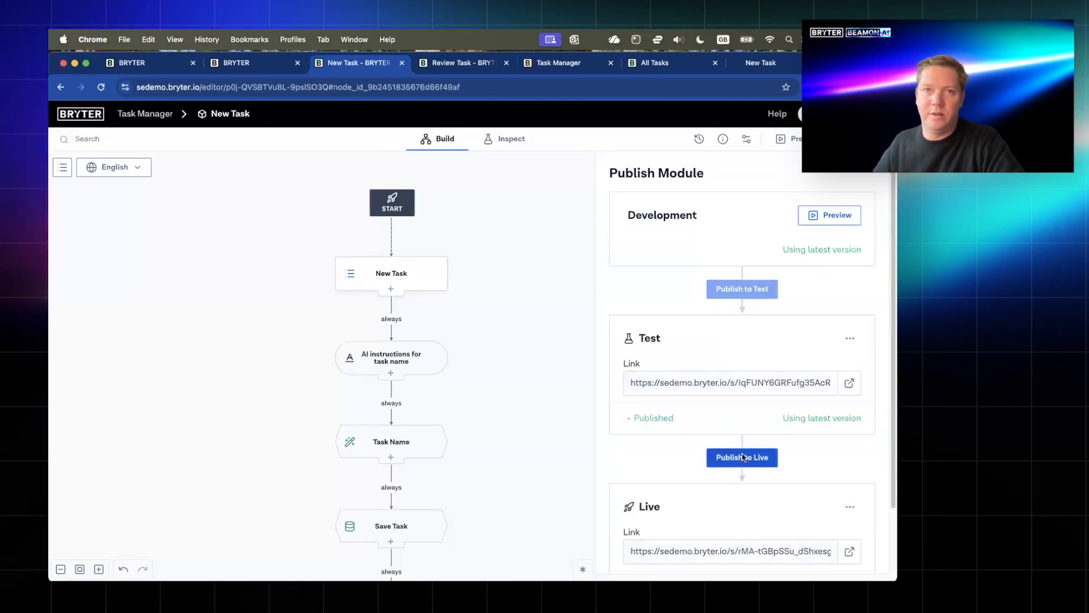
pyautogui.scroll(-3, 531, 369)
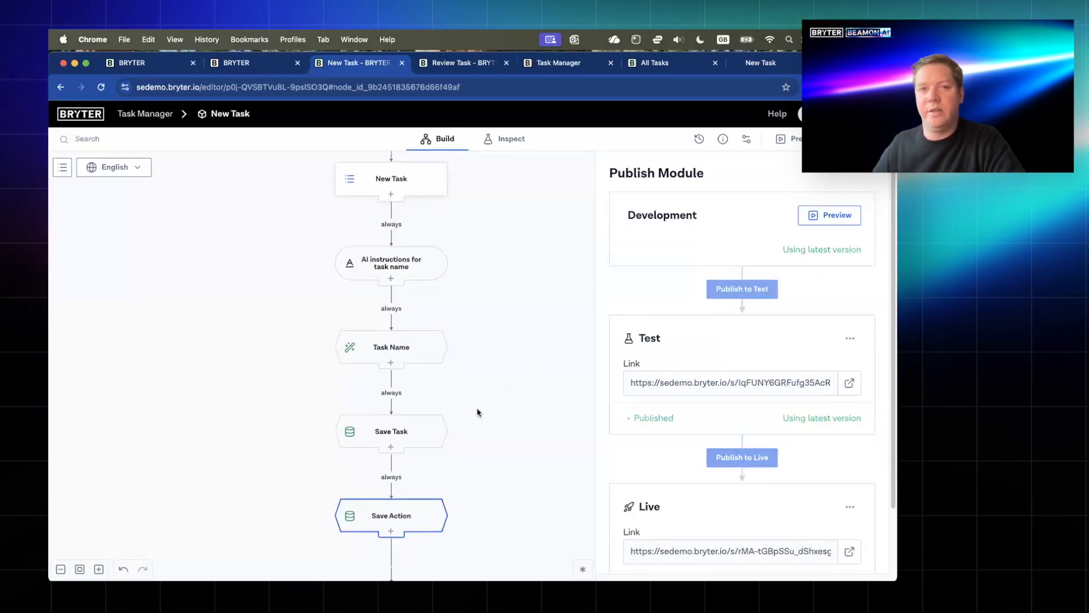
pyautogui.scroll(2, 488, 340)
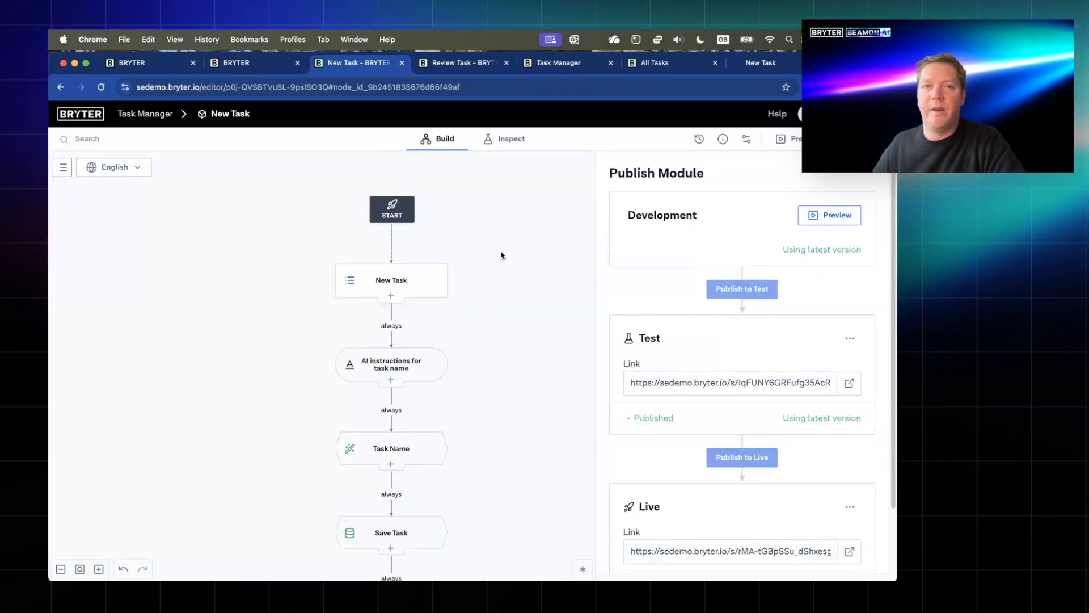
# - Switch to the live Task Manager portal and start filling in the task description on the New Task form
pyautogui.click(554, 67)
pyautogui.click(474, 272)
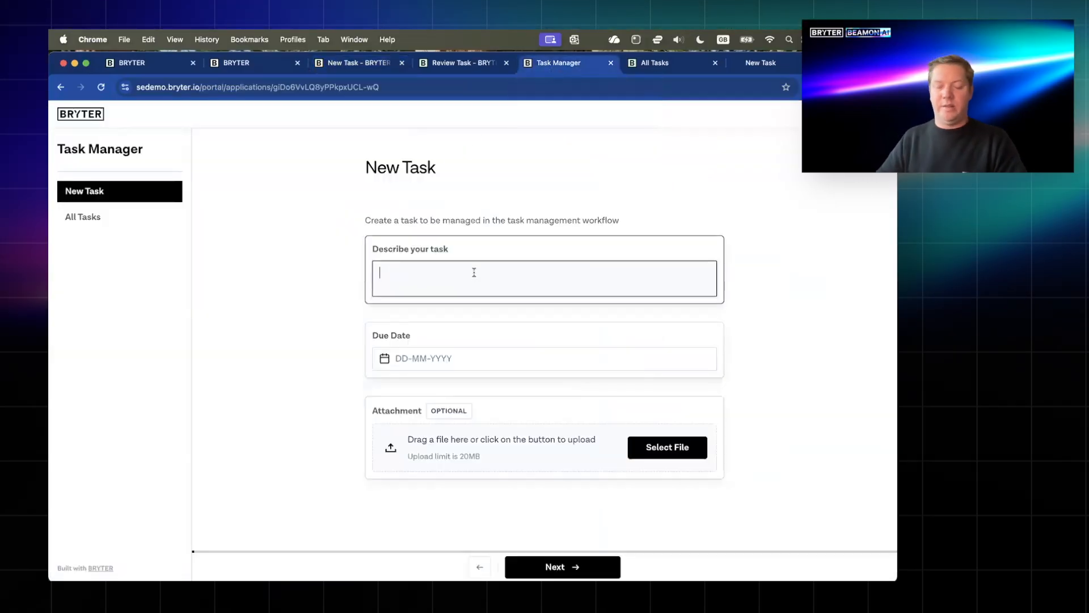
# - Describe the task as "I need to review an NDA with a potential customer before we can share data with them to properly evaluate their product"
pyautogui.write('I need to')
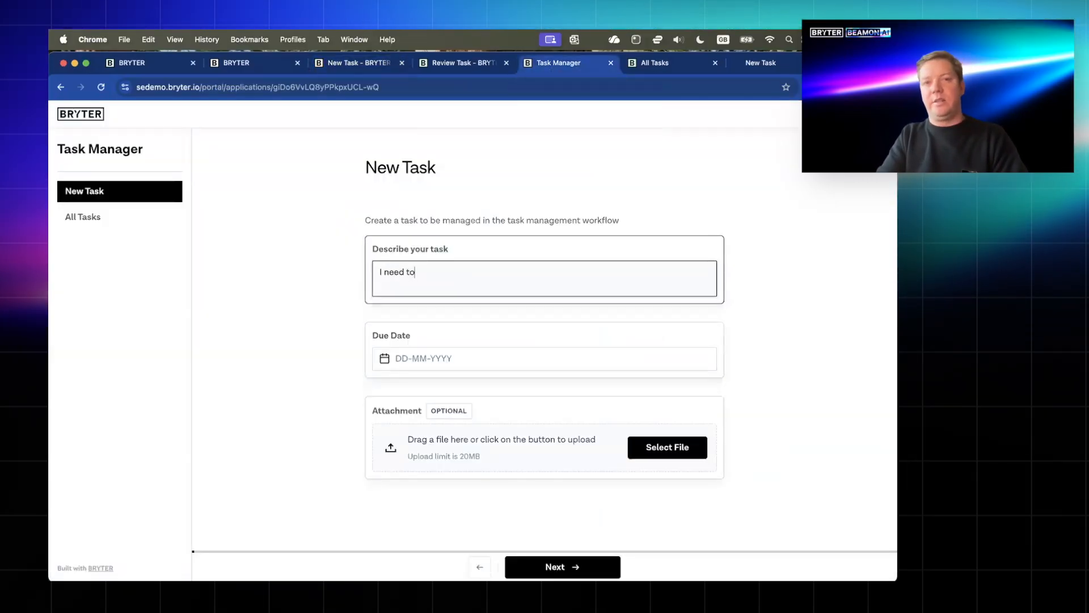
pyautogui.write(' review an NDA')
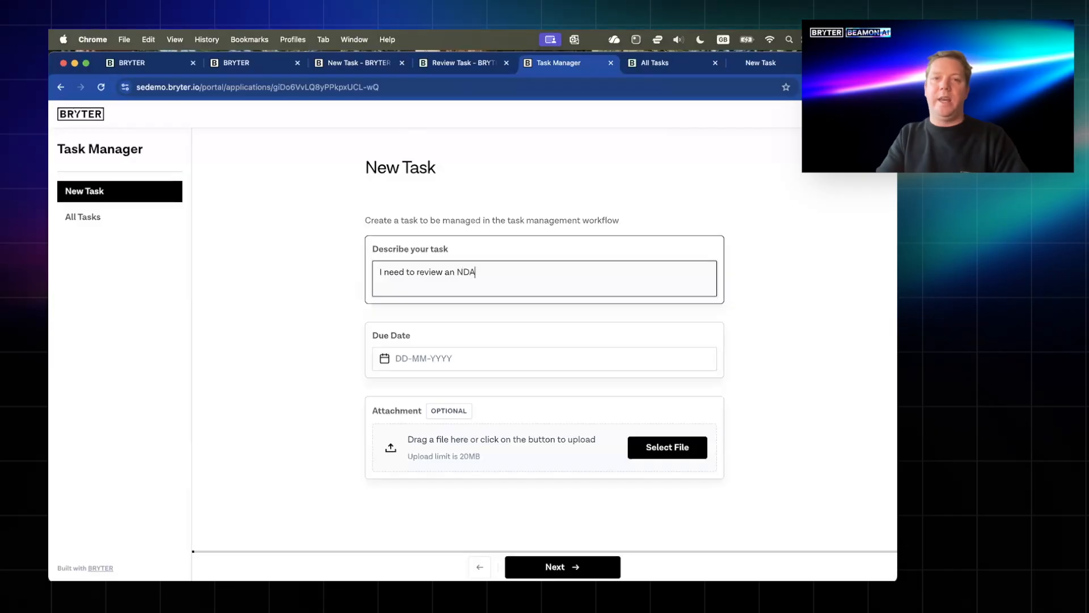
pyautogui.write(' wi')
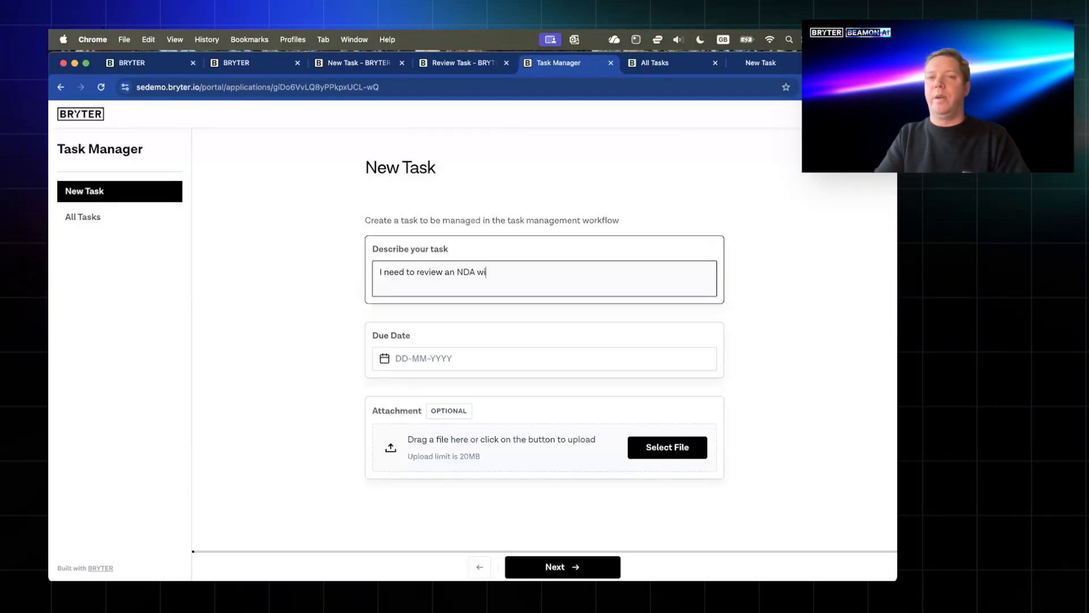
pyautogui.write('th a potential customer before we can share data with th')
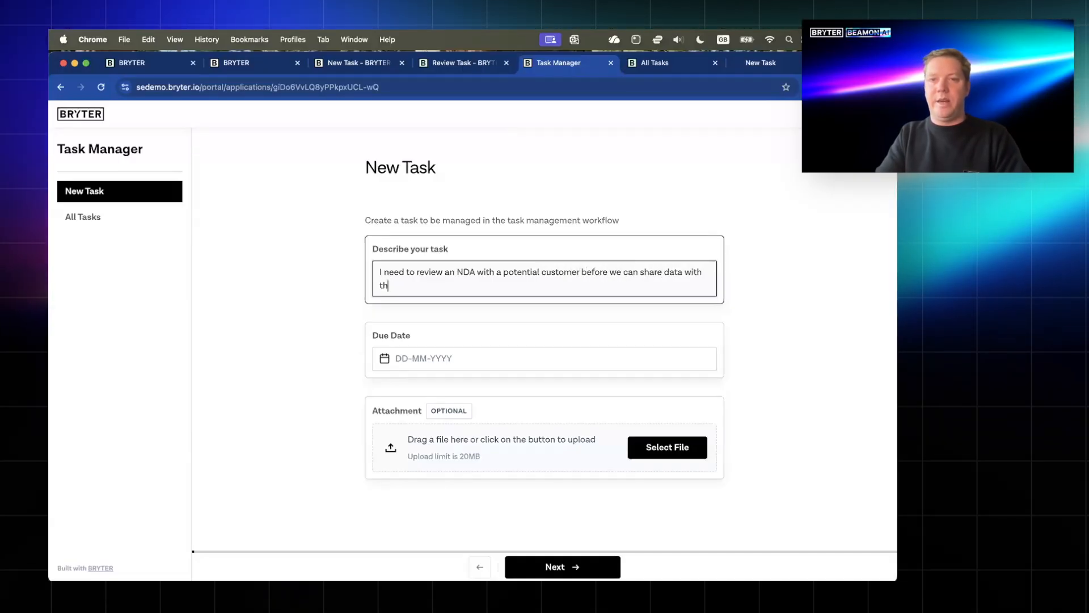
pyautogui.write('to per')
pyautogui.write('p')
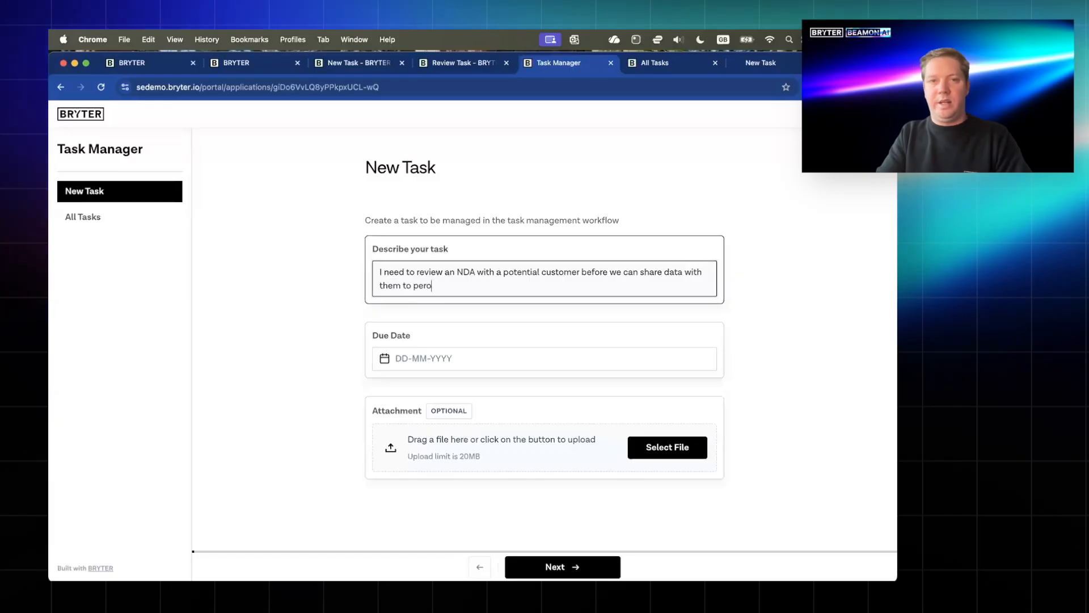
pyautogui.write('erly eva')
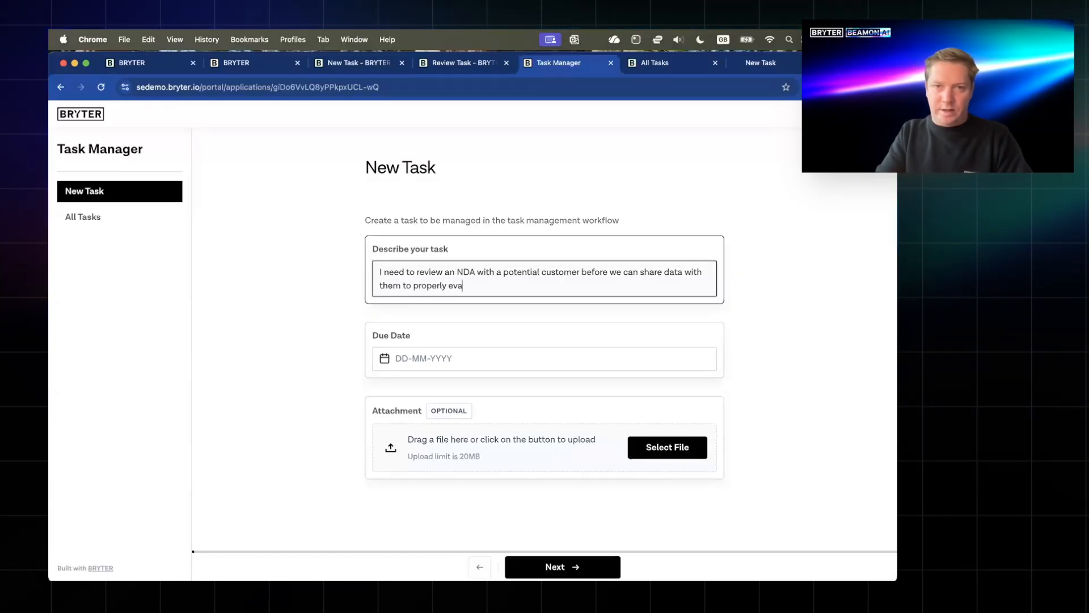
pyautogui.write('luati')
pyautogui.press('BackSpace')
pyautogui.write('e ')
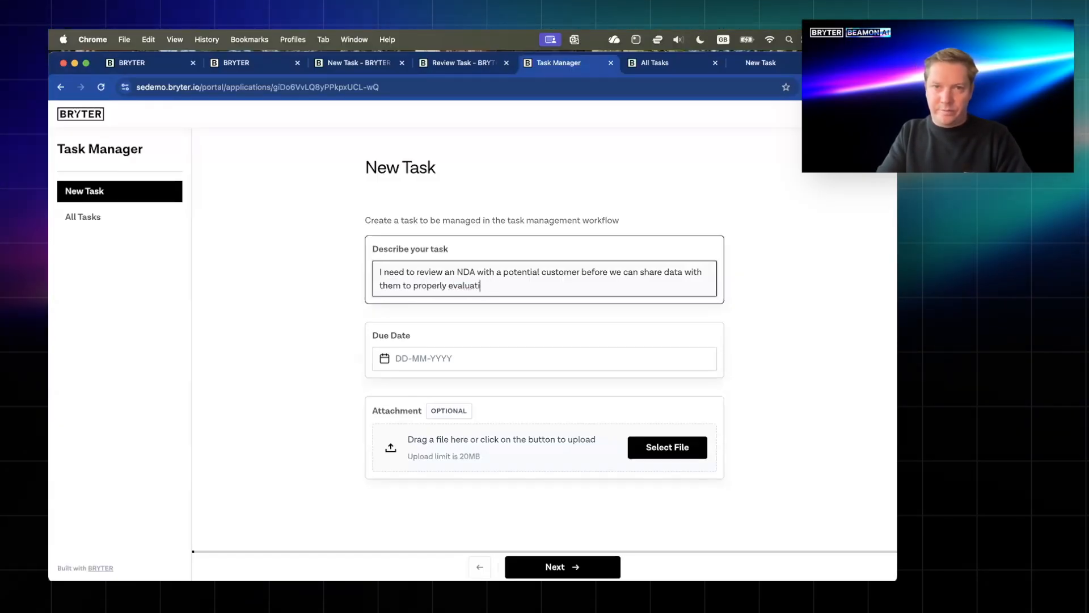
pyautogui.write('their p')
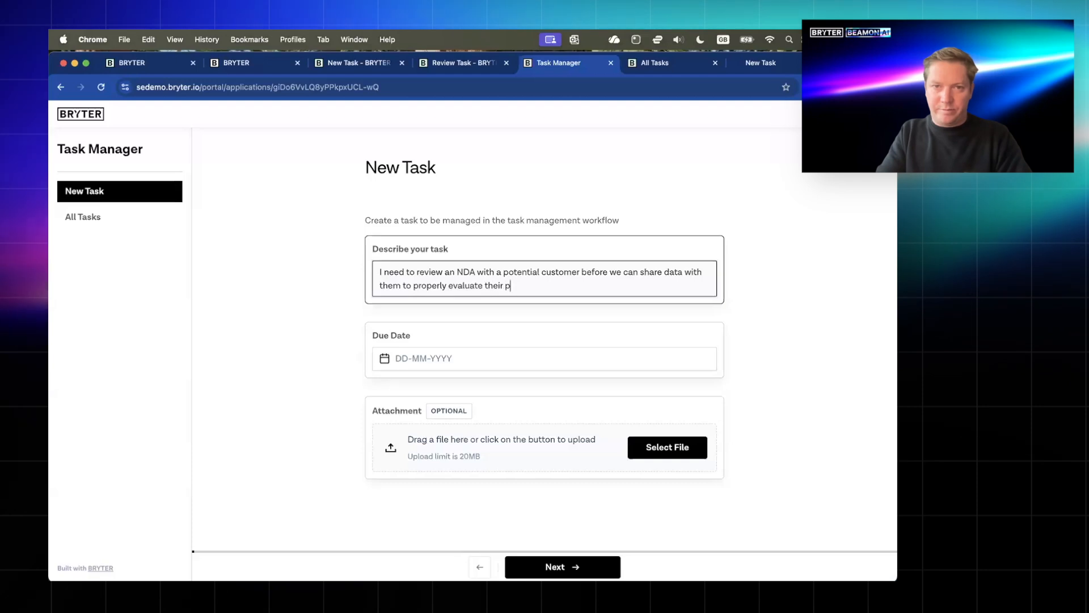
pyautogui.write('roduct.')
# - Set the task's due date to 19-11-2025 and attach the file 3M Company - NDA.pdf
pyautogui.click(462, 358)
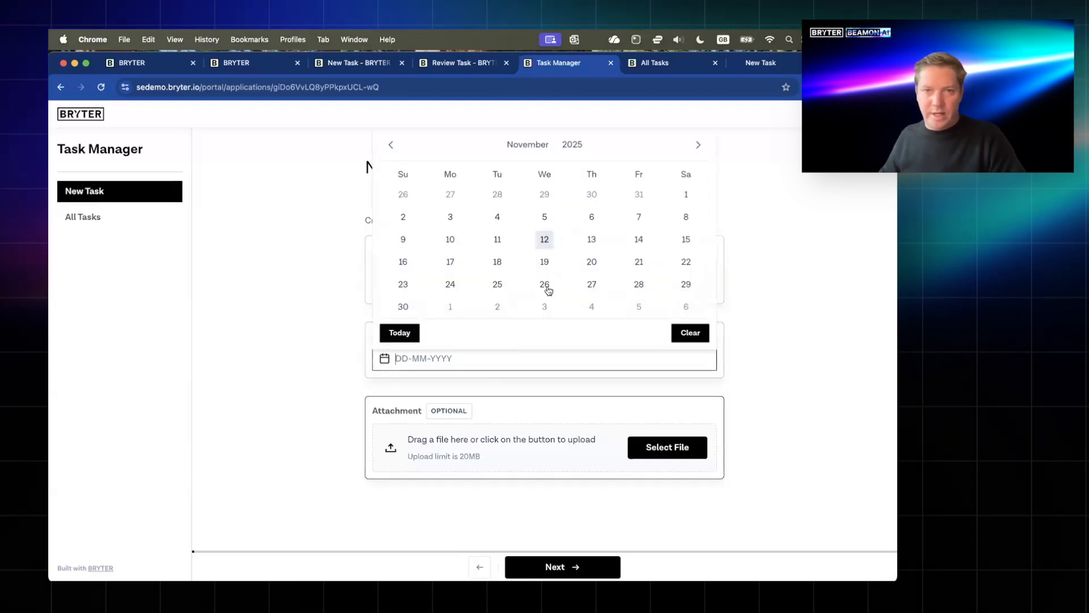
pyautogui.click(549, 269)
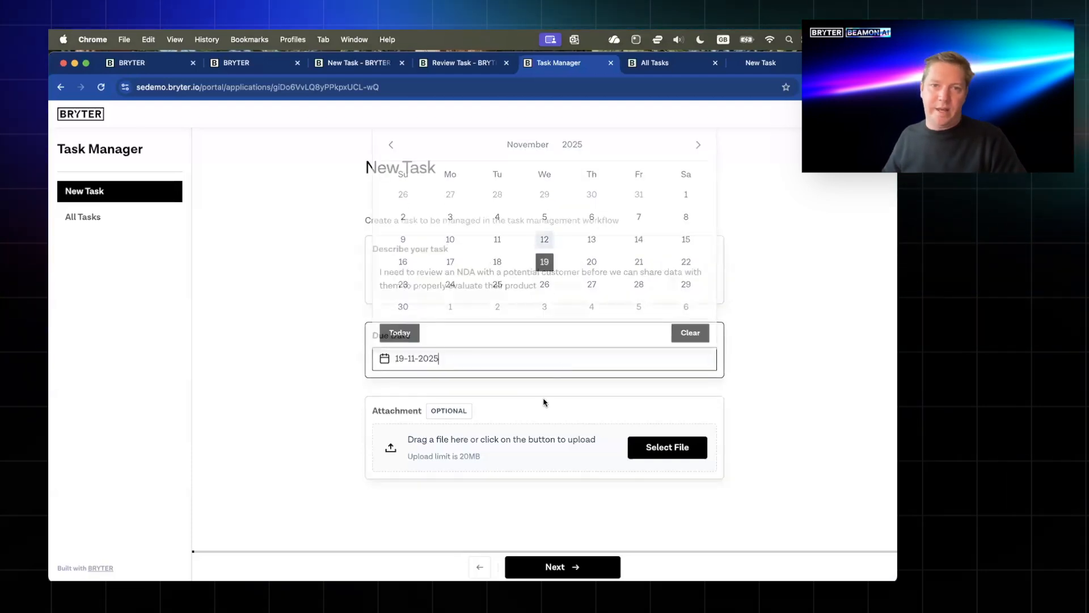
pyautogui.click(659, 448)
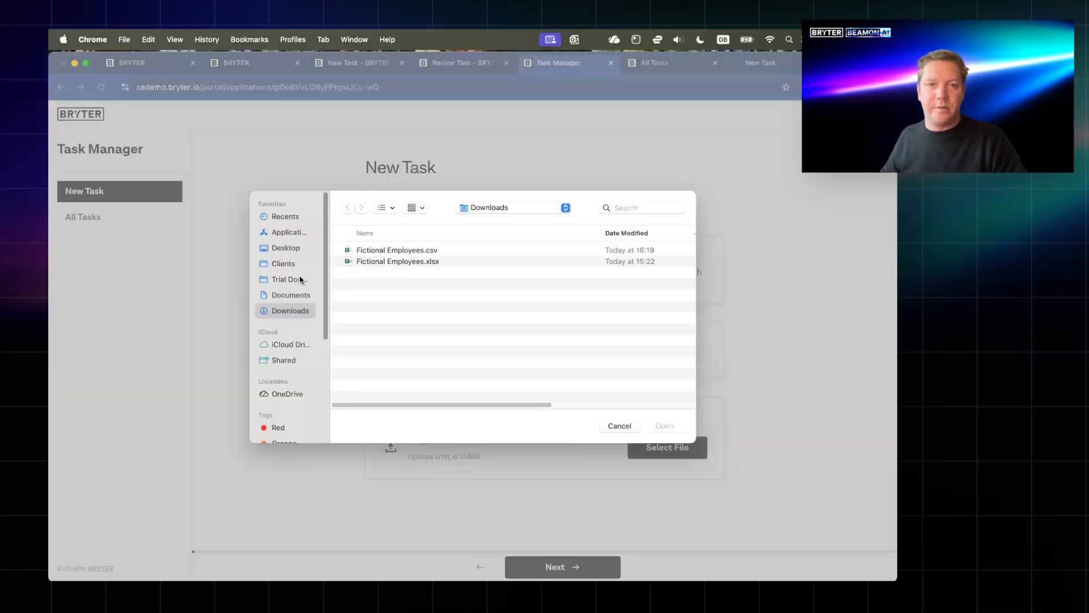
pyautogui.click(300, 279)
pyautogui.doubleClick(416, 318)
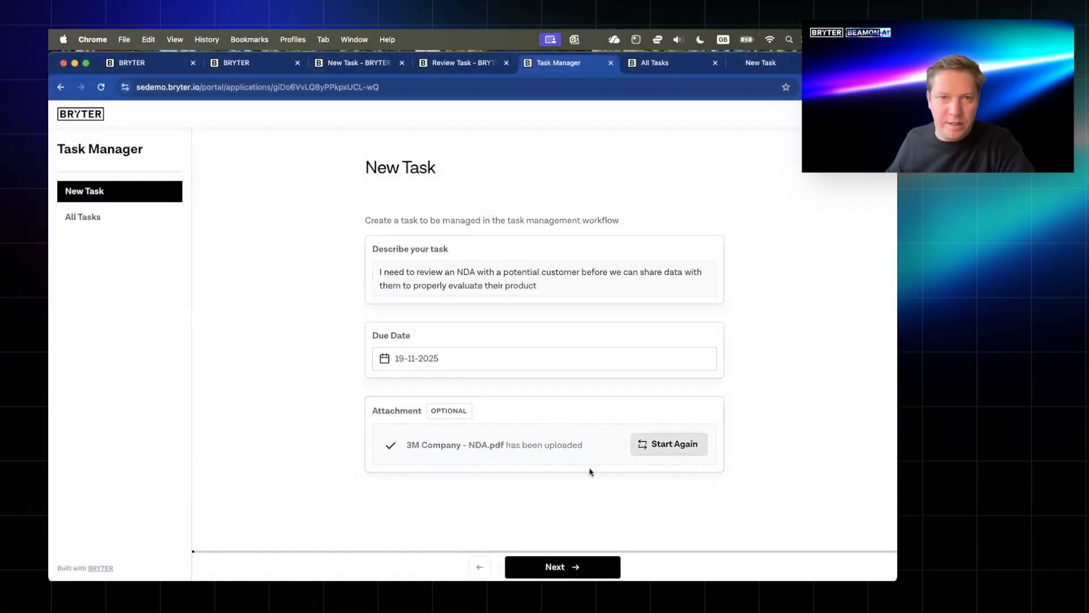
# - Submit the new task and open the list of all tasks
pyautogui.click(550, 565)
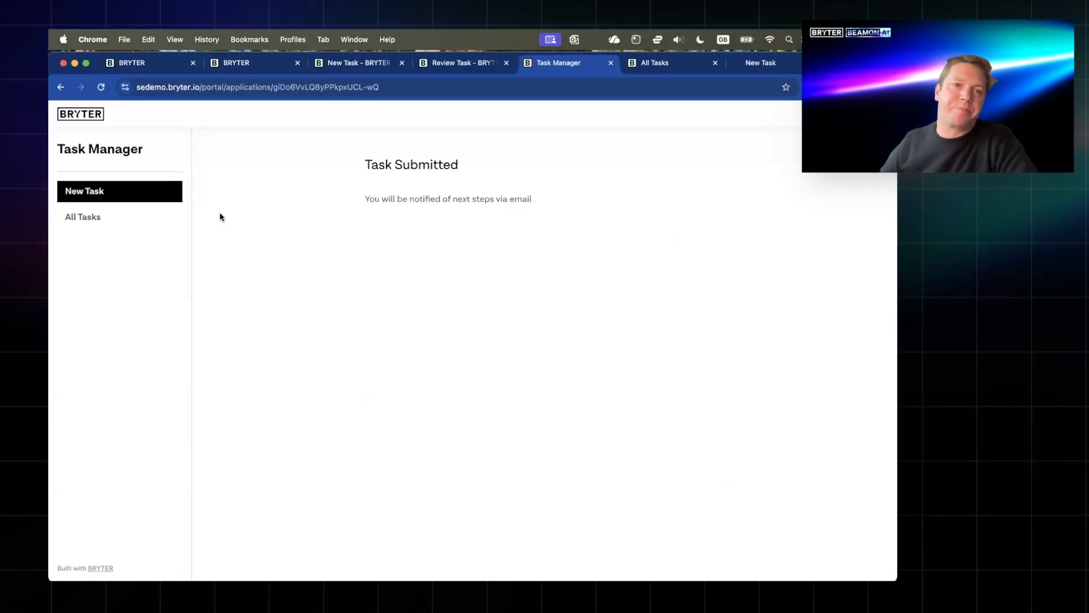
pyautogui.click(100, 216)
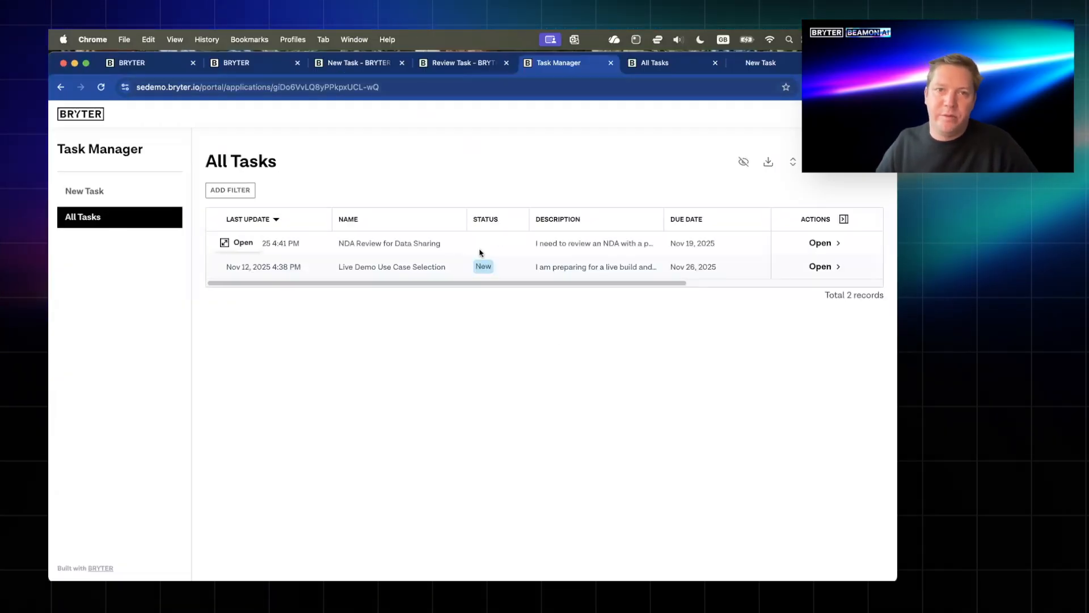
# - In the New Task module, set the Status field of the Save Task database action to "New"
pyautogui.click(345, 65)
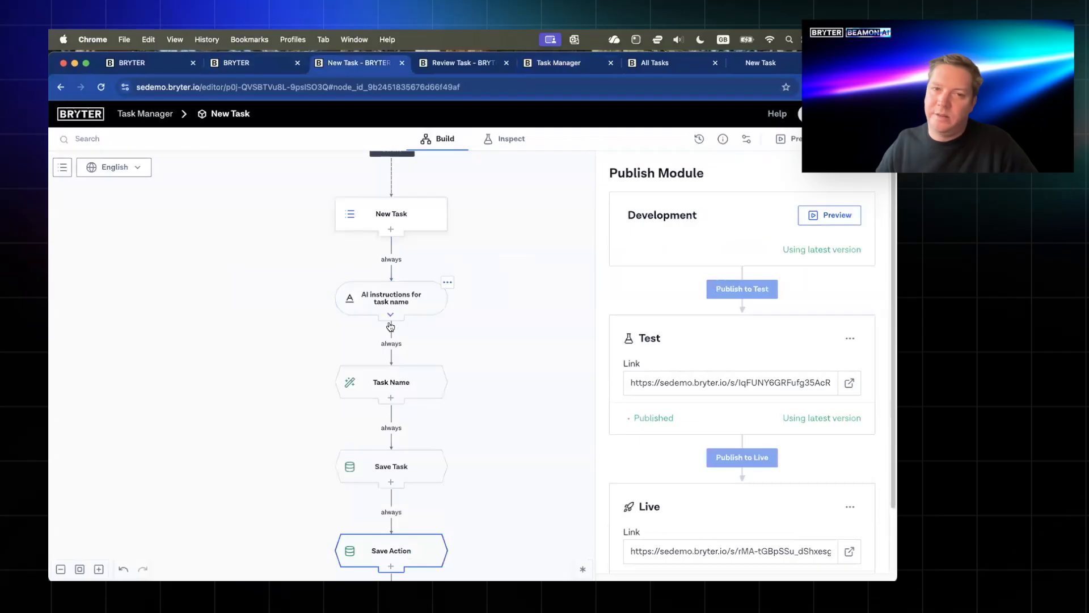
pyautogui.click(406, 460)
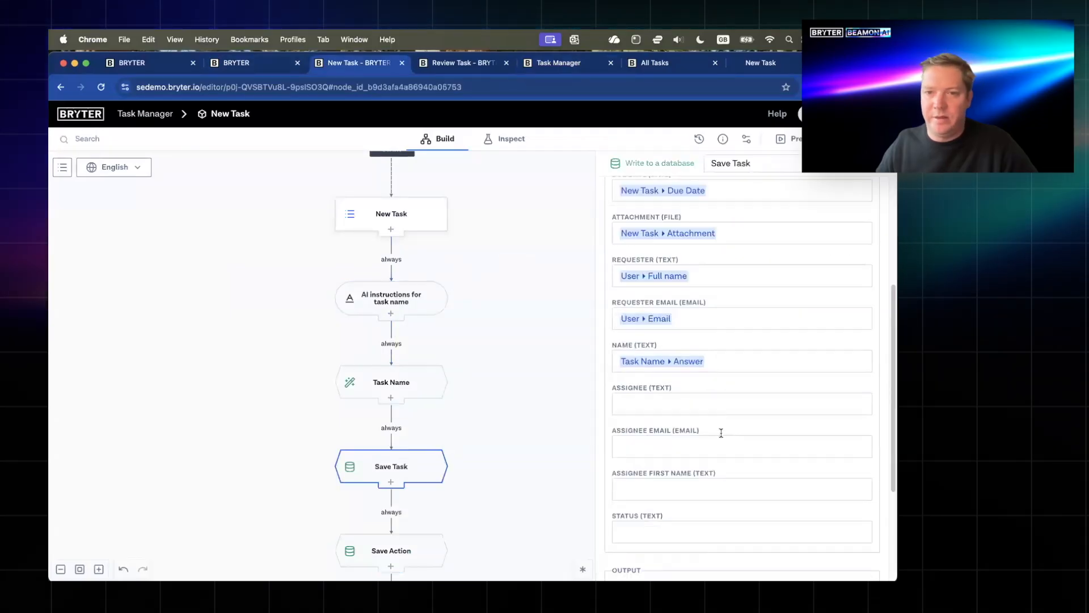
pyautogui.scroll(-1, 640, 500)
pyautogui.click(633, 509)
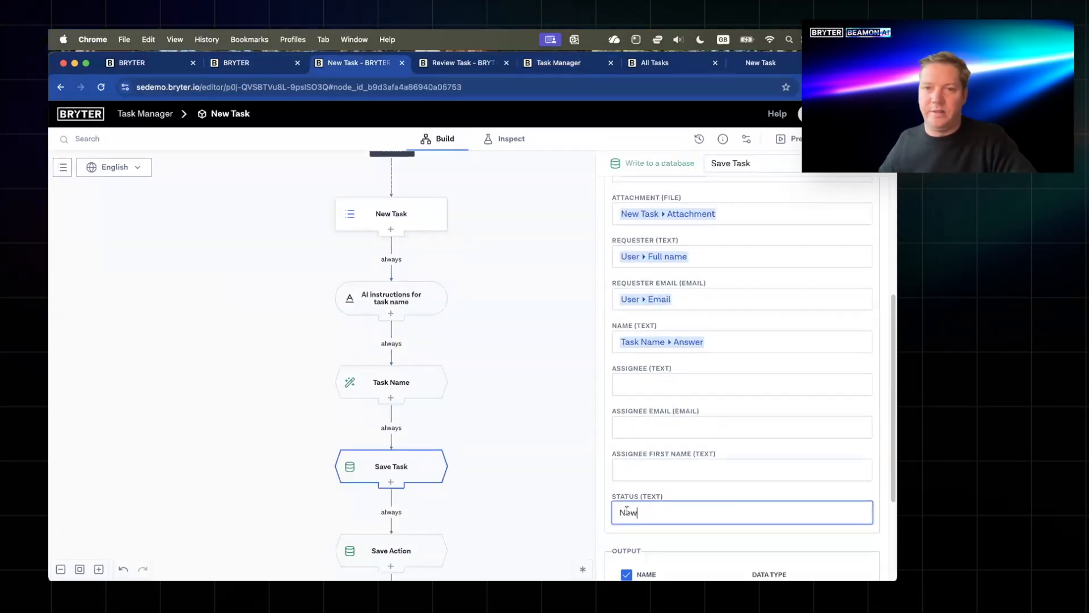
pyautogui.click(584, 270)
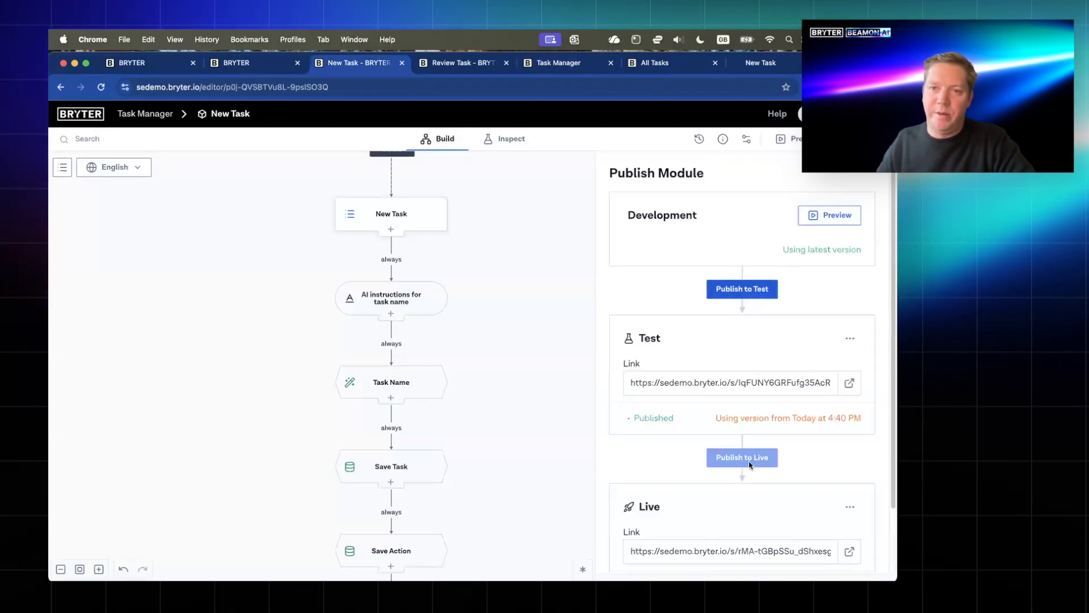
# - Open the Tasks database from the Save Task node and switch it to the Live environment
pyautogui.click(436, 463)
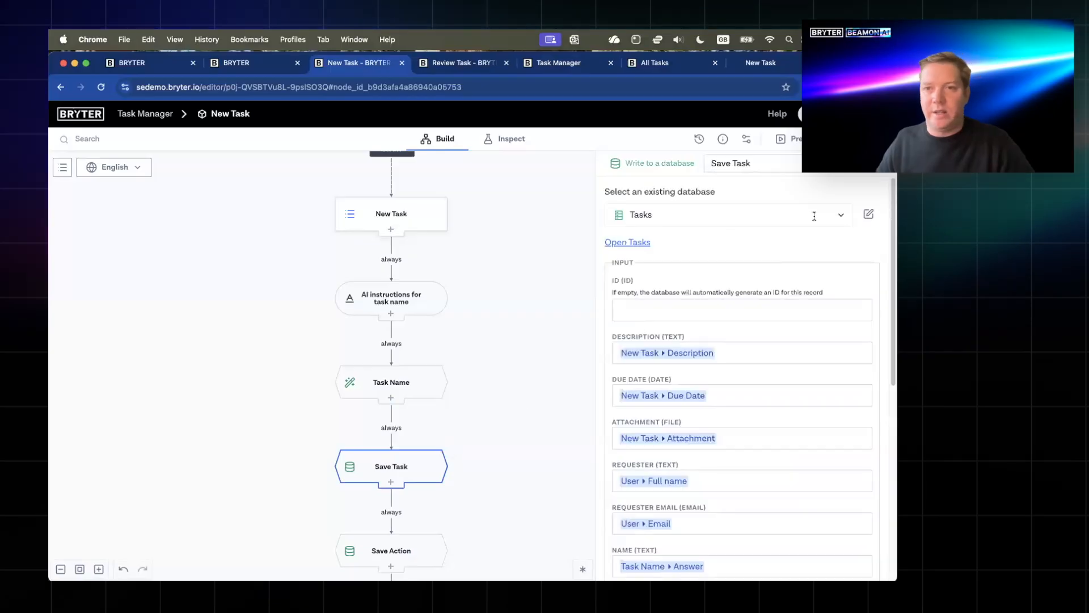
pyautogui.click(627, 242)
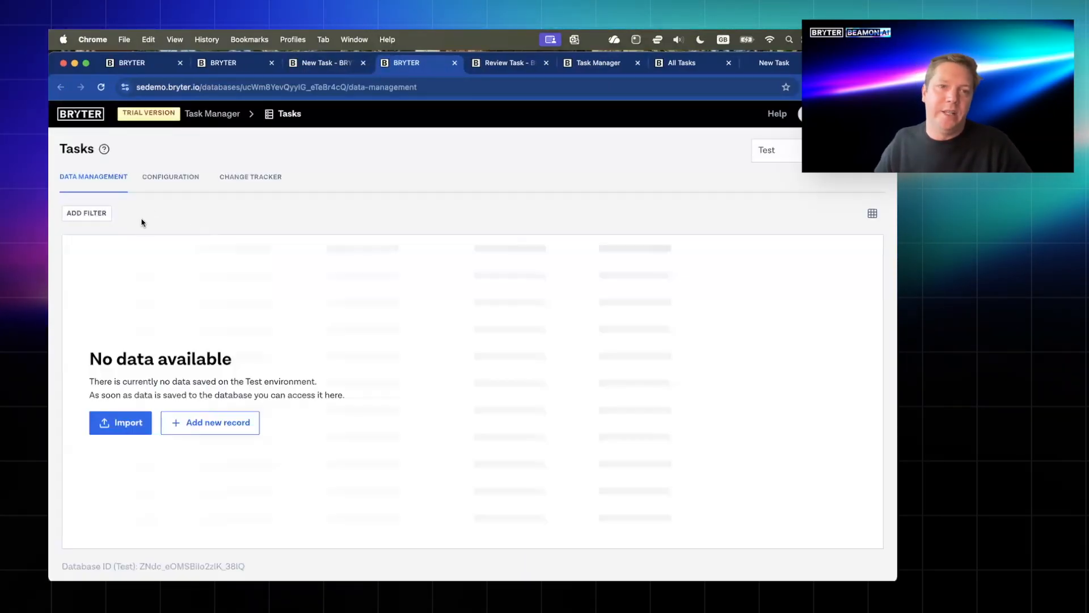
pyautogui.click(774, 150)
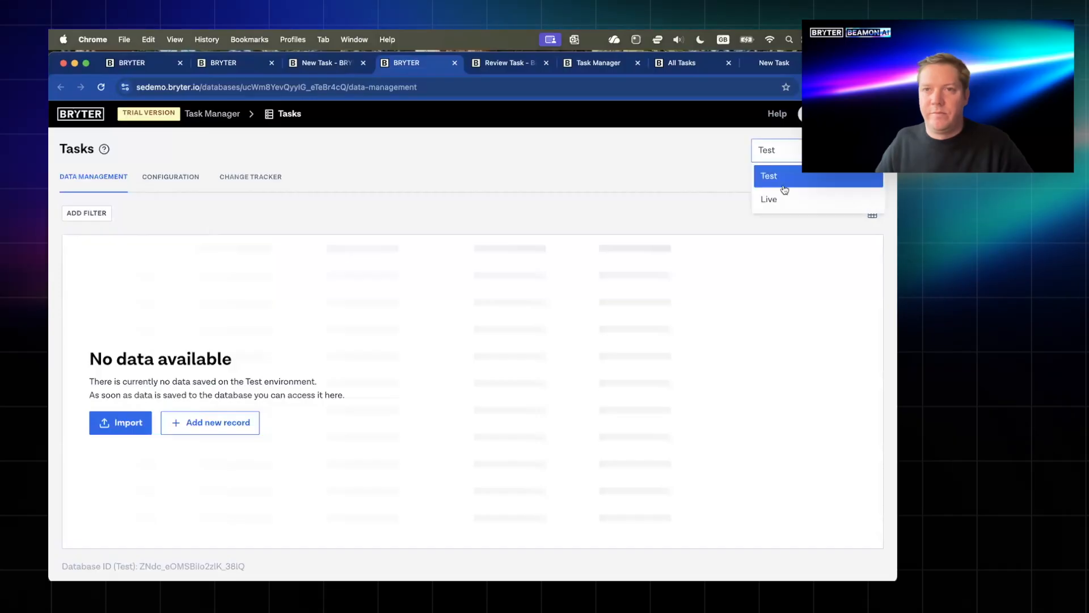
pyautogui.click(770, 198)
# - Set the status of the NDA Review for Data Sharing record to "New" and save it
pyautogui.hscroll(10, 644, 280)
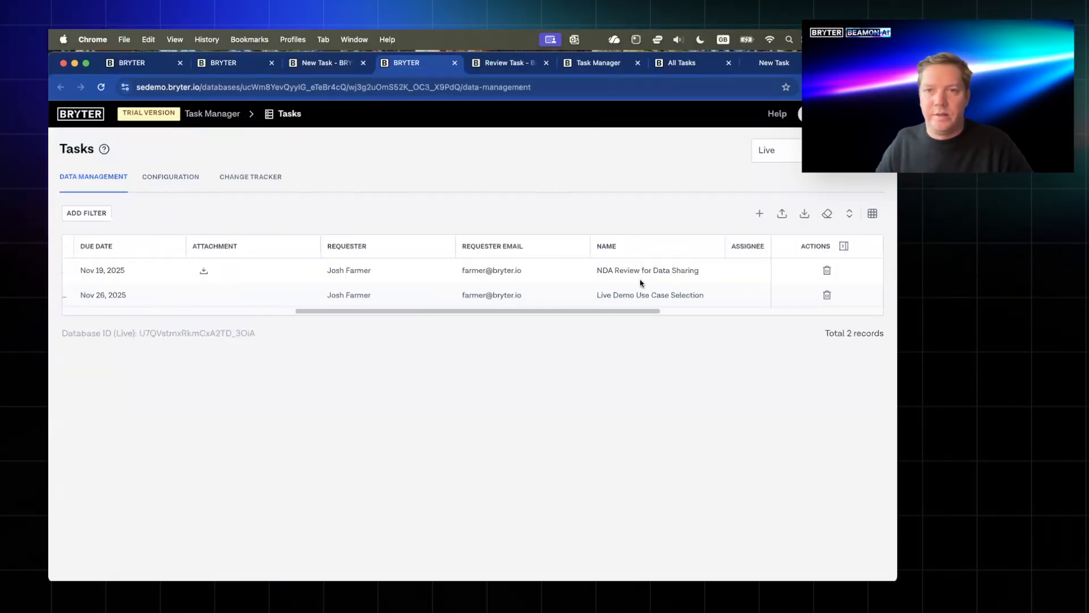
pyautogui.doubleClick(658, 272)
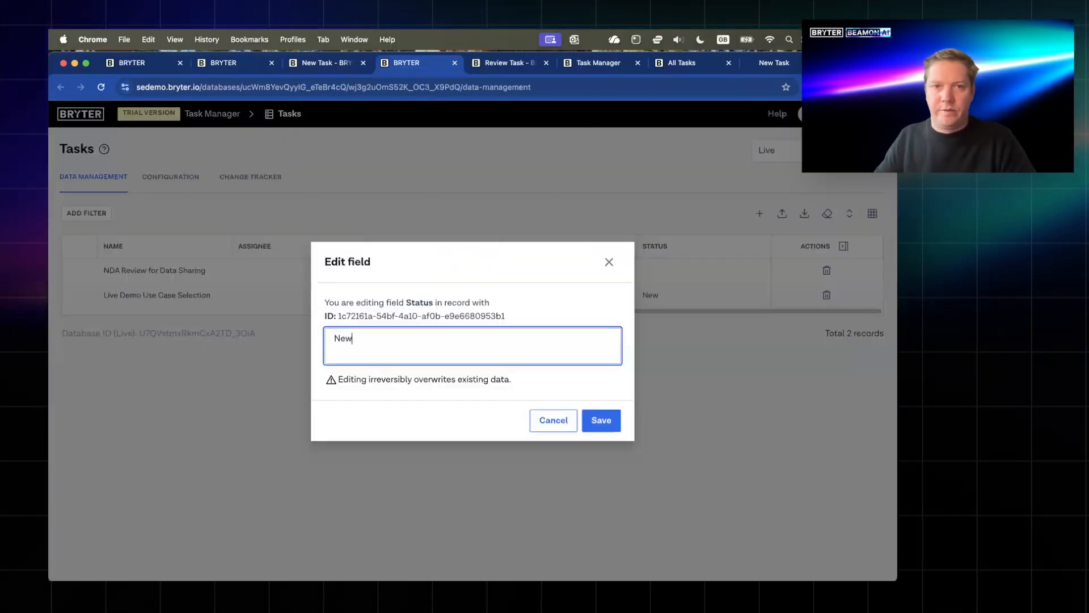
pyautogui.click(601, 420)
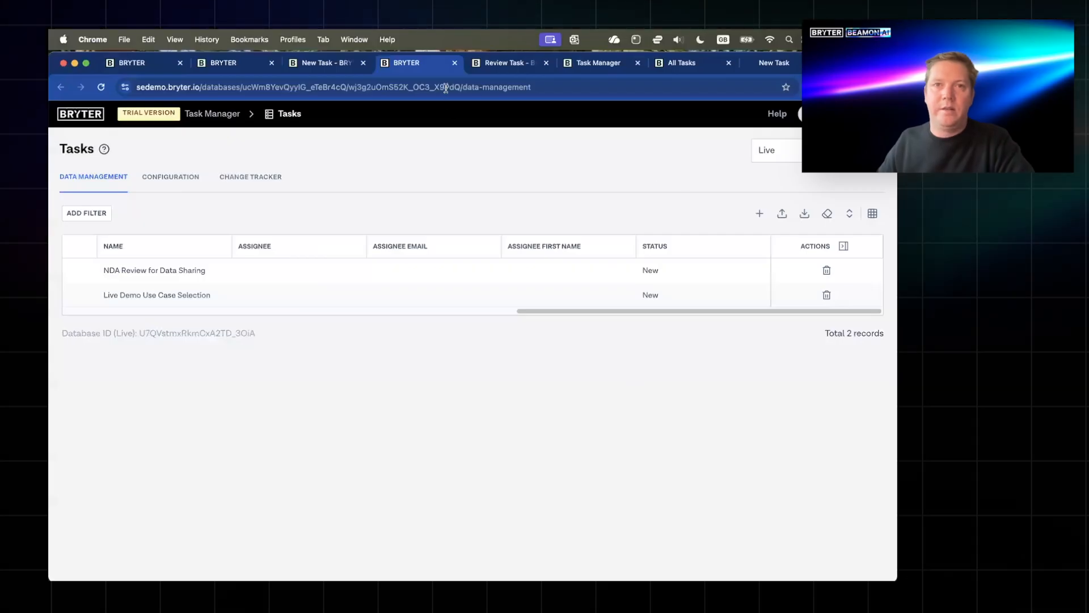
# - Open the NDA Review for Data Sharing task in the Task Manager portal and choose the Assign Task action to inspect its form
pyautogui.click(592, 63)
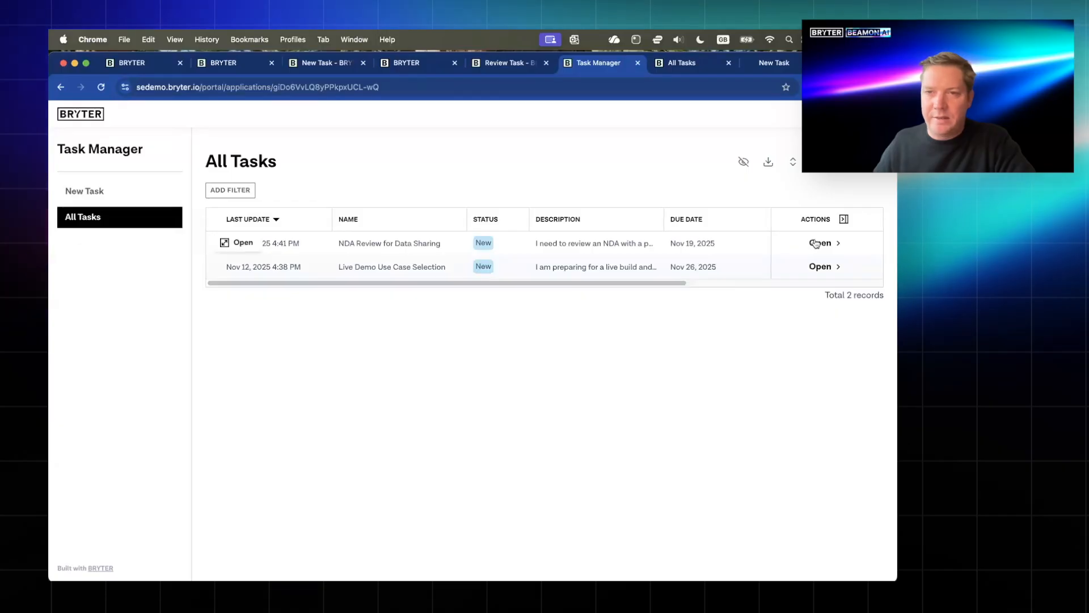
pyautogui.click(815, 243)
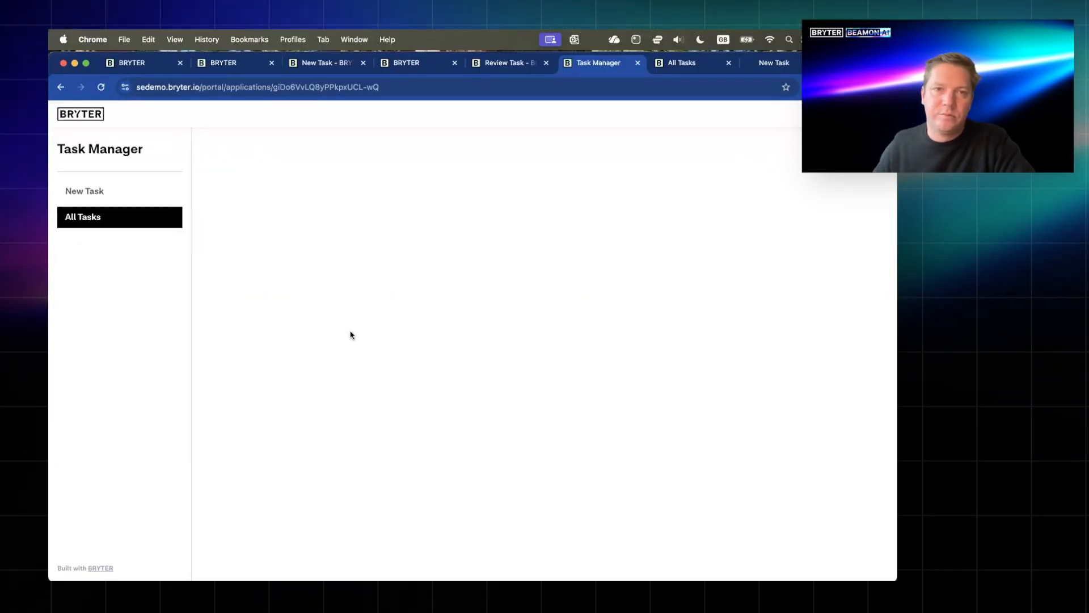
pyautogui.moveTo(605, 169); pyautogui.dragTo(391, 168)
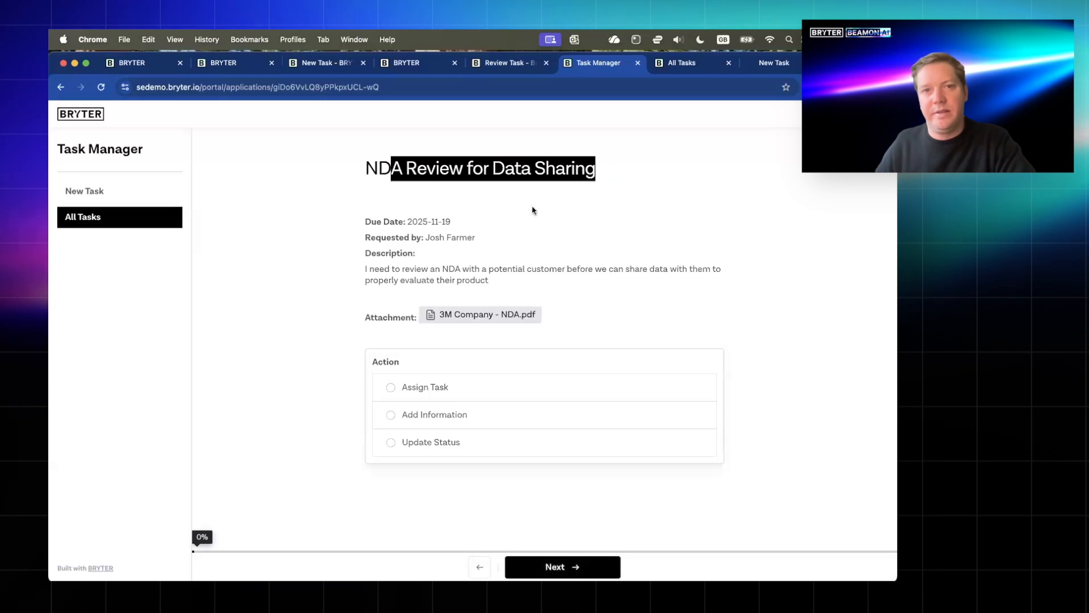
pyautogui.click(423, 248)
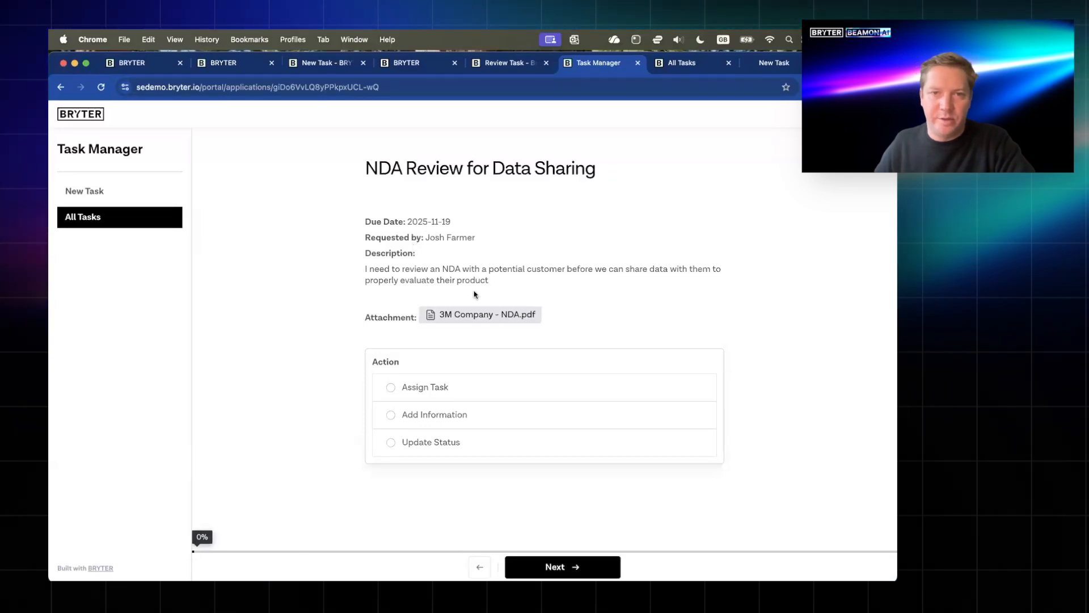
pyautogui.click(454, 386)
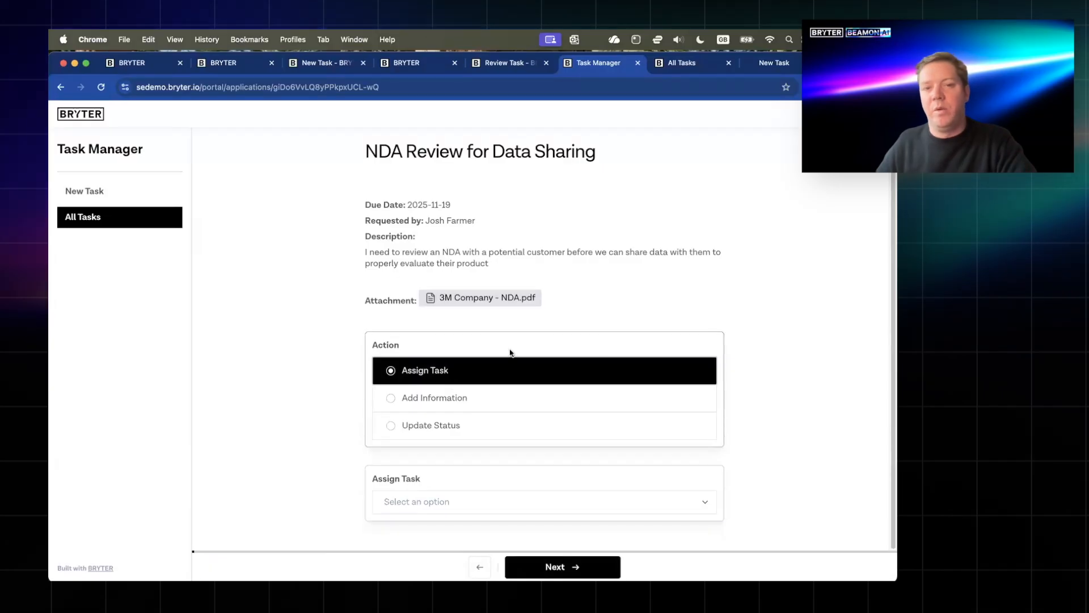
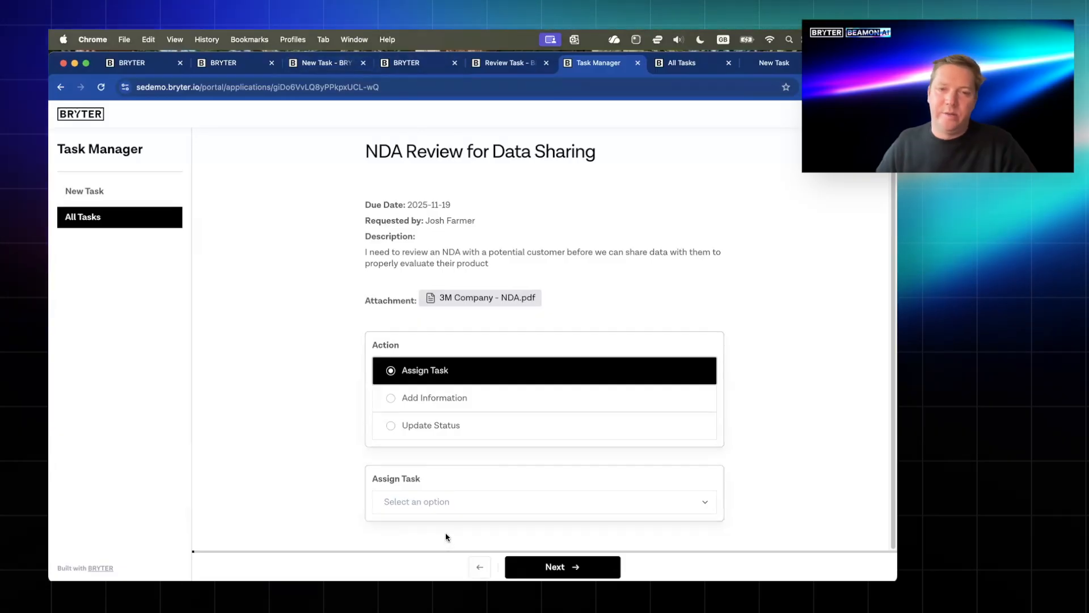
# - In the Review Task module, insert a Read from a database action between the Employees and Status nodes
pyautogui.click(489, 67)
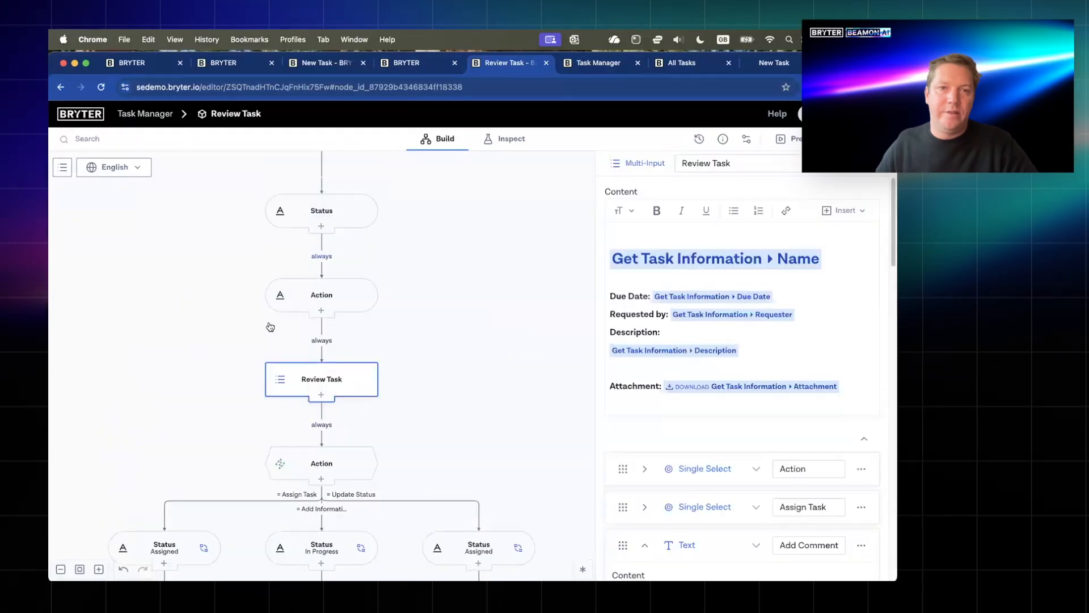
pyautogui.scroll(3, 270, 327)
pyautogui.click(322, 278)
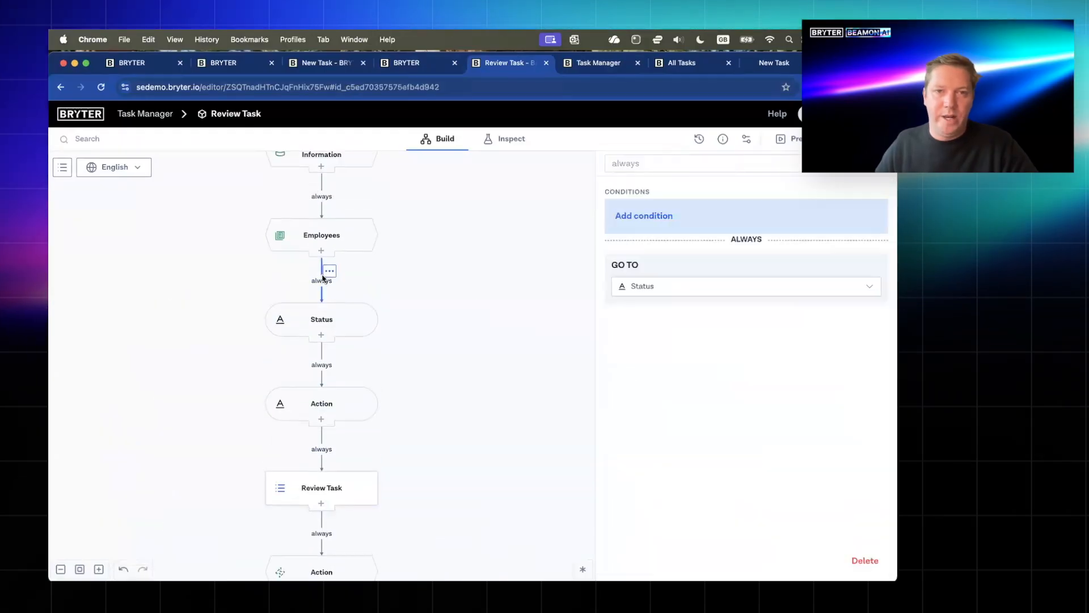
pyautogui.scroll(2, 324, 284)
pyautogui.click(339, 309)
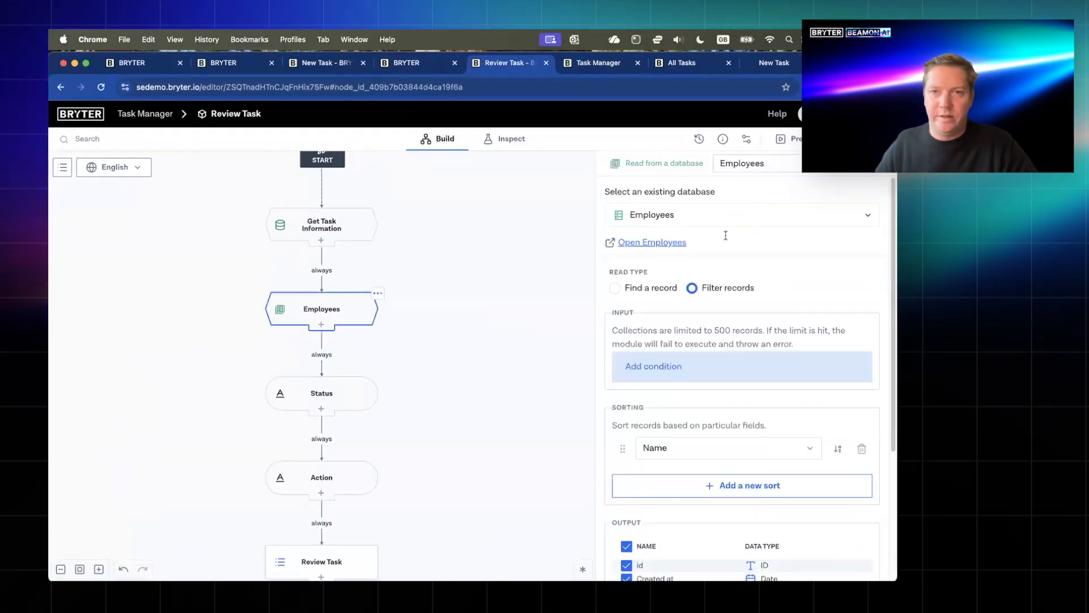
pyautogui.rightClick(329, 350)
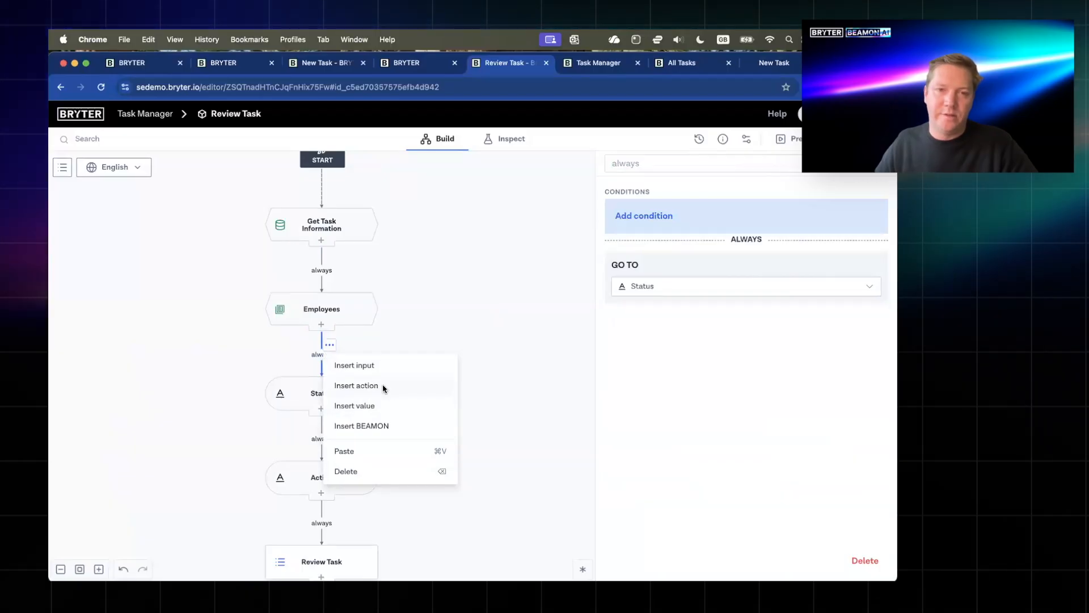
pyautogui.click(382, 386)
pyautogui.write('read')
pyautogui.click(709, 281)
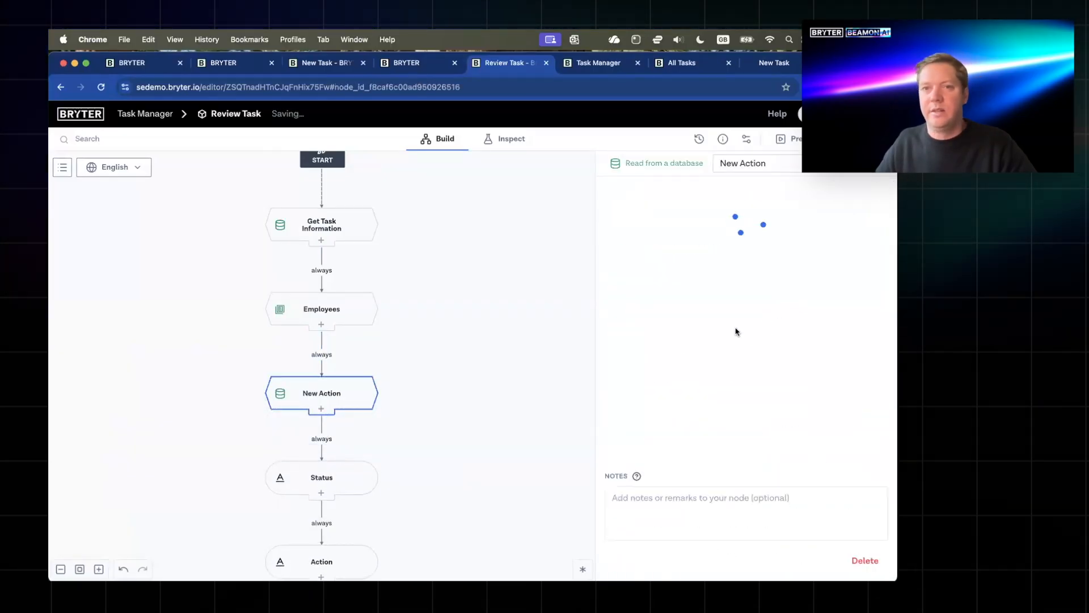
# - Point the new read action at the Tasks > Actions database and convert its read type to Filter records
pyautogui.click(690, 218)
pyautogui.click(642, 284)
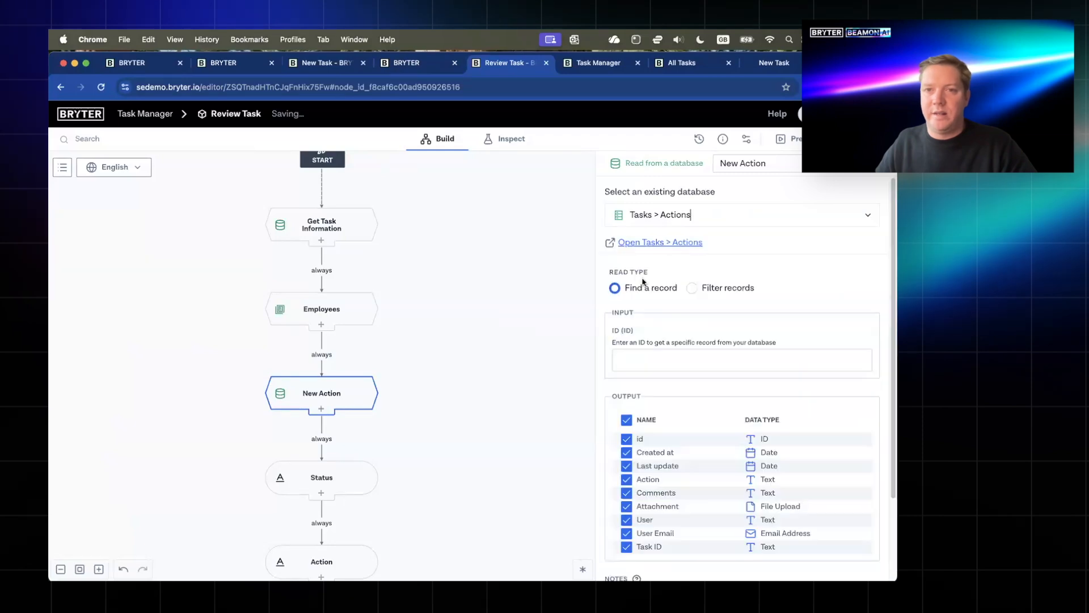
pyautogui.click(690, 290)
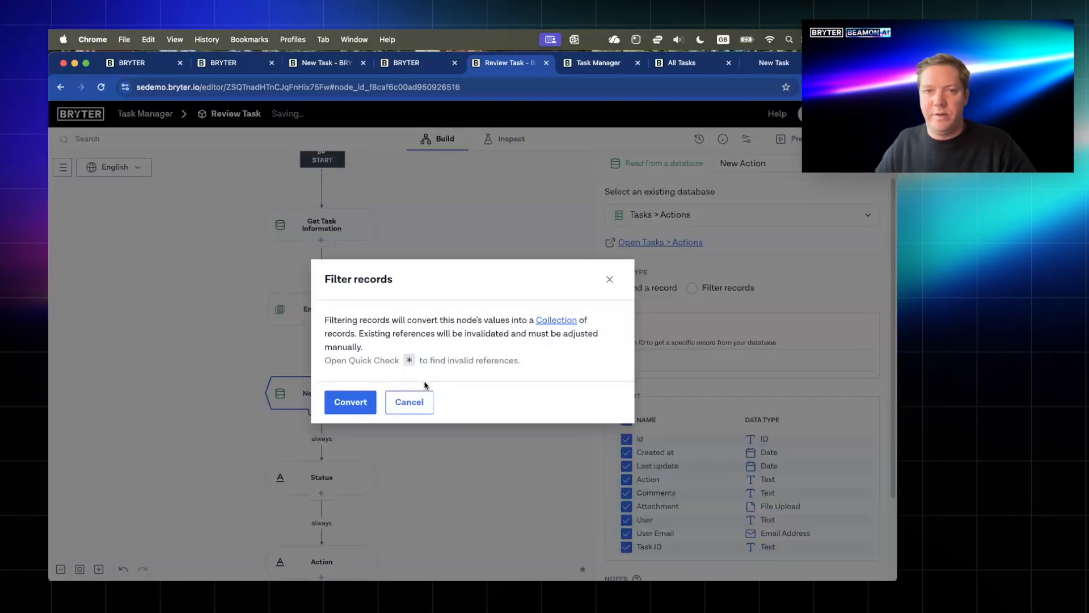
pyautogui.click(350, 402)
# - Add a filter condition to the new read action so that Task ID equals the start parameters id
pyautogui.click(321, 308)
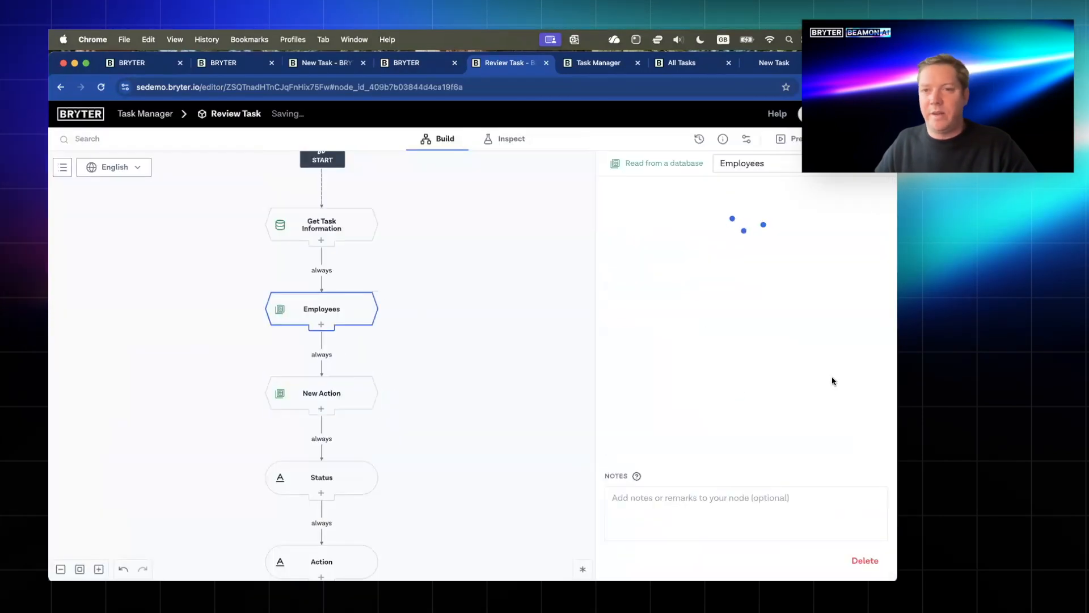
pyautogui.click(361, 403)
pyautogui.click(654, 366)
pyautogui.scroll(-2, 667, 337)
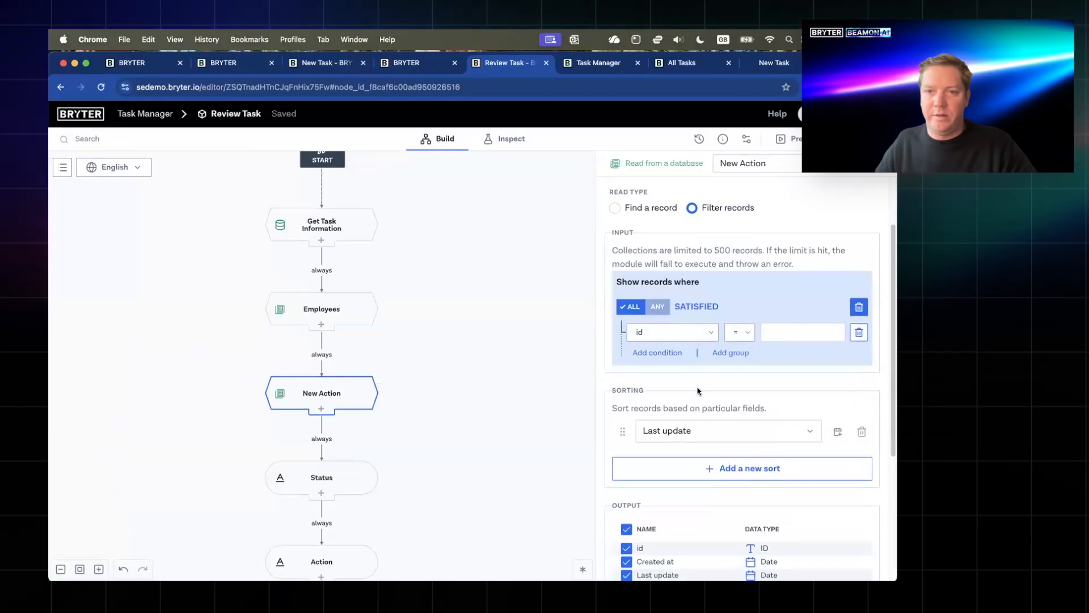
pyautogui.click(672, 332)
pyautogui.click(669, 423)
pyautogui.click(768, 335)
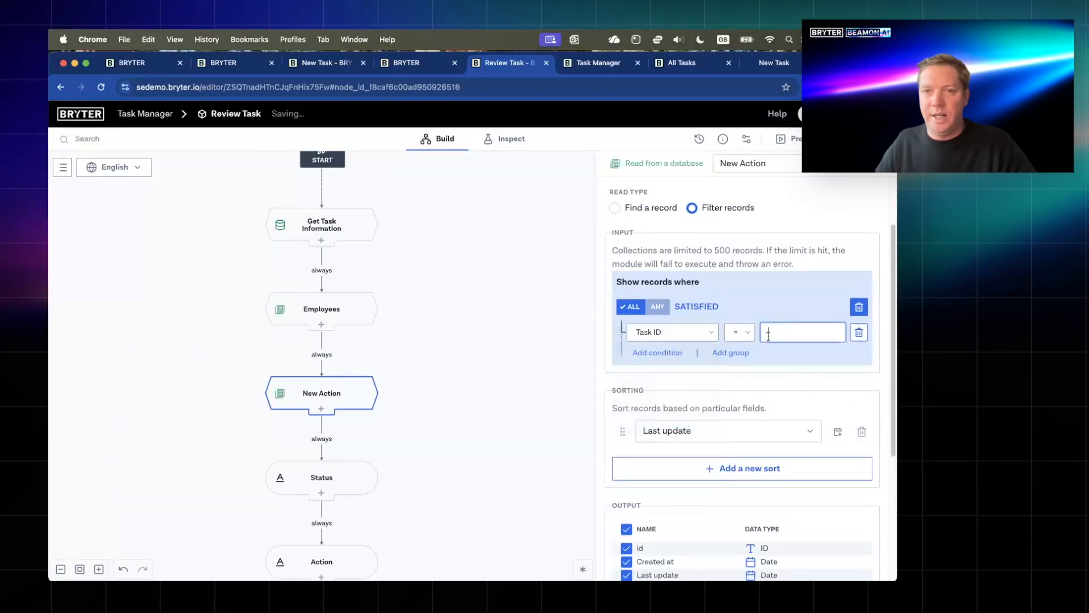
pyautogui.write('id')
pyautogui.press('Return')
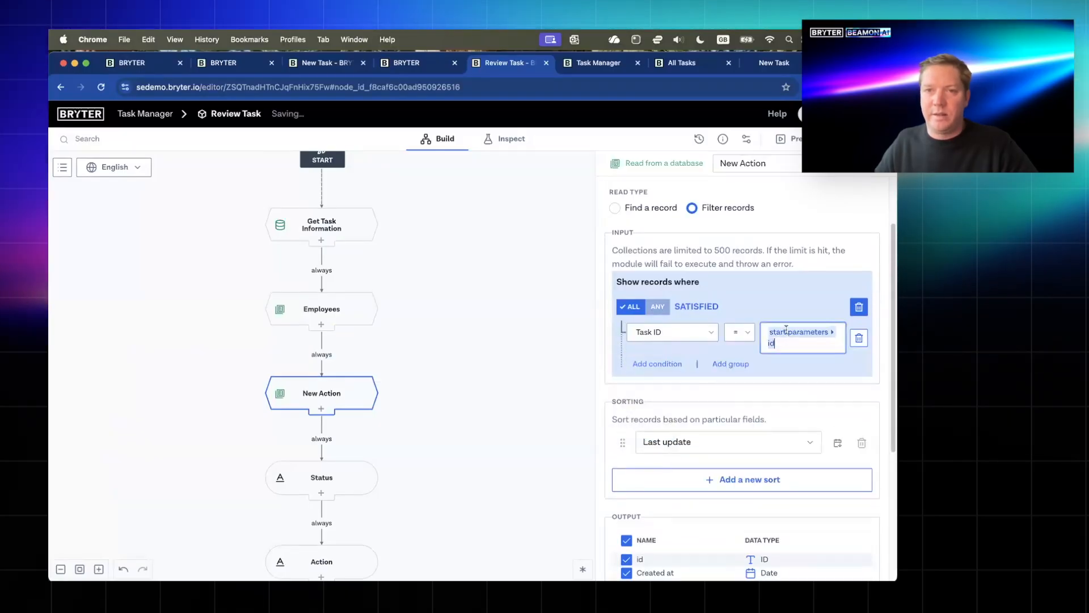
# - Rename the new database read node as "Get All Task Actions"
pyautogui.scroll(2, 786, 329)
pyautogui.click(743, 163)
pyautogui.write('Ge')
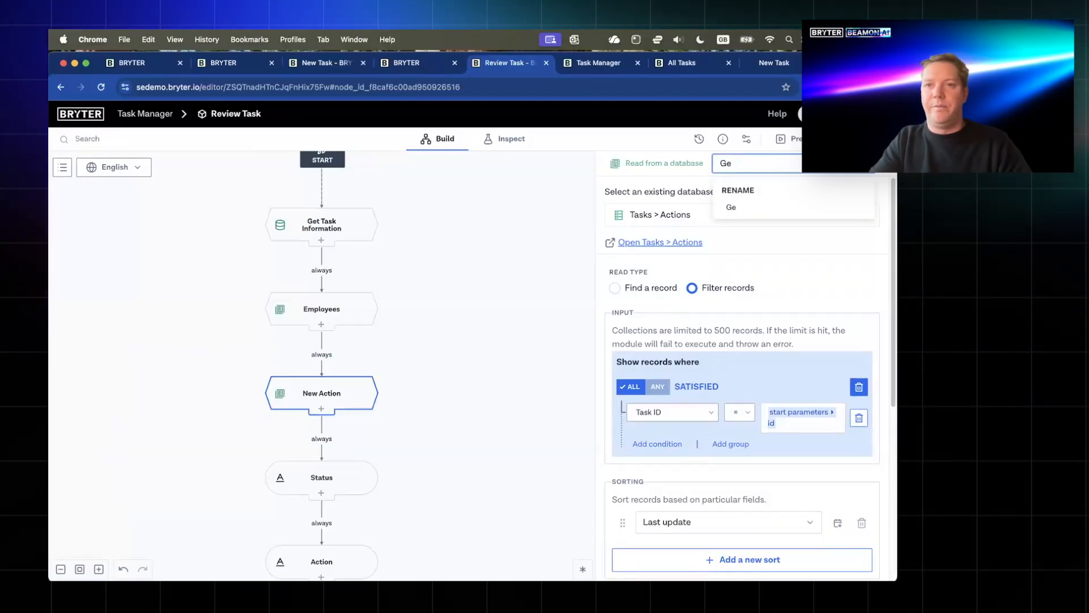
pyautogui.write('t All Task Actions')
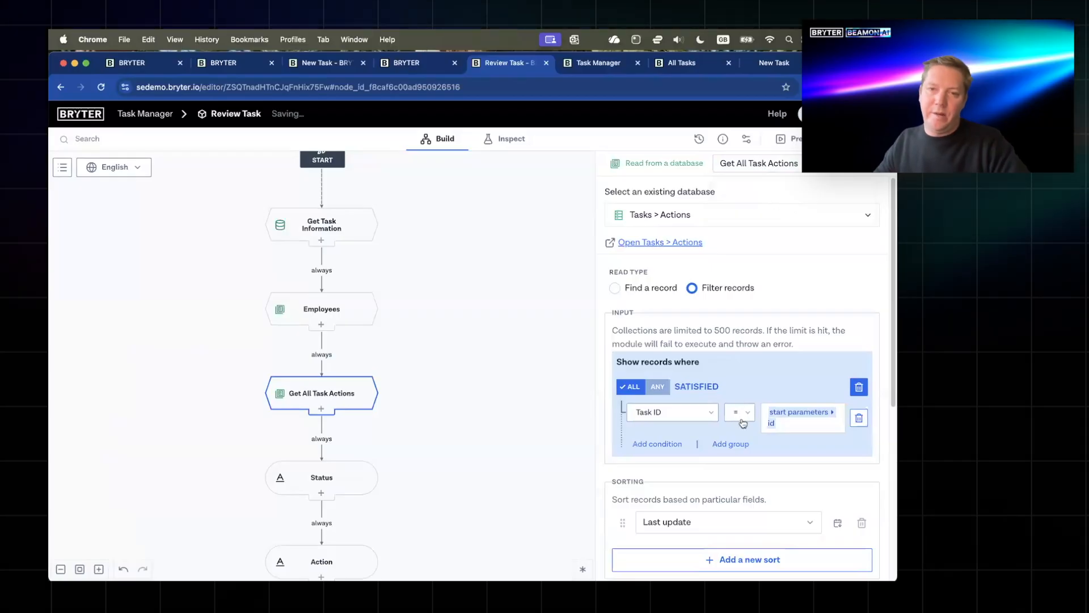
# - Insert a Text Block value between the Get All Task Actions and Status nodes
pyautogui.scroll(-1, 667, 492)
pyautogui.scroll(-3, 692, 513)
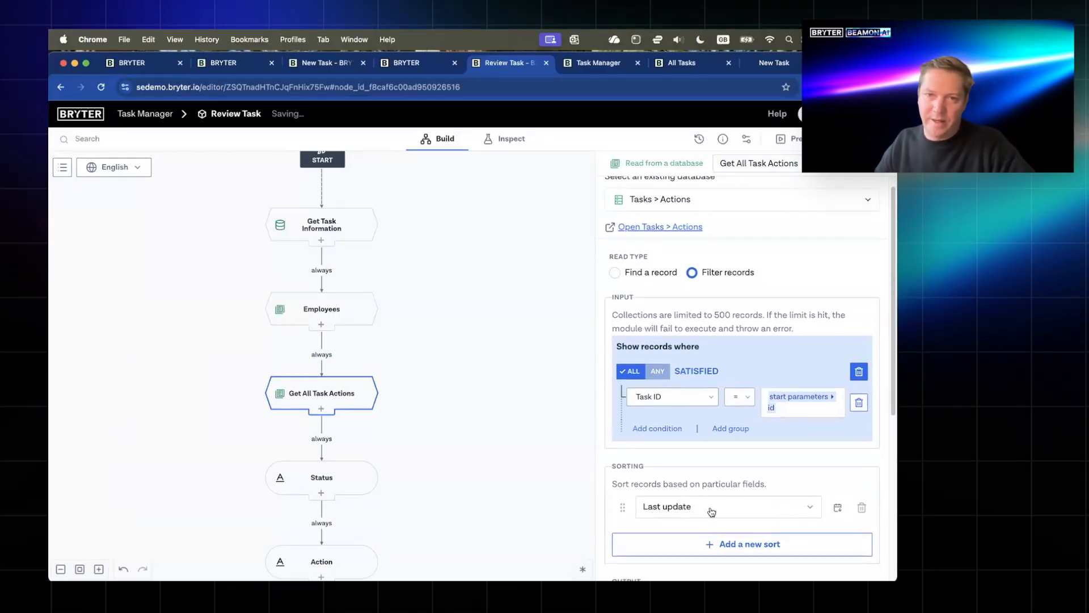
pyautogui.rightClick(326, 440)
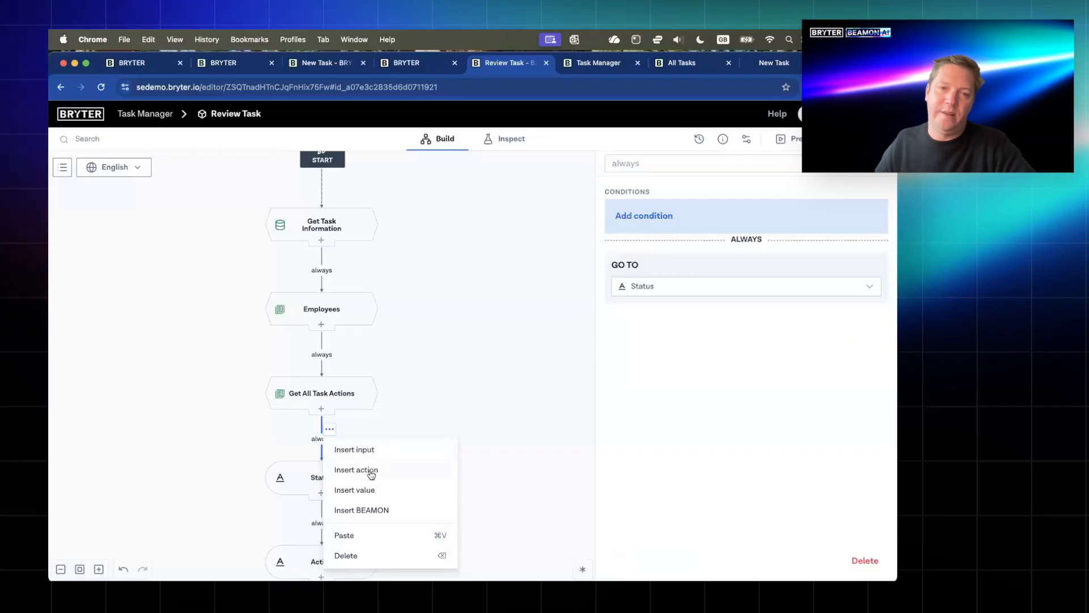
pyautogui.click(352, 490)
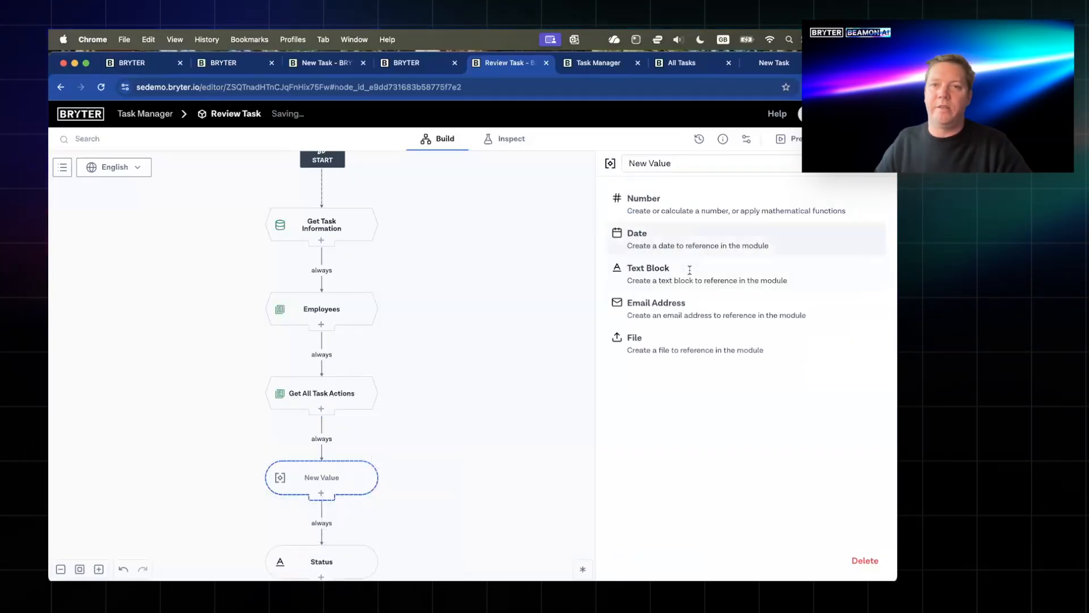
pyautogui.click(647, 268)
# - Rename the new text block node as "Action History"
pyautogui.moveTo(723, 163); pyautogui.dragTo(655, 163)
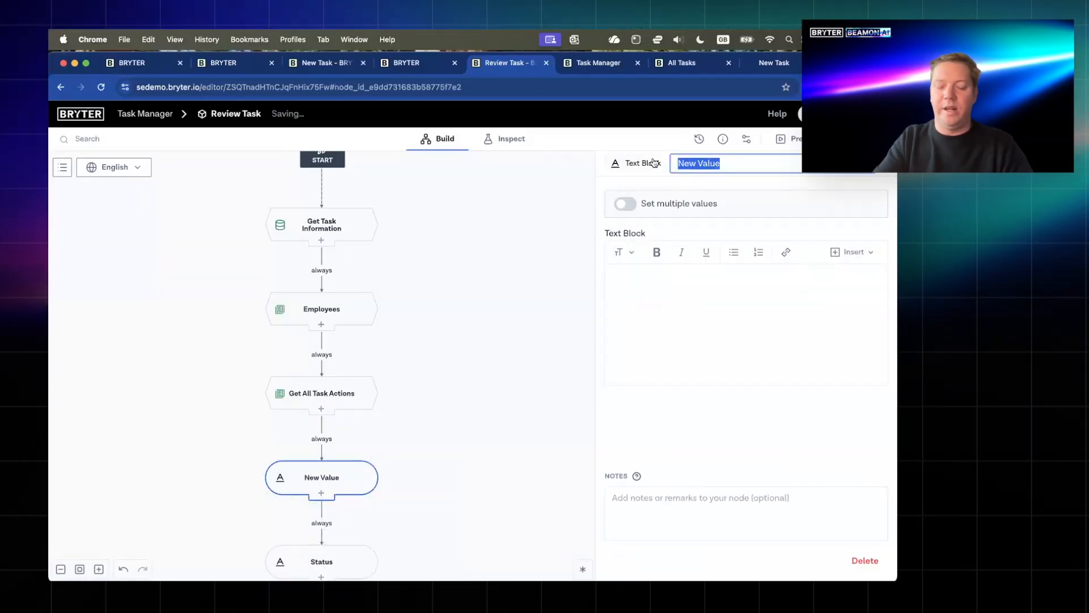
pyautogui.write('ACtion')
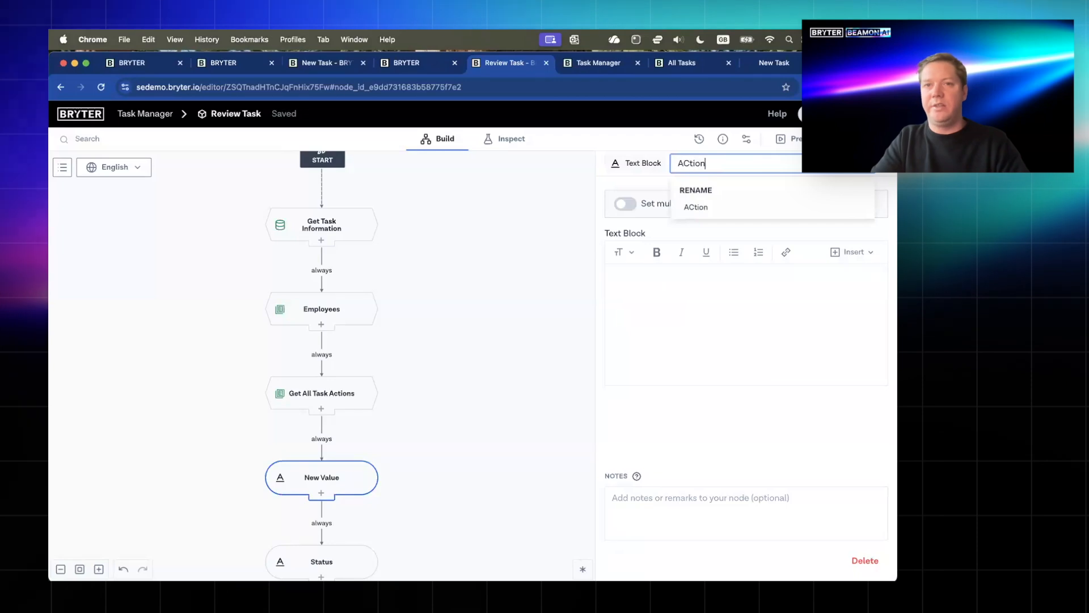
pyautogui.press('BackSpace')
pyautogui.press('BackSpace')
pyautogui.press('BackSpace')
pyautogui.press('BackSpace')
pyautogui.press('BackSpace')
pyautogui.write('ctionHi')
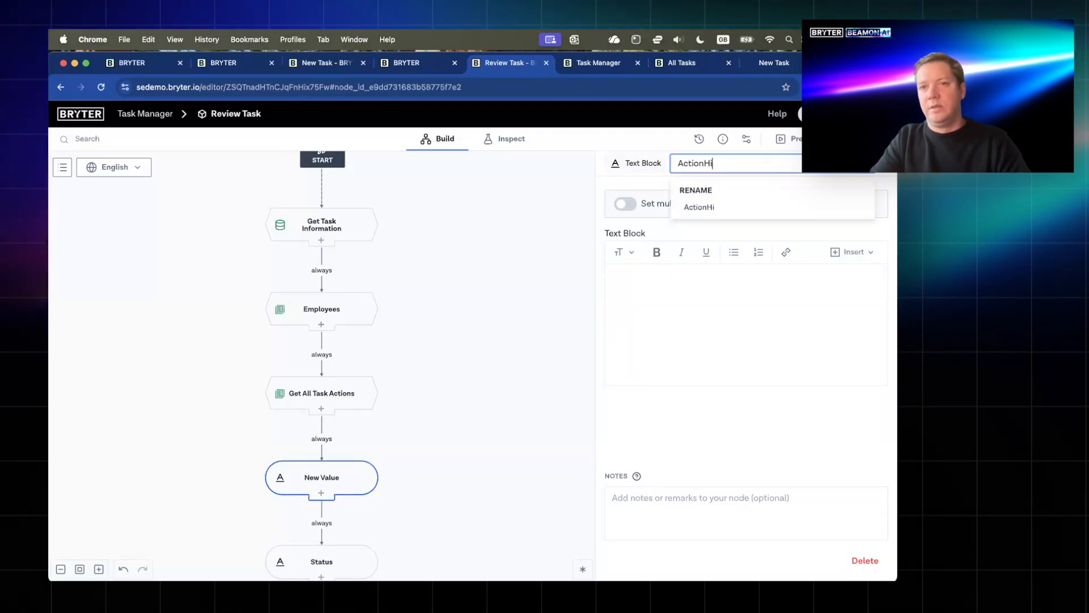
pyautogui.write('History')
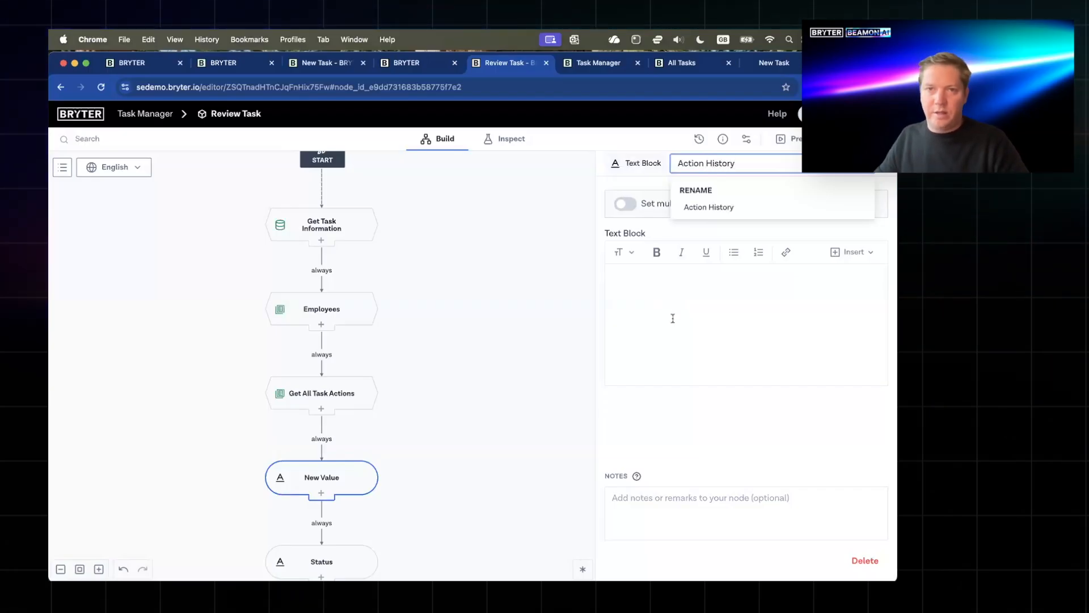
# - Insert the Get All Task Actions collection into the Action History text and clear all default fields from its repeating block
pyautogui.click(673, 318)
pyautogui.write('@')
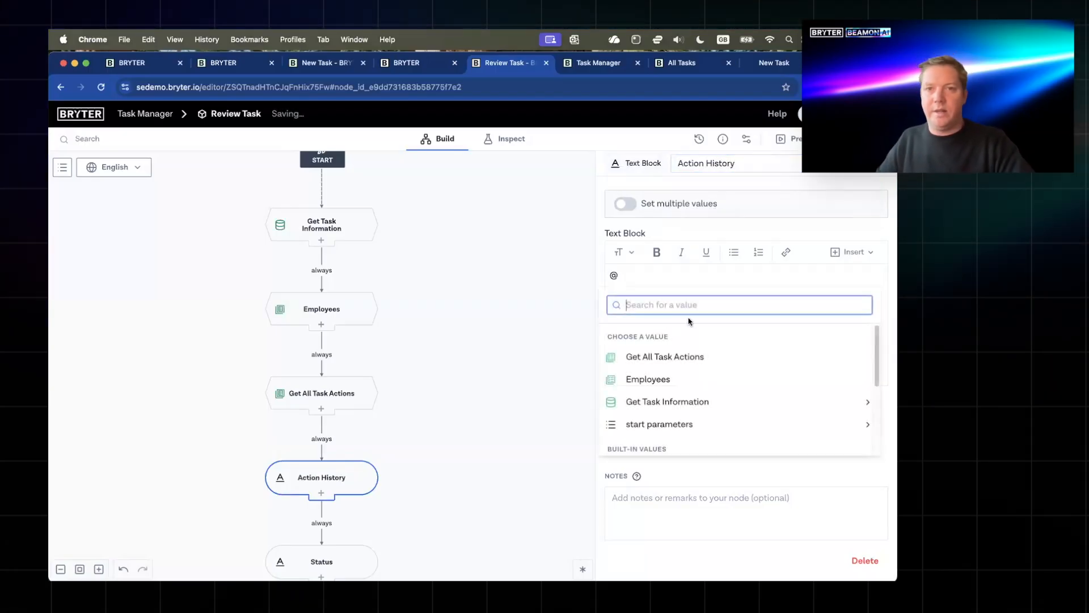
pyautogui.click(675, 366)
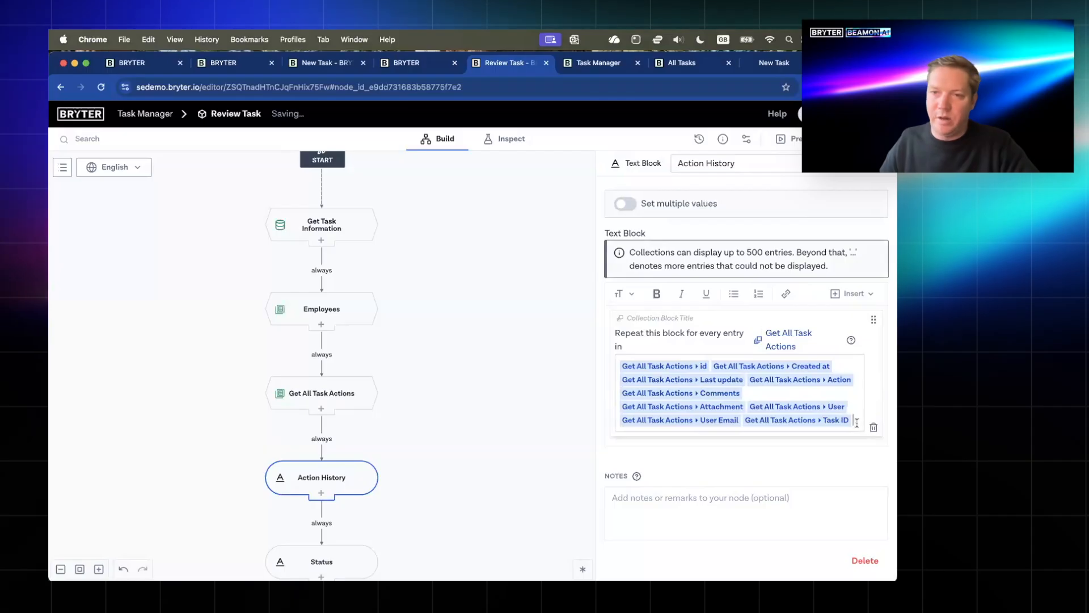
pyautogui.moveTo(802, 418); pyautogui.dragTo(658, 369)
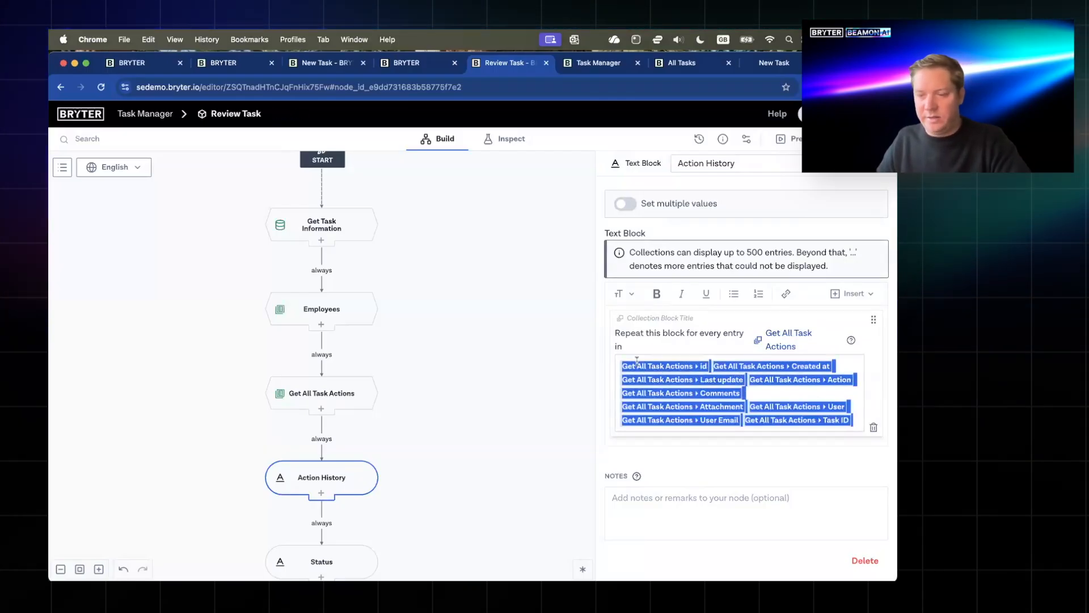
pyautogui.press('BackSpace')
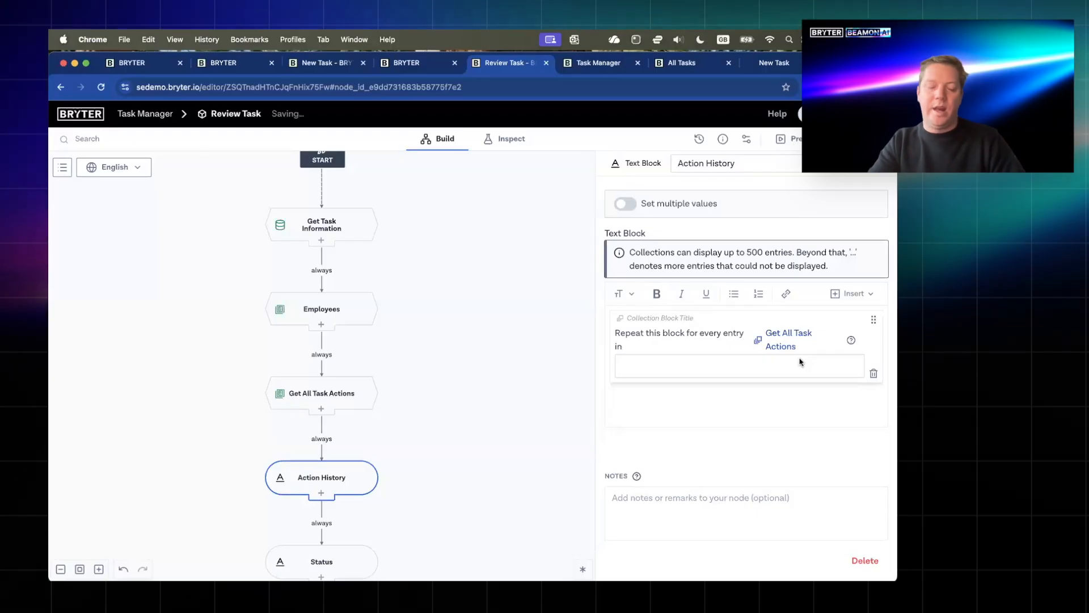
# - Write a bold heading line in the repeating block reading the action's User, "on", and its Created at value, ending with a colon
pyautogui.write('@user')
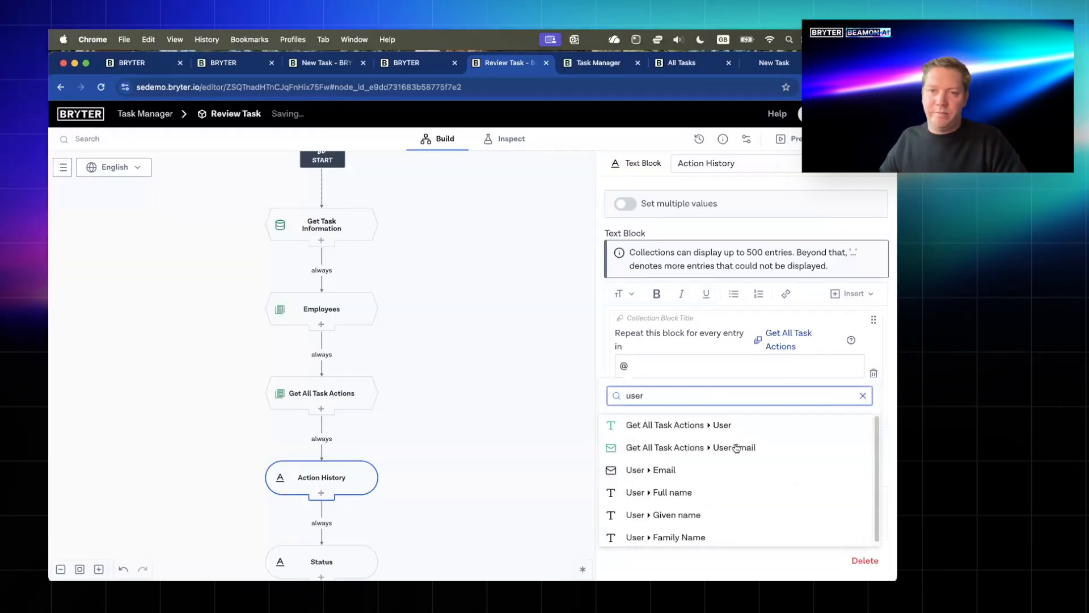
pyautogui.click(703, 425)
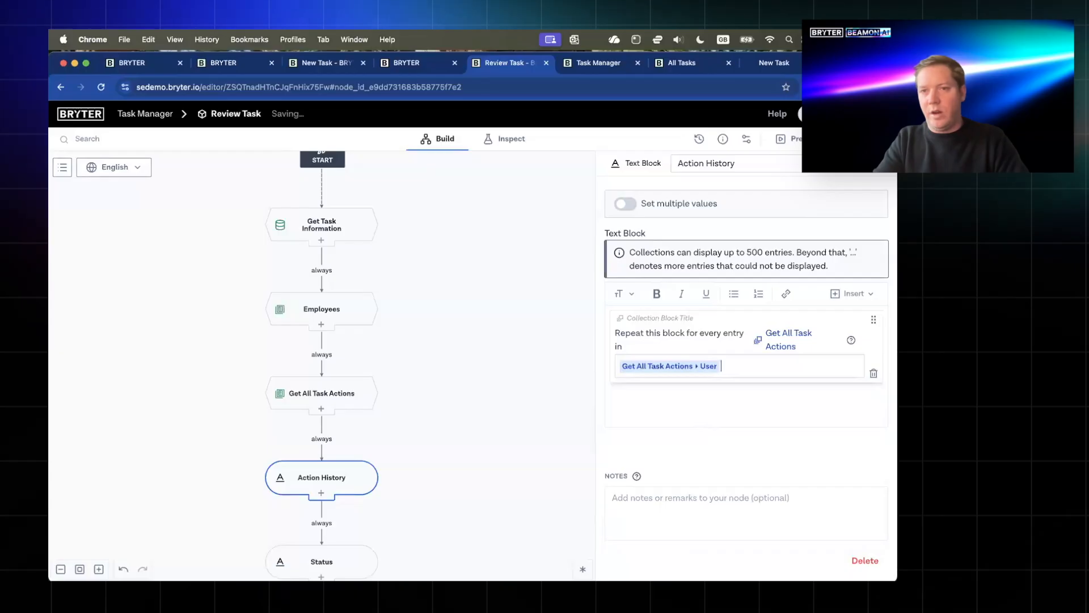
pyautogui.write('on @')
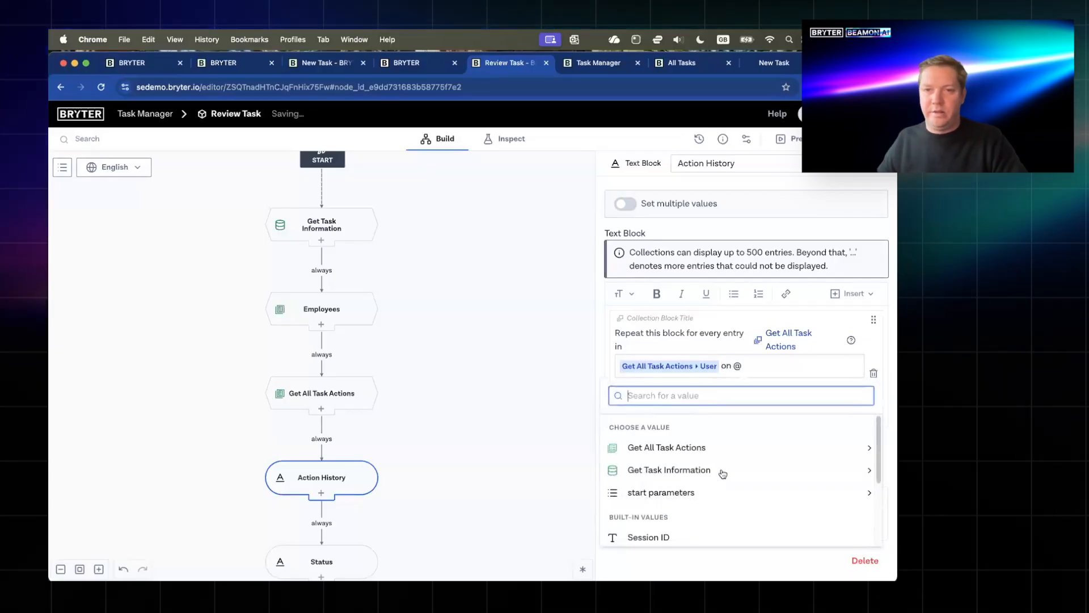
pyautogui.click(721, 451)
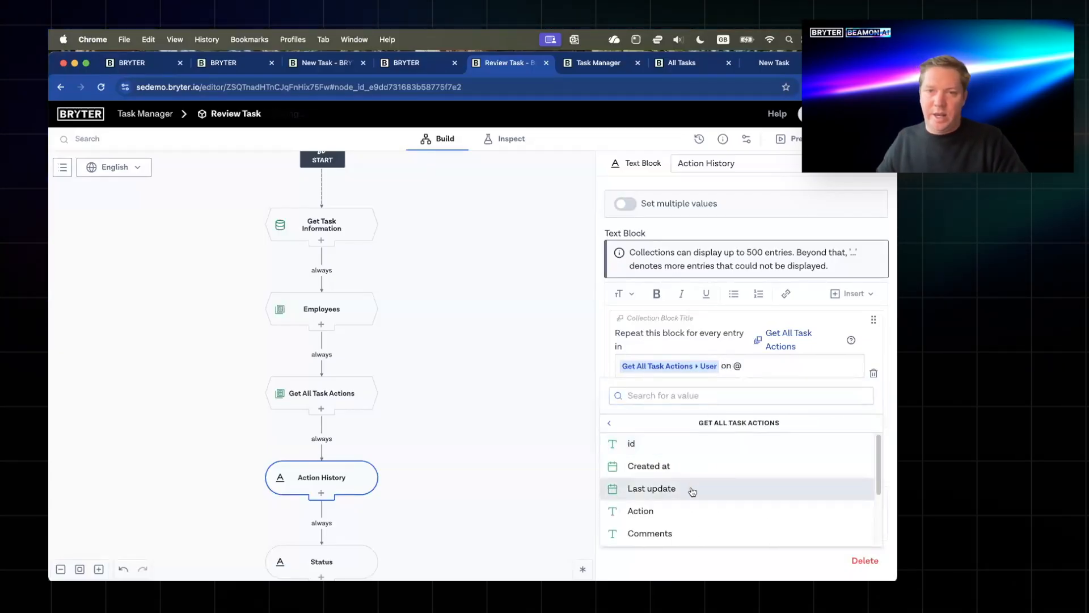
pyautogui.click(705, 472)
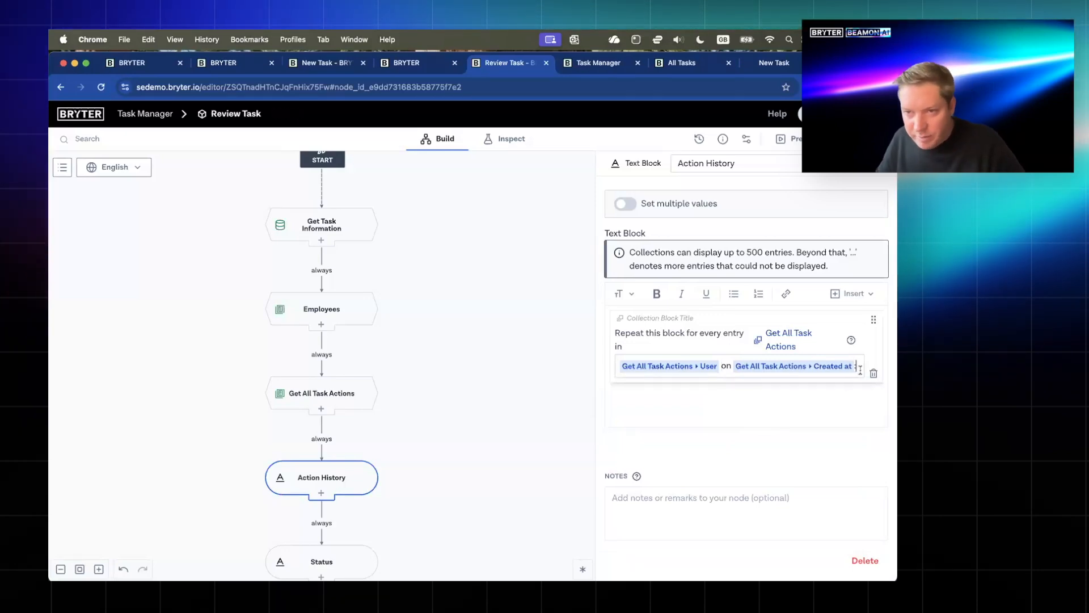
pyautogui.moveTo(859, 370); pyautogui.dragTo(621, 366)
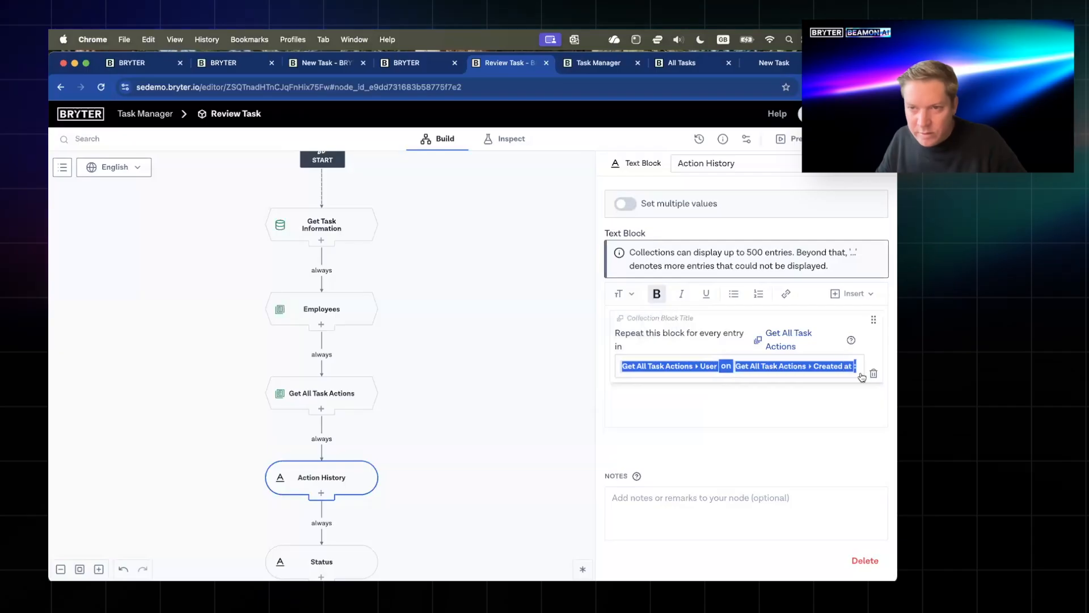
pyautogui.press('Right')
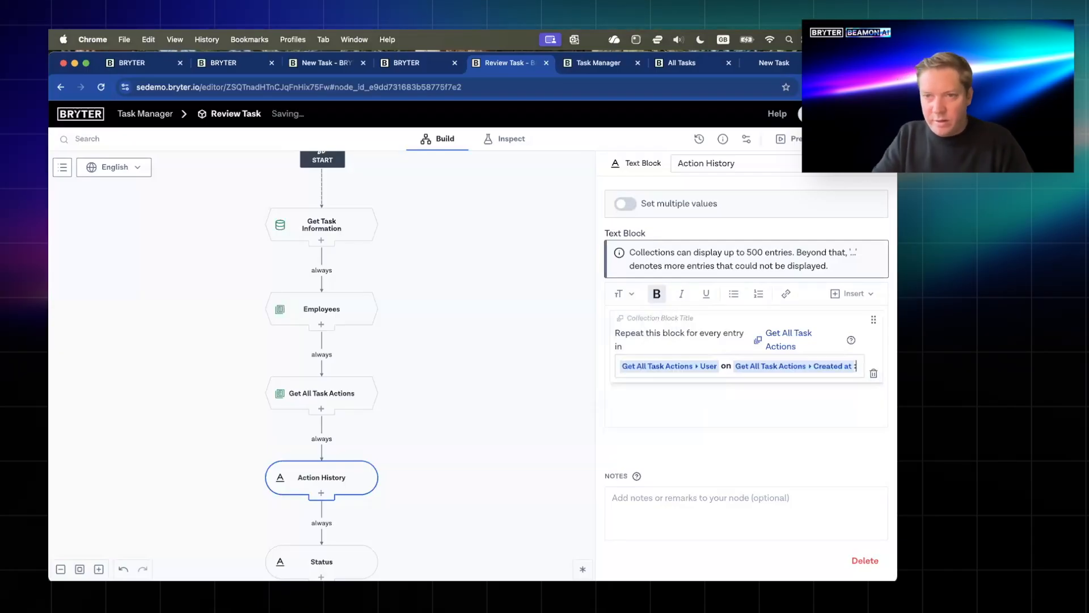
# - Add a second line with a bold "Action:" label and the Get All Task Actions > Action value, turning bold off for the value
pyautogui.press('Return')
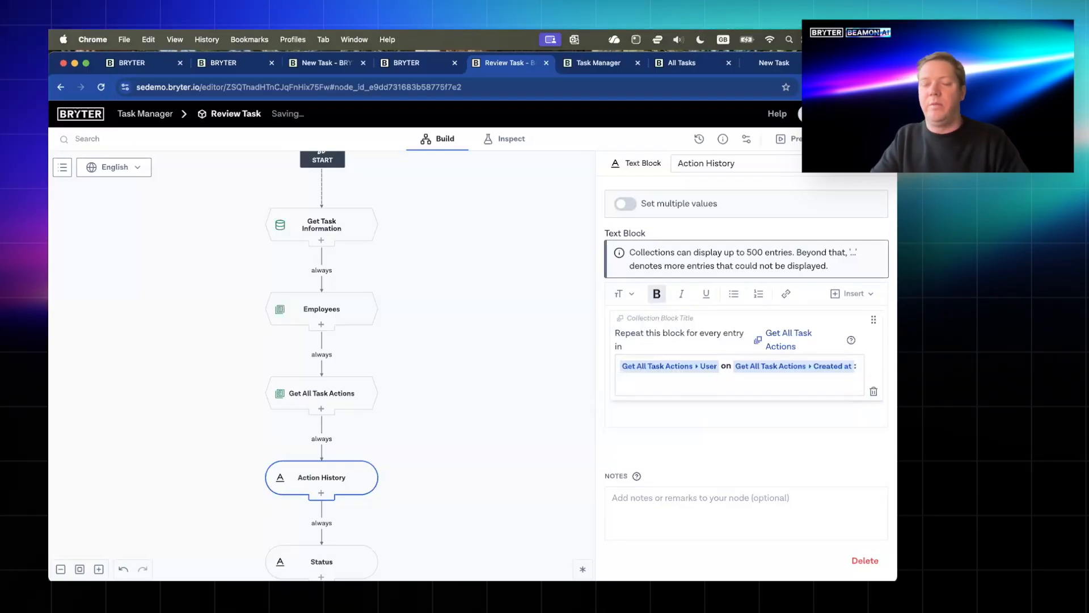
pyautogui.write('Action:')
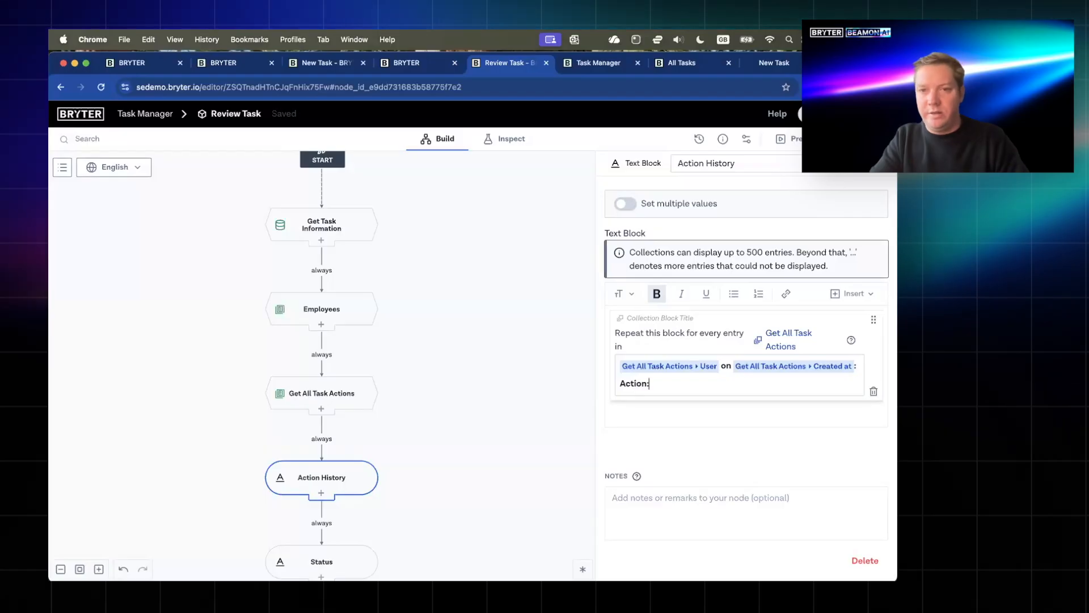
pyautogui.write(' @action')
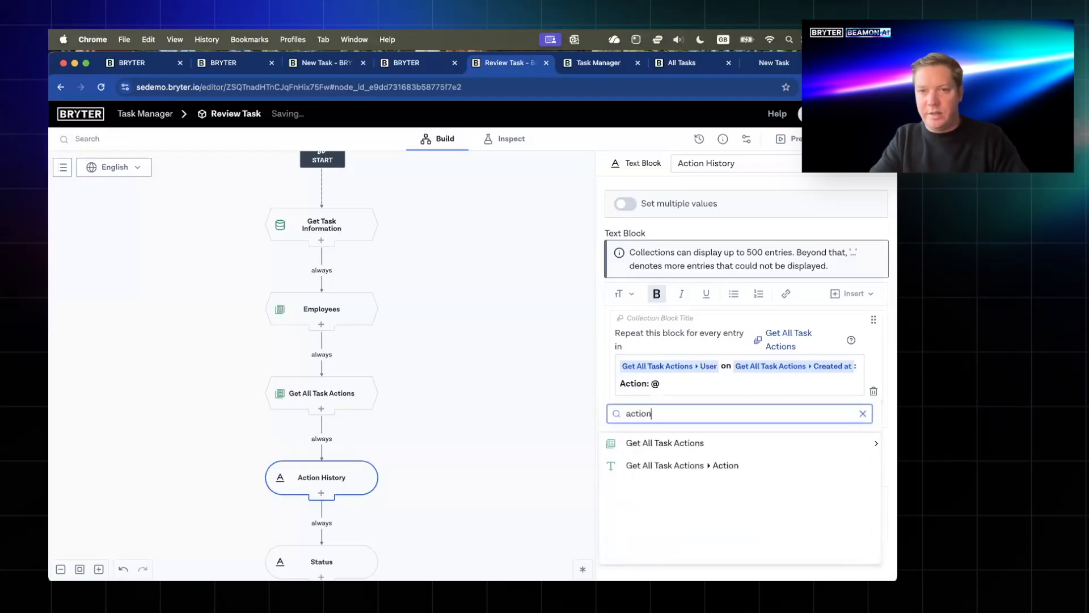
pyautogui.click(790, 446)
pyautogui.click(661, 528)
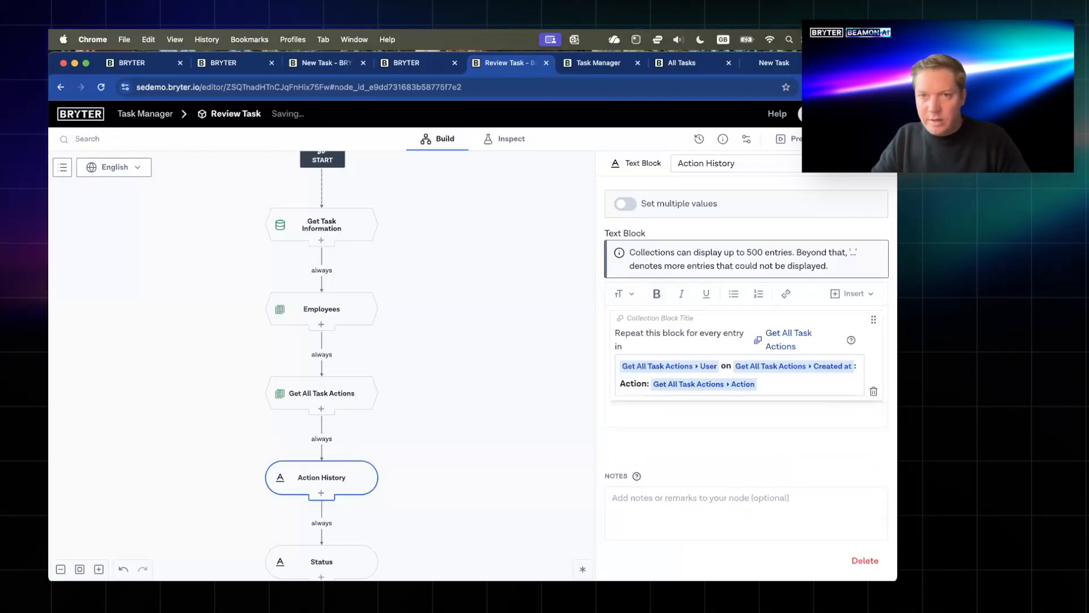
pyautogui.click(656, 294)
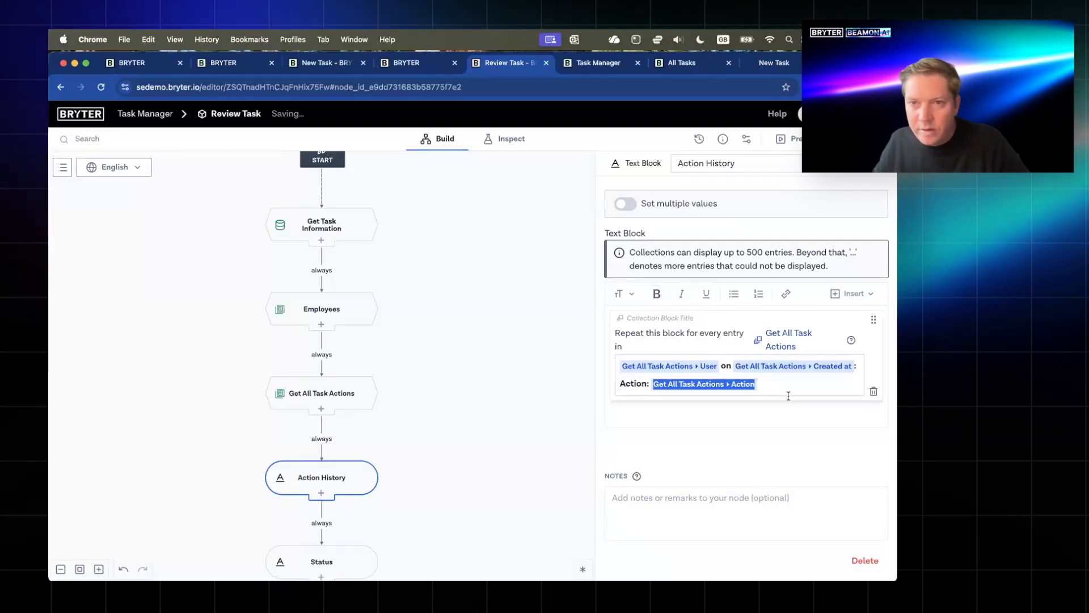
# - Add a third line reading "Comments:" followed by the Get All Task Actions > Comments value
pyautogui.press('Return')
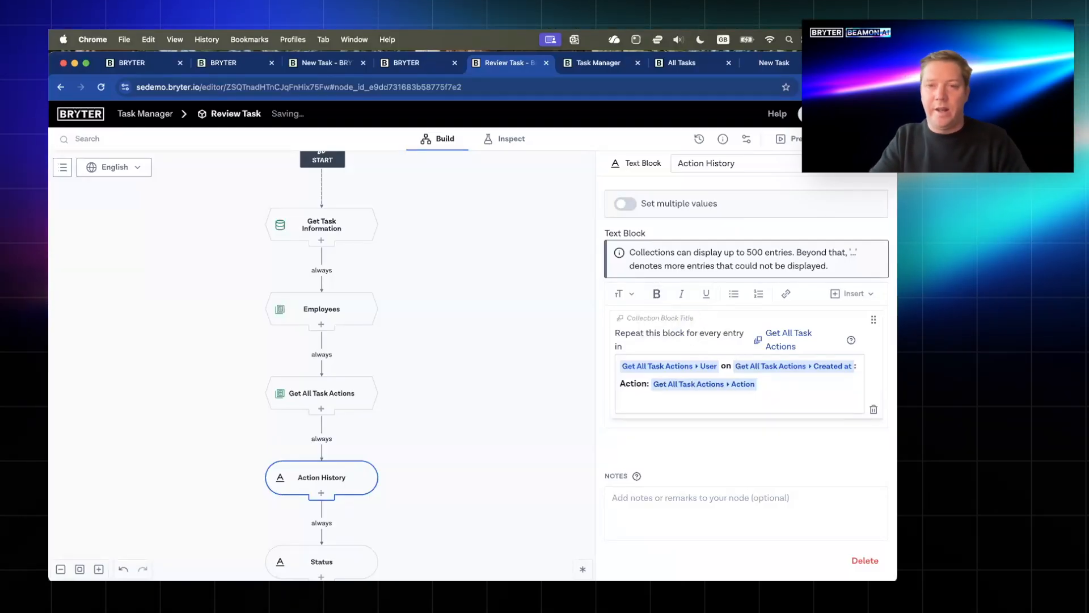
pyautogui.write('Comments: @comme')
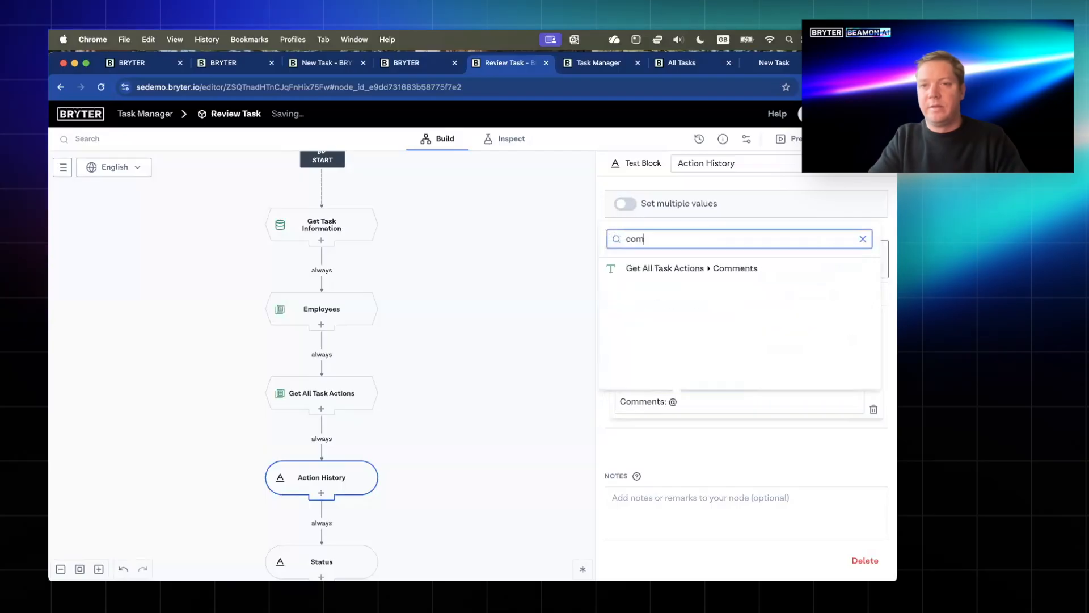
pyautogui.click(754, 269)
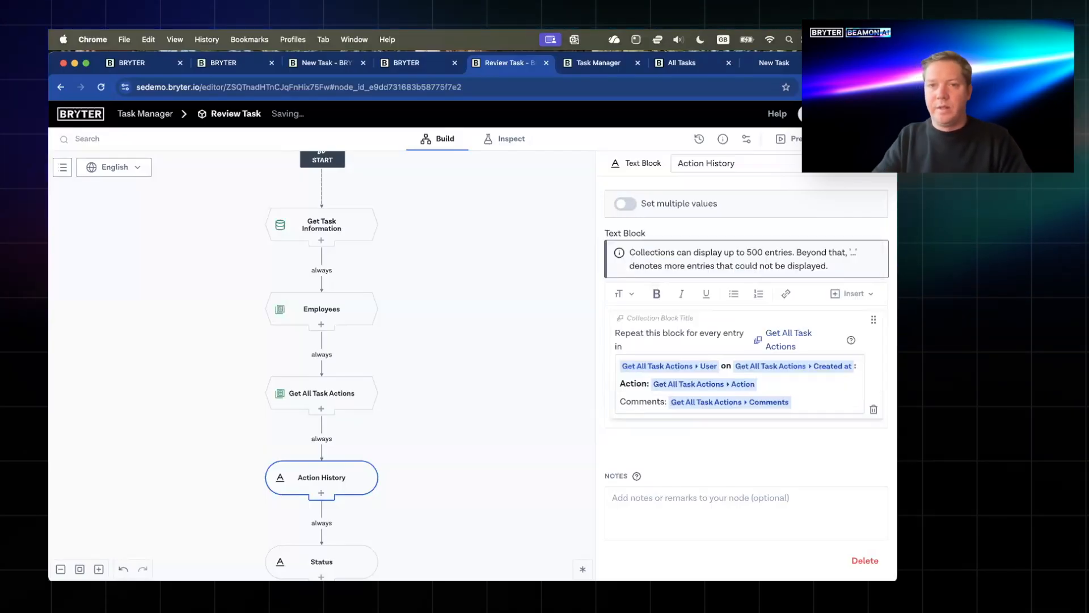
# - Add a fourth line with the Get All Task Actions > Attachment value and make the "Comments:" label bold
pyautogui.press('Return')
pyautogui.write('@ac')
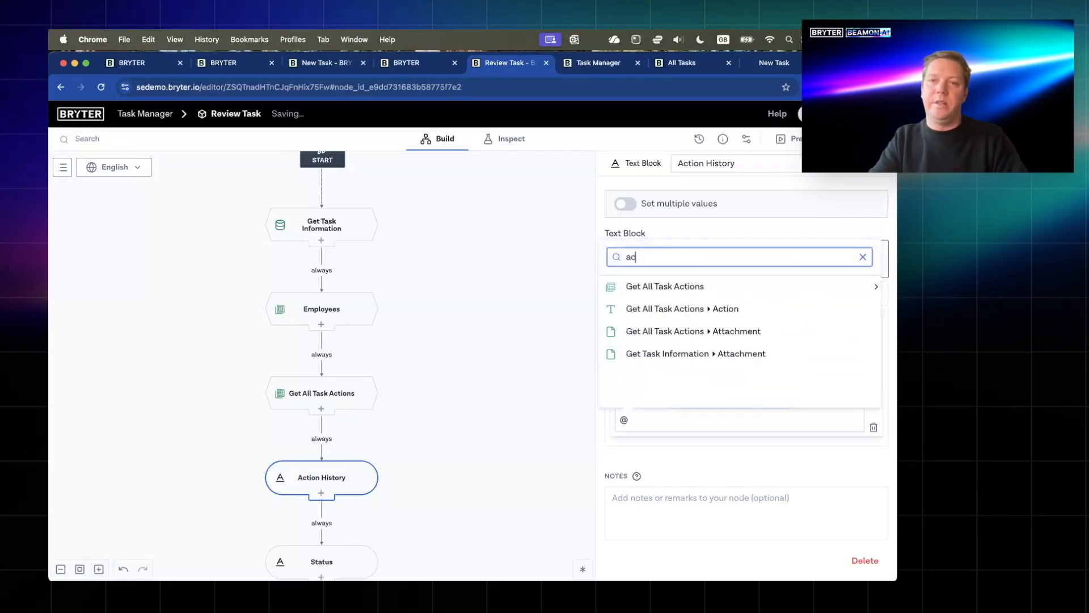
pyautogui.press('BackSpace')
pyautogui.write('ttac')
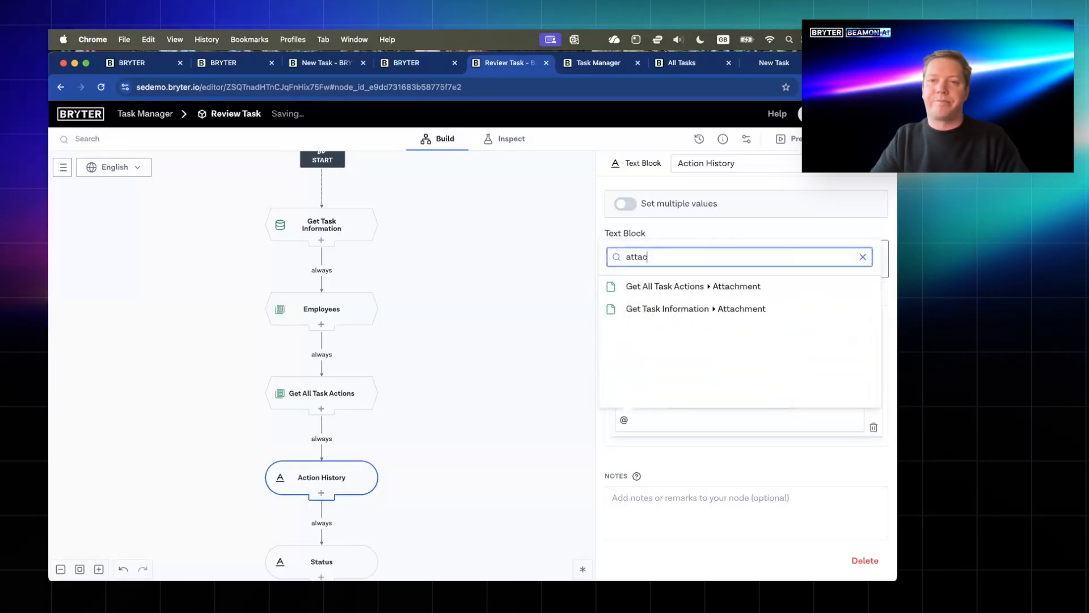
pyautogui.click(731, 289)
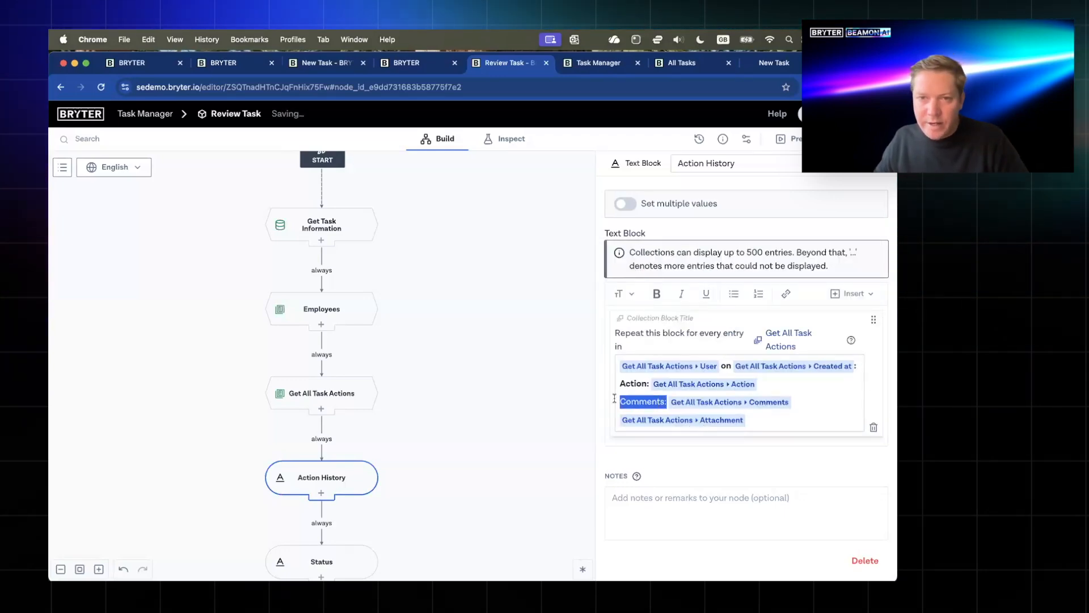
pyautogui.press('super+b')
pyautogui.click(772, 424)
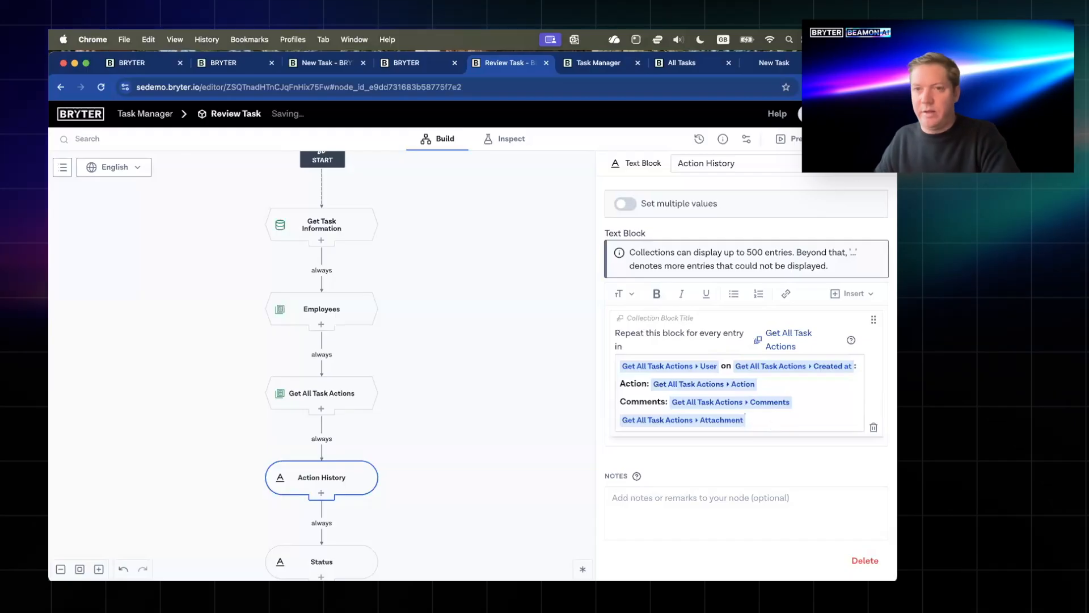
# - Leave a blank line after the Attachment value and add a bold line of dashes as a separator between entries
pyautogui.press('Return')
pyautogui.press('Return')
pyautogui.write('=')
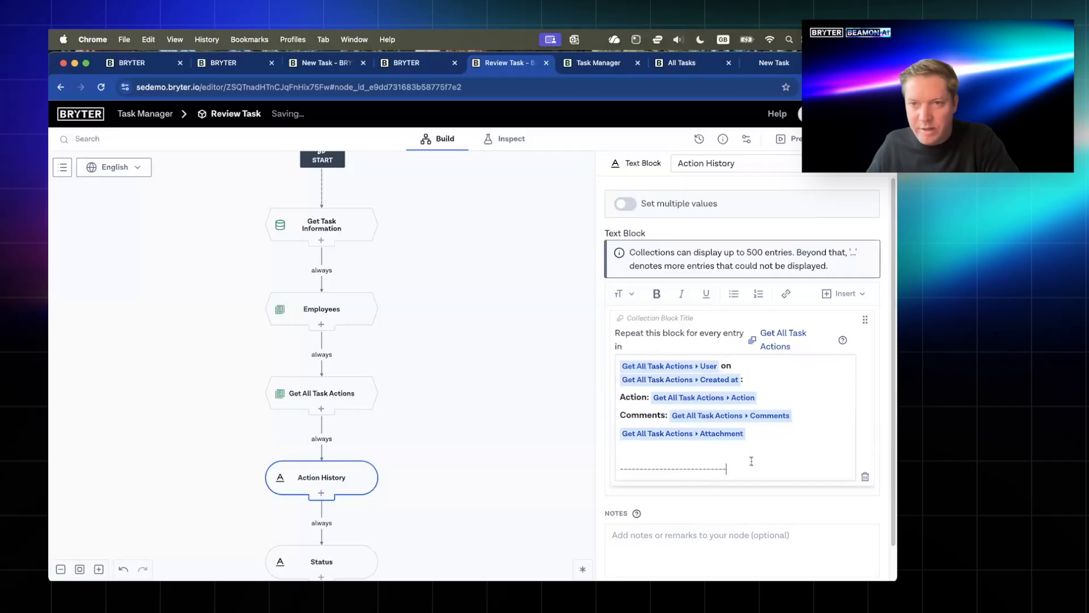
pyautogui.write('-----')
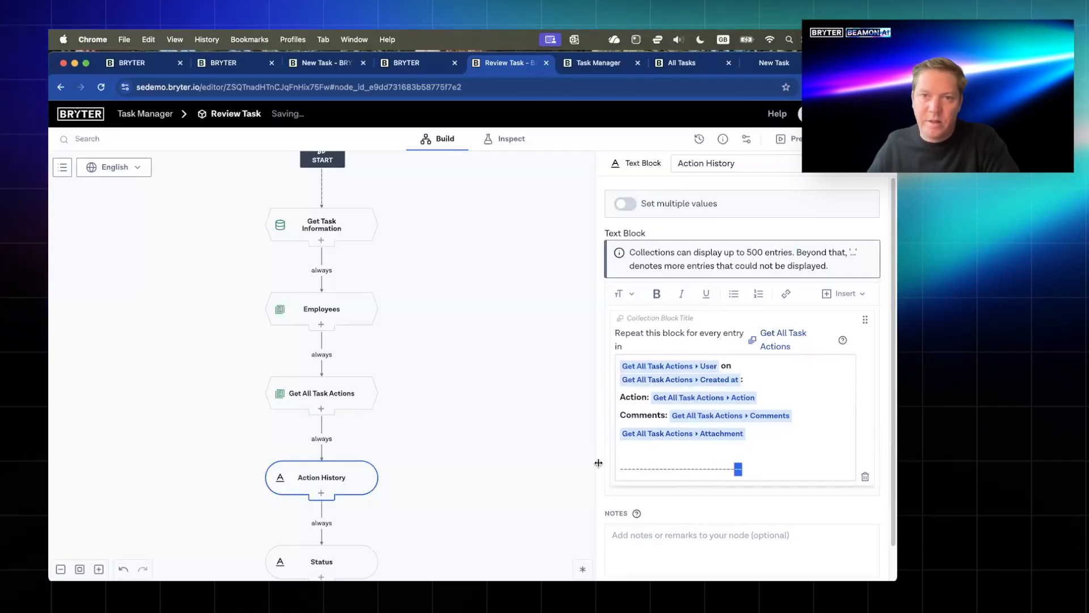
pyautogui.moveTo(599, 463); pyautogui.dragTo(600, 460)
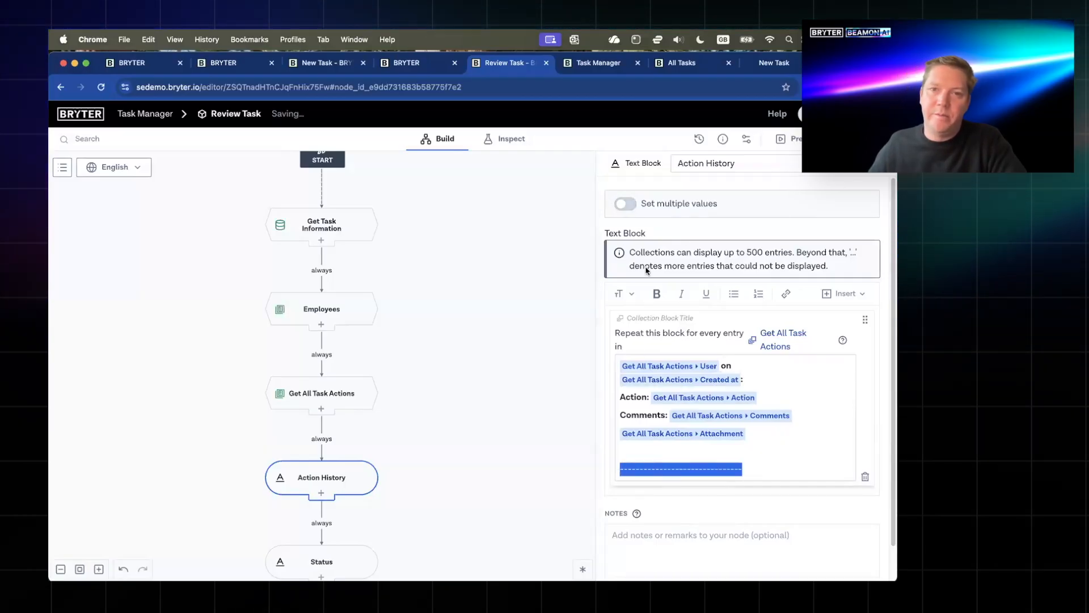
pyautogui.click(655, 293)
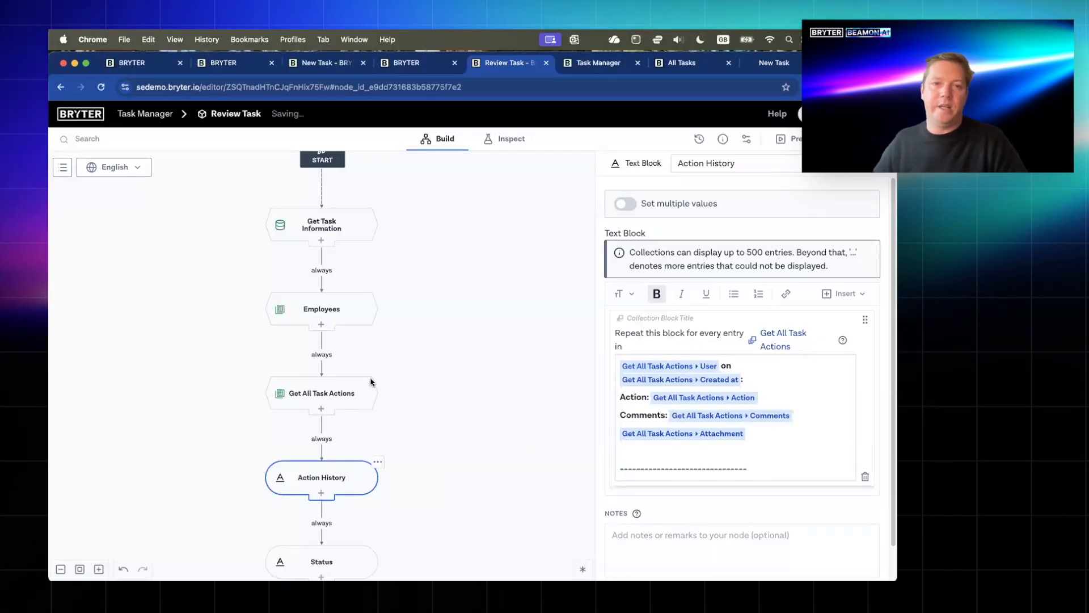
# - Open the Review Task multi-input node and collapse the settings of its expanded inputs, including Add Comments and Update Status
pyautogui.scroll(-10, 499, 340)
pyautogui.click(348, 205)
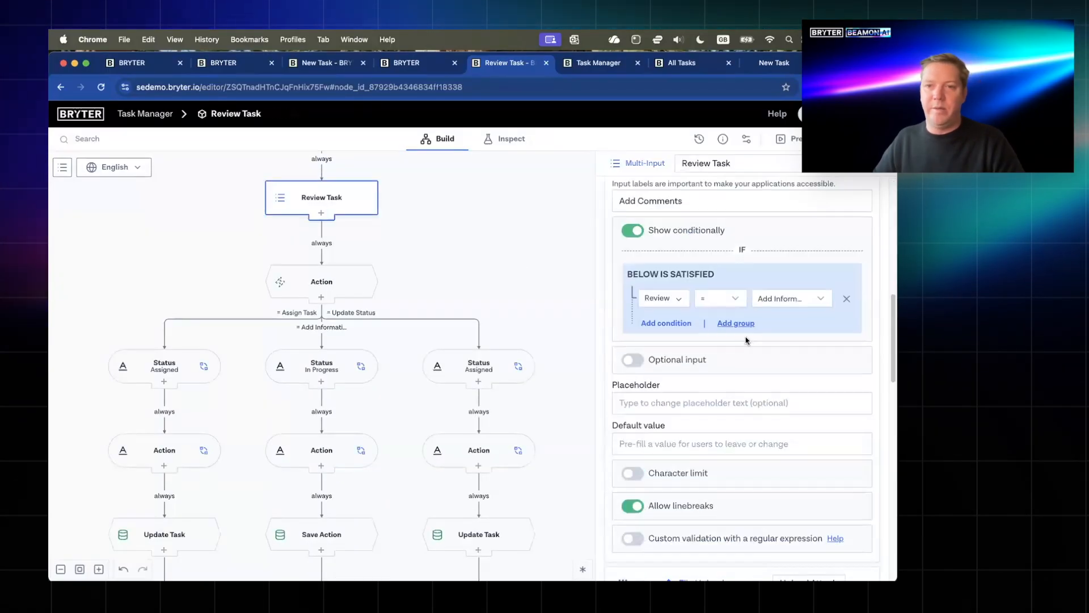
pyautogui.scroll(6, 656, 369)
pyautogui.click(651, 367)
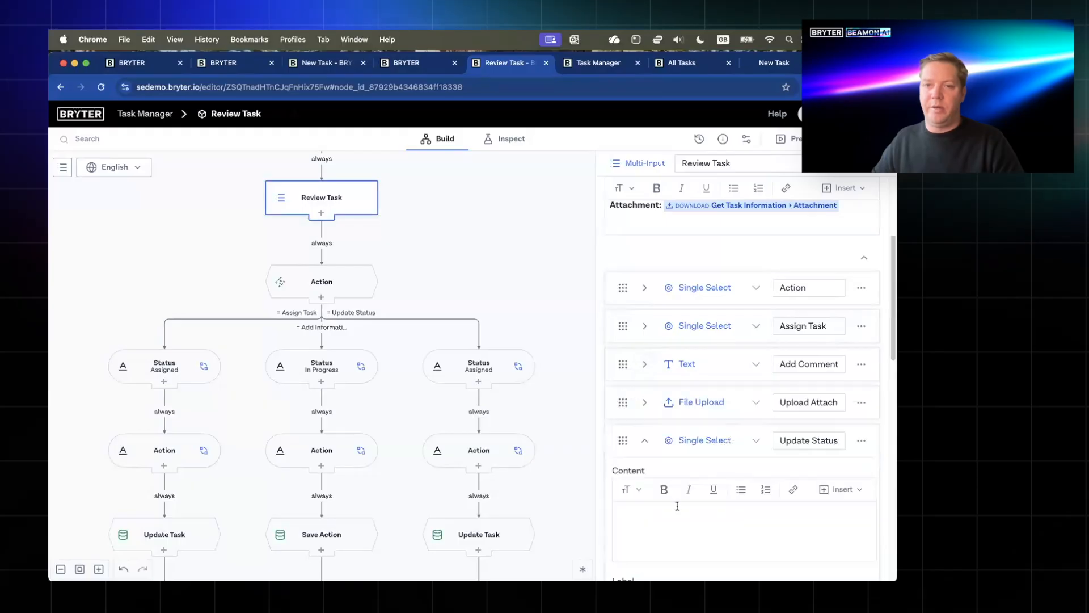
pyautogui.scroll(-4, 758, 543)
pyautogui.click(649, 246)
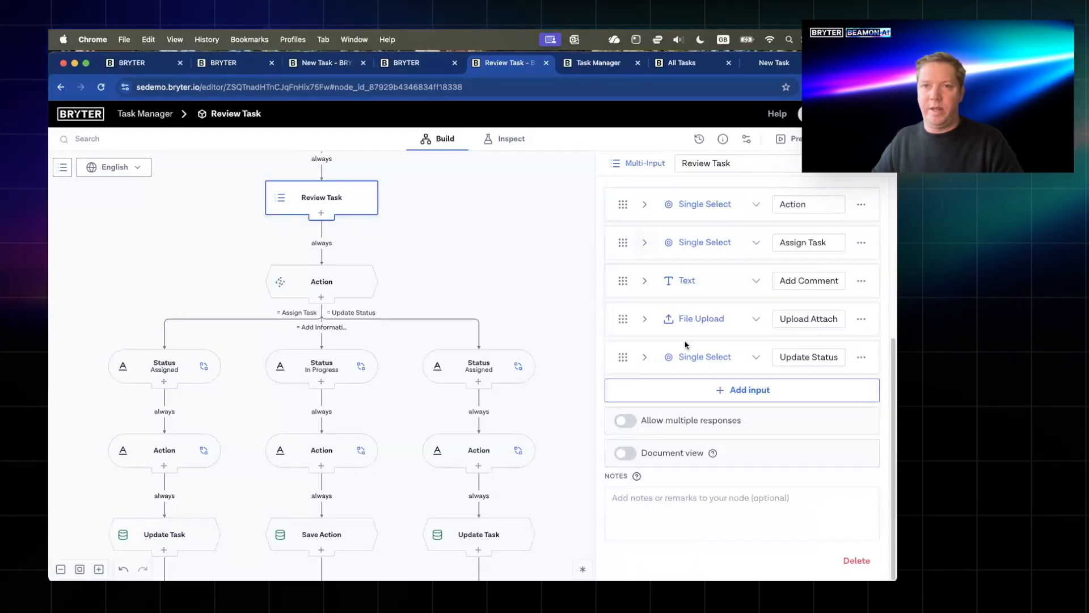
# - Insert an info block below the Attachment line of the Review Task content and title it "Action History" in bold
pyautogui.scroll(4, 723, 350)
pyautogui.click(855, 324)
pyautogui.press('Return')
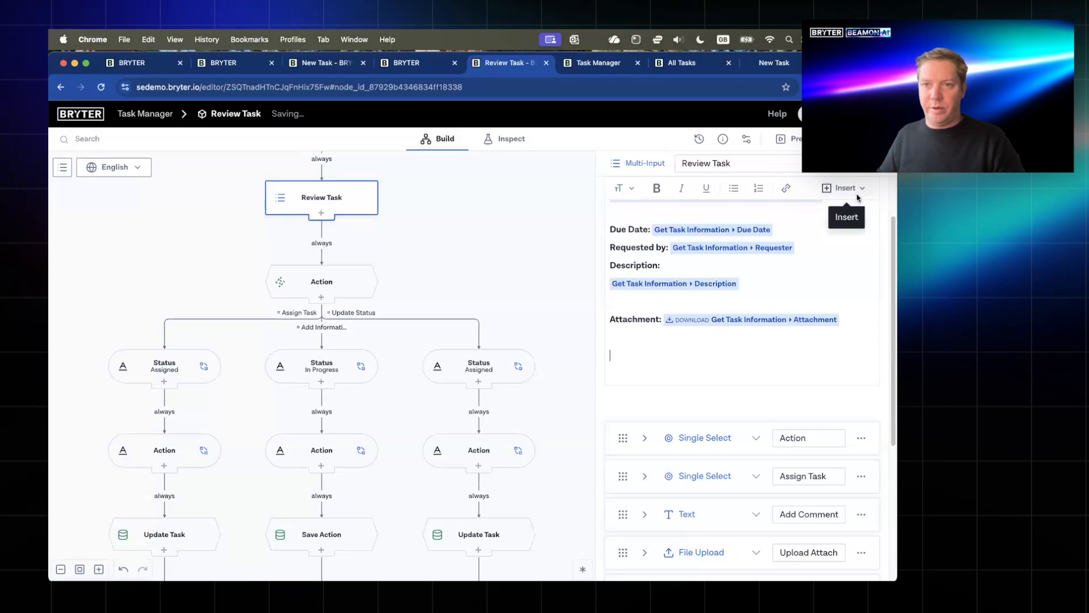
pyautogui.click(856, 193)
pyautogui.click(817, 272)
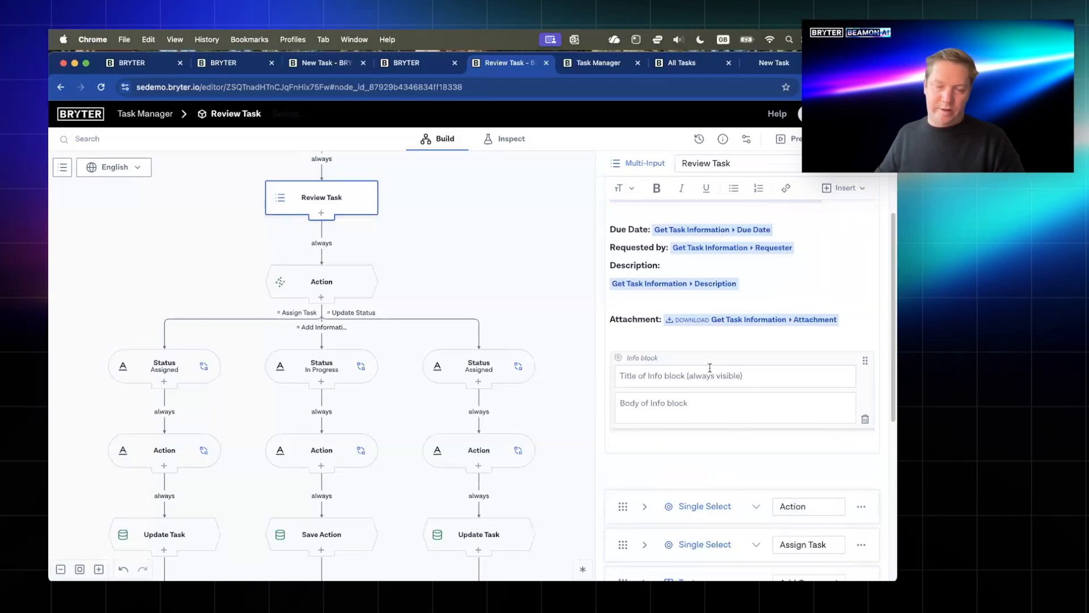
pyautogui.write('Action Hi')
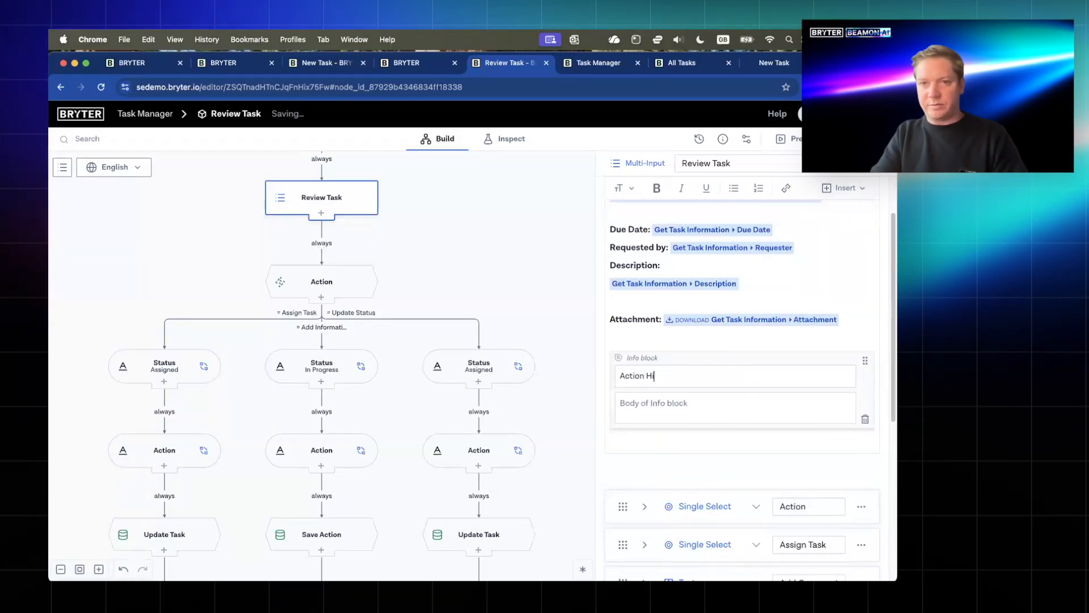
pyautogui.write('story')
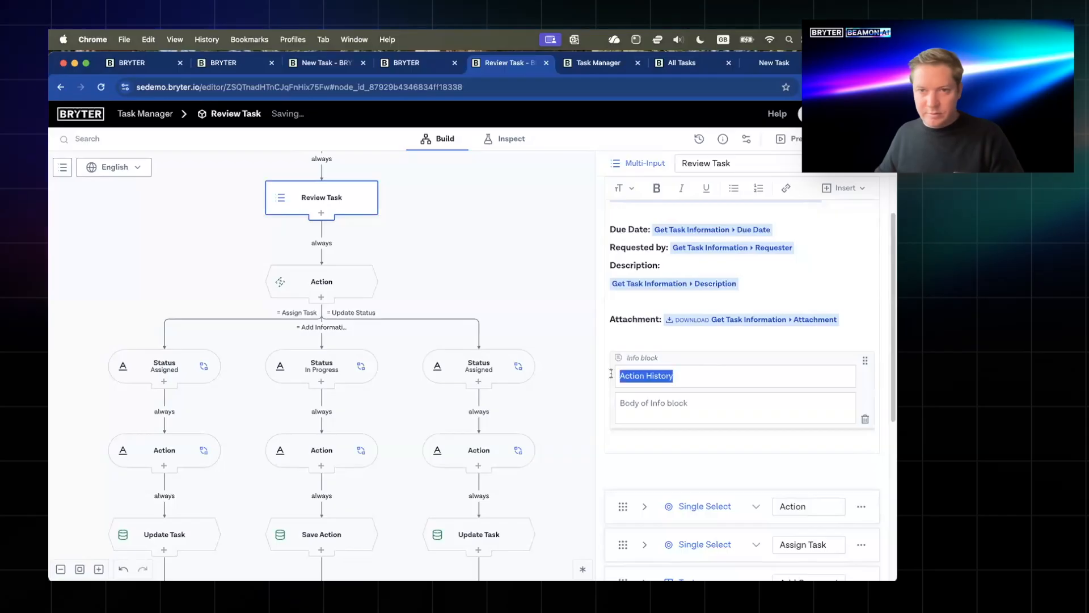
# - Insert the Action History text value into the body of the info block
pyautogui.click(698, 409)
pyautogui.write('@')
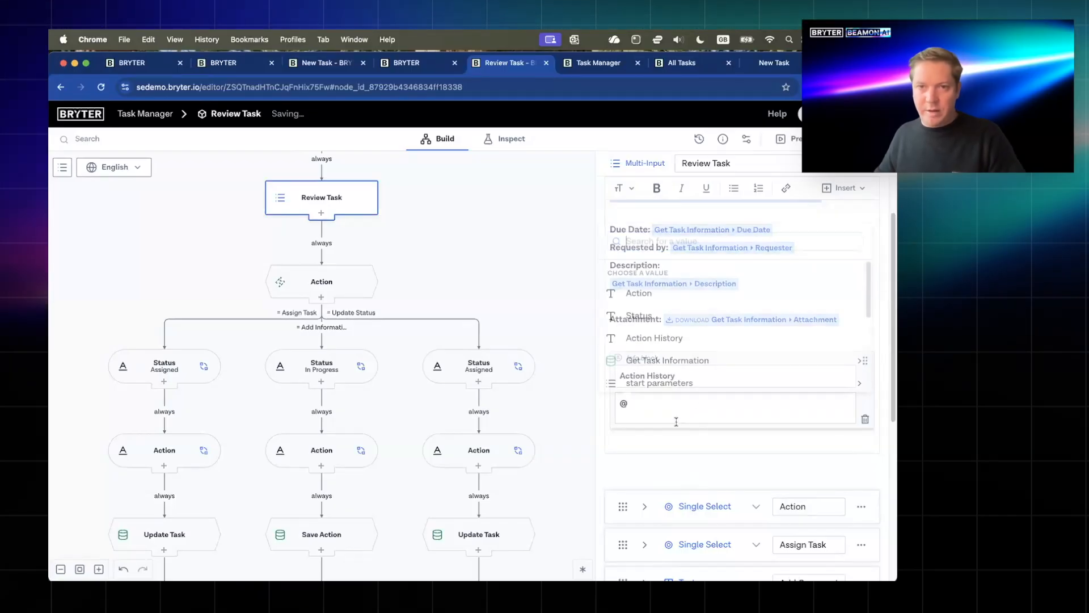
pyautogui.click(652, 338)
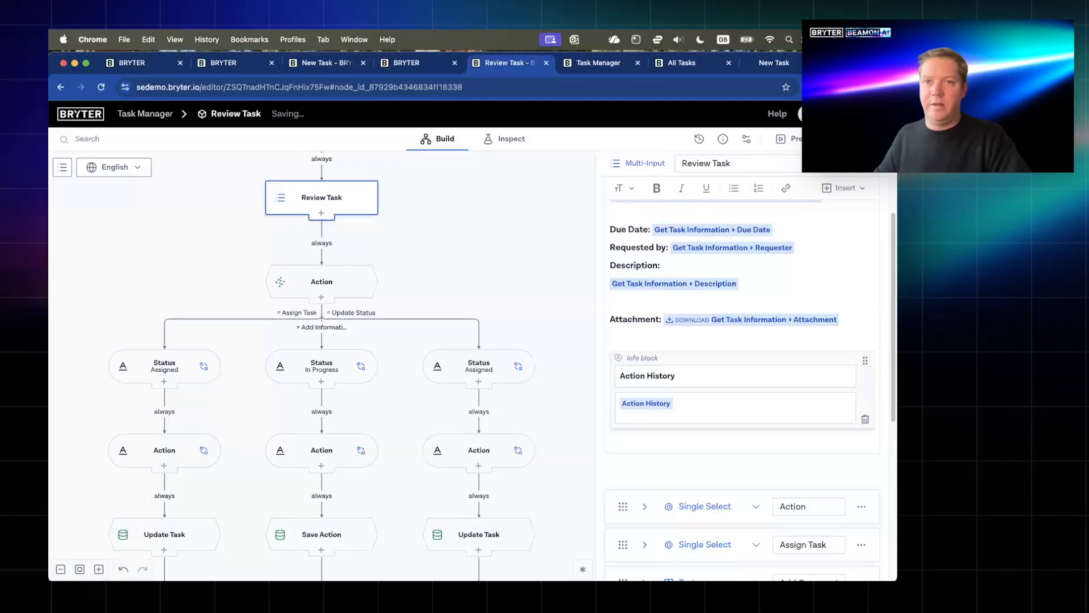
# - Publish the updated Review Task module to Test and open the All Tasks list in the Task Manager portal
pyautogui.click(858, 139)
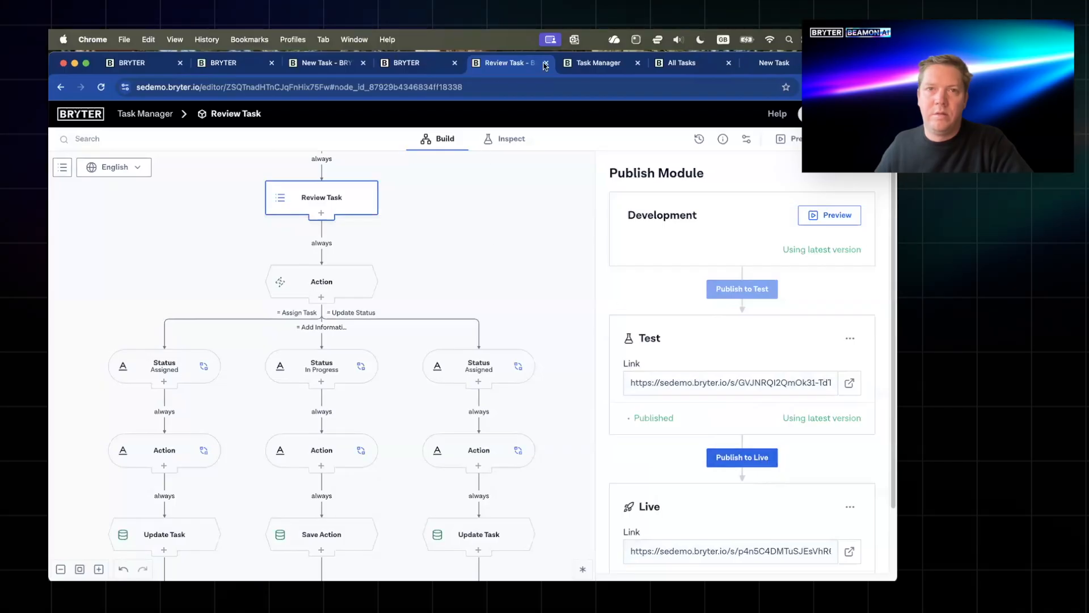
pyautogui.click(596, 64)
pyautogui.click(117, 218)
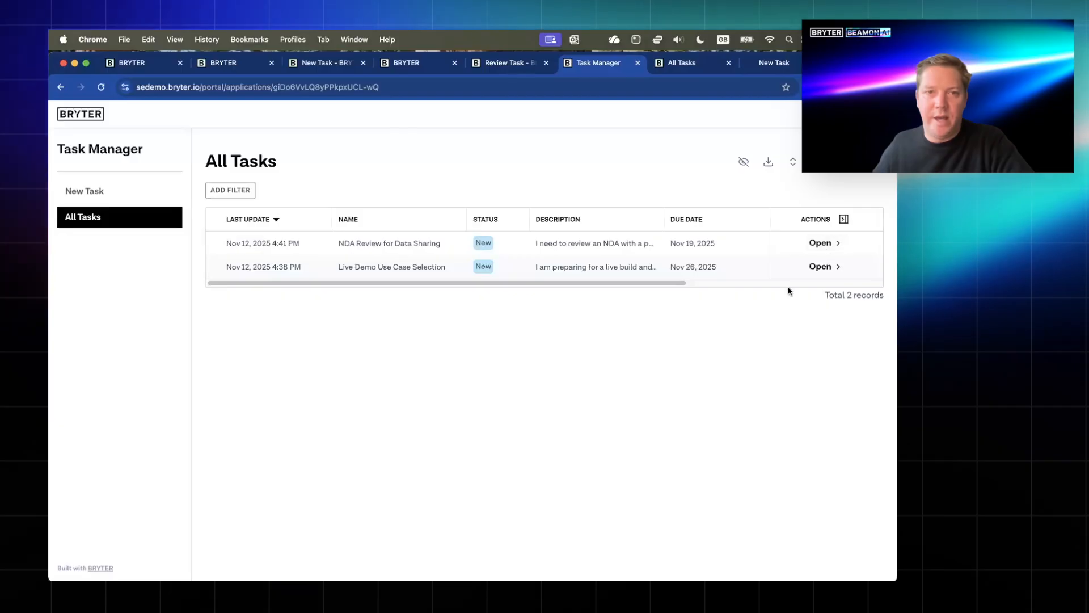
# - Open the NDA Review for Data Sharing task, expand its Action History to check the recorded entries, and collapse it again
pyautogui.click(835, 244)
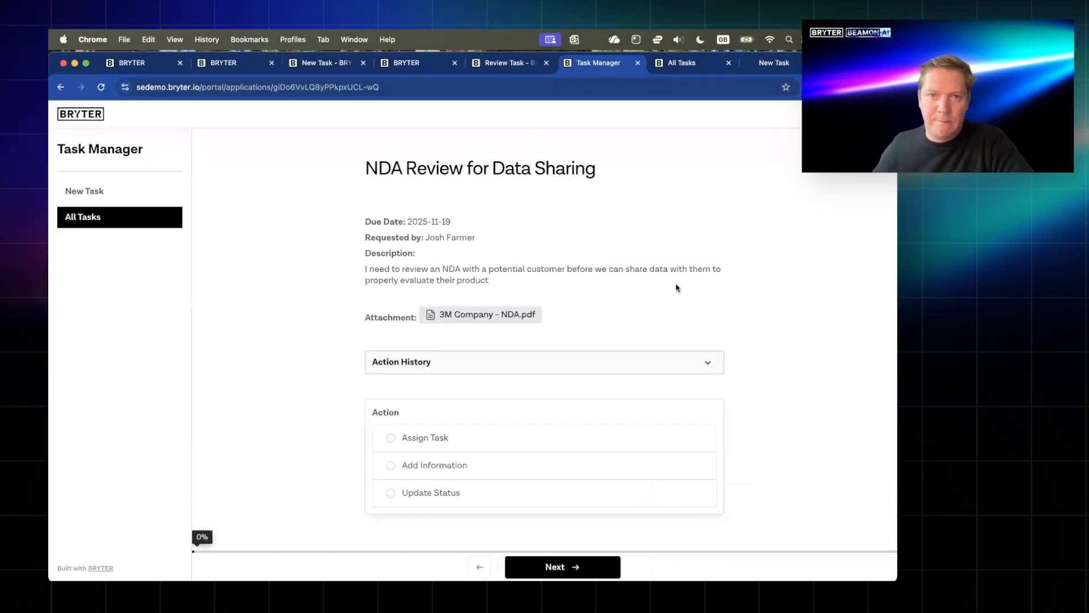
pyautogui.click(708, 364)
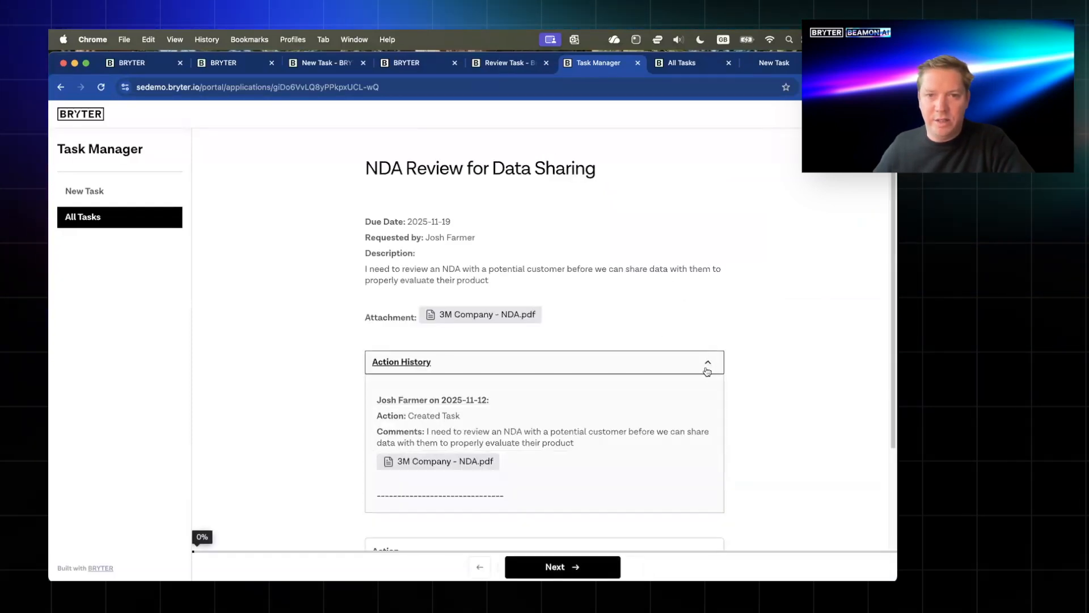
pyautogui.scroll(-2, 624, 397)
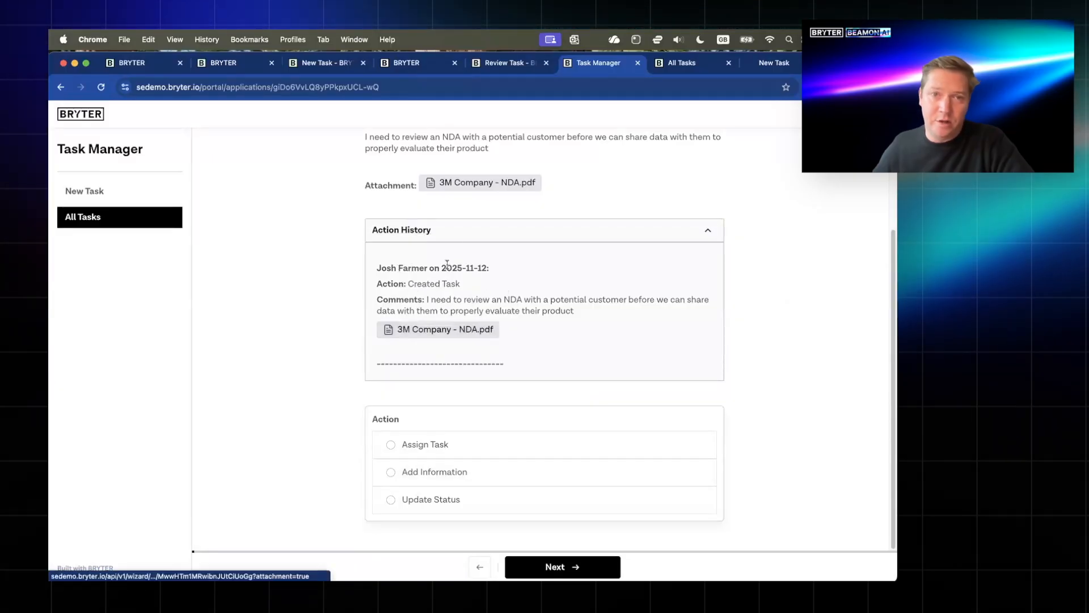
pyautogui.click(461, 230)
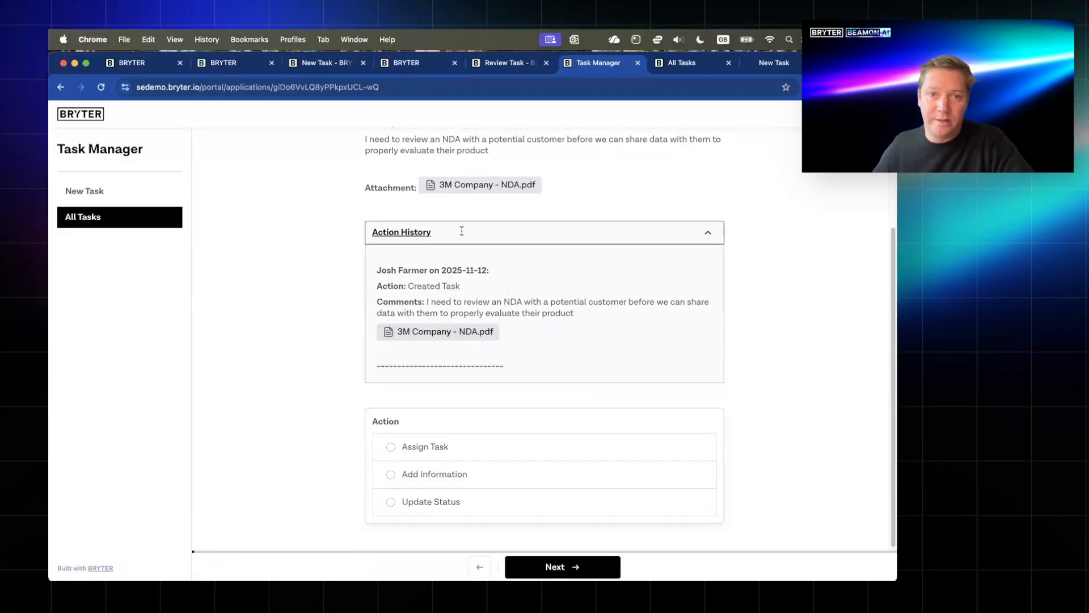
# - Choose the Assign Task action, assign the task to the third employee in the list, and submit it
pyautogui.click(510, 444)
pyautogui.scroll(-2, 499, 471)
pyautogui.click(475, 499)
pyautogui.scroll(-3, 475, 495)
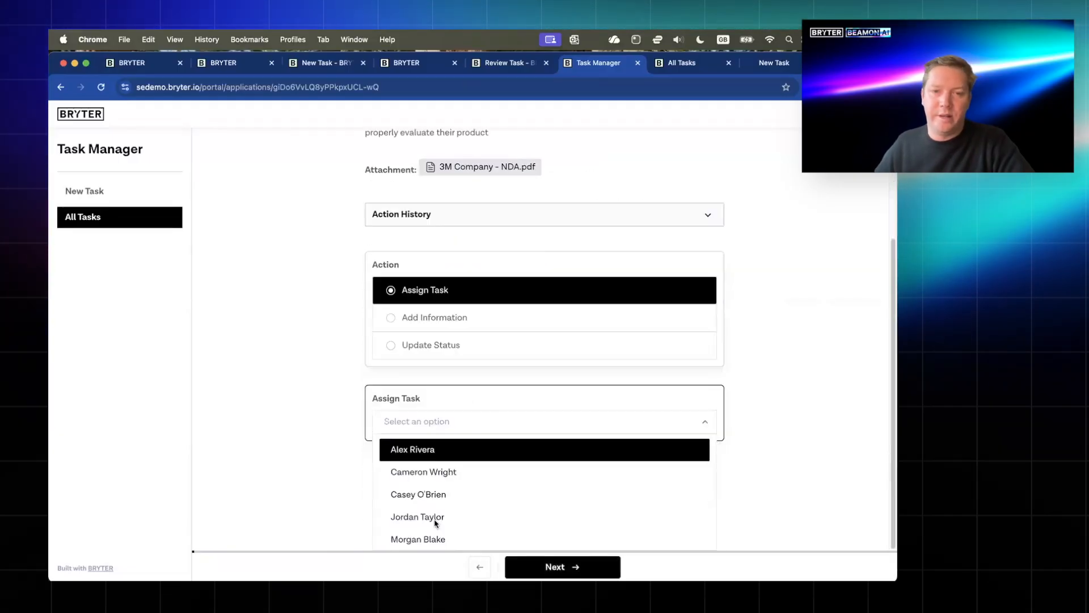
pyautogui.click(456, 492)
pyautogui.click(562, 567)
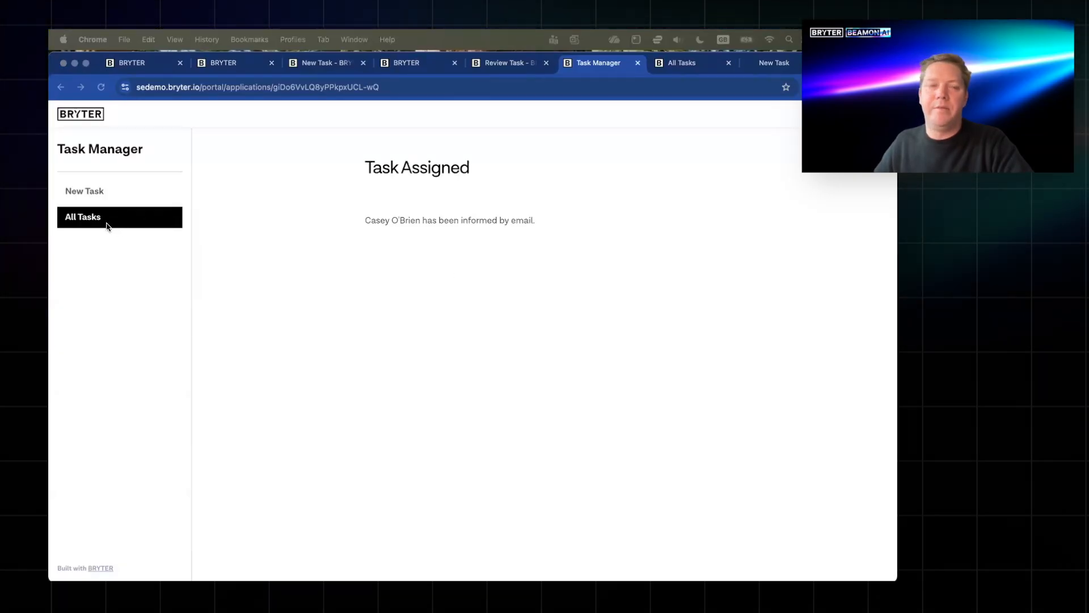
# - Reopen the NDA Review for Data Sharing task from All Tasks and check its Action History for the assignment entry
pyautogui.click(80, 223)
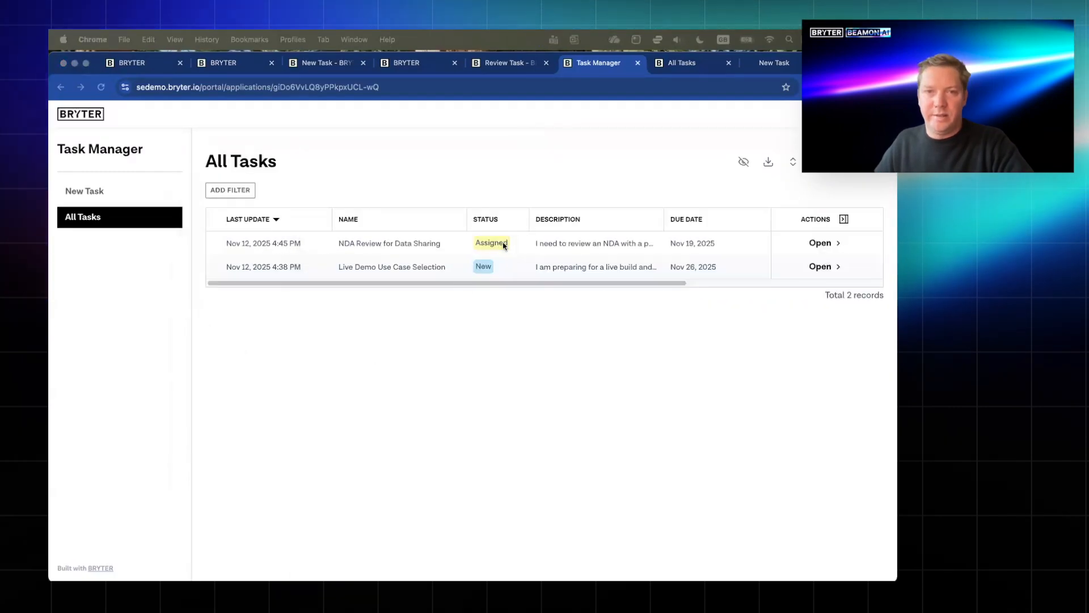
pyautogui.click(820, 243)
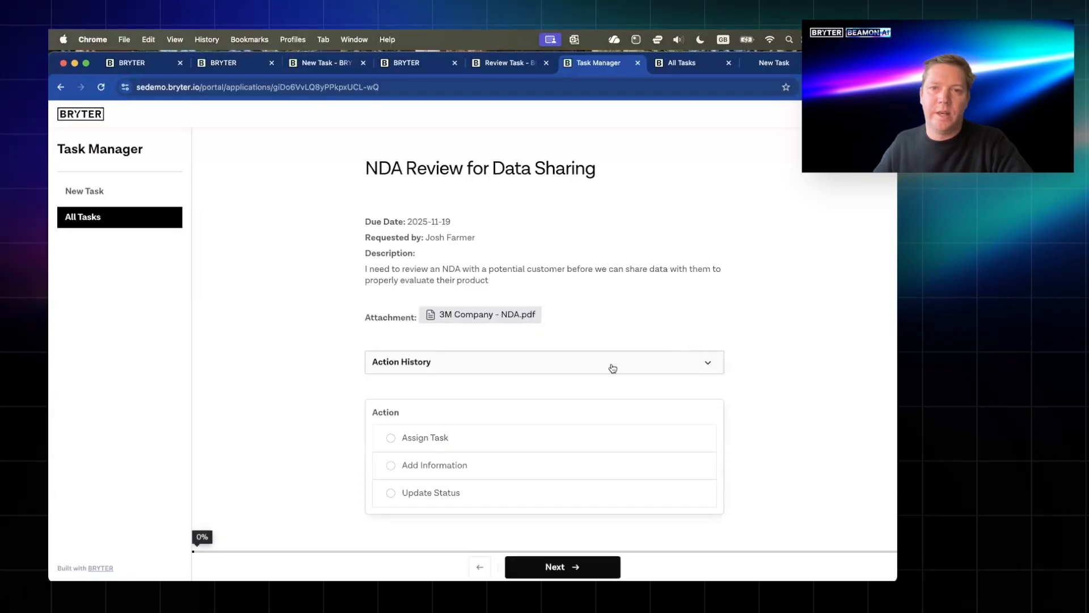
pyautogui.click(620, 366)
pyautogui.scroll(-4, 595, 371)
pyautogui.scroll(1, 576, 377)
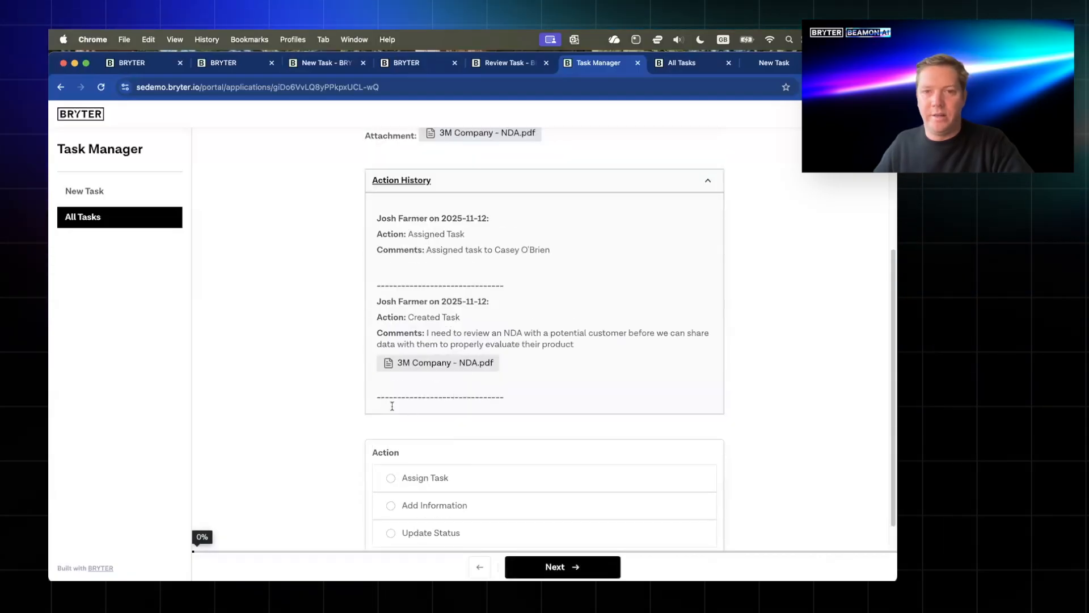
pyautogui.scroll(3, 486, 425)
pyautogui.moveTo(559, 431); pyautogui.dragTo(347, 396)
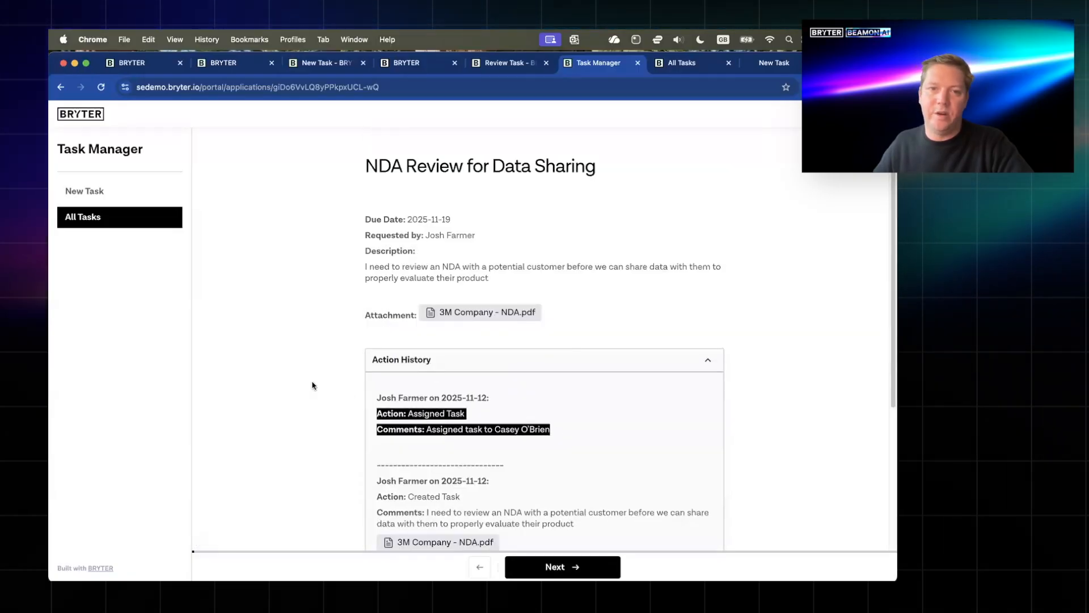
pyautogui.click(634, 368)
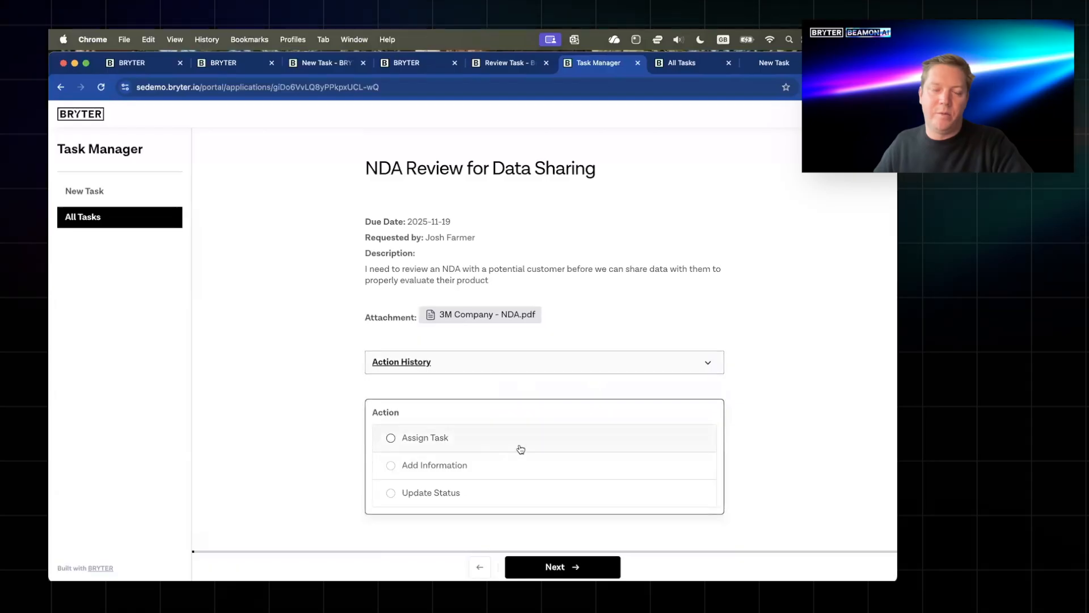
# - Choose the Add Information action, enter the comment "Here is an updated version", and attach the file 3M Company - NDA.pdf
pyautogui.click(493, 464)
pyautogui.scroll(-3, 487, 401)
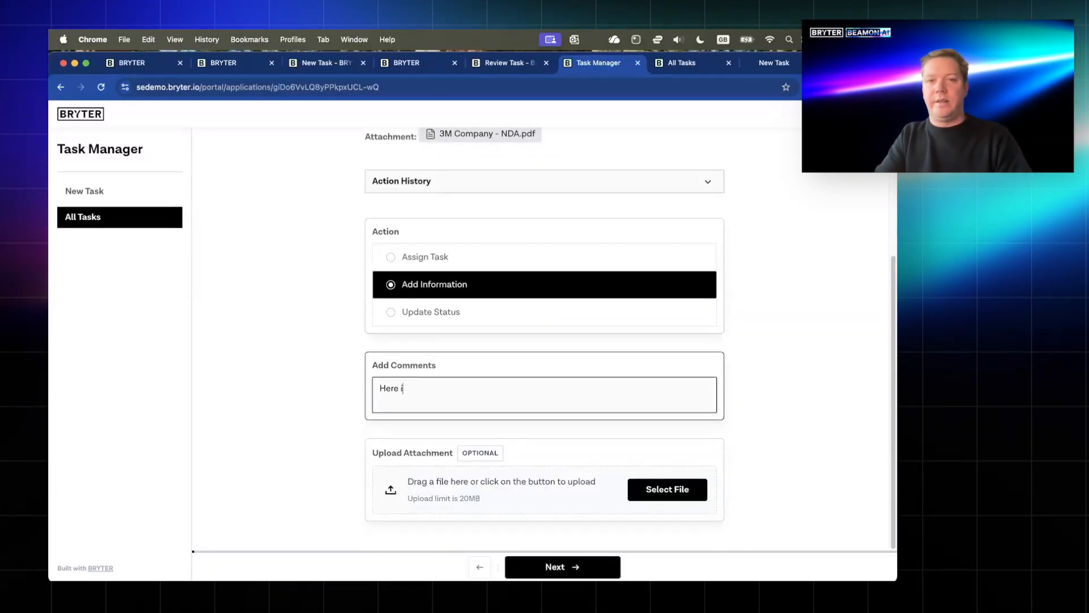
pyautogui.write('pdated versio')
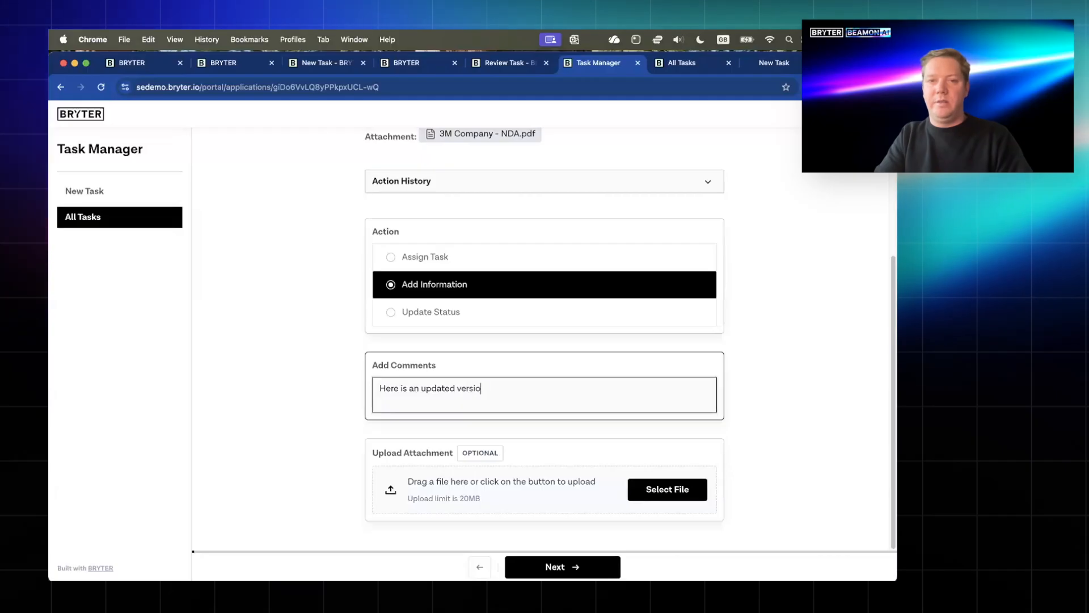
pyautogui.write('n')
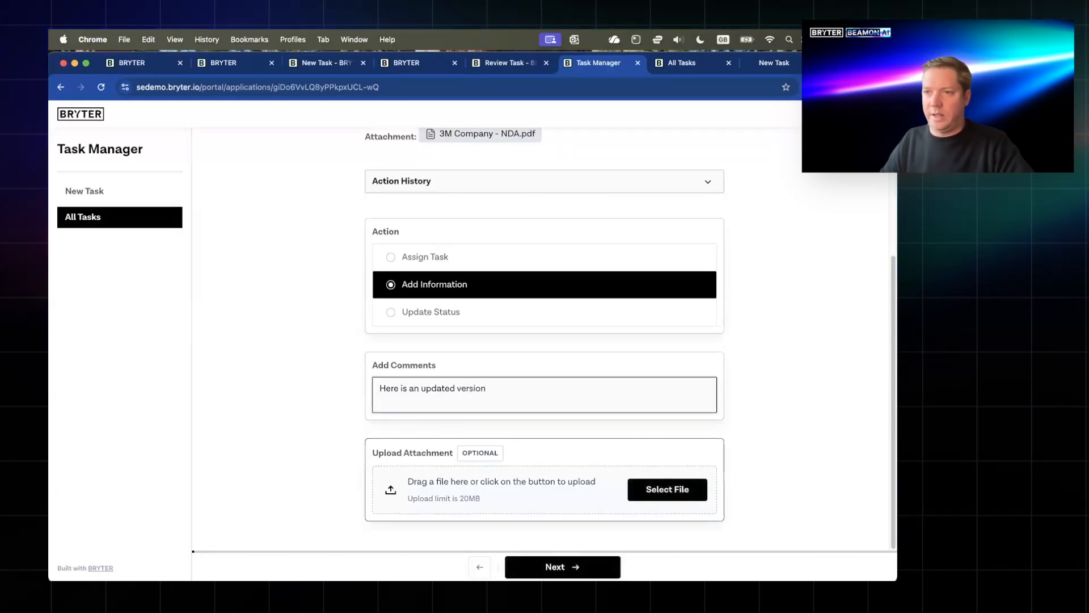
pyautogui.press('super+Tab')
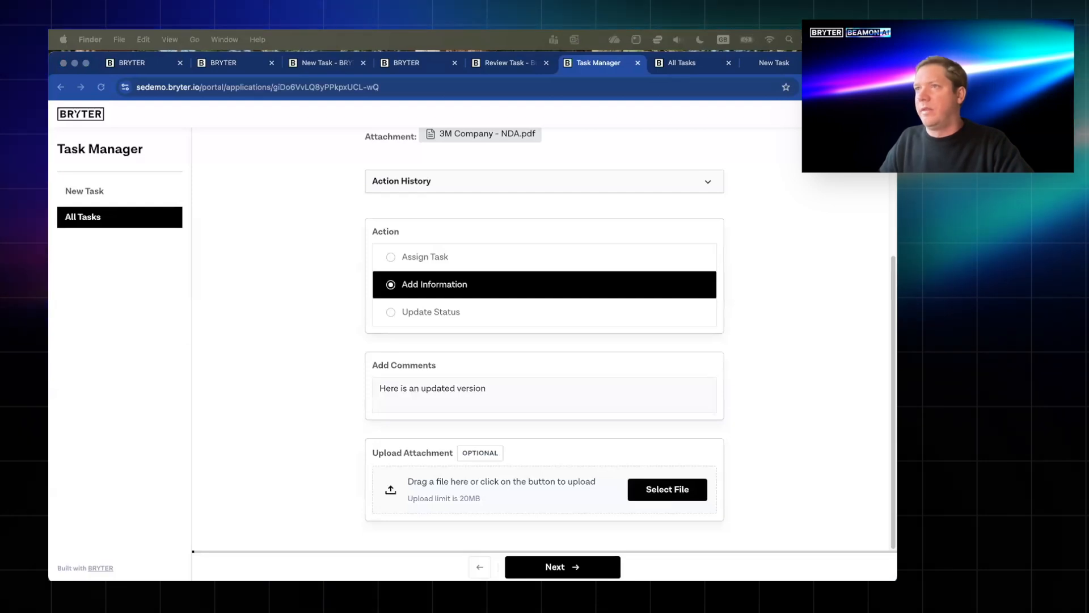
pyautogui.moveTo(625, 438); pyautogui.dragTo(479, 488)
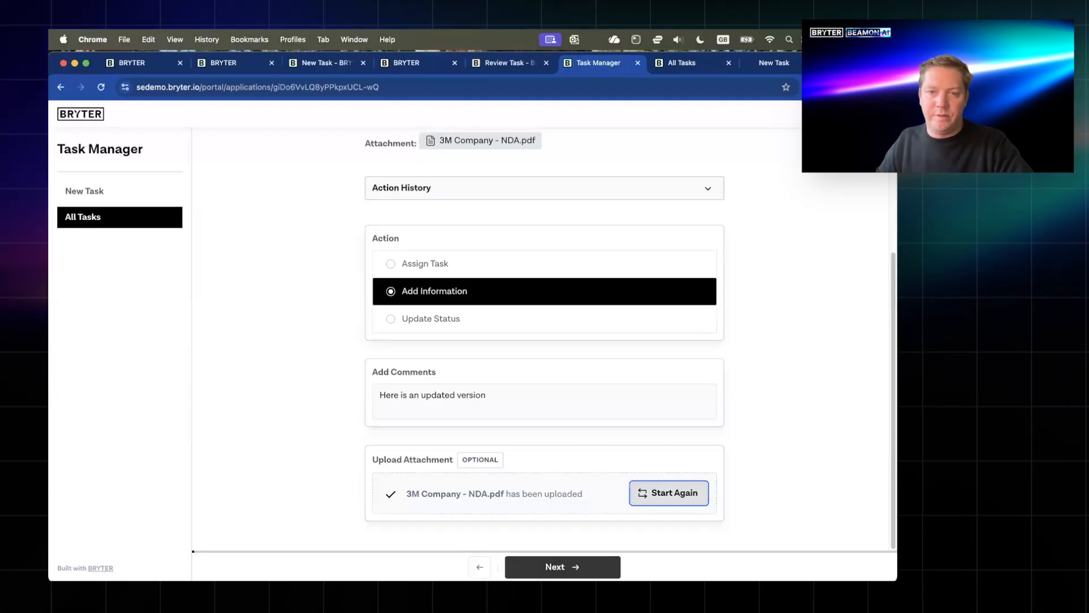
# - Submit the added information, then reopen the NDA Review for Data Sharing task from All Tasks and expand its Action History
pyautogui.click(563, 566)
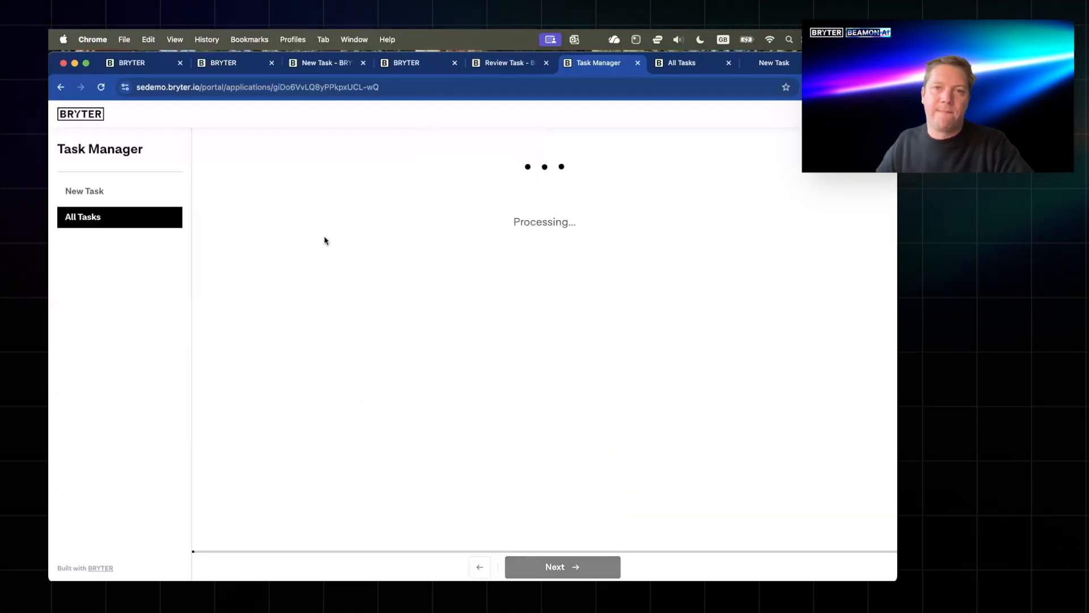
pyautogui.click(93, 218)
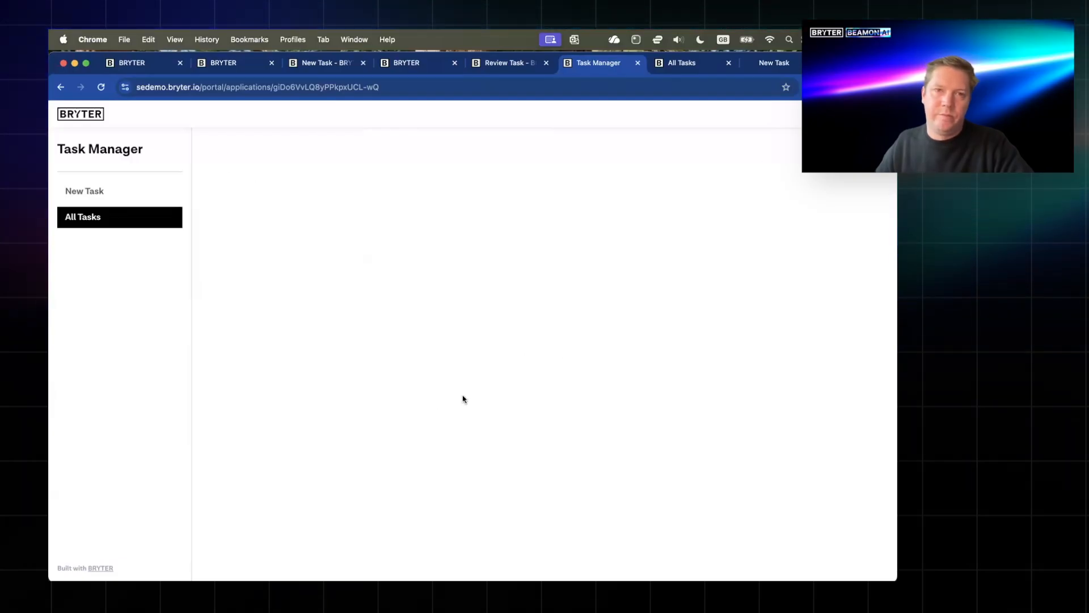
pyautogui.click(478, 366)
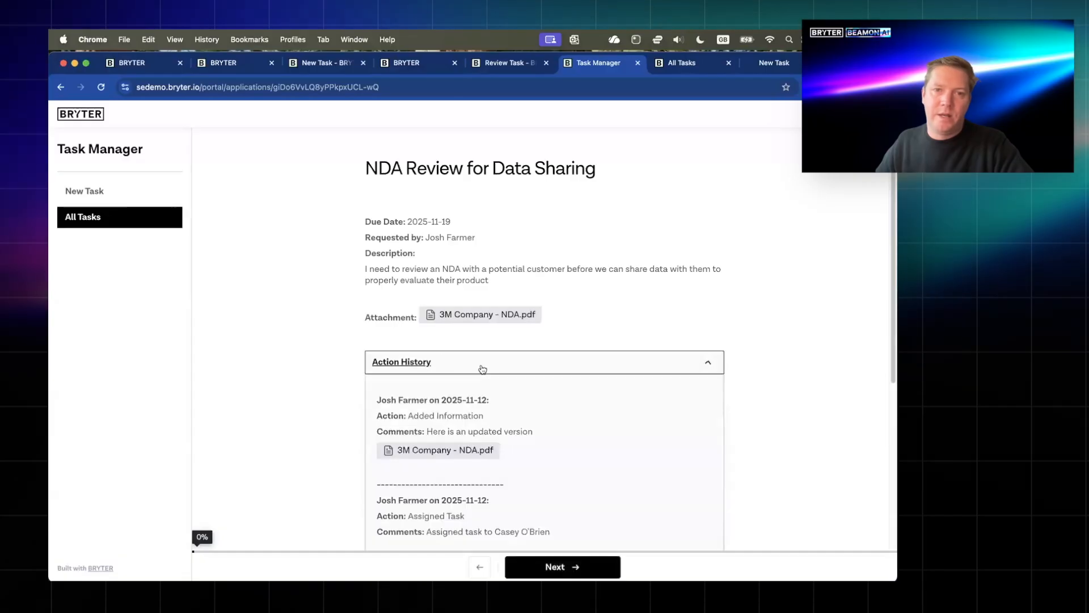
# - Examine the Action History for the added-information entry, its comment and attachment, and the earlier entries, then collapse it
pyautogui.scroll(-3, 486, 370)
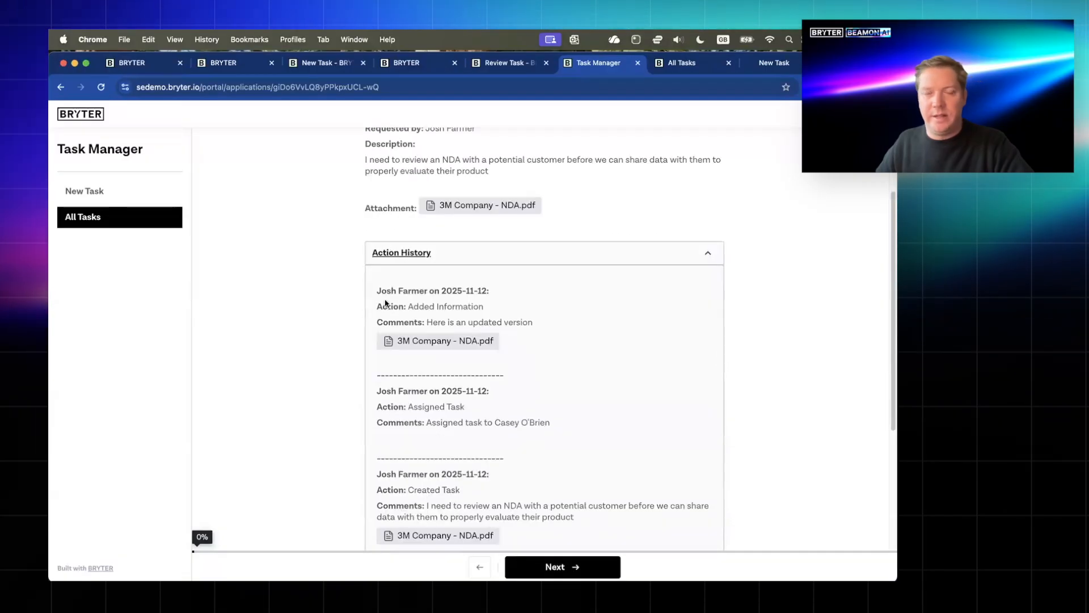
pyautogui.moveTo(384, 291); pyautogui.dragTo(441, 291)
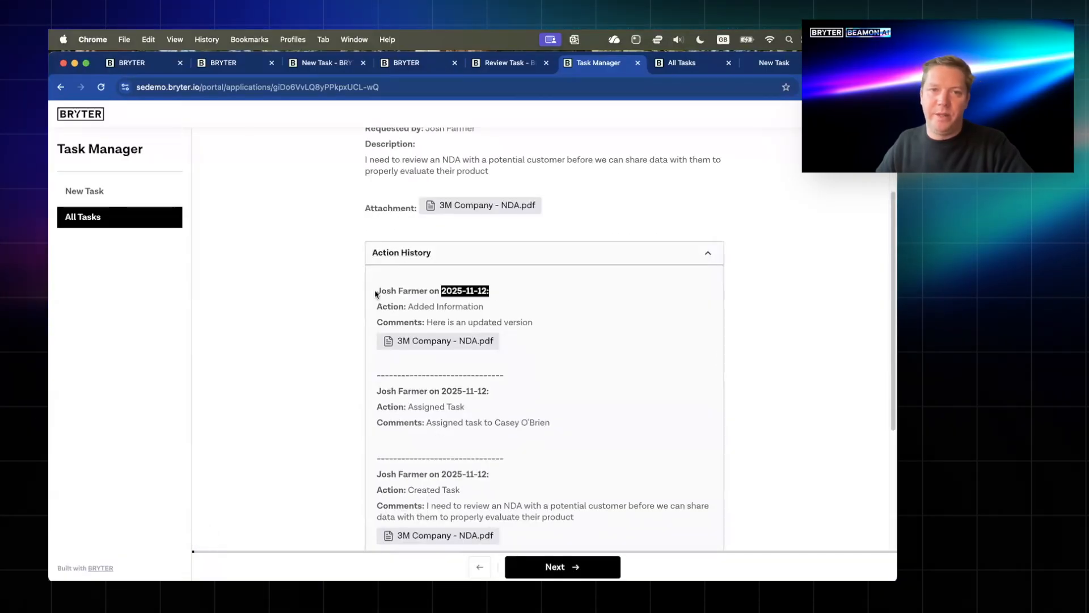
pyautogui.scroll(-1, 460, 318)
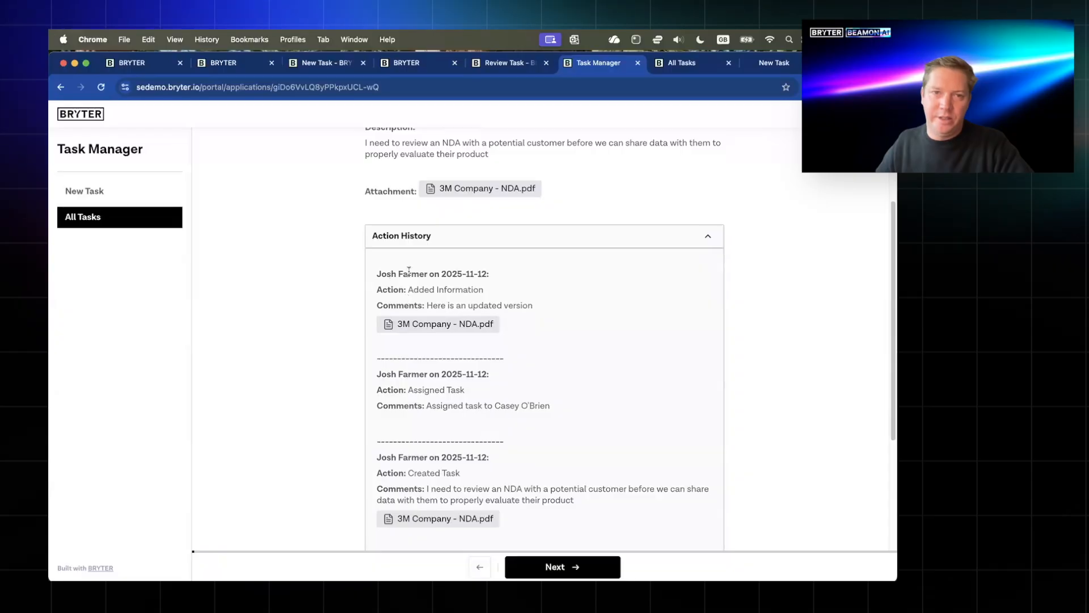
pyautogui.scroll(-2, 499, 292)
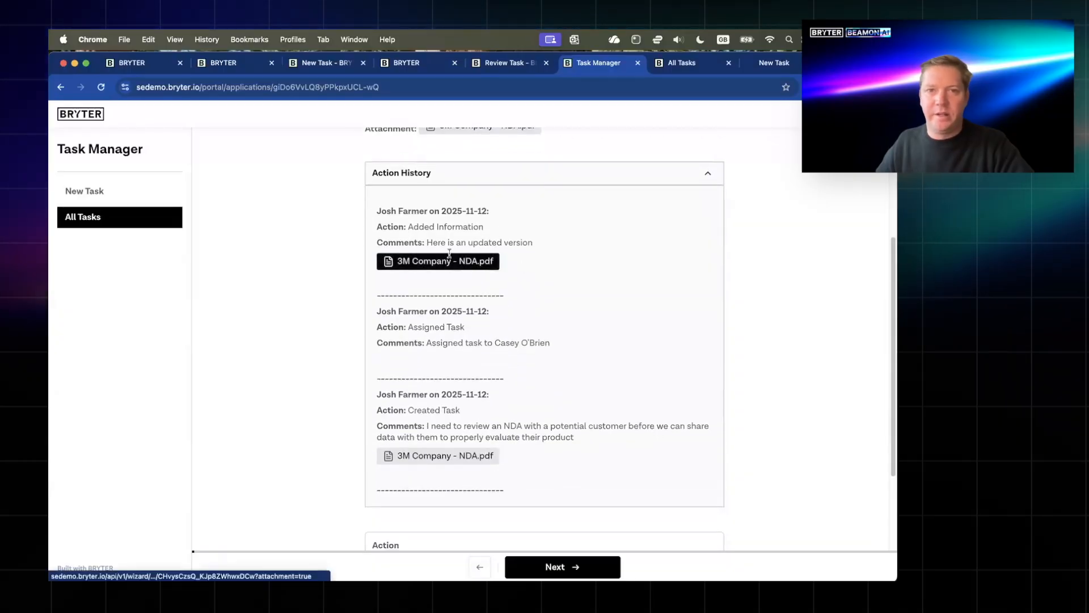
pyautogui.scroll(-2, 445, 428)
pyautogui.scroll(4, 454, 409)
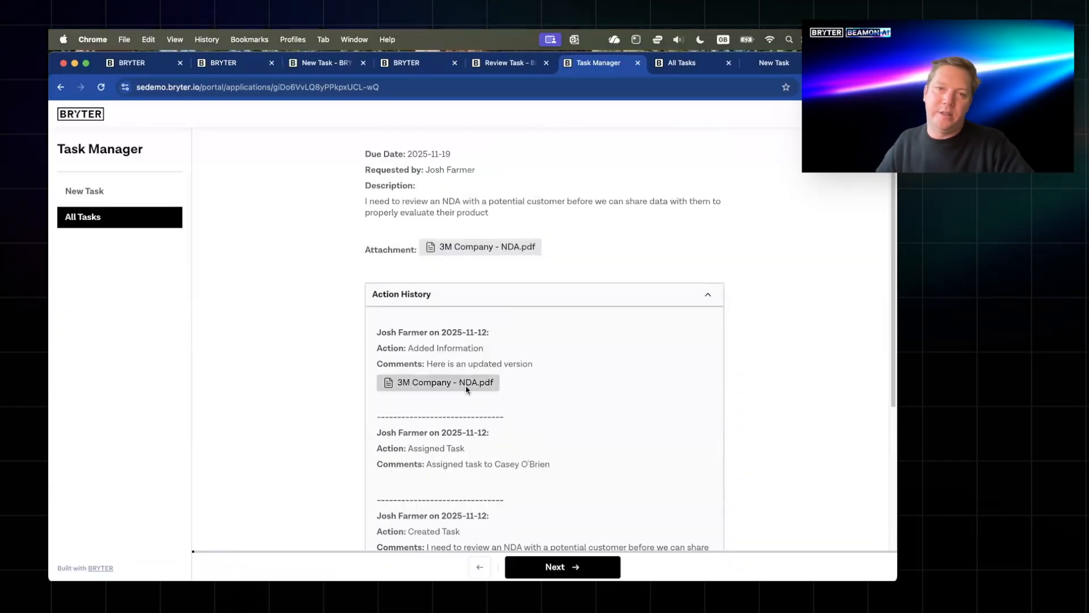
pyautogui.scroll(-2, 462, 442)
pyautogui.scroll(2, 437, 397)
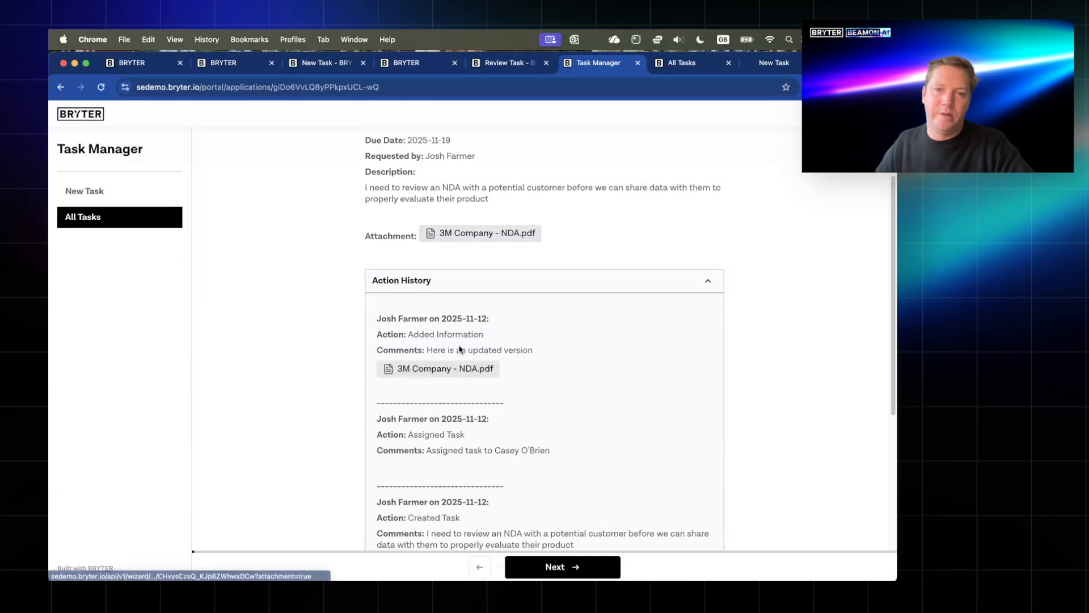
pyautogui.moveTo(517, 350); pyautogui.dragTo(377, 350)
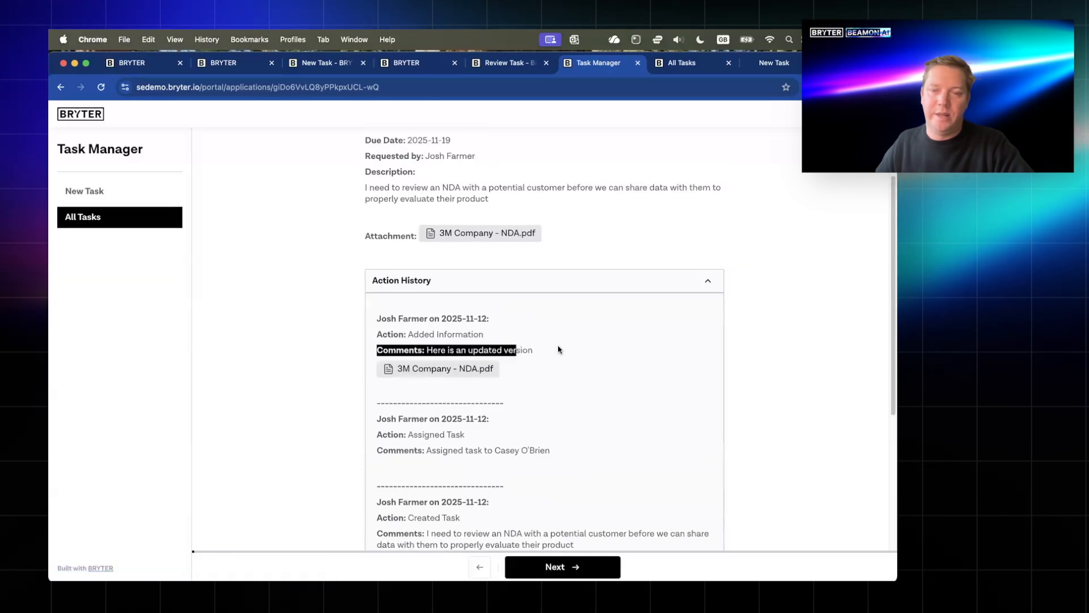
pyautogui.click(549, 281)
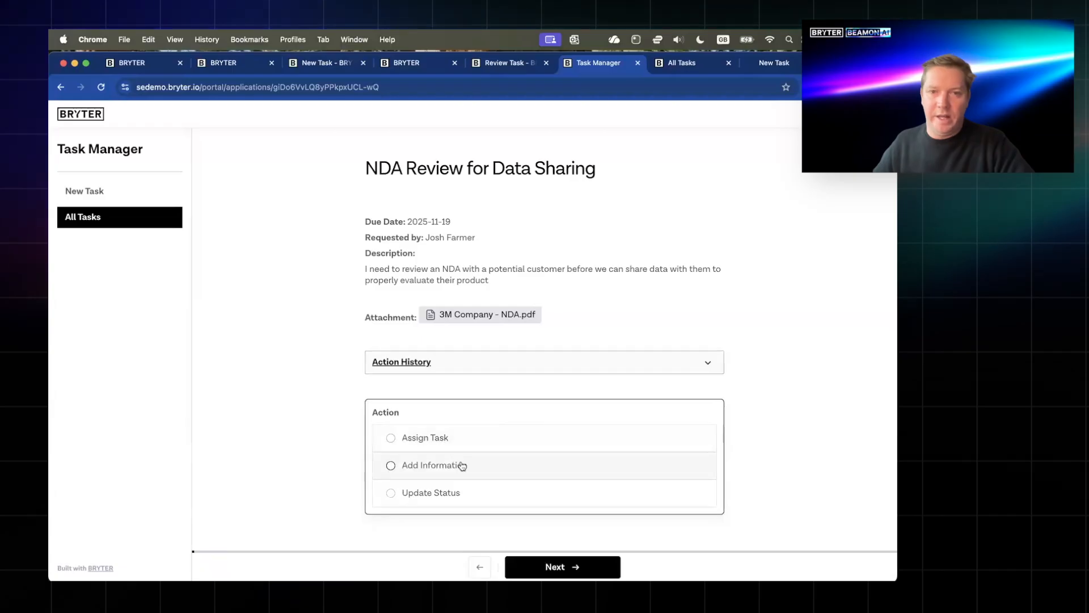
# - Choose the Update Status action for the task and select Completed as its status
pyautogui.click(435, 494)
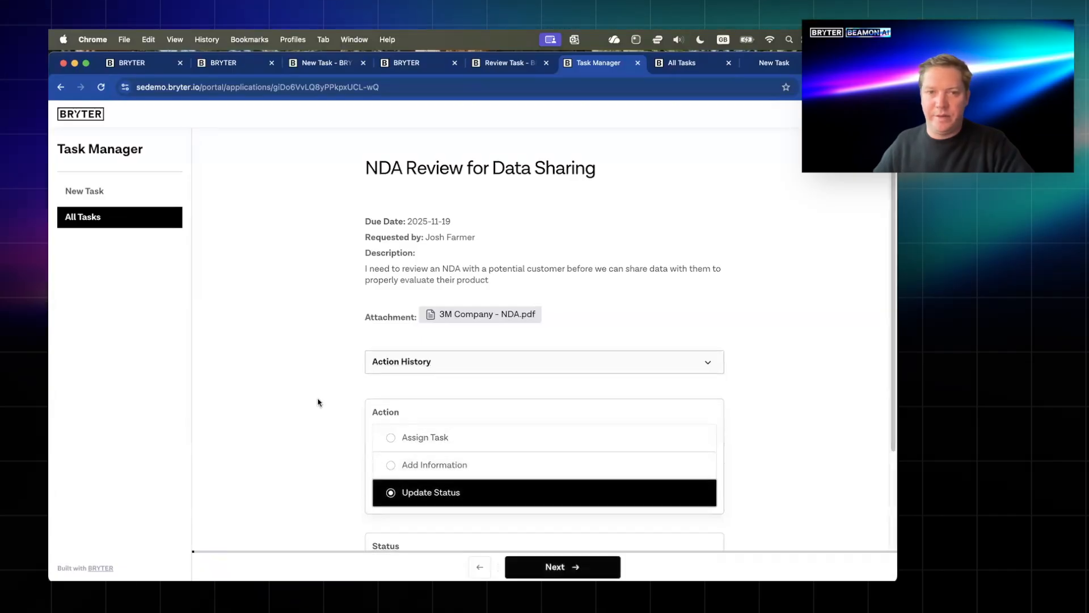
pyautogui.scroll(-3, 455, 453)
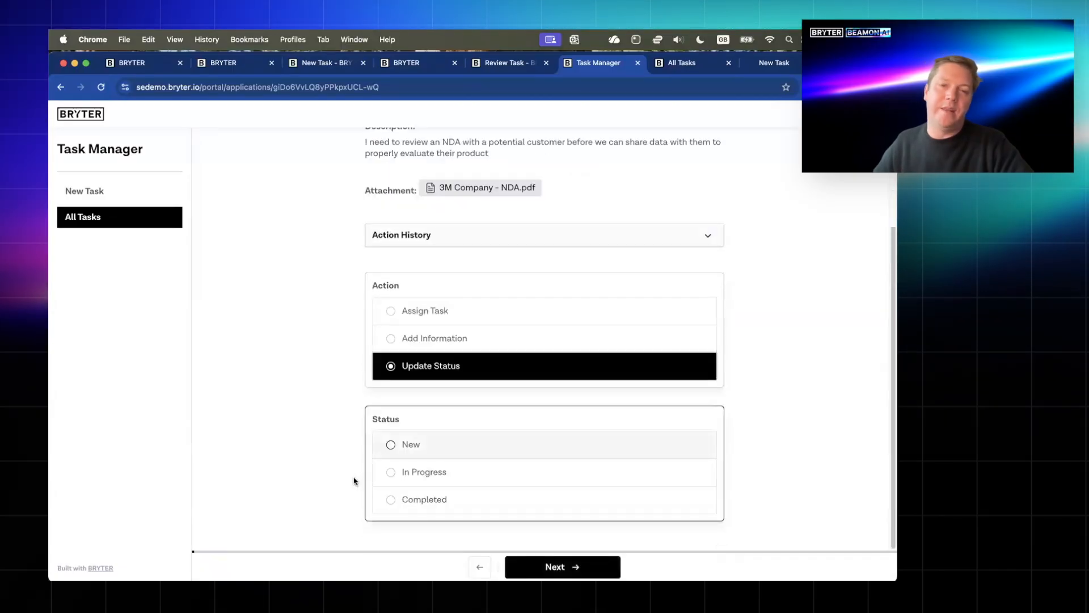
pyautogui.click(431, 502)
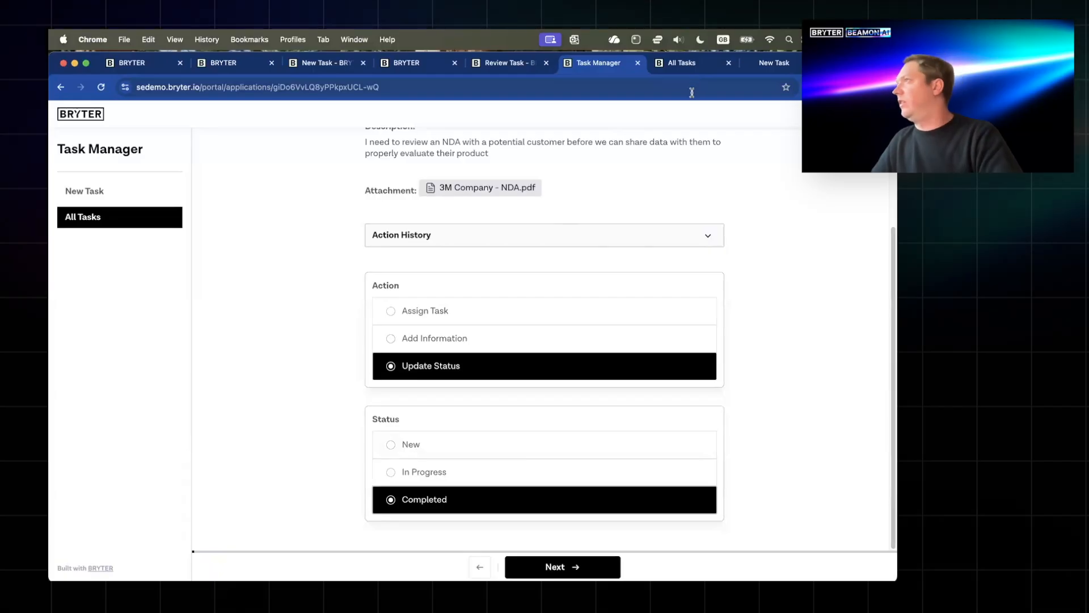
# - Switch to the Review Task editor and examine the Status and Update Task nodes in the Update Status branch
pyautogui.click(511, 68)
pyautogui.click(433, 313)
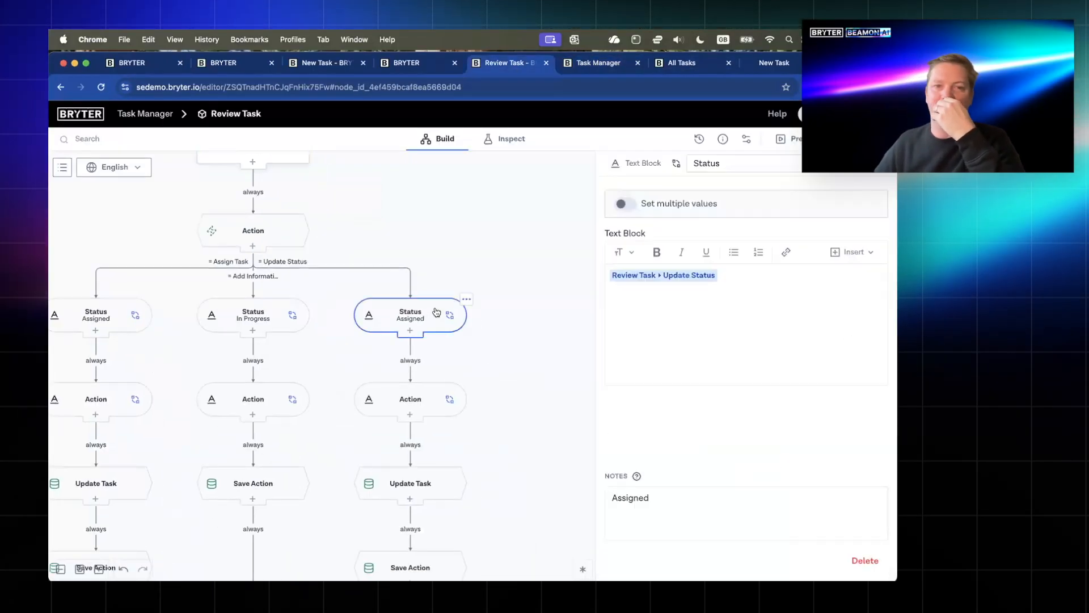
pyautogui.scroll(-4, 445, 333)
pyautogui.scroll(2, 482, 304)
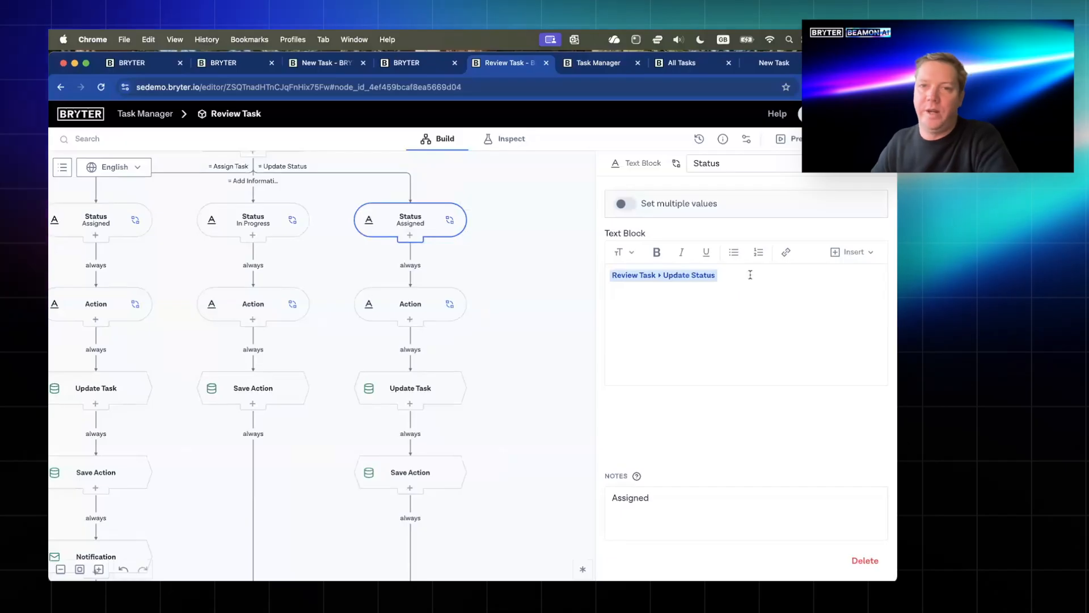
pyautogui.moveTo(472, 287); pyautogui.dragTo(490, 263)
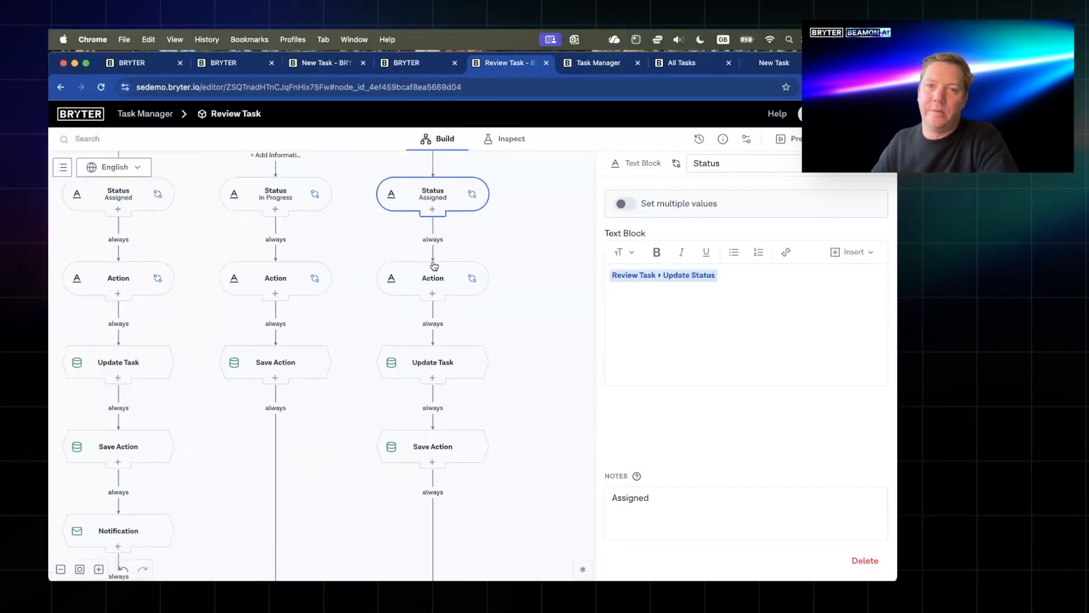
pyautogui.click(444, 361)
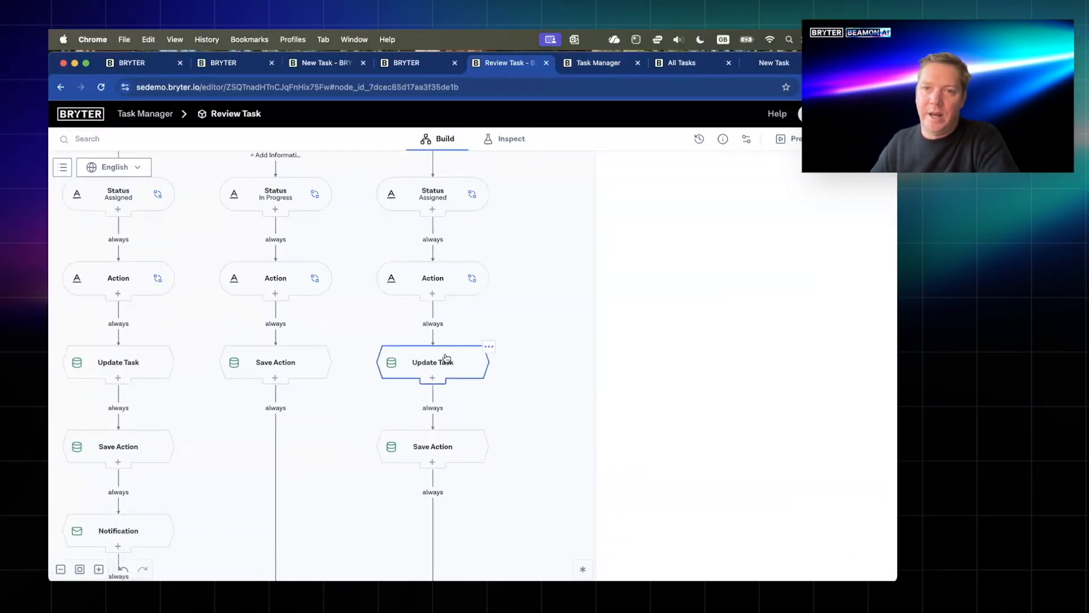
pyautogui.scroll(-6, 657, 381)
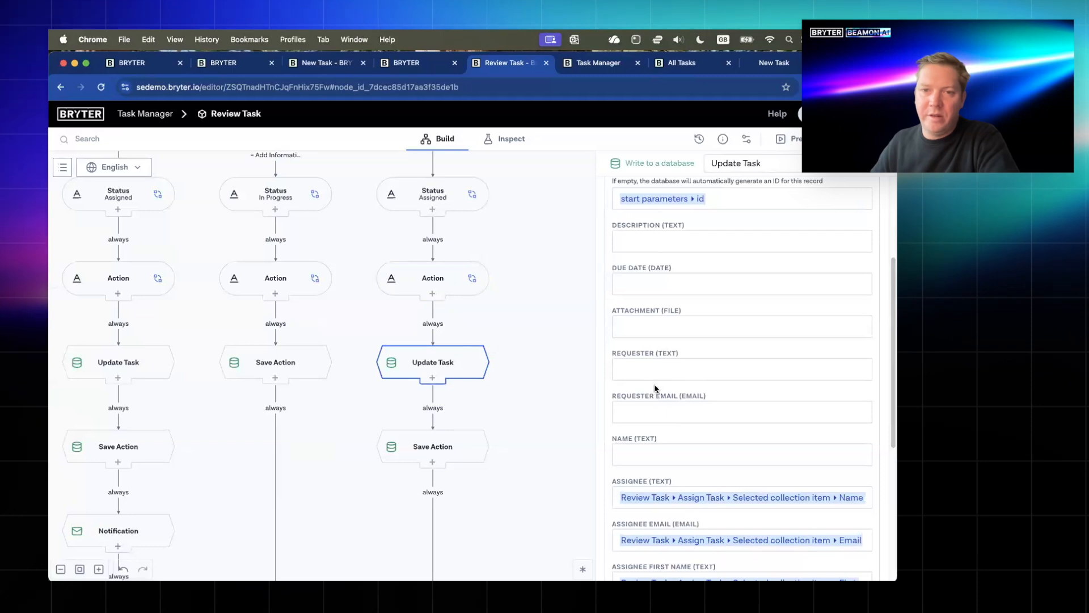
pyautogui.scroll(1, 510, 392)
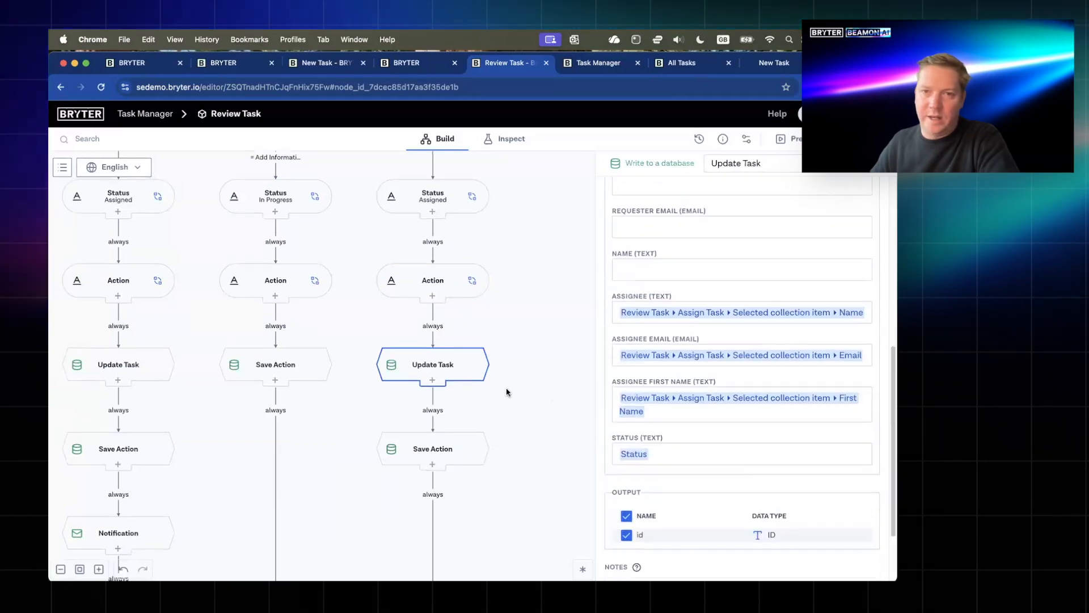
pyautogui.scroll(2, 465, 340)
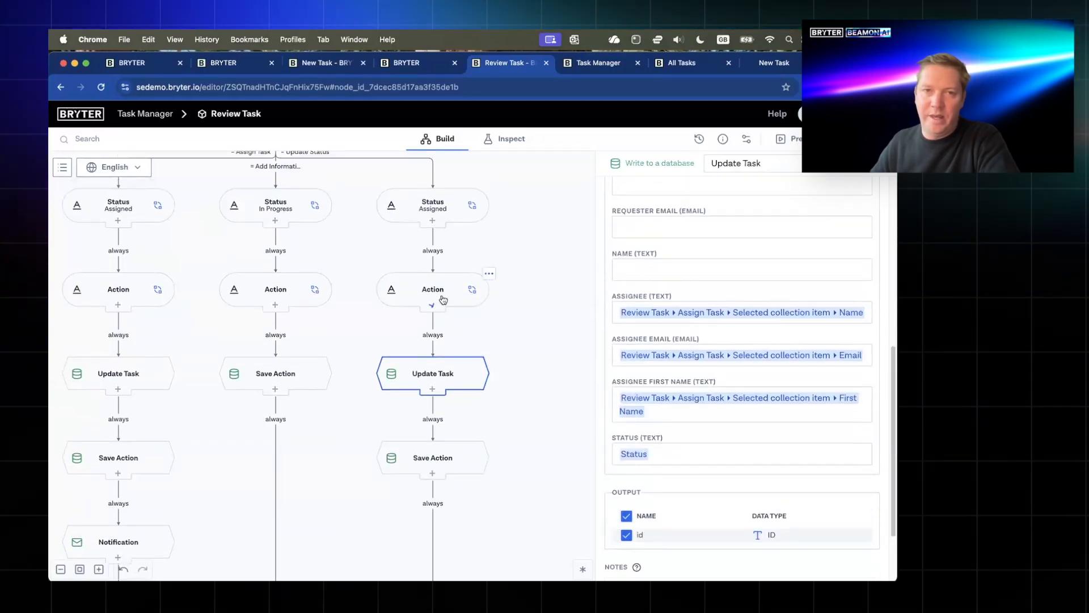
# - Insert a Text Block value named "AI Instructions" between the Action and Update Task nodes of the Update Status branch
pyautogui.click(439, 331)
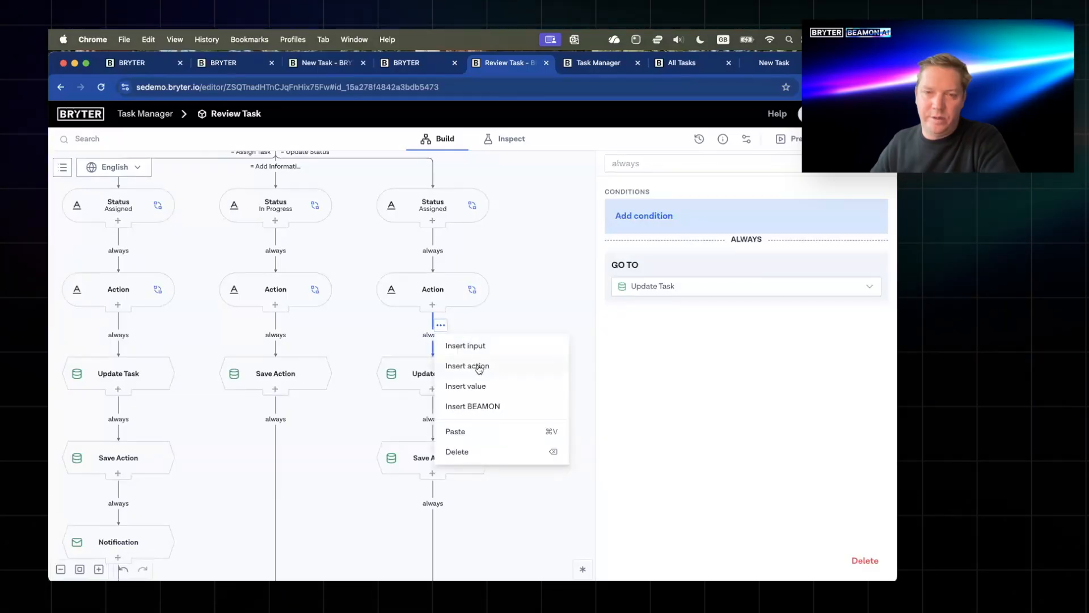
pyautogui.click(466, 386)
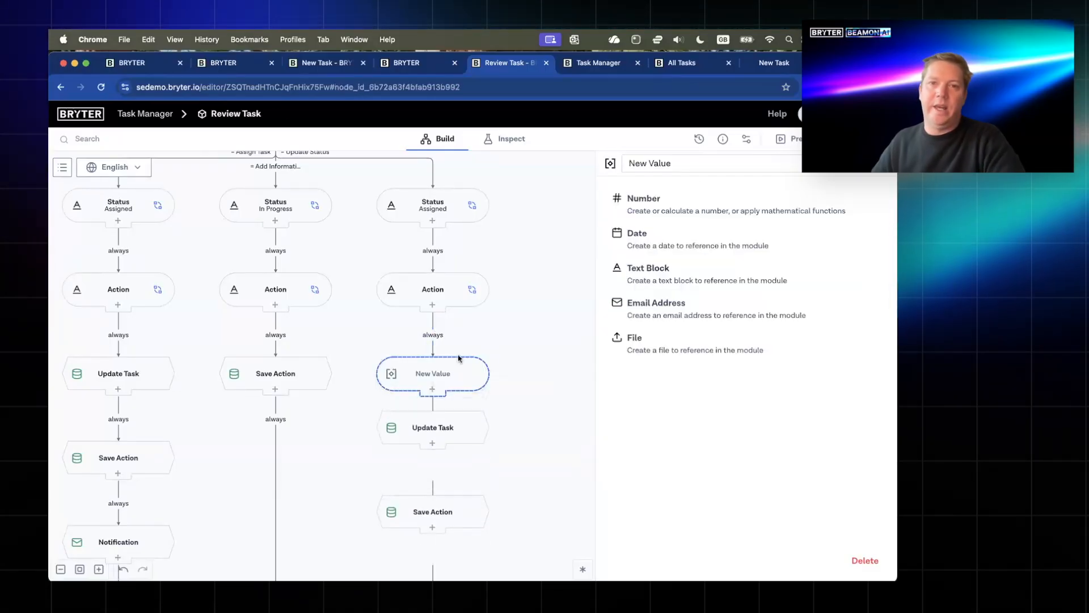
pyautogui.click(710, 160)
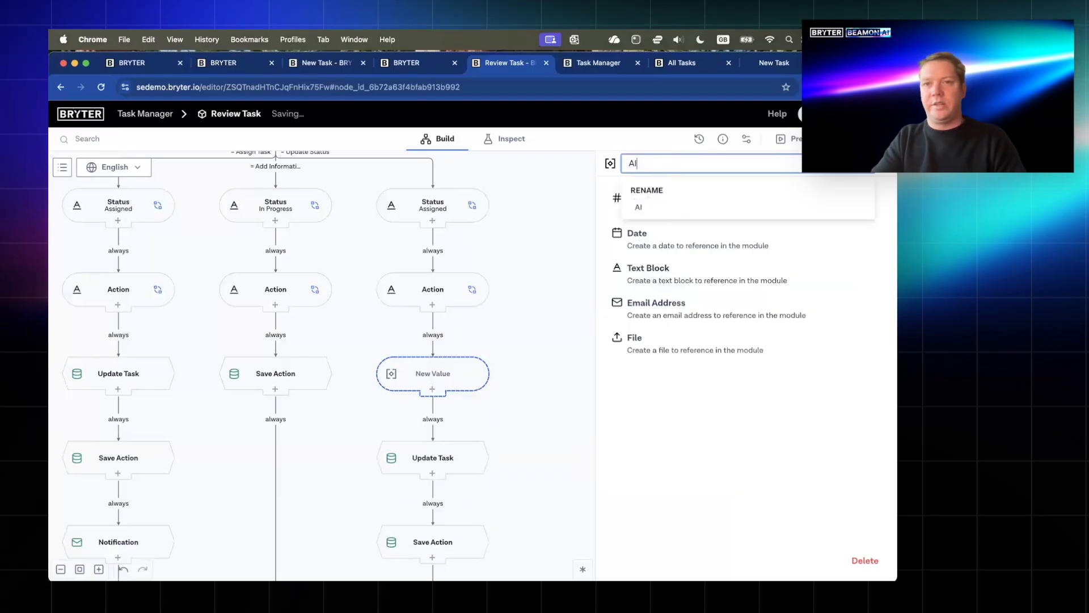
pyautogui.write('AI Instruc')
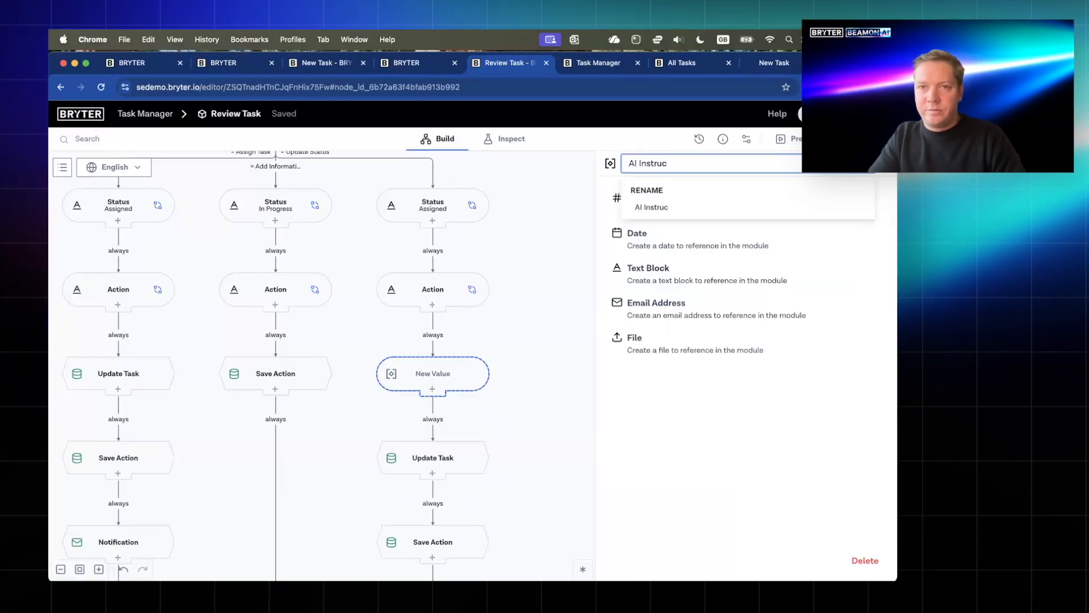
pyautogui.write('itontions')
pyautogui.press('Return')
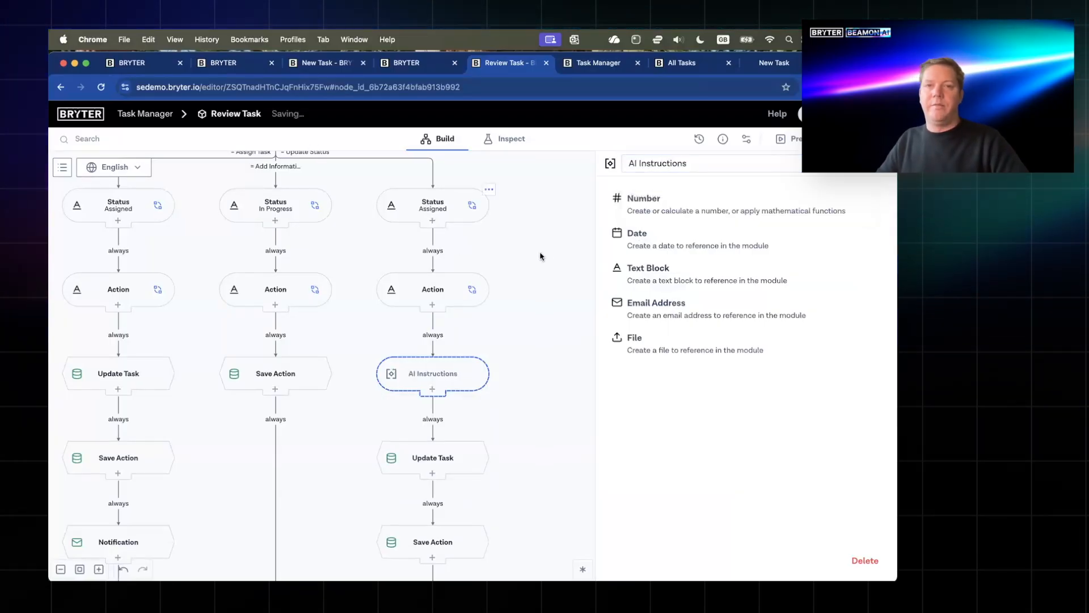
pyautogui.click(655, 277)
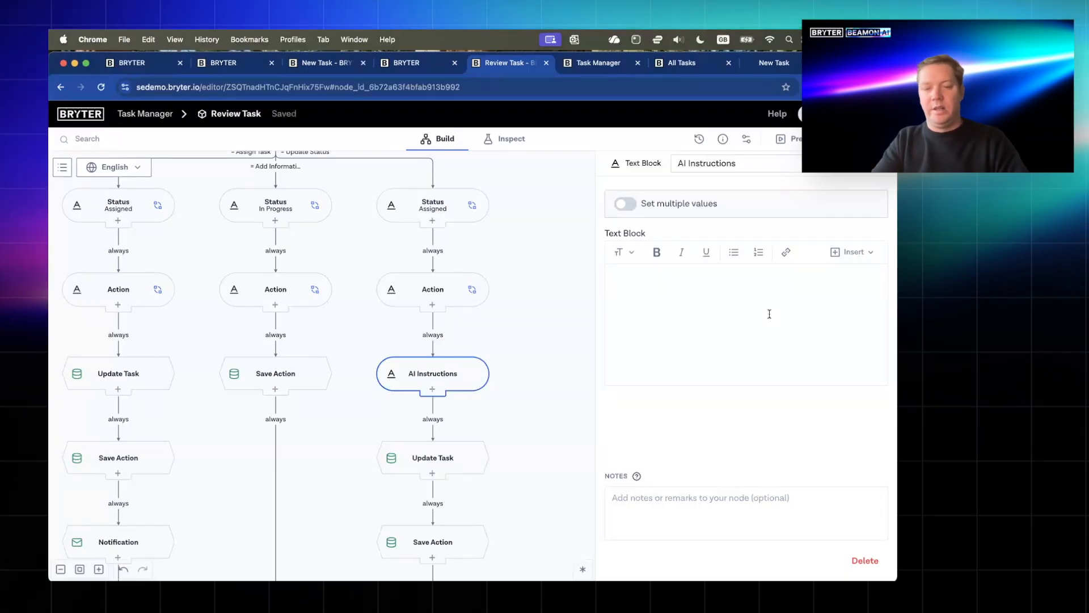
# - Enter "Look at the task information below:" as the opening text of the AI Instructions block
pyautogui.write('Lo')
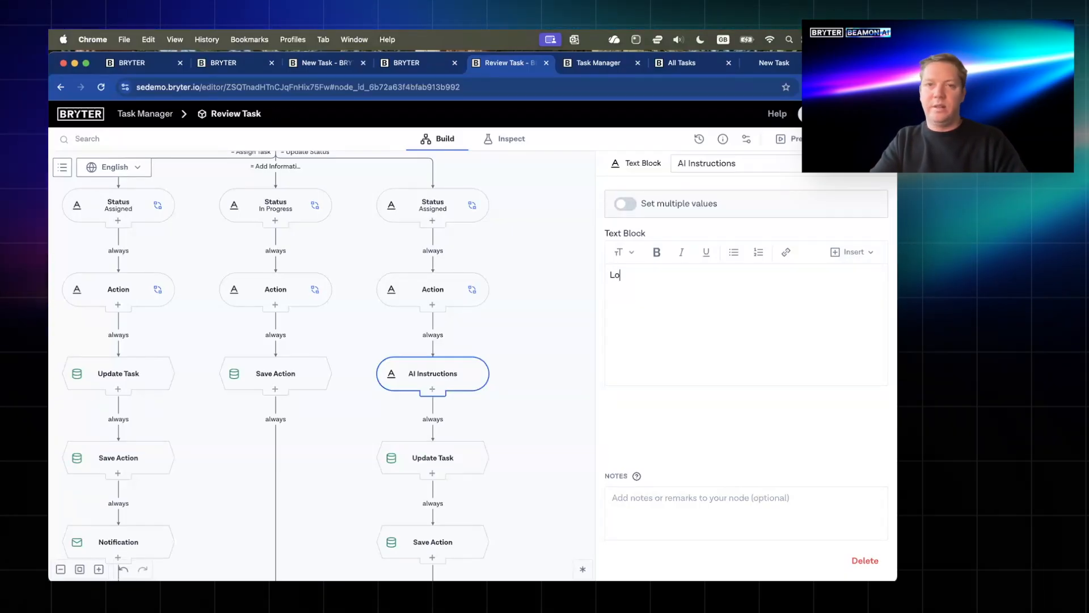
pyautogui.write('ok at the task')
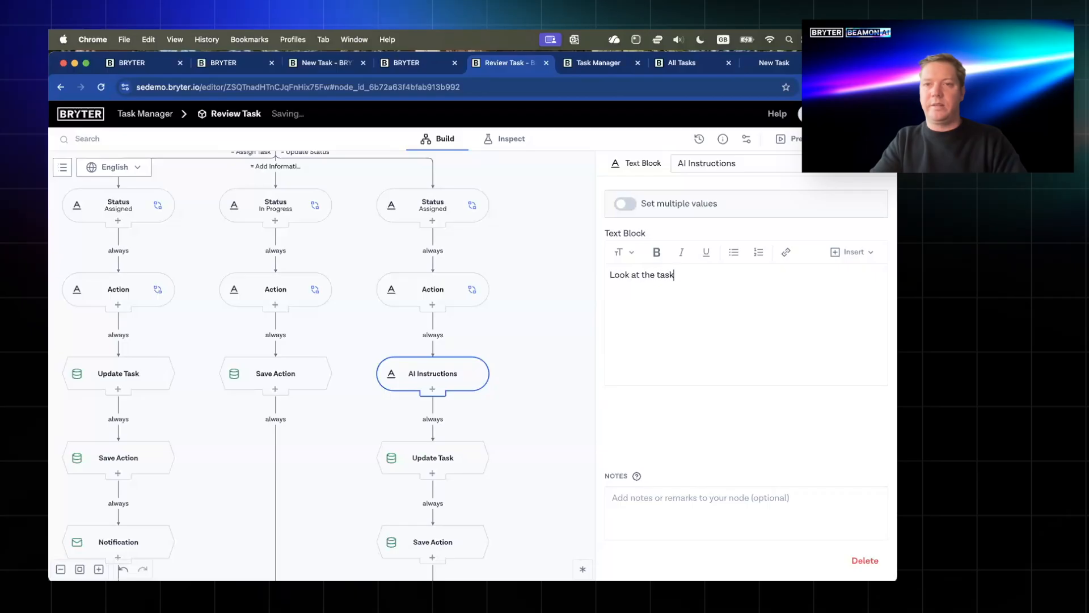
pyautogui.write(' information below:')
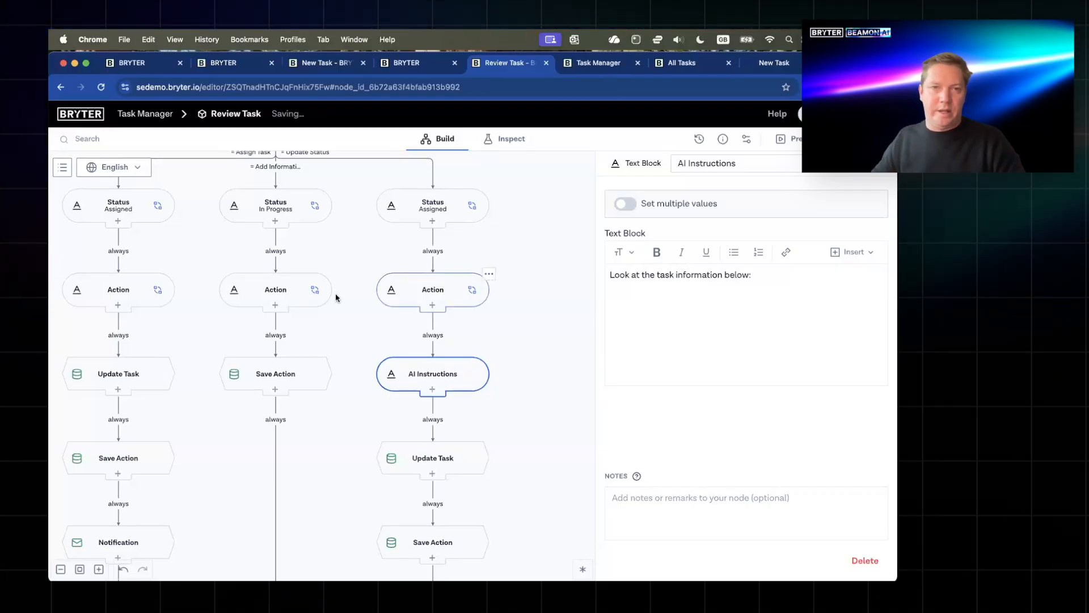
# - Copy the Due Date, Requested by and Description lines with their references from the Review Task content into the AI Instructions text
pyautogui.scroll(10, 311, 447)
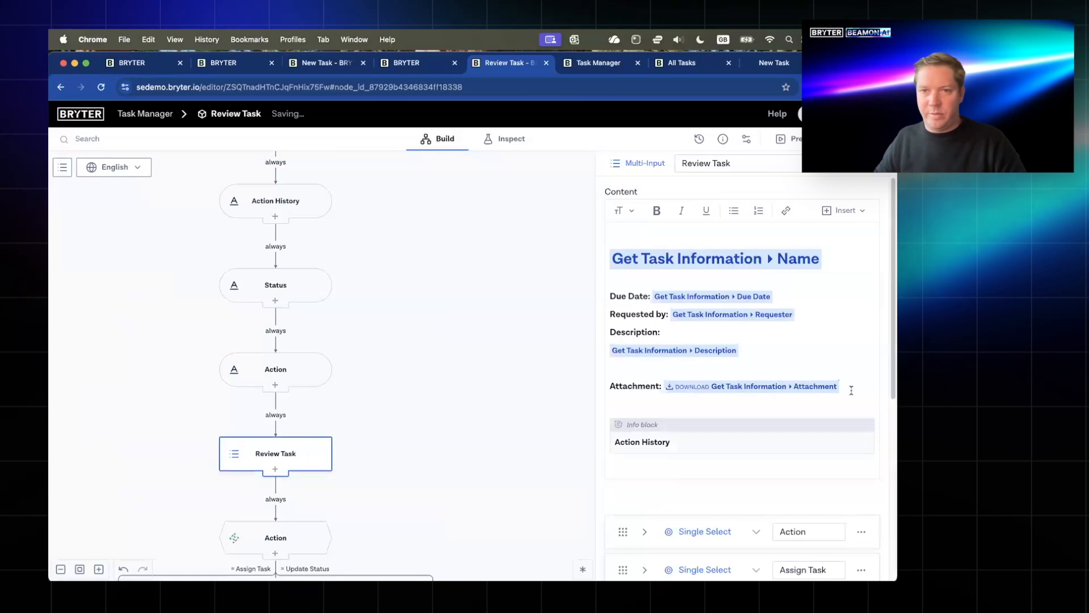
pyautogui.moveTo(611, 299); pyautogui.dragTo(609, 295)
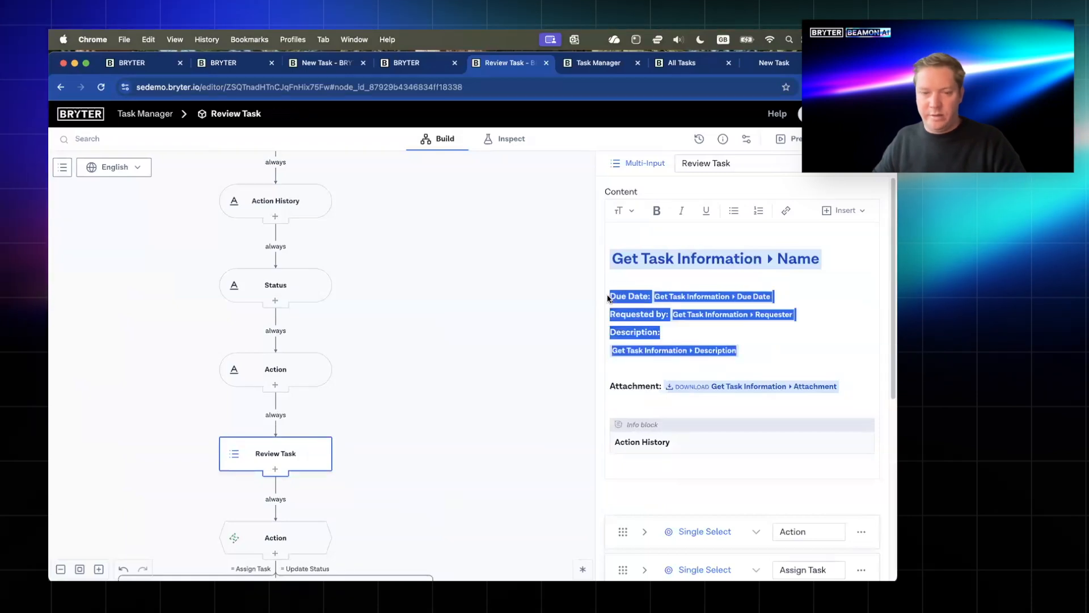
pyautogui.scroll(-5, 737, 340)
pyautogui.scroll(-6, 417, 405)
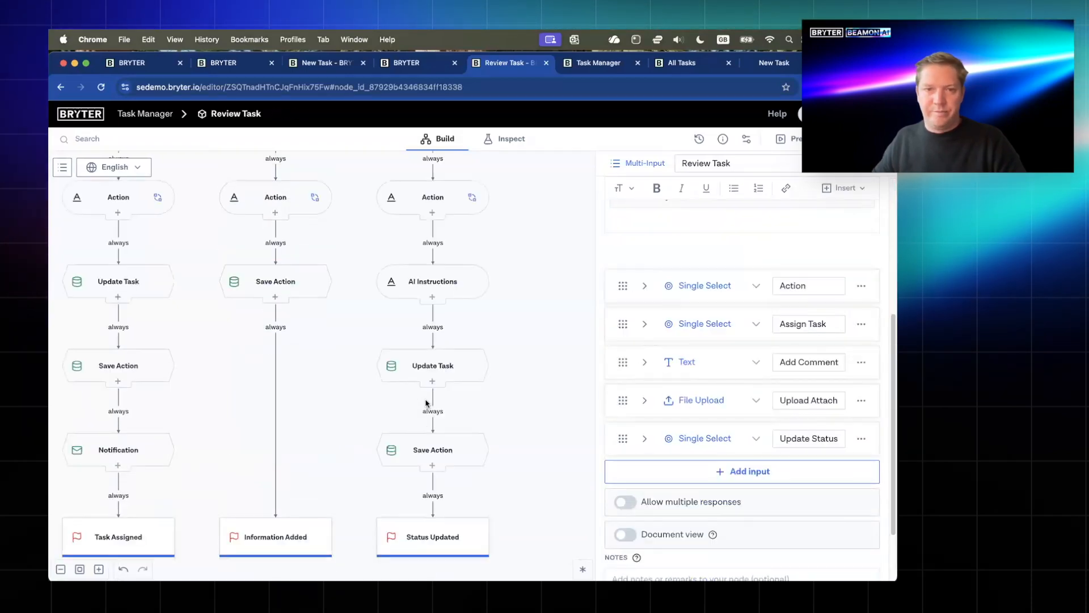
pyautogui.click(457, 276)
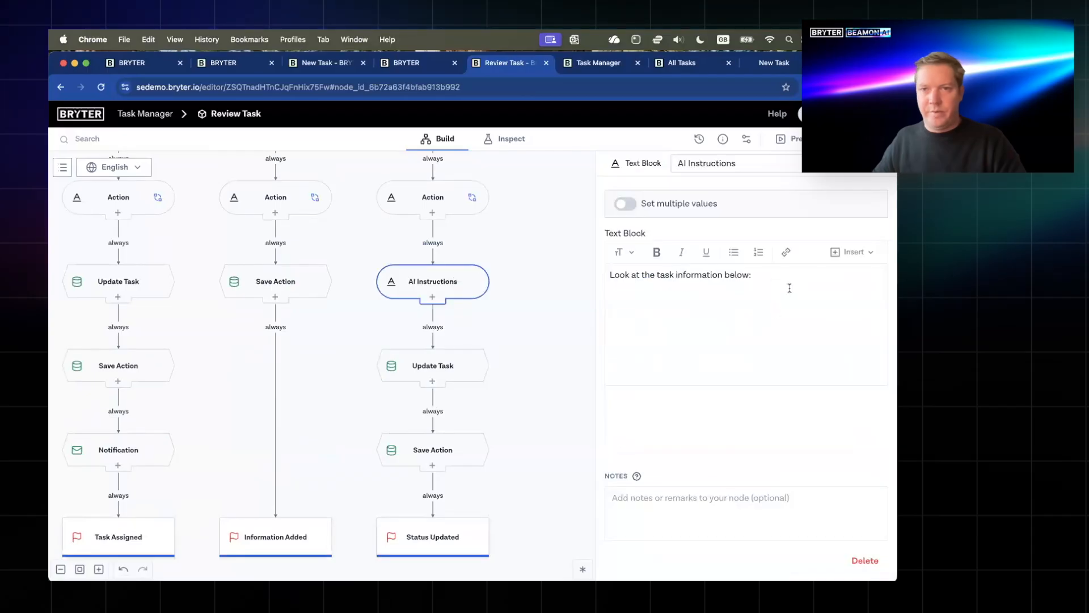
pyautogui.write('Due Date: Get Task Information › Due Date Requested by: Get Task Information › Requester Description: Get Task Information › Description')
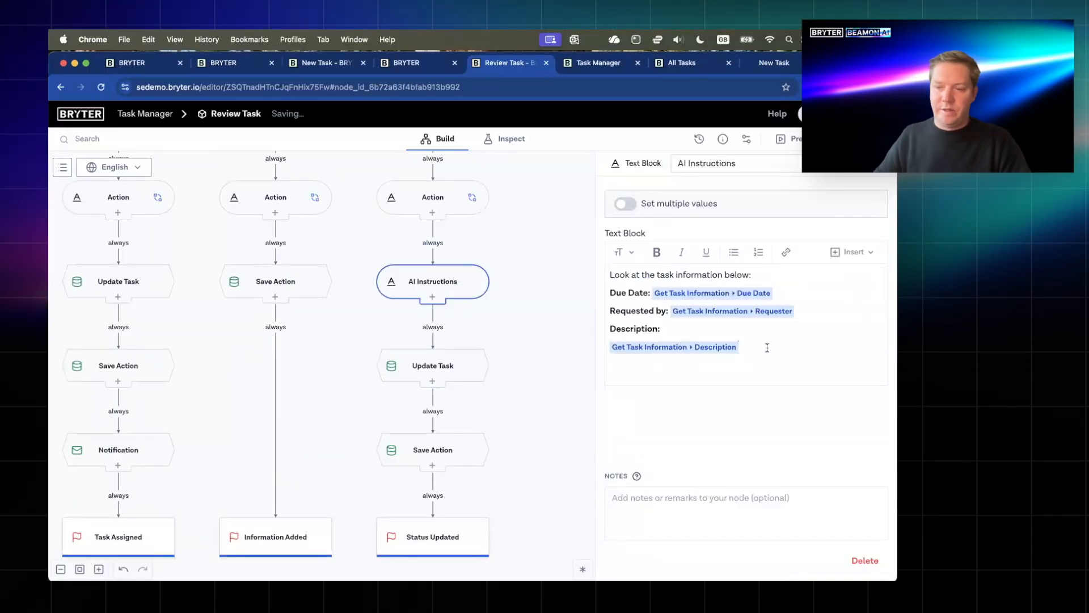
# - Add the line "Now look at the action history:" to the AI Instructions text, followed by a reference to Action History
pyautogui.write('Now lo')
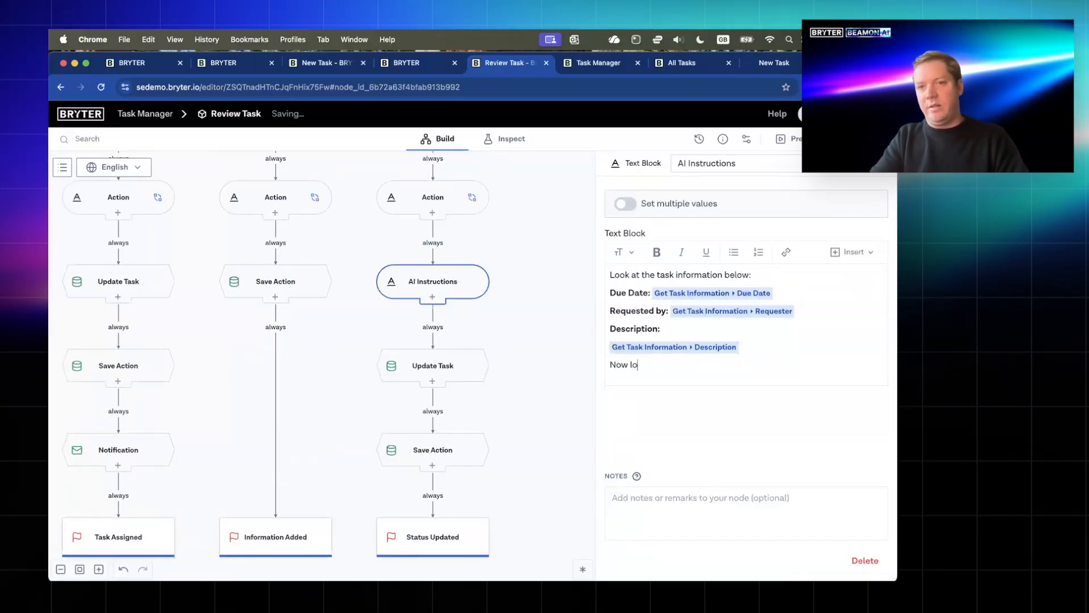
pyautogui.write('ok at the action his')
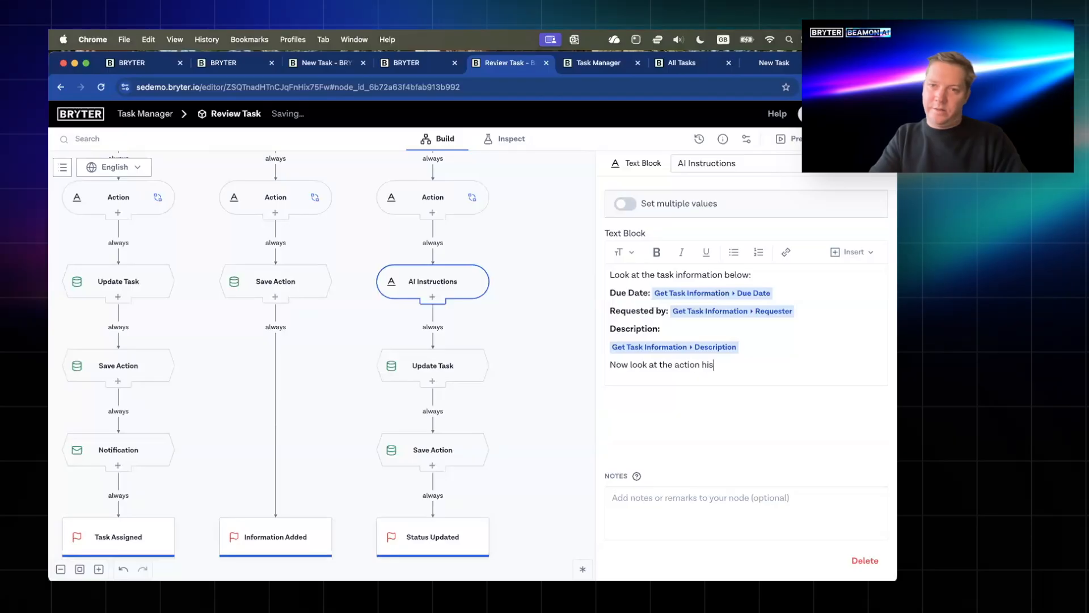
pyautogui.write('tory:')
pyautogui.press('Return')
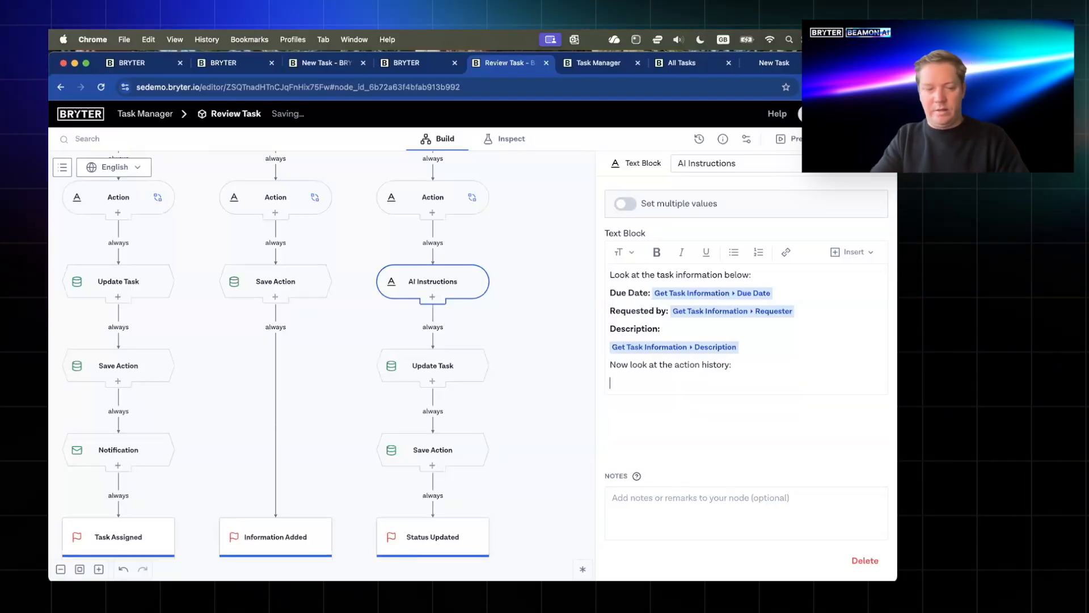
pyautogui.write('@action')
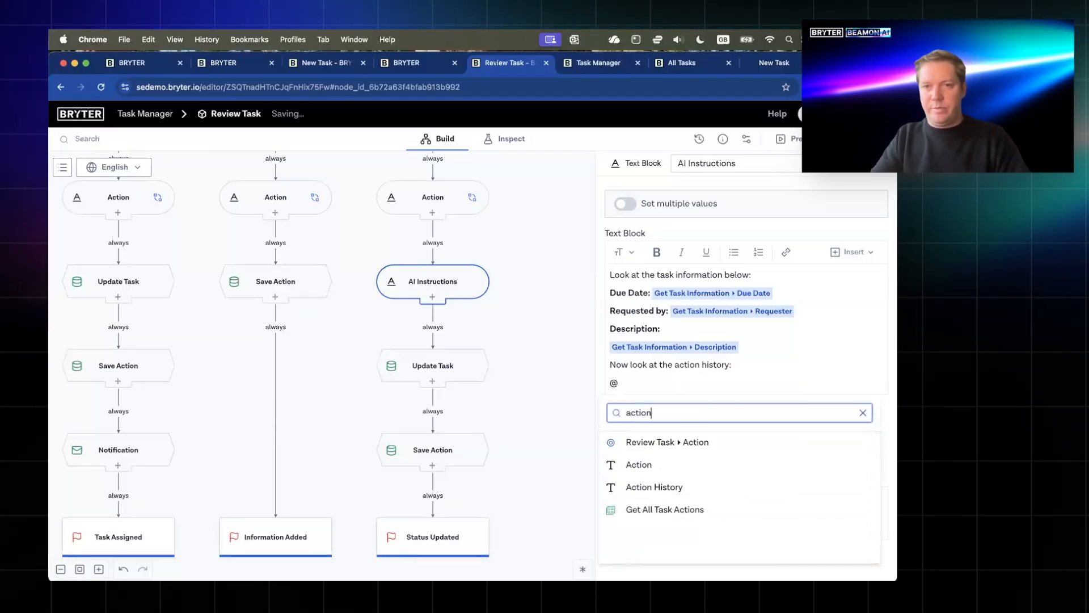
pyautogui.click(675, 487)
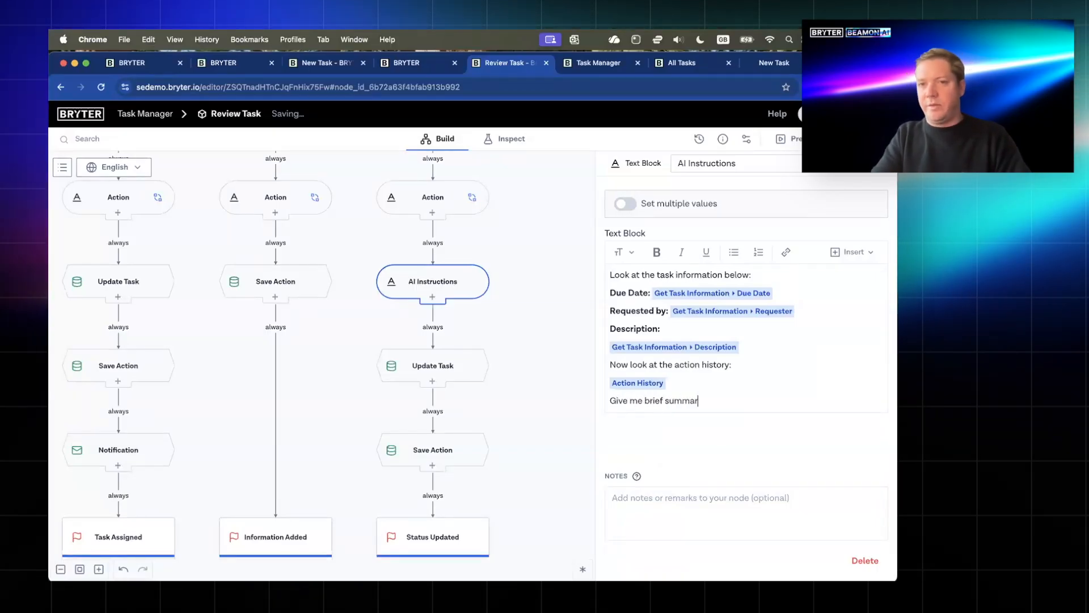
# - Add the closing request "Give me brief summary of what has happened on this task for completion notes. No more than 5 sentences."
pyautogui.write('summary of what h')
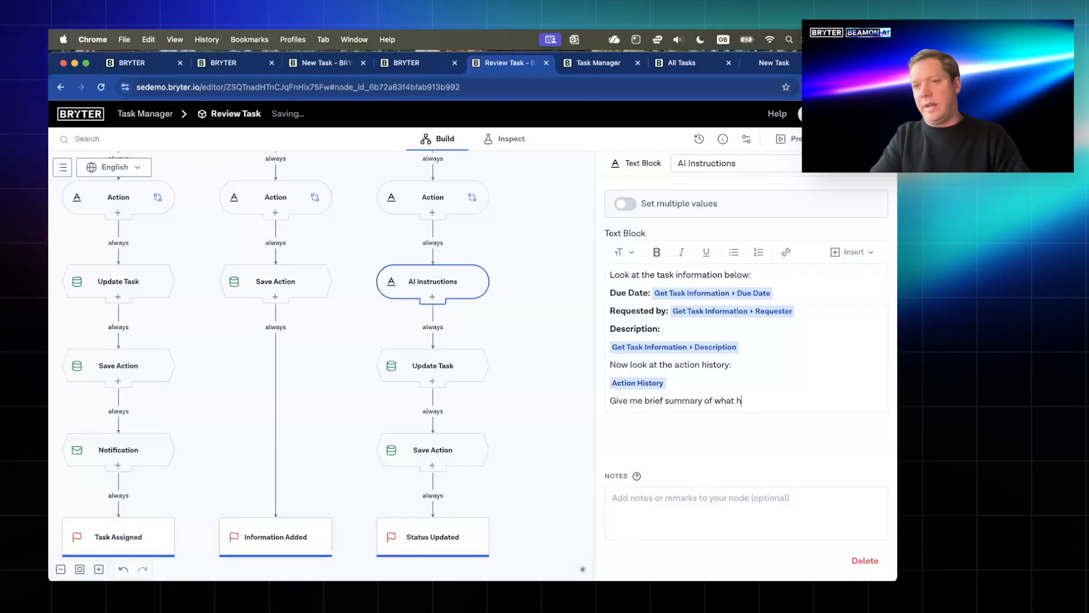
pyautogui.write('as happned')
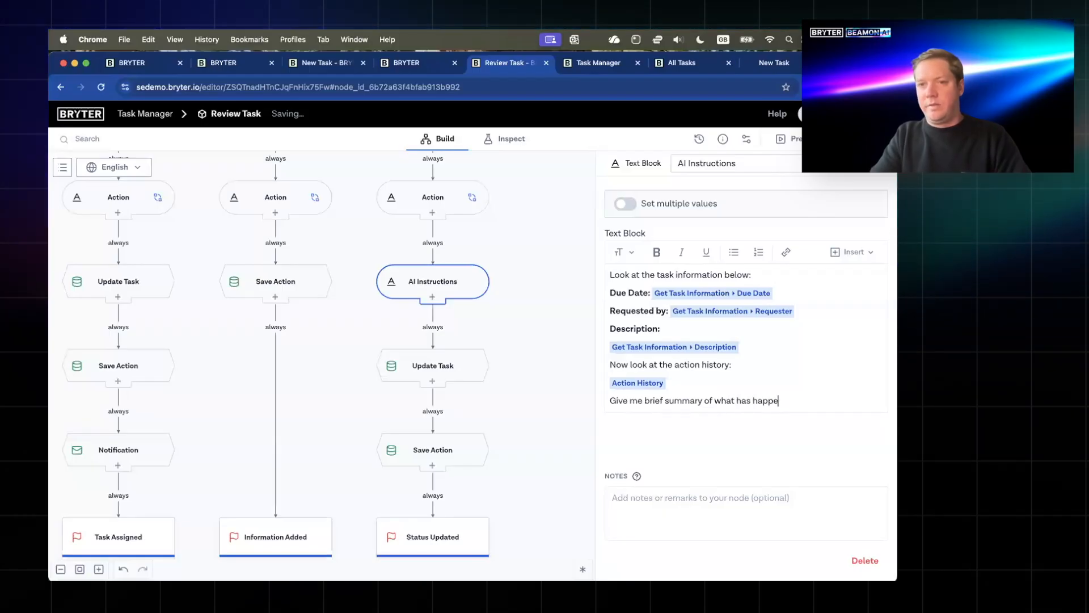
pyautogui.write(' on this task ')
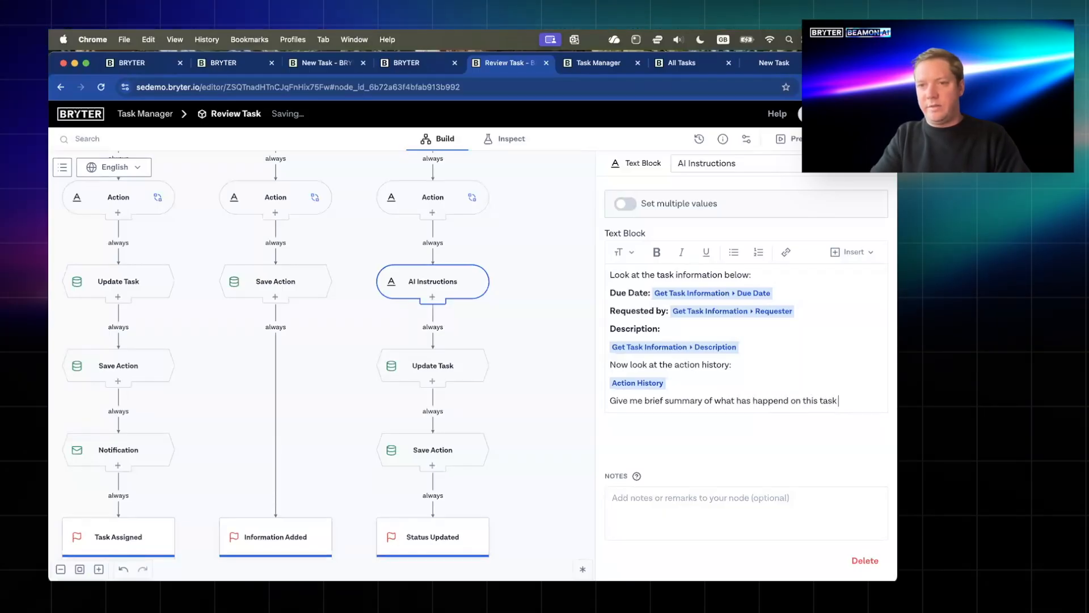
pyautogui.write('for completion')
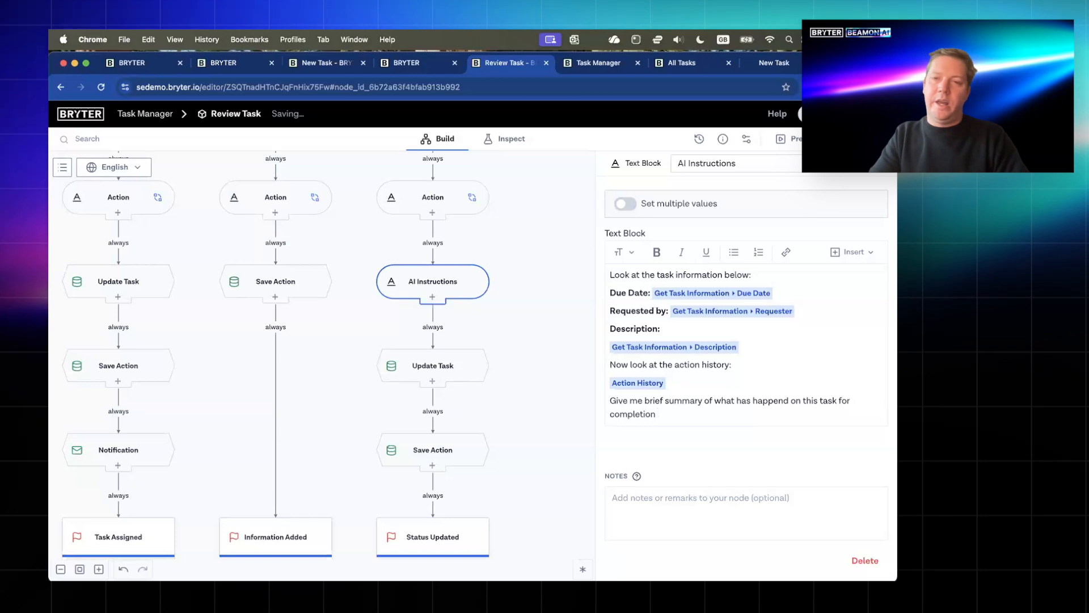
pyautogui.write(' notes.')
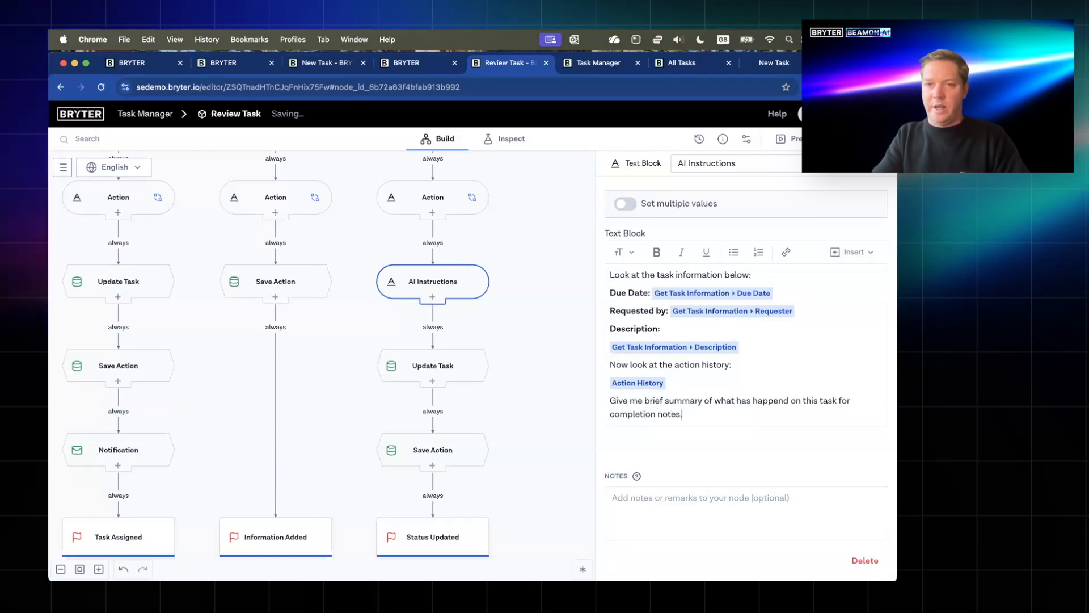
pyautogui.write(' Only')
pyautogui.press('BackSpace')
pyautogui.press('BackSpace')
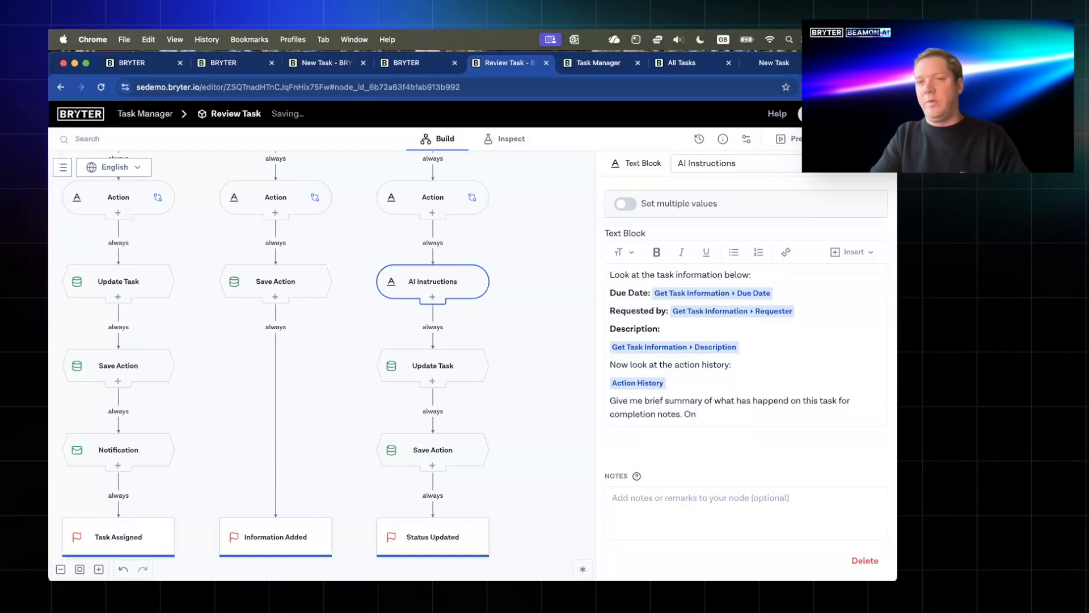
pyautogui.write('o more than 5 sentences.')
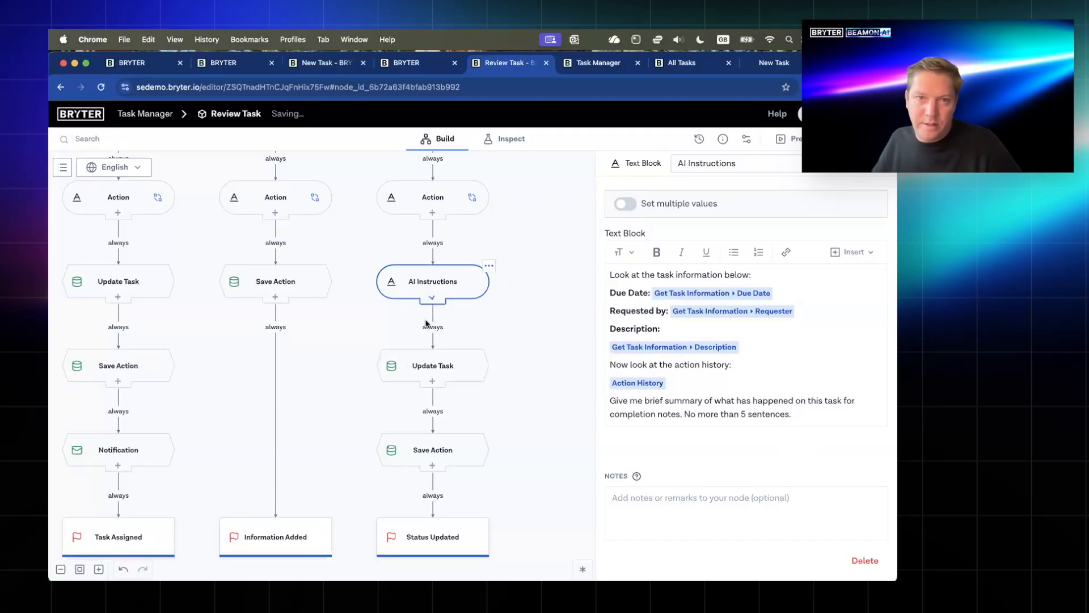
# - Insert an "AI general prompt with text input" action between the AI Instructions and Update Task nodes
pyautogui.click(440, 310)
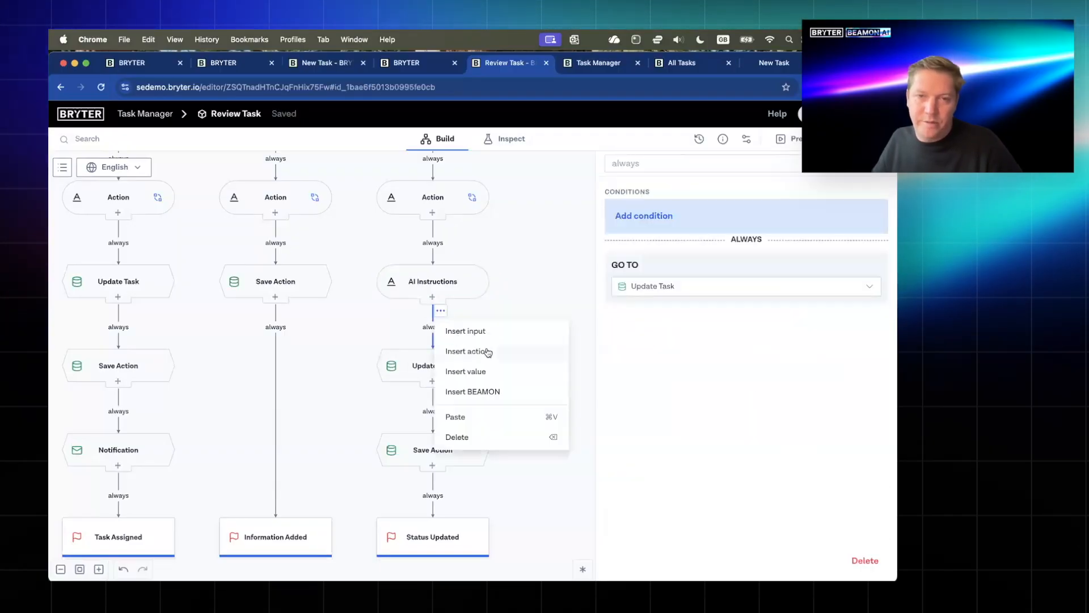
pyautogui.click(488, 352)
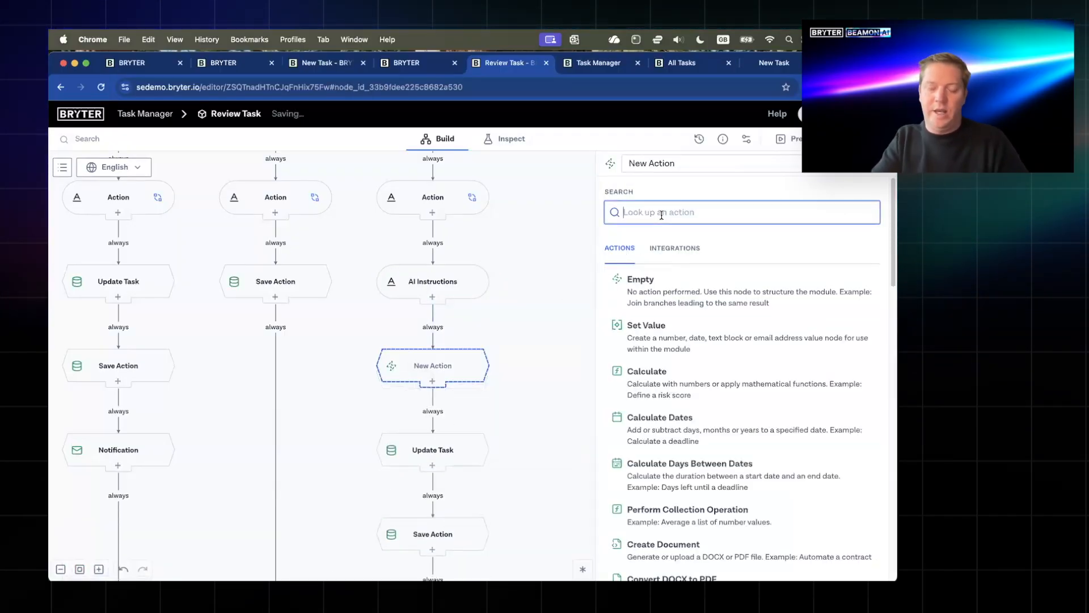
pyautogui.write('gener')
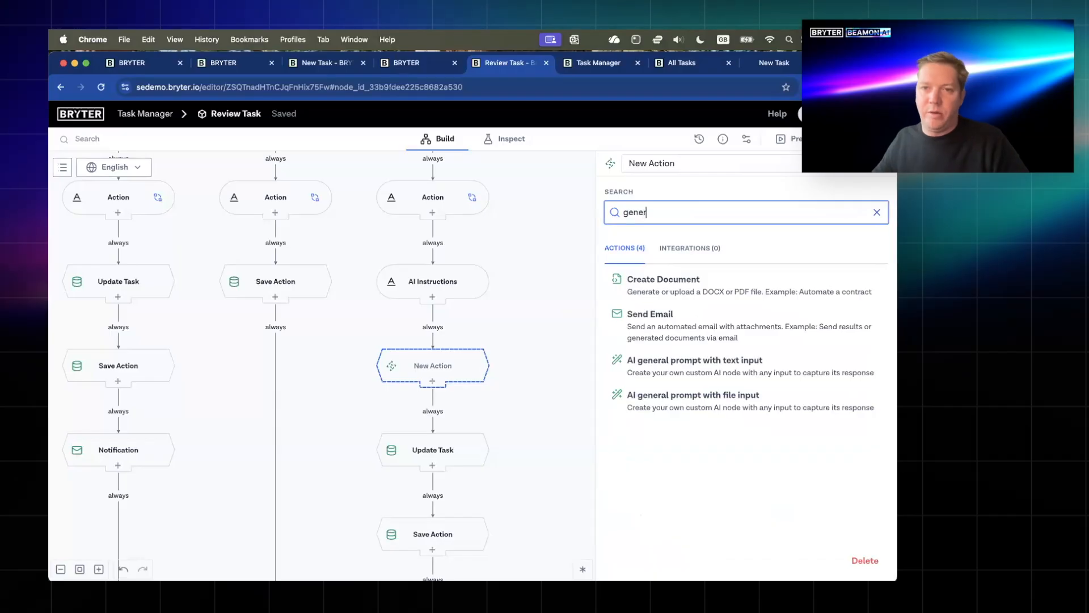
pyautogui.click(717, 374)
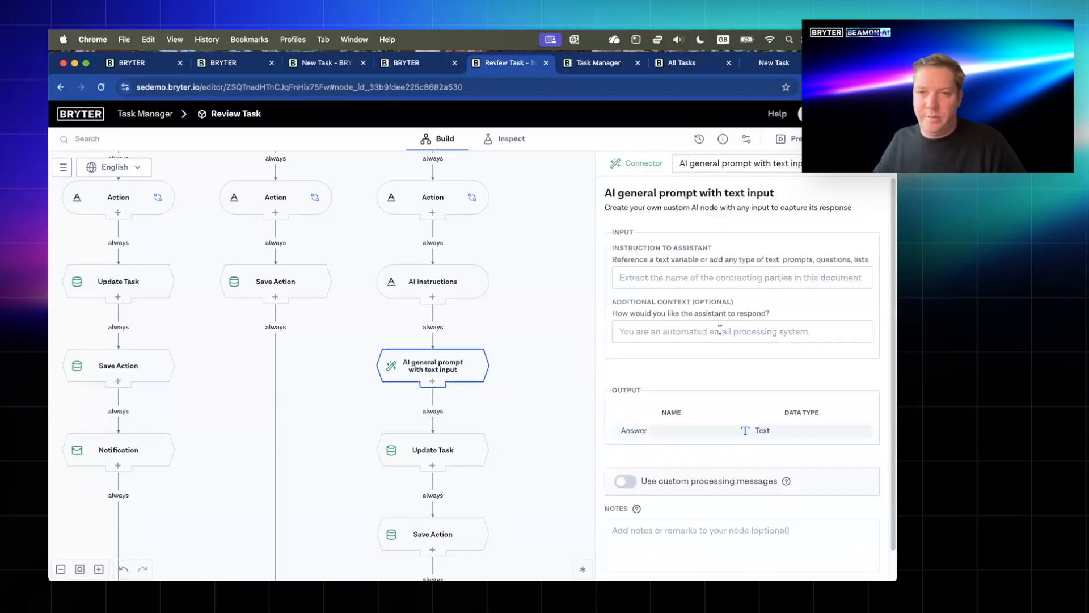
# - Reference AI Instructions as the AI prompt node's instruction to the assistant and rename the node "AI Completion Notes"
pyautogui.click(702, 278)
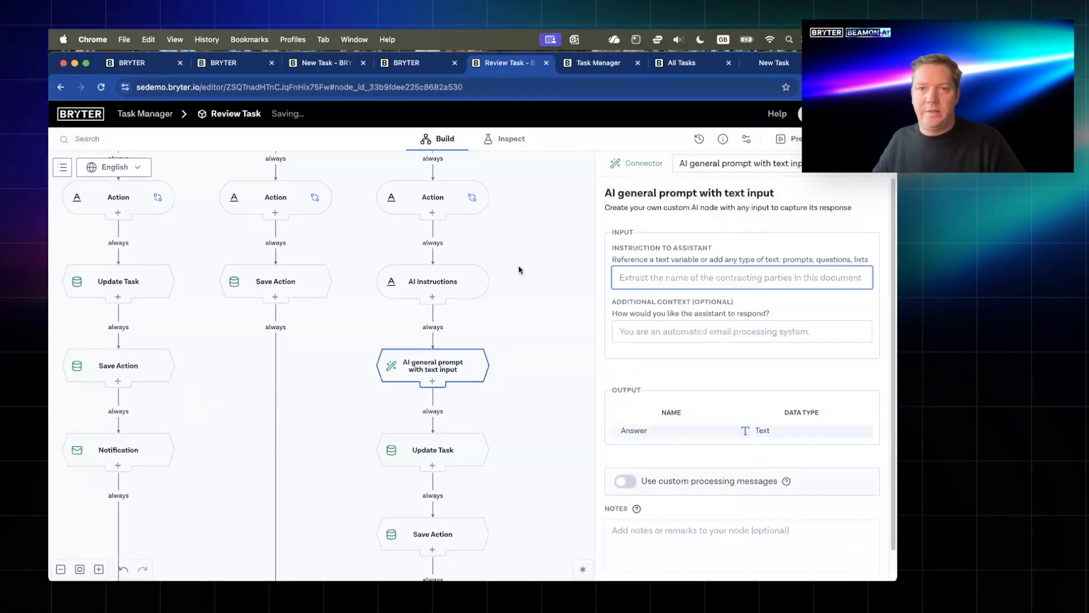
pyautogui.write('@')
pyautogui.click(655, 359)
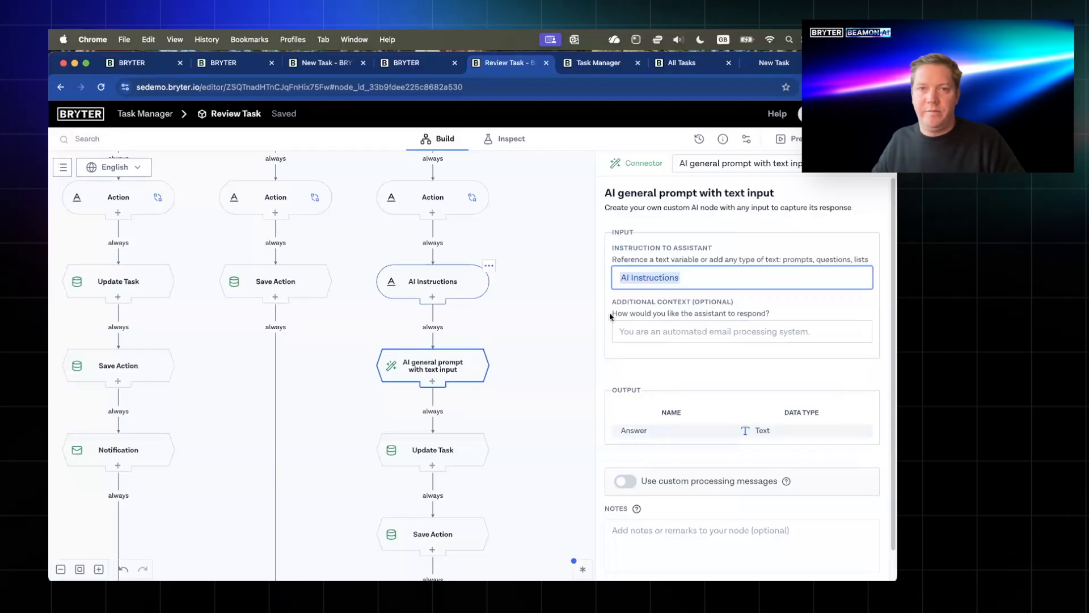
pyautogui.click(738, 164)
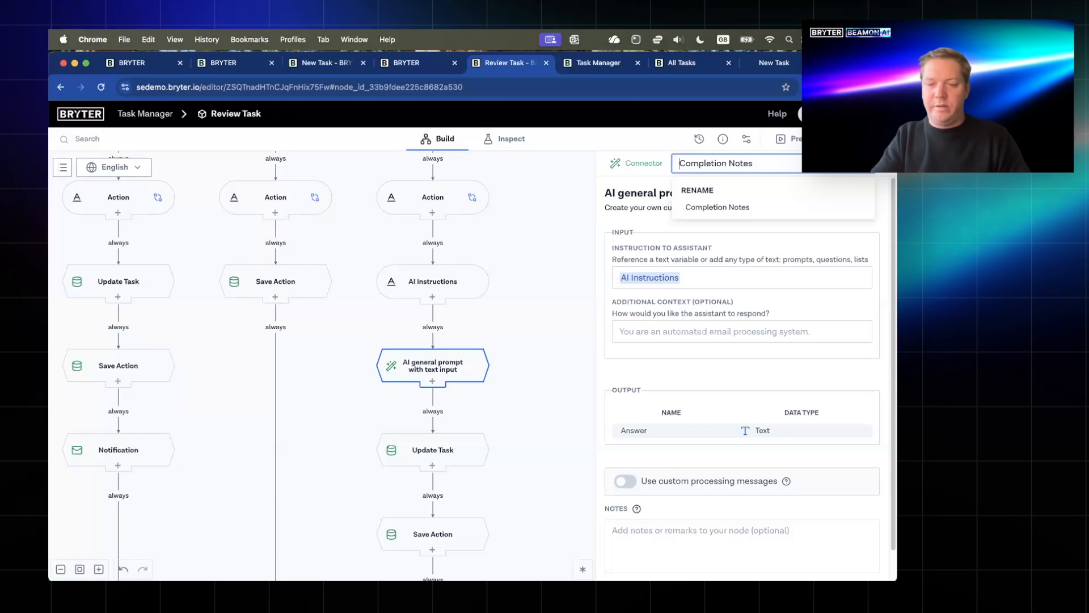
pyautogui.click(466, 384)
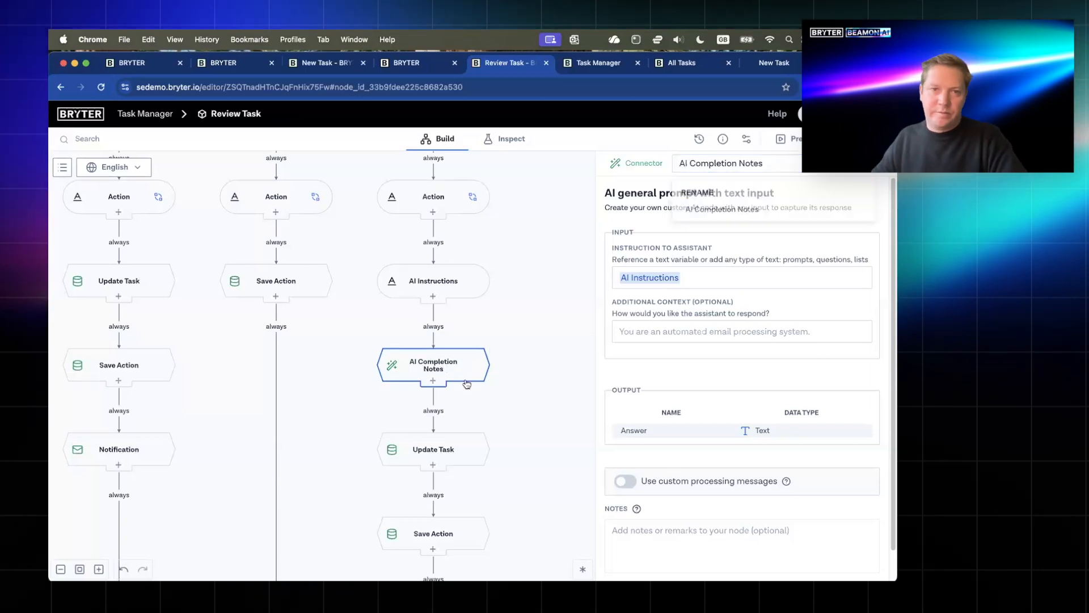
# - Review the AI Instructions, AI Completion Notes, Update Task and Save Action settings in the Update Status branch, including the Save Action comments
pyautogui.click(440, 279)
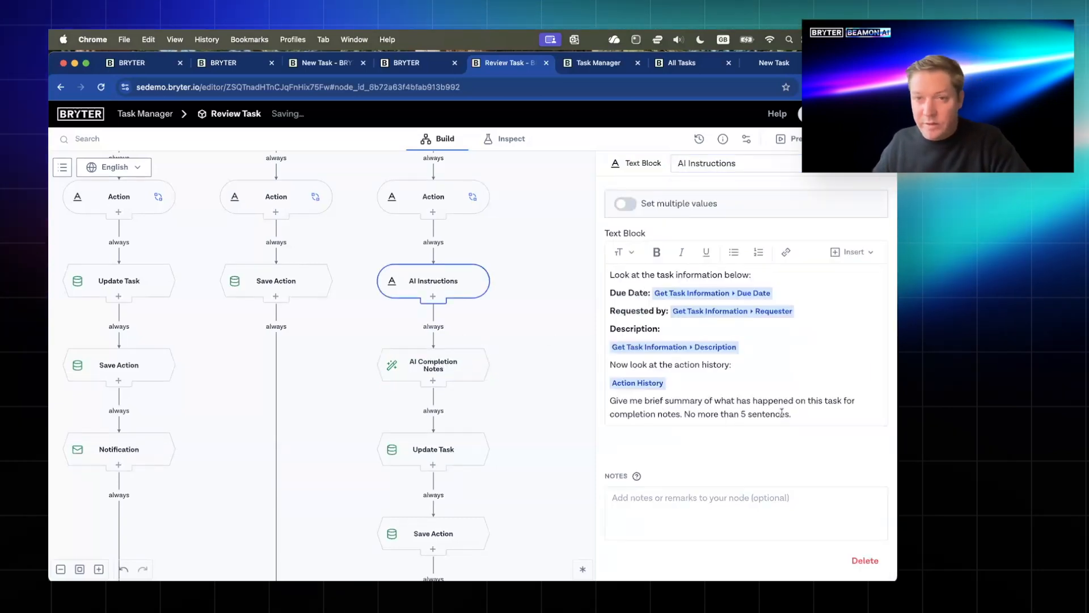
pyautogui.click(467, 367)
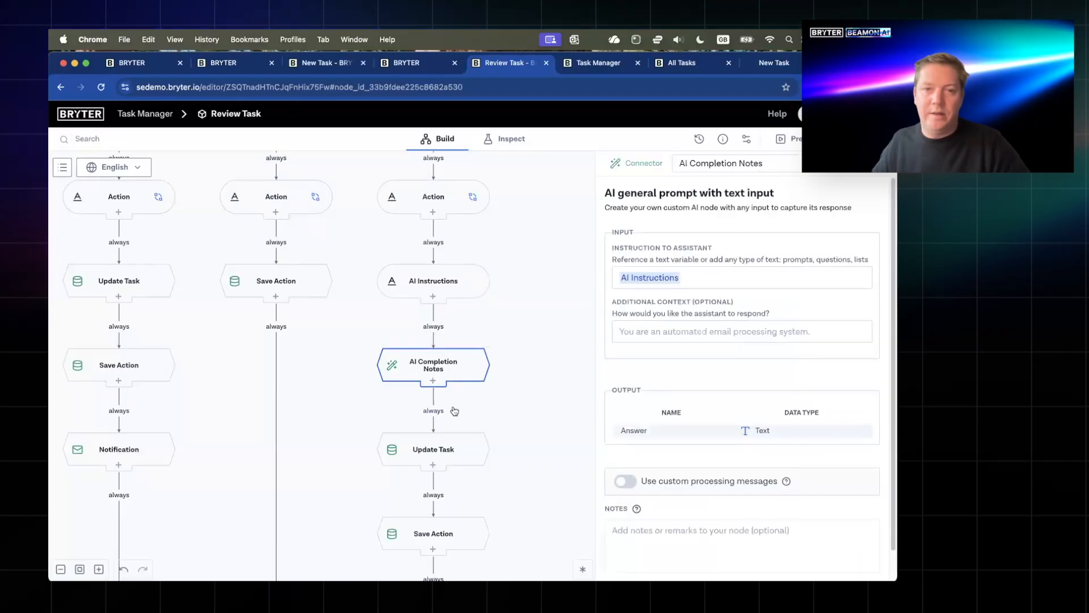
pyautogui.click(444, 446)
pyautogui.scroll(-3, 653, 355)
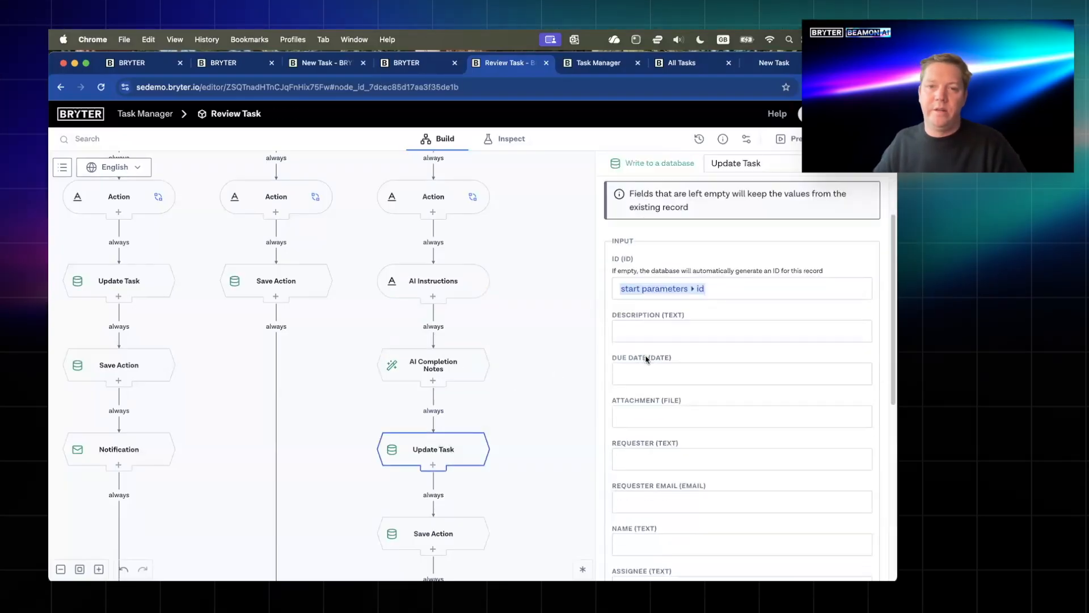
pyautogui.scroll(-3, 510, 397)
pyautogui.click(462, 348)
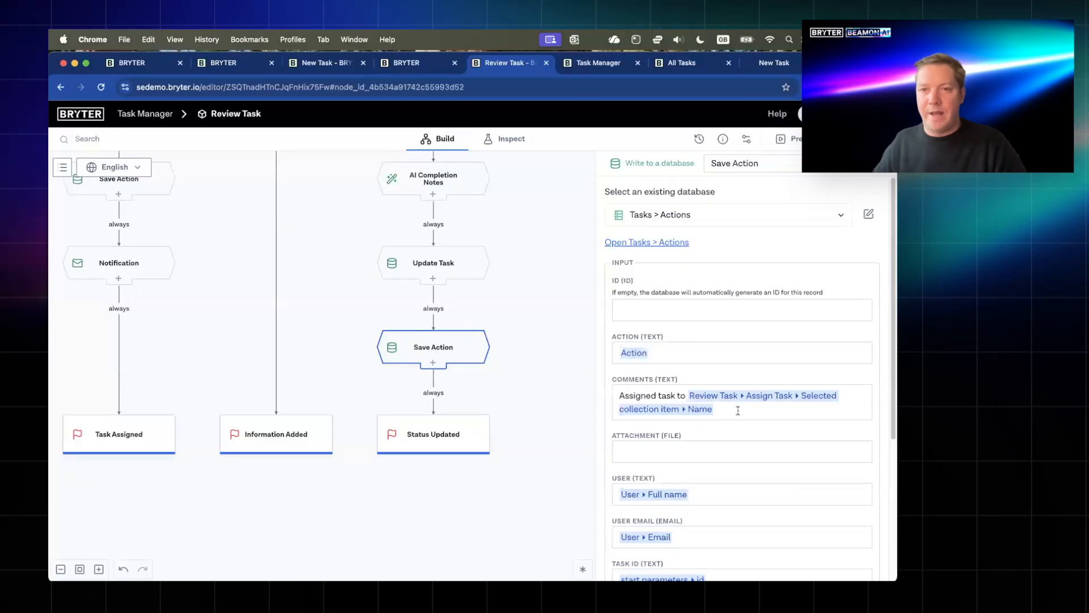
pyautogui.moveTo(821, 408); pyautogui.dragTo(586, 370)
pyautogui.scroll(3, 564, 369)
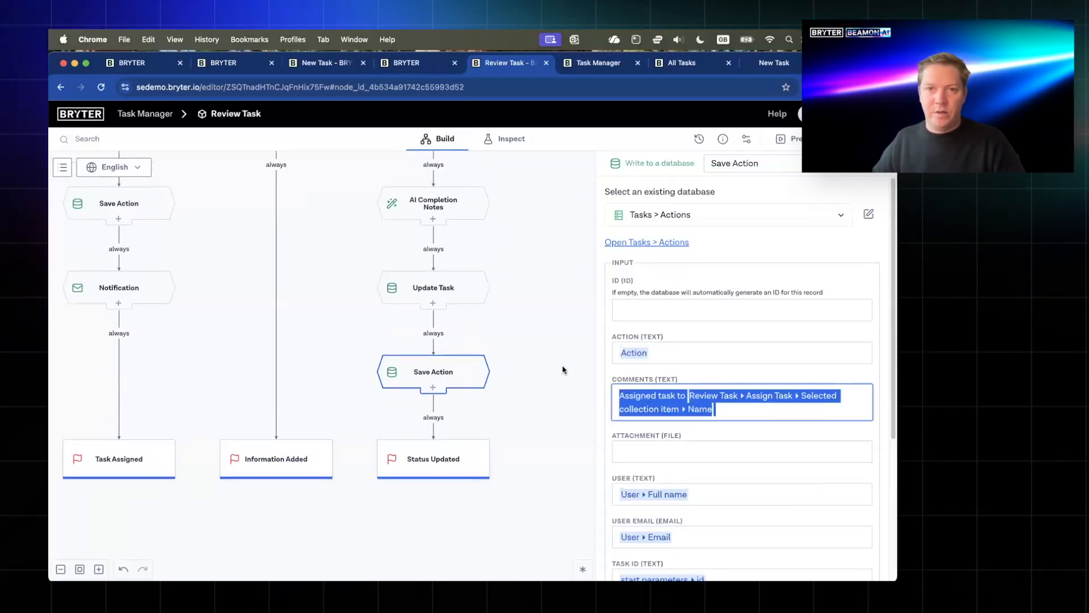
pyautogui.click(740, 409)
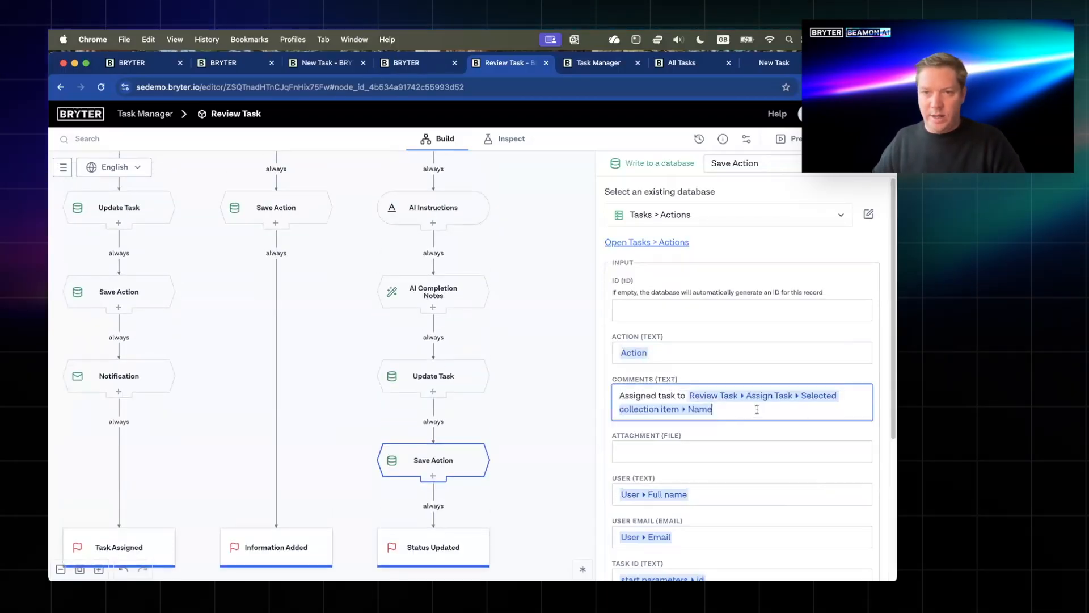
pyautogui.scroll(5, 442, 368)
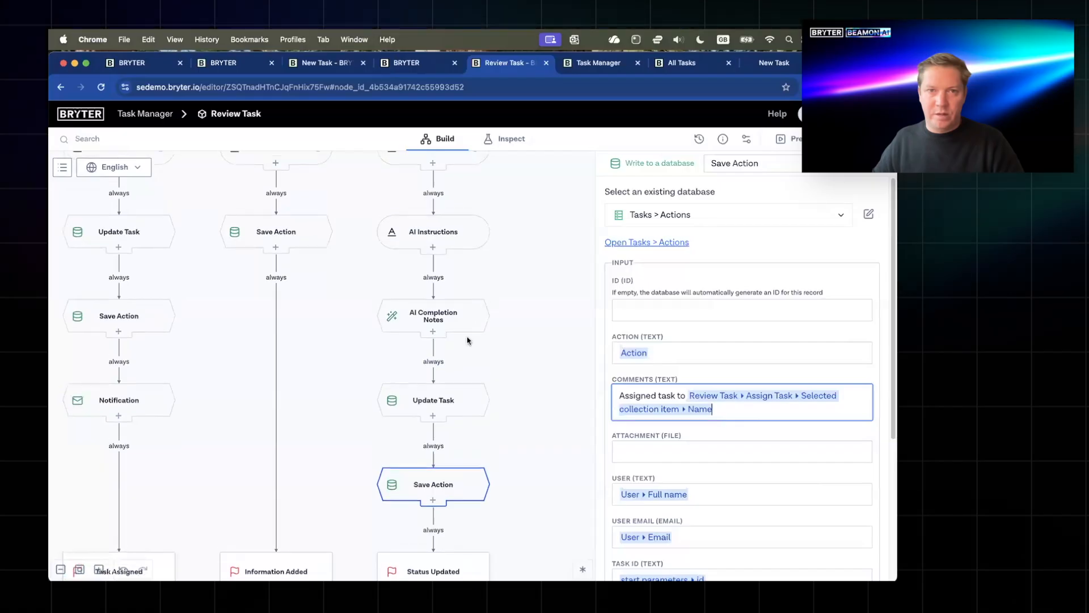
# - Duplicate the Update Task and Save Action nodes together as a second branch after AI Completion Notes
pyautogui.click(450, 474)
pyautogui.scroll(-3, 459, 474)
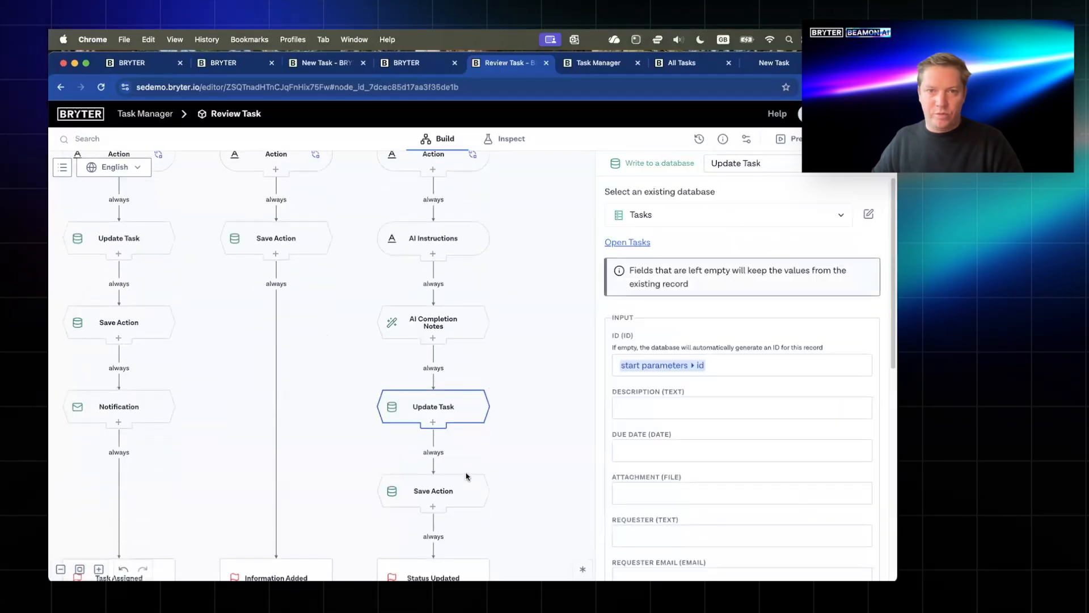
pyautogui.keyDown('shift'); pyautogui.click(469, 479); pyautogui.keyUp('shift')
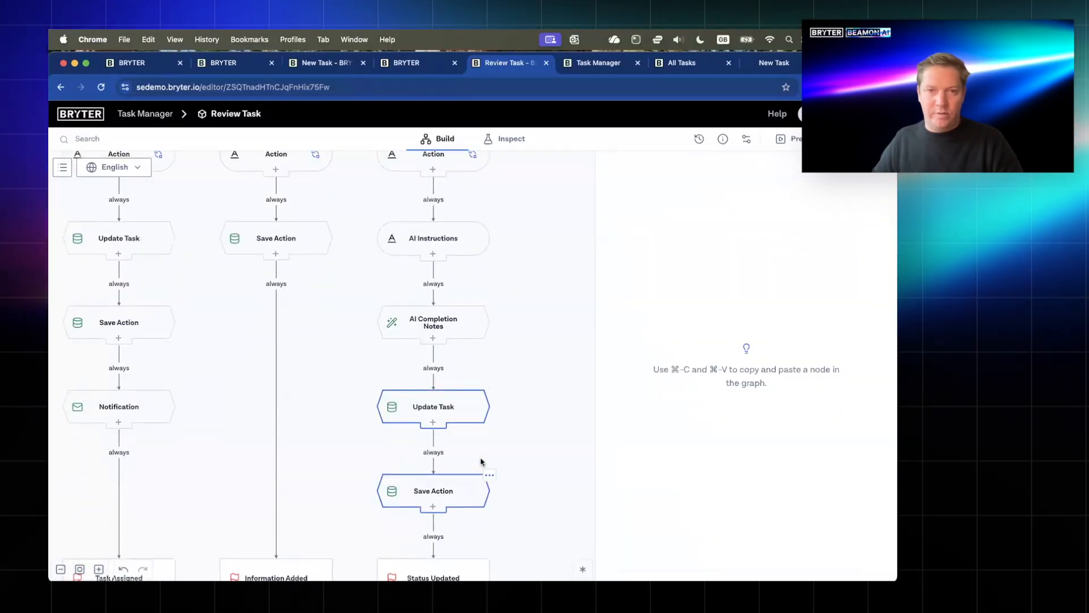
pyautogui.click(461, 332)
pyautogui.press('super+v')
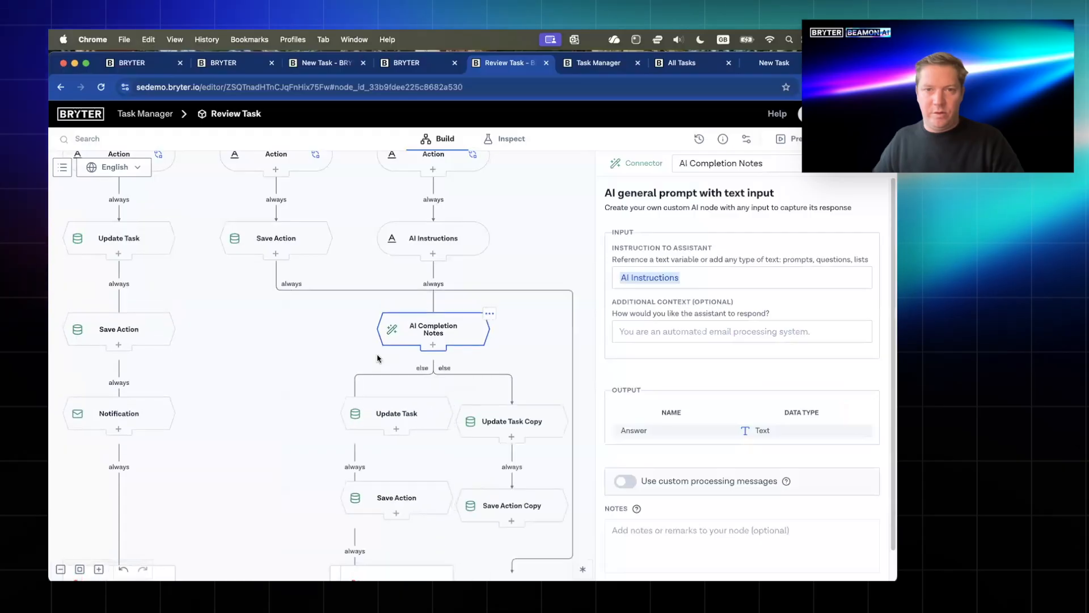
# - Connect the Save Action Copy node to the Status Updated result
pyautogui.scroll(-3, 312, 318)
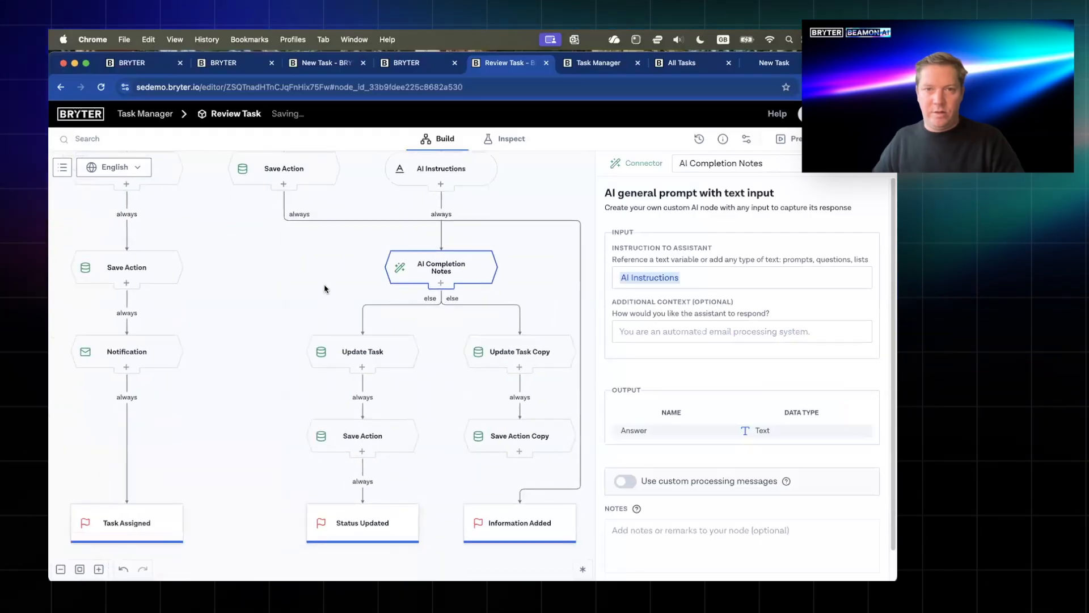
pyautogui.click(520, 454)
pyautogui.click(520, 560)
pyautogui.click(367, 516)
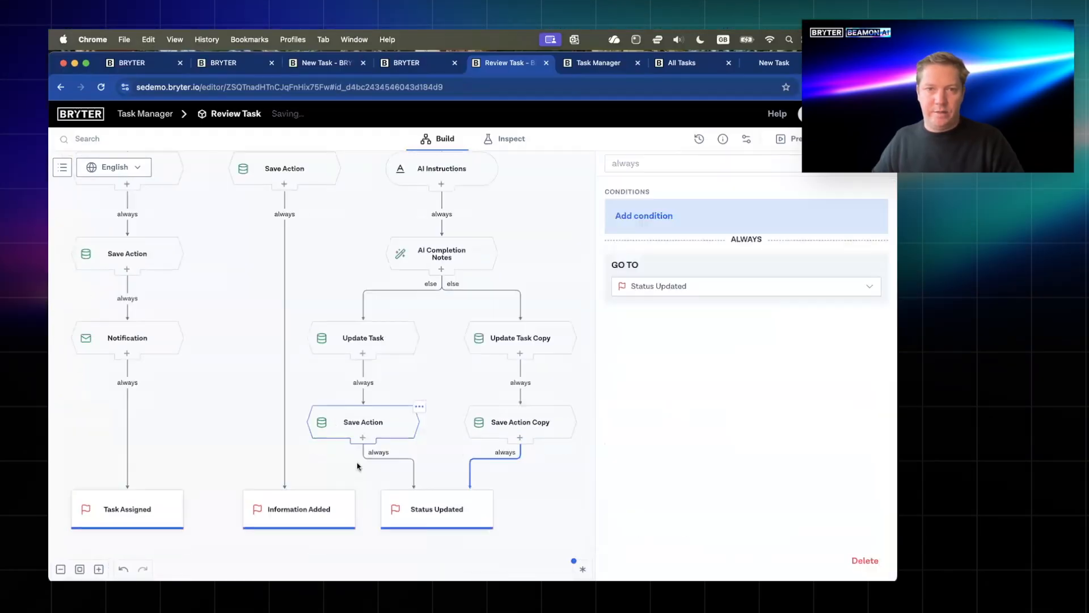
pyautogui.click(358, 467)
# - Add a condition to the branch leading to Update Task Copy so that it applies when Review Task > Update Status equals Completed
pyautogui.scroll(1, 459, 294)
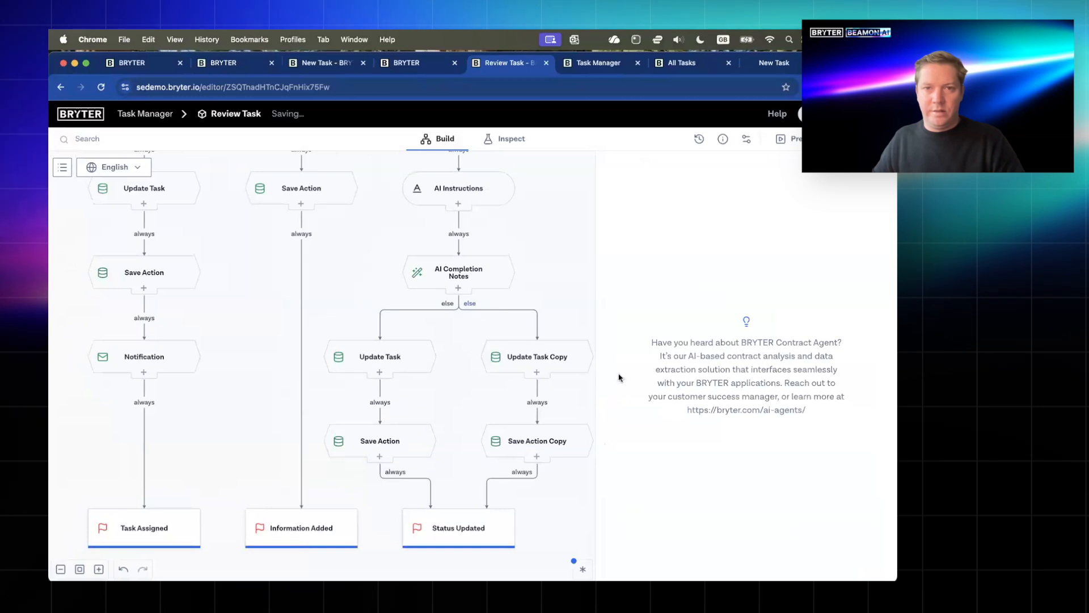
pyautogui.click(651, 213)
pyautogui.click(658, 250)
pyautogui.write('sta')
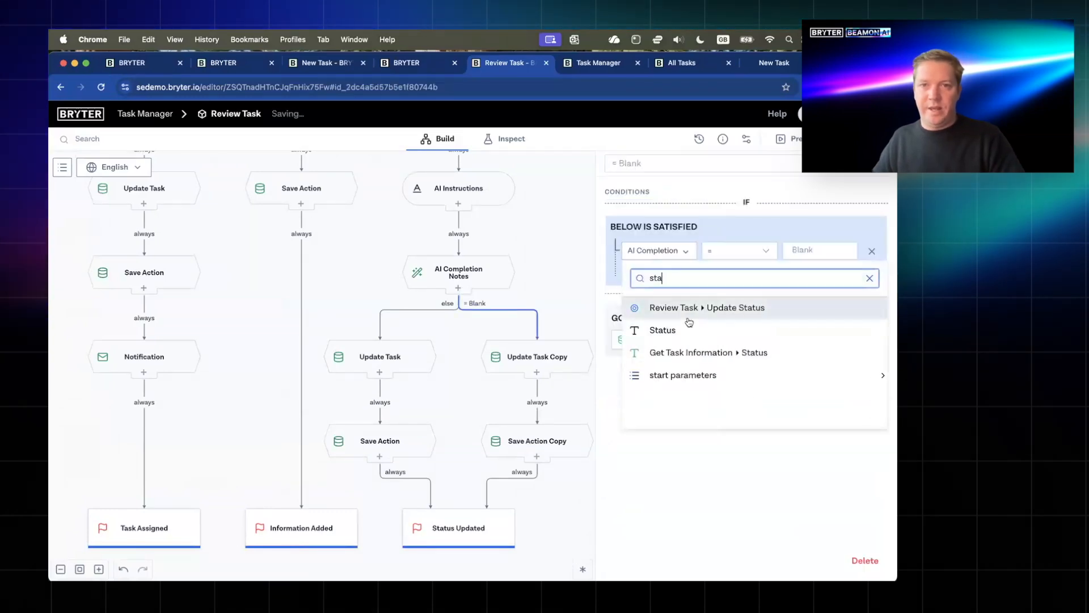
pyautogui.click(802, 307)
pyautogui.click(800, 317)
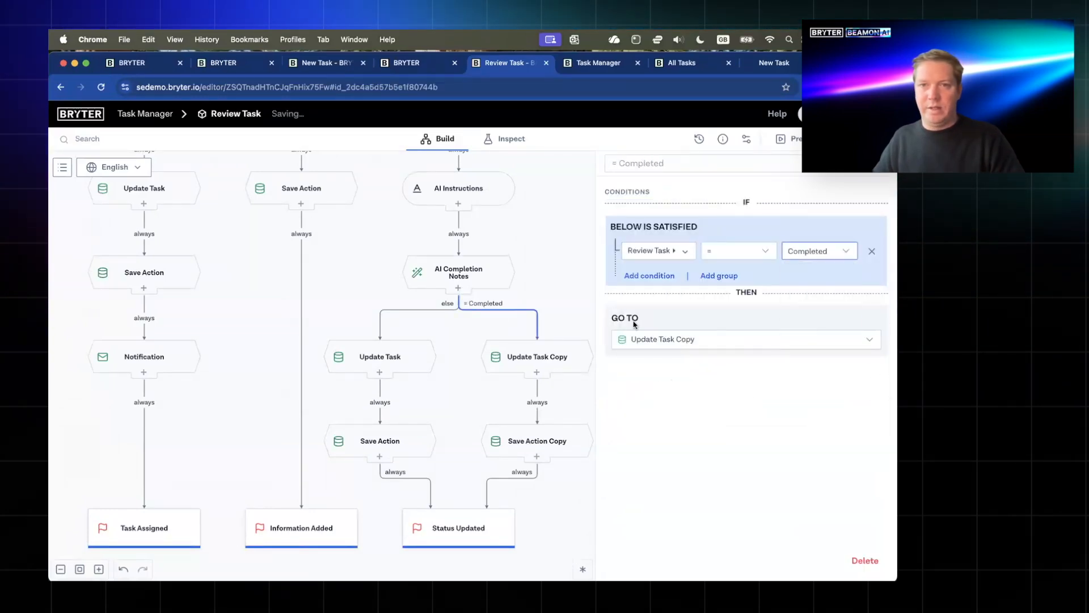
# - Rename the duplicated nodes on the Completed branch to Update Task and Save Action
pyautogui.click(536, 359)
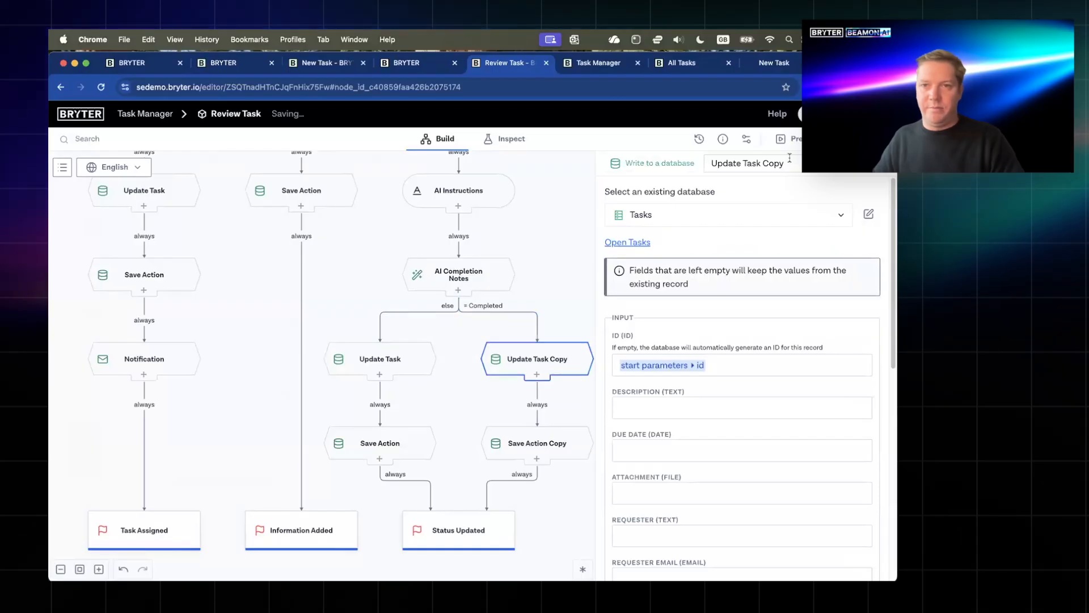
pyautogui.press('BackSpace')
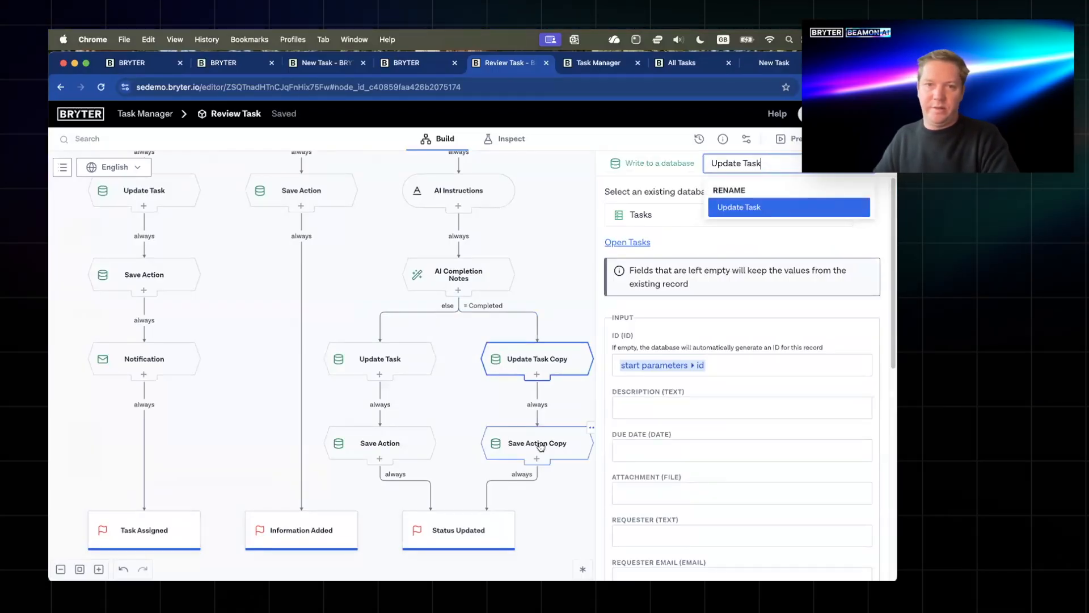
pyautogui.click(541, 446)
pyautogui.doubleClick(763, 165)
pyautogui.press('BackSpace')
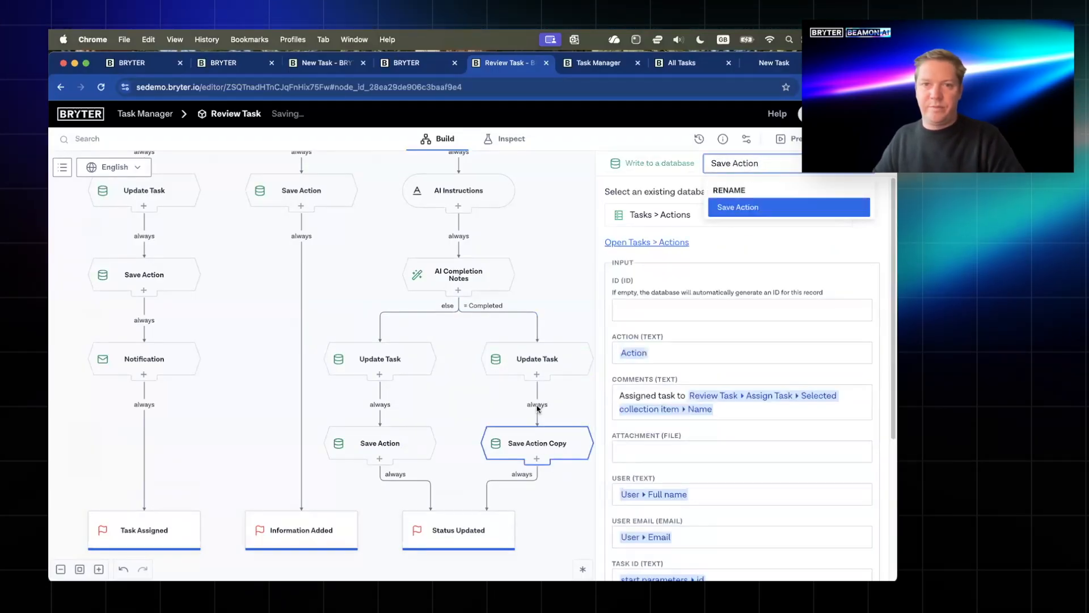
# - Add a text field named Completion Notes to the Tasks database from the Completed branch's Update Task node
pyautogui.click(537, 358)
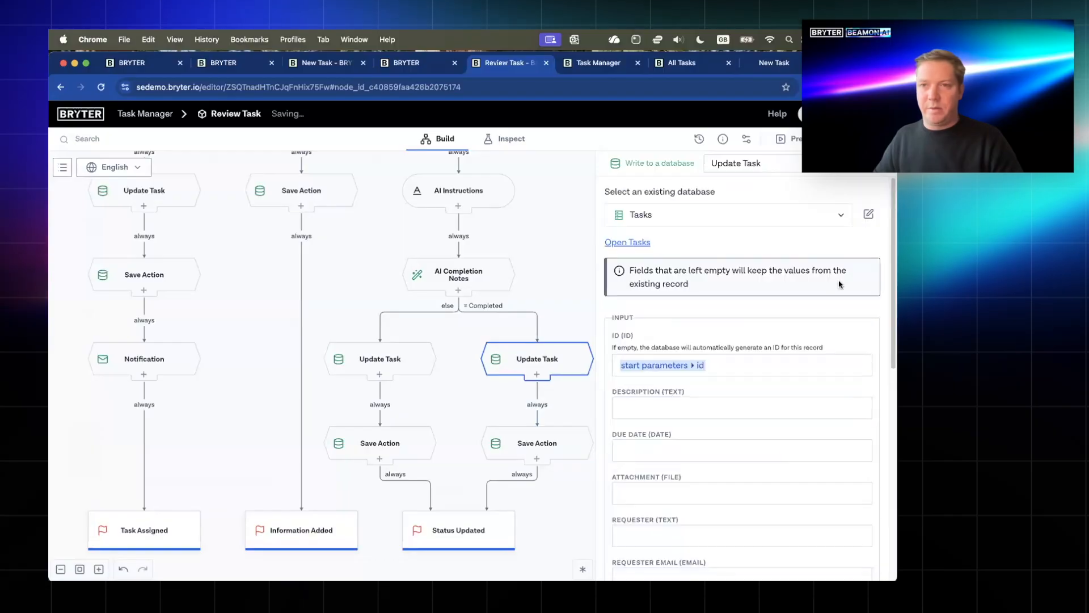
pyautogui.click(868, 214)
pyautogui.scroll(-5, 703, 363)
pyautogui.click(684, 406)
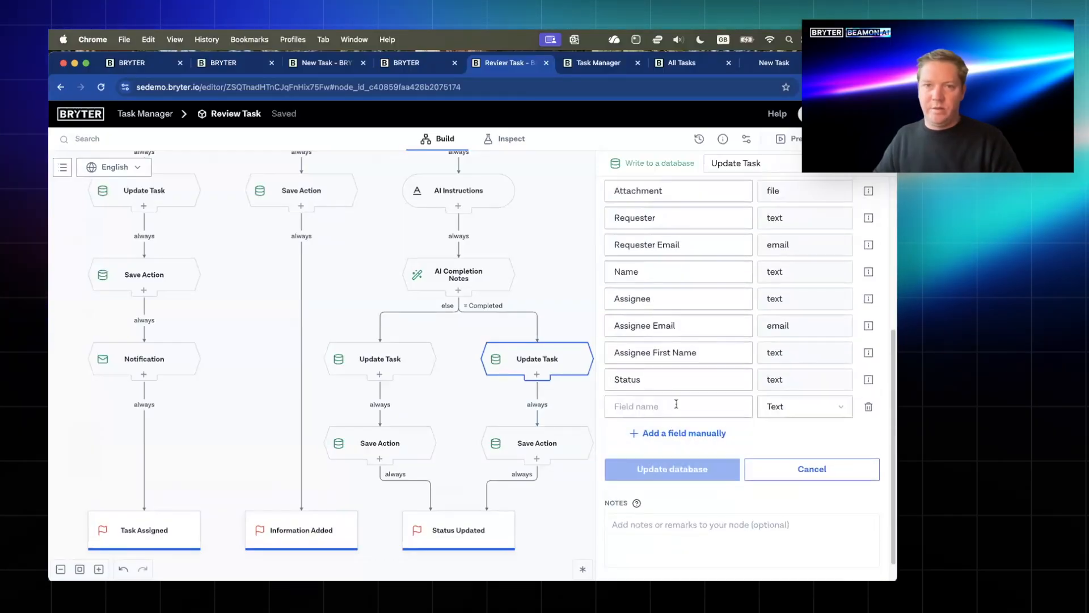
pyautogui.write('Completion Notes')
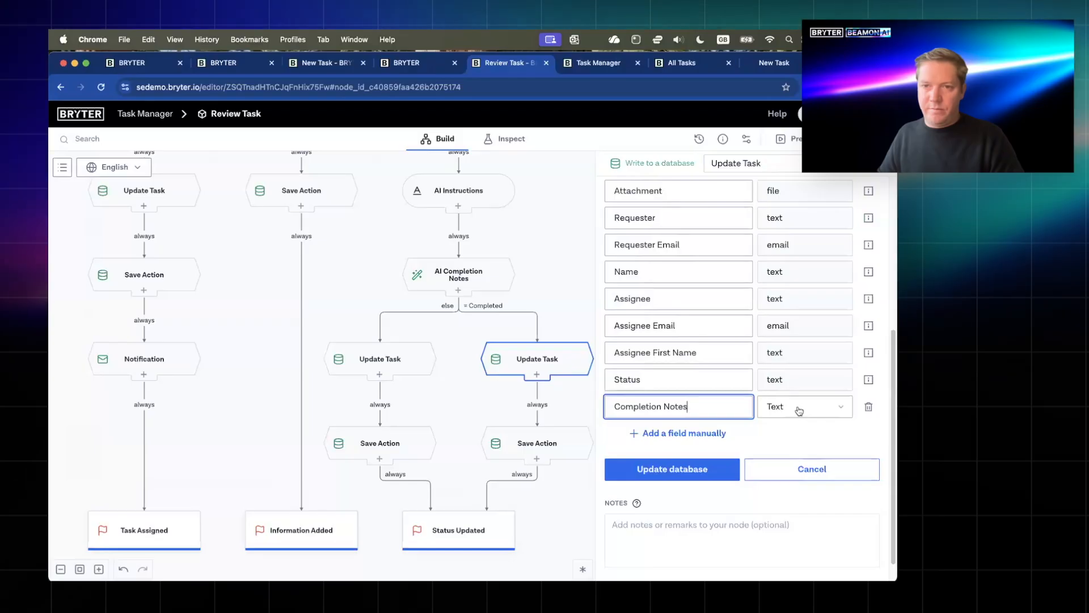
pyautogui.click(700, 462)
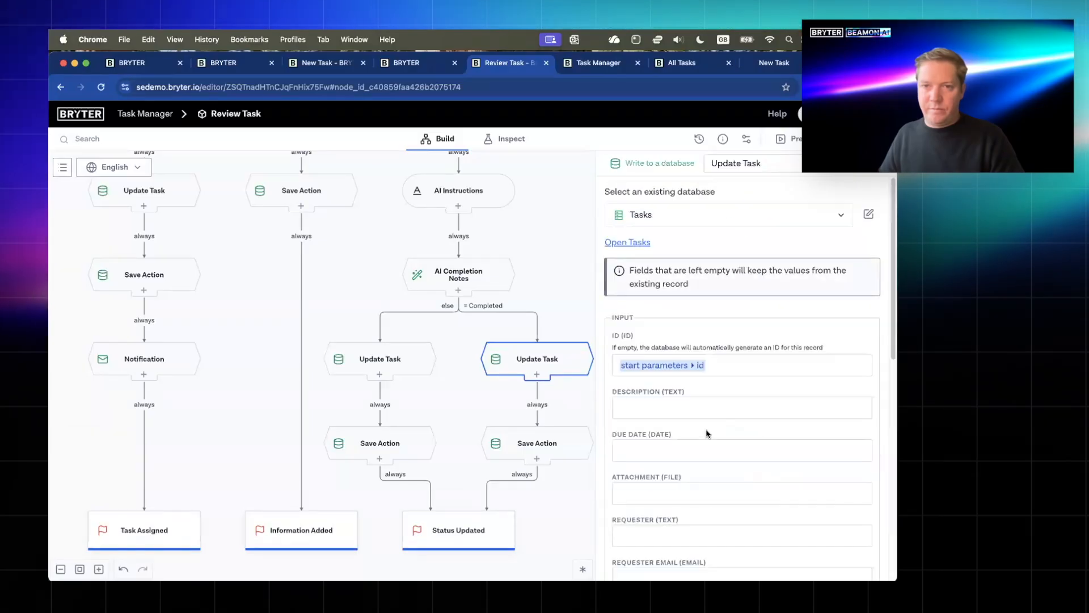
# - Fill the Completion Notes field of the Completed branch's Update Task node with the AI Completion Notes > Answer variable
pyautogui.scroll(-6, 699, 356)
pyautogui.click(699, 363)
pyautogui.write('@comple')
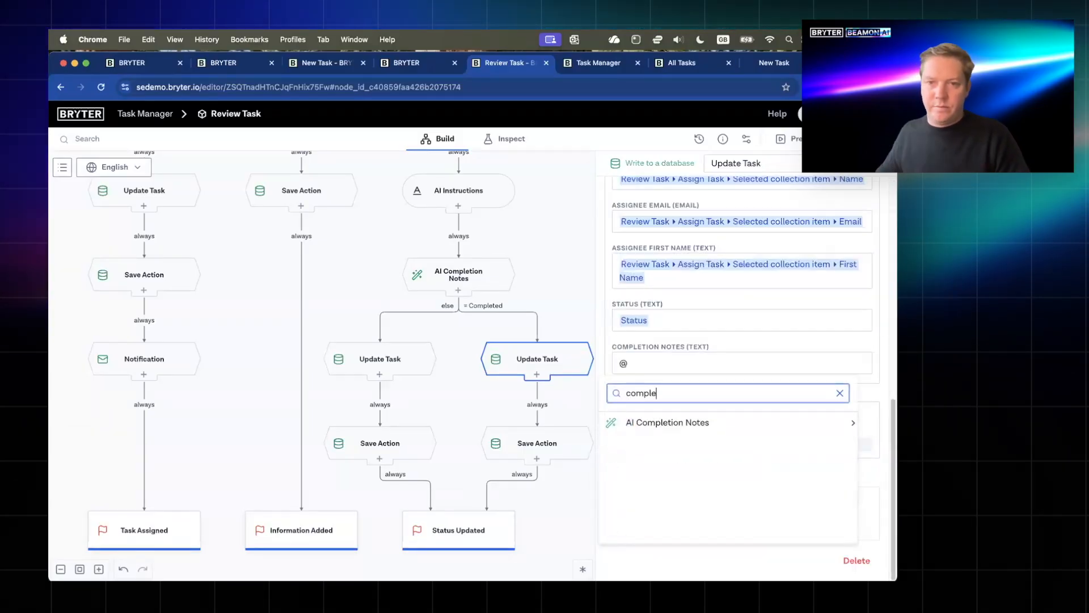
pyautogui.click(691, 429)
pyautogui.click(632, 441)
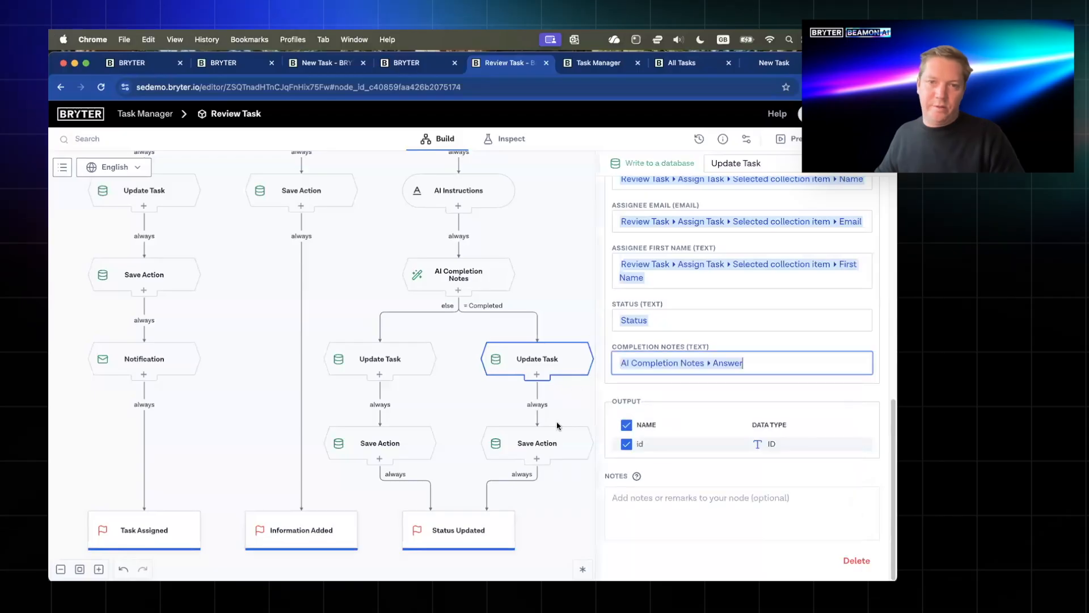
# - Replace the Comments value in the Completed branch's Save Action node with the AI Completion Notes > Answer variable
pyautogui.click(553, 444)
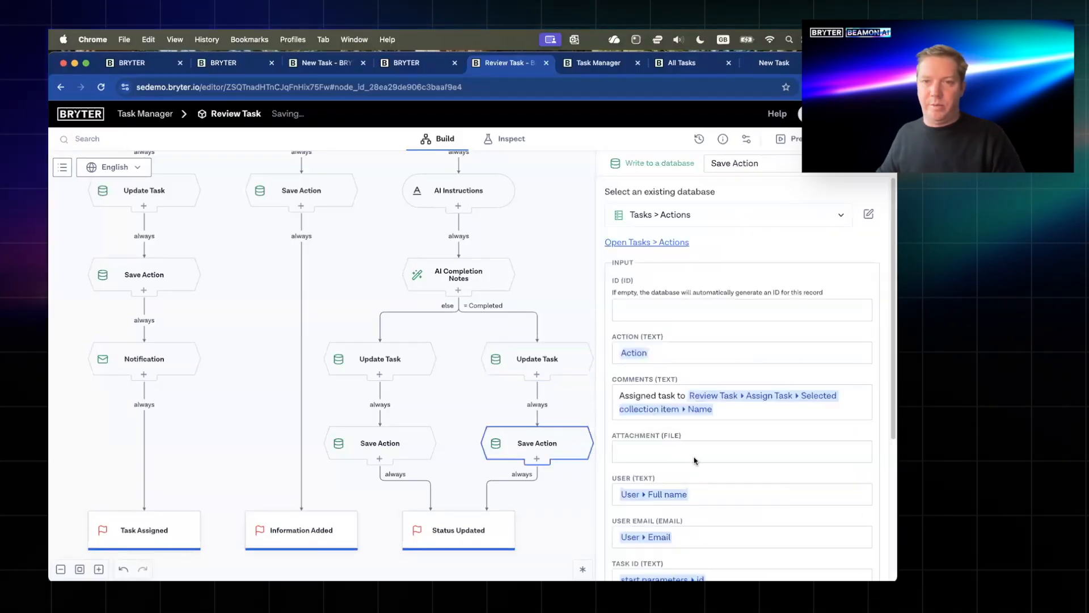
pyautogui.tripleClick(746, 409)
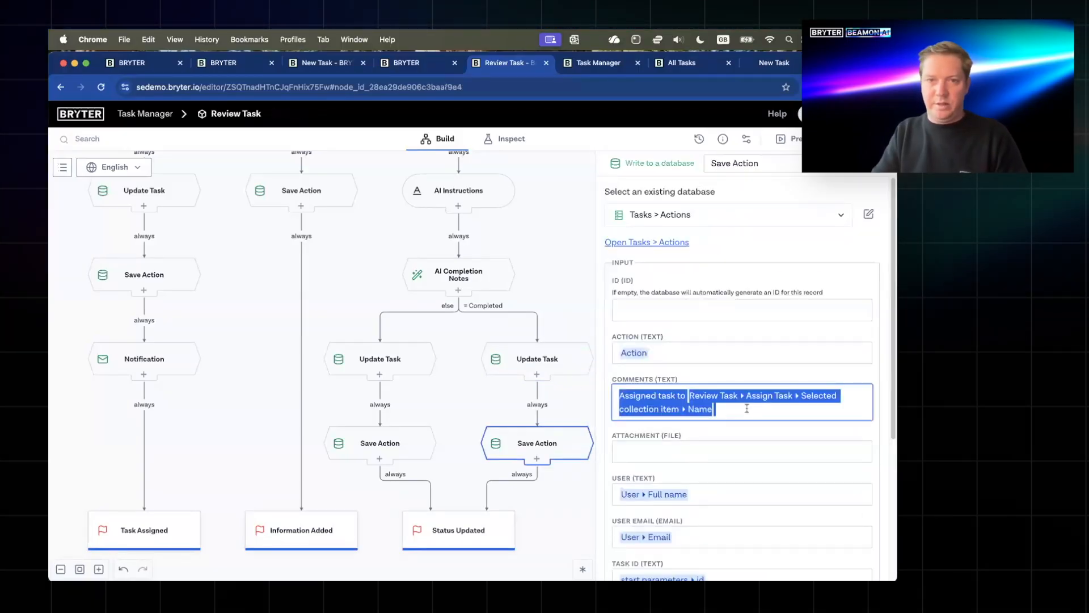
pyautogui.press('BackSpace')
pyautogui.write('@co')
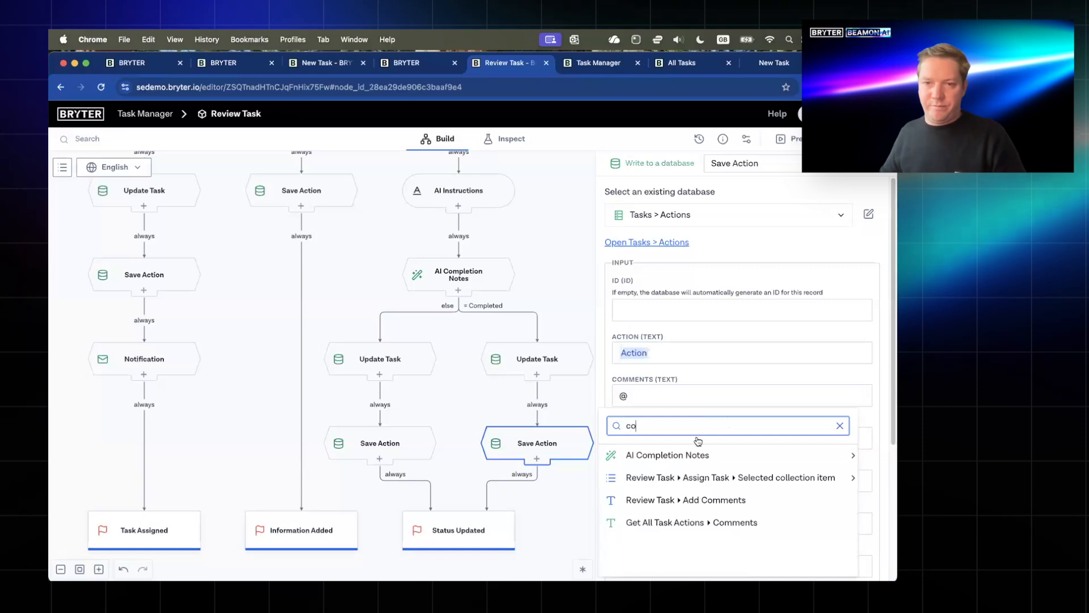
pyautogui.click(681, 454)
pyautogui.click(680, 471)
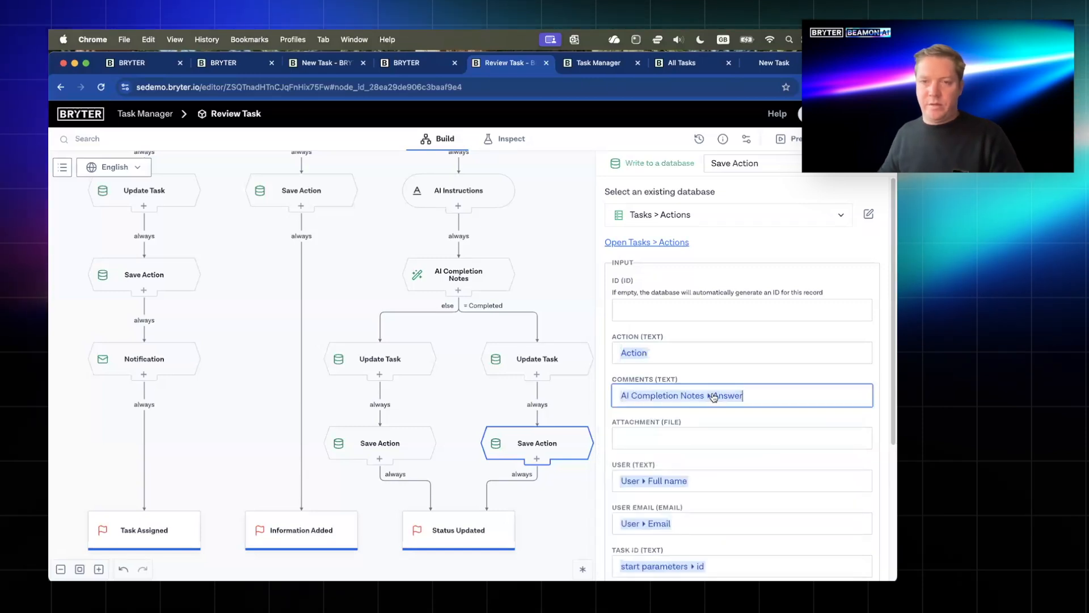
# - Clear the status-change wording from the Action text block in the Update Status branch
pyautogui.click(377, 441)
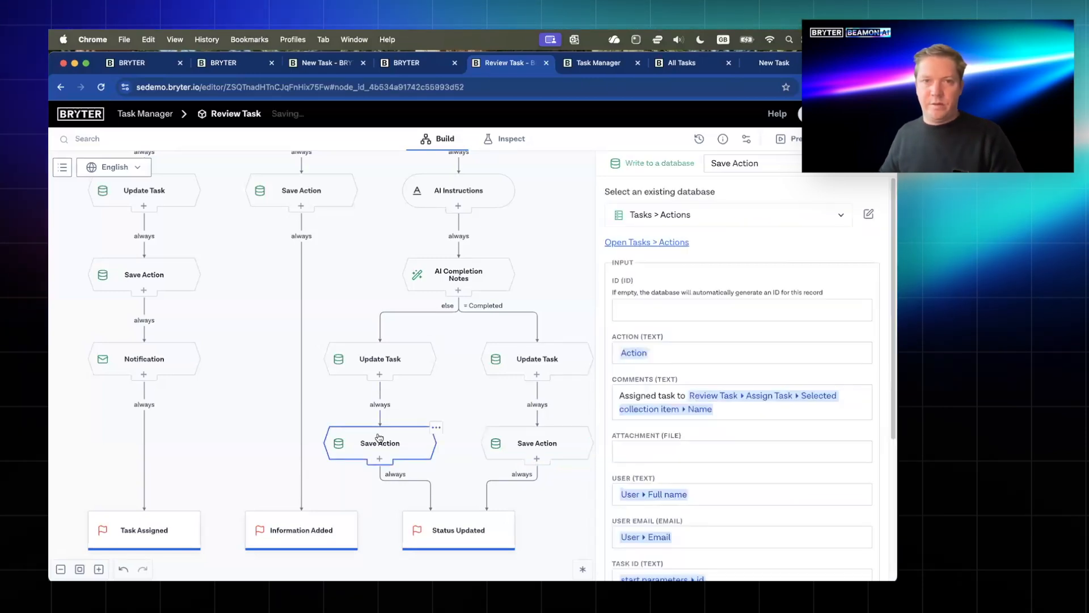
pyautogui.scroll(1, 384, 434)
pyautogui.tripleClick(683, 399)
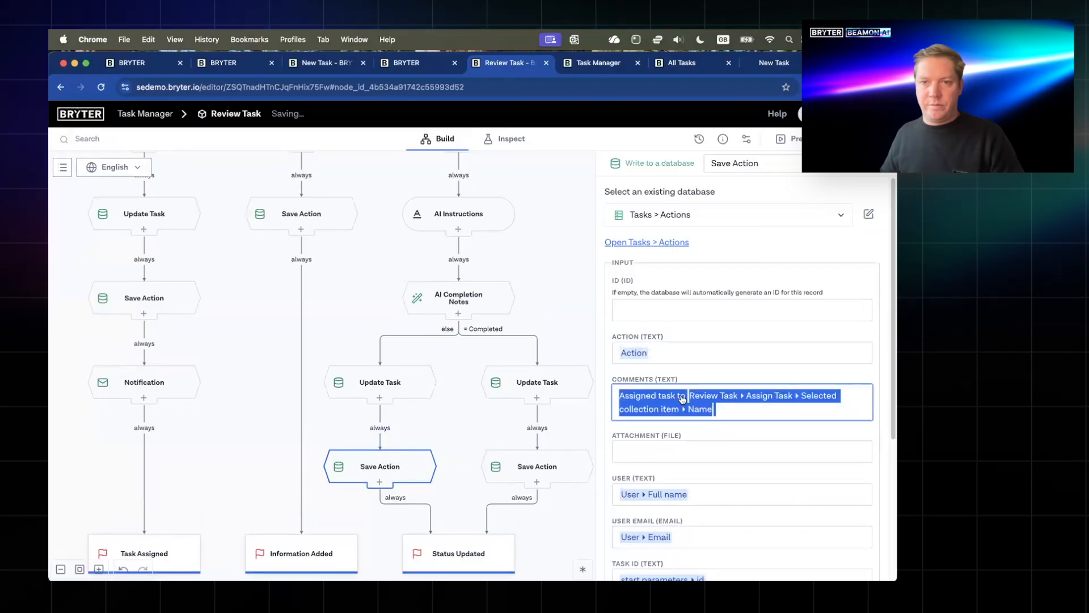
pyautogui.scroll(5, 462, 256)
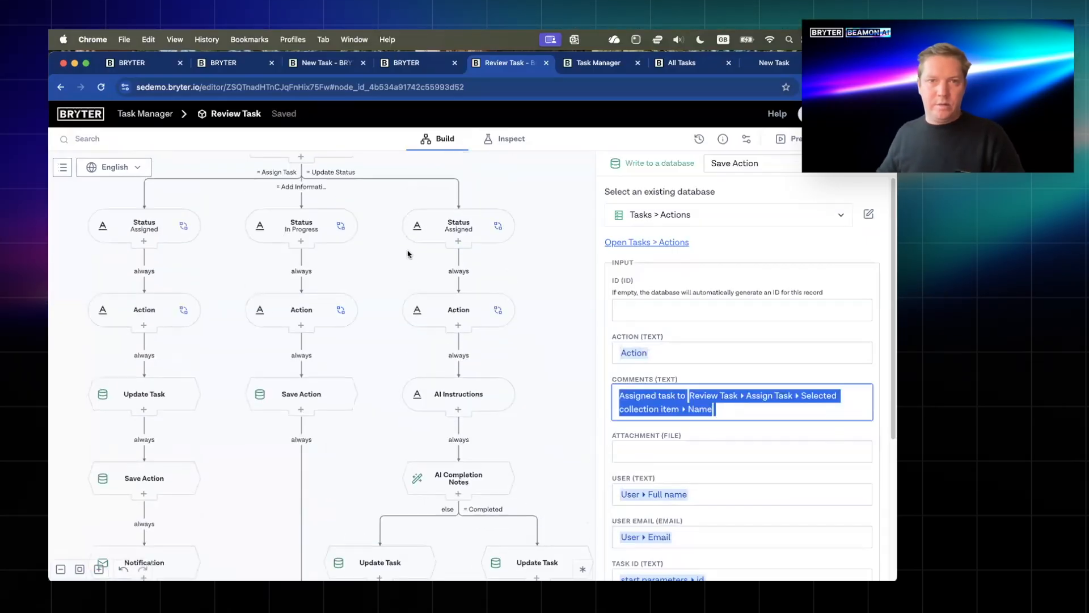
pyautogui.click(454, 313)
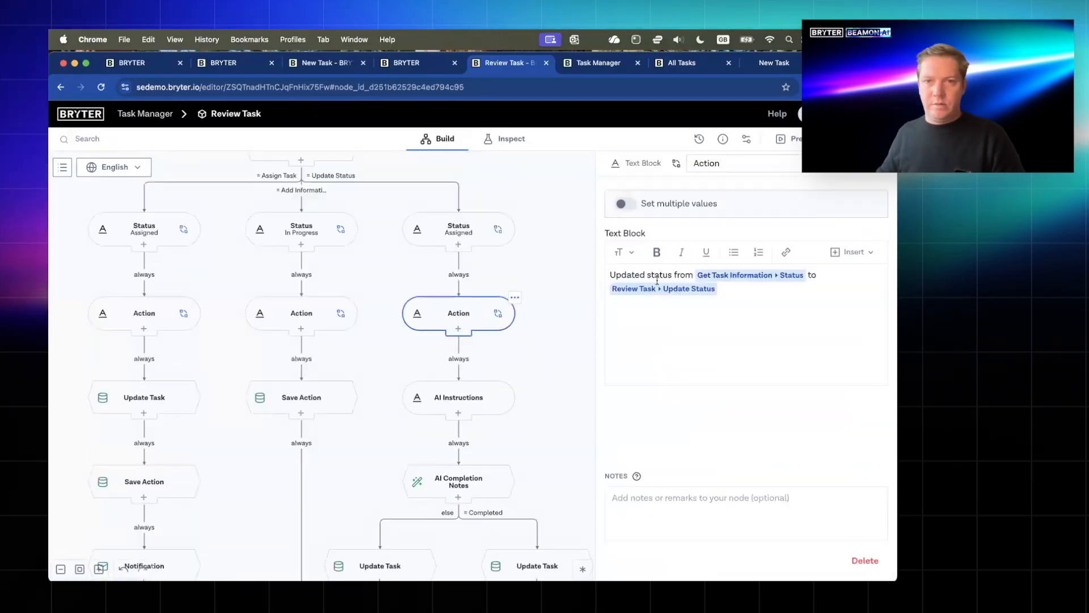
pyautogui.scroll(-5, 445, 414)
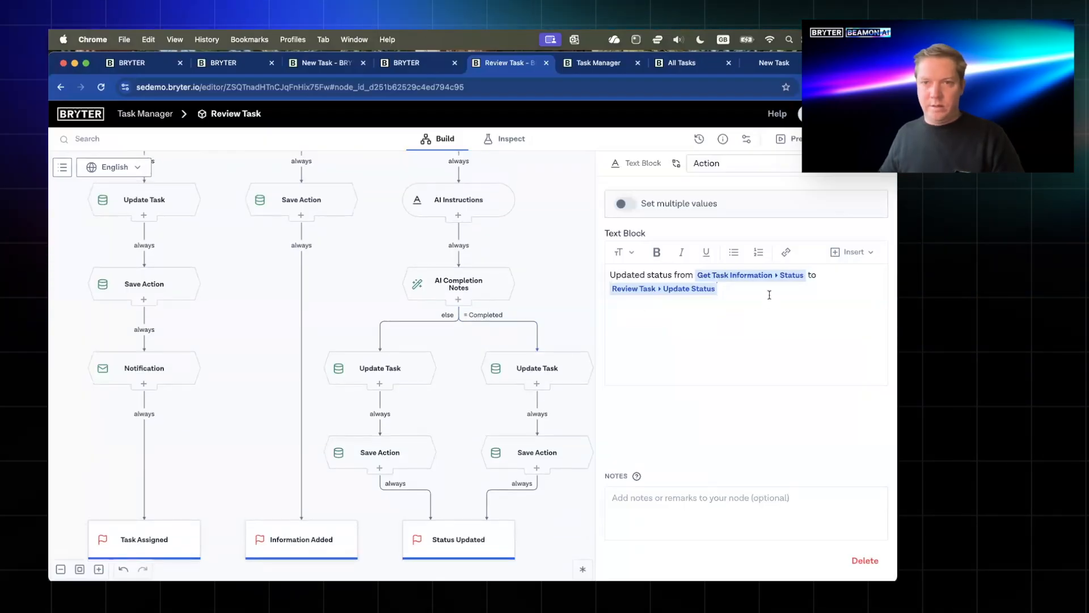
pyautogui.press('super+a')
pyautogui.press('BackSpace')
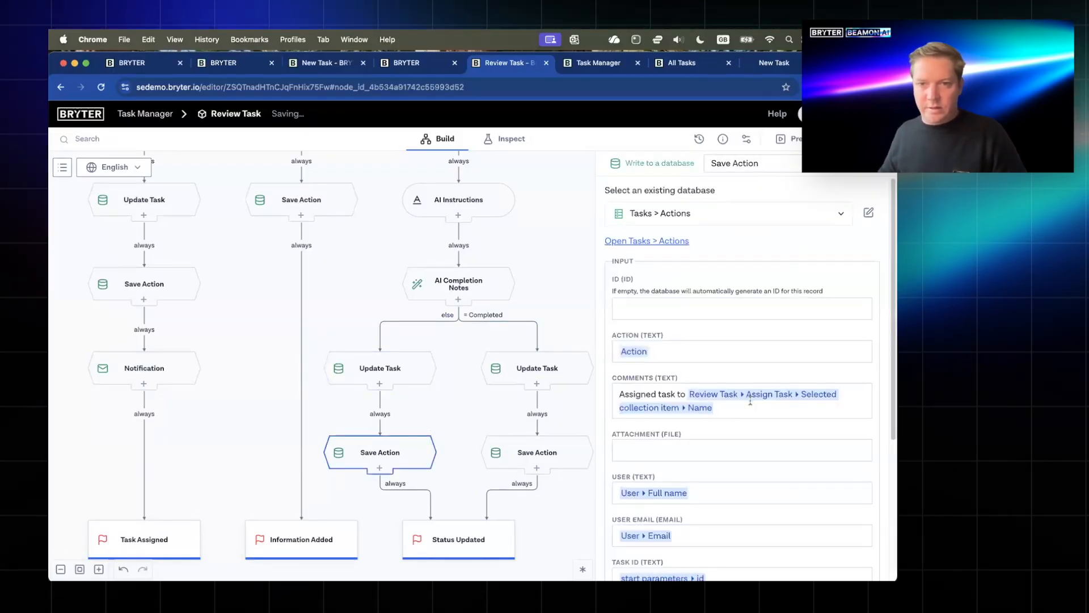
# - Set the else branch's Save Action comments to "Updated status from" Get Task Information > Status "to" Review Task > Update Status
pyautogui.scroll(-3, 752, 327)
pyautogui.tripleClick(753, 326)
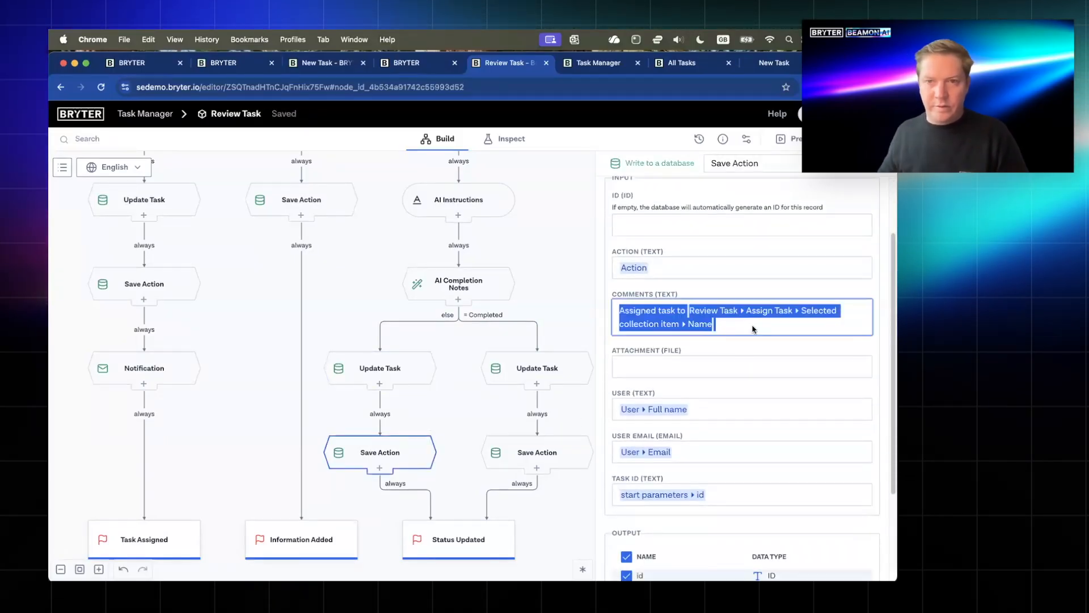
pyautogui.write('Updated status from to')
pyautogui.press('Left')
pyautogui.press('Left')
pyautogui.press('Left')
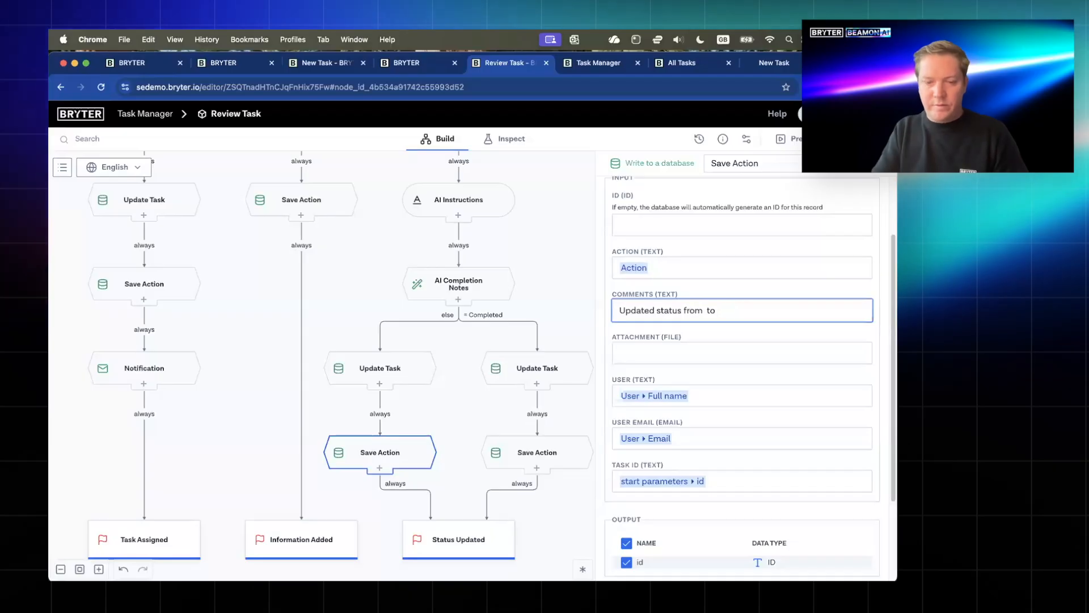
pyautogui.write('@sta')
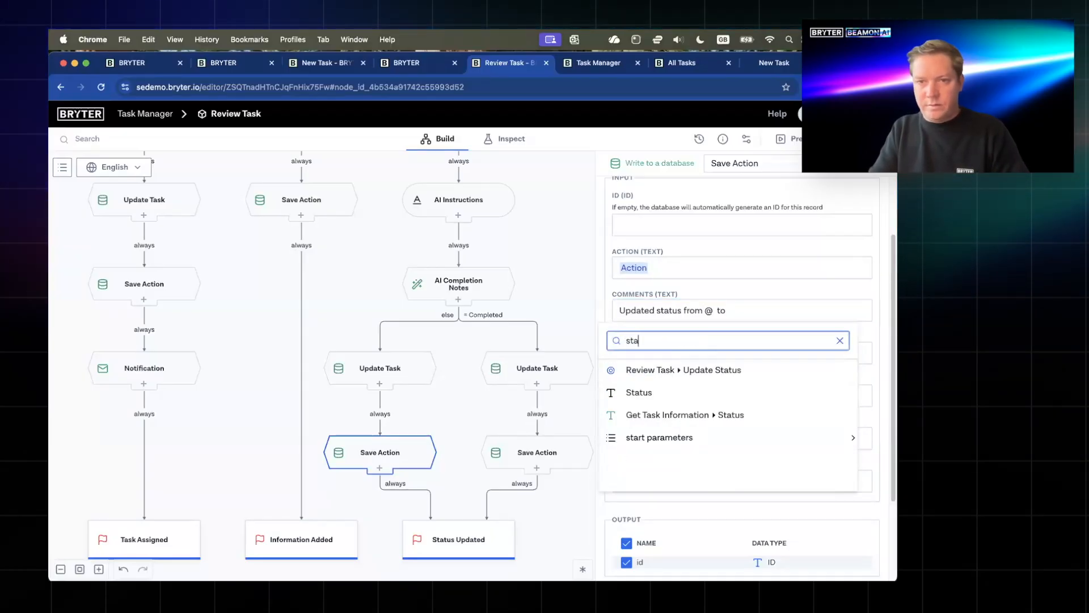
pyautogui.click(700, 414)
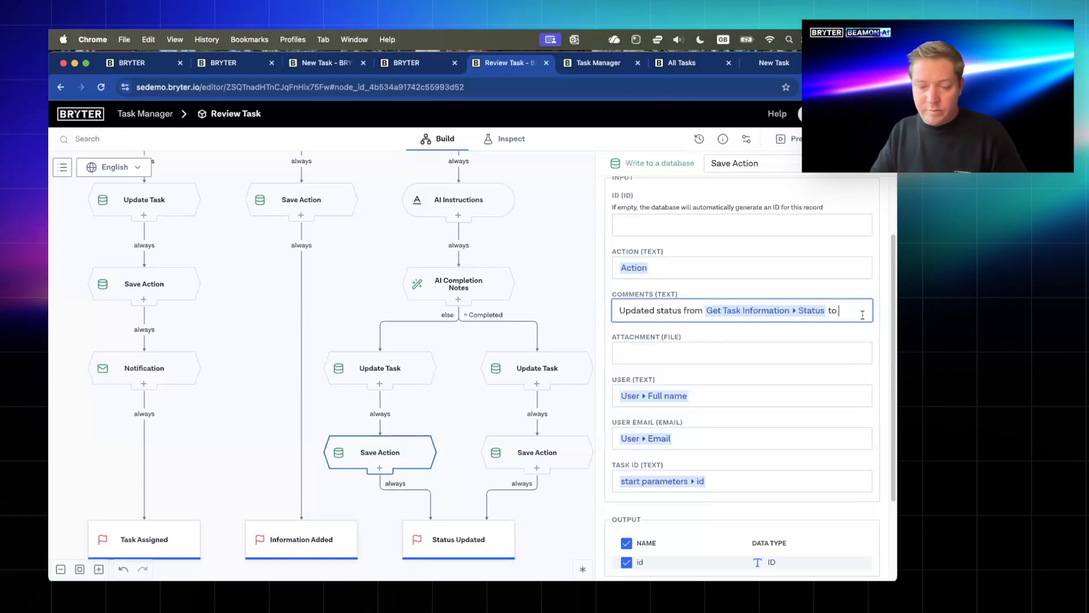
pyautogui.write('@status')
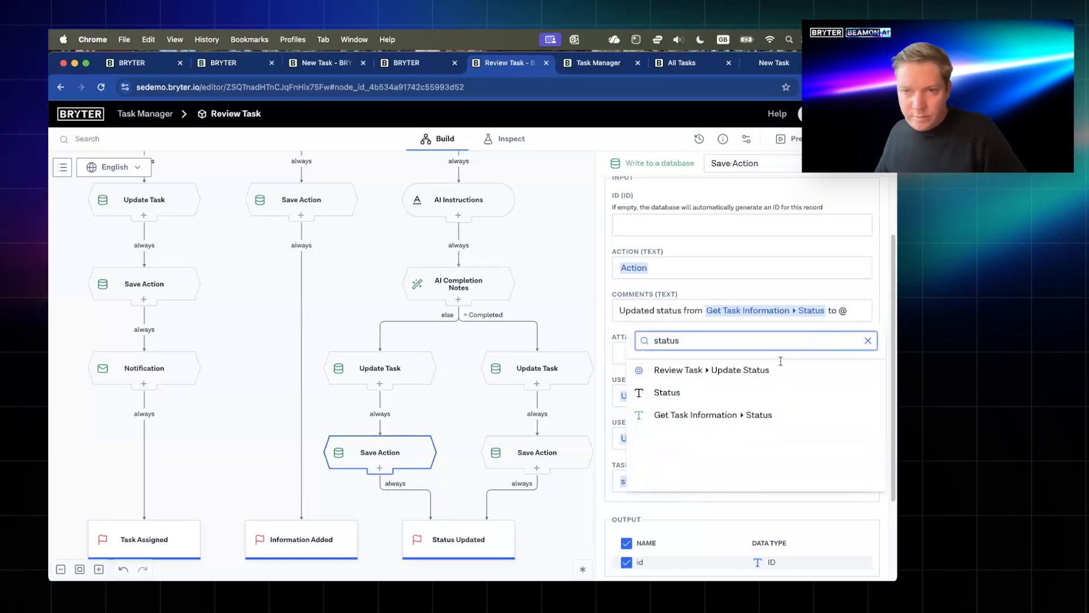
pyautogui.press('Return')
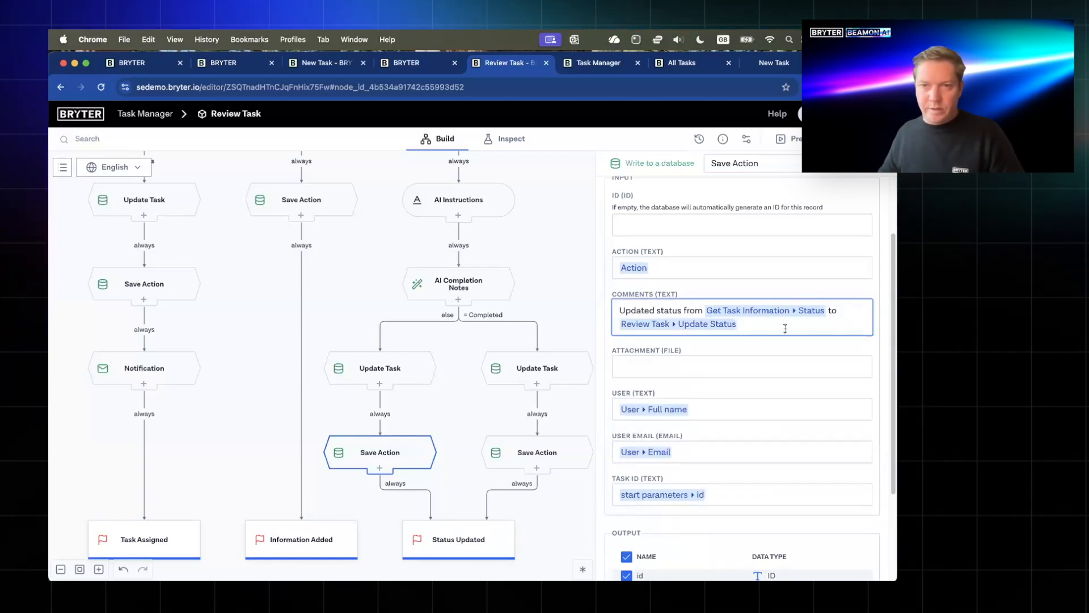
pyautogui.tripleClick(613, 314)
# - Check the Completed branch's Save Action comments and publish the Review Task module to Test
pyautogui.click(537, 452)
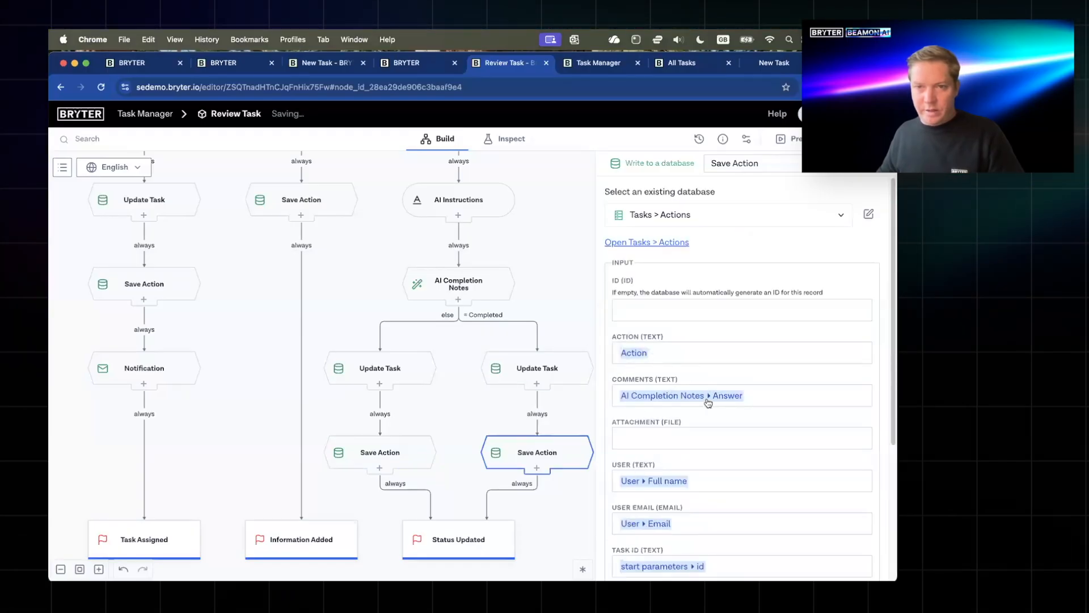
pyautogui.scroll(-1, 585, 465)
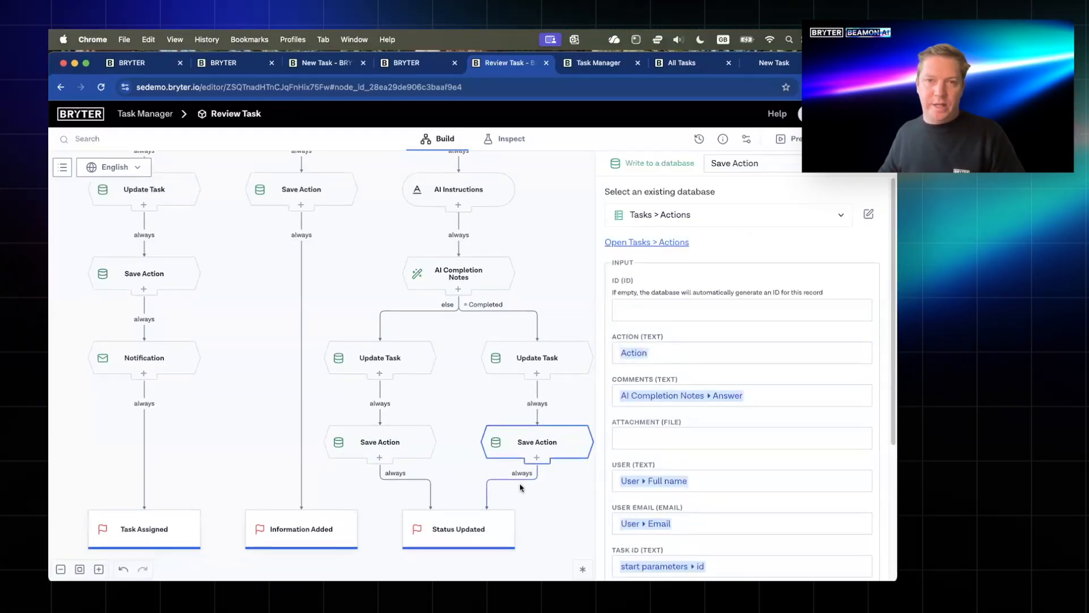
pyautogui.click(834, 139)
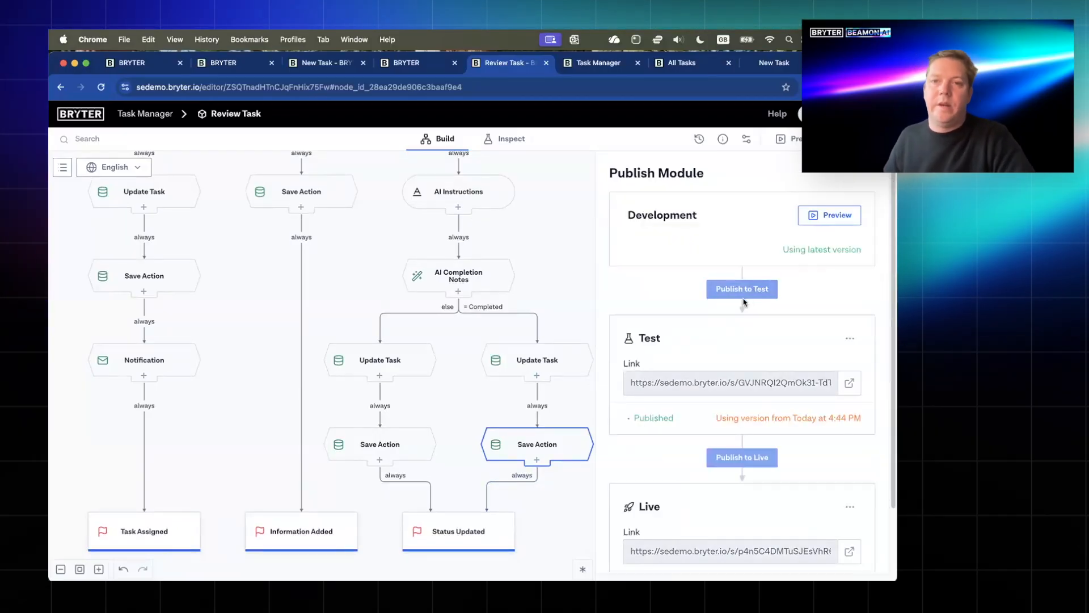
# - Add a heading-style "Status:" line with the Get Task Information > Status variable below the task name in the Review Task content
pyautogui.scroll(15, 237, 335)
pyautogui.scroll(-5, 329, 462)
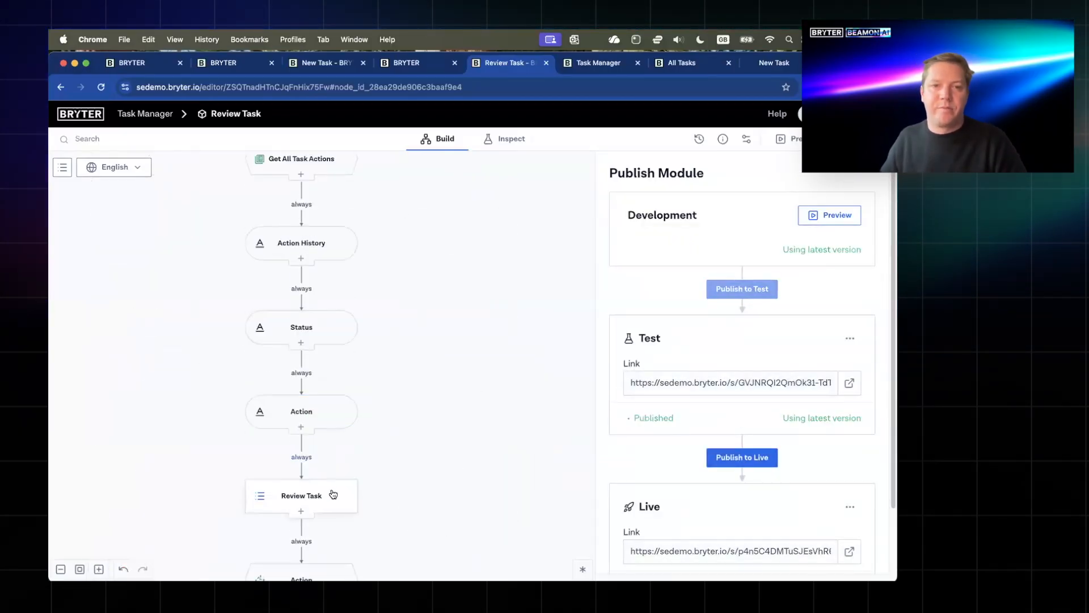
pyautogui.click(332, 494)
pyautogui.click(826, 258)
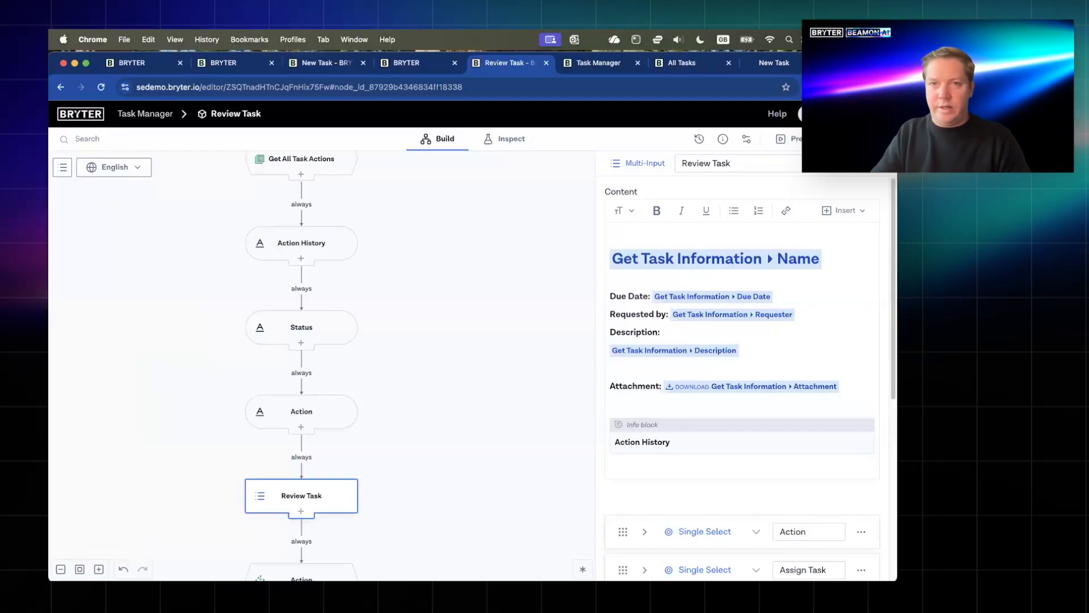
pyautogui.press('Return')
pyautogui.write('Status:')
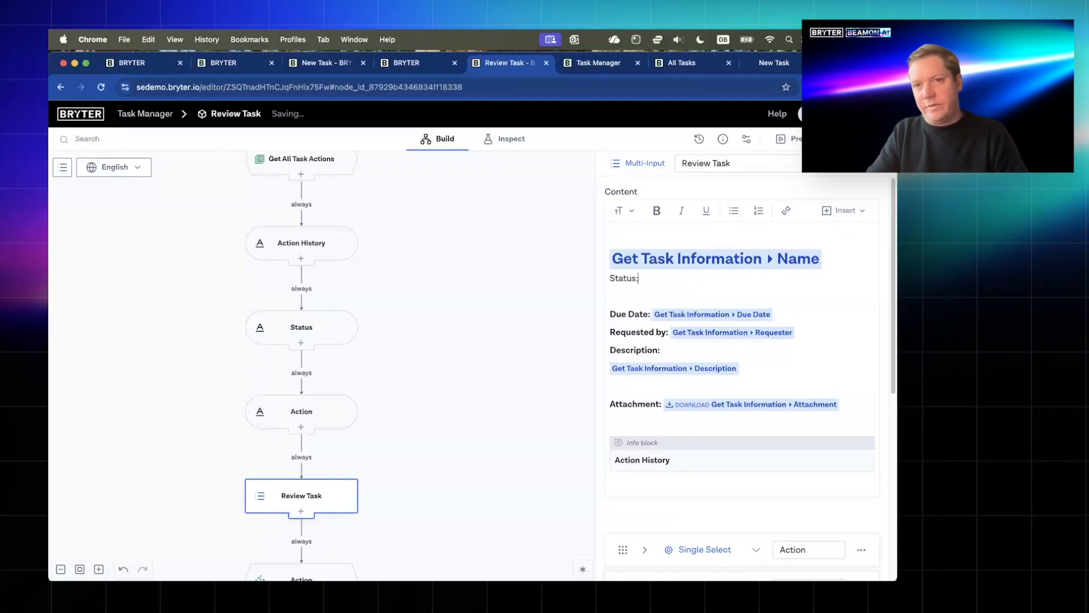
pyautogui.write(' @status')
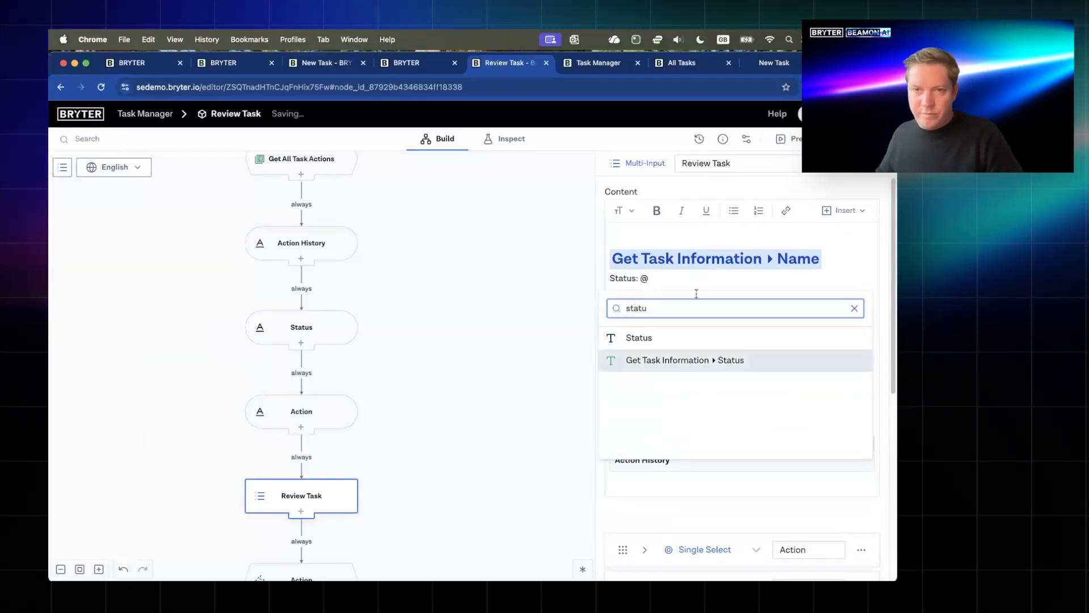
pyautogui.click(794, 358)
pyautogui.click(624, 214)
pyautogui.click(635, 255)
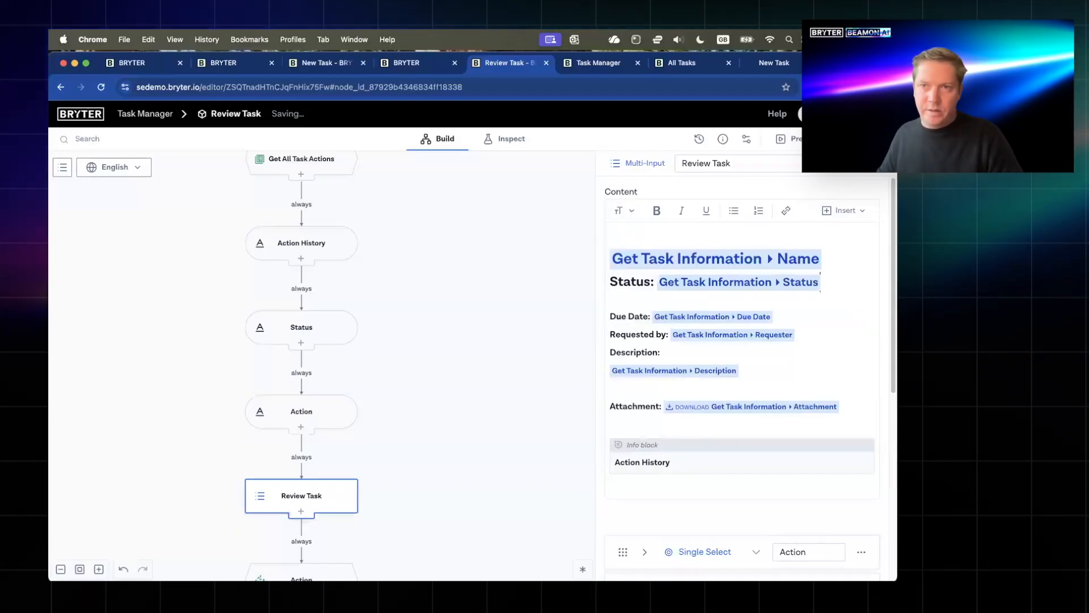
# - Publish the updated module to Test and open the NDA Review for Data Sharing task from All Tasks in the Task Manager portal
pyautogui.click(839, 138)
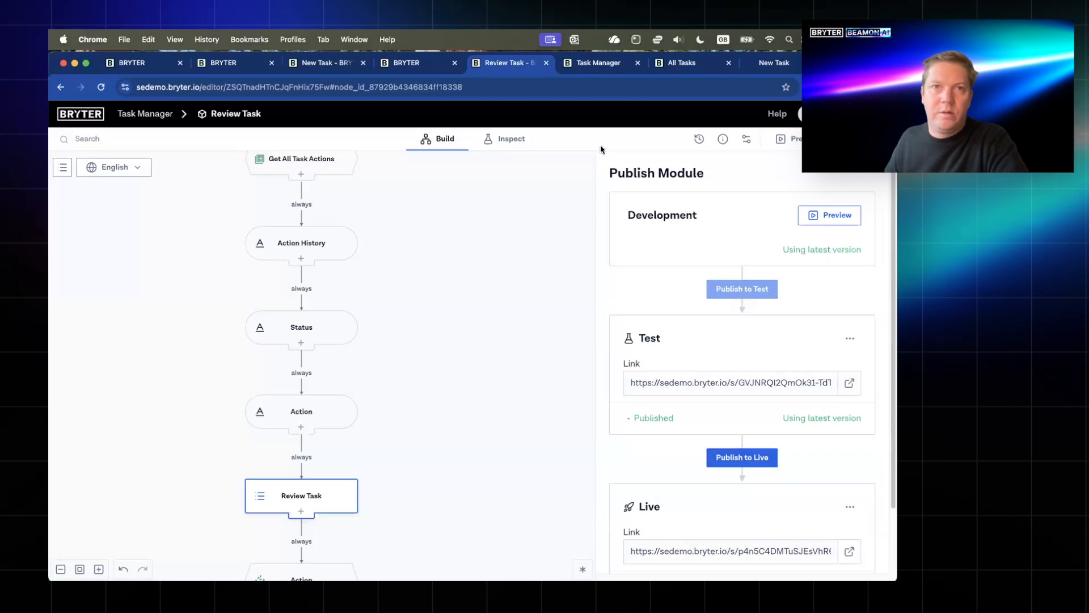
pyautogui.click(598, 62)
pyautogui.click(117, 218)
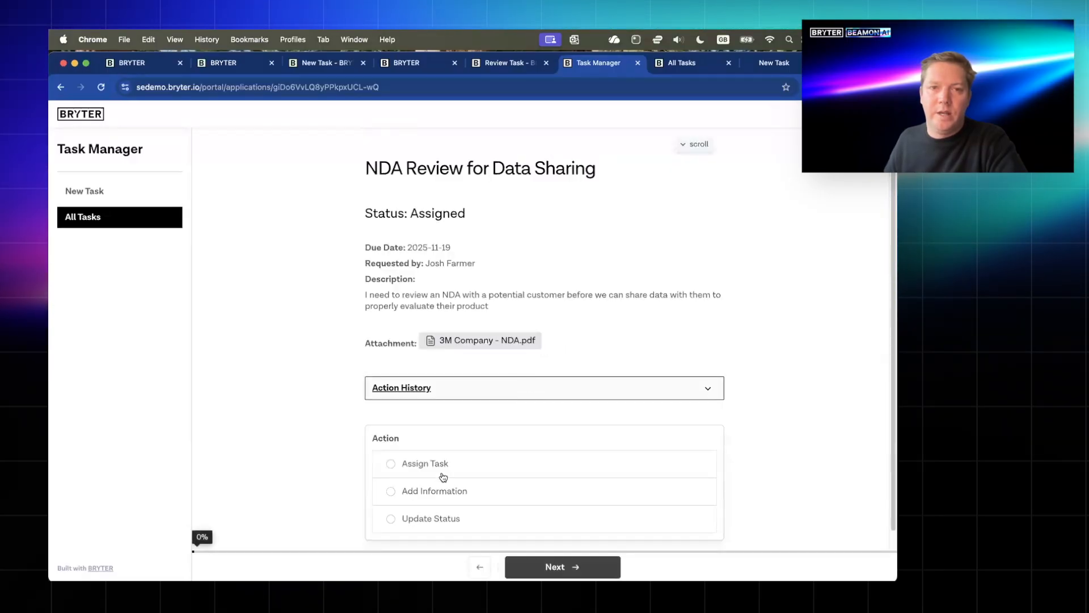
# - Update the NDA Review for Data Sharing task's status to Completed and submit the review form
pyautogui.click(431, 499)
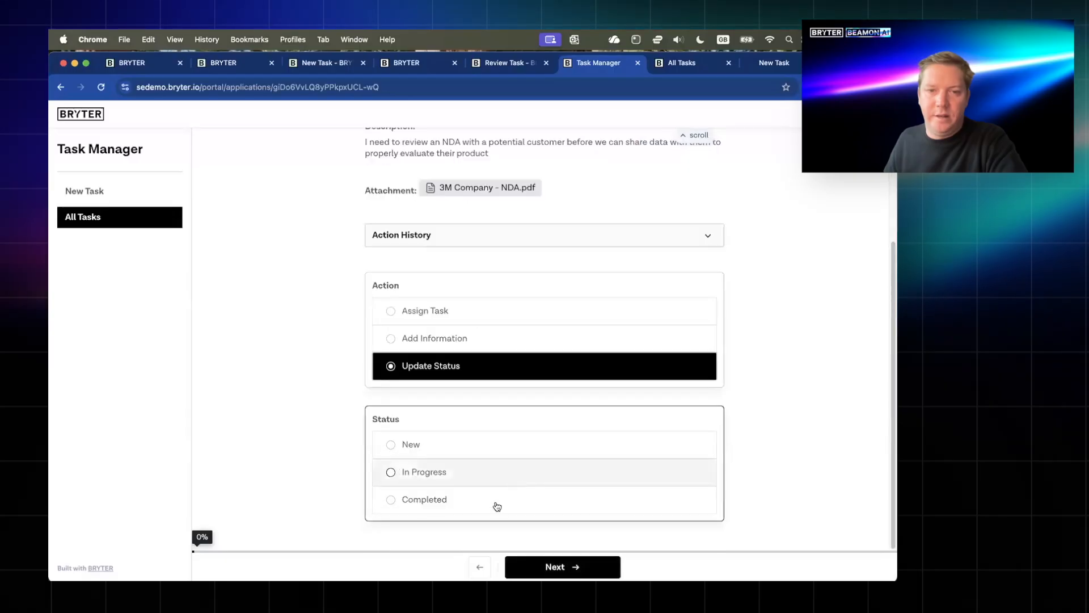
pyautogui.click(624, 509)
pyautogui.click(562, 566)
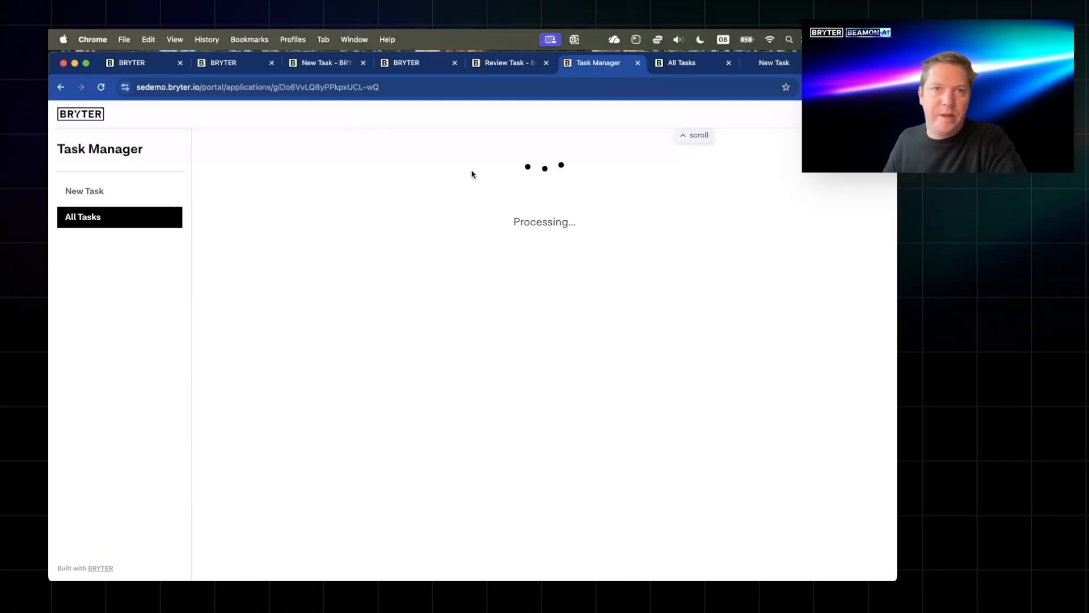
# - Refresh the All Tasks data view's editor and show the Completion Notes field as a column directly after Attachment
pyautogui.click(240, 65)
pyautogui.click(151, 65)
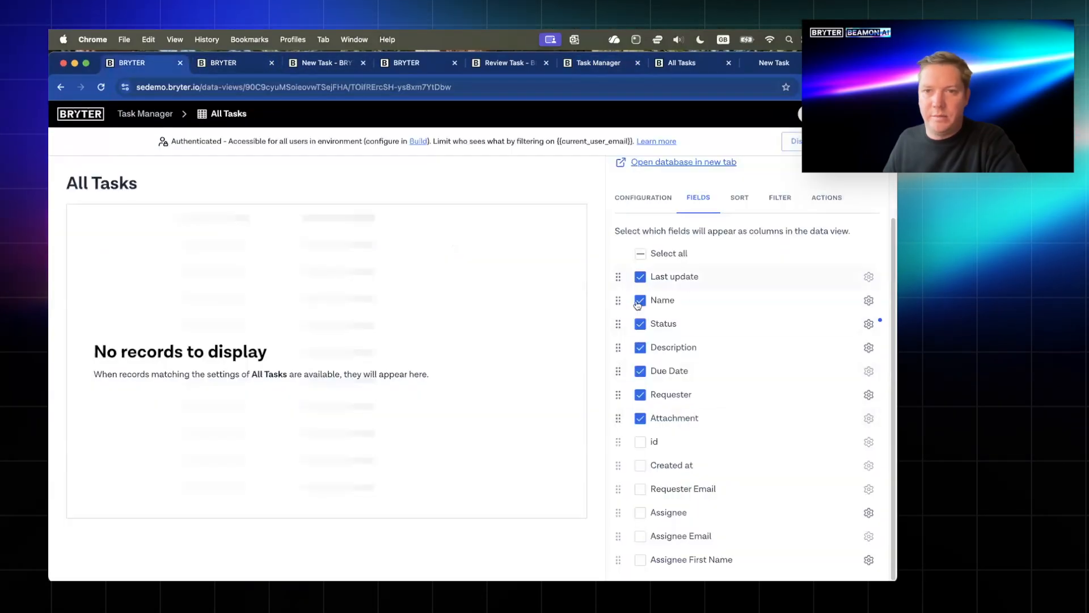
pyautogui.click(101, 87)
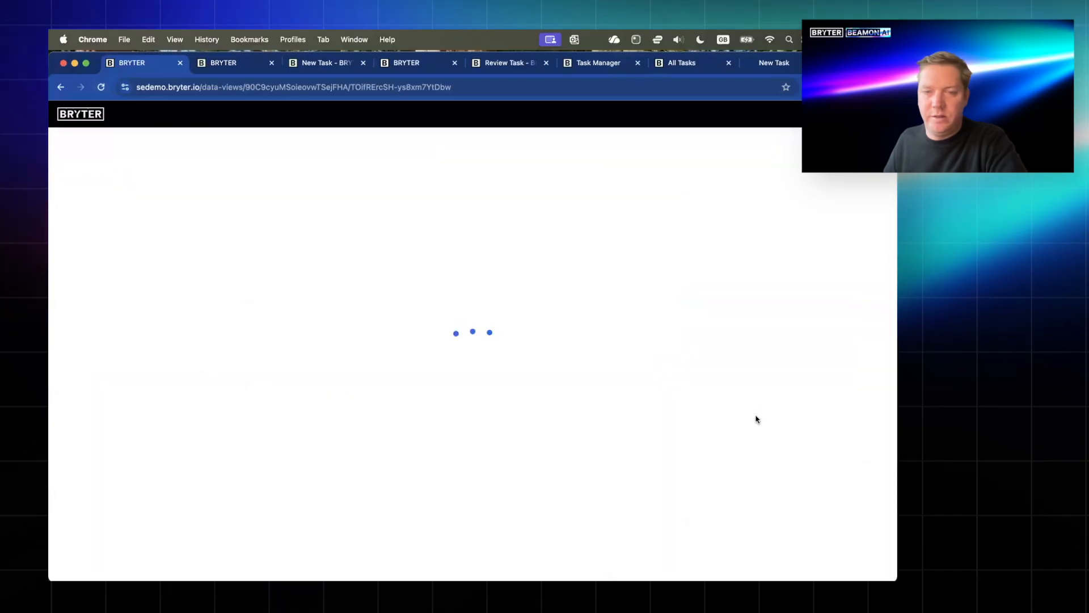
pyautogui.scroll(-2, 681, 477)
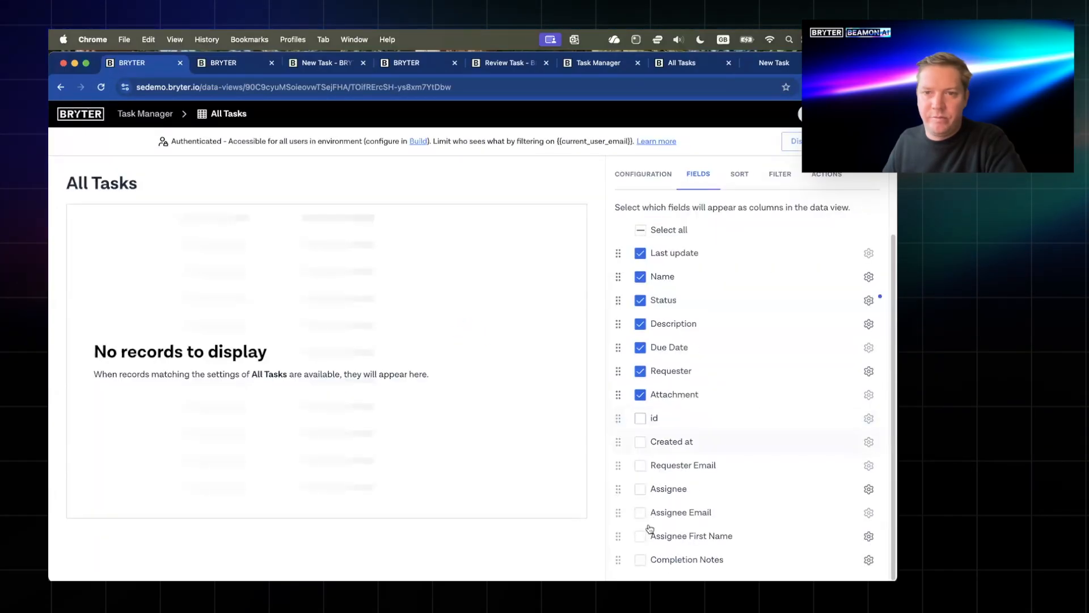
pyautogui.moveTo(620, 559); pyautogui.dragTo(624, 419)
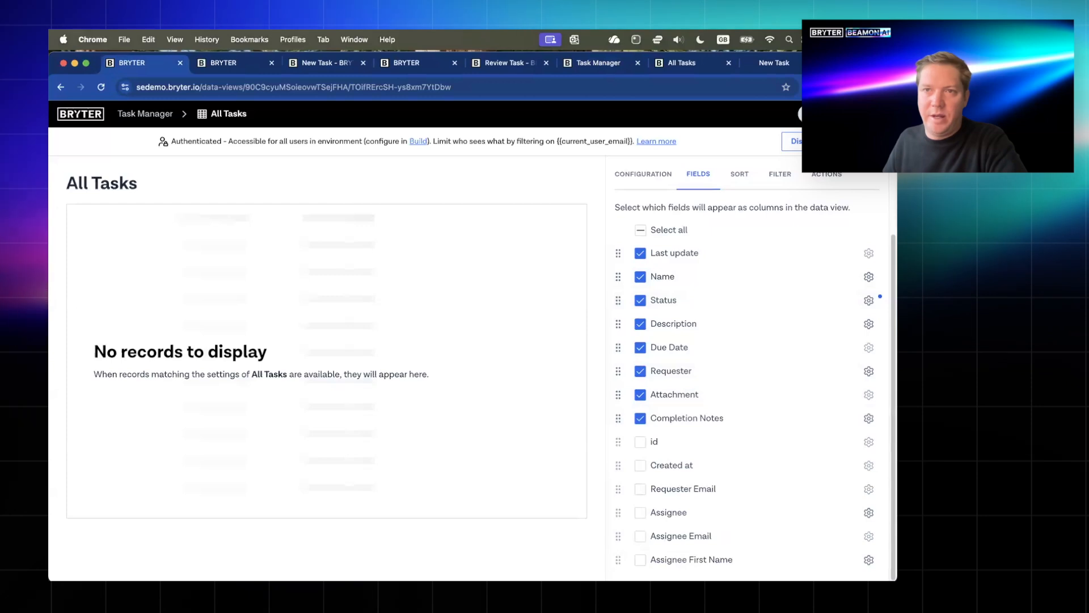
# - Open All Tasks in the Task Manager portal and expand the rows to read the full completion notes
pyautogui.click(413, 65)
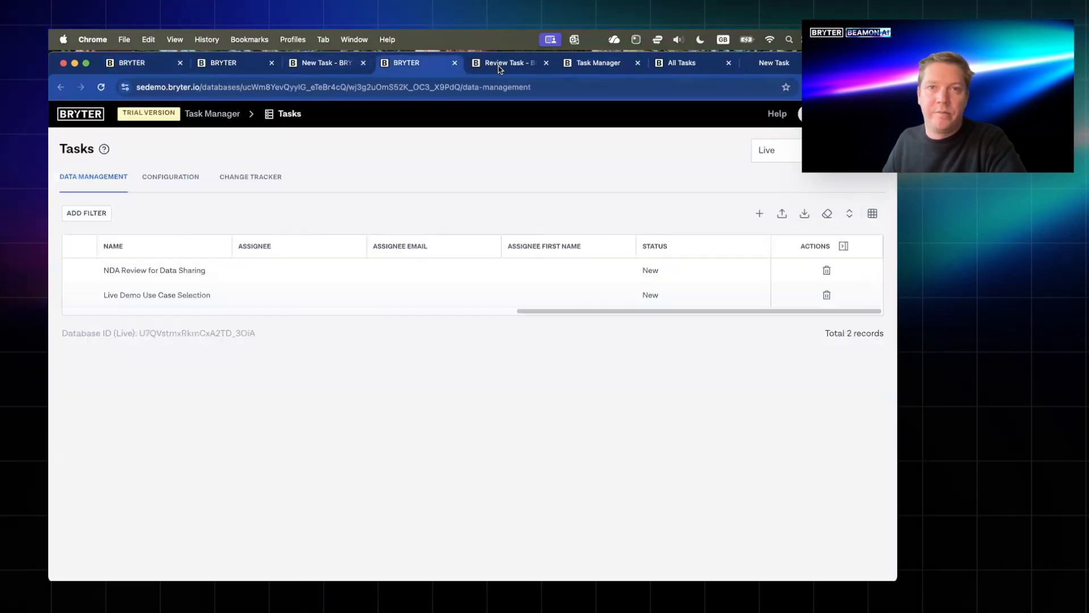
pyautogui.click(501, 67)
pyautogui.click(592, 63)
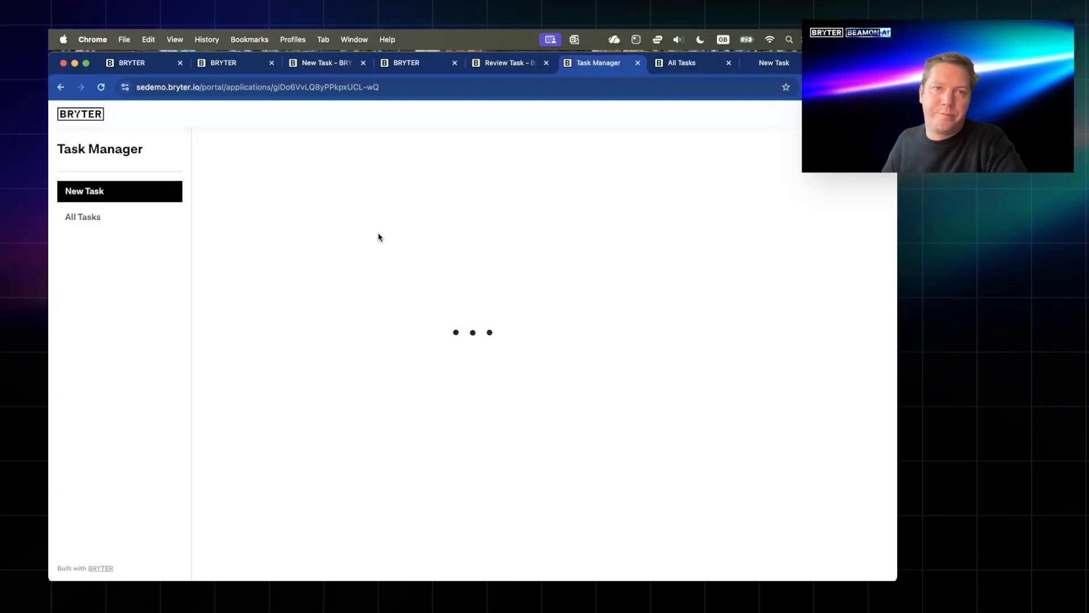
pyautogui.click(97, 219)
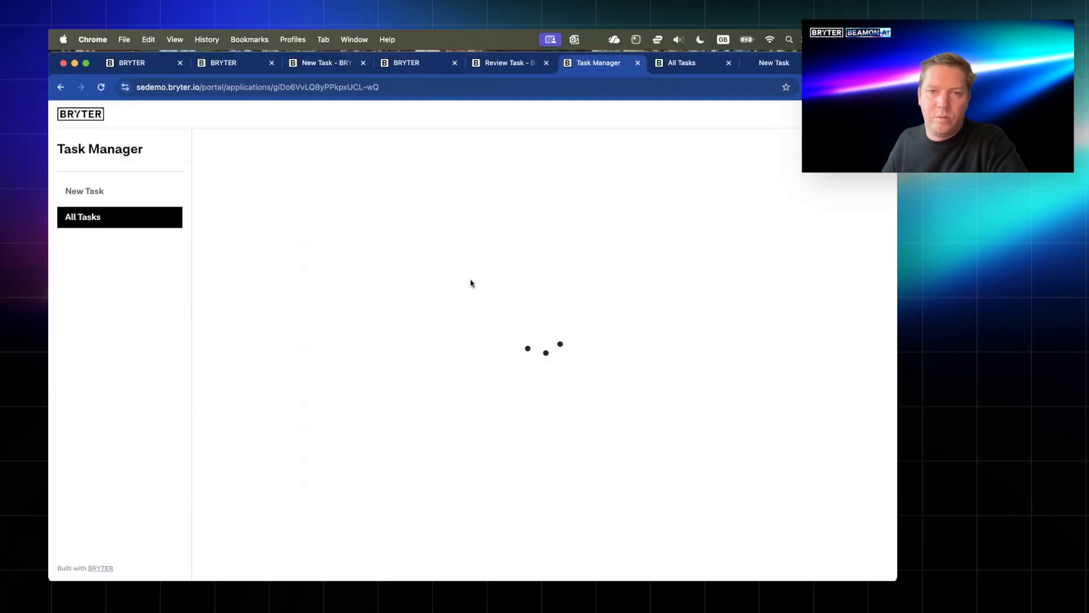
pyautogui.hscroll(10, 461, 286)
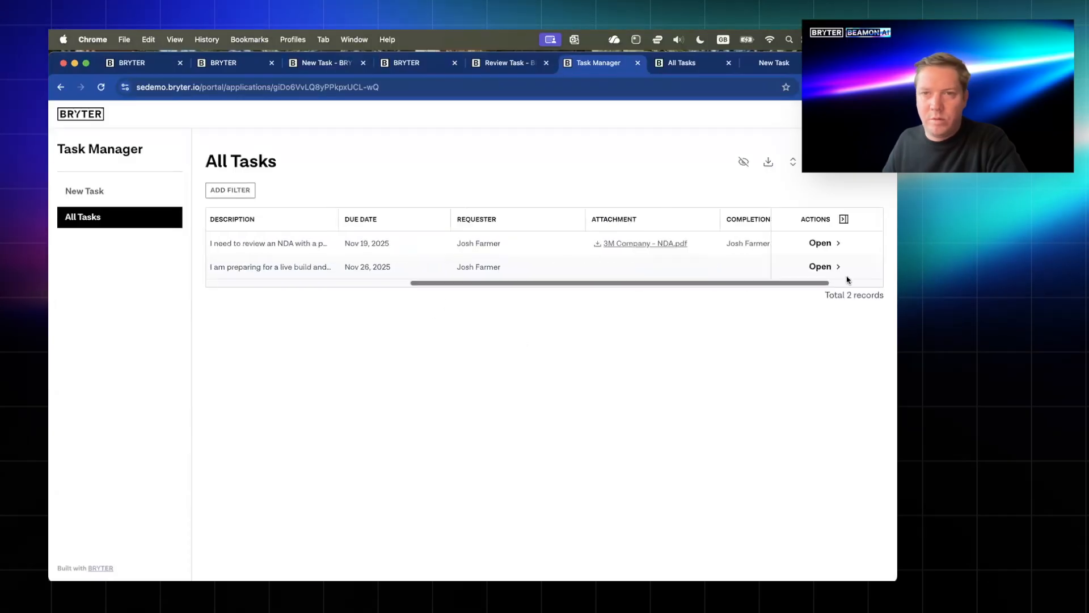
pyautogui.click(792, 162)
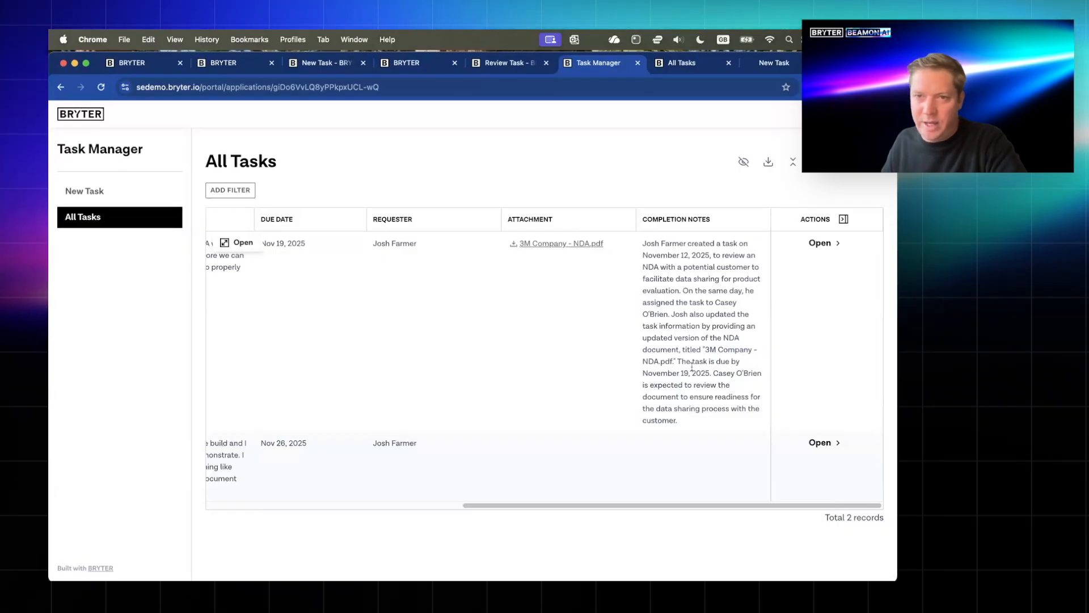
# - Open the NDA Review for Data Sharing task and examine its status and the entries in its Action History
pyautogui.click(831, 244)
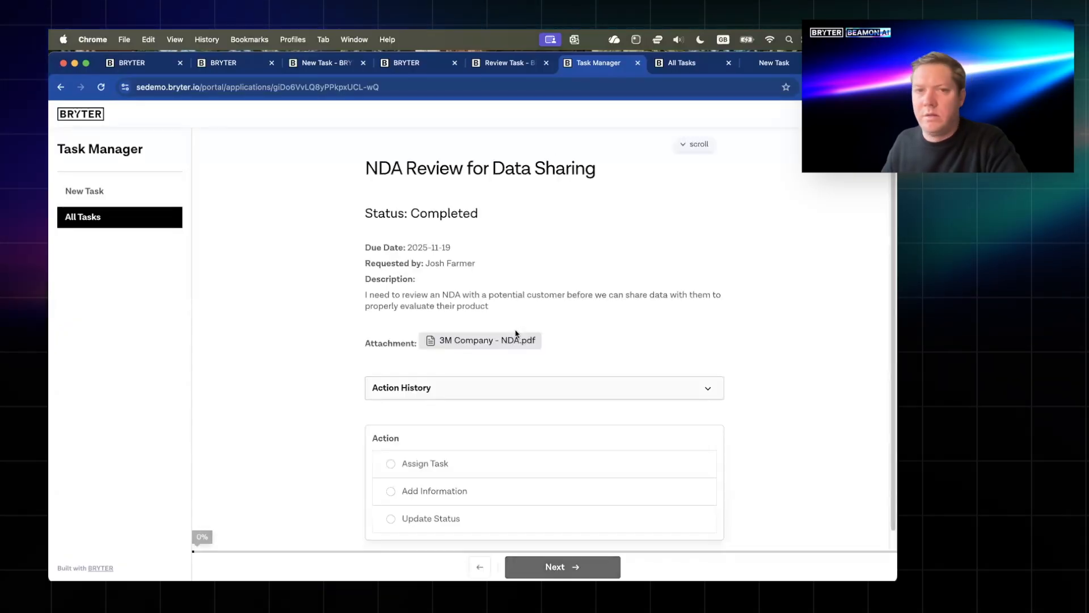
pyautogui.click(488, 369)
pyautogui.scroll(-6, 488, 370)
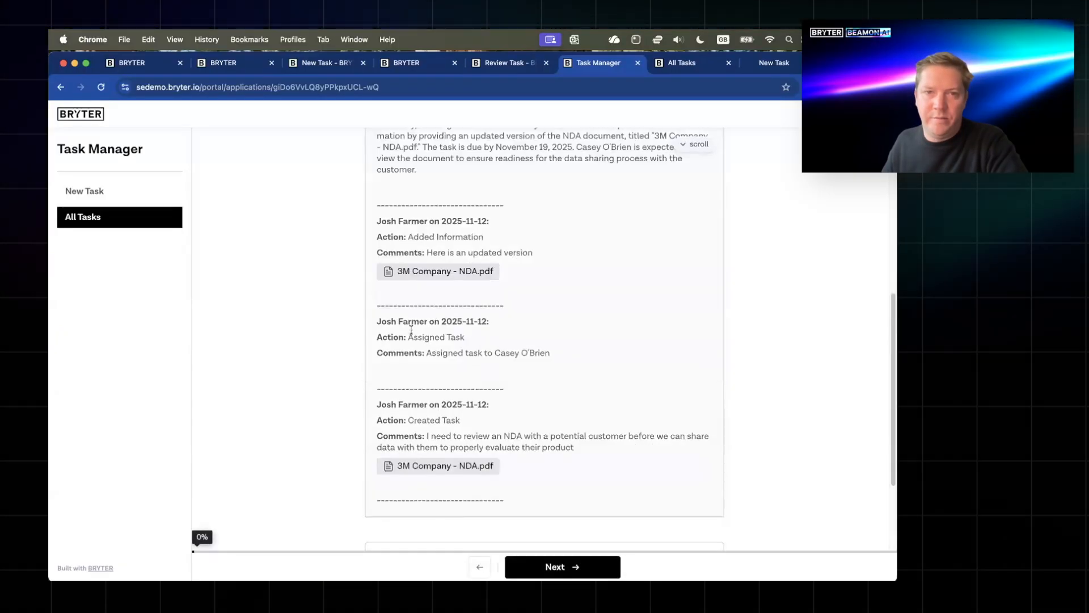
pyautogui.scroll(3, 411, 329)
pyautogui.scroll(3, 435, 321)
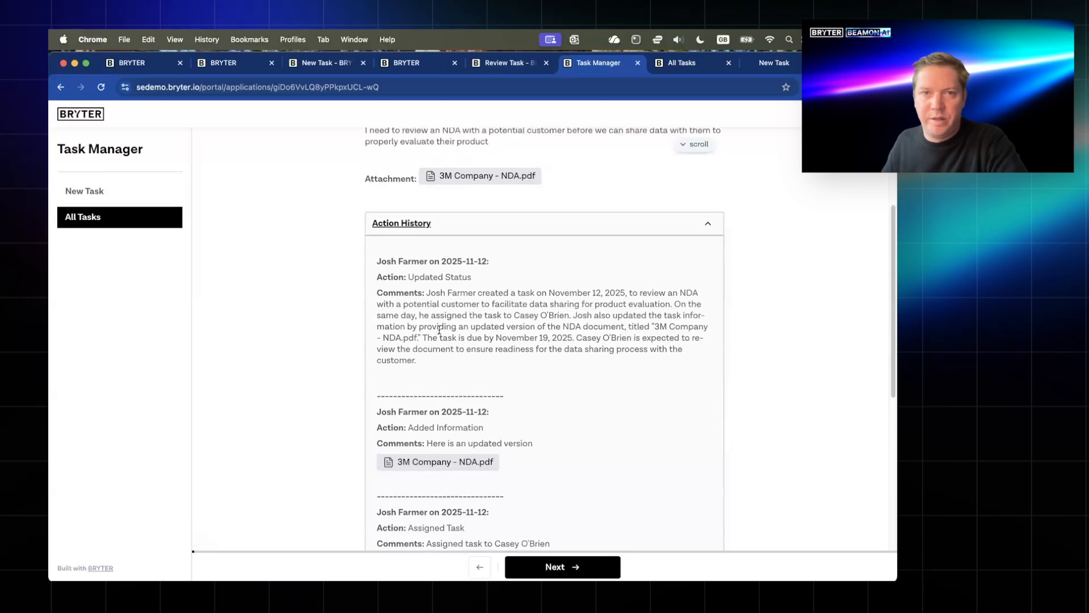
pyautogui.click(513, 388)
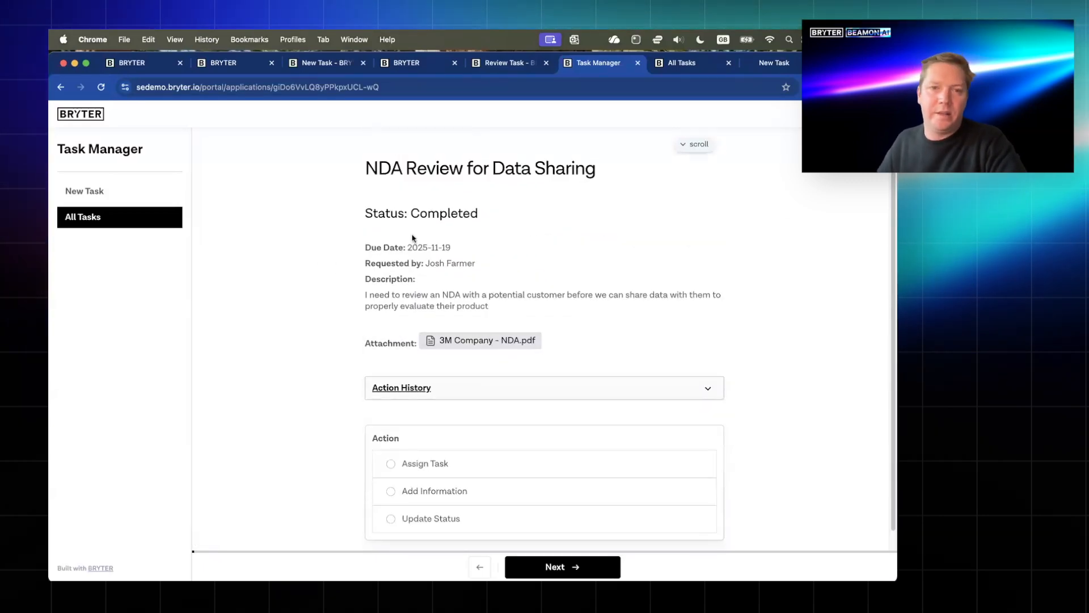
# - Return to the Task Manager application's components and create a new module named "Status Check"
pyautogui.click(482, 63)
pyautogui.click(430, 69)
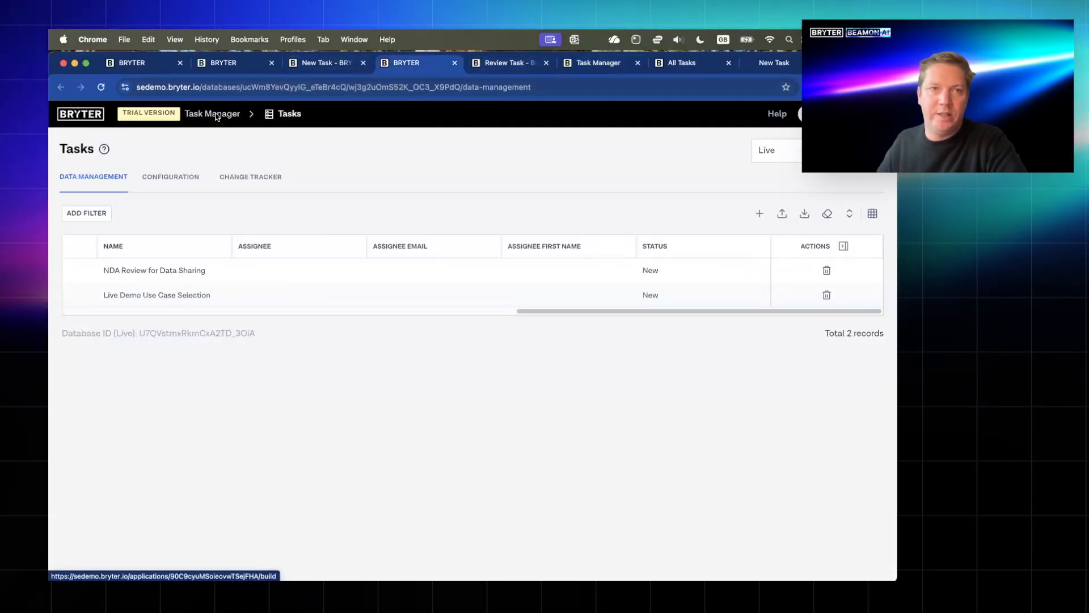
pyautogui.click(234, 113)
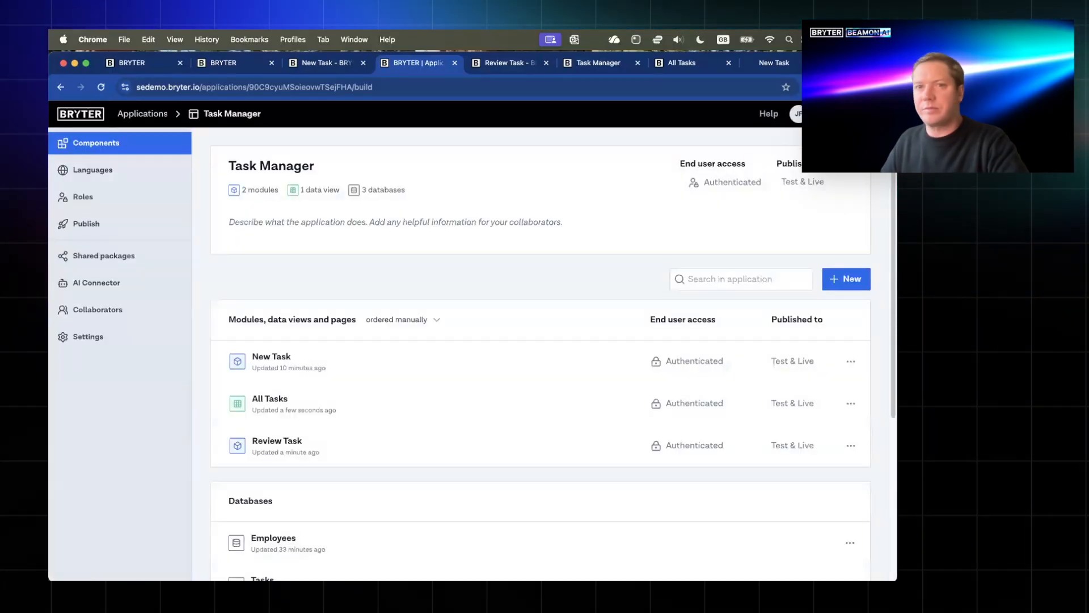
pyautogui.scroll(-2, 510, 322)
pyautogui.scroll(2, 471, 312)
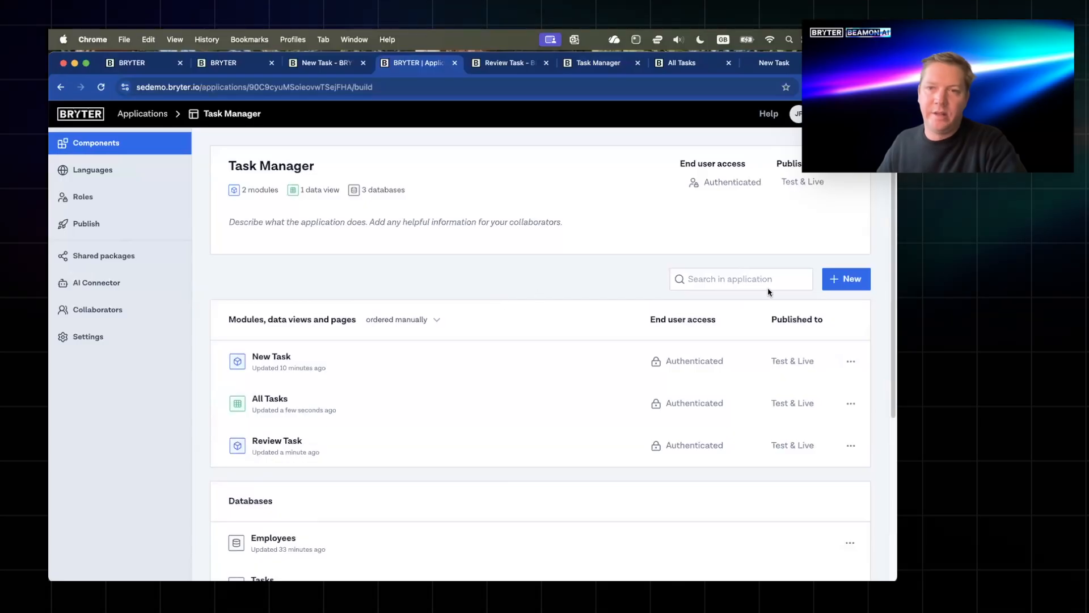
pyautogui.click(852, 280)
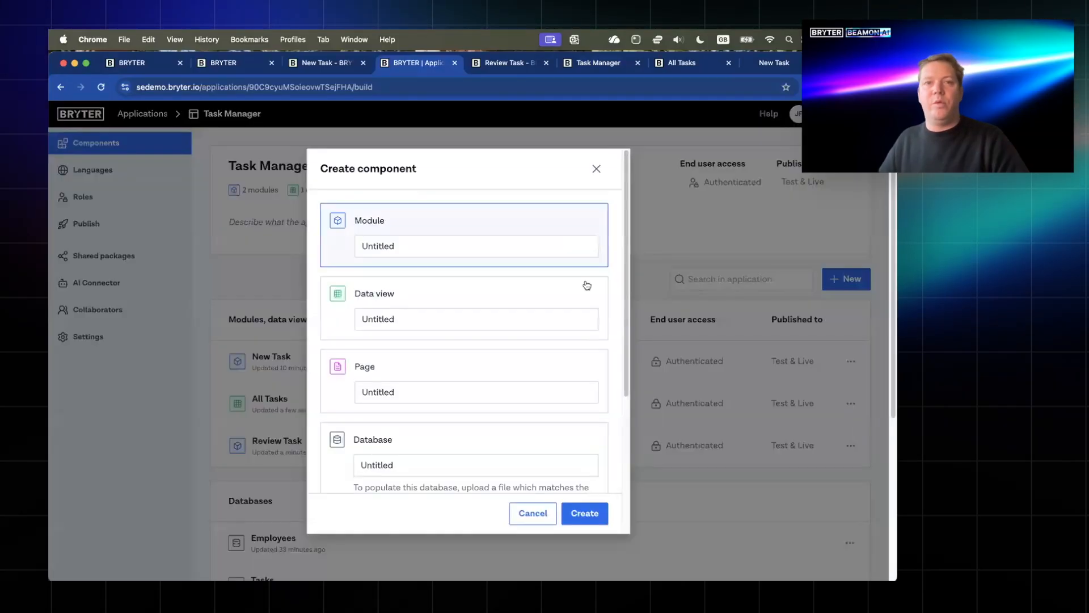
pyautogui.click(485, 250)
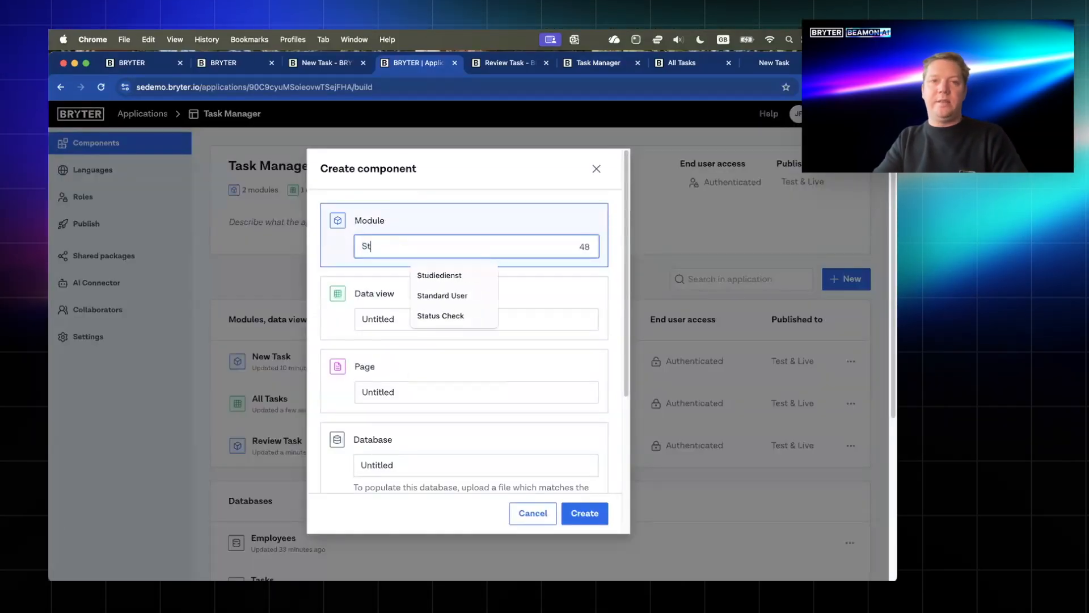
pyautogui.write('Status Check')
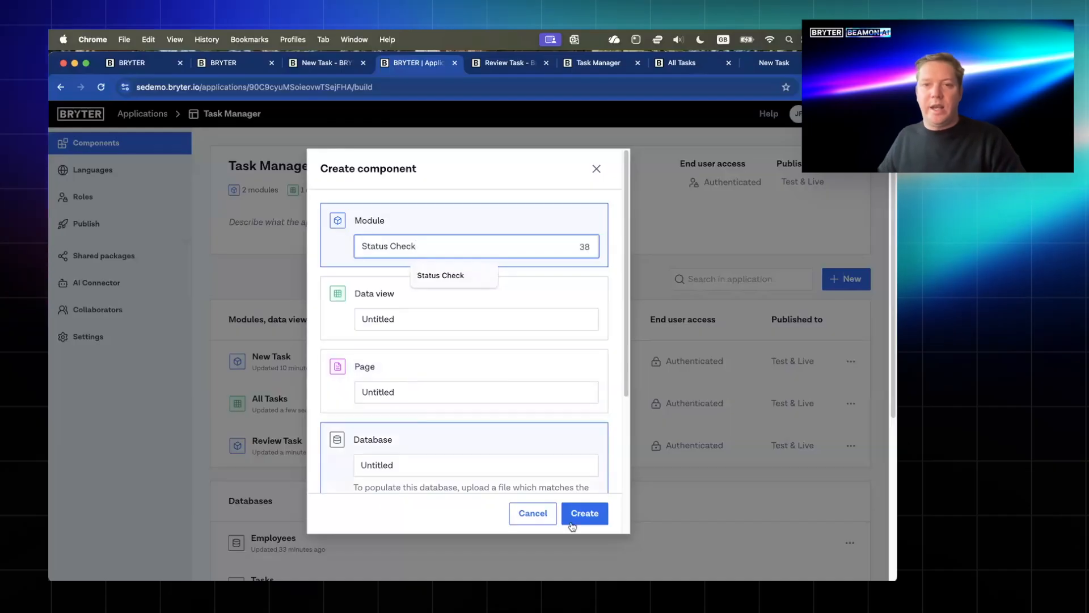
pyautogui.click(573, 524)
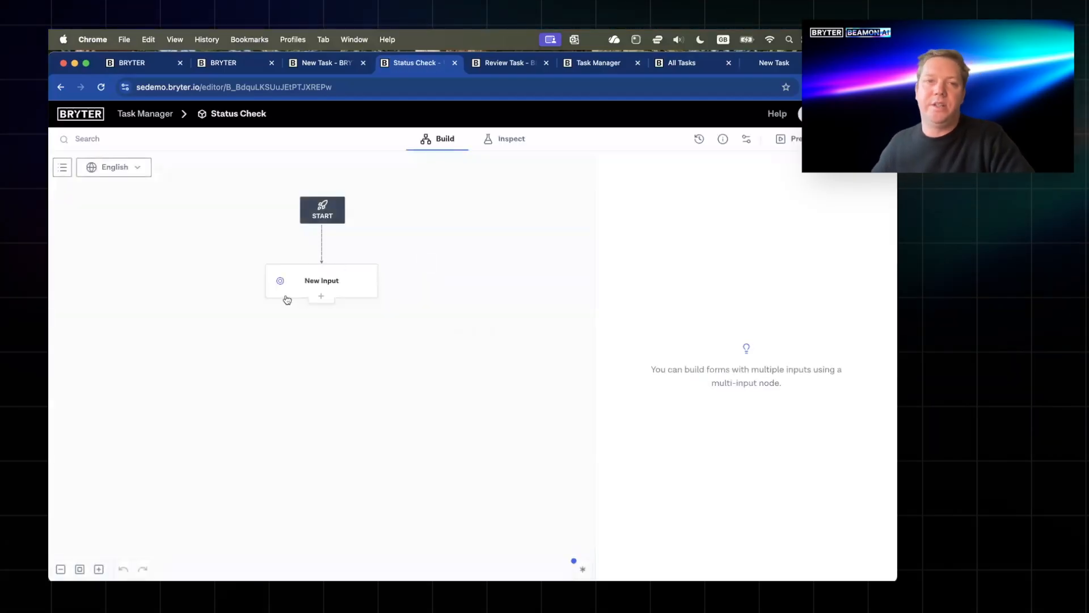
# - Insert an action node directly after START and delete the default New Input node
pyautogui.click(329, 240)
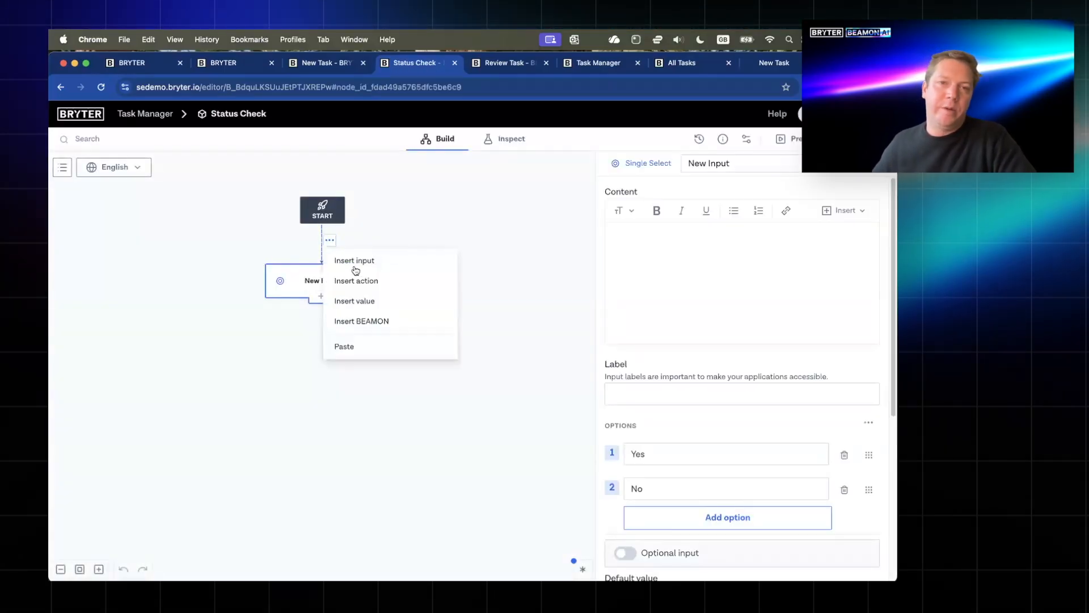
pyautogui.click(380, 282)
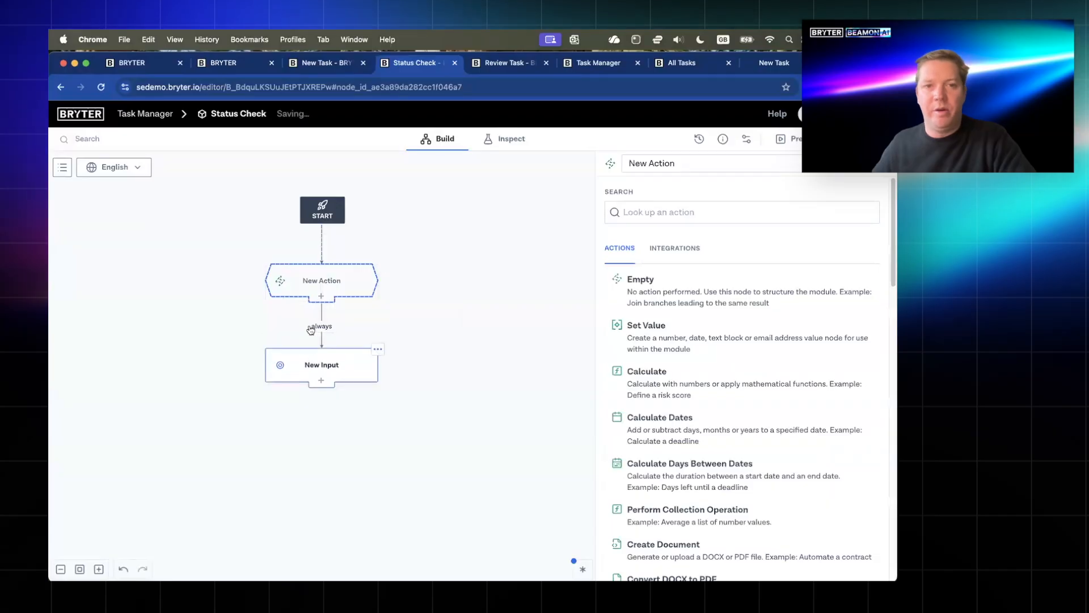
pyautogui.click(312, 367)
pyautogui.press('BackSpace')
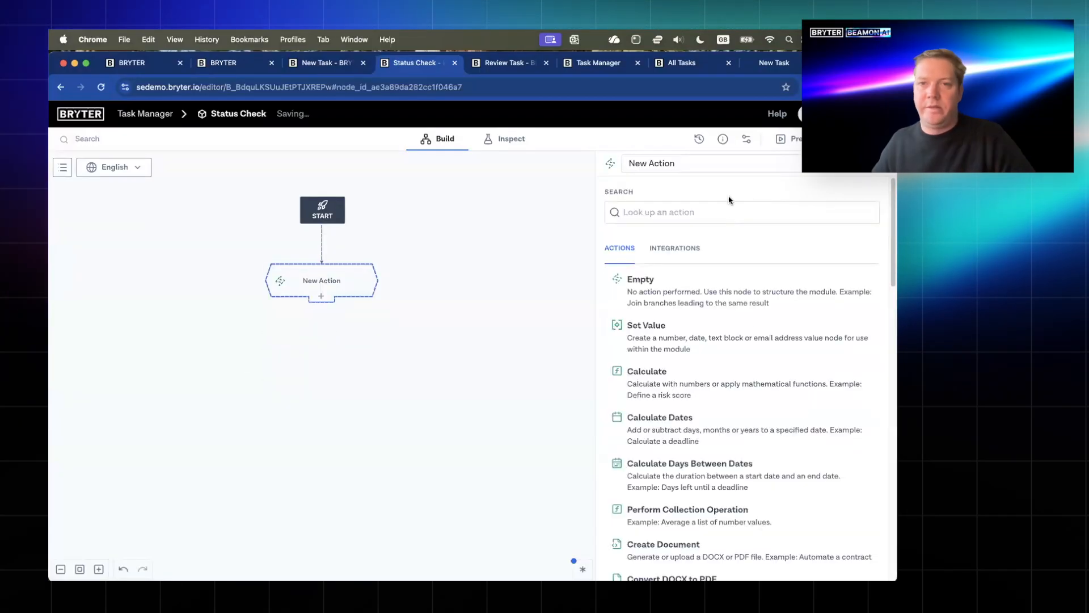
# - Make the new action a Read from a database node on Tasks and convert its read type to Filter records
pyautogui.click(781, 211)
pyautogui.write('read')
pyautogui.click(651, 282)
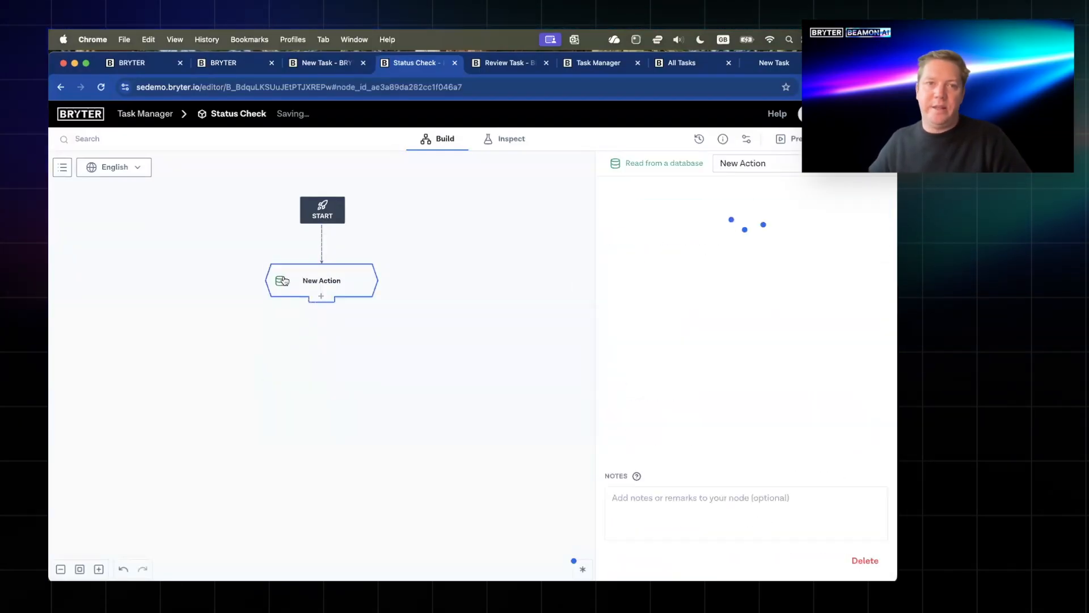
pyautogui.click(669, 215)
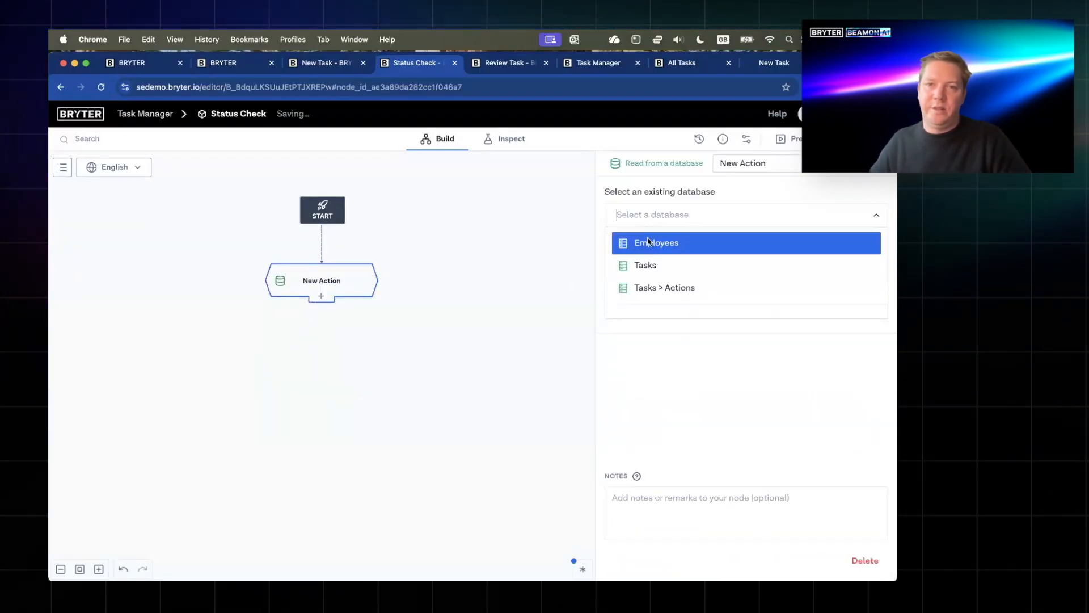
pyautogui.click(675, 267)
pyautogui.click(692, 288)
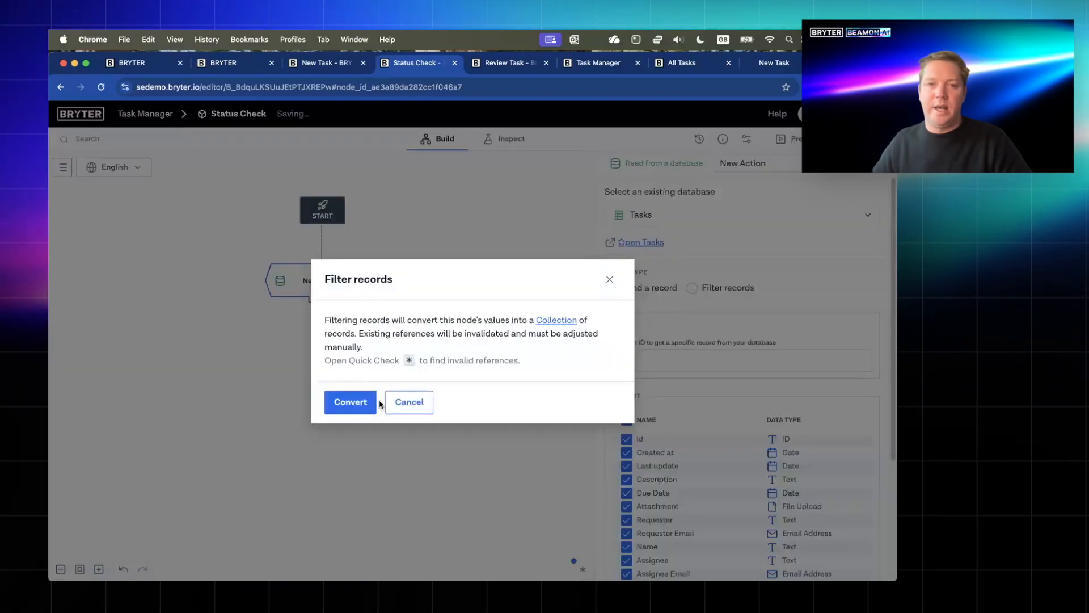
pyautogui.click(352, 404)
pyautogui.scroll(-2, 777, 281)
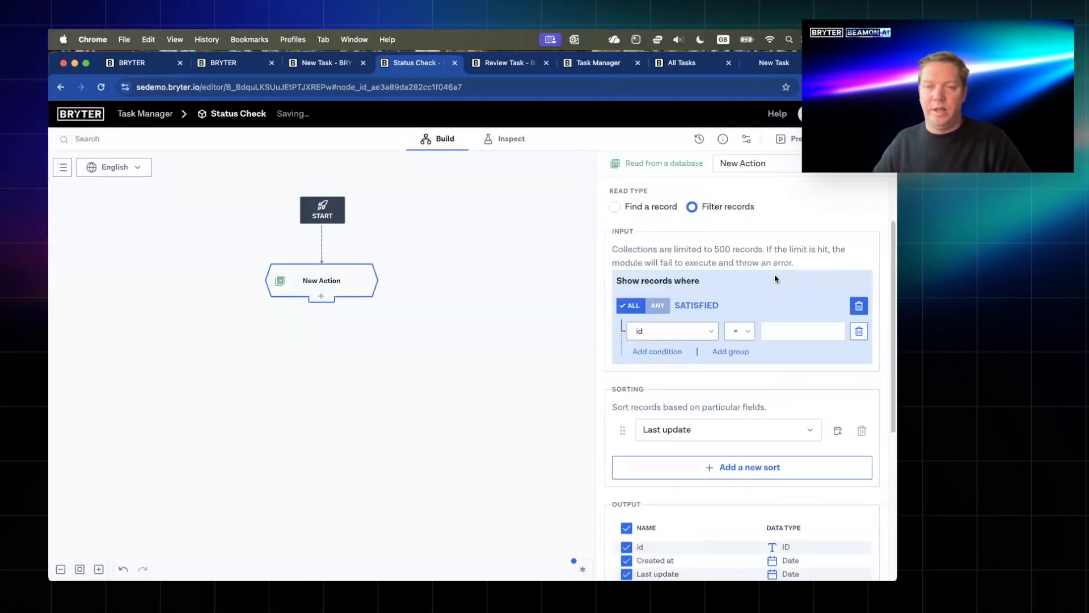
pyautogui.scroll(2, 776, 279)
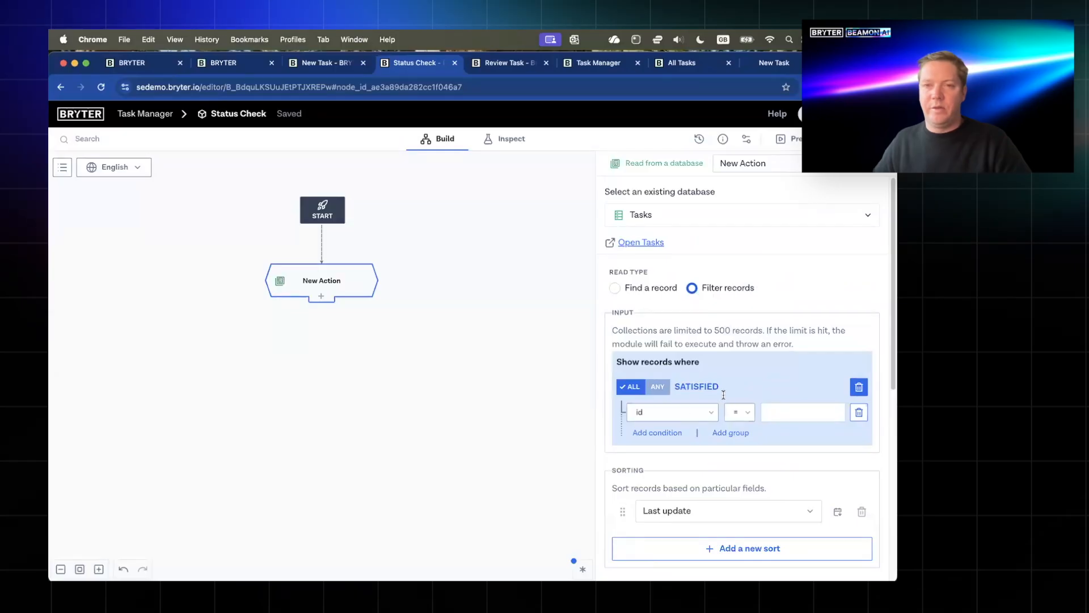
# - Set the record filter to Status not equal to "Completed"
pyautogui.click(671, 414)
pyautogui.click(648, 555)
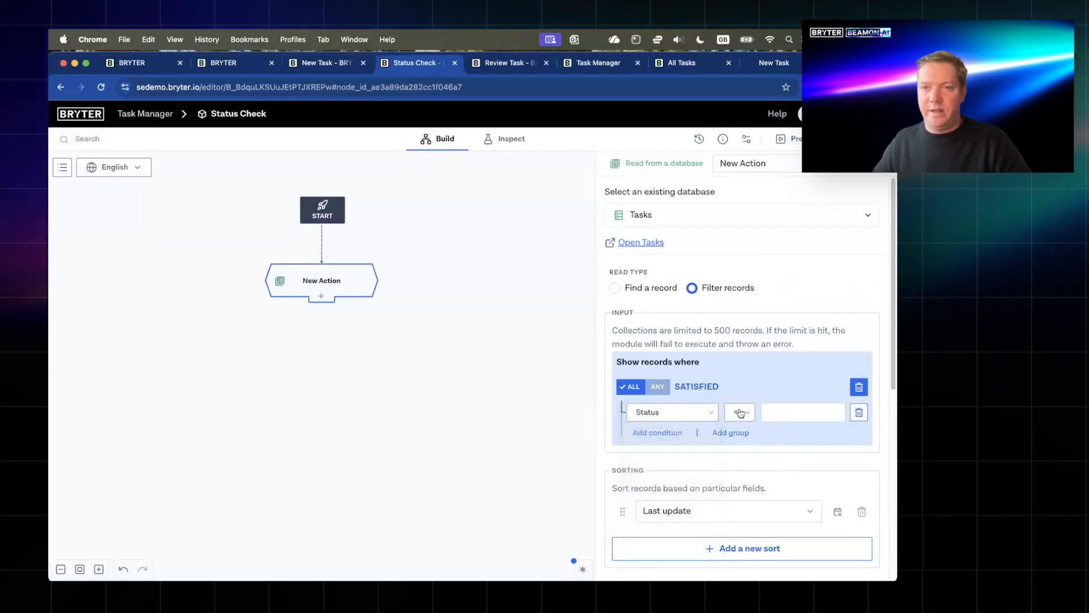
pyautogui.click(784, 414)
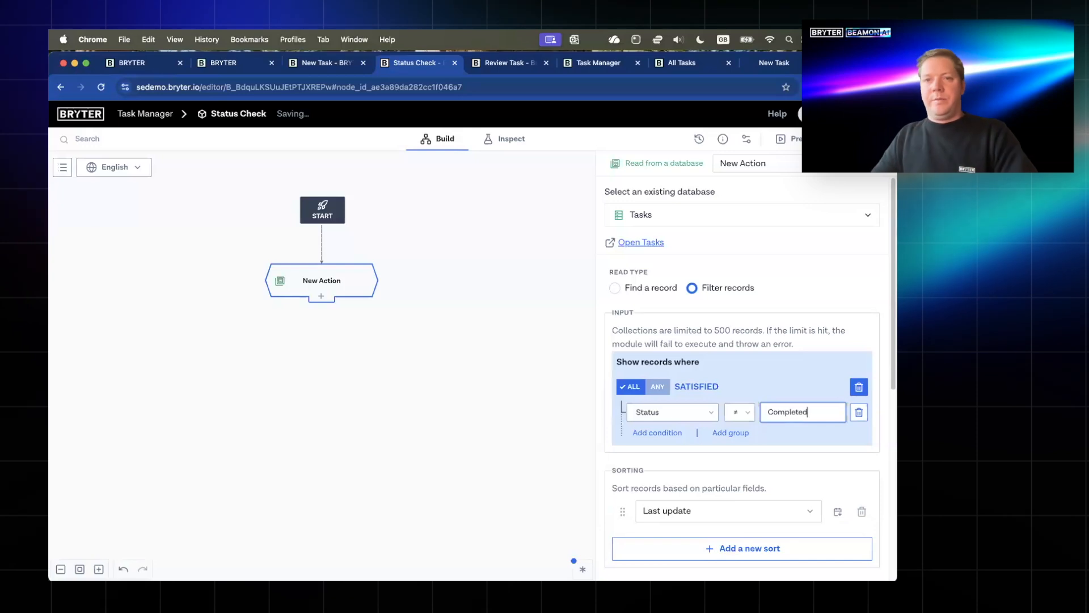
# - Rename the database read node as "Get All Open Tasks"
pyautogui.click(761, 163)
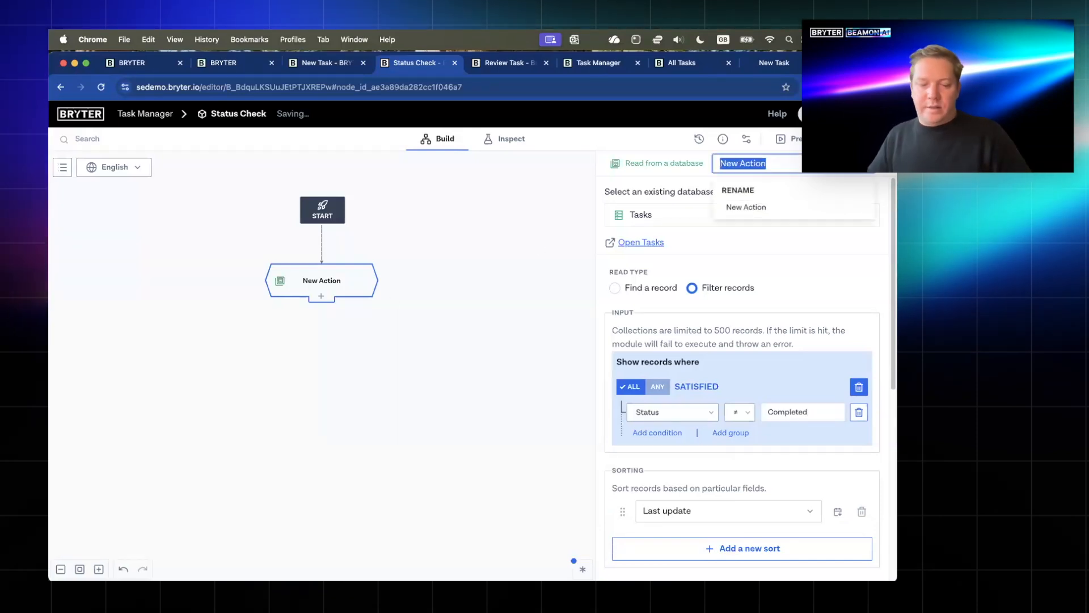
pyautogui.write('Get All Open')
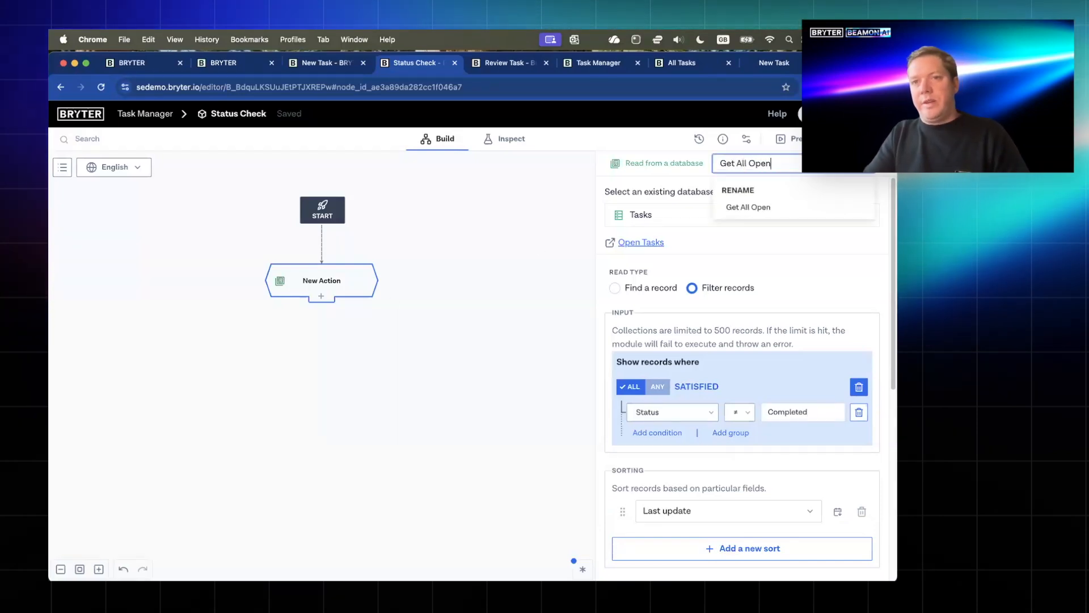
pyautogui.write(' Tasks')
pyautogui.press('Return')
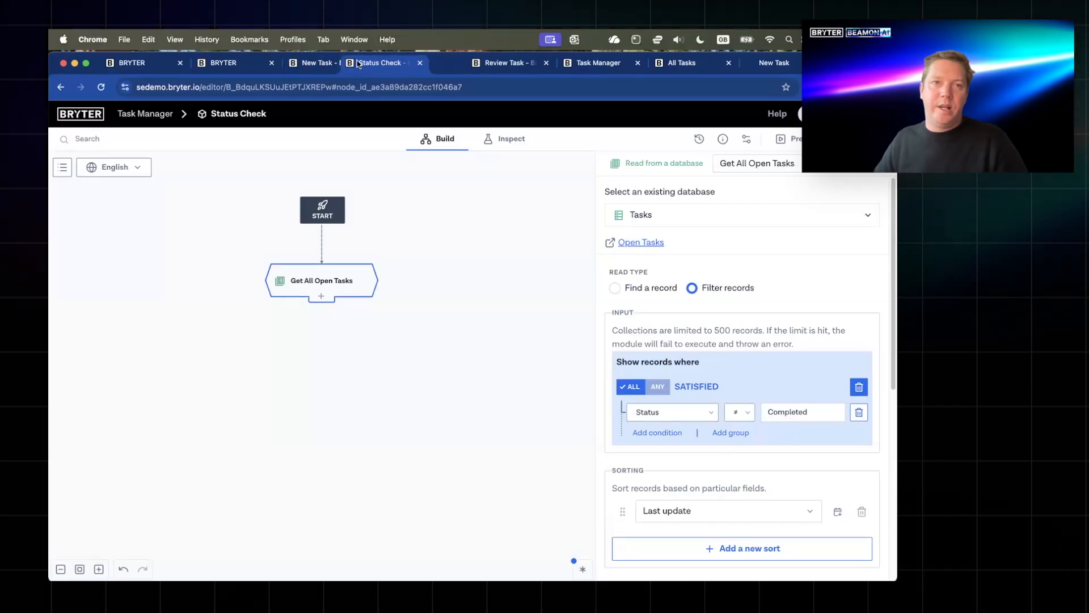
# - Move the Status Check browser tab ahead of the New Task tab and open the Task Manager application in a separate tab
pyautogui.moveTo(359, 65); pyautogui.dragTo(335, 65)
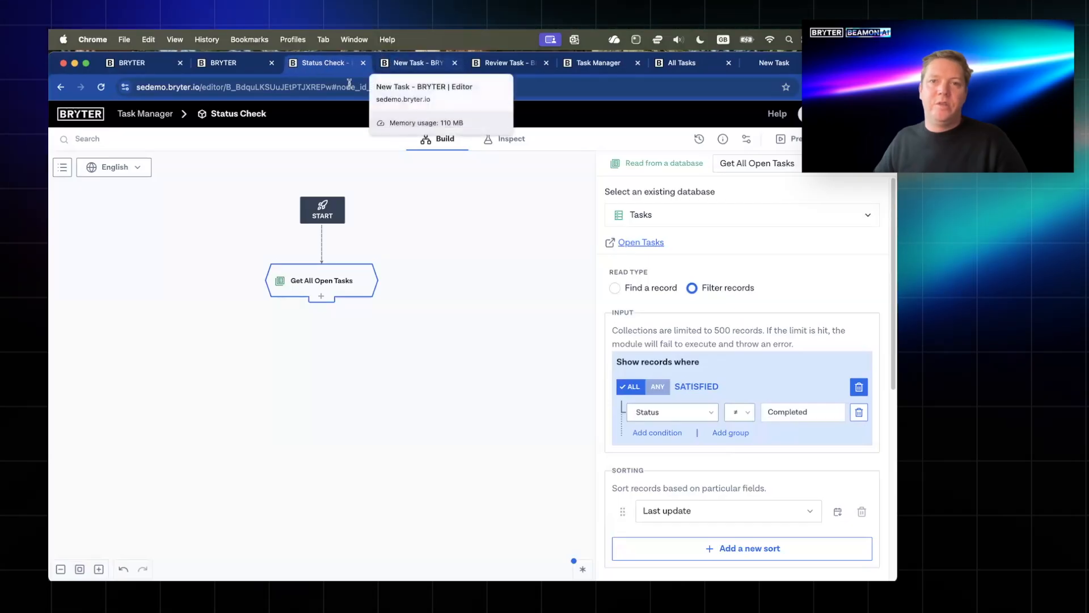
pyautogui.keyDown('super'); pyautogui.click(164, 114); pyautogui.keyUp('super')
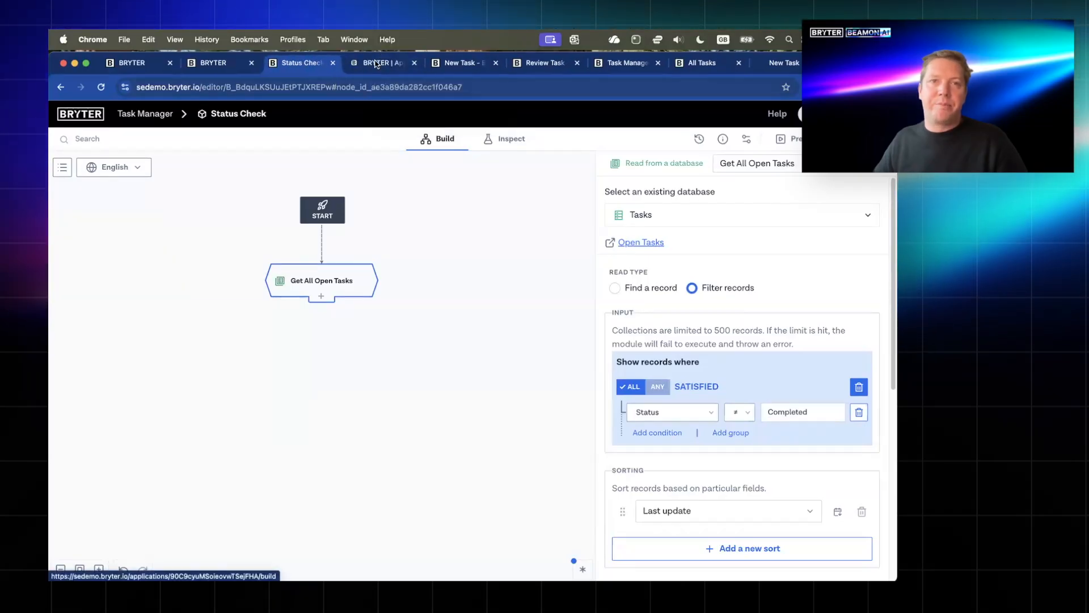
# - Add a Result node named "End" after Get All Open Tasks and reselect the database read node
pyautogui.click(319, 300)
pyautogui.moveTo(318, 431)
pyautogui.click(437, 434)
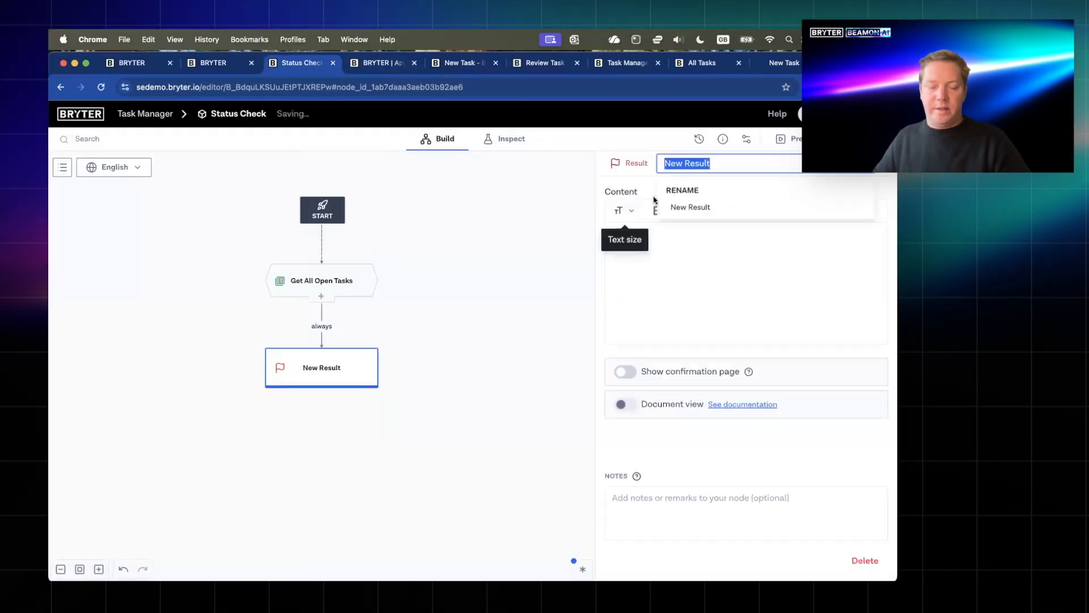
pyautogui.write('End')
pyautogui.press('Return')
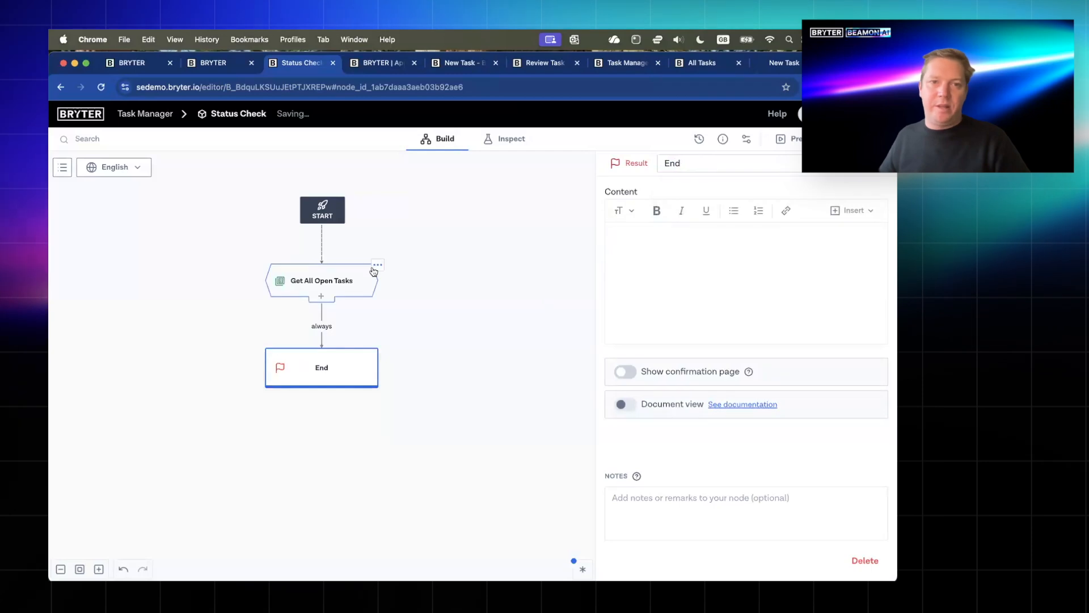
pyautogui.click(373, 273)
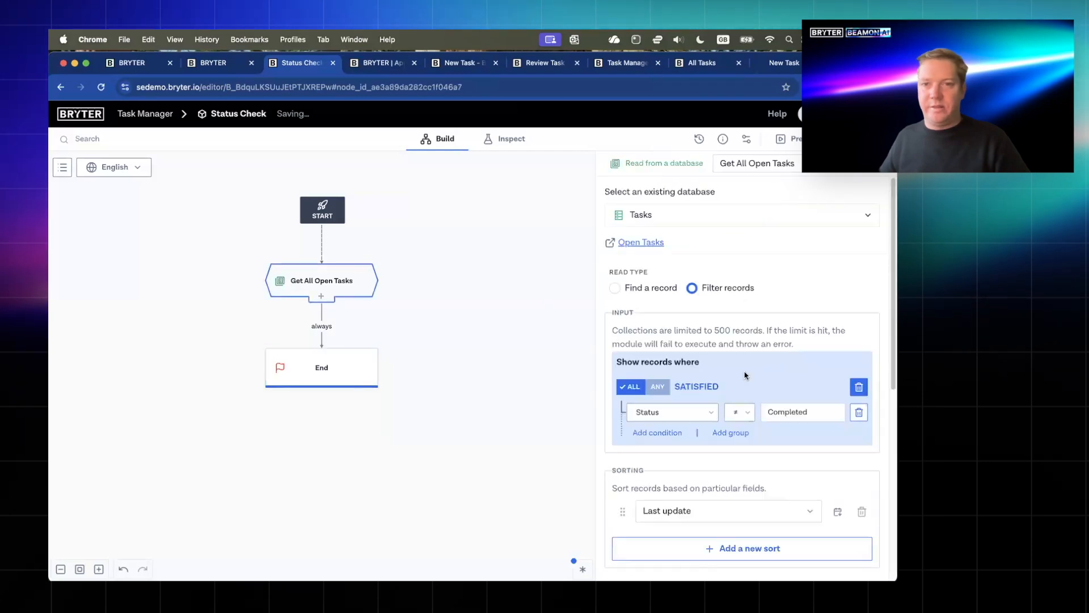
# - Create a new module named "Overdue Notification" in the Task Manager application
pyautogui.click(376, 63)
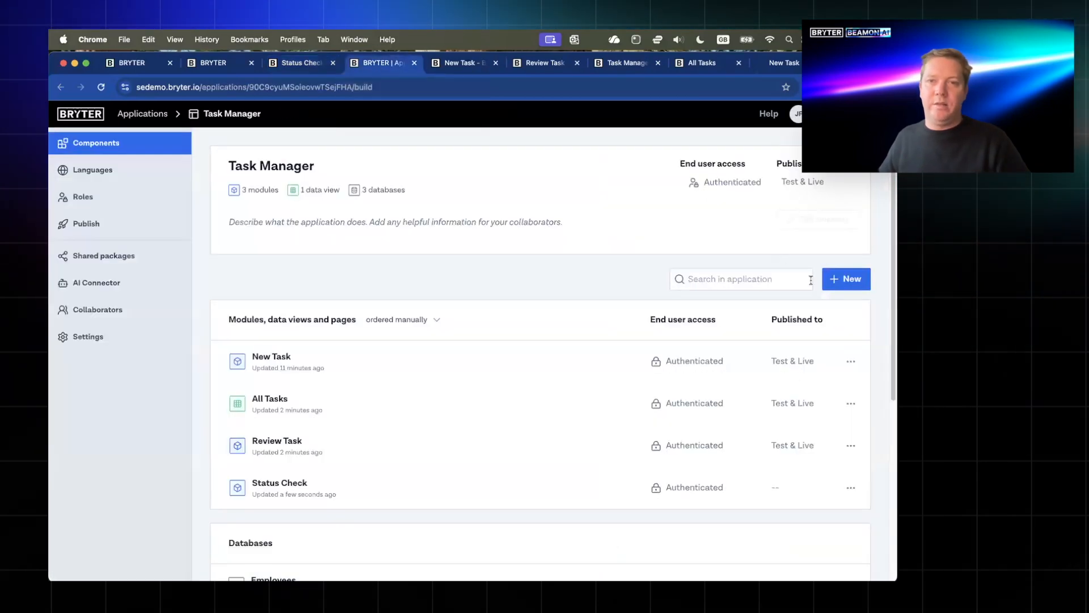
pyautogui.click(845, 278)
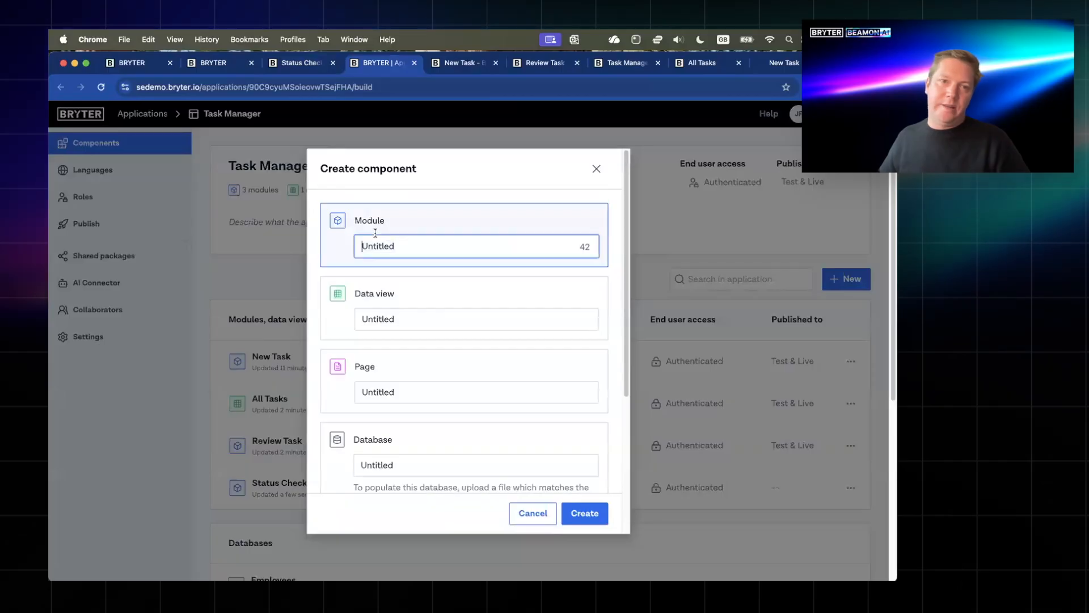
pyautogui.write('Check Overdue')
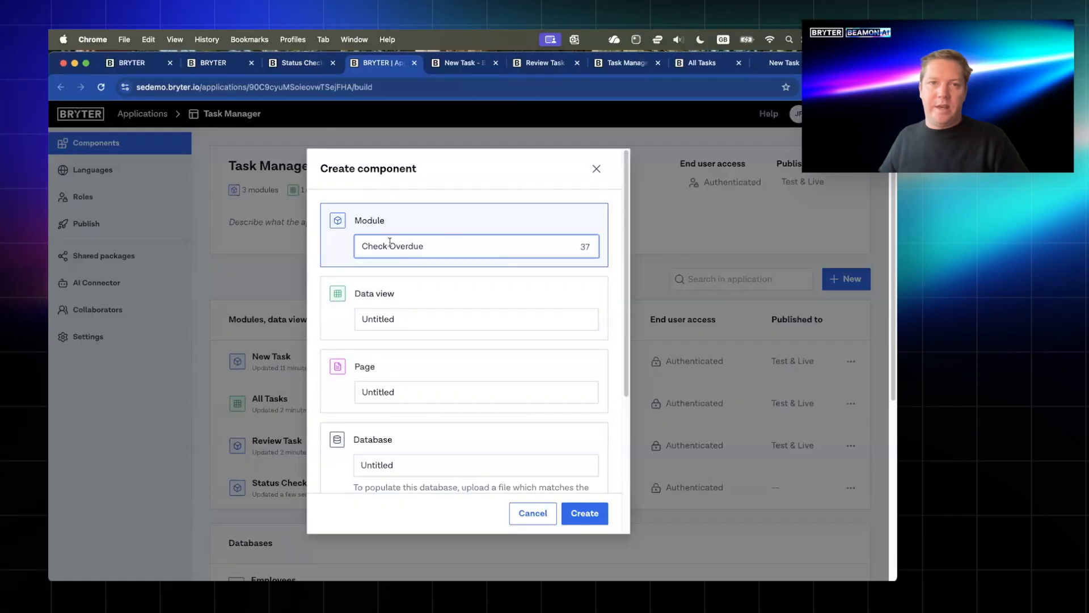
pyautogui.press('BackSpace')
pyautogui.click(415, 246)
pyautogui.write('Noti')
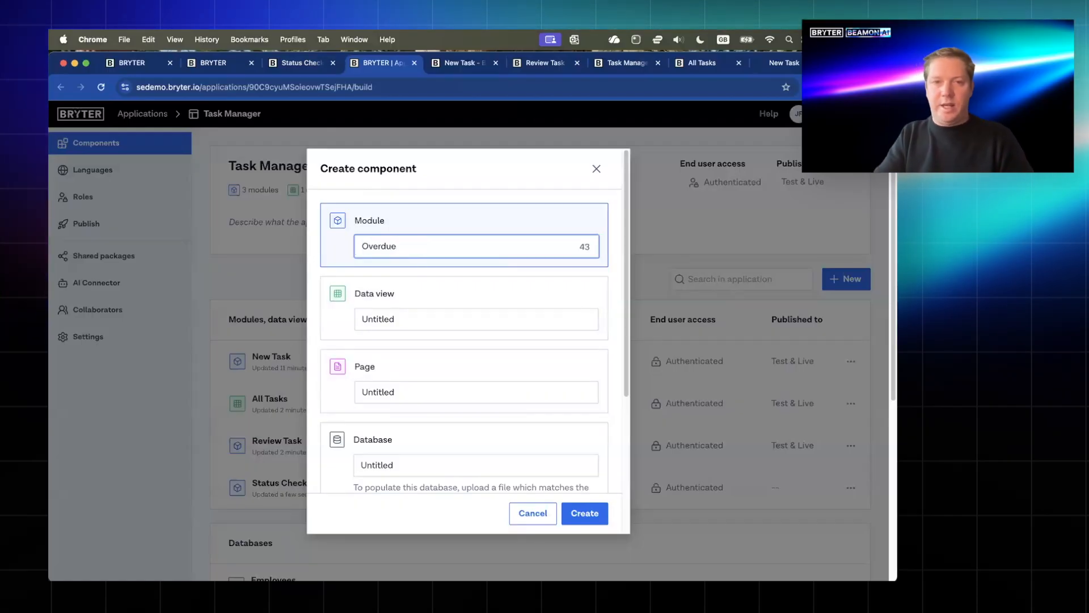
pyautogui.write('fication')
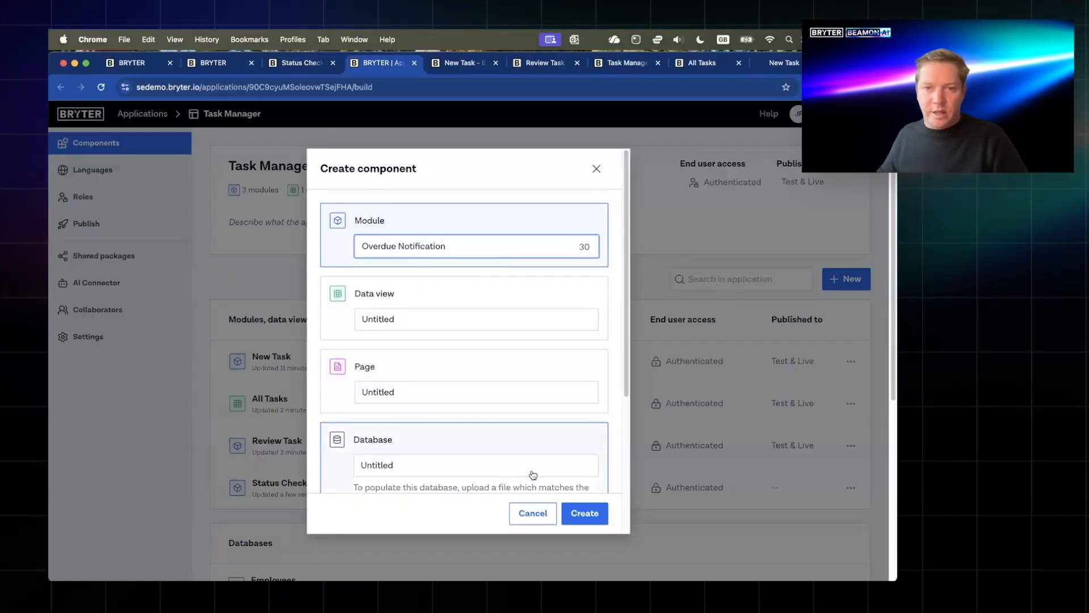
pyautogui.click(584, 513)
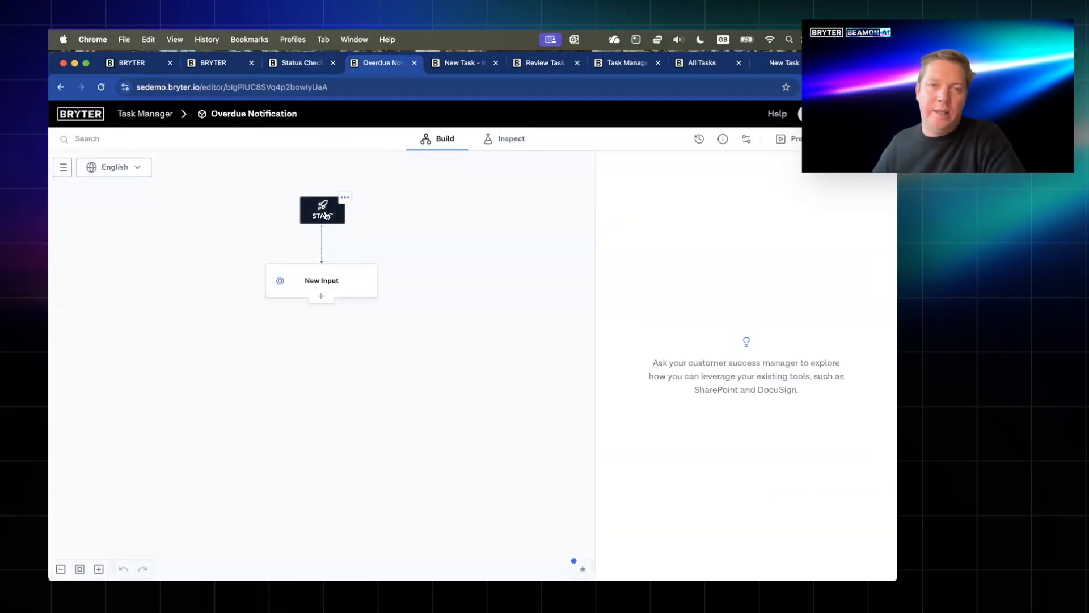
# - Add a text start parameter to the START node with both its name and API parameter name set to "id"
pyautogui.click(328, 245)
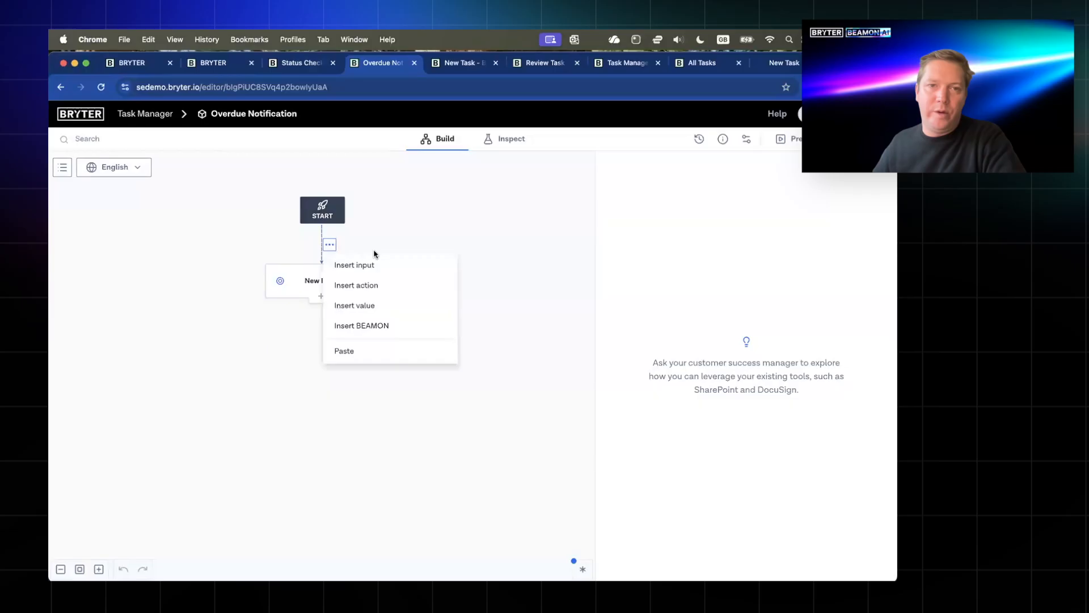
pyautogui.click(322, 211)
pyautogui.click(708, 318)
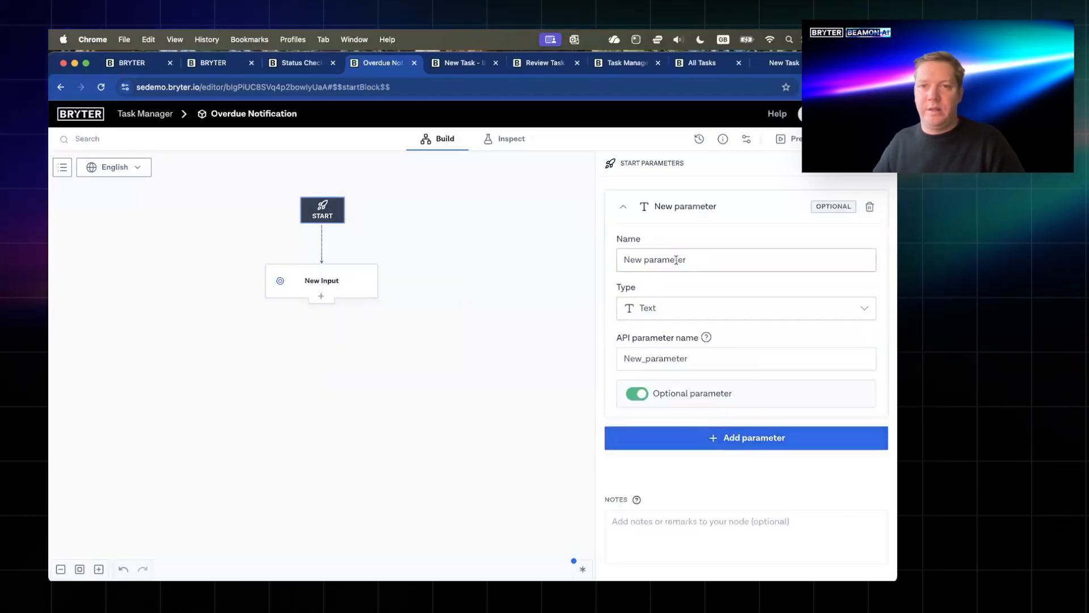
pyautogui.doubleClick(726, 360)
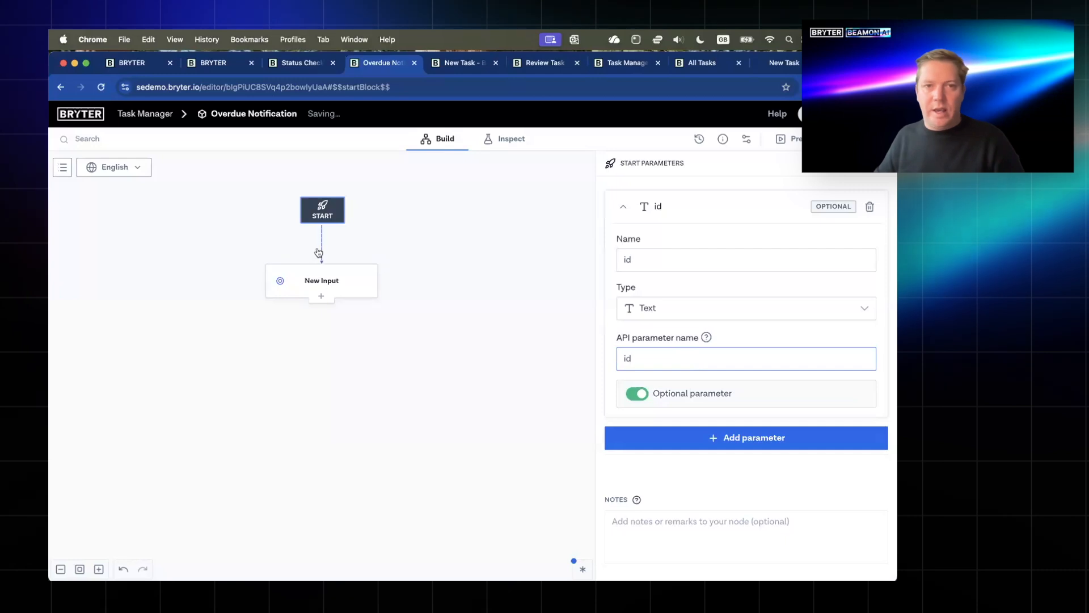
# - Insert a Read from a database action on Tasks directly after START and name it "Task Info"
pyautogui.click(329, 243)
pyautogui.click(370, 285)
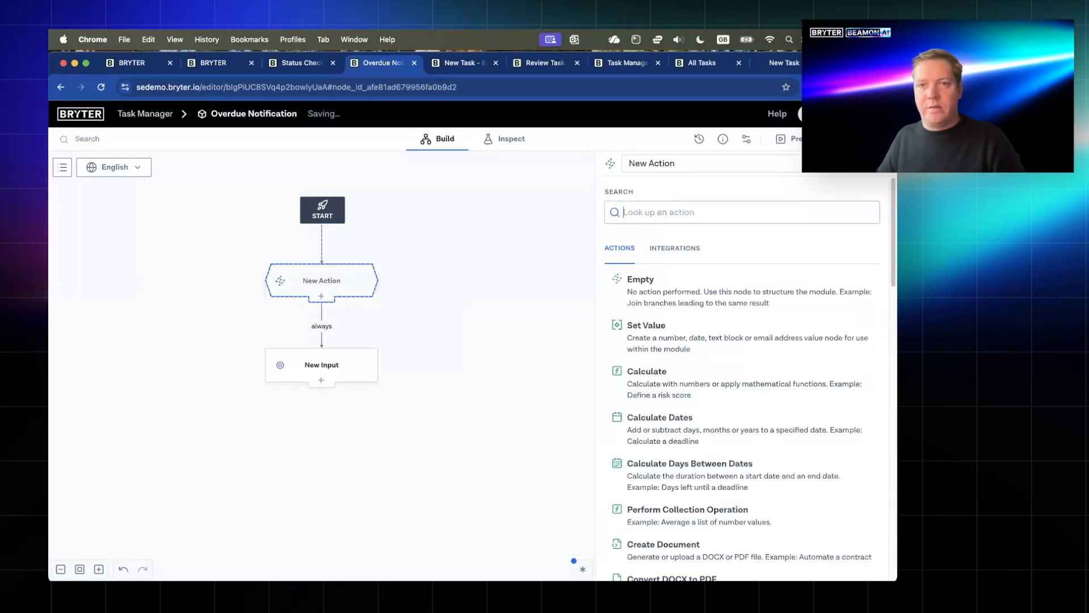
pyautogui.write('read')
pyautogui.click(663, 277)
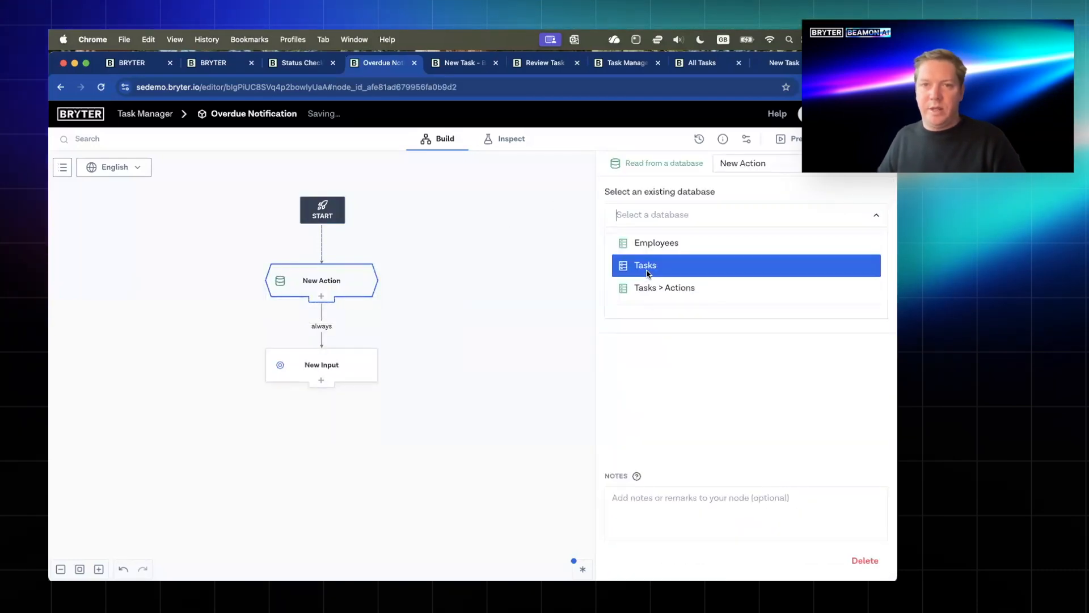
pyautogui.click(646, 266)
pyautogui.click(792, 166)
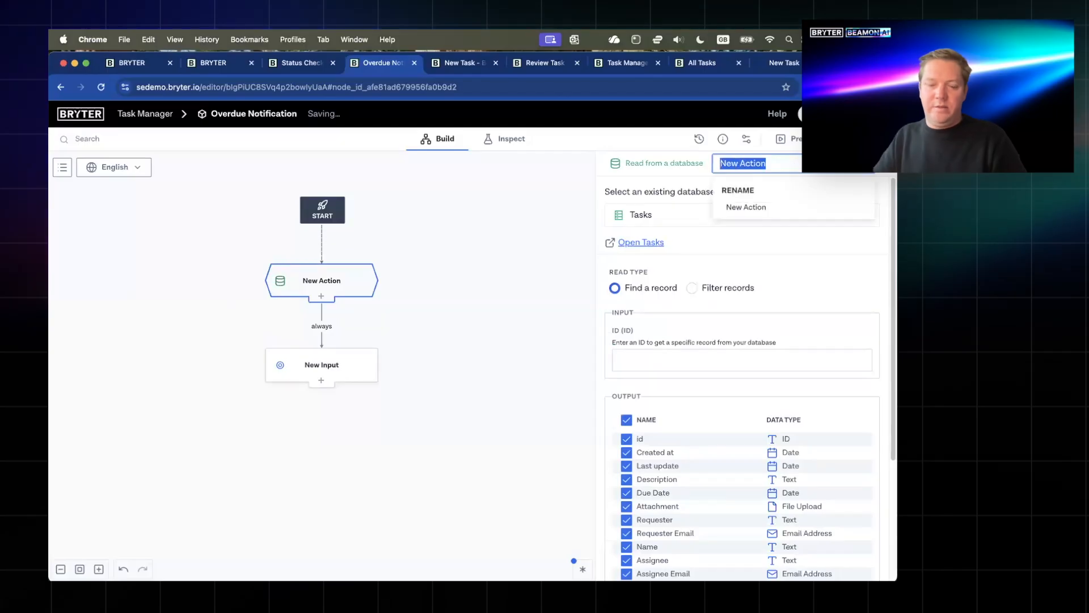
pyautogui.write('Task Info')
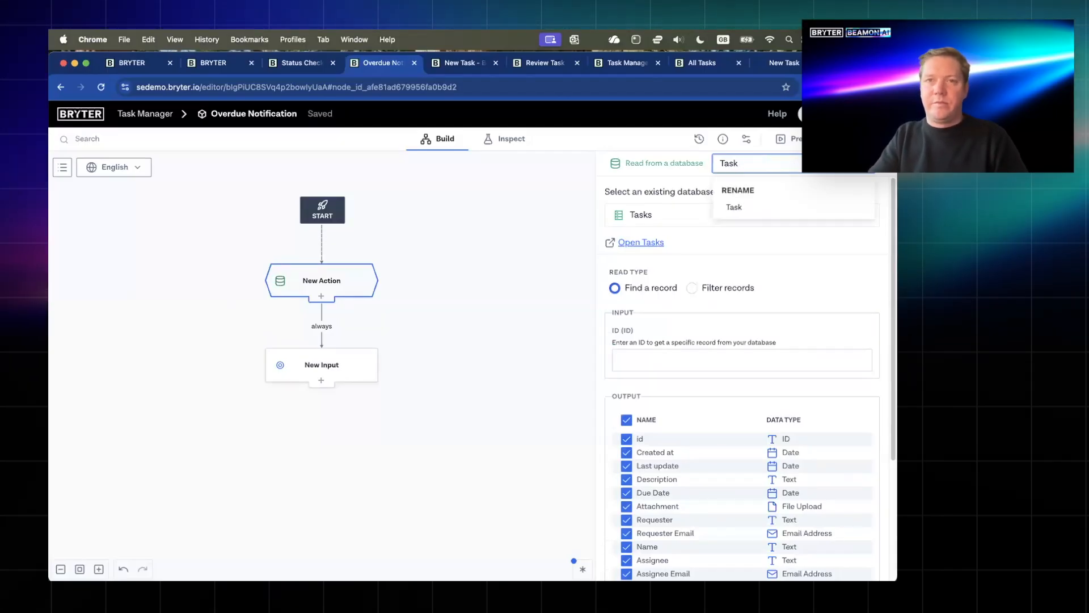
# - Set the Task Info record ID to the start parameter id and delete the default New Input node
pyautogui.click(675, 360)
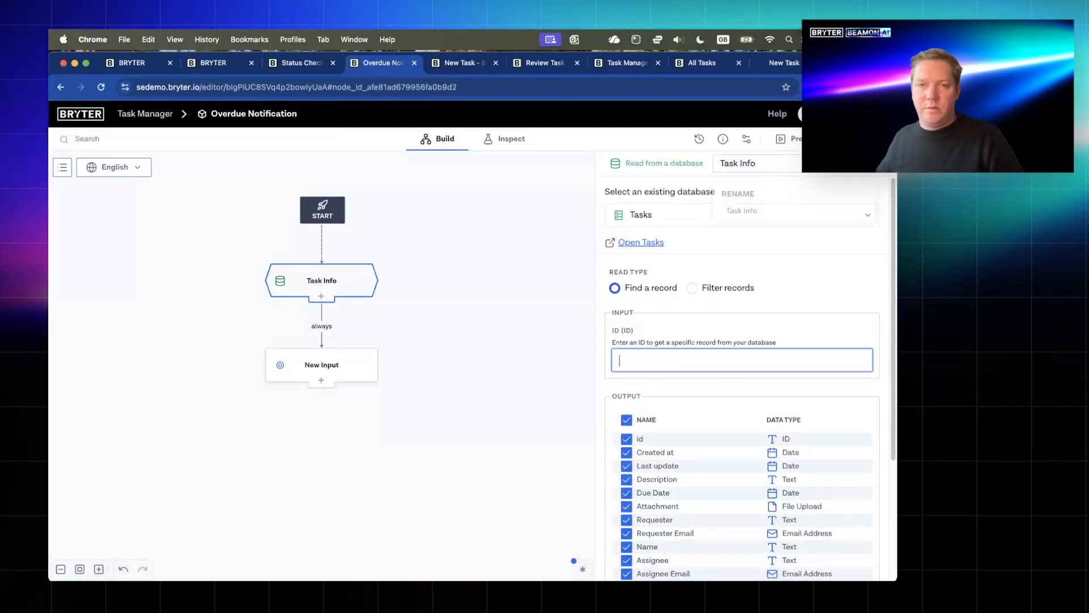
pyautogui.write('@')
pyautogui.click(675, 442)
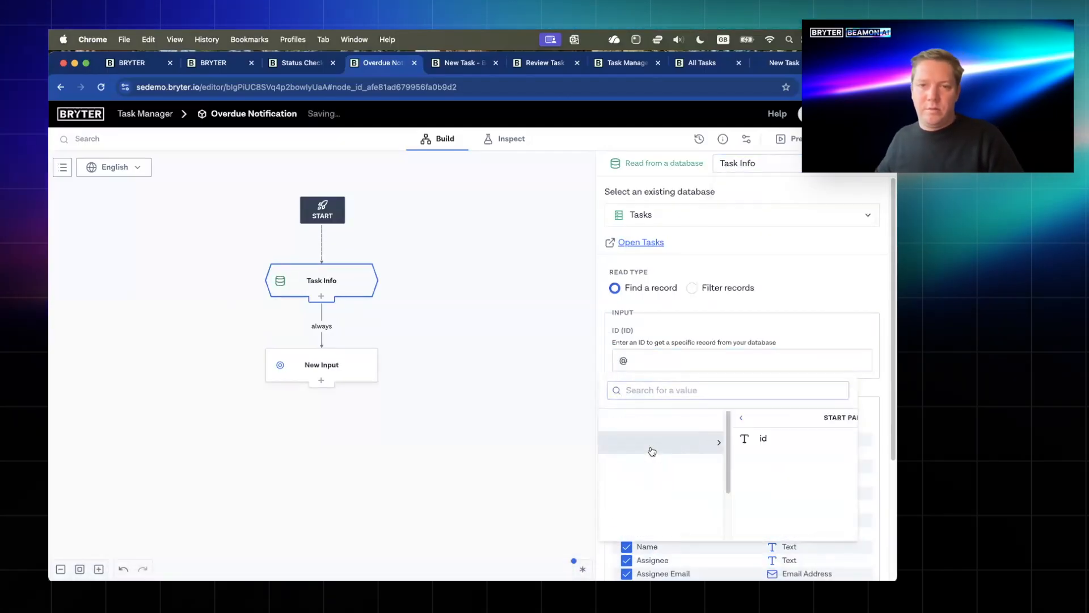
pyautogui.click(336, 365)
pyautogui.click(339, 288)
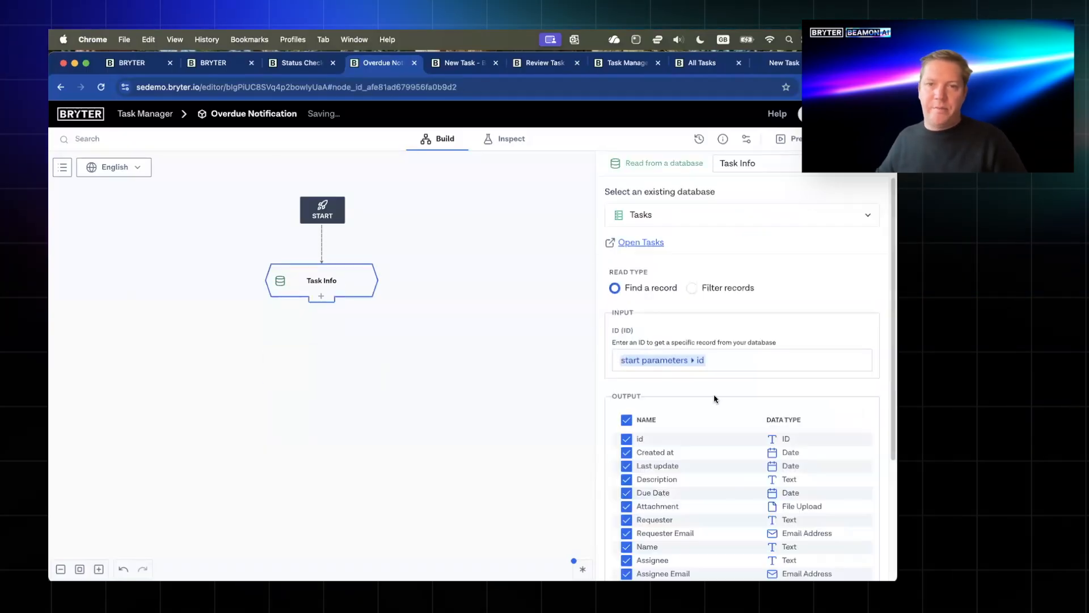
pyautogui.scroll(-5, 709, 443)
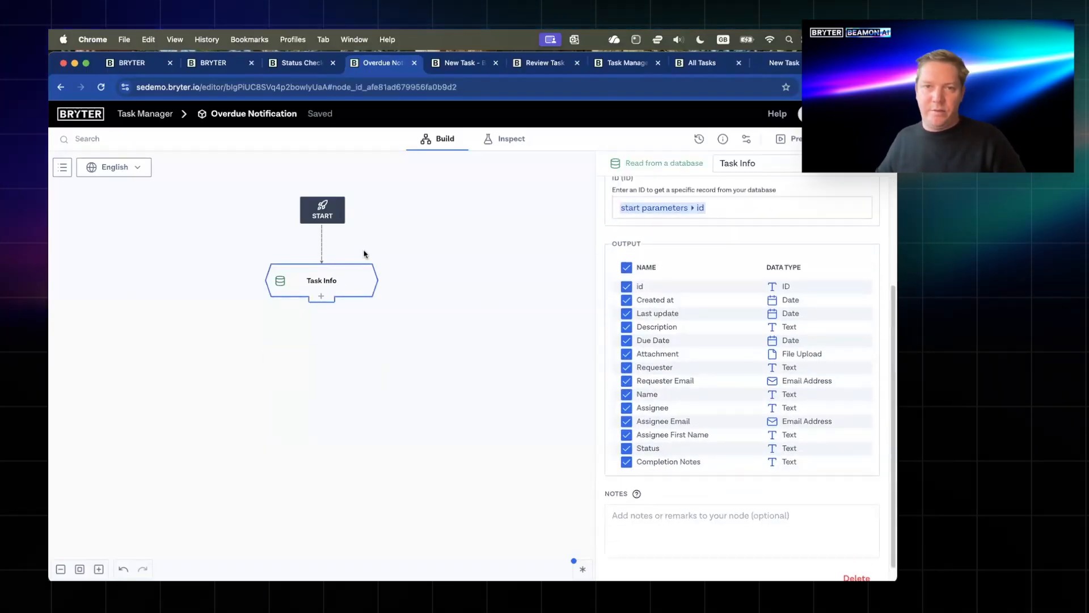
# - Insert a Date value node named "Today" between START and Task Info, using the date of your user's interaction
pyautogui.click(329, 249)
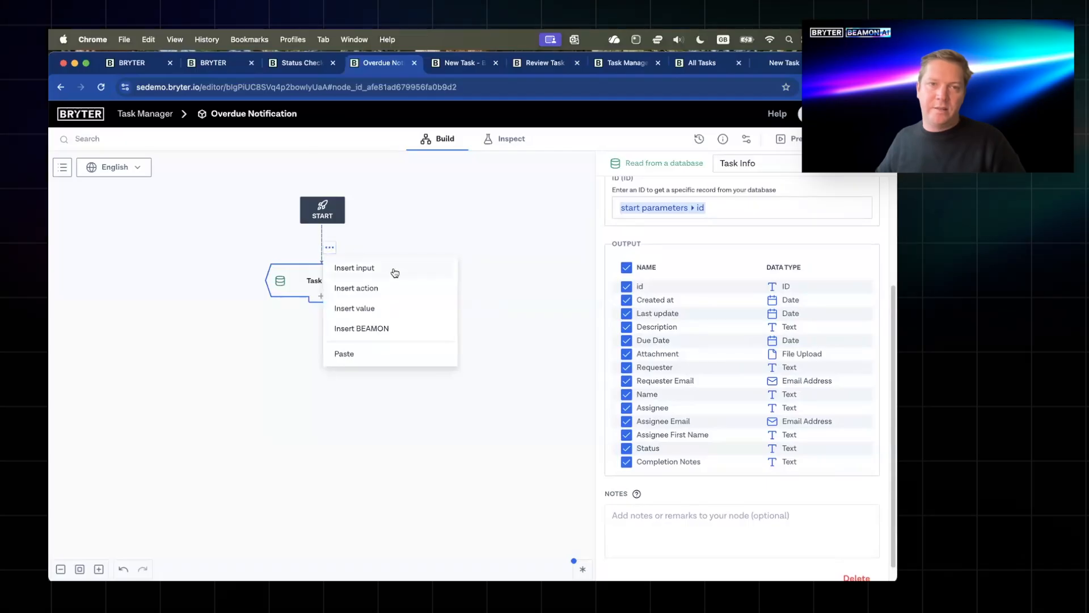
pyautogui.click(356, 309)
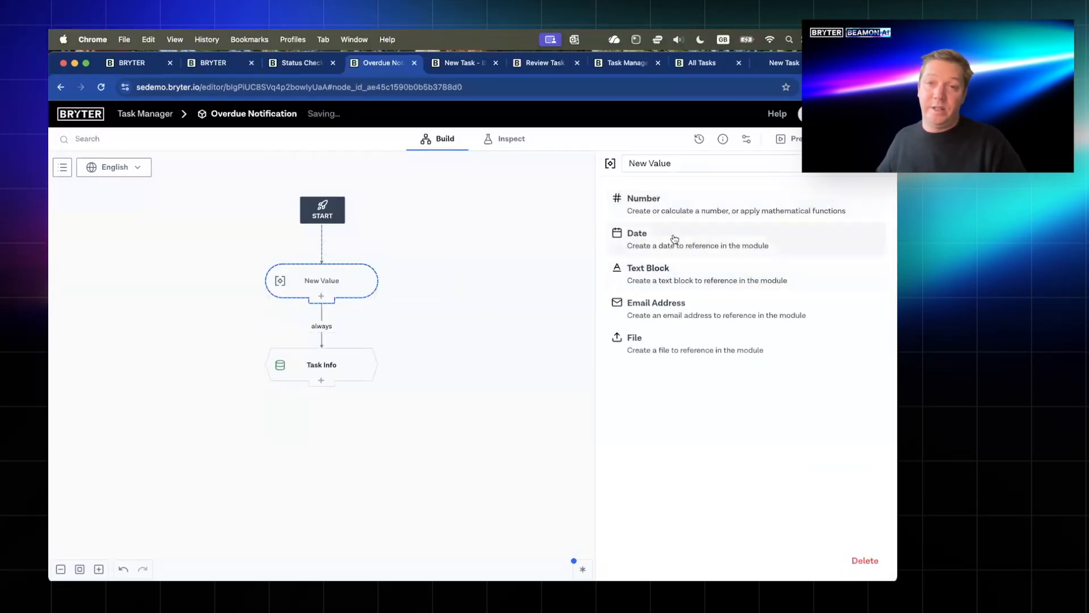
pyautogui.click(654, 239)
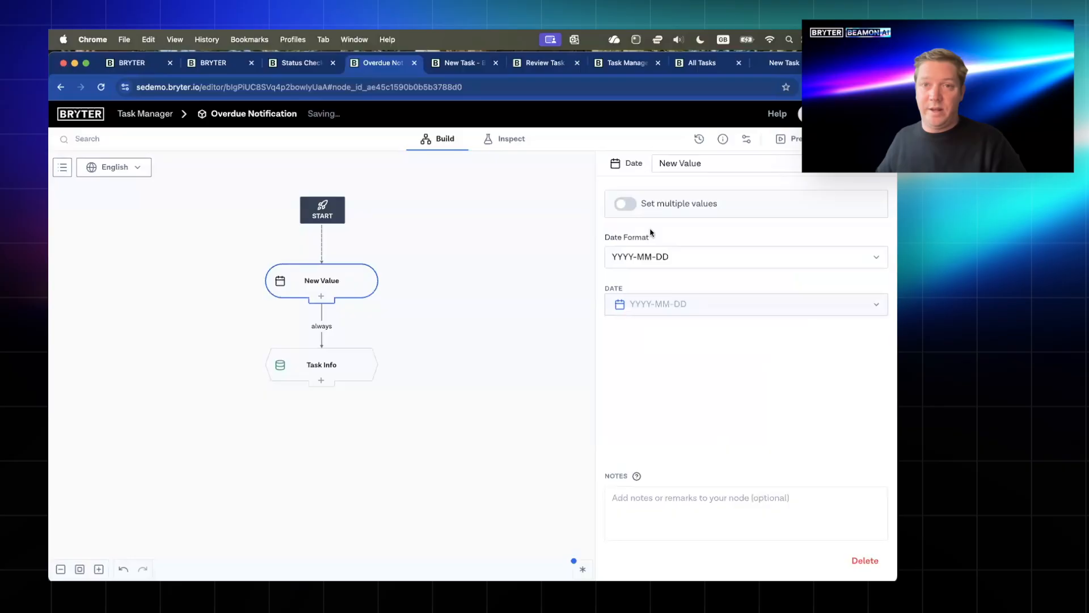
pyautogui.click(662, 303)
pyautogui.click(666, 543)
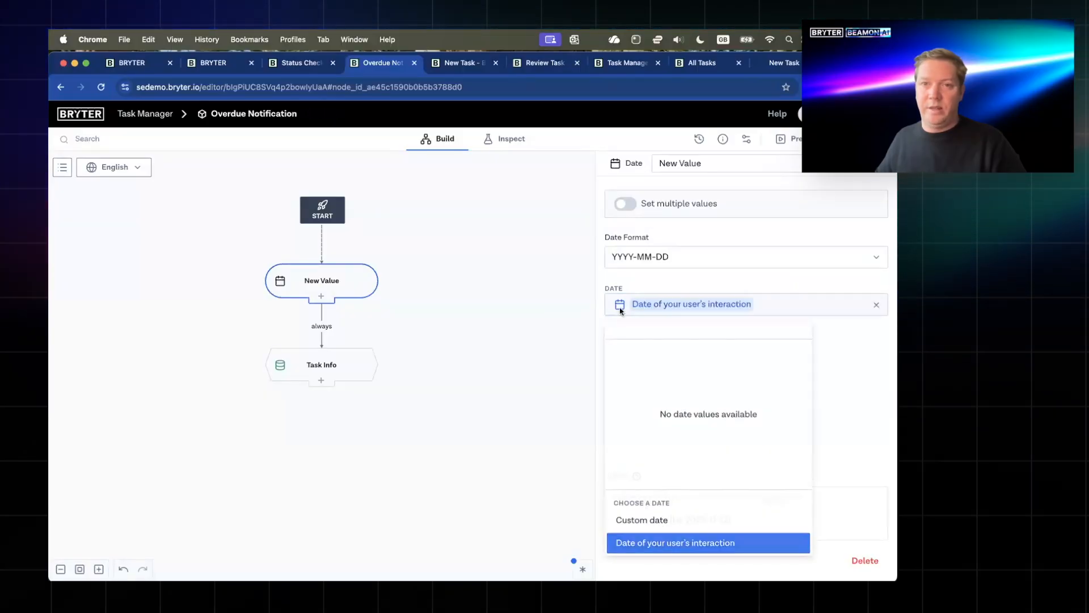
pyautogui.click(700, 163)
pyautogui.write('Today')
pyautogui.press('Return')
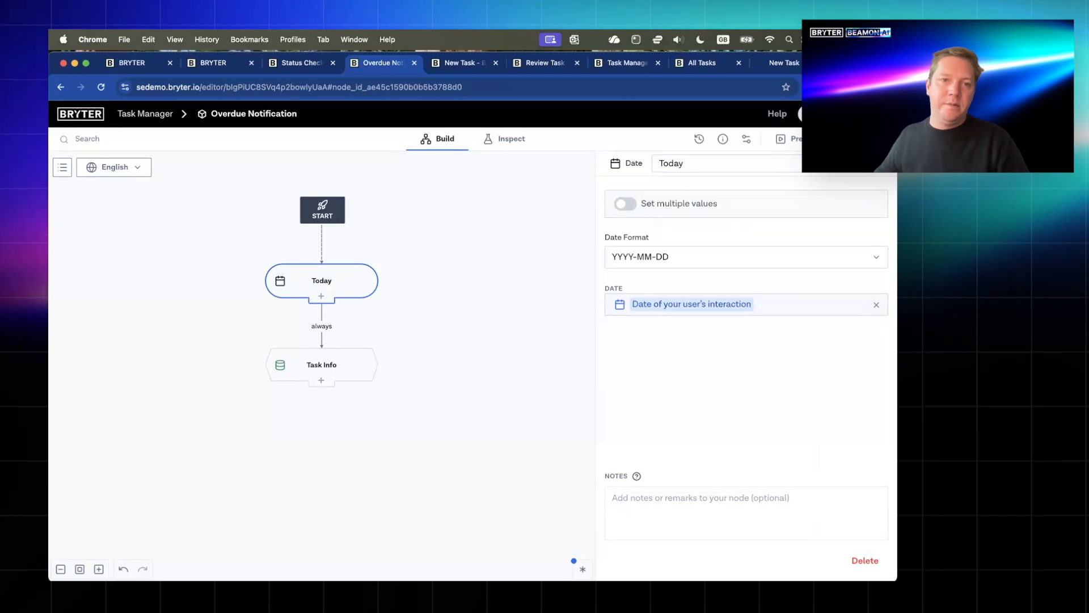
# - Add a Text Block value node named "Status" after Task Info, with the text "Overdue"
pyautogui.click(351, 375)
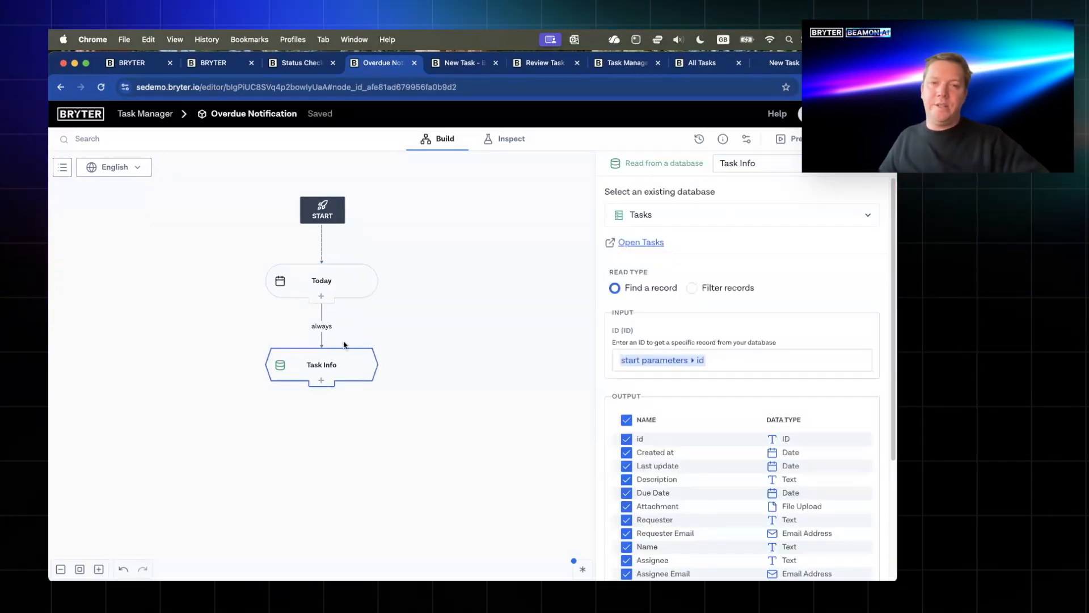
pyautogui.scroll(-5, 817, 445)
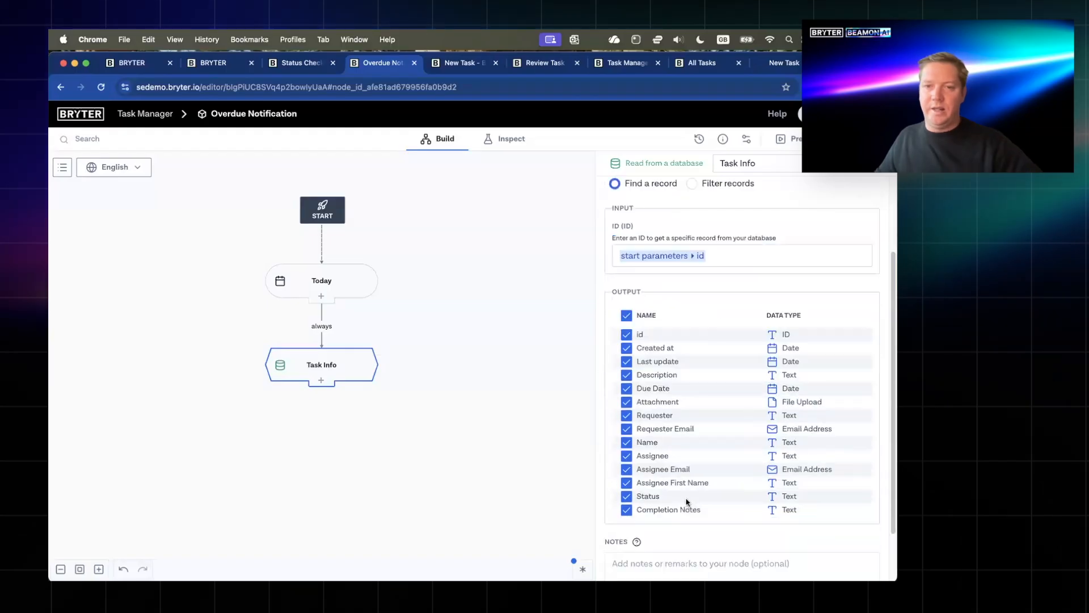
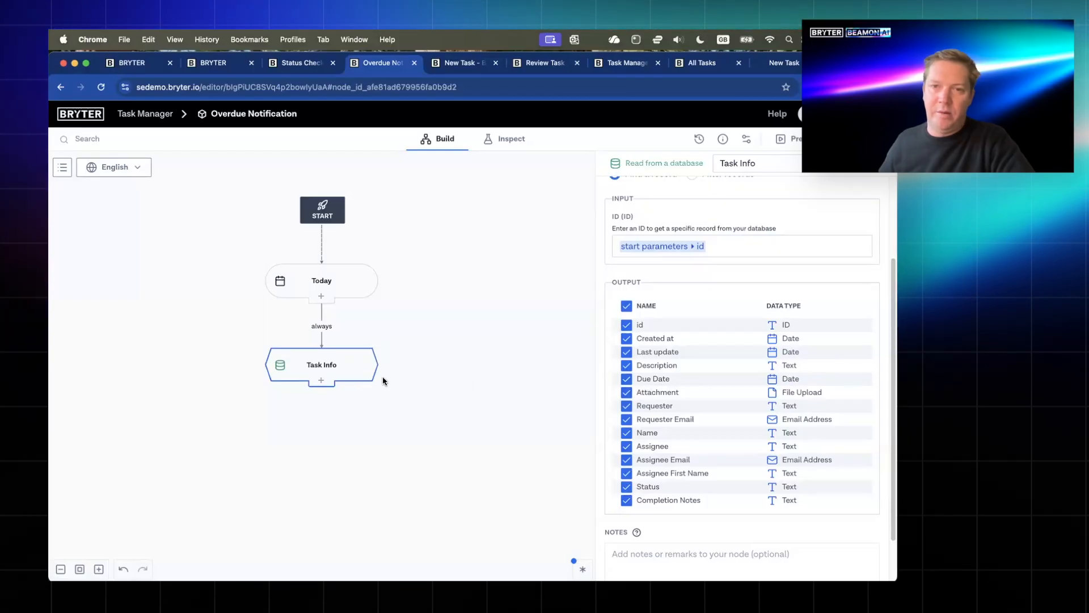
pyautogui.click(321, 382)
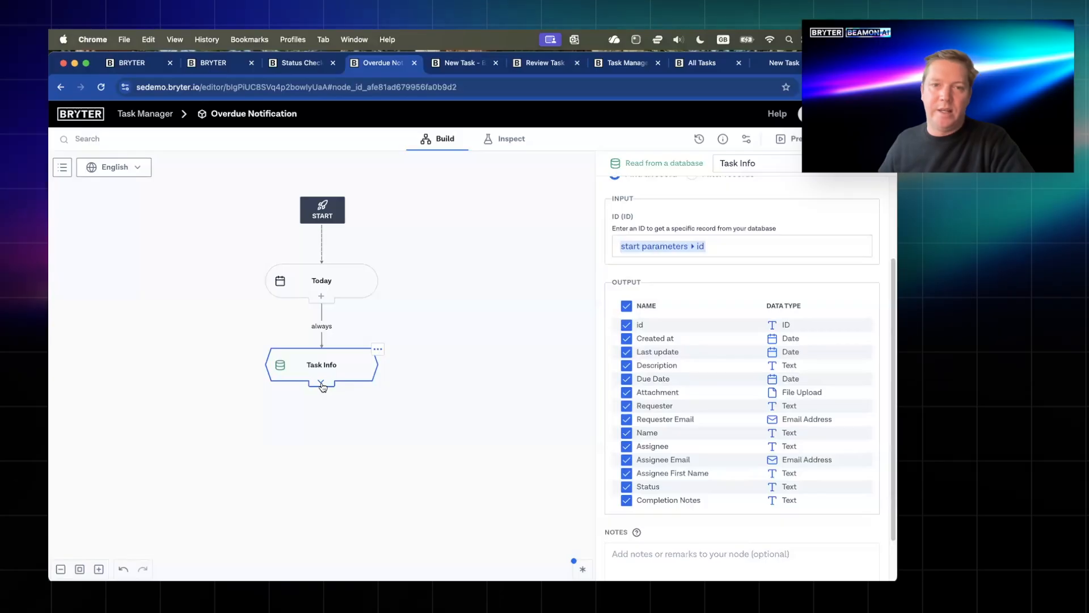
pyautogui.click(321, 382)
pyautogui.moveTo(364, 433)
pyautogui.click(443, 432)
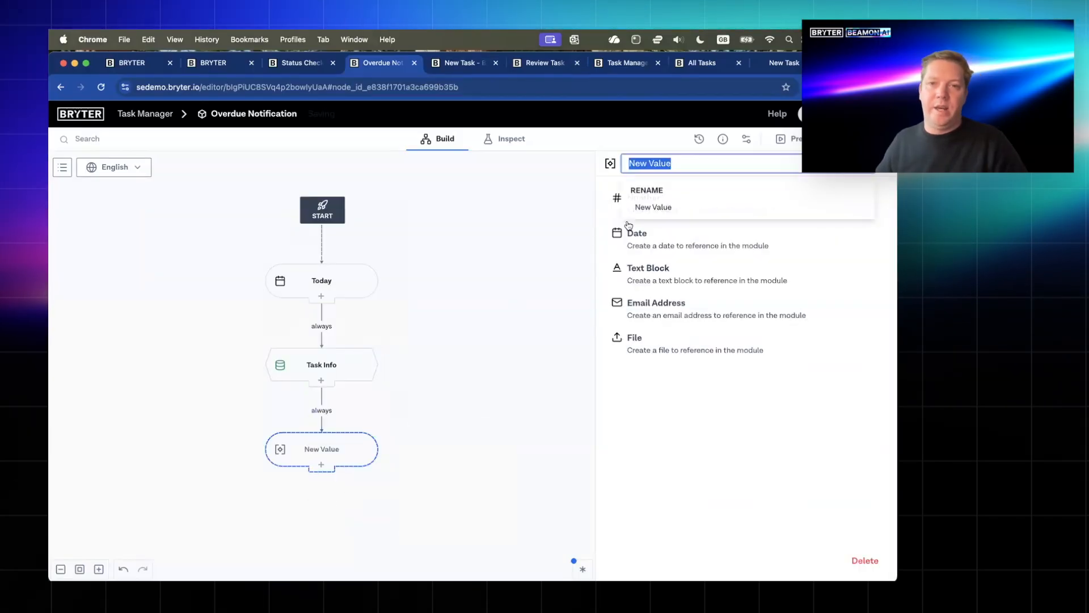
pyautogui.write('Stat')
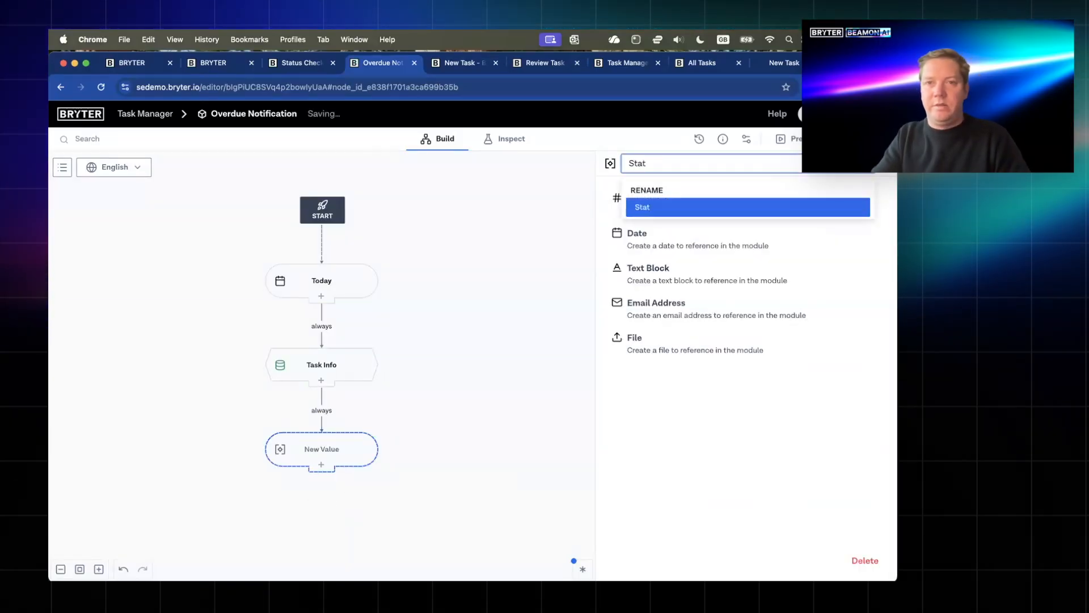
pyautogui.write('is')
pyautogui.press('Return')
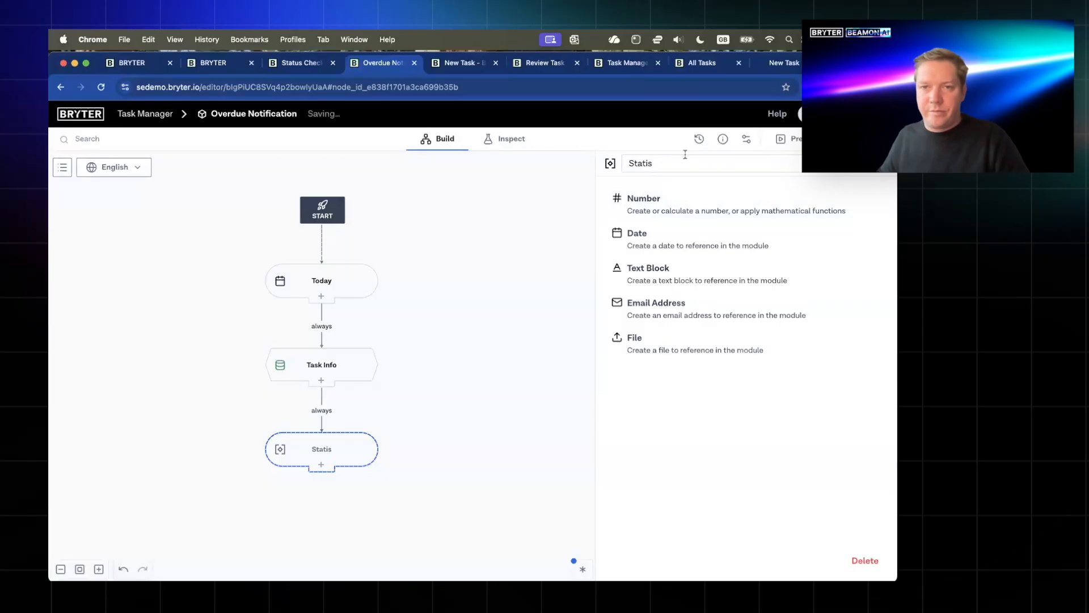
pyautogui.click(679, 162)
pyautogui.press('BackSpace')
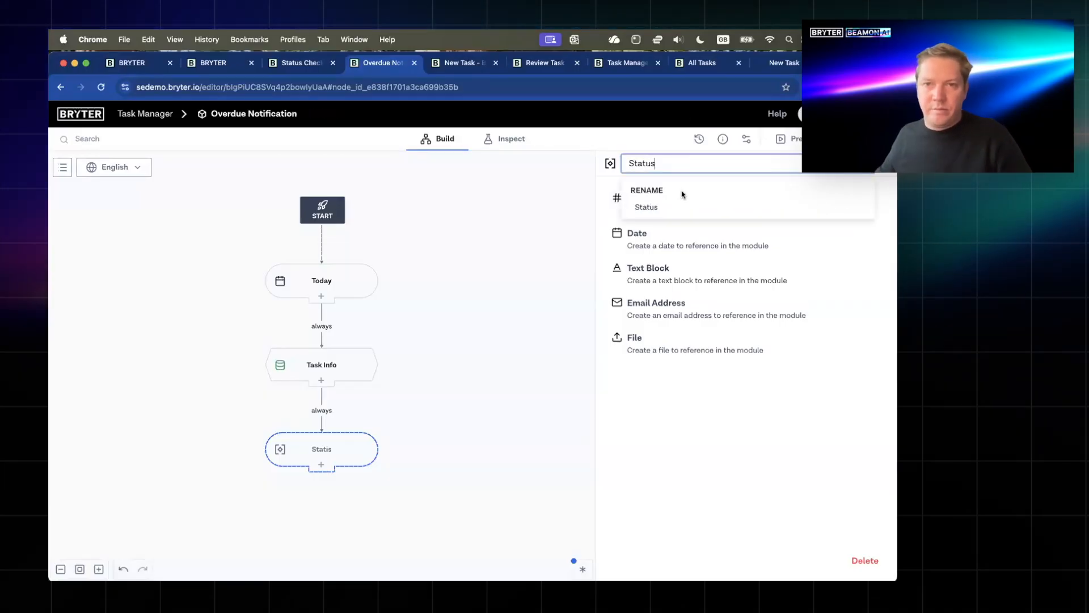
pyautogui.write('us')
pyautogui.click(635, 271)
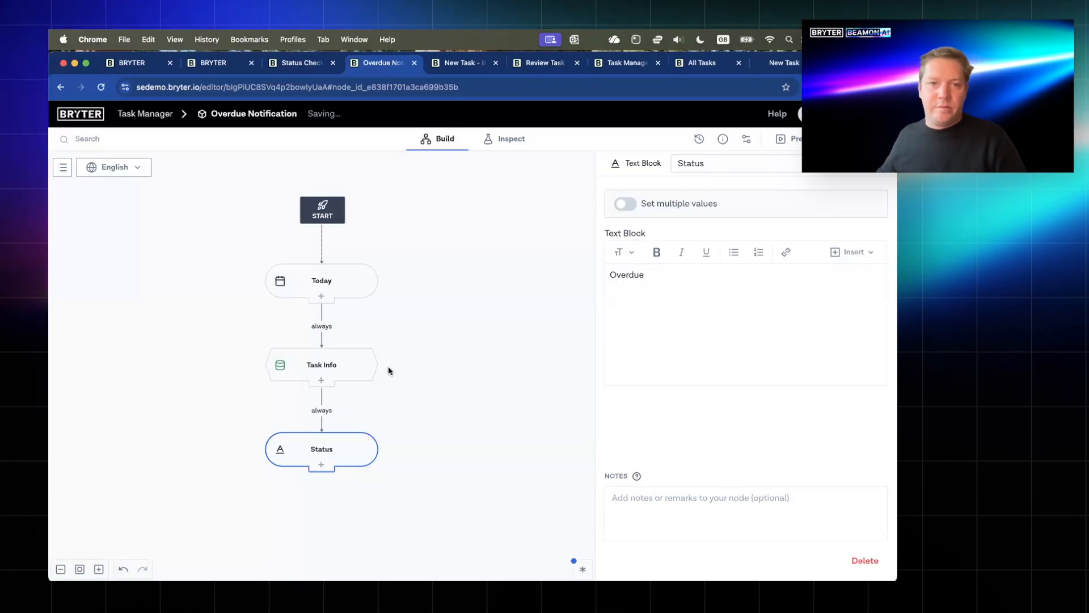
# - Add a Send Email action named "Send Overdue Notification" after the Status node
pyautogui.click(321, 464)
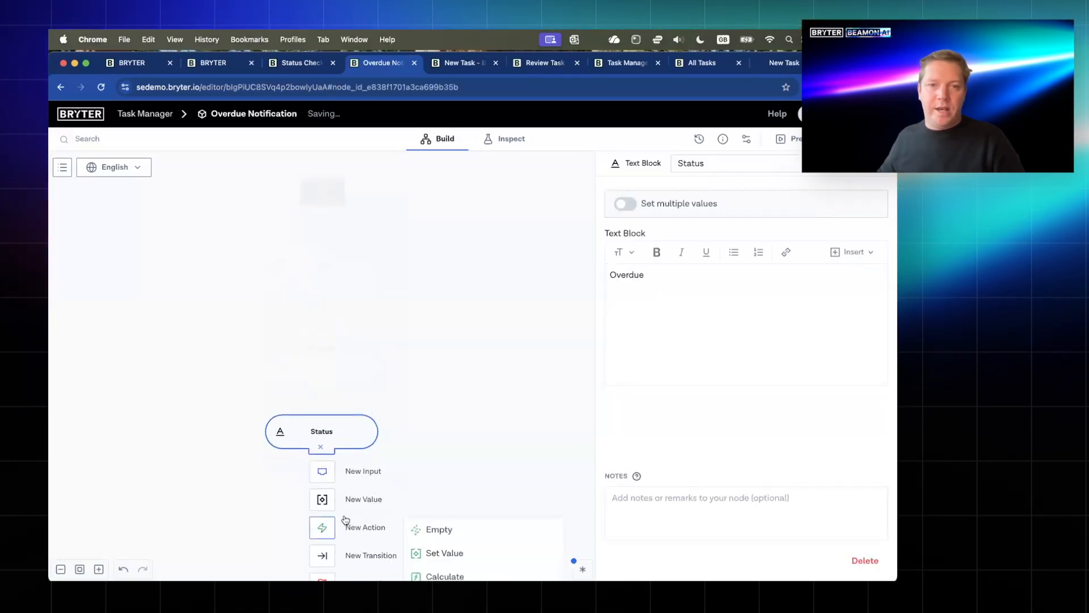
pyautogui.click(345, 520)
pyautogui.write('Send')
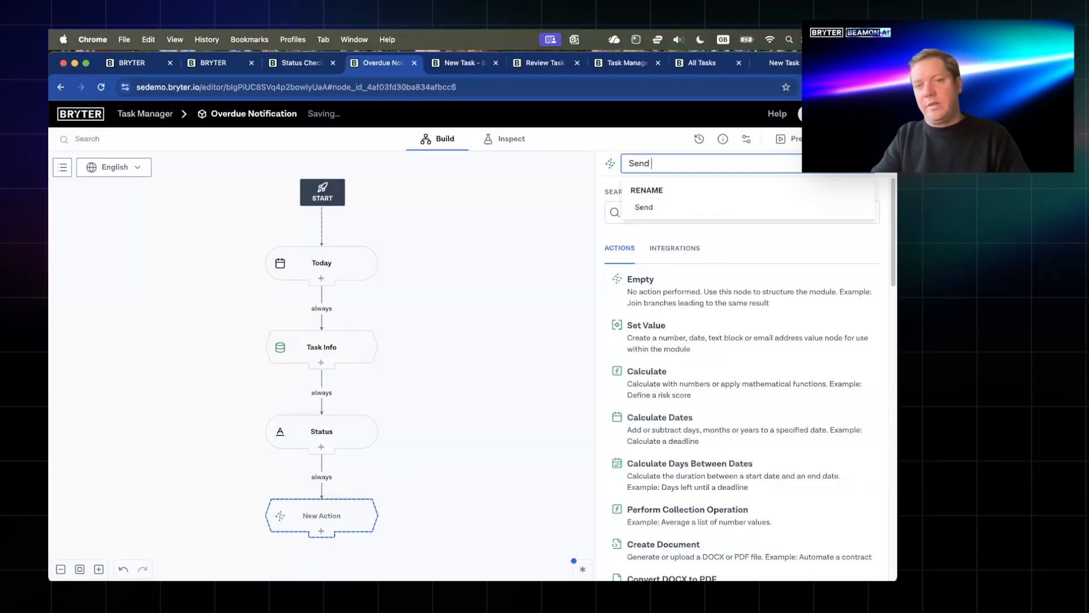
pyautogui.write(' Overdue ')
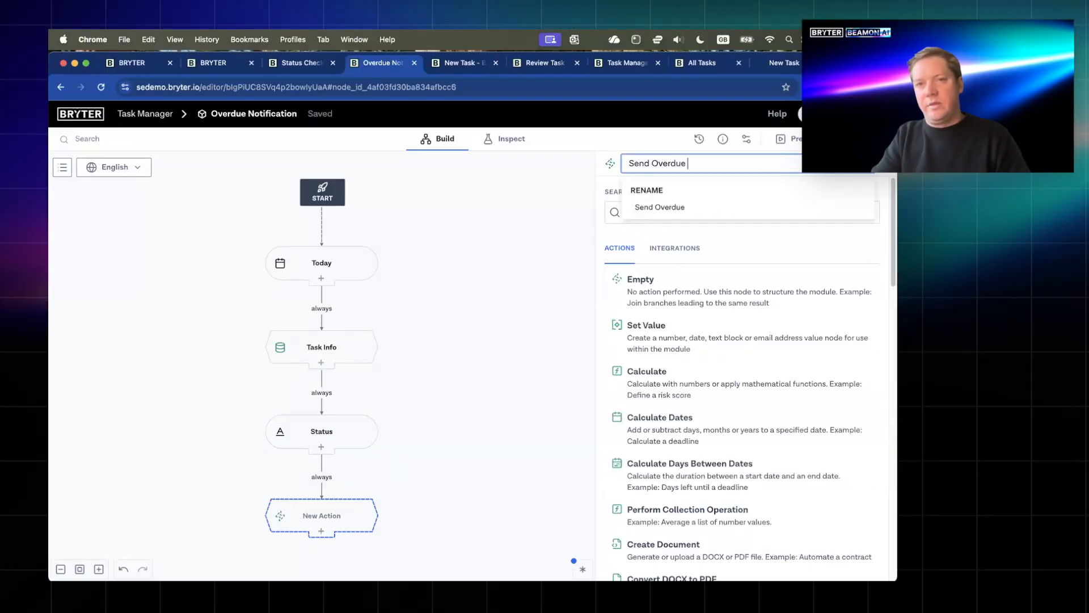
pyautogui.write('Notification')
pyautogui.press('Return')
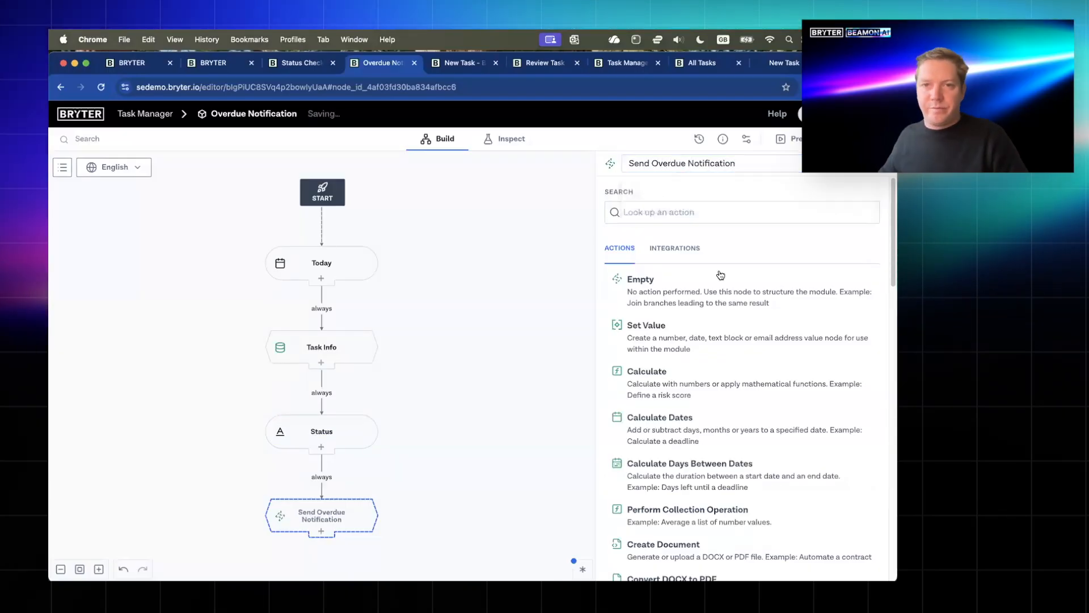
pyautogui.write('sned')
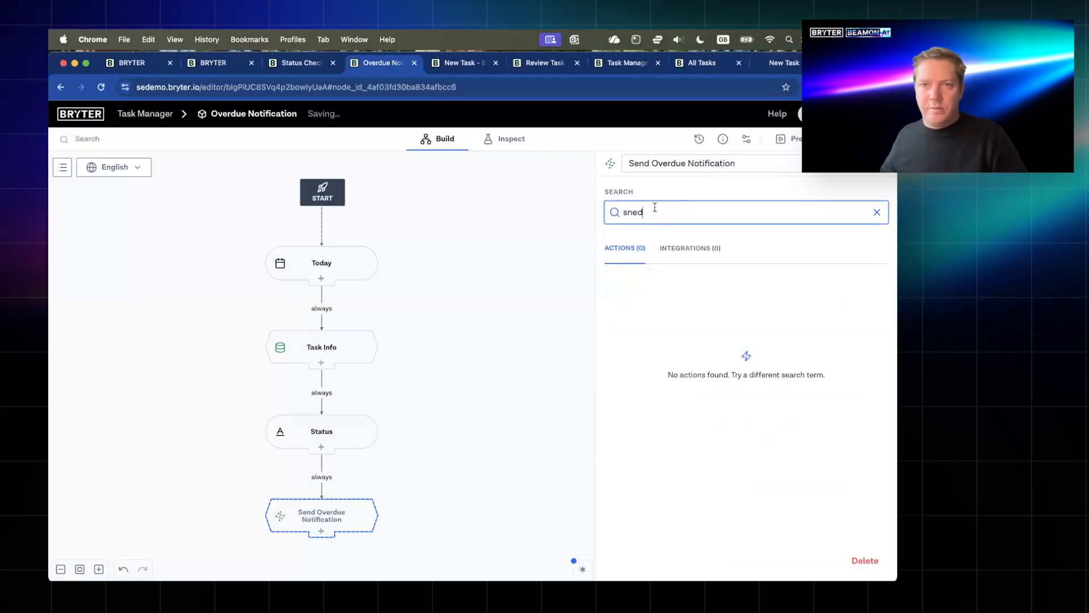
pyautogui.write('send')
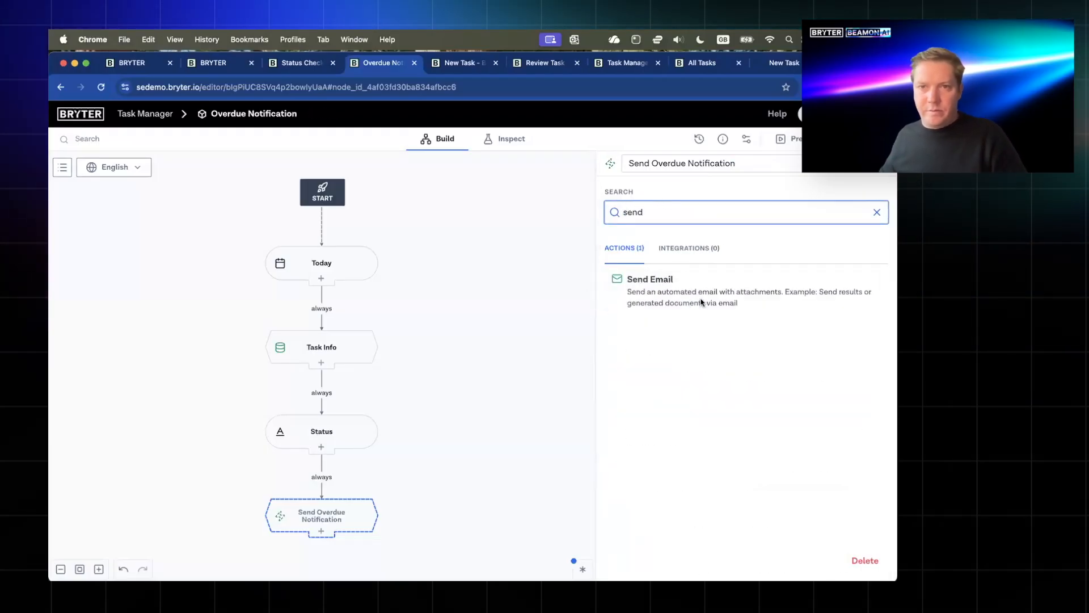
pyautogui.click(703, 295)
pyautogui.click(662, 331)
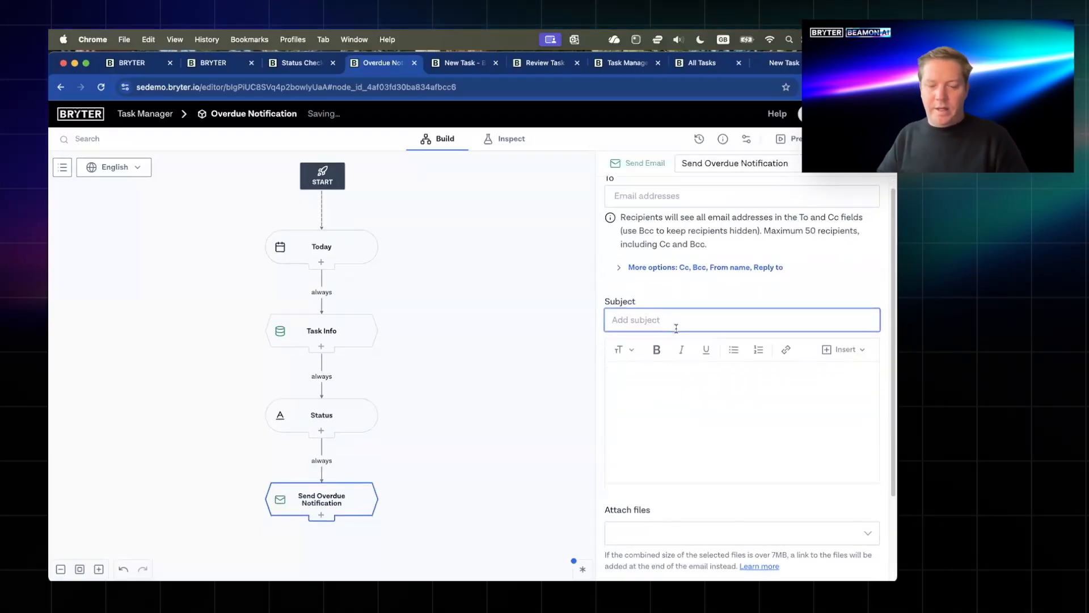
# - Copy the Notification email node from the Task Assigned branch of the Review Task module
pyautogui.click(313, 65)
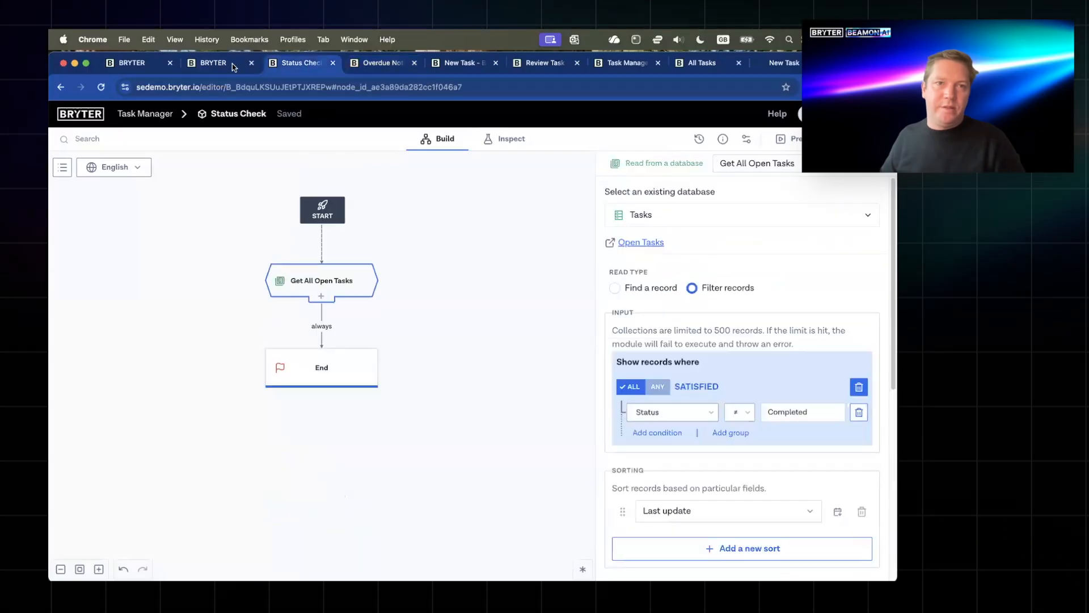
pyautogui.click(230, 63)
pyautogui.click(422, 63)
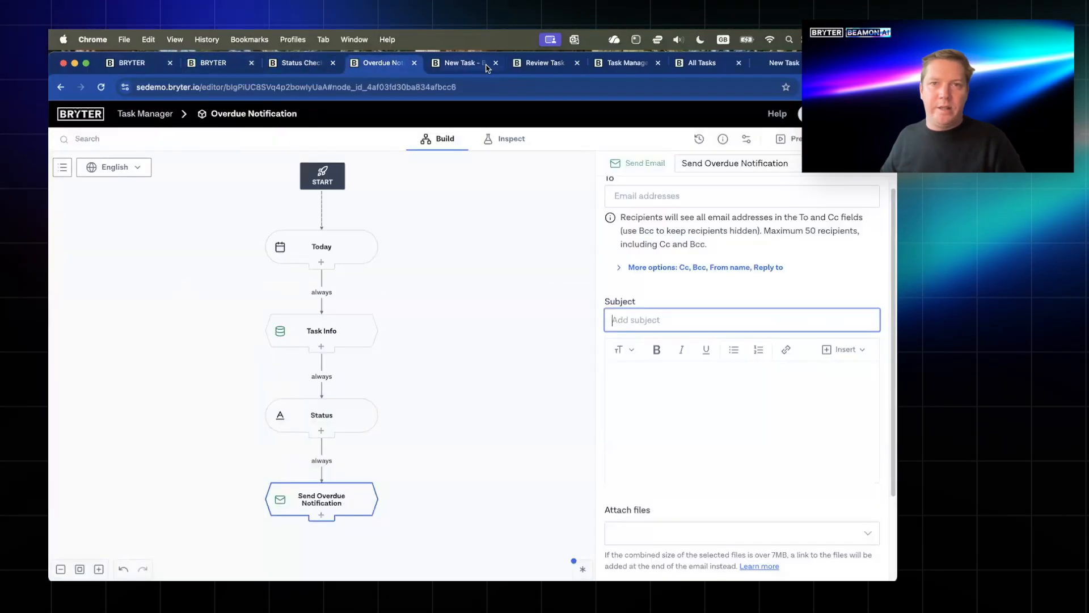
pyautogui.click(536, 64)
pyautogui.scroll(-10, 284, 346)
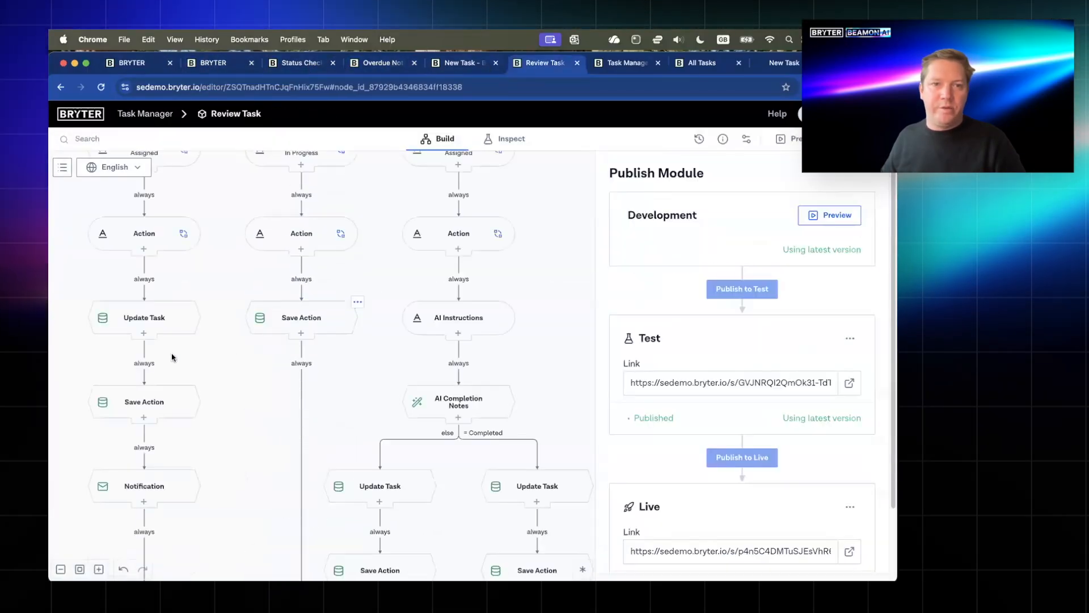
pyautogui.click(167, 322)
pyautogui.click(153, 486)
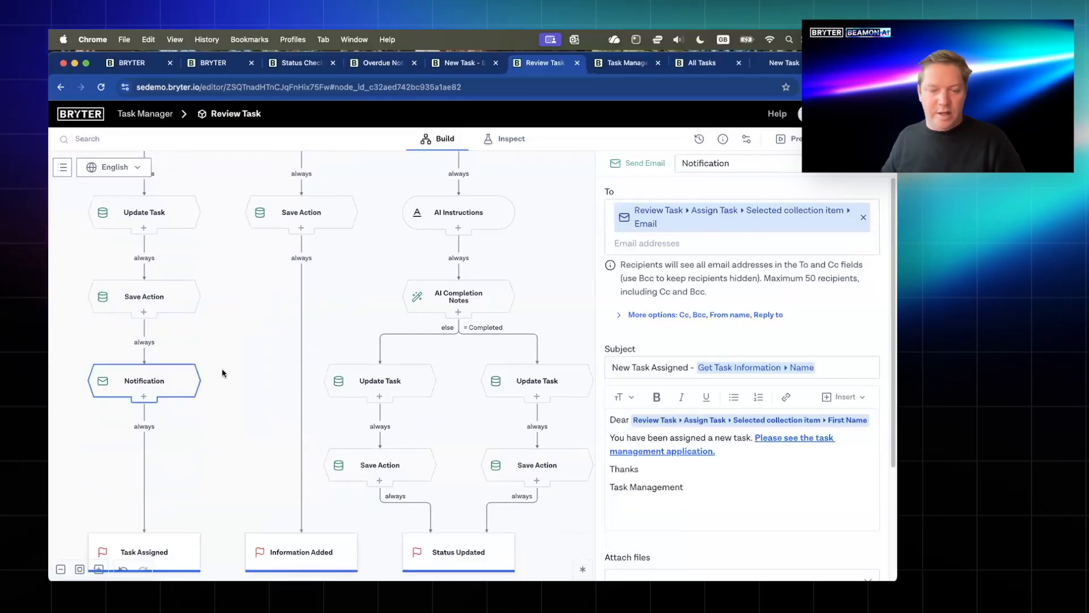
pyautogui.scroll(-3, 222, 373)
pyautogui.click(201, 292)
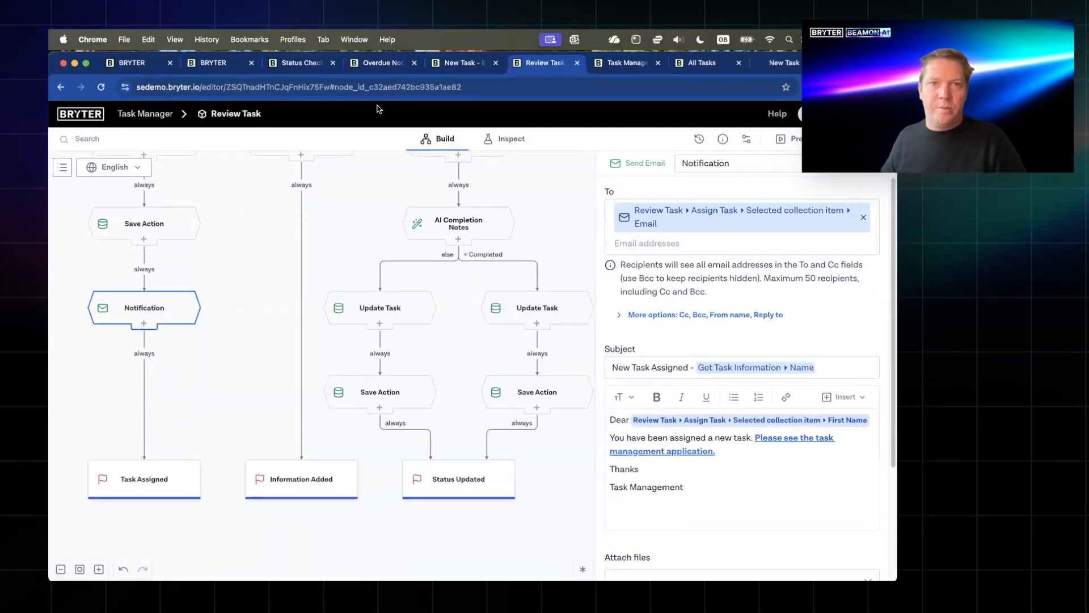
# - Paste the copied Notification node after Status in the Overdue Notification module and delete the Send Overdue Notification node
pyautogui.click(377, 62)
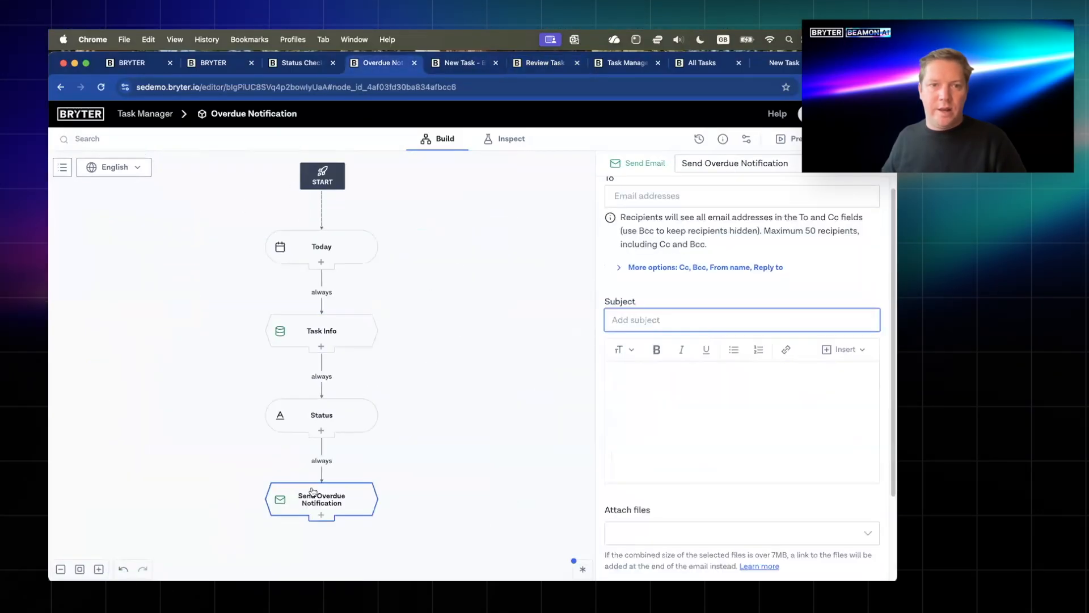
pyautogui.click(314, 495)
pyautogui.click(321, 446)
pyautogui.press('cmd+v')
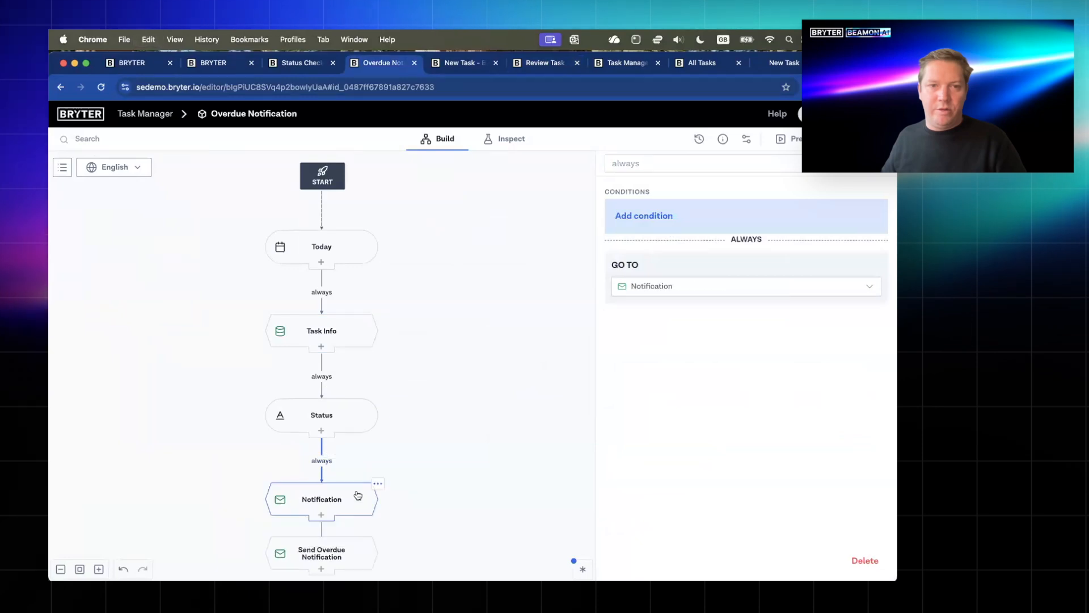
pyautogui.scroll(-3, 356, 453)
pyautogui.click(355, 431)
pyautogui.press('BackSpace')
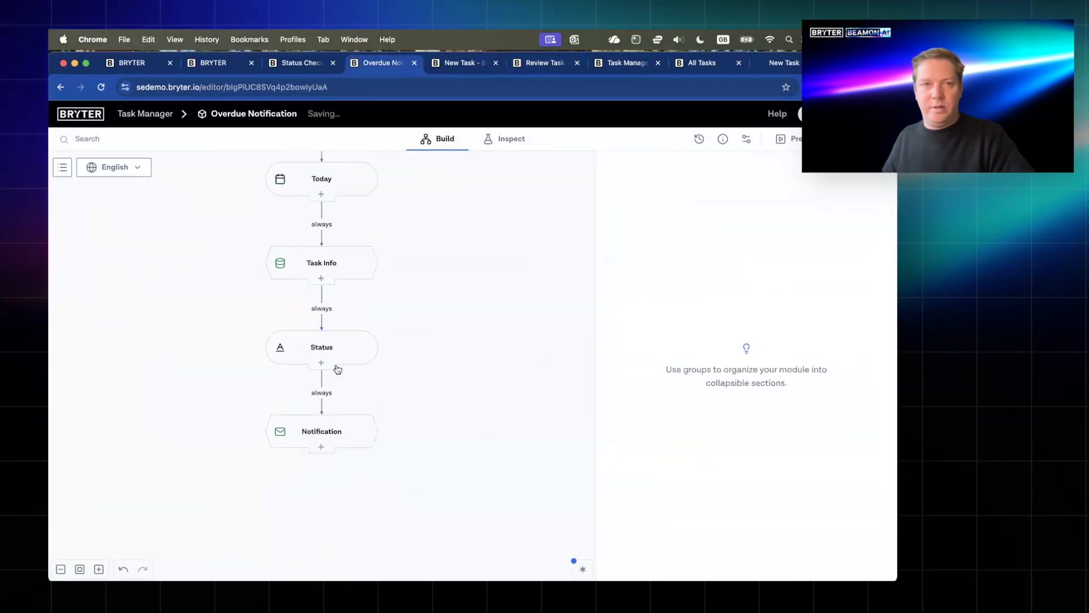
# - Replace the unknown recipient variable of the Notification email with Task Info > Assignee Email
pyautogui.click(338, 444)
pyautogui.click(699, 209)
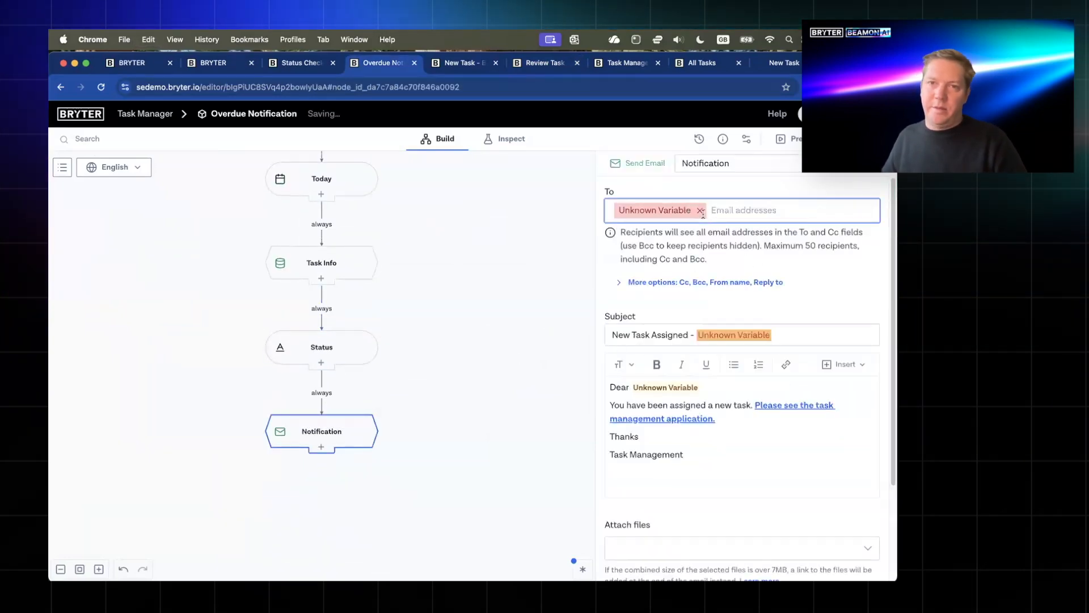
pyautogui.write('@')
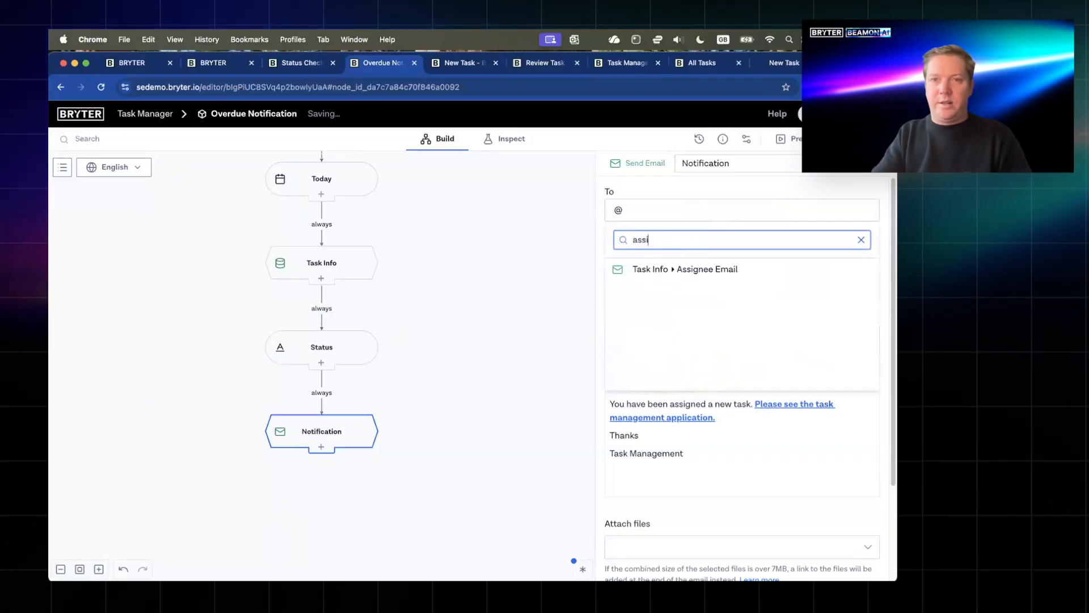
pyautogui.write('assig')
pyautogui.click(674, 270)
pyautogui.scroll(2, 308, 250)
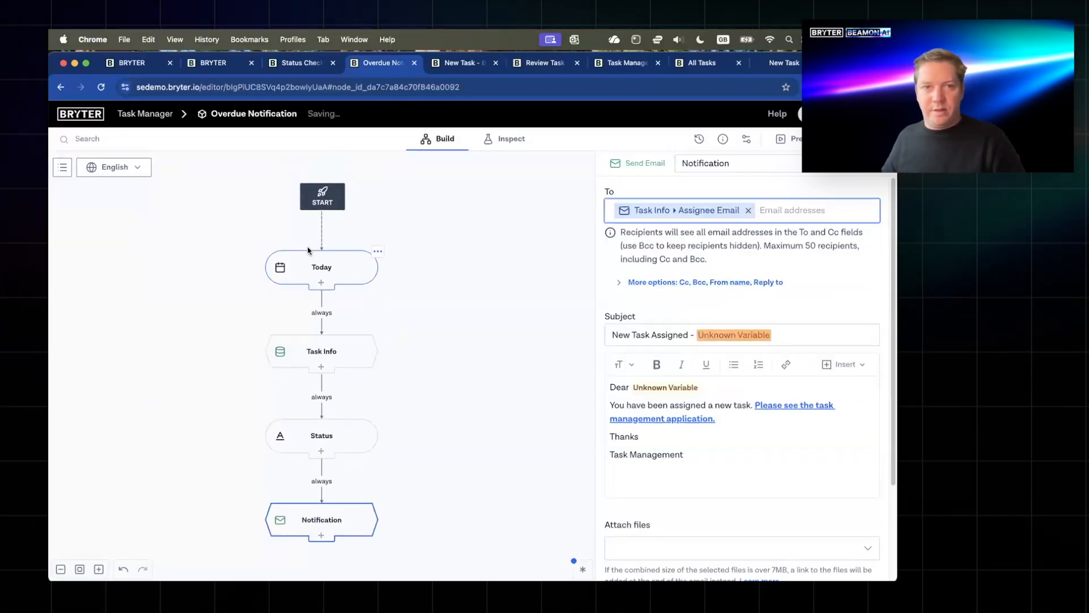
# - Replace the unknown variable in the Notification email's subject with Task Info > Name, keeping "New Task Assigned -"
pyautogui.click(777, 335)
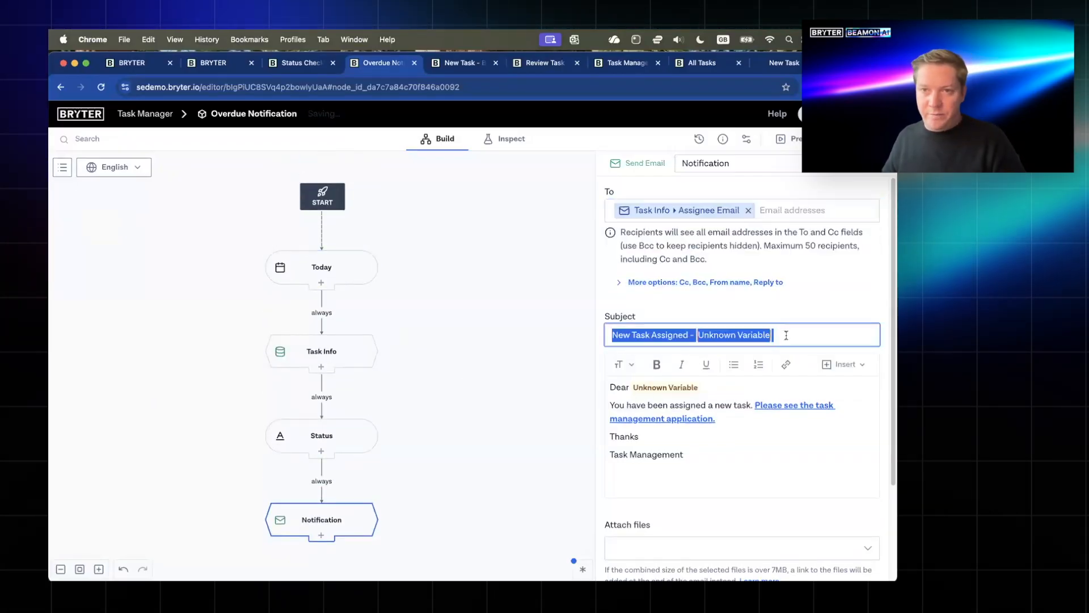
pyautogui.press('BackSpace')
pyautogui.write('@')
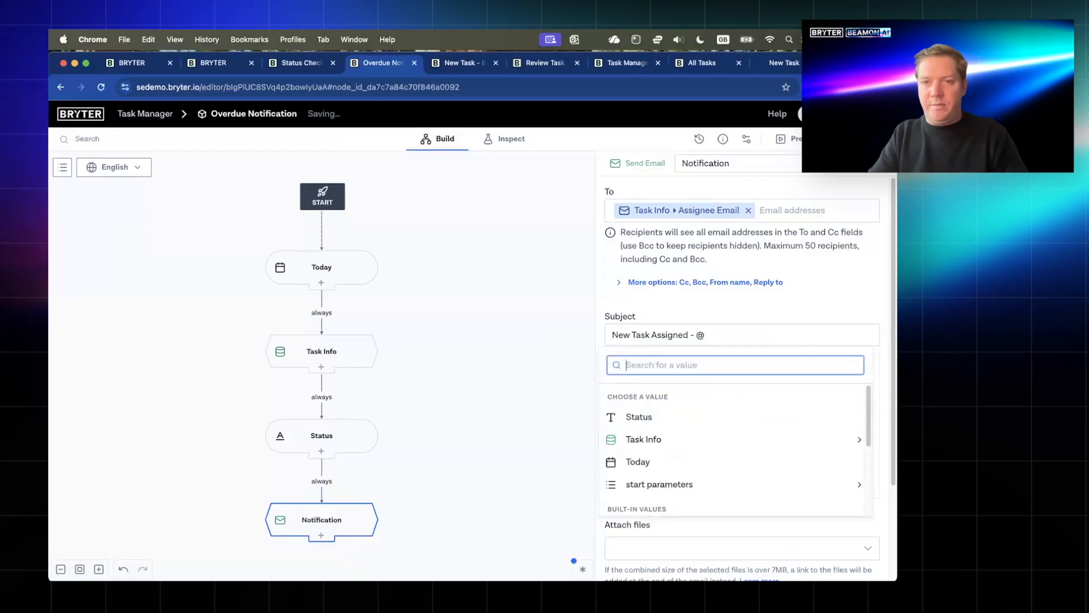
pyautogui.write('name')
pyautogui.click(727, 391)
# - Replace the unknown variable after "Dear" in the Notification email body with Task Info > Assignee First Name
pyautogui.scroll(-3, 739, 277)
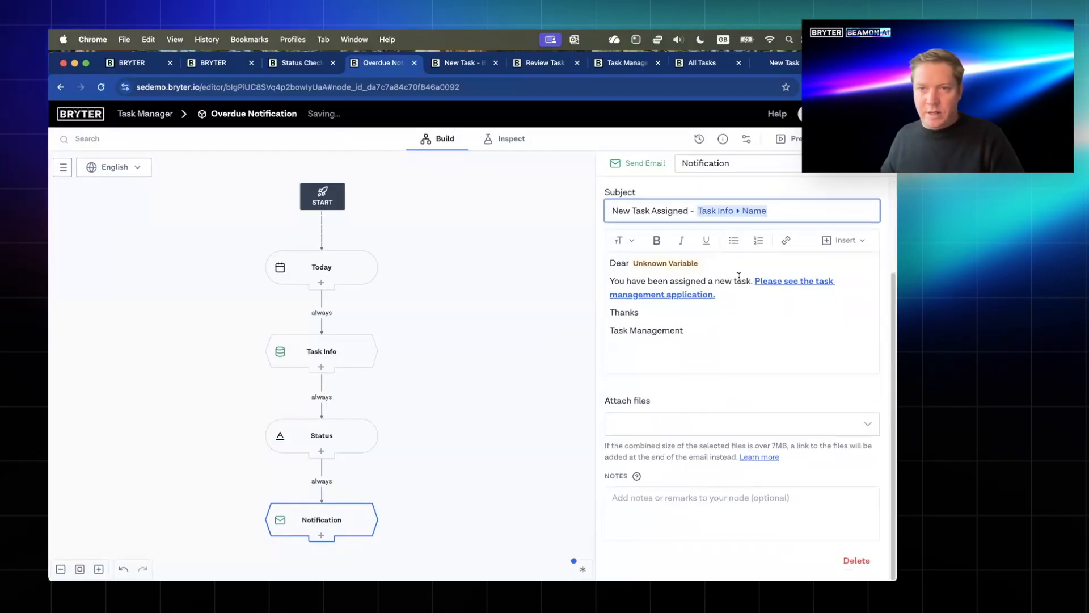
pyautogui.click(704, 263)
pyautogui.press('BackSpace')
pyautogui.write('@a')
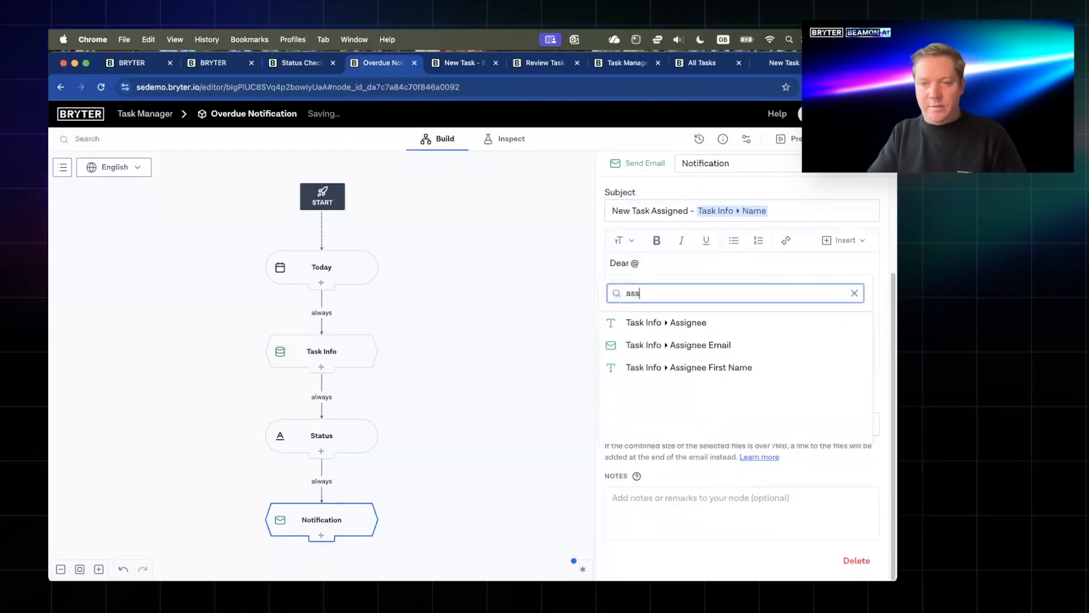
pyautogui.click(713, 368)
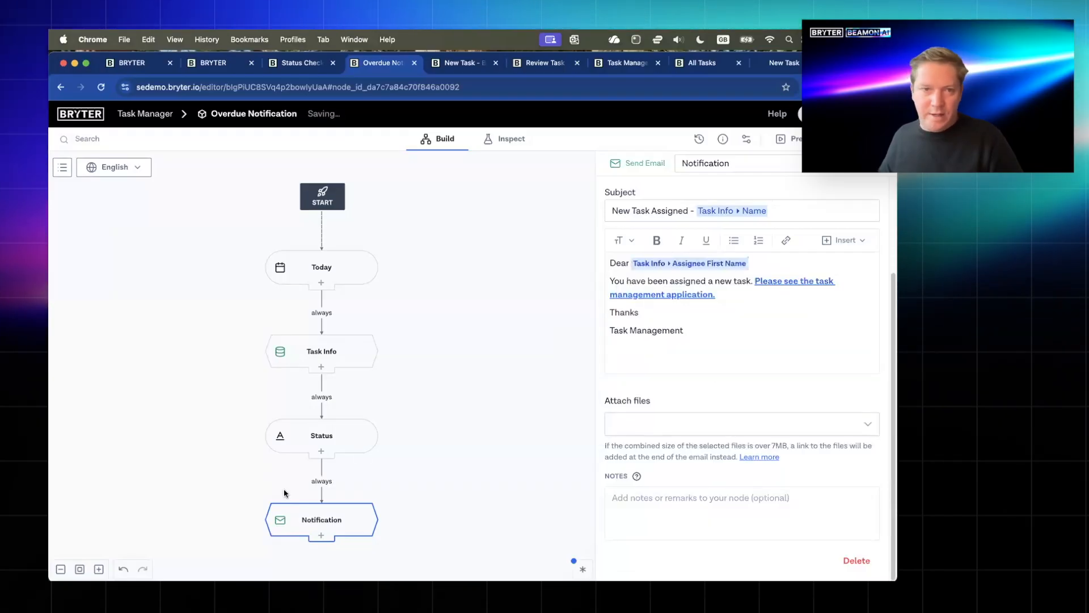
# - Add a Result node named "Done" after the Notification node
pyautogui.click(321, 535)
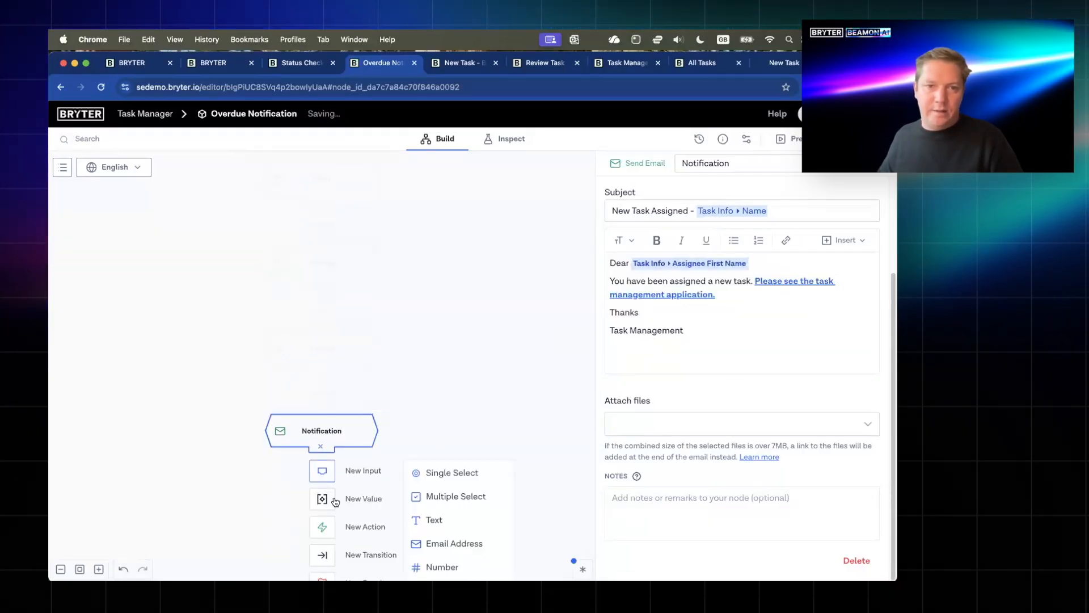
pyautogui.click(323, 567)
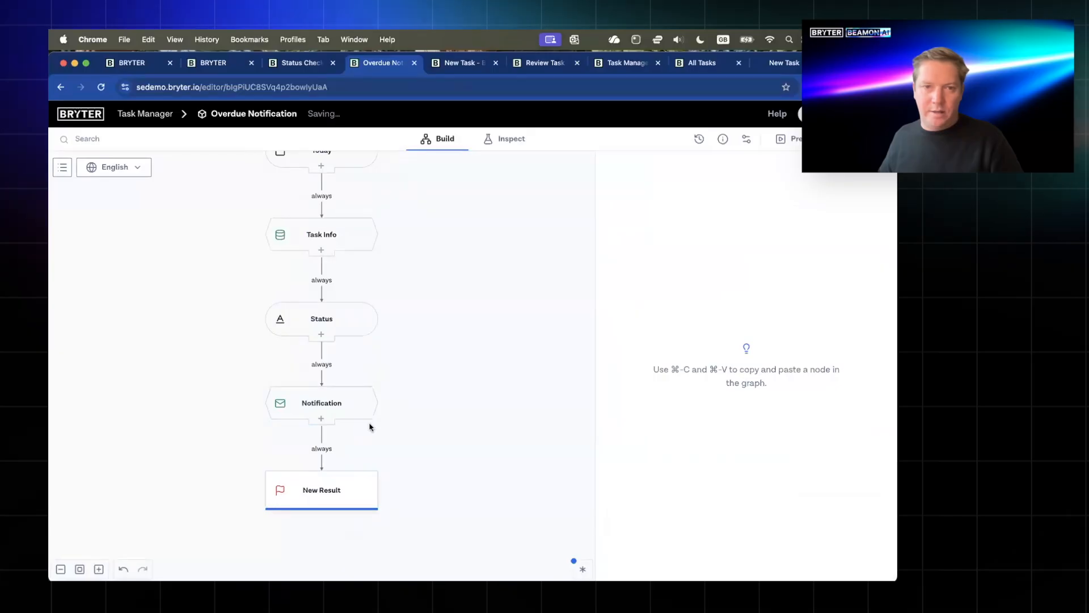
pyautogui.write('Done')
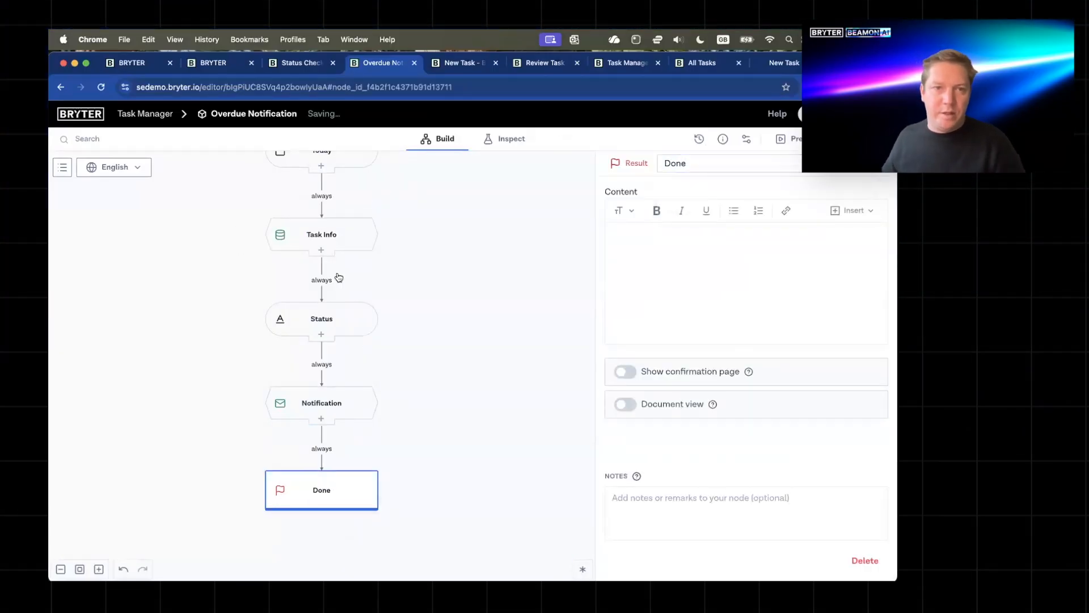
# - Add a conditional branch from the Task Info node directly to the Done node
pyautogui.scroll(1, 334, 278)
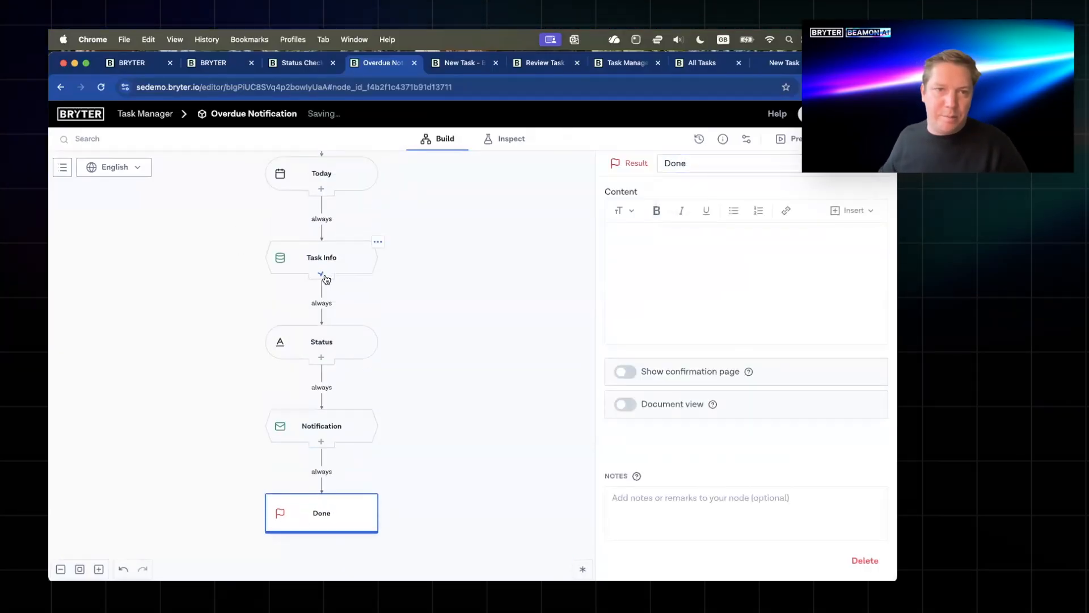
pyautogui.click(342, 341)
pyautogui.click(340, 423)
pyautogui.click(328, 271)
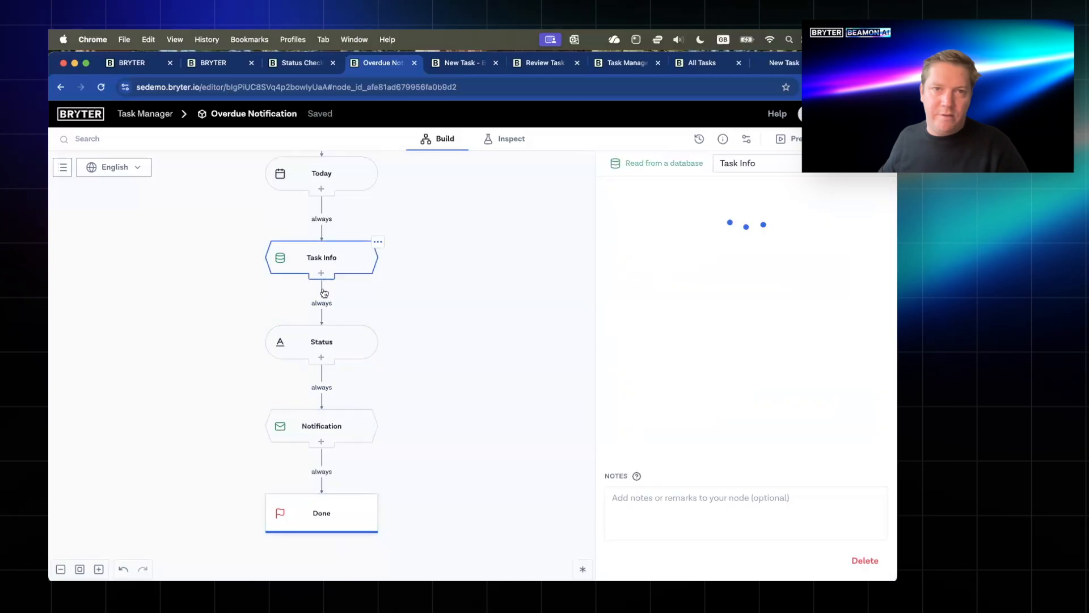
pyautogui.scroll(1, 352, 315)
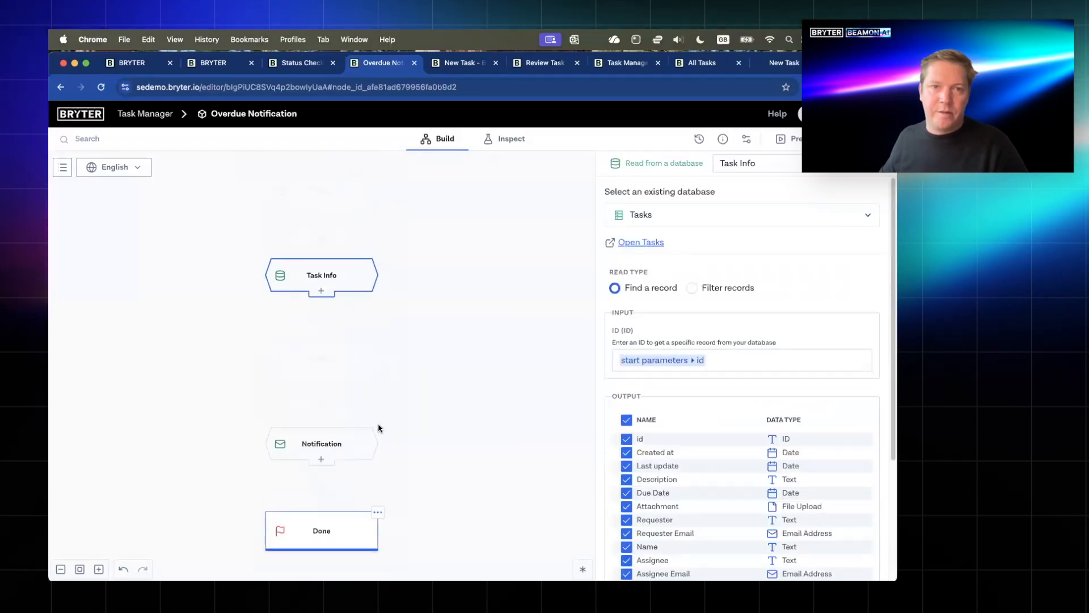
pyautogui.click(613, 226)
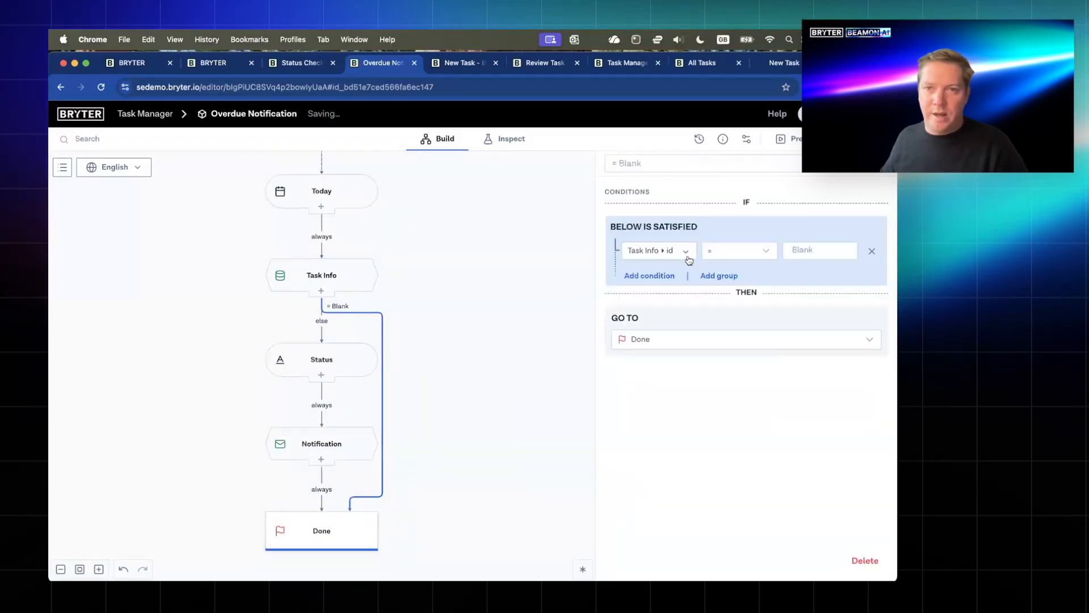
# - Set the branch condition so that Task Info > Due Date is before Today
pyautogui.click(686, 255)
pyautogui.click(698, 335)
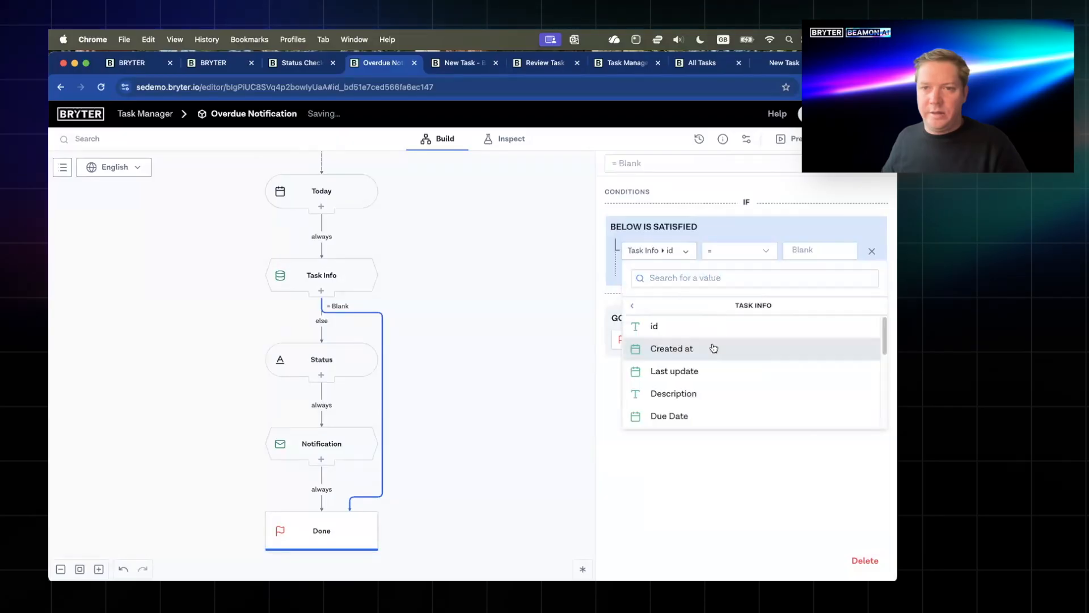
pyautogui.scroll(-1, 703, 374)
pyautogui.click(692, 397)
pyautogui.click(742, 253)
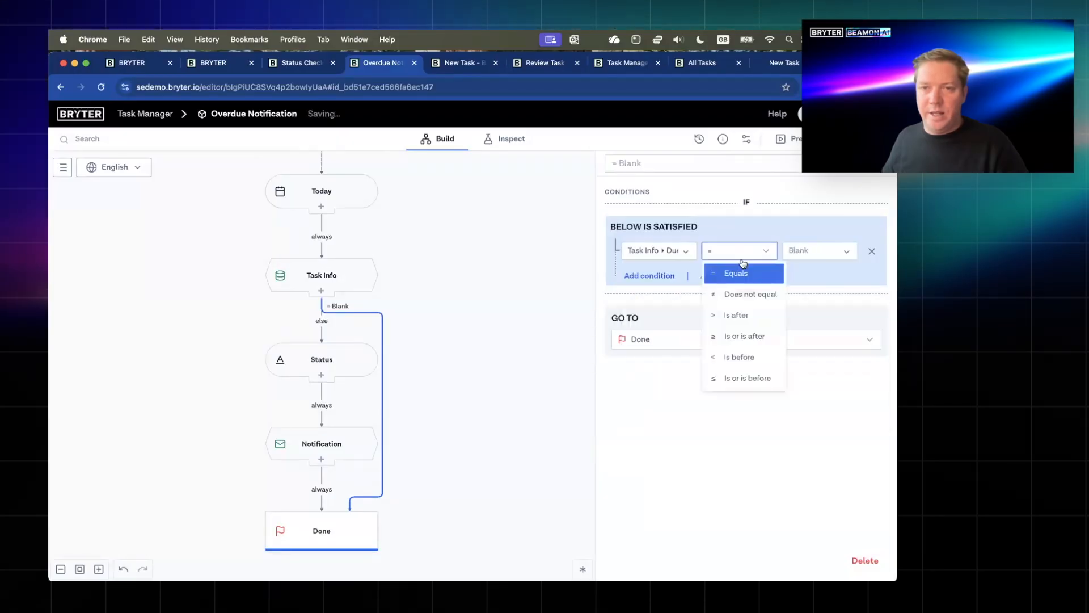
pyautogui.click(739, 357)
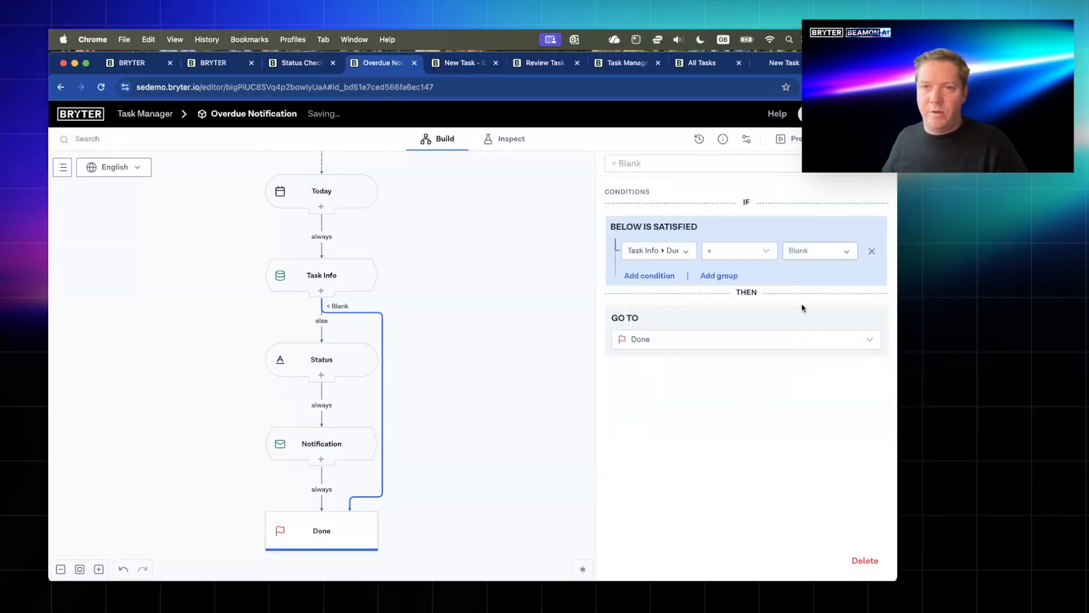
pyautogui.click(820, 250)
pyautogui.click(713, 357)
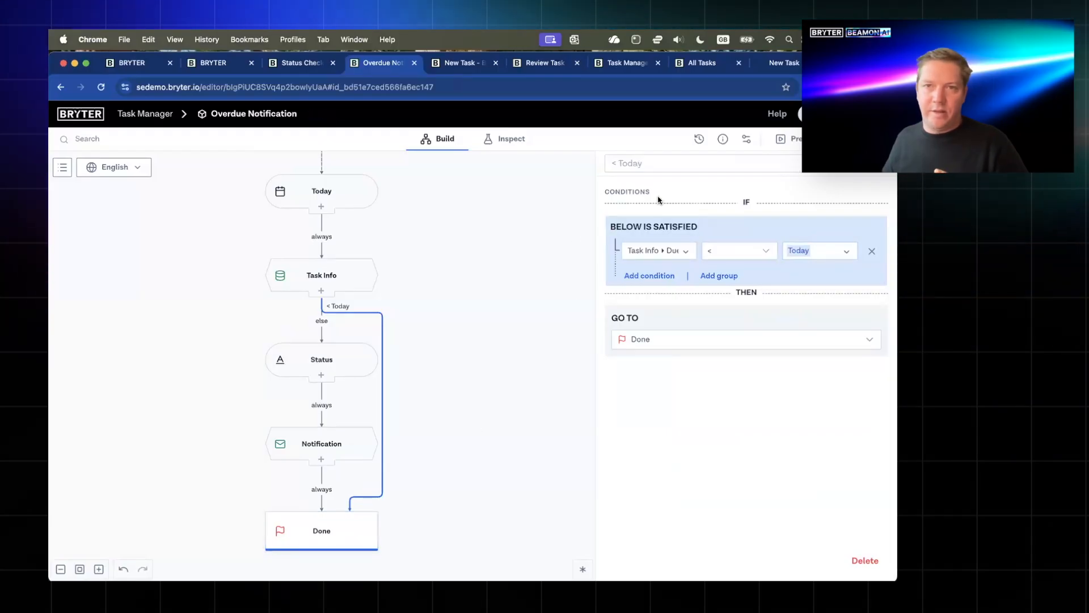
pyautogui.press('Escape')
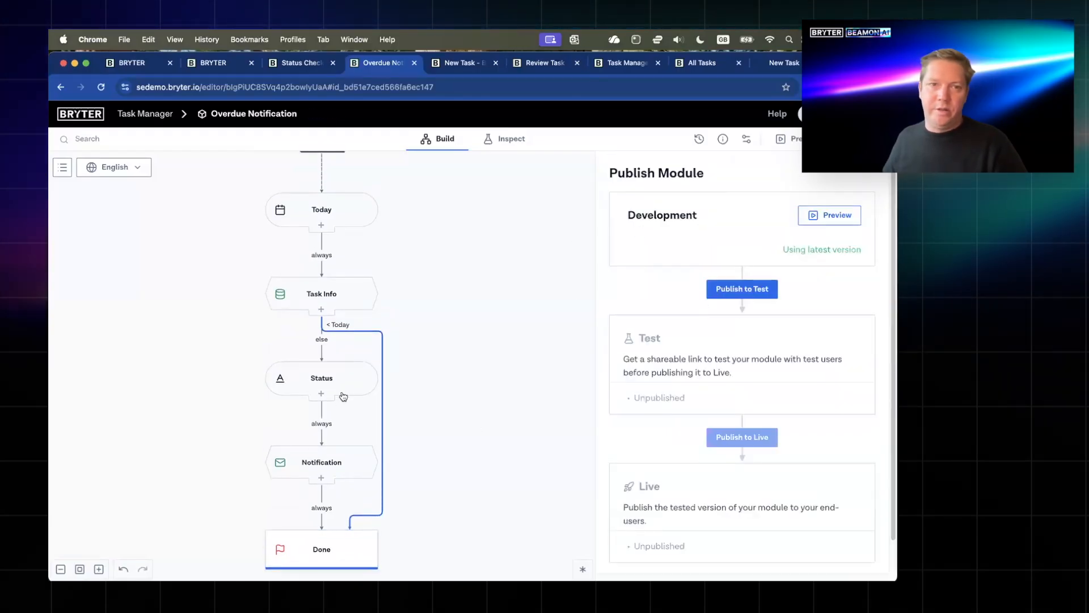
# - Insert a Write to a database action between Status and Notification, using the existing Tasks database
pyautogui.click(340, 389)
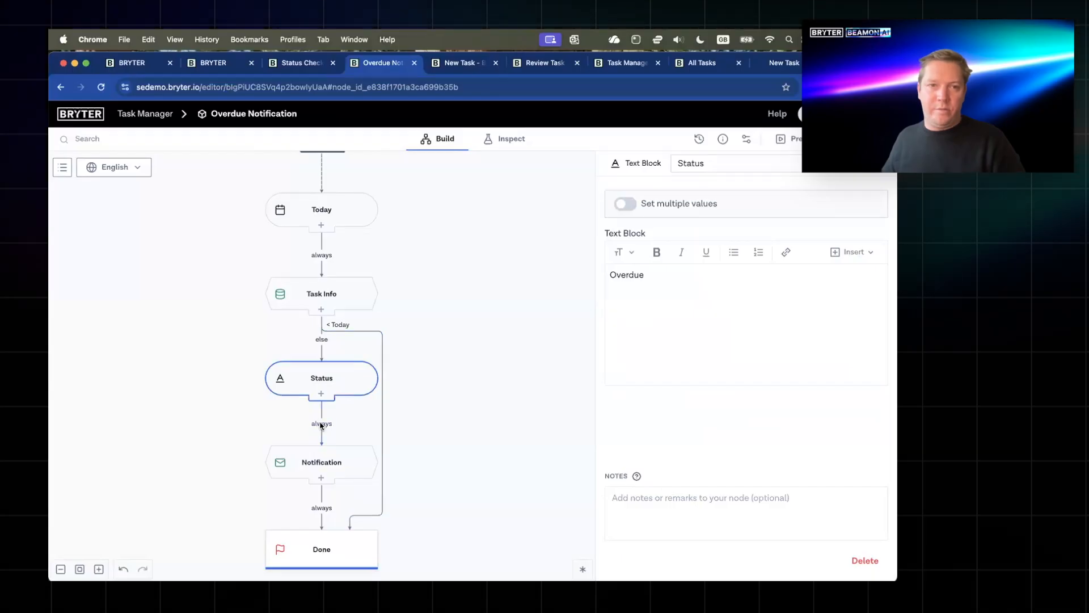
pyautogui.click(321, 425)
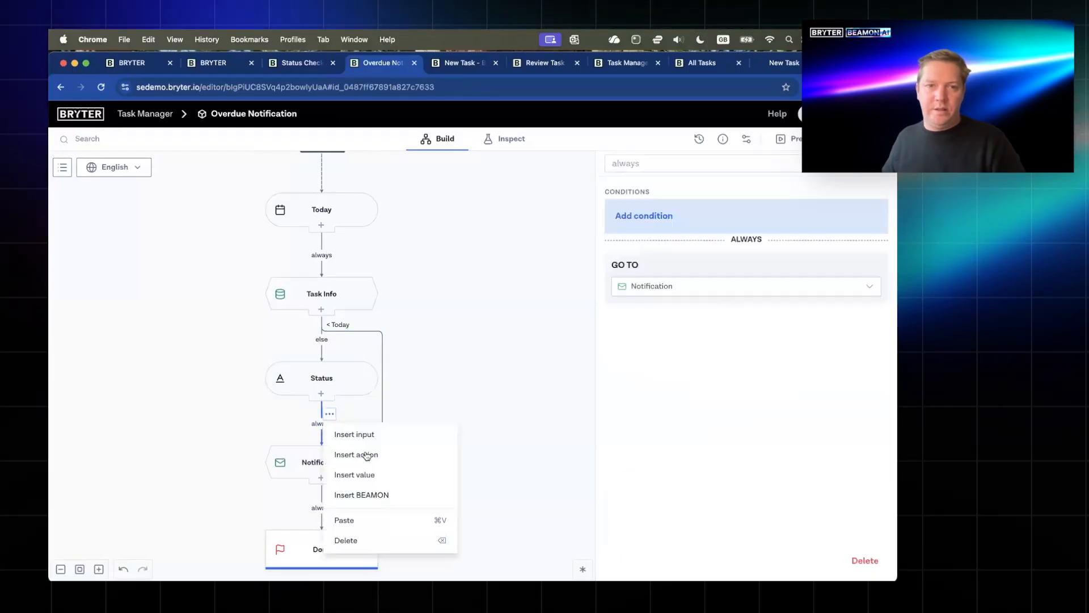
pyautogui.click(363, 454)
pyautogui.write('write')
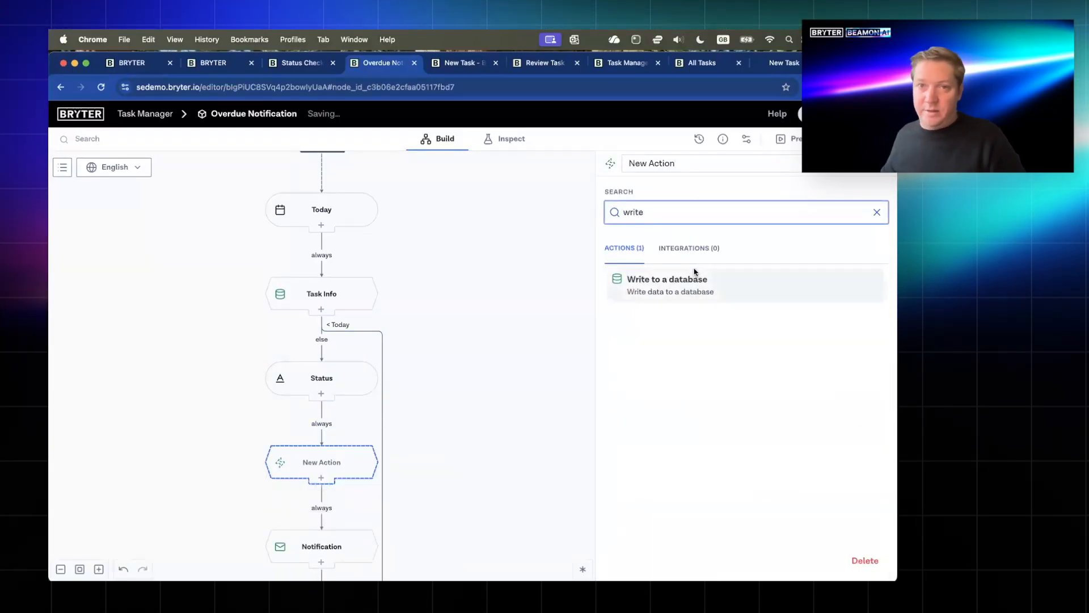
pyautogui.click(667, 279)
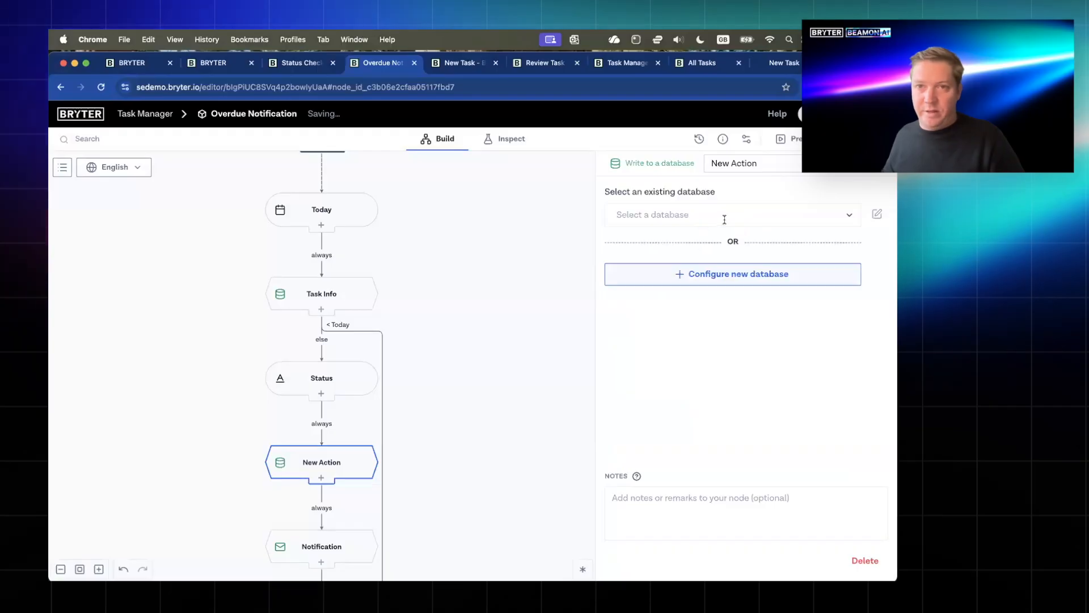
pyautogui.click(722, 215)
pyautogui.click(660, 266)
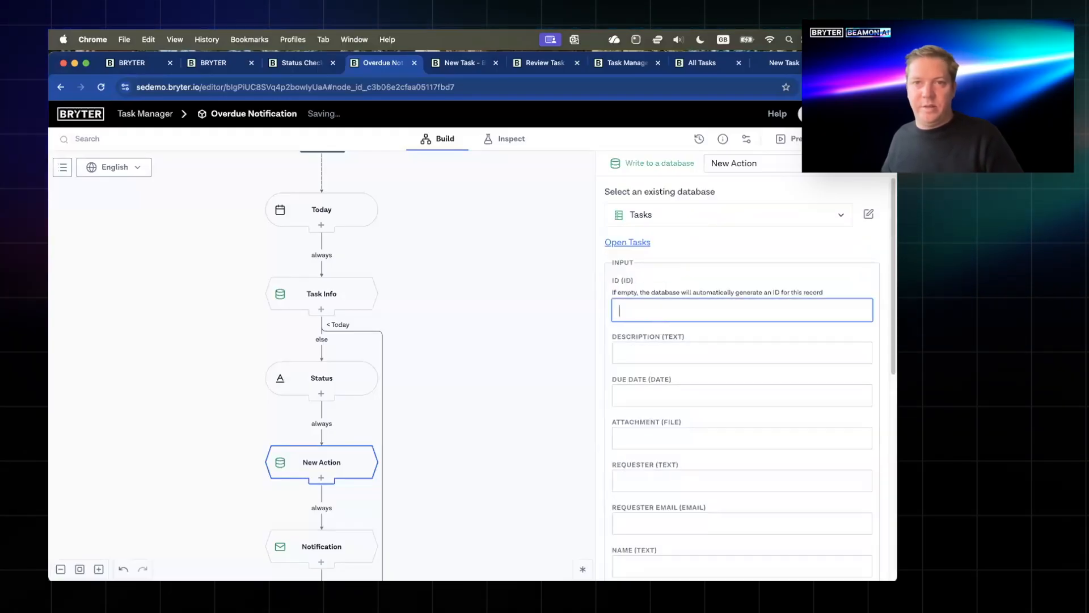
# - Map the ID input of the new database action to start parameters > id
pyautogui.write('@')
pyautogui.click(653, 454)
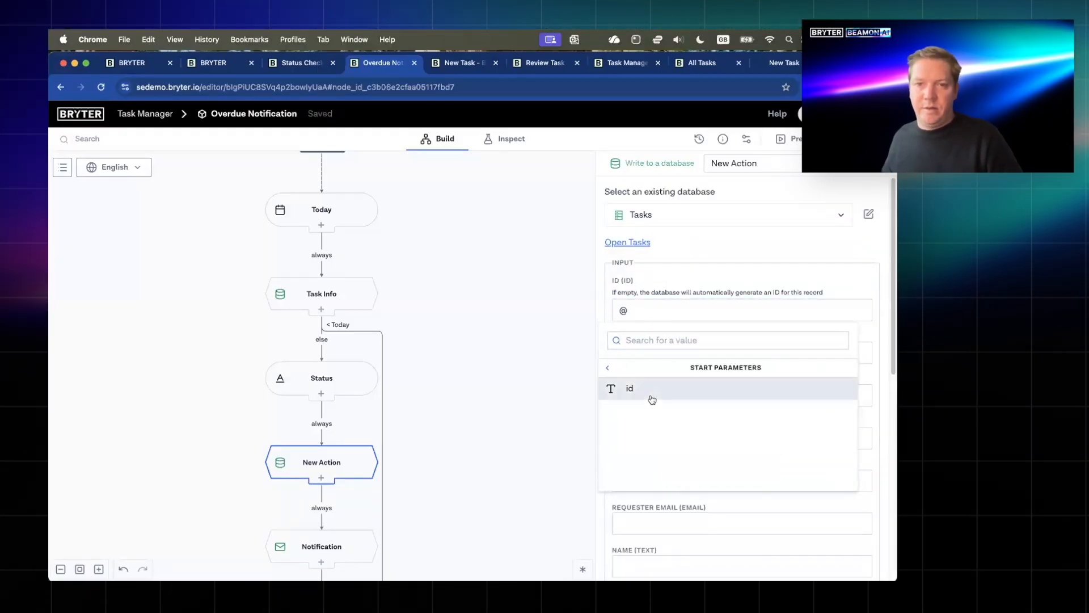
pyautogui.click(652, 396)
# - Map the action's Status input to the Status value and rename the node "Update Task"
pyautogui.scroll(-10, 653, 458)
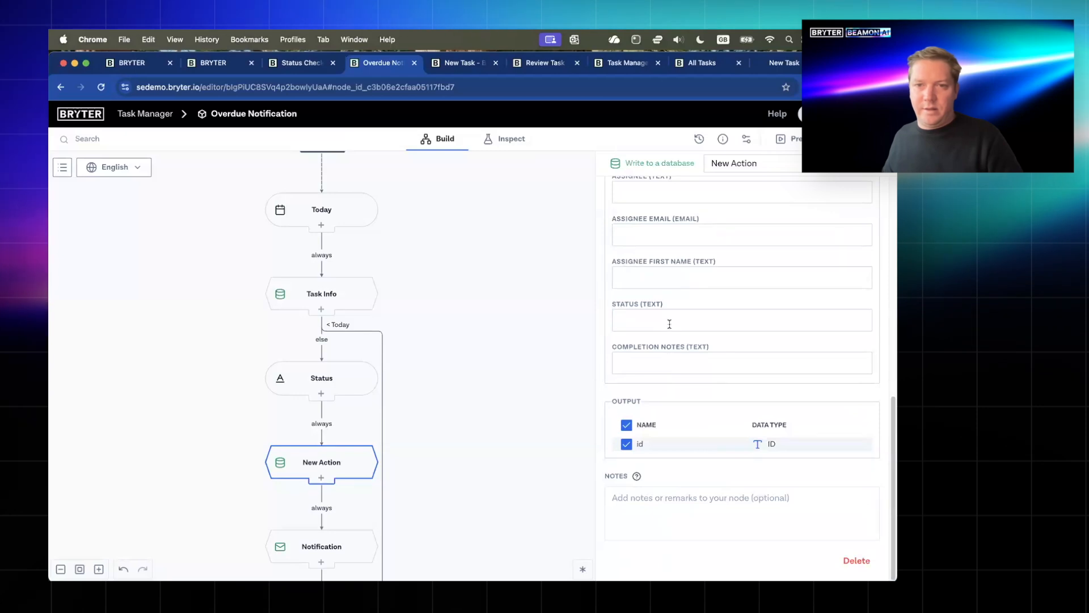
pyautogui.click(669, 324)
pyautogui.write('@')
pyautogui.click(638, 401)
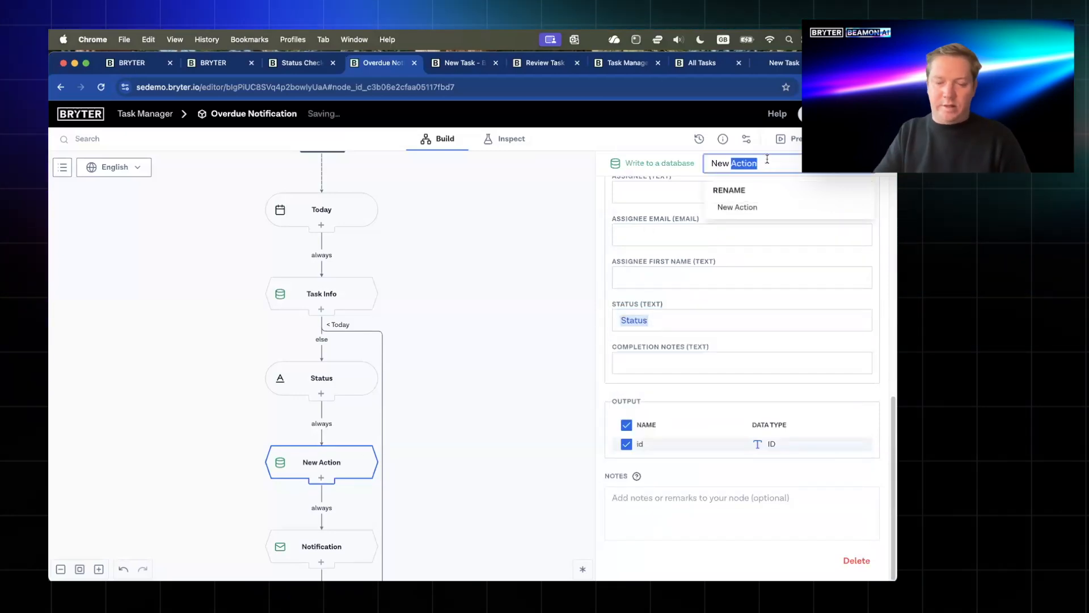
pyautogui.press('super+a')
pyautogui.write('update')
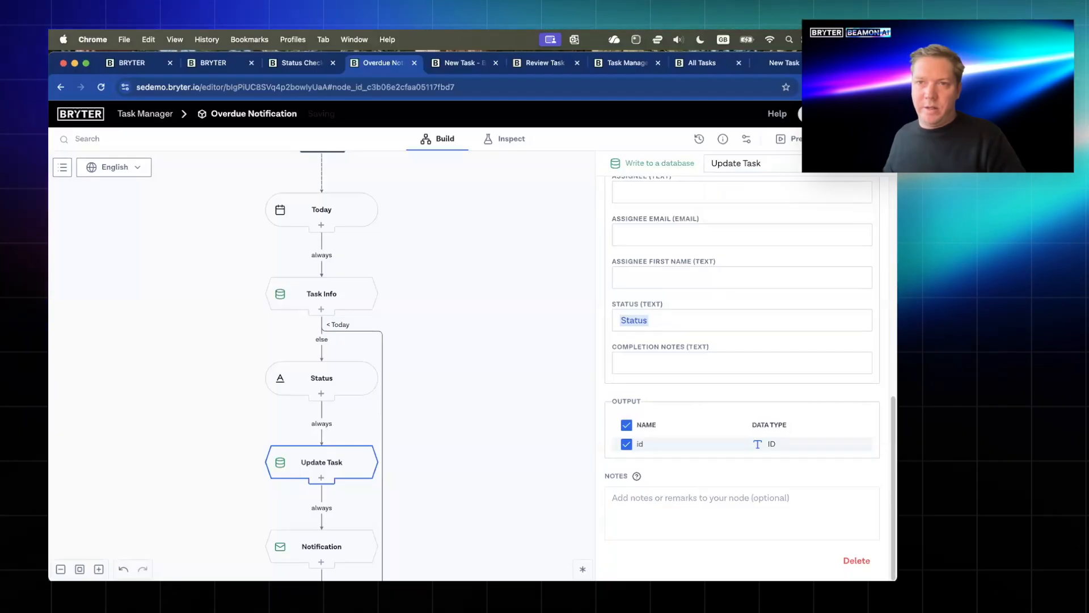
# - Publish the Overdue Notification module to Test and to Live, returning to the module
pyautogui.click(828, 139)
pyautogui.click(742, 288)
pyautogui.click(593, 510)
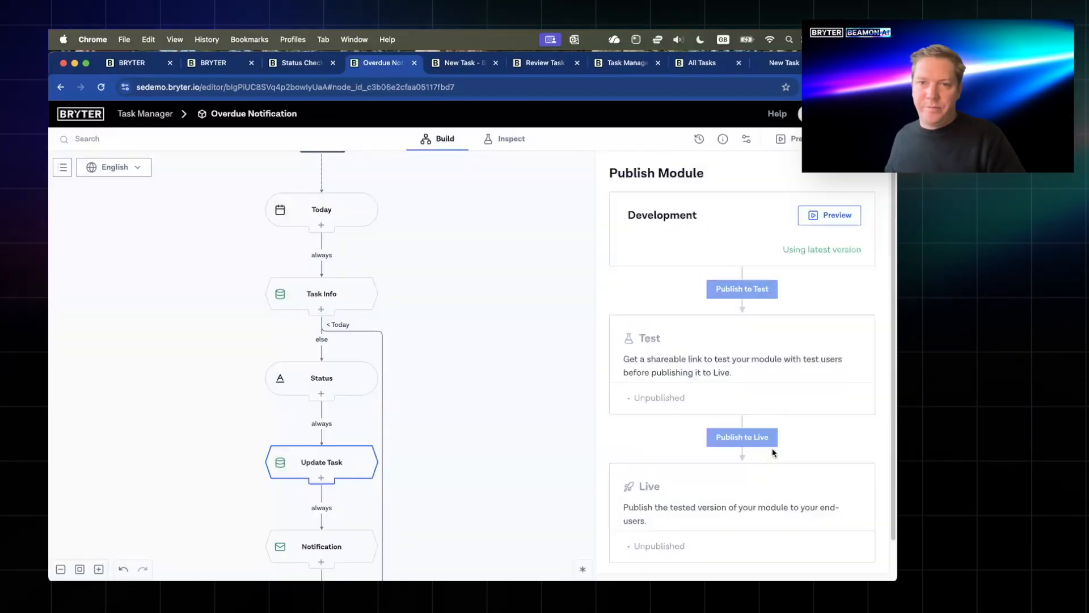
pyautogui.click(739, 451)
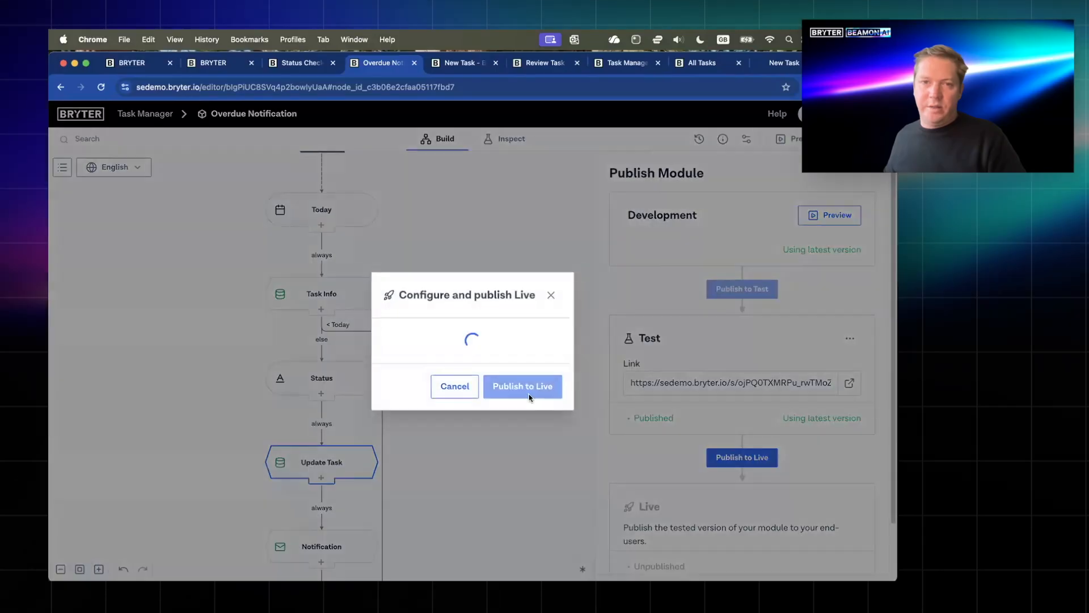
pyautogui.click(602, 527)
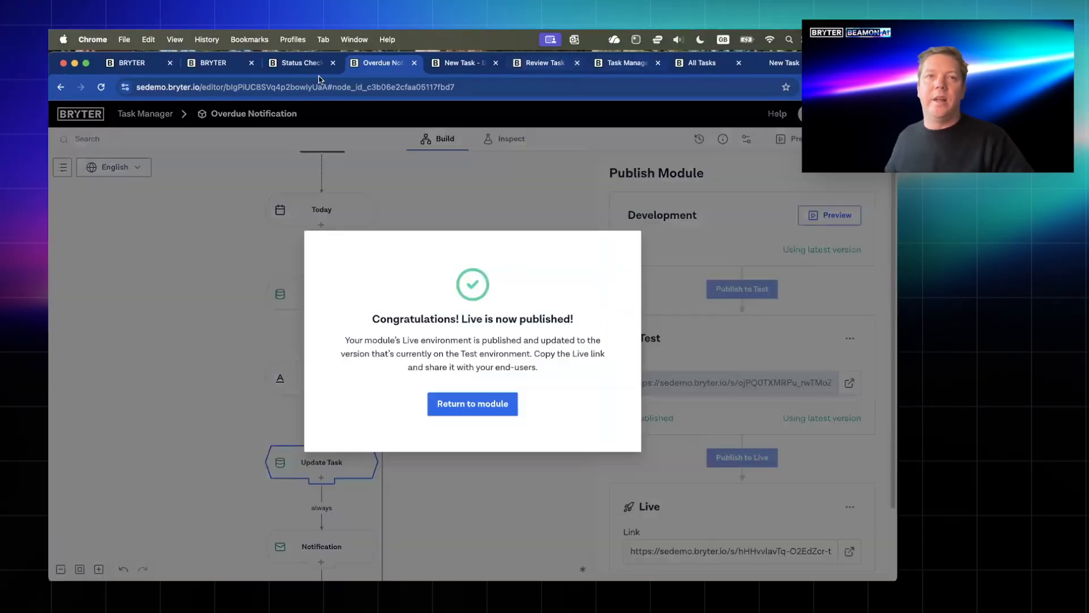
pyautogui.click(473, 403)
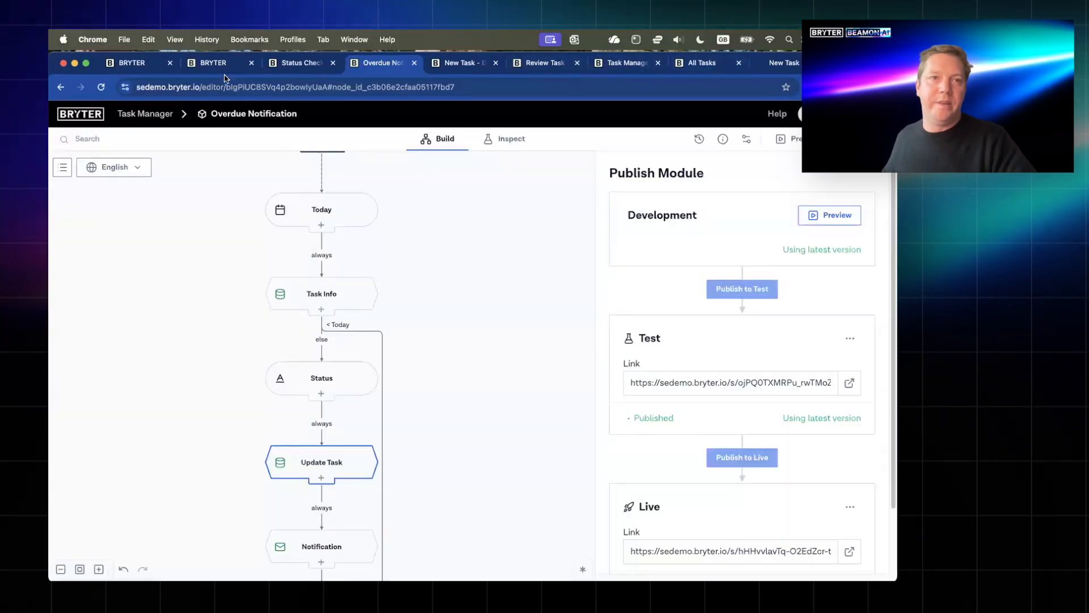
# - Open the Tasks database from the All Tasks data view and show its Live environment records
pyautogui.click(225, 66)
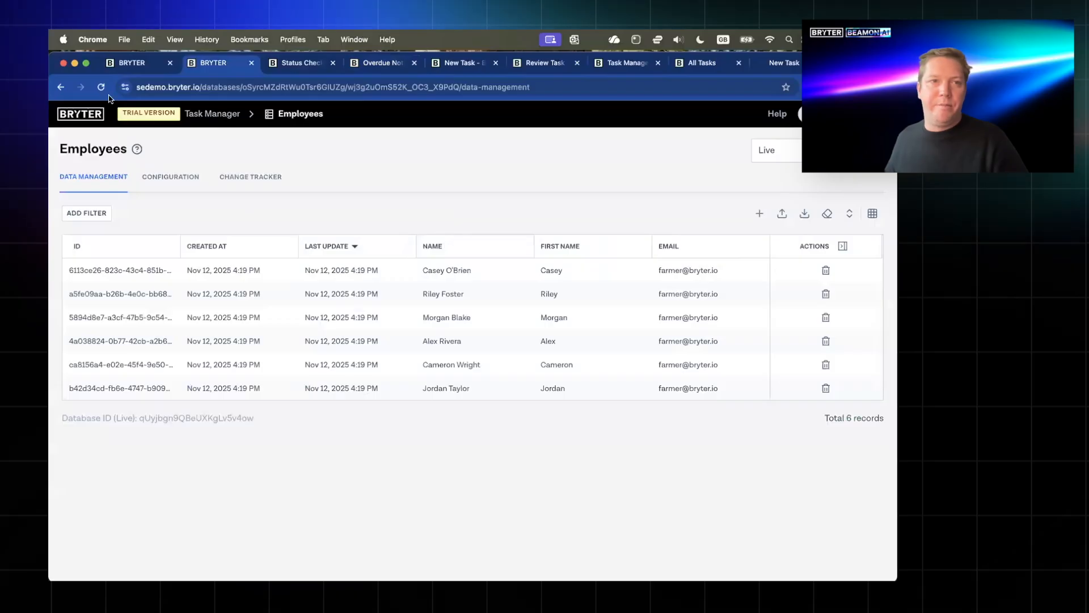
pyautogui.click(152, 68)
pyautogui.scroll(2, 641, 229)
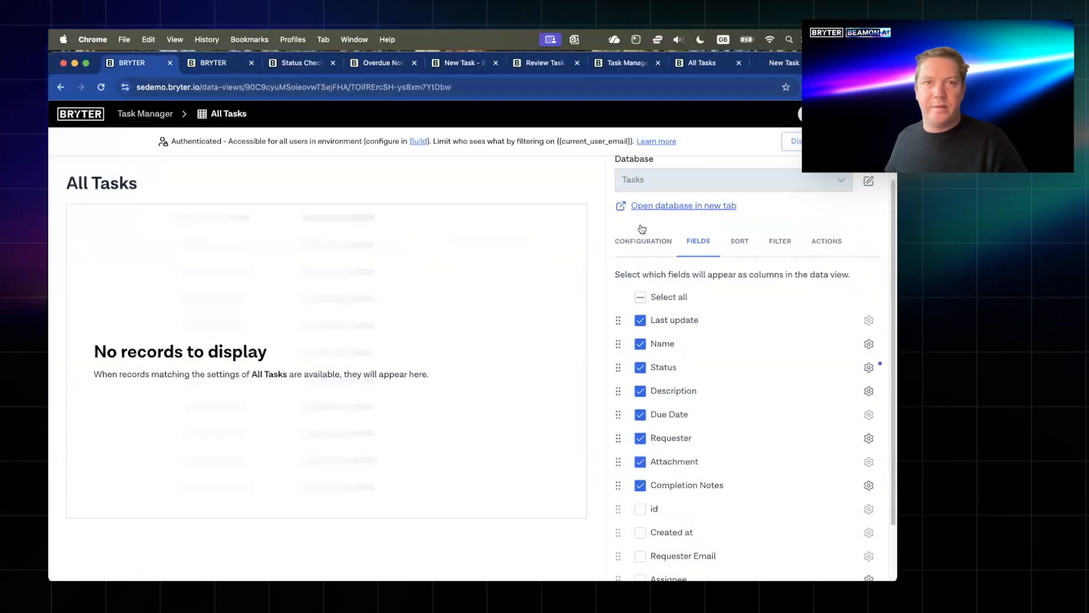
pyautogui.click(646, 234)
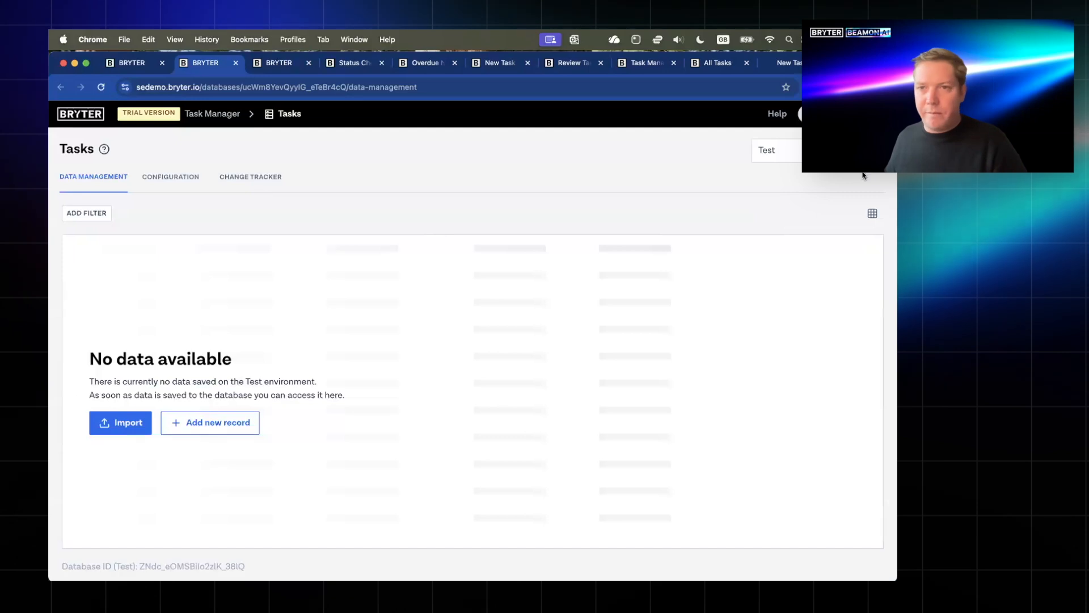
pyautogui.click(782, 208)
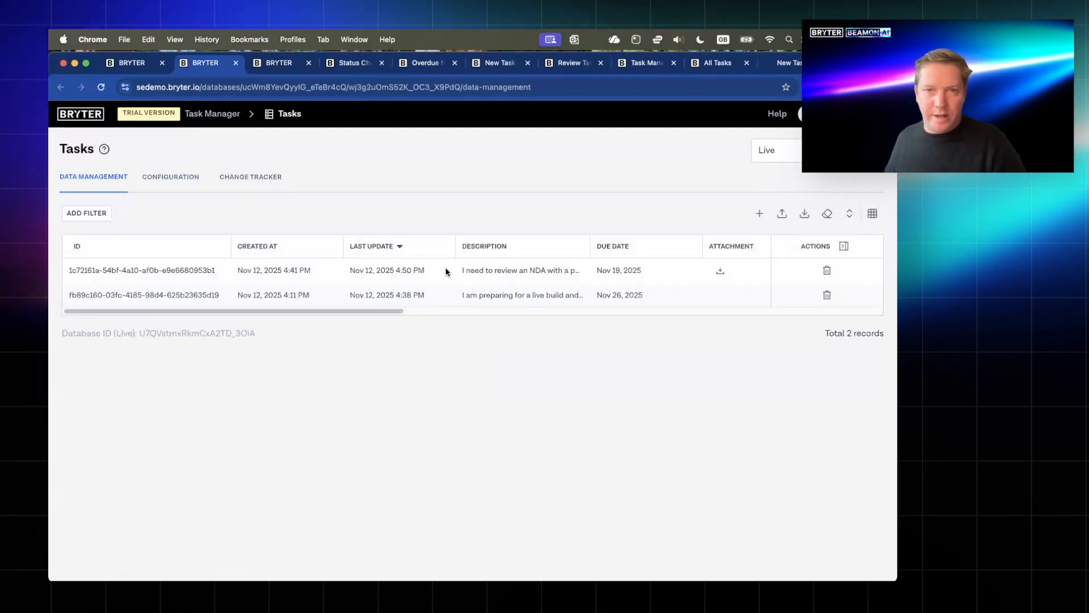
# - Set the due date of the "NDA Review for Data Sharing" record to 2025-01-22 and save it
pyautogui.hscroll(5, 619, 279)
pyautogui.hscroll(5, 553, 281)
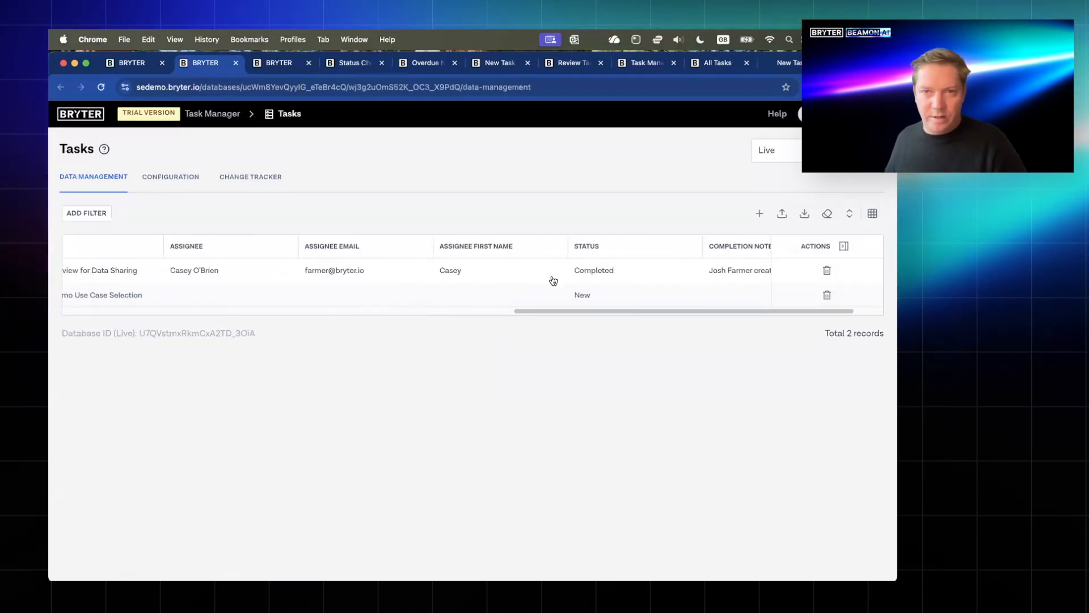
pyautogui.hscroll(-8, 518, 272)
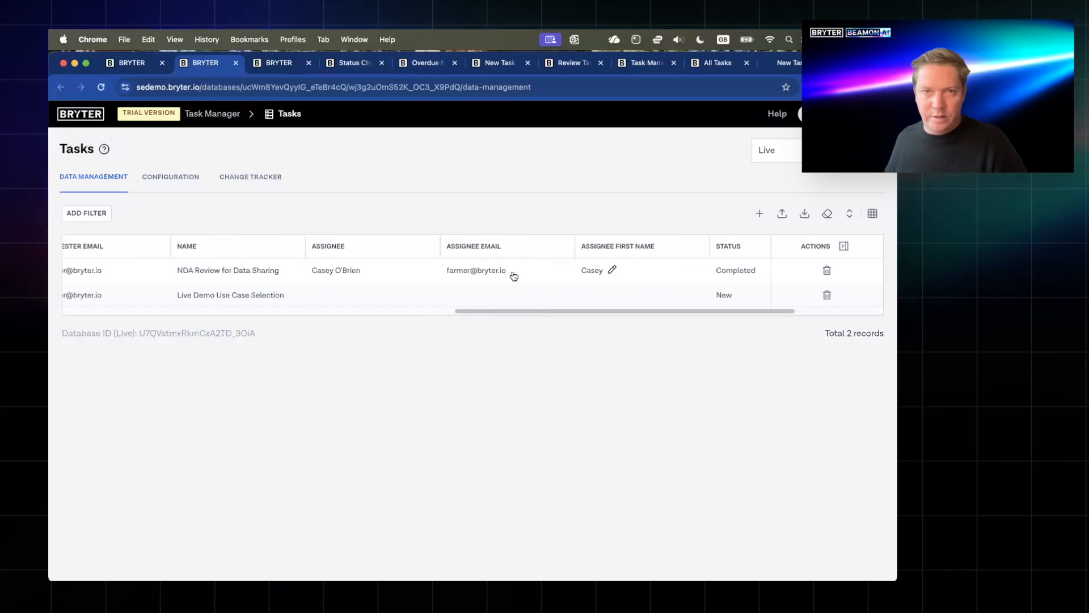
pyautogui.hscroll(-8, 513, 276)
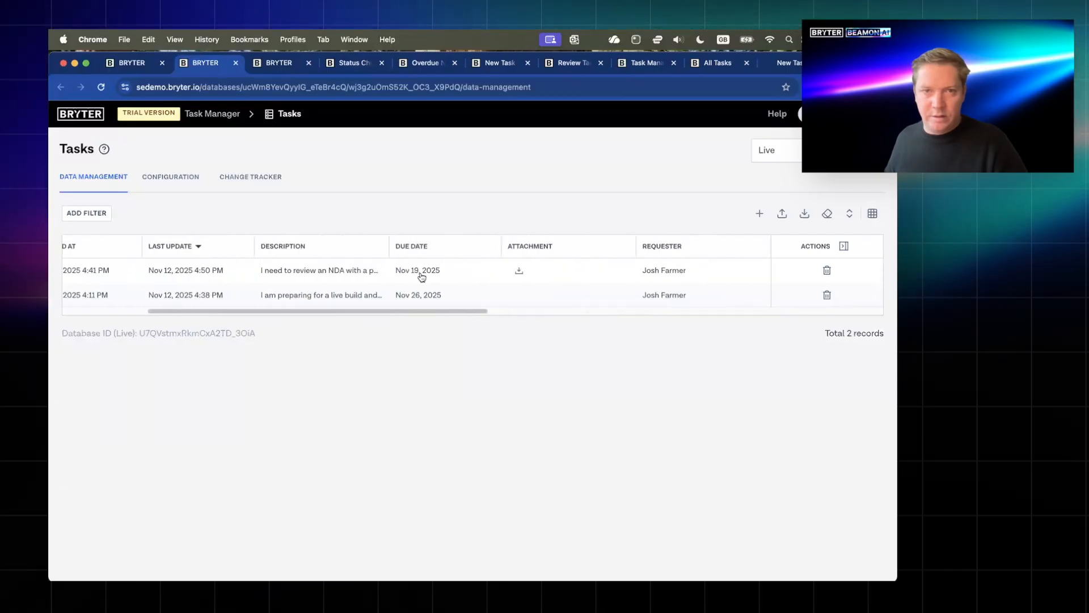
pyautogui.doubleClick(417, 270)
pyautogui.click(339, 344)
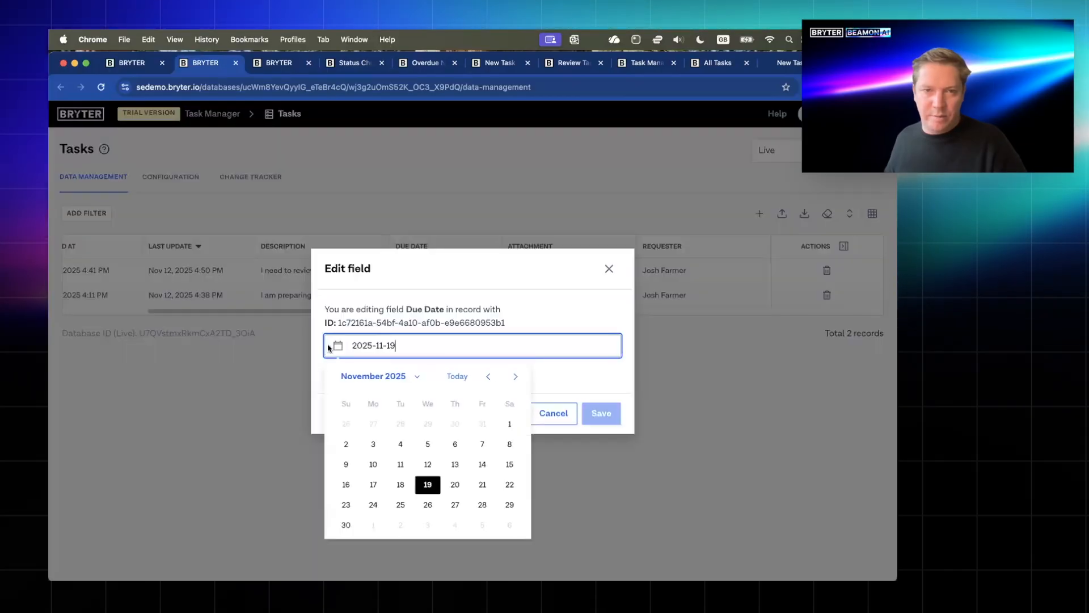
pyautogui.click(417, 377)
pyautogui.click(353, 417)
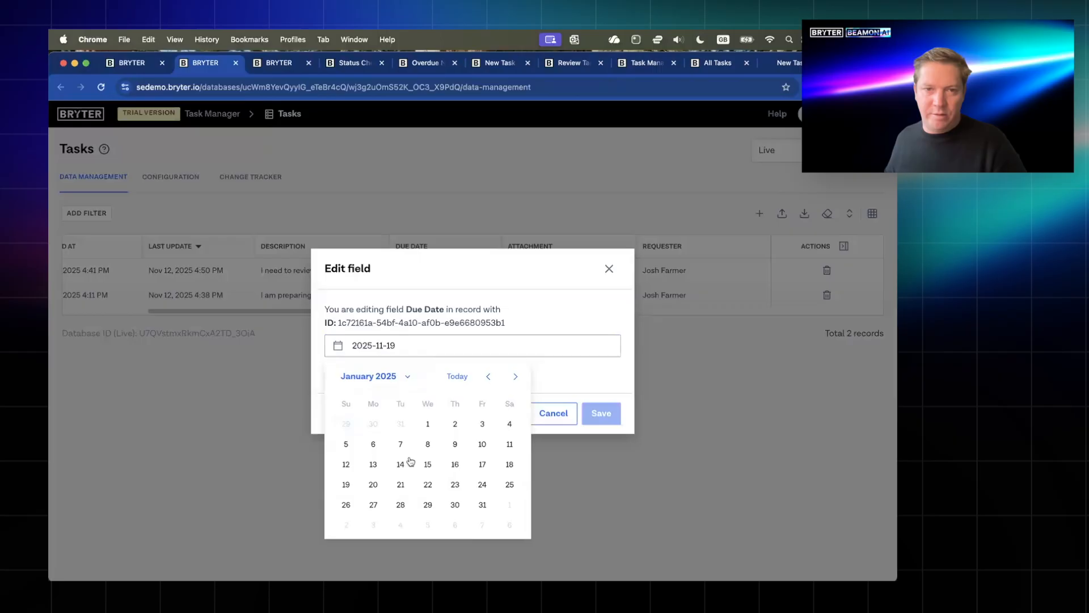
pyautogui.click(427, 483)
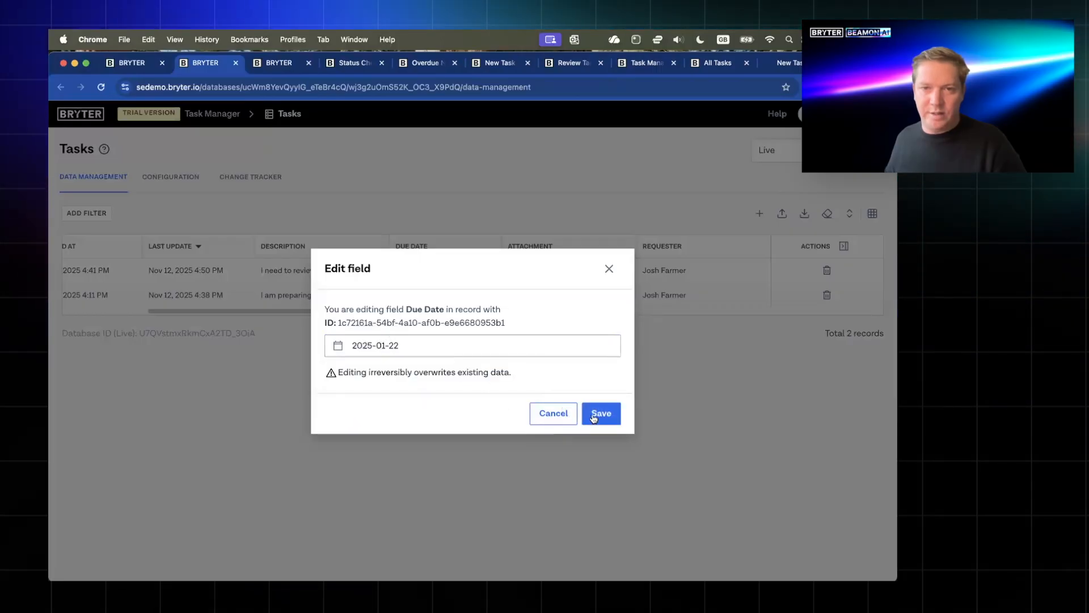
pyautogui.press('Return')
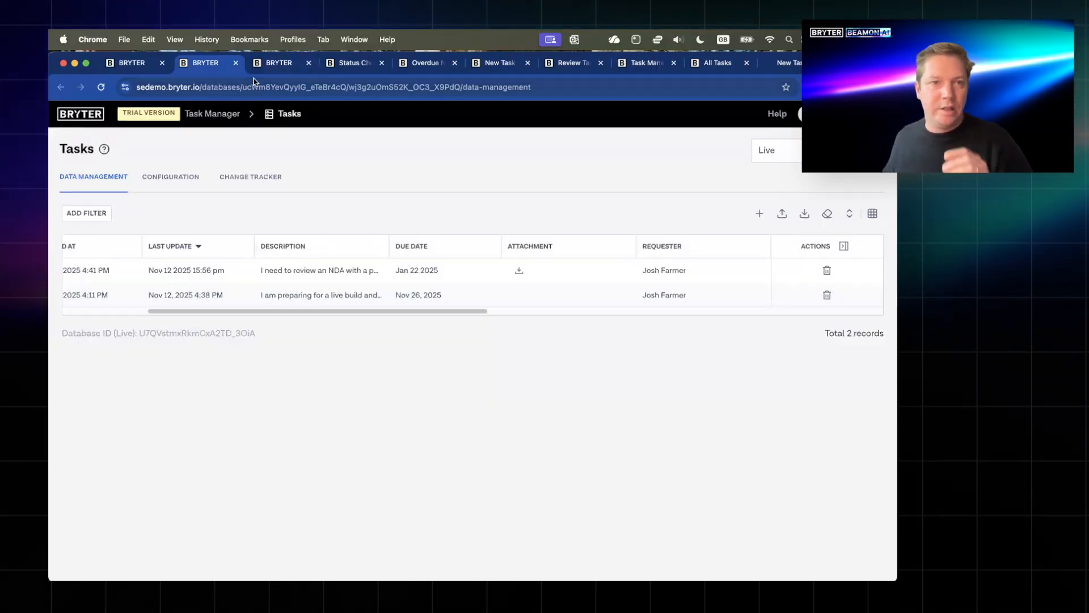
# - Switch to the Task Manager portal's All Tasks view and check the status of the NDA review task
pyautogui.click(432, 63)
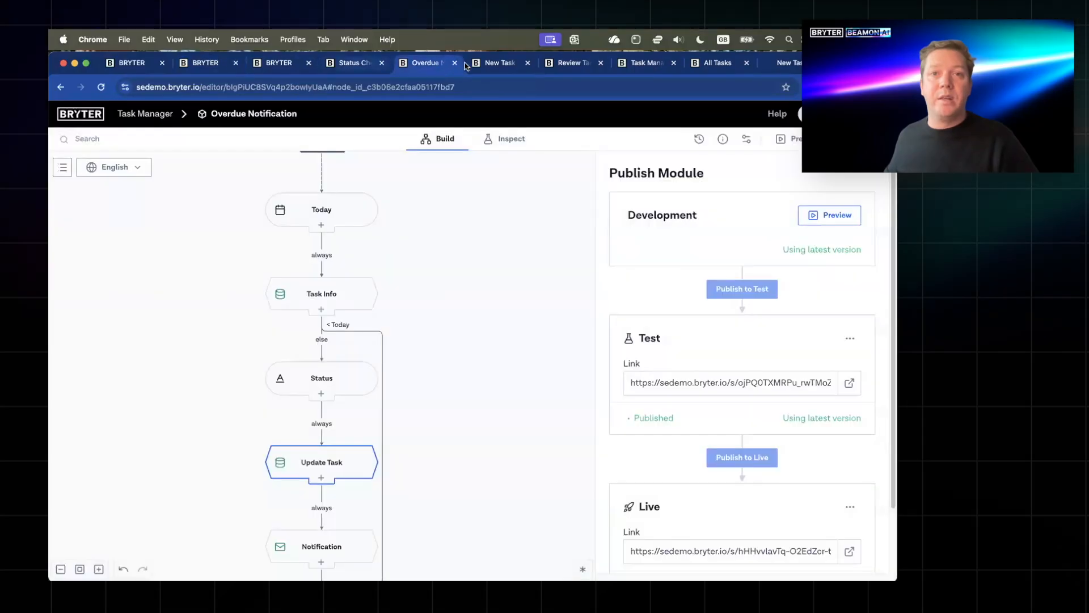
pyautogui.click(534, 64)
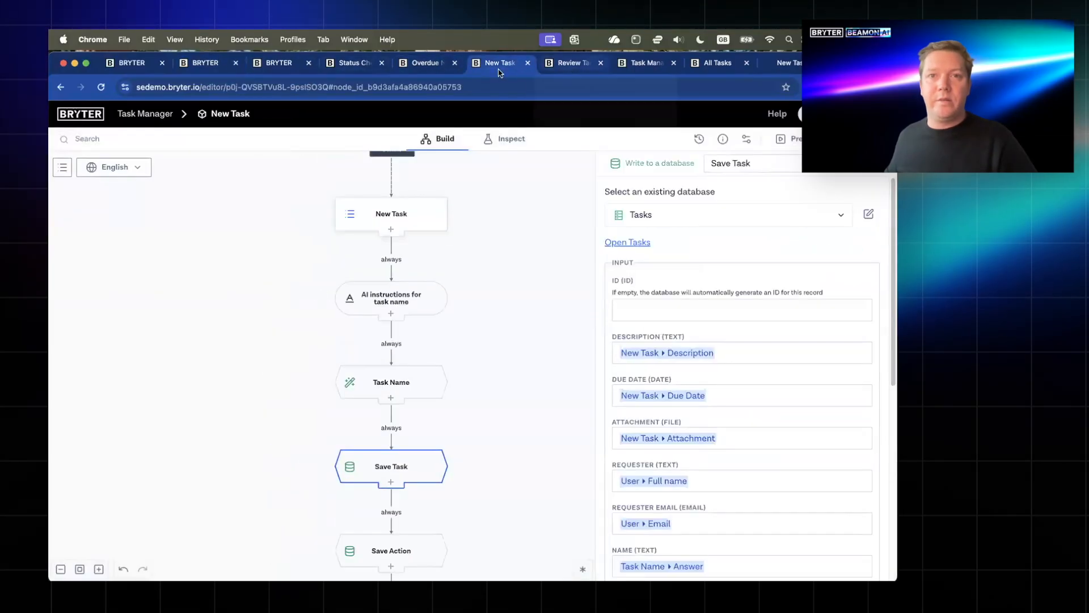
pyautogui.click(419, 64)
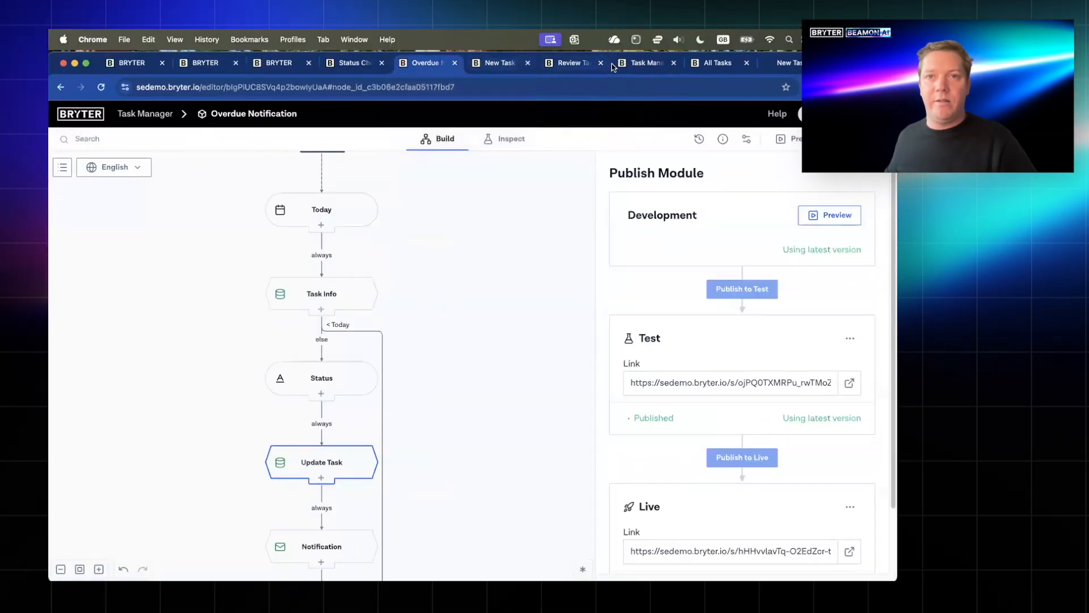
pyautogui.click(566, 63)
pyautogui.click(644, 63)
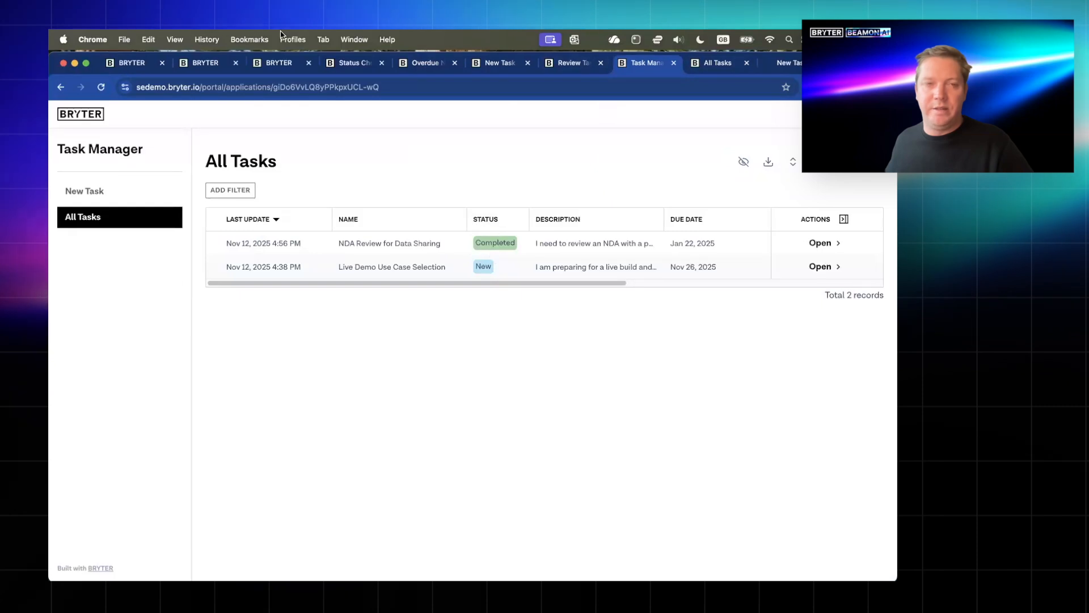
# - Set the Status of the NDA review record to "In Progress" in the Live Tasks database and save it
pyautogui.click(137, 64)
pyautogui.click(202, 62)
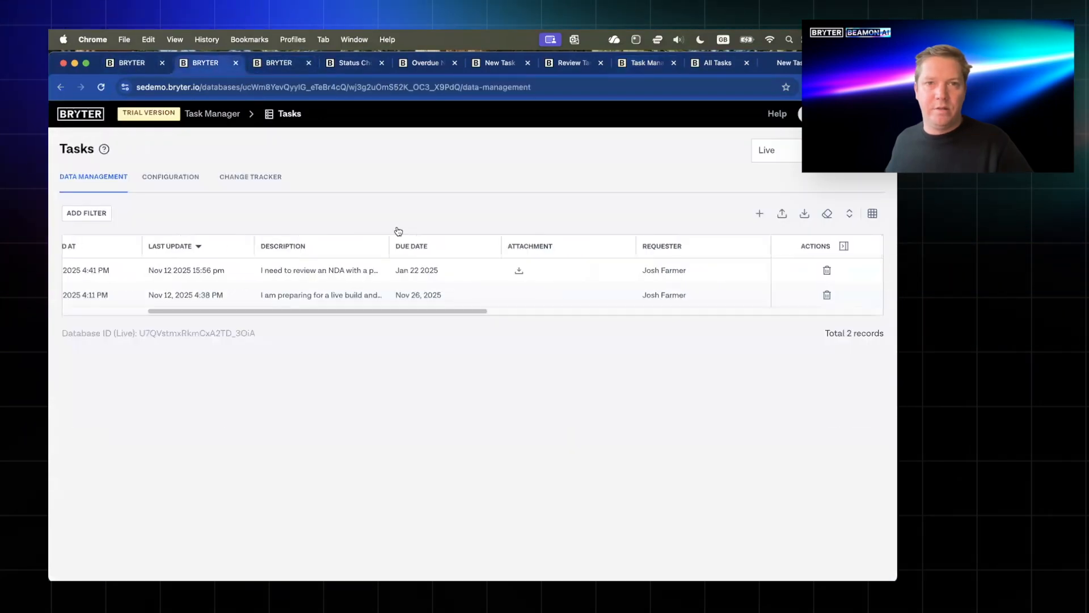
pyautogui.hscroll(10, 578, 277)
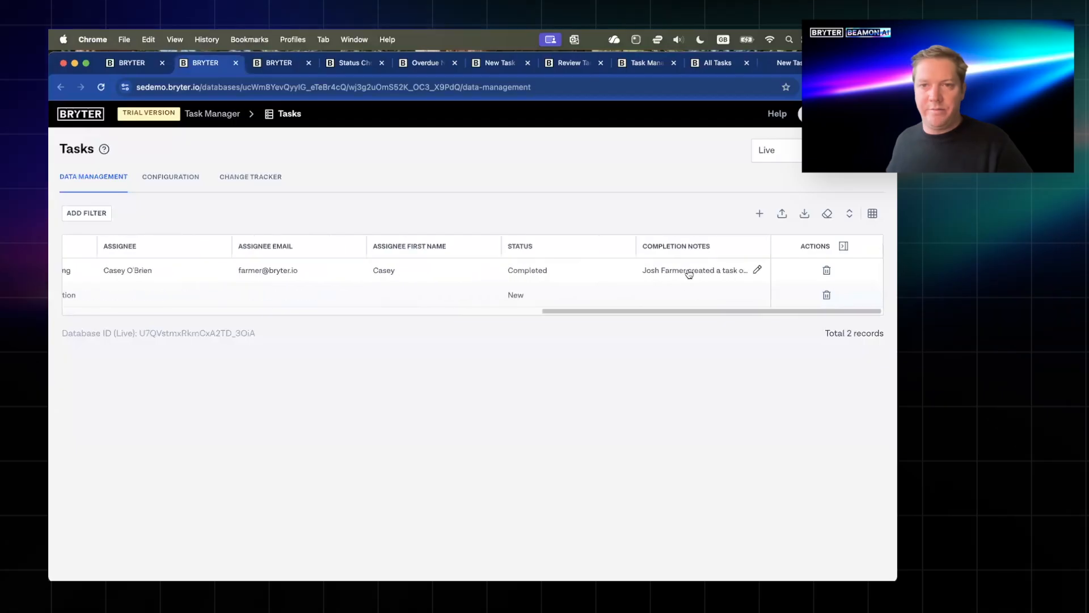
pyautogui.doubleClick(527, 273)
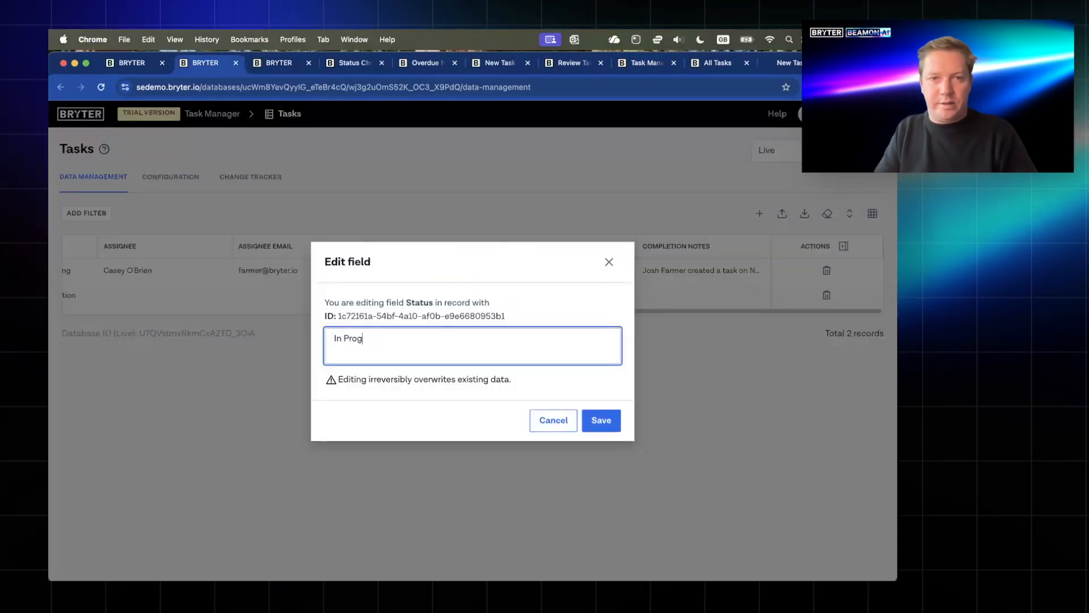
pyautogui.click(601, 420)
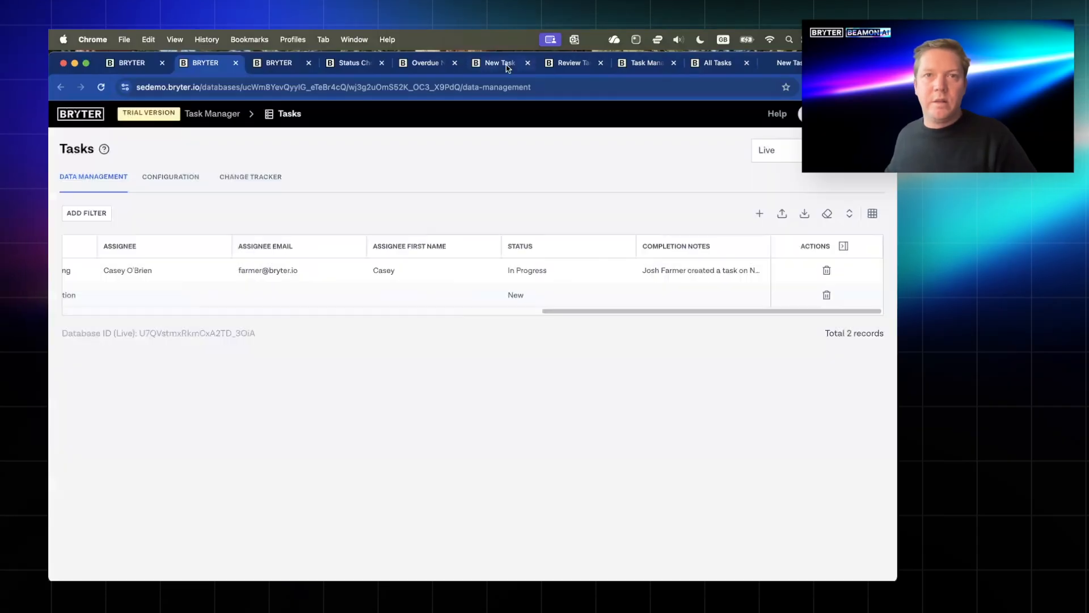
# - Refresh the All Tasks view in the Task Manager portal to check the edited task's status
pyautogui.click(505, 63)
pyautogui.click(580, 63)
pyautogui.click(647, 62)
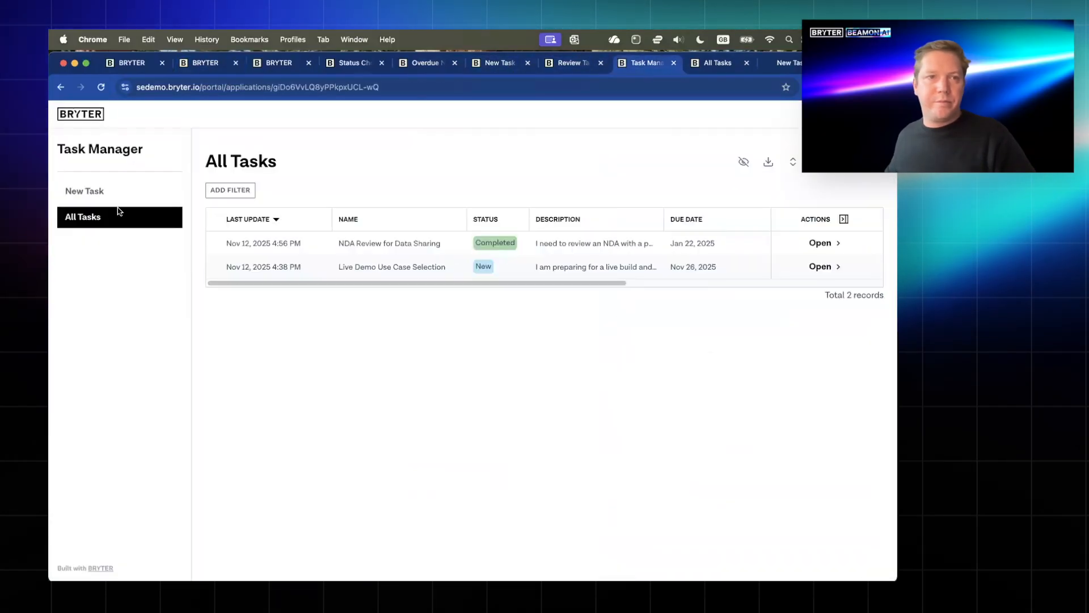
pyautogui.click(126, 216)
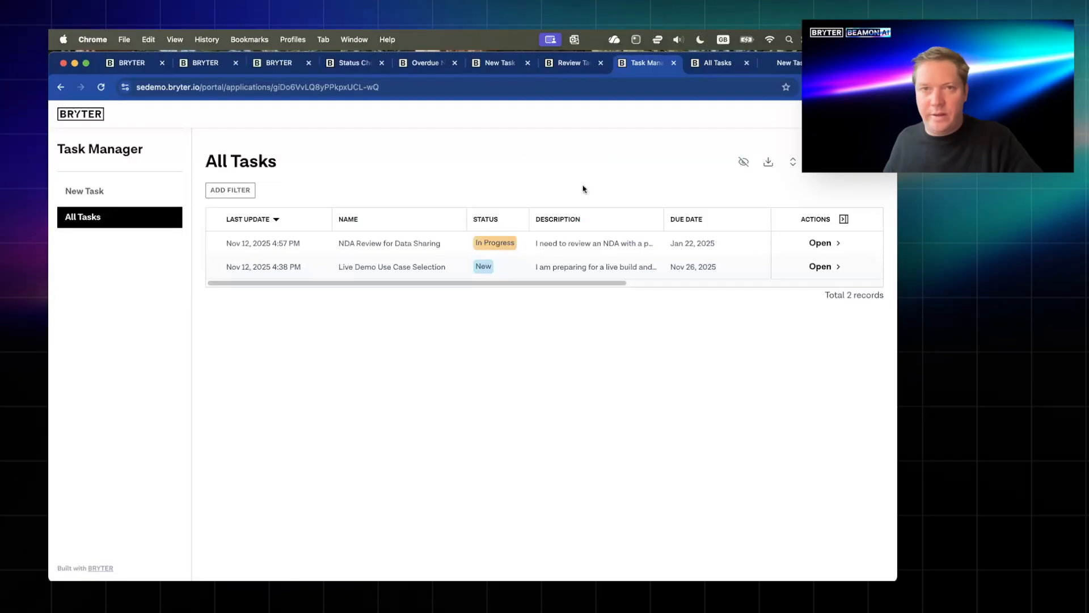
# - Add a Batch process action after Get All Open Tasks in the Status Check module, using Get All Open Tasks as its collection
pyautogui.click(345, 65)
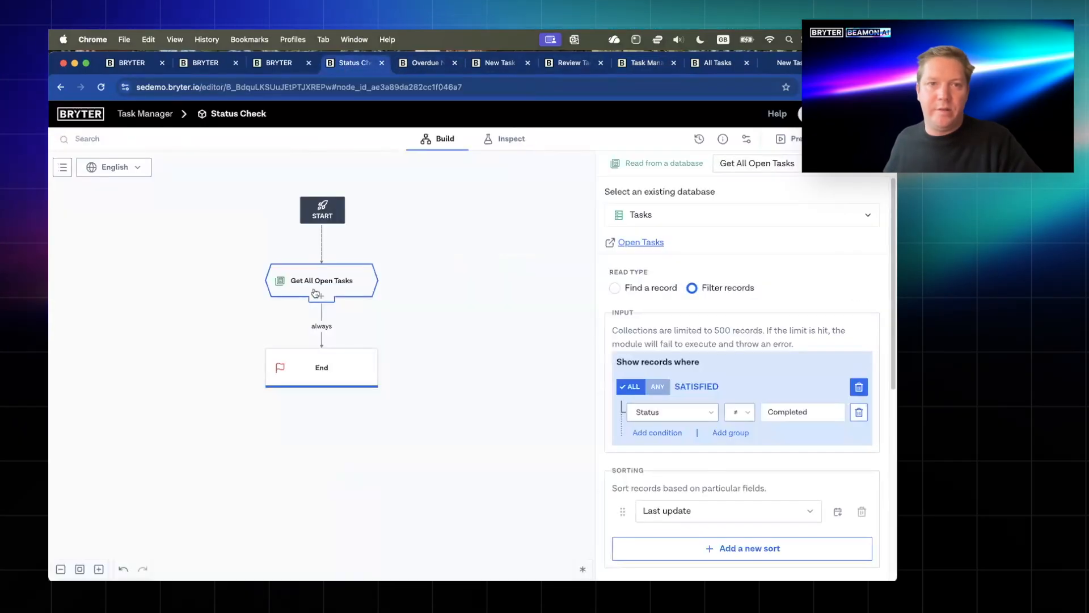
pyautogui.rightClick(327, 324)
pyautogui.click(386, 362)
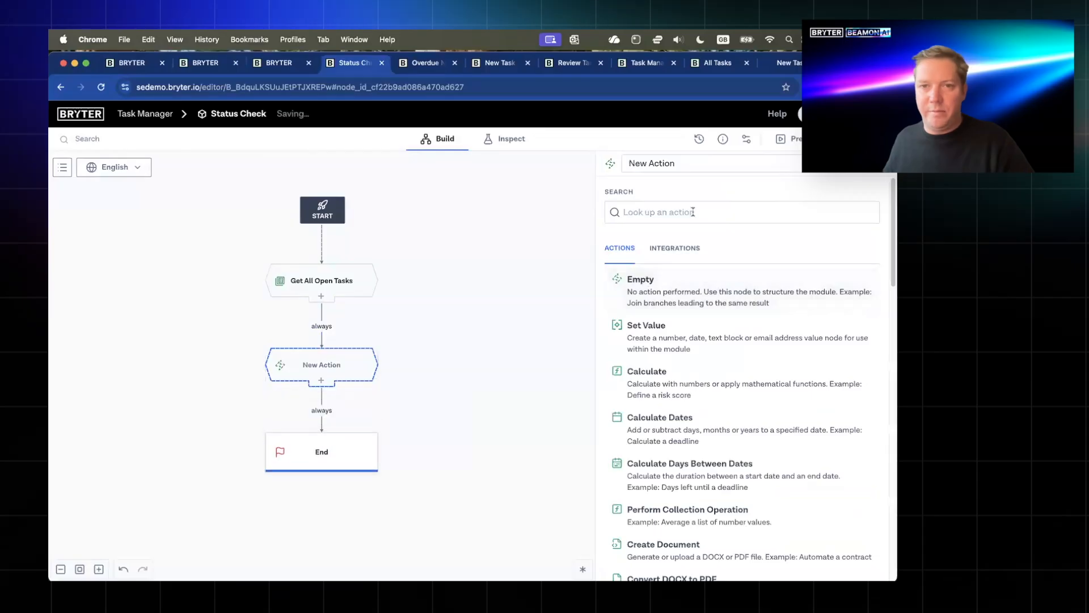
pyautogui.write('batchu')
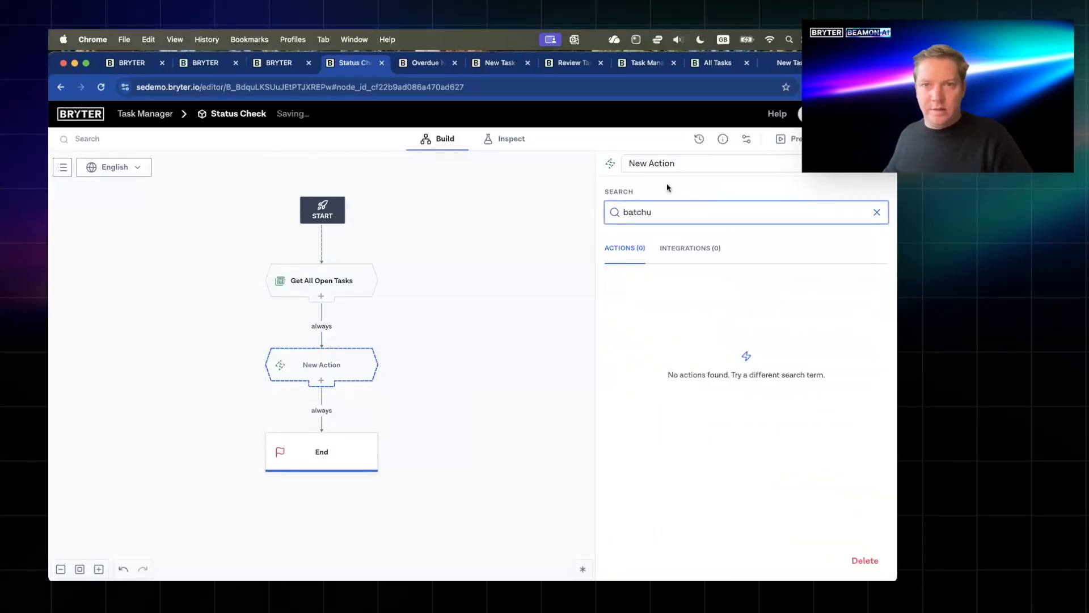
pyautogui.click(681, 283)
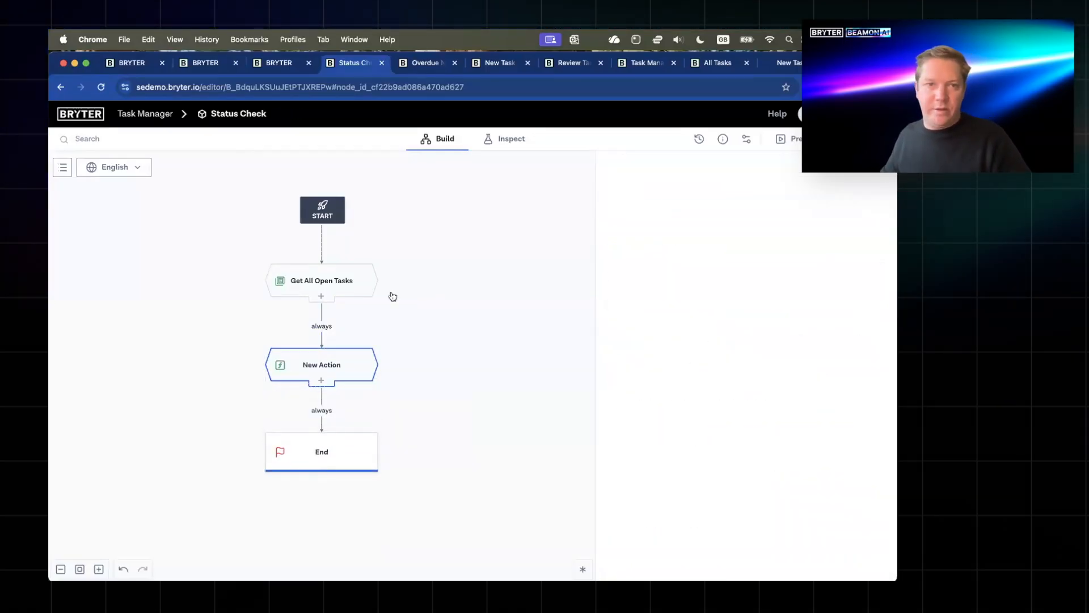
pyautogui.click(729, 227)
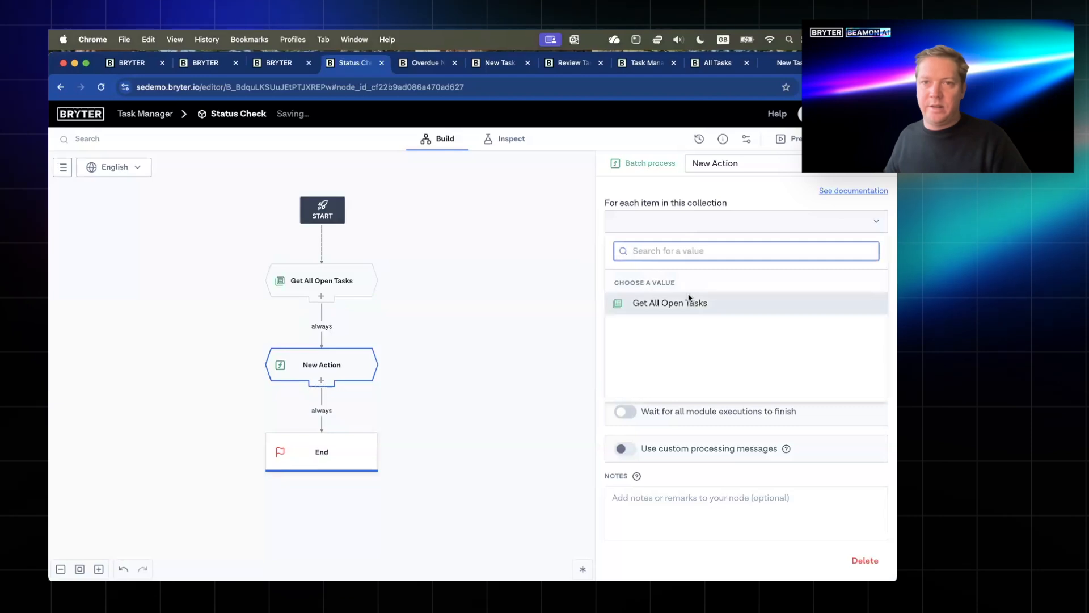
pyautogui.click(690, 300)
# - Look for a module the batch process can run and check the Overdue Notification module's publishing status
pyautogui.click(706, 278)
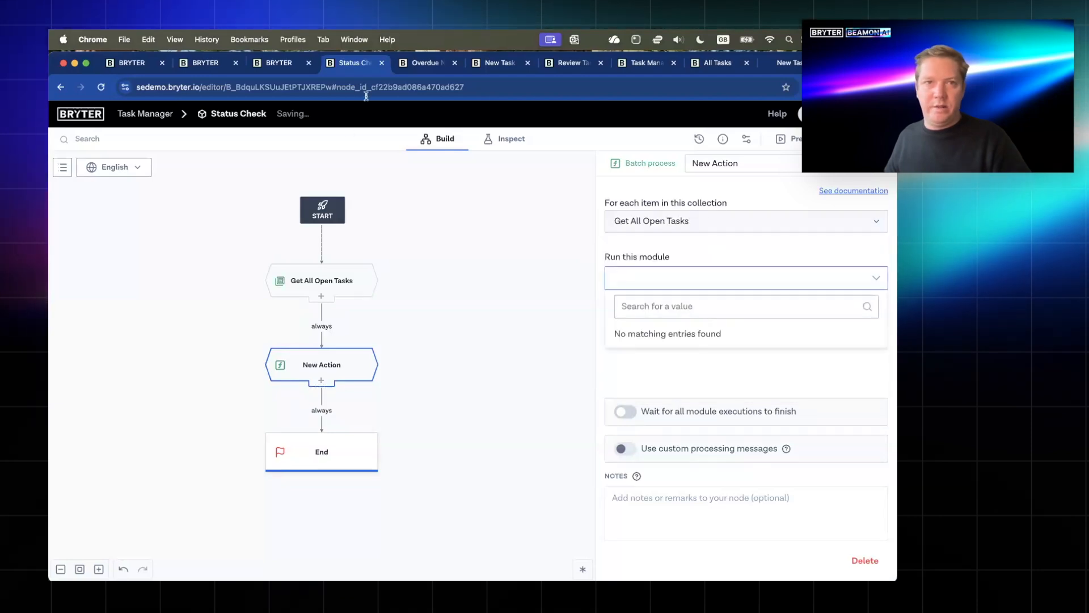
pyautogui.click(413, 63)
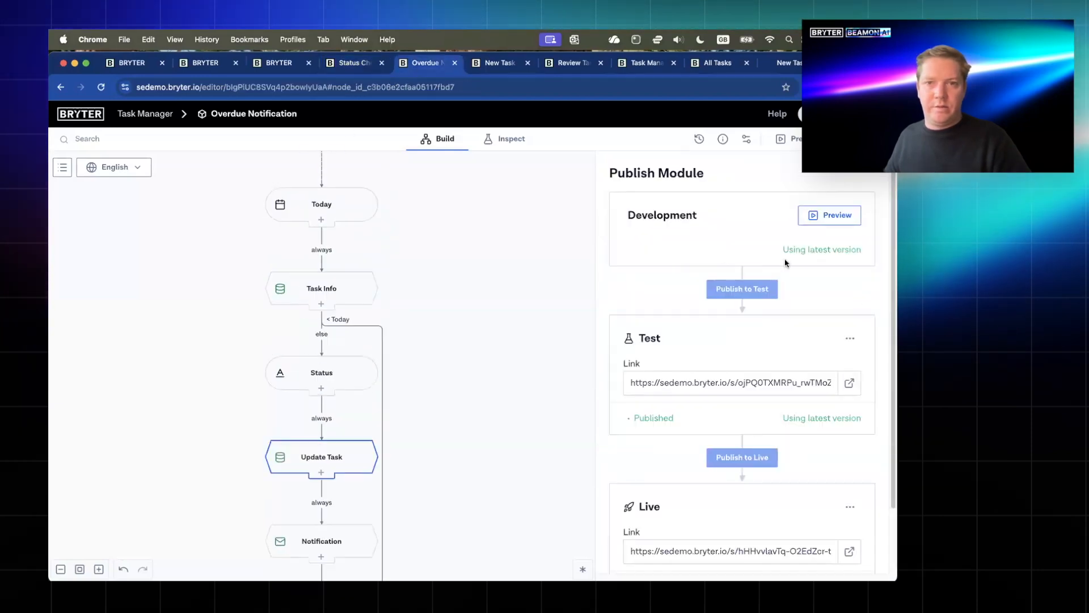
pyautogui.scroll(-2, 712, 408)
pyautogui.click(347, 64)
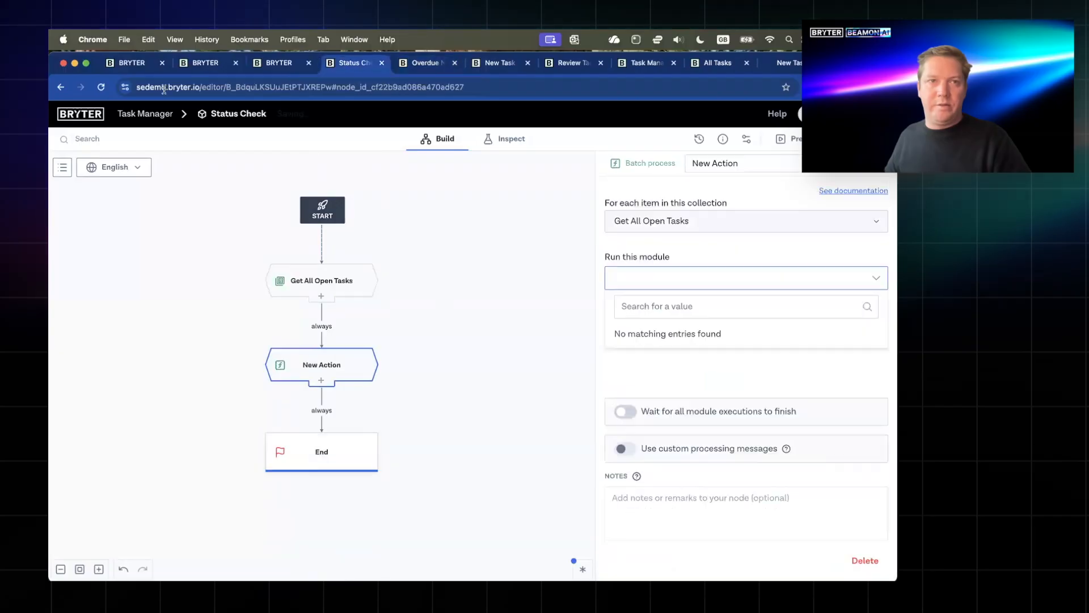
# - Reload the Status Check editor and choose Overdue Notification as the module the batch process runs
pyautogui.click(242, 81)
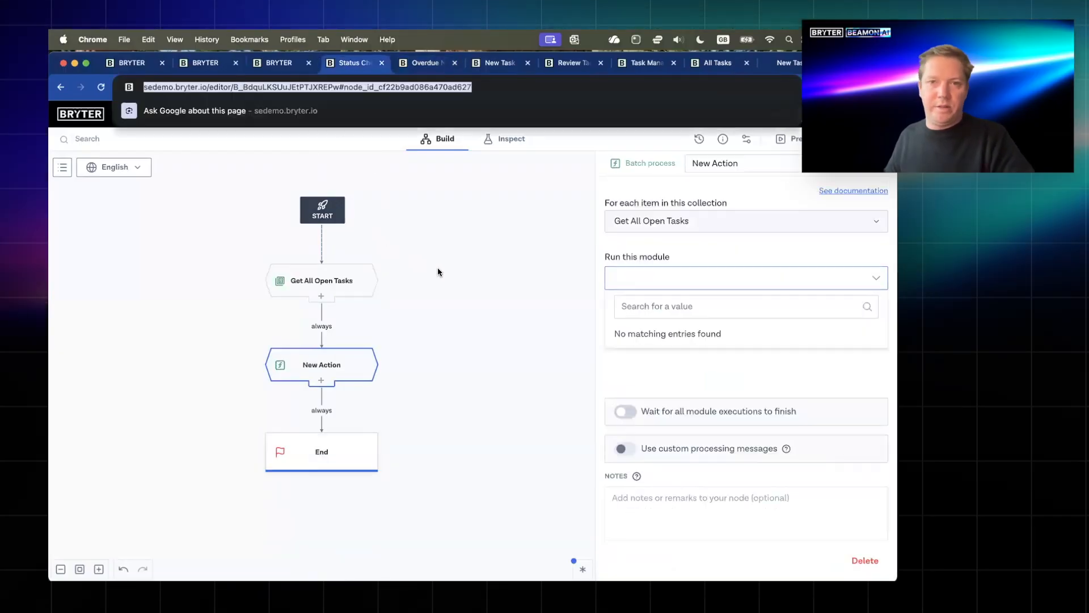
pyautogui.click(346, 145)
pyautogui.click(283, 88)
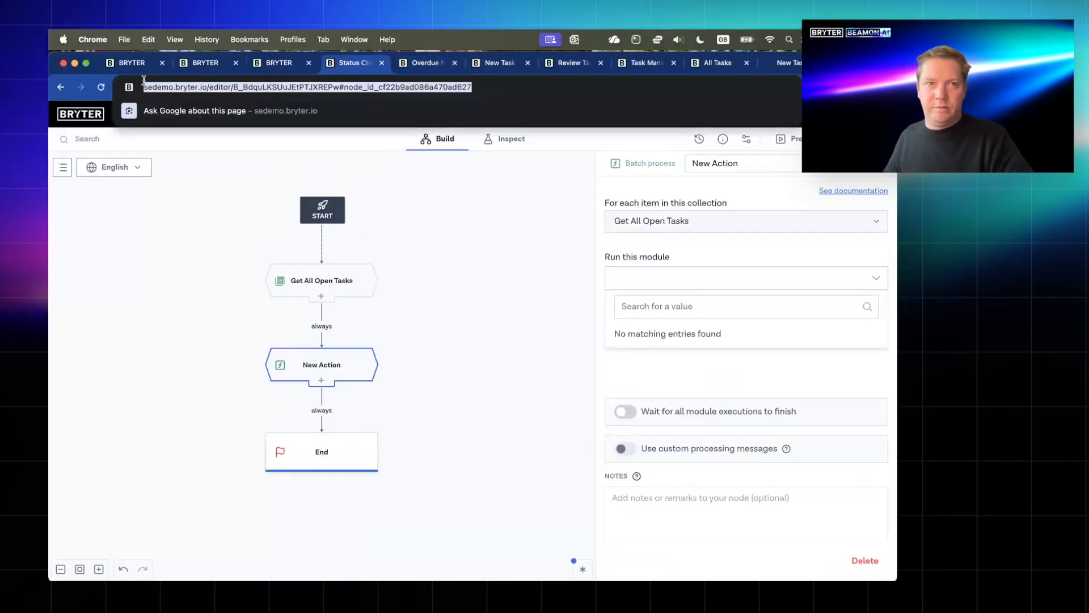
pyautogui.click(102, 88)
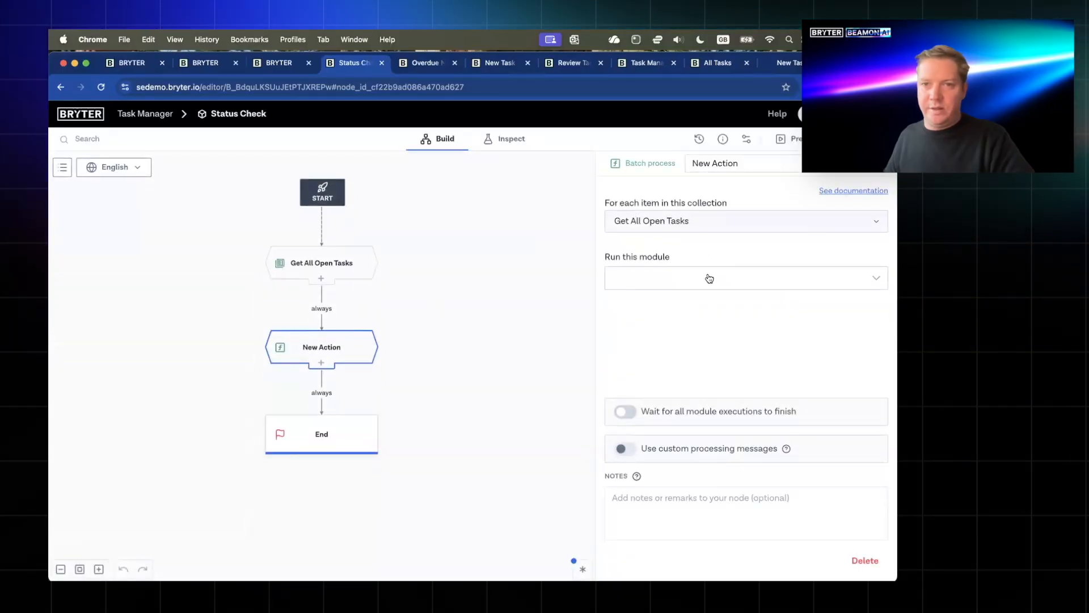
pyautogui.click(710, 277)
pyautogui.click(658, 334)
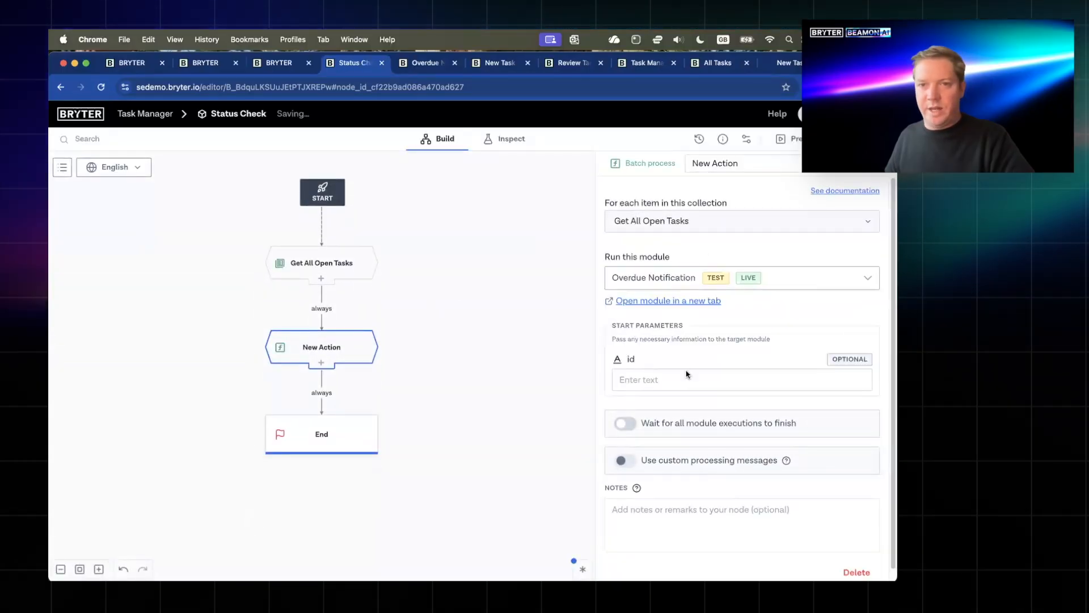
# - Map the batch process's id start parameter to the id of each Get All Open Tasks item
pyautogui.write('@')
pyautogui.press('Escape')
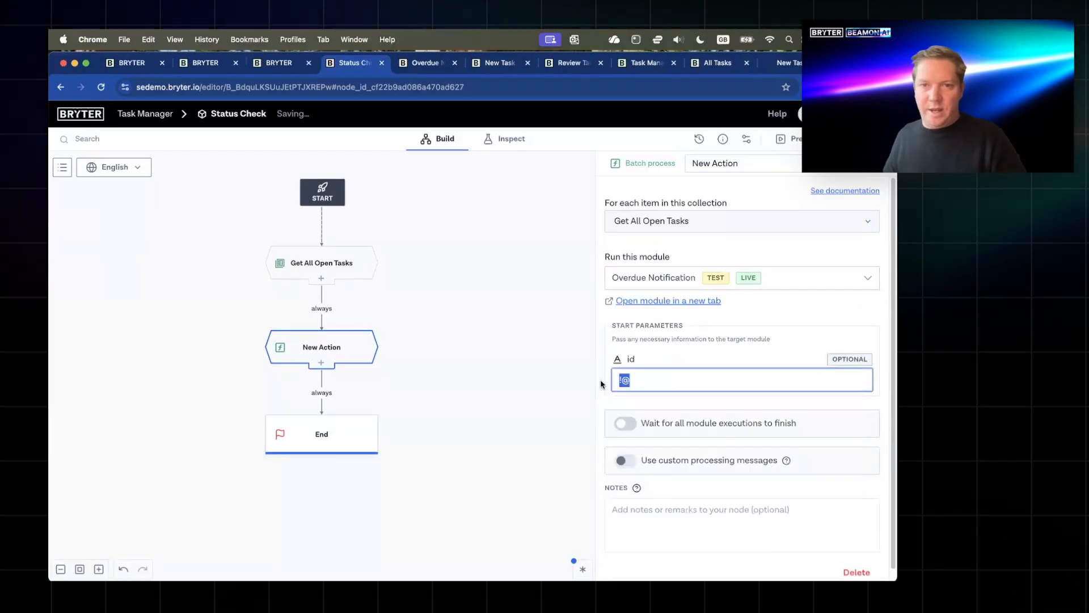
pyautogui.write('@')
pyautogui.click(637, 459)
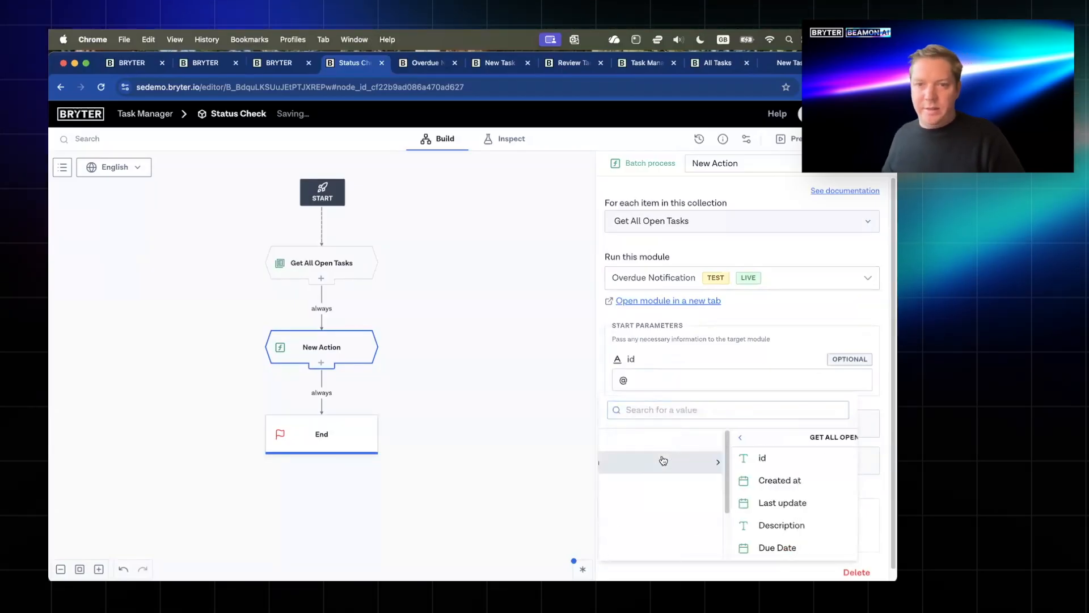
pyautogui.click(661, 457)
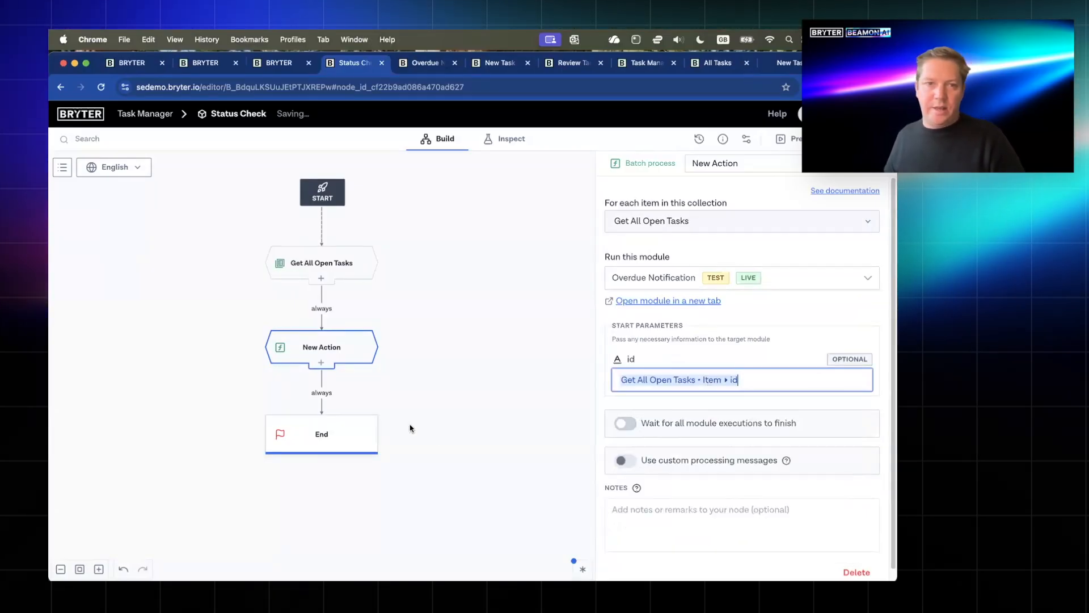
# - Rename the batch process node "Run Overdue Process"
pyautogui.click(758, 162)
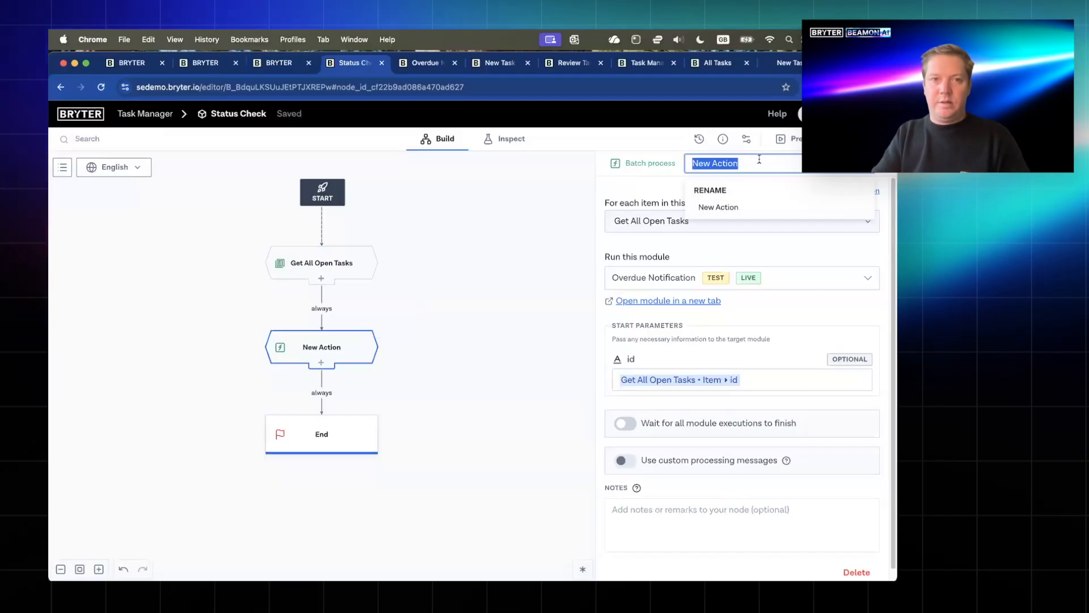
pyautogui.write('Run ')
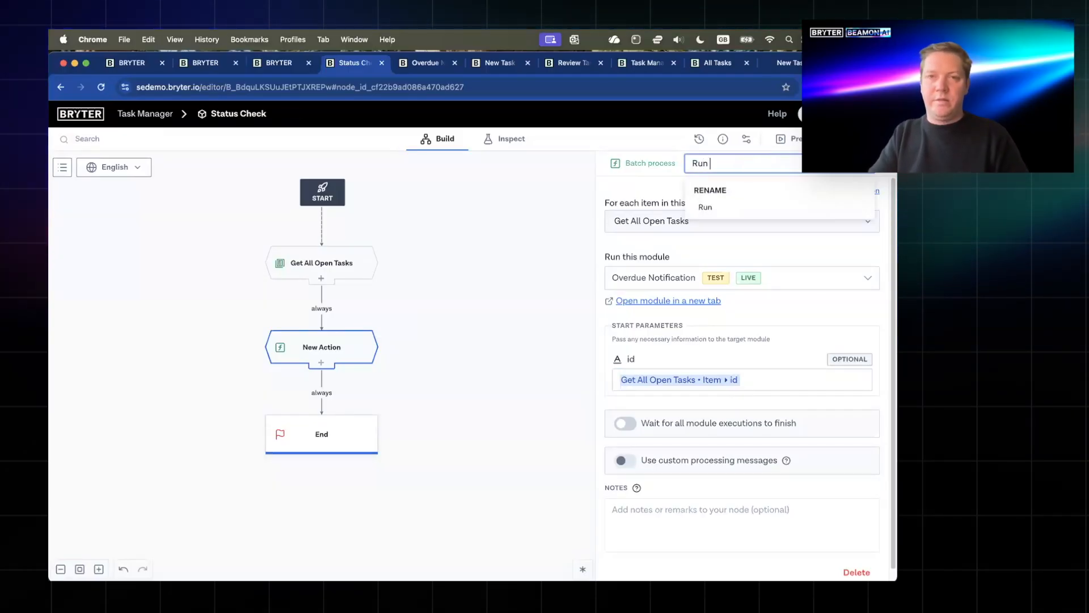
pyautogui.write('Overd')
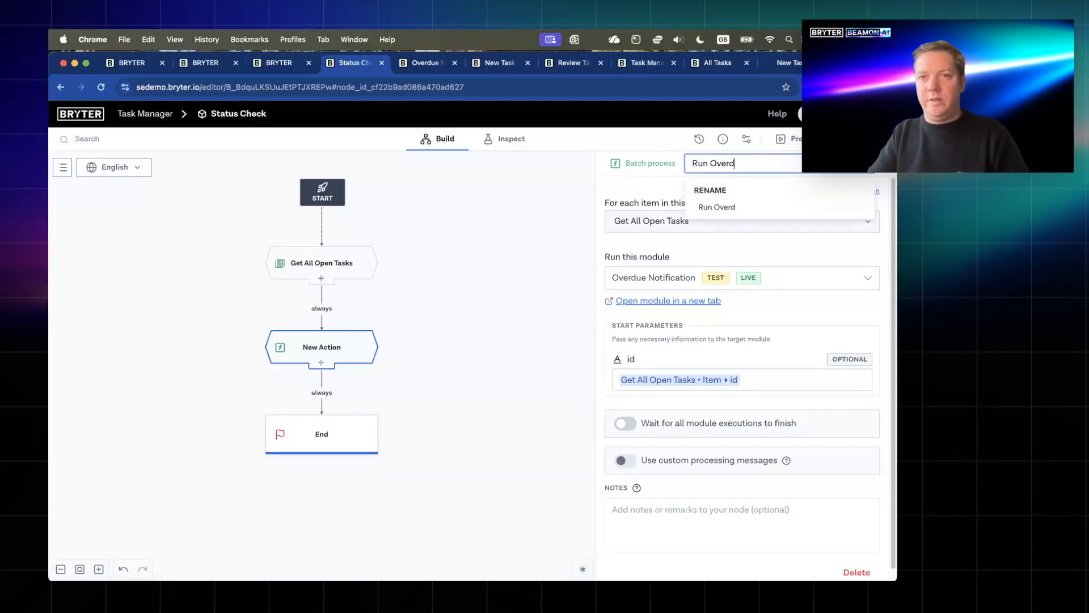
pyautogui.write('ue Process')
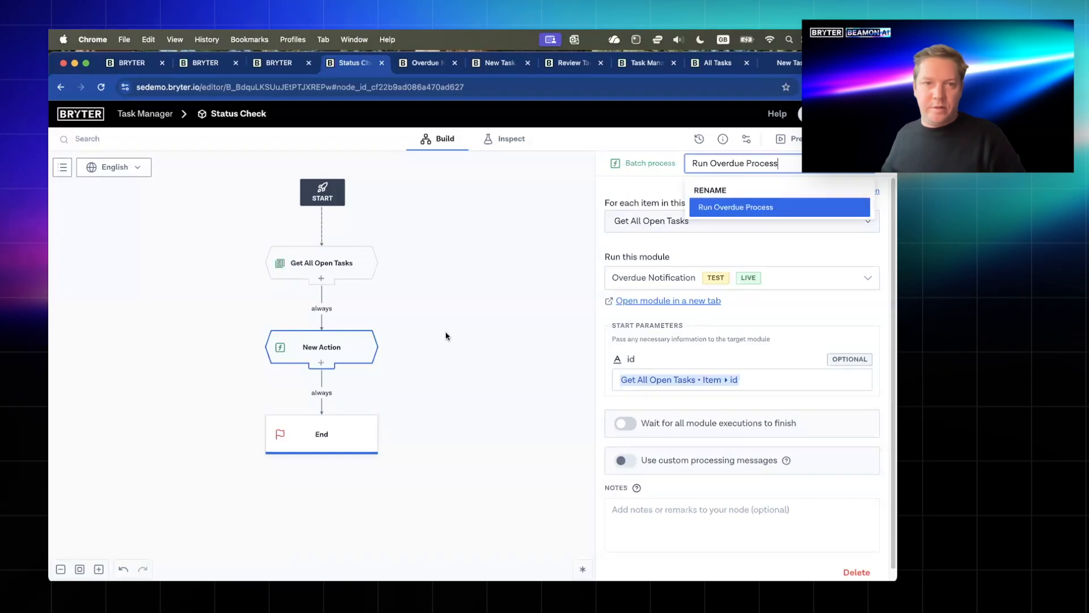
pyautogui.click(407, 336)
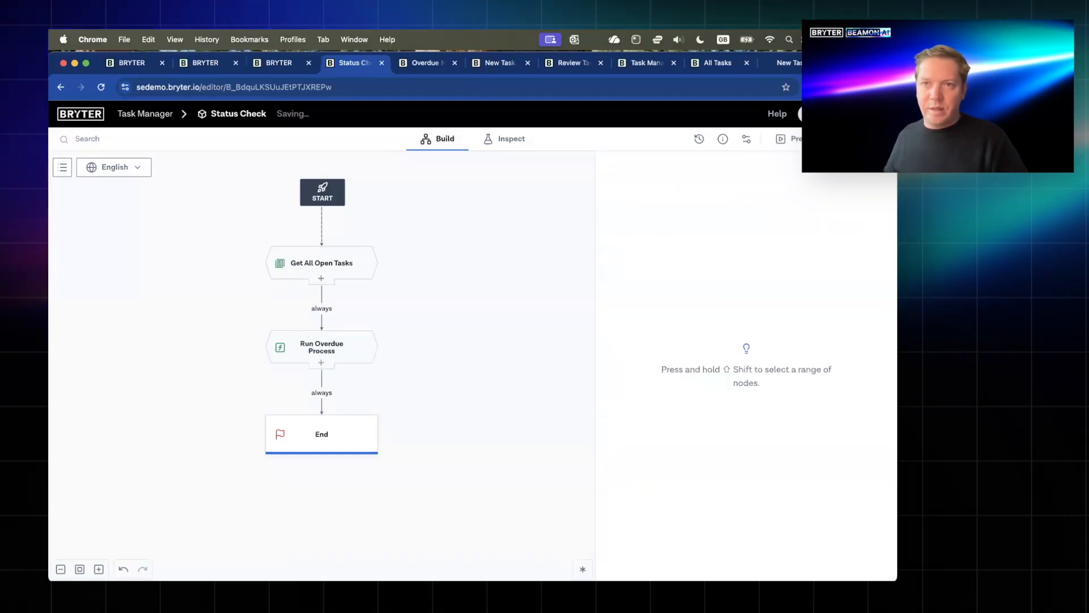
# - Publish the Status Check module to Test and to Live, and open its Live version
pyautogui.click(834, 139)
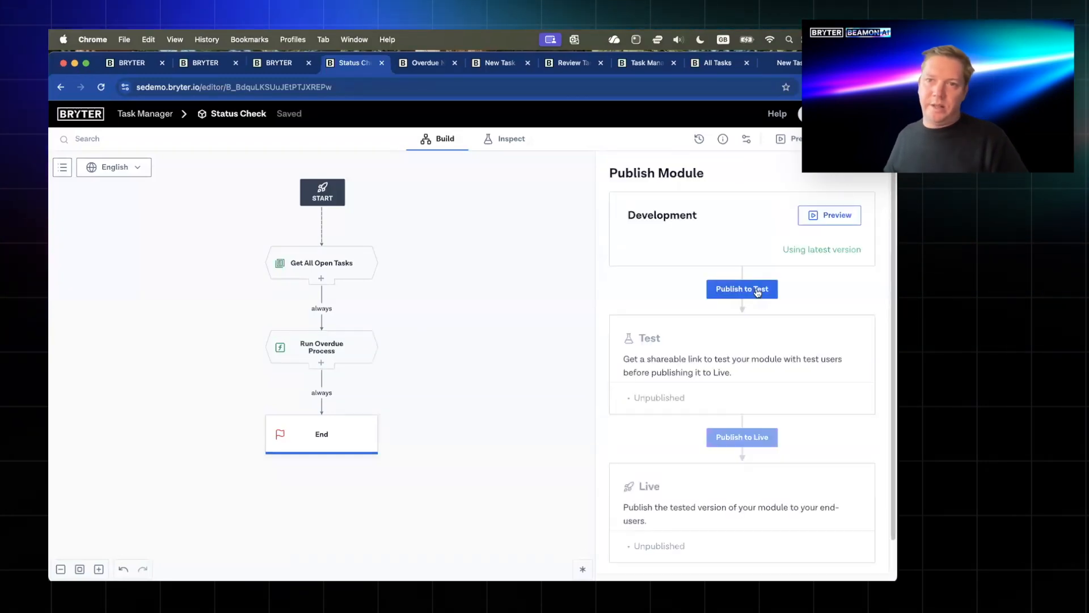
pyautogui.click(749, 289)
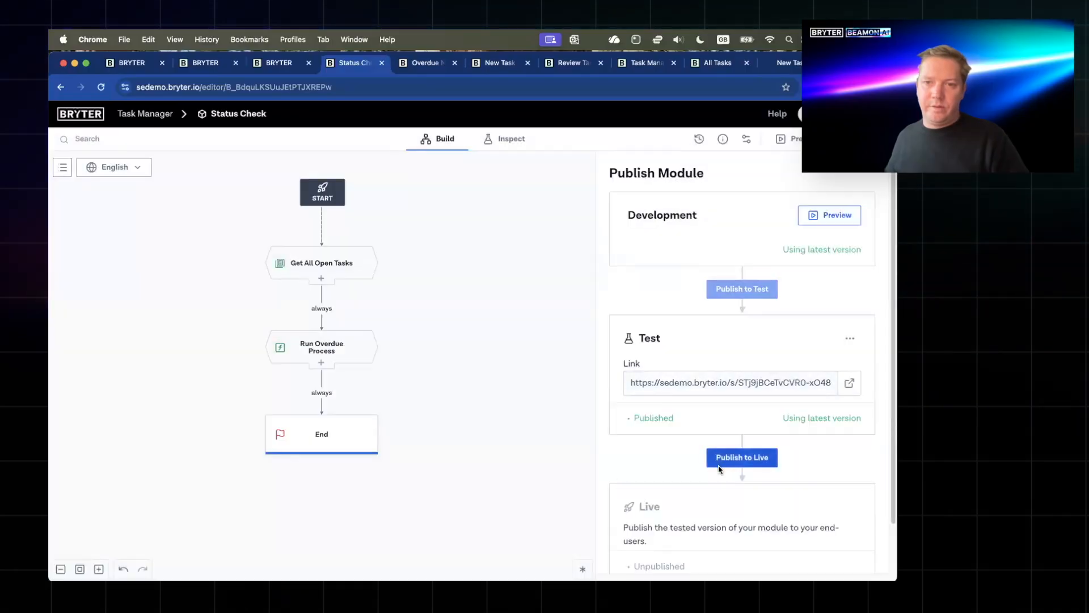
pyautogui.click(740, 458)
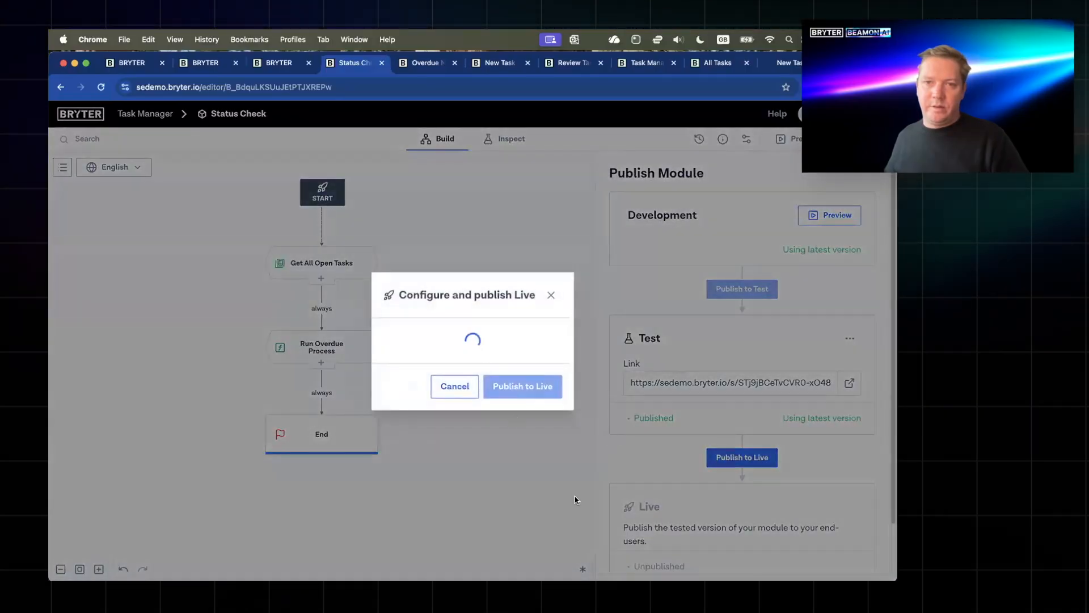
pyautogui.click(589, 528)
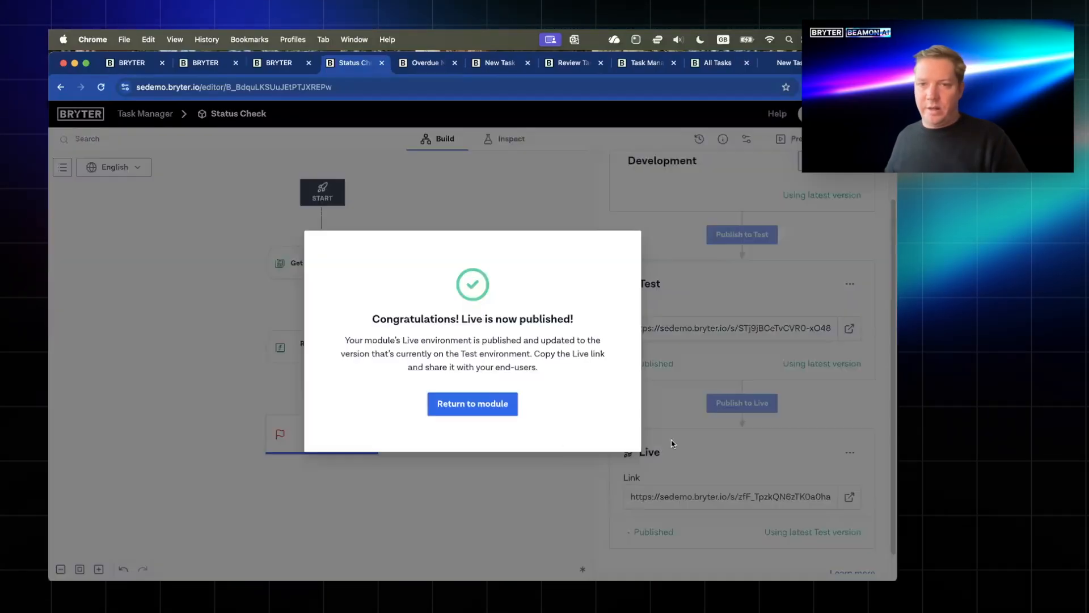
pyautogui.click(472, 404)
pyautogui.click(849, 497)
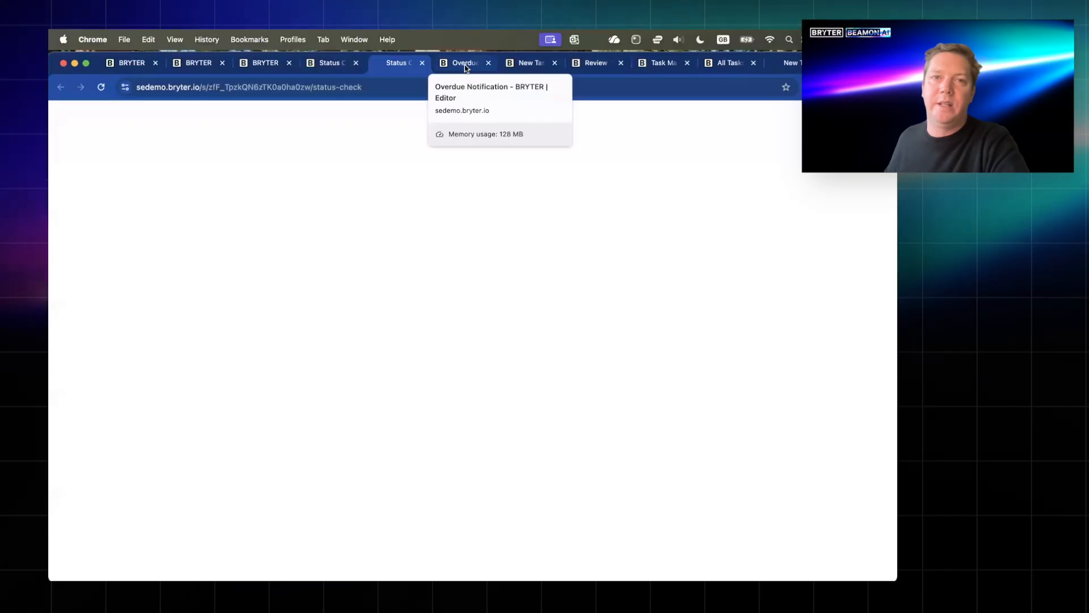
# - Open All Tasks in the Task Manager portal and check the tasks' statuses
pyautogui.click(652, 64)
pyautogui.click(138, 221)
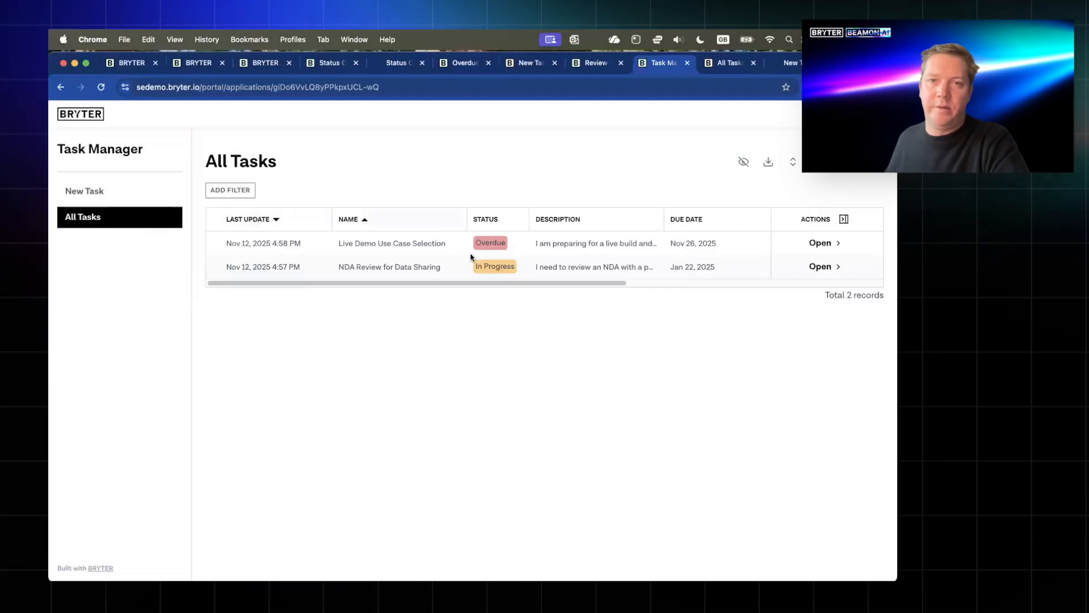
pyautogui.moveTo(518, 245)
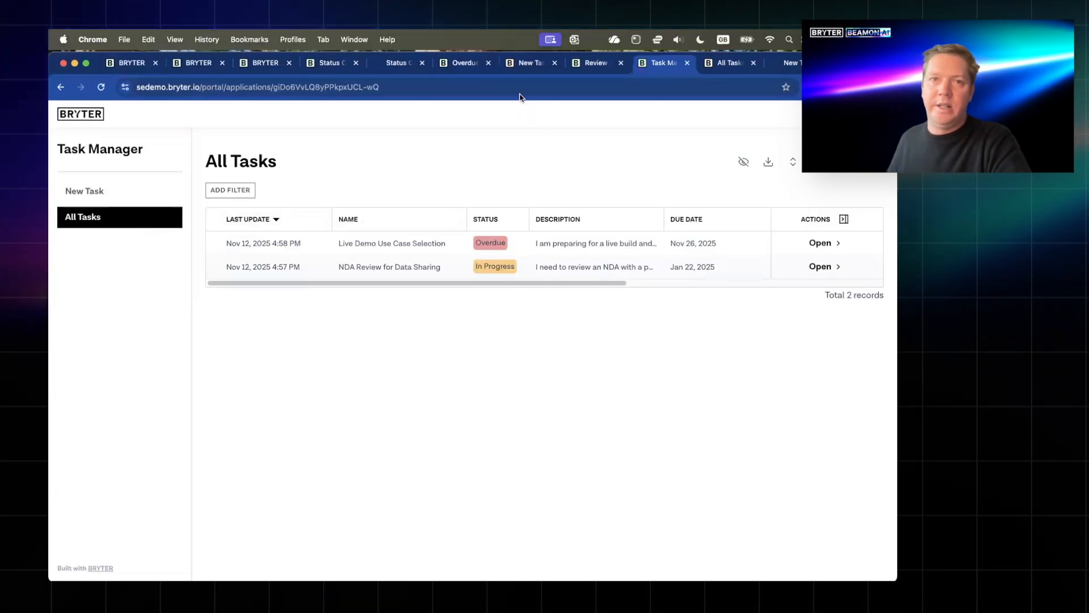
# - Go from the Overdue Notification editor to the Task Manager application's components overview
pyautogui.click(447, 64)
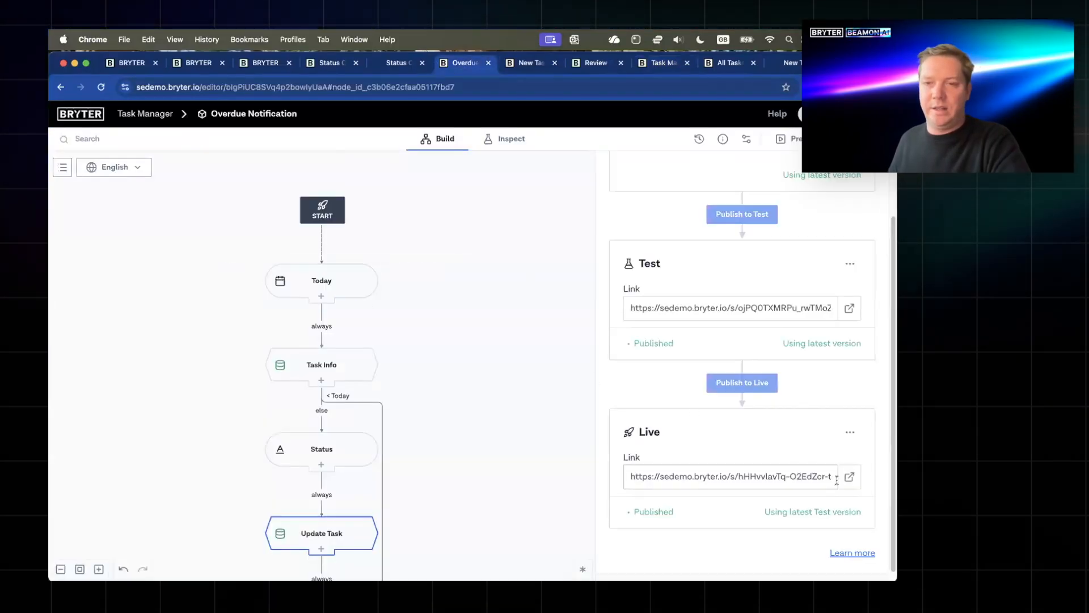
pyautogui.click(149, 116)
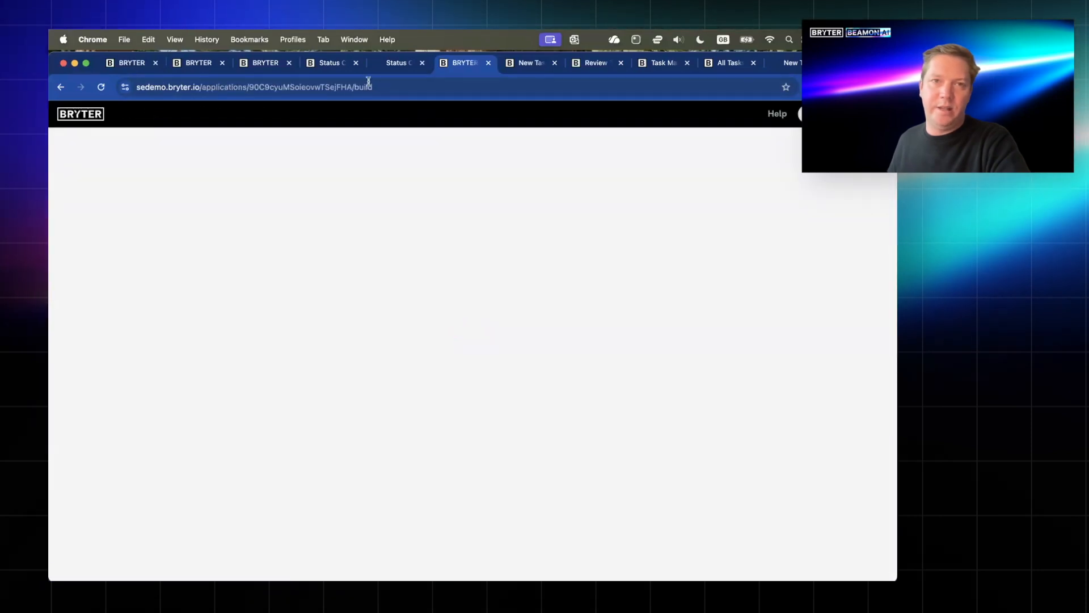
pyautogui.click(391, 64)
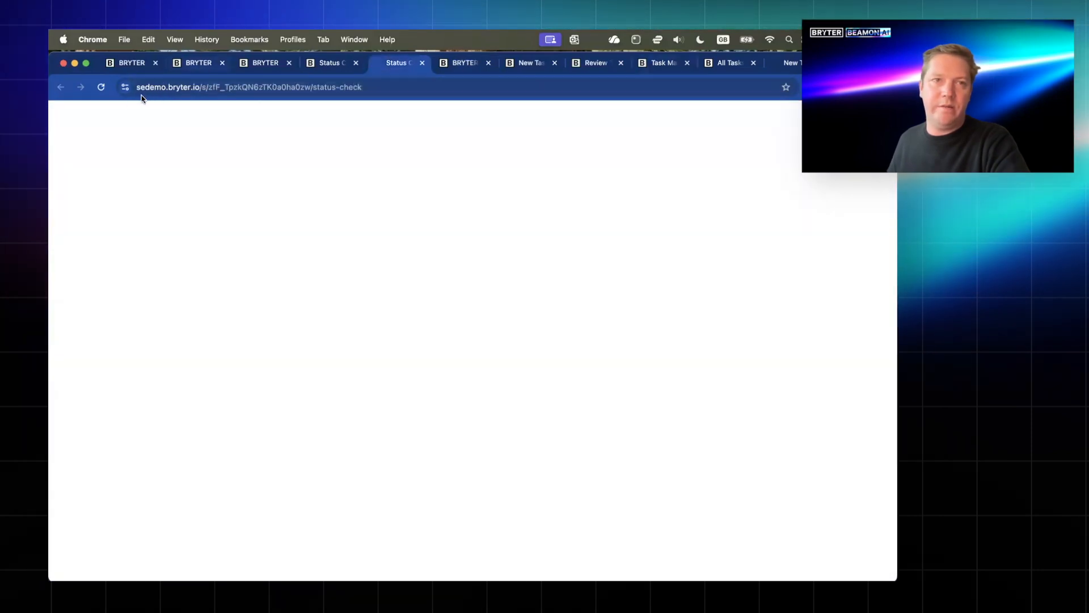
pyautogui.click(461, 63)
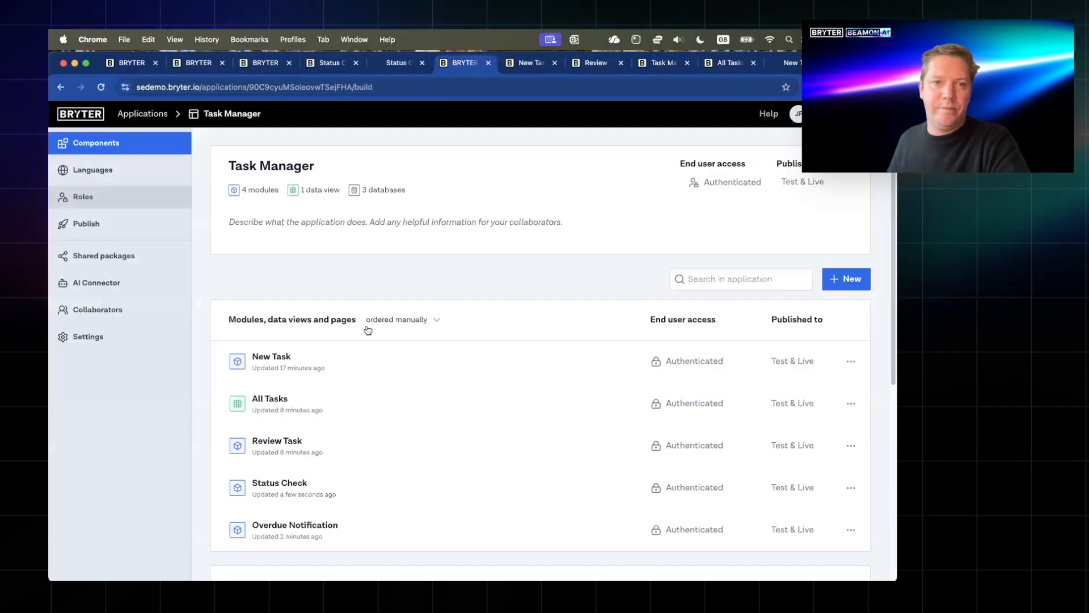
# - Schedule the Status Check module to run automatically every day at every hour, and save the schedule
pyautogui.scroll(-3, 368, 329)
pyautogui.scroll(-2, 879, 323)
pyautogui.click(851, 339)
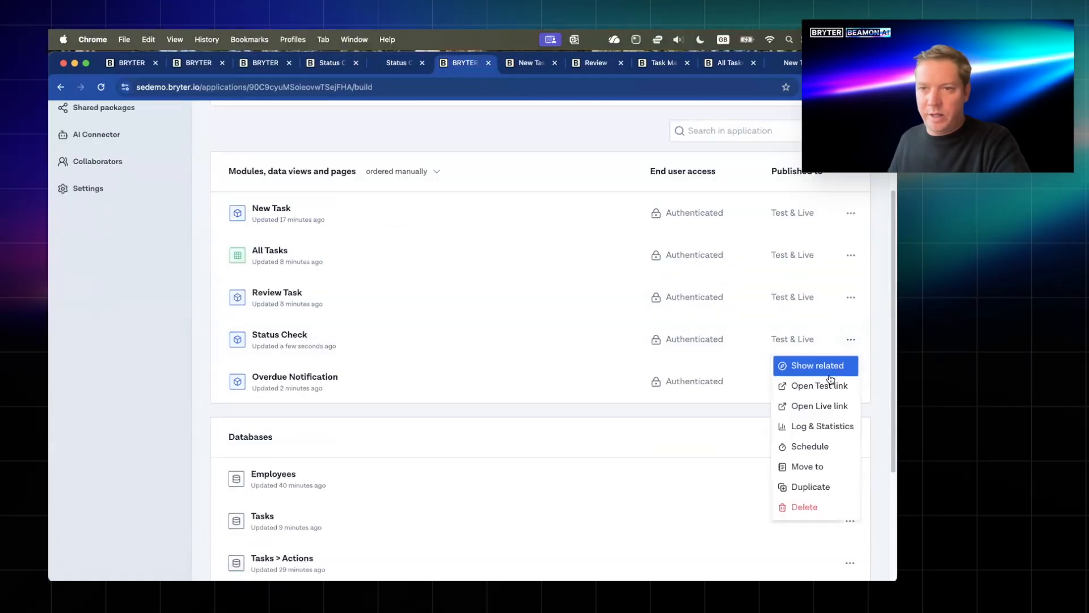
pyautogui.click(811, 446)
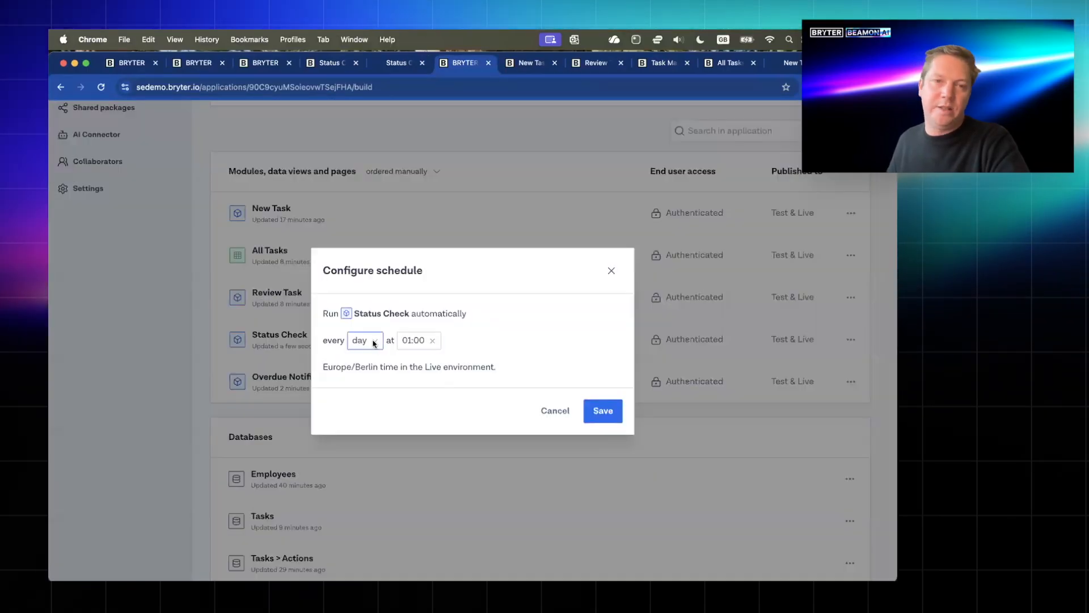
pyautogui.click(413, 342)
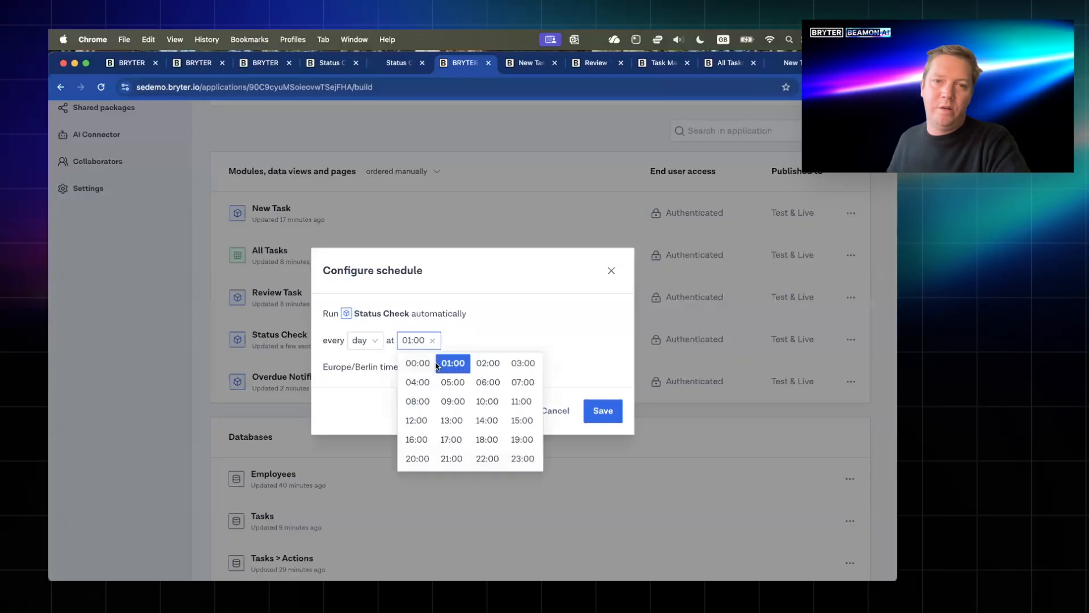
pyautogui.click(436, 364)
pyautogui.click(398, 341)
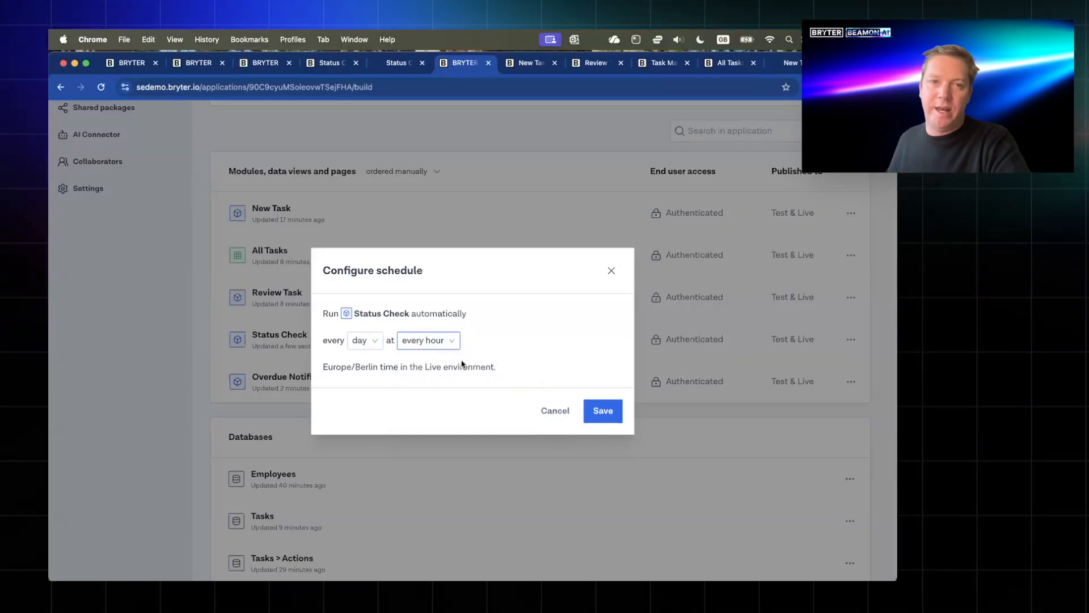
pyautogui.click(600, 417)
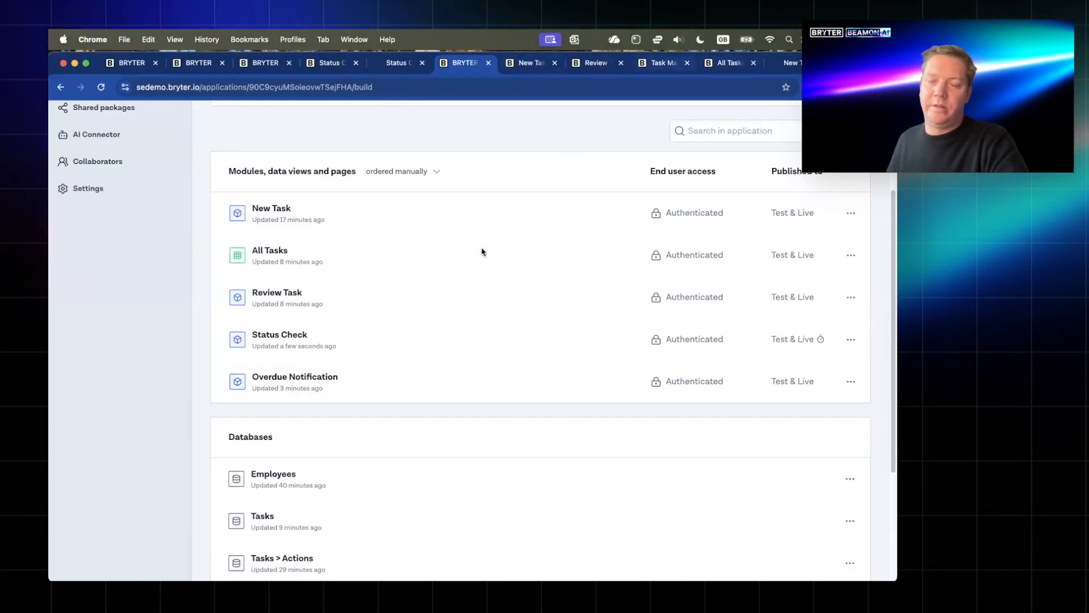
# - Return to the All Tasks list in the Task Manager portal
pyautogui.hotkey('ctrl', 'Tab')
pyautogui.hotkey('ctrl', 'Tab')
pyautogui.hotkey('ctrl', 'Tab')
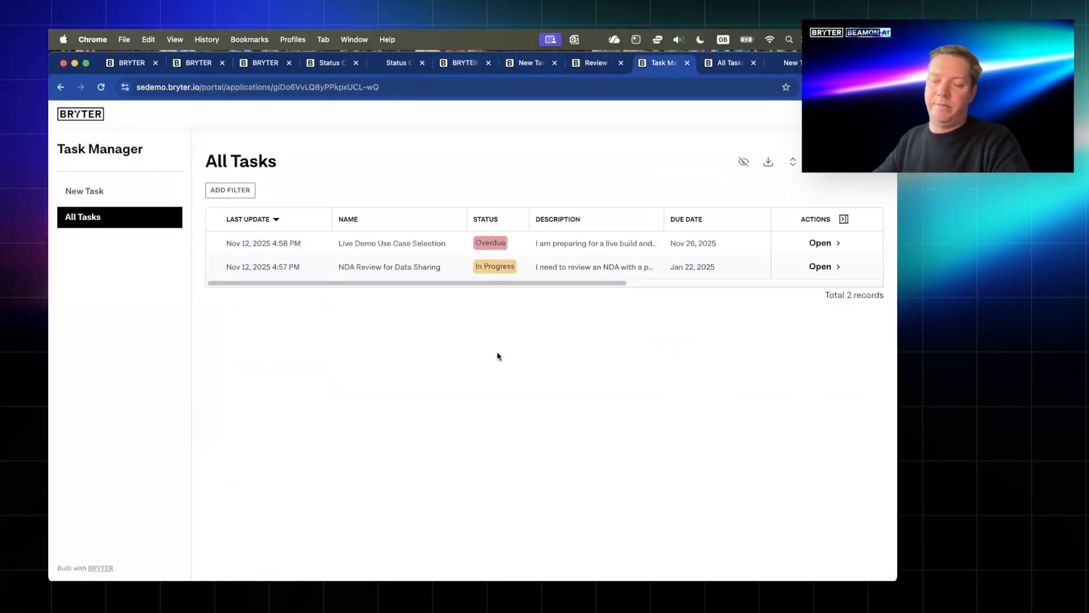